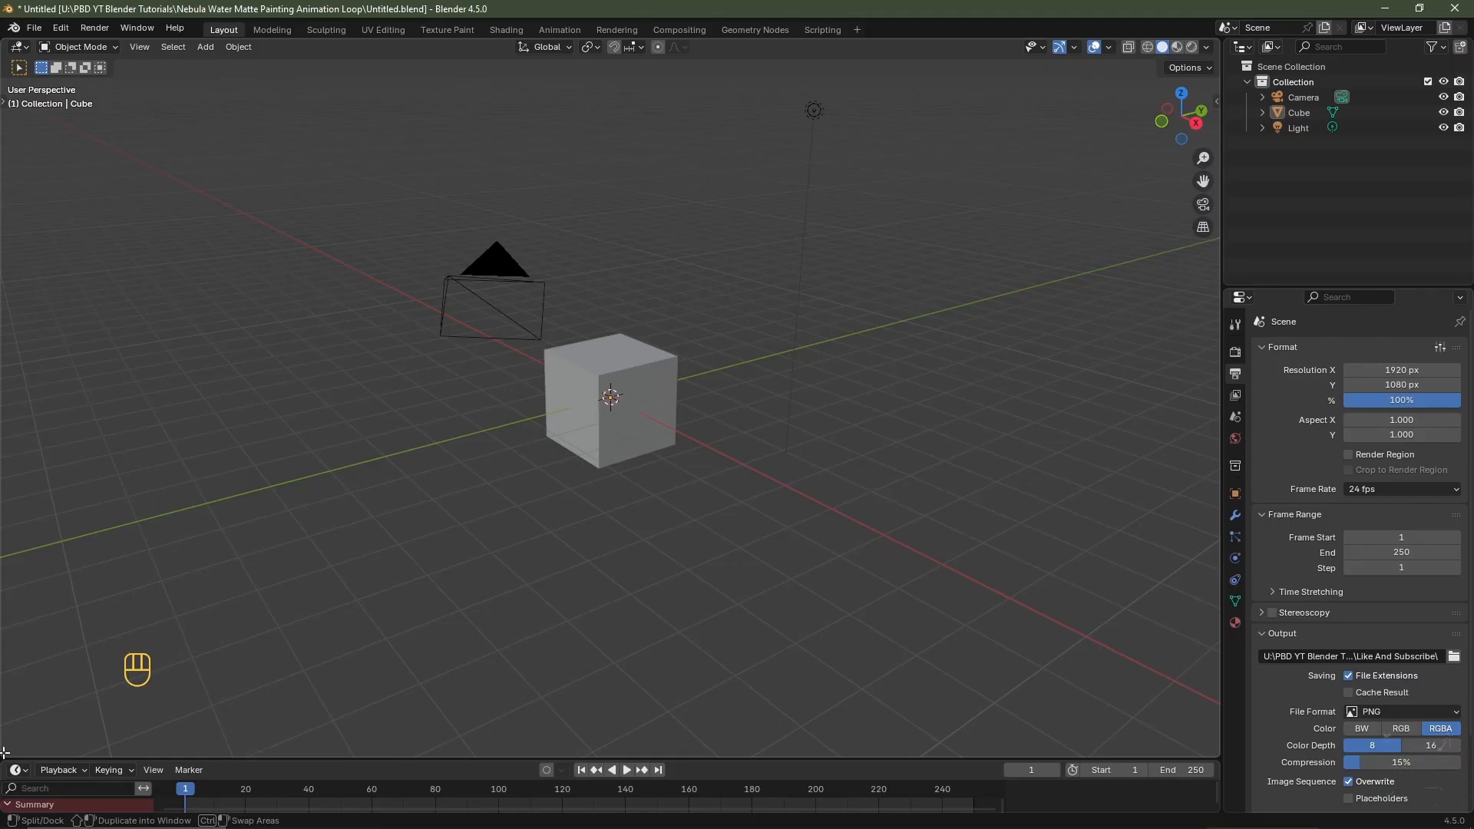
Split a new area off below the 3D viewport, make it a Shader Editor and hide its sidebar
drag(4, 753, 20, 559)
click(18, 569)
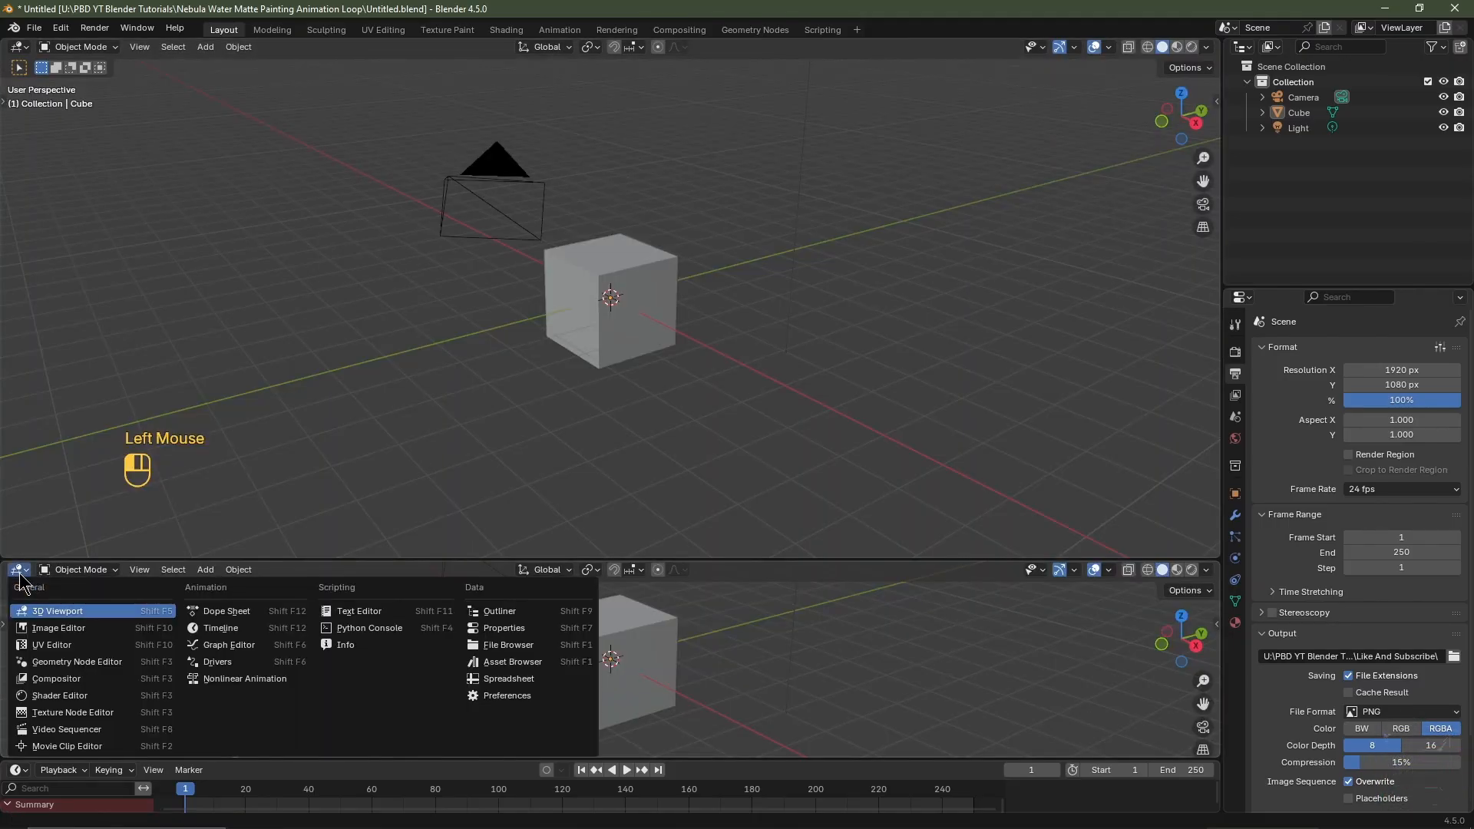
click(77, 696)
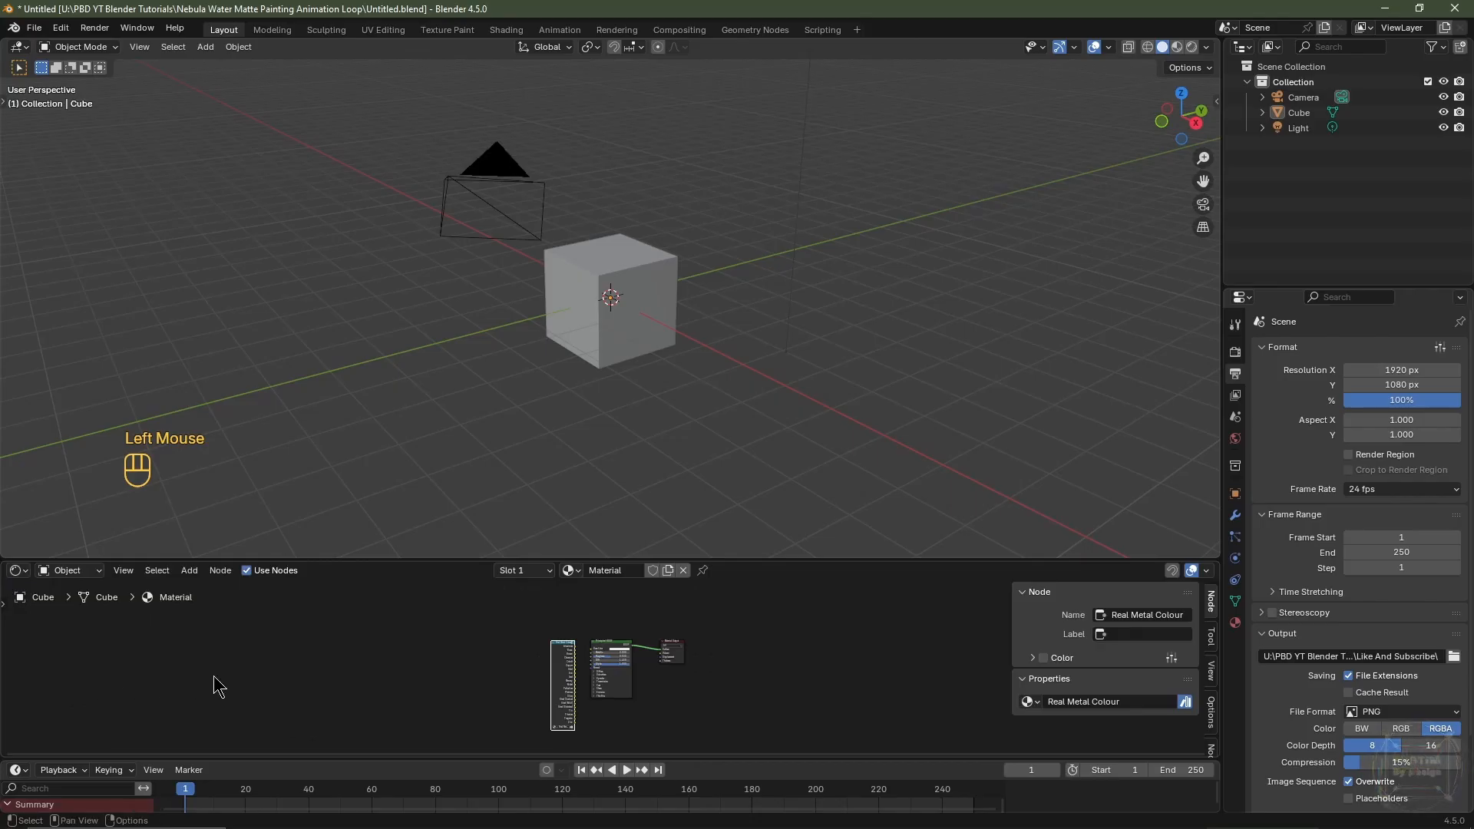
key(n)
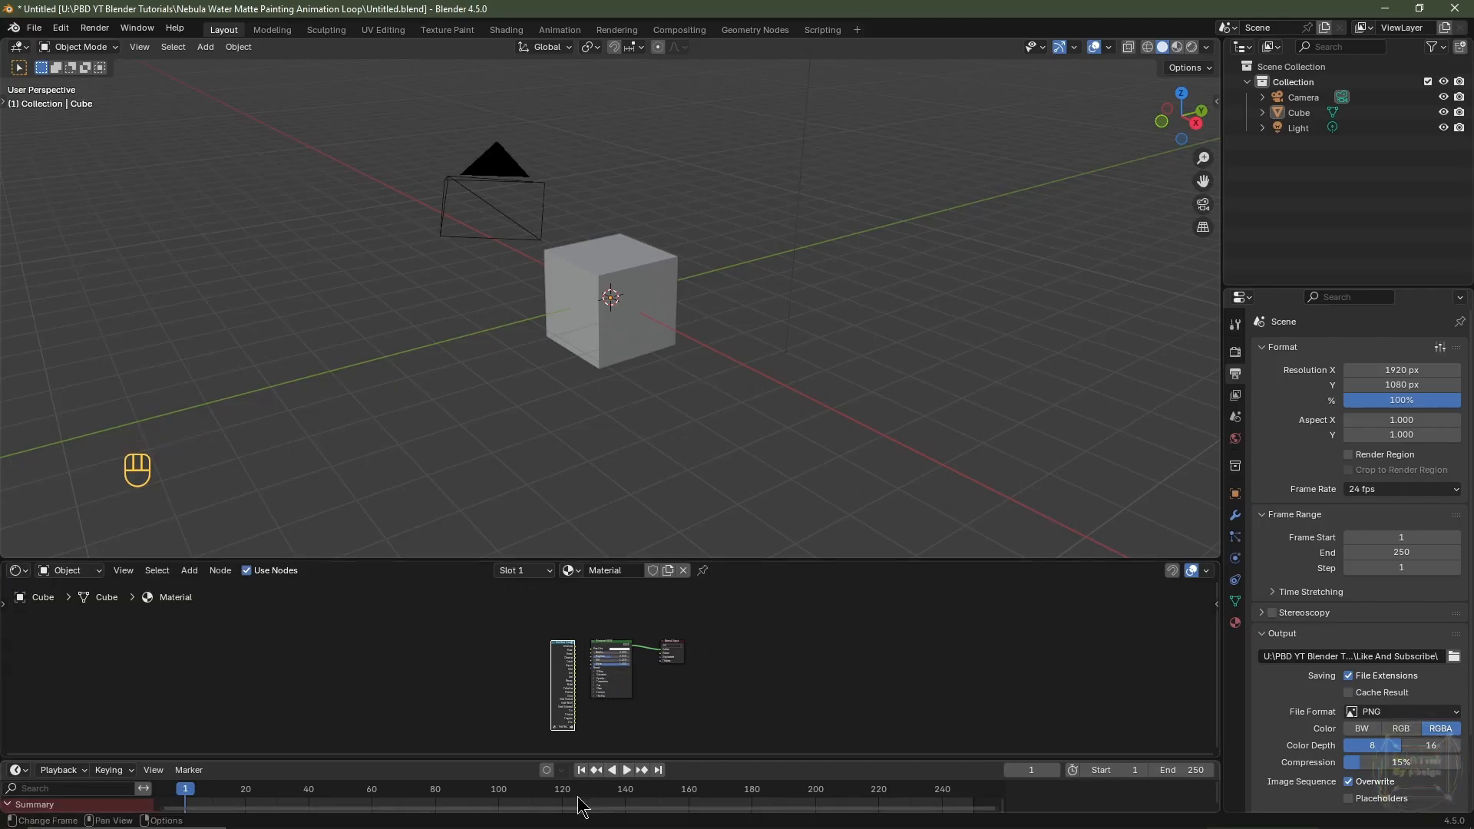
key(n)
Delete the Real Metal Colour group node from the cube's material
scroll(417, 689, up, 7)
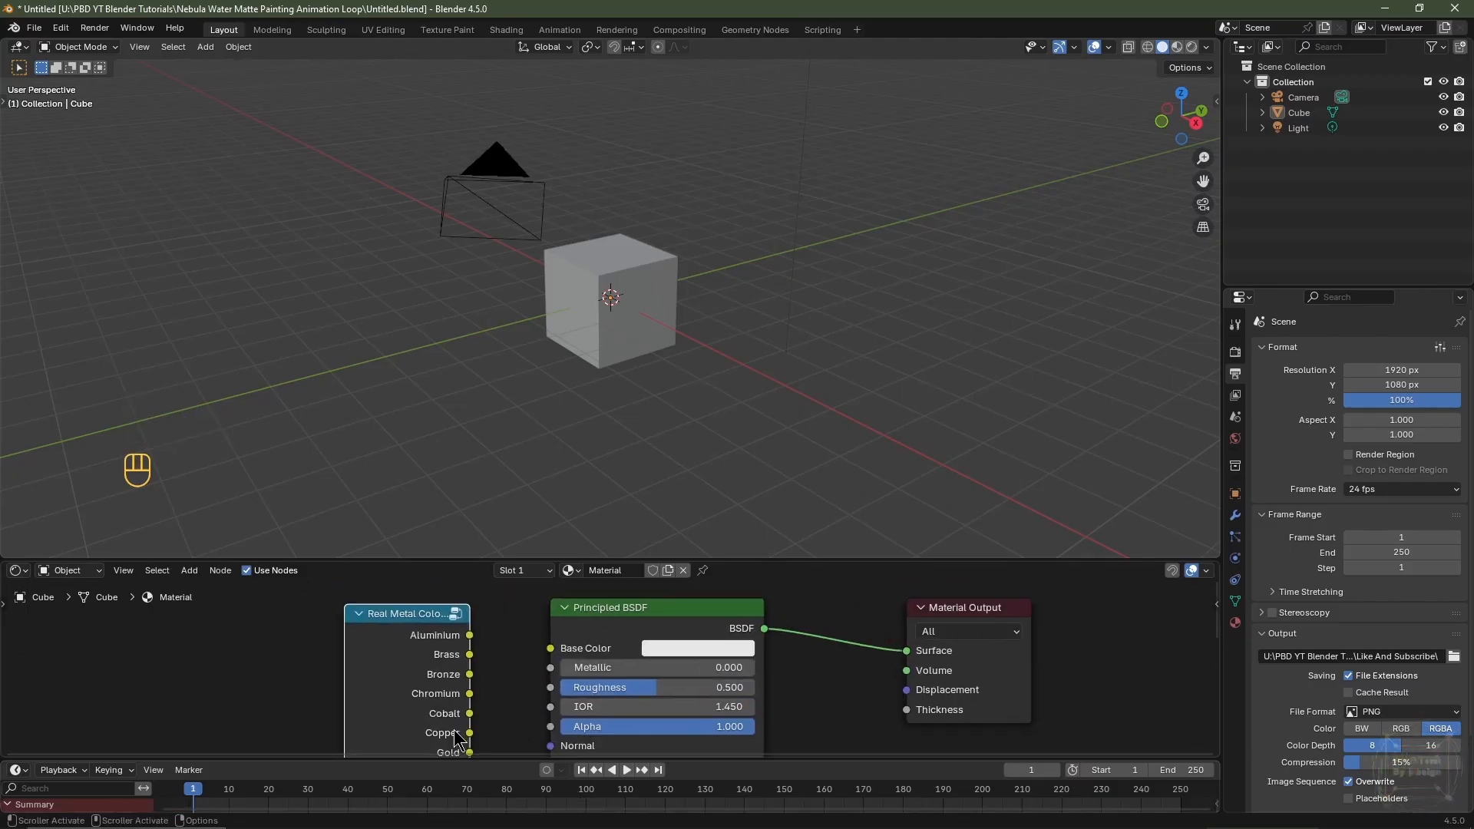
mouse_move(454, 729)
middle_down()
mouse_move(451, 582)
mouse_move(450, 708)
middle_up()
click(412, 635)
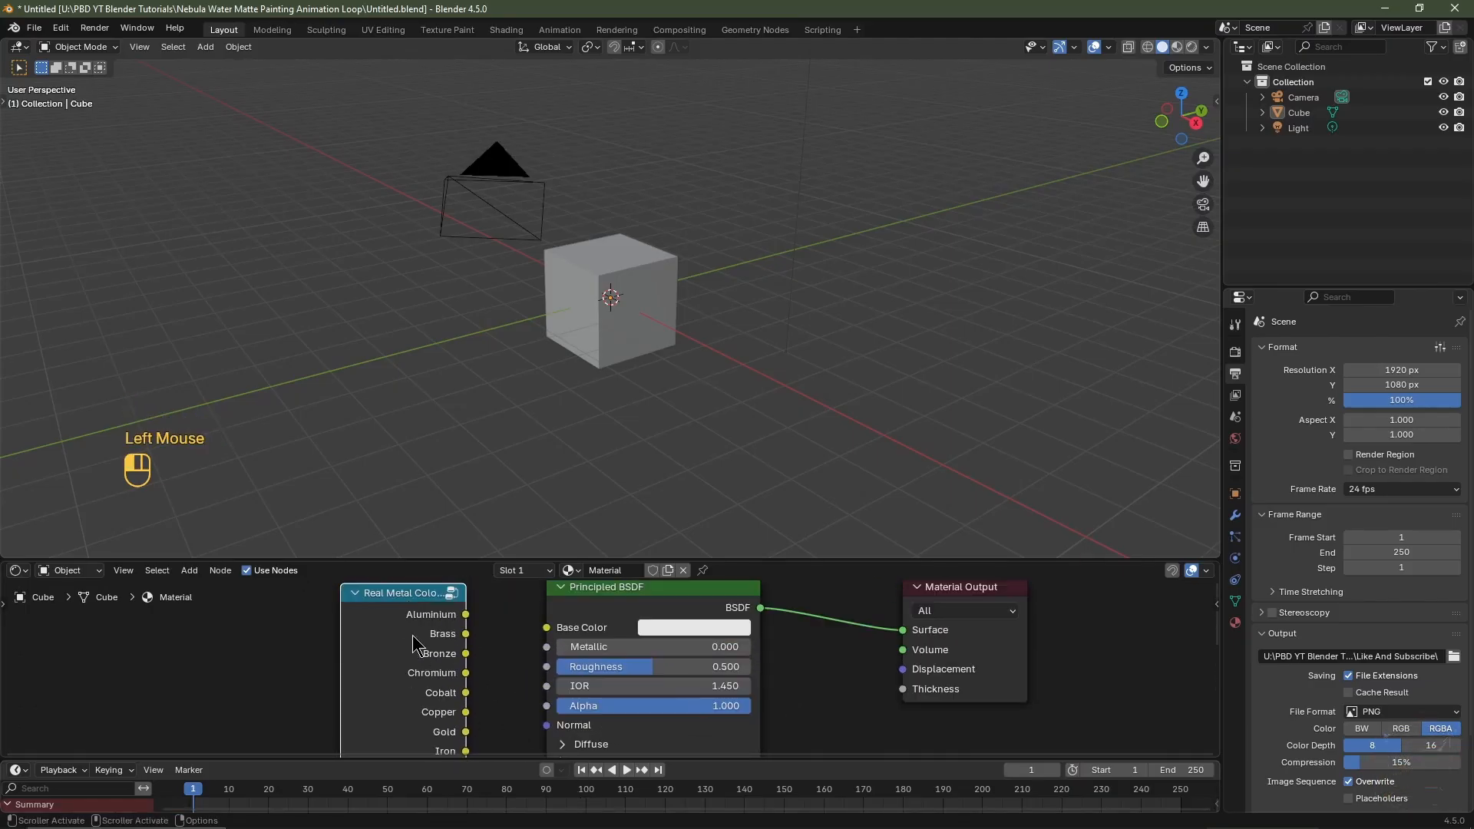
key(Delete)
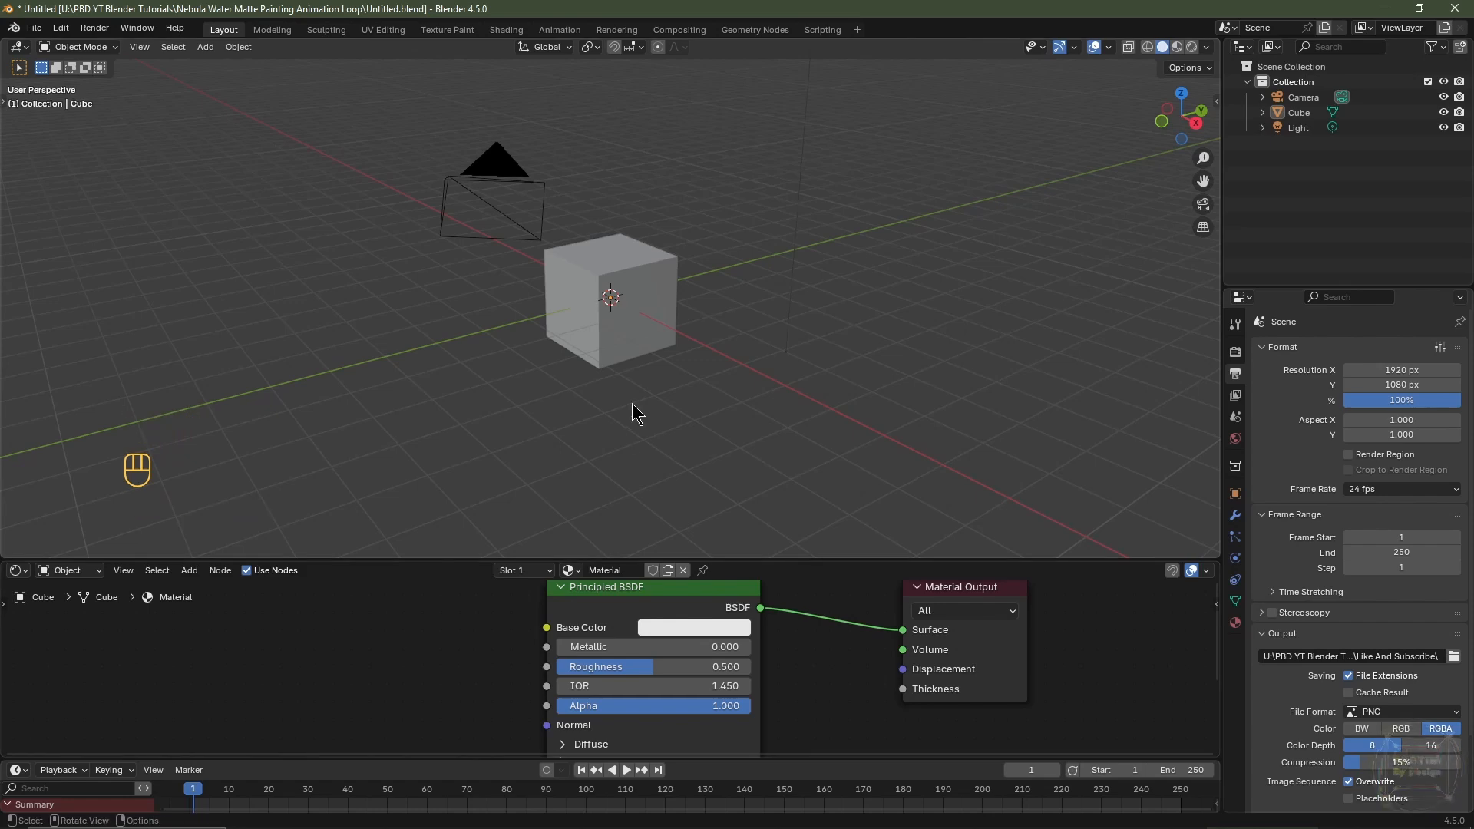
Delete the default cube and light from the scene, keeping the camera
scroll(632, 402, down, 2)
click(619, 288)
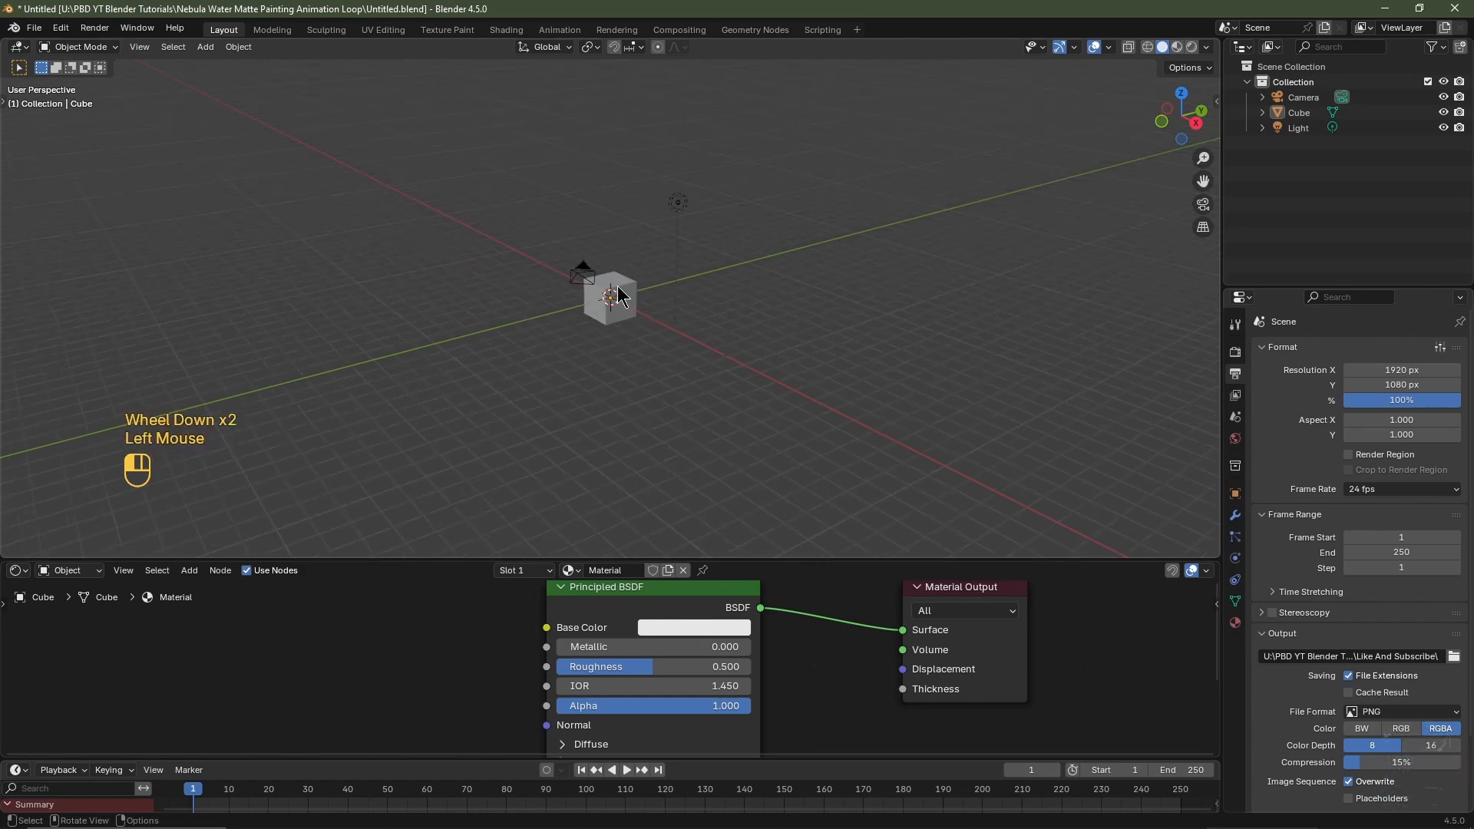
key(Delete)
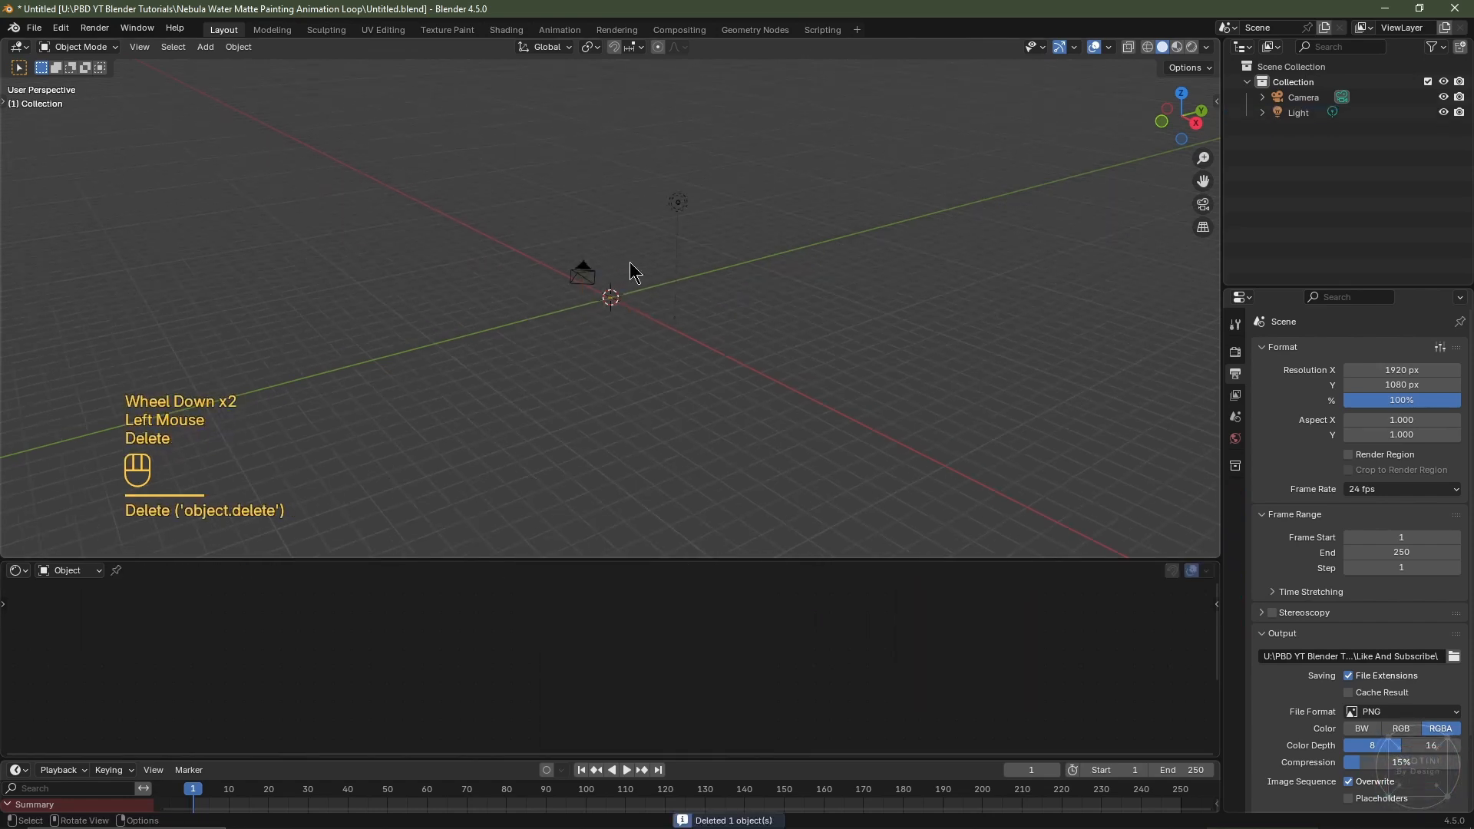
click(679, 202)
key(Delete)
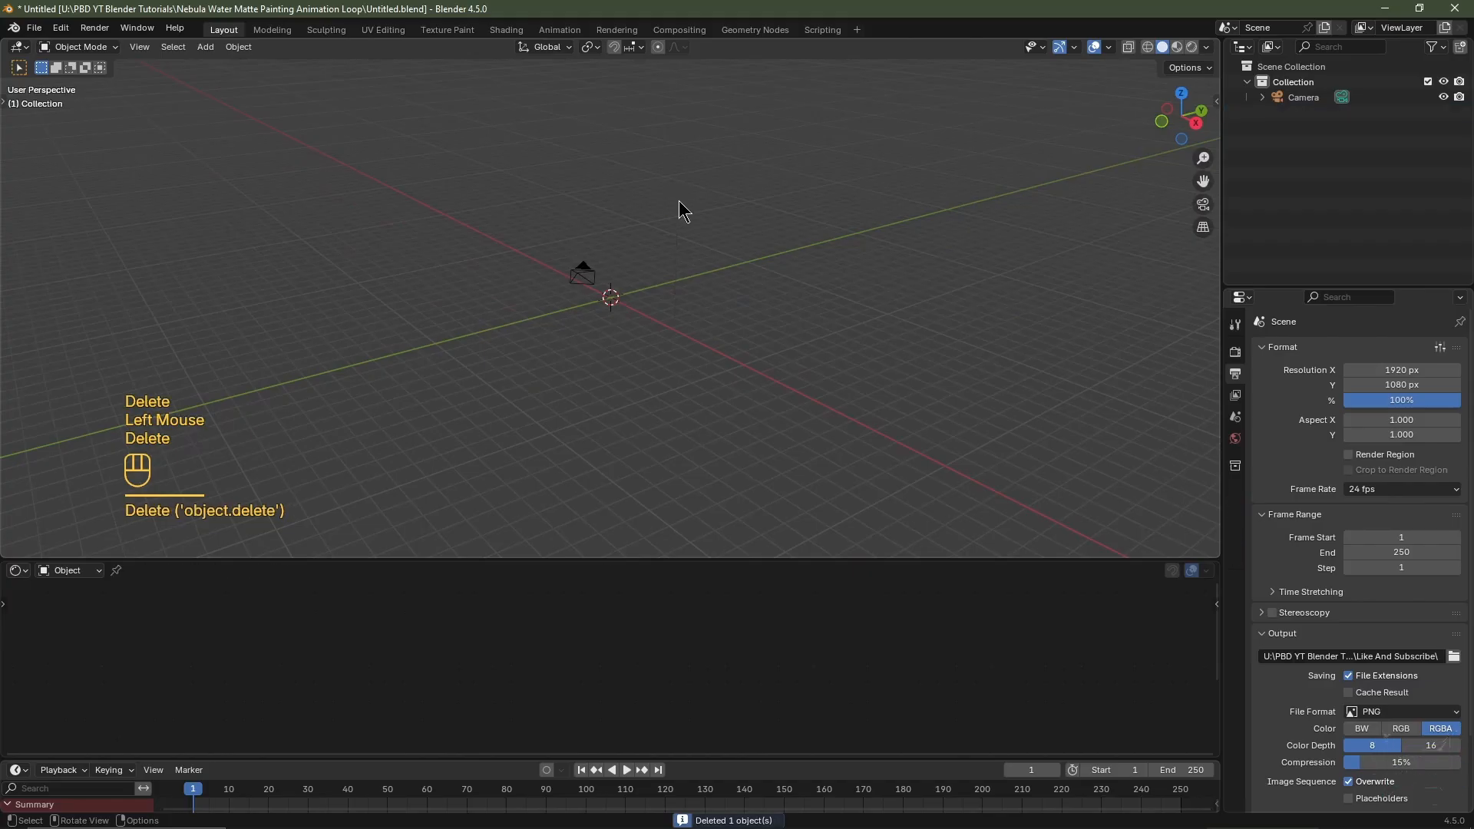
Switch the render engine to Cycles and set the maximum render samples to 1024
click(1235, 351)
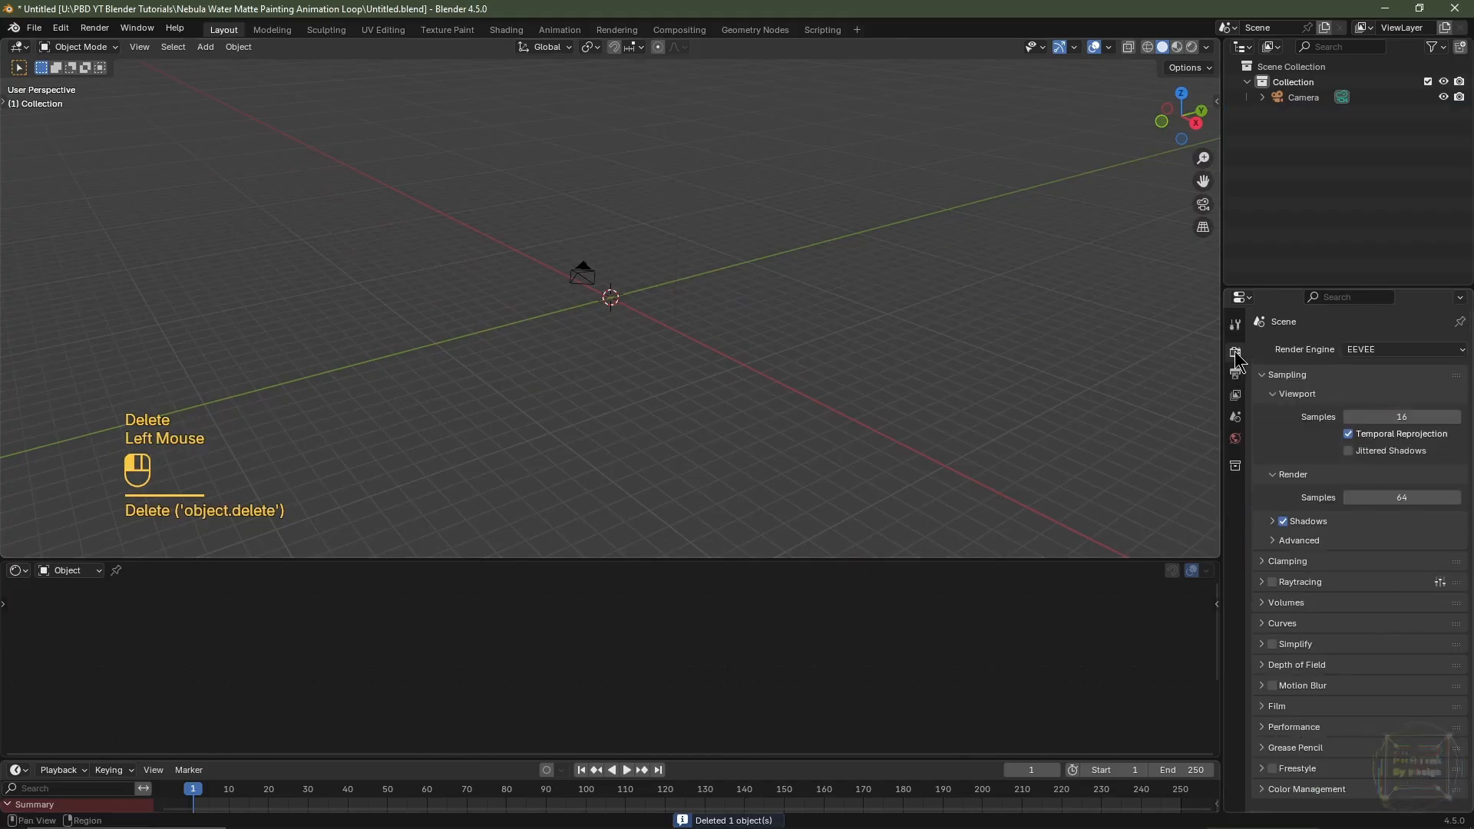
click(1360, 362)
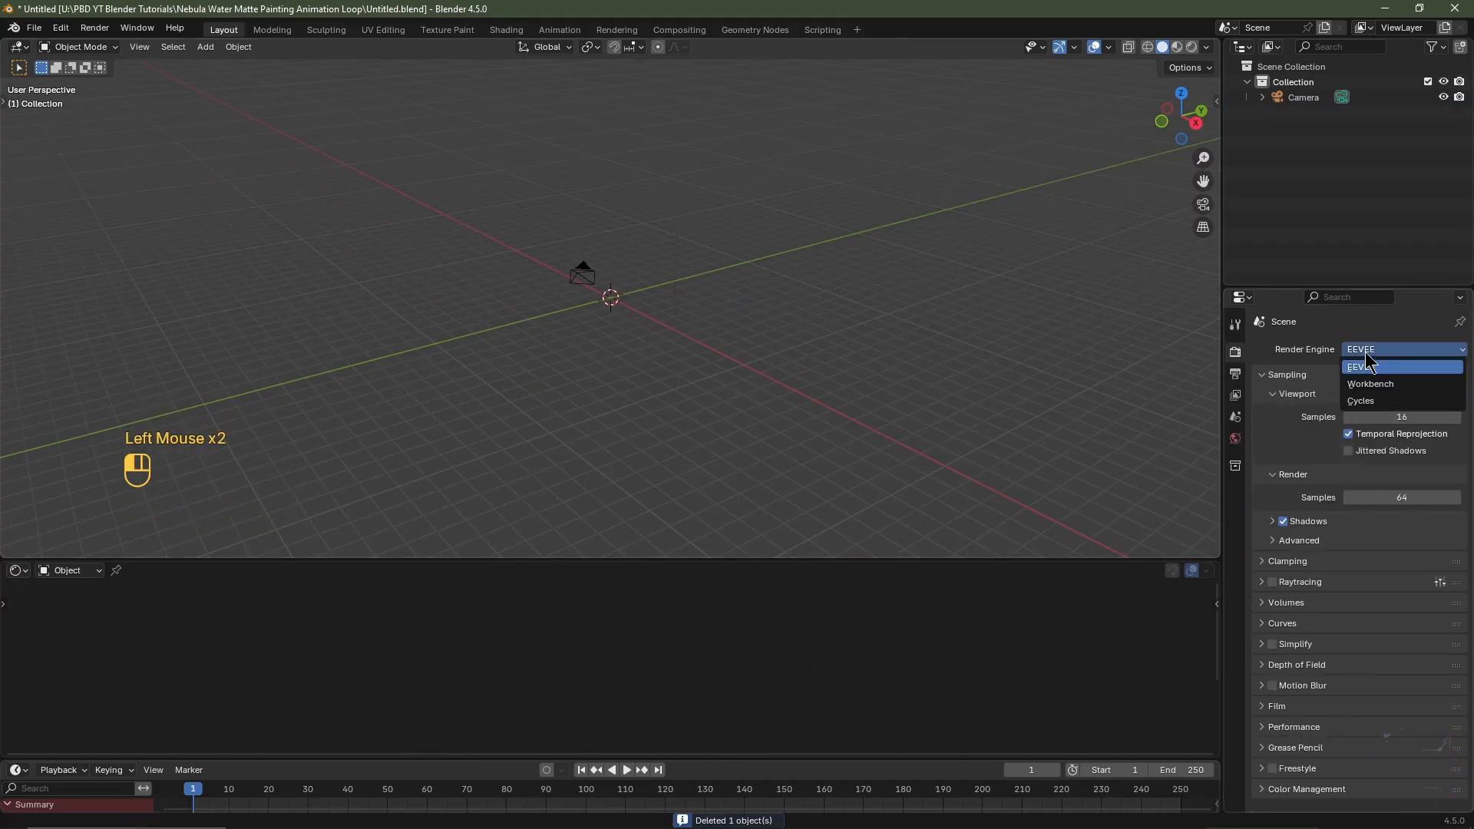
click(1366, 404)
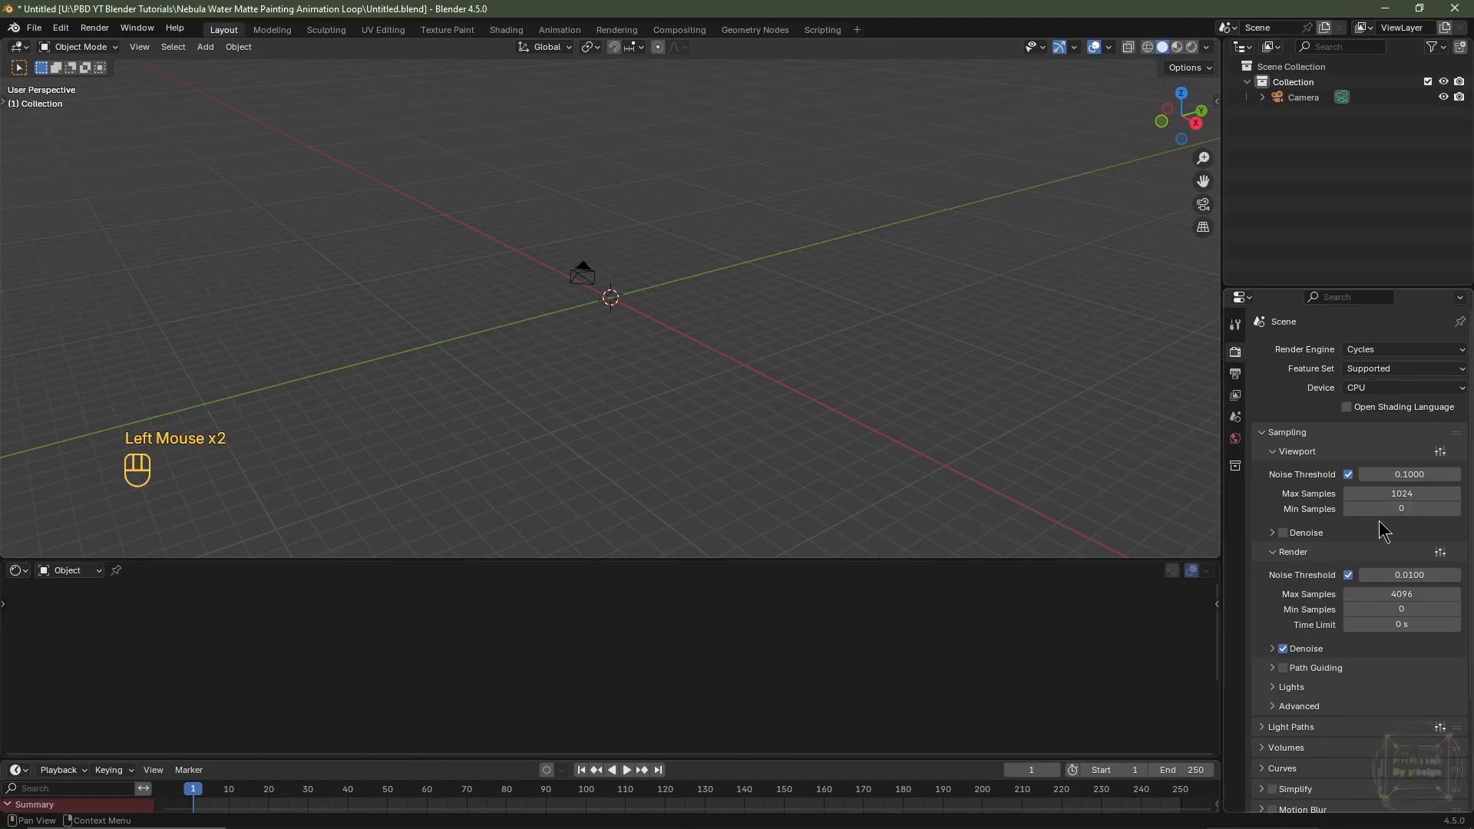
double_click(1401, 594)
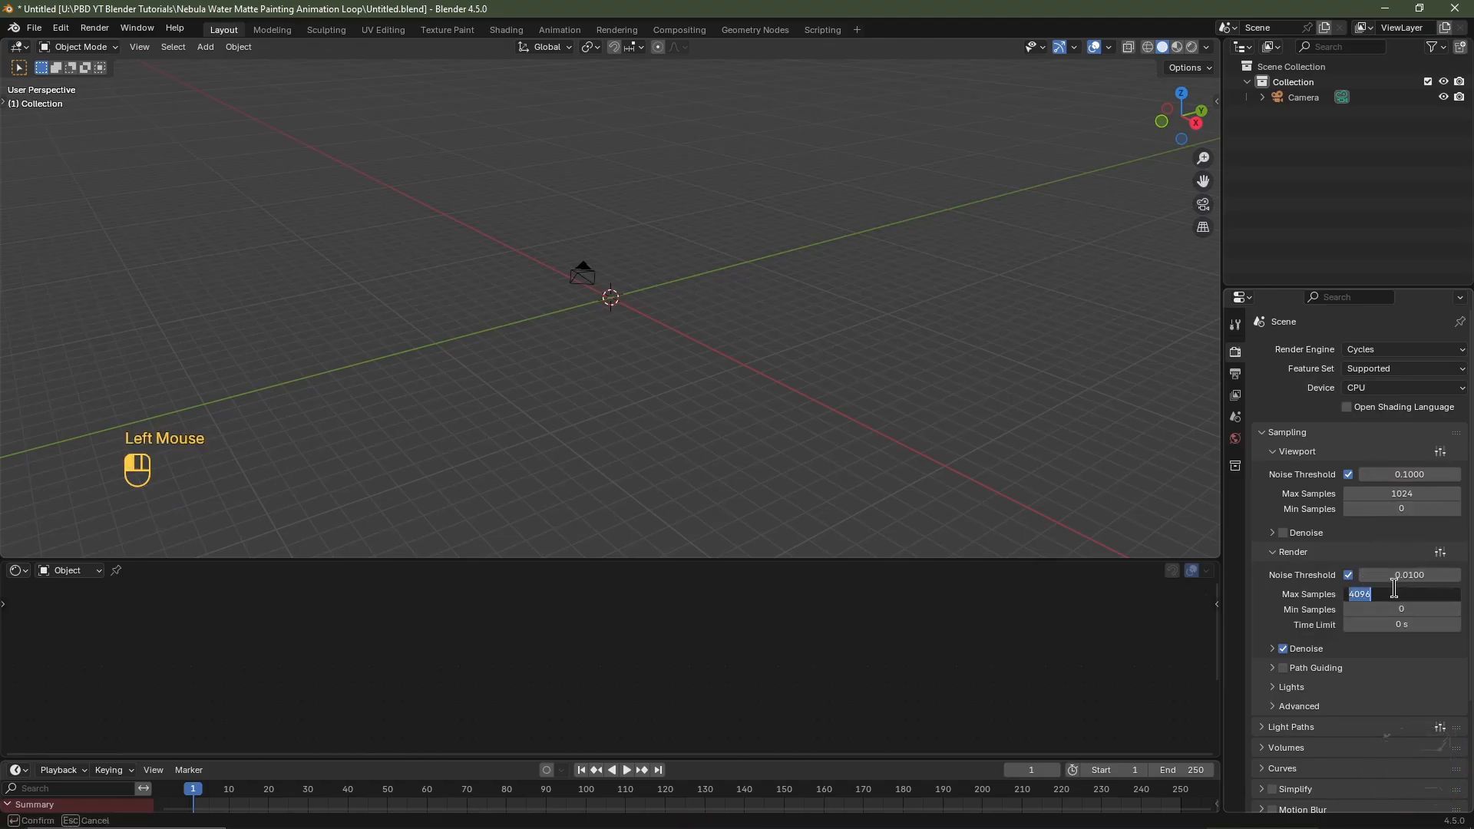
text(1024)
key(Return)
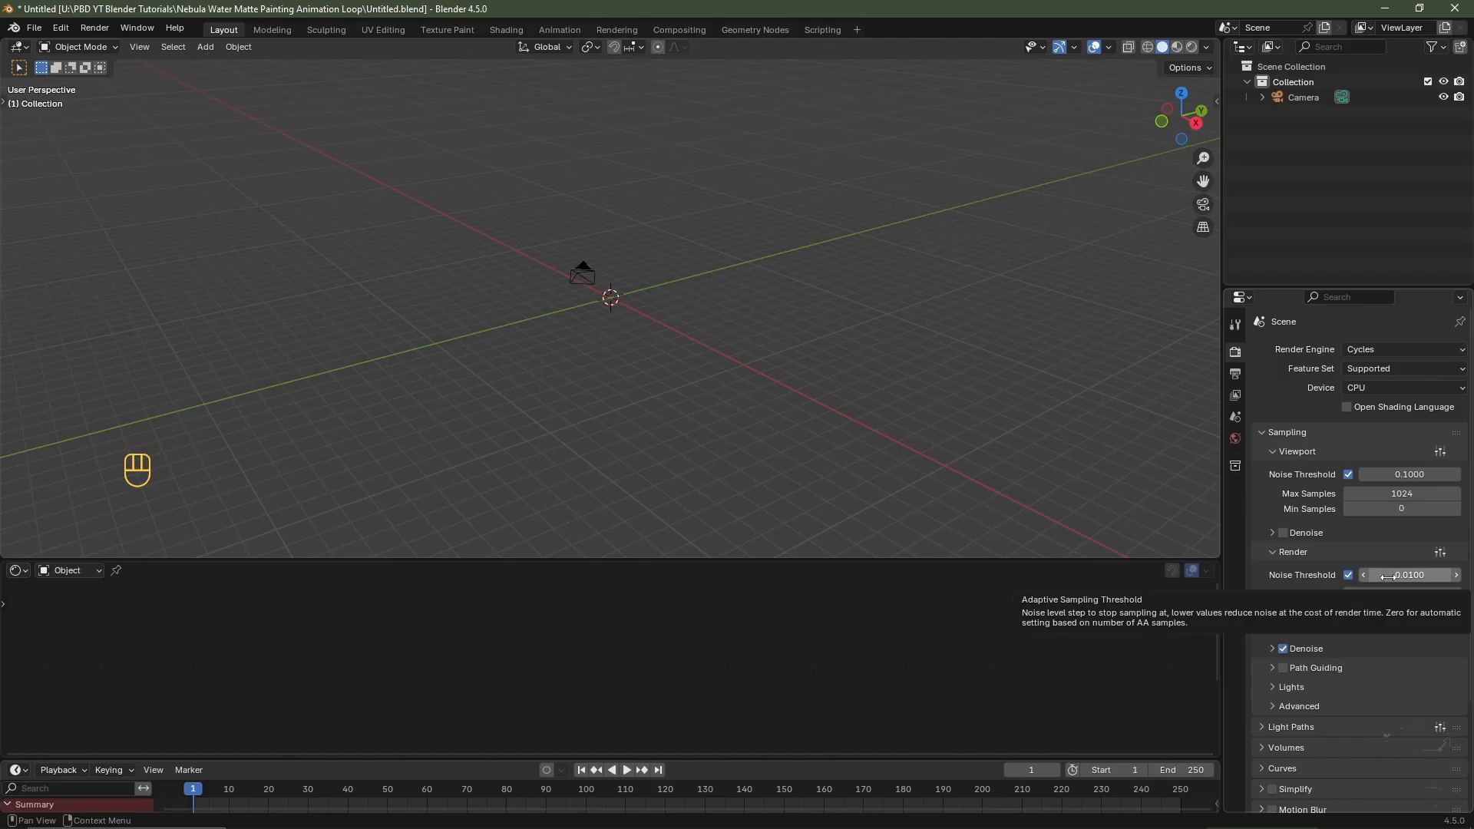
Disable Light Tree in the Cycles light sampling settings
double_click(1353, 537)
click(1284, 689)
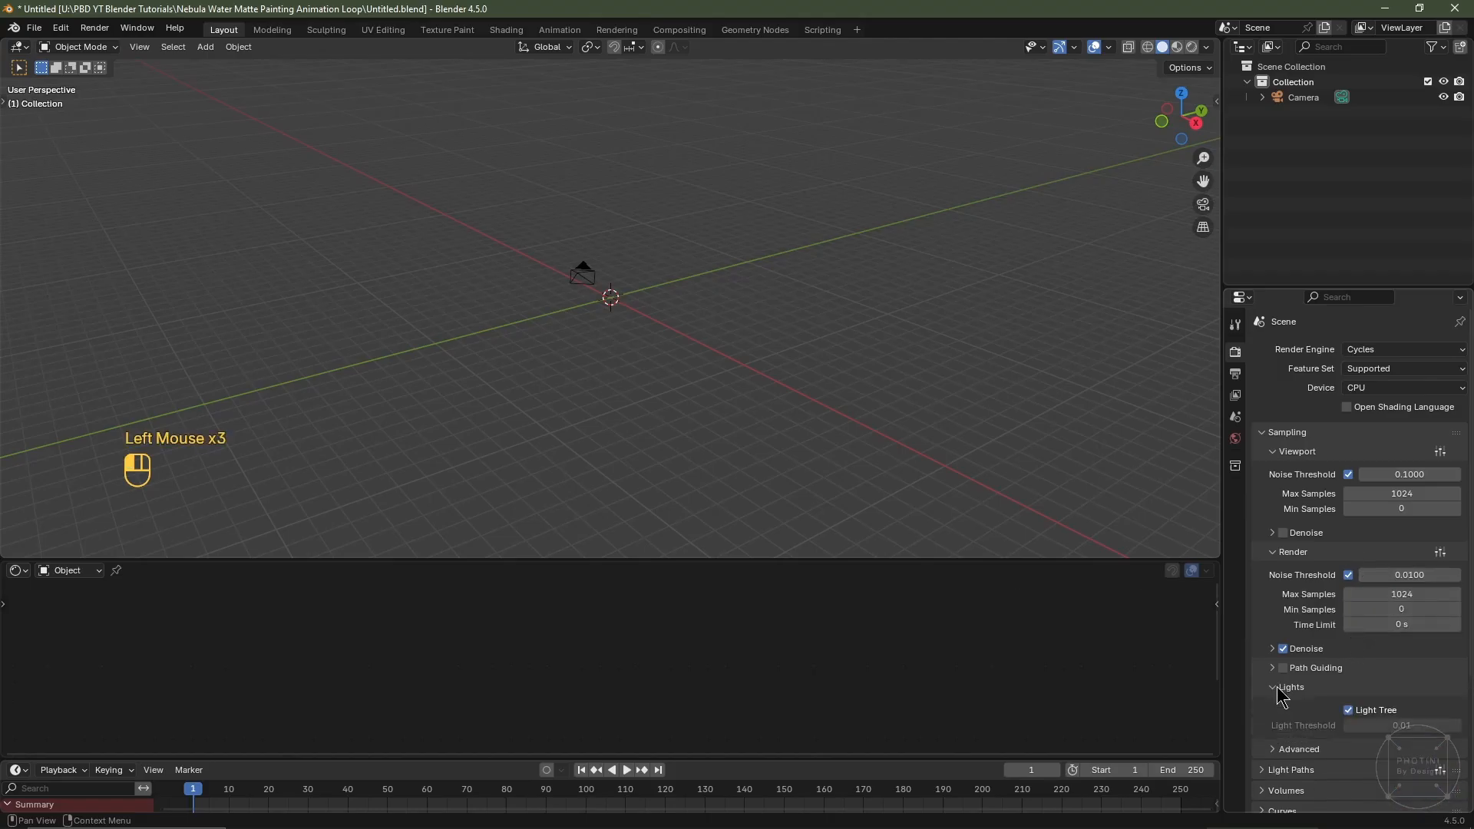
click(1349, 711)
Reduce the maximum diffuse and glossy light bounces to 2 each
scroll(1320, 691, down, 2)
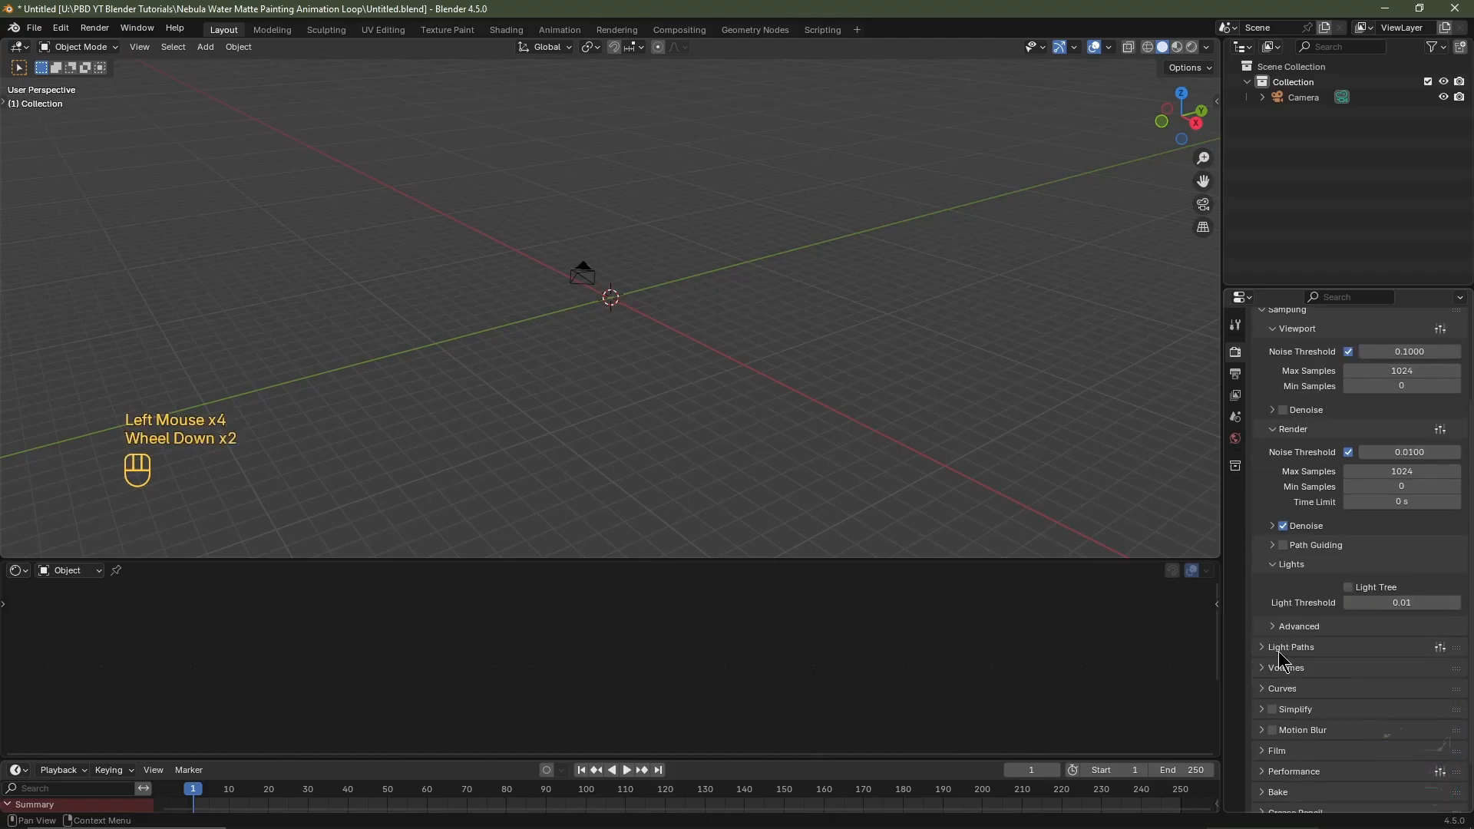
click(1282, 657)
scroll(1284, 661, down, 2)
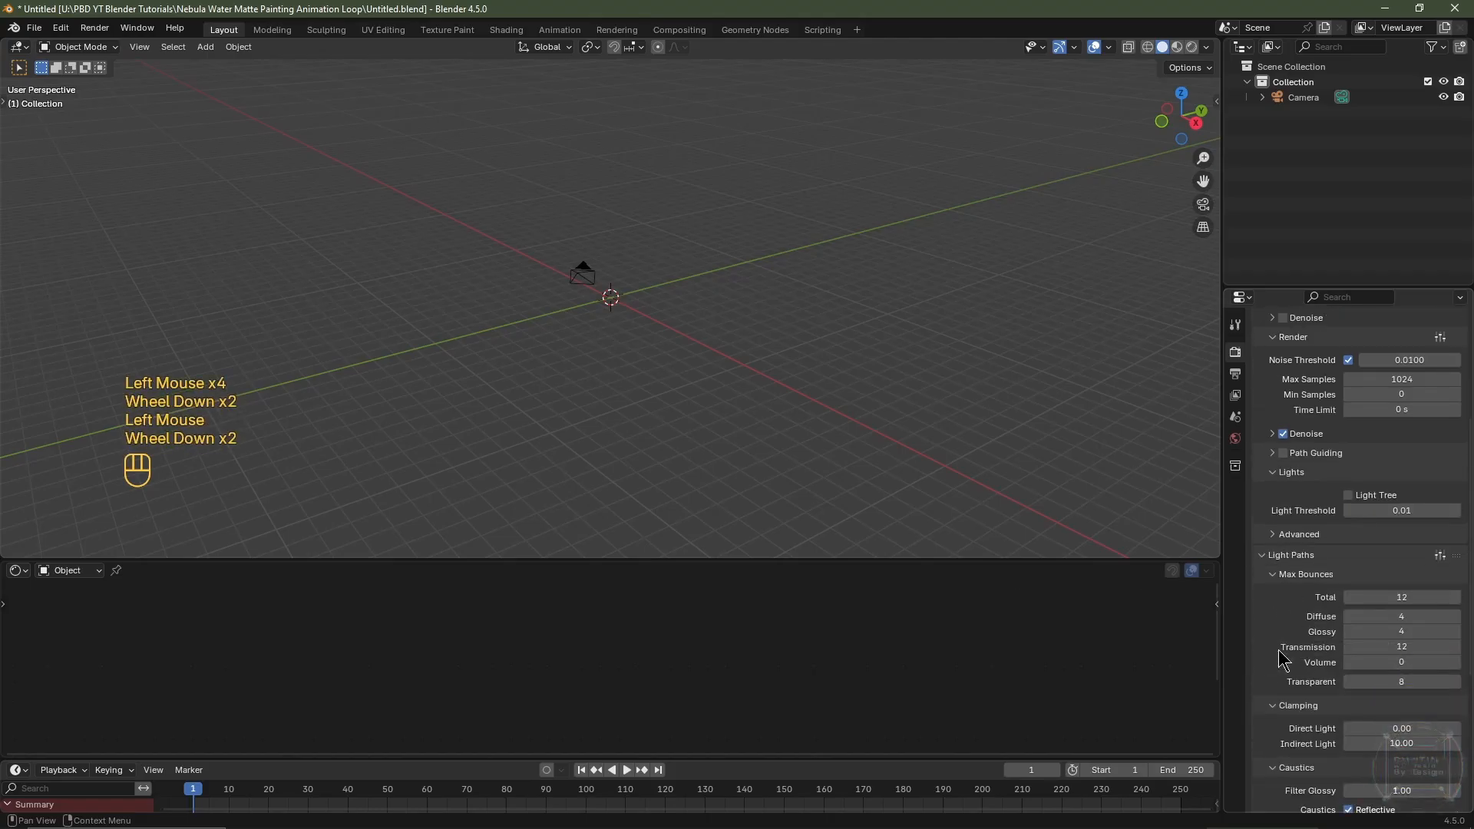
click(1349, 616)
click(1349, 617)
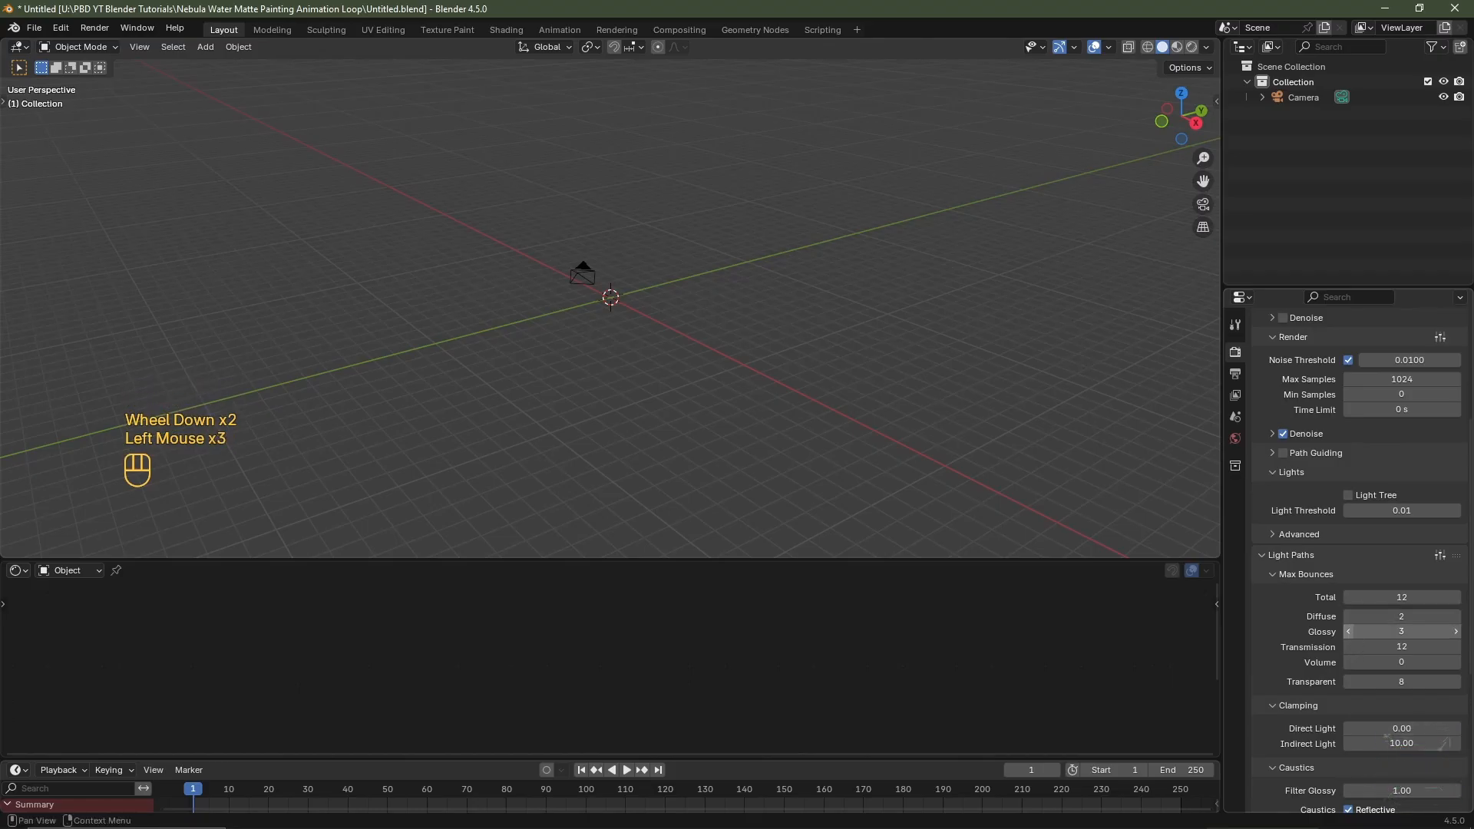
click(1349, 631)
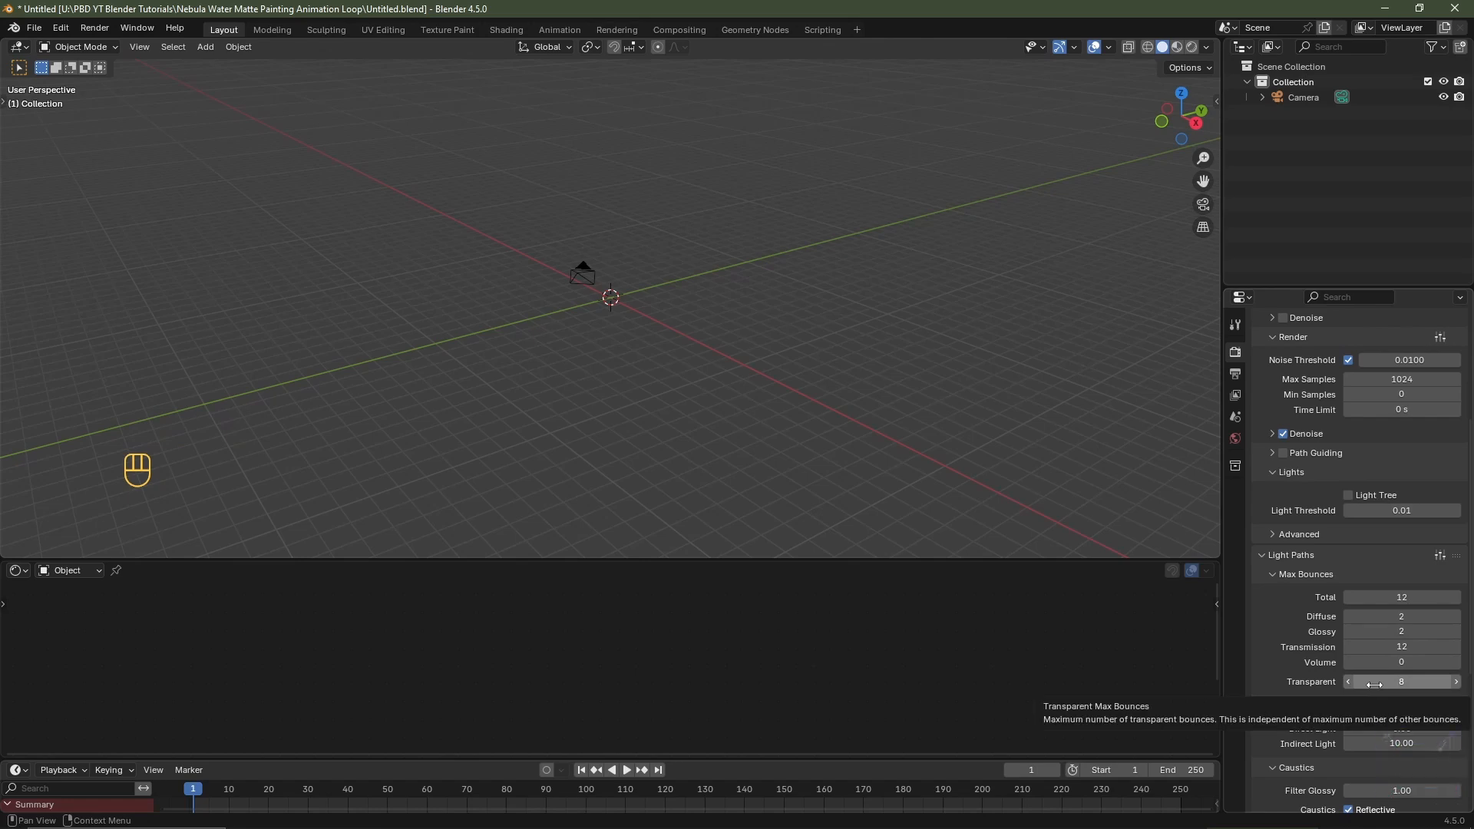
Disable both reflective and refractive caustics in the light path settings
scroll(1319, 695, down, 2)
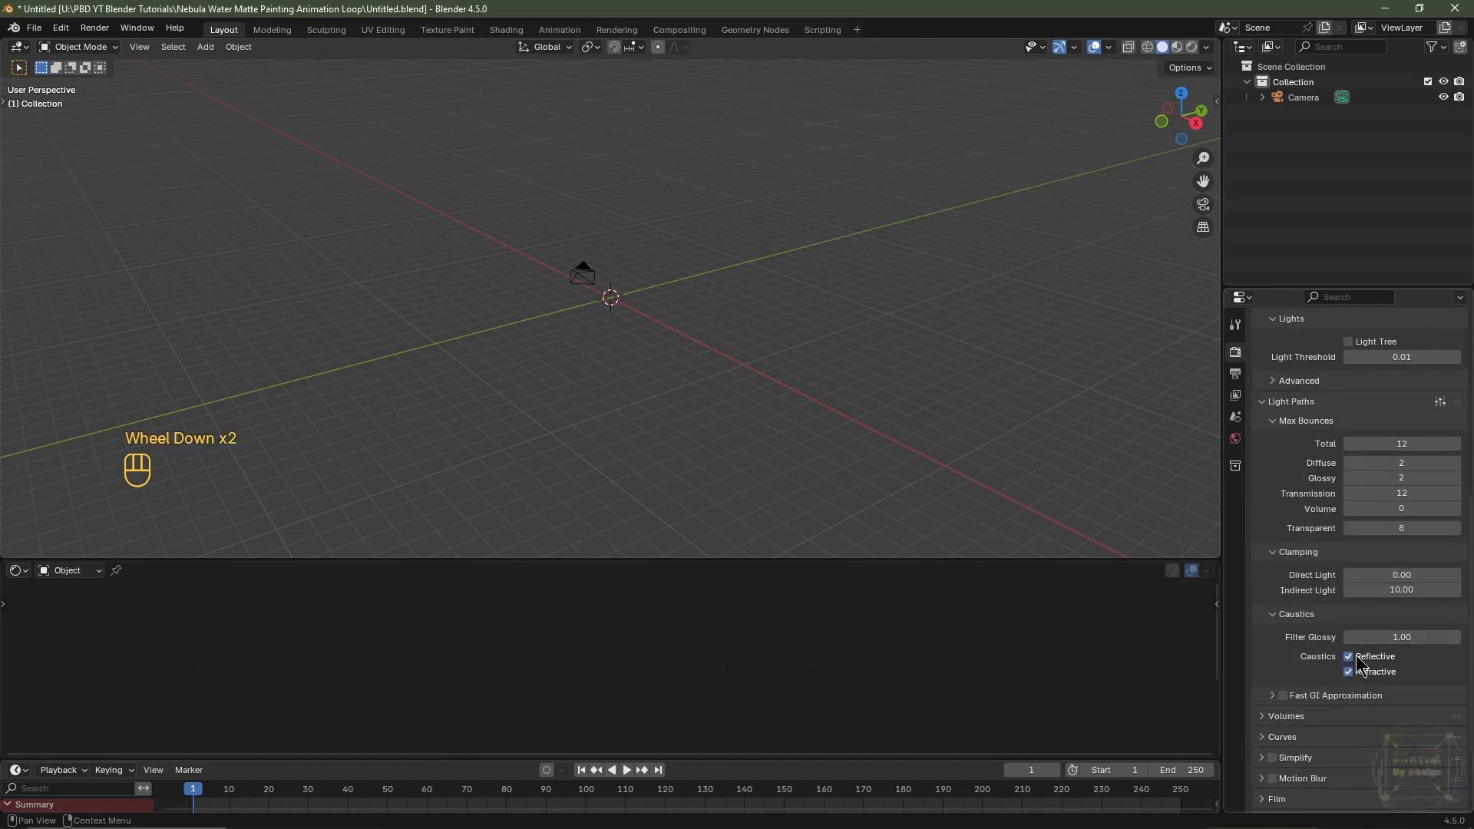
click(1349, 657)
click(1349, 672)
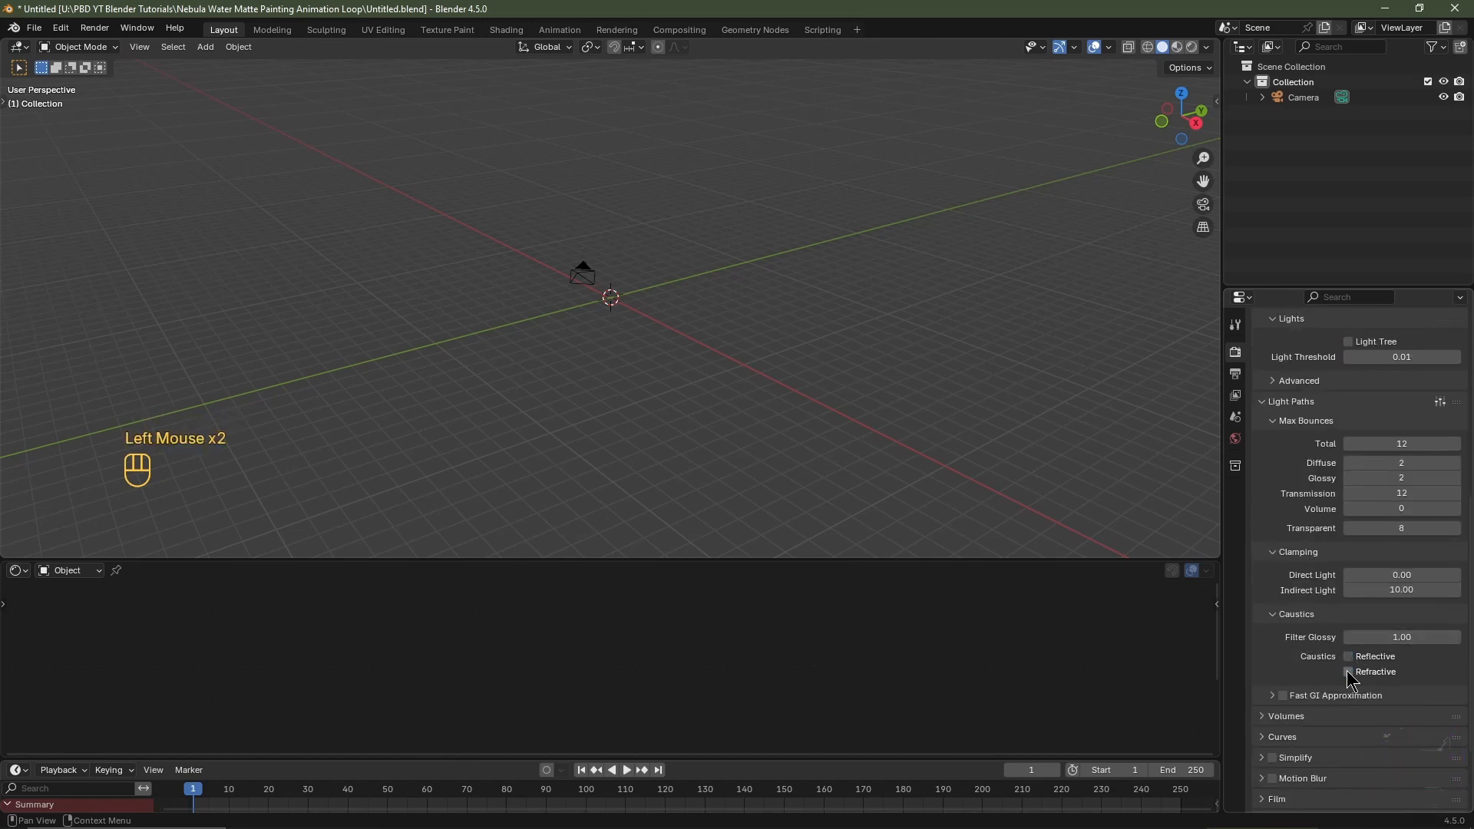
Set the output frame rate to 30 fps and enable Render Region
scroll(1336, 682, up, 4)
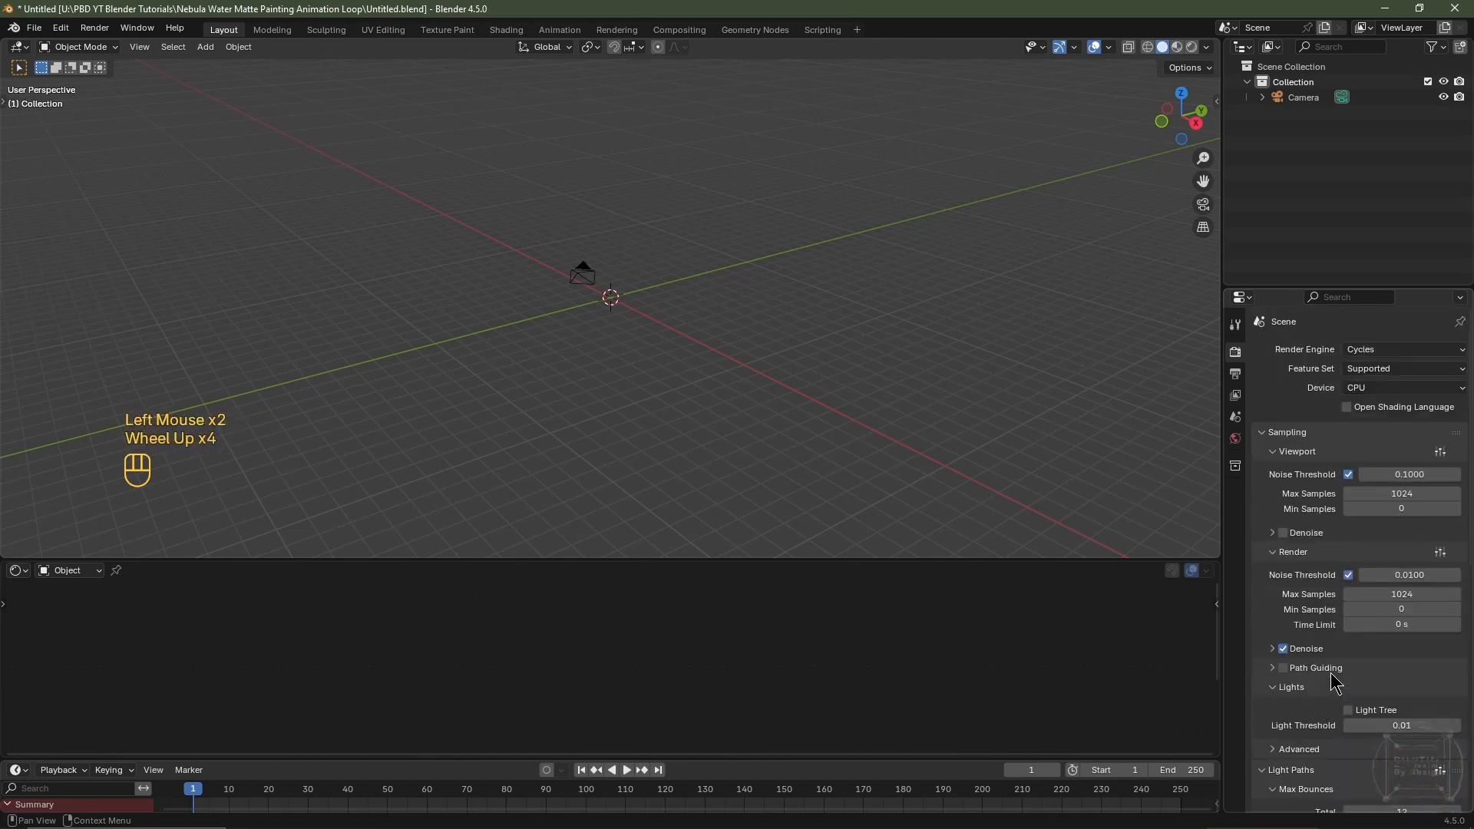
click(1237, 375)
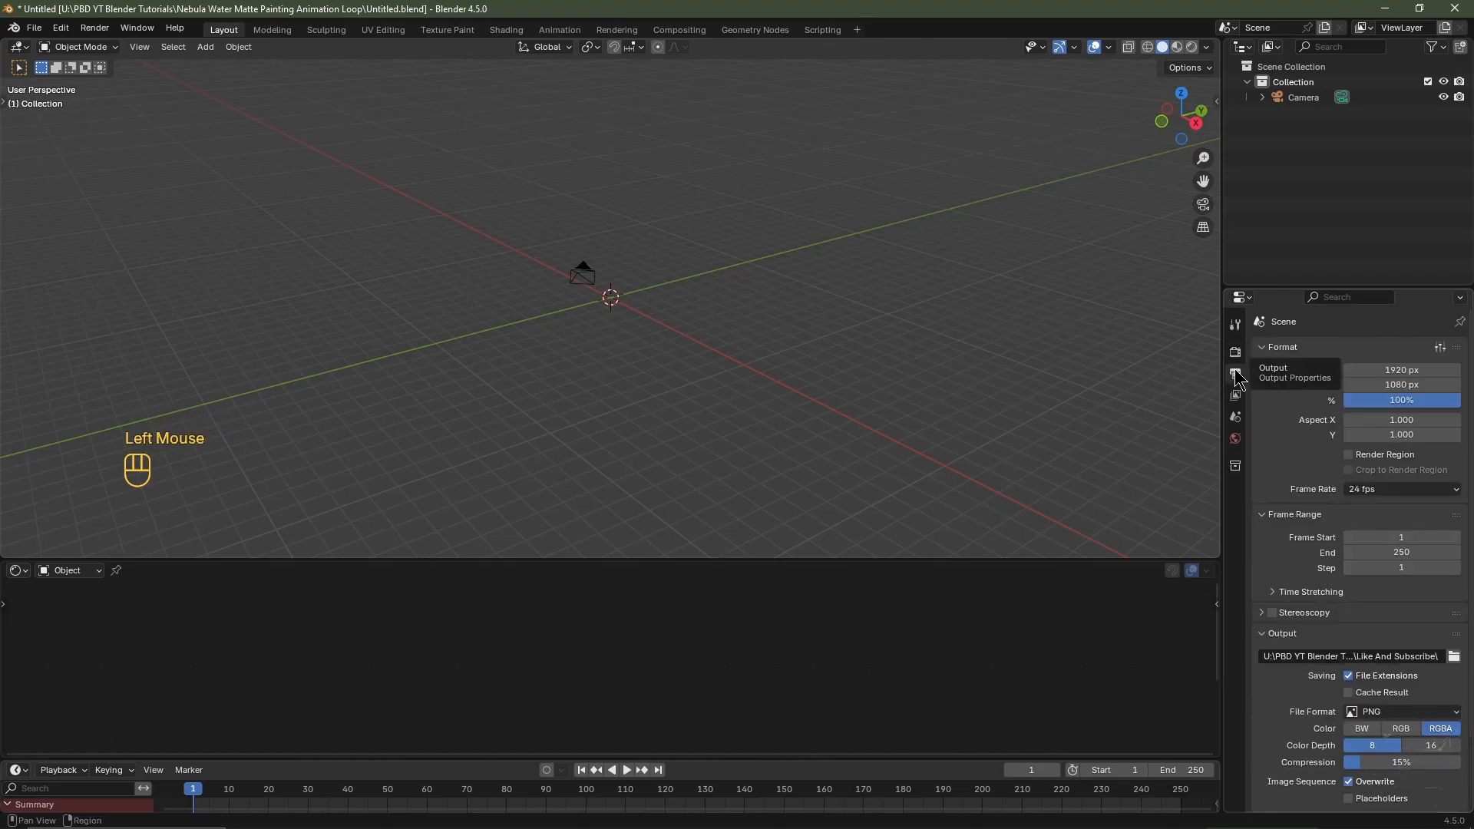
click(1372, 491)
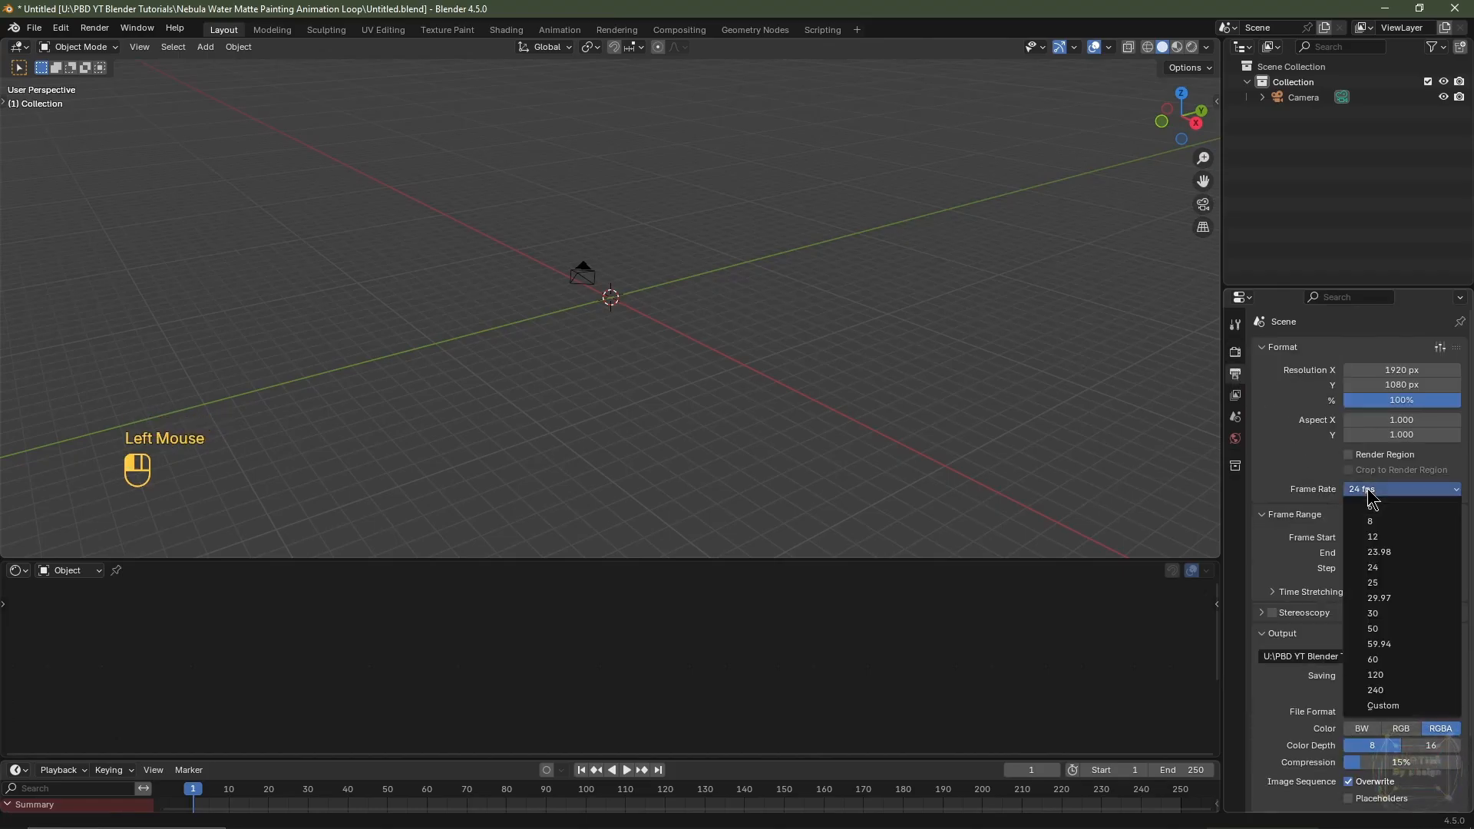
click(1373, 614)
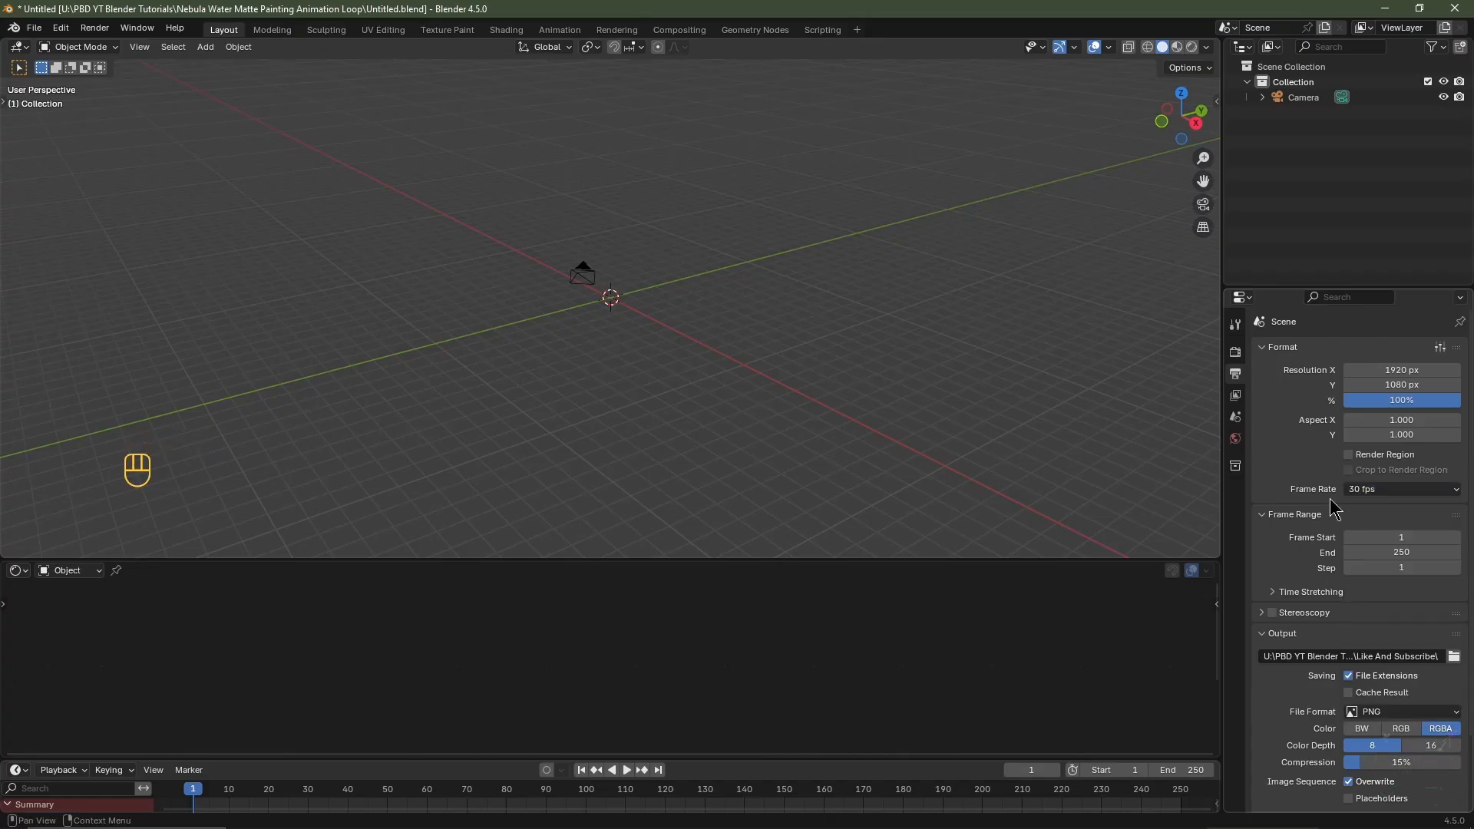
click(1348, 454)
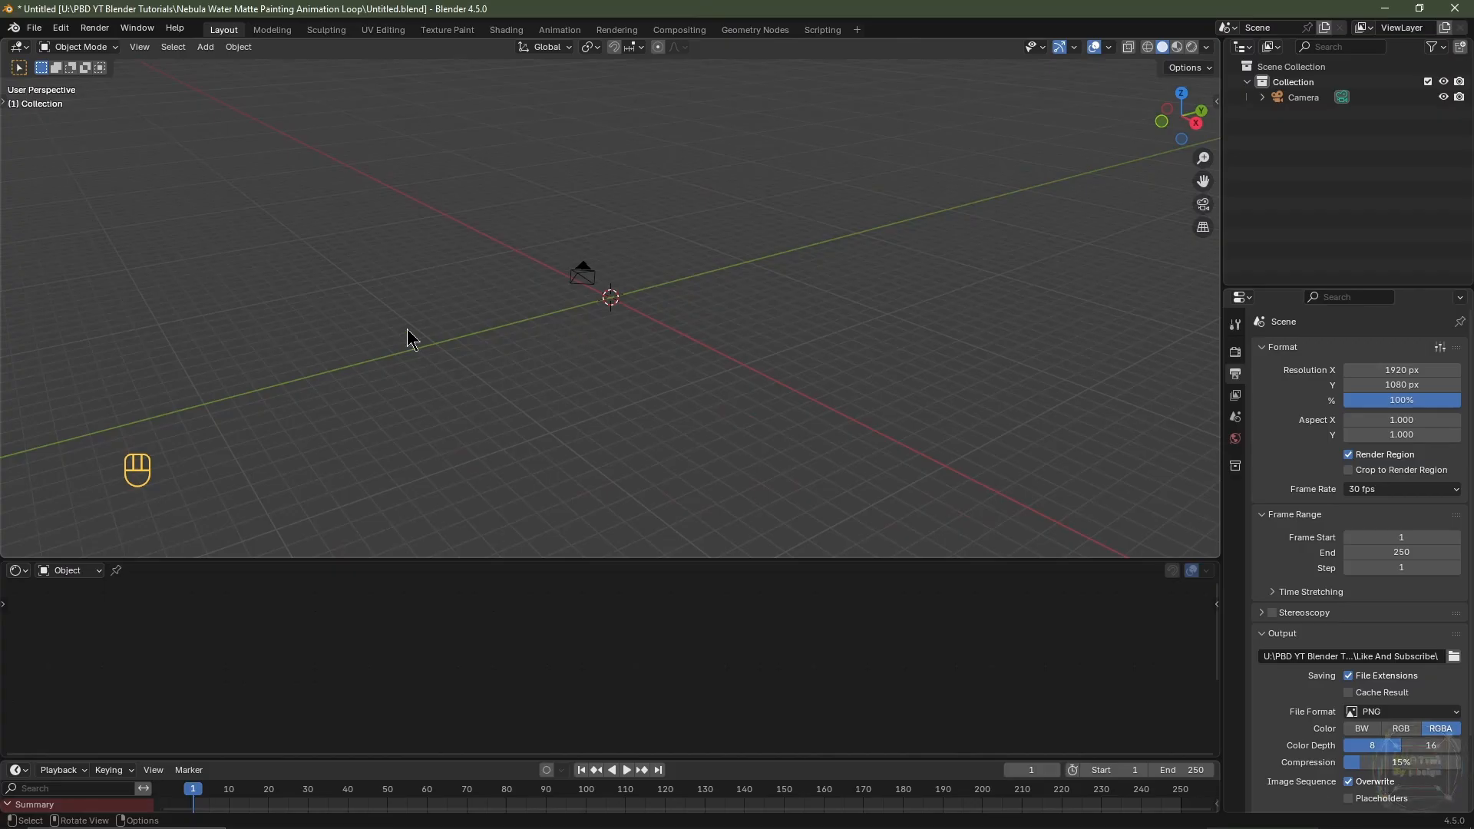
In File Explorer, examine the Mars, Moon, nebula and star images in the Nebula Water Matte Painting Animation Loop Assets folder
drag(0, 184, 663, 140)
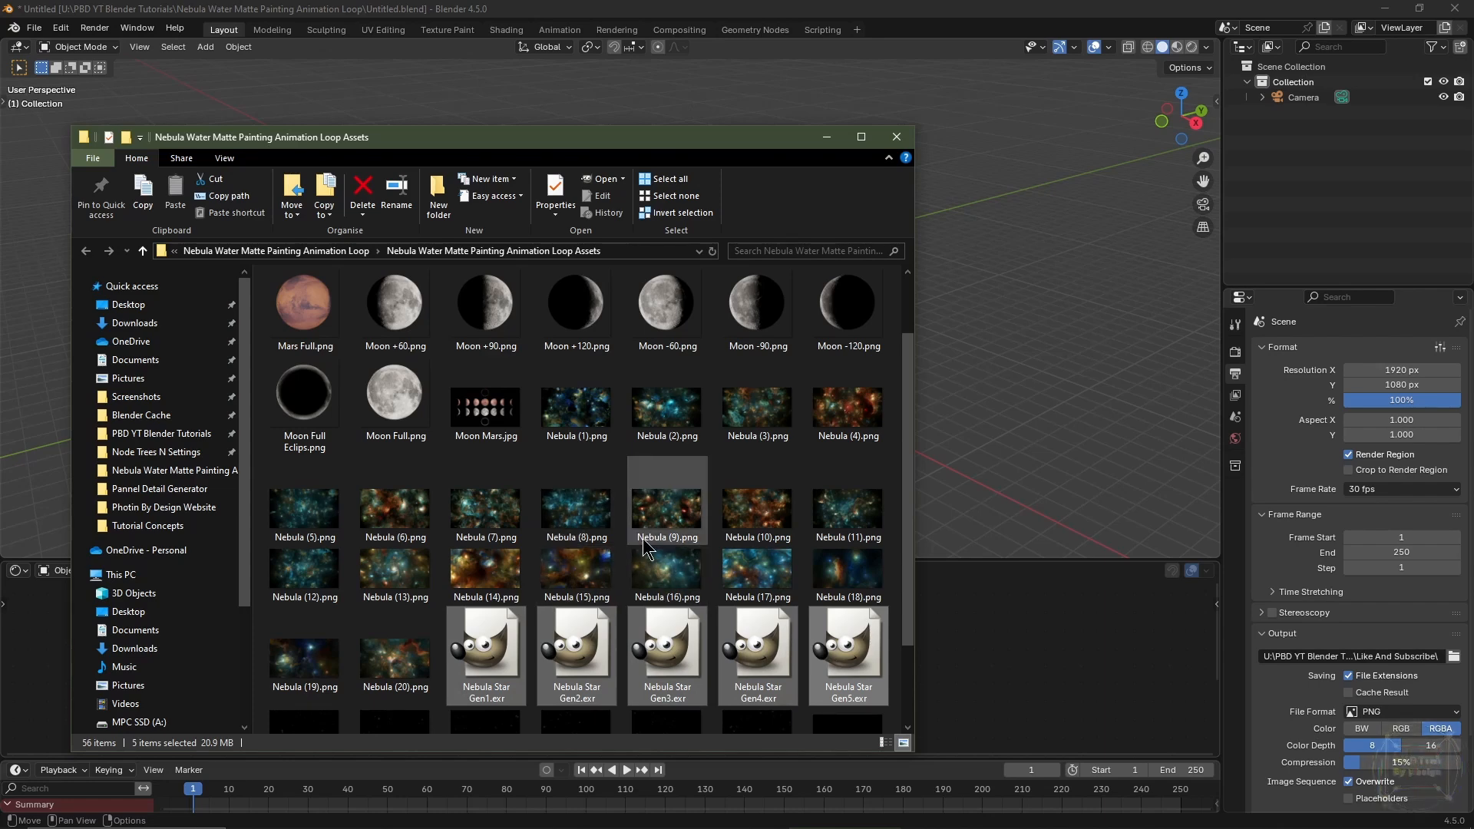
scroll(658, 509, up, 2)
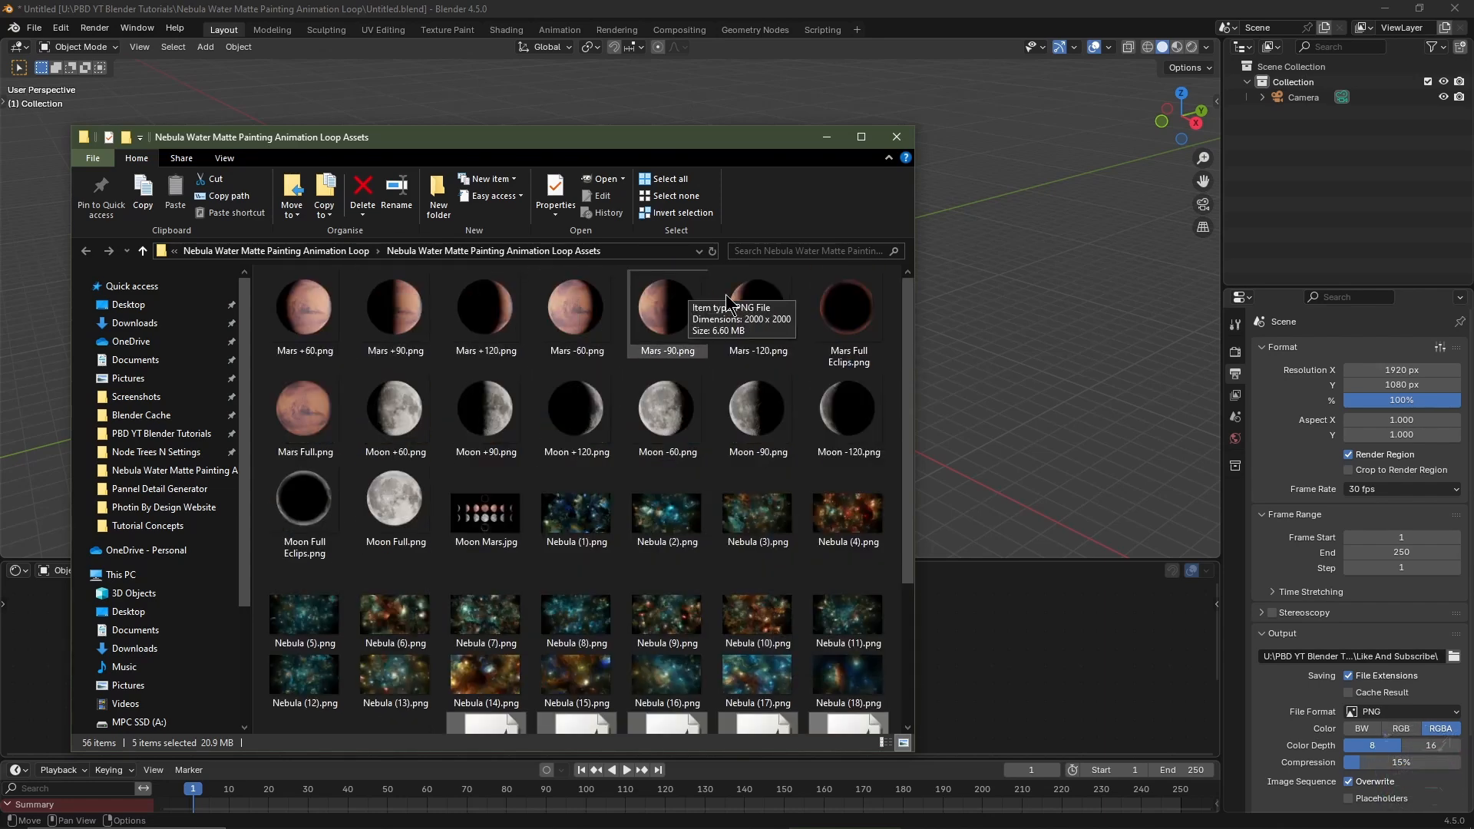
scroll(604, 447, down, 3)
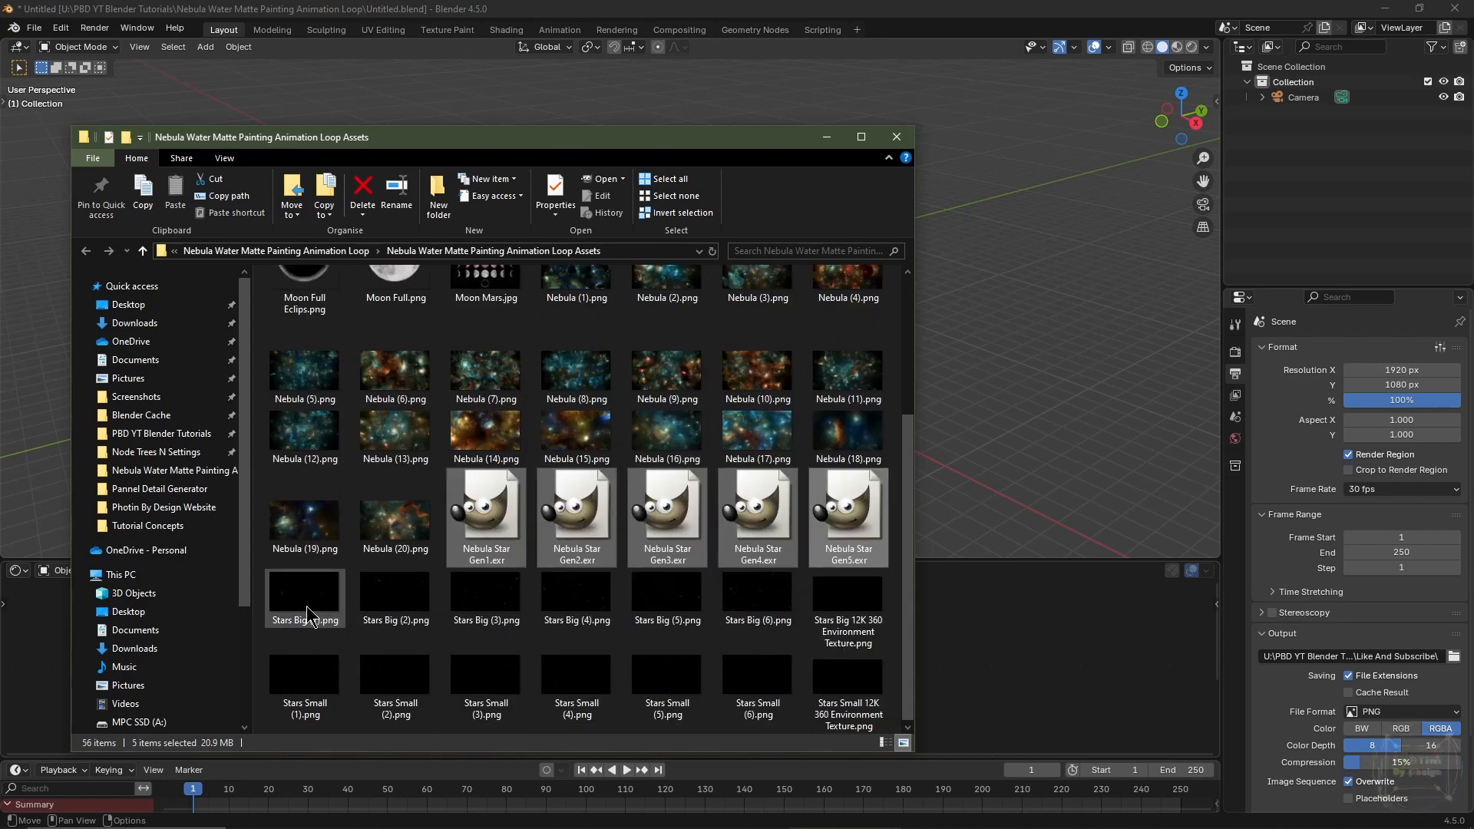
click(320, 615)
click(844, 510)
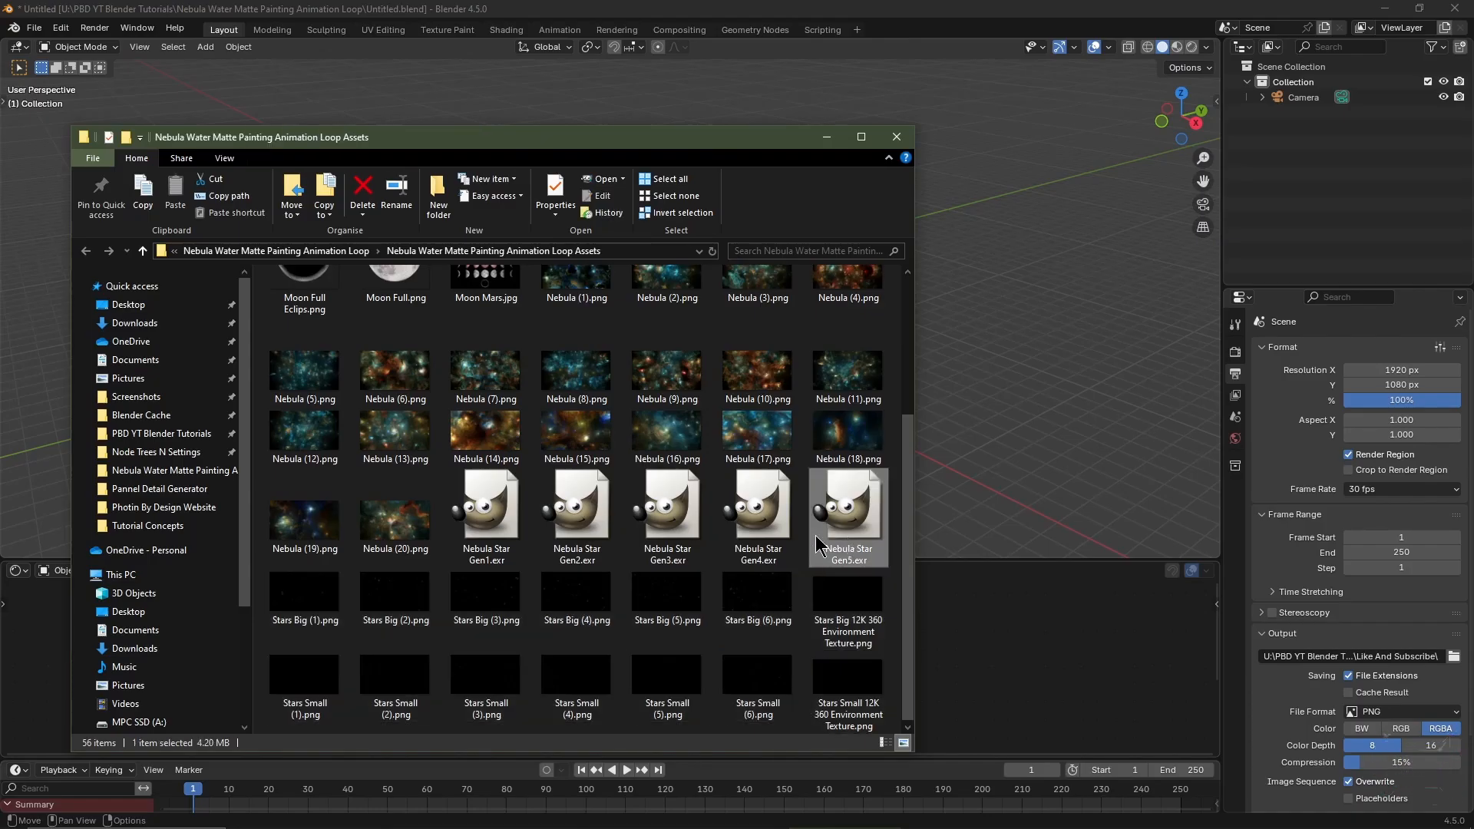
shift+click(484, 519)
scroll(592, 460, up, 3)
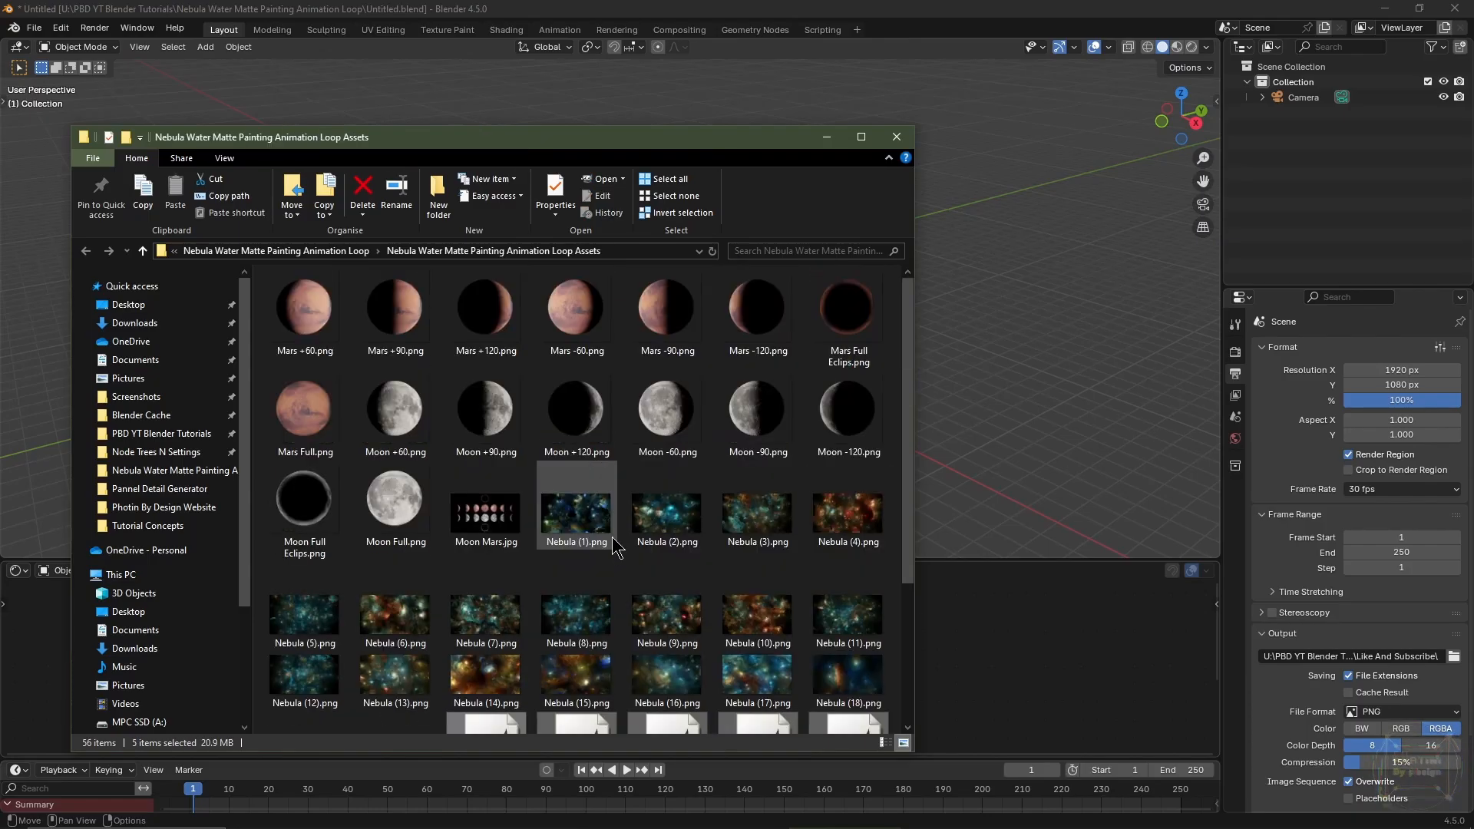
scroll(583, 369, down, 3)
click(577, 288)
shift+click(406, 569)
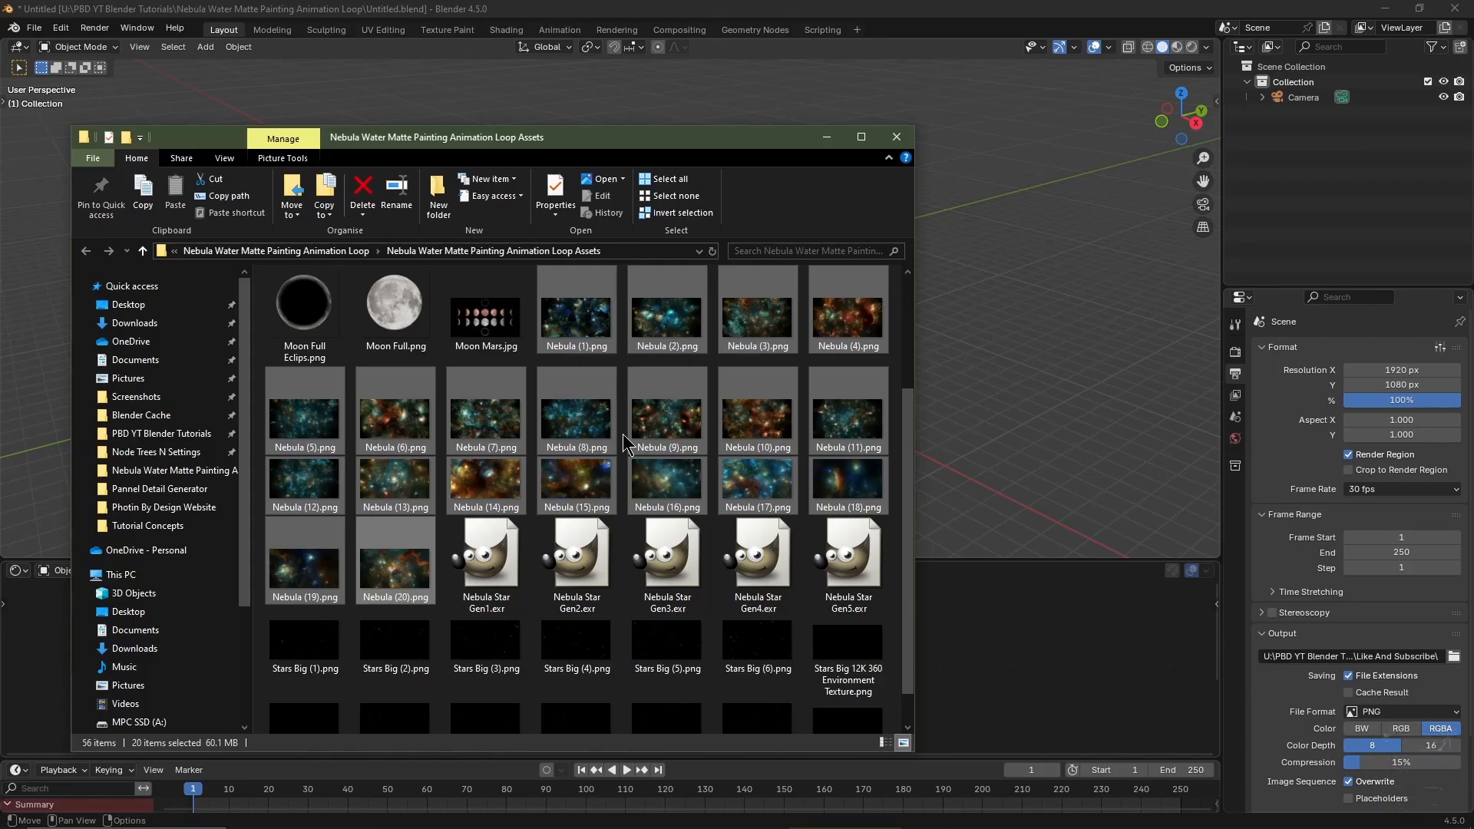
drag(628, 139, 0, 115)
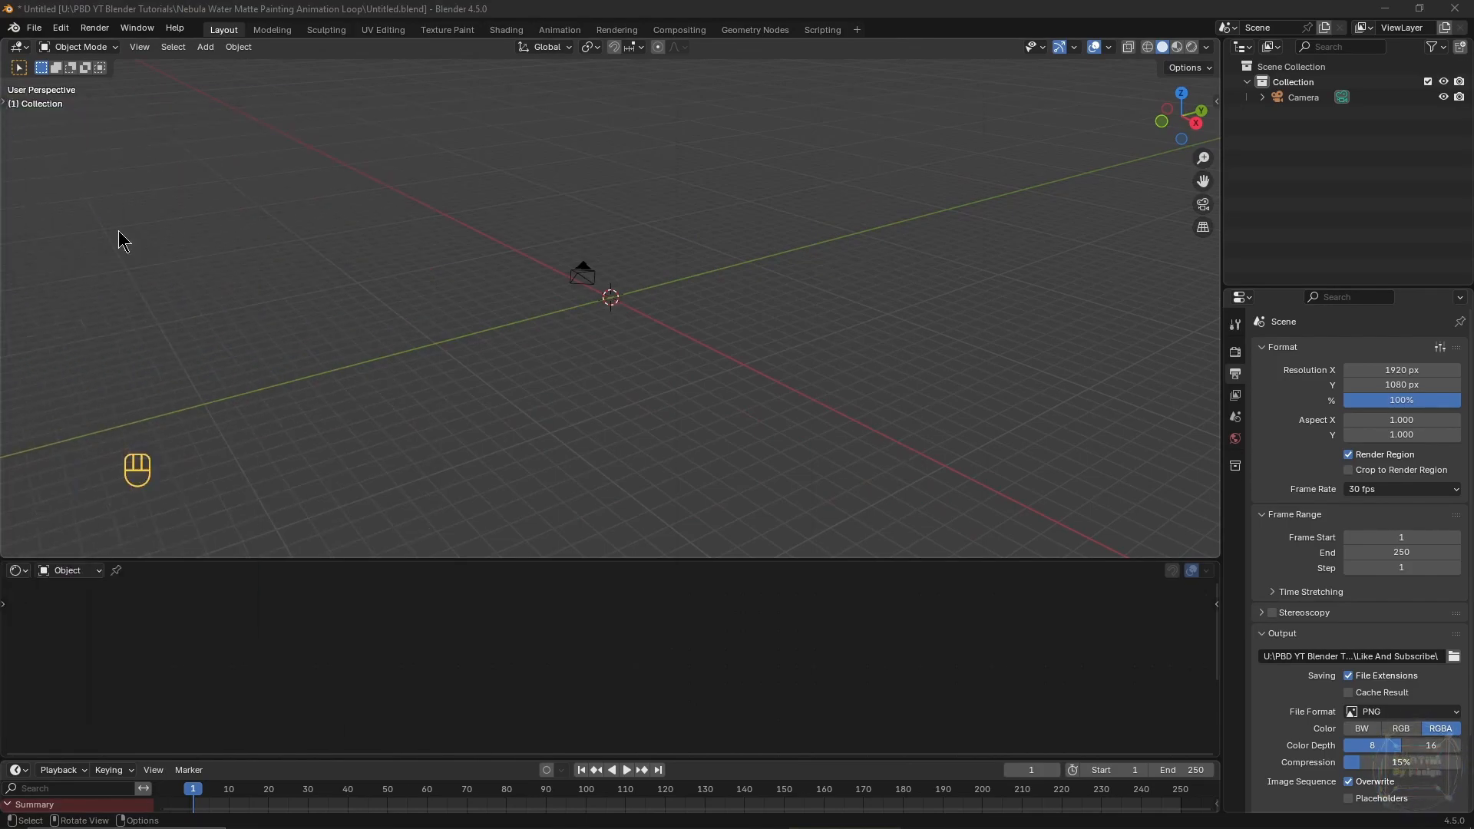
Set the camera's location to 0 m on the X, Y and Z axes
middle_drag(642, 424, 576, 362)
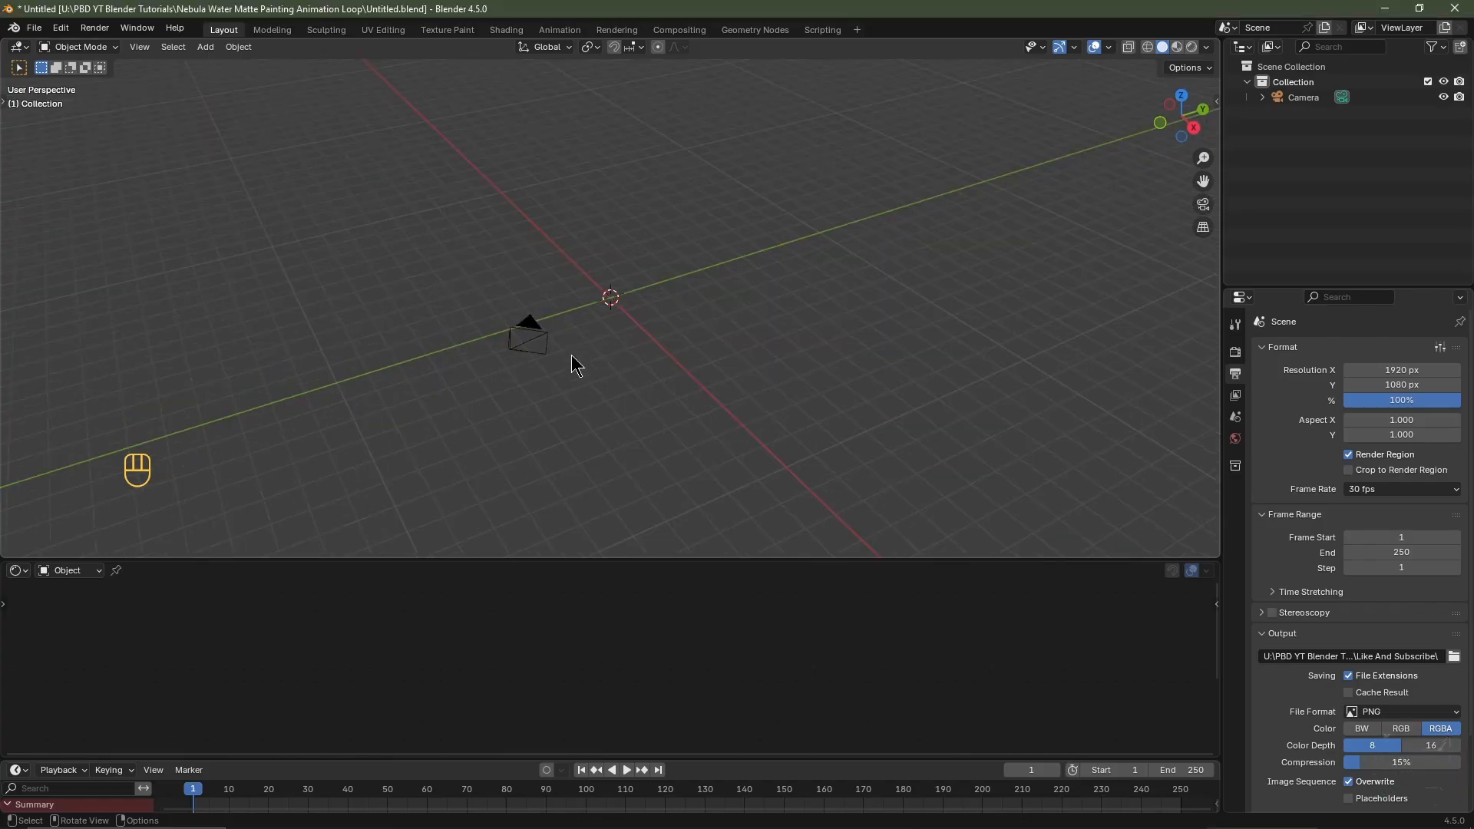
click(531, 323)
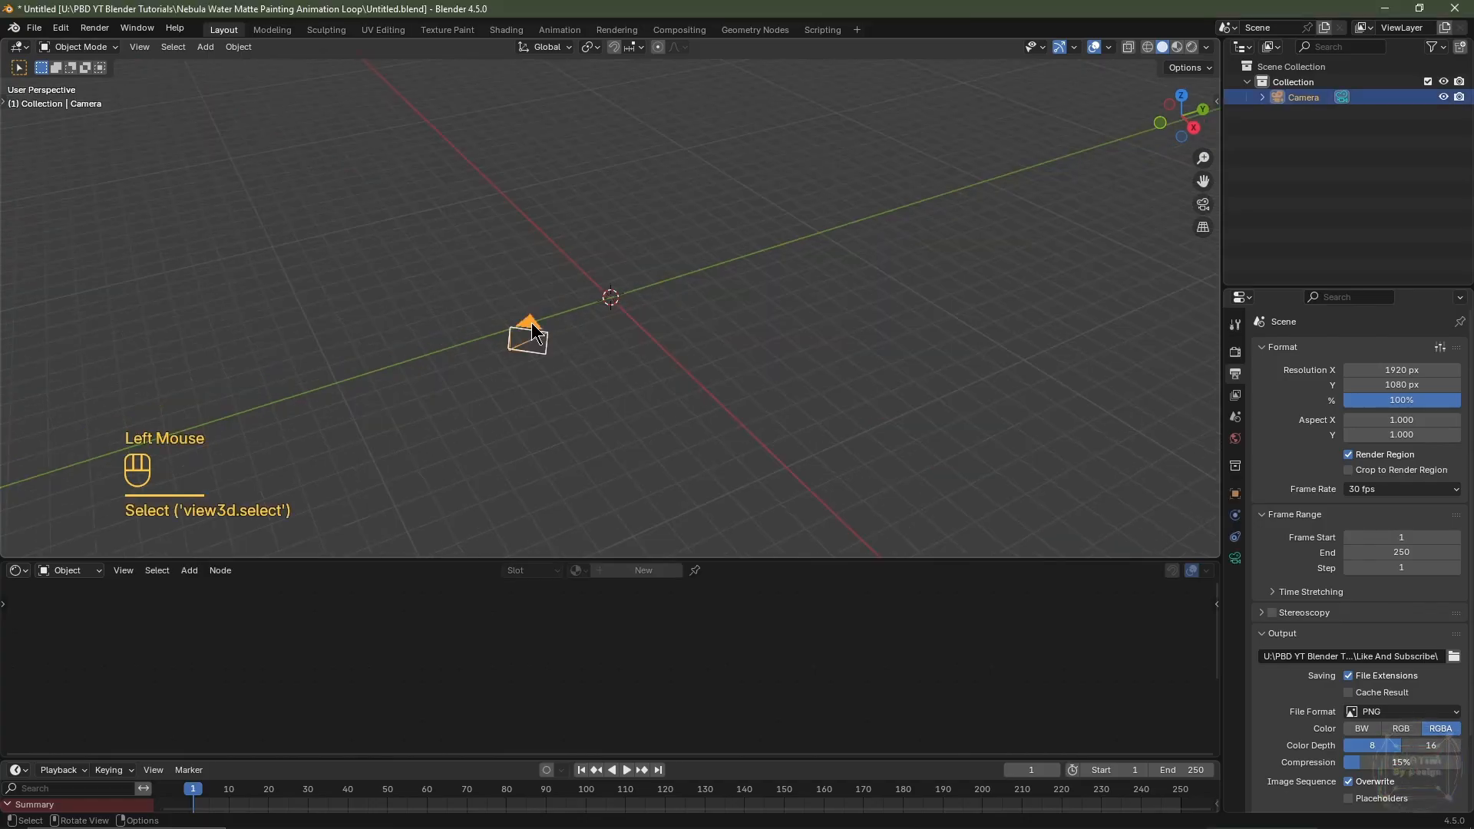
click(1236, 494)
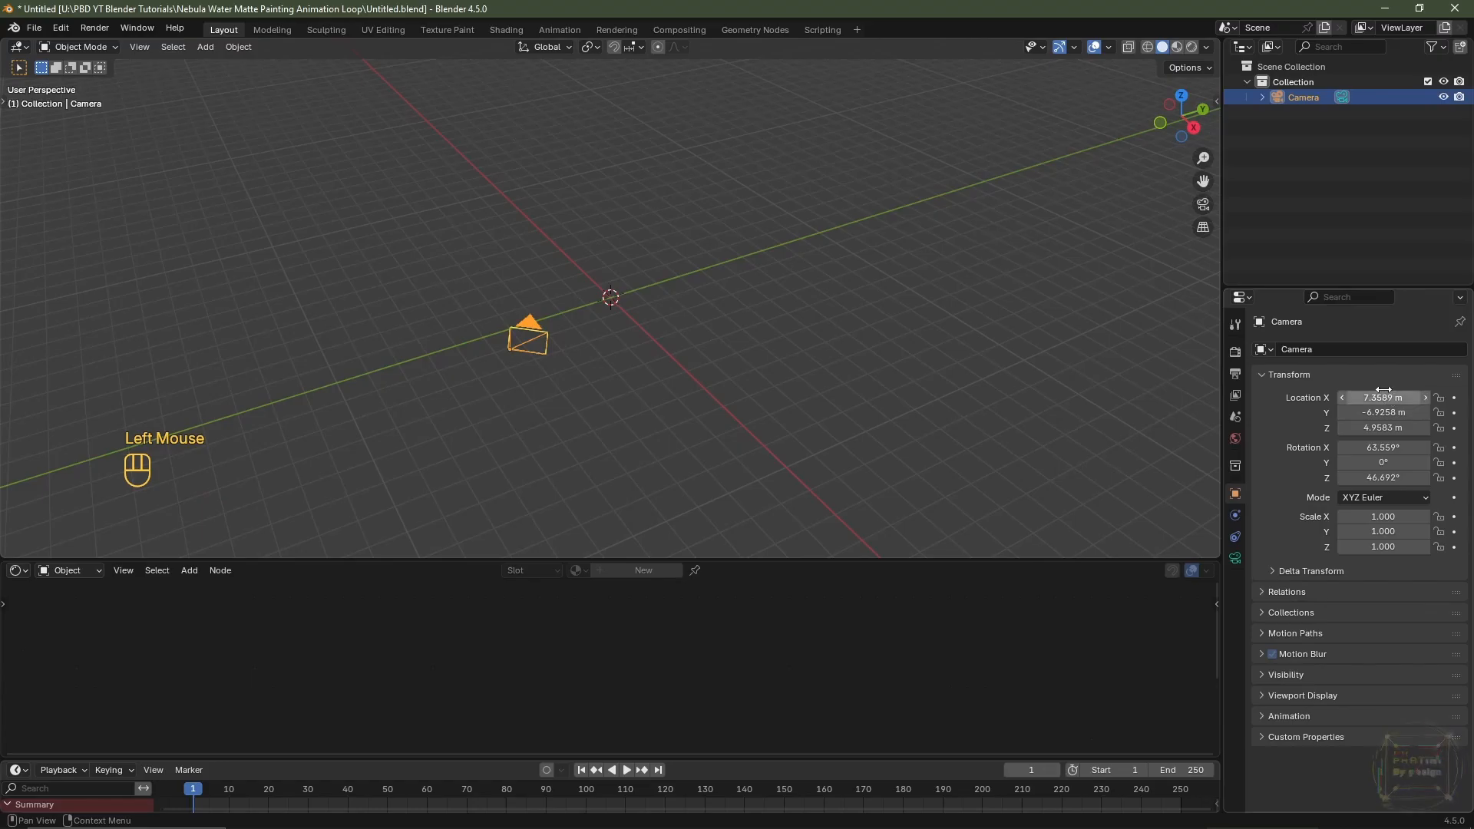
drag(1382, 393, 1381, 451)
text(0)
key(Return)
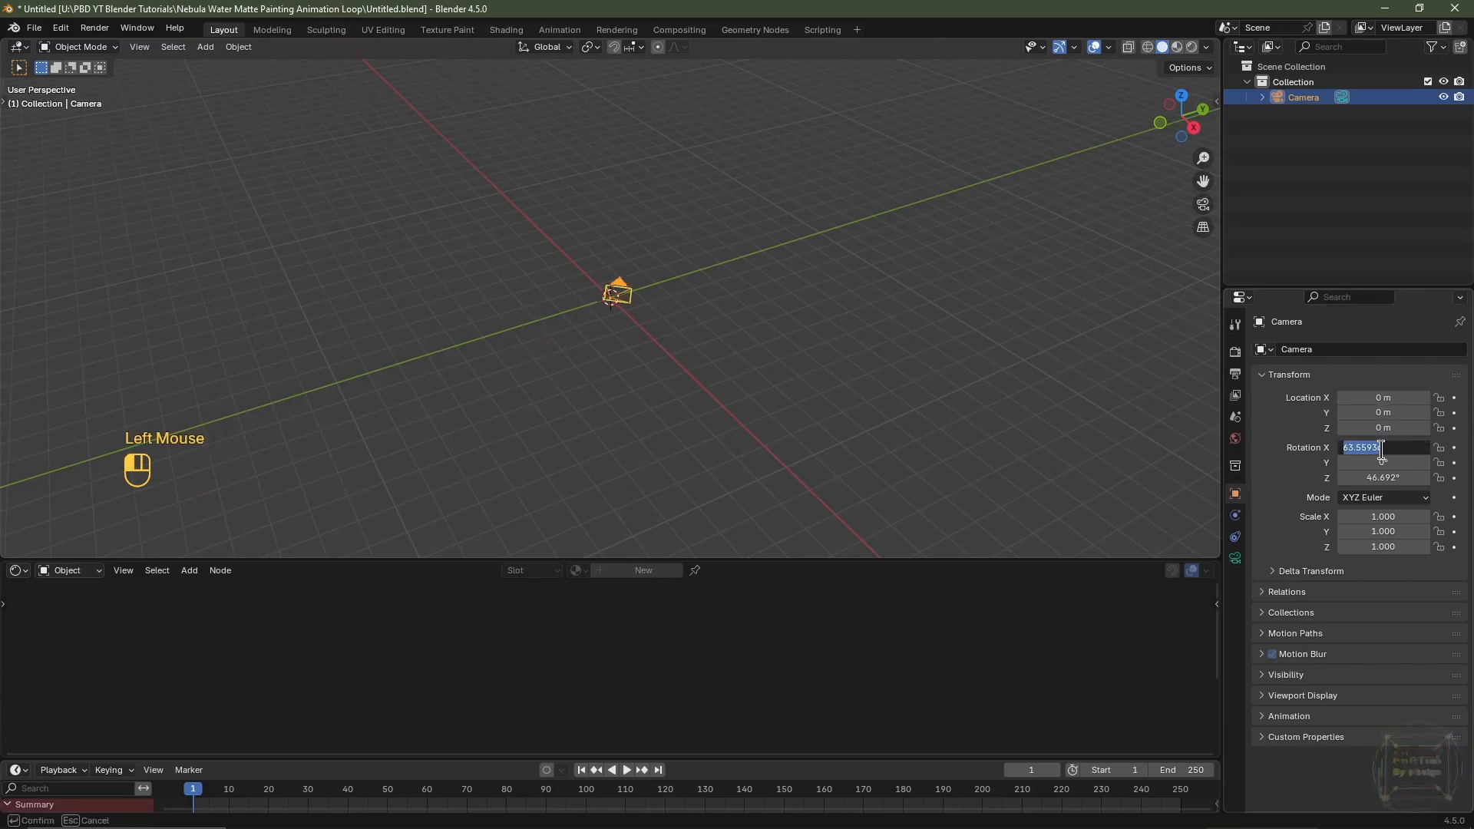
Set the camera's rotation to 90° on X and 0° on Z
text(90)
key(Tab)
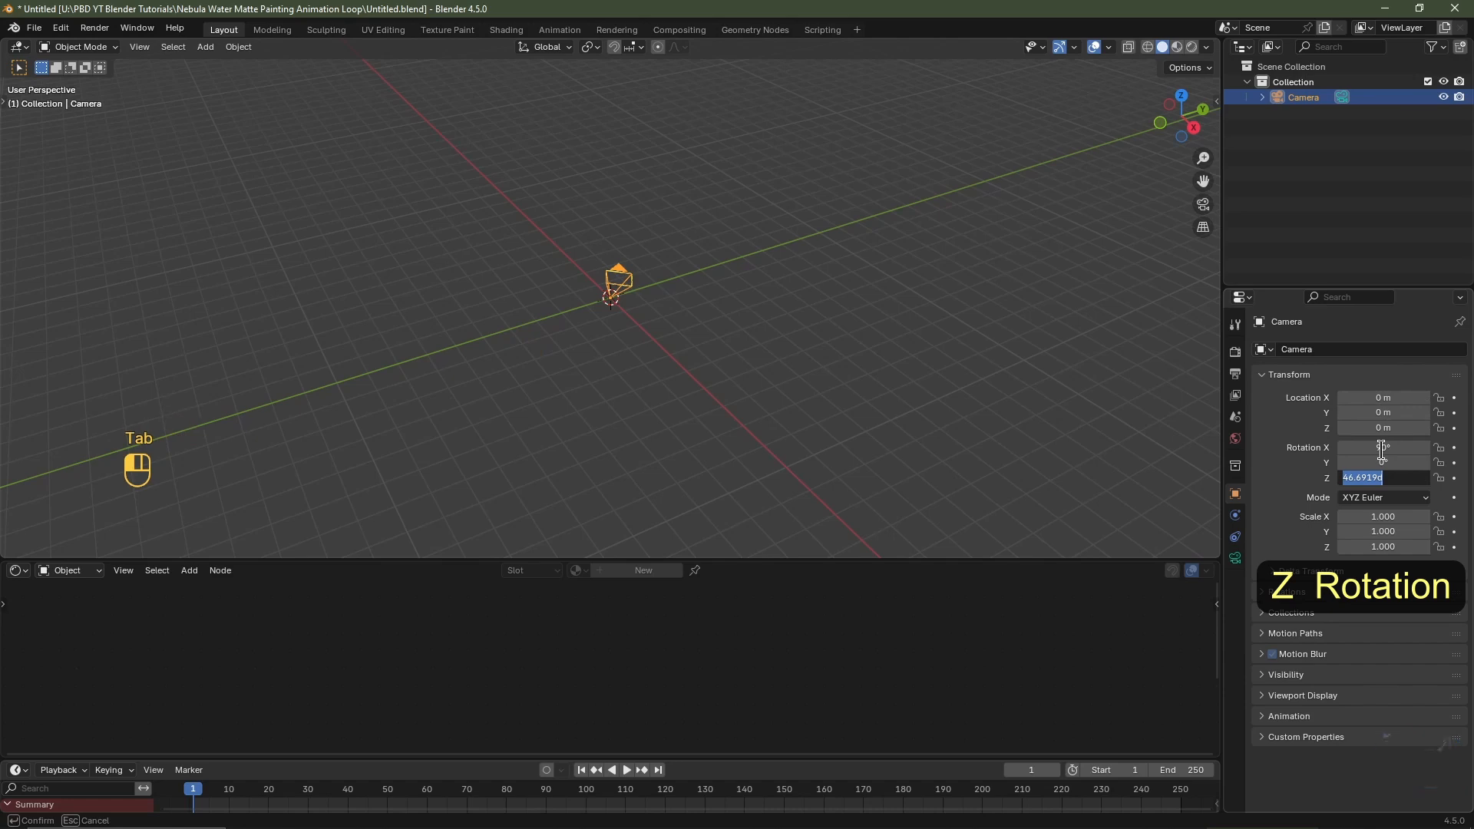
text(0)
key(Return)
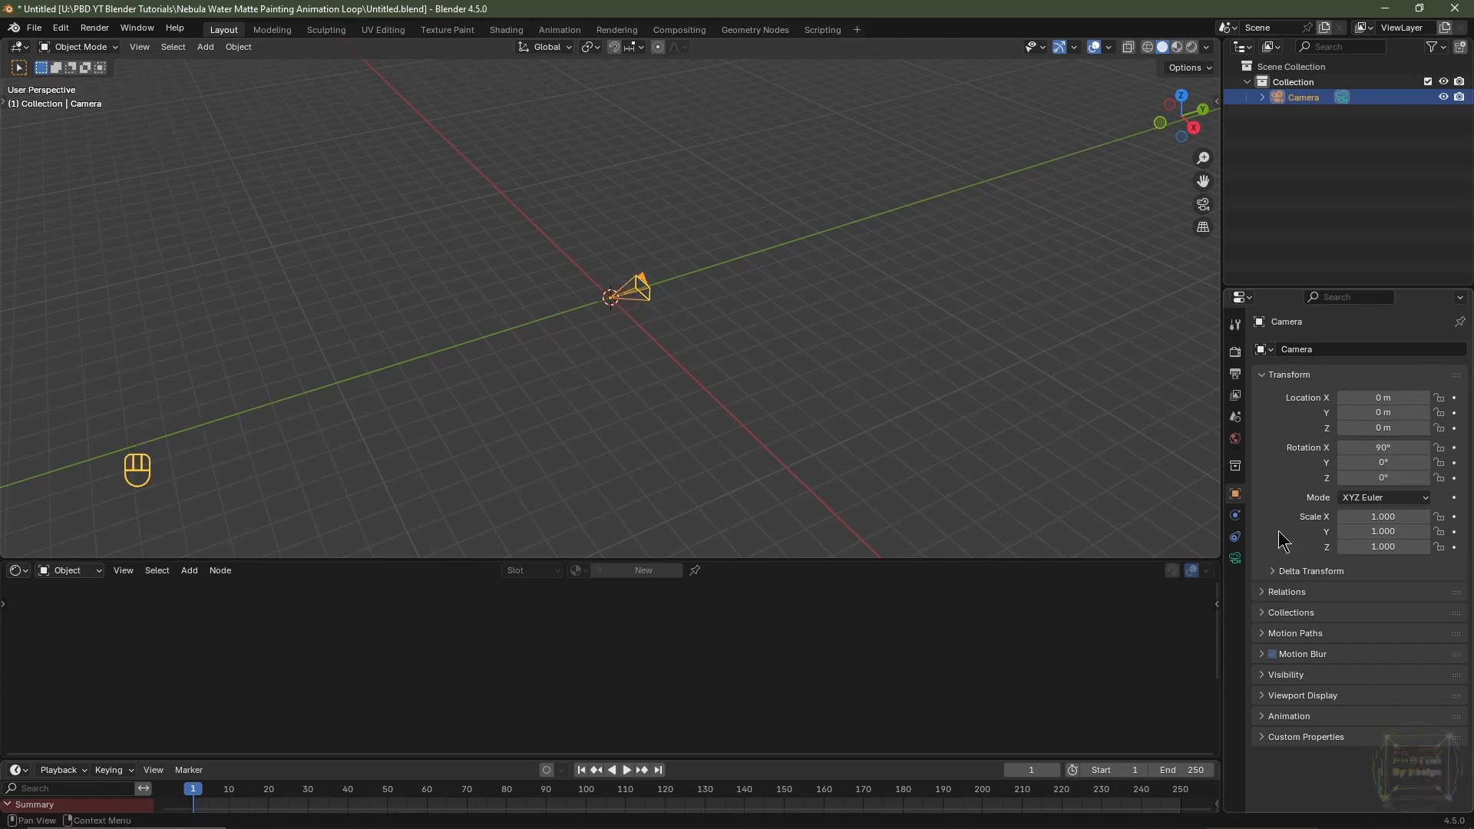
Set the camera's focal length to 24 mm
click(1235, 559)
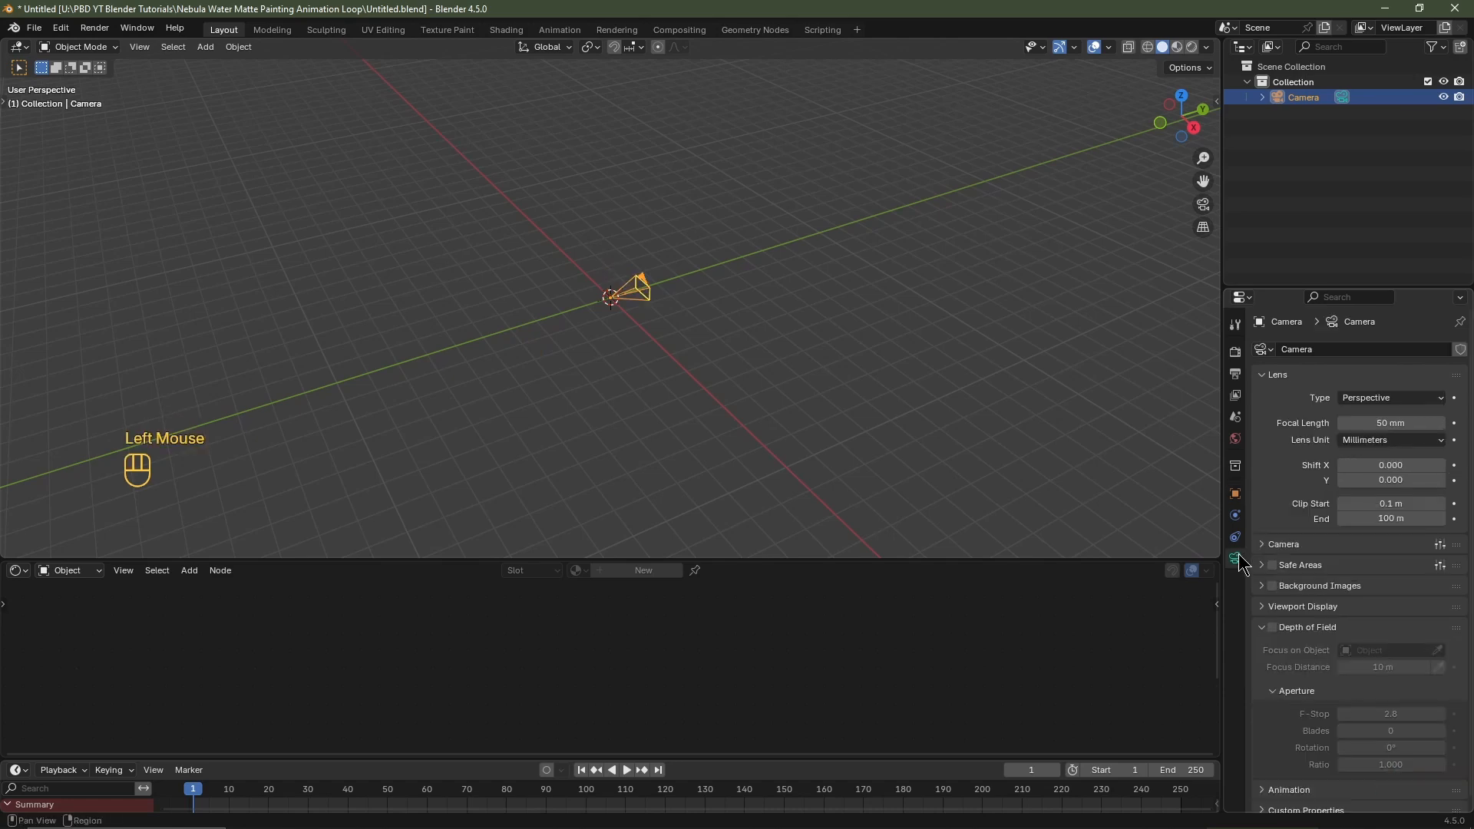
double_click(1384, 423)
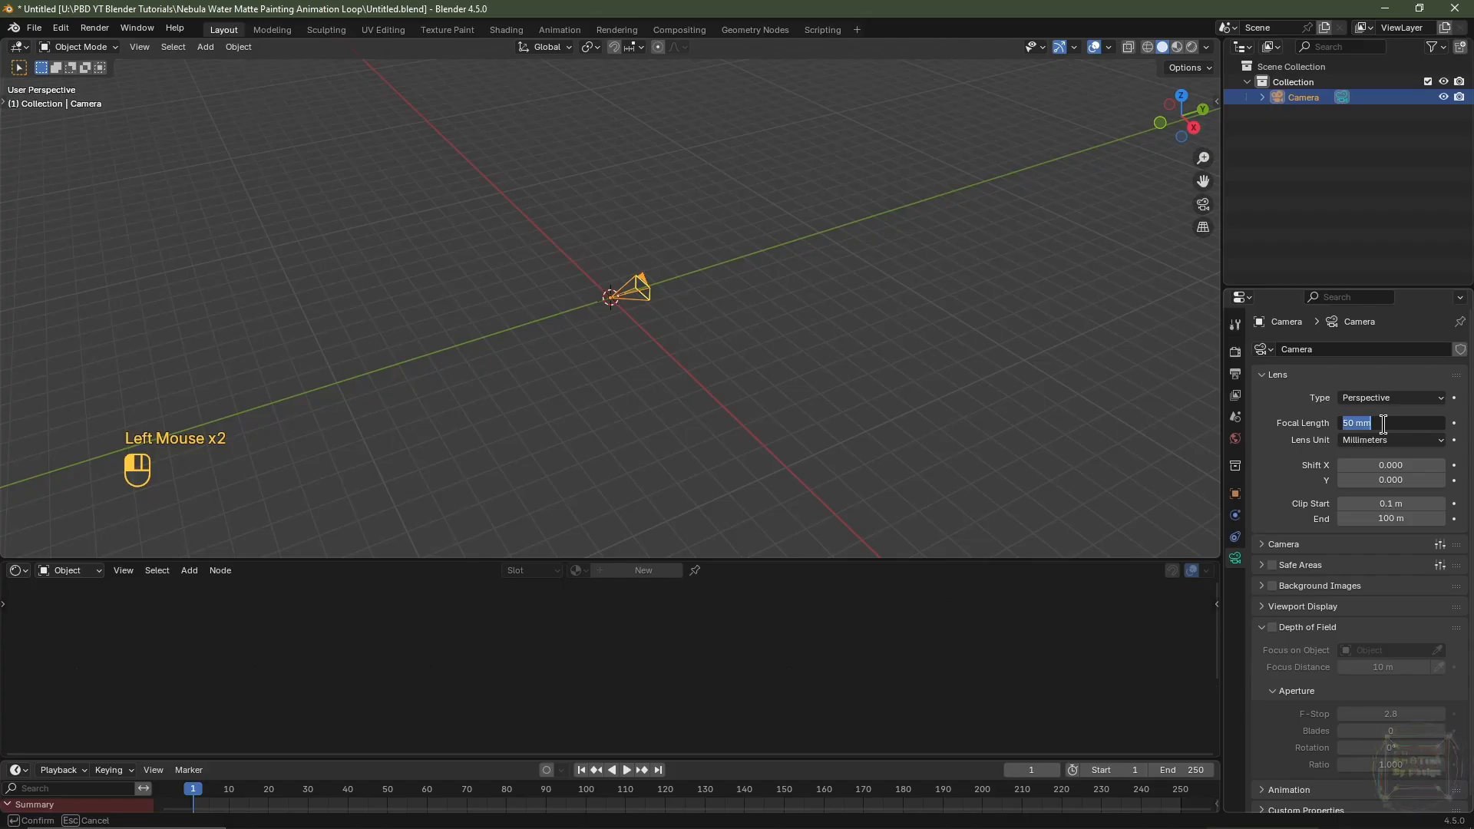
text(24)
key(Return)
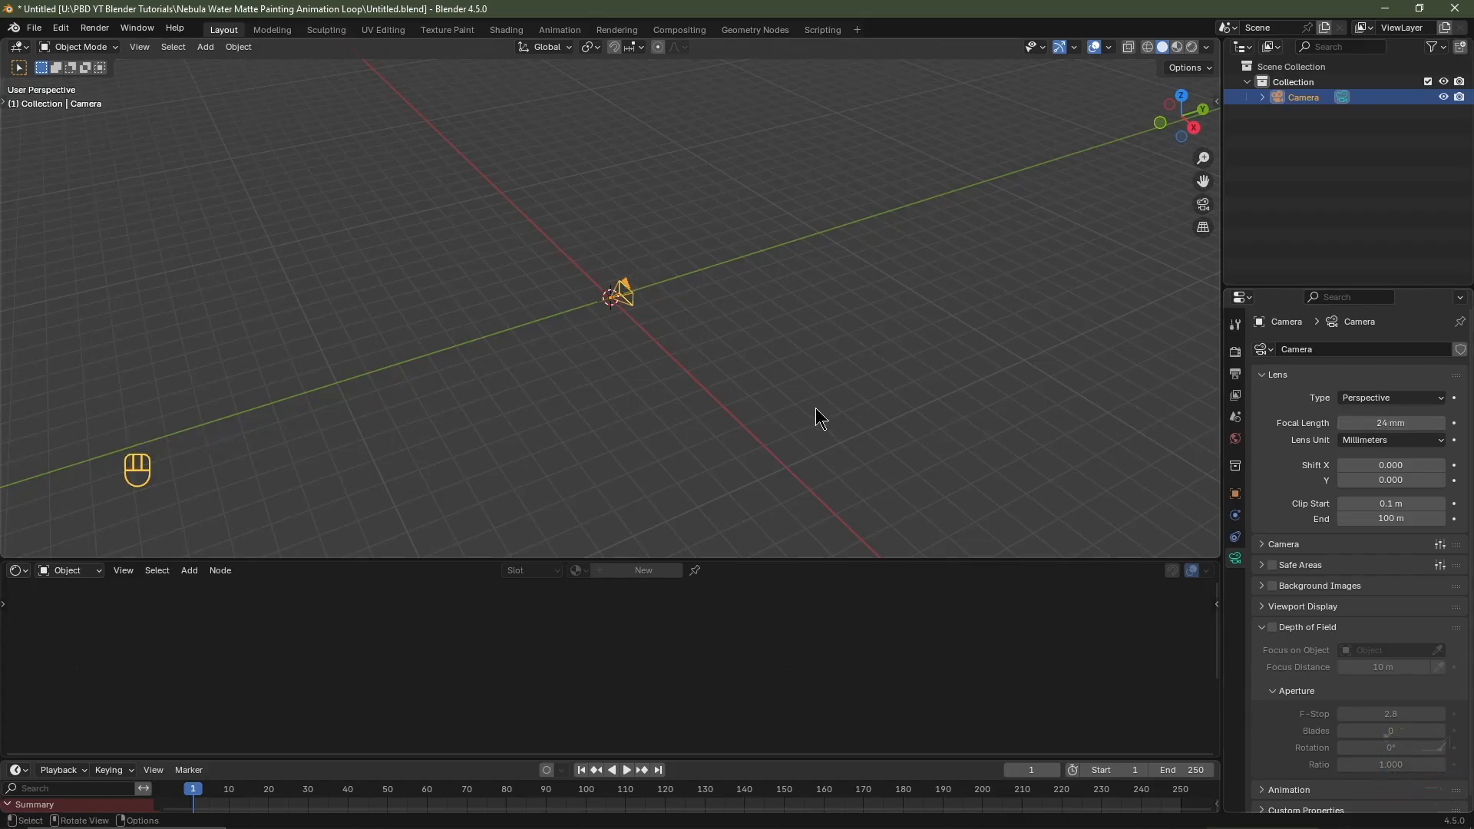
From the front view, import the image Nebula (9).png as a mesh plane
key(KP_1)
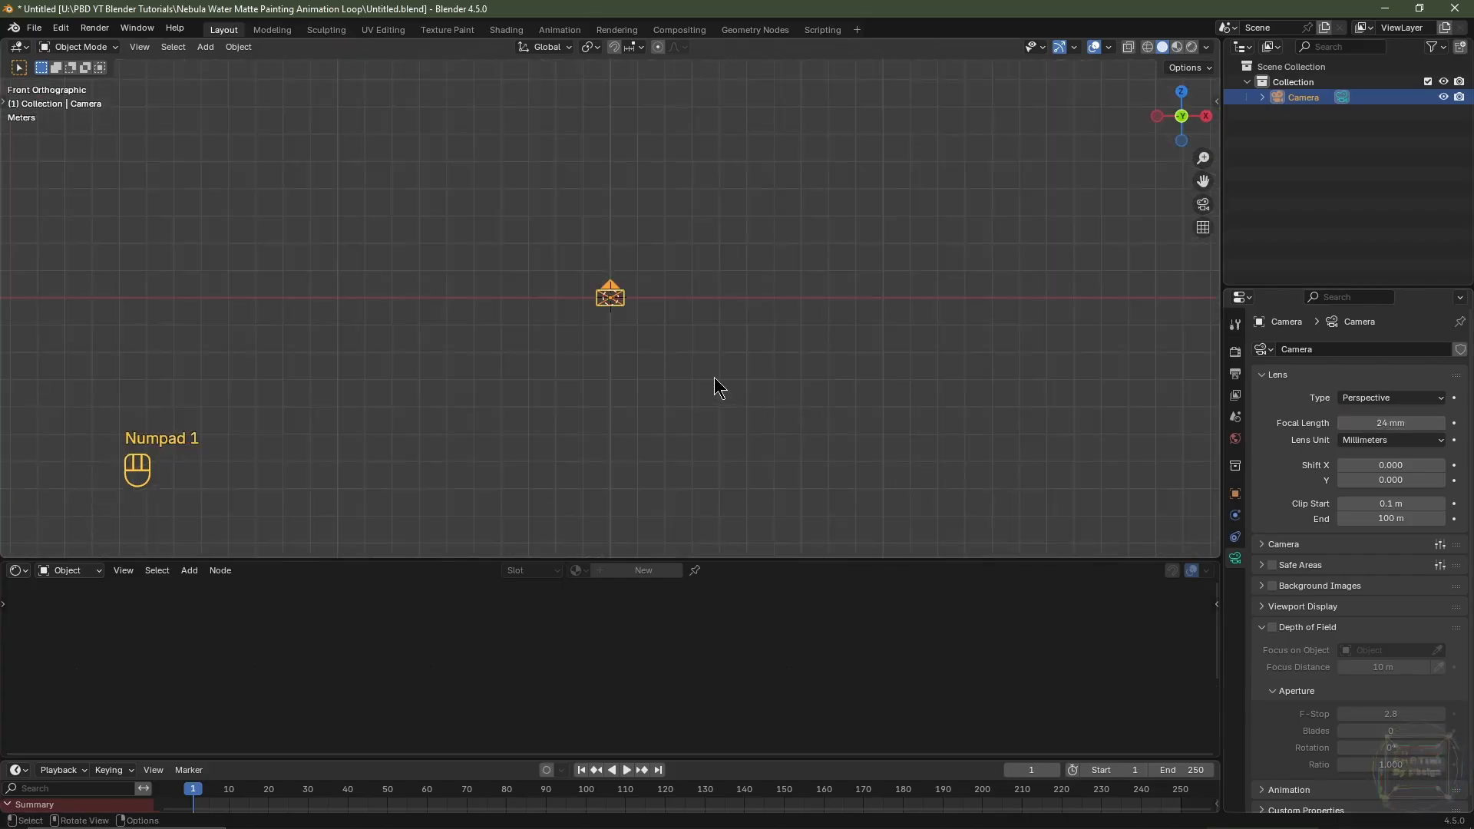
scroll(663, 355, up, 3)
key(shift+a)
mouse_move(660, 357)
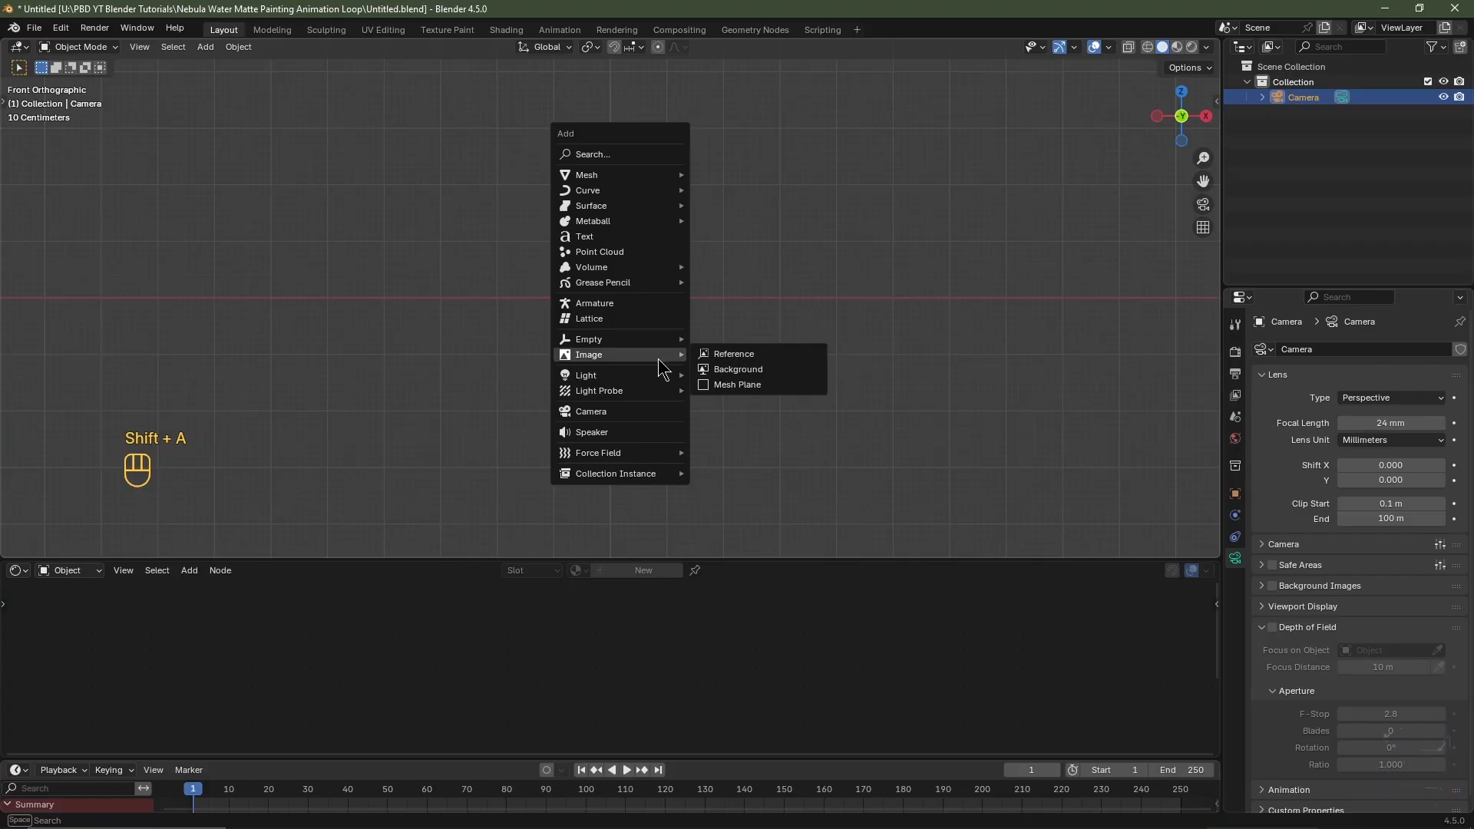
click(738, 385)
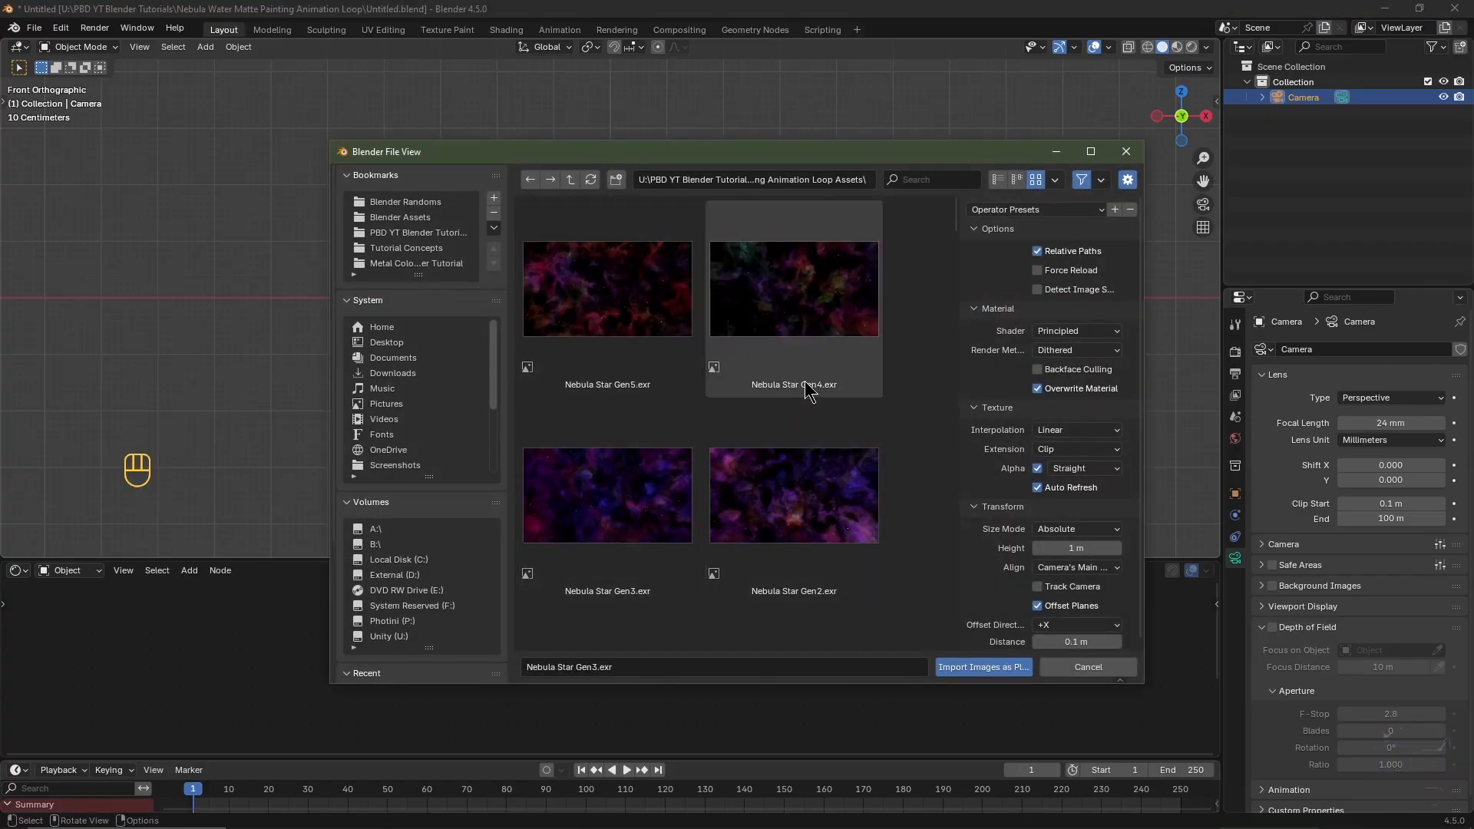
scroll(814, 338, down, 5)
click(814, 337)
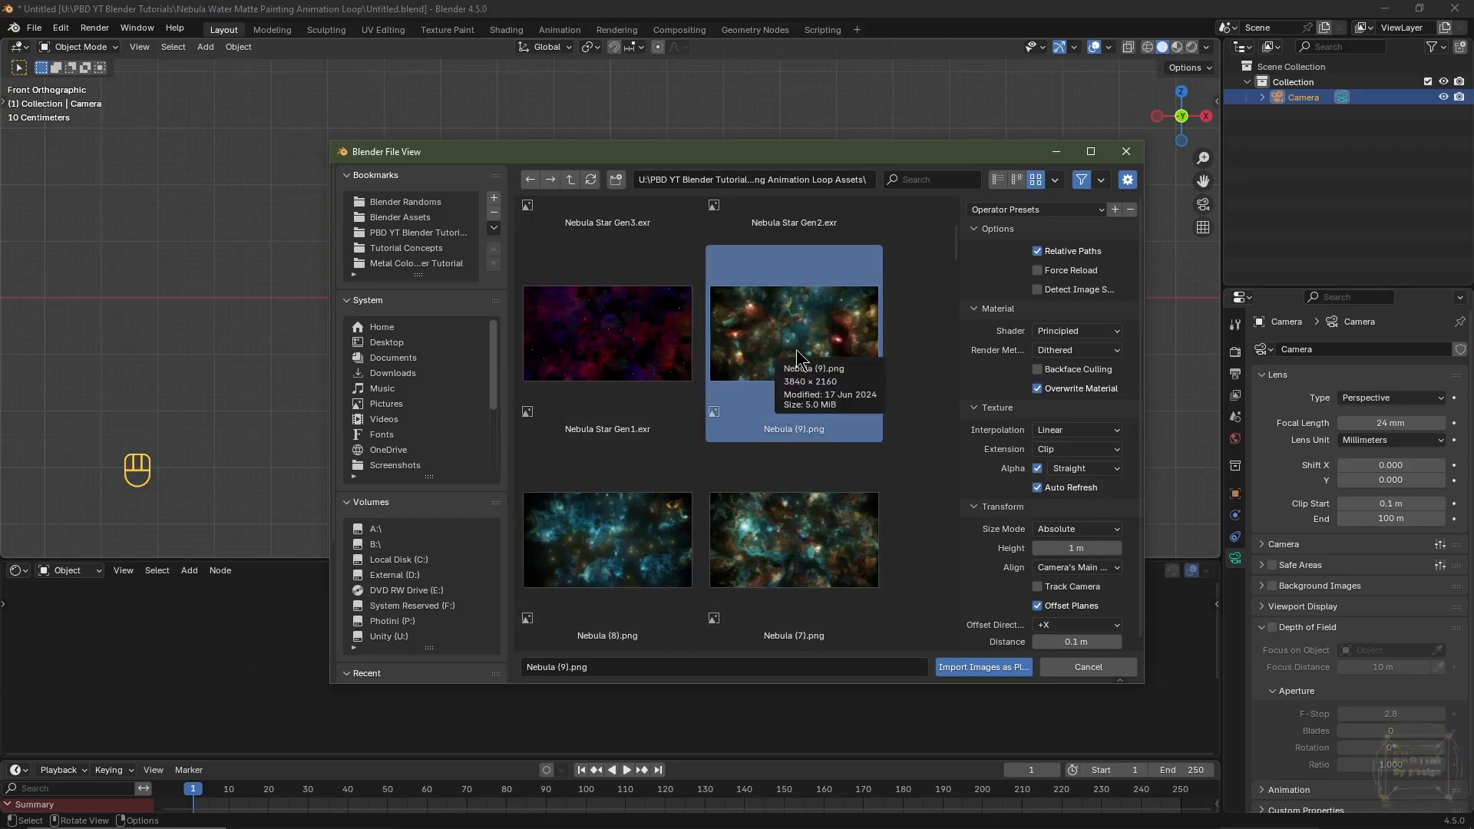
click(977, 668)
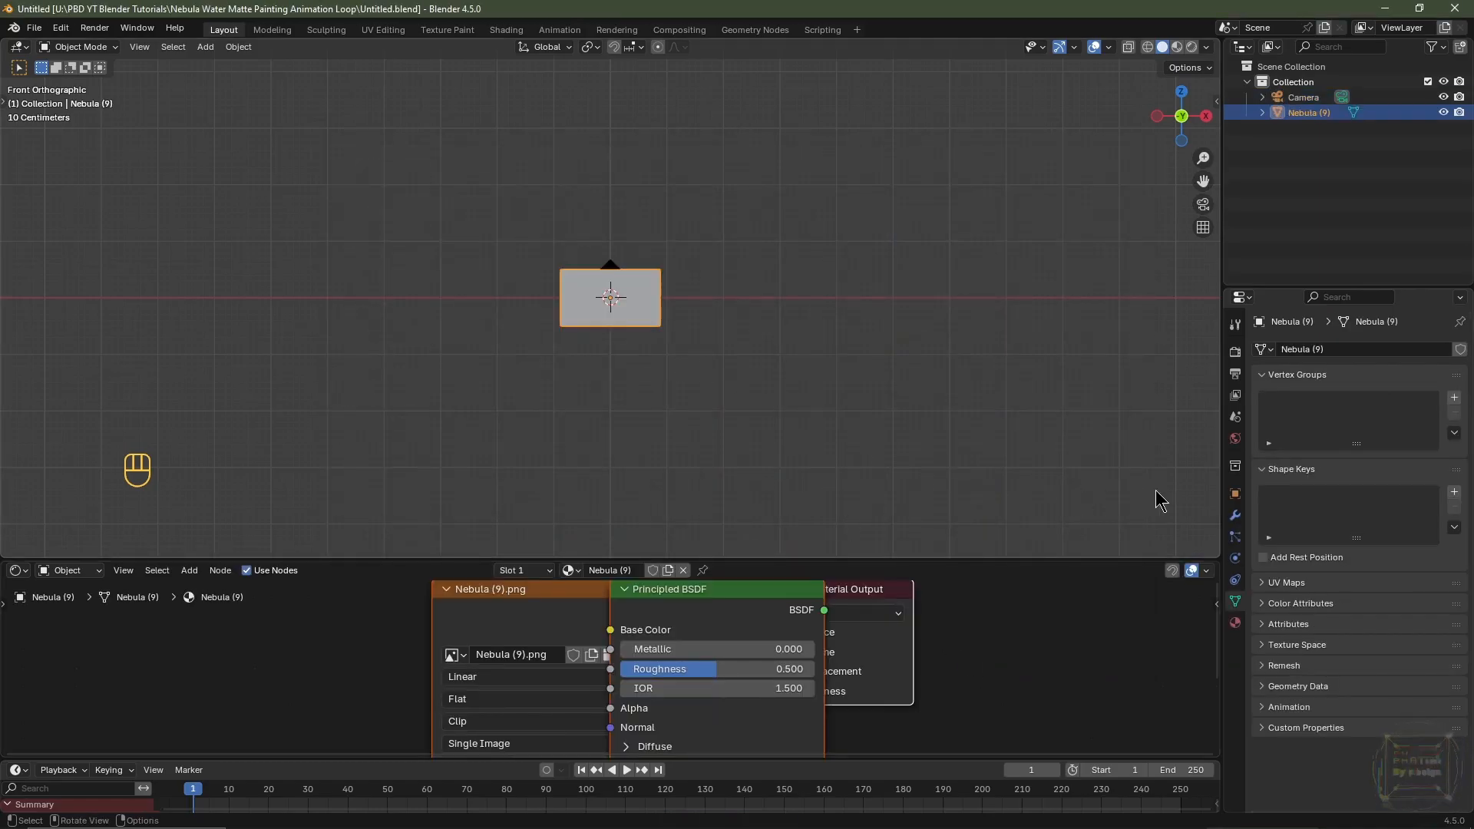
Set the nebula plane's Y location to 10 m, in front of the camera
click(1235, 495)
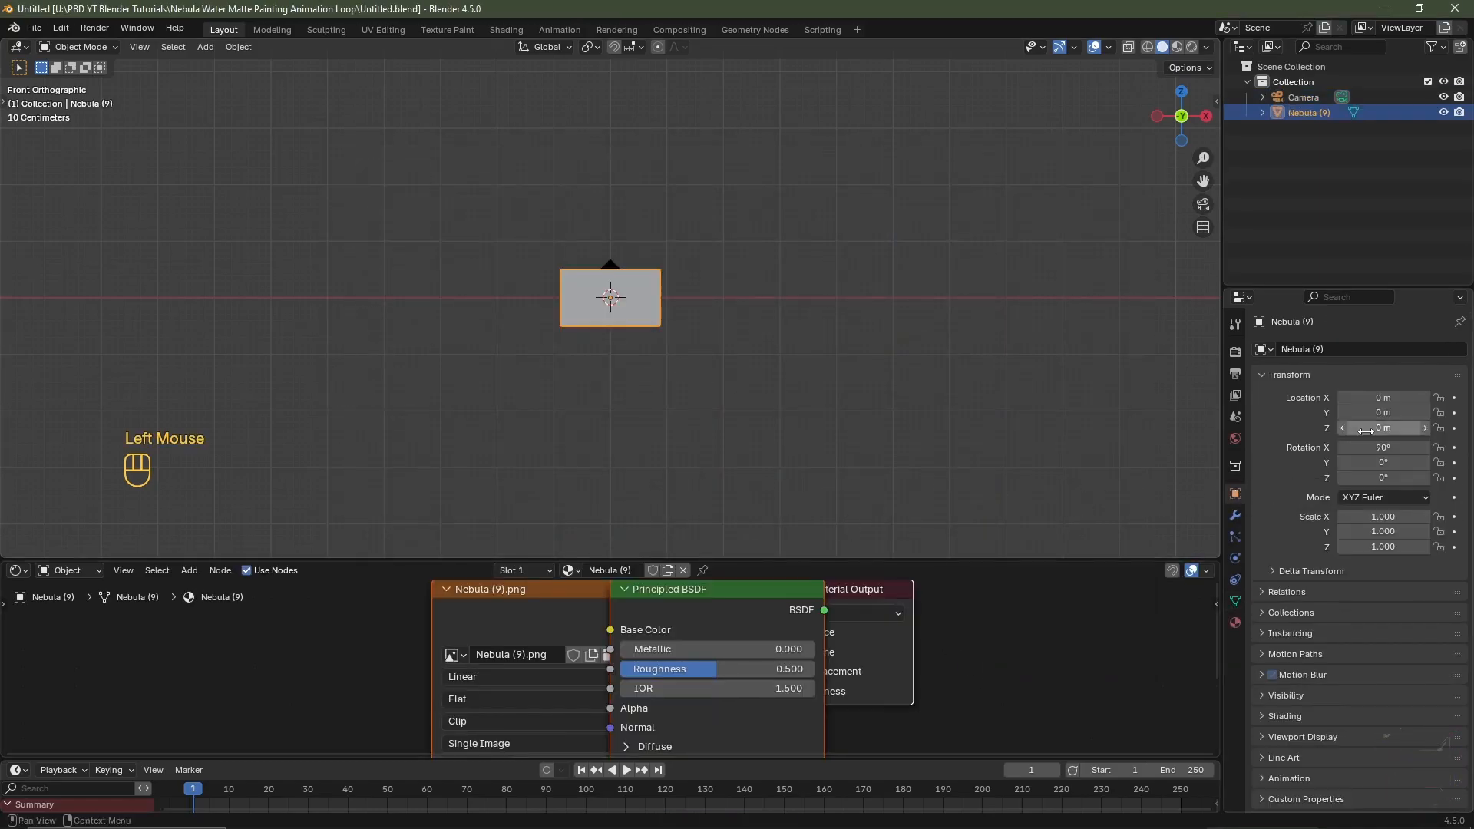
double_click(1391, 412)
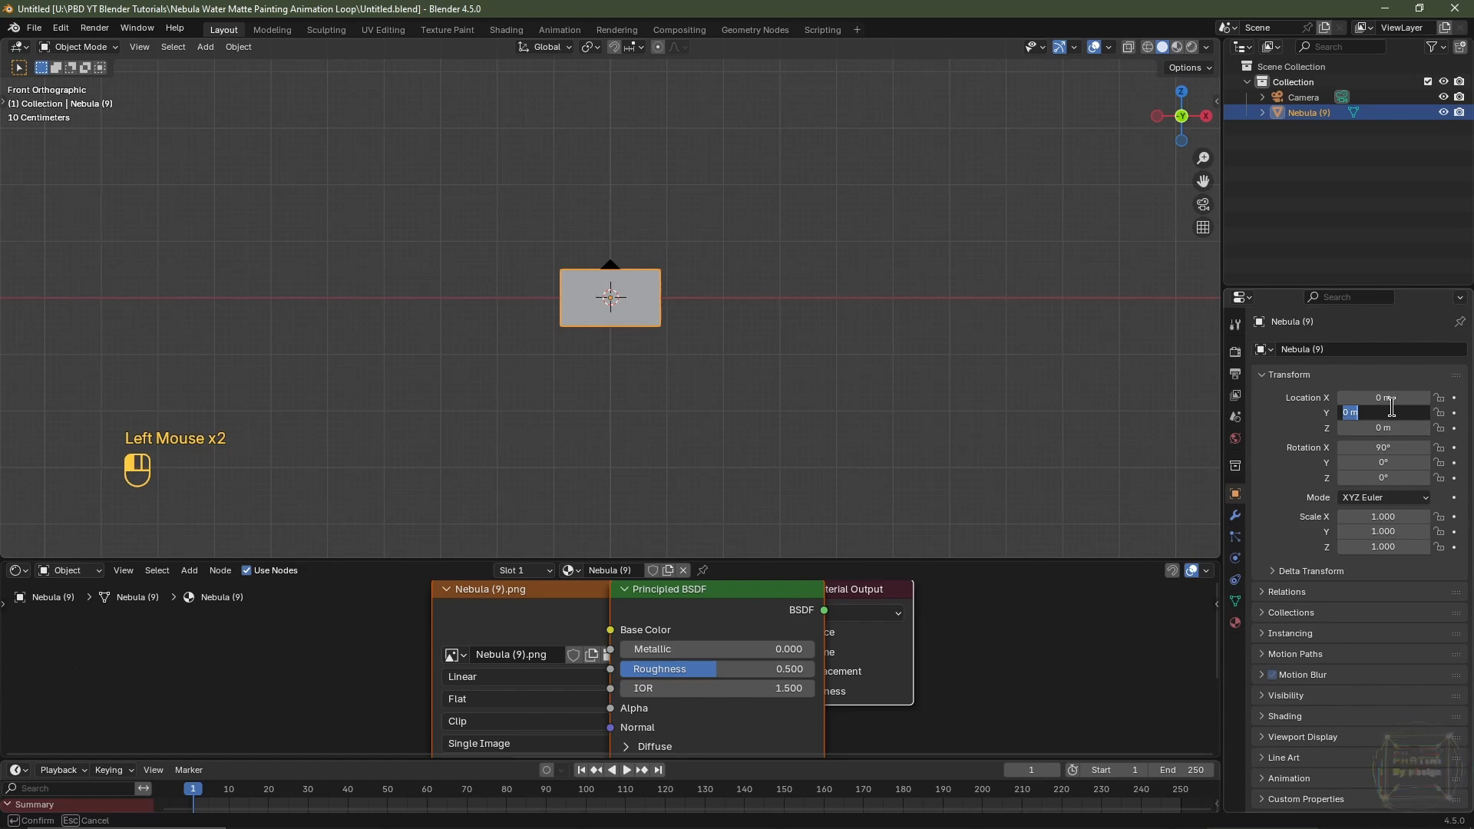
text(10)
key(Return)
Switch the viewport to Material Preview shading and enlarge the Shader Editor area
middle_drag(938, 231, 875, 269)
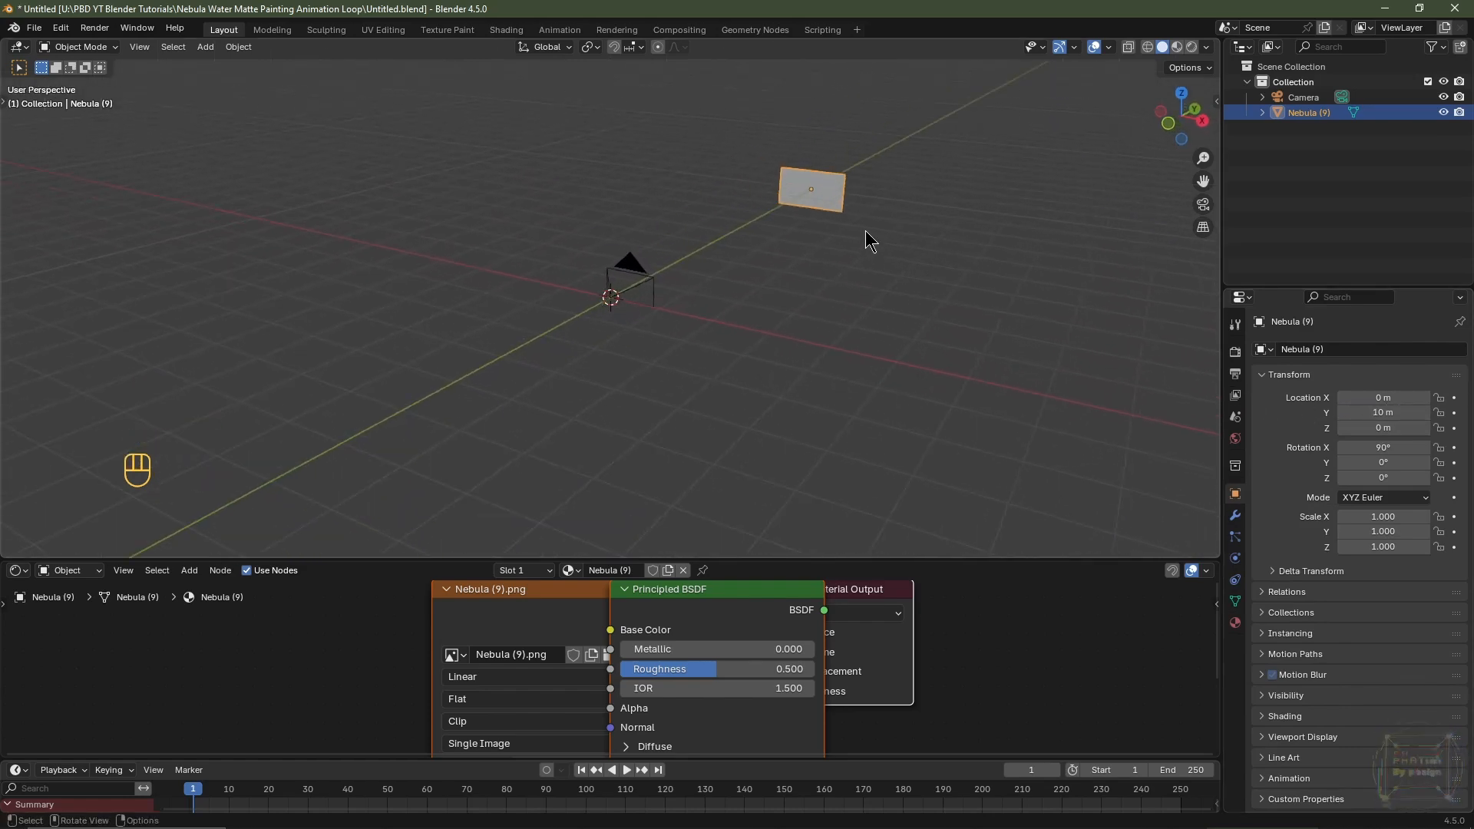
key(KP_Decimal)
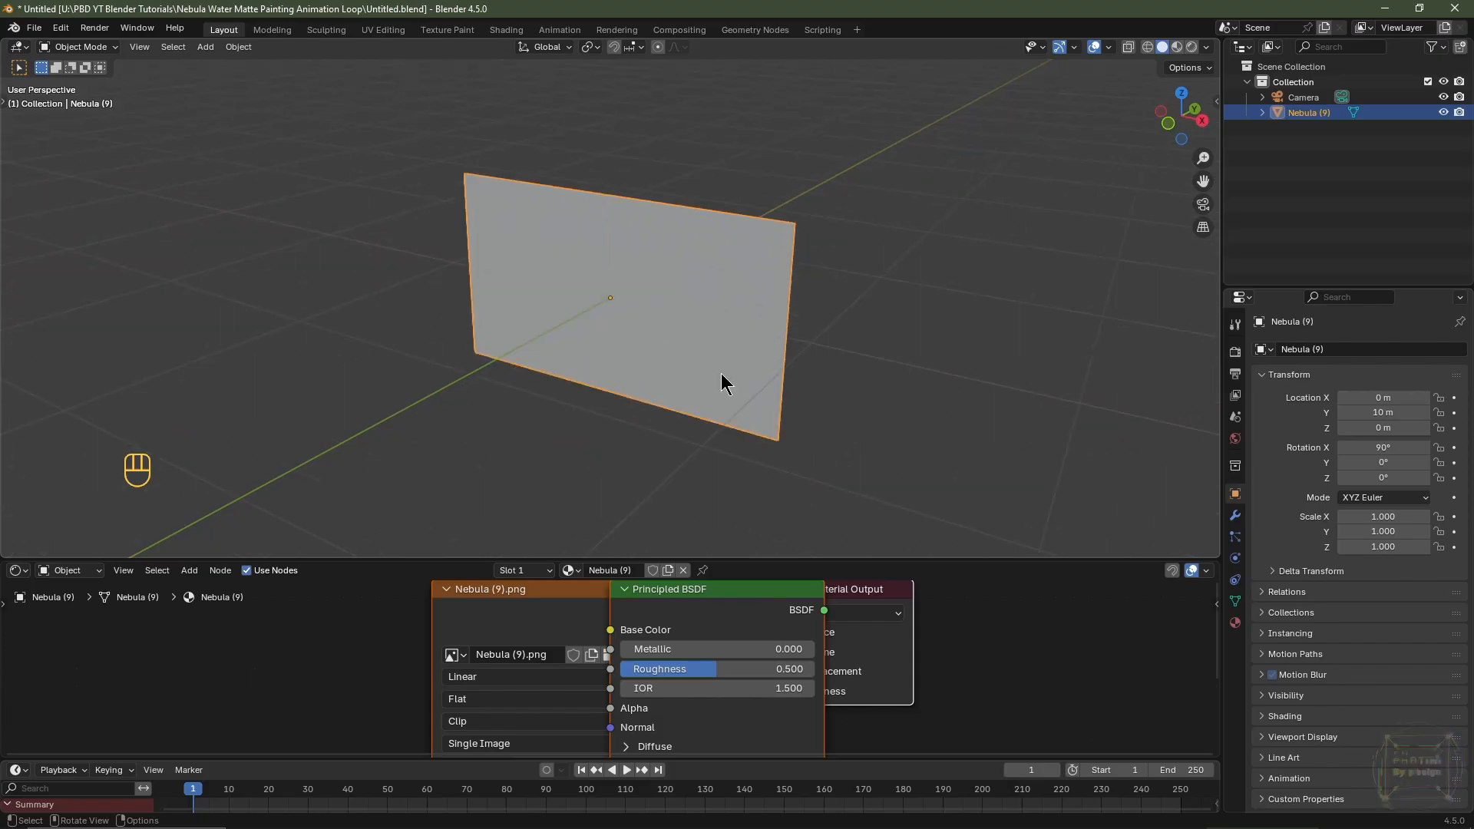
click(1177, 47)
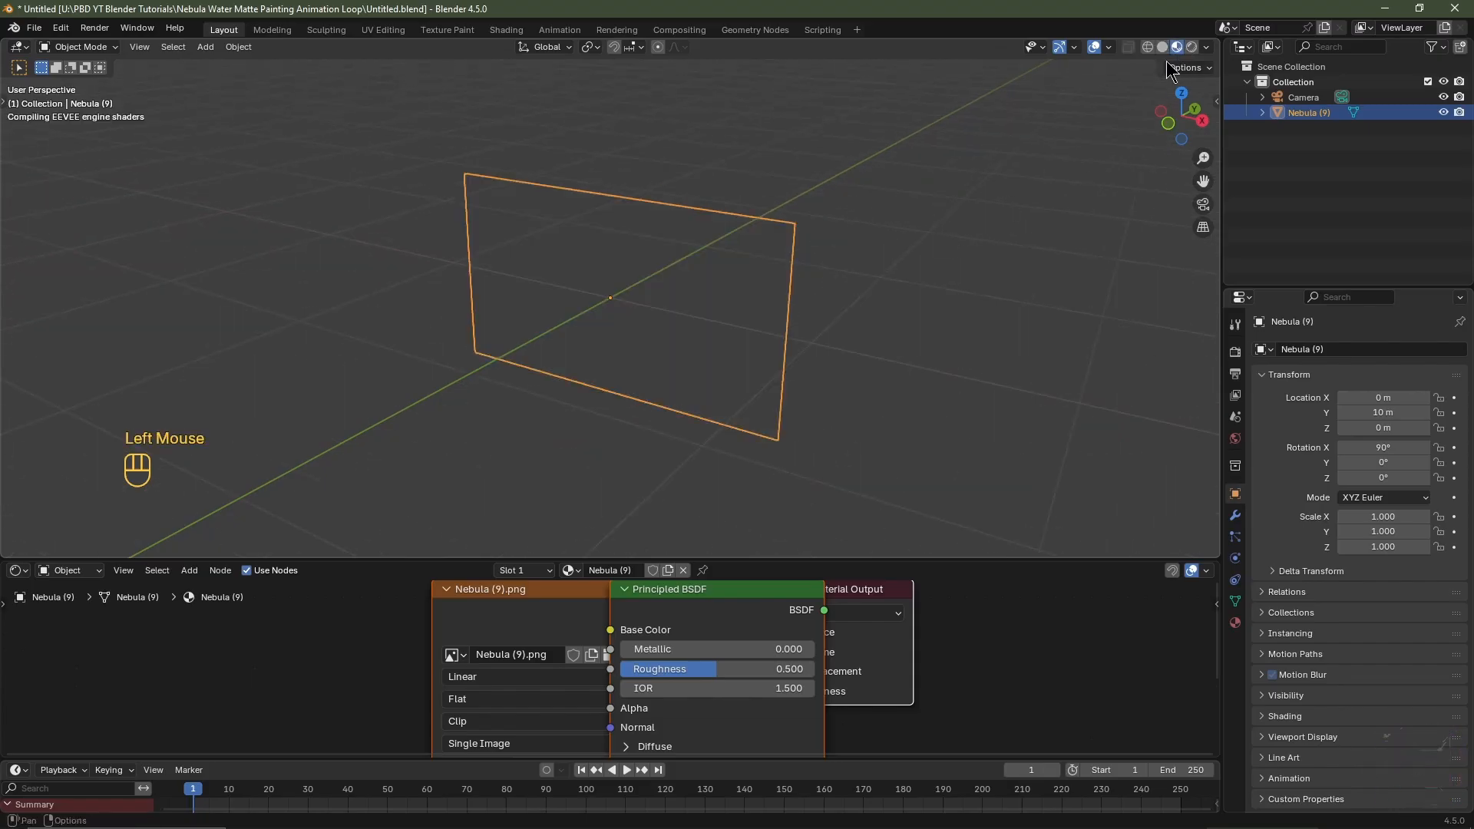
middle_drag(760, 535, 791, 504)
drag(766, 556, 774, 265)
Delete the Principled BSDF and link the nebula image's Color output directly to the Material Output's Surface input
click(745, 458)
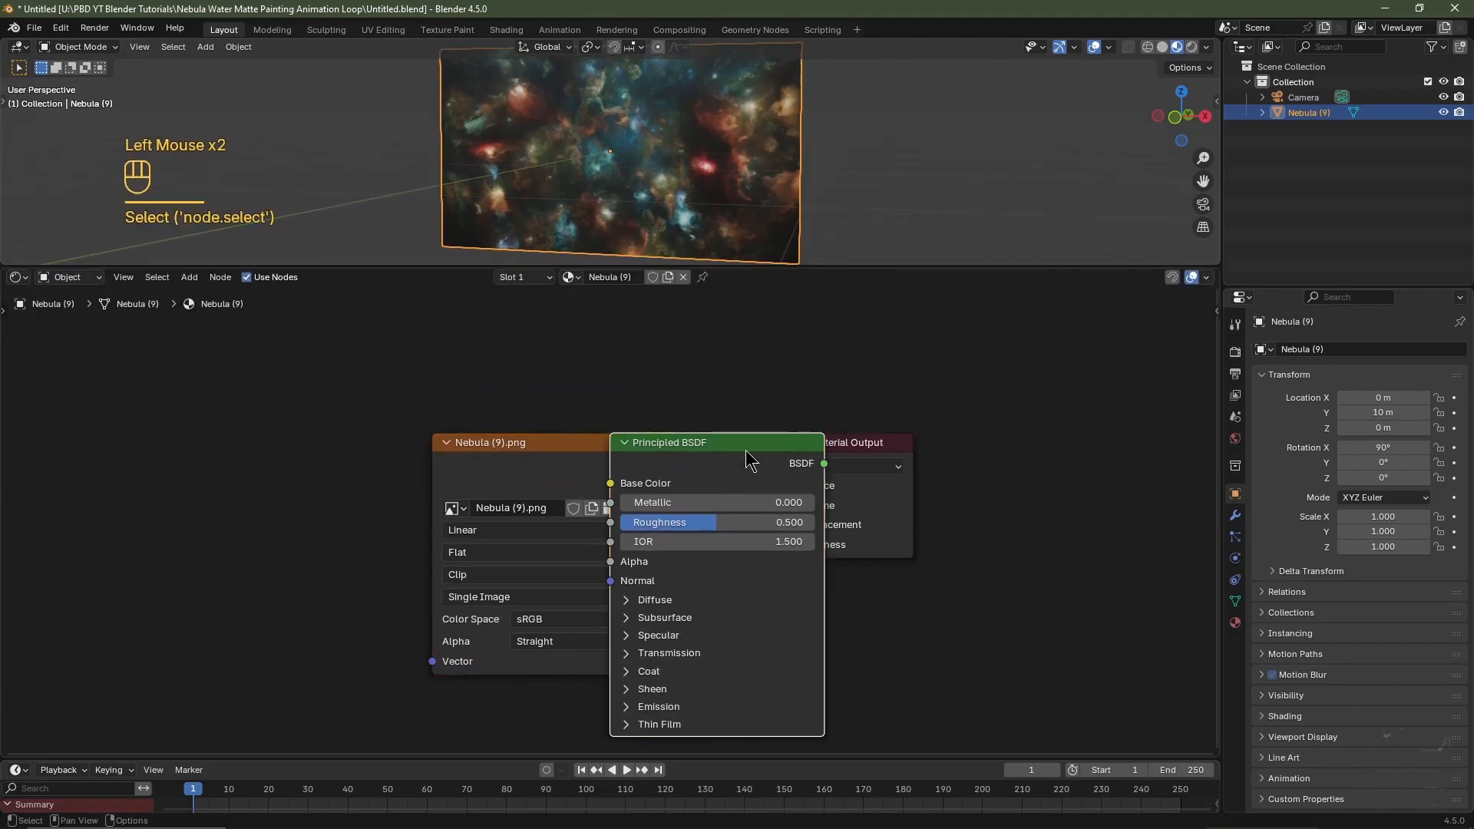
key(Delete)
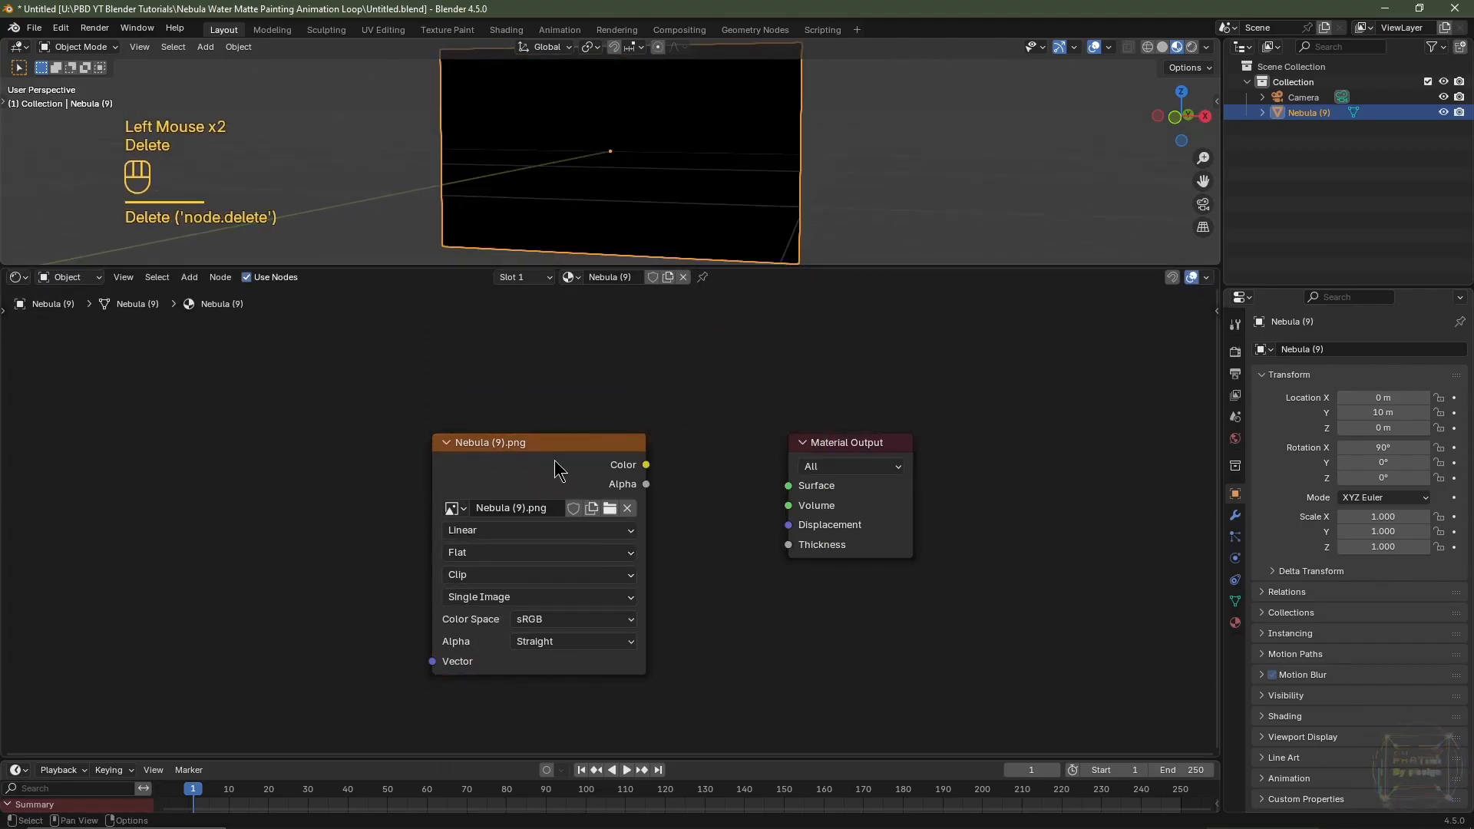
click(560, 461)
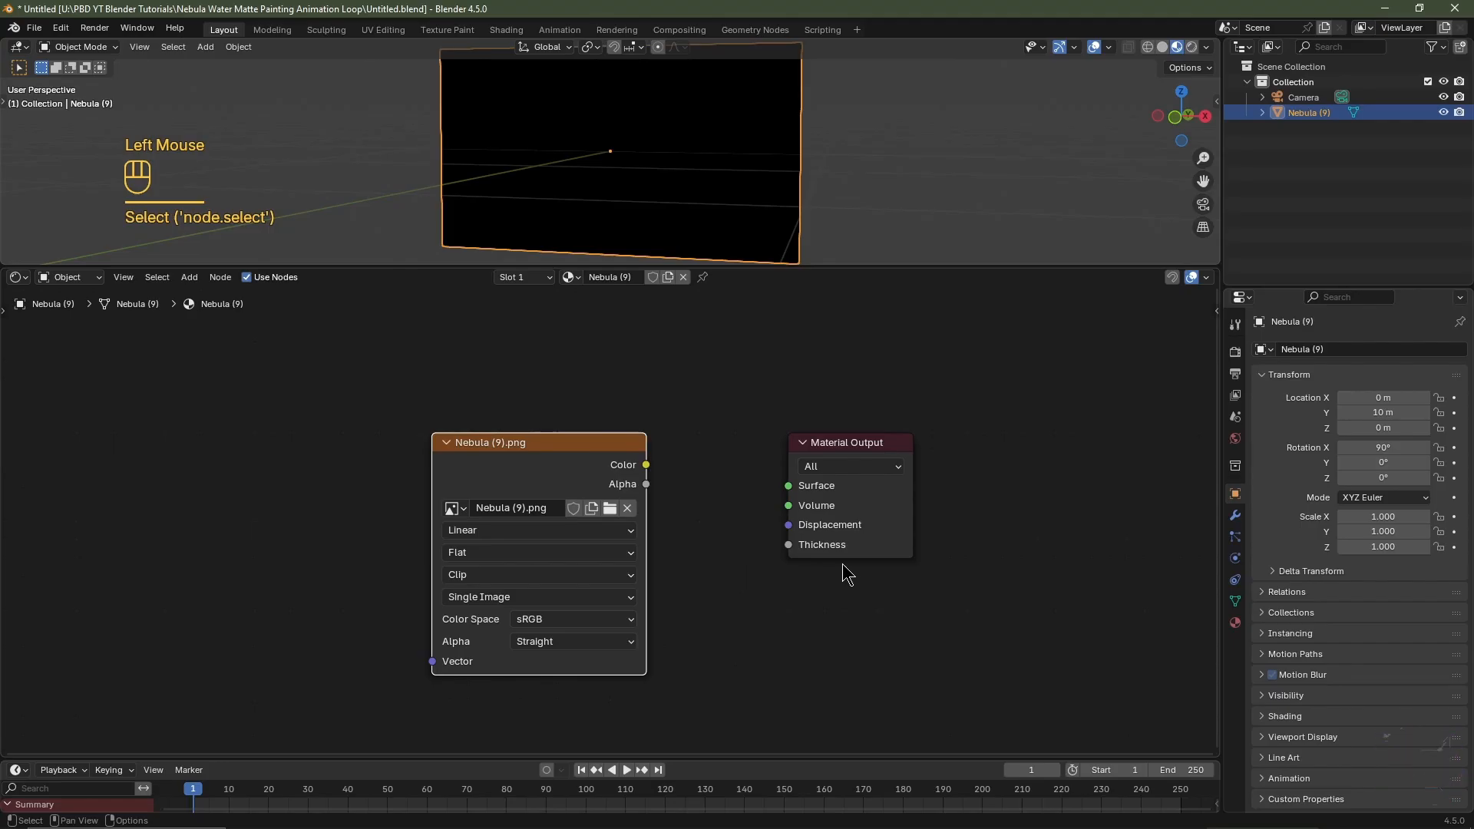
key(g)
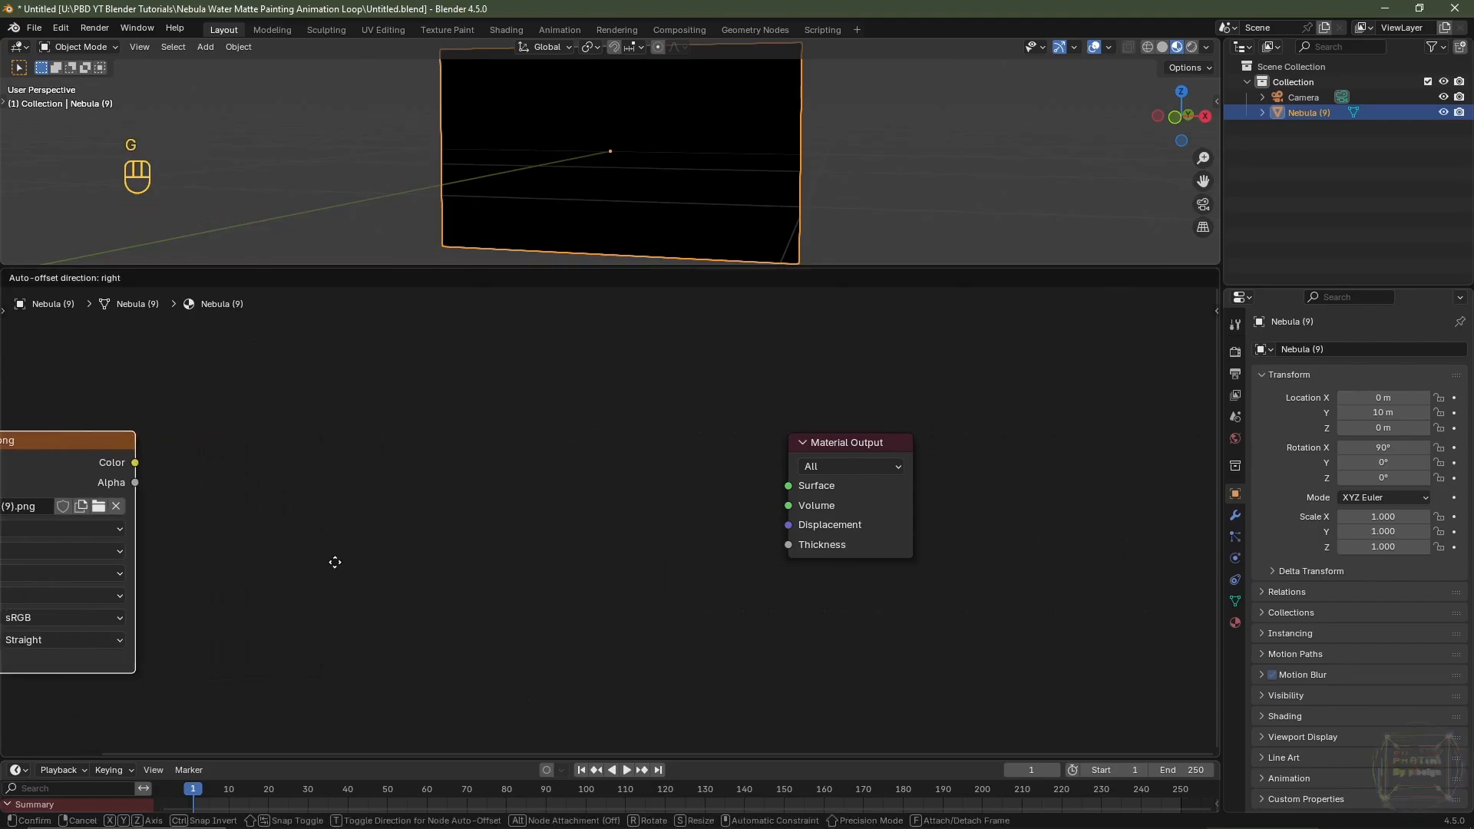
click(156, 508)
middle_drag(157, 507, 206, 484)
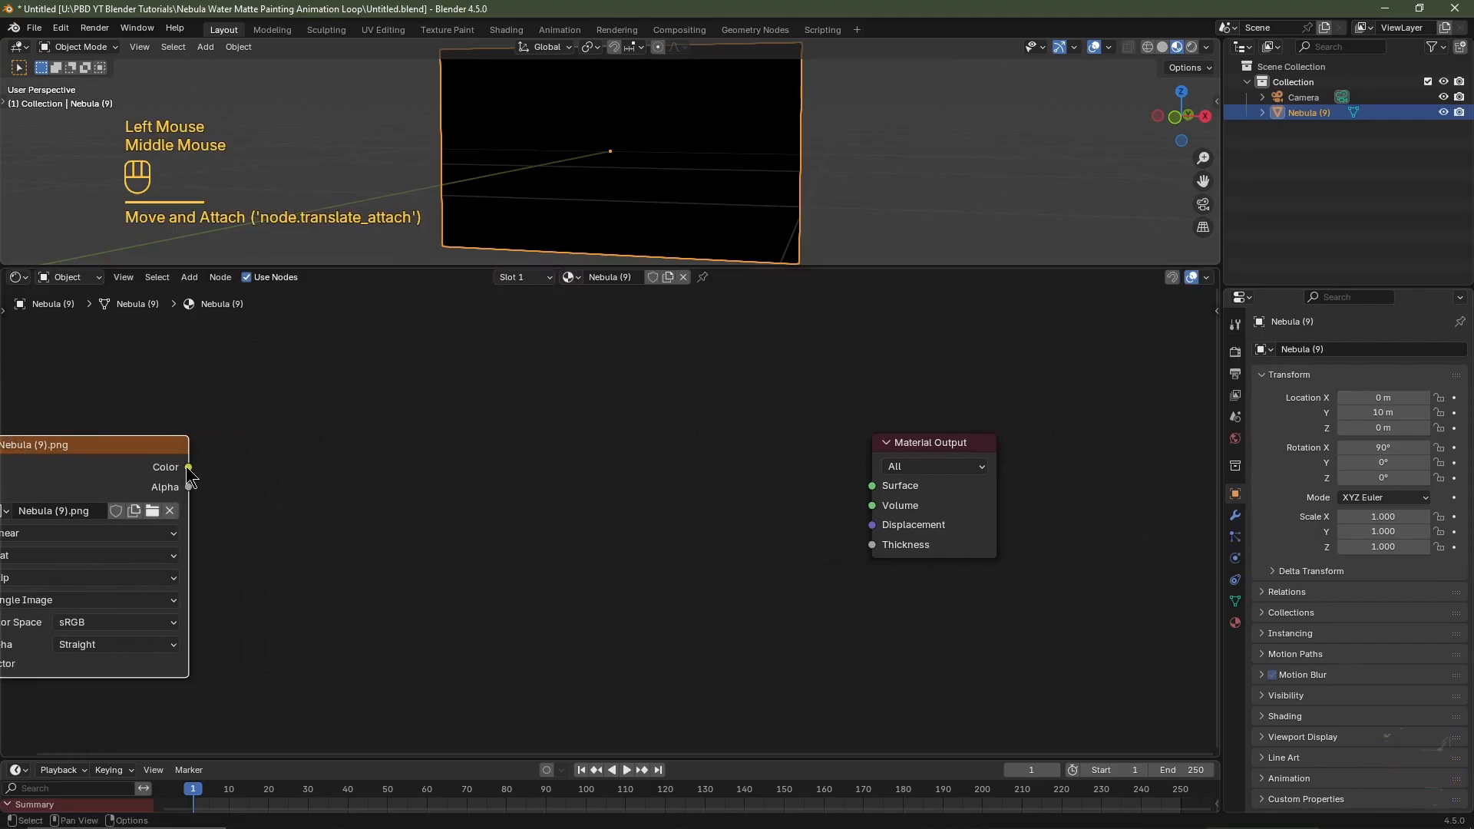
drag(188, 467, 872, 486)
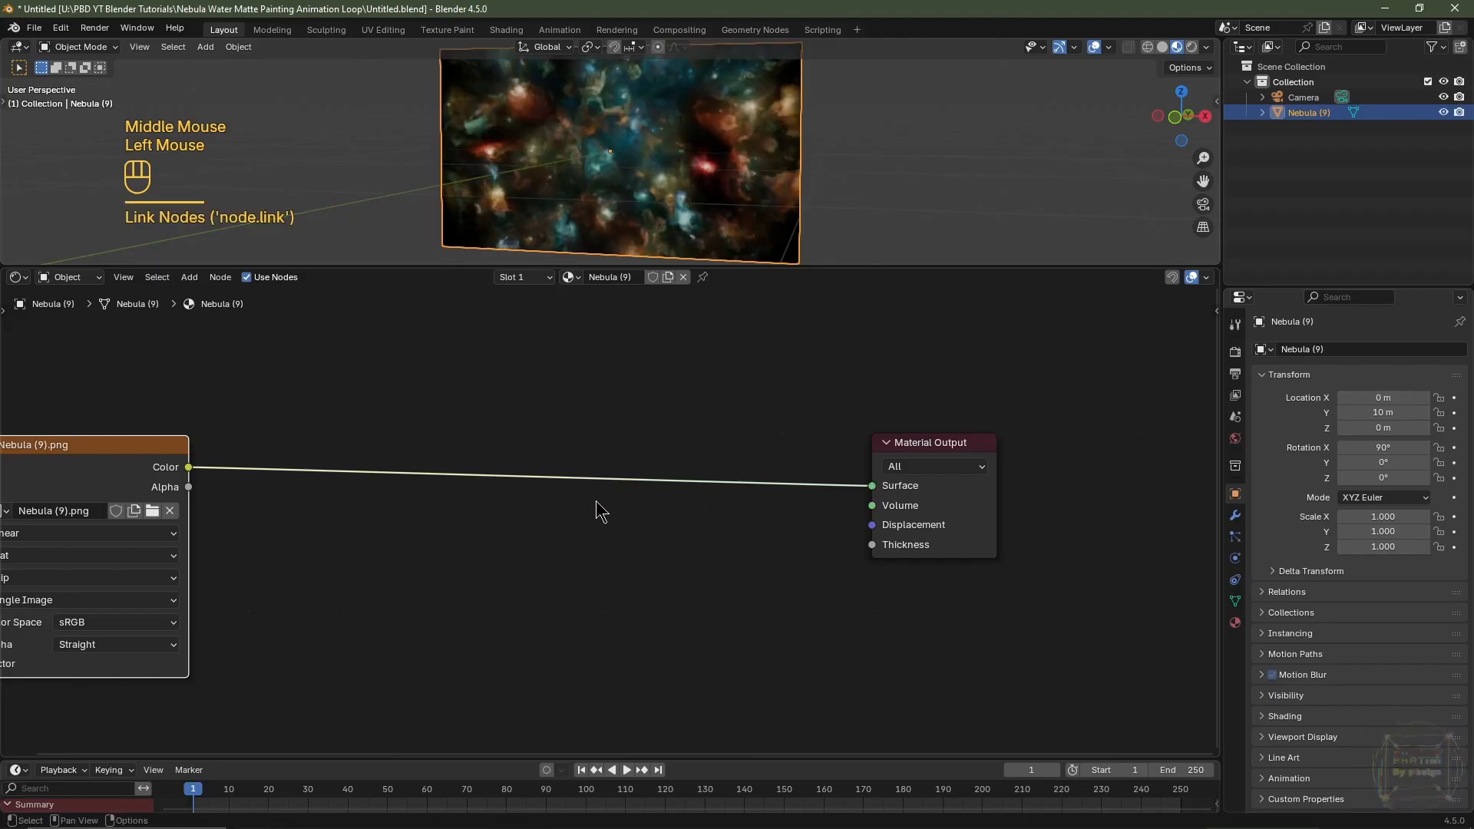
Insert a Mix Shader on the link between the nebula image texture and the Material Output
key(shift+a)
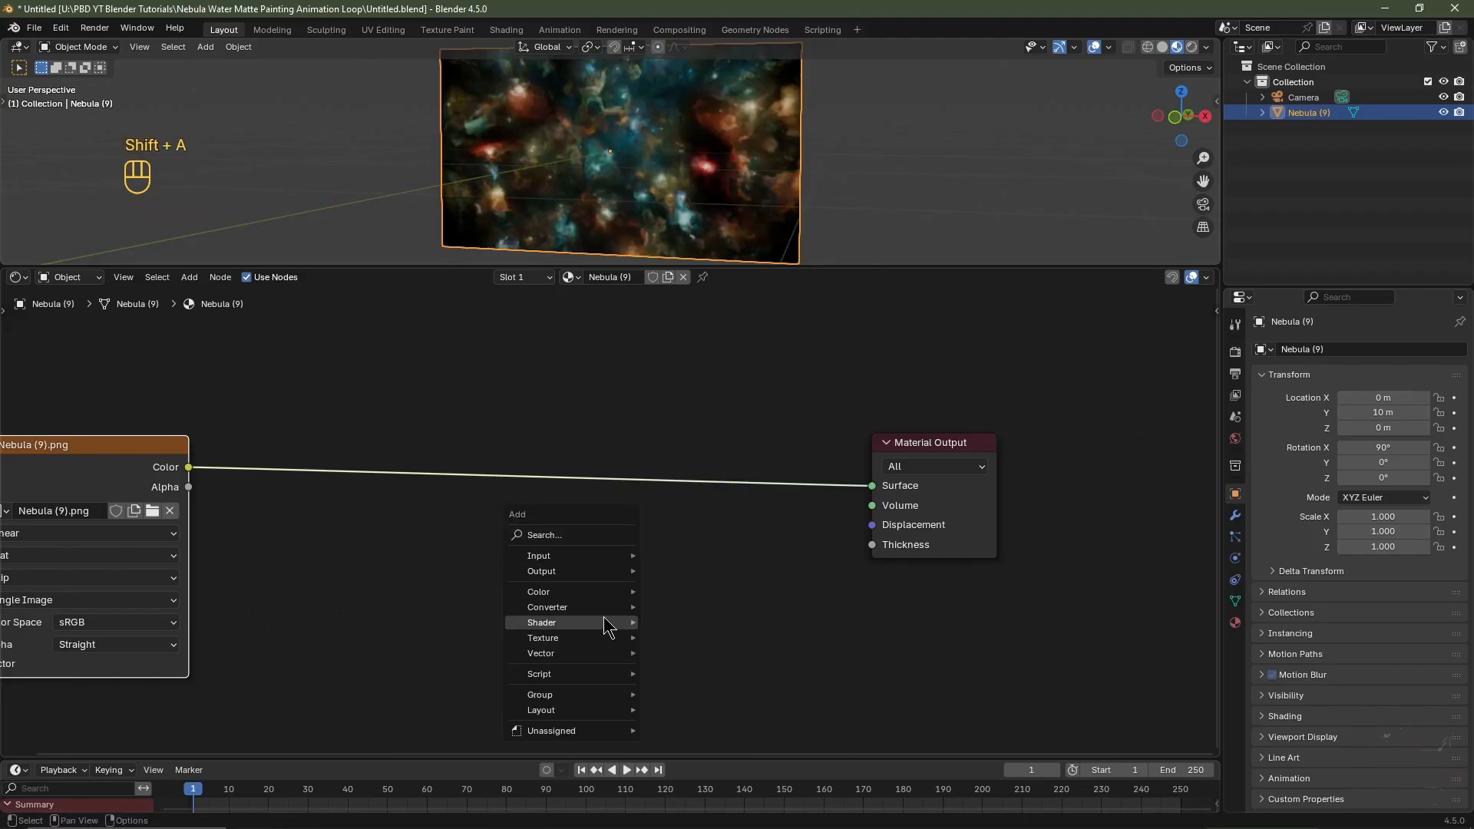
mouse_move(606, 626)
click(733, 439)
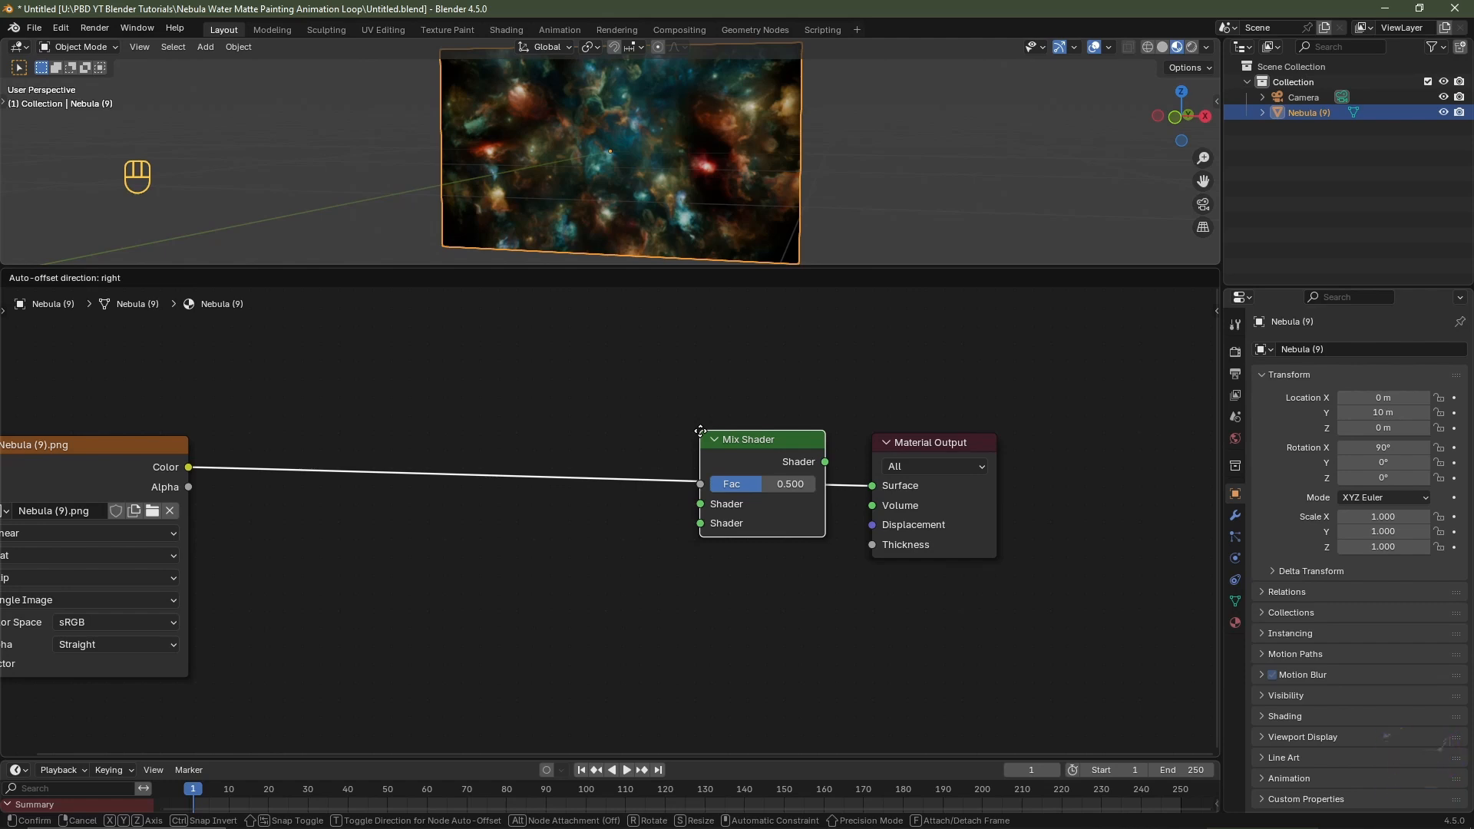
click(701, 430)
Add a Transparent BSDF and link it to the second Shader input of the Mix Shader
key(shift+a)
mouse_move(702, 435)
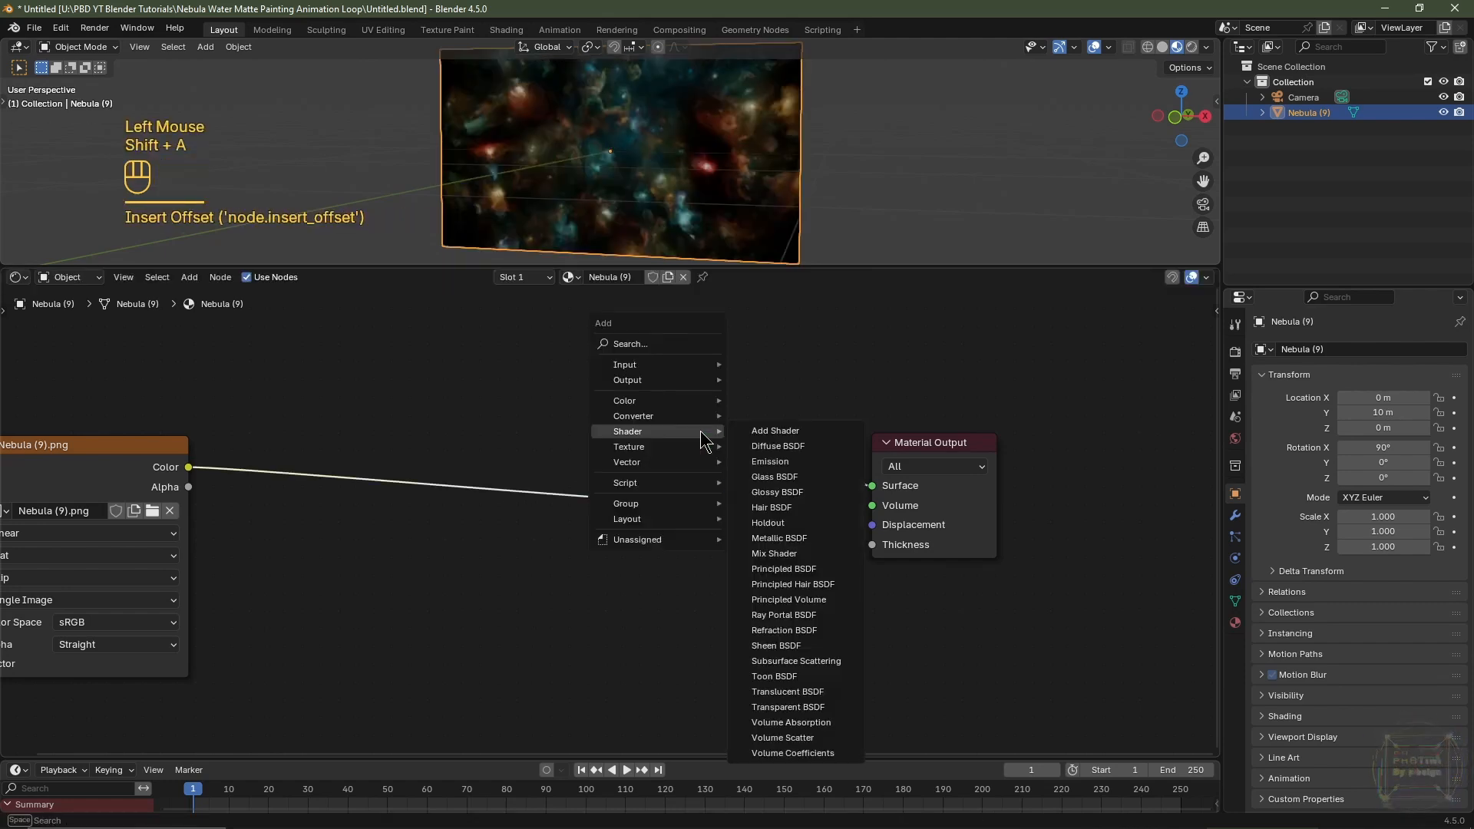
click(791, 707)
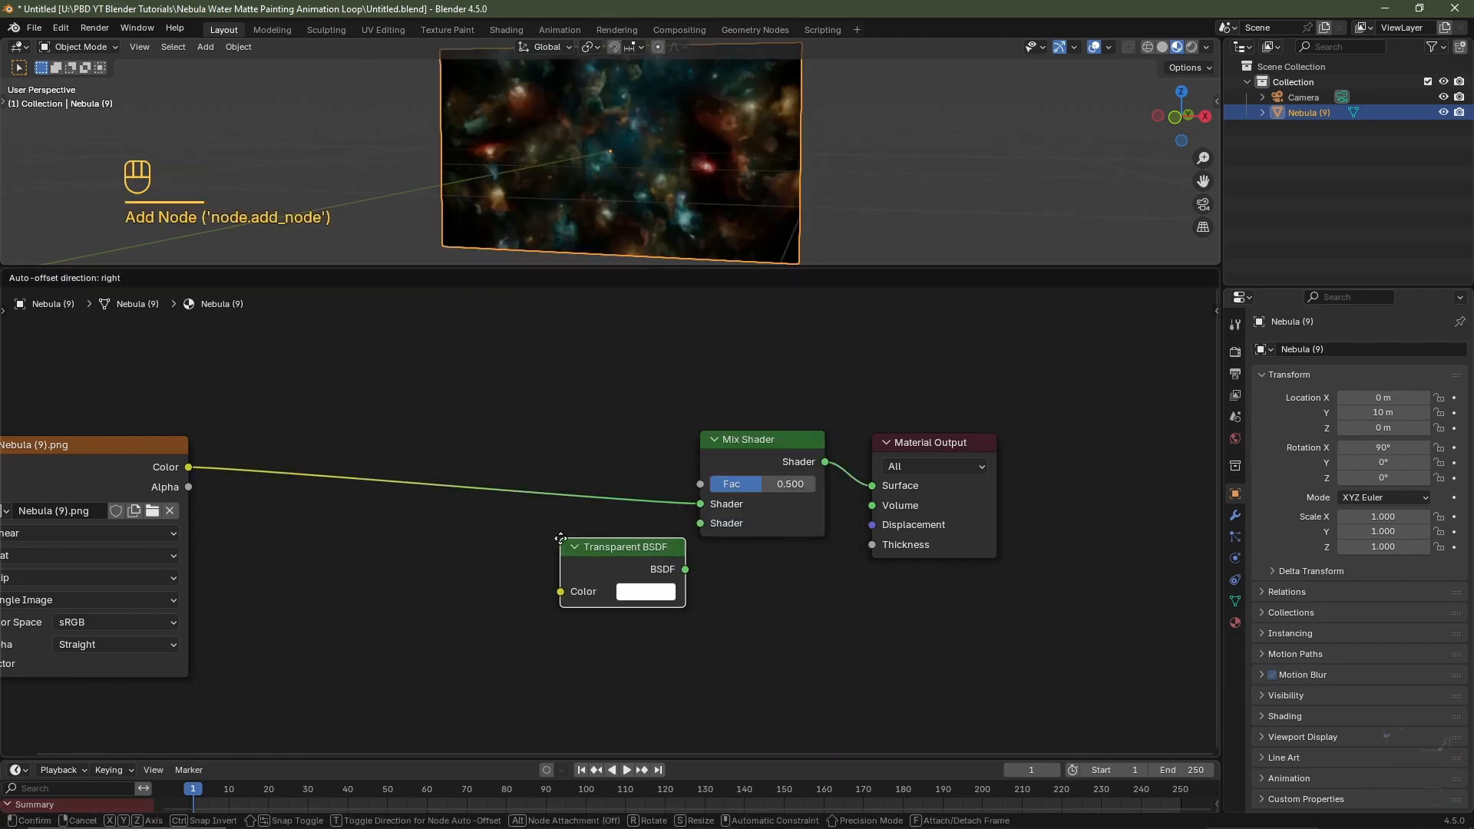
click(677, 568)
drag(674, 563, 696, 534)
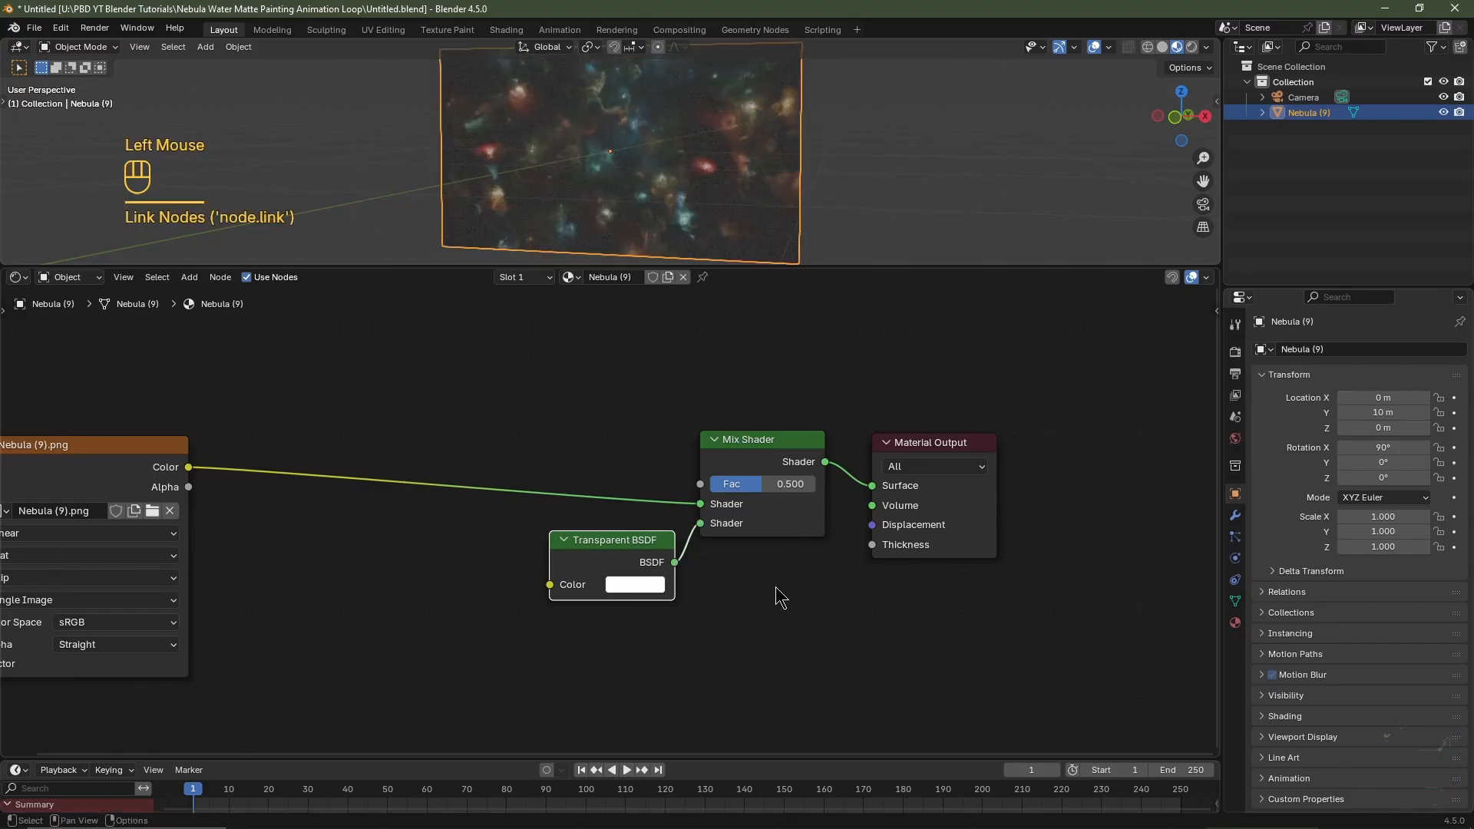
Insert a Hue/Saturation/Value node between the nebula image's Color output and the Mix Shader
key(shift+a)
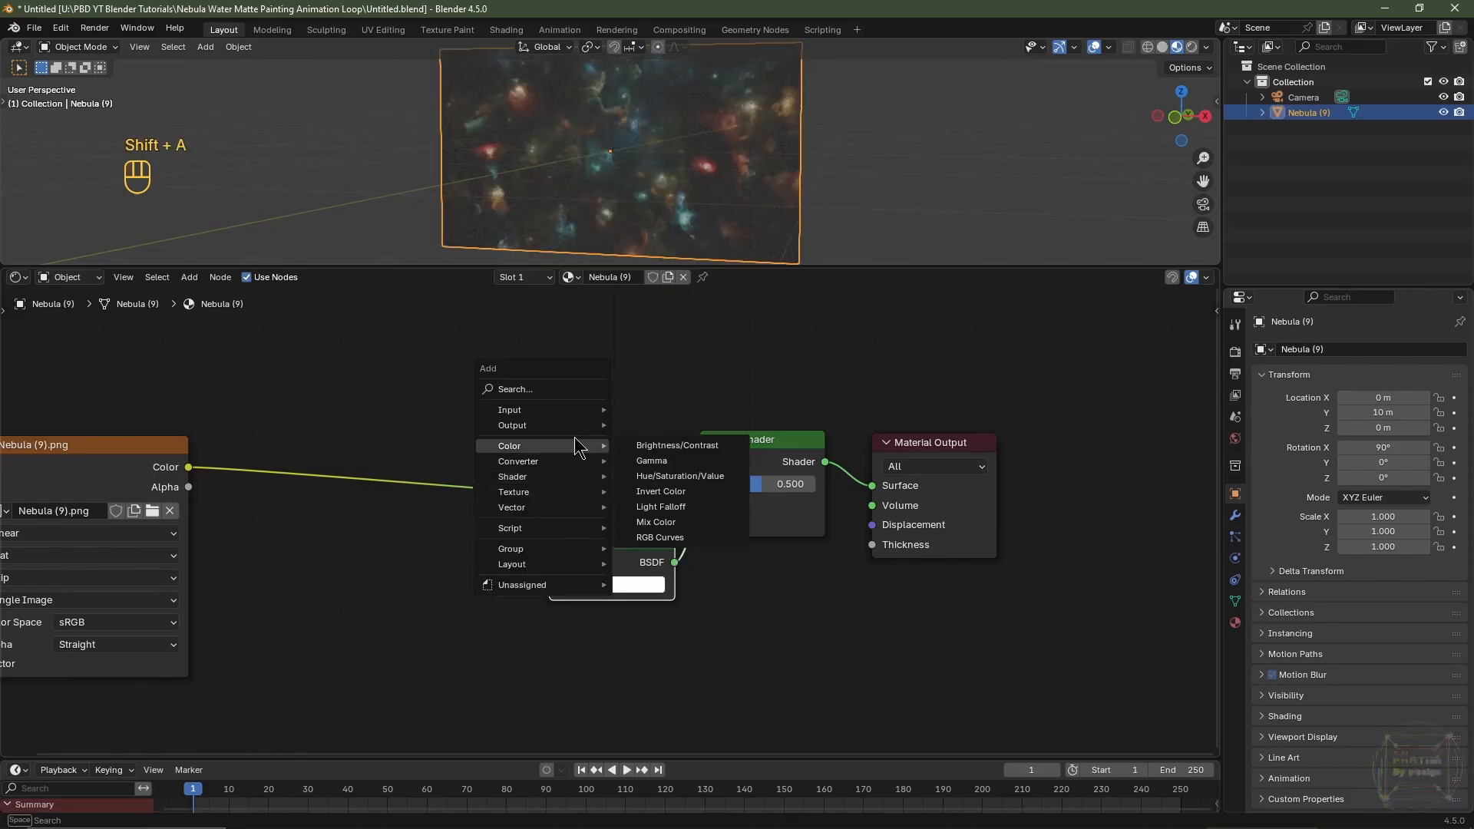
click(660, 477)
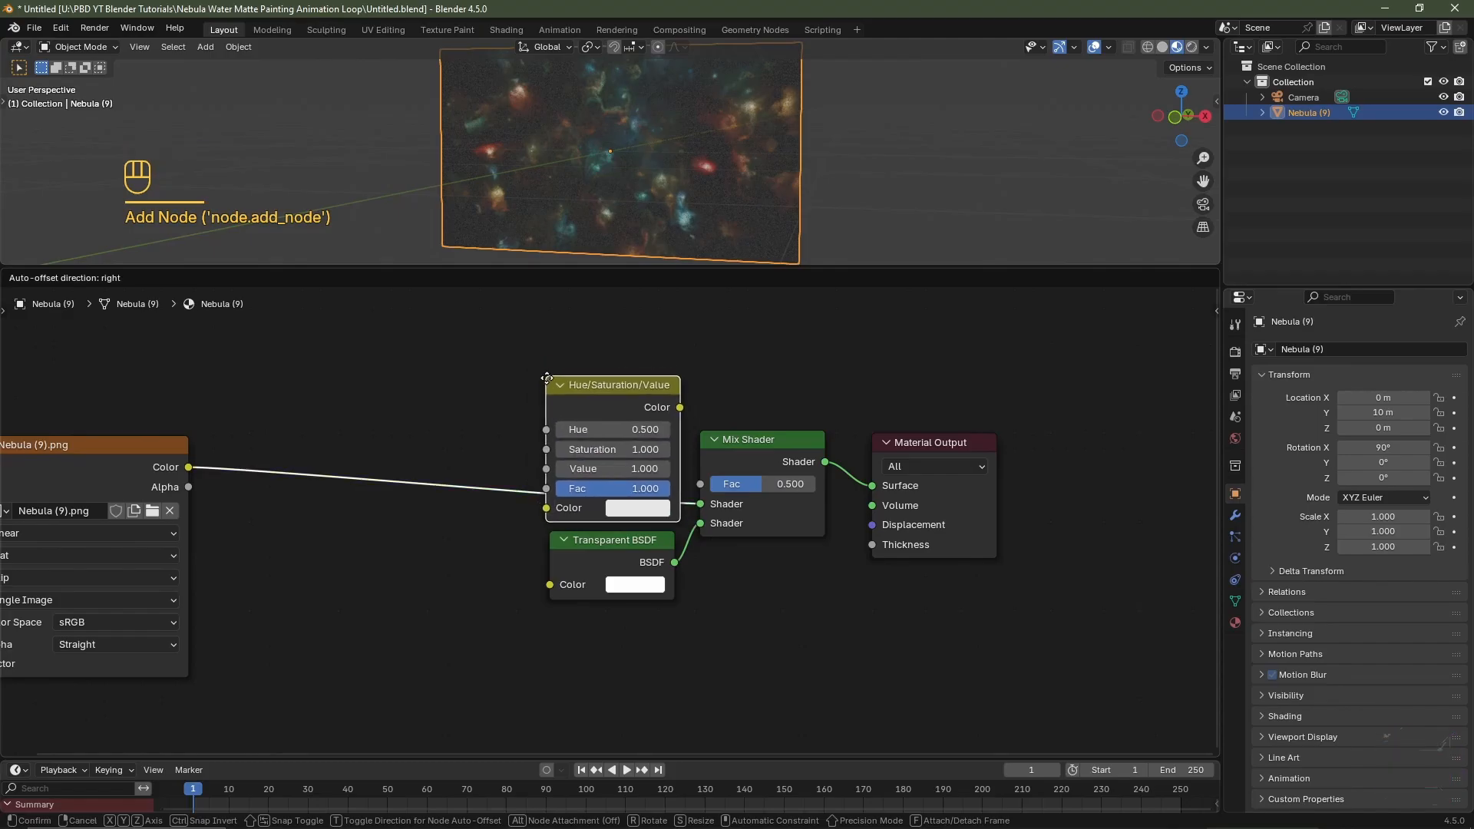
click(543, 384)
Add a Math node between the image texture and the Transparent BSDF and set its operation to Multiply
key(shift+a)
mouse_move(361, 585)
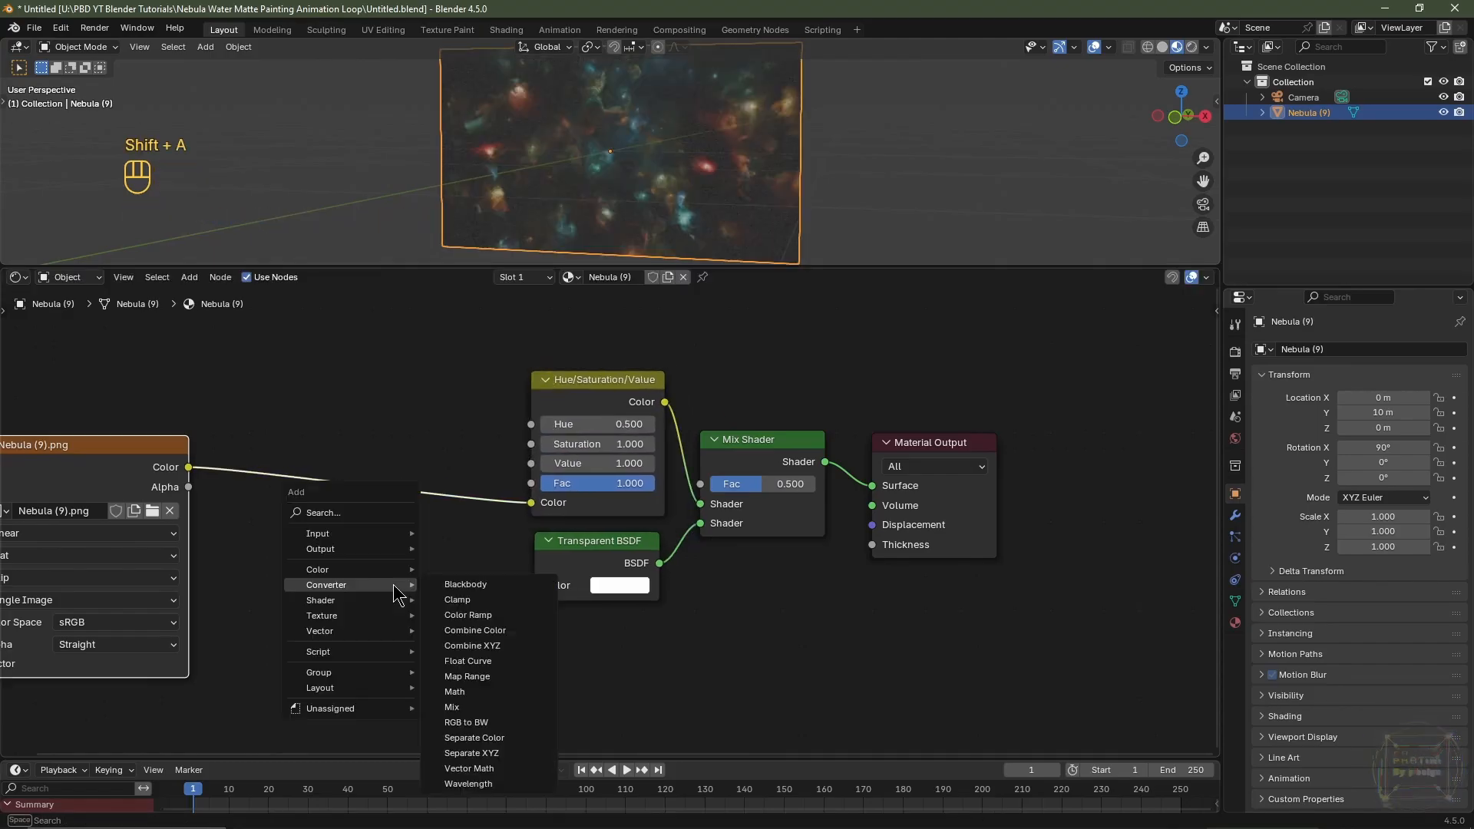
click(484, 694)
click(338, 602)
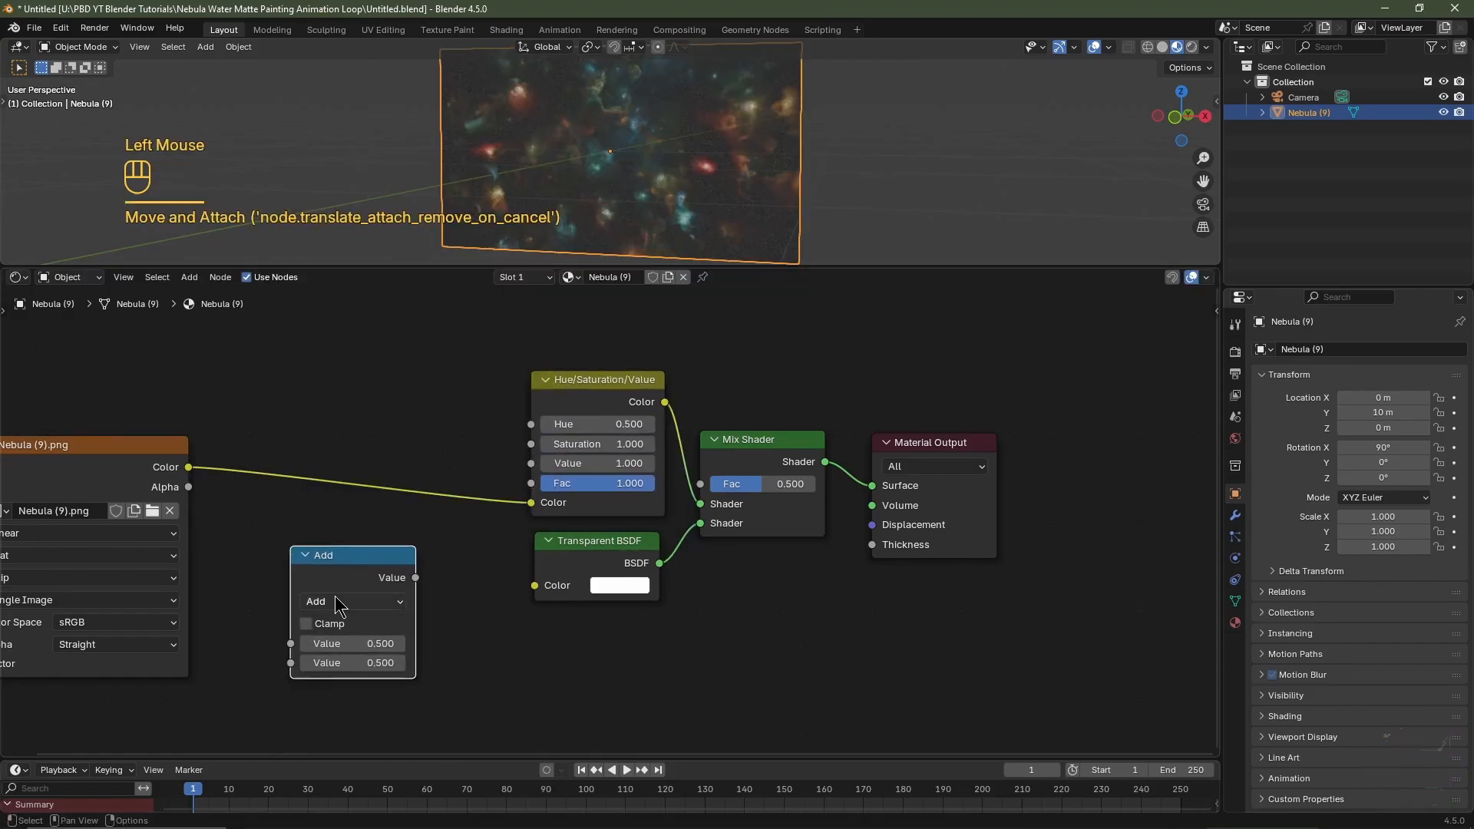
click(342, 602)
click(328, 416)
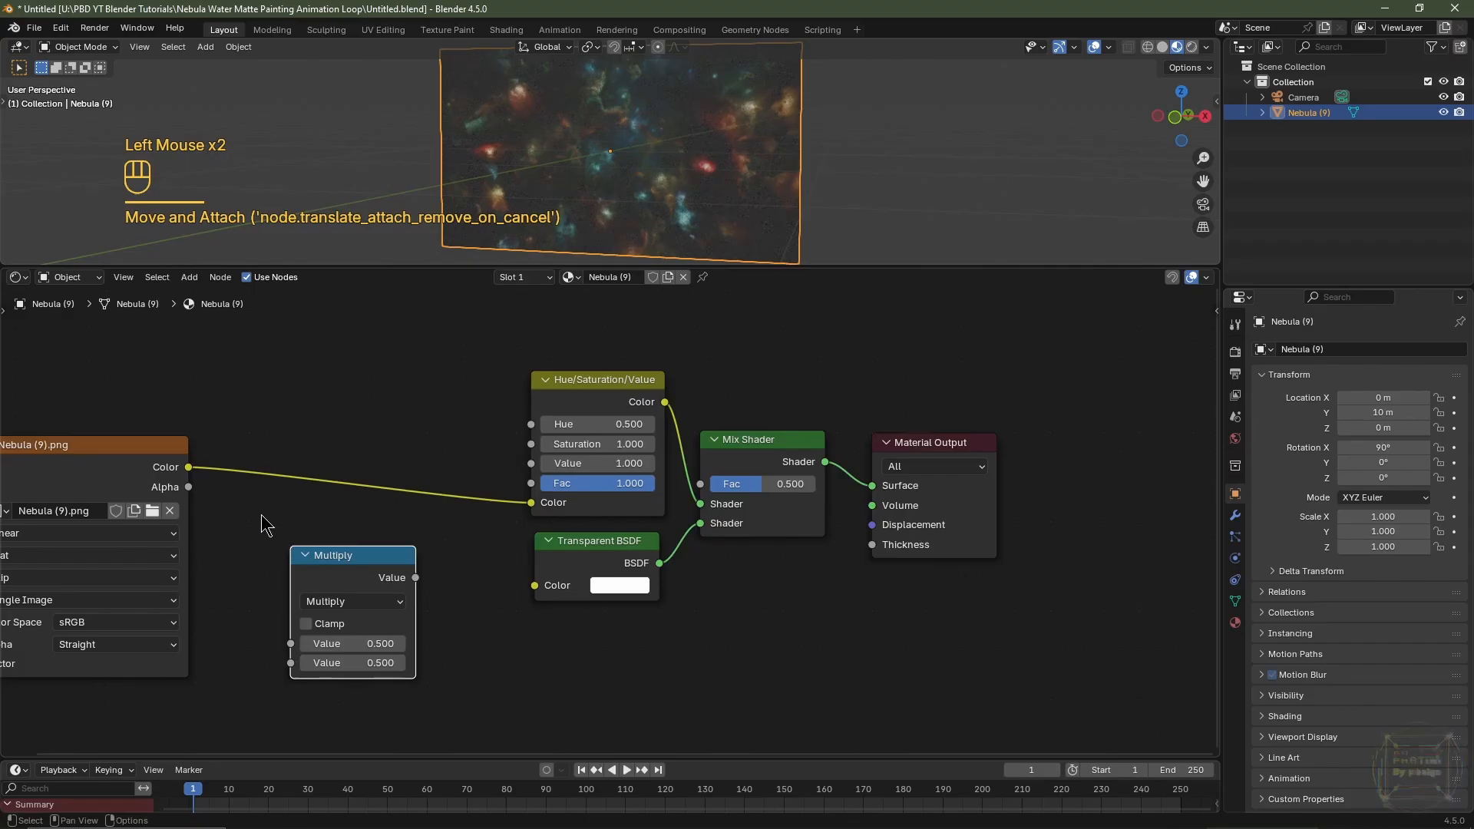
Route the nebula image's Color output through the Multiply node and a new Color Ramp into the Mix Shader's Fac
drag(190, 468, 291, 644)
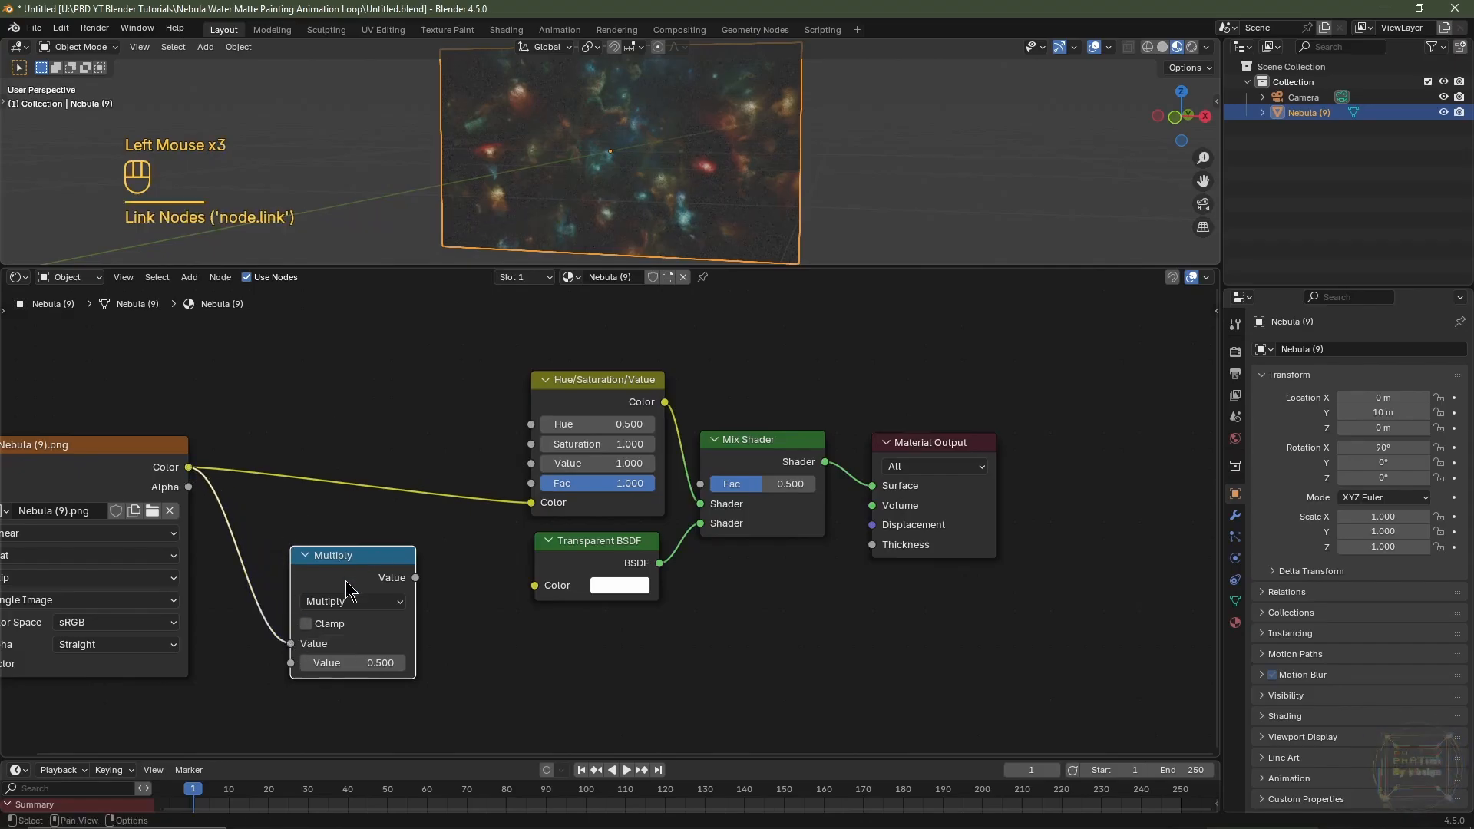
drag(347, 591, 700, 484)
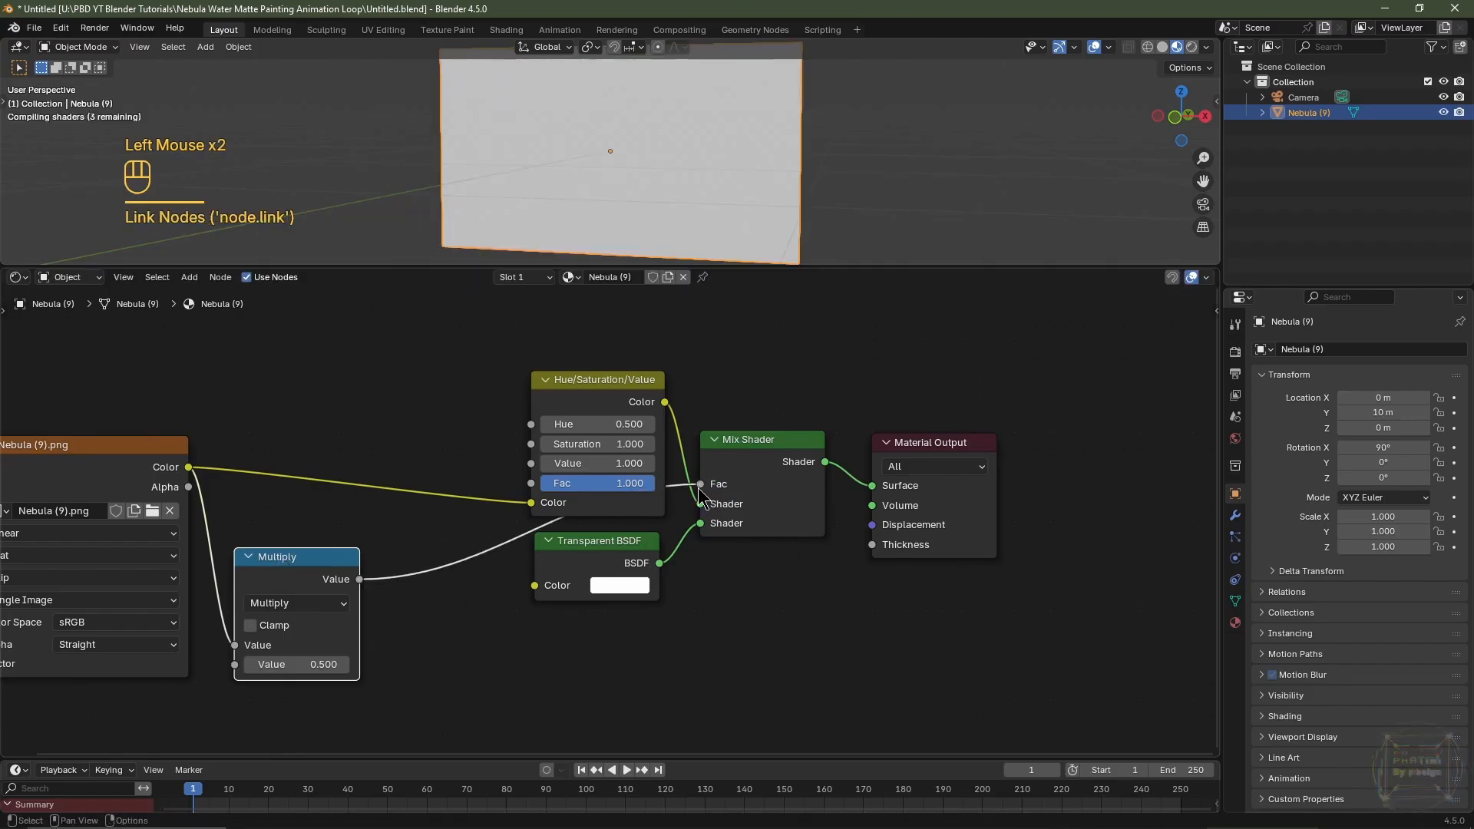
key(shift+a)
mouse_move(499, 631)
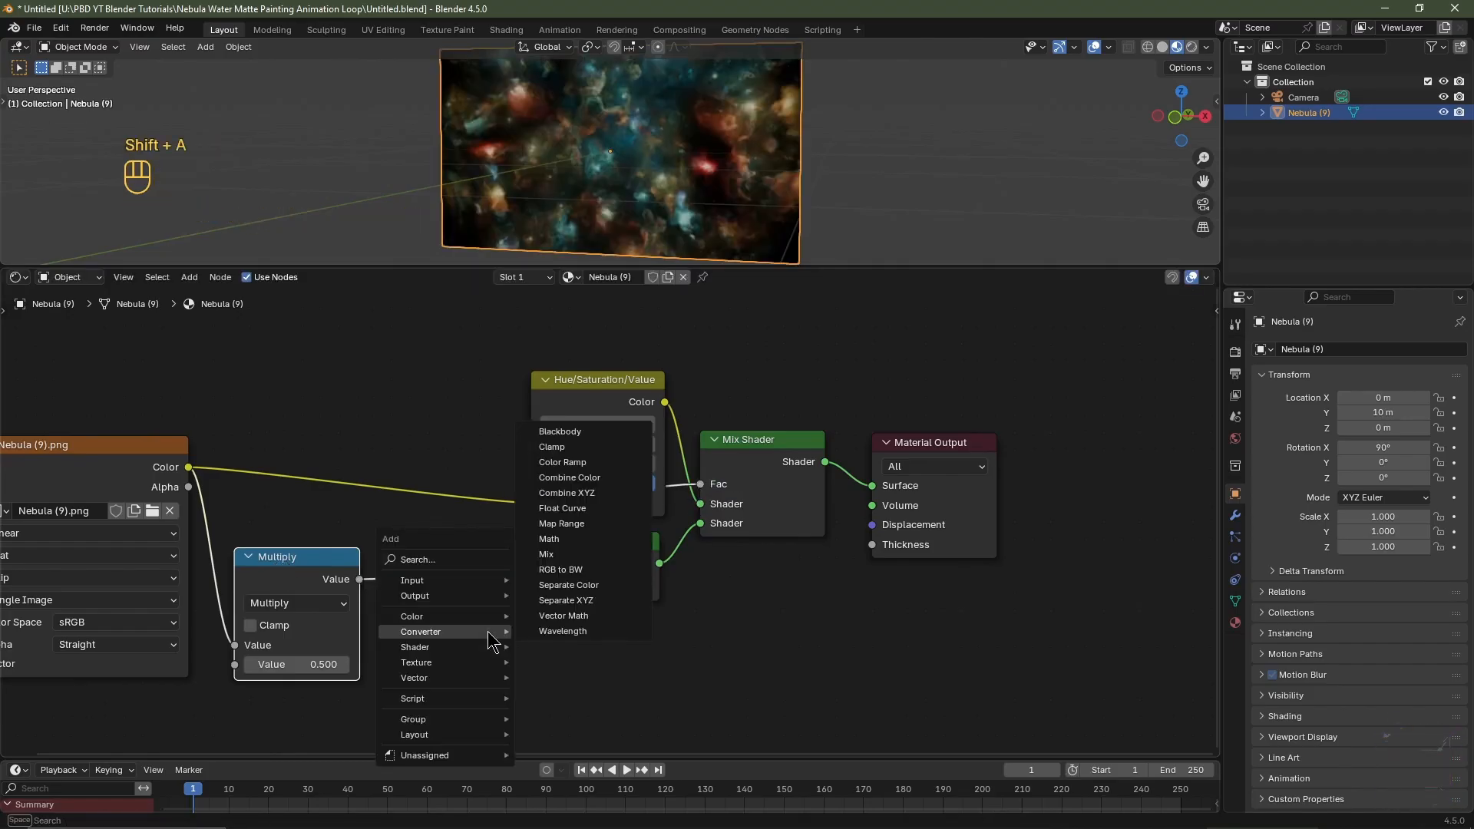
click(595, 462)
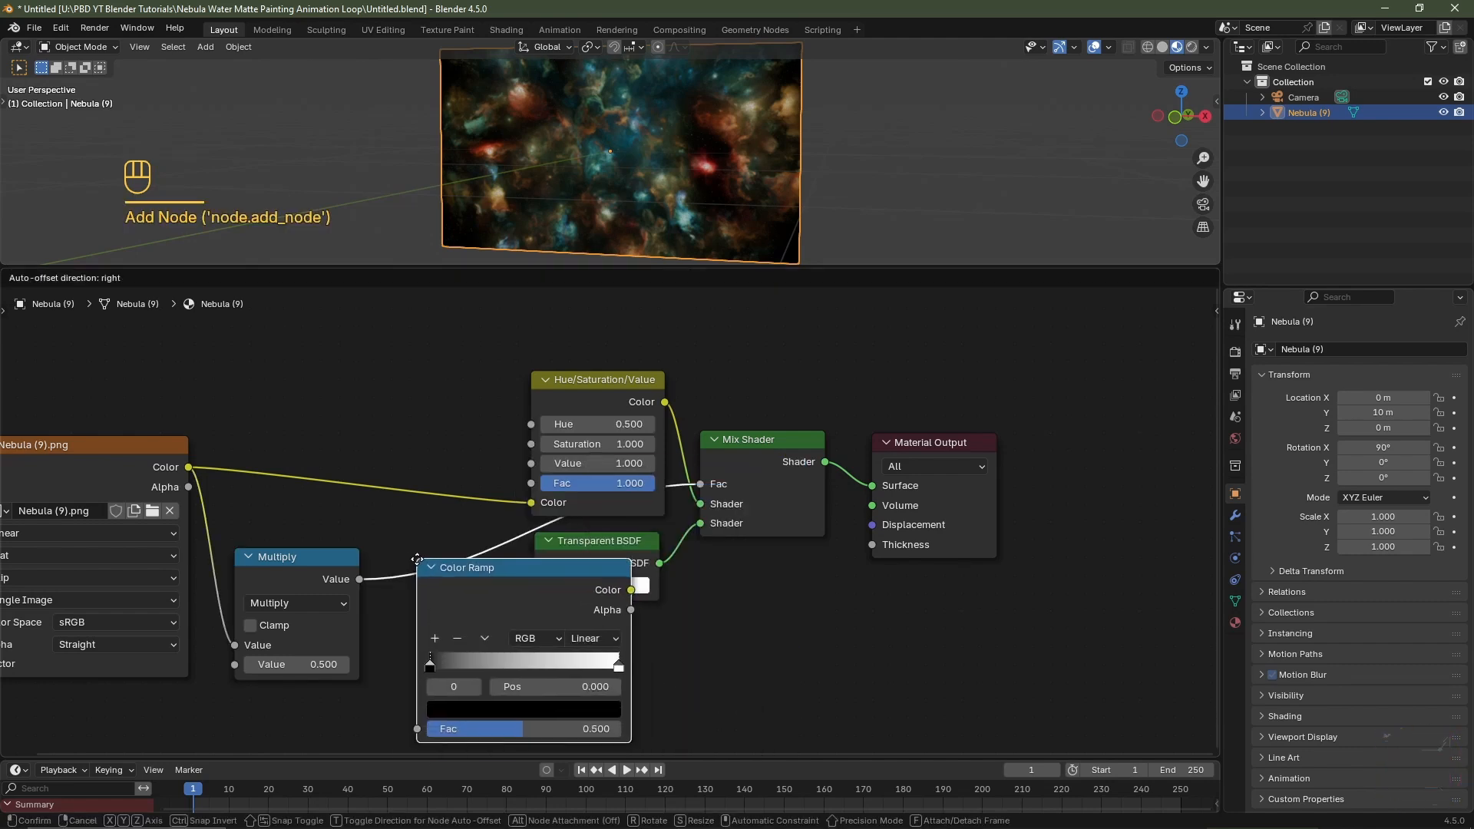
click(416, 558)
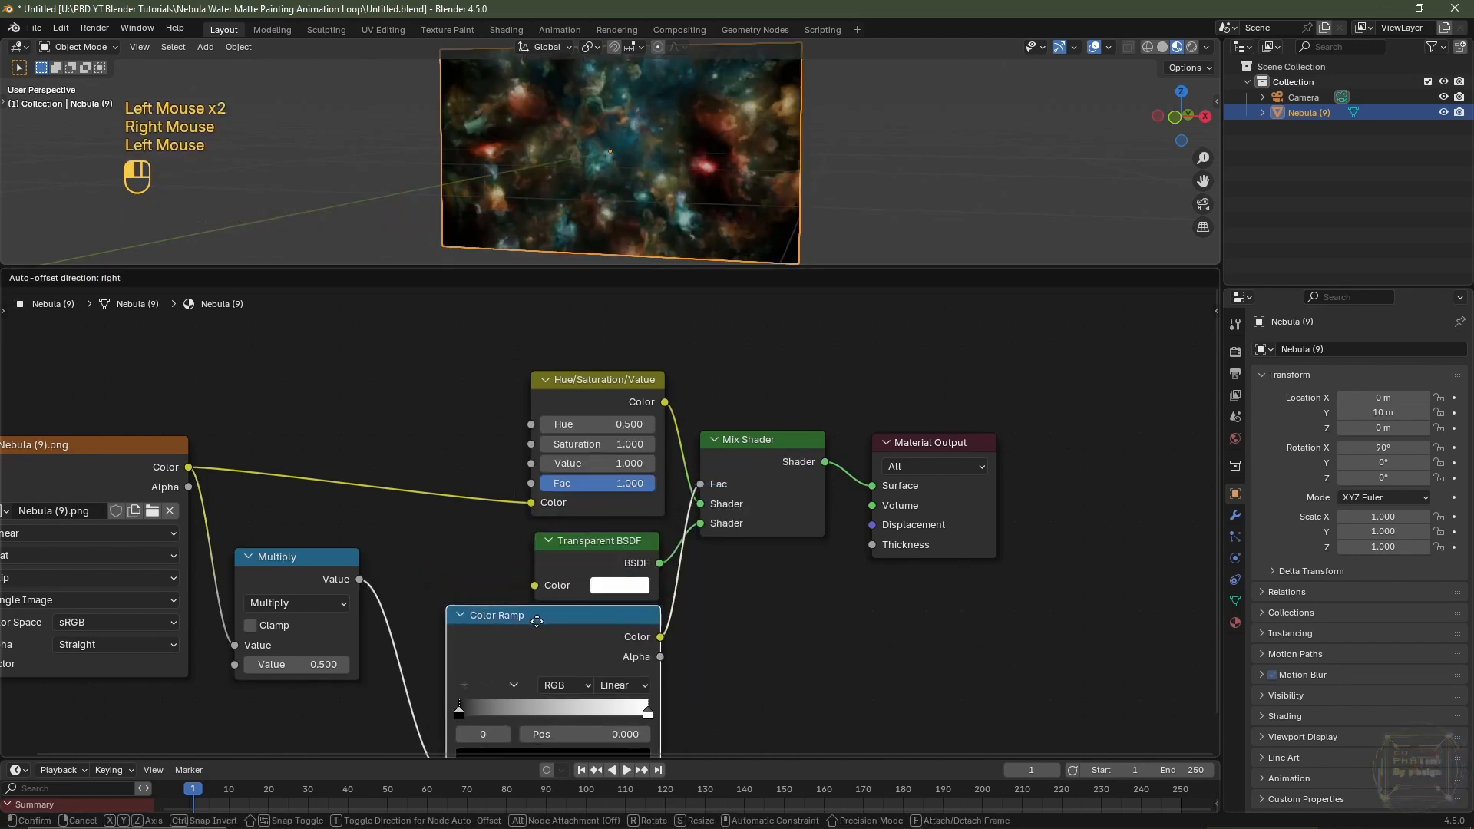
middle_drag(811, 692, 805, 585)
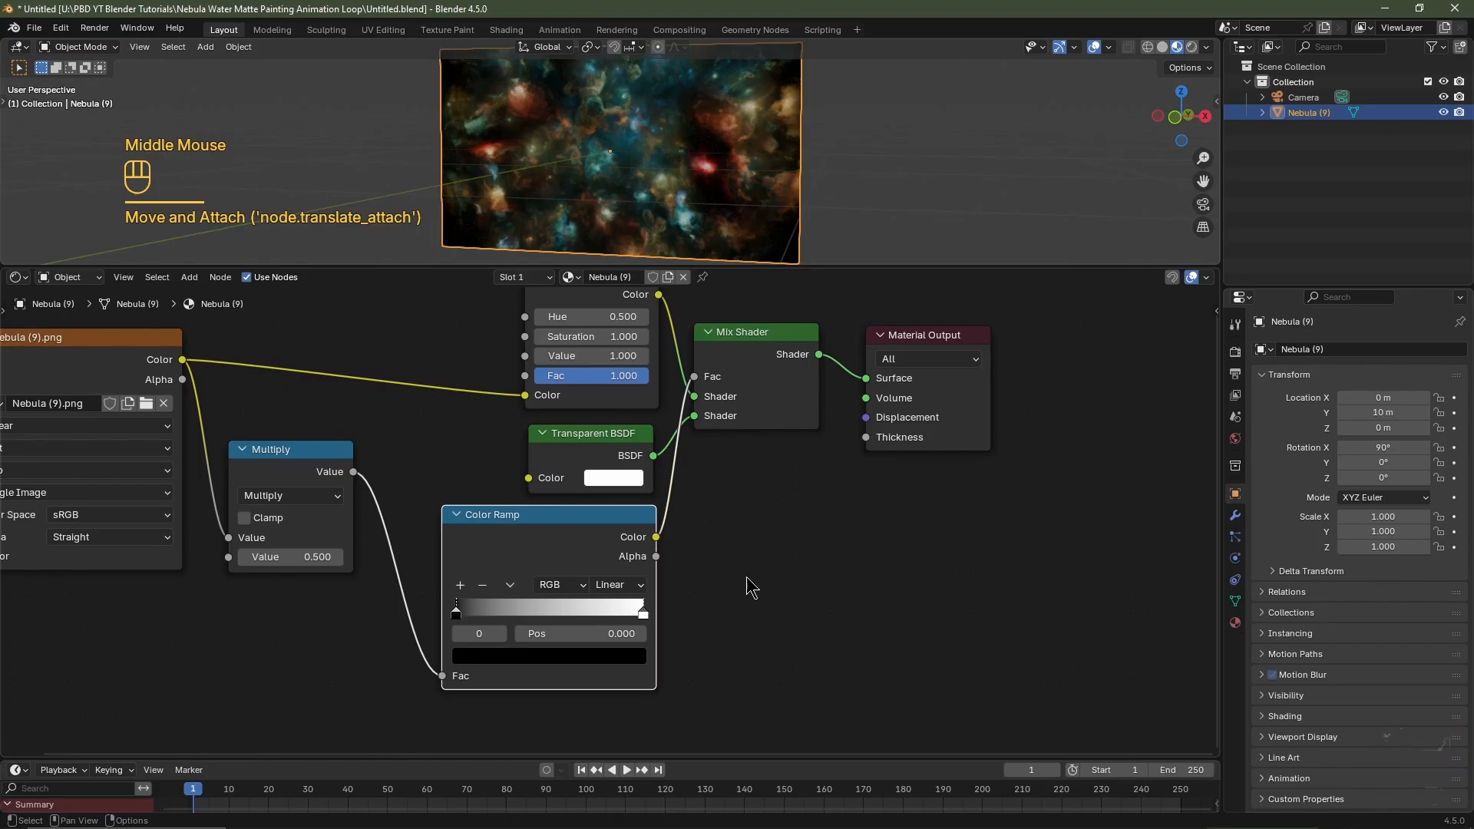
Set the Color Ramp to B-Spline interpolation, flip it, and move its black stop to about 0.095
click(632, 585)
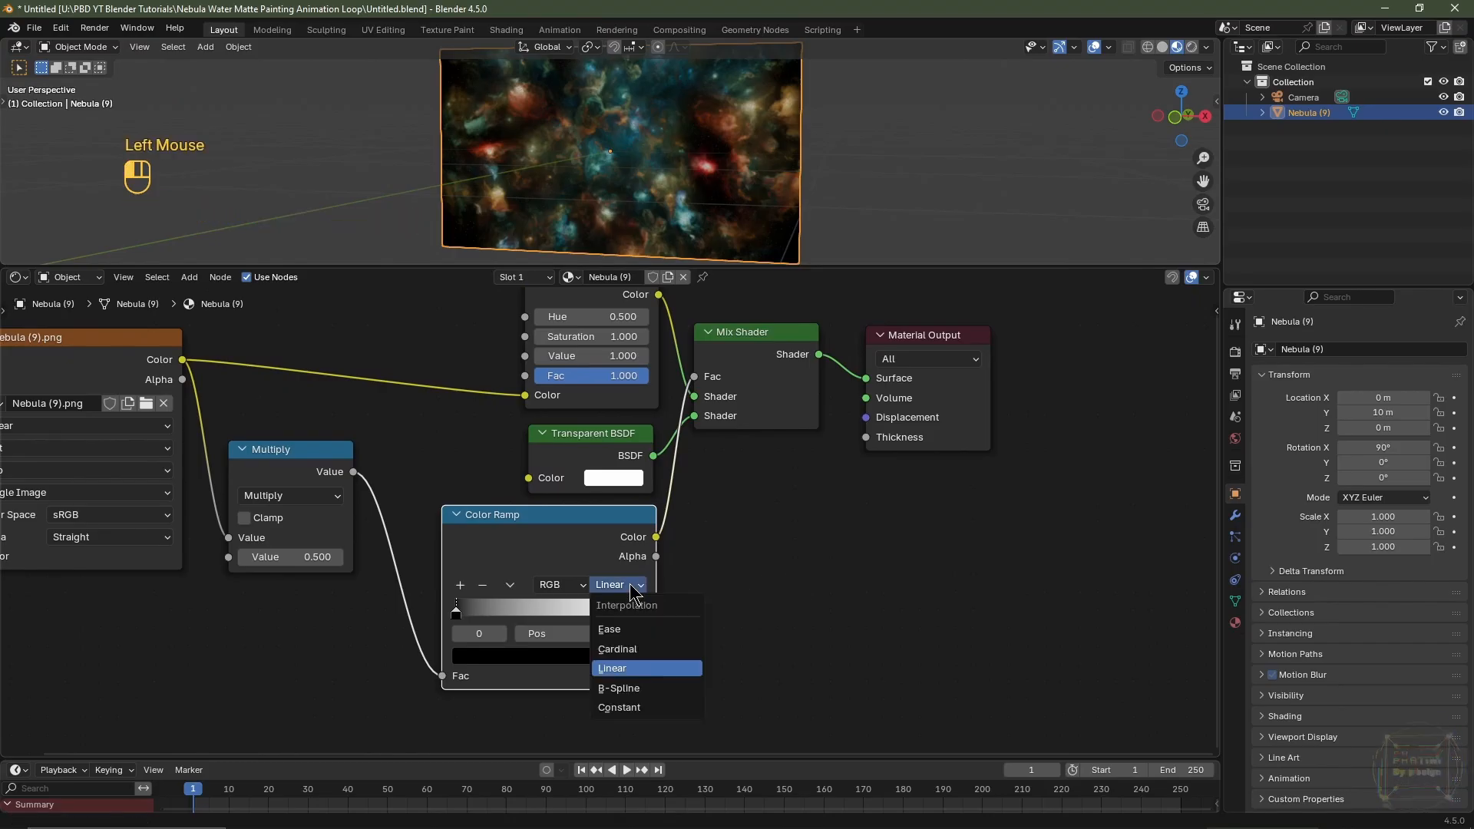
click(629, 689)
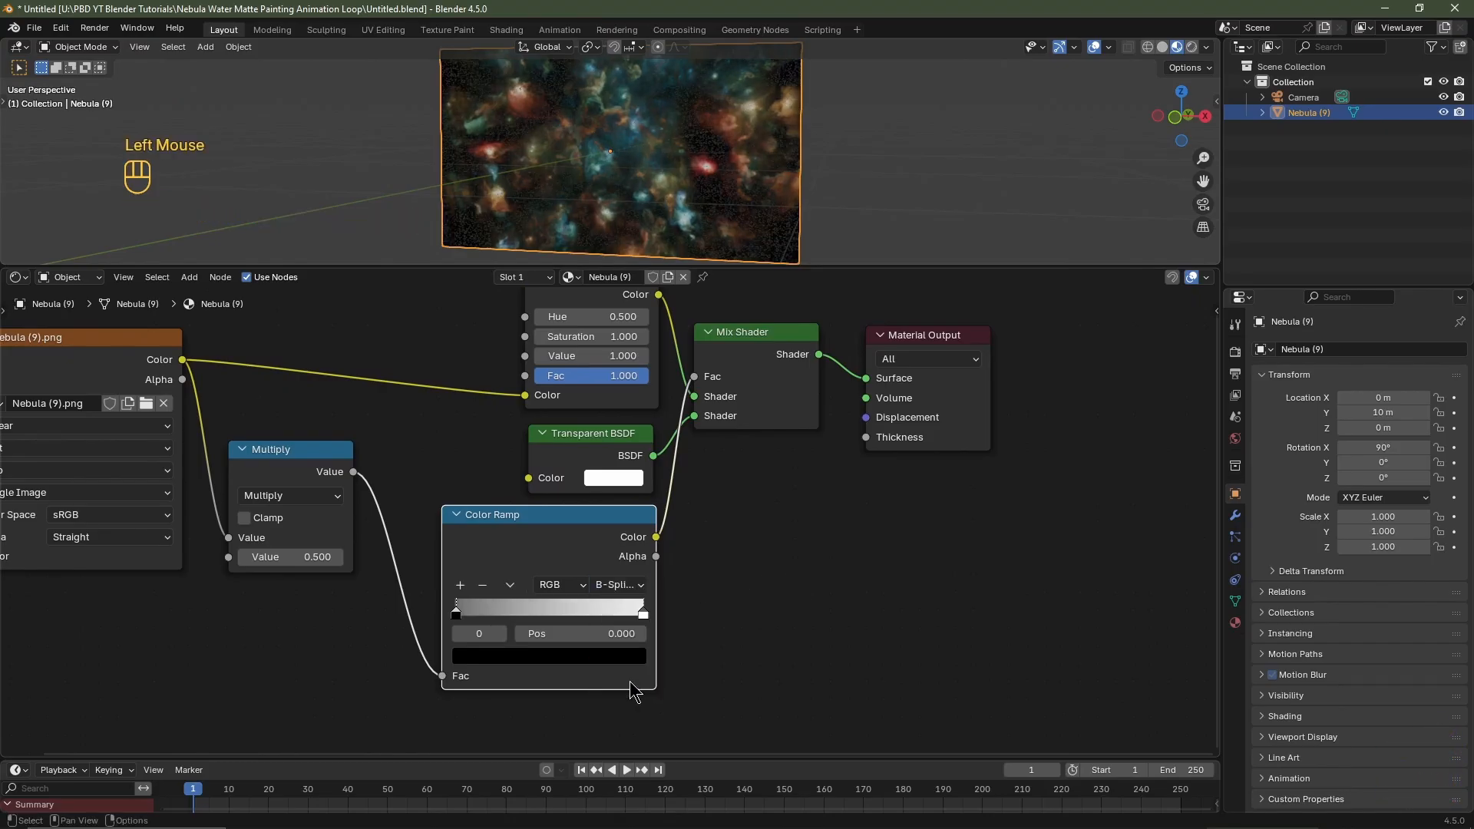
click(510, 585)
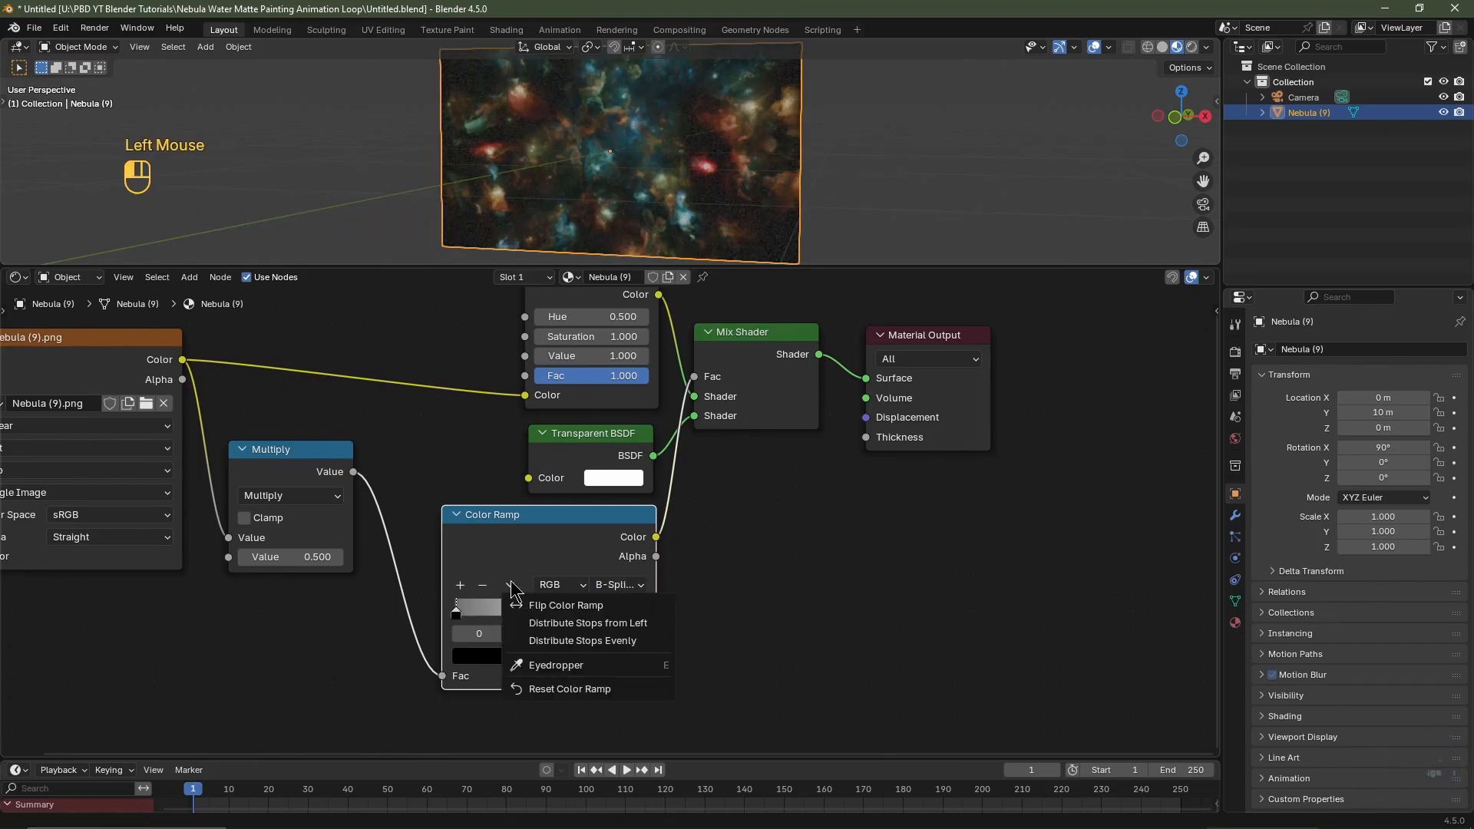
click(550, 606)
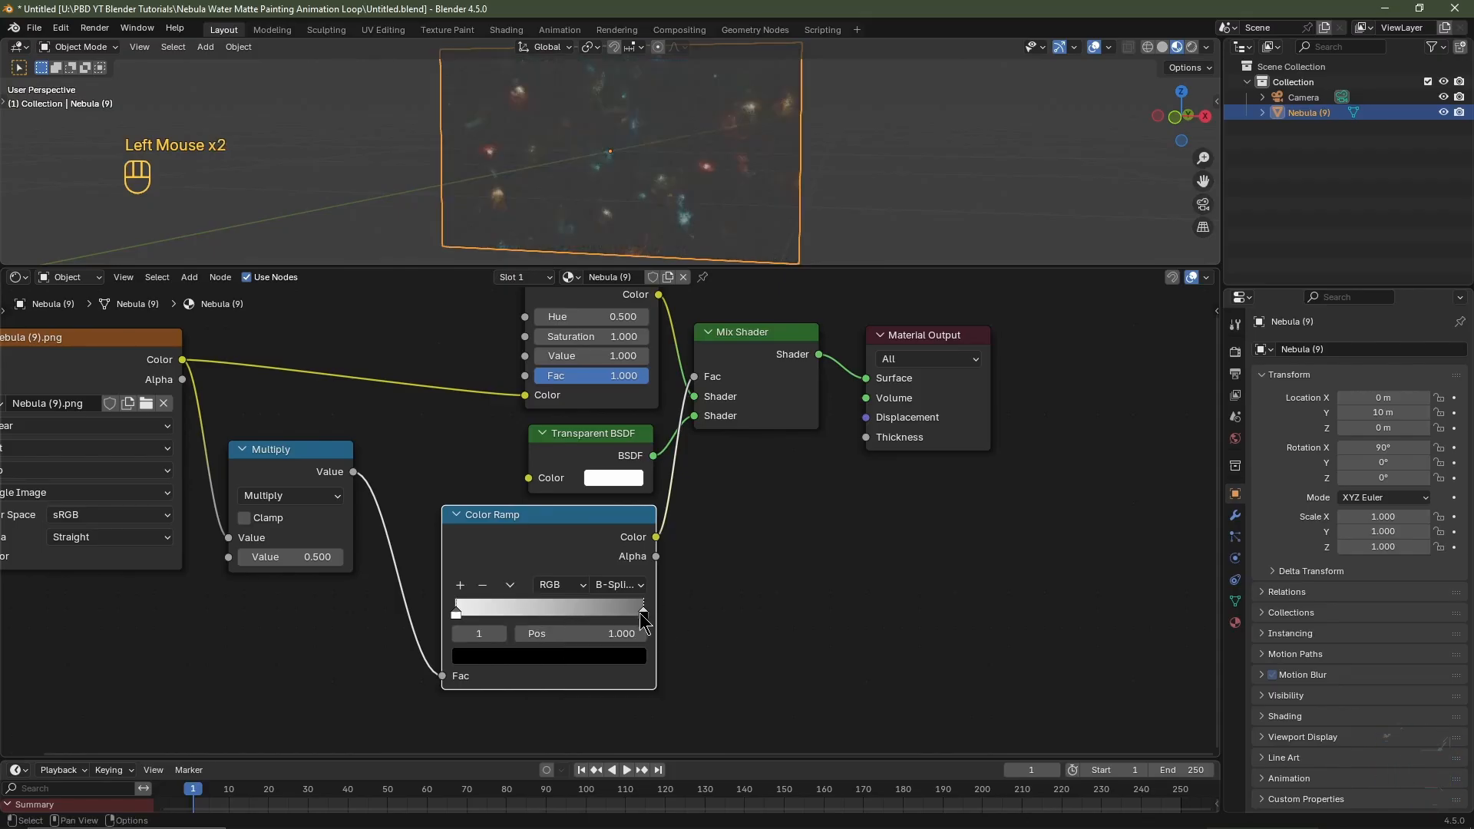
drag(642, 621, 471, 615)
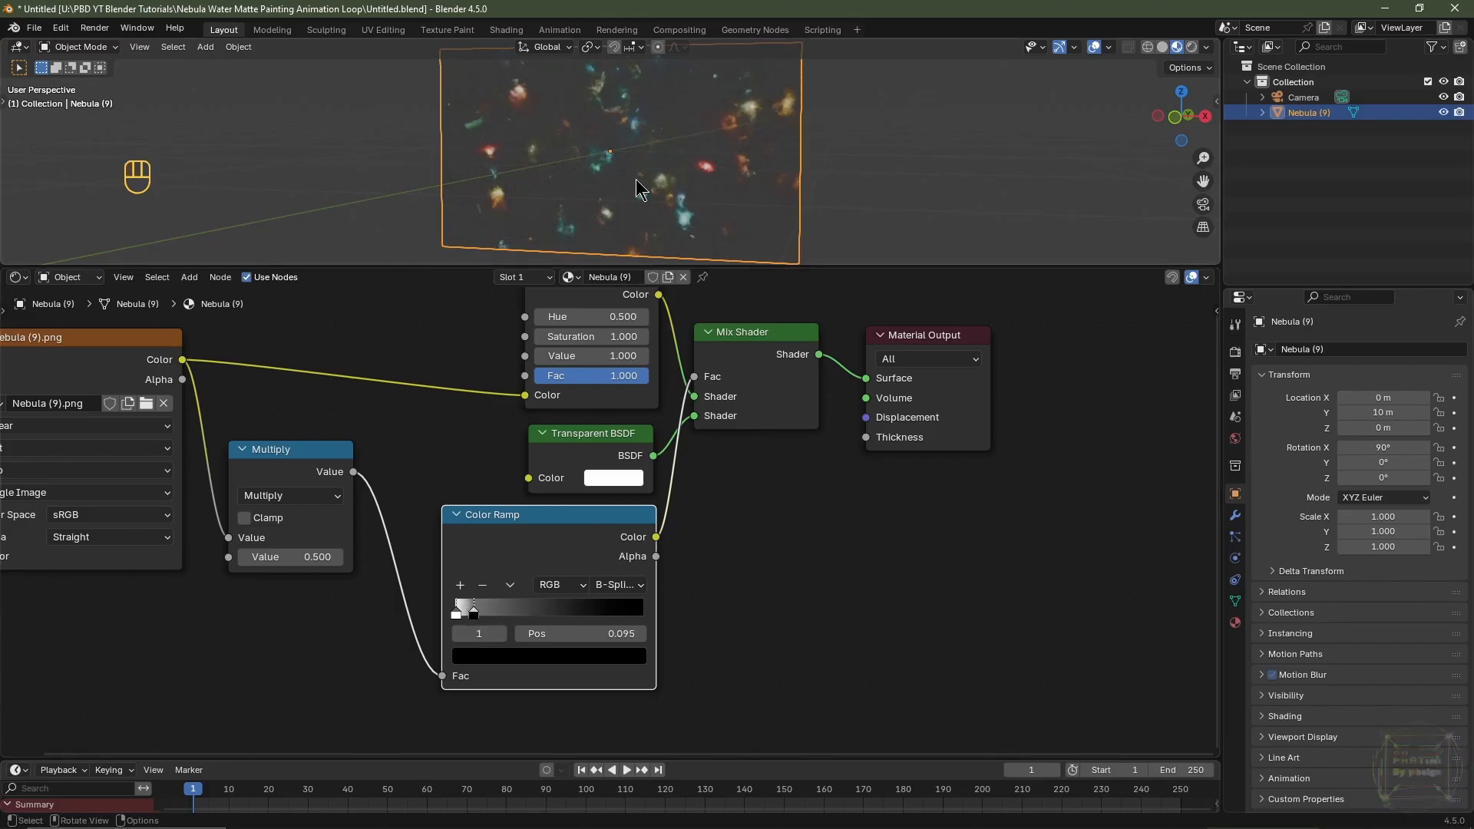
Switch the viewport to rendered shading and set the world background Strength to 0
click(1190, 48)
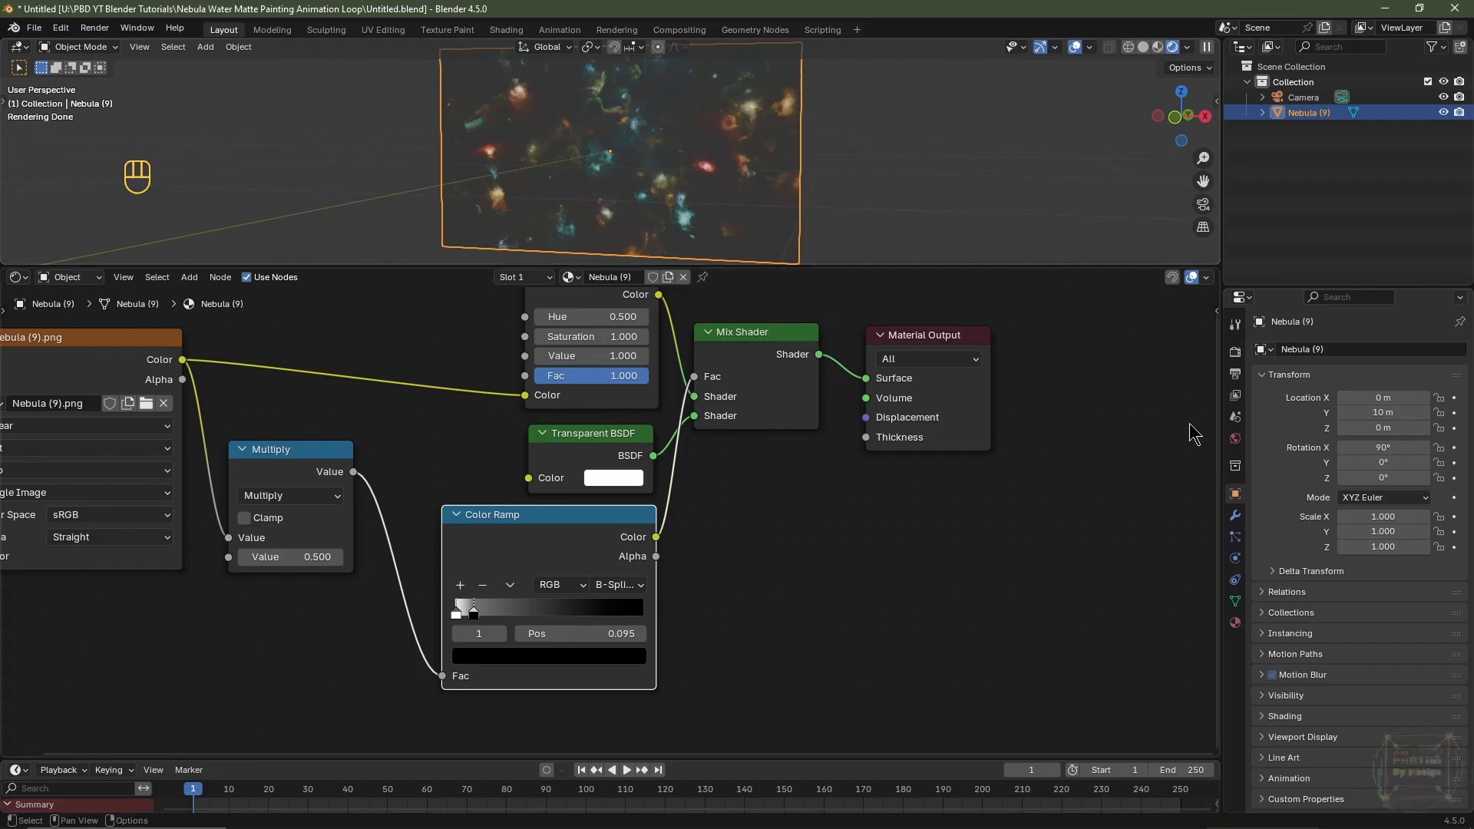
click(1236, 439)
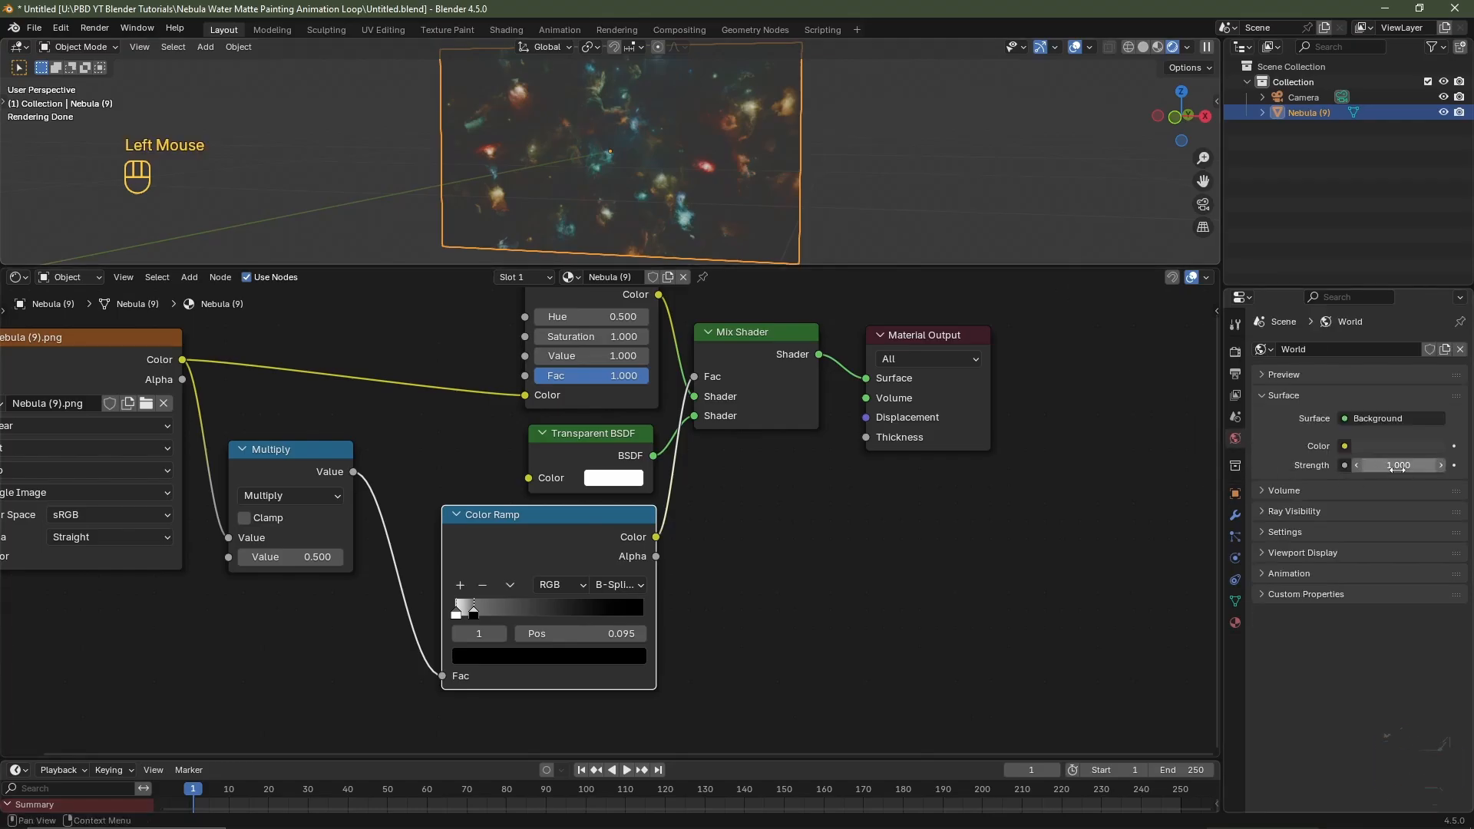
drag(1399, 467, 1314, 466)
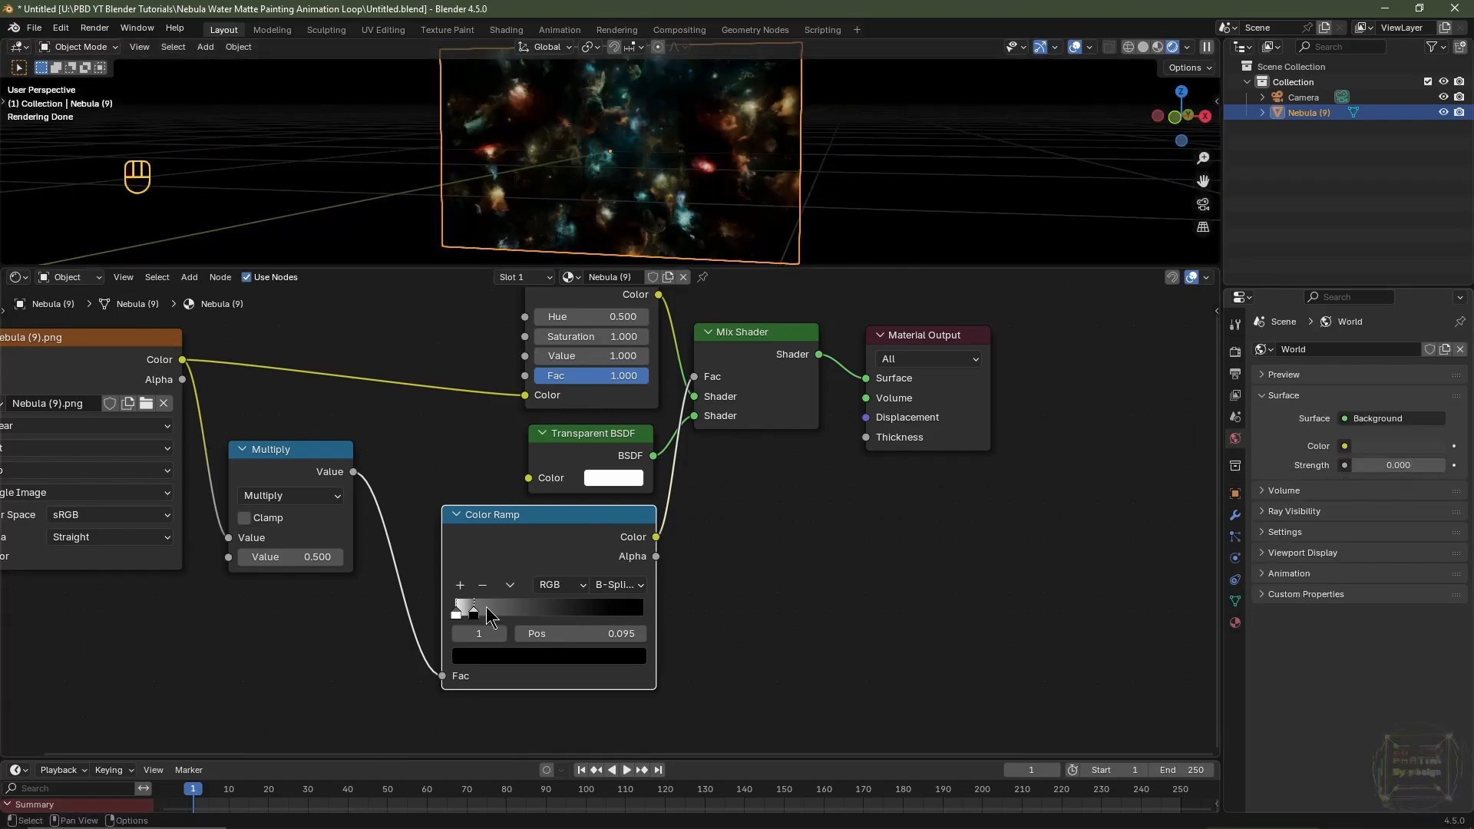
Set the position of the Color Ramp's black stop to 0.03
click(476, 618)
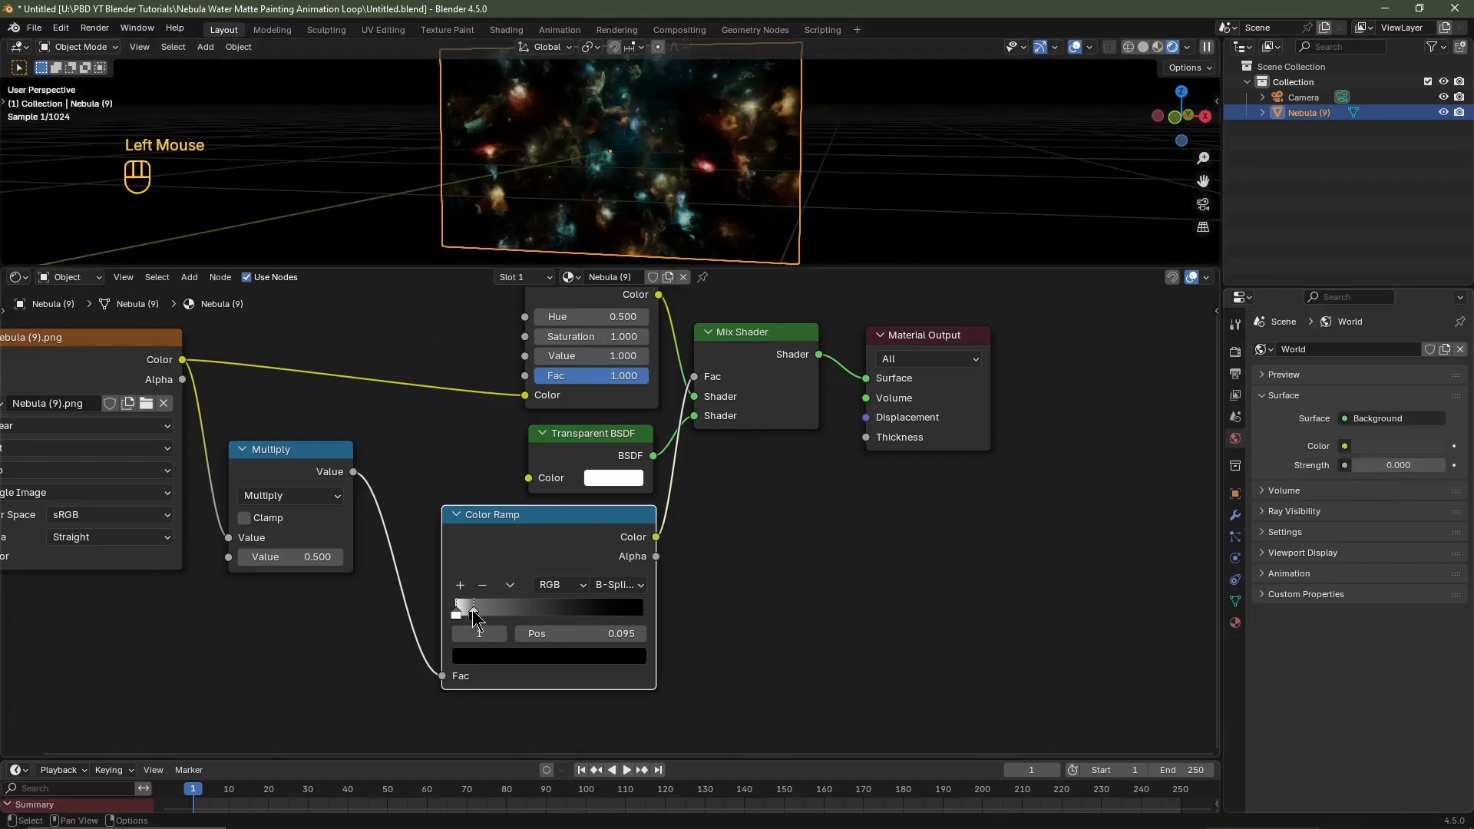
double_click(606, 631)
text(.03)
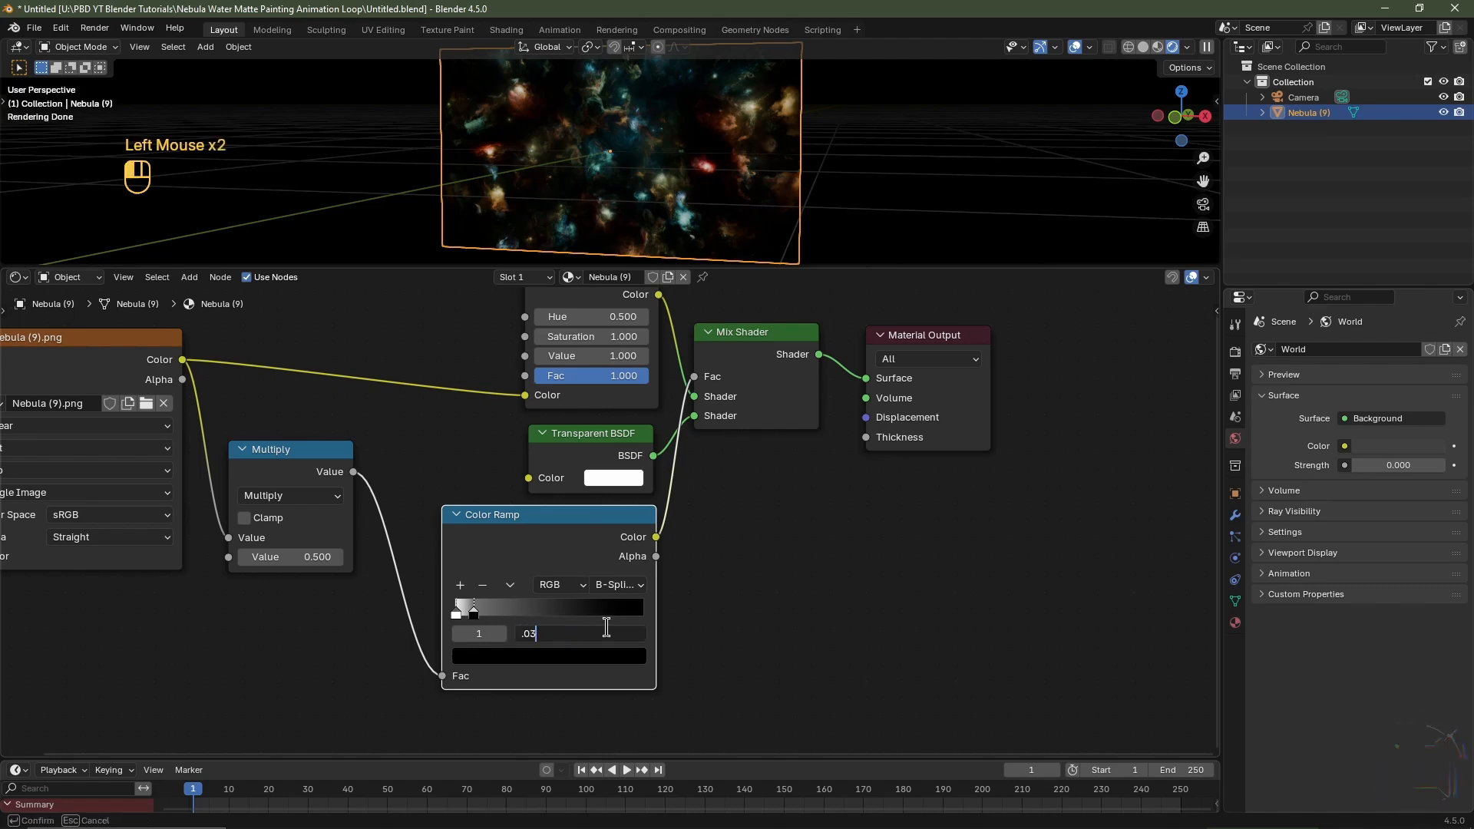
key(Return)
Enlarge the 3D viewport, switch it to solid shading and duplicate the nebula plane in place
drag(787, 268, 787, 552)
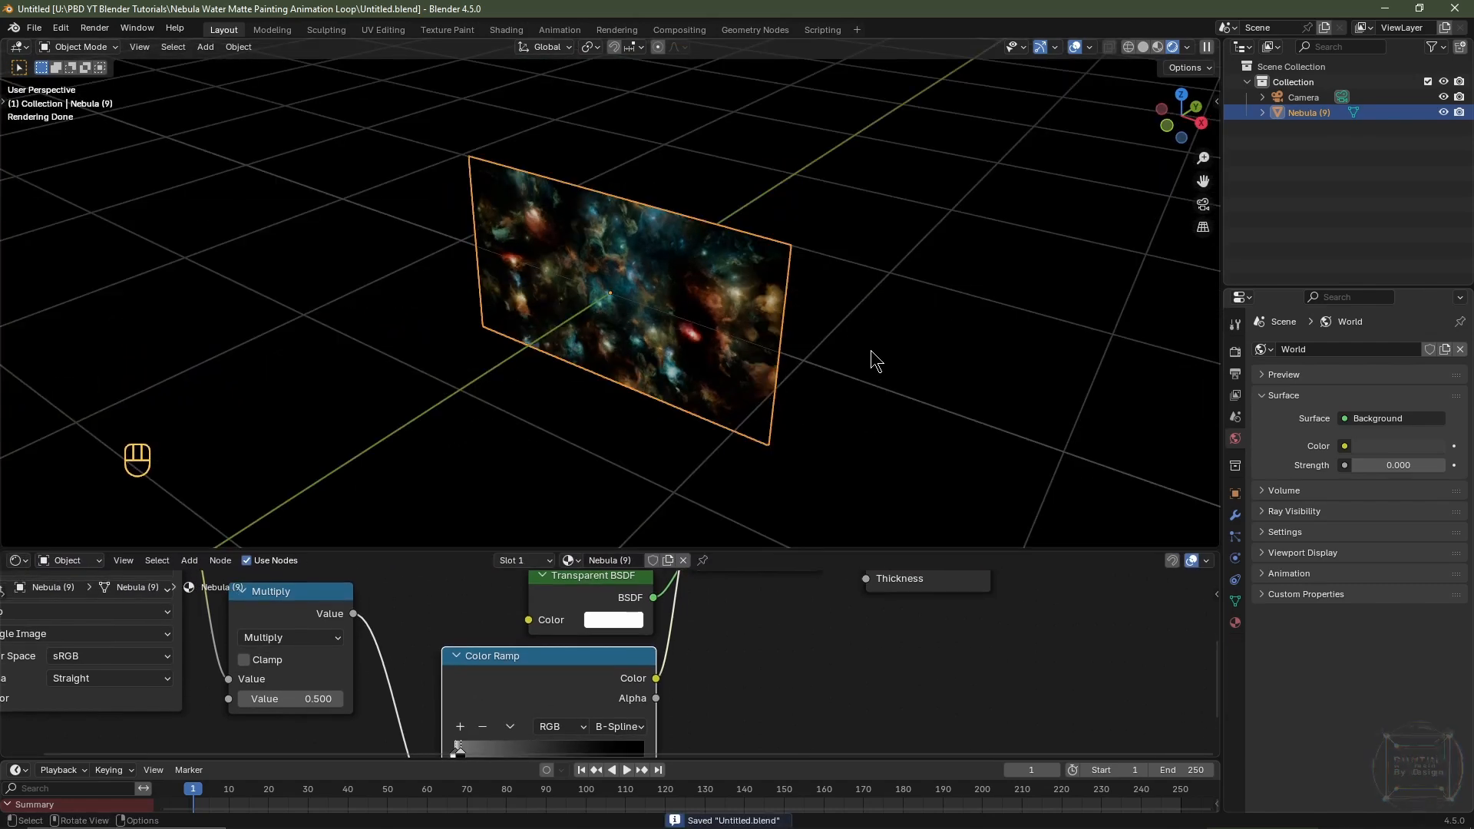
click(1143, 47)
scroll(737, 379, down, 3)
middle_drag(799, 322, 701, 395)
key(shift+d)
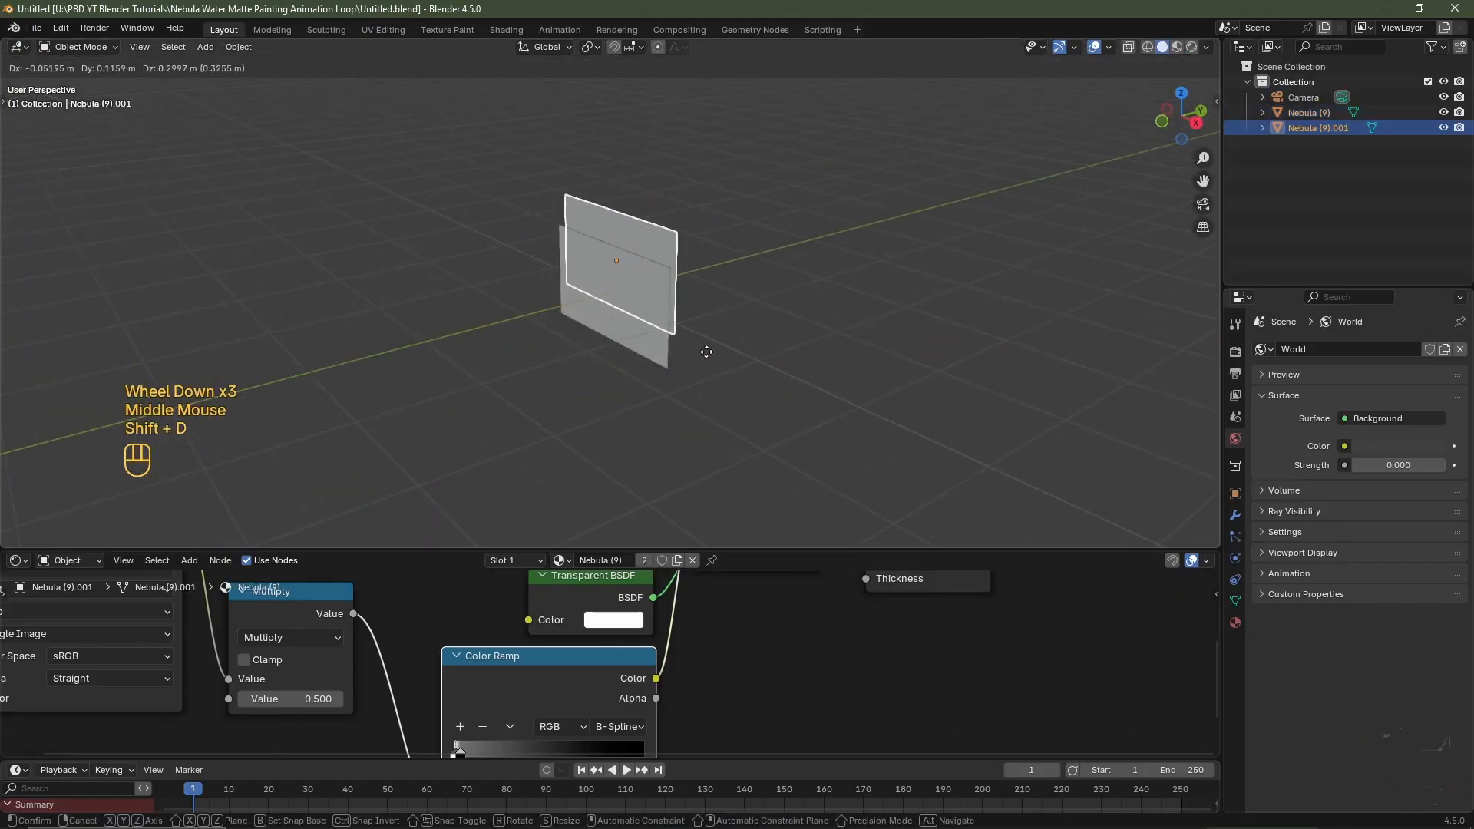
right_click(709, 345)
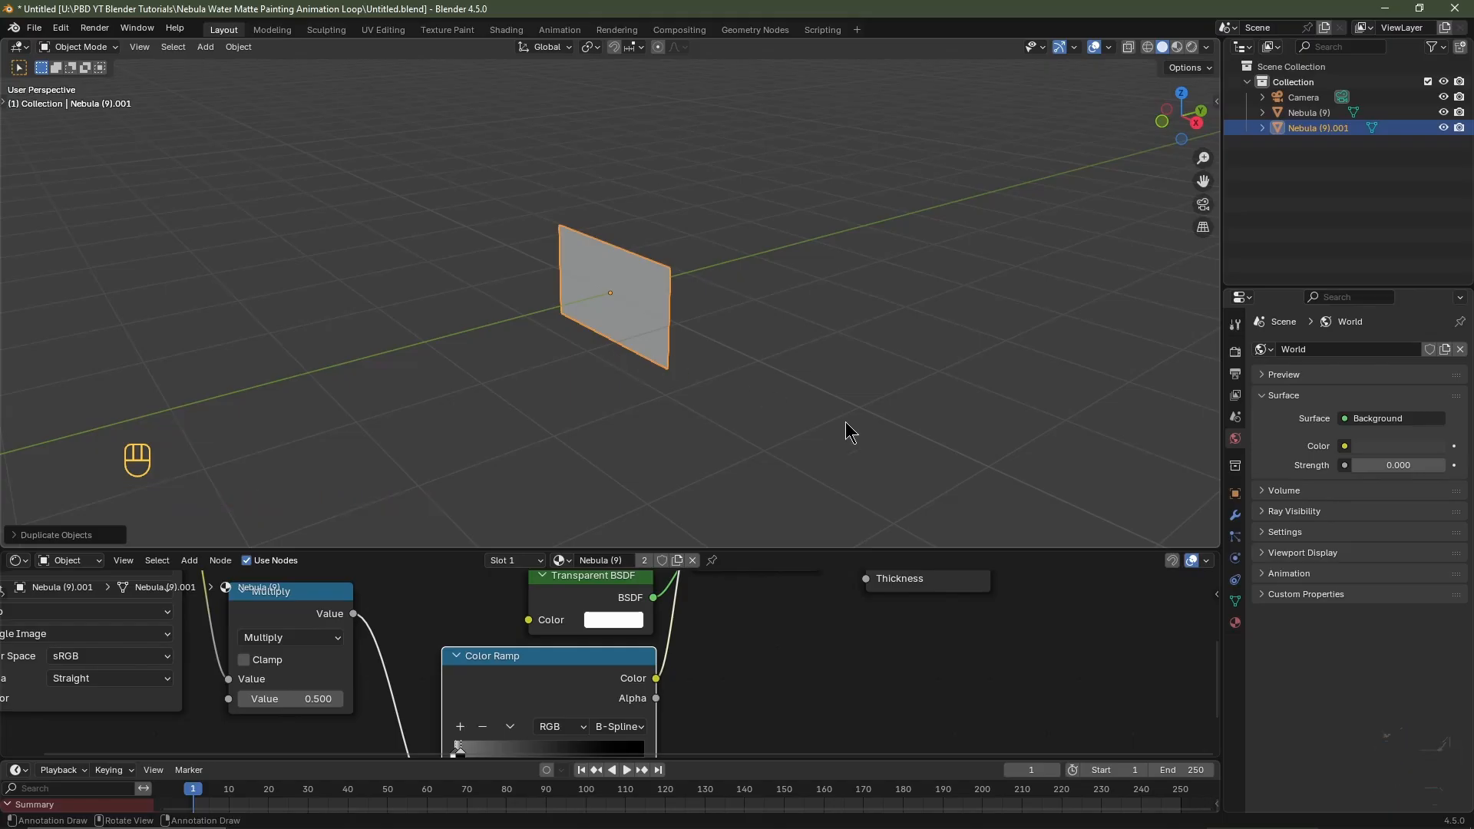
Set the duplicated nebula plane's Y location to 20 m
click(1235, 494)
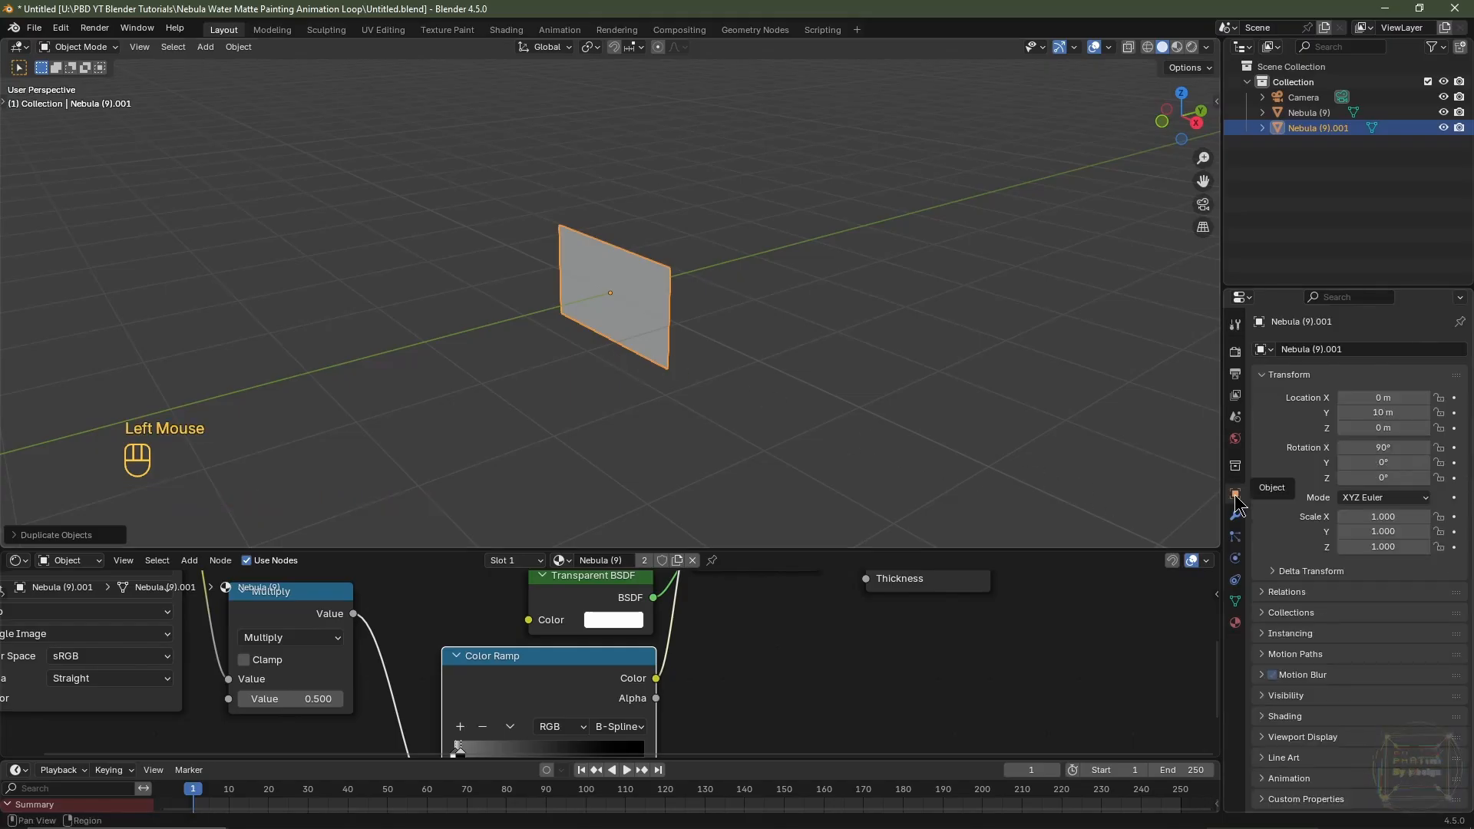
double_click(1360, 412)
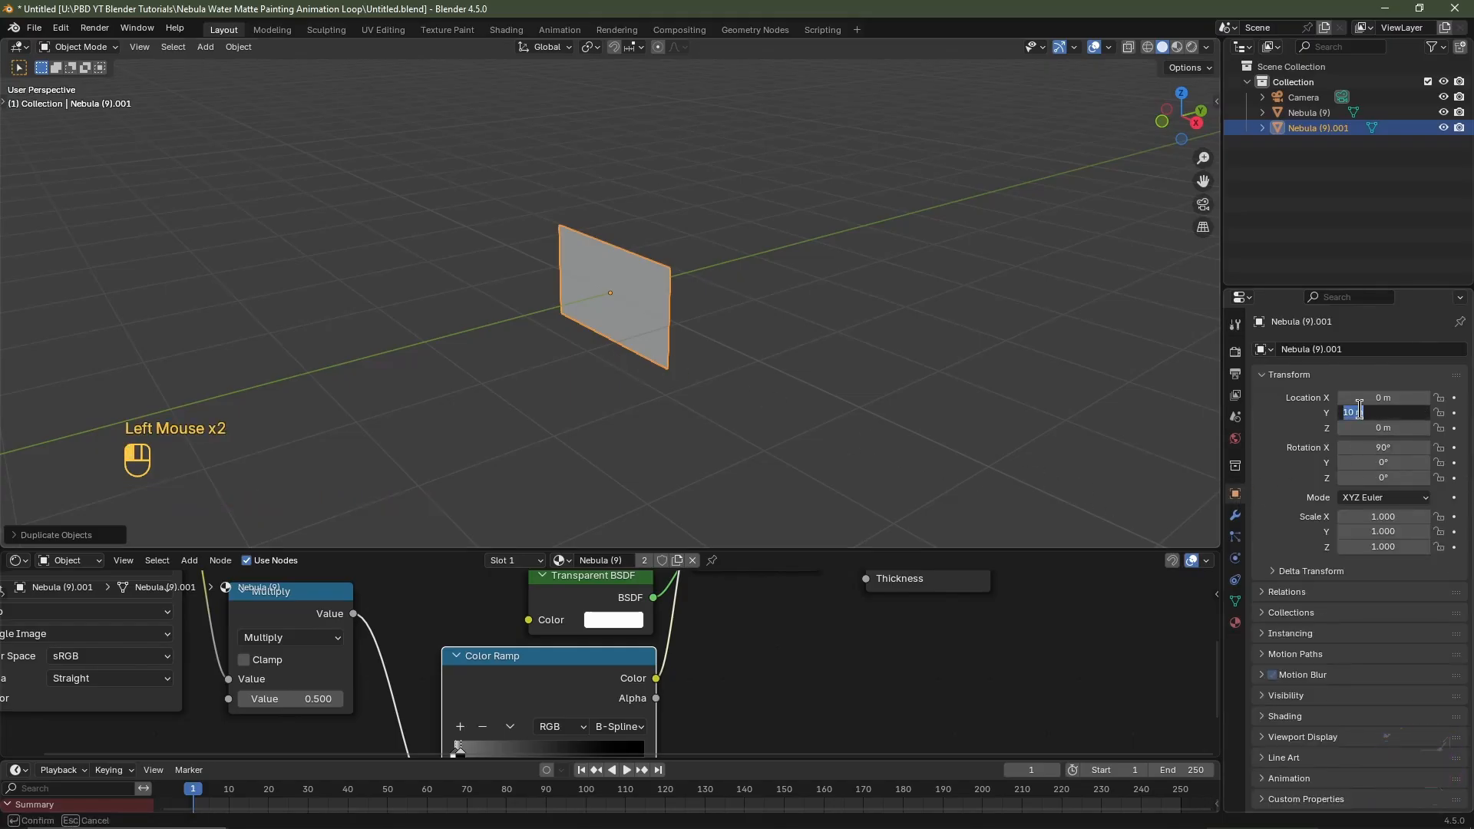
text(20)
key(Return)
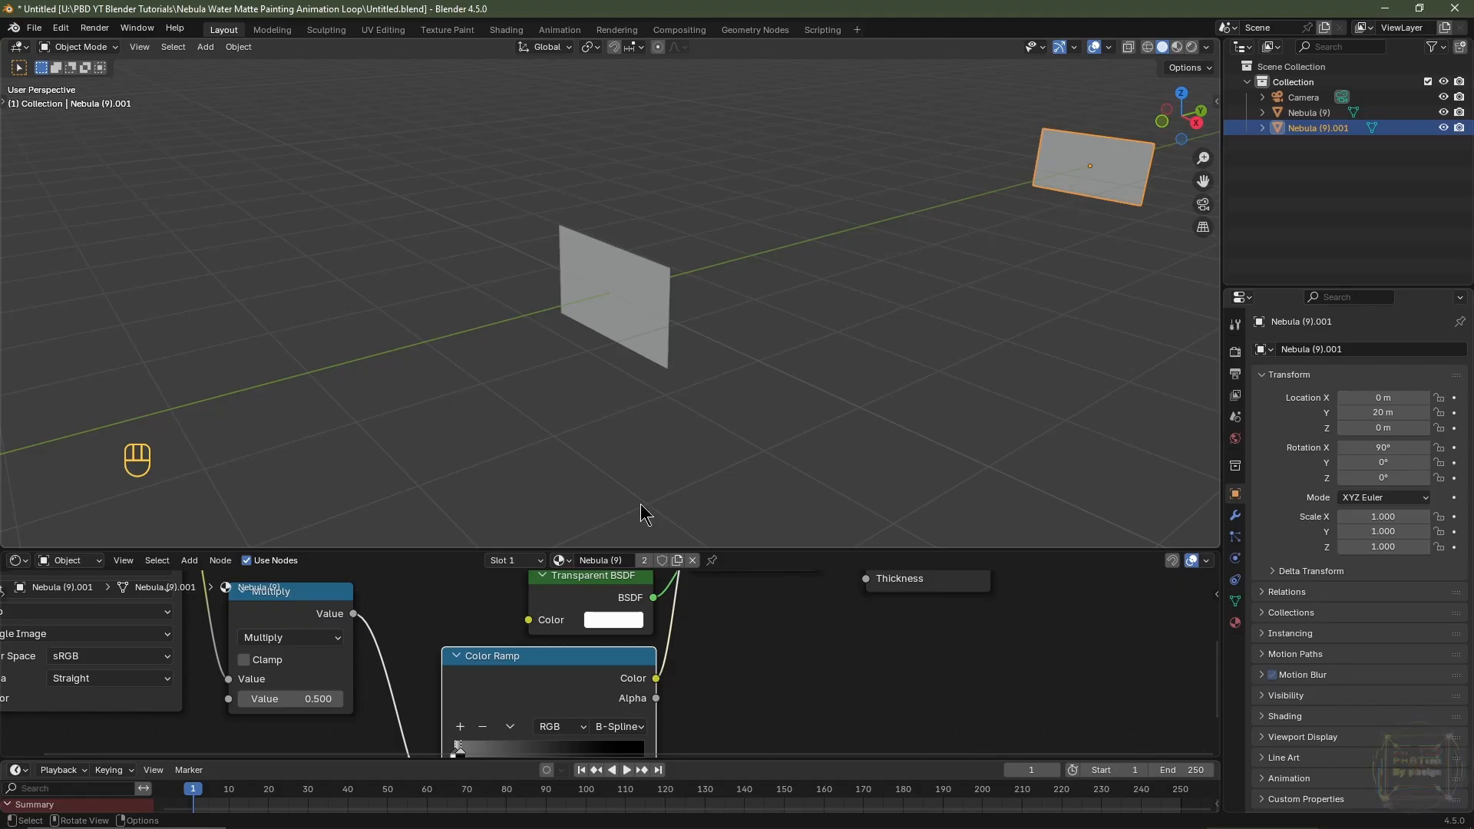
Rename the material shared by both nebula planes to Nebula
click(623, 561)
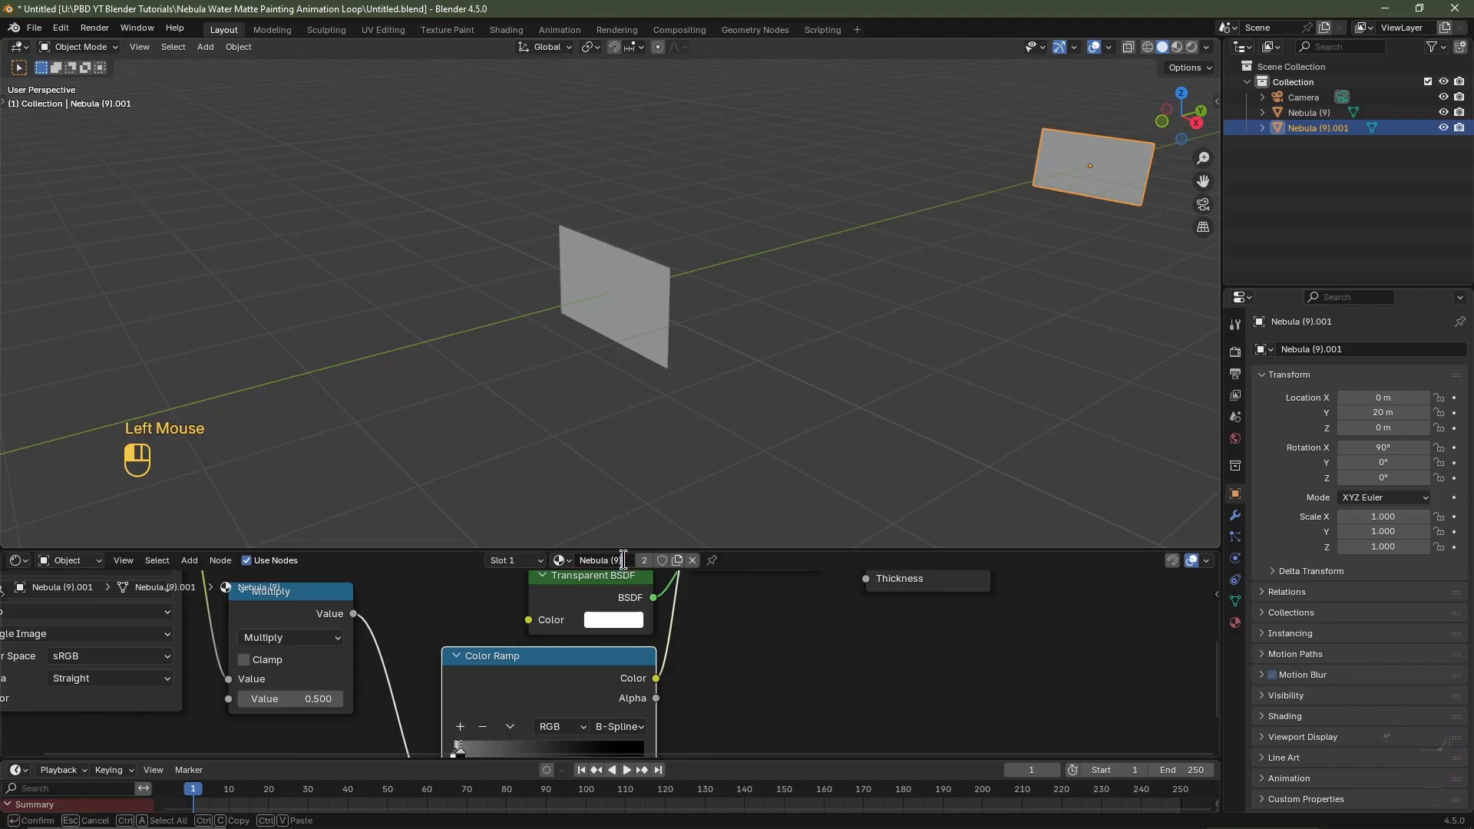
key(BackSpace)
key(BackSpace)
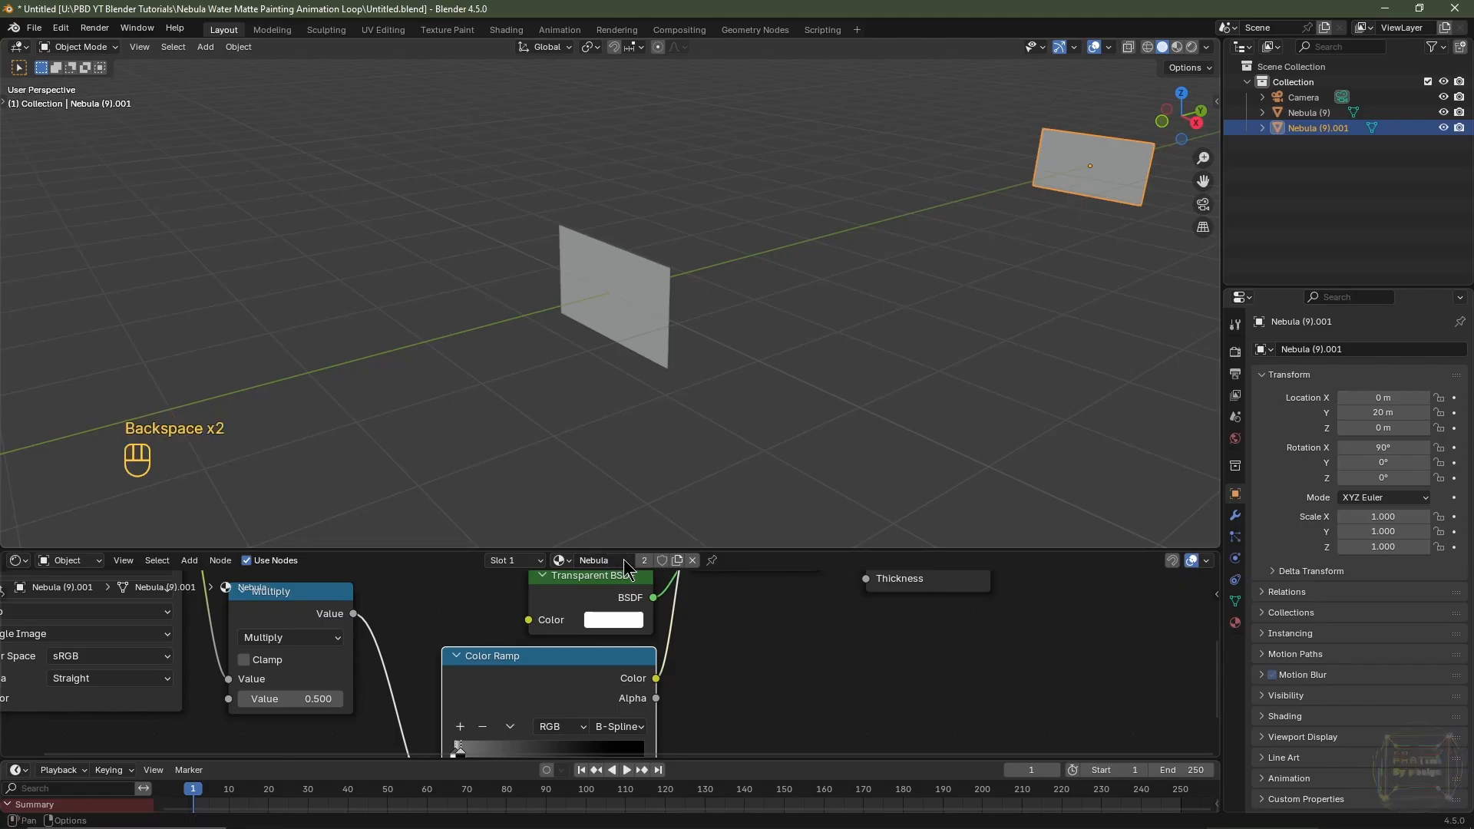
click(1063, 147)
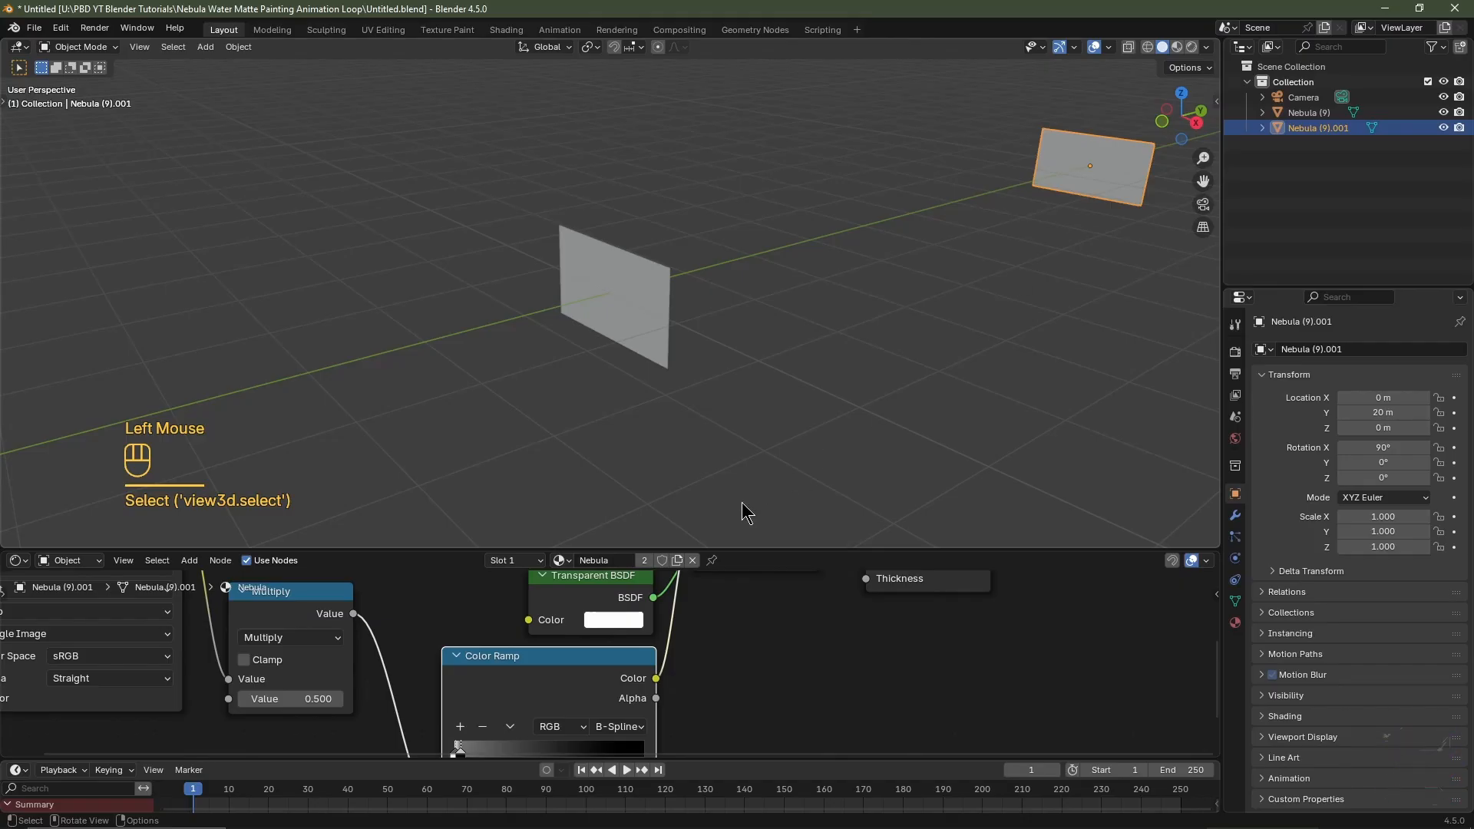
Make the duplicated plane's material a single-user copy and rename it Nebula 2
click(642, 562)
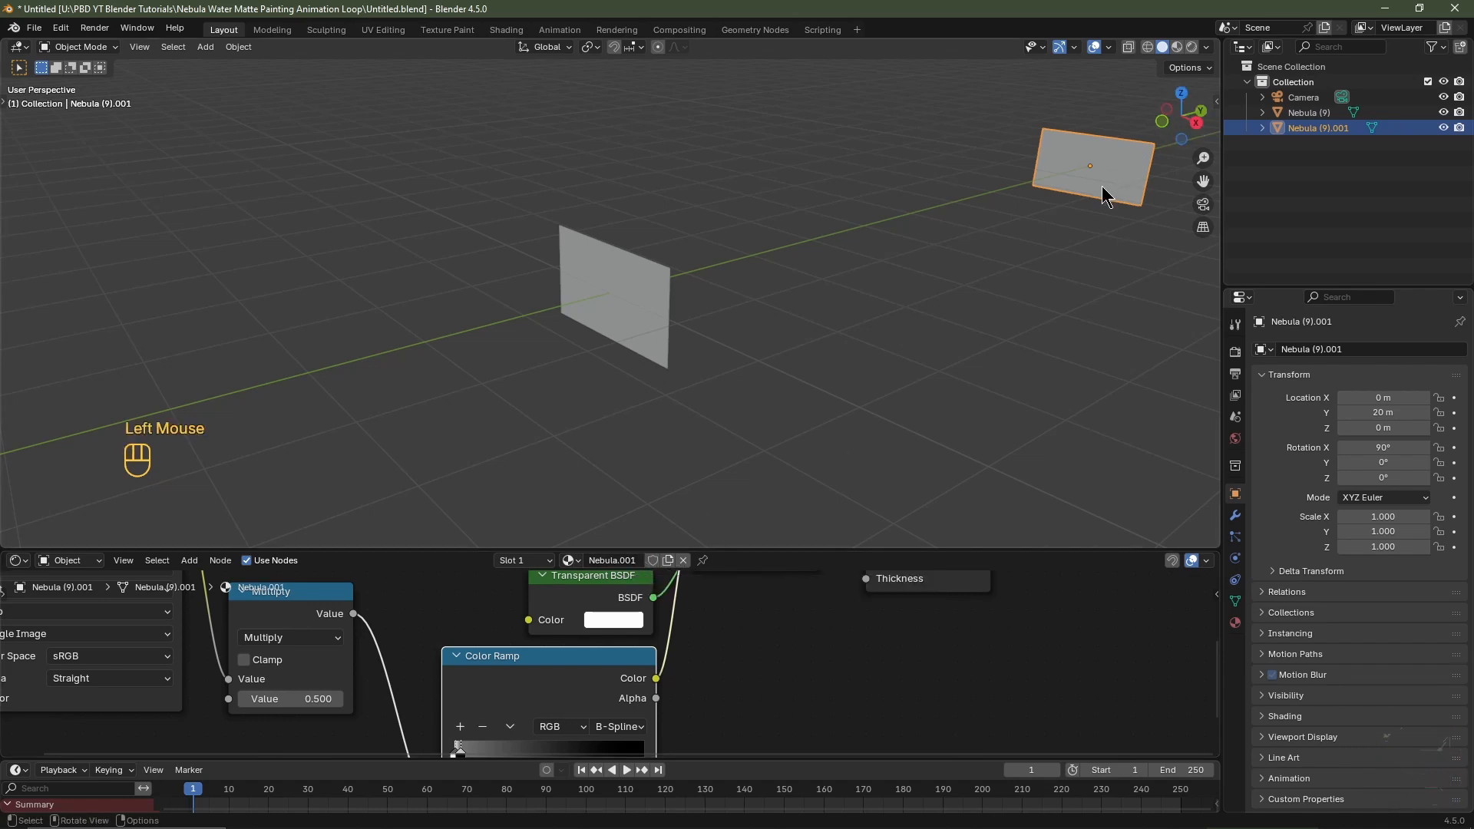
double_click(631, 560)
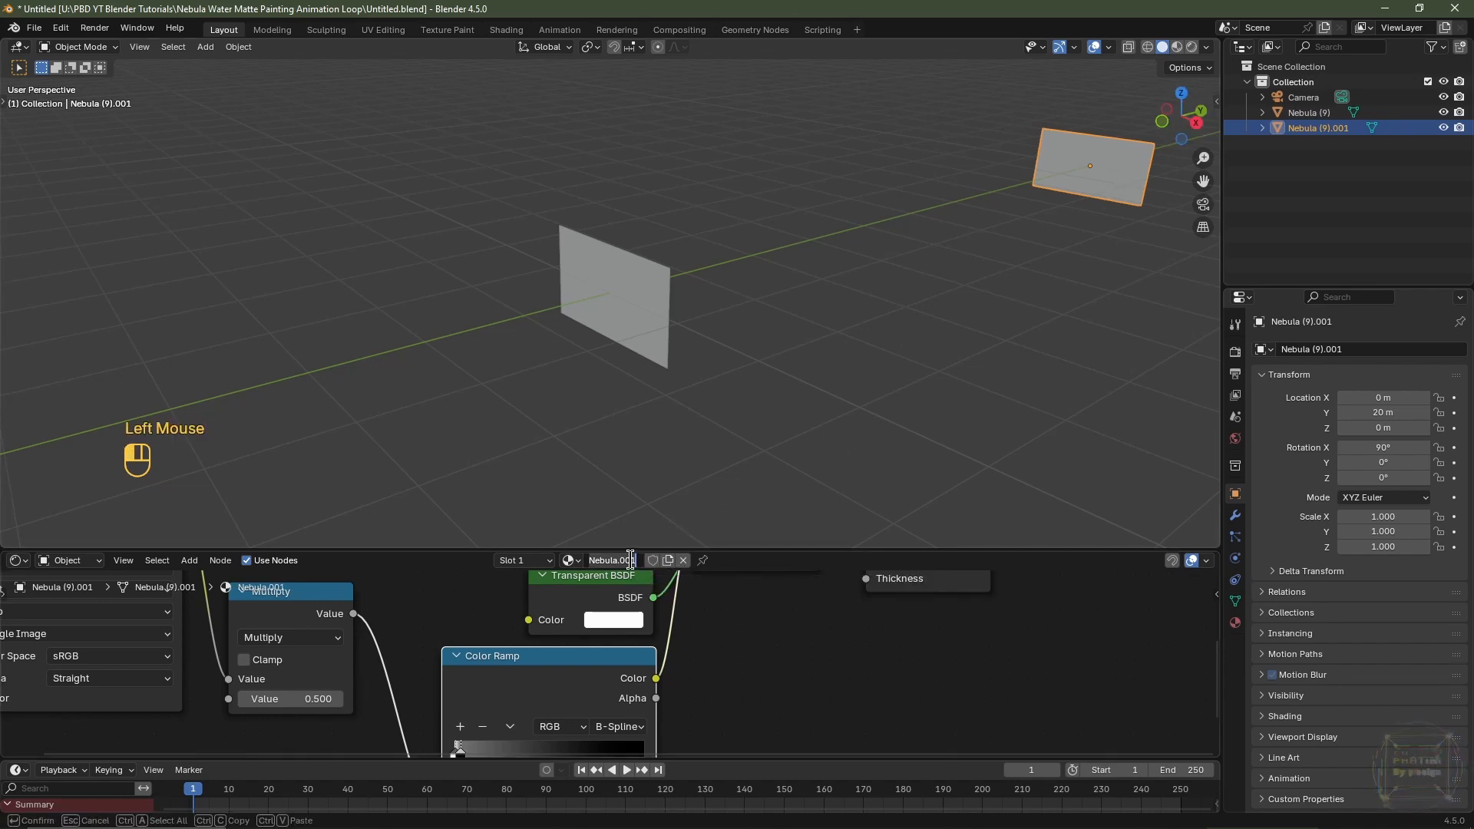
click(631, 560)
key(BackSpace)
key(BackSpace)
key(BackSpace)
key(BackSpace)
text(2)
key(Return)
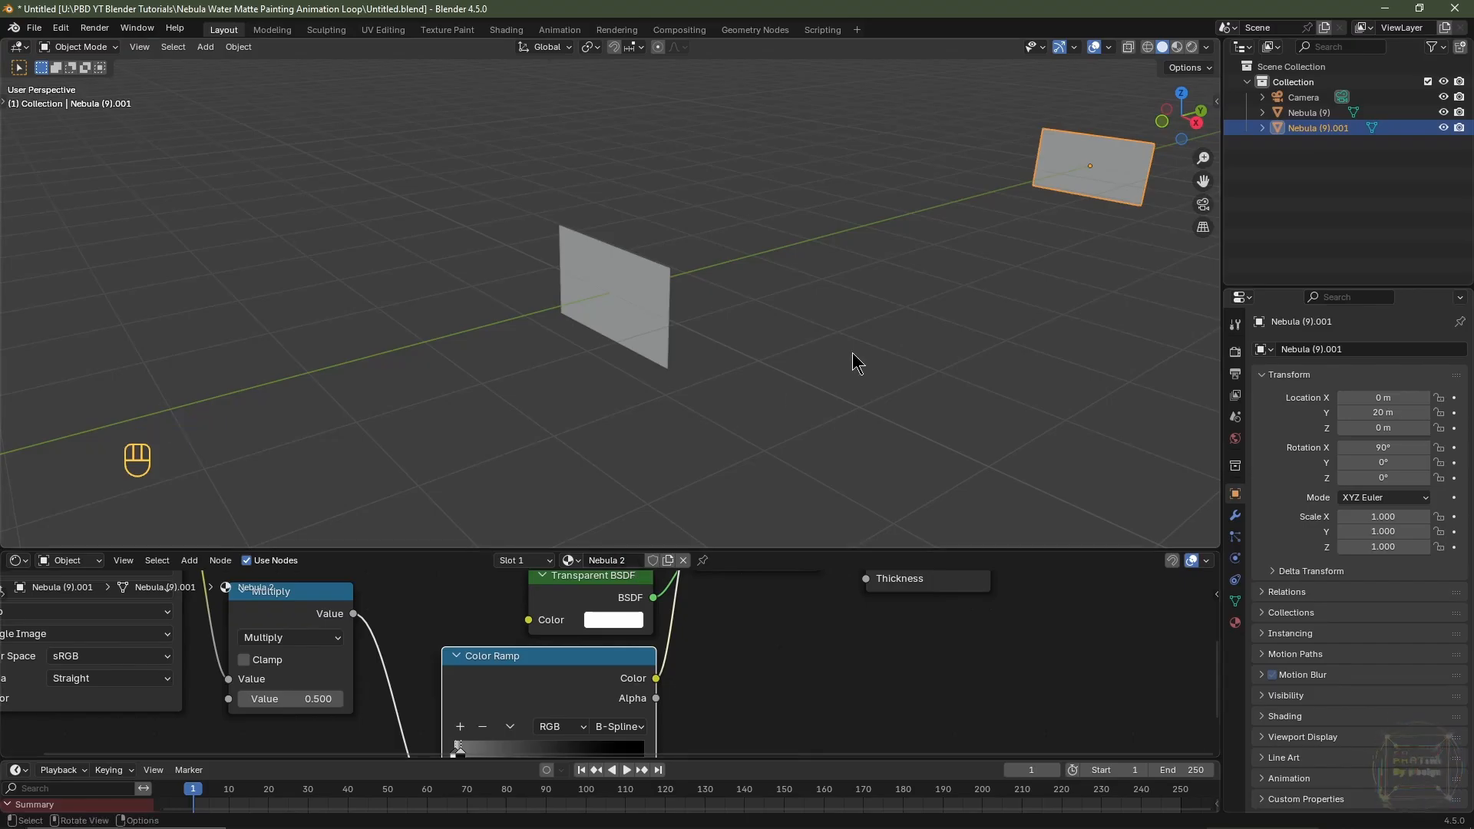
Replace the image in the Nebula 2 material's image texture node with Nebula (7).png from the assets folder
key(KP_Decimal)
middle_drag(760, 381, 832, 352)
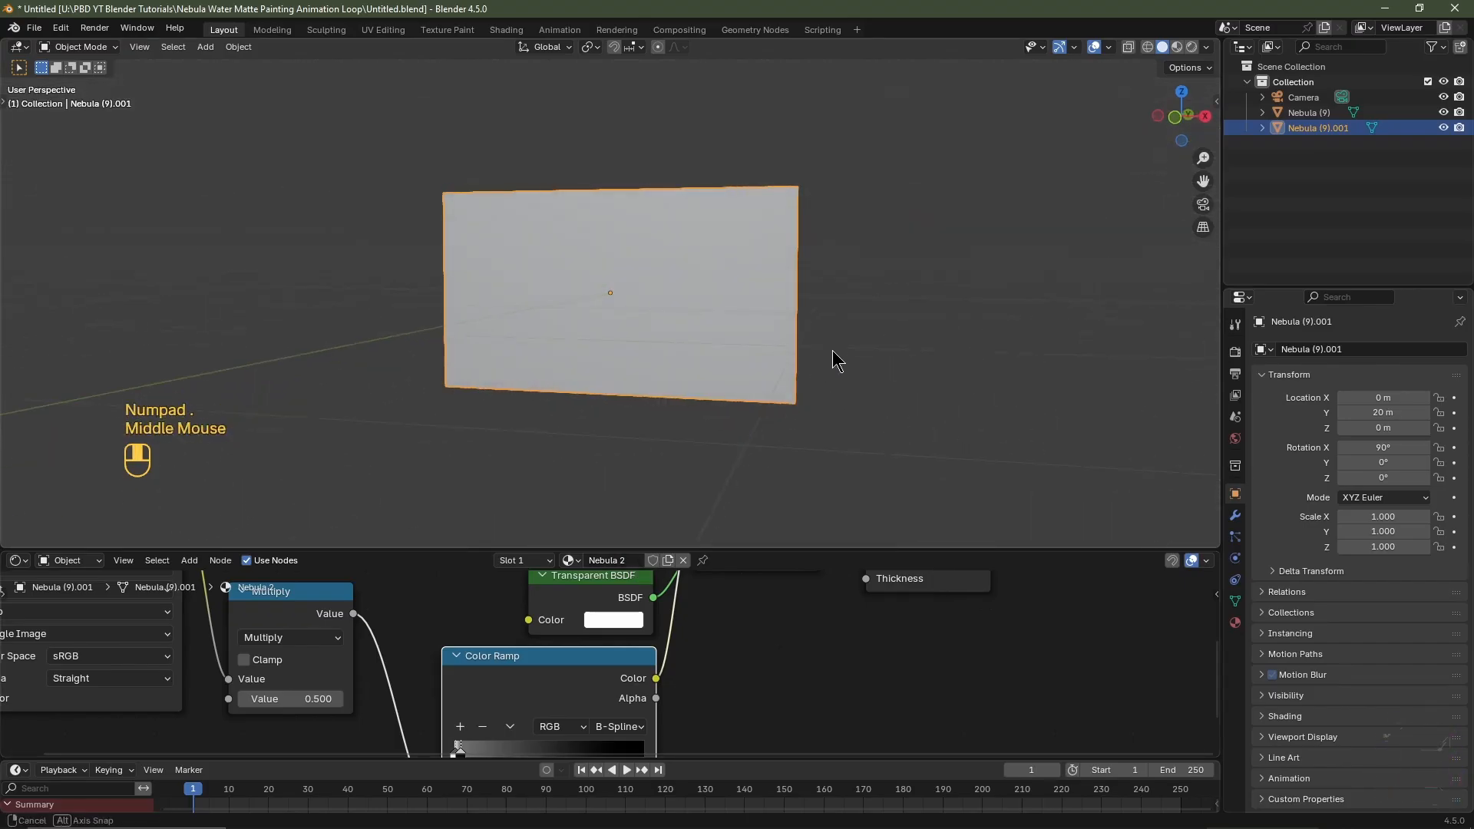
drag(804, 549, 704, 317)
middle_drag(252, 405, 691, 490)
scroll(655, 464, up, 2)
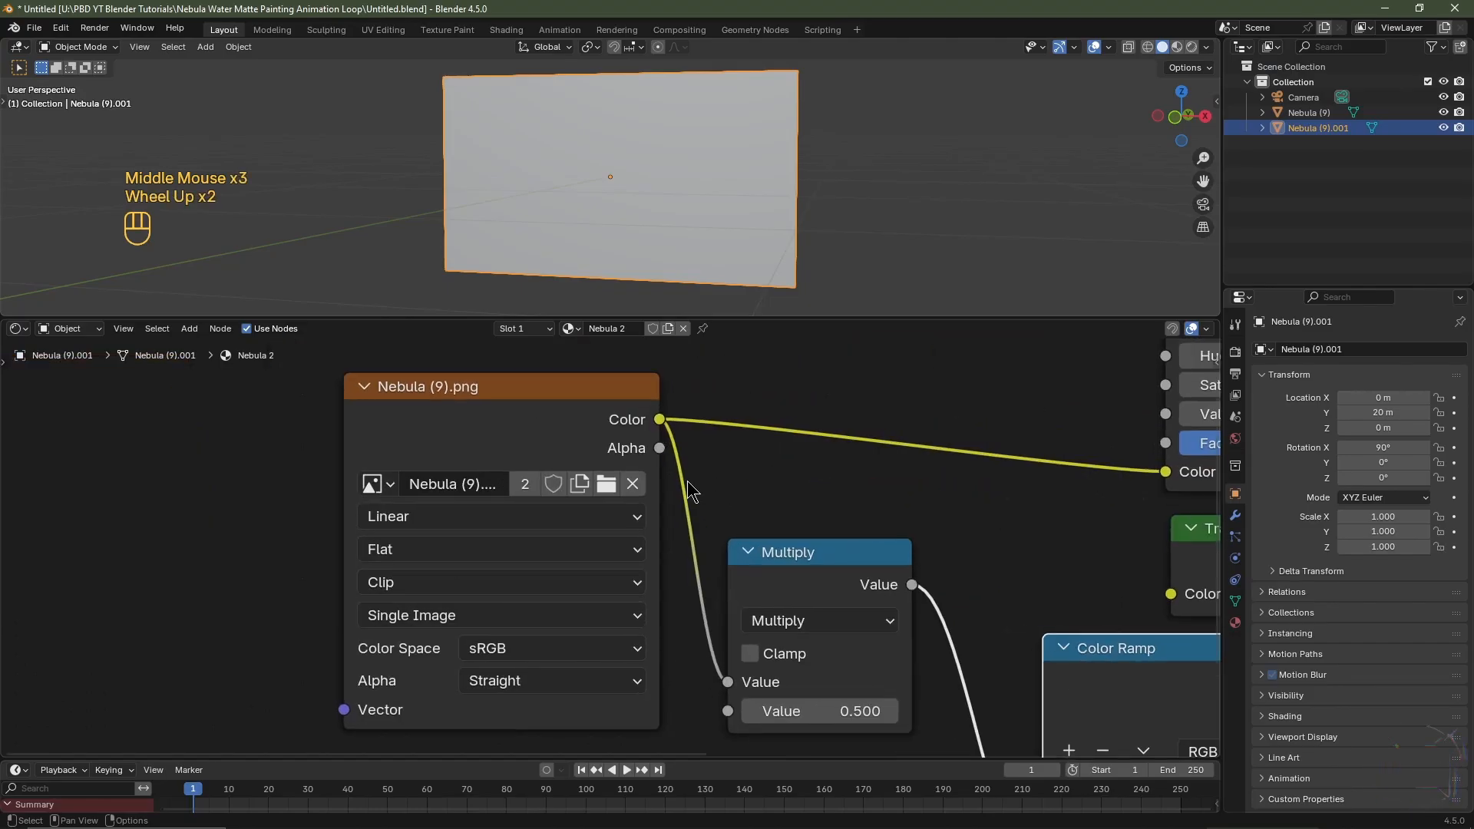
click(633, 484)
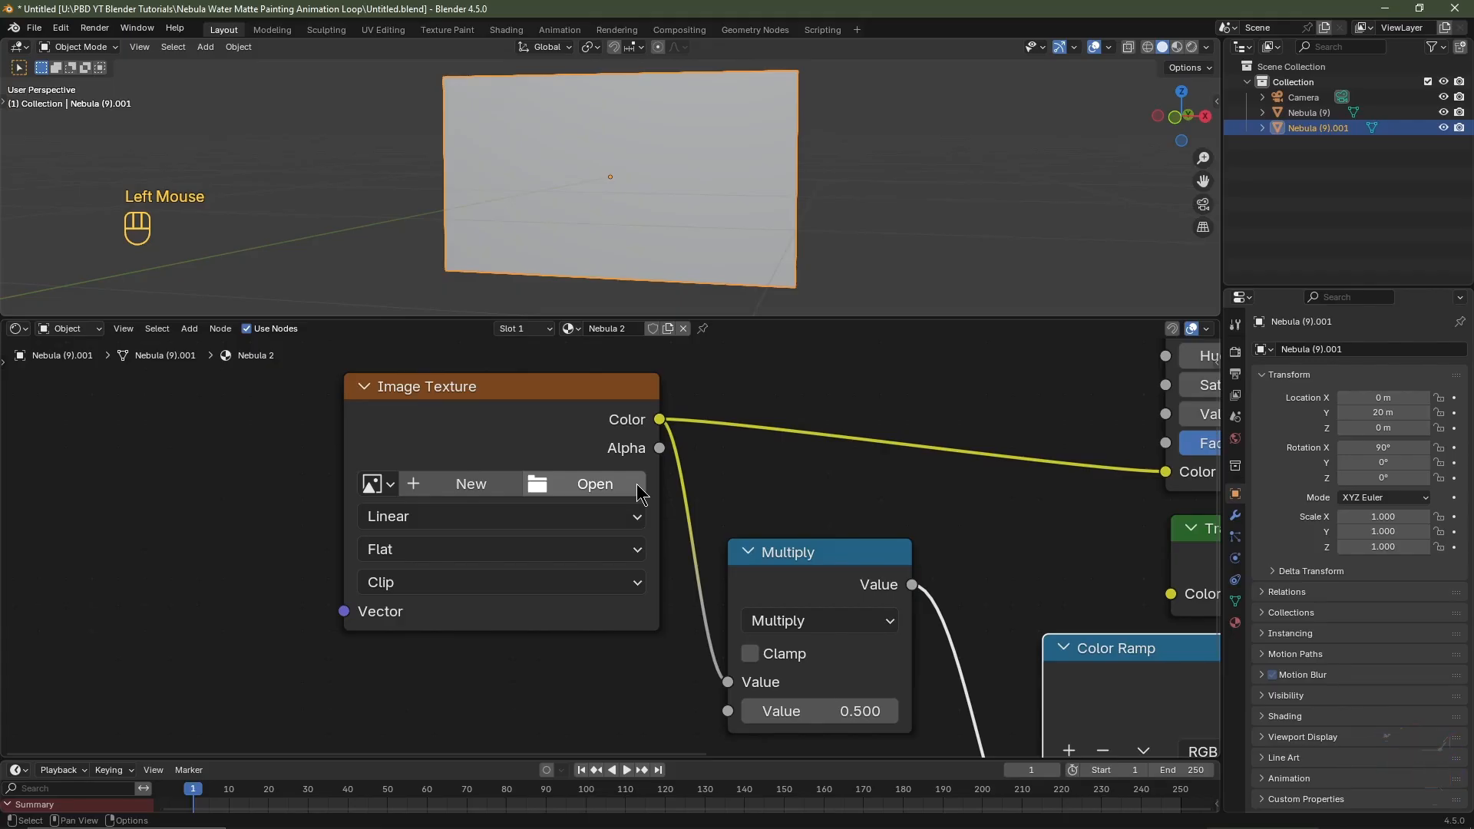
click(637, 485)
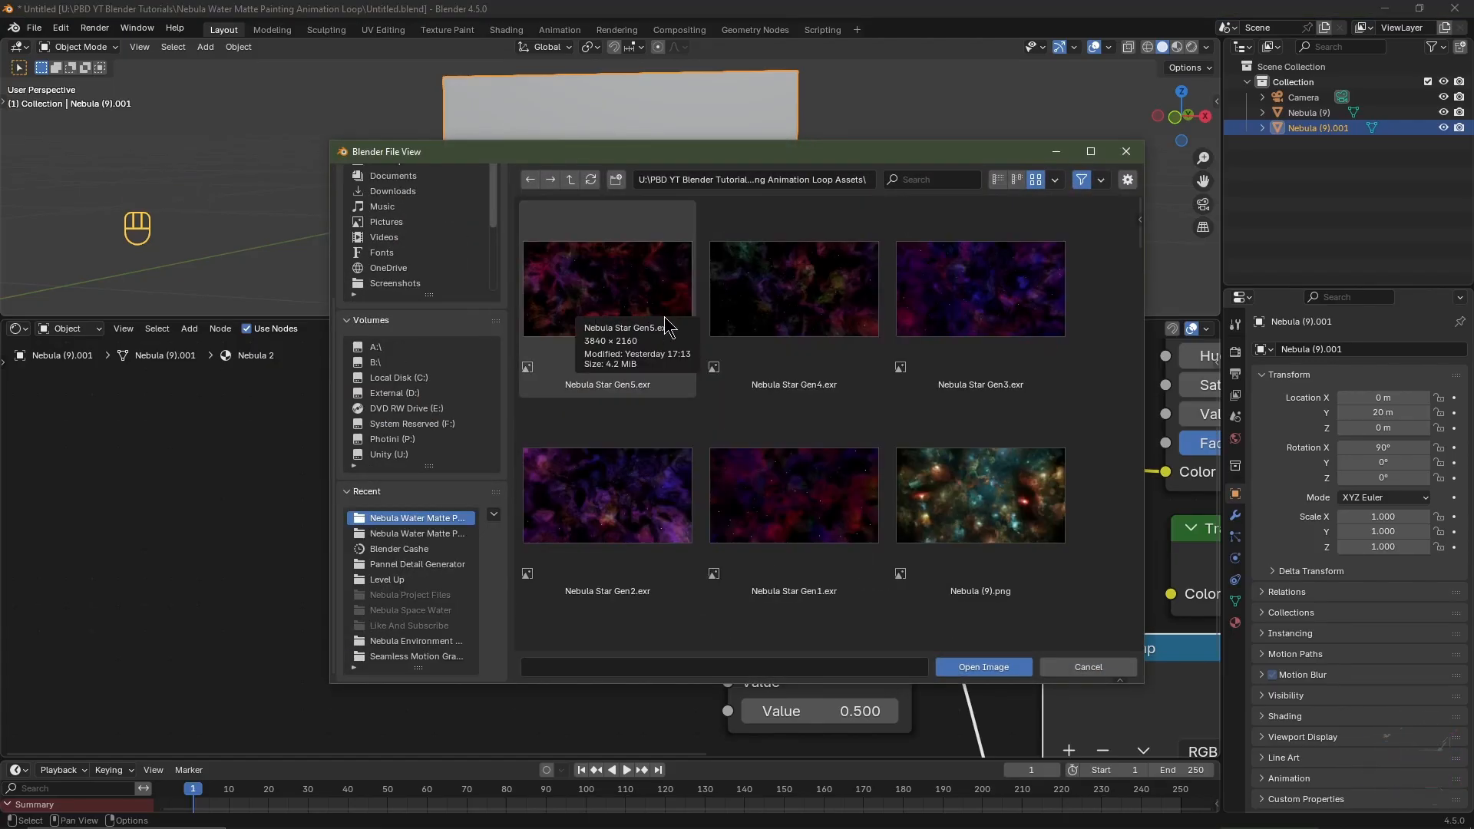
scroll(808, 353, down, 5)
click(807, 354)
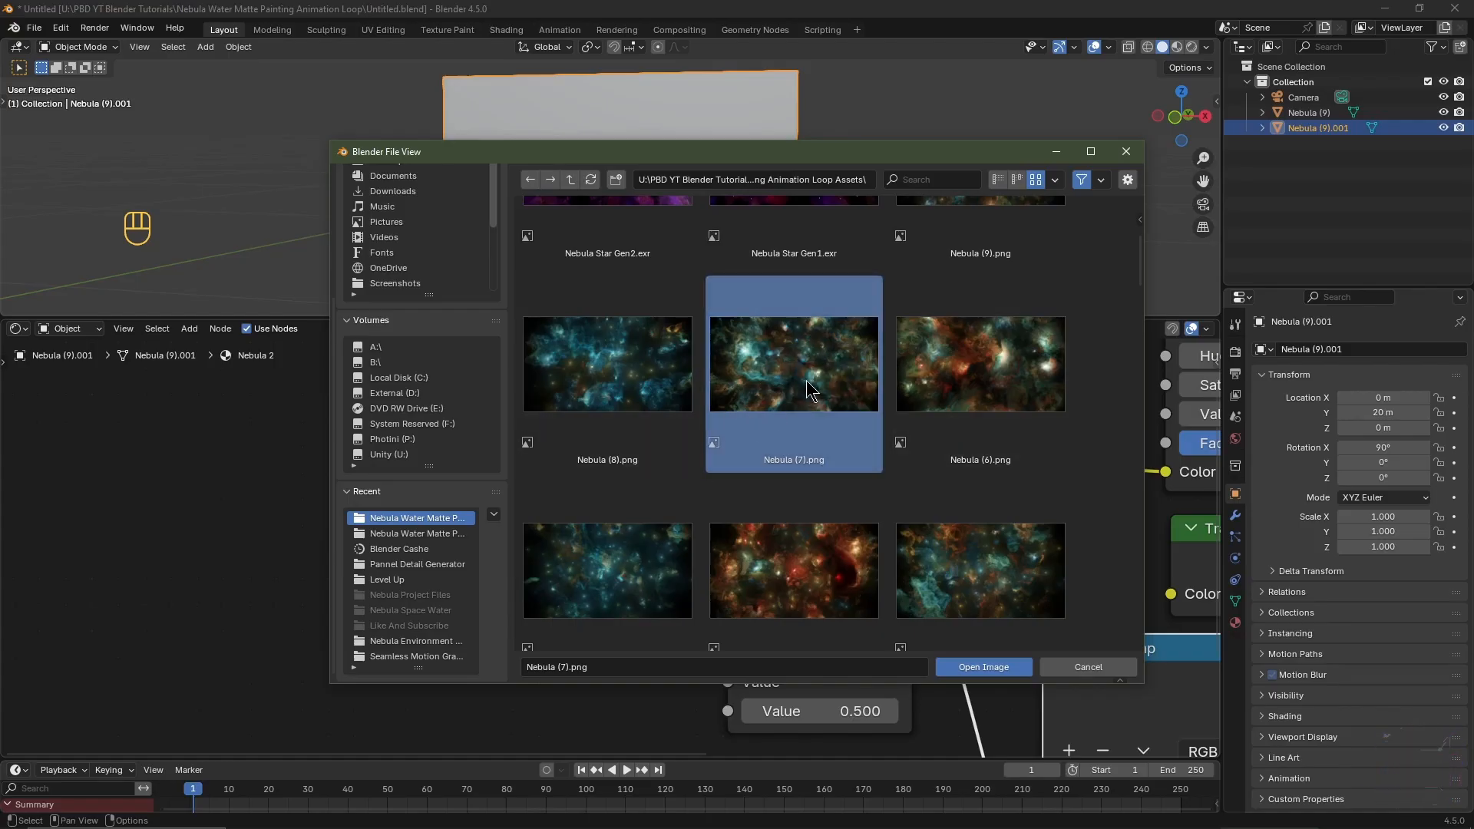
click(966, 665)
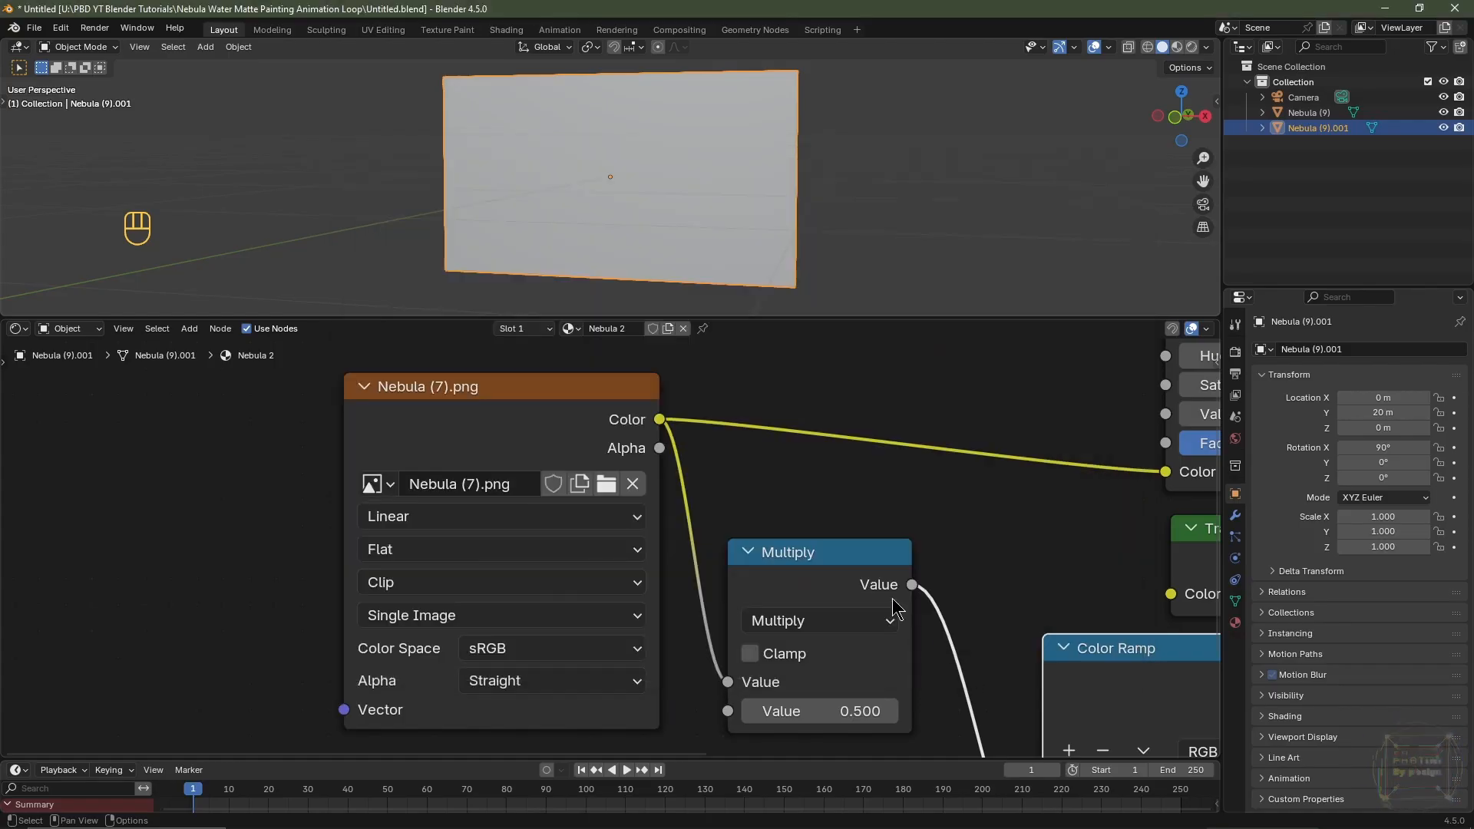
scroll(968, 135, down, 3)
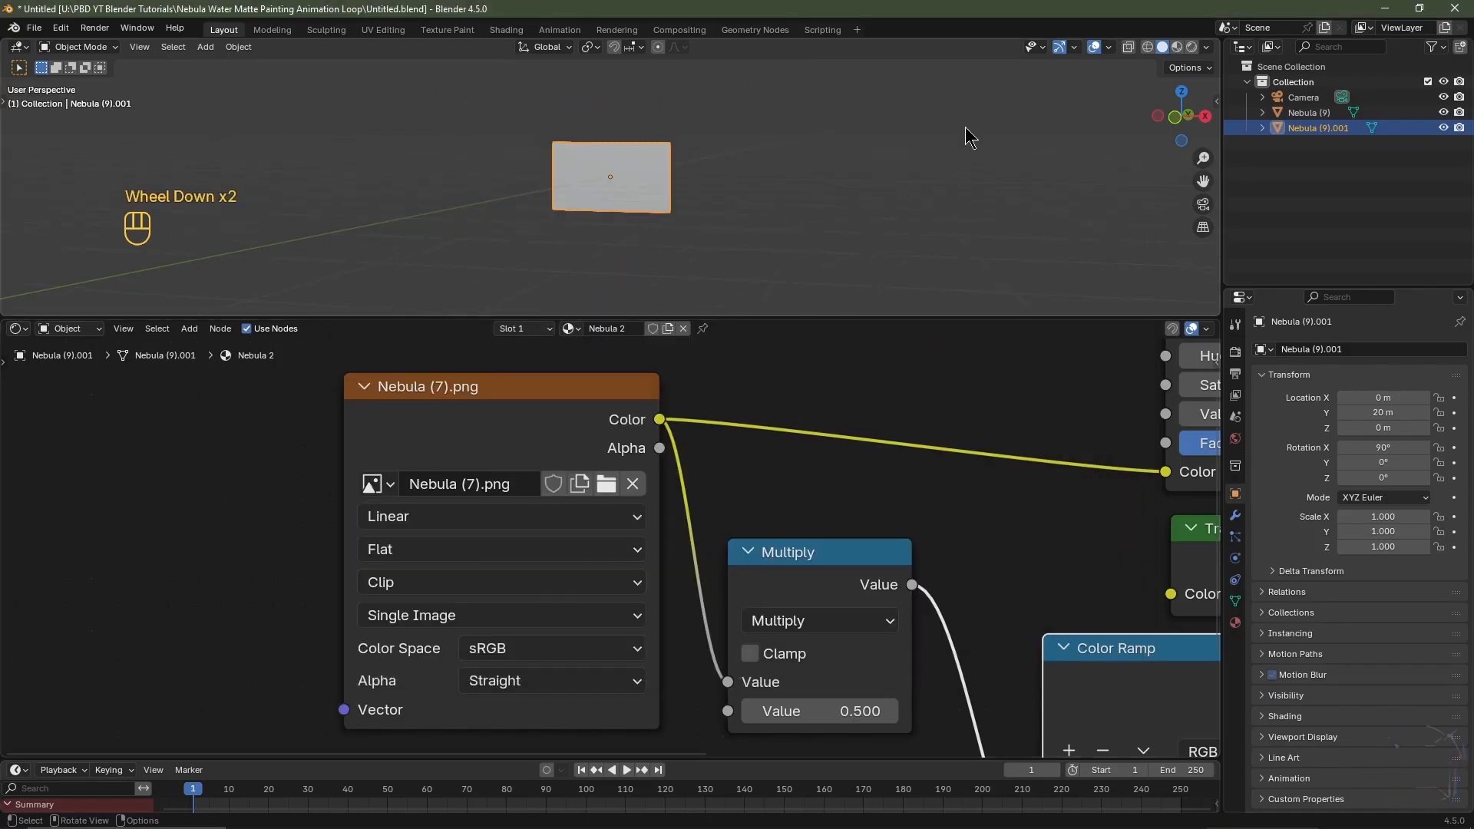
Duplicate the nebula plane at 20 m in place and set the copy's Y location to 30 m
click(1177, 48)
scroll(610, 214, up, 1)
middle_drag(610, 215, 634, 220)
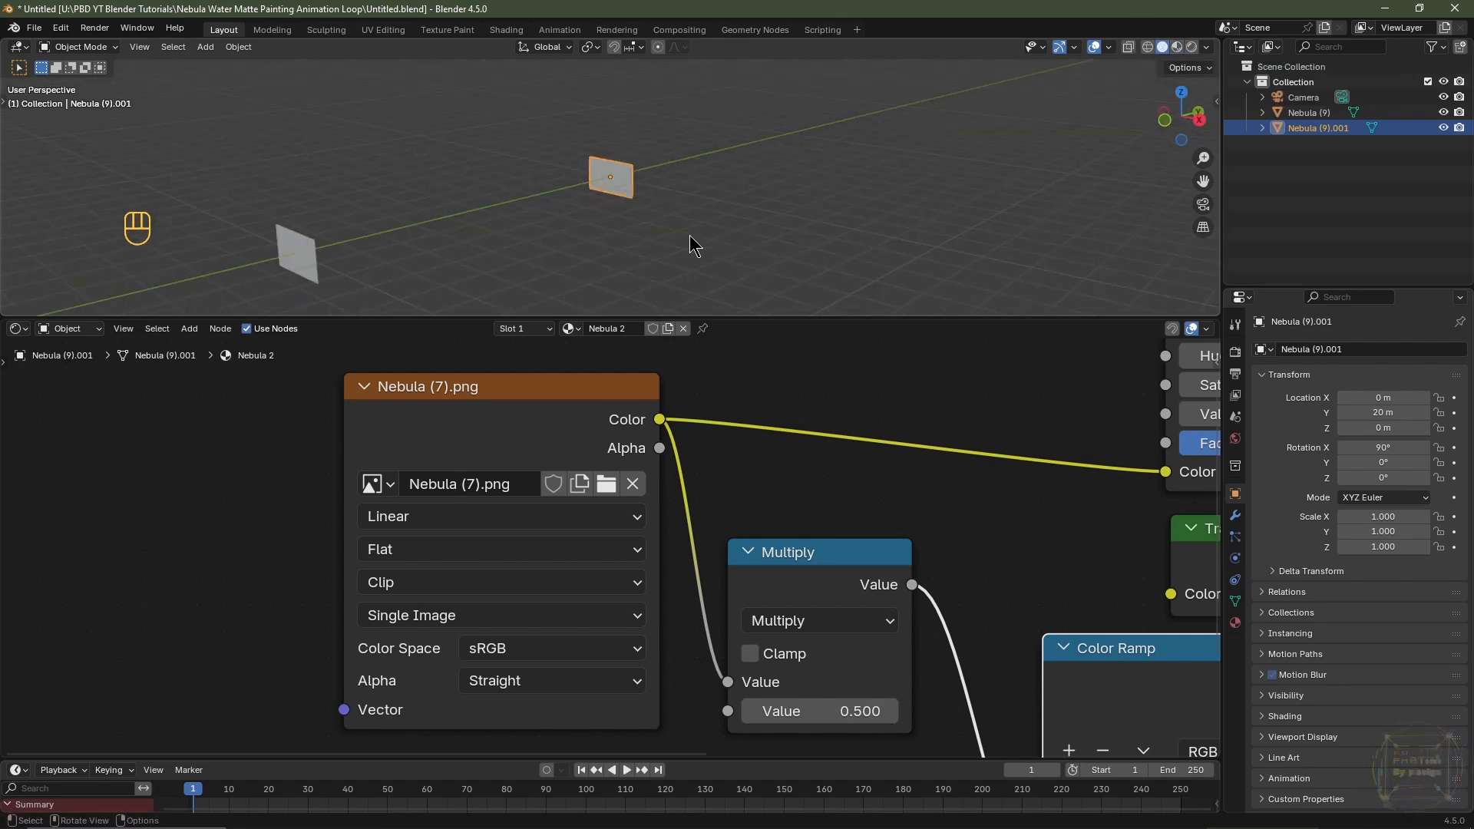
key(shift+d)
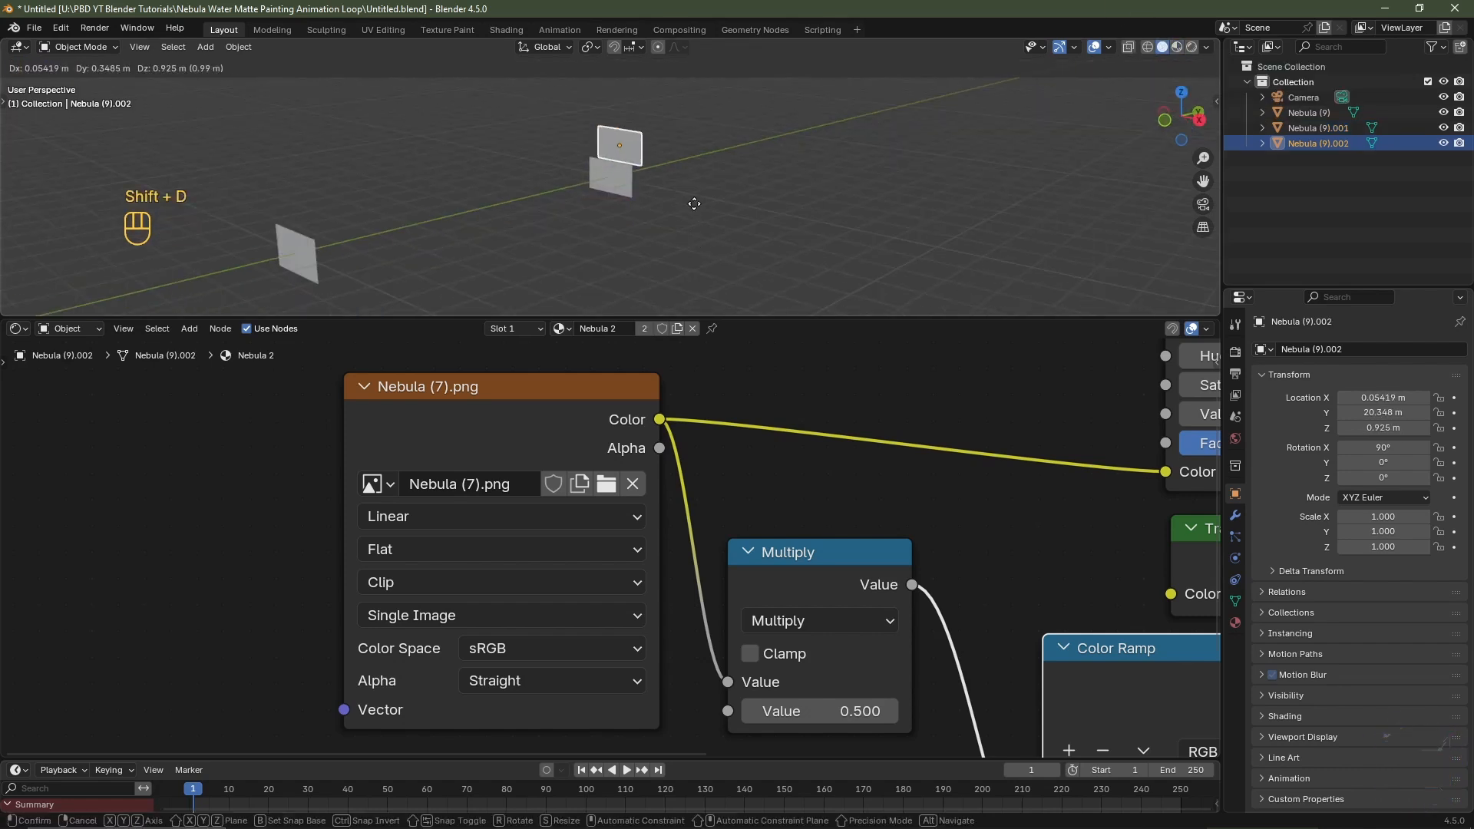
right_click(694, 205)
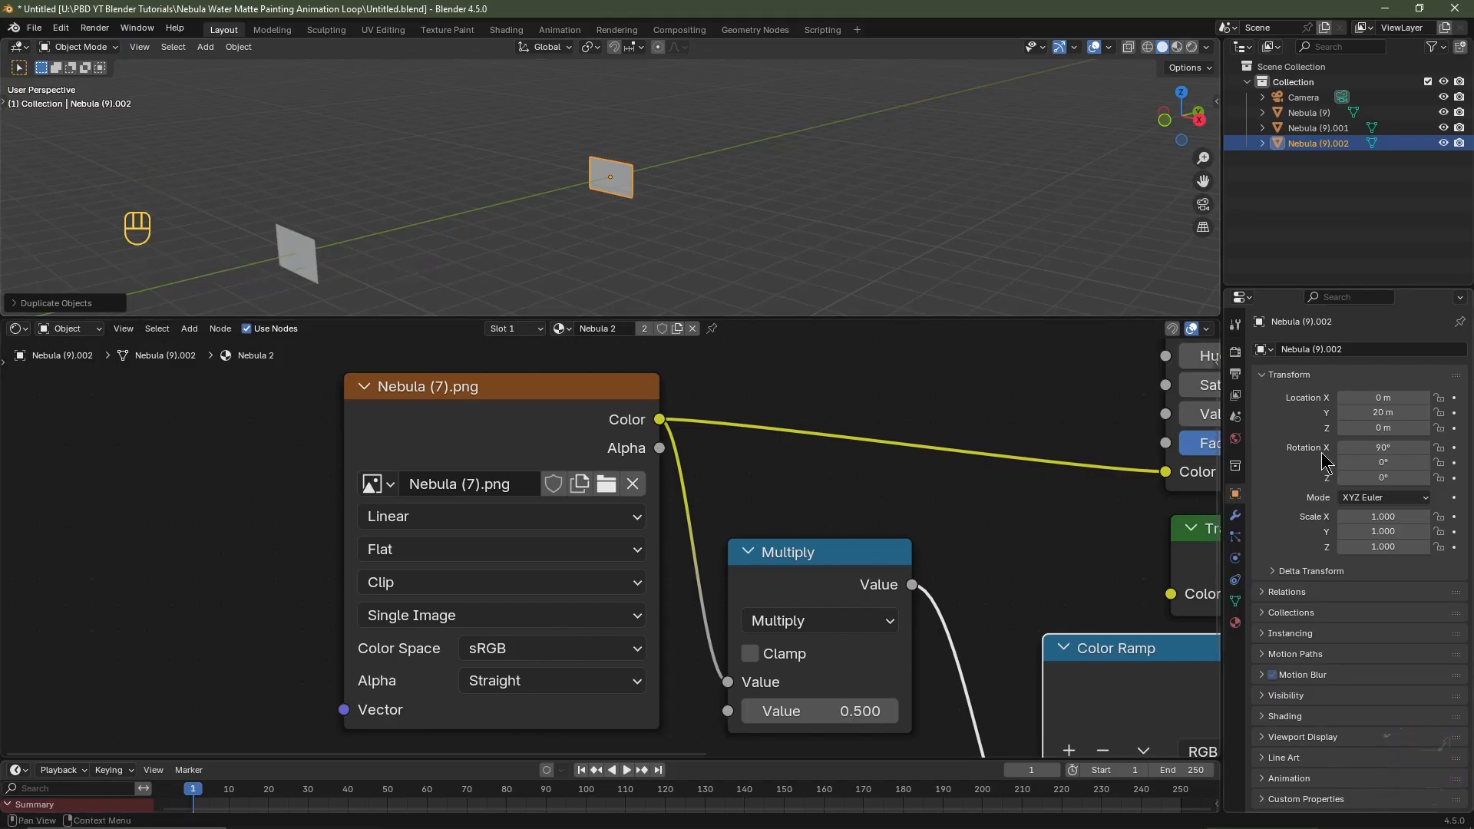
click(1361, 412)
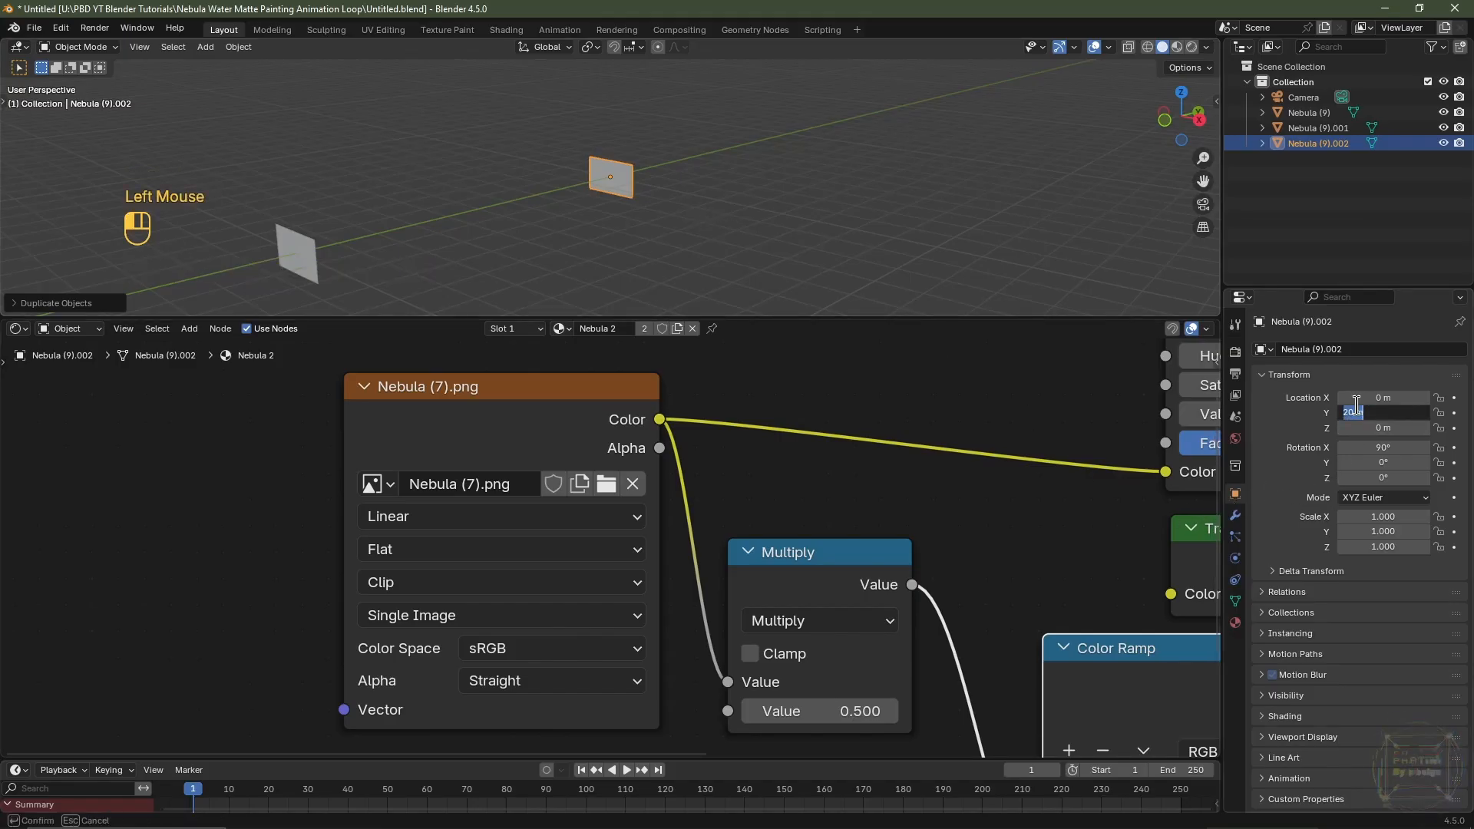
key(Return)
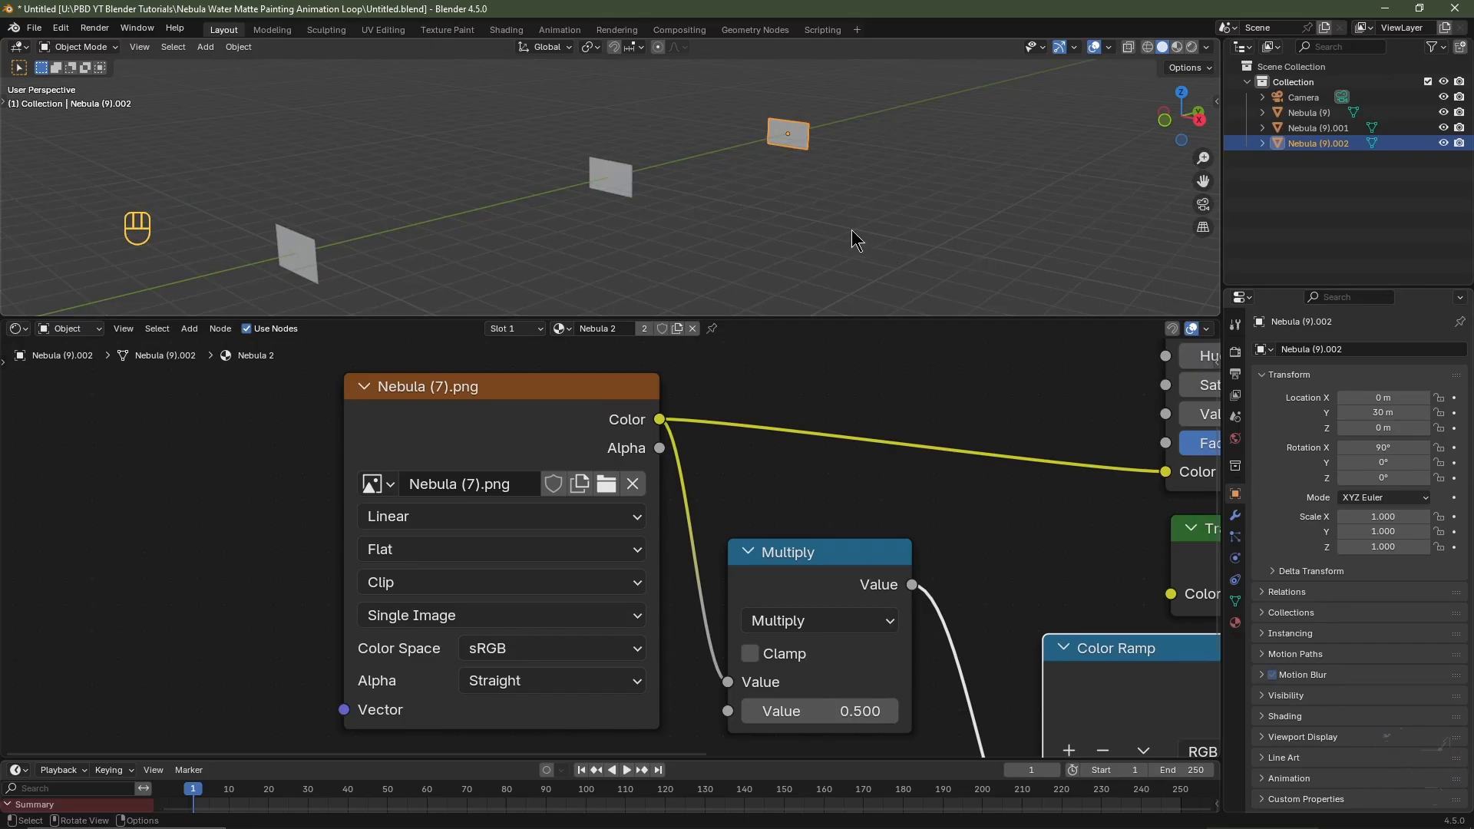
Make the farthest plane's Nebula 2 material a single-user copy and rename it Nebula 3
key(KP_Decimal)
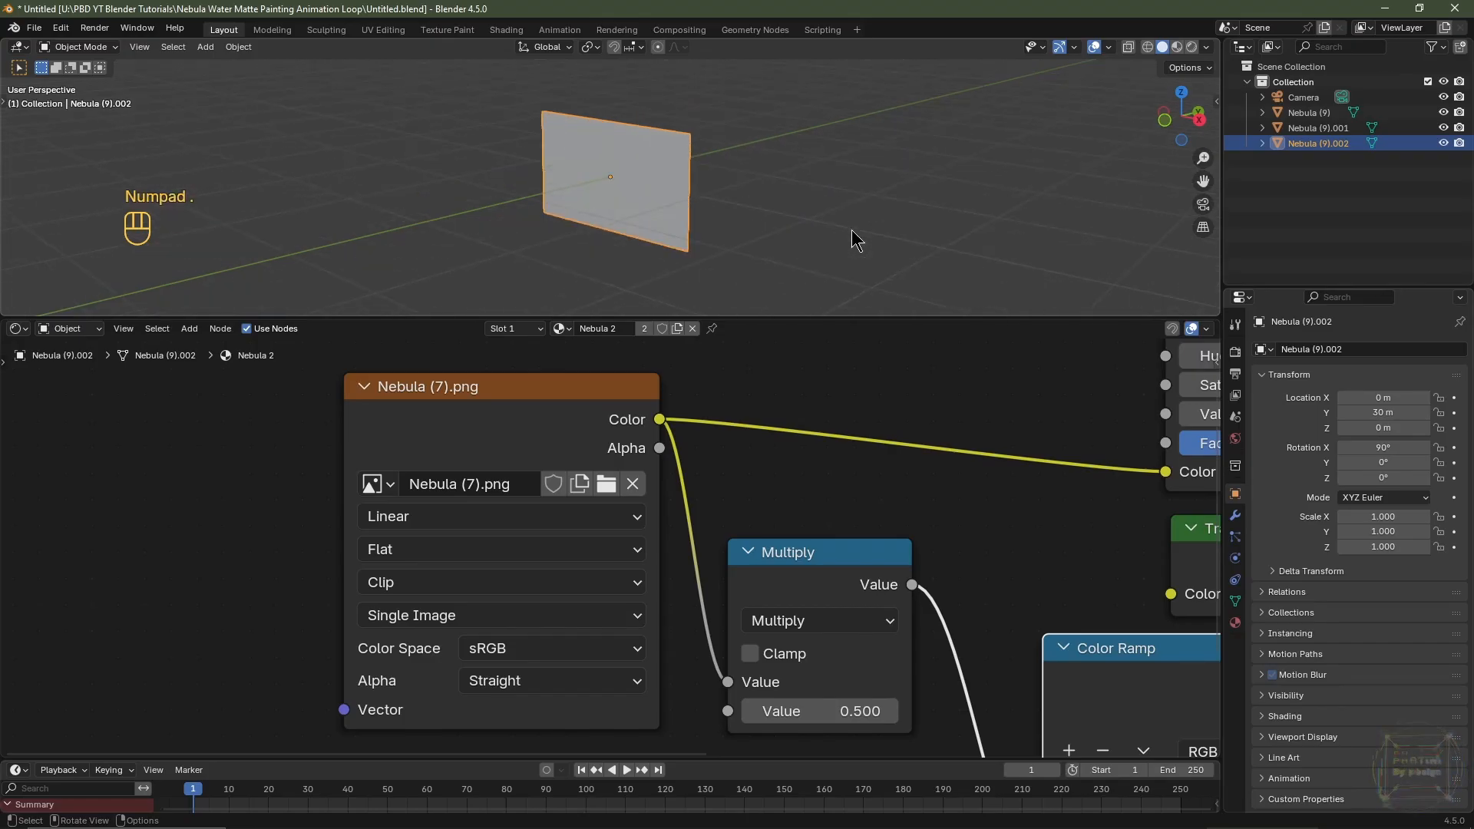
middle_drag(715, 236, 732, 229)
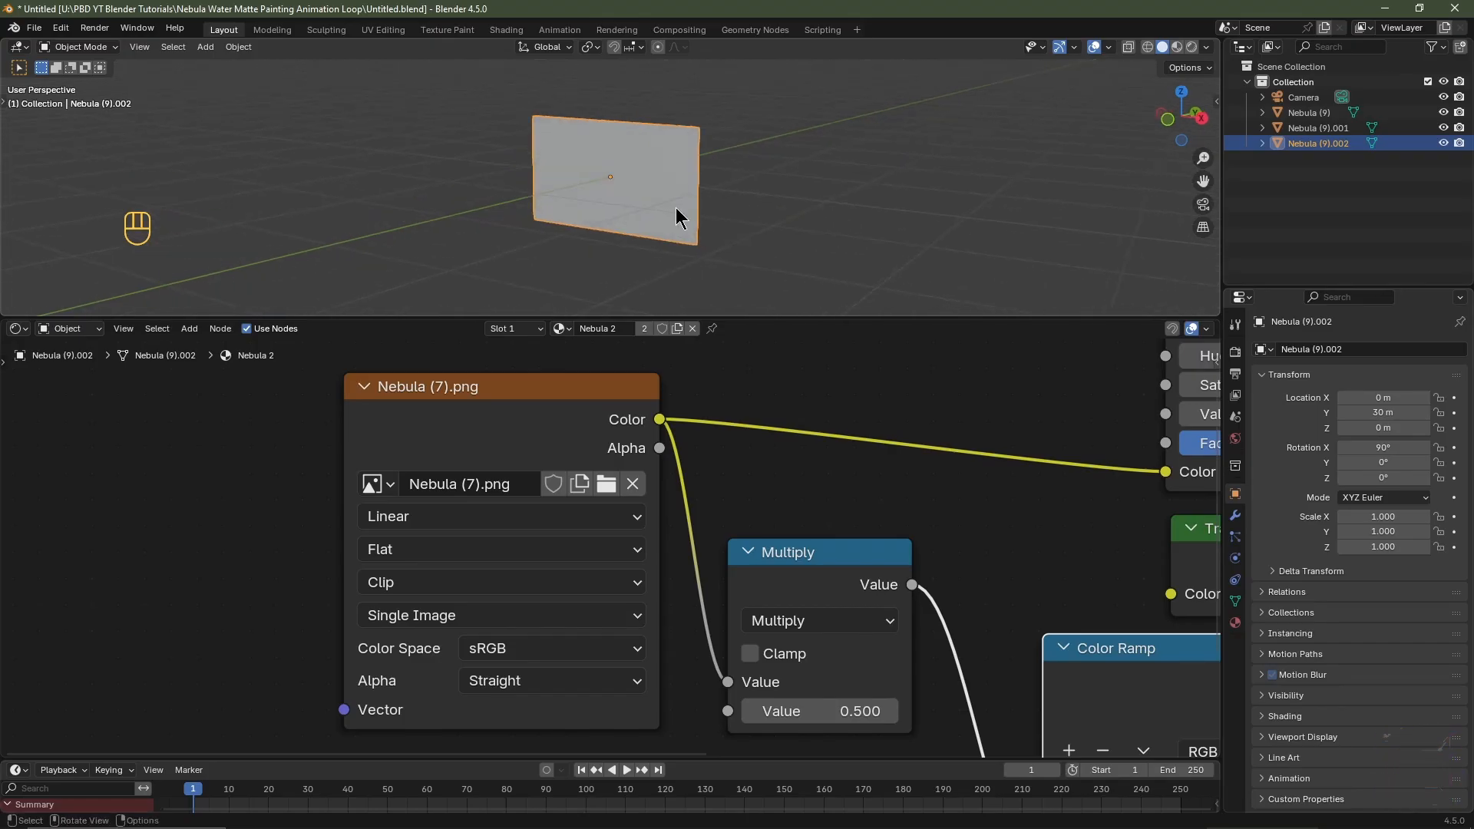
click(645, 330)
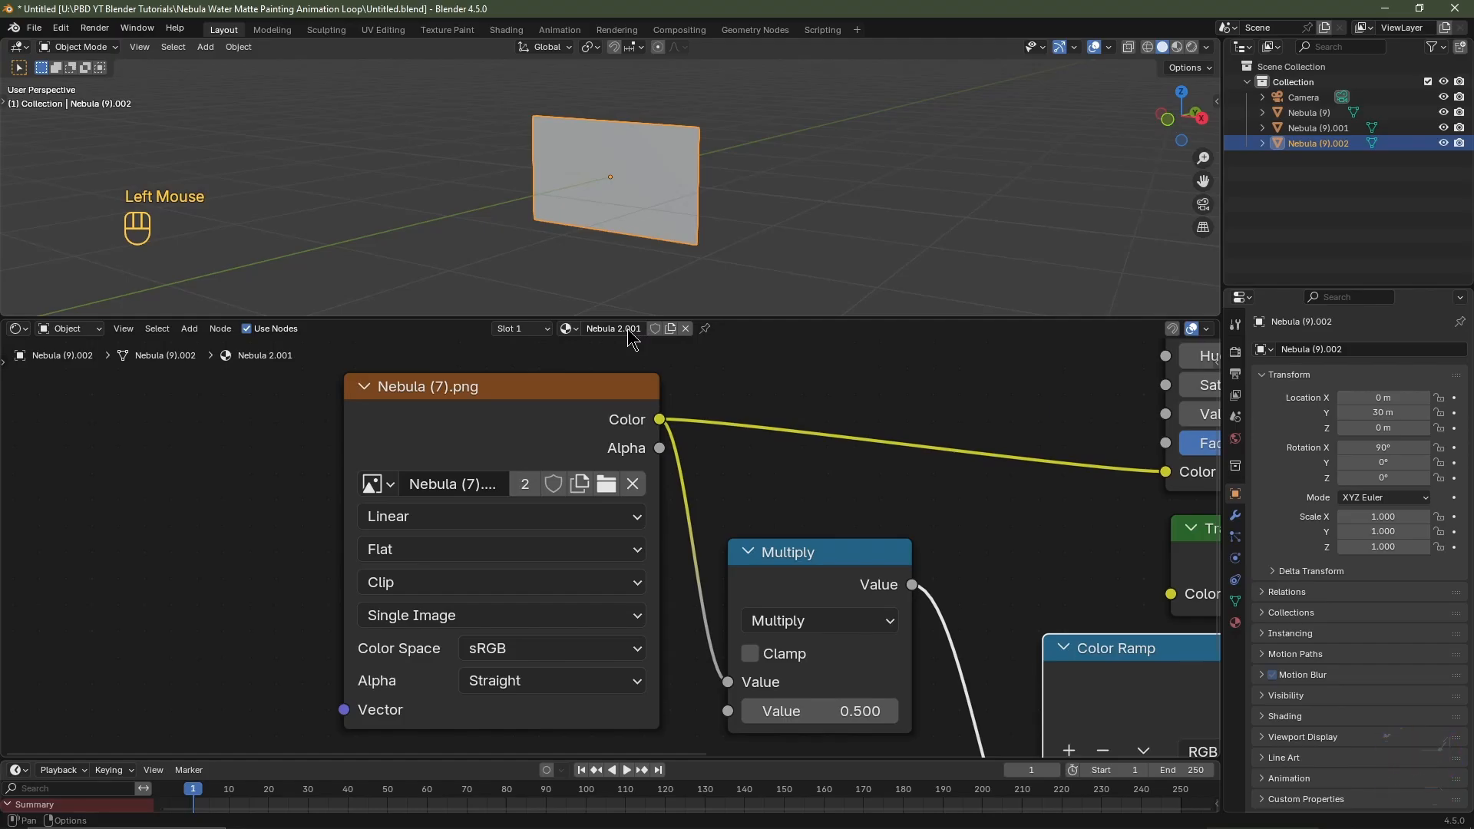
double_click(626, 328)
key(Delete)
key(Delete)
key(Delete)
key(BackSpace)
key(BackSpace)
text(3)
key(Return)
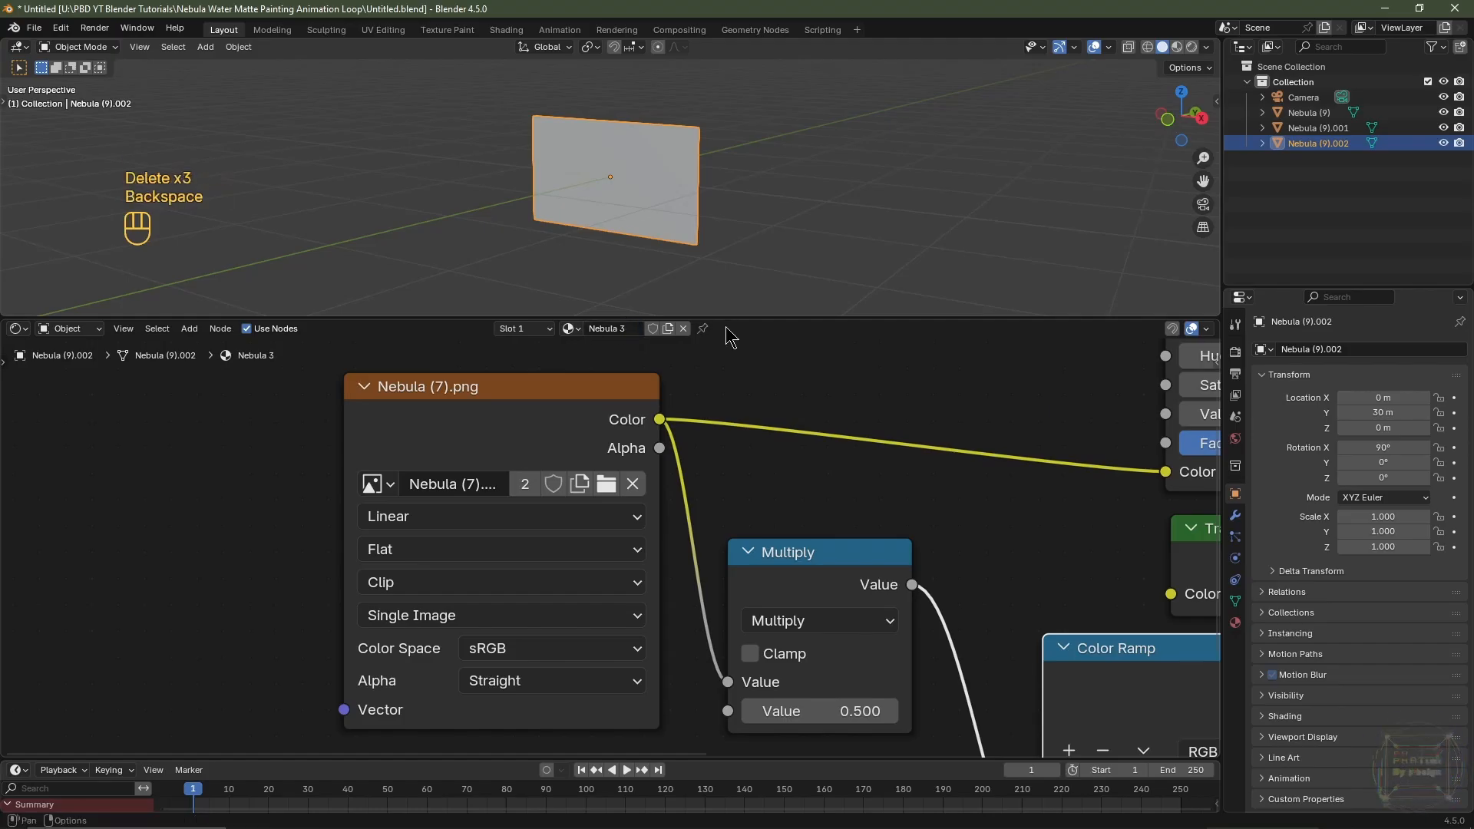
Replace the image in the Nebula 3 material's image texture node with Nebula (4).png from the assets folder
click(635, 486)
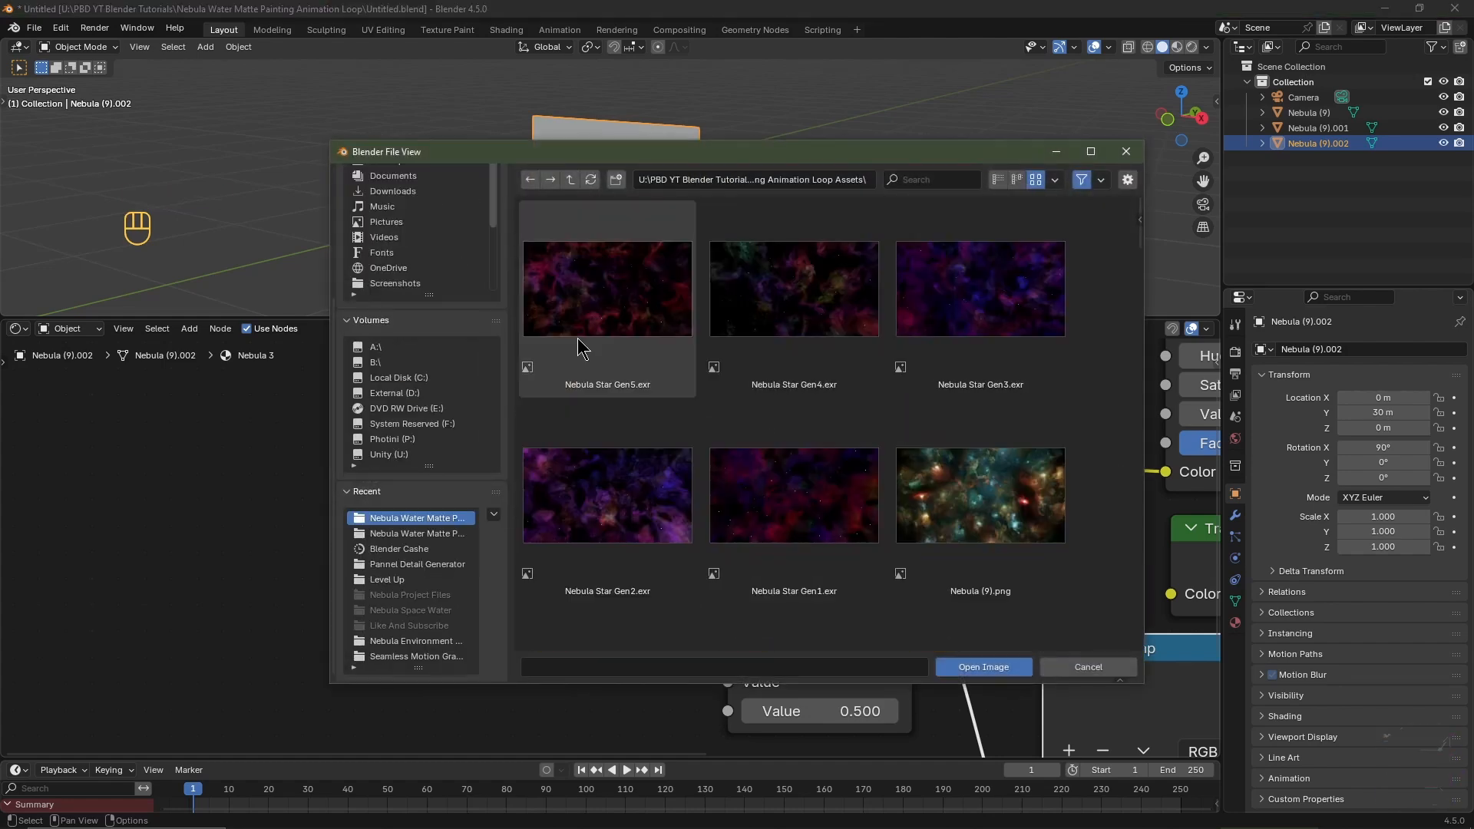
scroll(655, 385, down, 2)
click(778, 340)
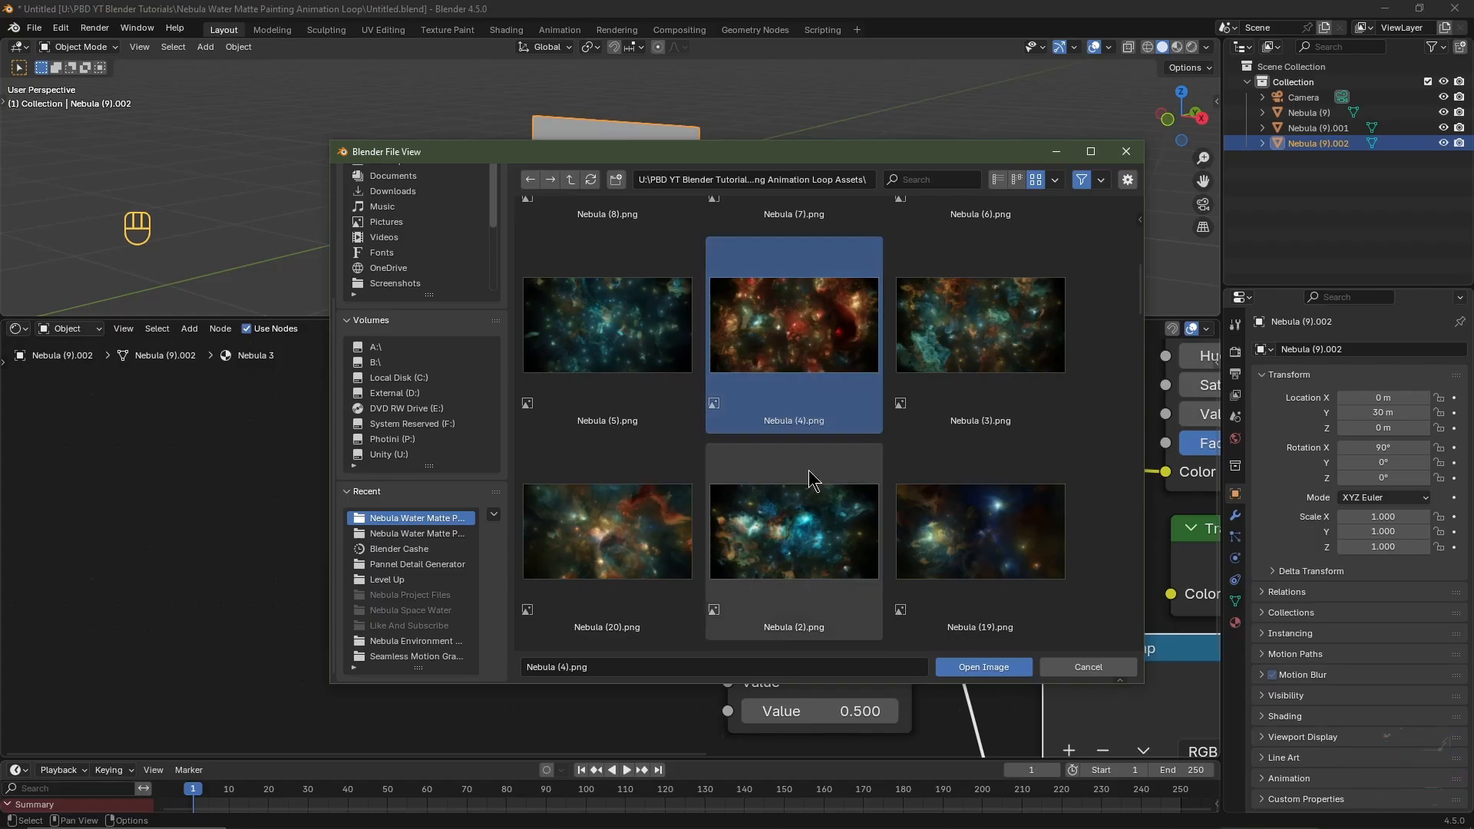
click(975, 668)
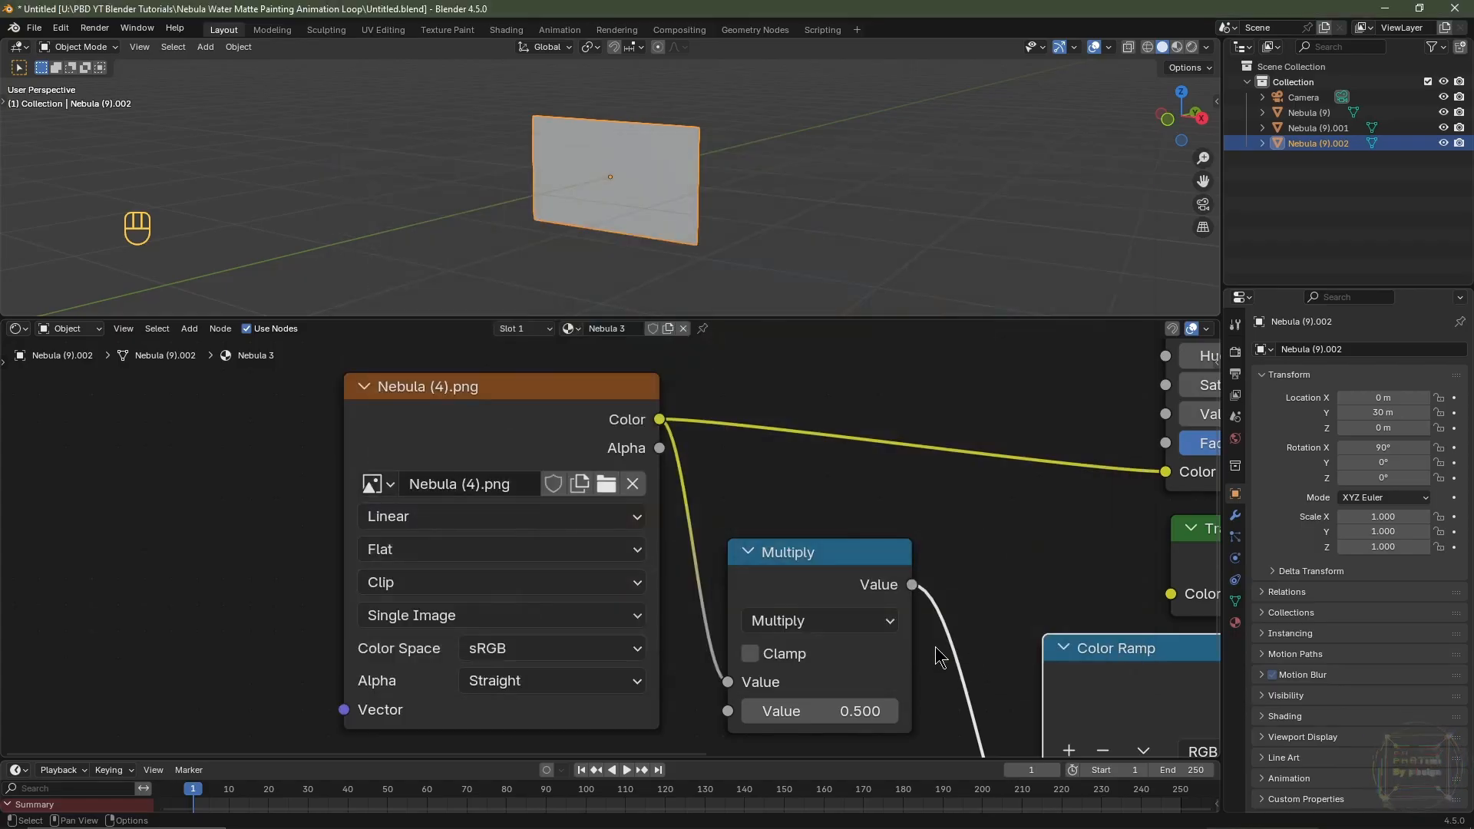
Enlarge the 3D view, look through the camera and scale the farthest nebula plane to about 30.65 so it overfills the frame
right_click(923, 206)
drag(827, 318, 827, 536)
key(KP_0)
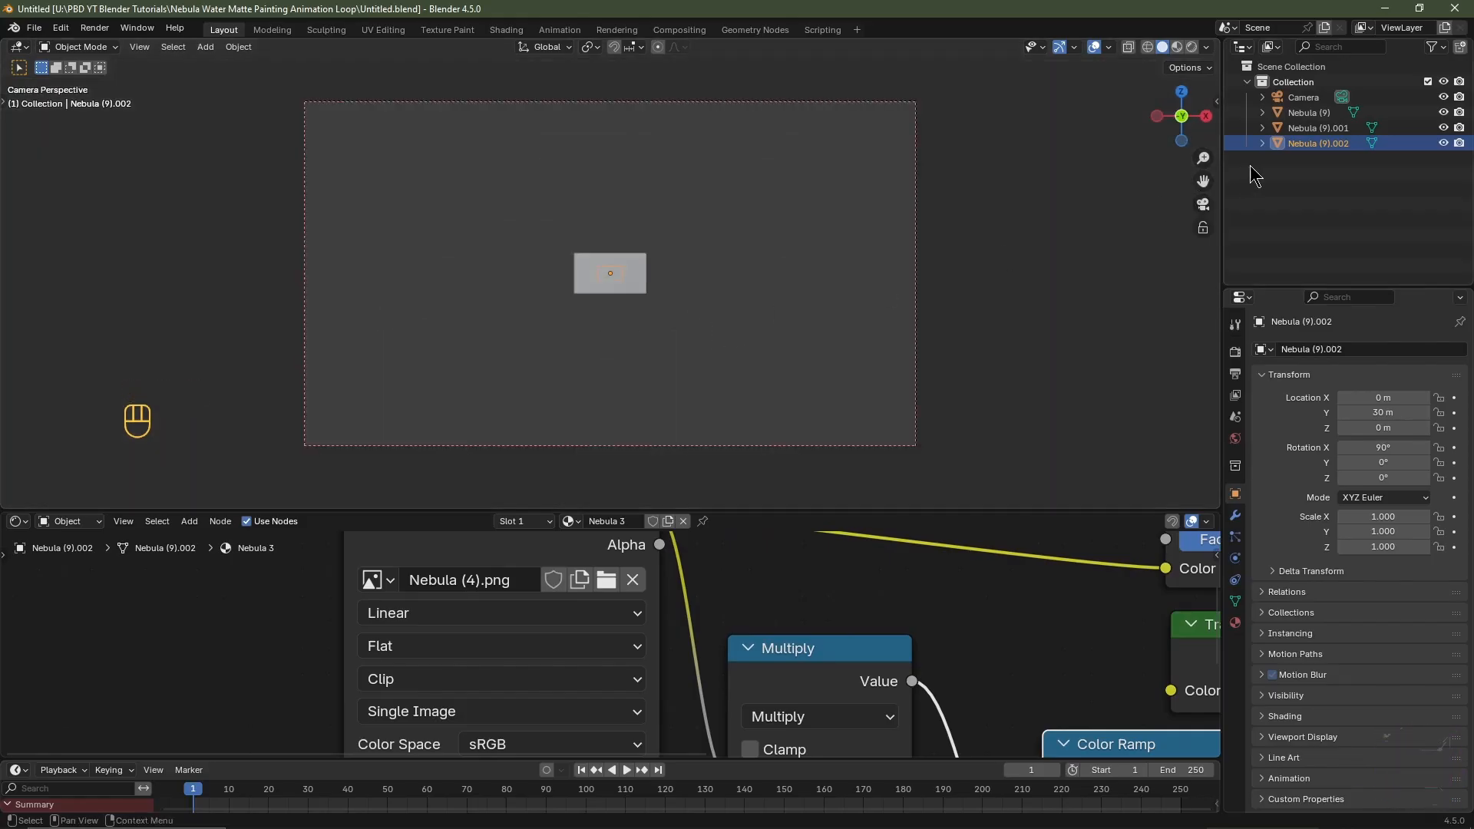
click(1297, 148)
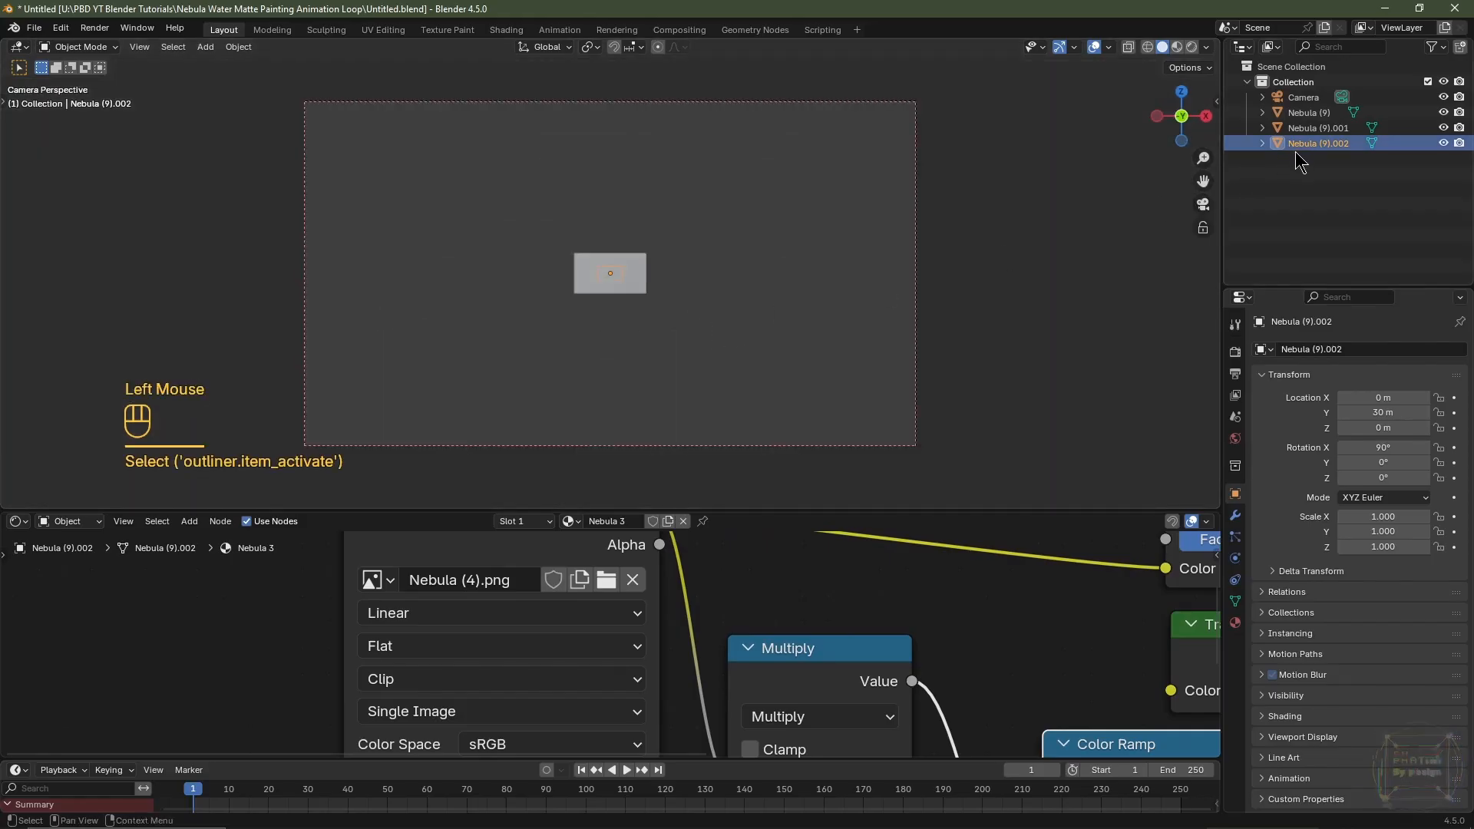
middle_drag(883, 323, 780, 331)
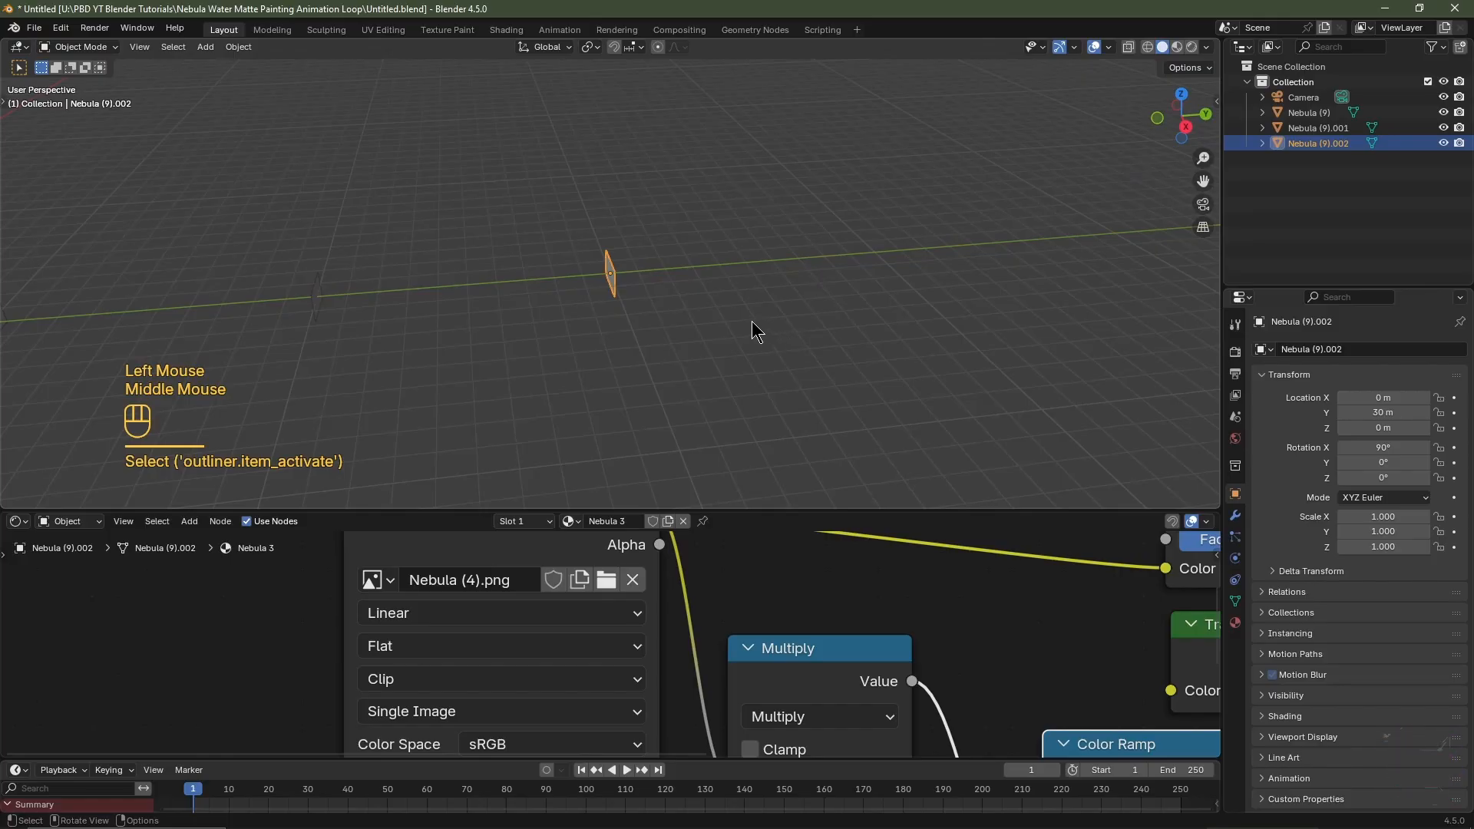
key(KP_0)
key(s)
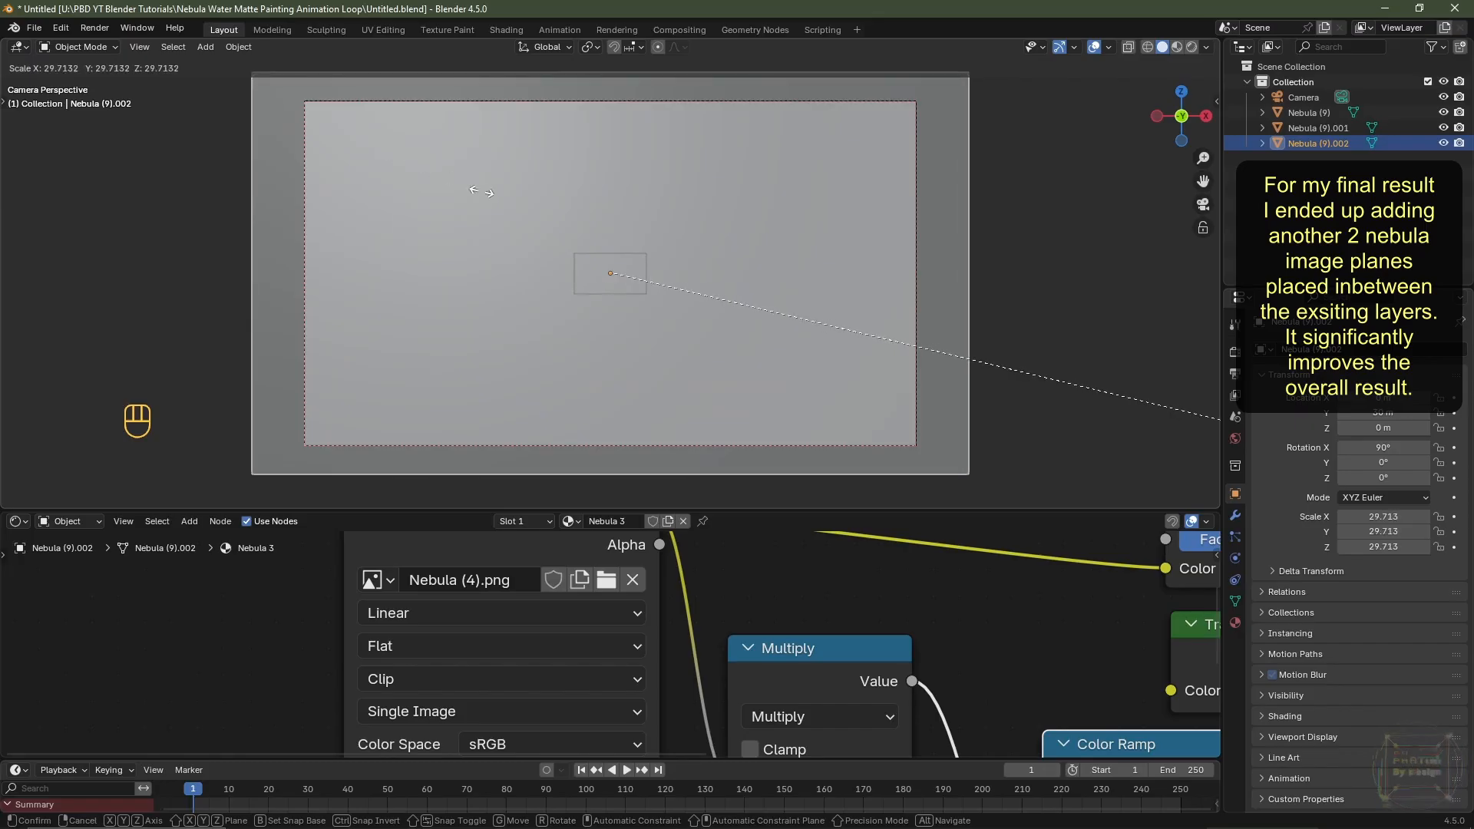
click(585, 243)
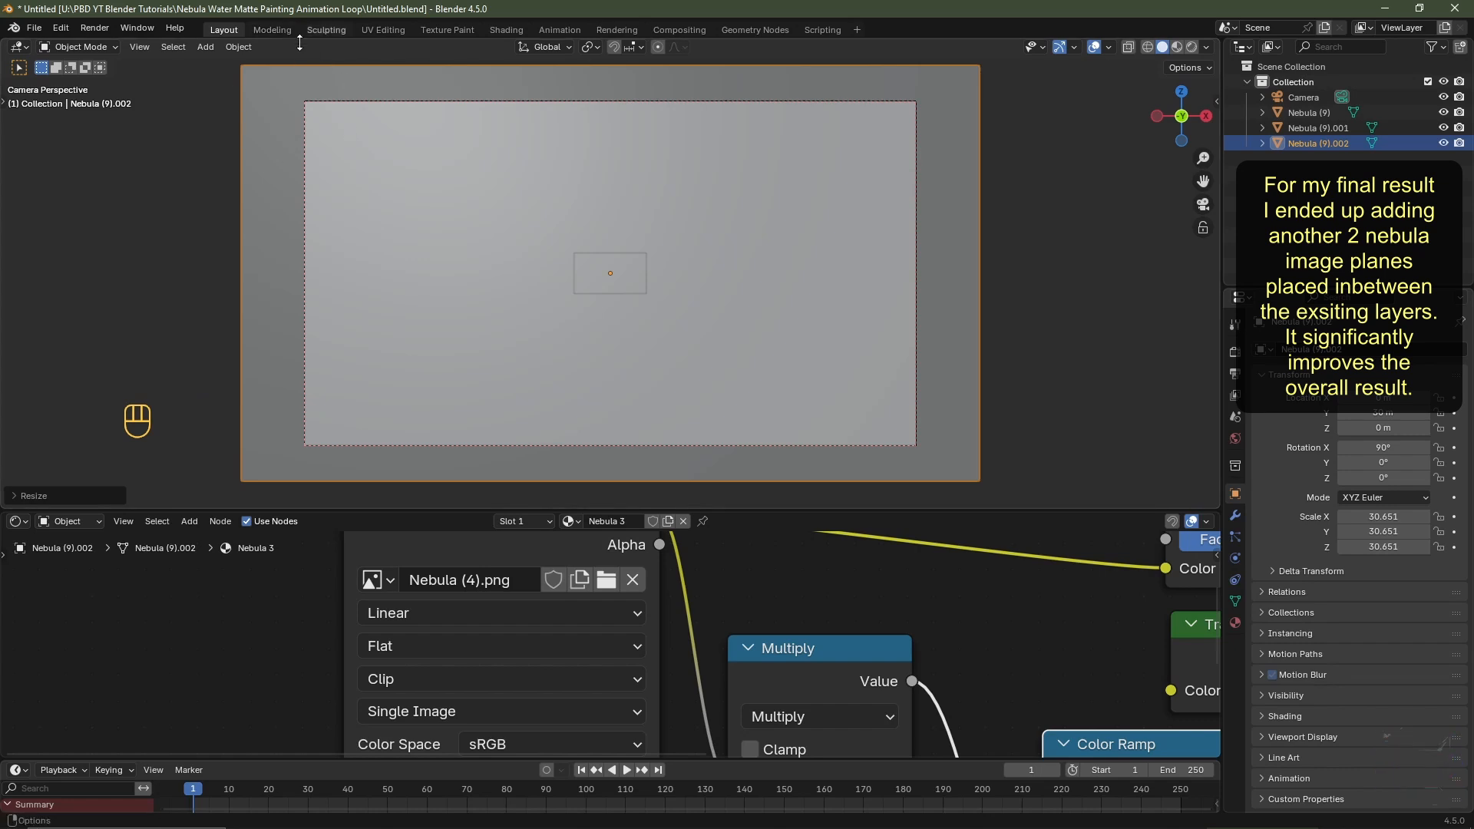
Scale the middle nebula plane, Nebula (9).001, to about 20.45 so it matches the farthest plane's outline in camera view
click(1311, 130)
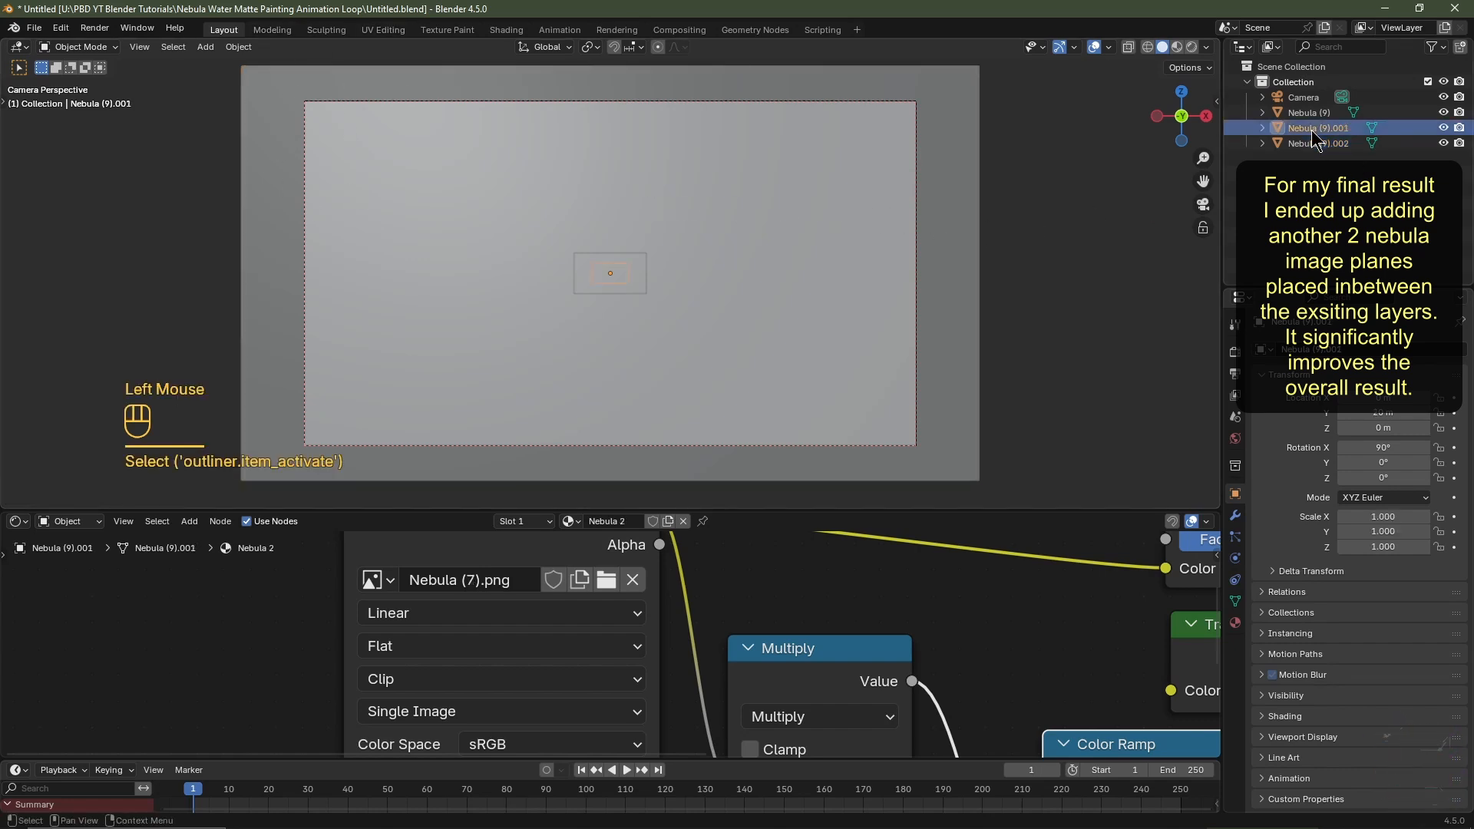
scroll(657, 292, down, 2)
key(s)
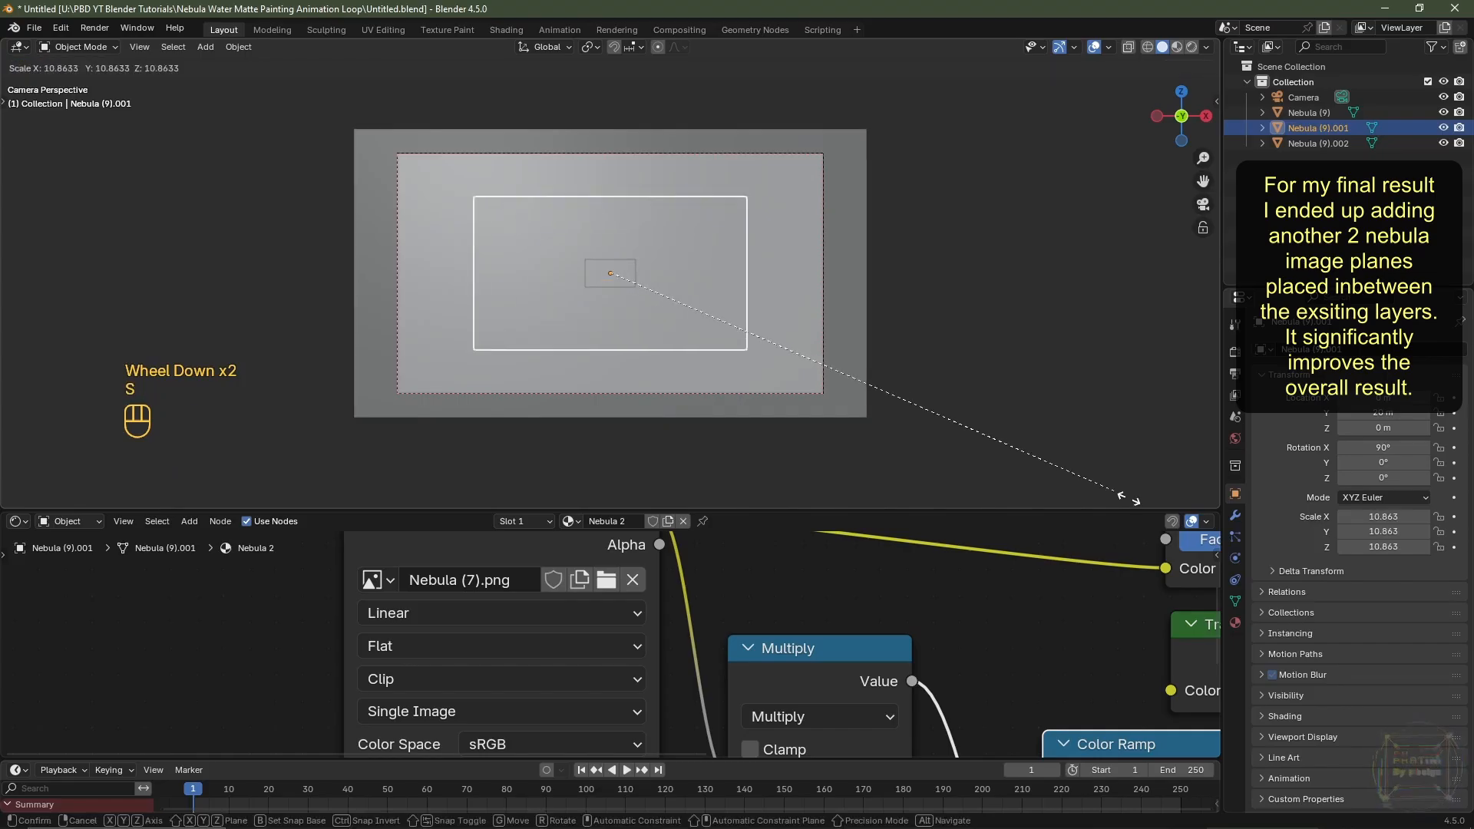
click(340, 215)
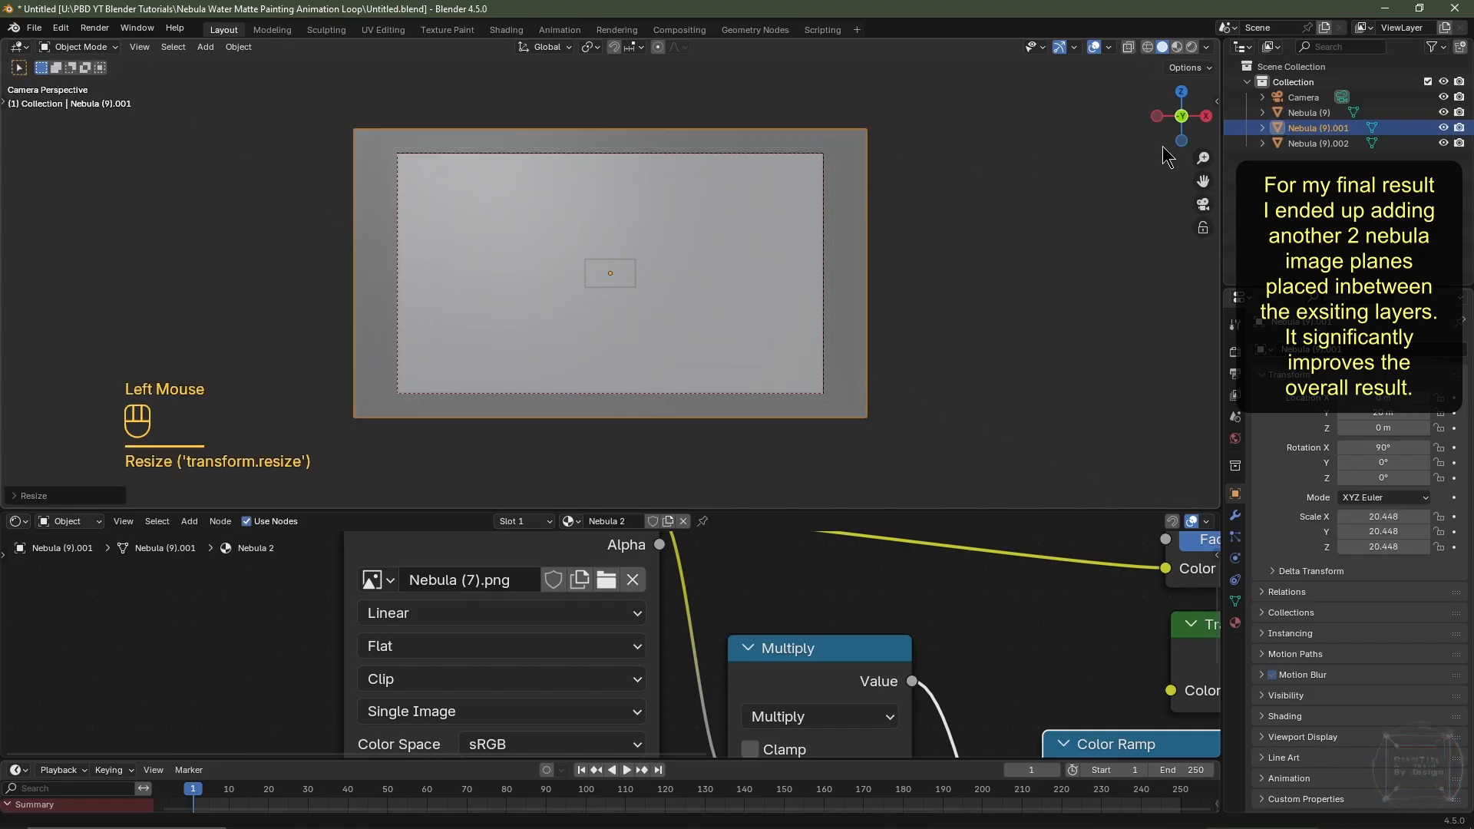
Scale the nearest nebula plane, Nebula (9), to about 10.24 so it matches the other planes' outline in camera view
click(1318, 115)
middle_drag(845, 224, 775, 241)
scroll(642, 254, down, 2)
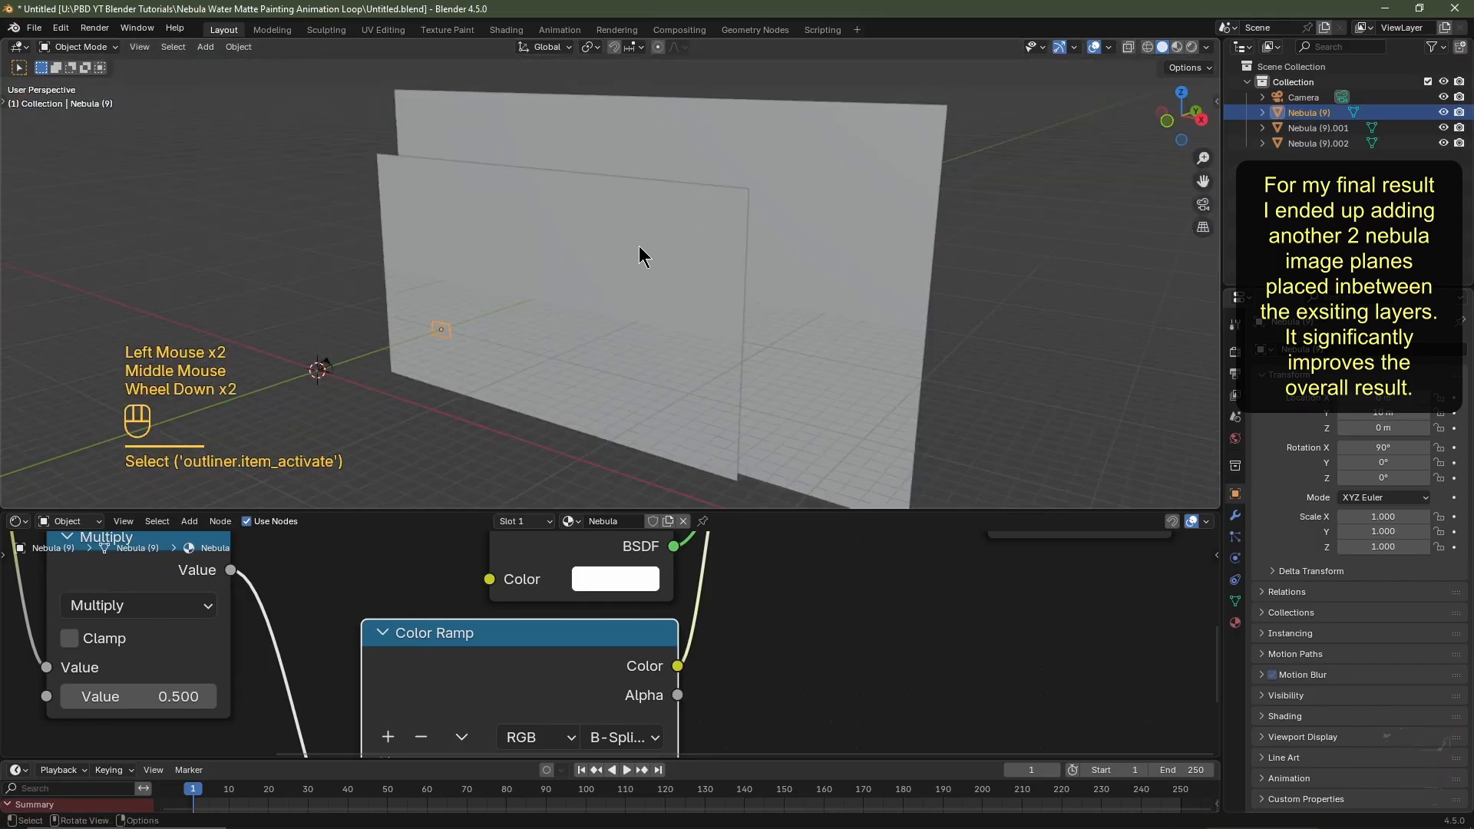
key(KP_0)
key(s)
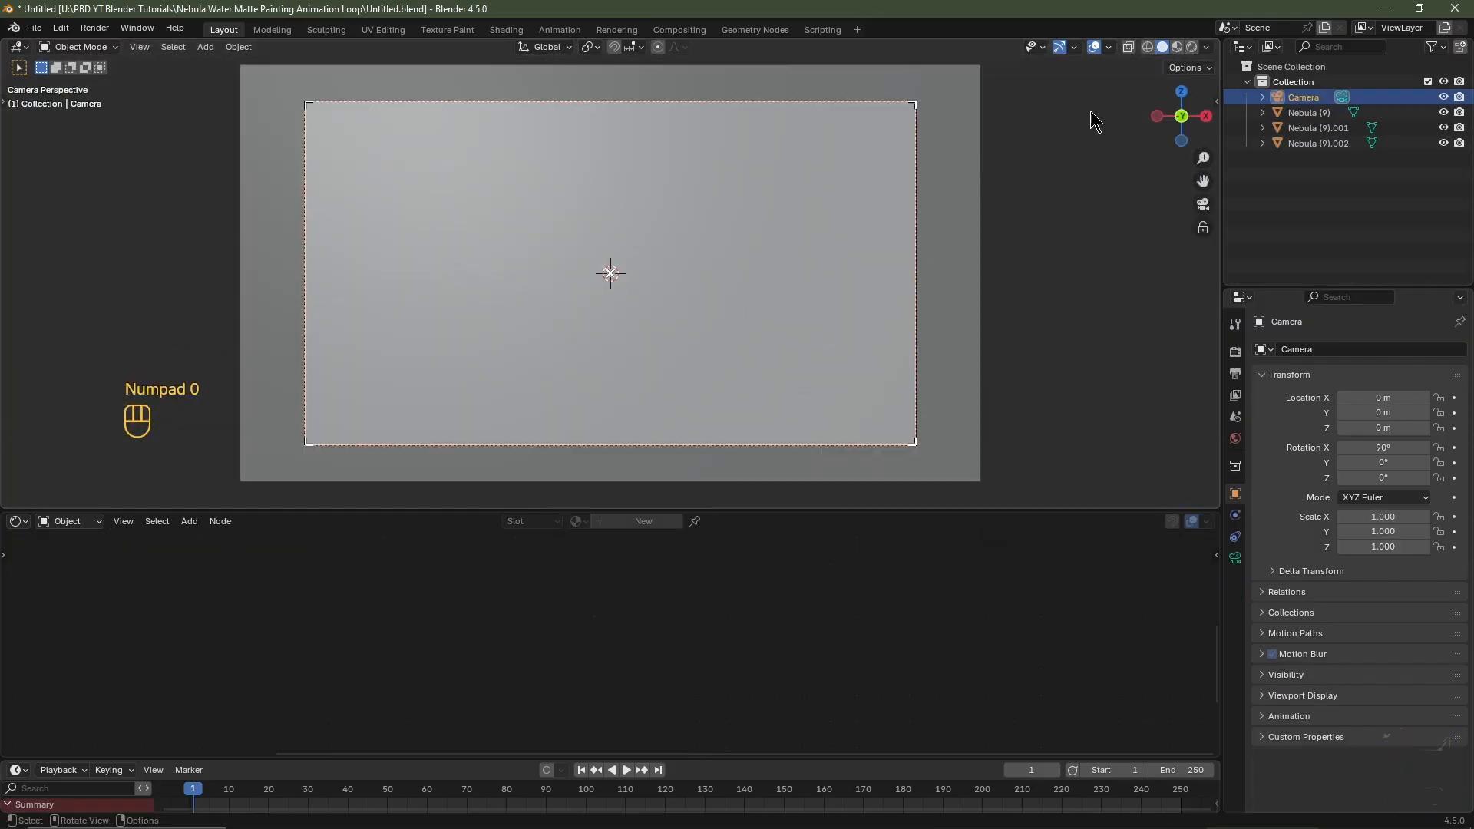
Preview the layered nebula planes through the camera in rendered and material preview shading
click(1193, 46)
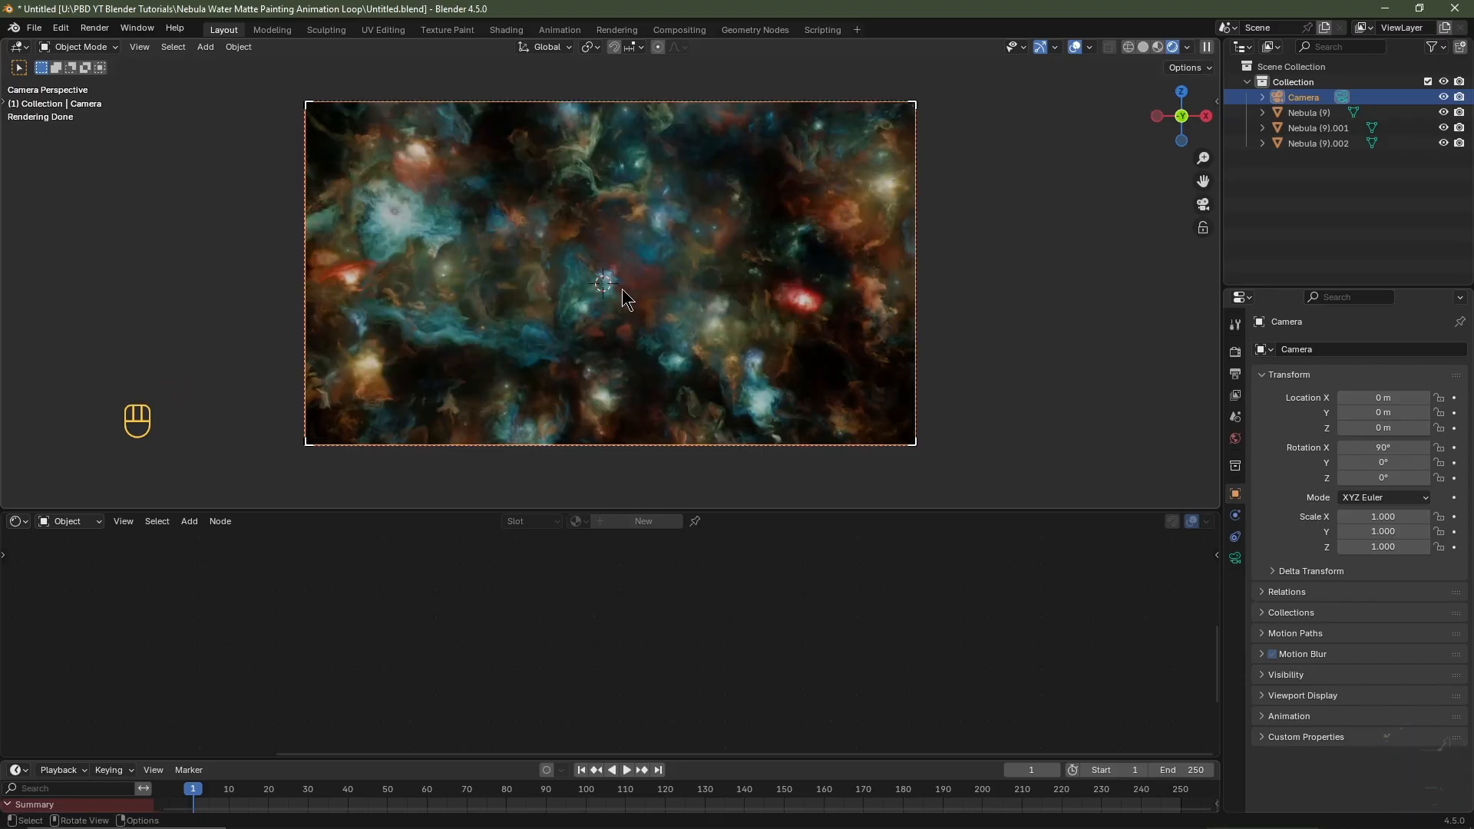
click(1158, 47)
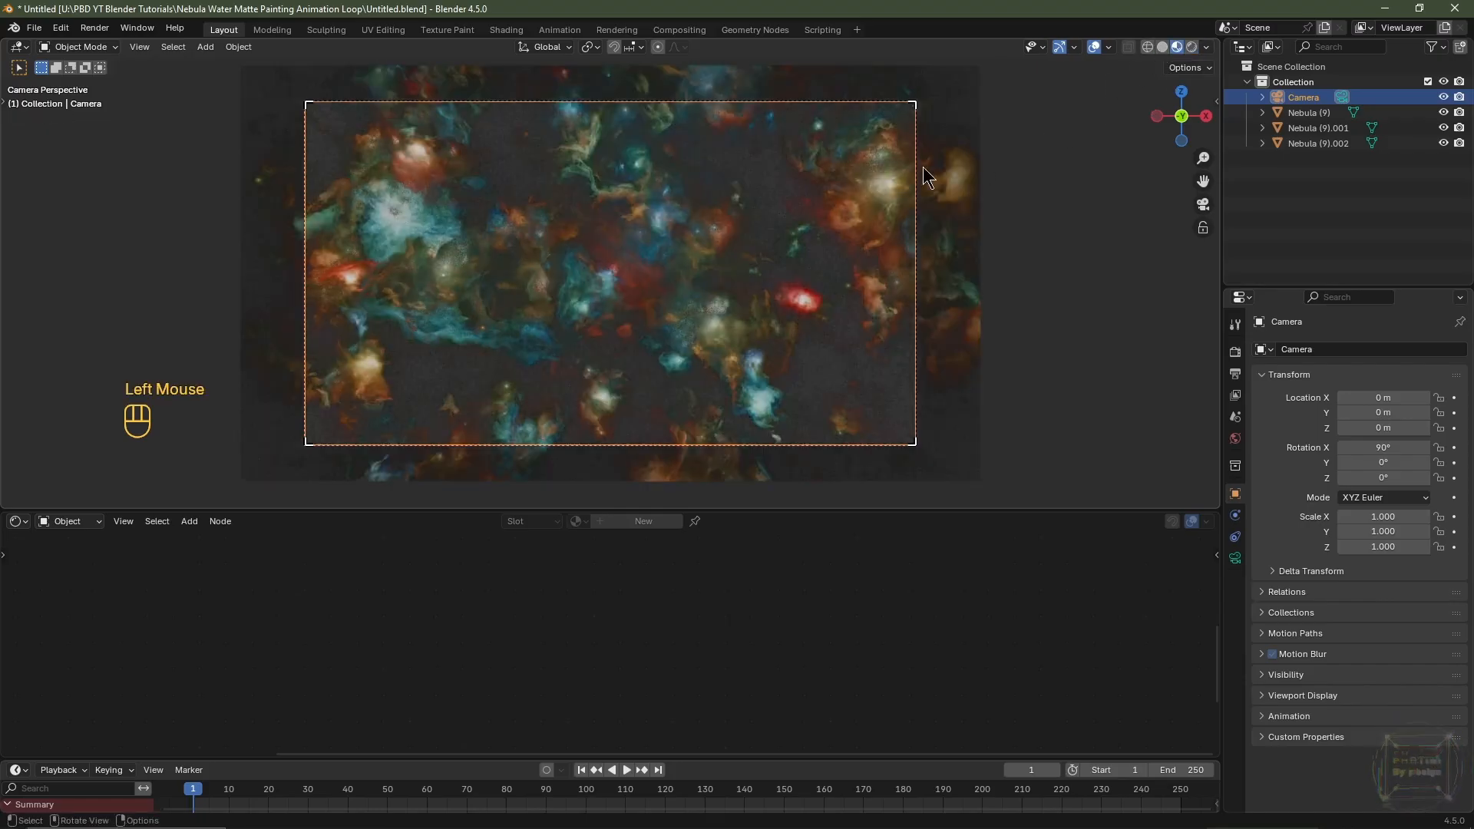
mouse_move(652, 284)
middle_down()
mouse_move(668, 306)
mouse_move(299, 306)
mouse_move(614, 274)
mouse_move(1128, 260)
mouse_move(250, 343)
mouse_move(545, 353)
mouse_move(680, 331)
mouse_move(665, 304)
middle_up()
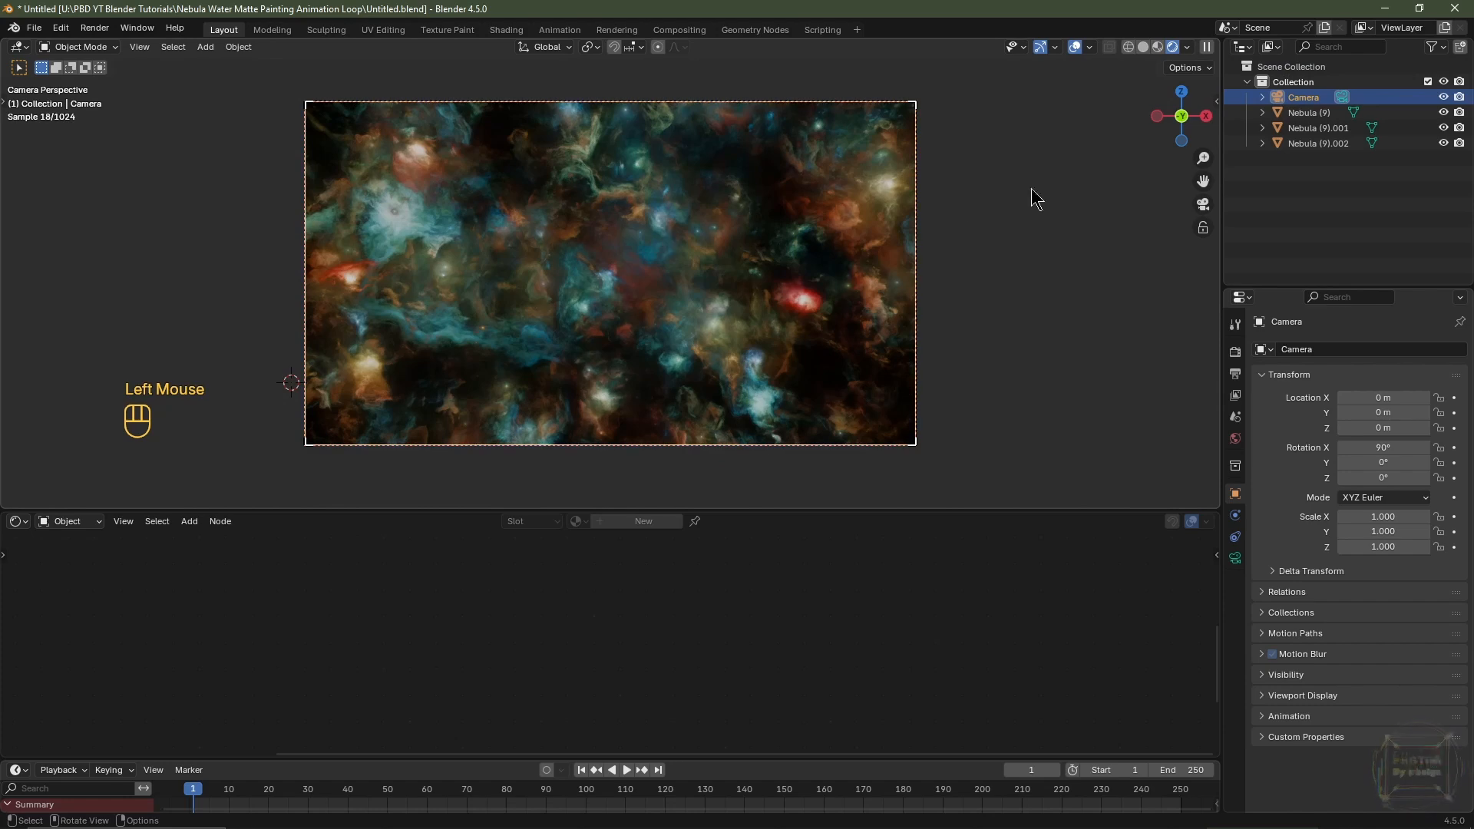
click(634, 364)
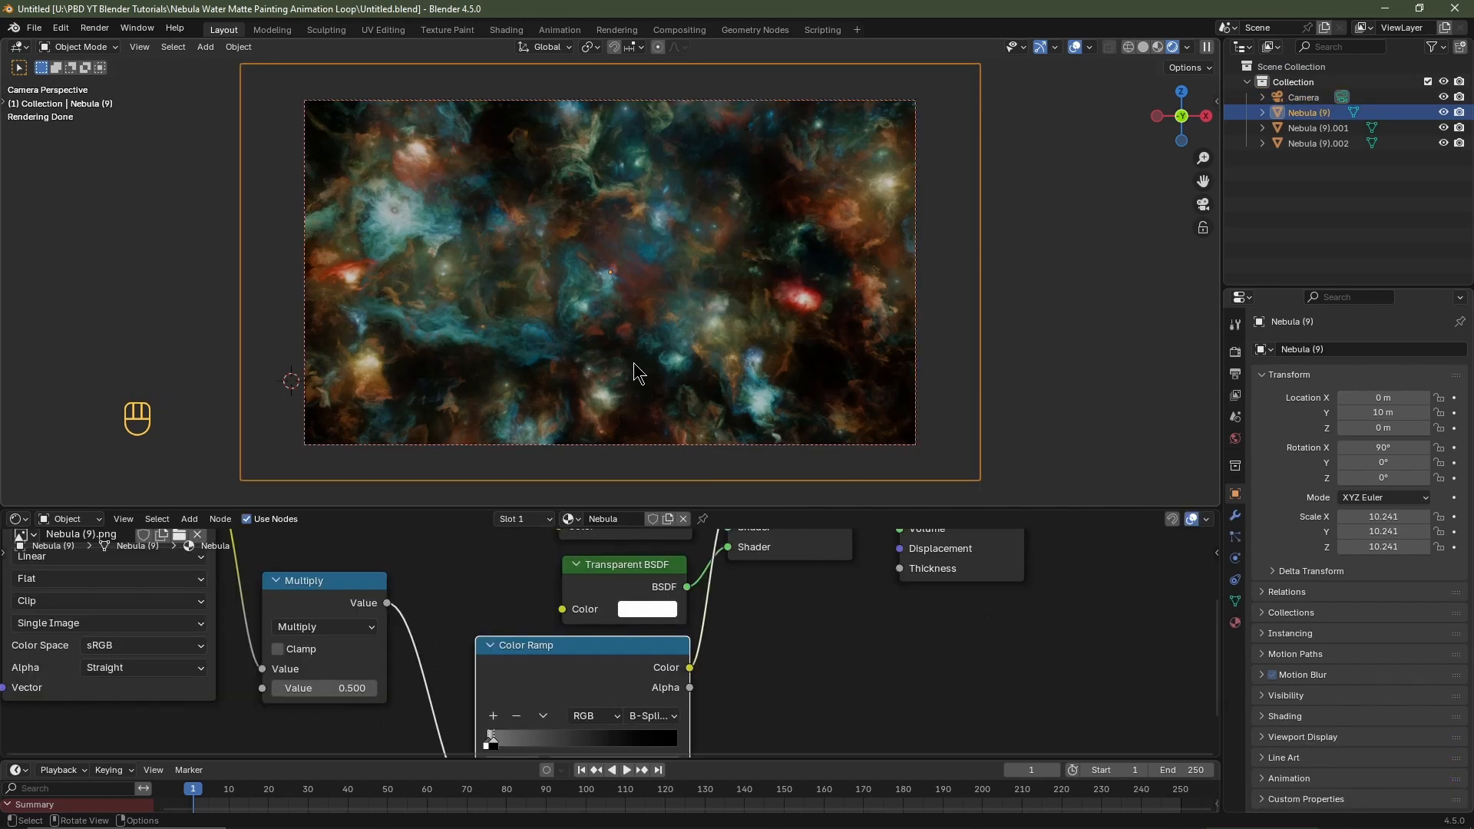
Return to solid shading and add a mesh plane at the world origin
click(1144, 47)
middle_drag(978, 192, 891, 236)
scroll(881, 230, down, 4)
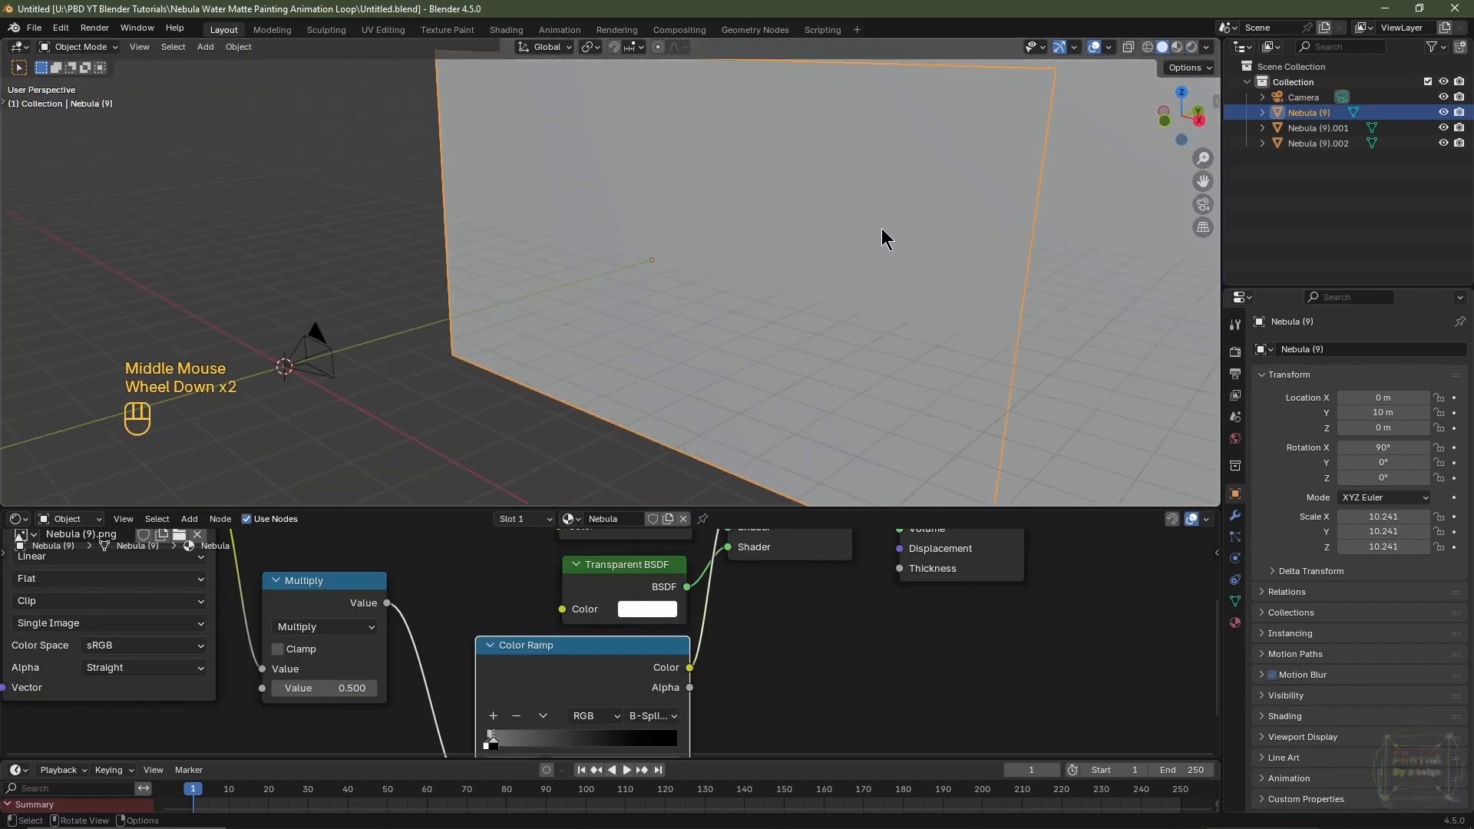
scroll(625, 319, up, 1)
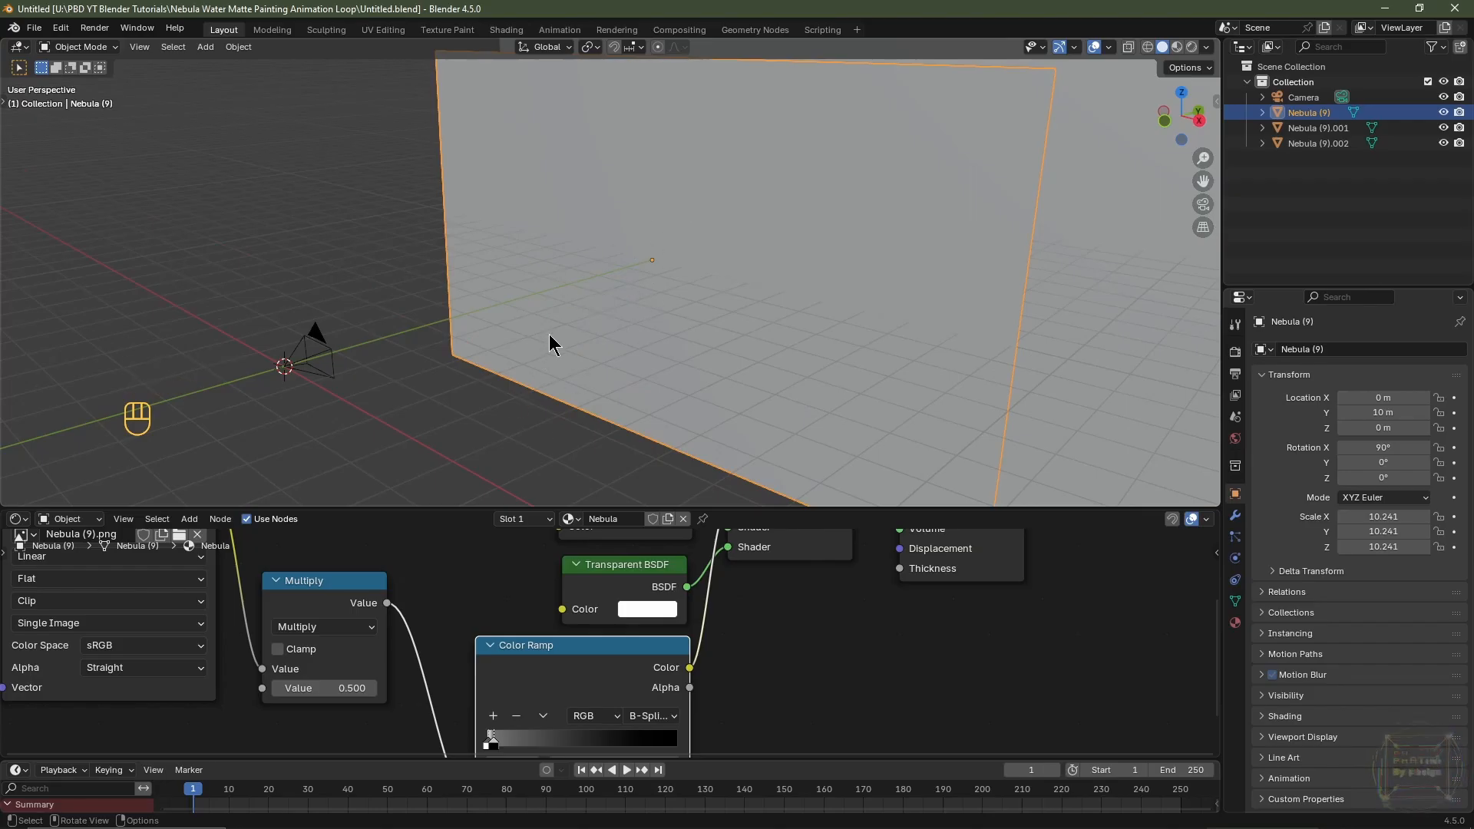
key(shift+a)
mouse_move(535, 349)
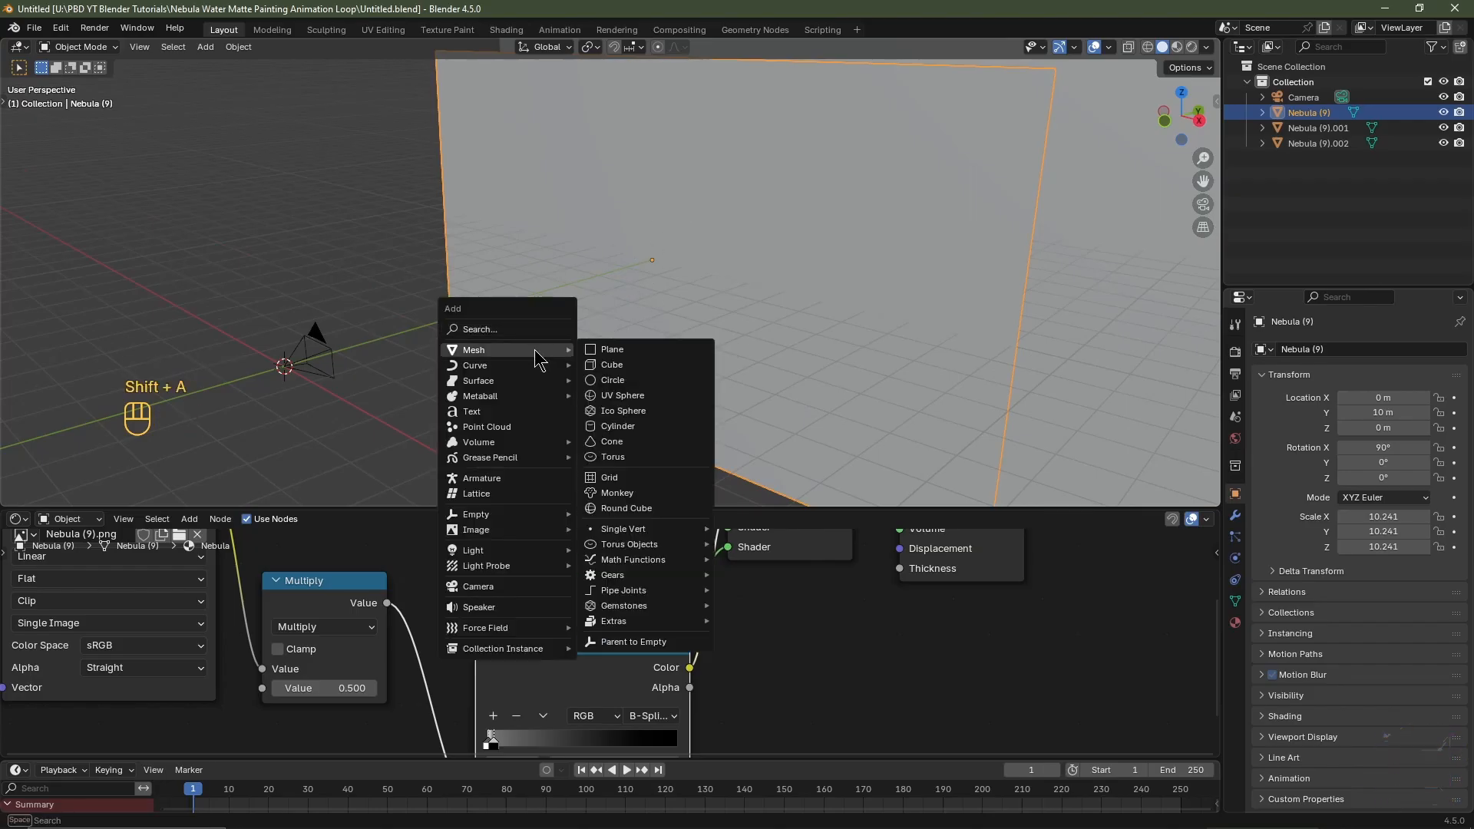
click(598, 353)
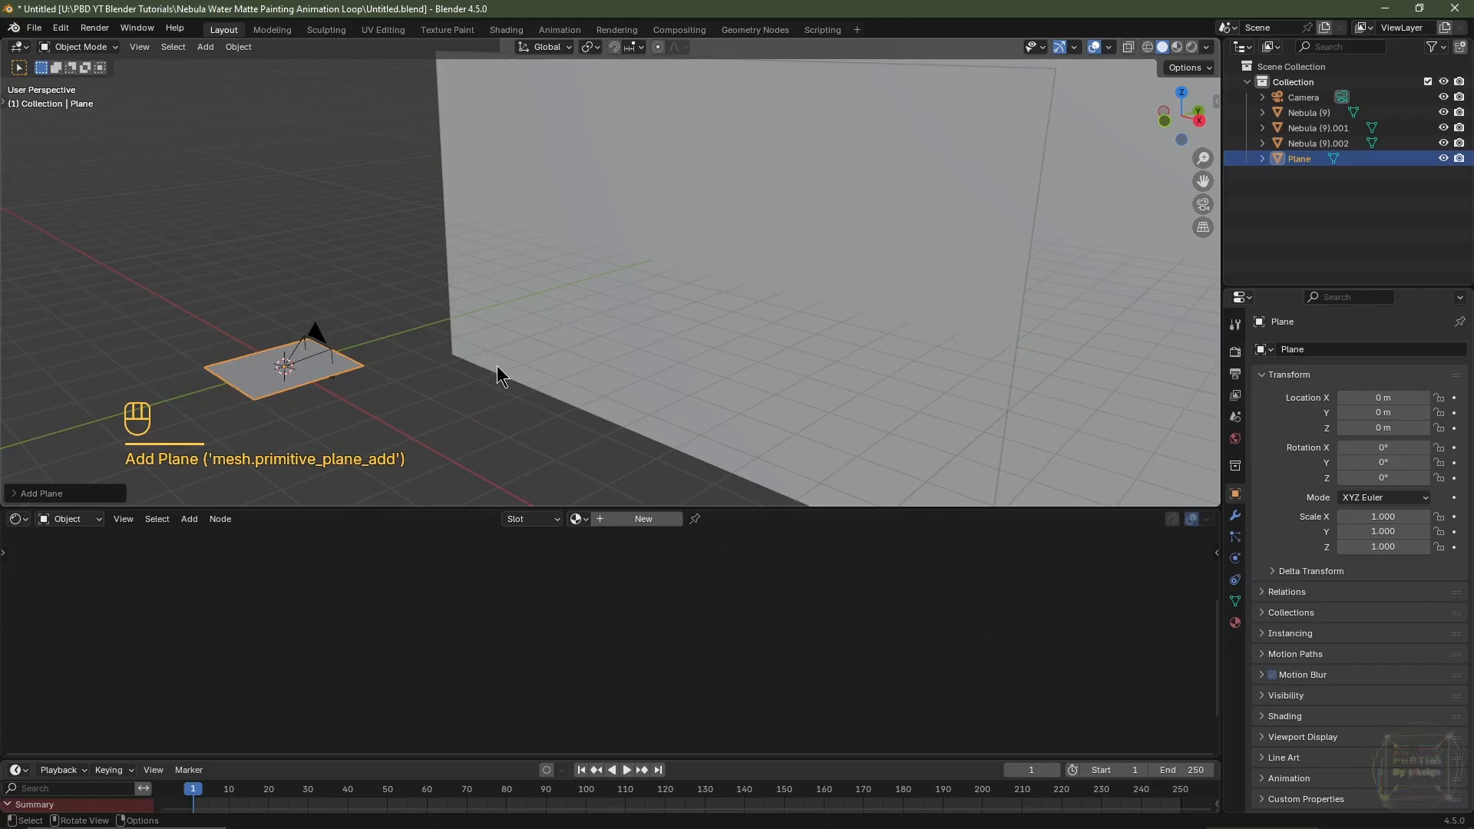
Scale the new plane's geometry by 40 in Edit Mode and return to Object Mode
key(Tab)
text(s)
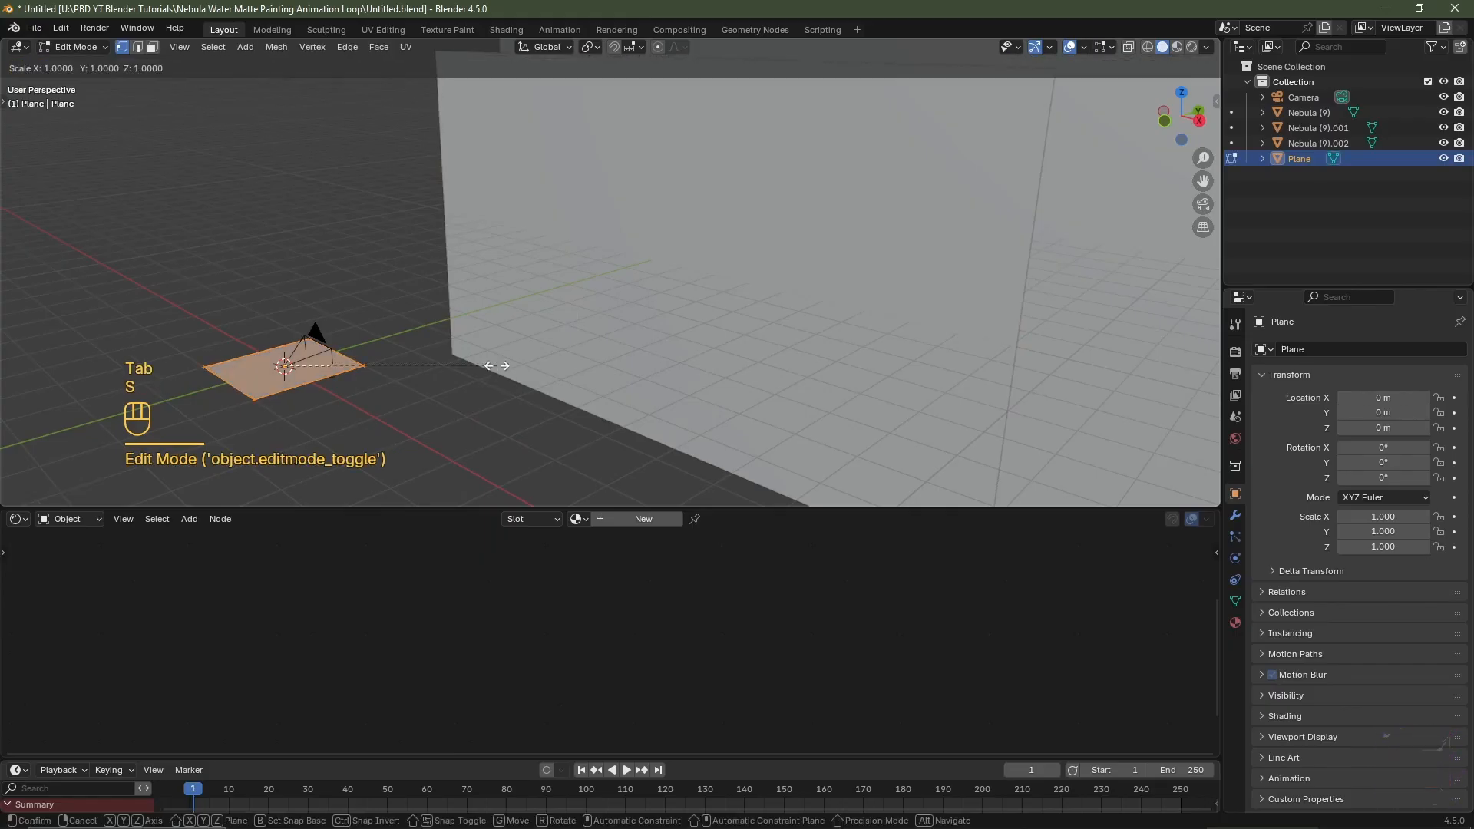
text(40)
key(Return)
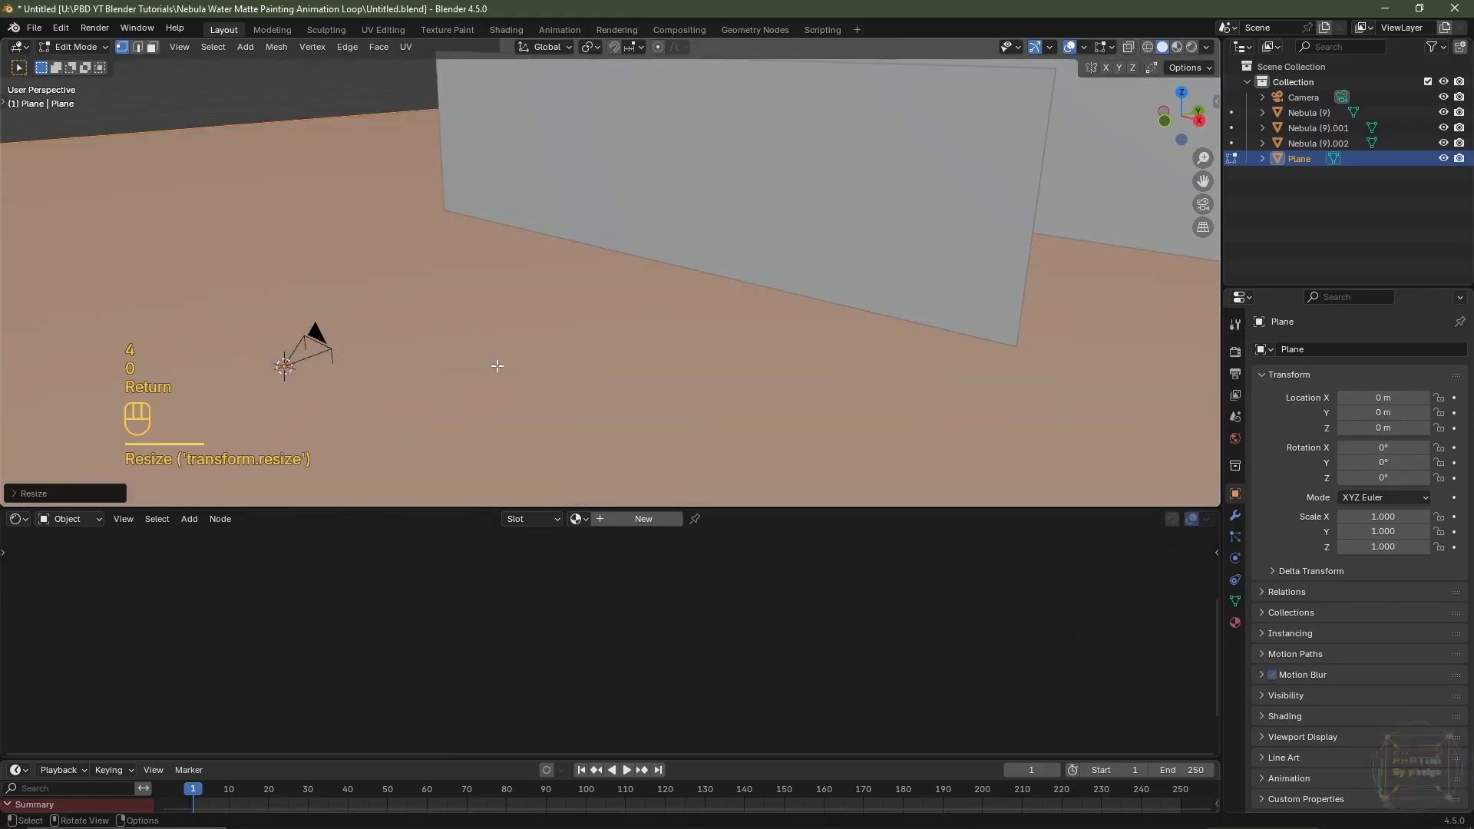
scroll(509, 354, down, 4)
scroll(588, 345, up, 3)
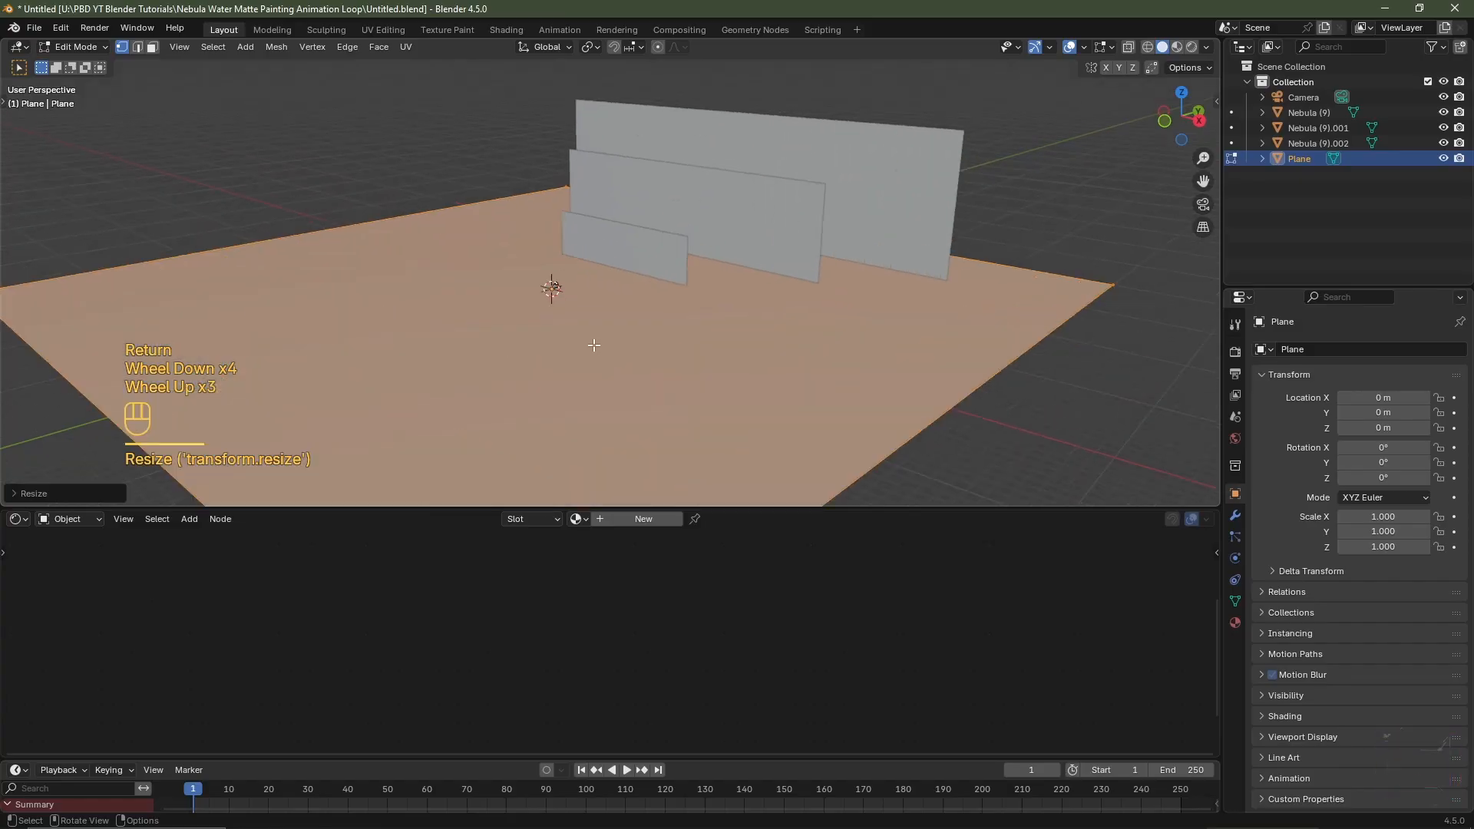
key(Tab)
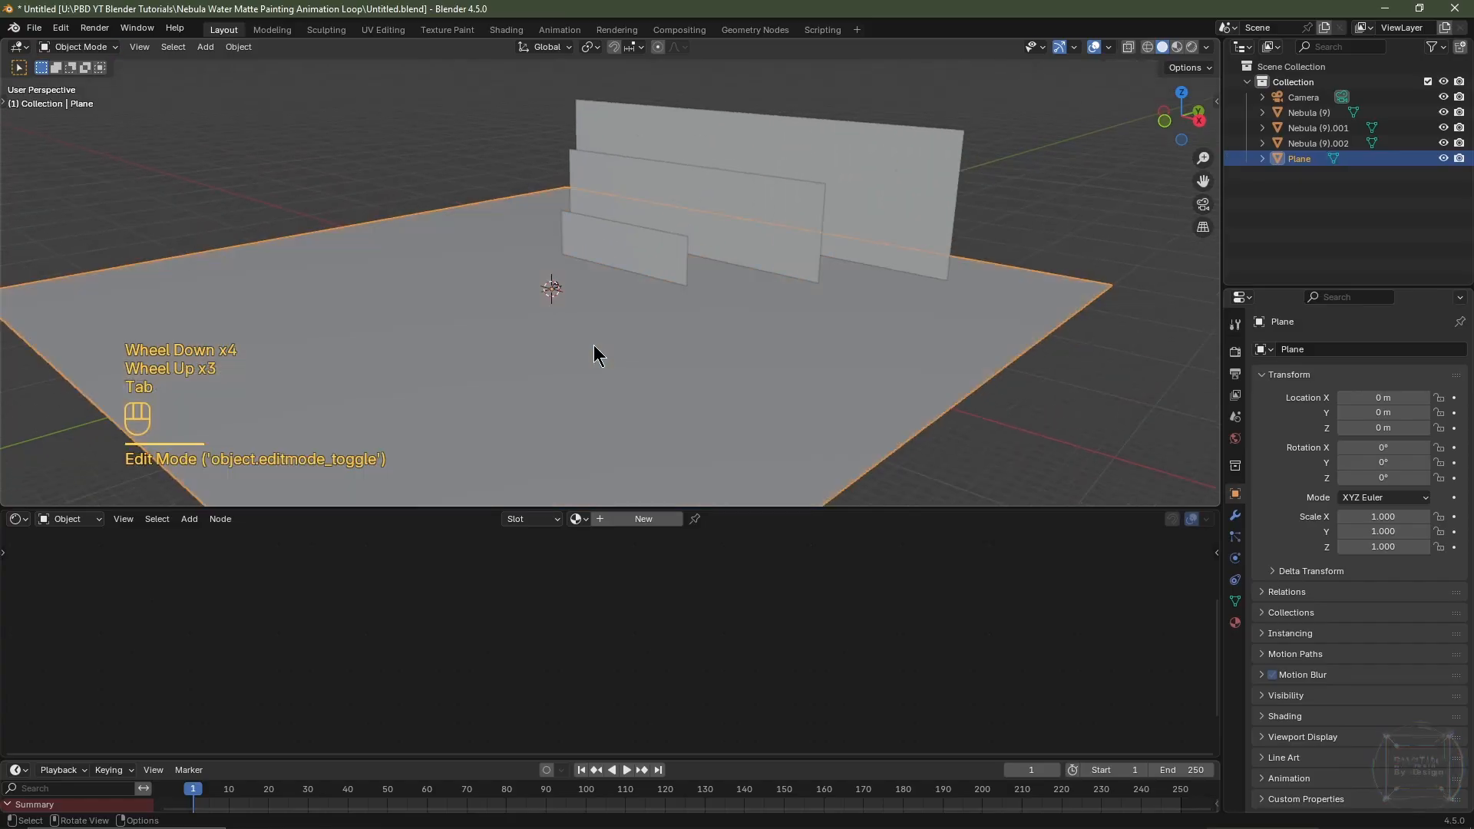
Rename the new plane as Water and give it a new material named Water
double_click(1301, 159)
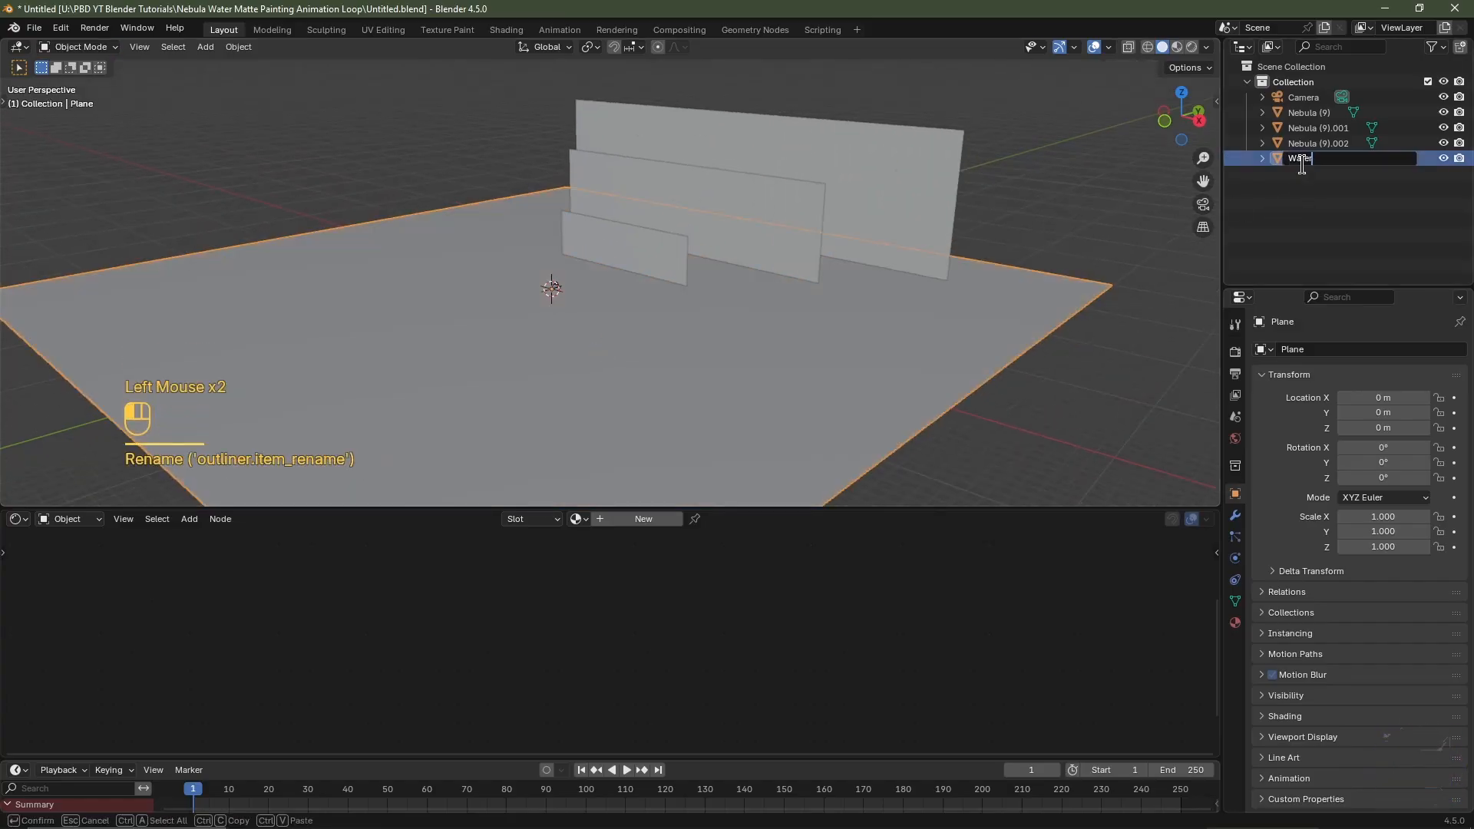
key(Return)
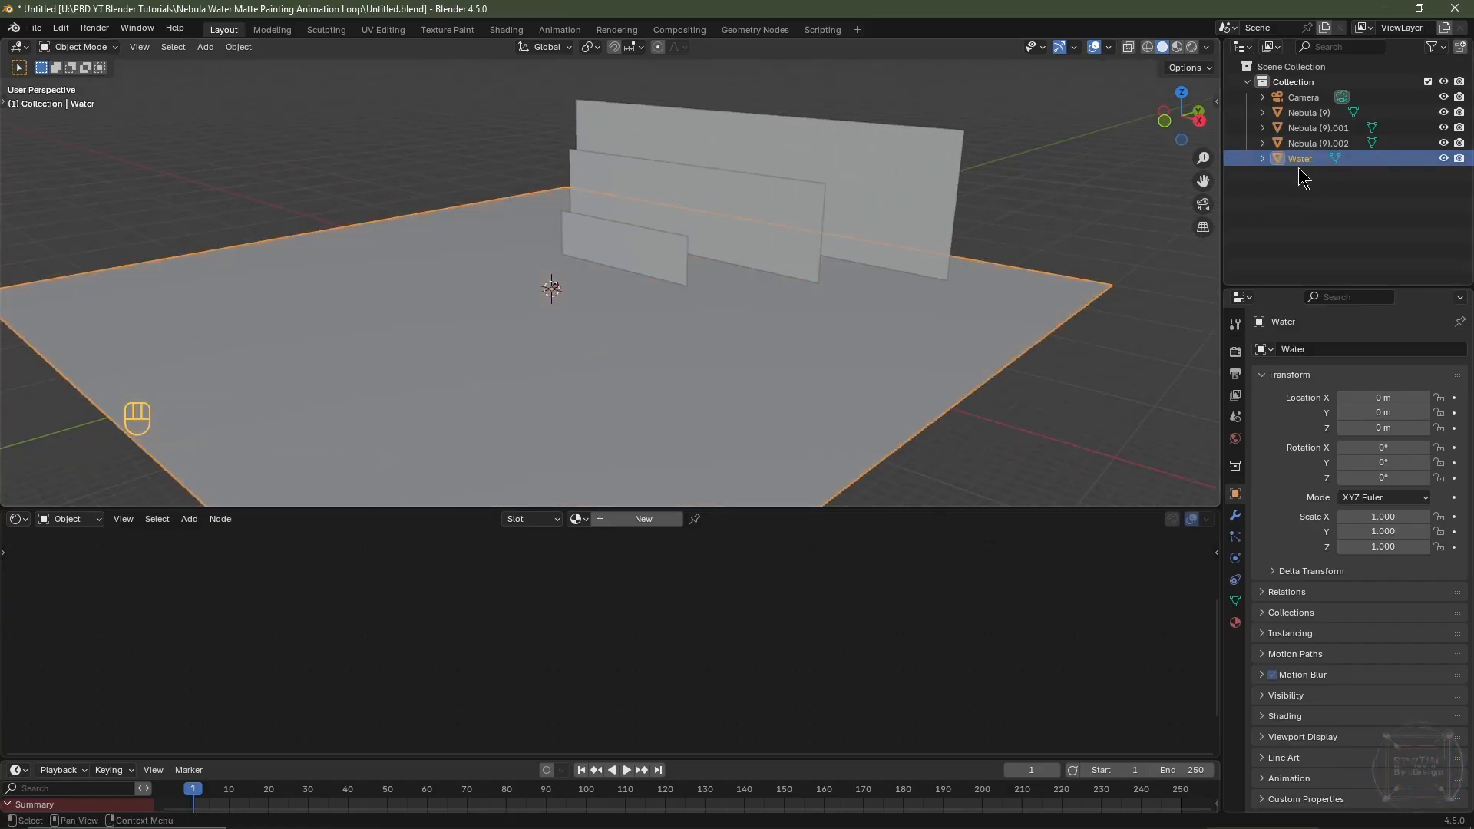
click(657, 520)
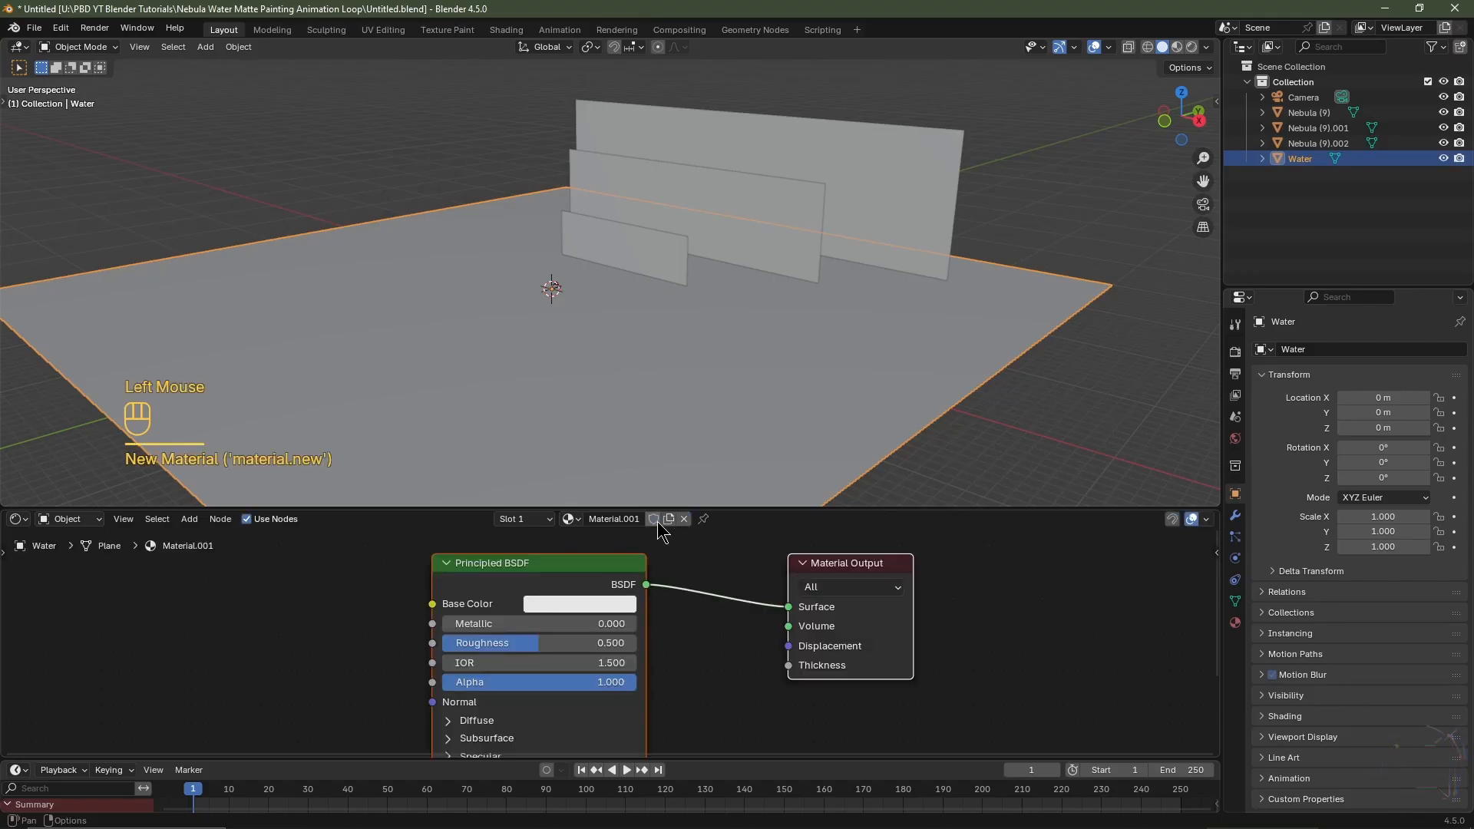
double_click(613, 521)
text(Water)
key(Return)
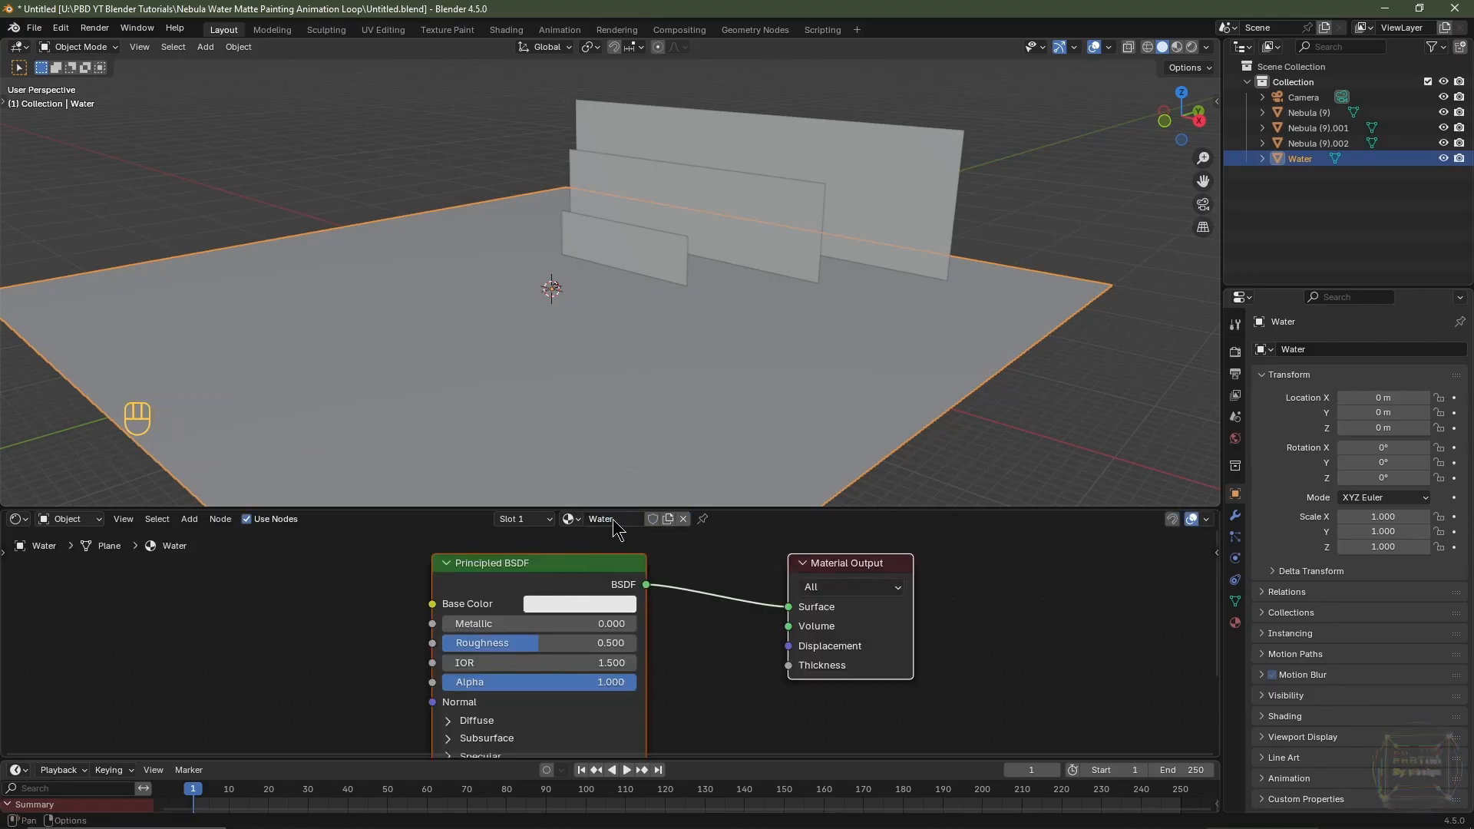
Set the Water material's Metallic to 1 and Roughness to 0.025
drag(481, 623, 637, 624)
double_click(567, 644)
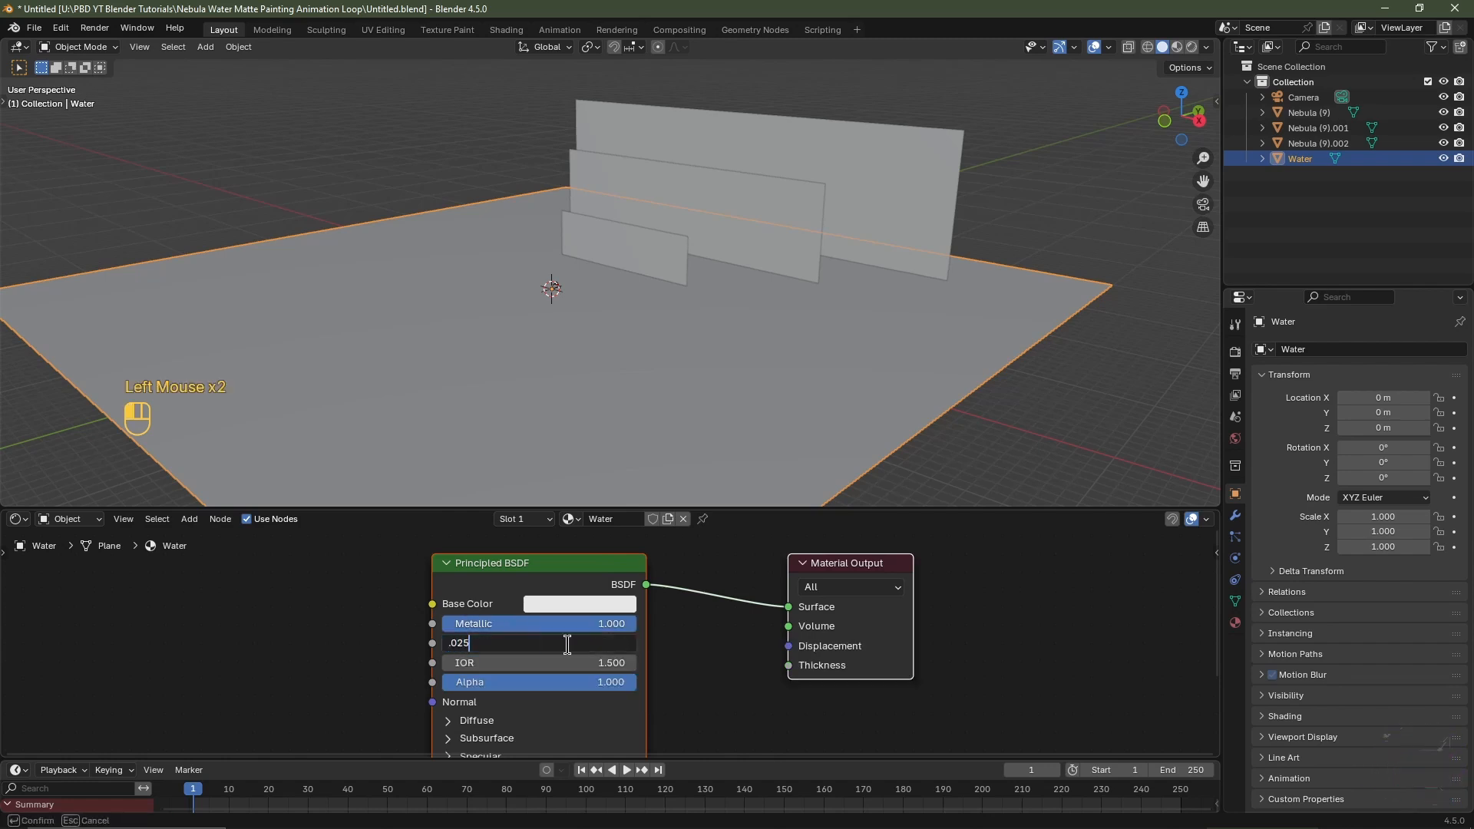
text(.025)
key(Return)
Raise the camera 1 m along Z in wireframe front view, snapping to increments
click(1315, 97)
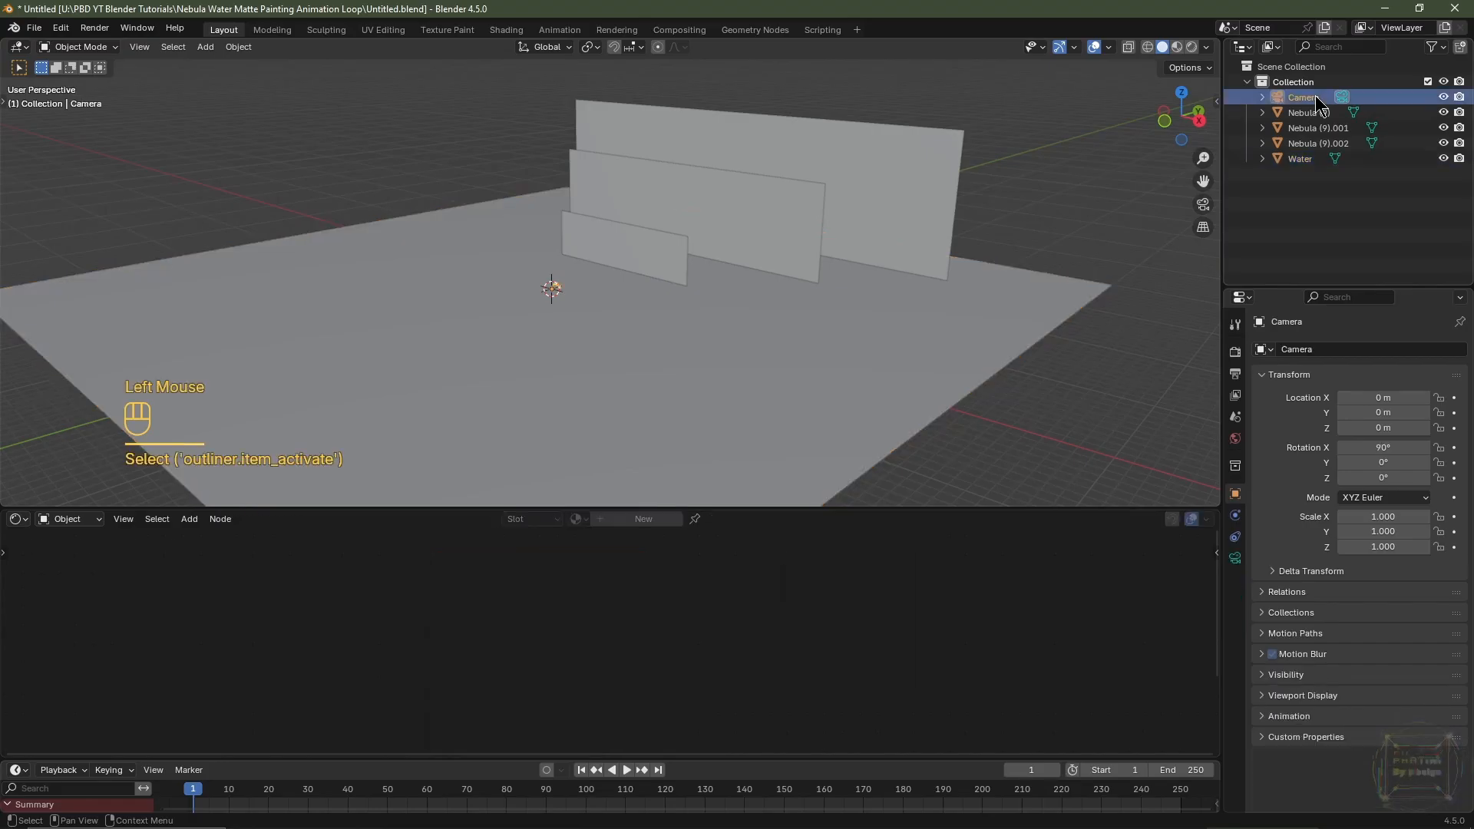
key(KP_1)
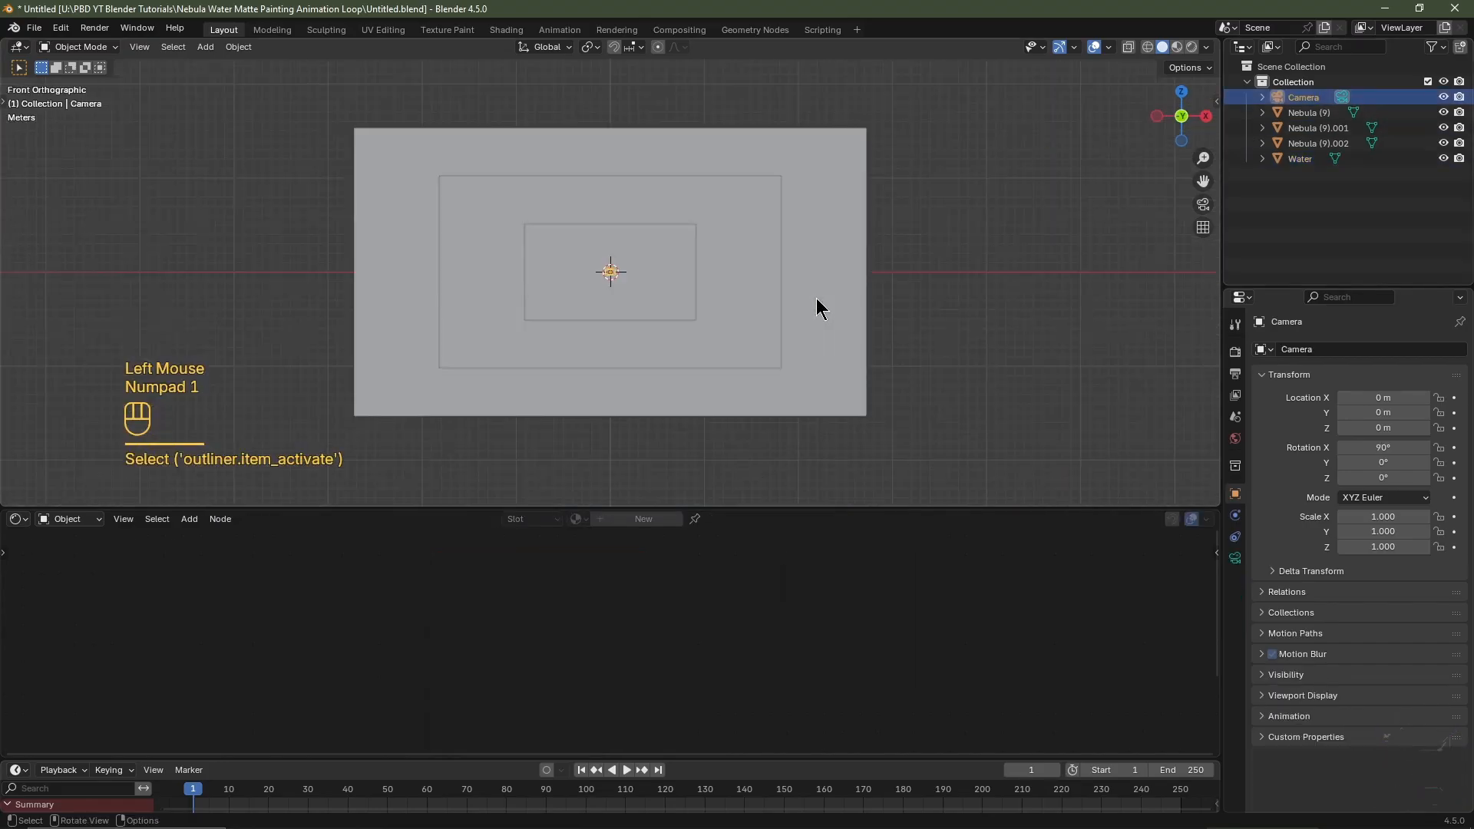
click(1148, 47)
key(KP_Decimal)
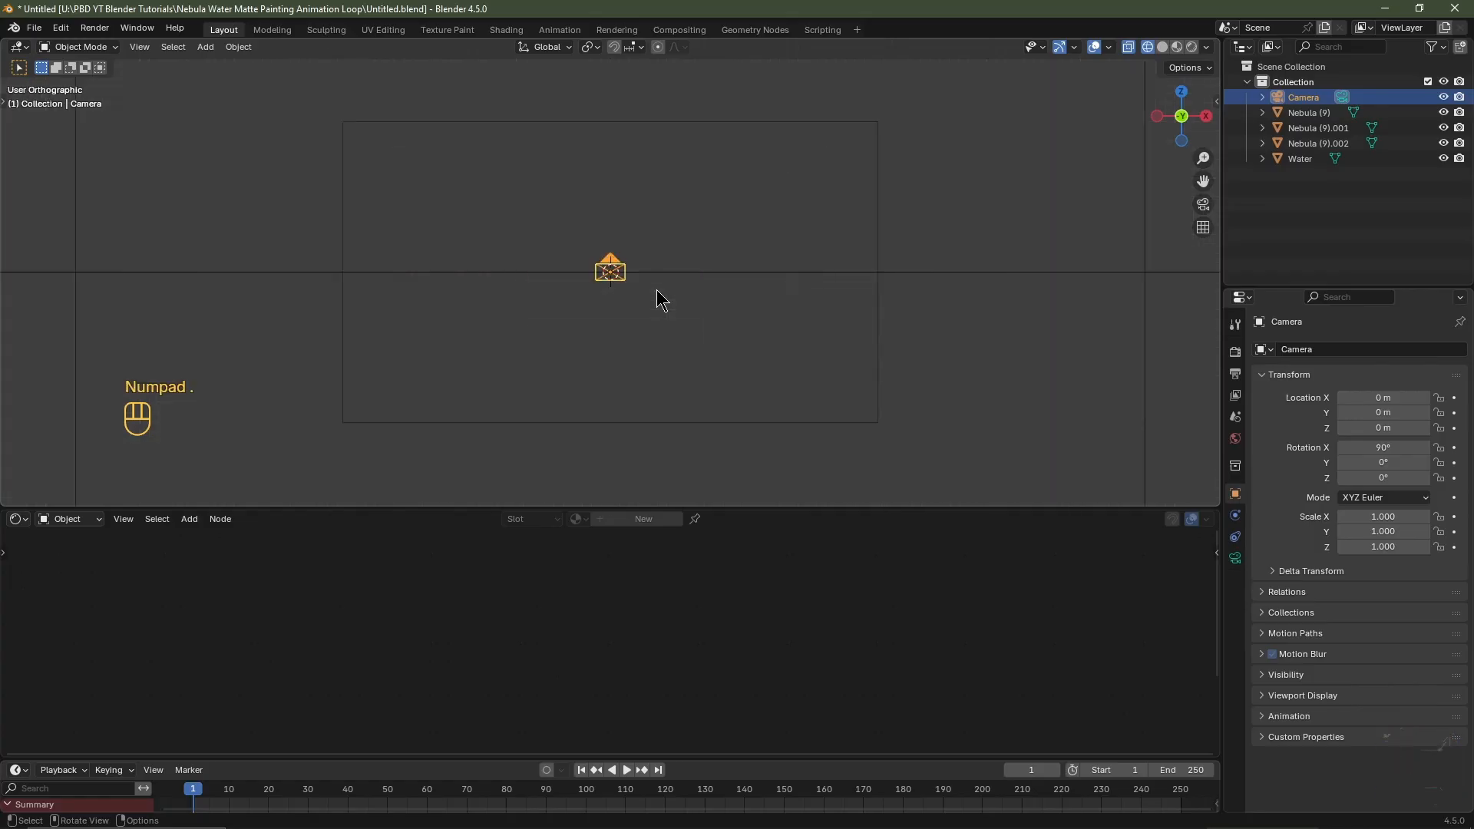
scroll(658, 300, down, 4)
shift+middle_drag(658, 295, 648, 332)
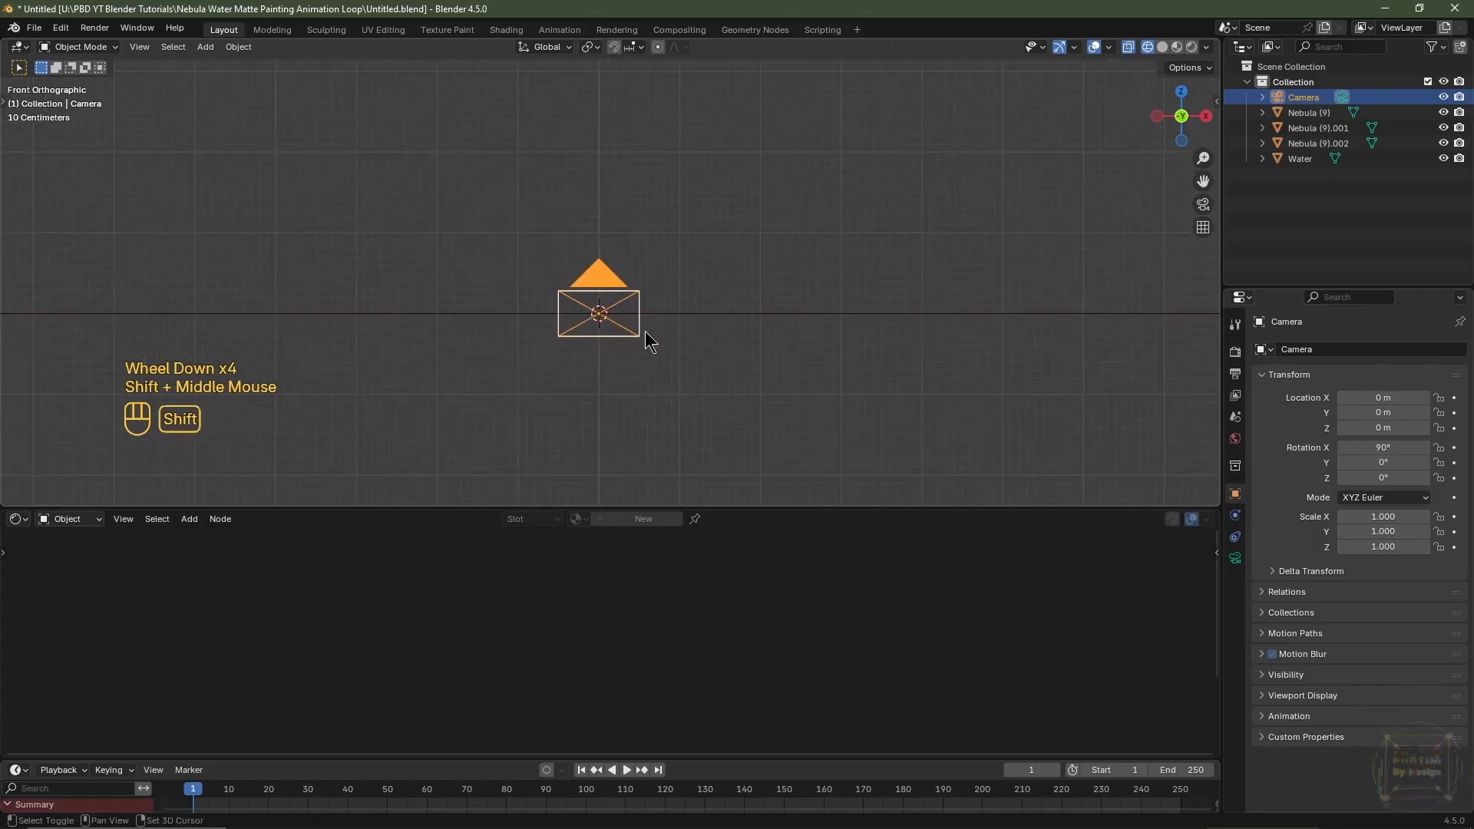
key(g)
key(z)
key(ctrl)
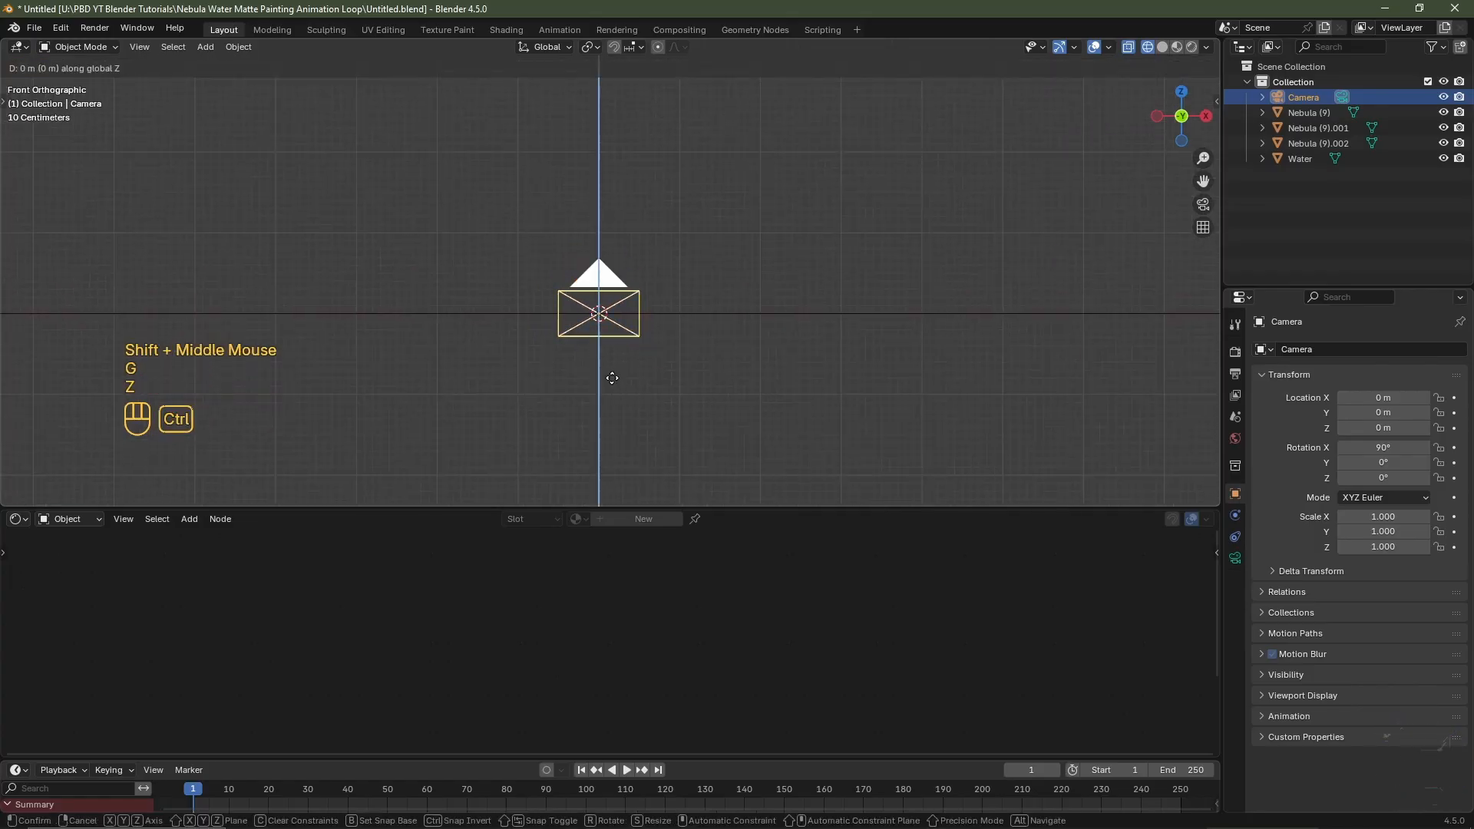
mouse_move(609, 340)
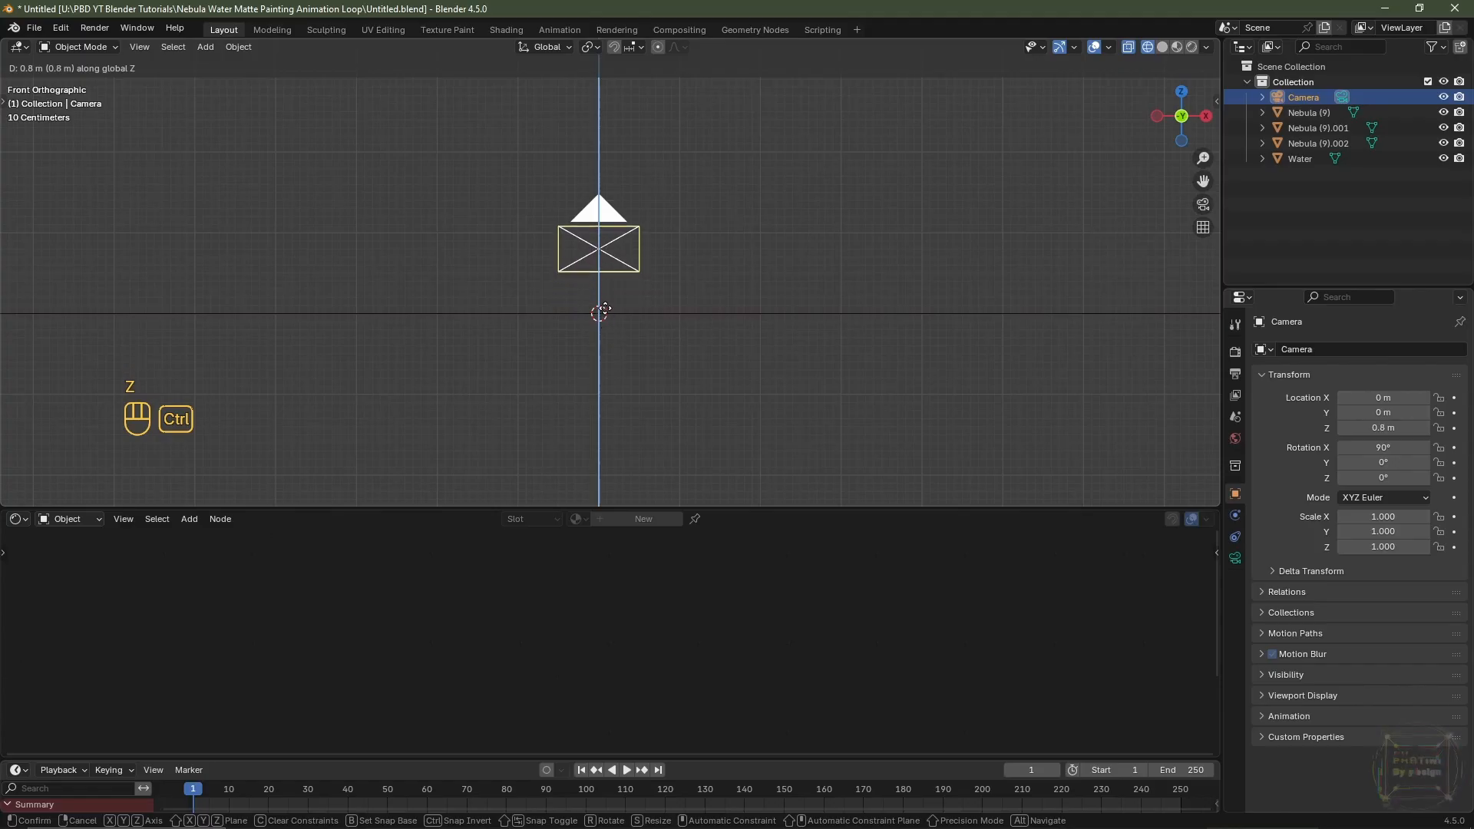
ctrl+click(598, 305)
Move the camera and the water plane together 4 m down along Z, snapping to increments
scroll(660, 316, down, 1)
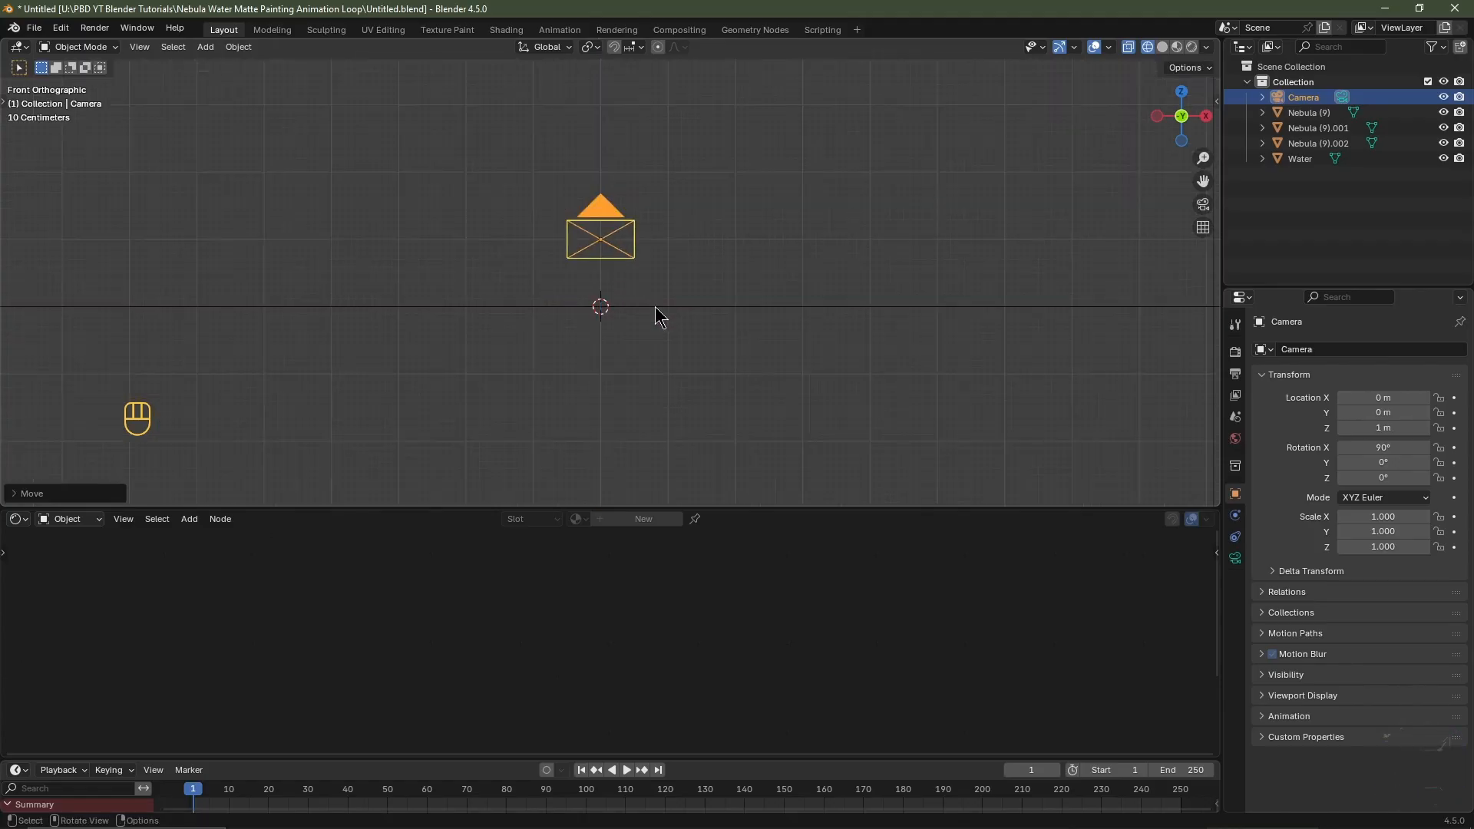
key(shift)
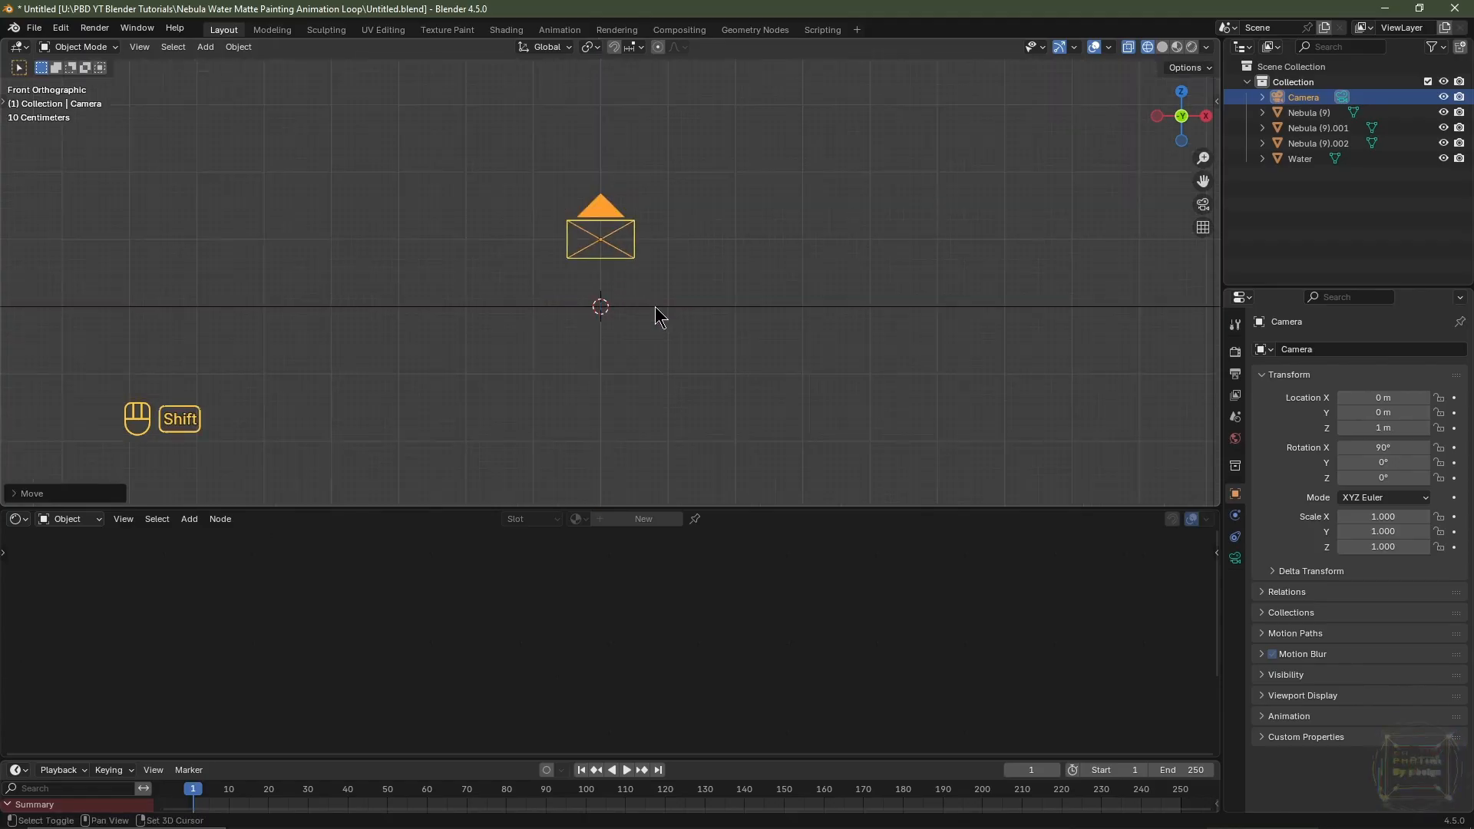
shift+click(658, 315)
scroll(657, 316, down, 3)
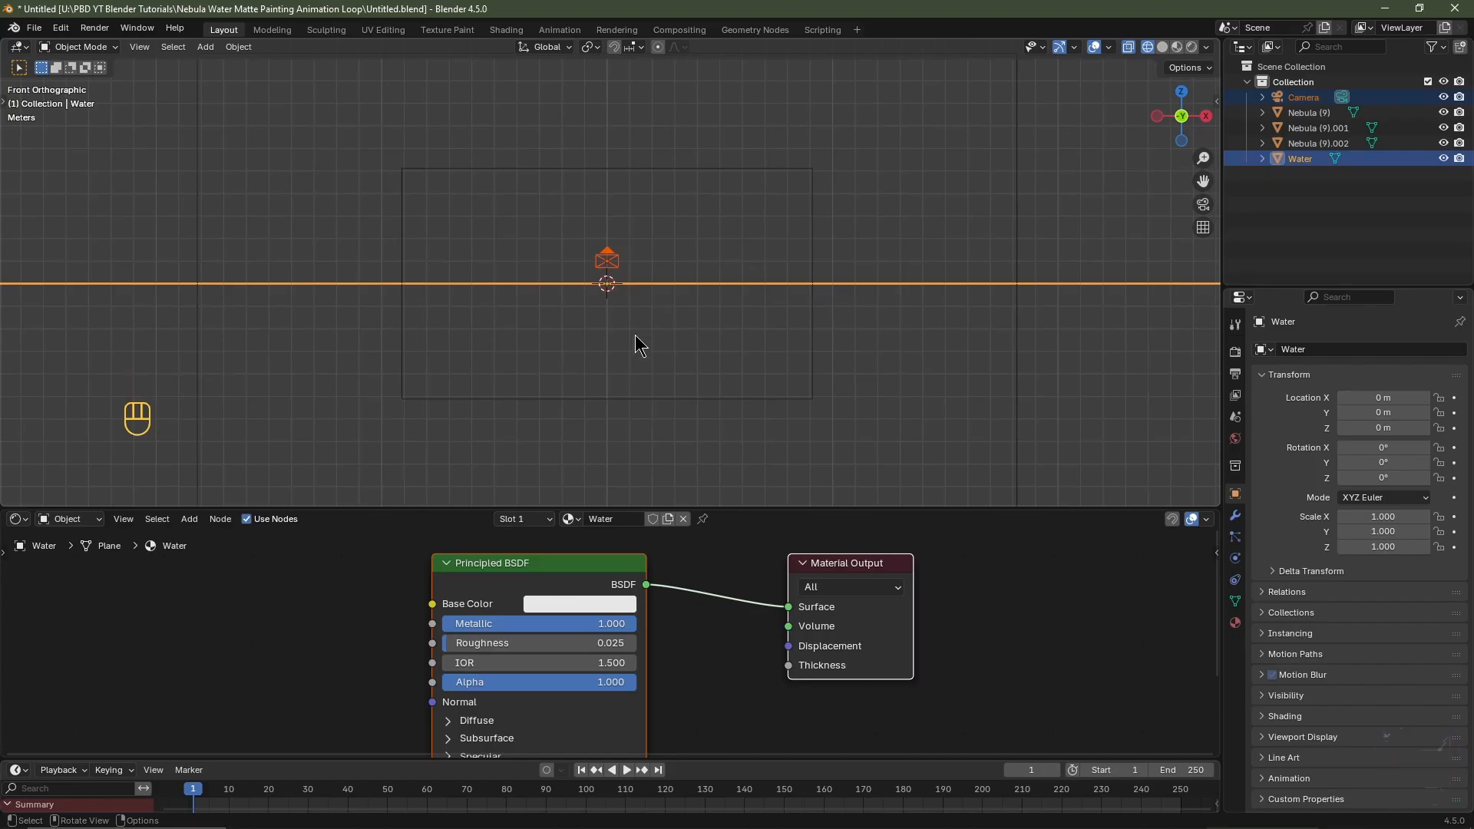
key(g)
key(z)
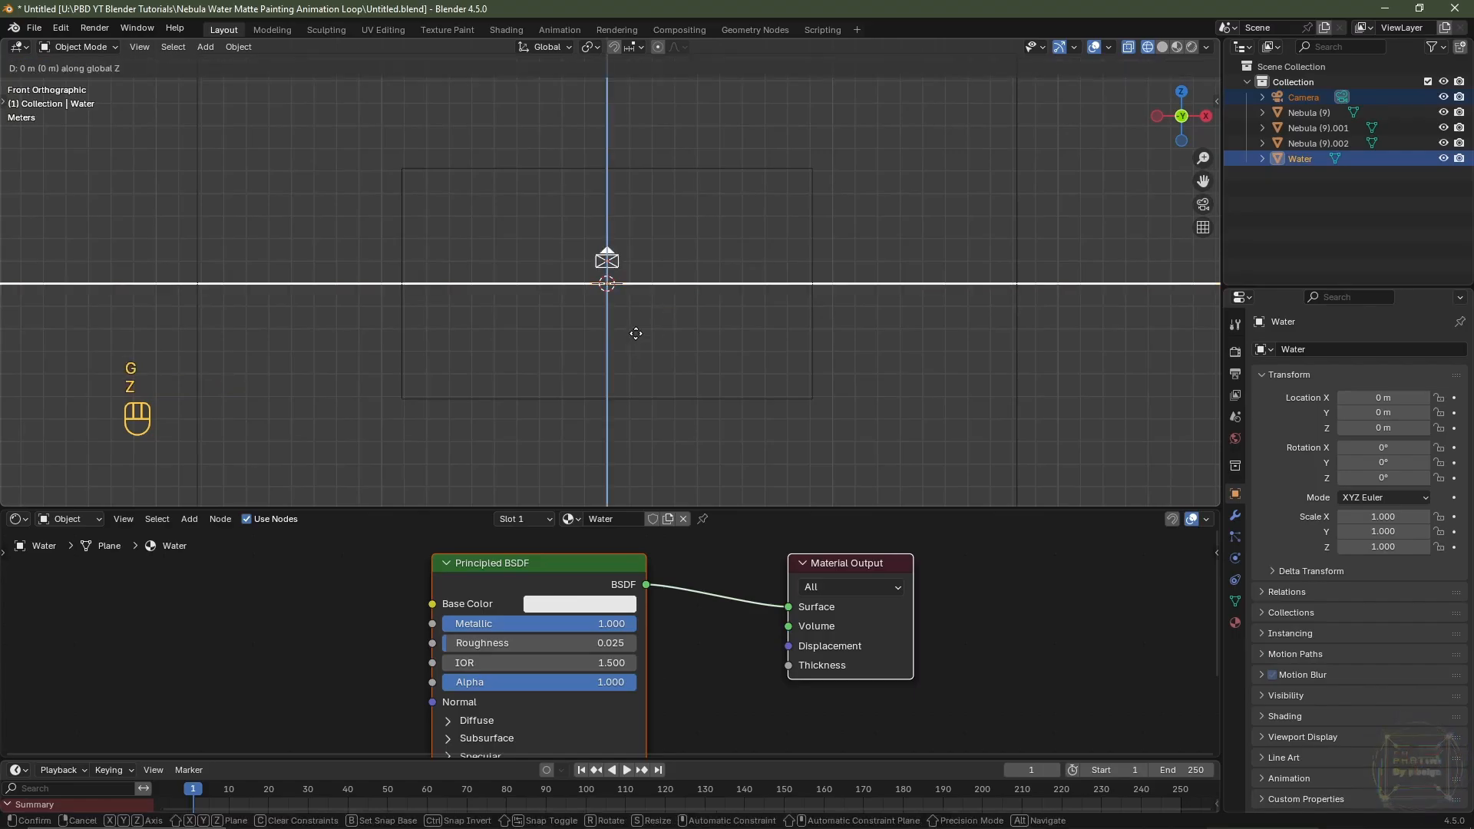
key(ctrl)
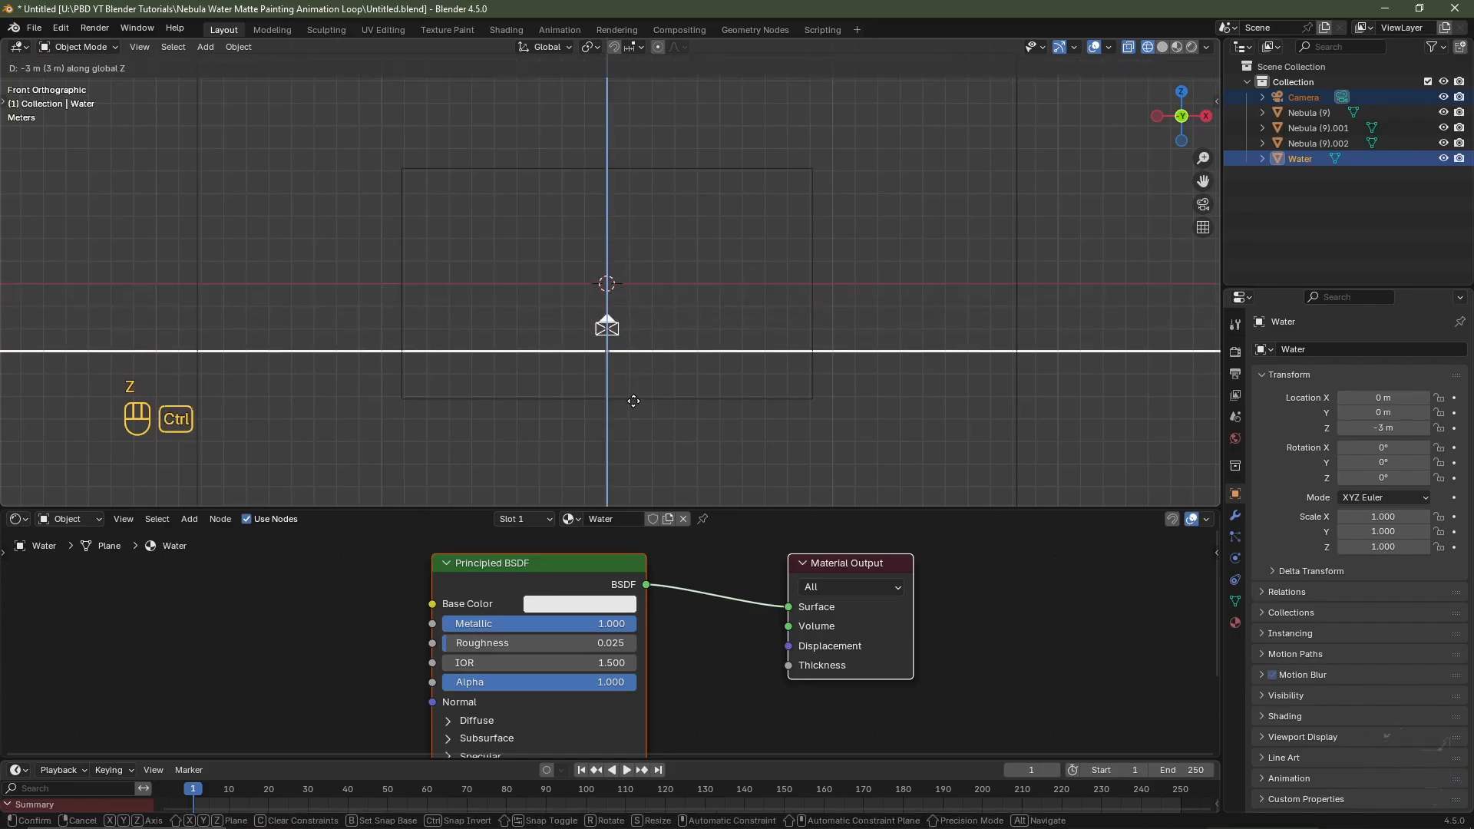
ctrl+click(630, 426)
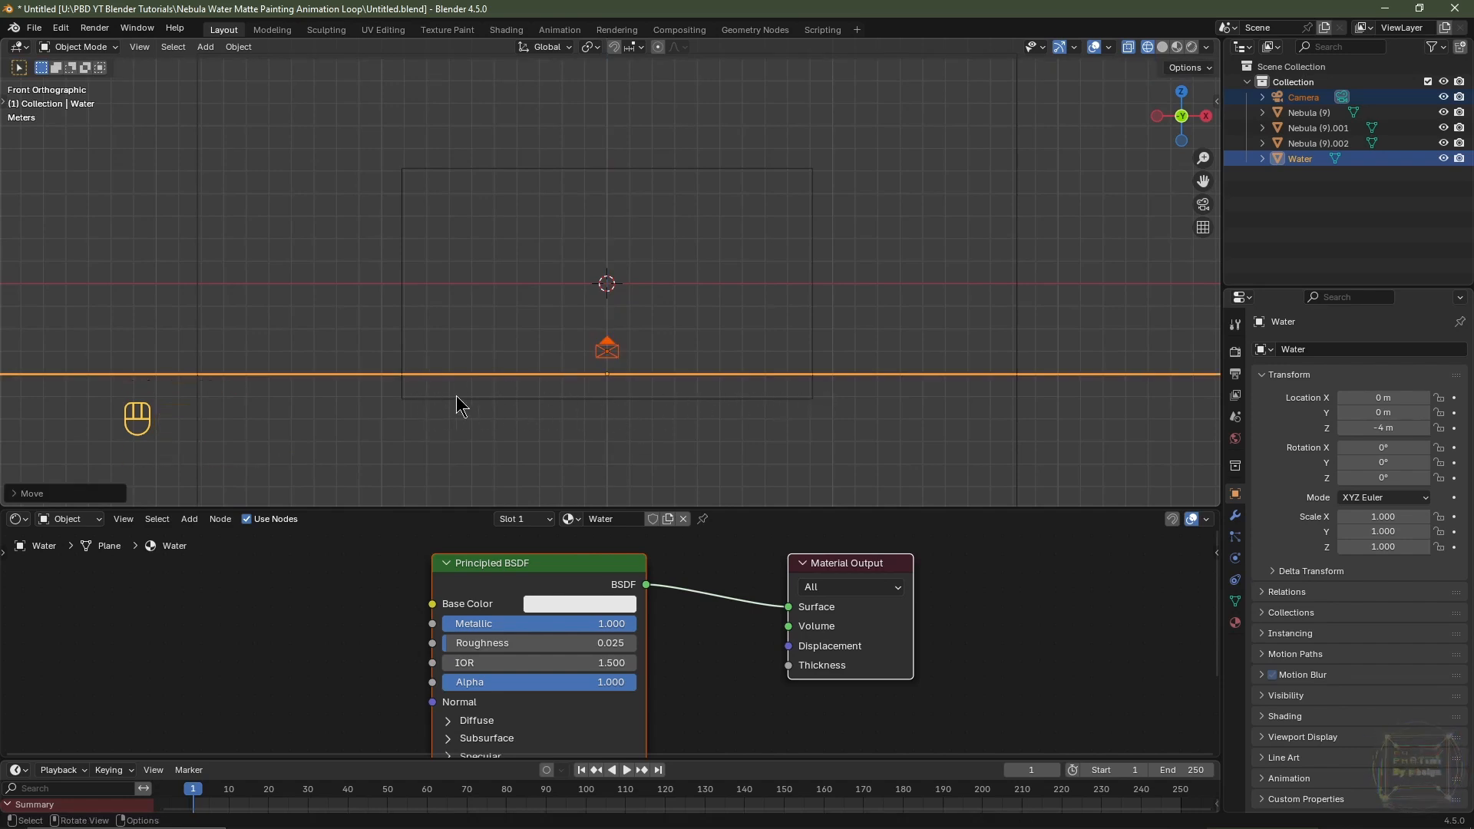
Inspect the lowered water plane in perspective and through the camera in solid shading
middle_drag(848, 280, 716, 357)
scroll(703, 348, down, 2)
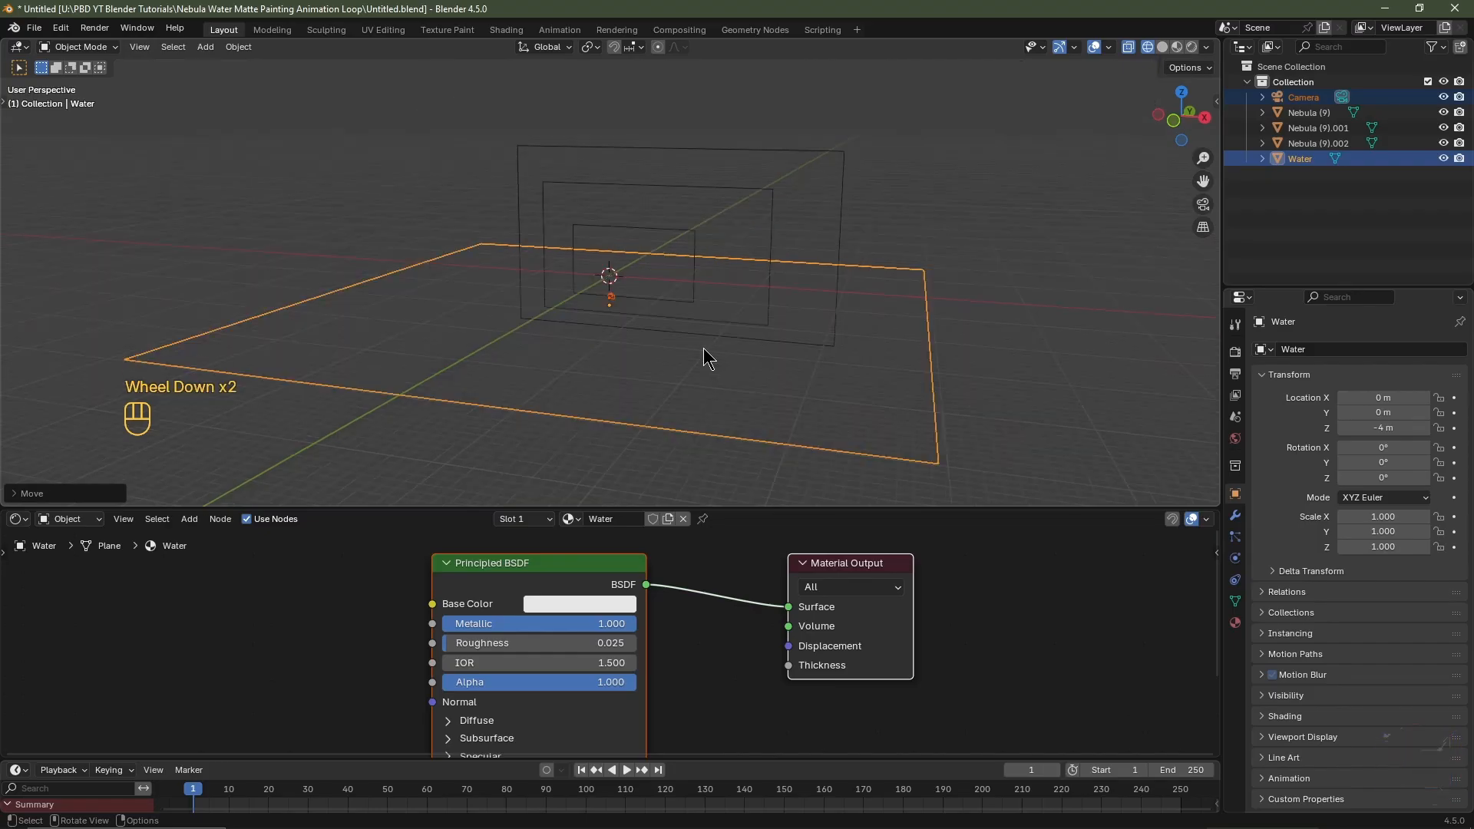
key(KP_0)
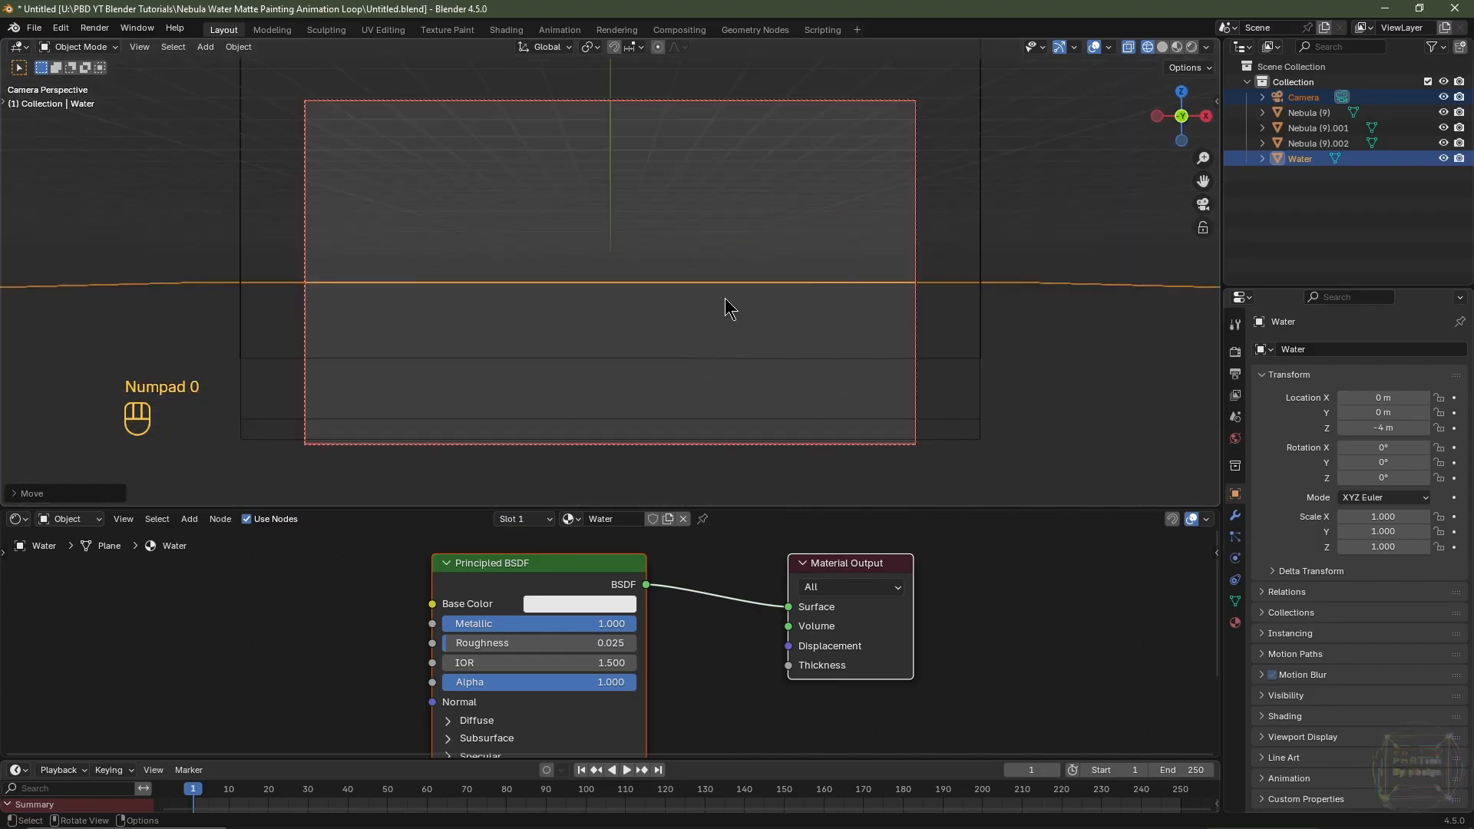
key(shift+z)
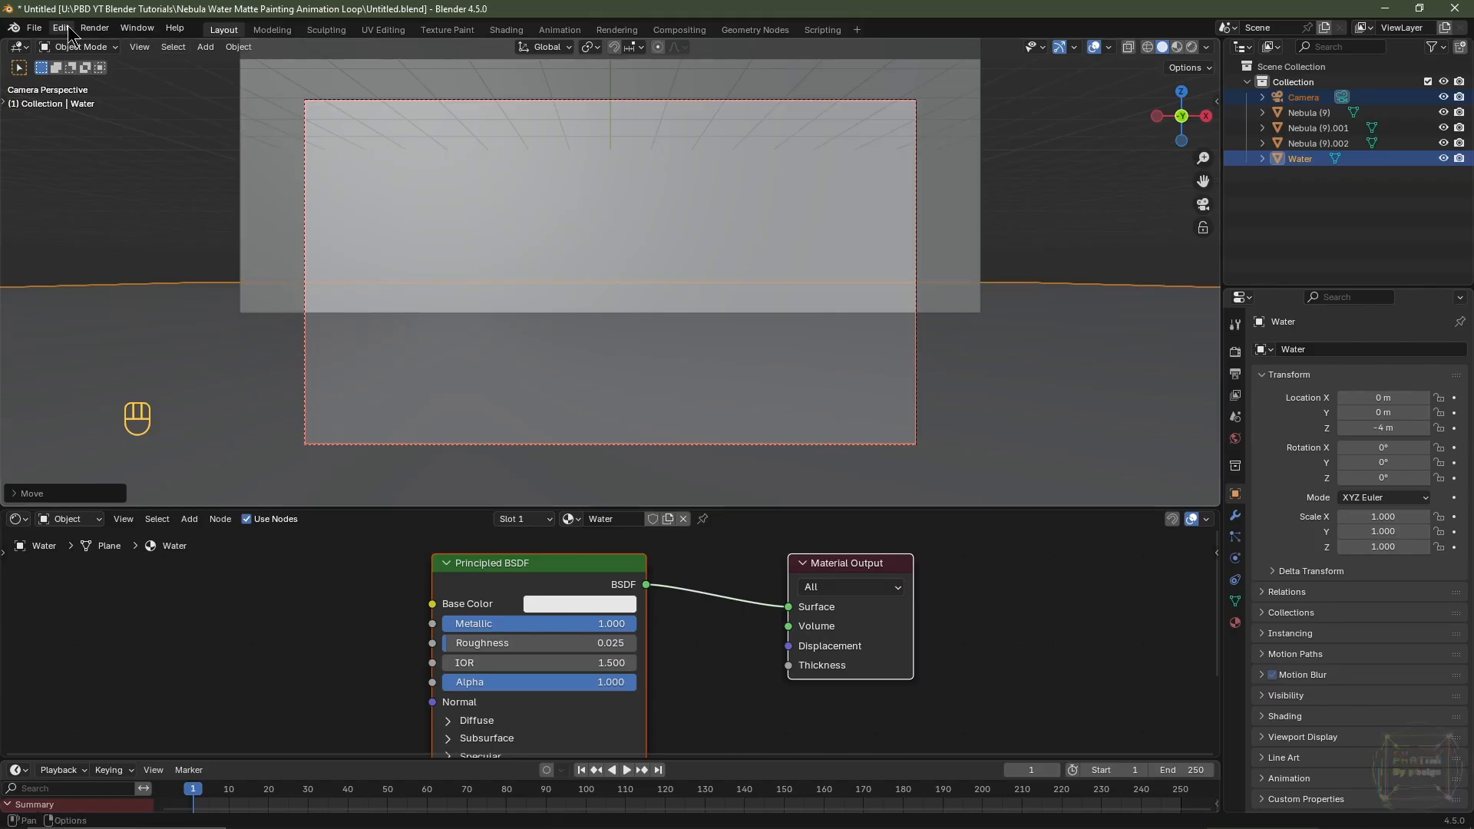
Save the project under the file name Like And Subscribe
click(36, 36)
click(77, 144)
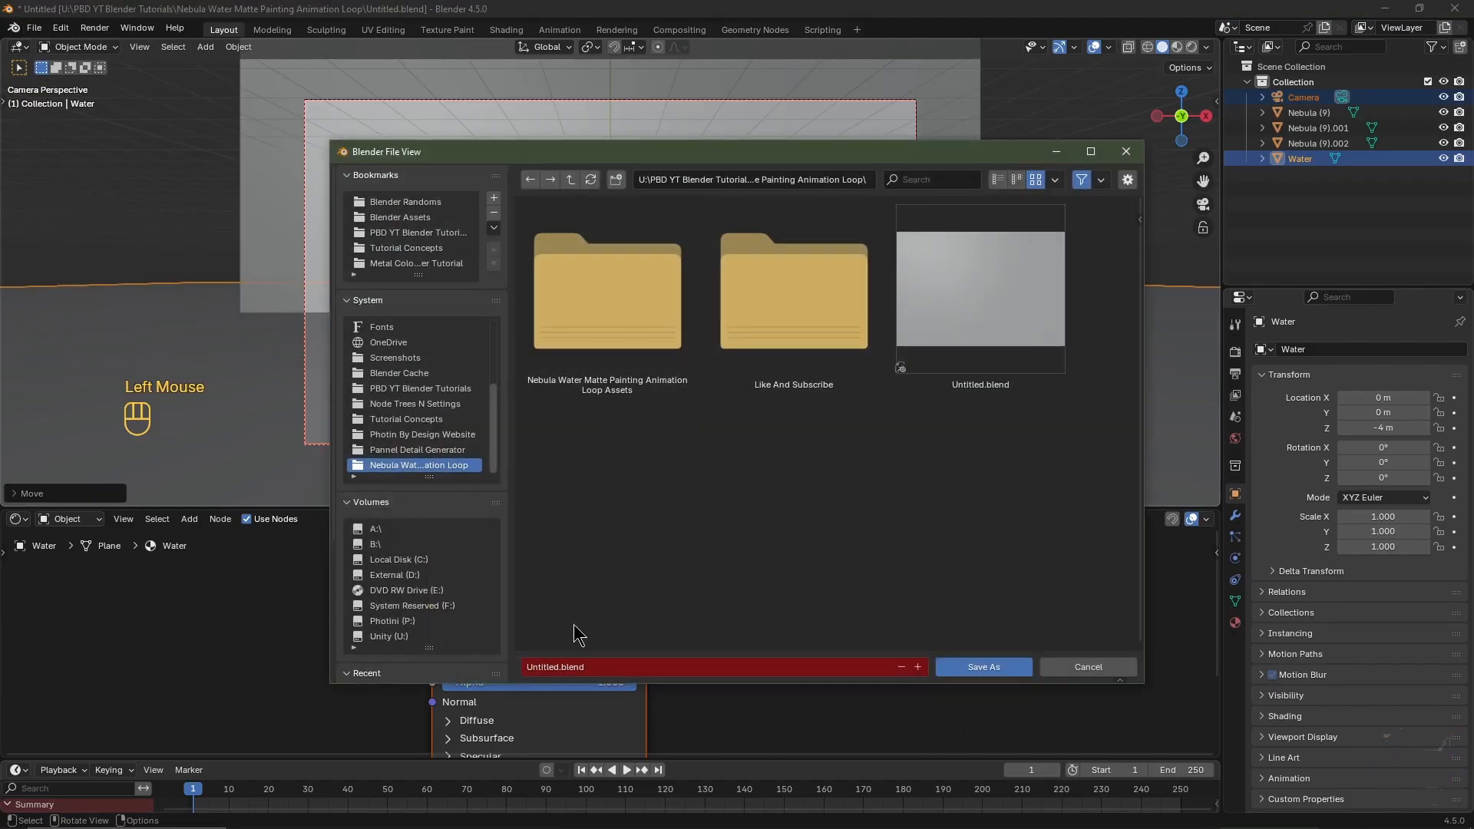
text(Like And Subscribe)
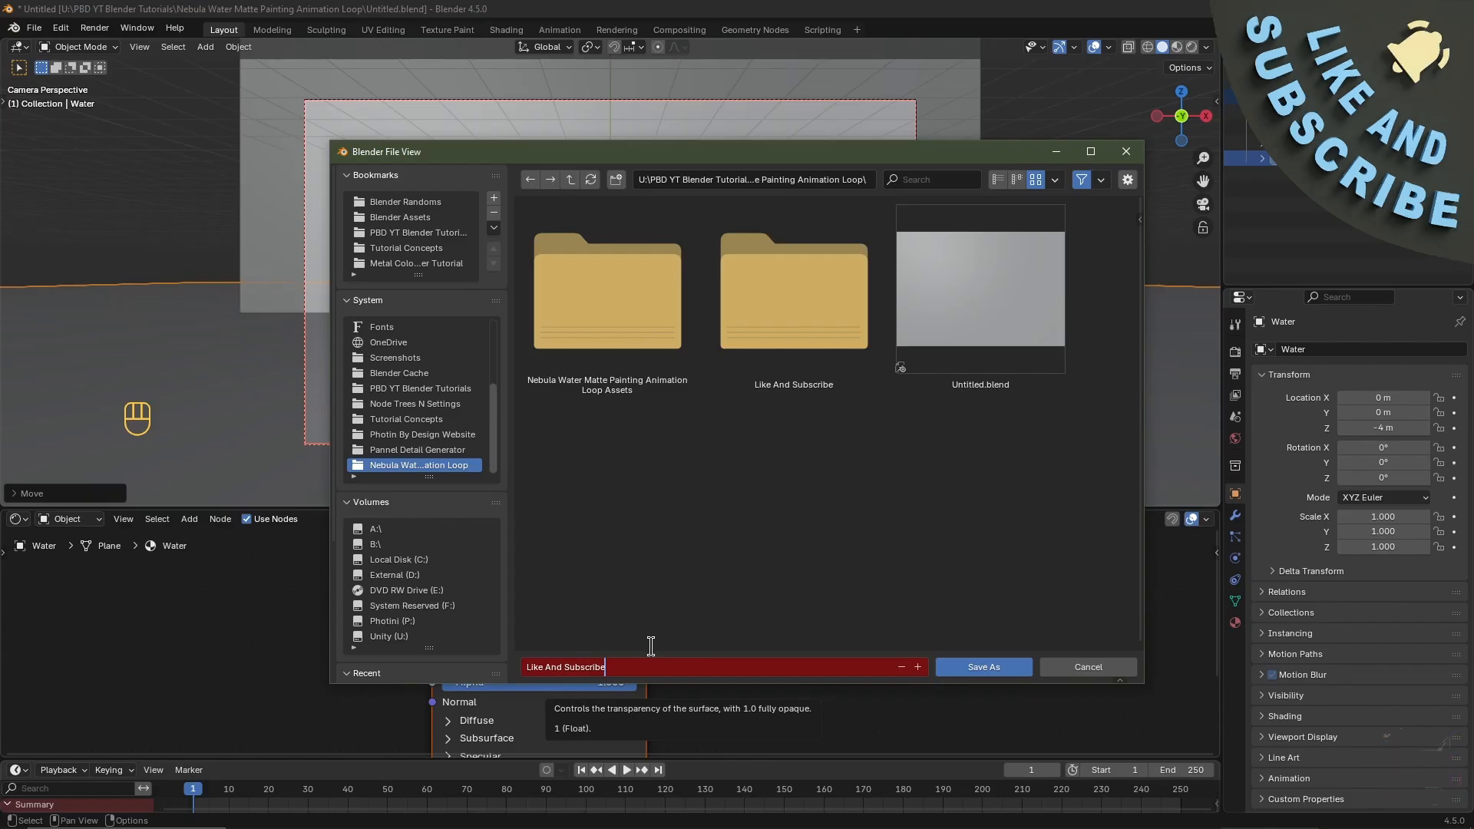
click(971, 666)
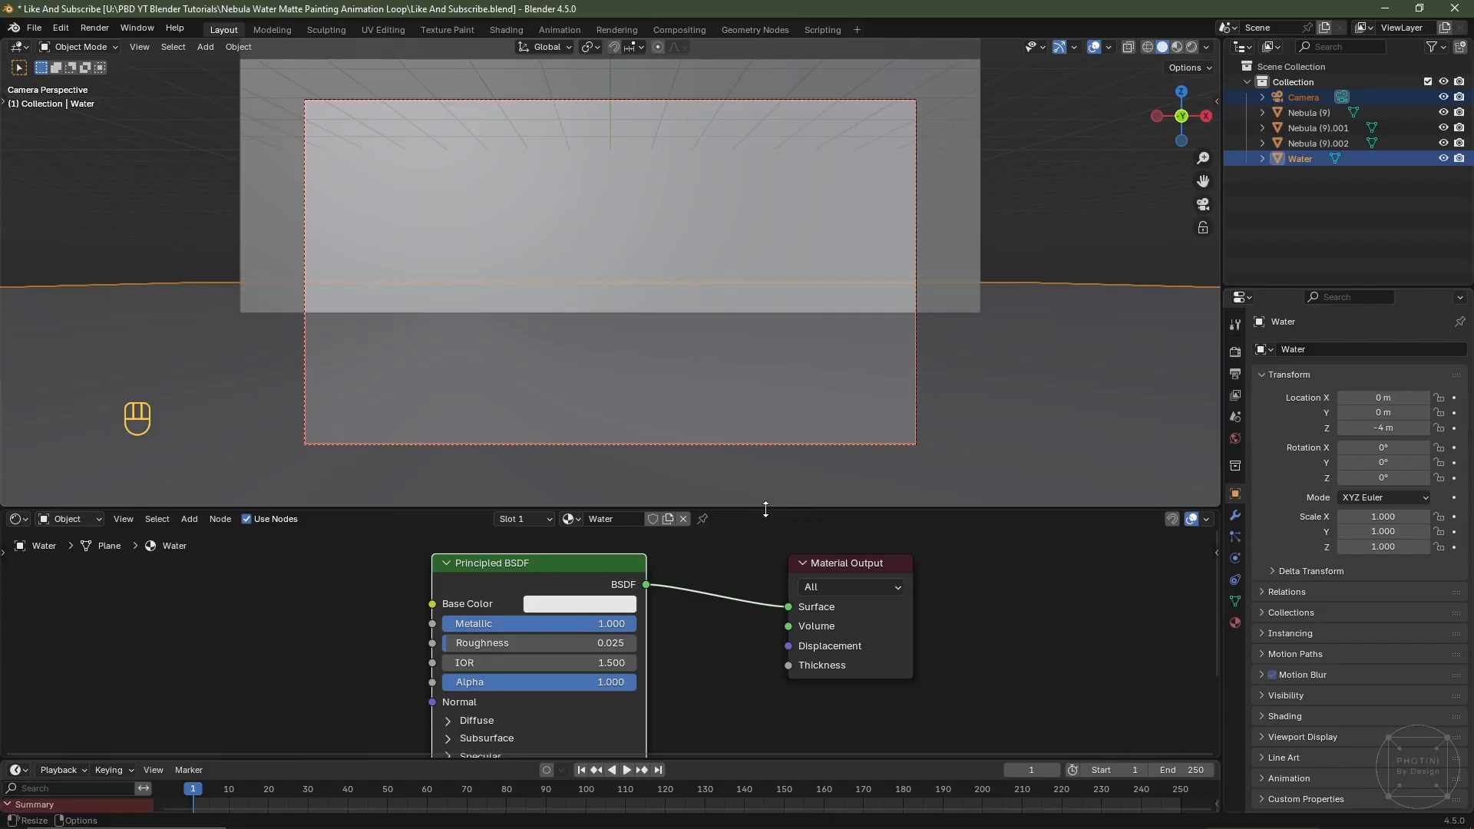
Enlarge the shader editor, switch the viewport to material preview shading and hide the three nebula planes in the viewport
drag(765, 509, 760, 269)
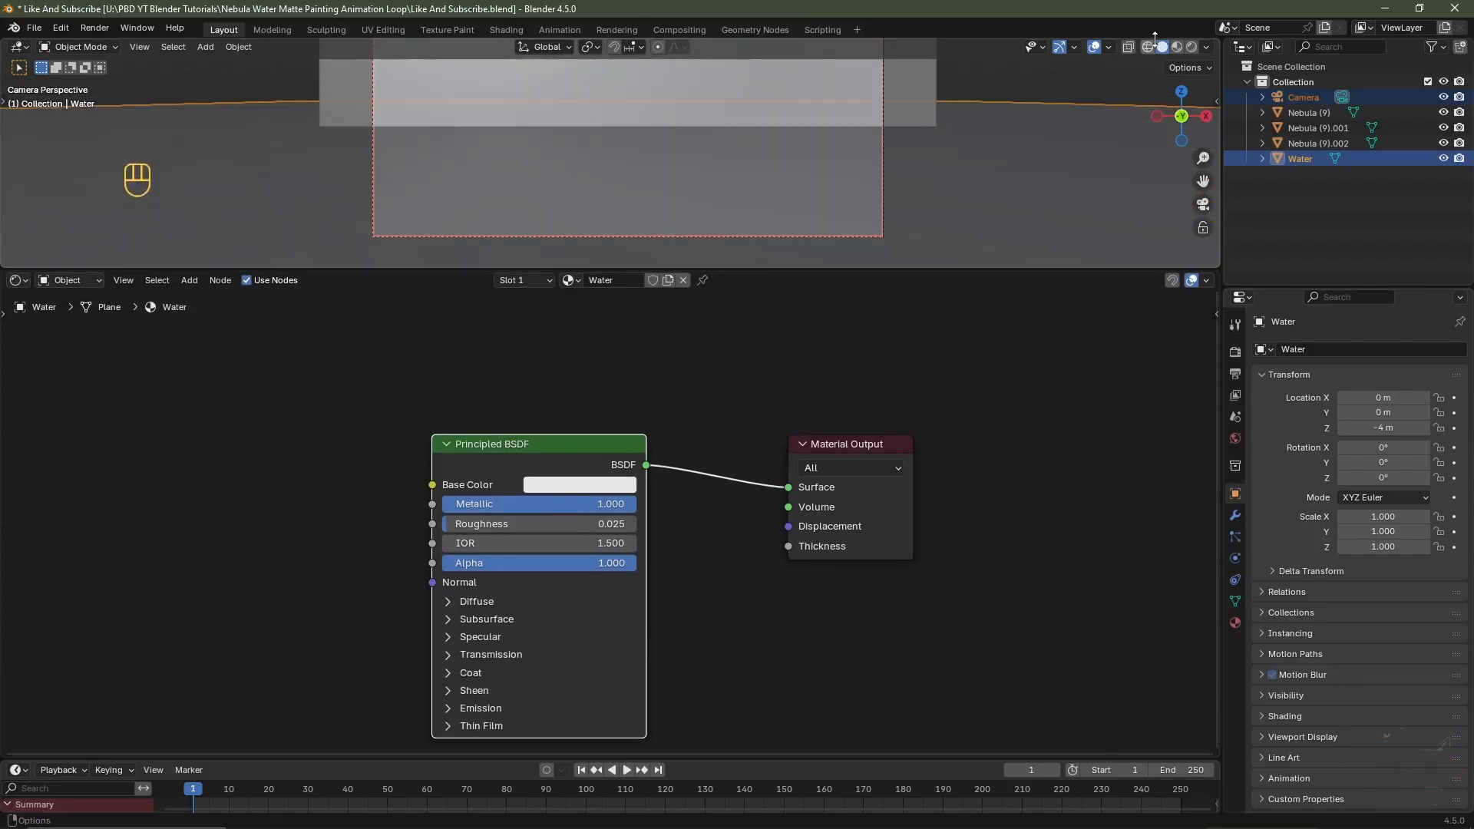
click(1177, 47)
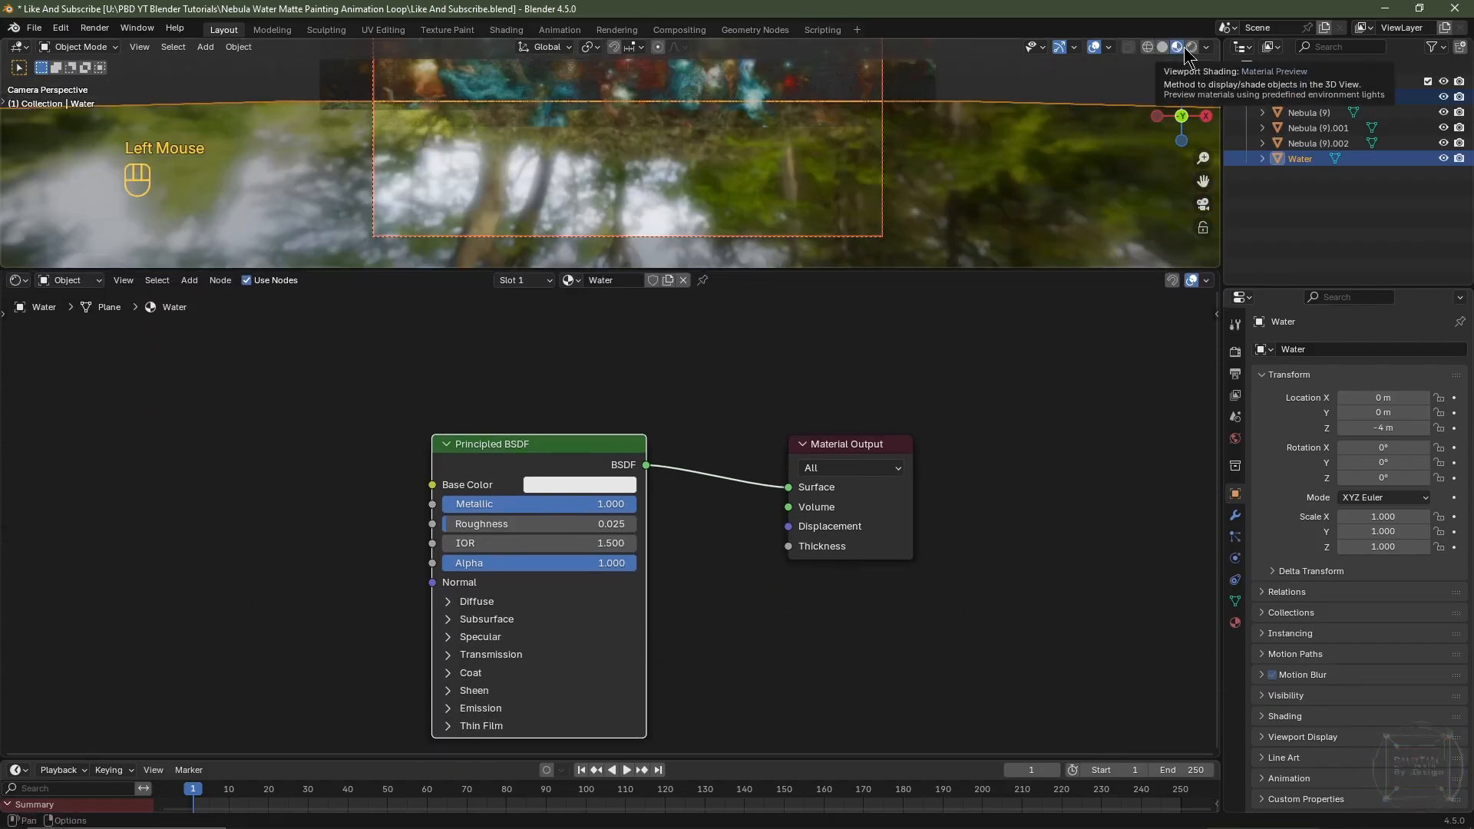
click(1443, 127)
click(1443, 112)
click(1443, 142)
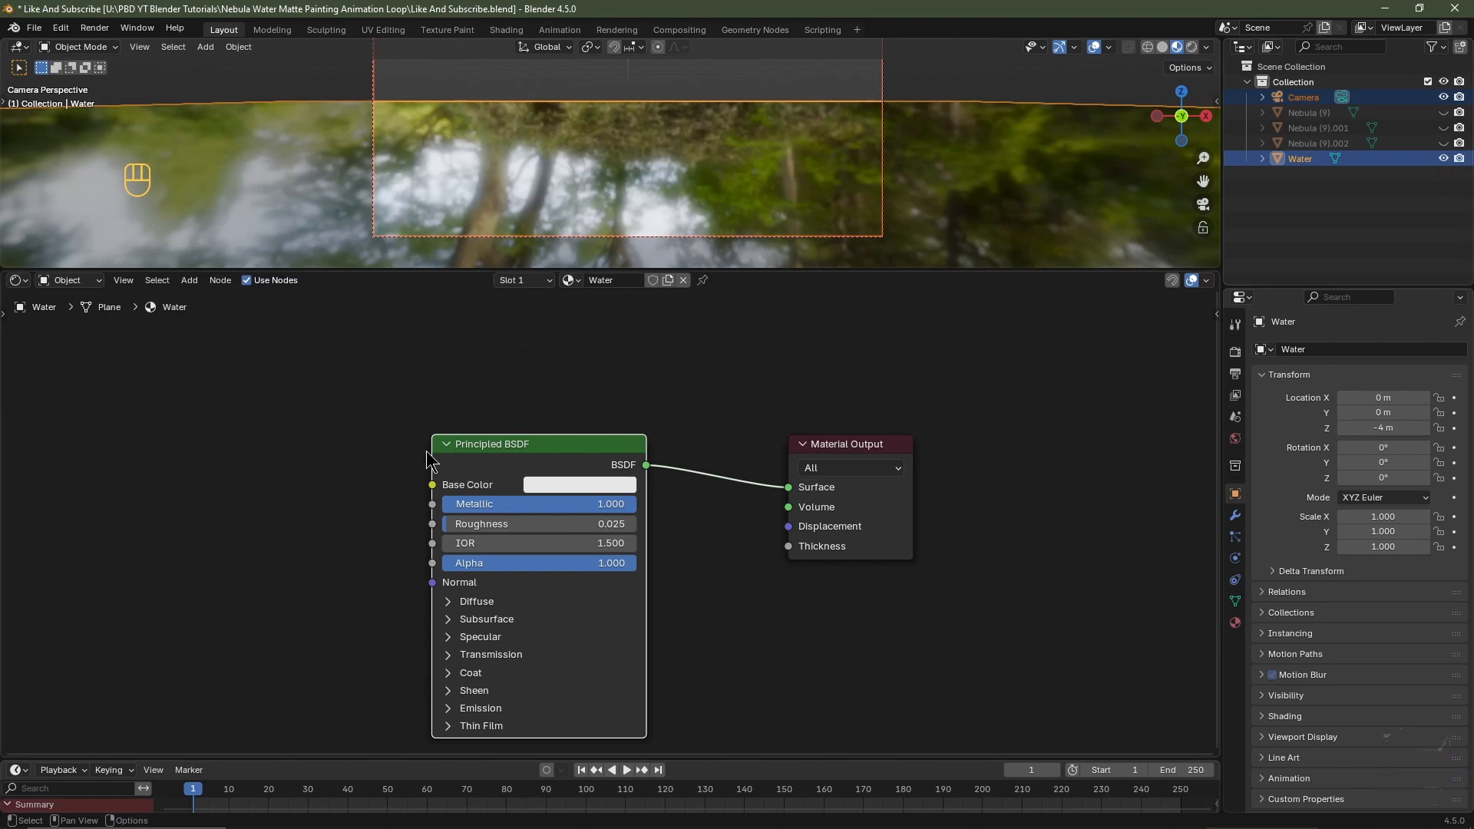
Add a Noise Texture node before the Principled BSDF in the Water material and set its dimensions to 4D
middle_drag(311, 483, 593, 435)
key(shift+a)
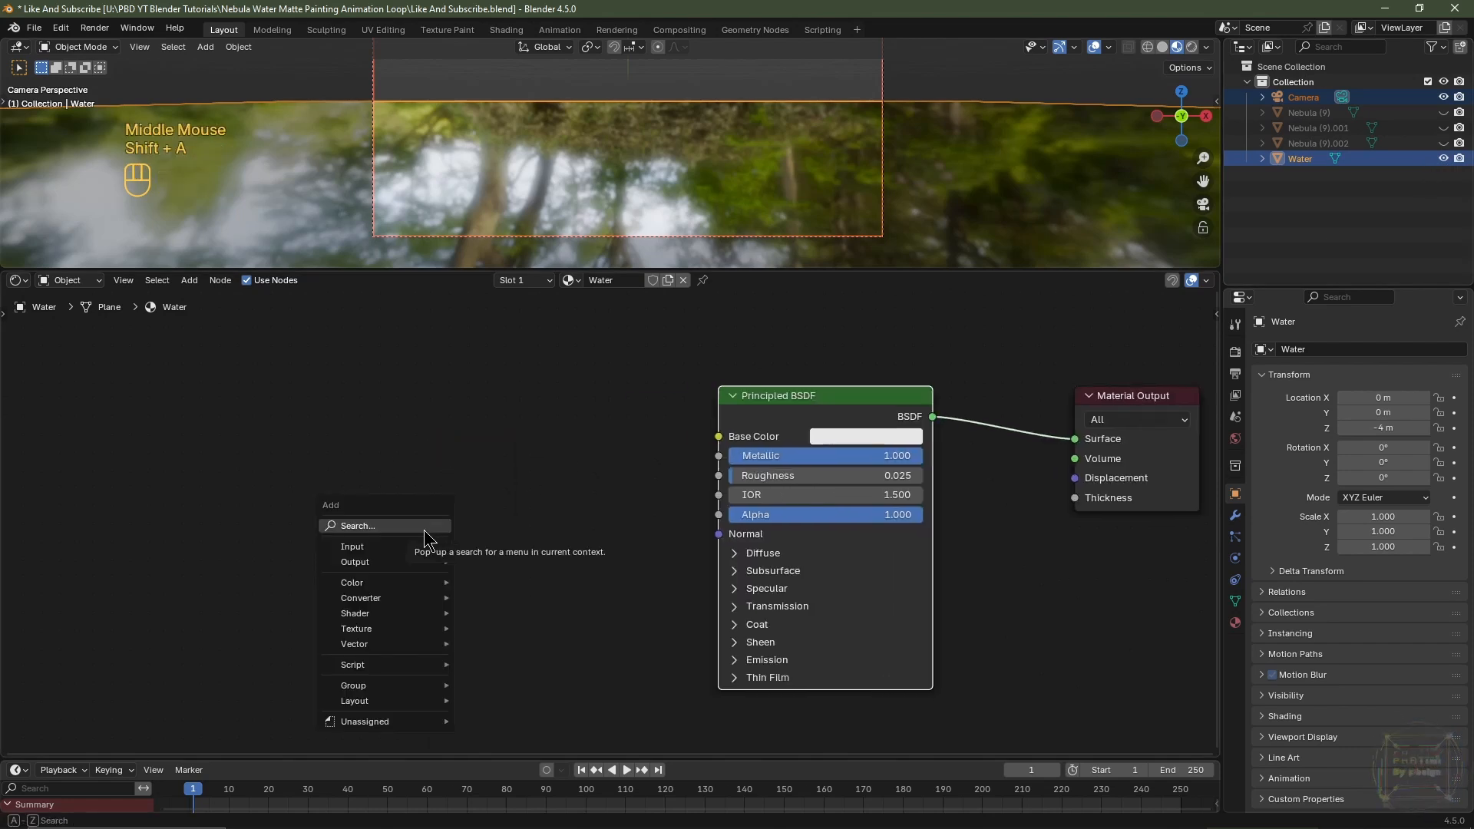
mouse_move(388, 629)
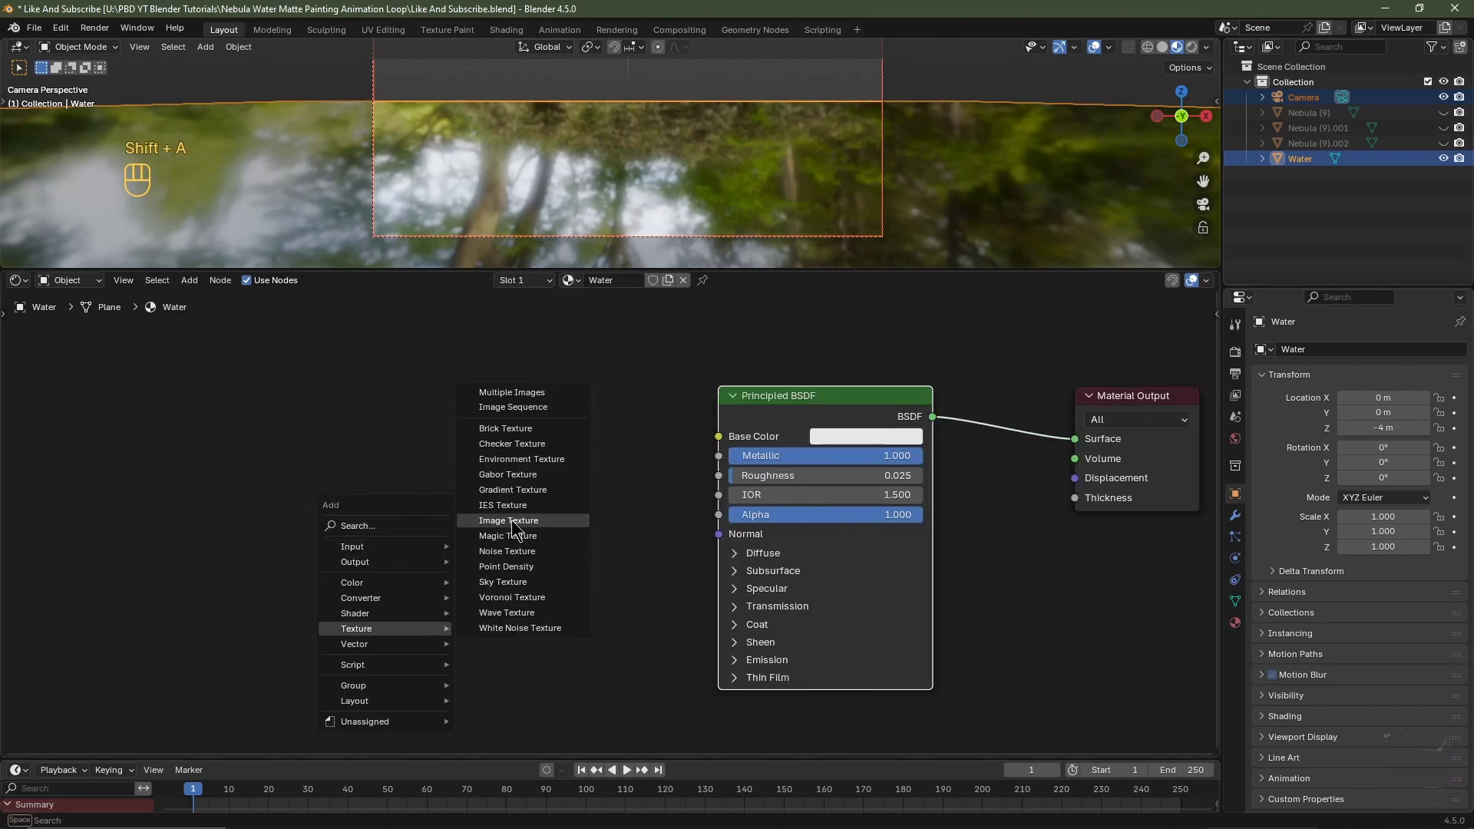
click(506, 551)
click(459, 418)
click(453, 472)
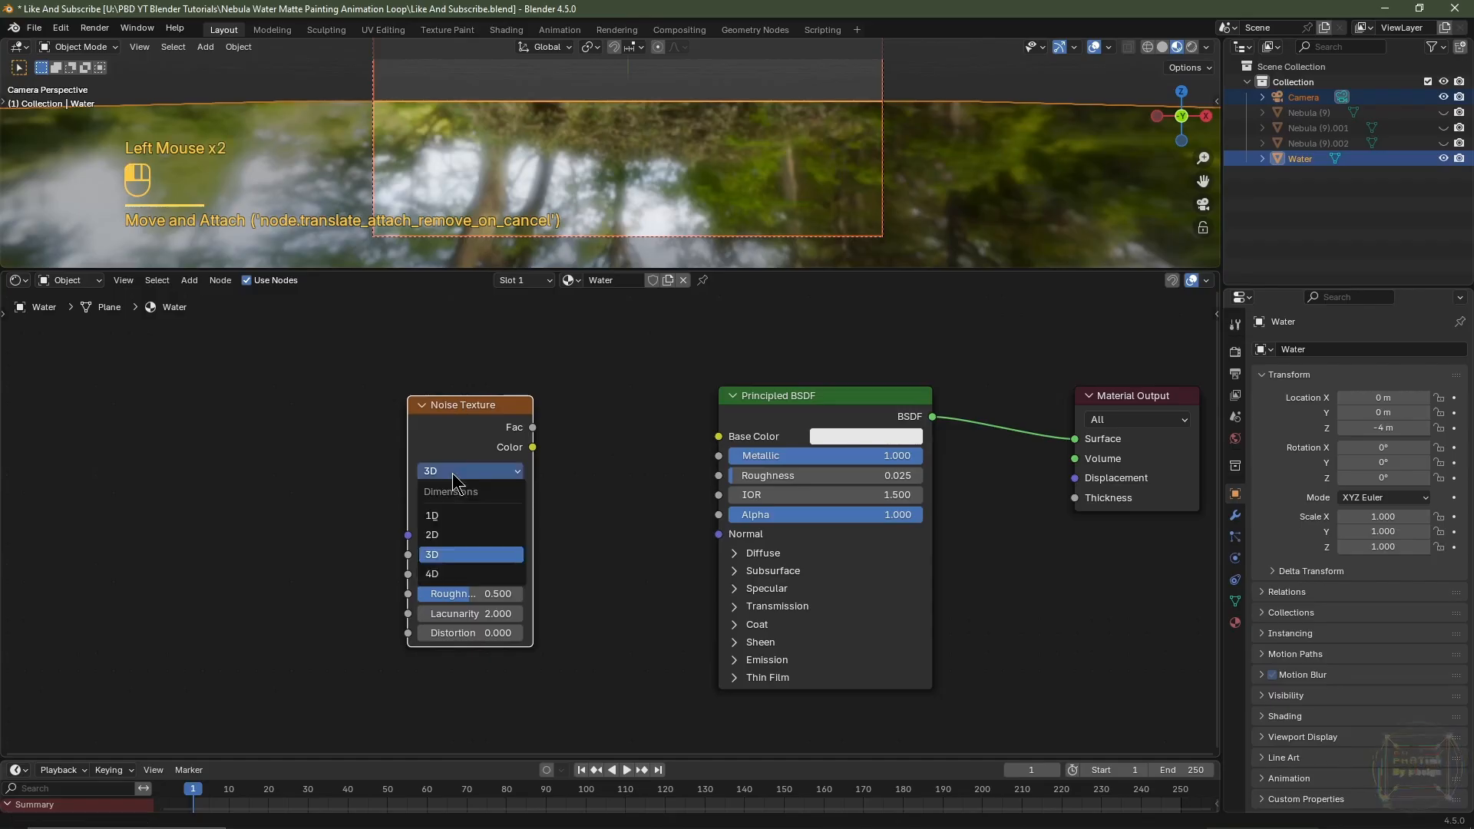
click(449, 574)
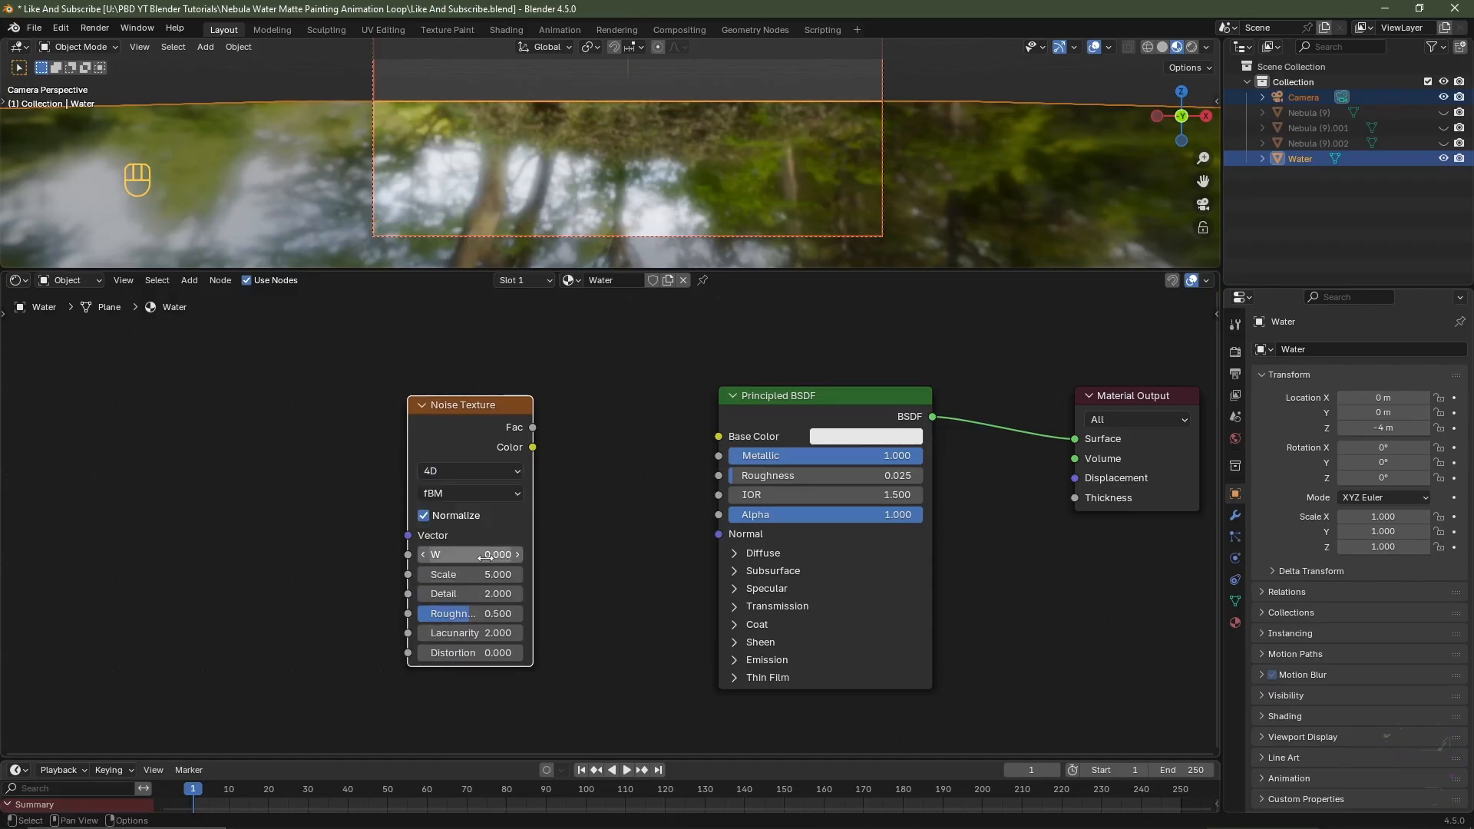
Set the Noise Texture's Scale to 1 and Distortion to 0.2
click(465, 575)
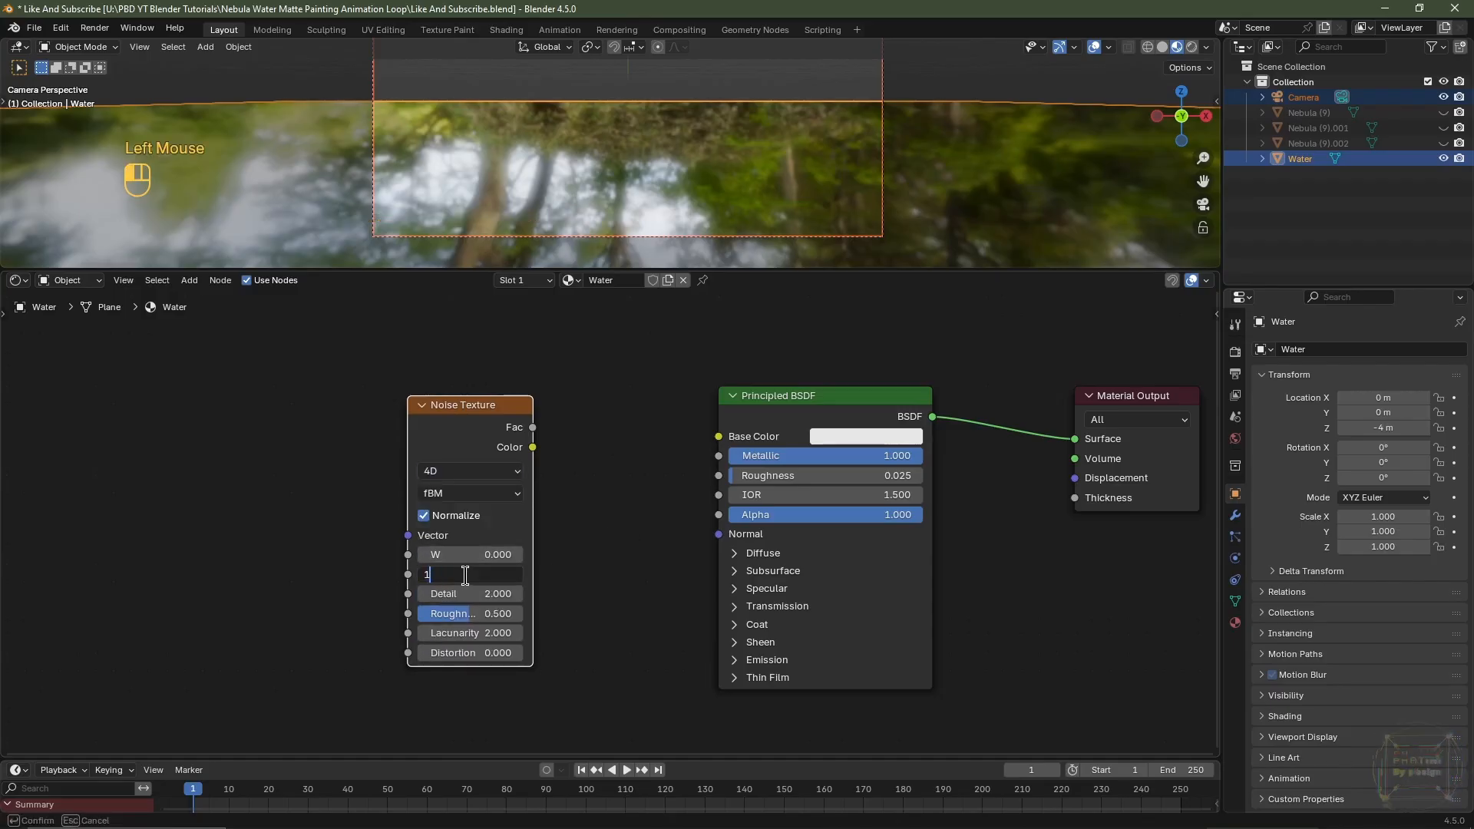
text(1)
key(Tab)
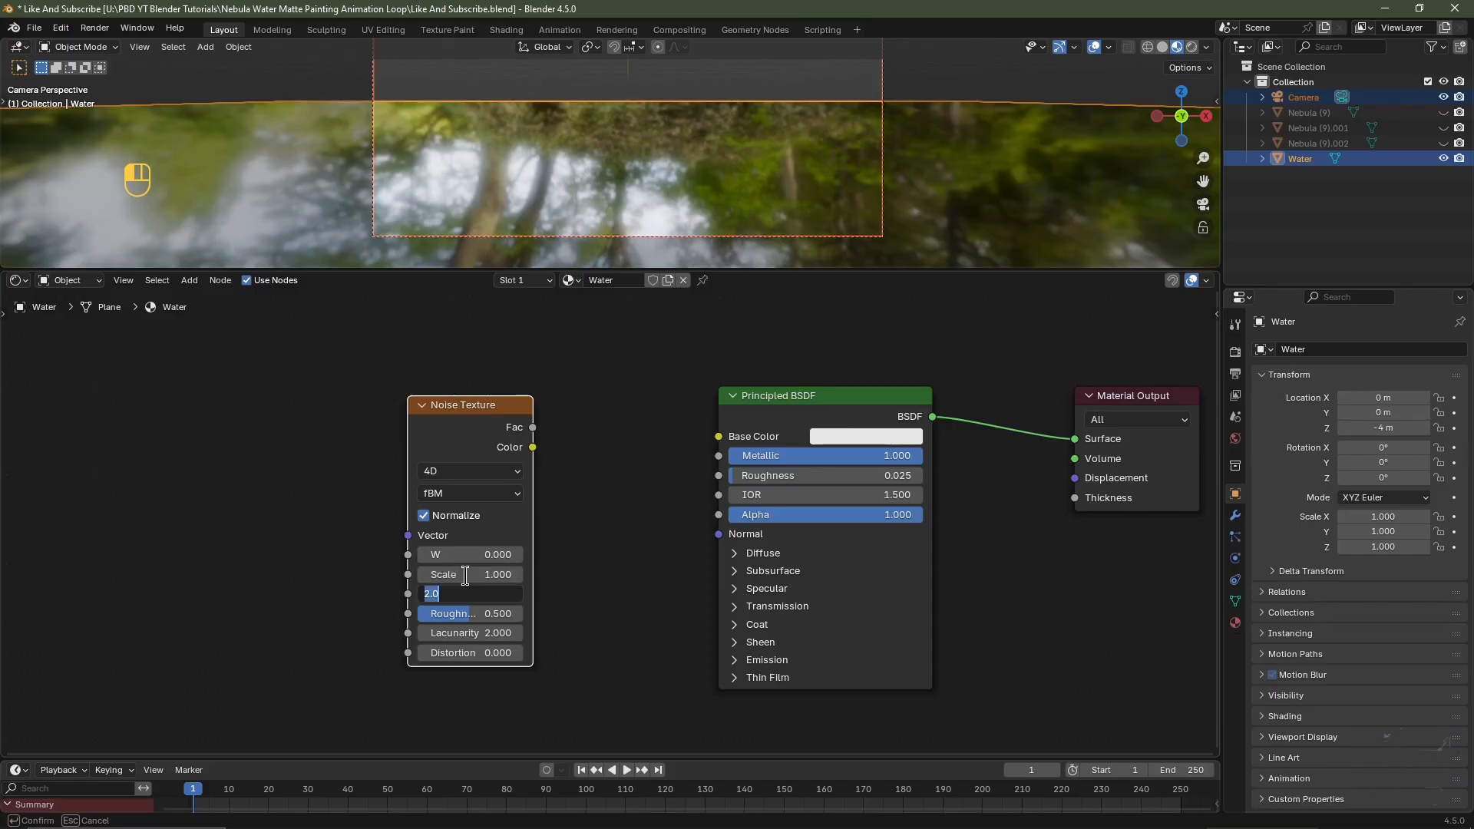
key(Tab)
key(Tab)
key(Tab)
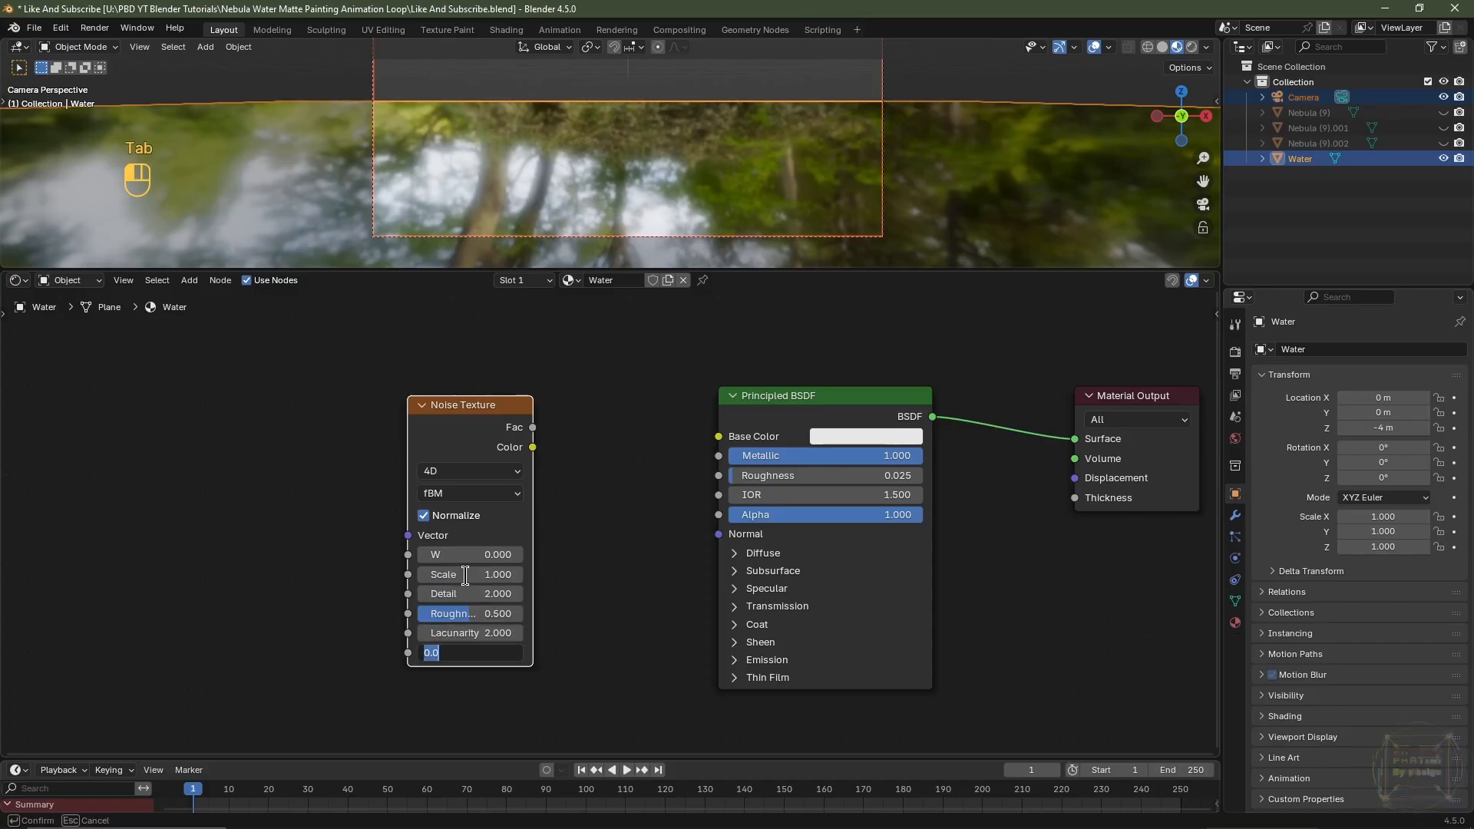
text(.)
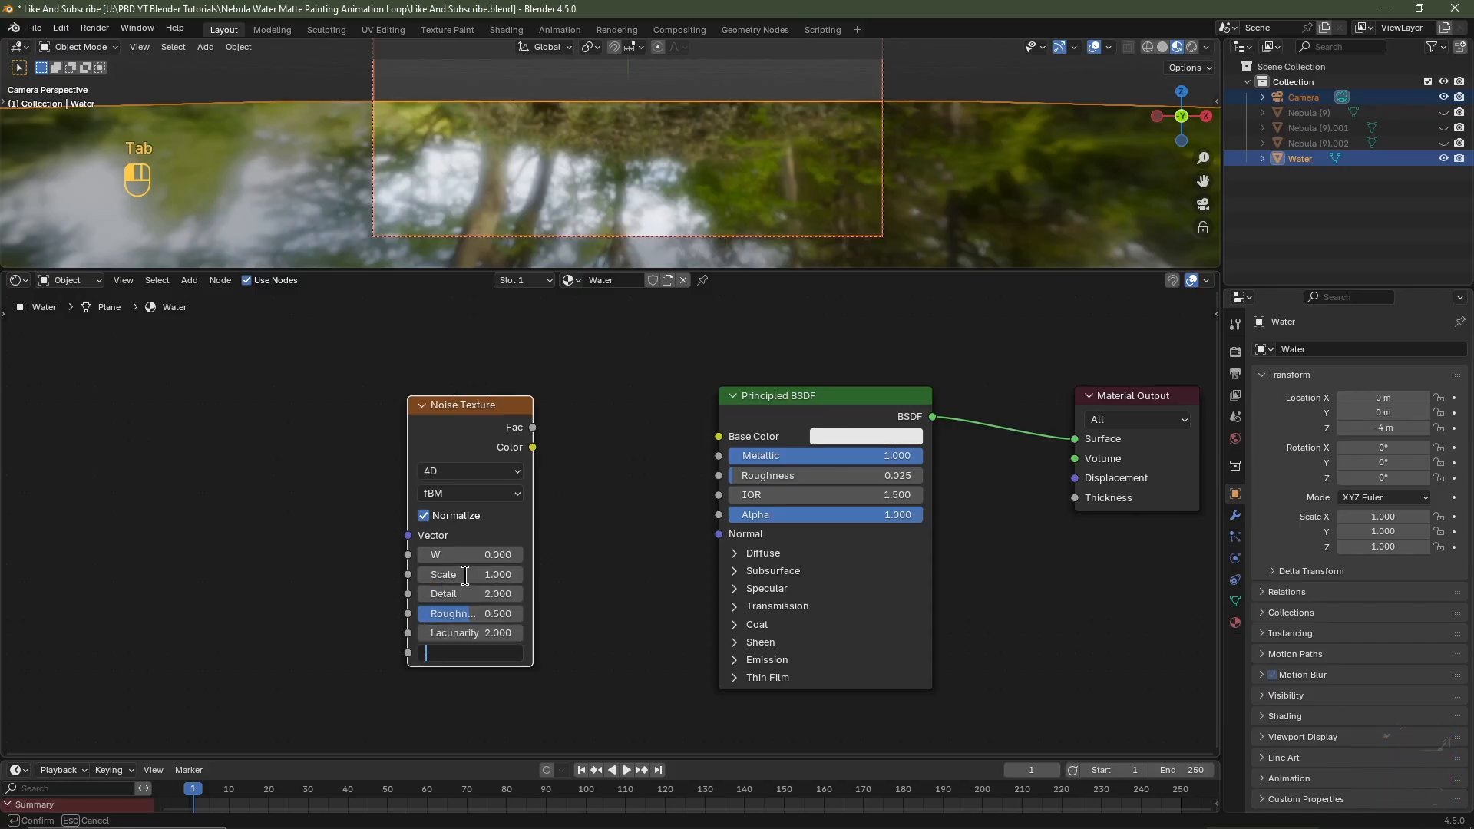
text(2)
key(Return)
Add a Bump node before the Principled BSDF, linking the noise Color to its Height and its Normal to the shader's Normal
drag(819, 398, 933, 379)
key(shift+a)
mouse_move(624, 506)
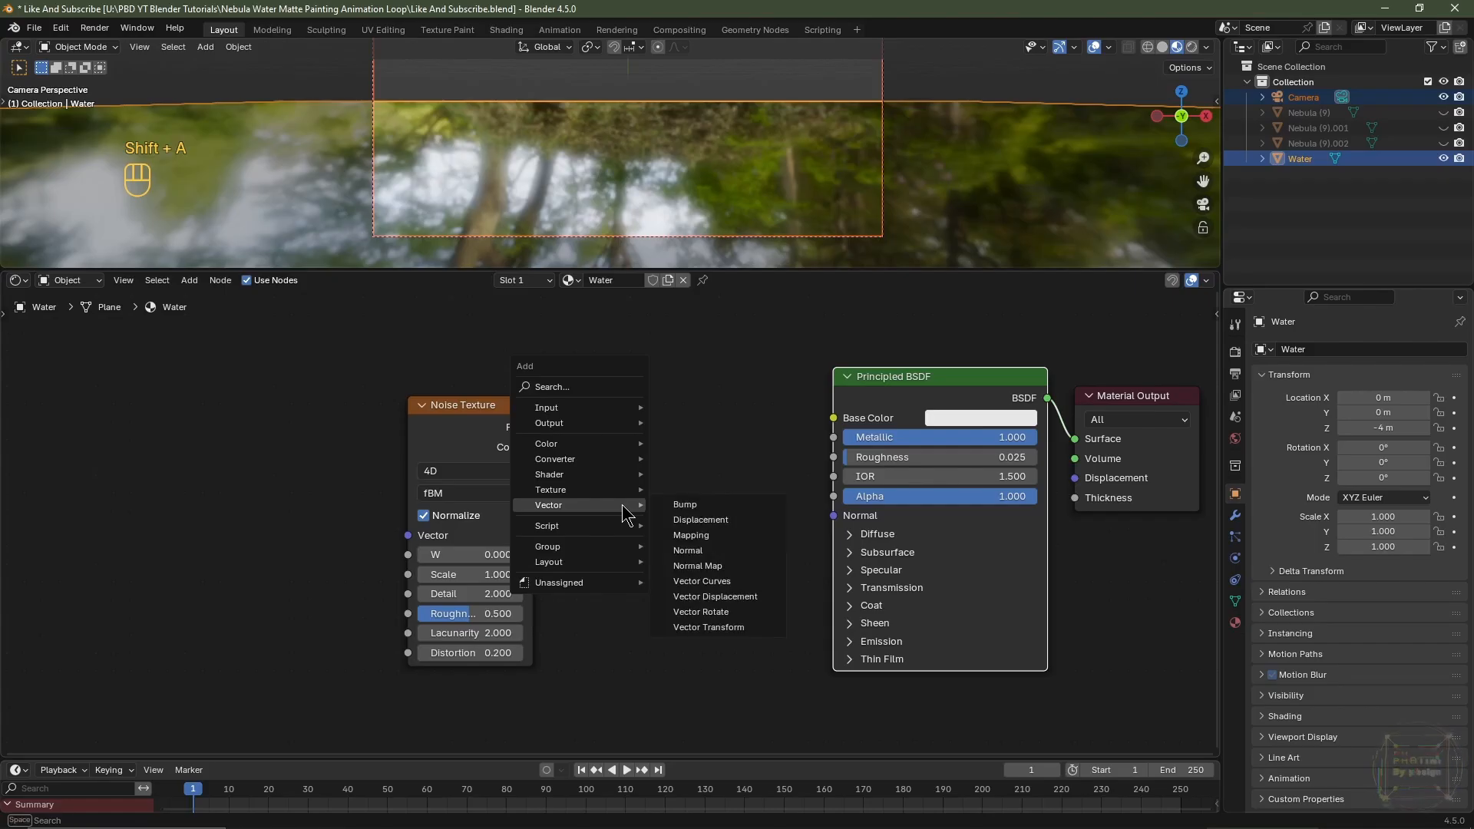
click(685, 505)
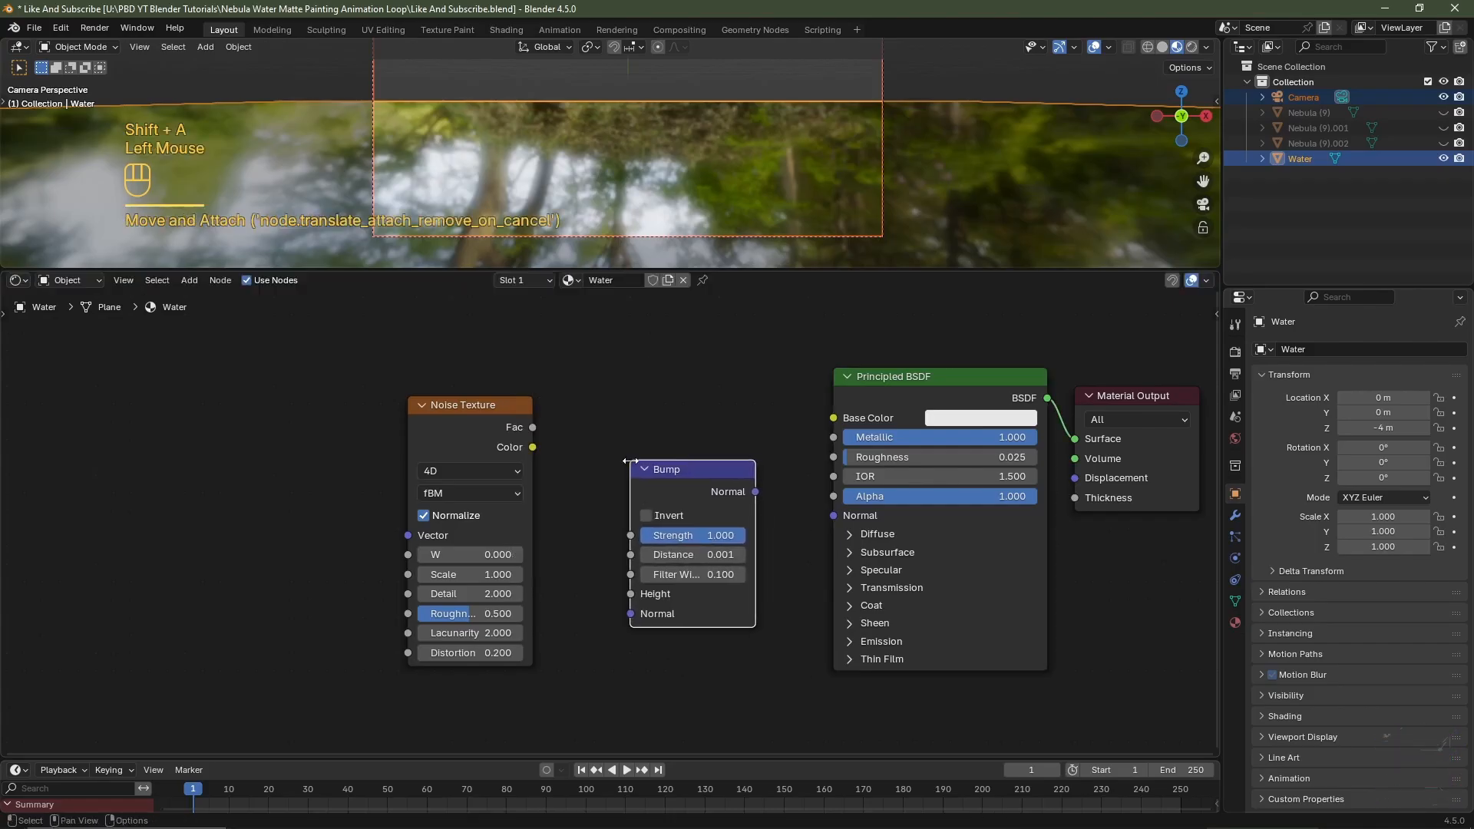
click(656, 478)
drag(532, 449, 626, 597)
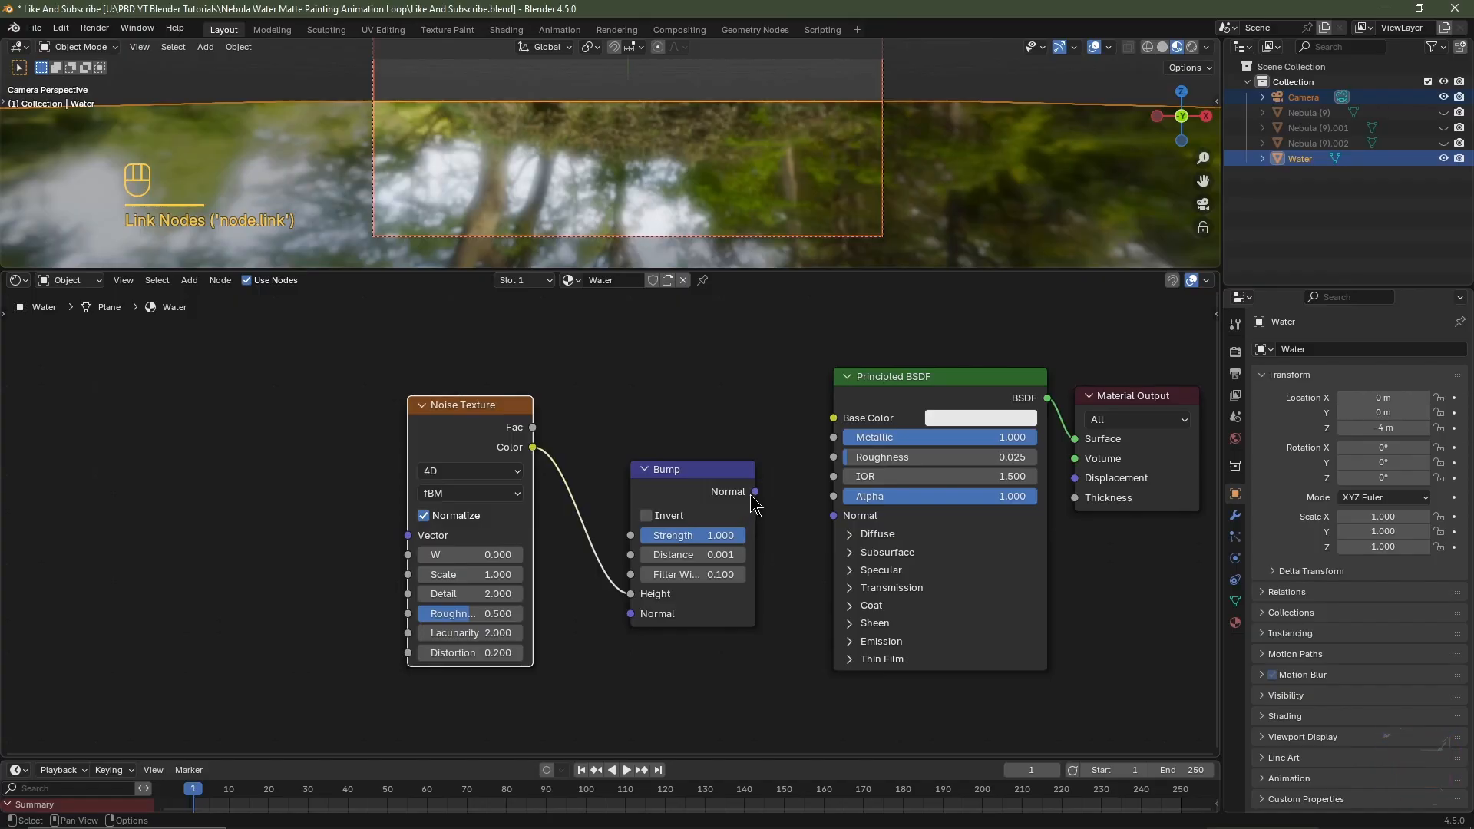
drag(757, 494, 824, 528)
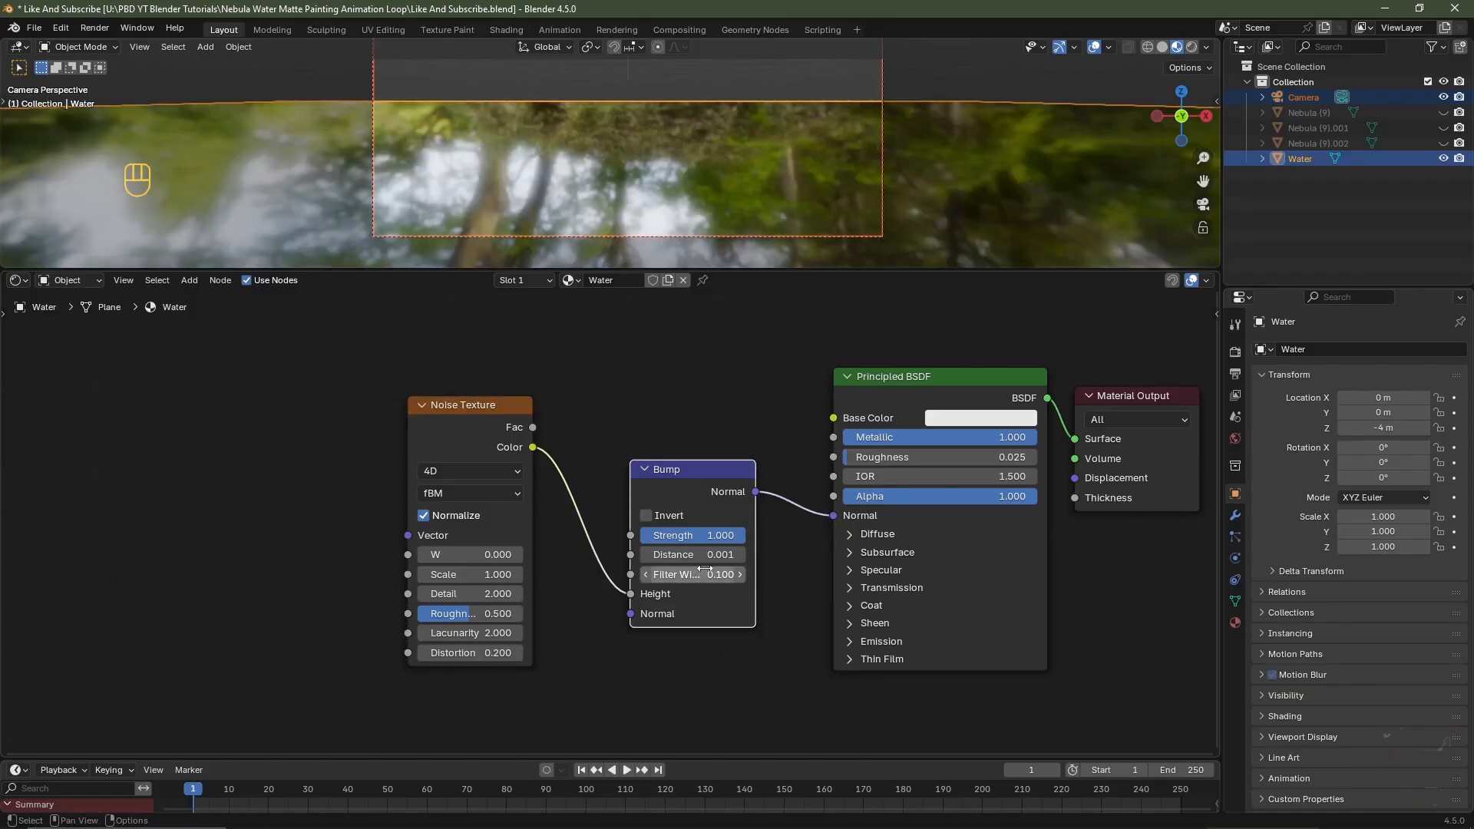
Set the Bump node's Distance to 0.25 and the Noise Texture's Scale to 75
click(701, 554)
key(BackSpace)
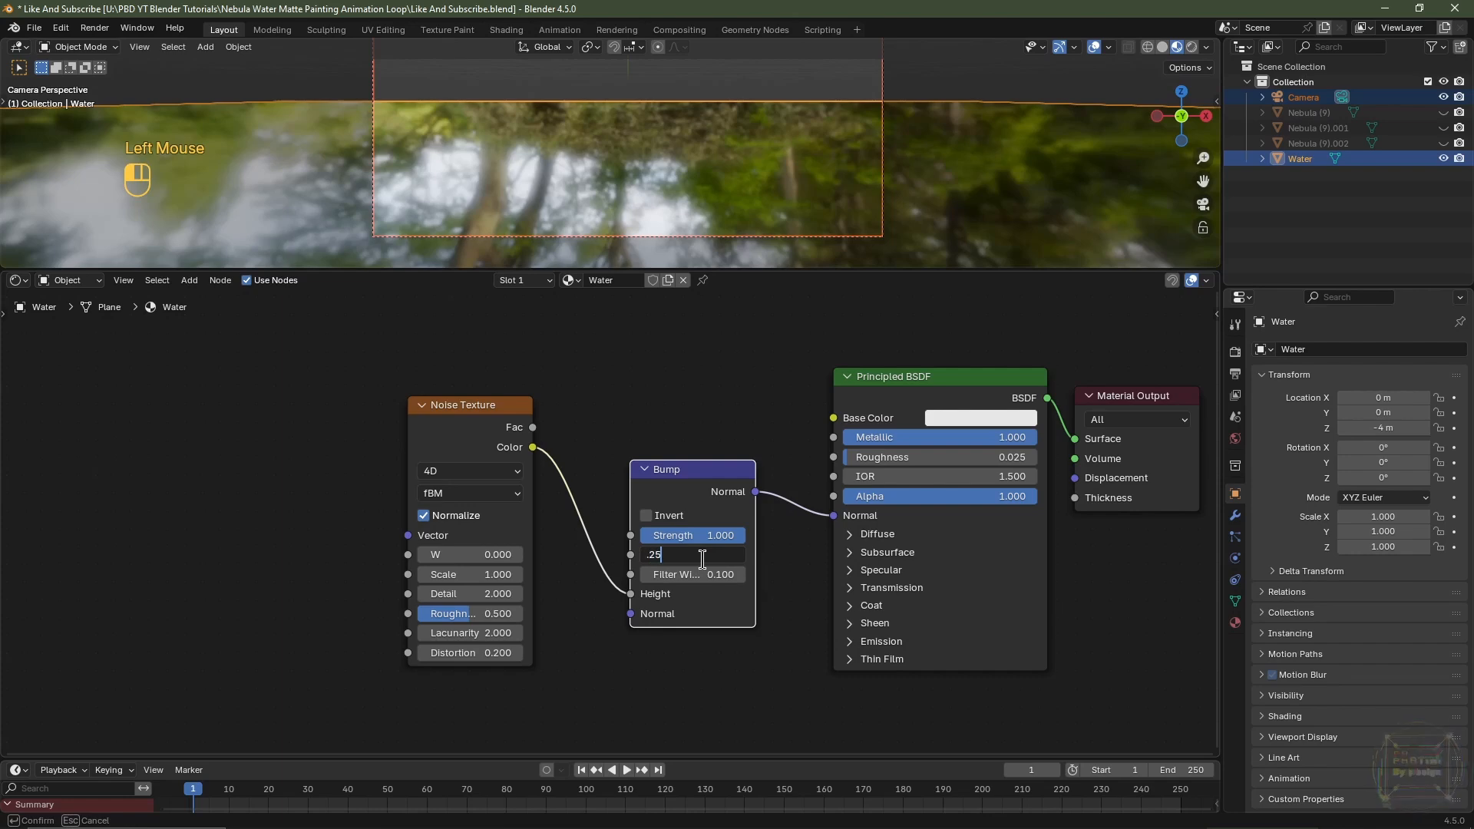
text(.25)
key(Return)
click(485, 576)
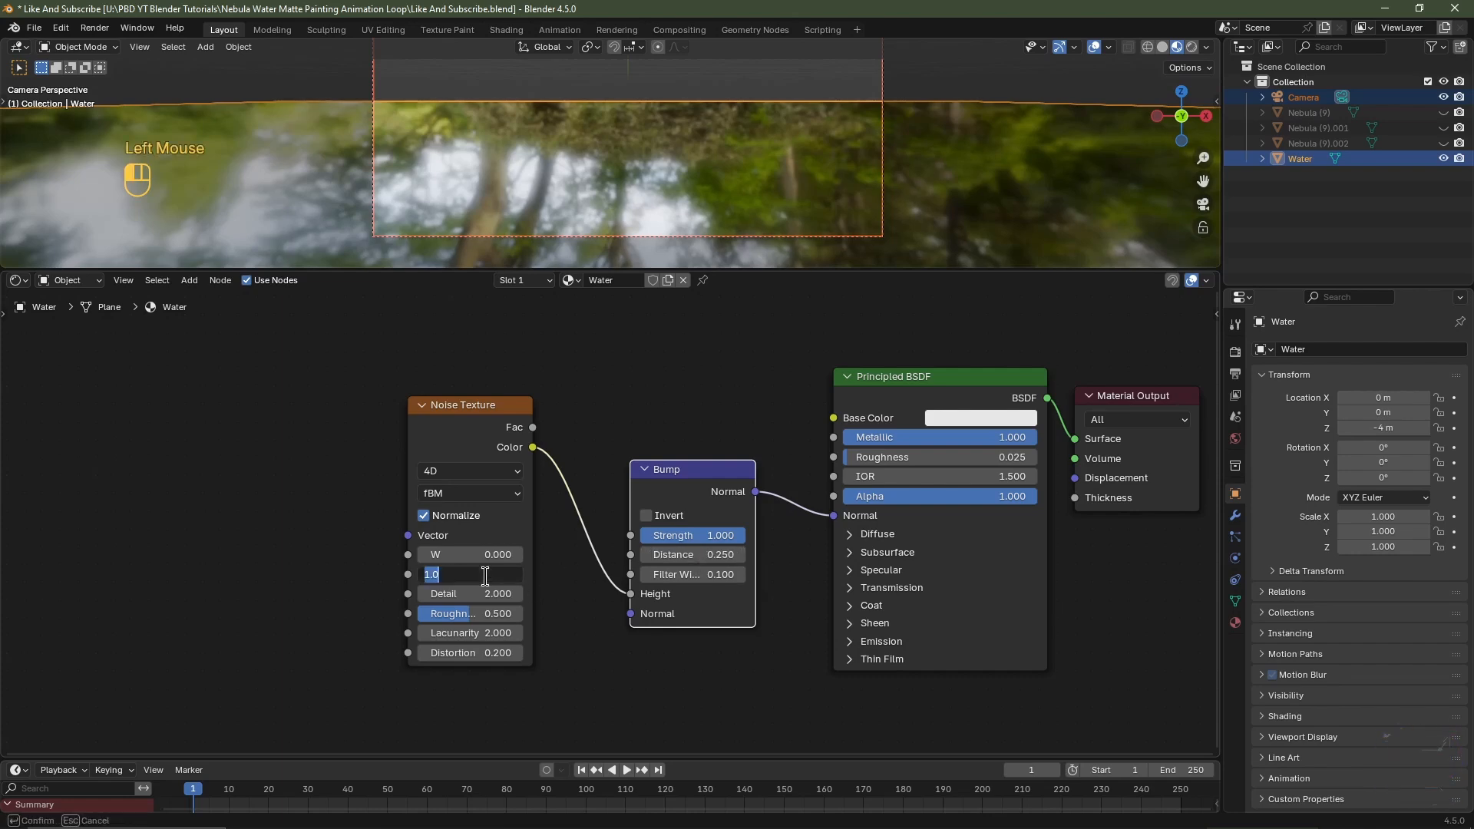
key(Return)
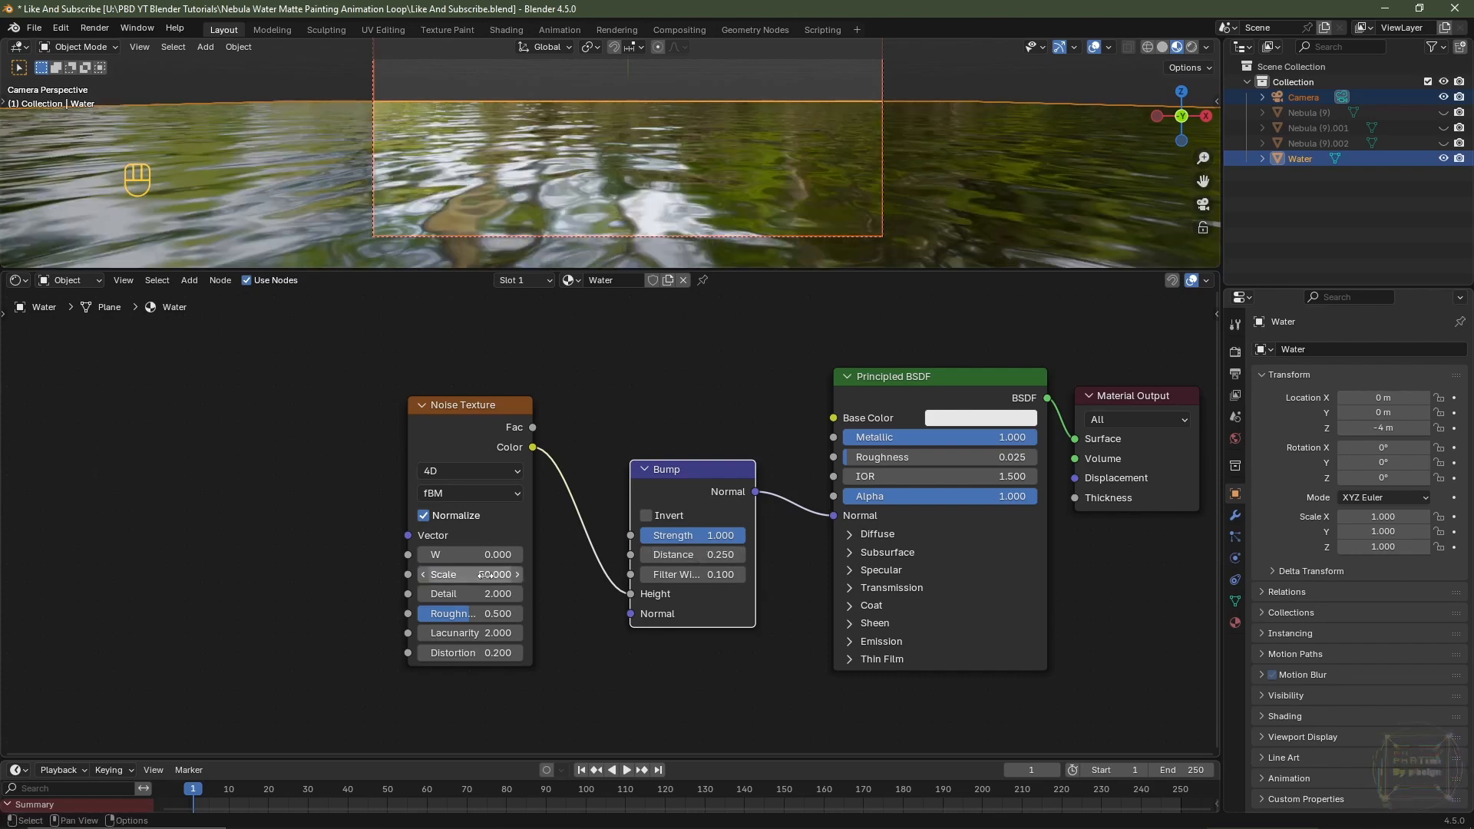
click(484, 575)
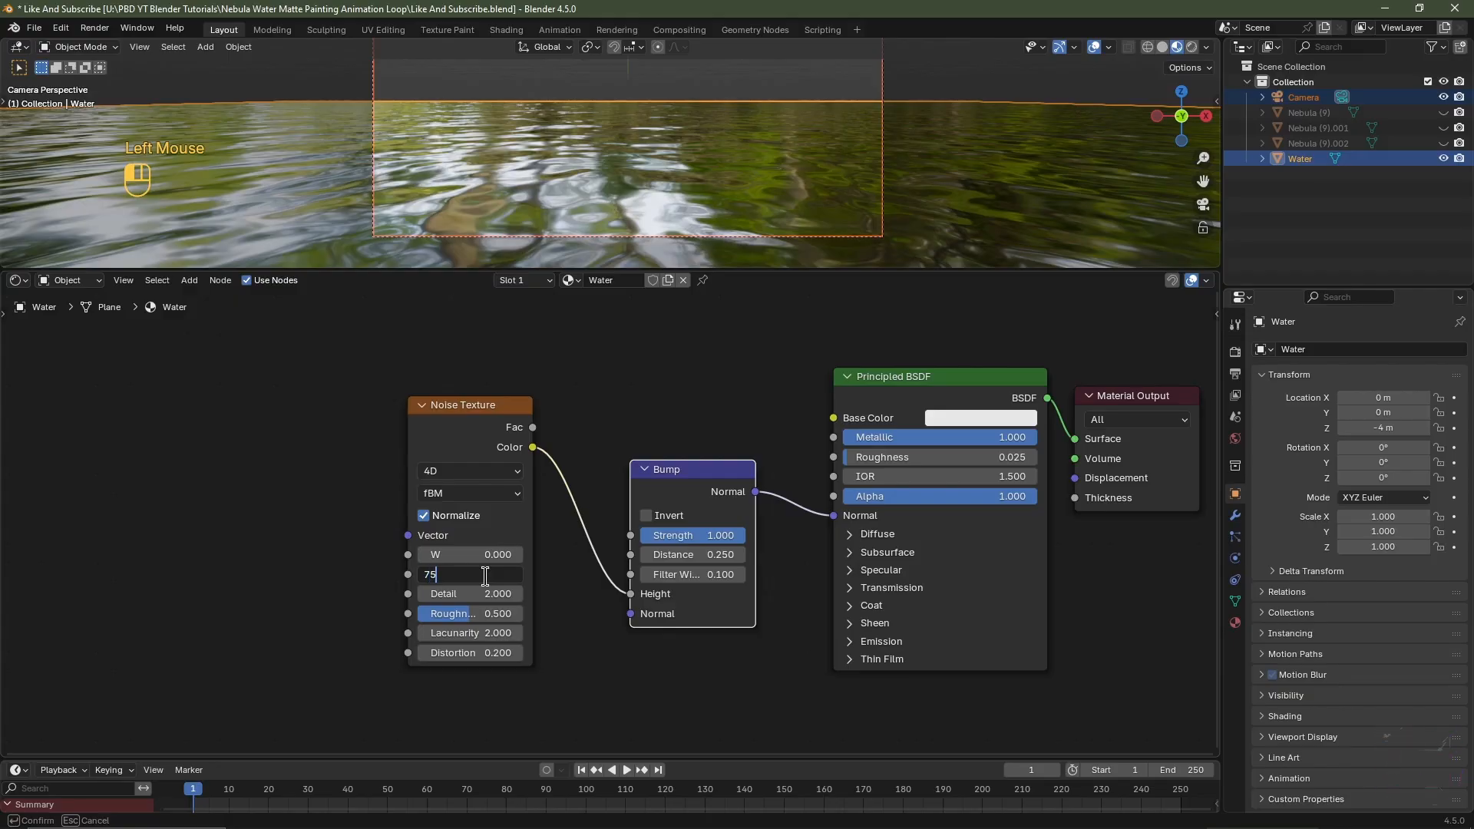
key(Return)
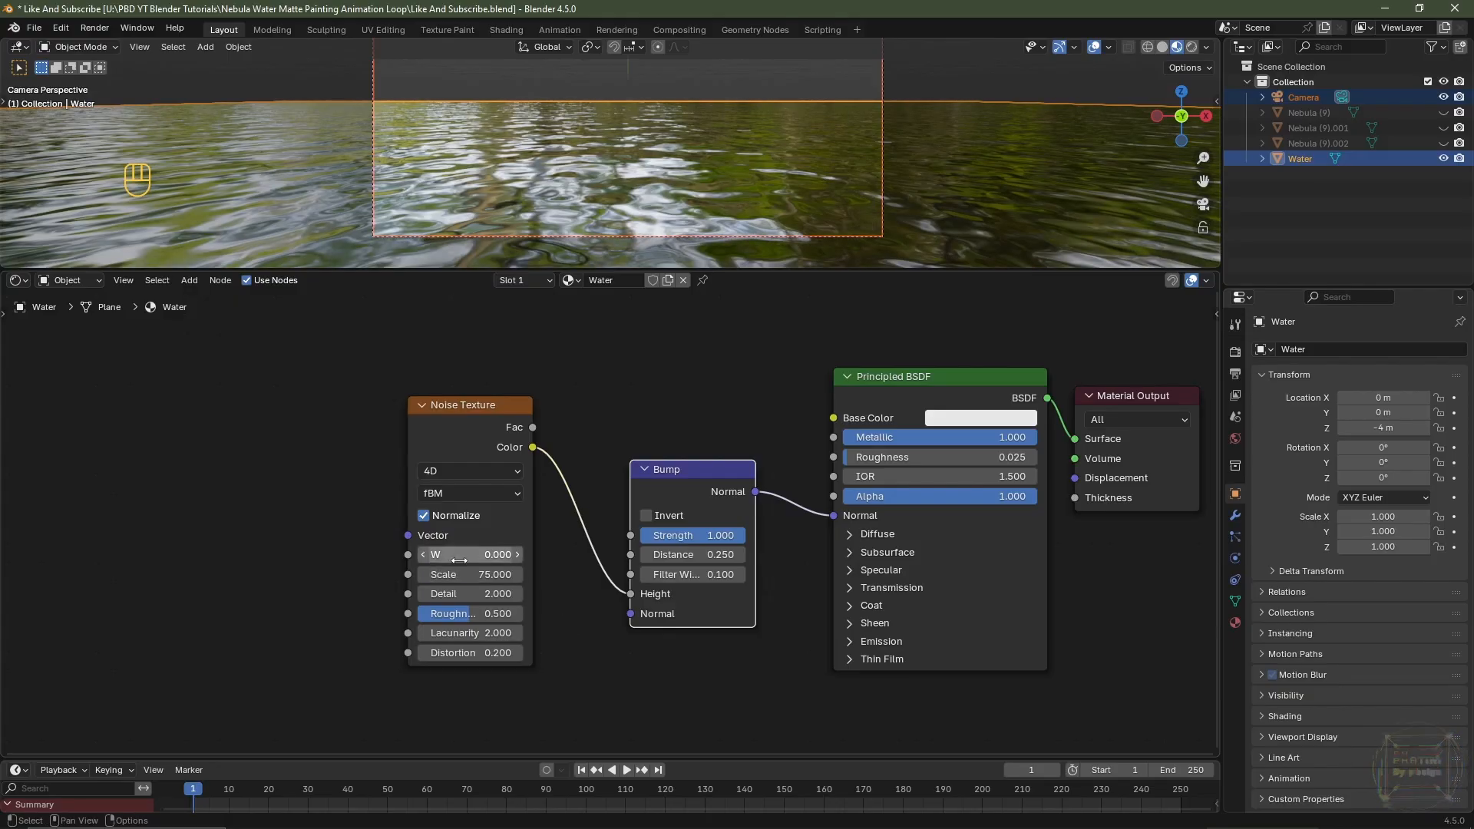
Preview the ripple motion by varying the Noise Texture's W value, and cancel the change
shift+drag(468, 555, 510, 554)
right_click(511, 554)
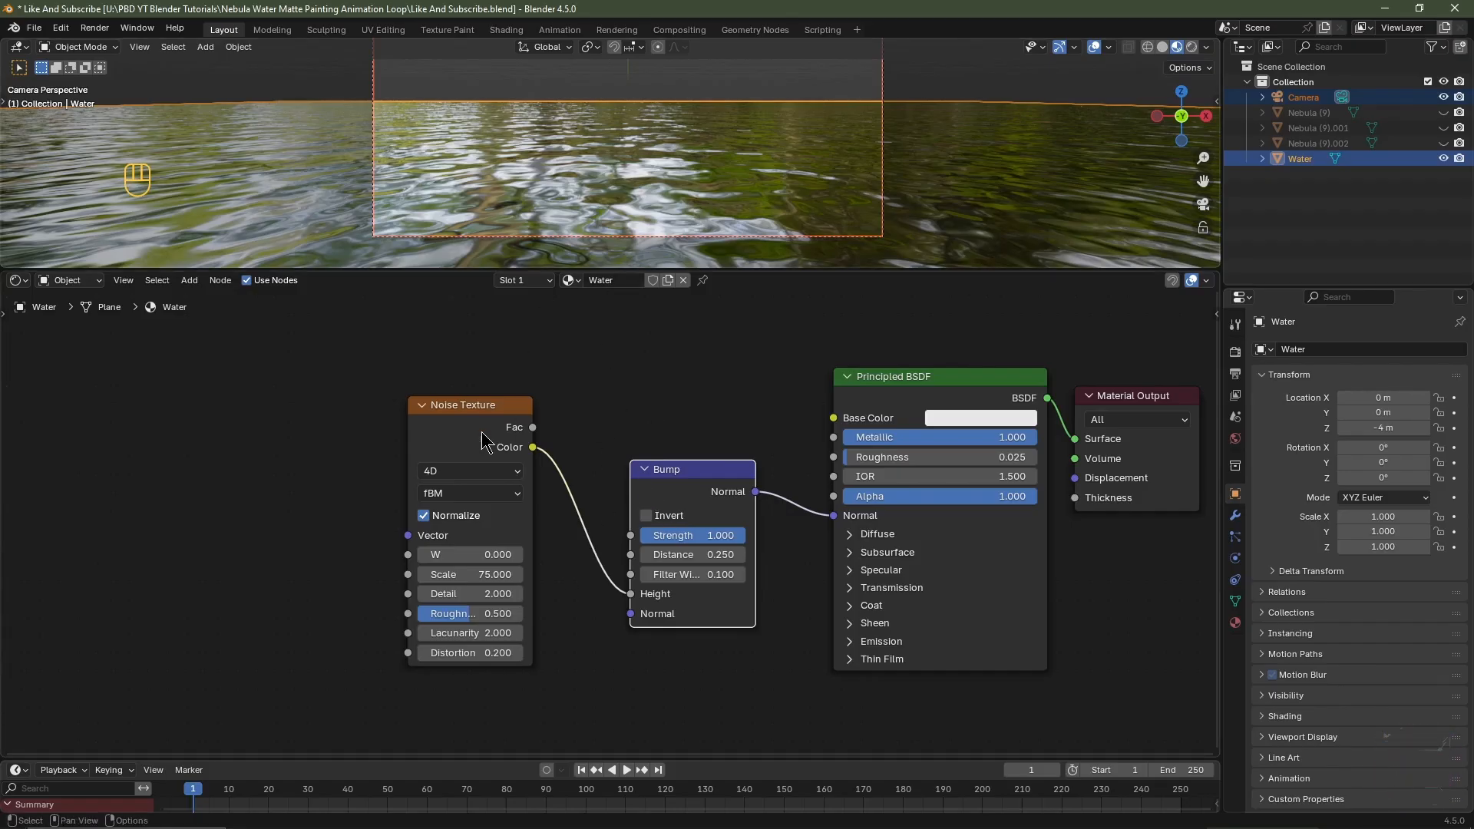
drag(476, 348, 427, 685)
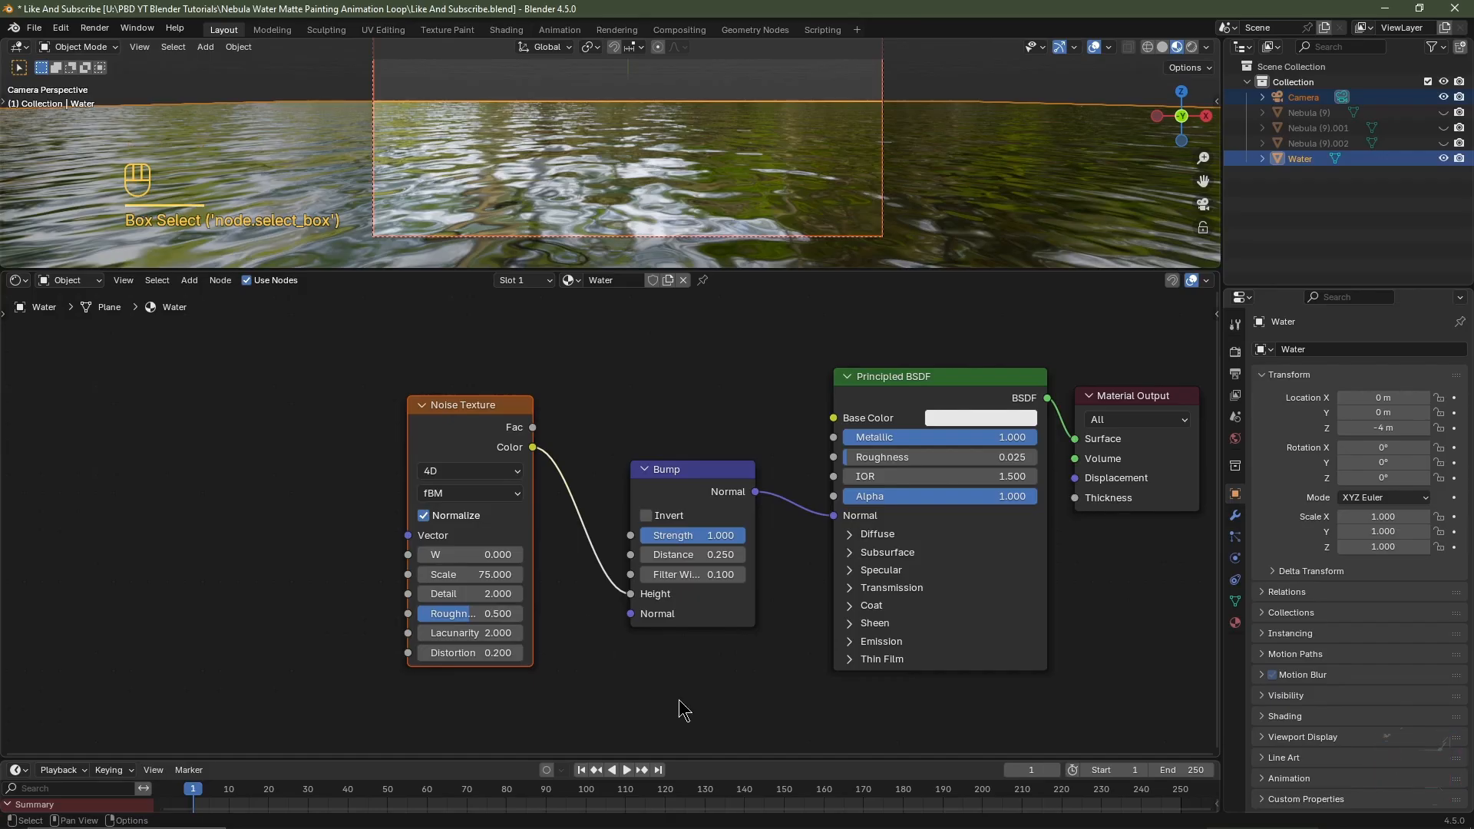
Set the timeline's end frame to 480 and enlarge the shader editor upward and sideways
click(1186, 770)
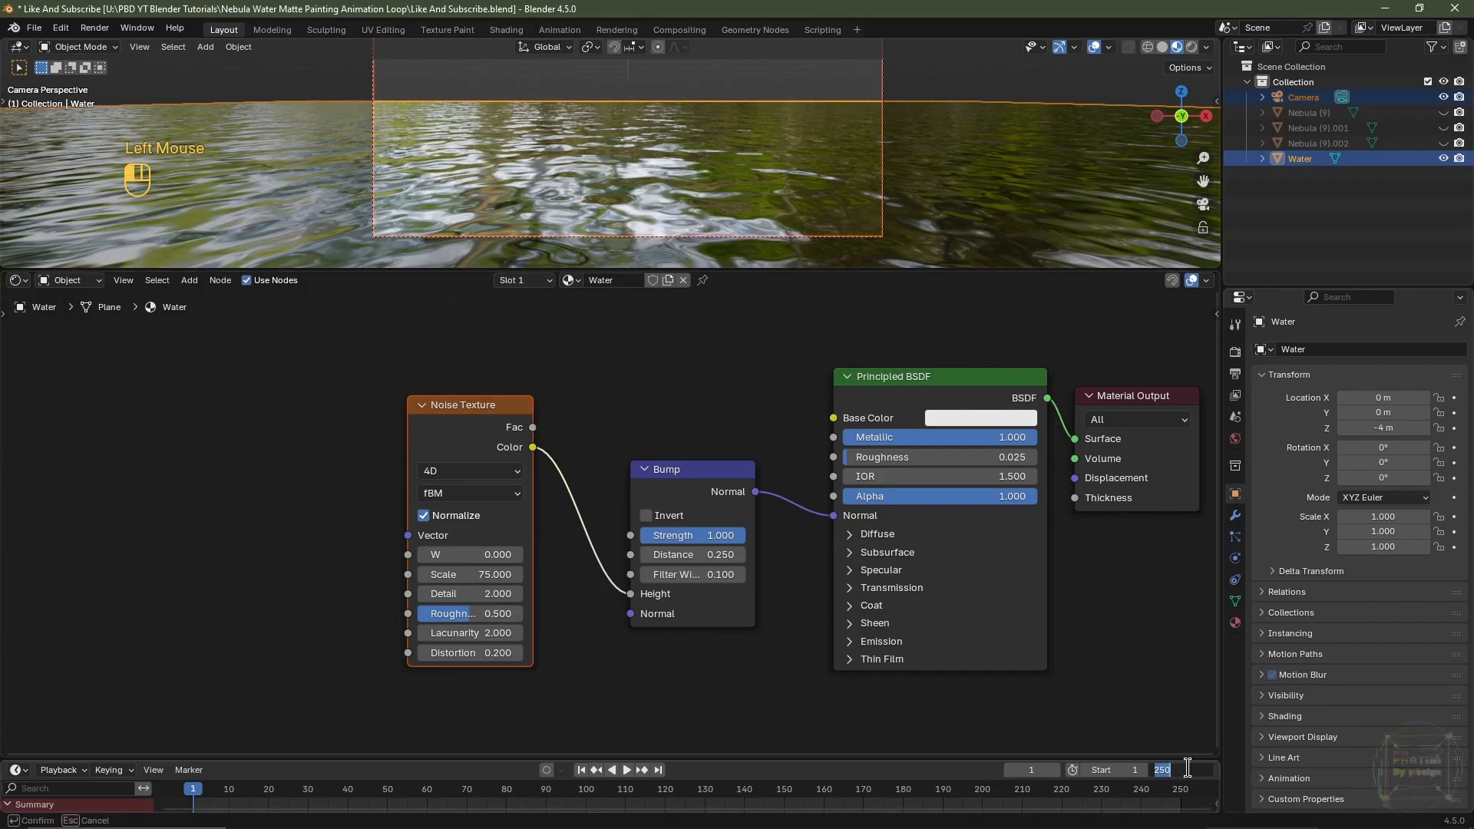
key(Return)
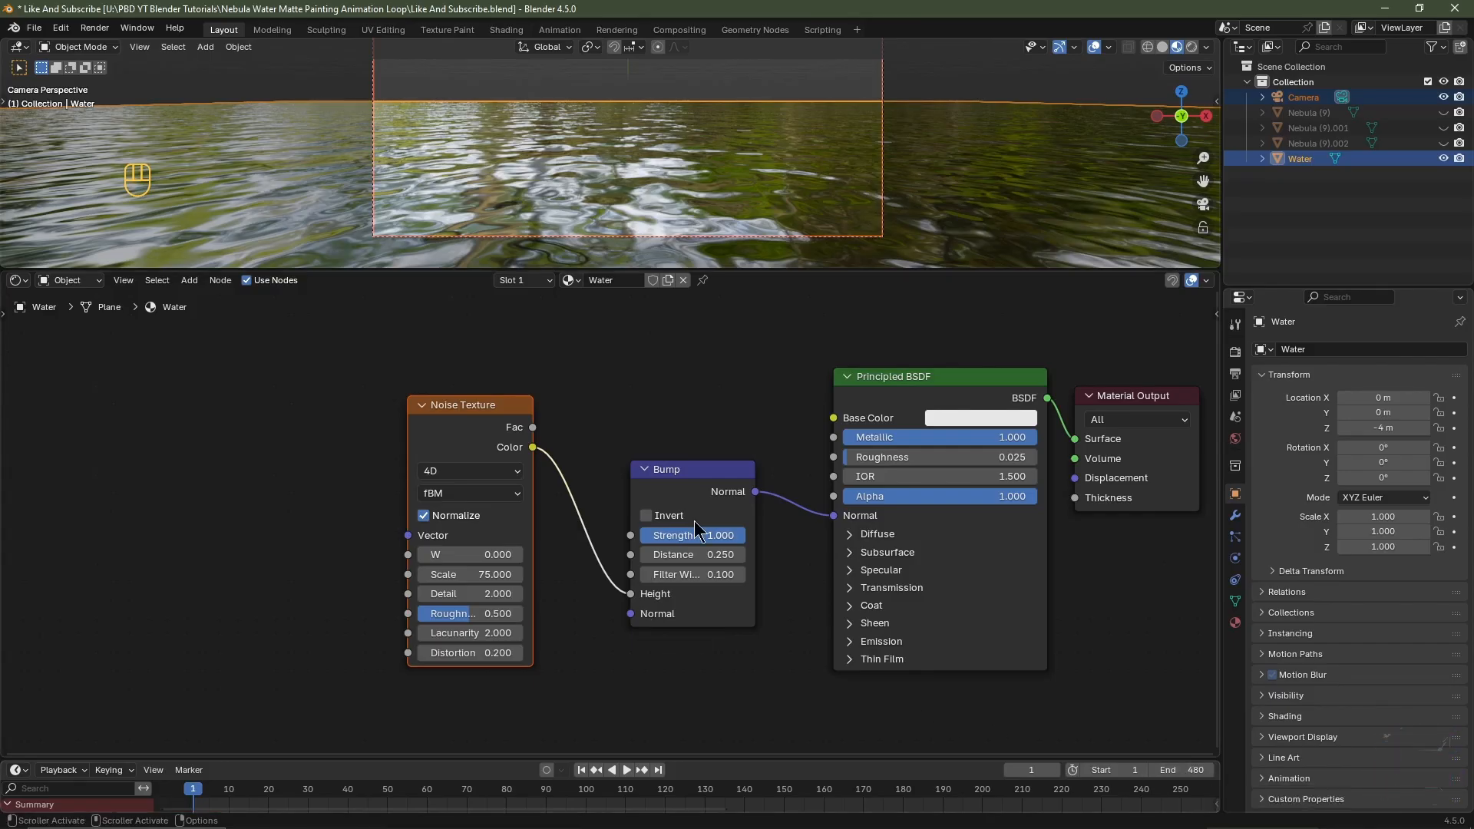
drag(793, 269, 793, 174)
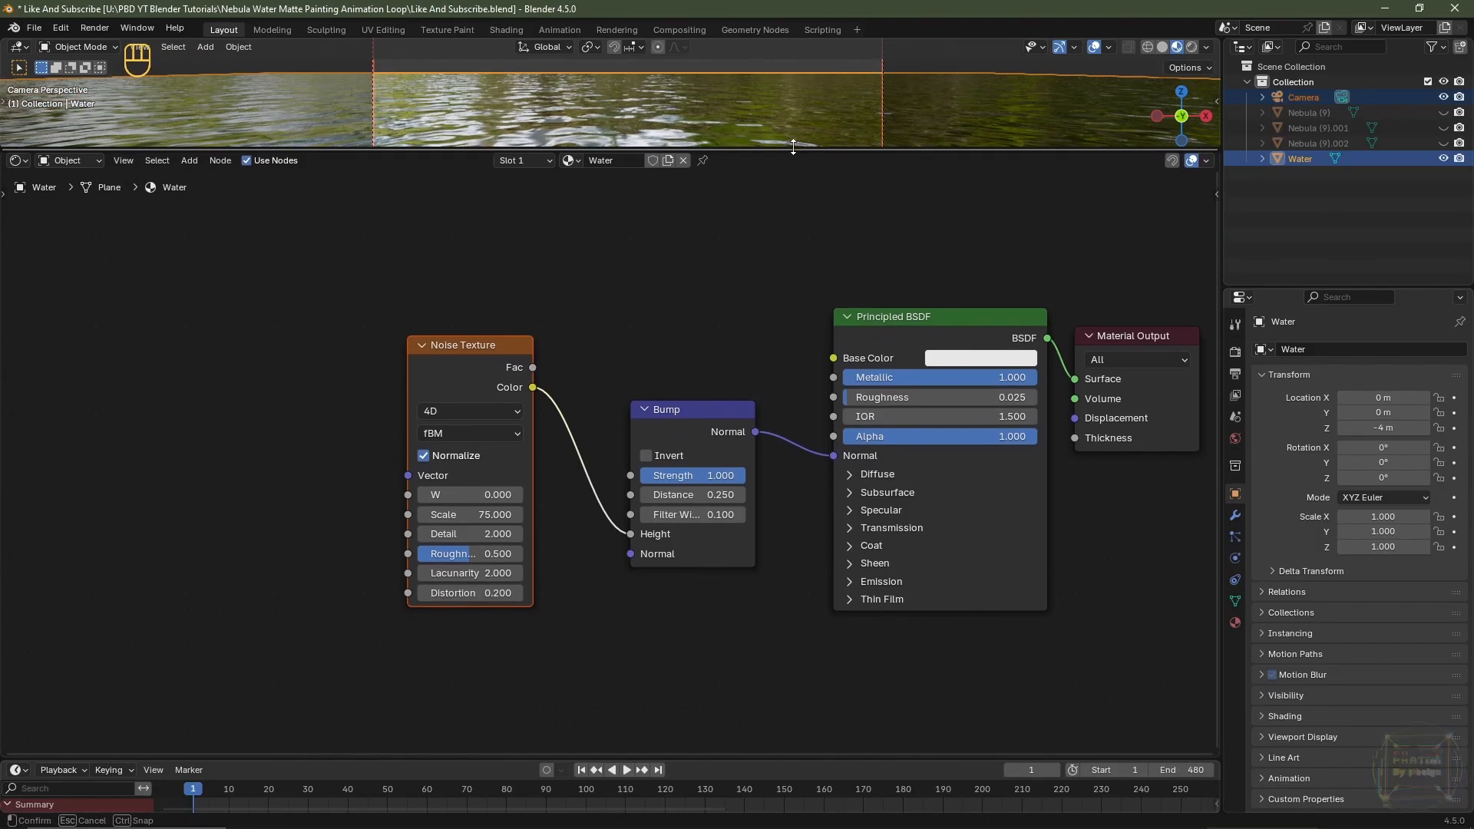
drag(1222, 323, 1286, 323)
Move the Noise Texture node up and place a duplicate of it directly below
drag(517, 387, 496, 248)
key(shift+d)
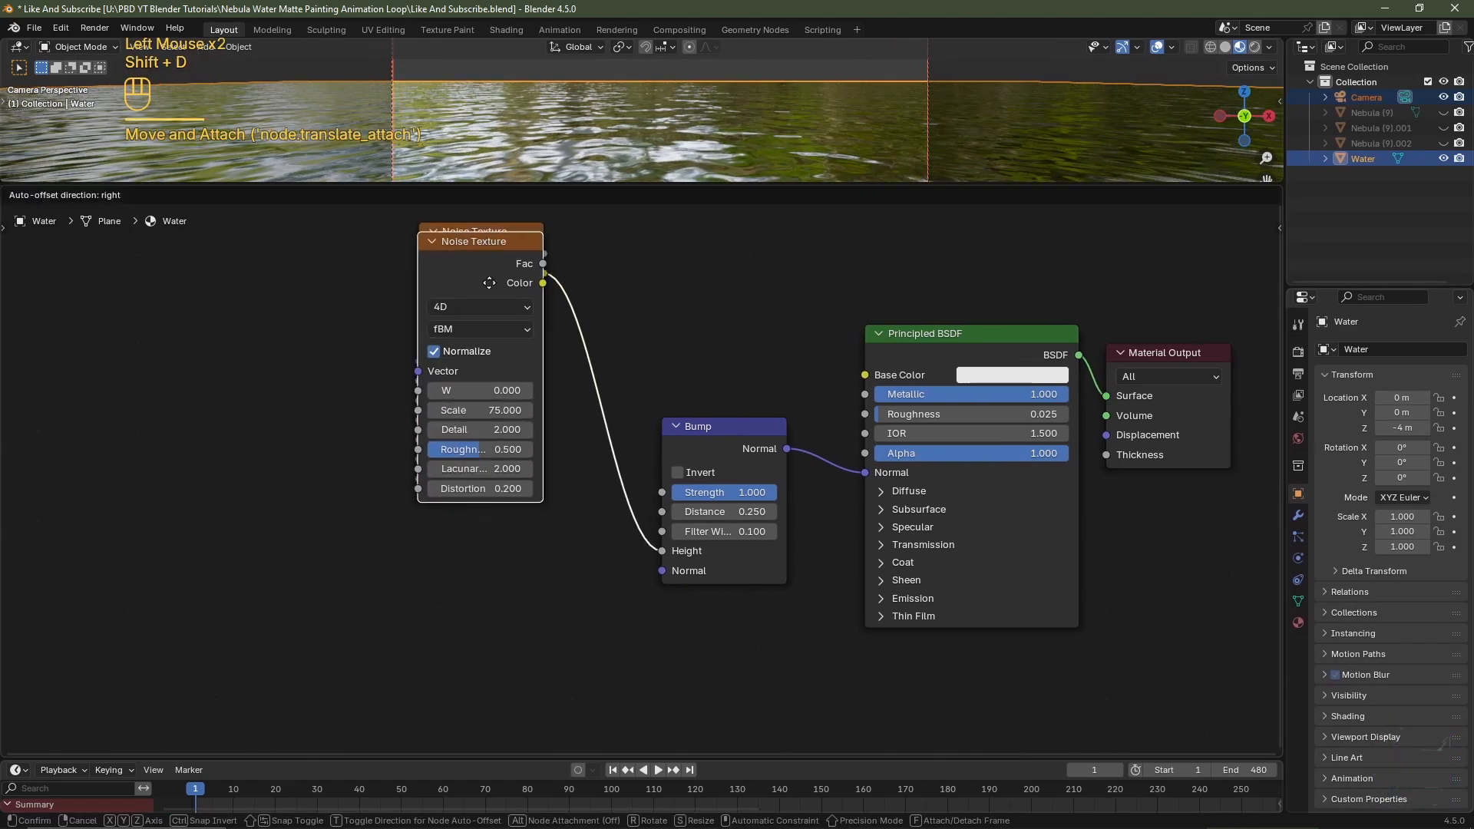
right_click(489, 518)
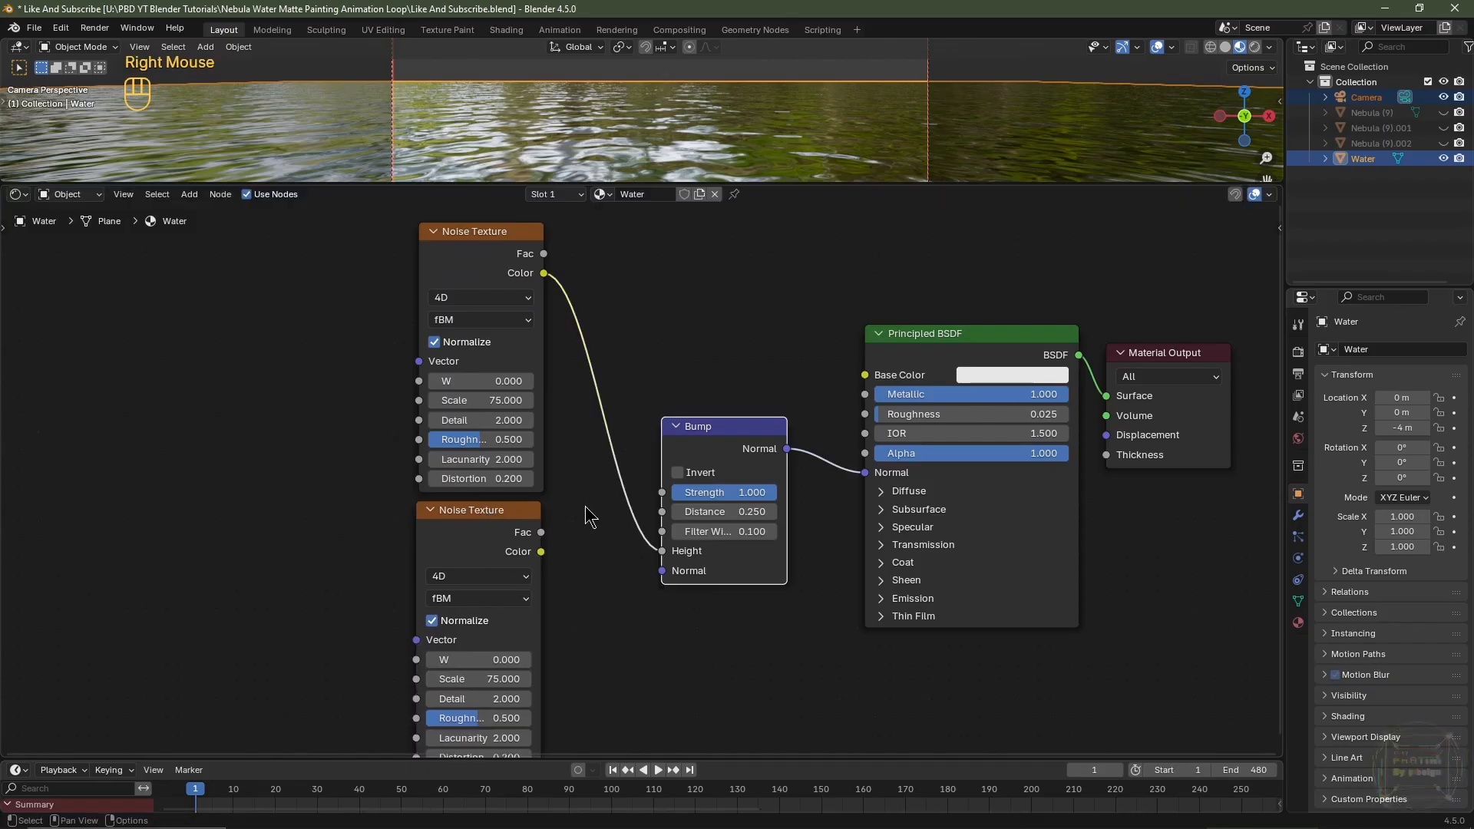
Insert a Mix Color node between the upper Noise Texture and Bump, link the lower noise Color to B, and space the nodes out
key(shift+a)
mouse_move(582, 453)
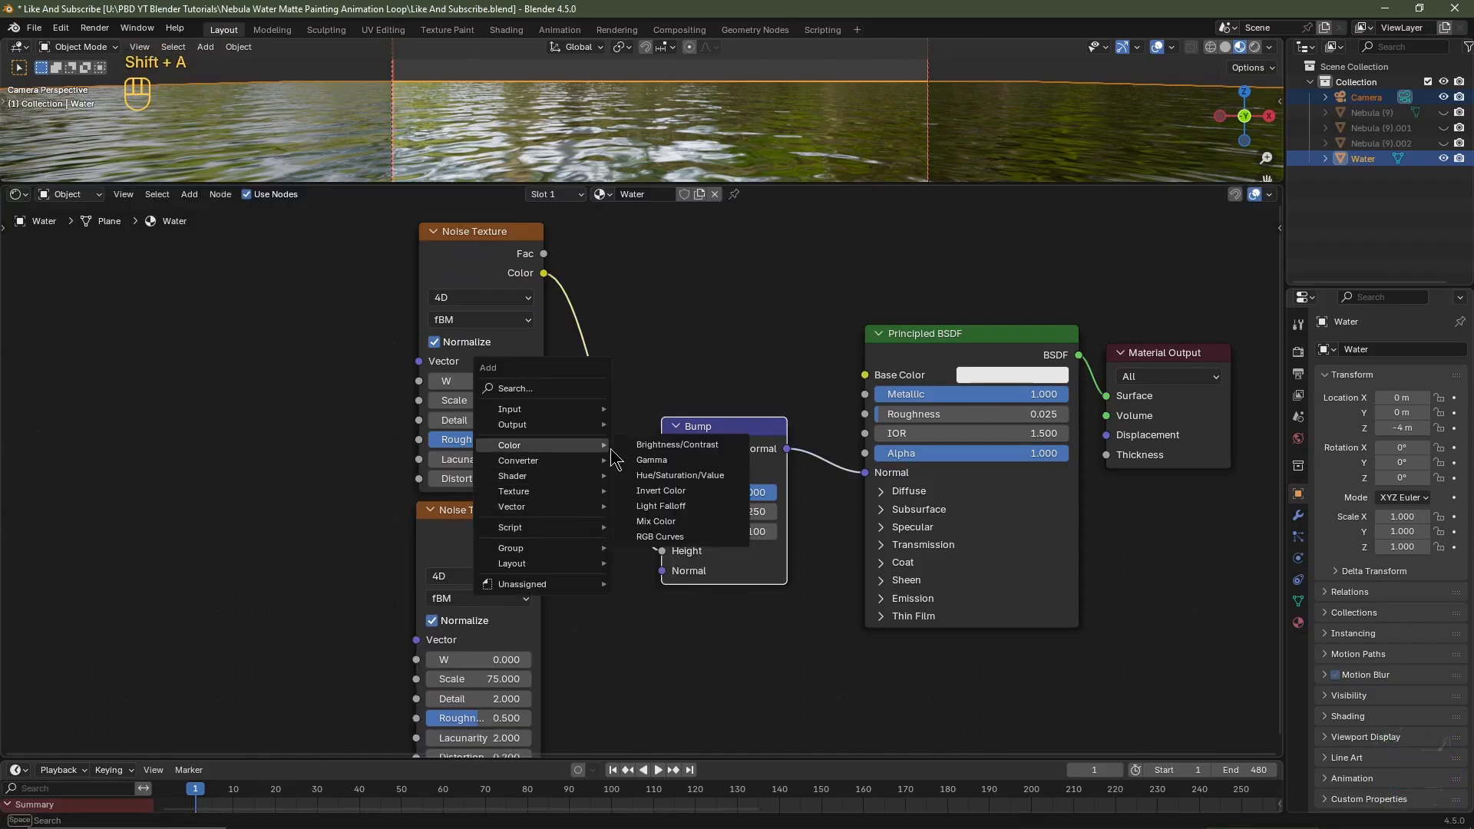
click(657, 522)
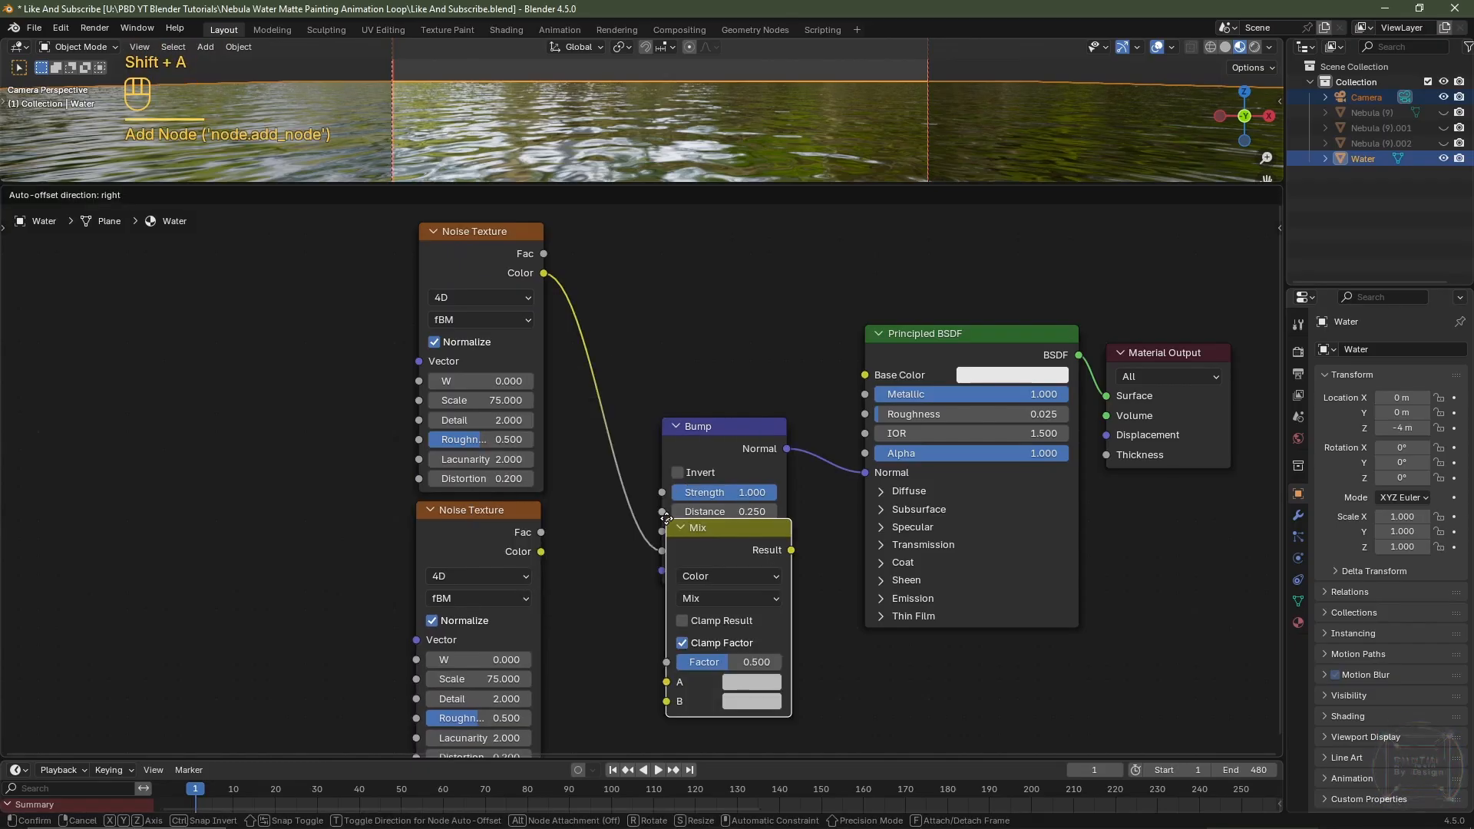
click(562, 426)
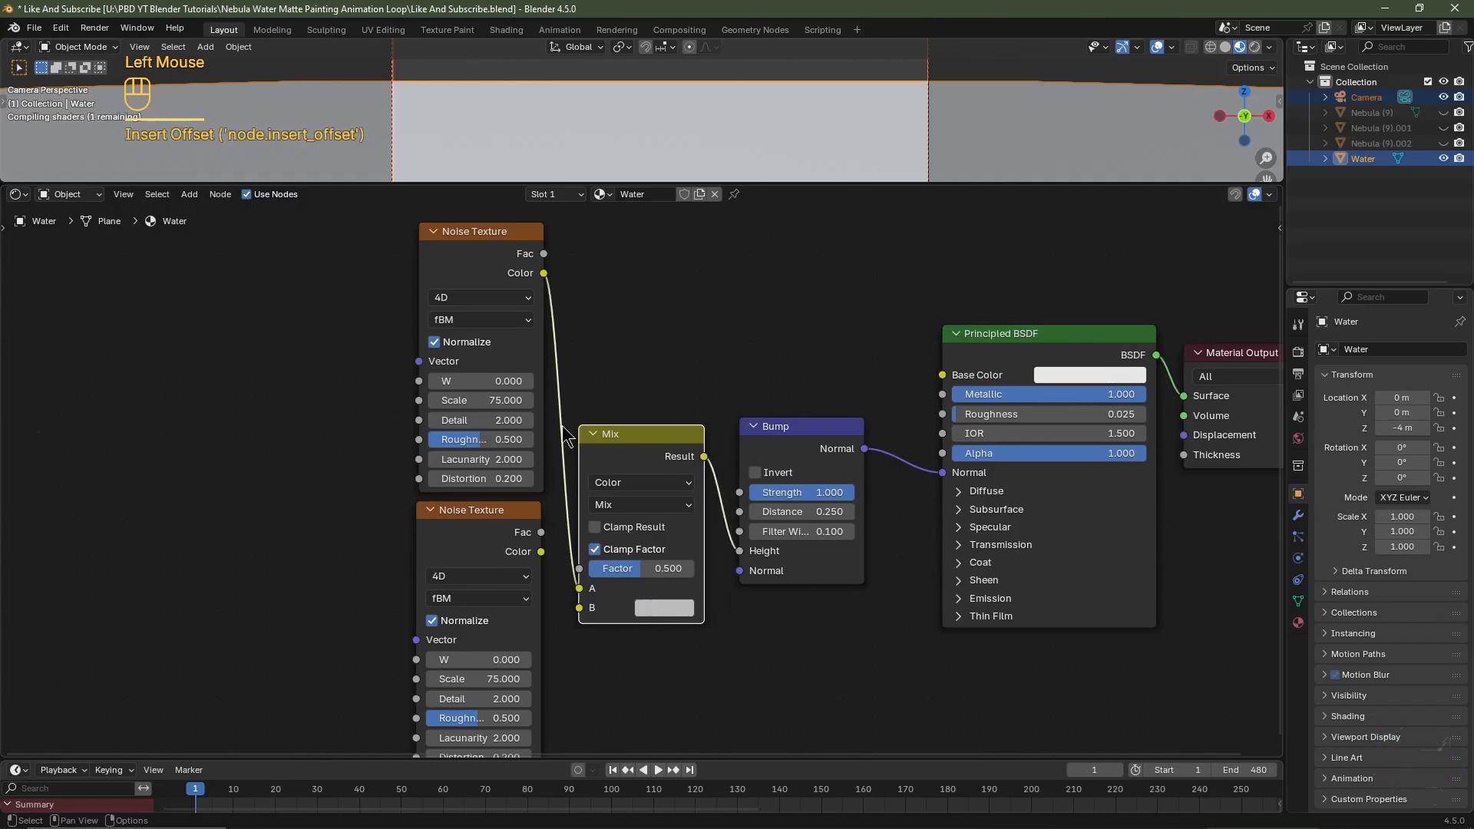
drag(540, 554, 599, 626)
drag(619, 318, 1224, 673)
key(g)
click(1011, 560)
Add a Math node below the Noise Textures, set it to Divide and link its Value to the Mix node's Factor
scroll(760, 639, down, 3)
middle_drag(757, 641, 1016, 541)
key(shift+a)
mouse_move(554, 568)
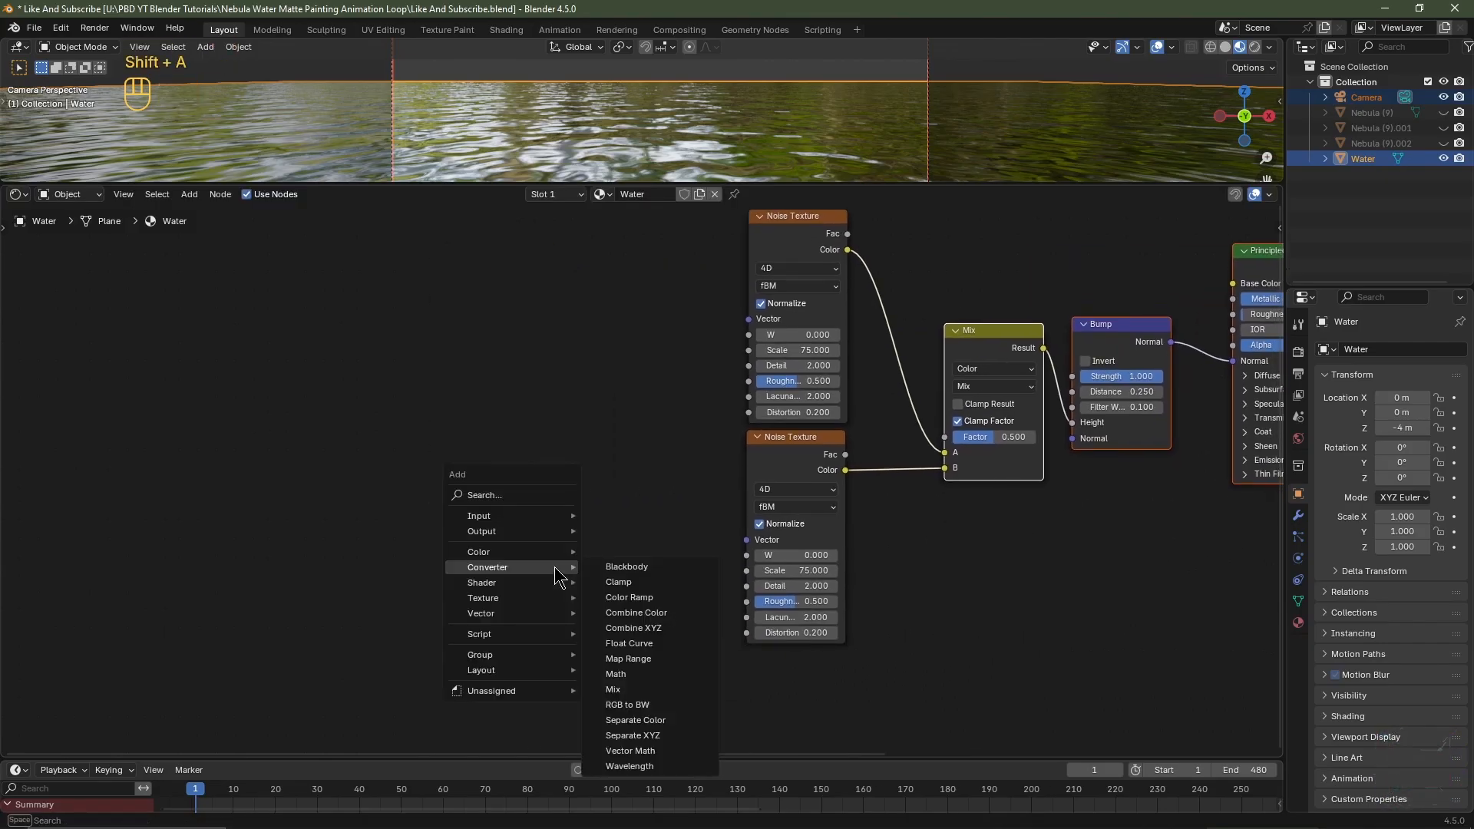
click(639, 674)
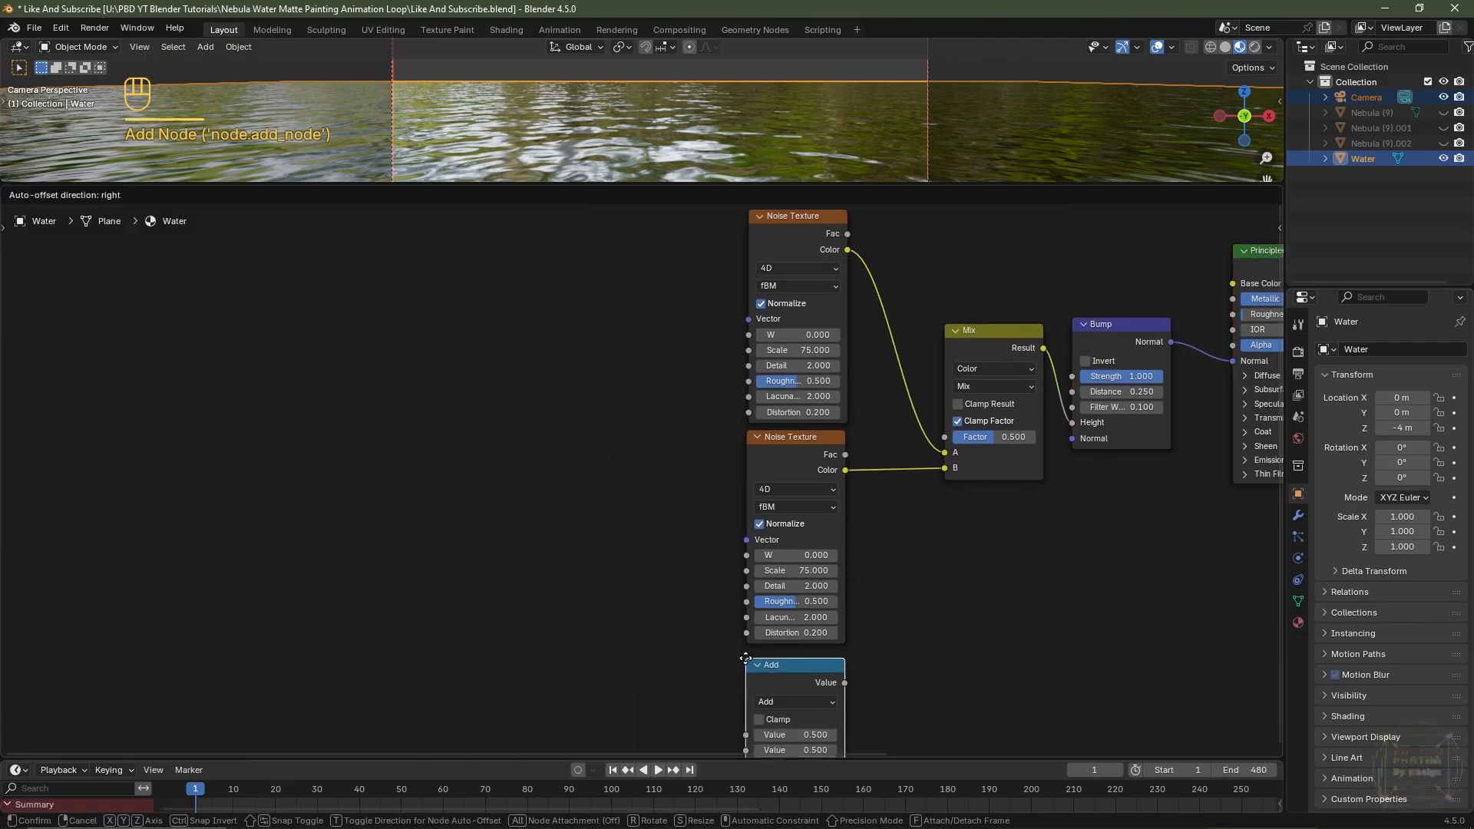
click(747, 653)
click(786, 698)
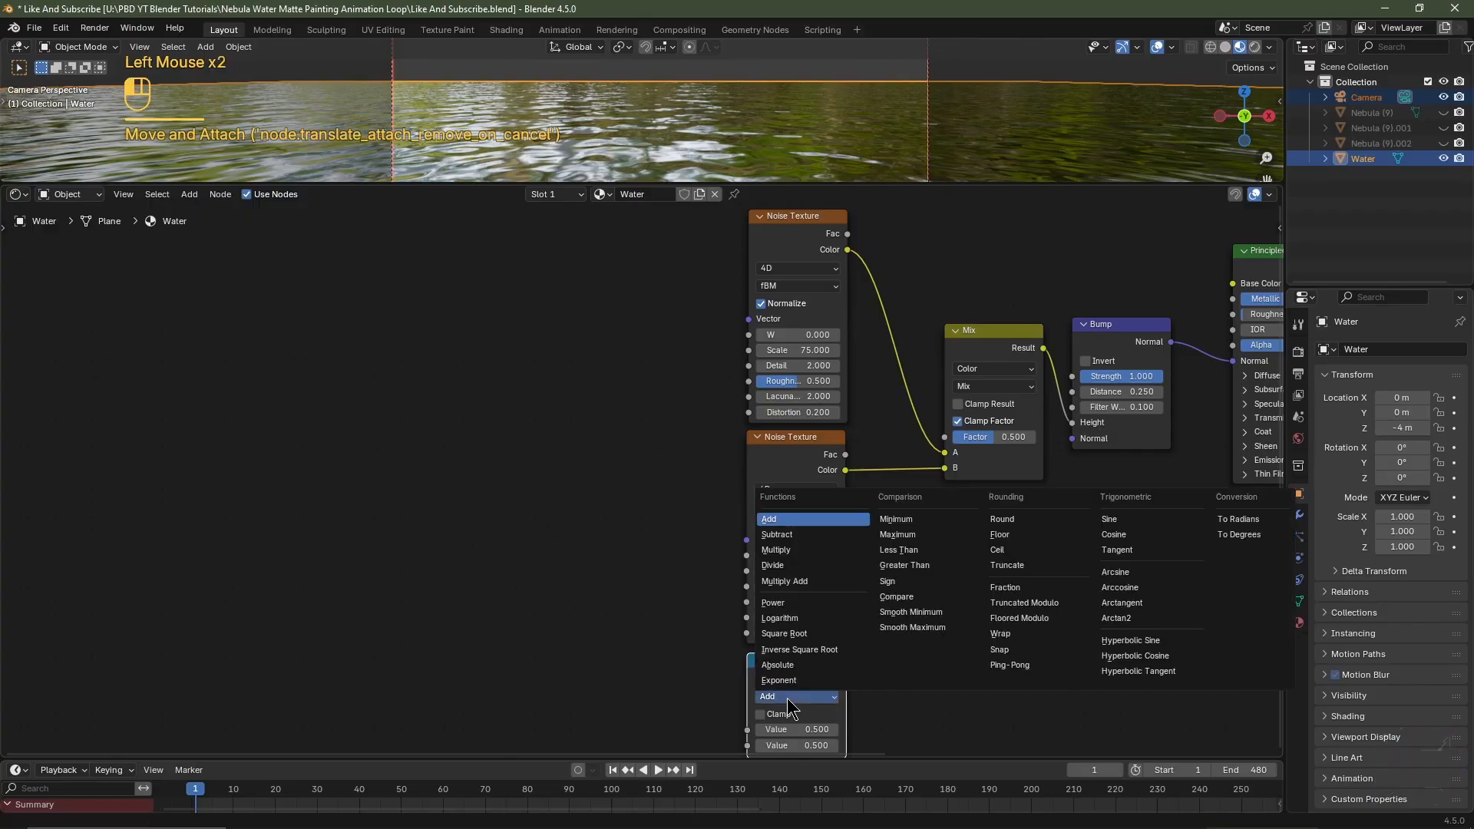
click(798, 566)
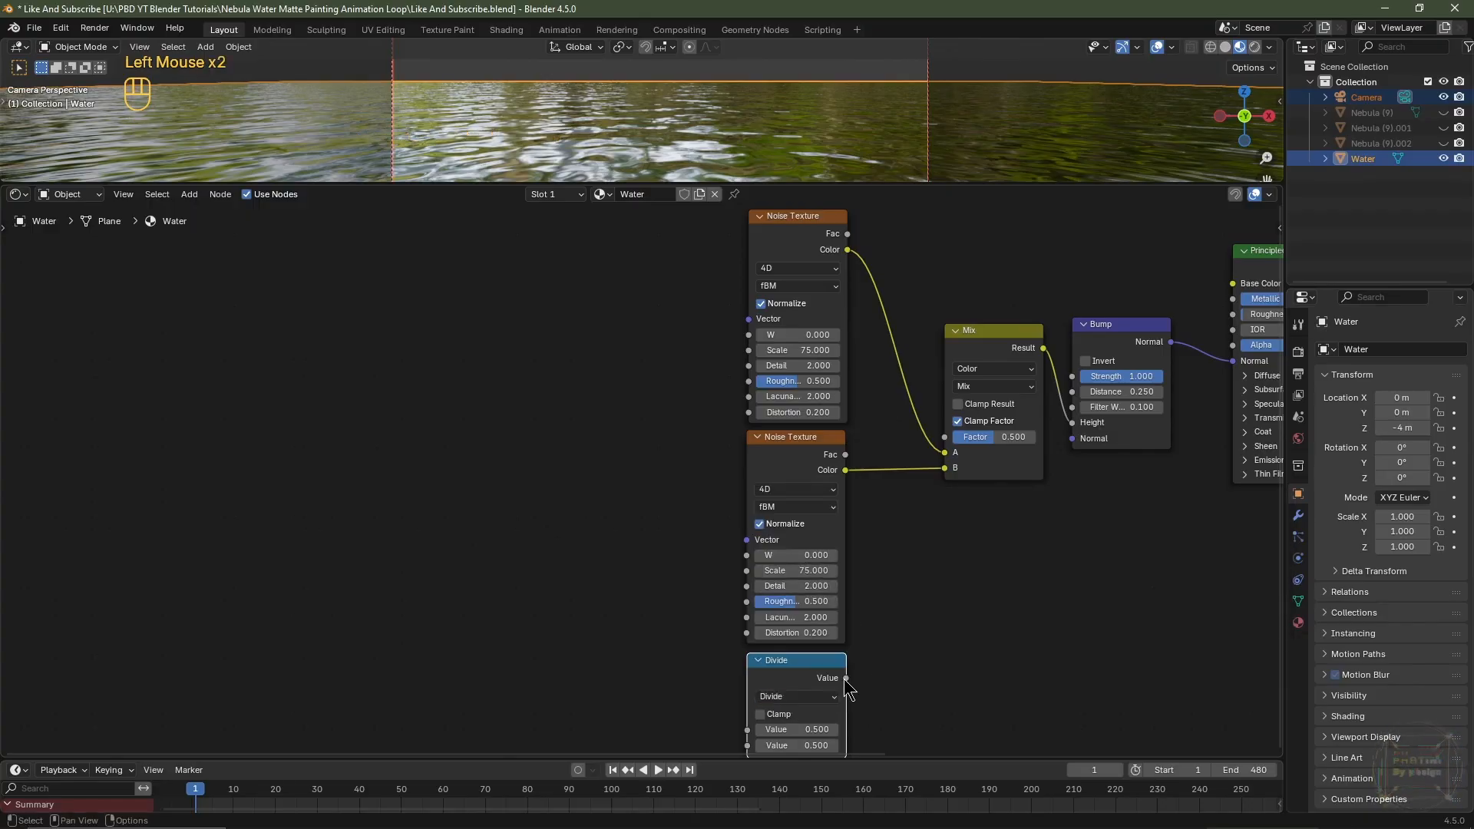
drag(846, 678, 938, 444)
Add a Math node set to Multiply to the left of the upper Noise Texture and place a duplicate well below it
key(shift+a)
mouse_move(565, 465)
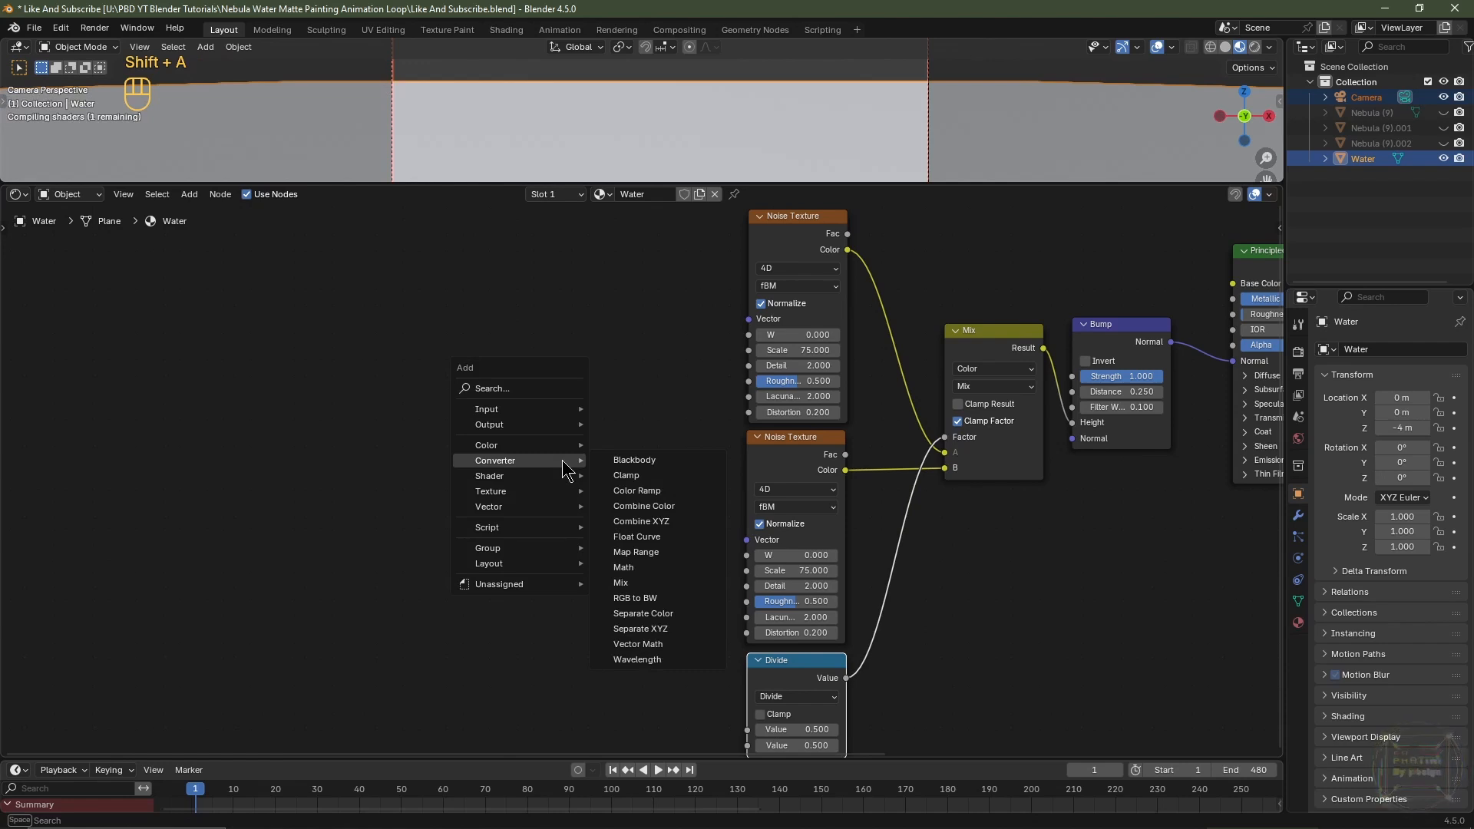
click(625, 567)
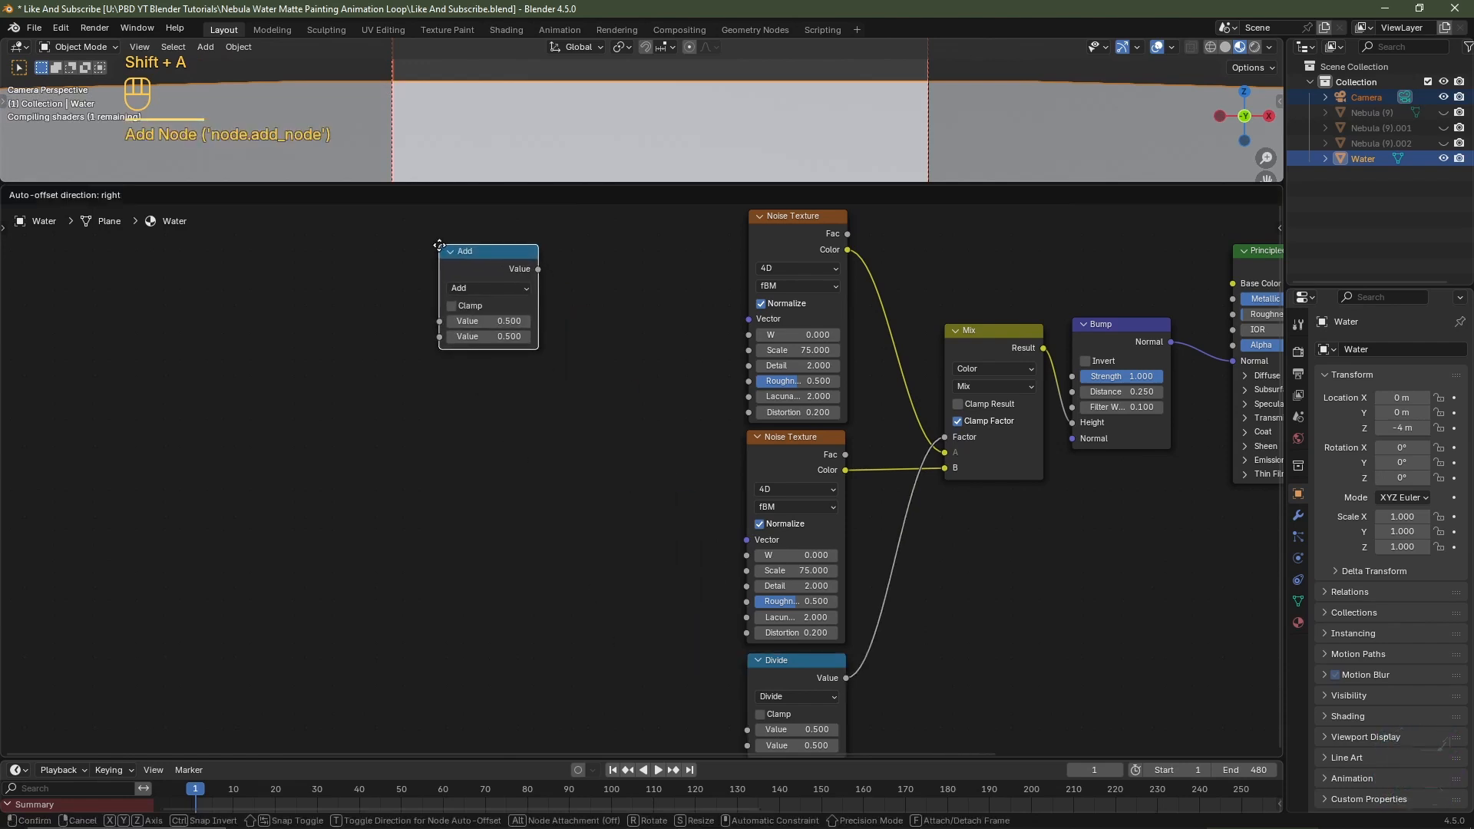
click(406, 233)
click(463, 274)
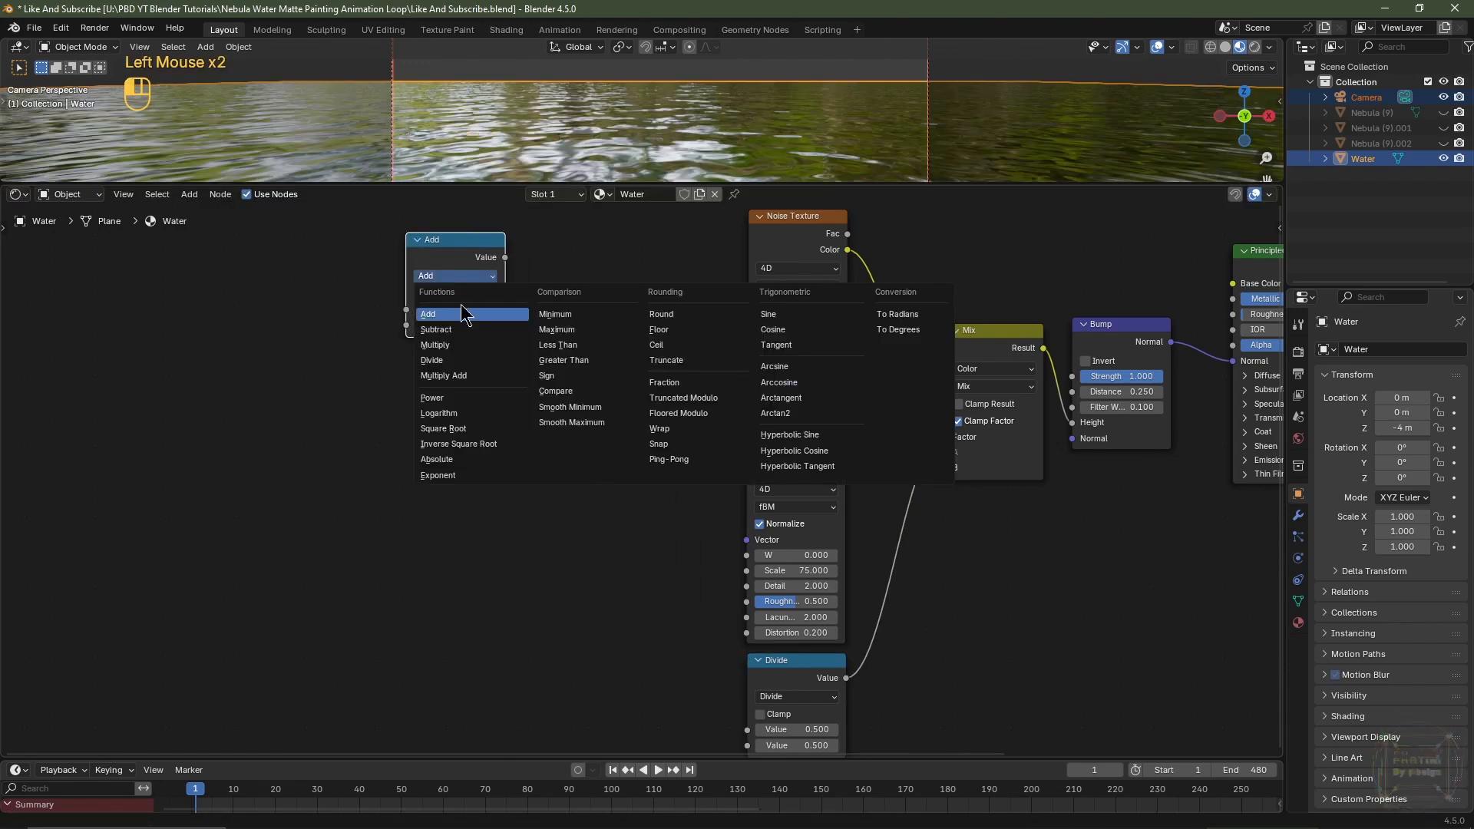
click(454, 348)
key(ctrl+z)
key(shift+d)
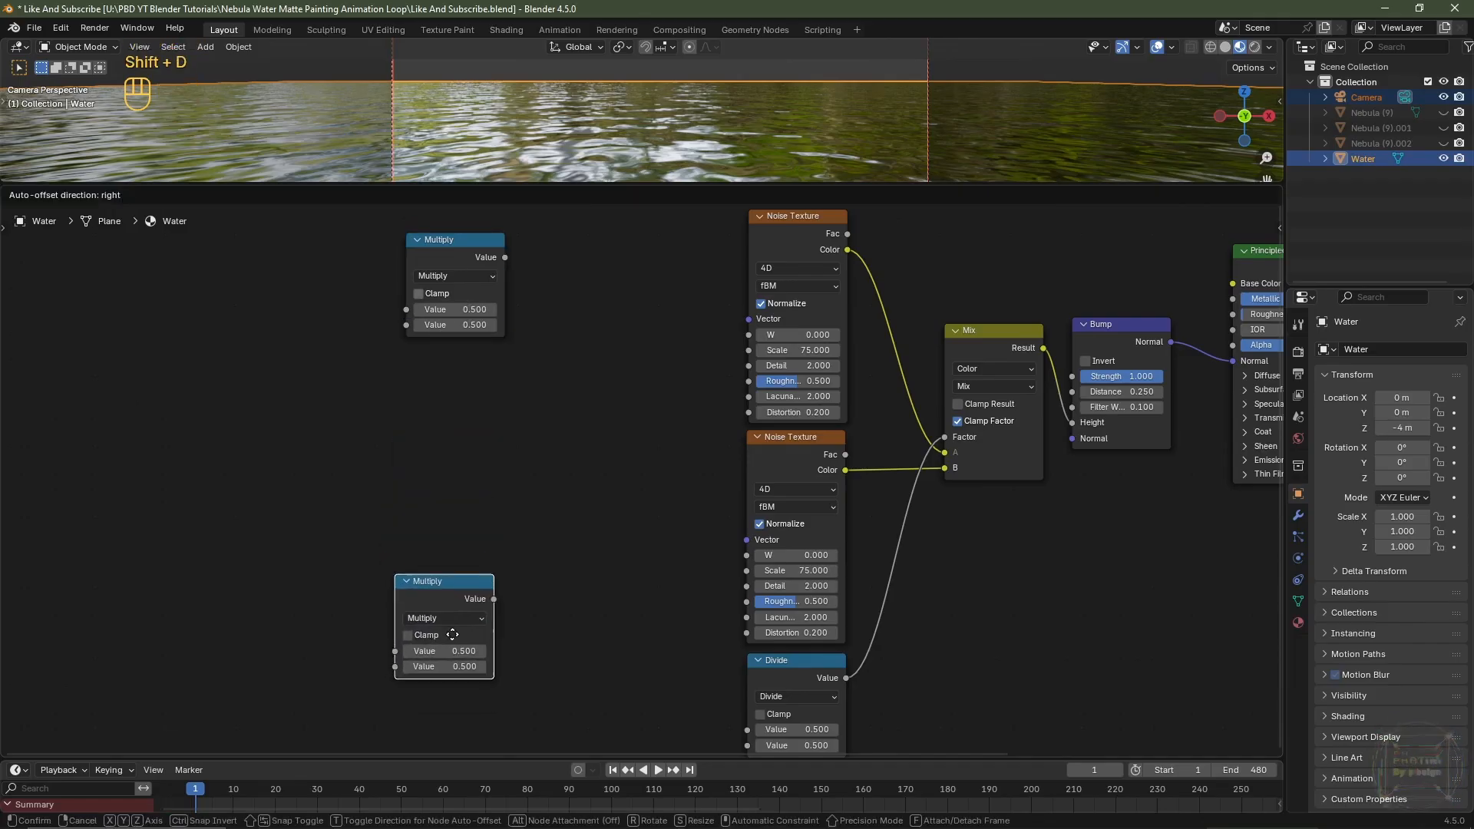
click(458, 635)
Duplicate the lower Multiply node as a Subtract node to its left, and duplicate that as a Divide node further left
key(shift+d)
click(324, 595)
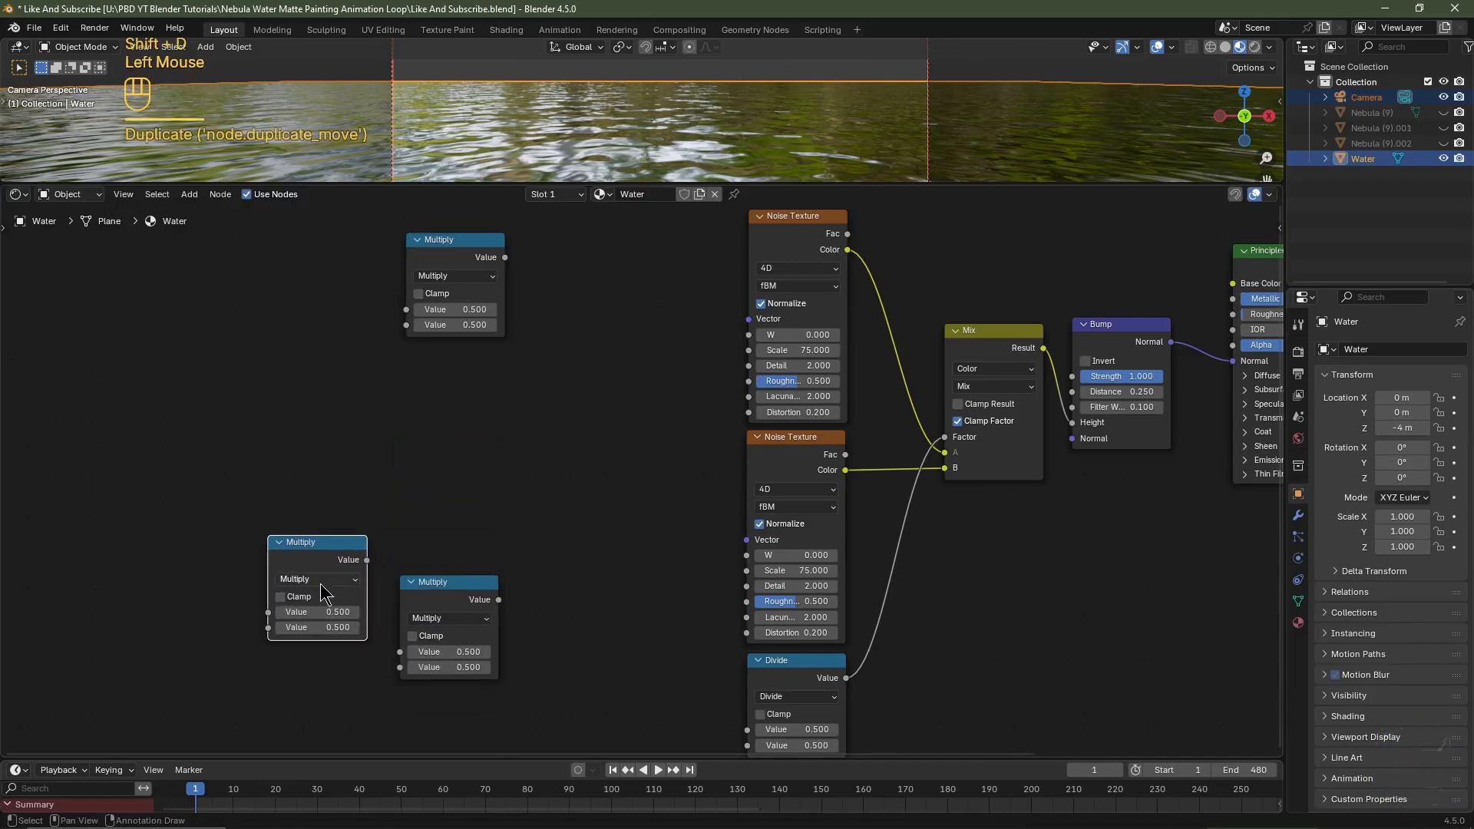
click(318, 579)
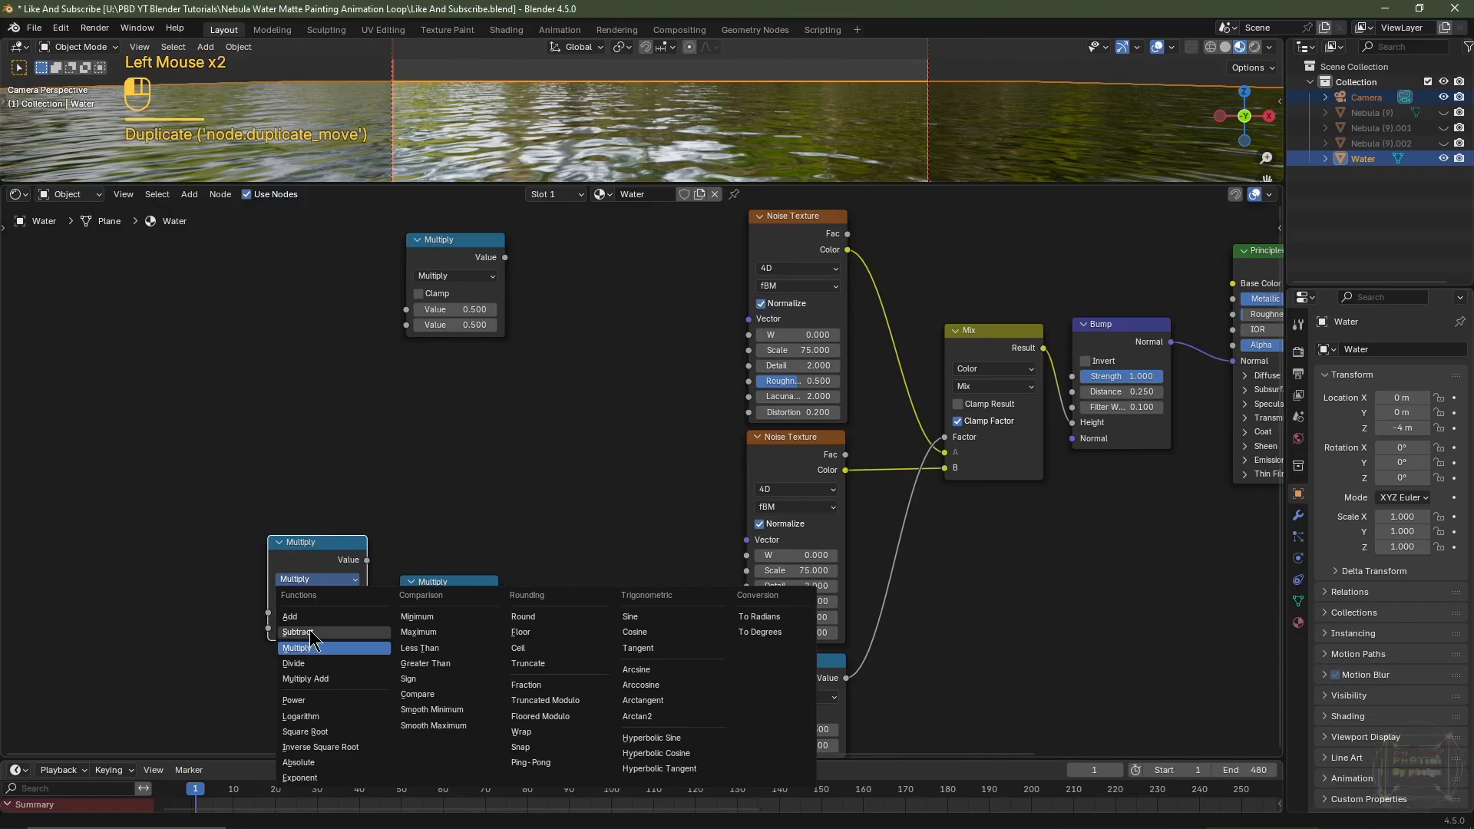
click(298, 632)
key(shift+d)
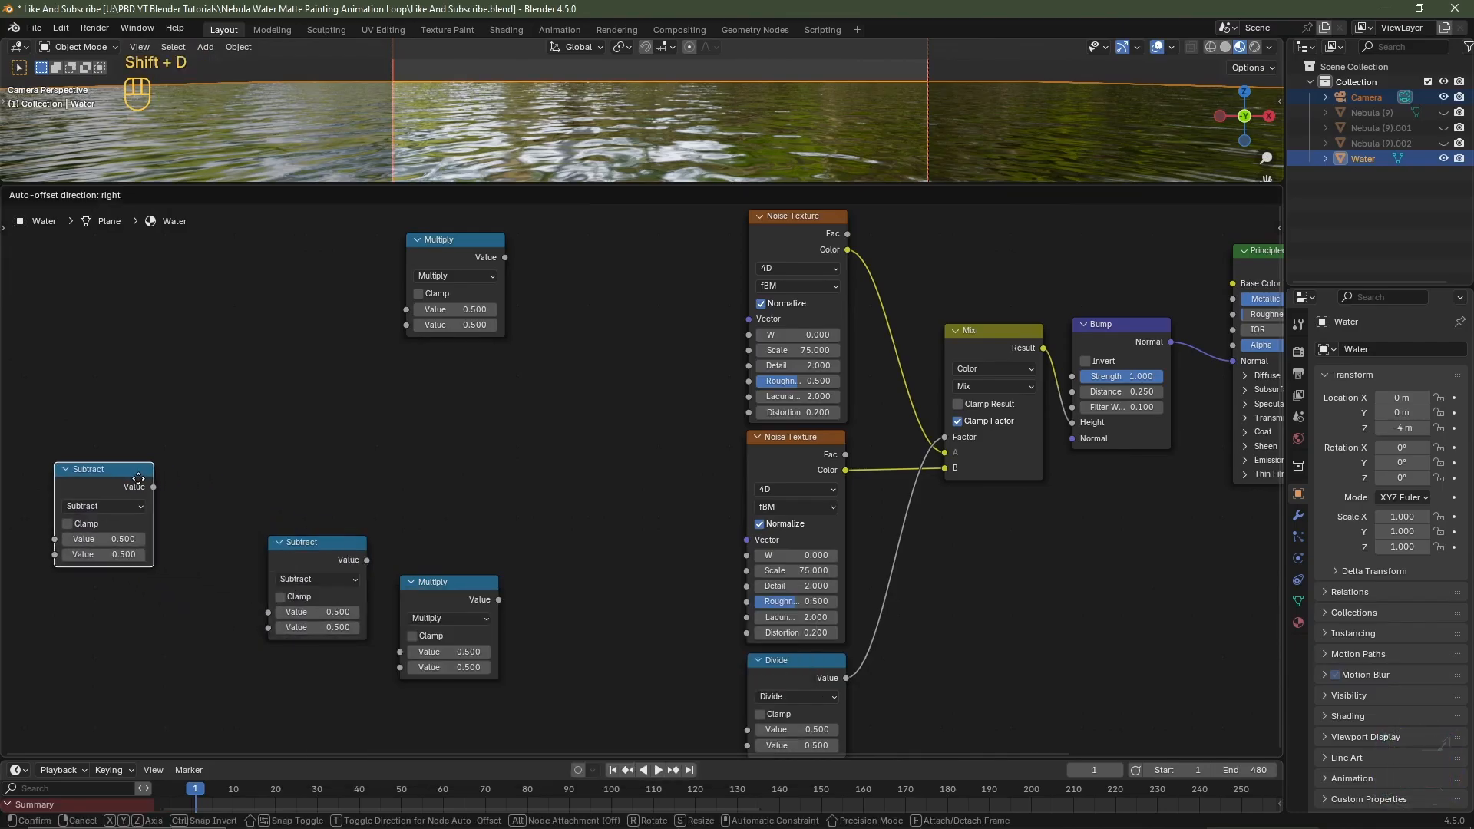
double_click(123, 497)
click(108, 521)
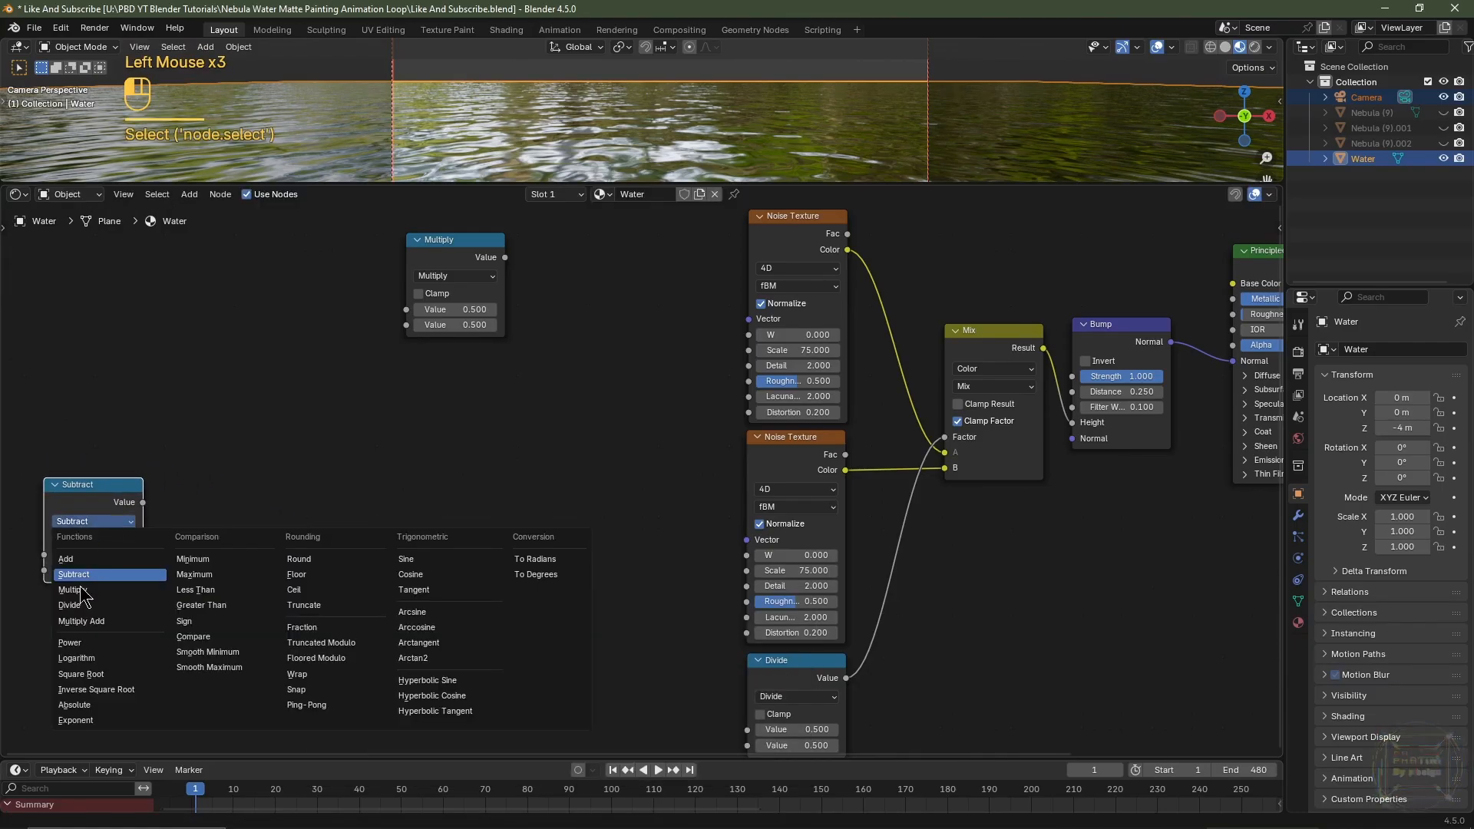
click(78, 606)
Duplicate the leftmost Divide node above itself as a Floored Modulo node and switch the viewport to solid shading
key(shift+d)
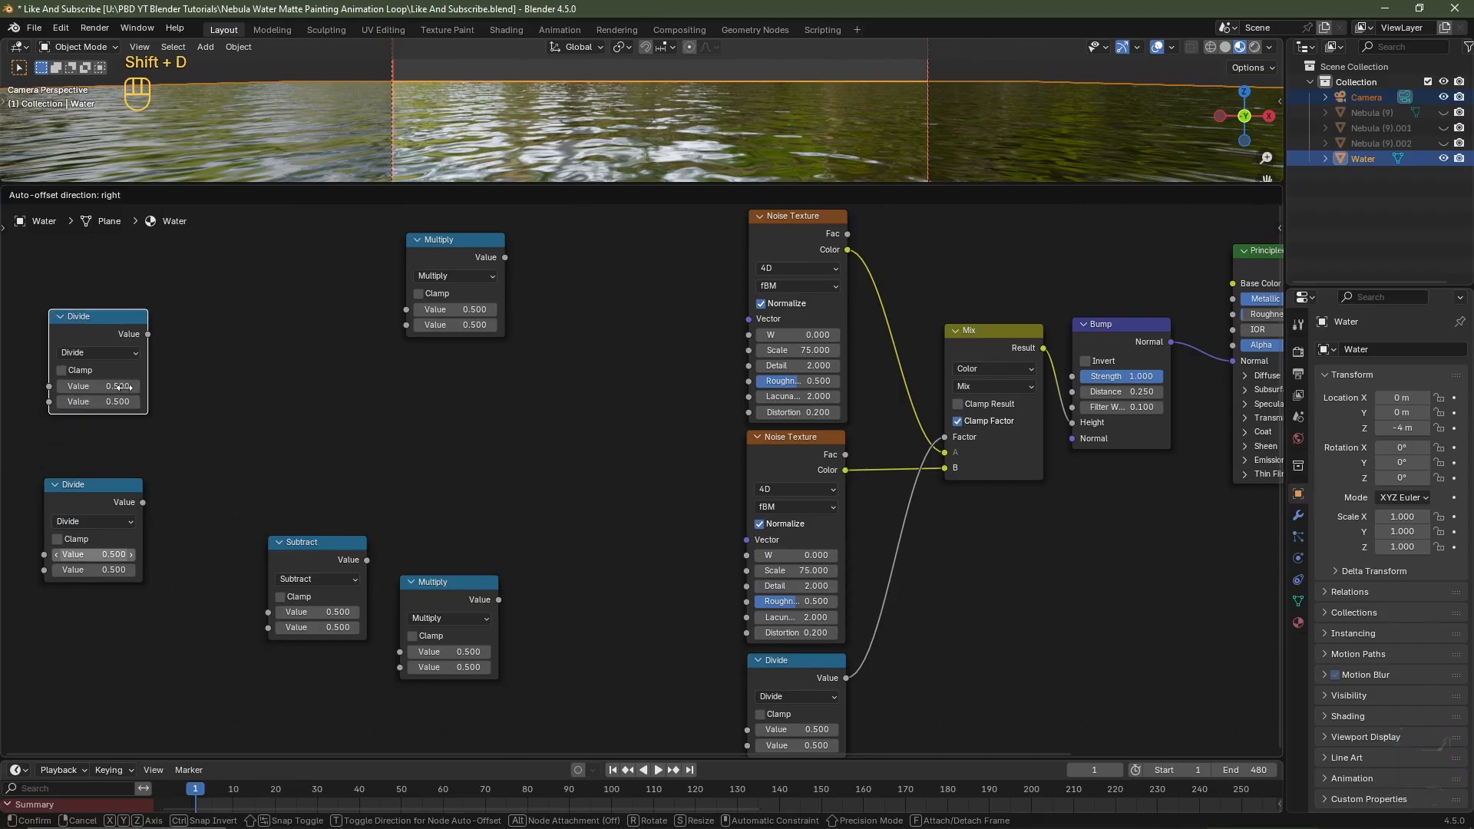
double_click(116, 380)
click(94, 353)
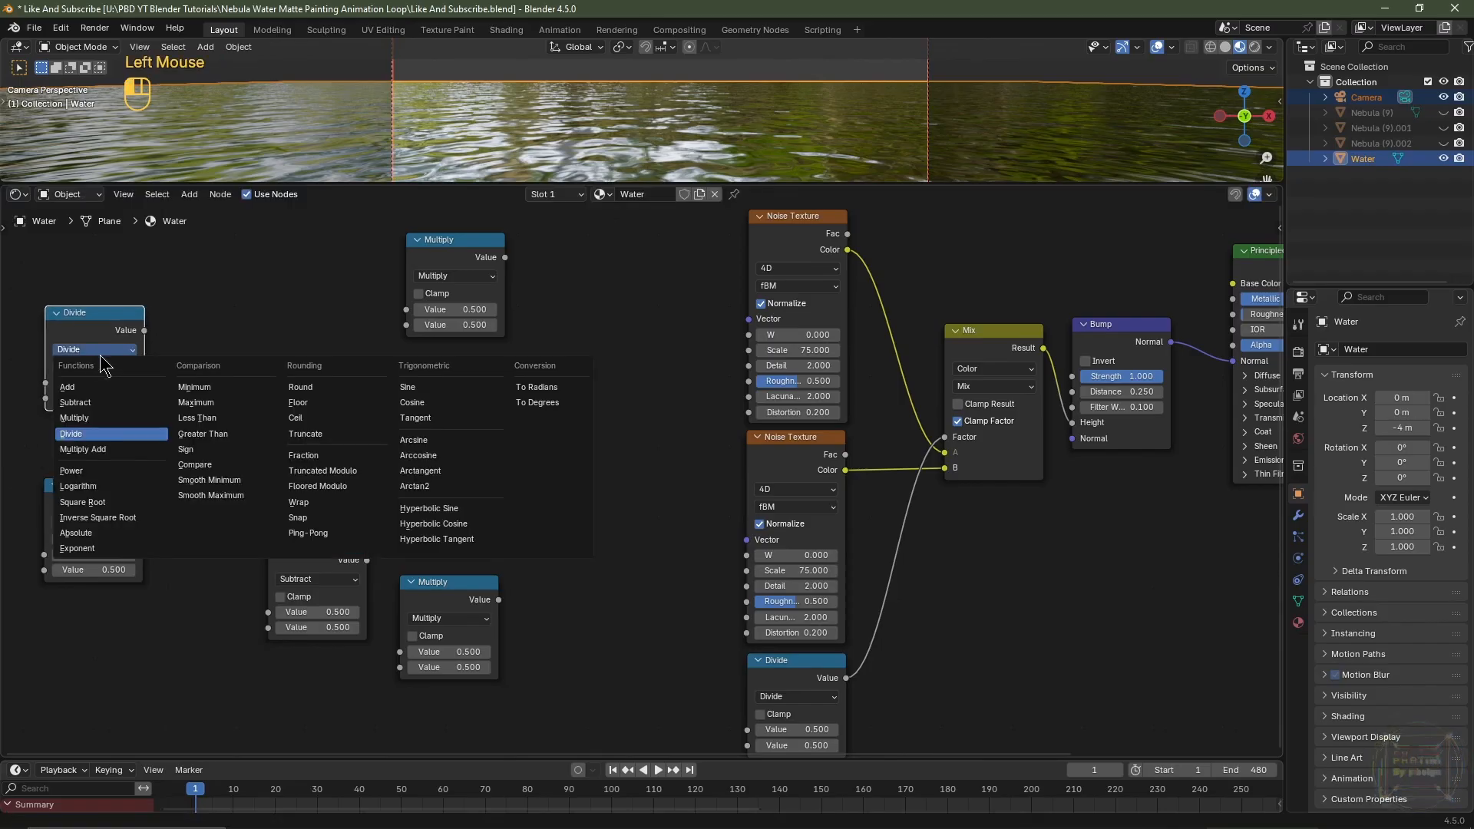
click(328, 482)
scroll(460, 384, down, 1)
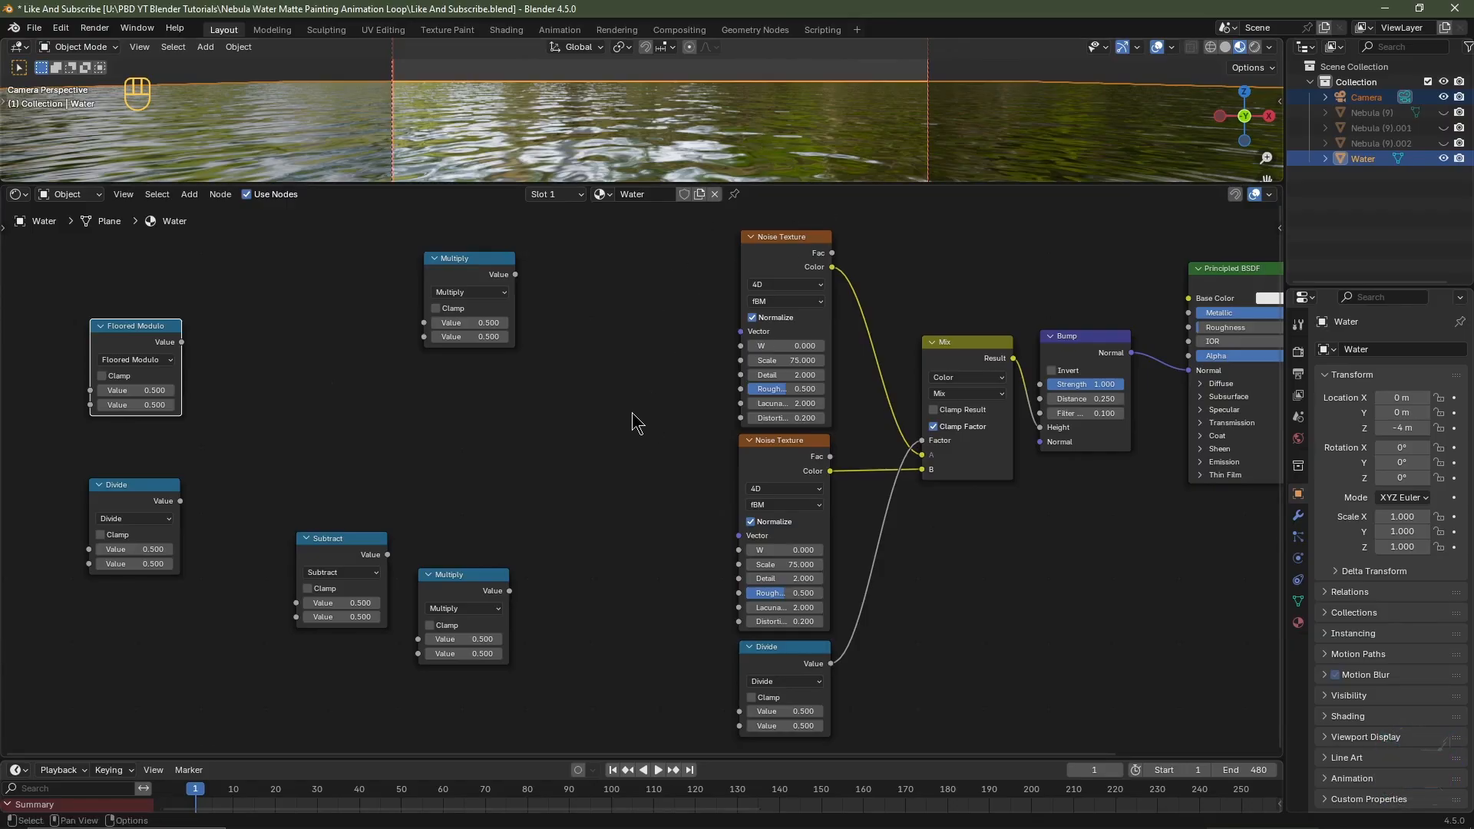
click(1225, 47)
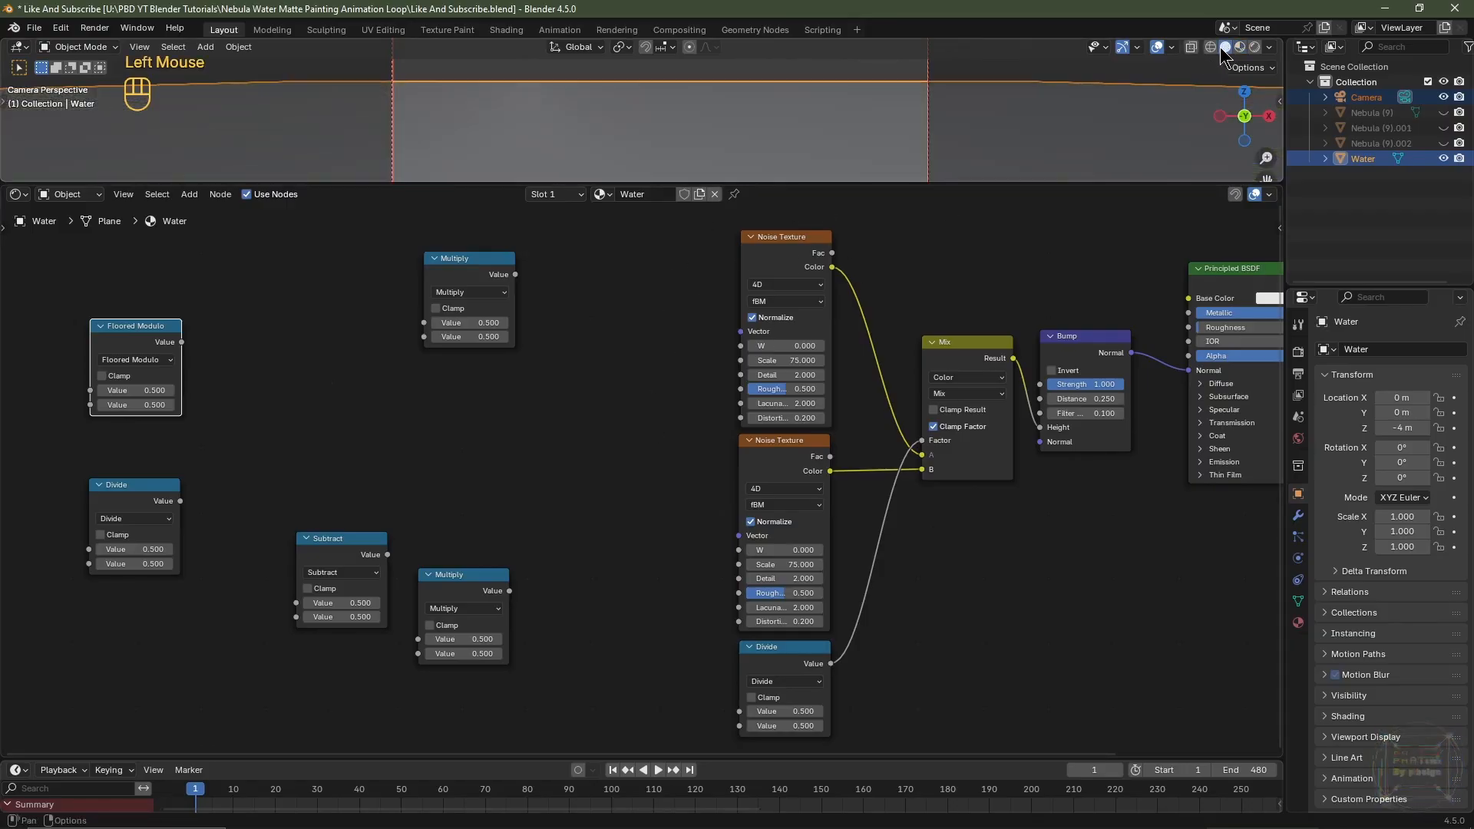
Link each Multiply node's Value to the W input of its neighbouring Noise Texture, and the Subtract output to the lower Multiply's first Value
click(546, 496)
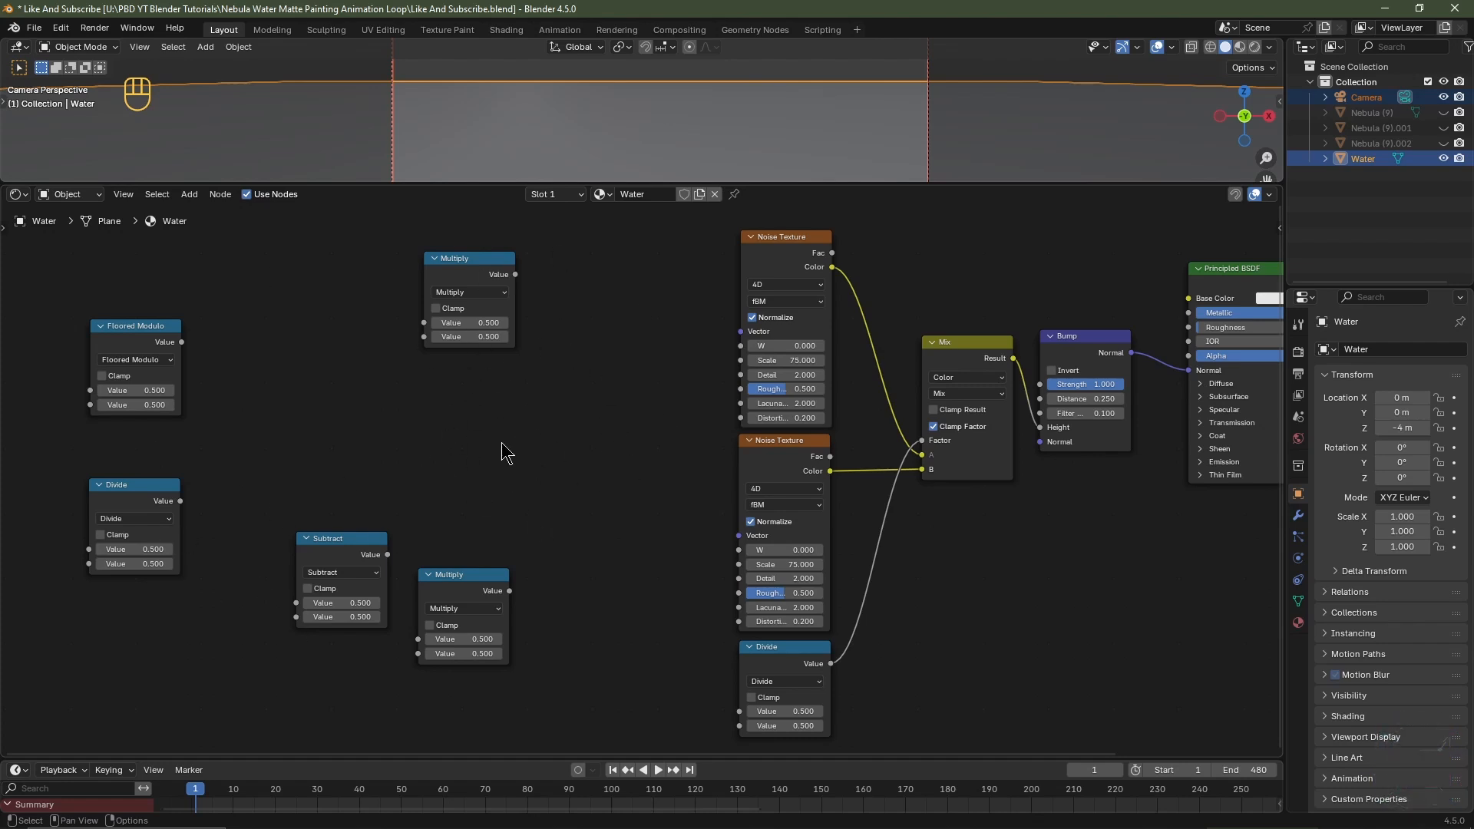
drag(515, 274, 739, 347)
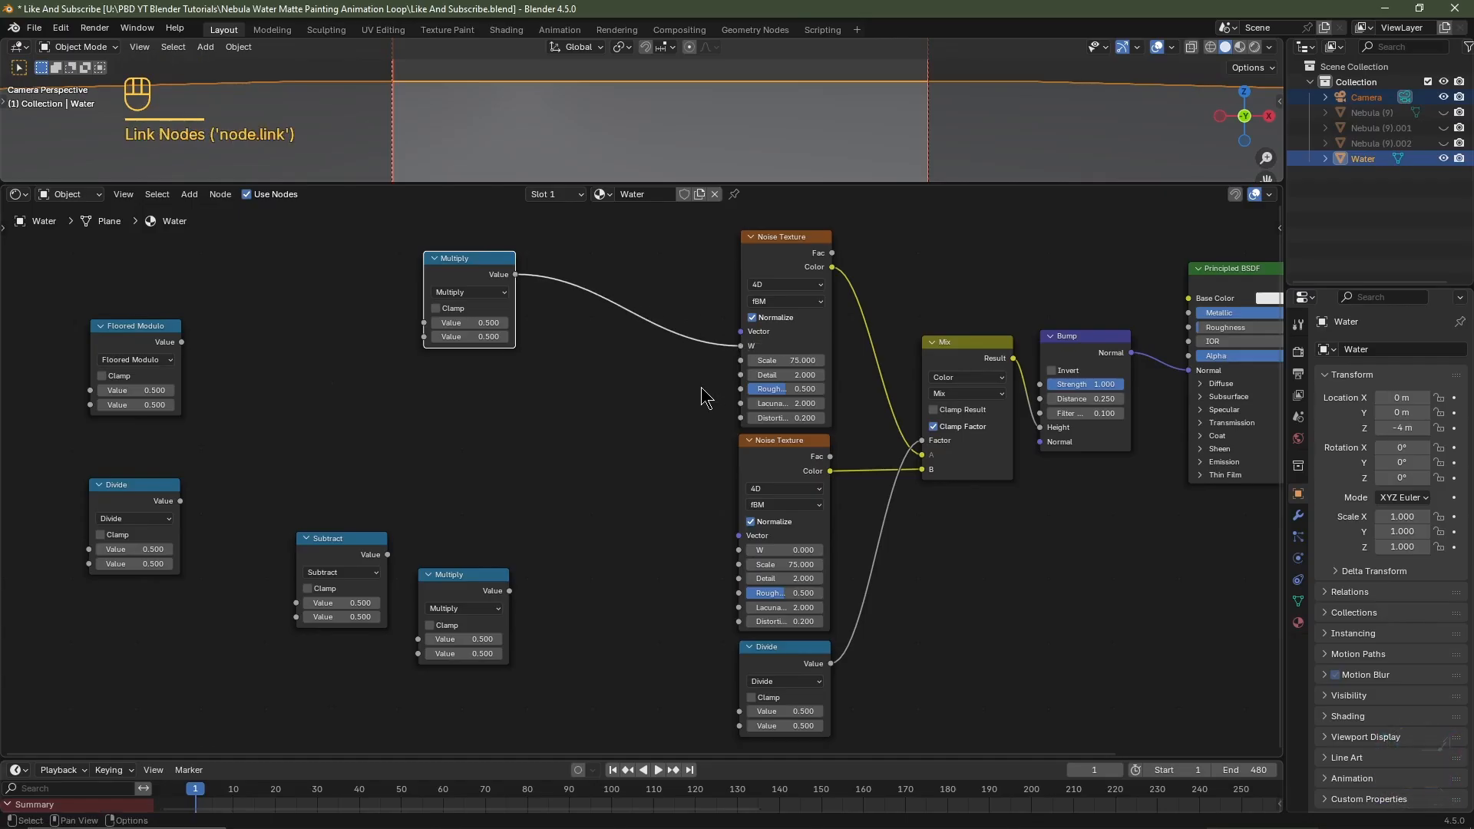
drag(509, 591, 741, 556)
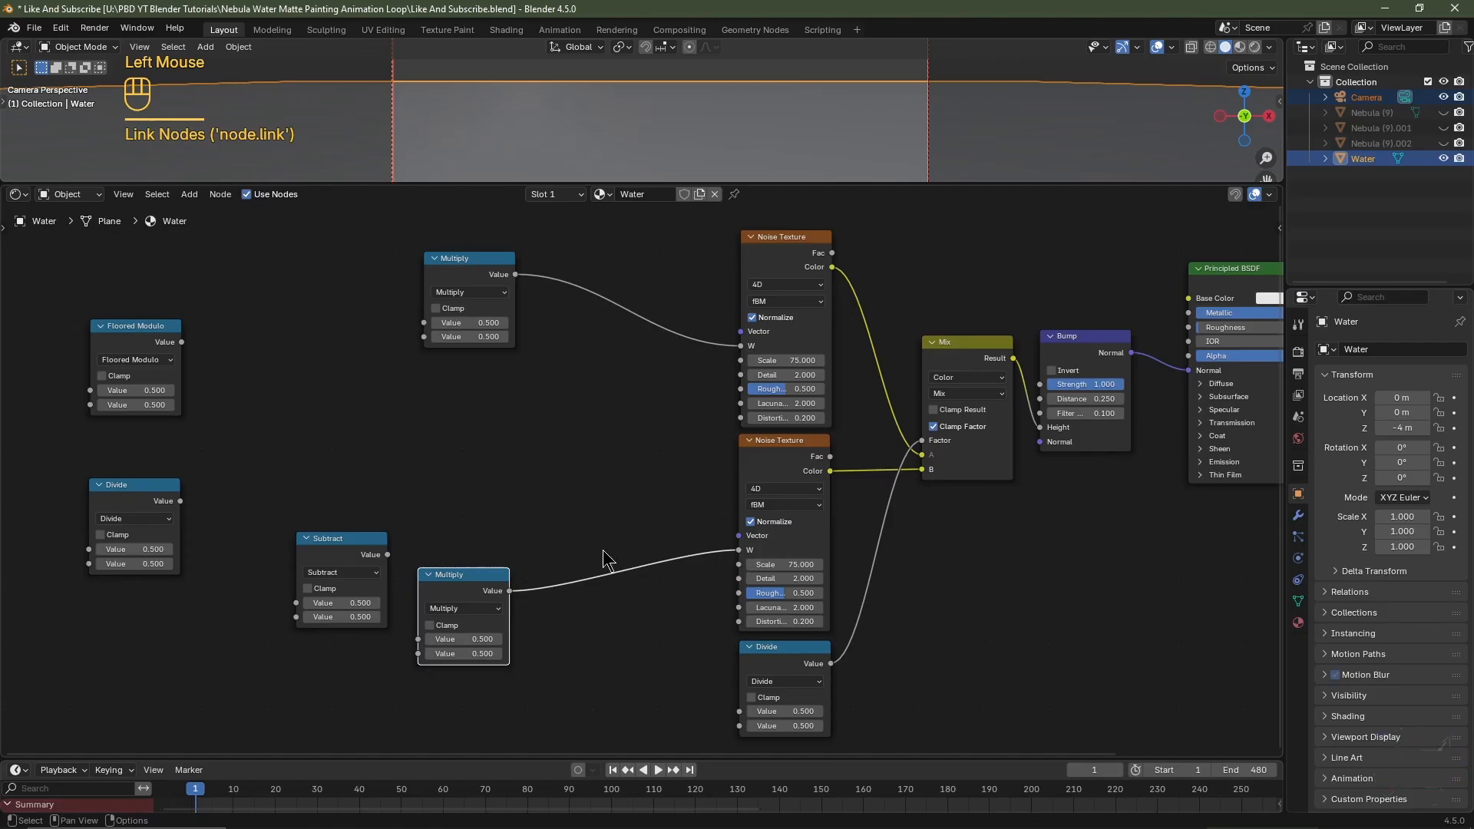
drag(388, 555, 416, 638)
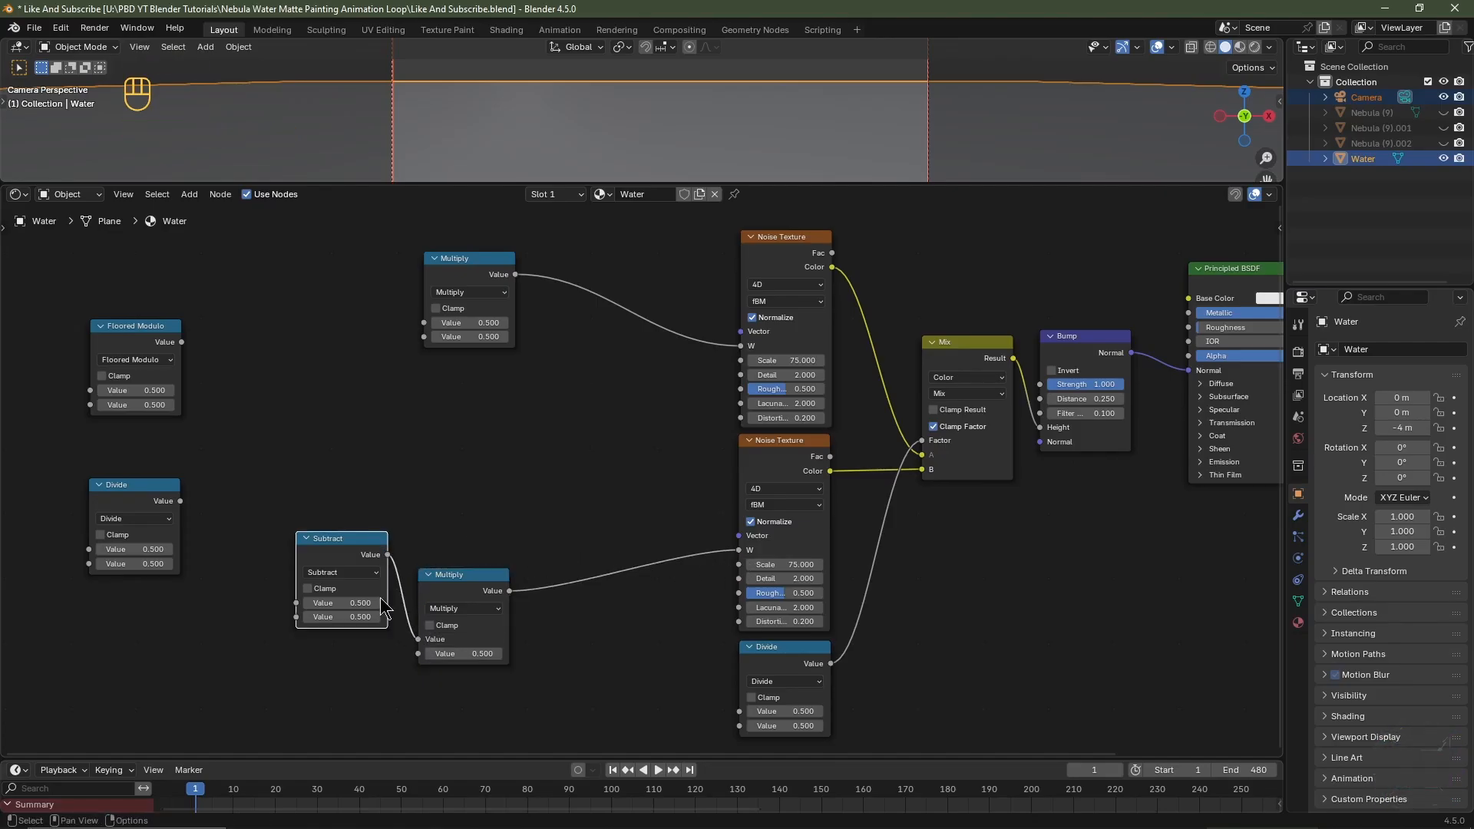
Link the Floored Modulo output to the first Value of the upper Multiply, the Subtract and the bottom Divide below the Noise Textures
drag(181, 342, 422, 318)
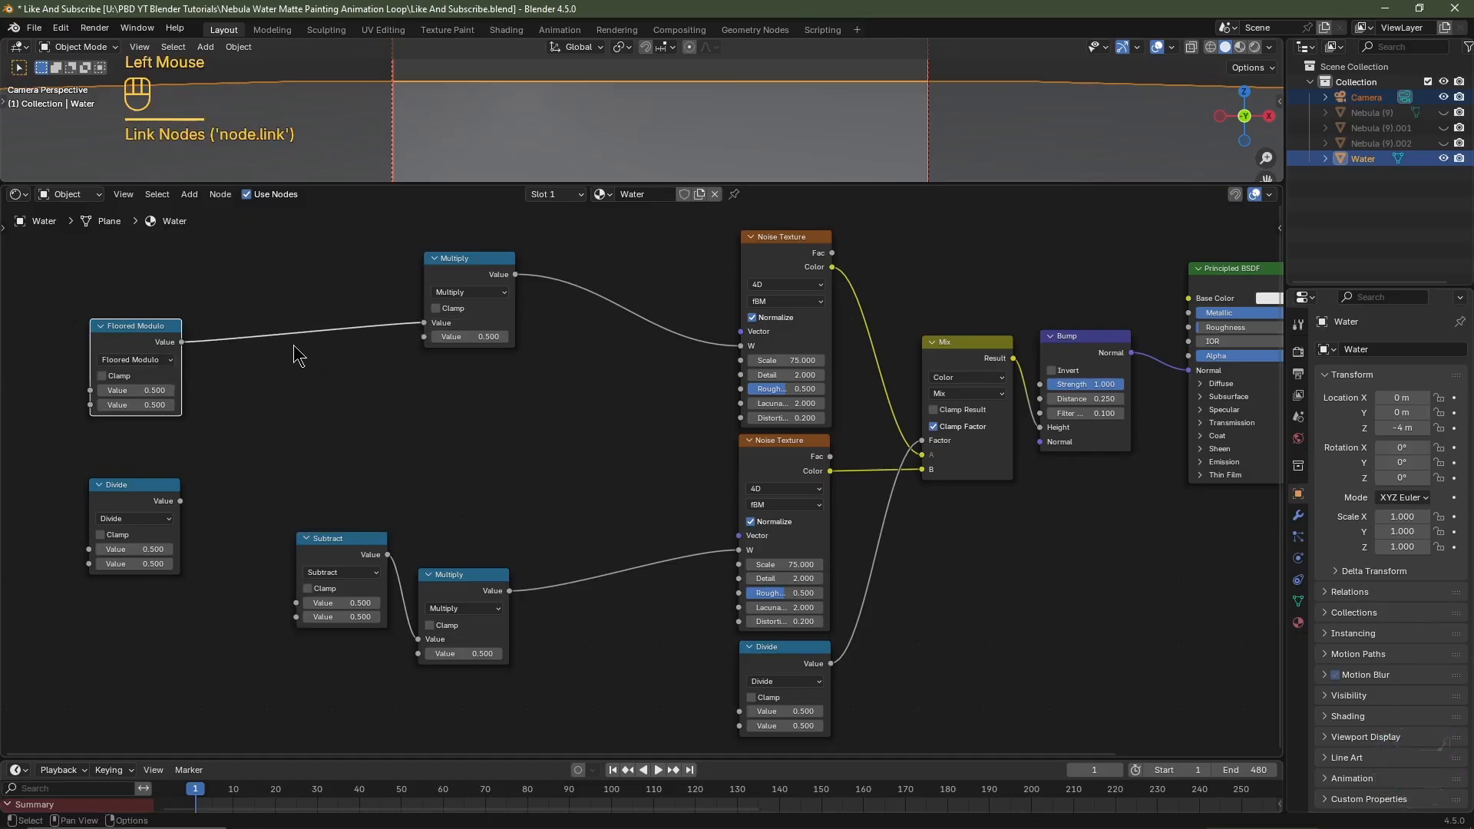
drag(184, 343, 295, 604)
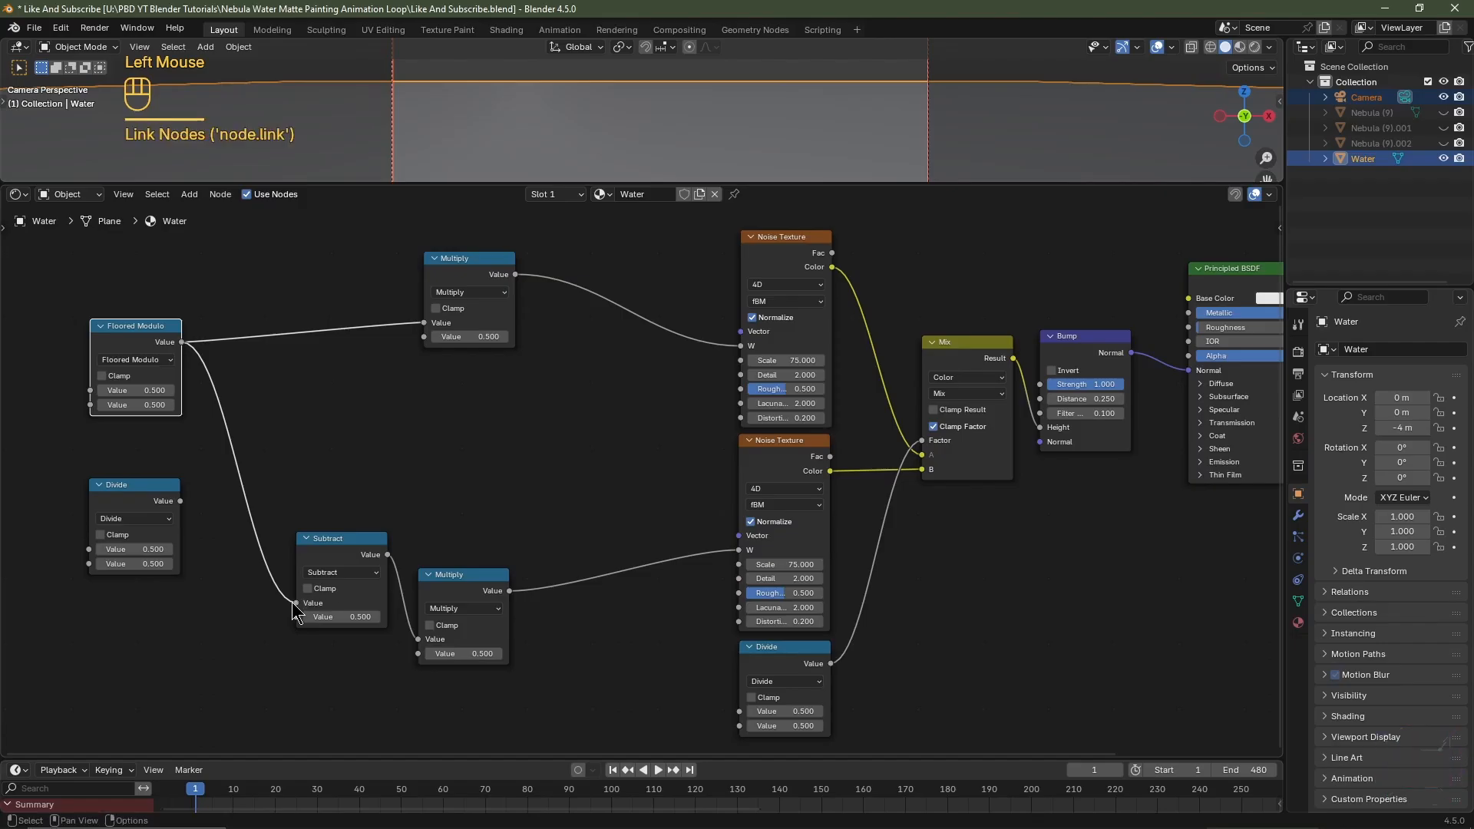
drag(185, 343, 737, 711)
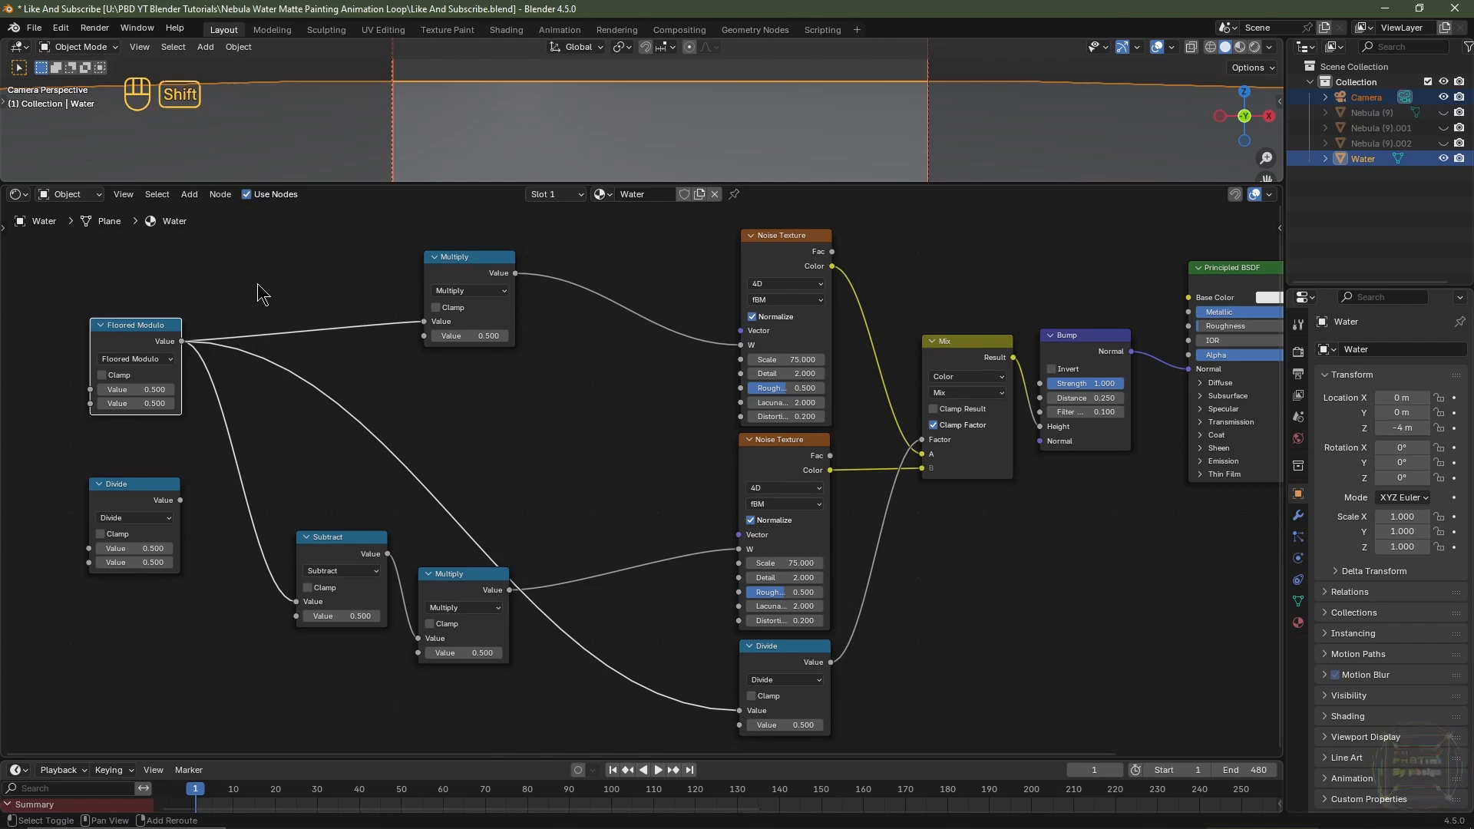
Insert a reroute just right of the Floored Modulo output and another on the Subtract link, level with the Subtract's first Value
shift+right_drag(263, 294, 264, 284)
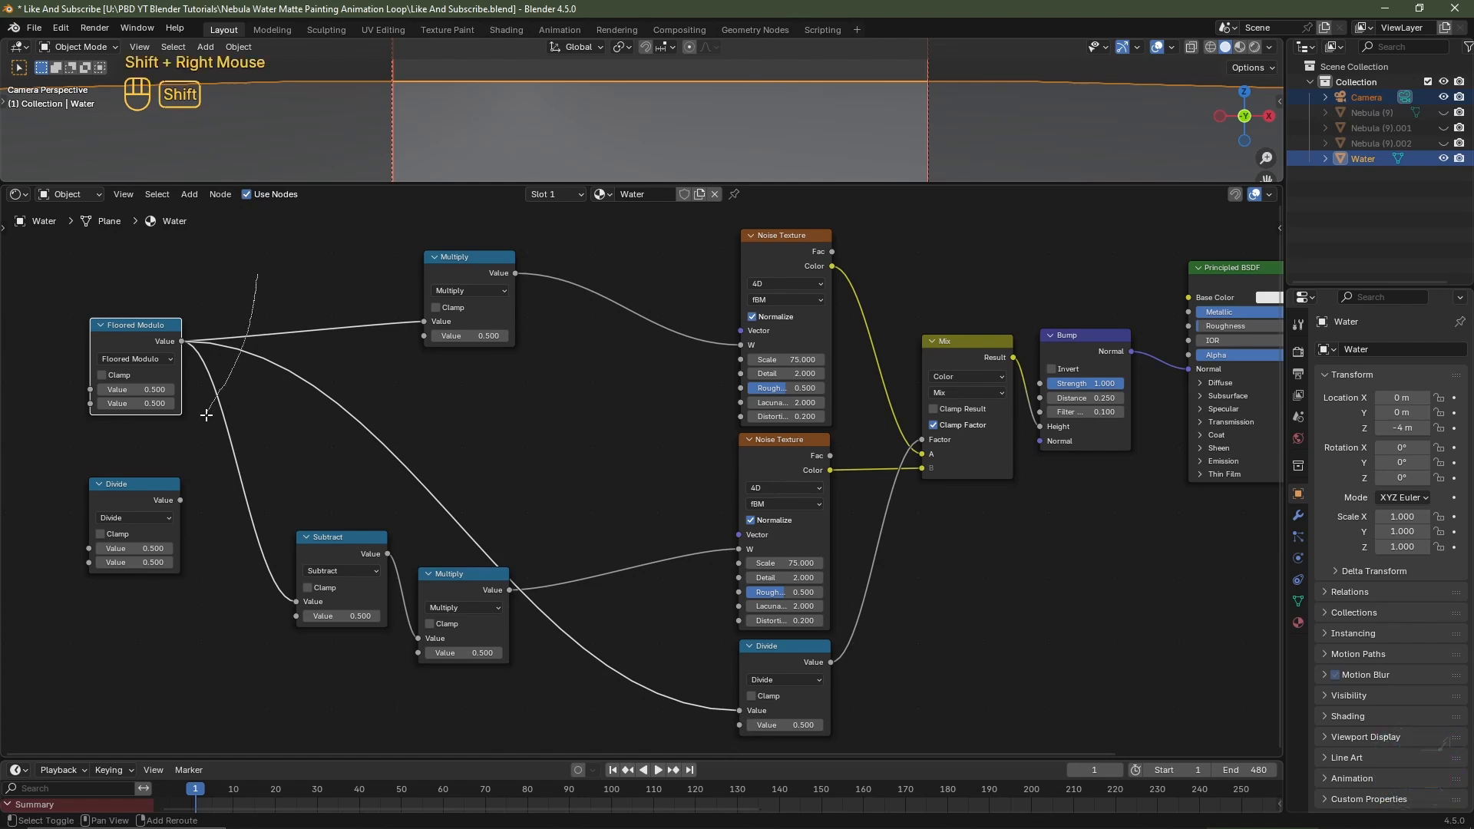
shift+right_drag(205, 415, 211, 426)
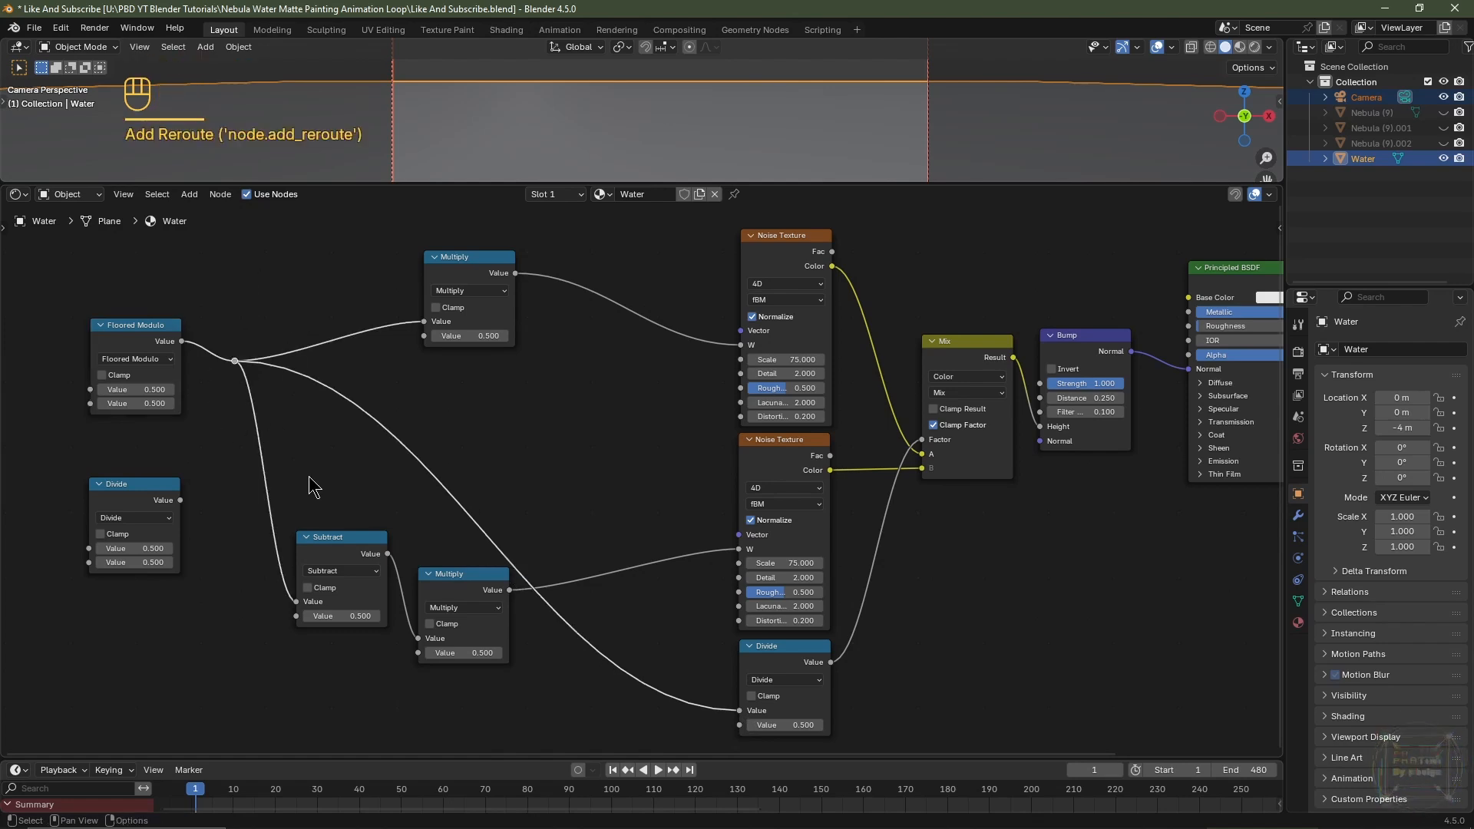
key(g)
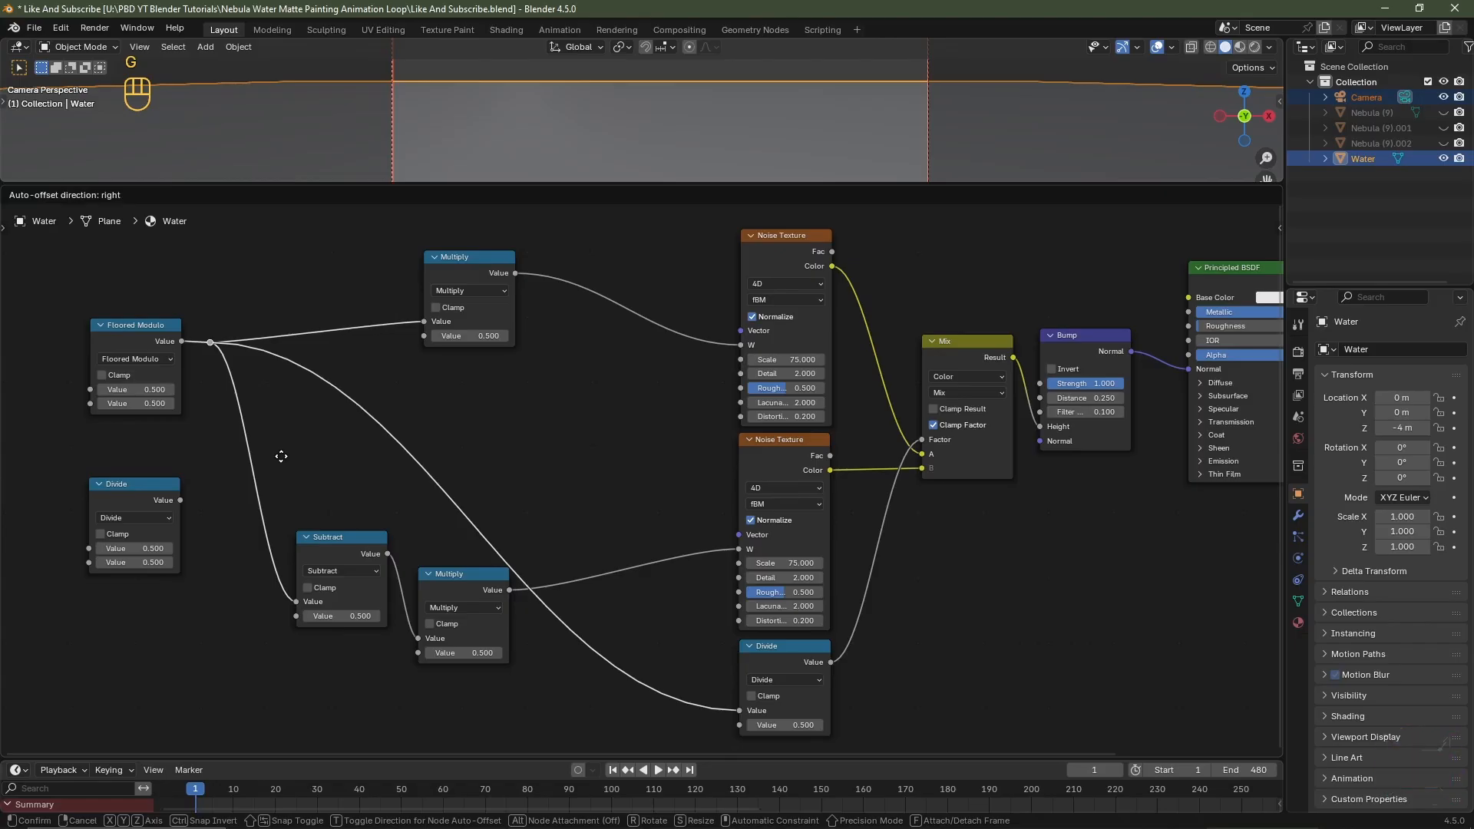
click(279, 456)
shift+right_drag(281, 409, 222, 476)
key(g)
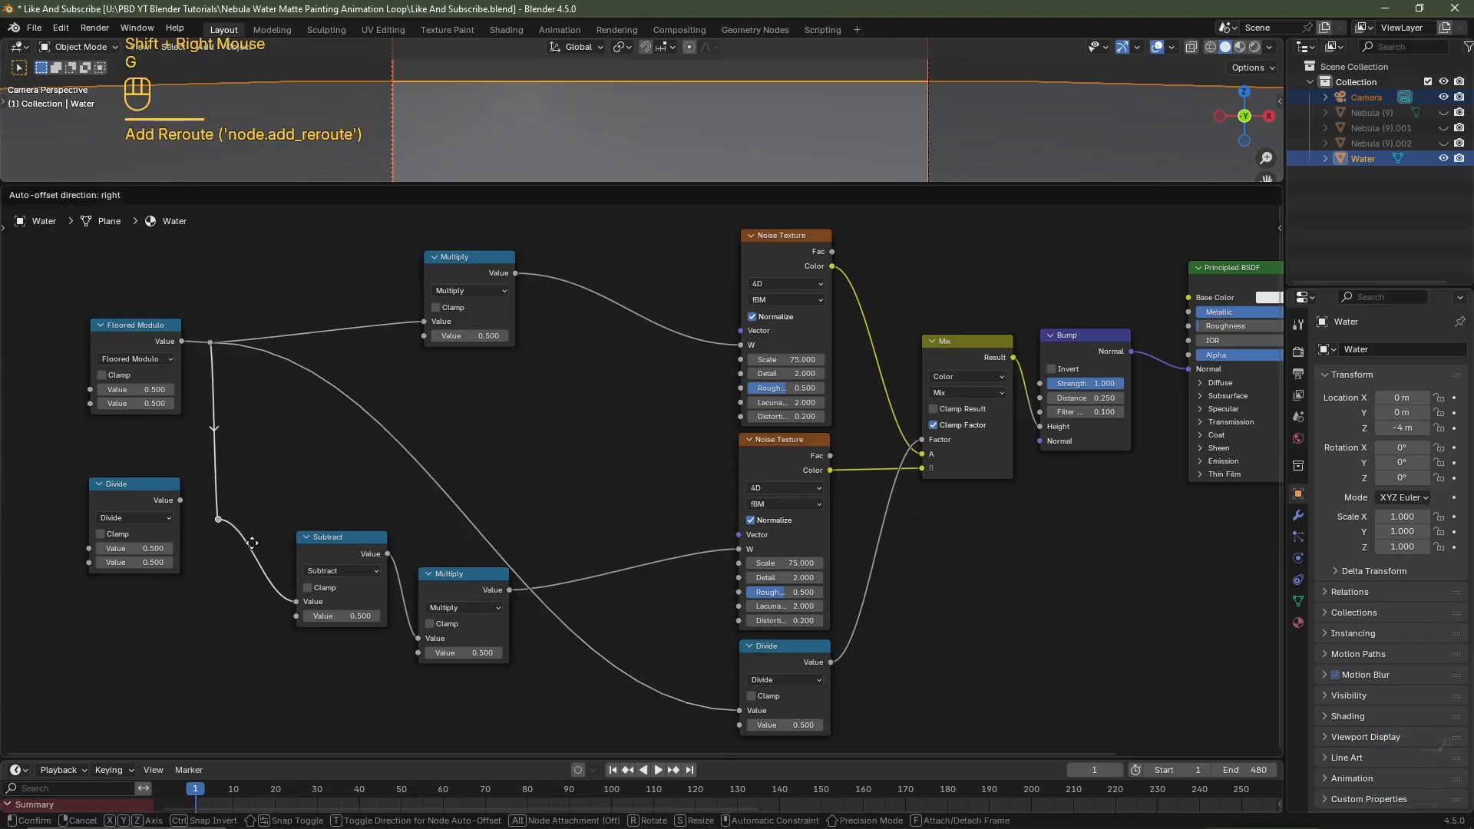
click(240, 621)
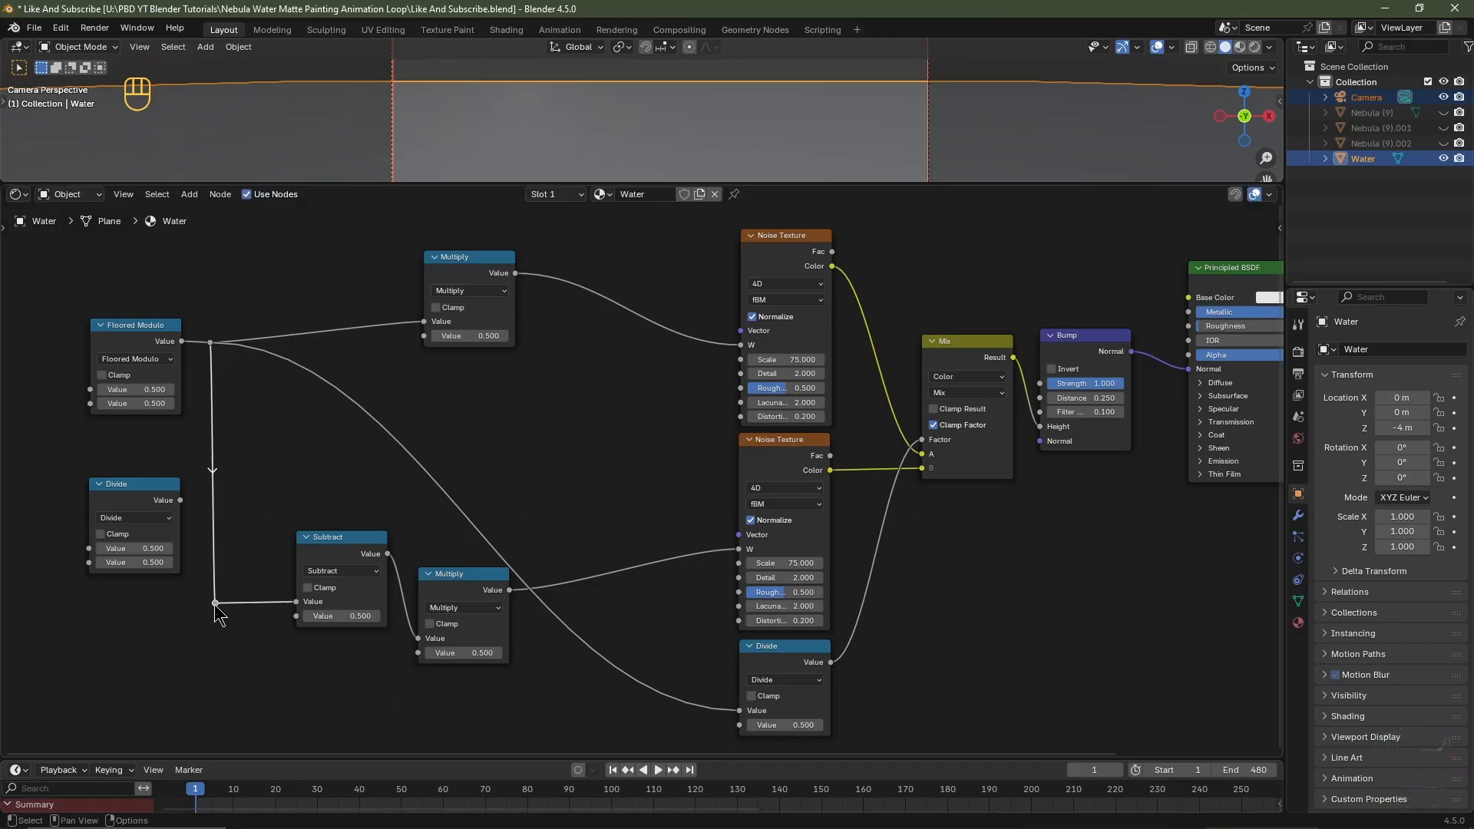
Link the Subtract reroute to the bottom Divide's first Value and place a new reroute on that link directly below it
drag(216, 603, 737, 673)
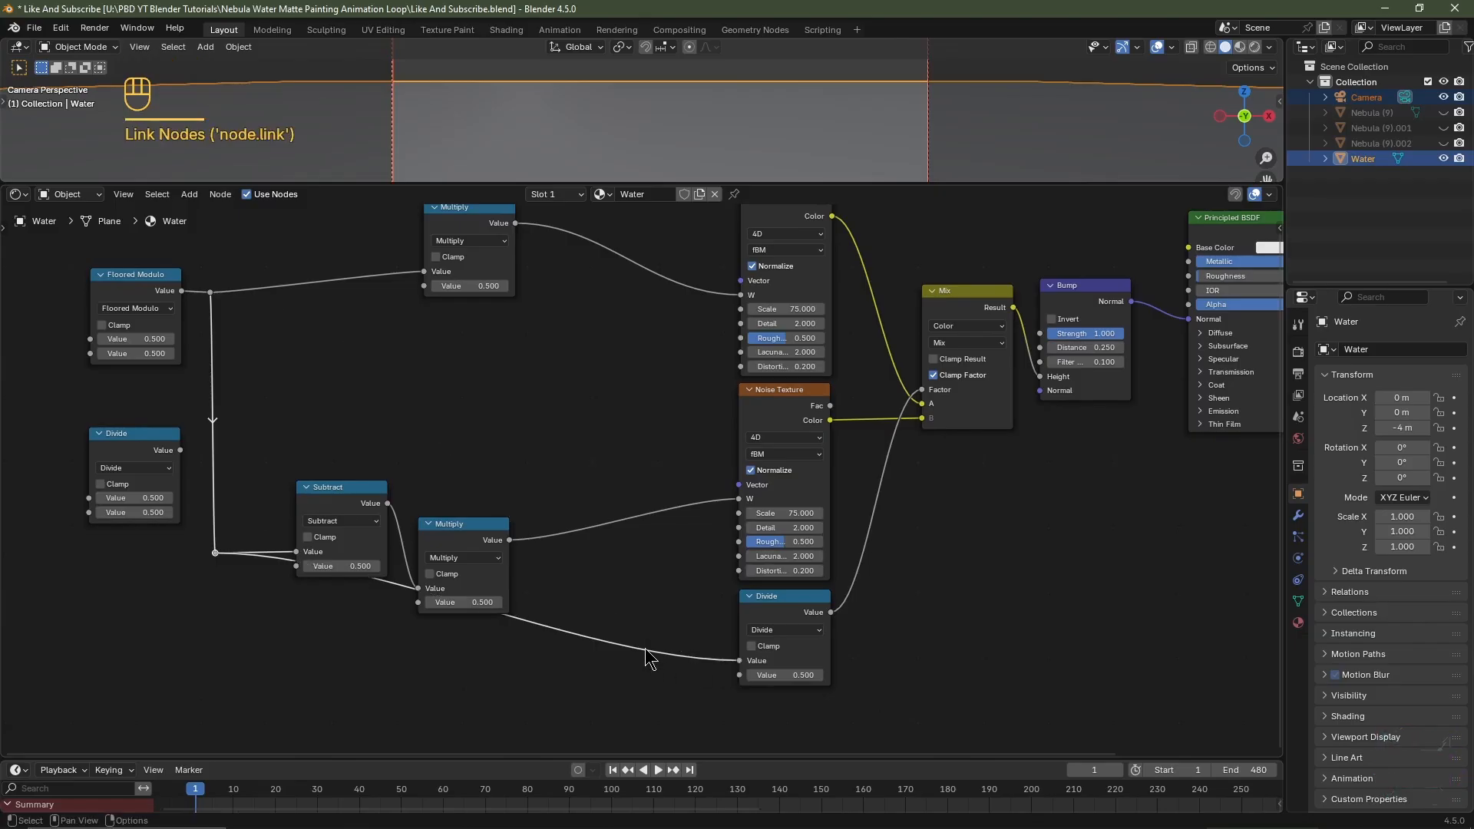
middle_drag(665, 572, 669, 644)
mouse_move(591, 746)
shift+right_down()
mouse_move(588, 720)
mouse_move(621, 702)
shift+right_up()
key(g)
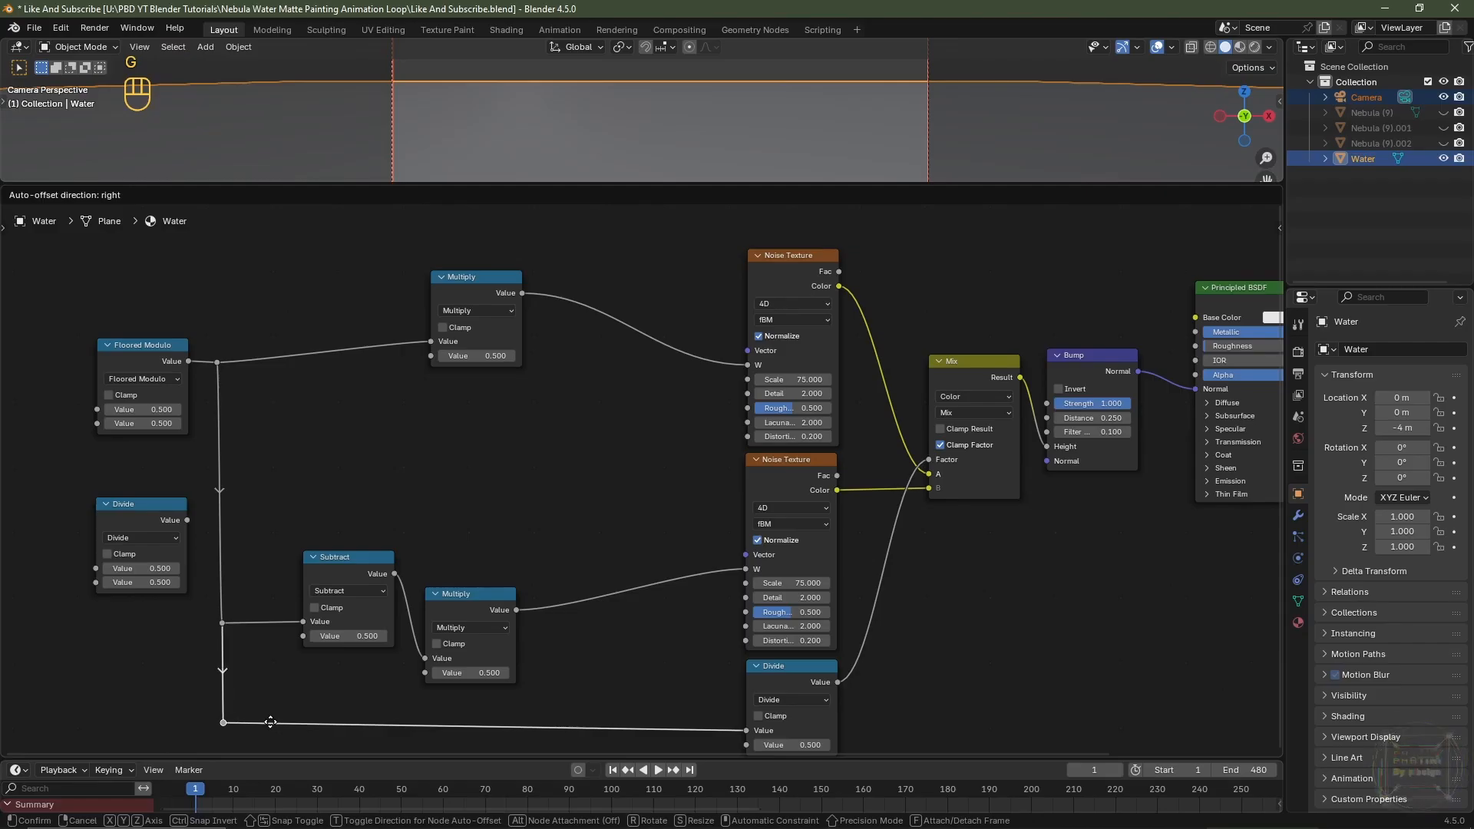
click(269, 719)
key(ctrl+z)
Add a reroute on the upper Multiply's link, place it above the Floored Modulo reroute, and raise the Multiply node to match
shift+right_drag(265, 344, 270, 405)
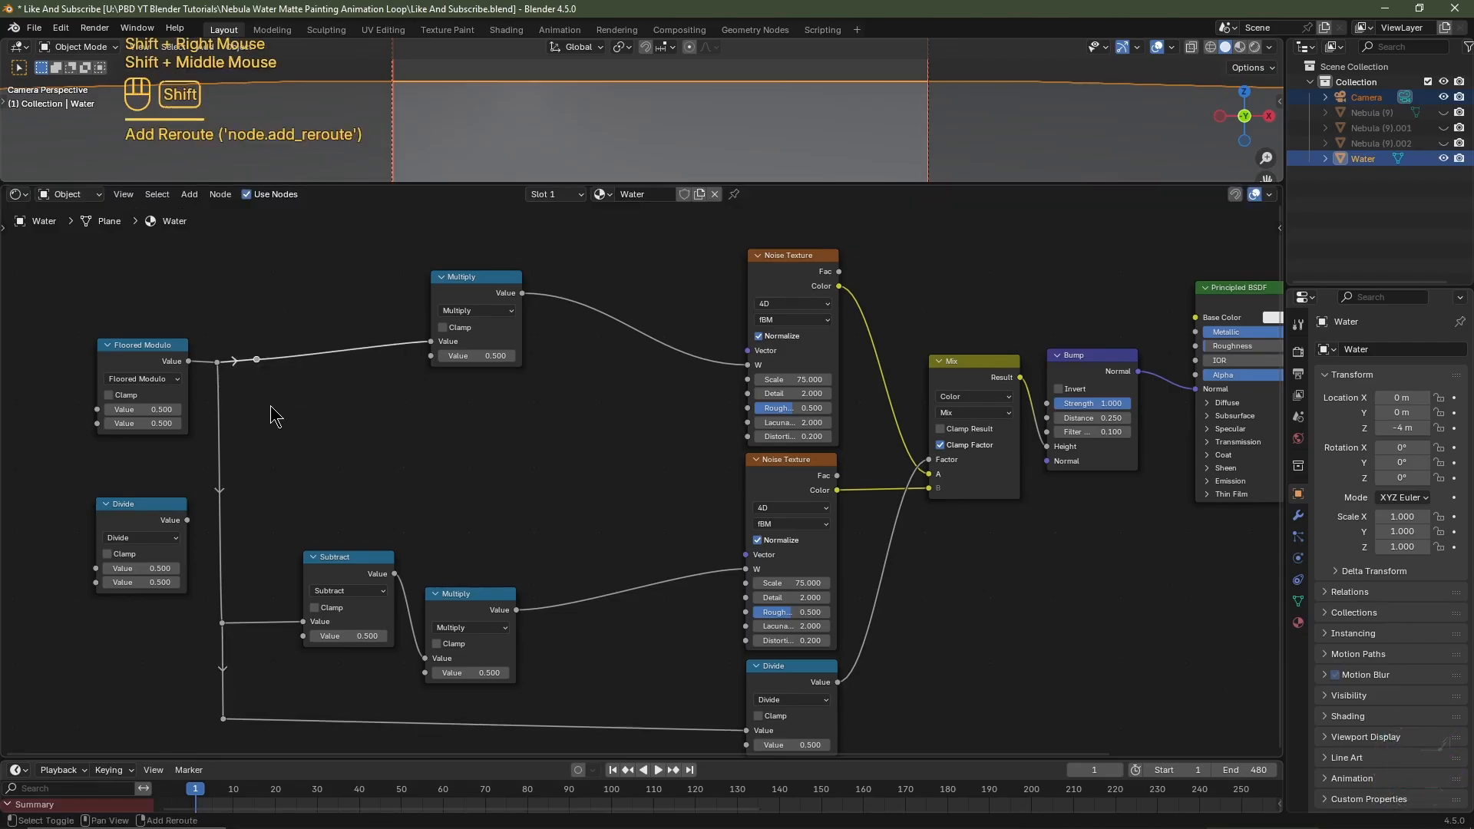
key(g)
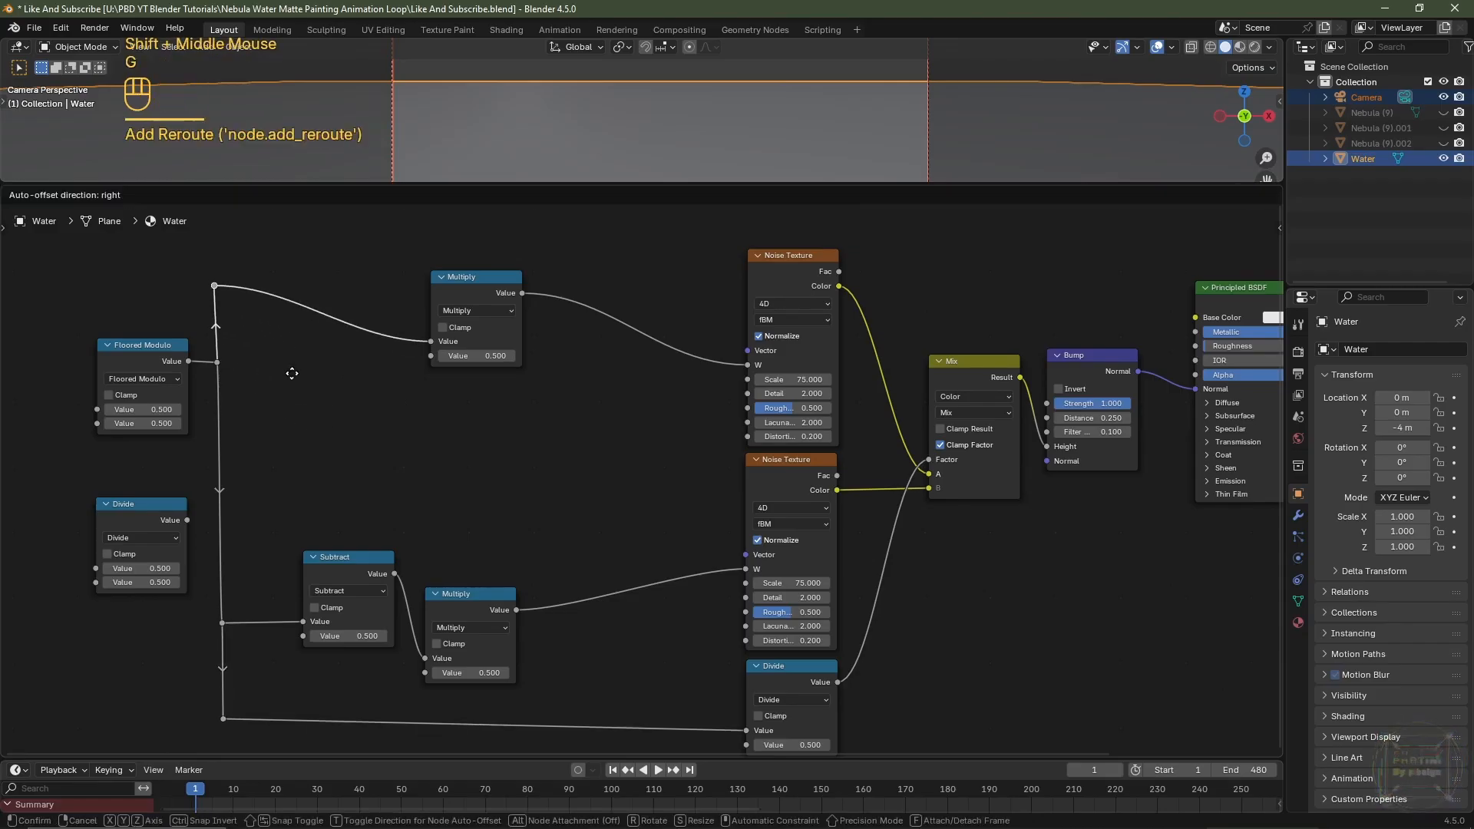
click(300, 386)
click(485, 283)
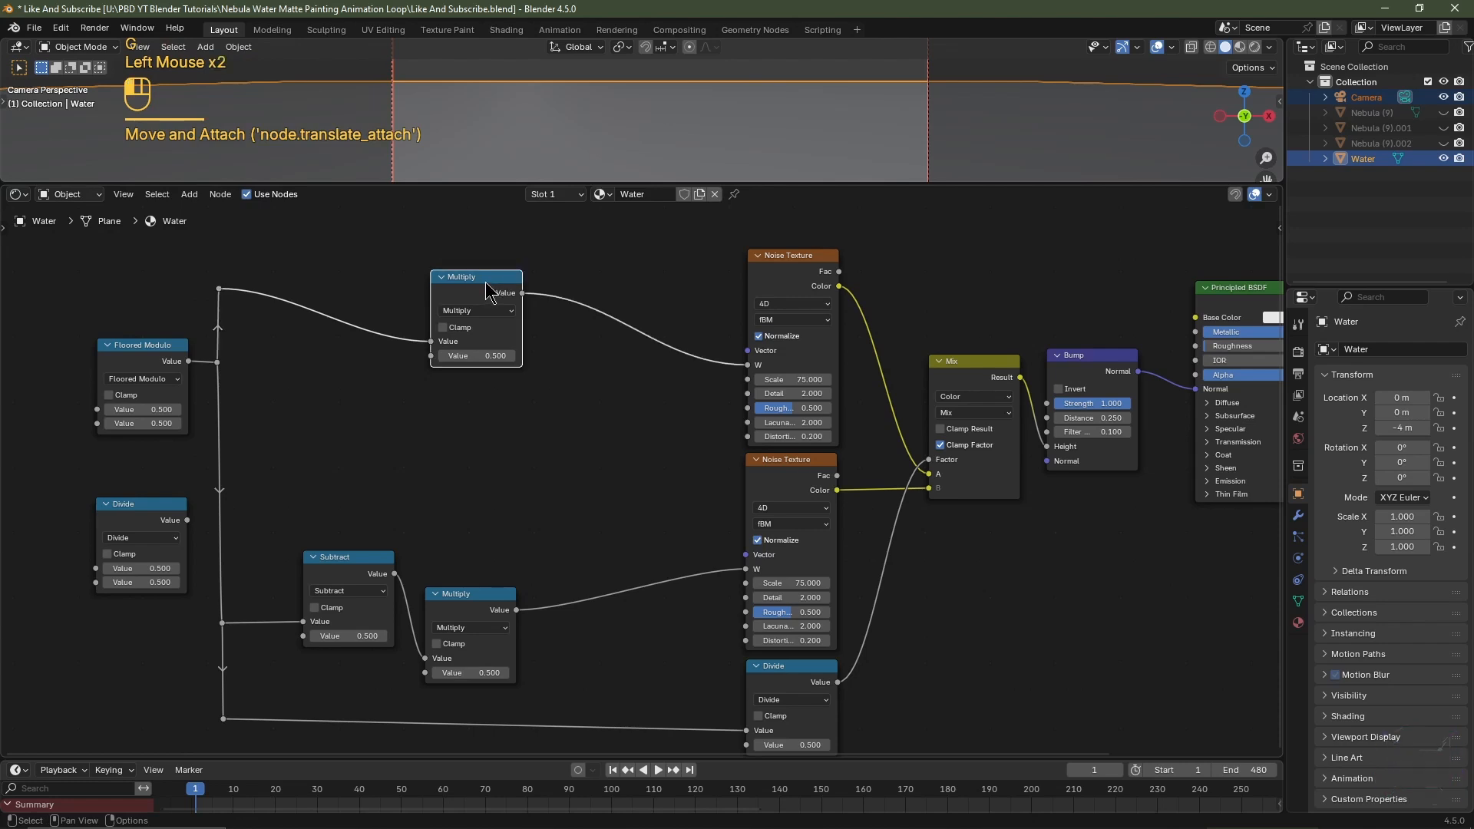
mouse_move(485, 282)
mouse_down()
mouse_move(485, 230)
mouse_move(486, 257)
mouse_up()
Align the four Floored Modulo reroutes in a vertical line by scaling them to 0 along X
middle_drag(265, 284, 268, 246)
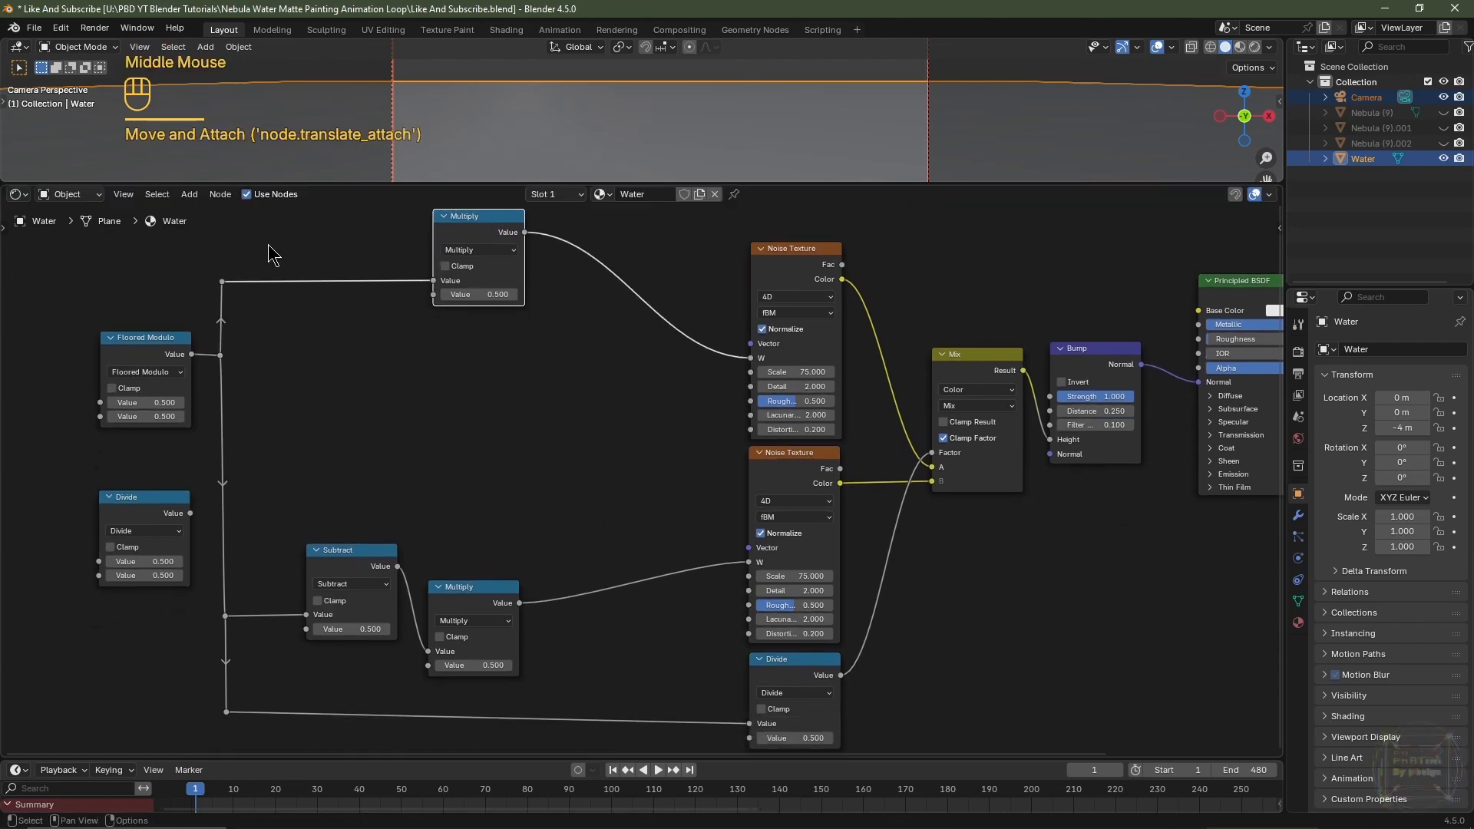
drag(268, 244, 212, 717)
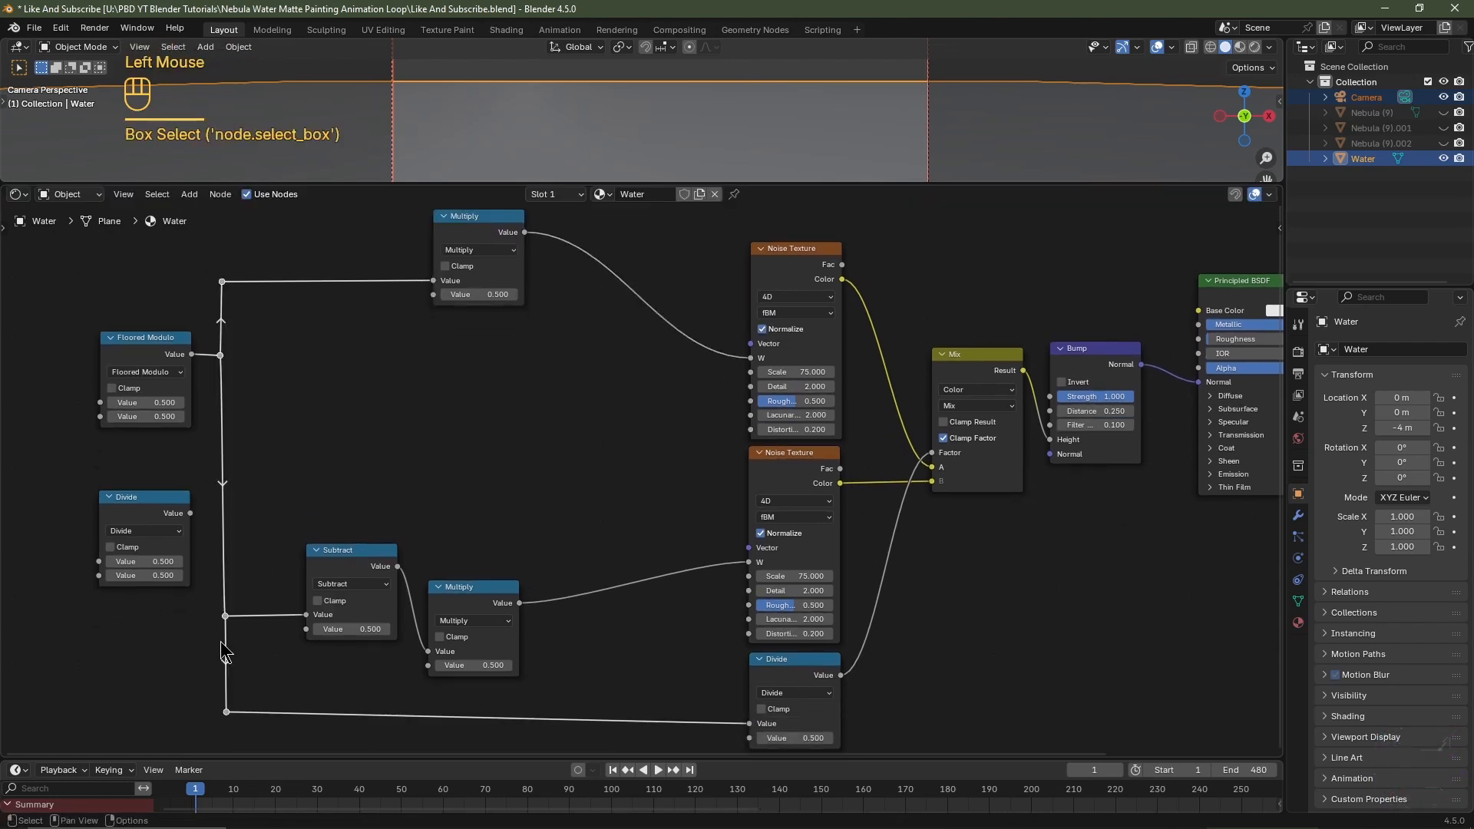
key(s)
key(x)
key(0)
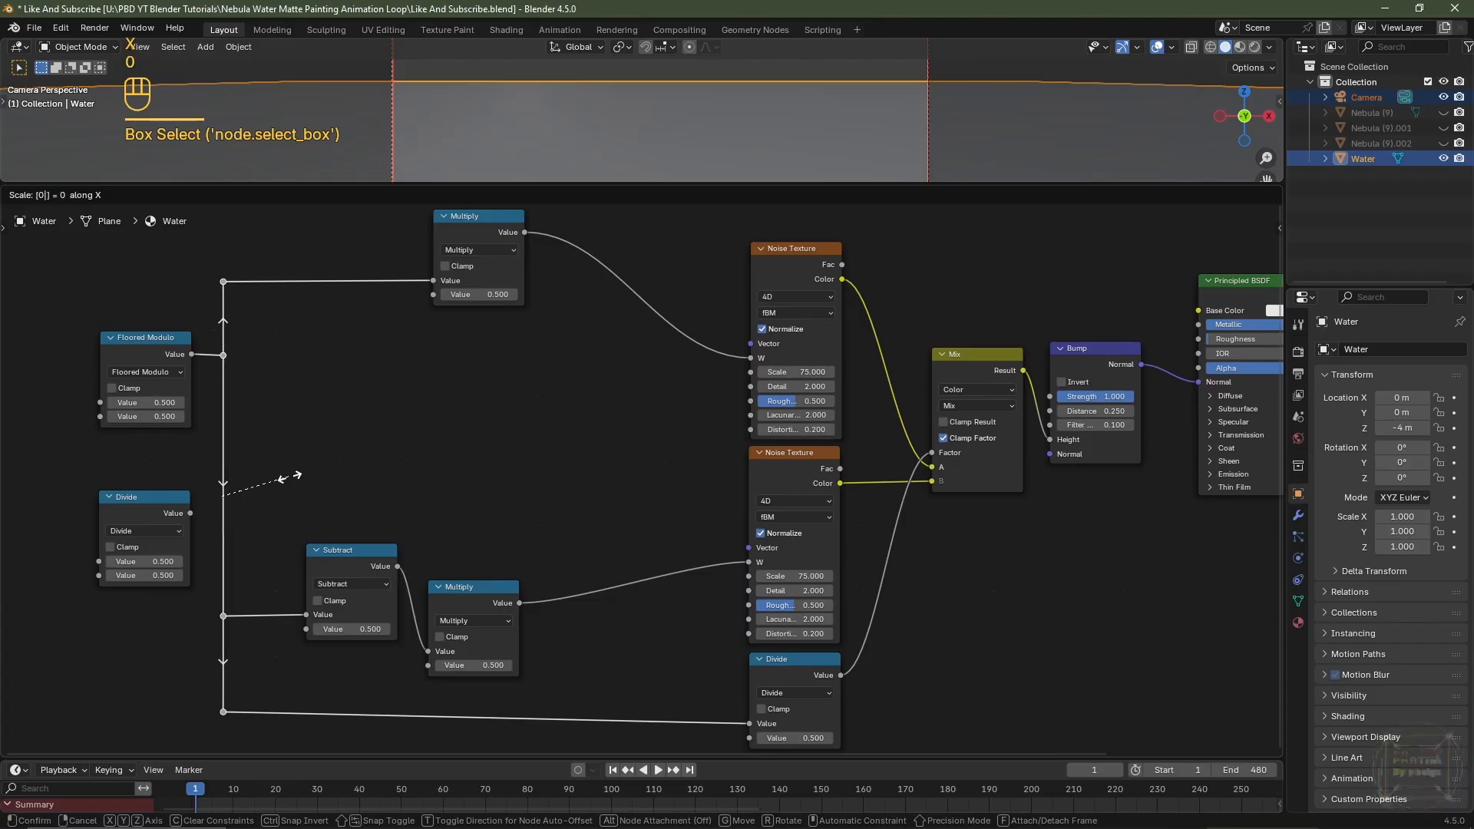
key(Return)
Lower the bottommost reroute along Y until it is level with the bottom Divide's first Value input
shift+middle_drag(269, 683, 272, 646)
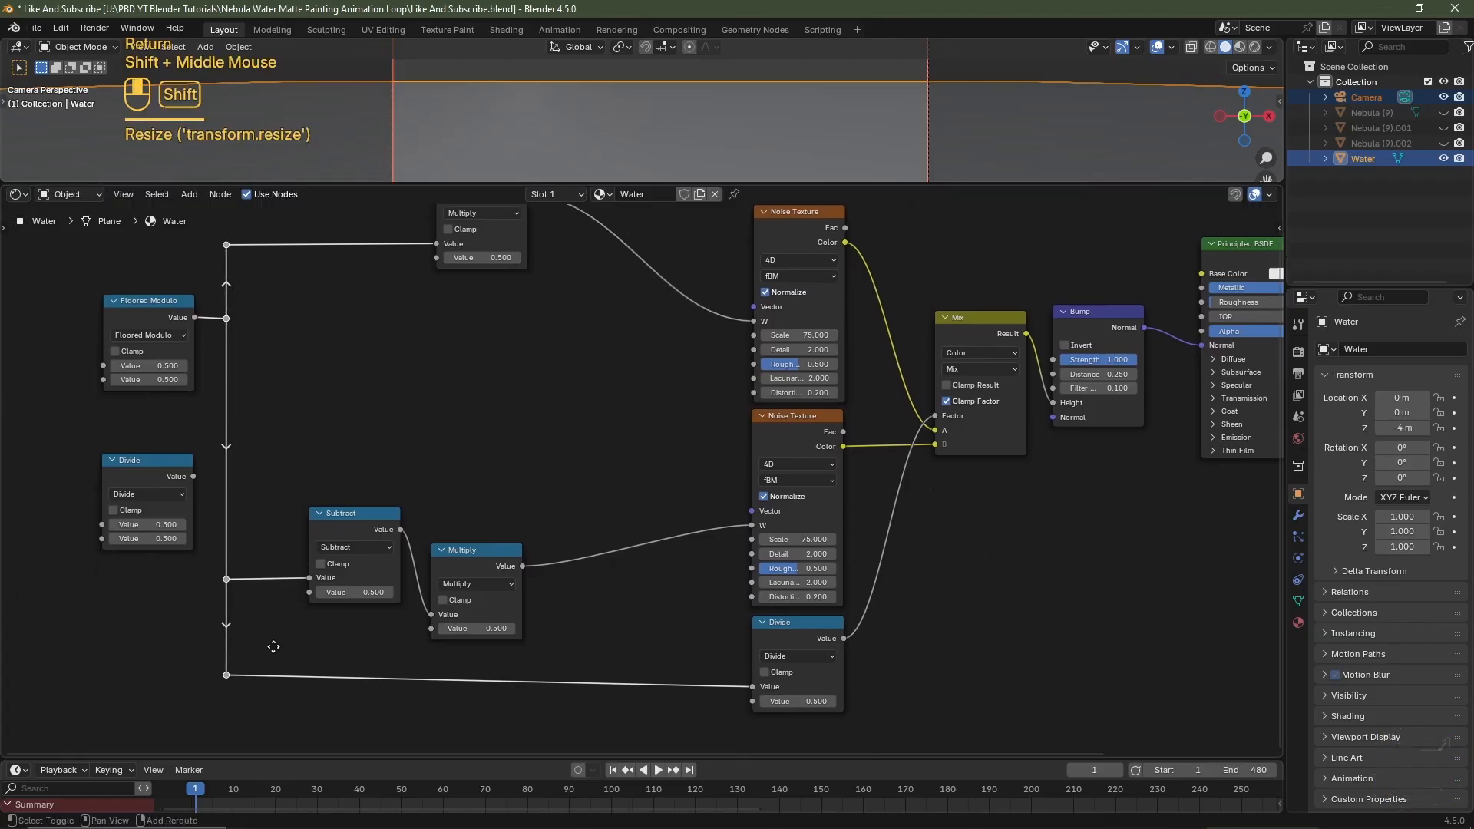
drag(273, 642, 209, 712)
key(g)
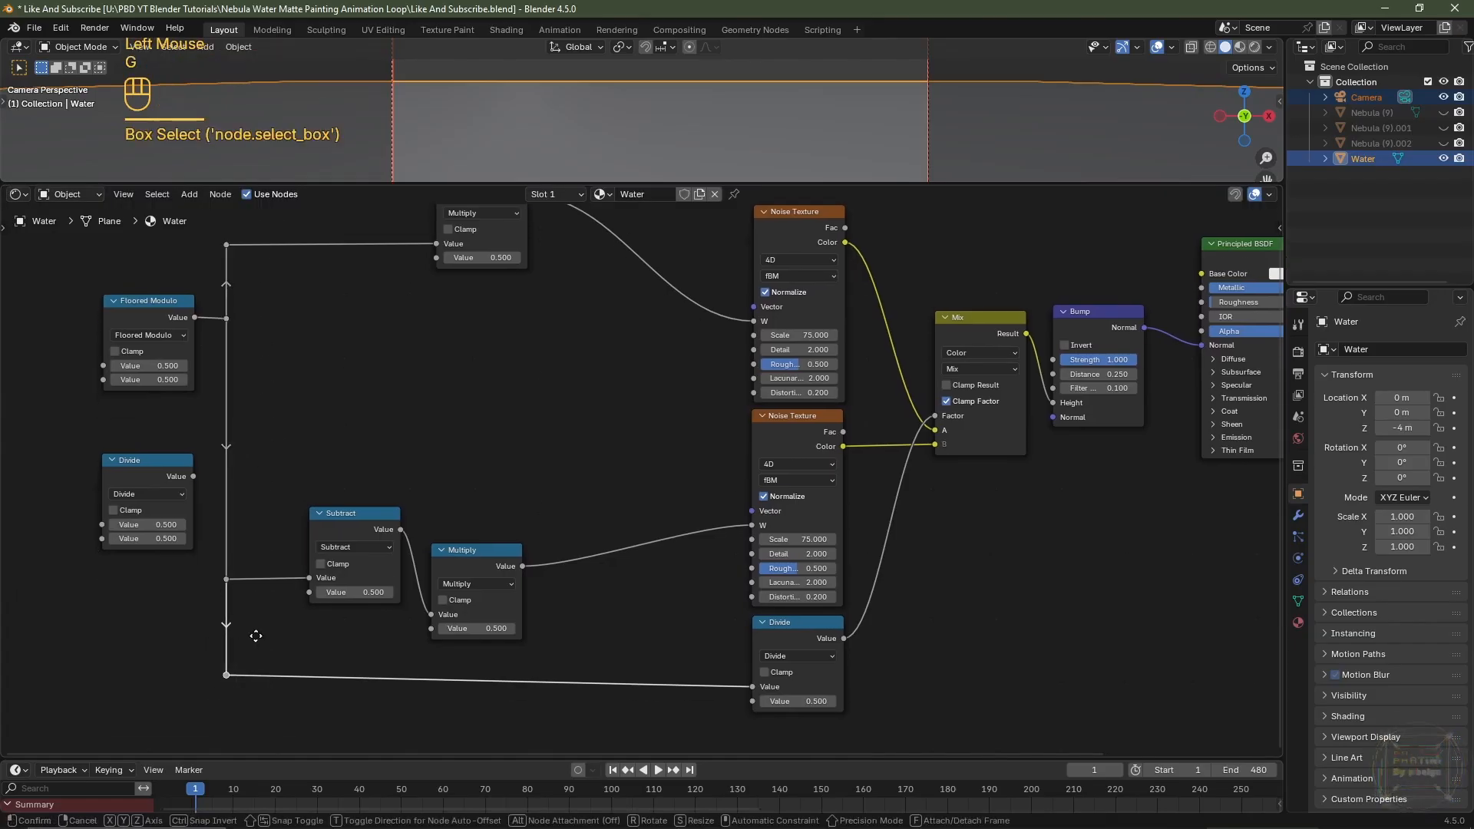
key(y)
click(252, 649)
Link the left Divide node's output to the second Value of both the upper and lower Multiply nodes
middle_drag(465, 344, 472, 379)
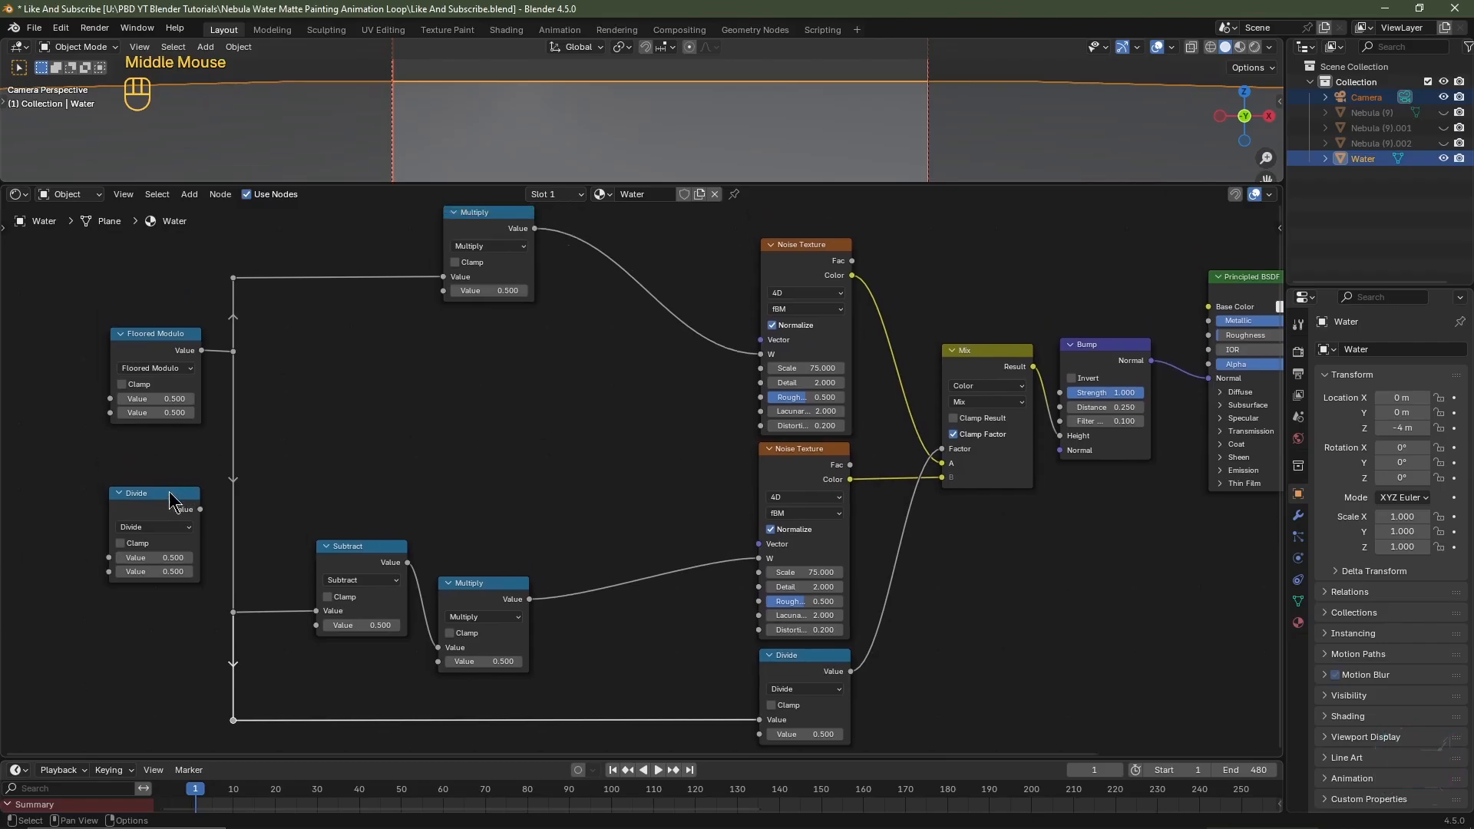
click(193, 514)
drag(200, 509, 453, 307)
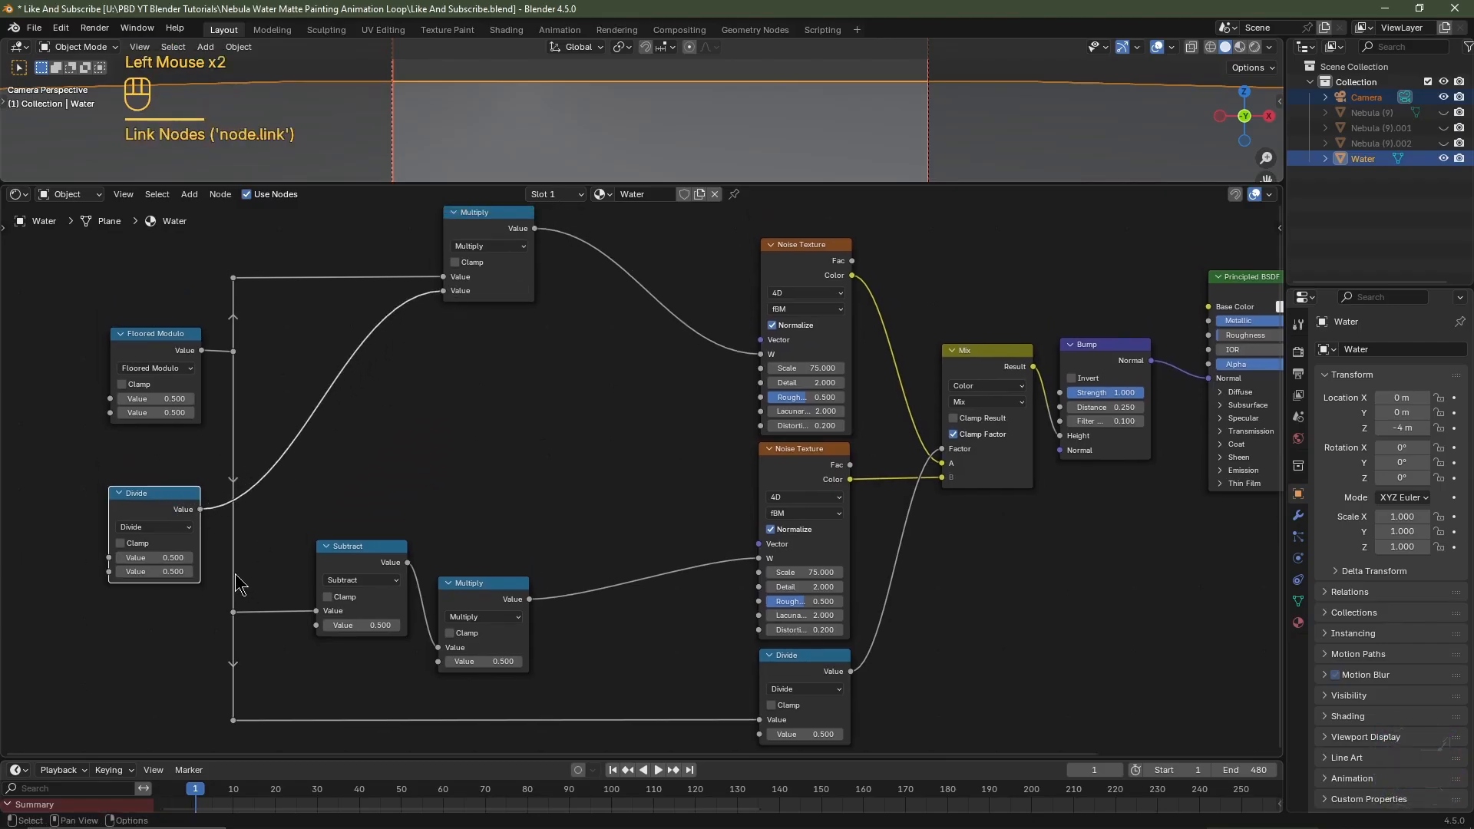
drag(201, 510, 441, 664)
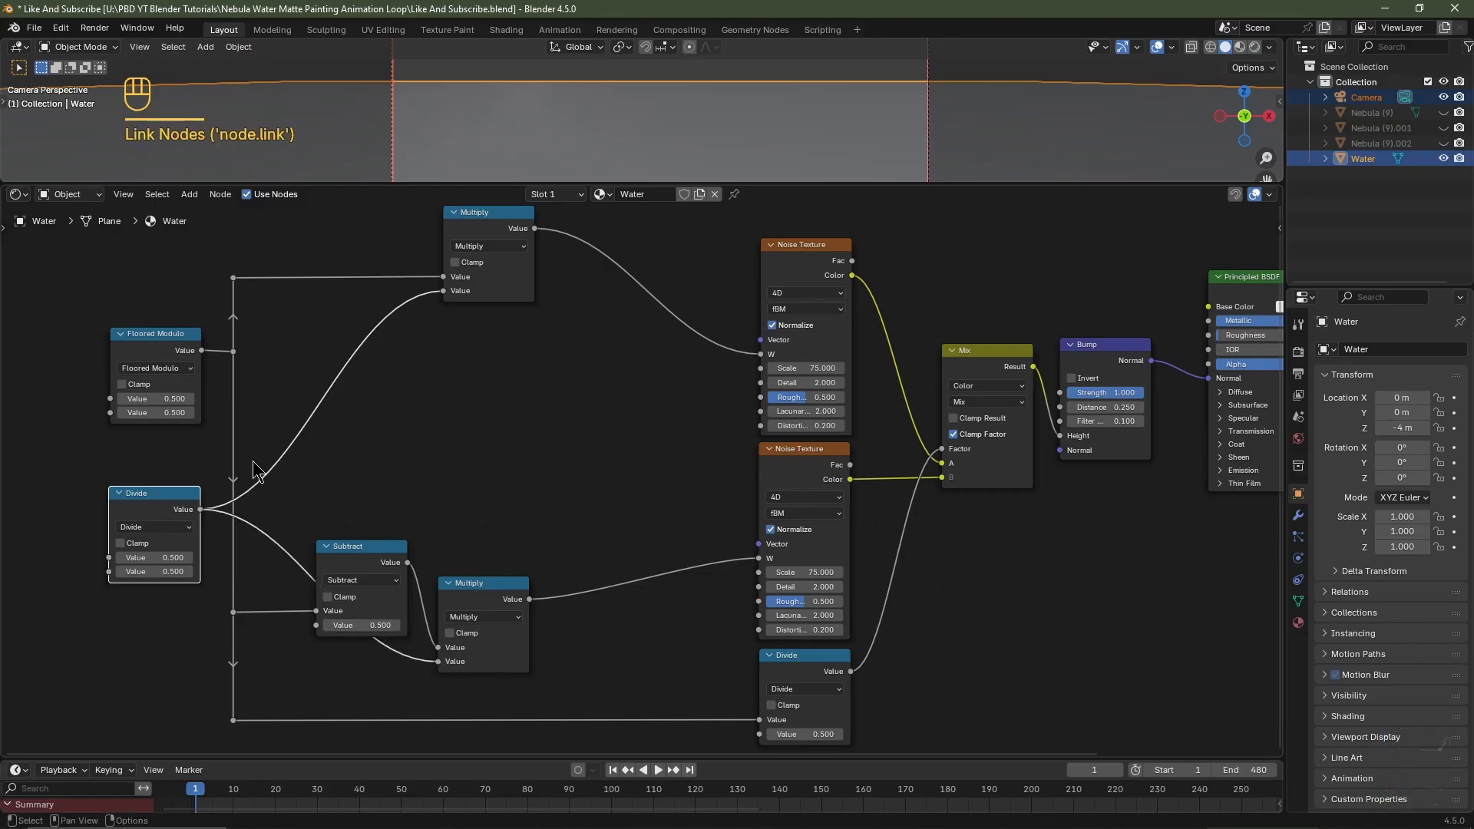
Add a reroute beside the left Divide's output and another on the lower Multiply link, straight below and level with its second Value
shift+right_drag(253, 470, 263, 575)
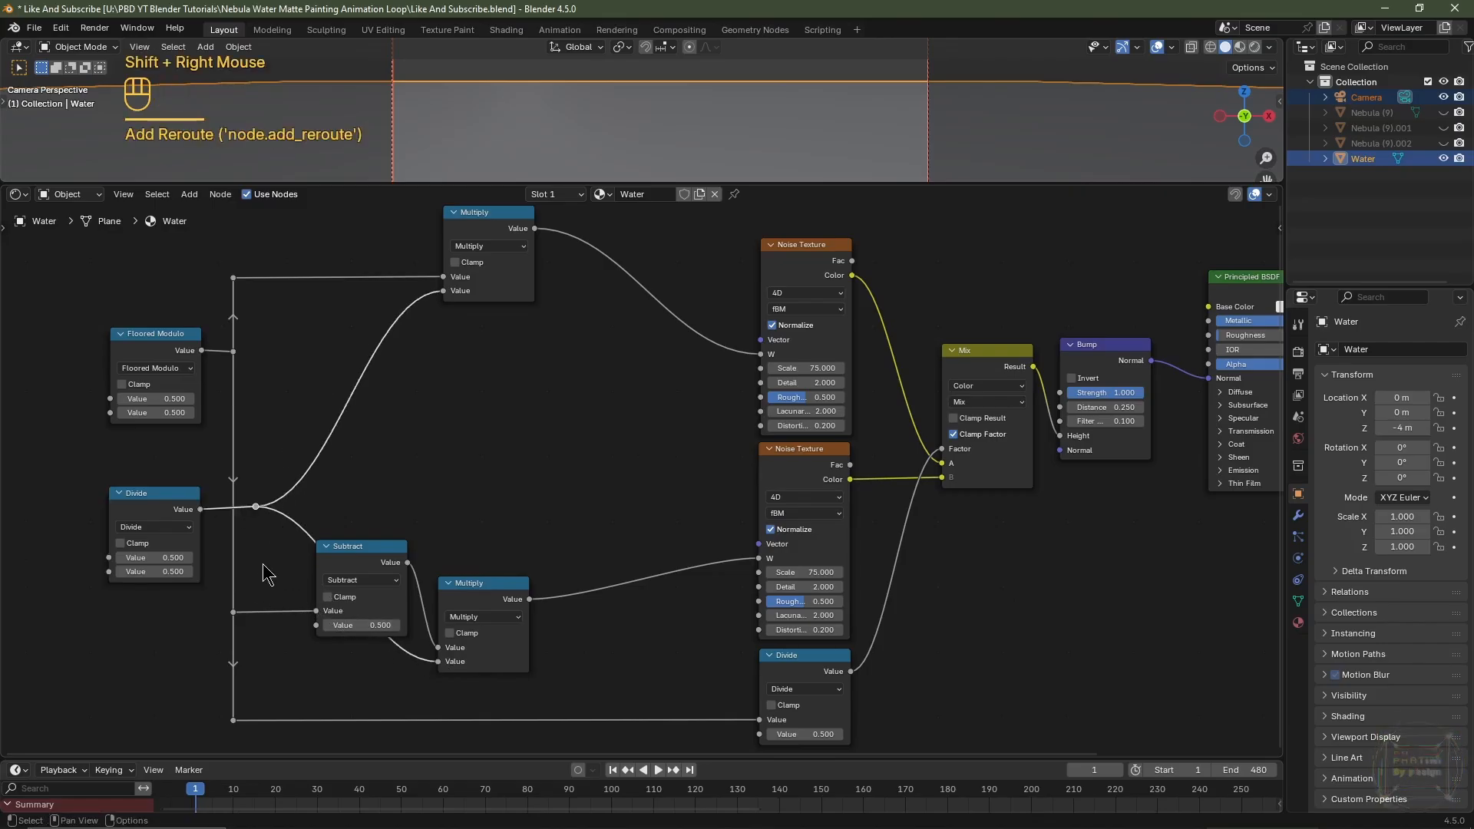
key(g)
shift+click(309, 513)
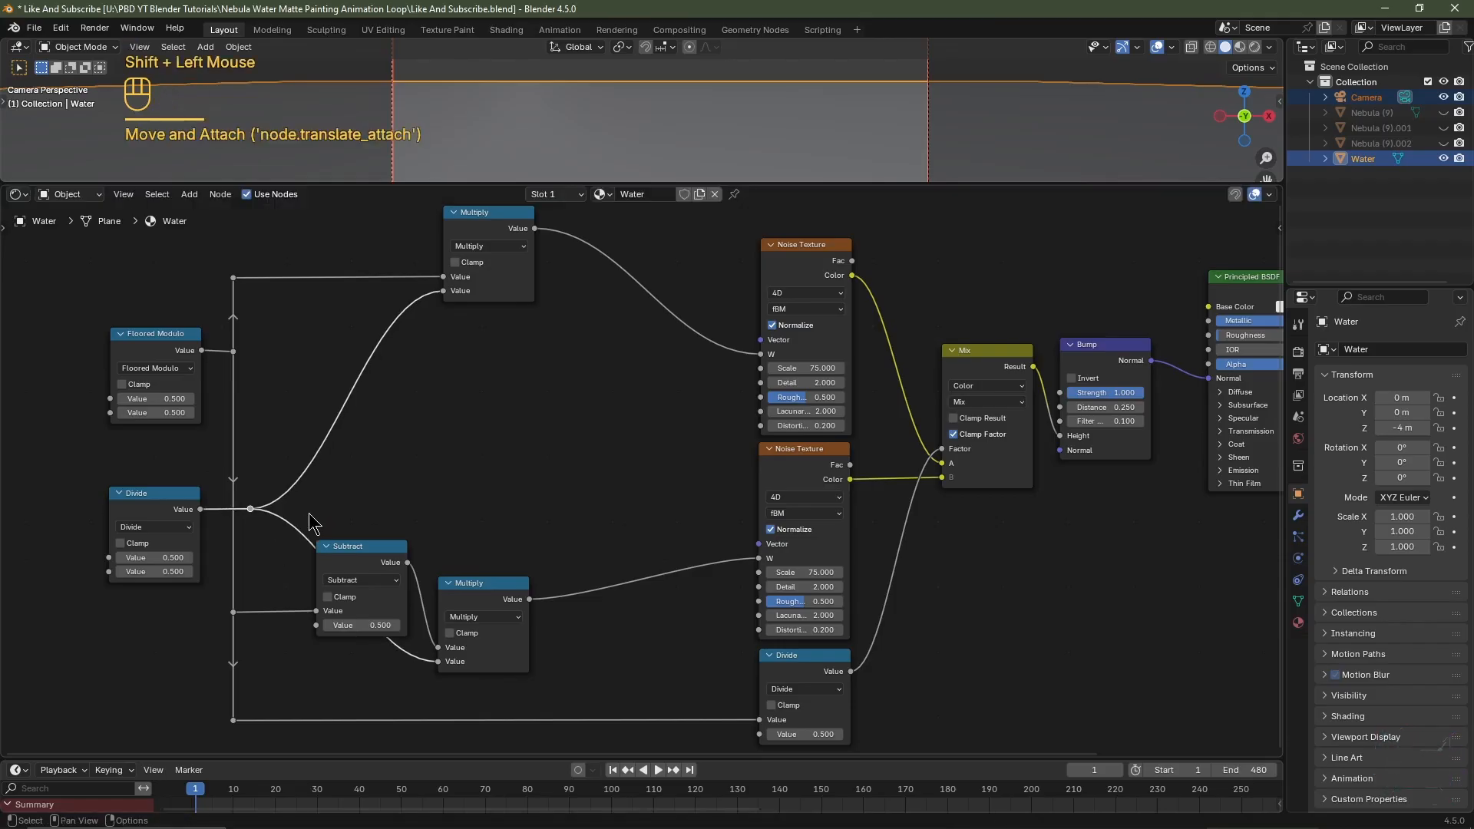
shift+right_drag(310, 515, 297, 546)
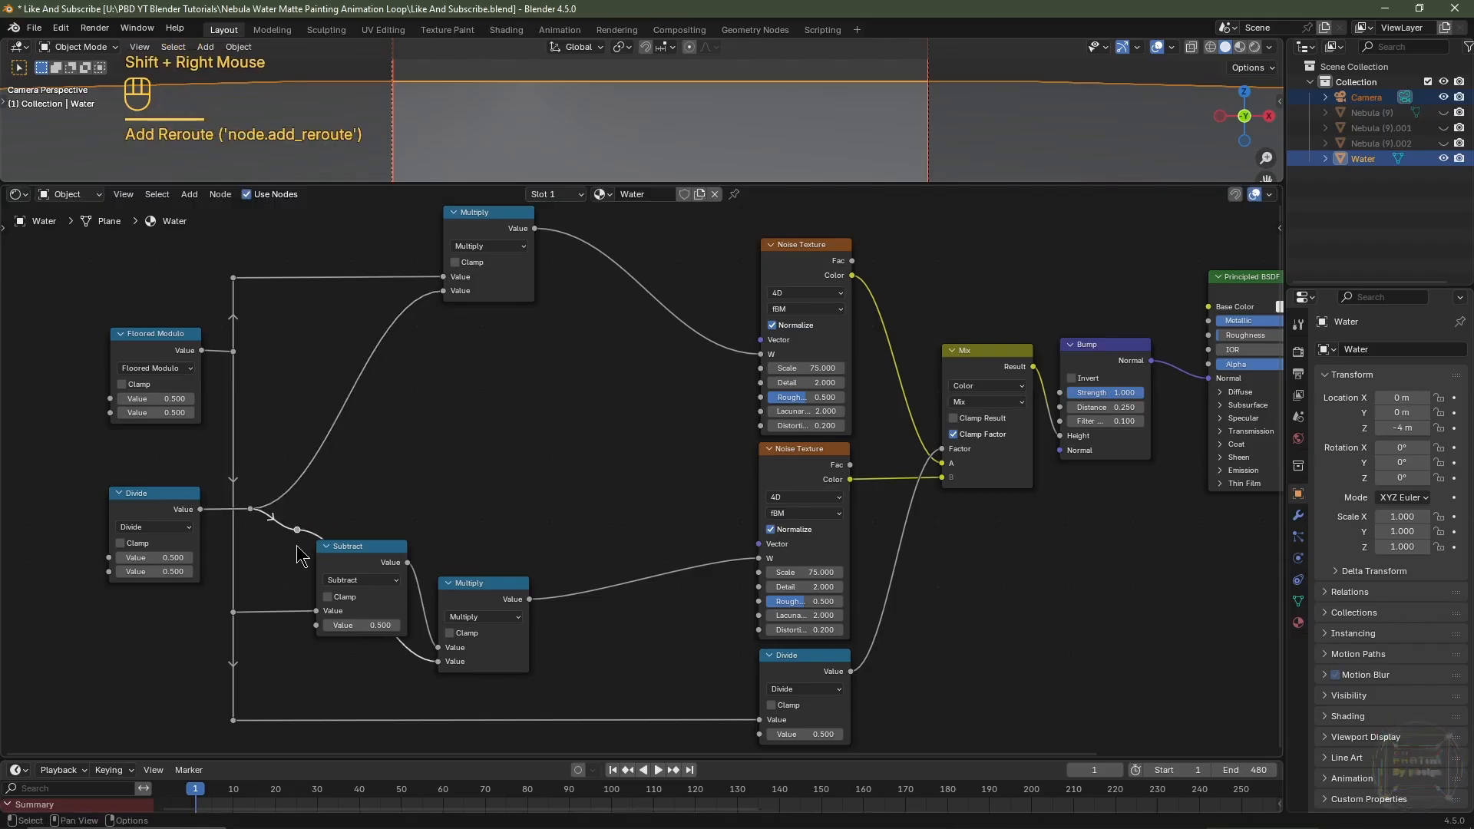
drag(298, 531, 276, 658)
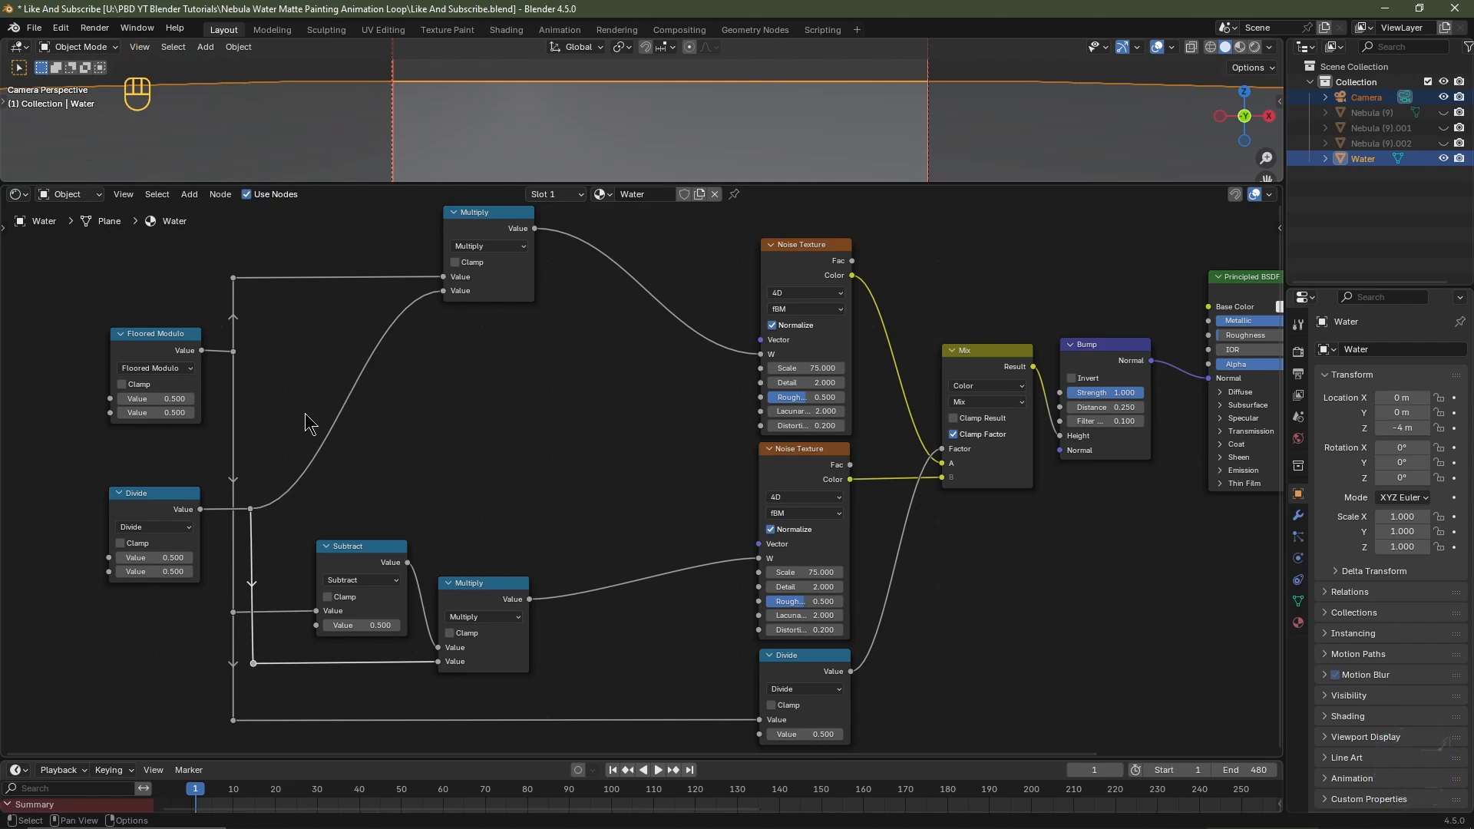
Add a reroute on the link from the left Divide to the upper Multiply, level with the Multiply's second Value
shift+right_drag(303, 396, 394, 504)
key(g)
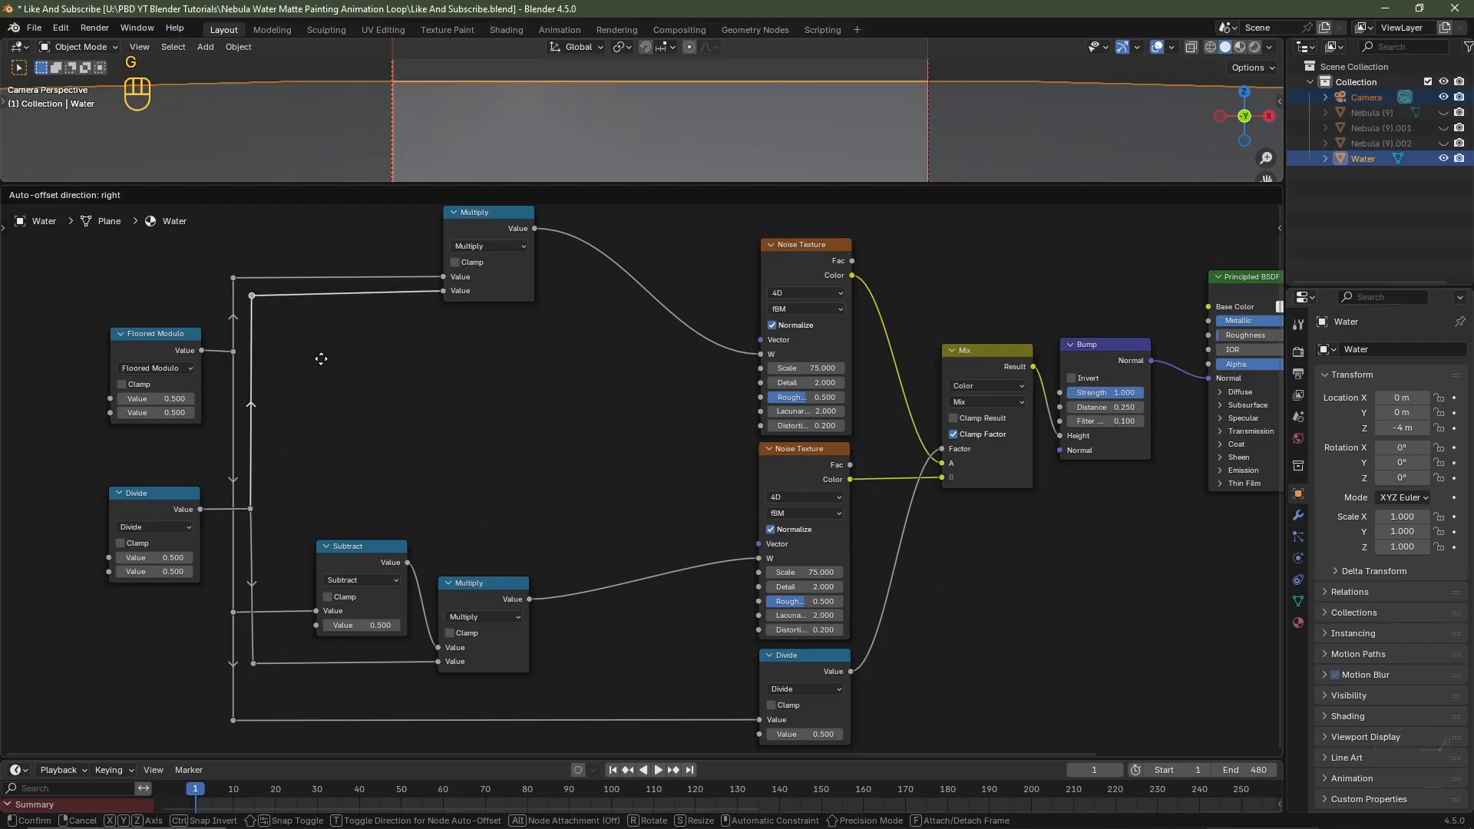
click(320, 359)
Align the left Divide's three reroutes vertically by scaling them to 0 along X, and shift them slightly right along X
drag(290, 257, 248, 681)
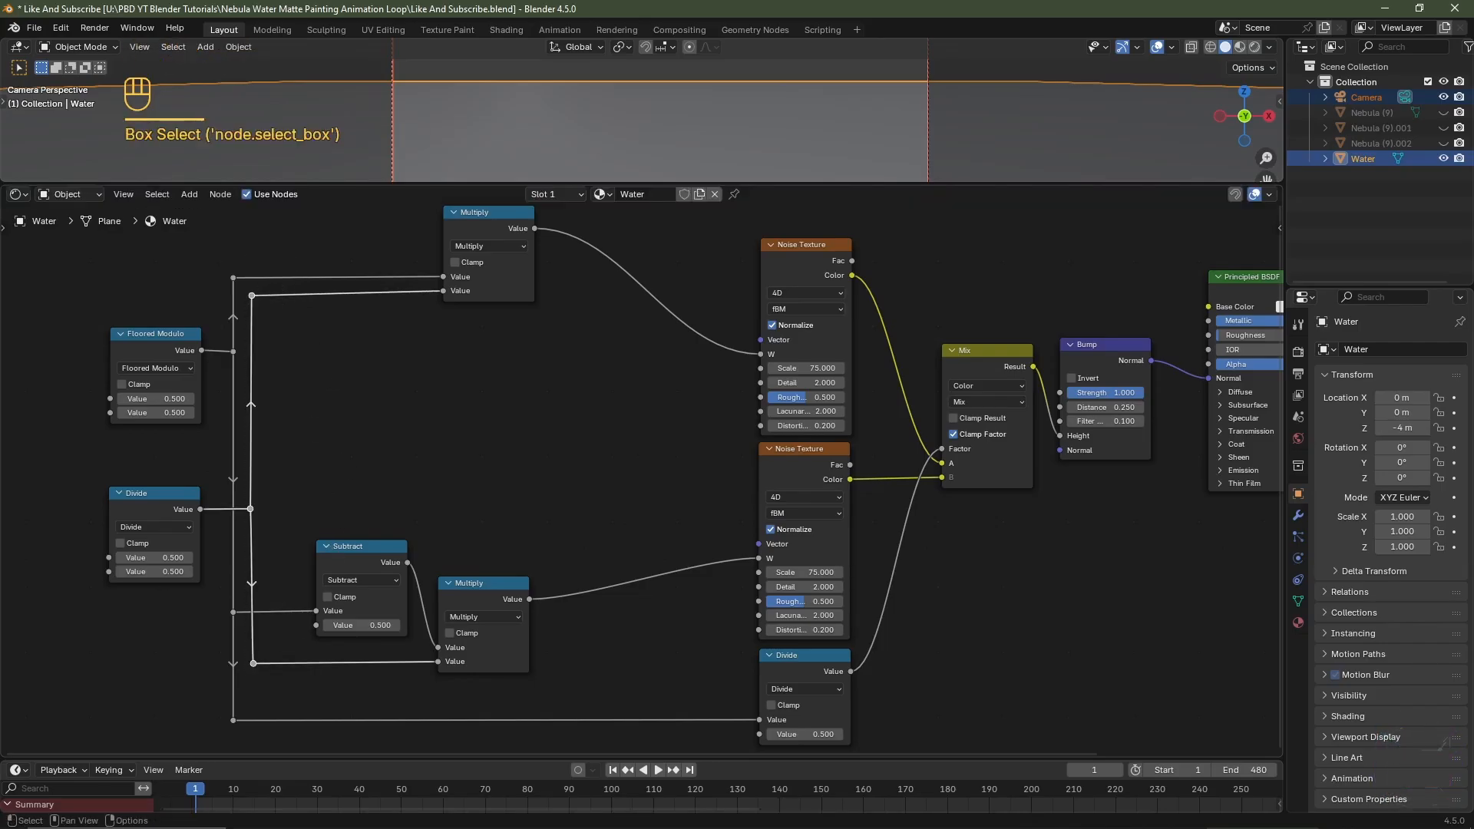
key(s)
key(x)
key(0)
key(Return)
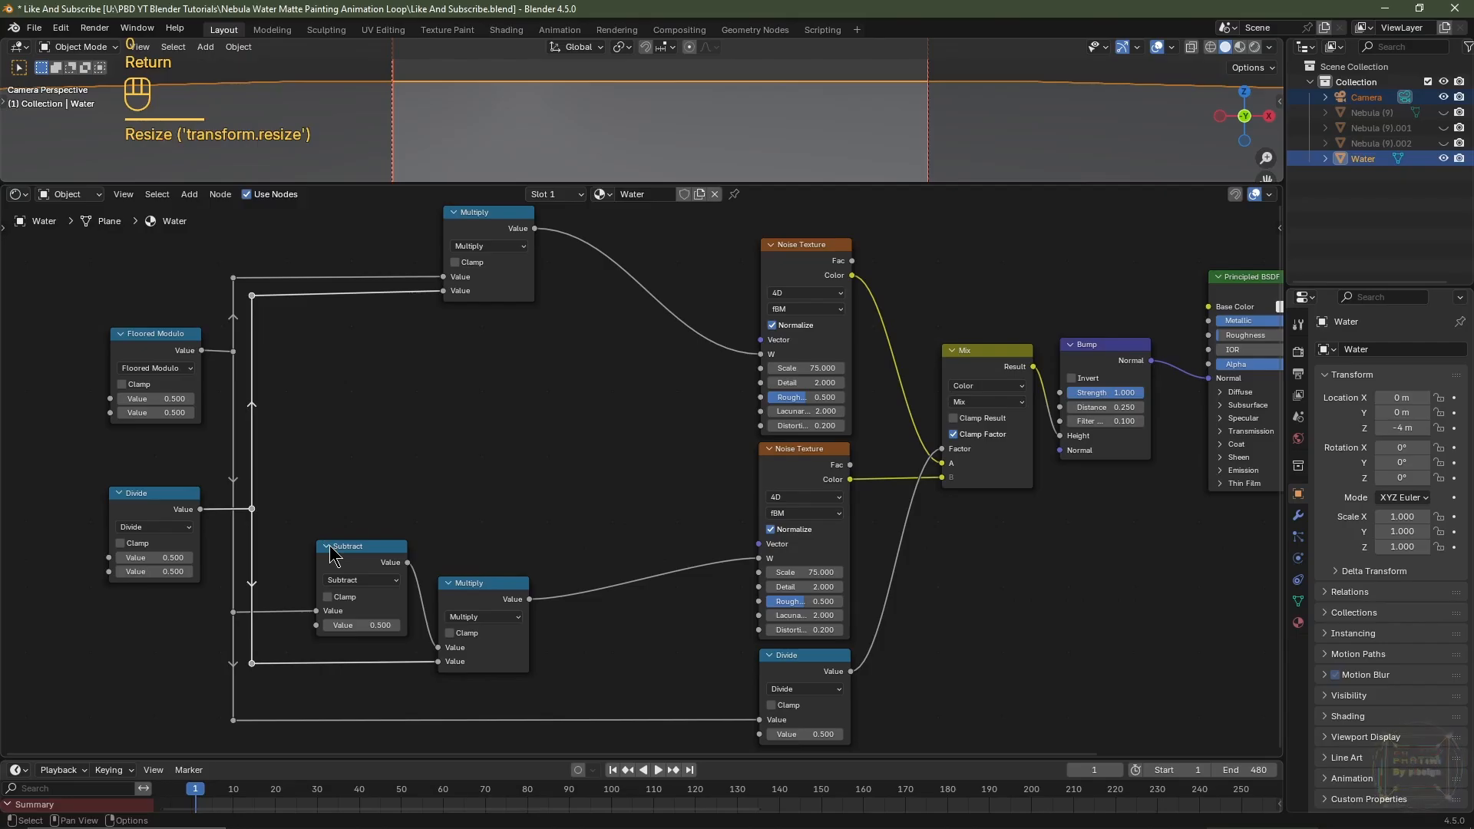
key(g)
key(x)
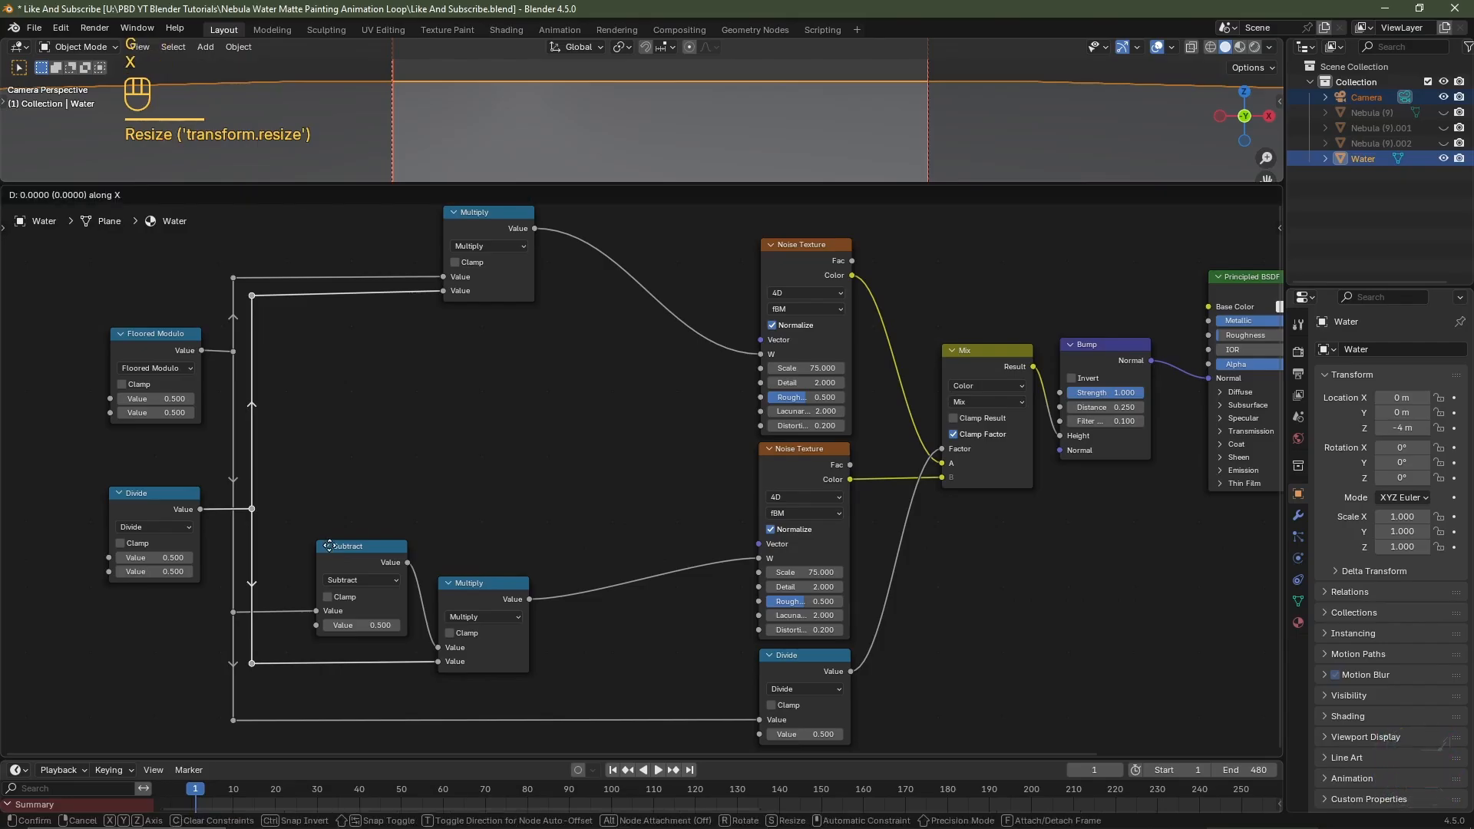
click(345, 545)
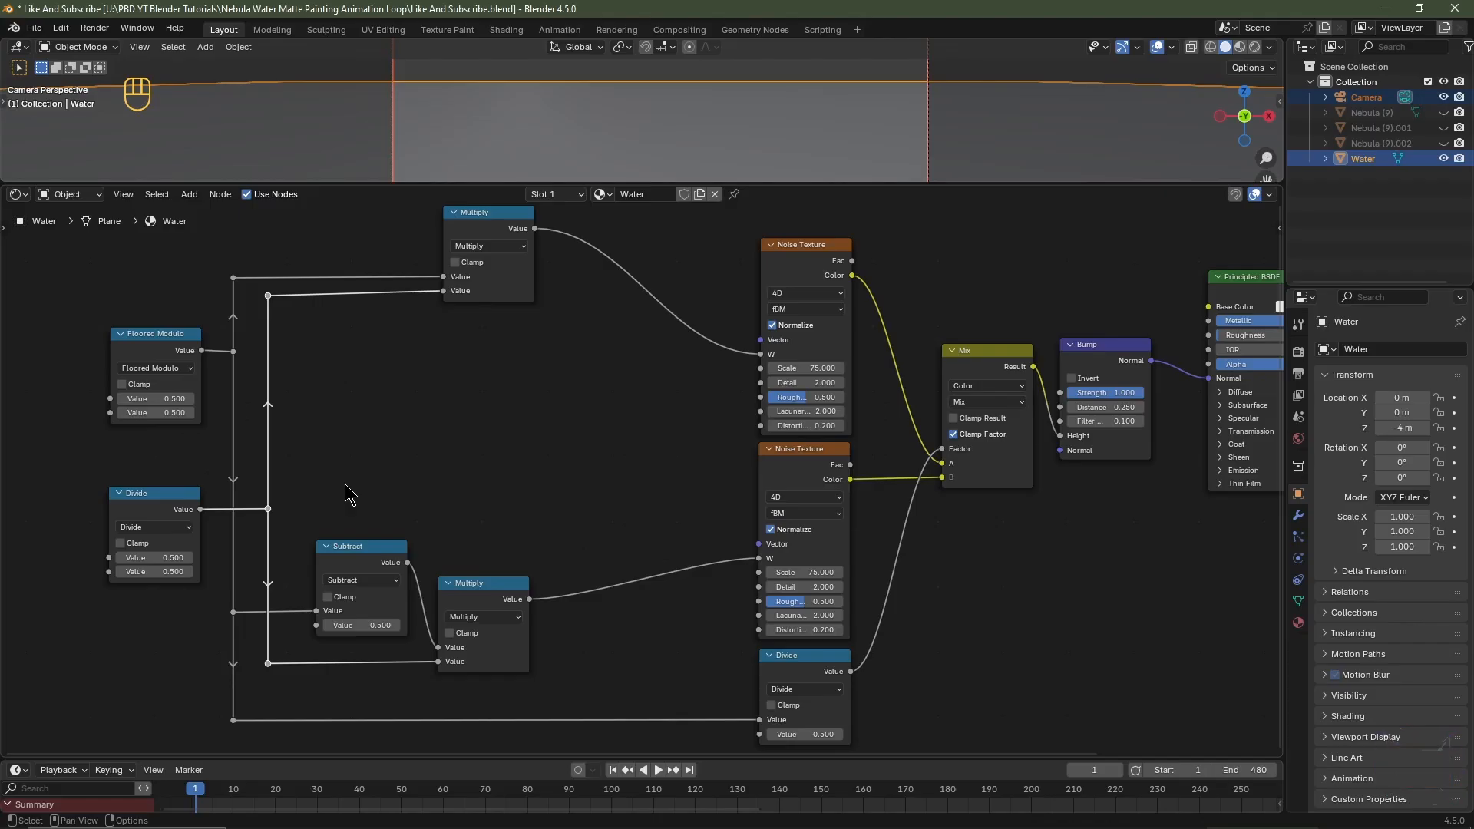
Add a Value input node in the empty space beside the Floored Modulo node's inputs
middle_drag(346, 495, 533, 495)
key(shift+a)
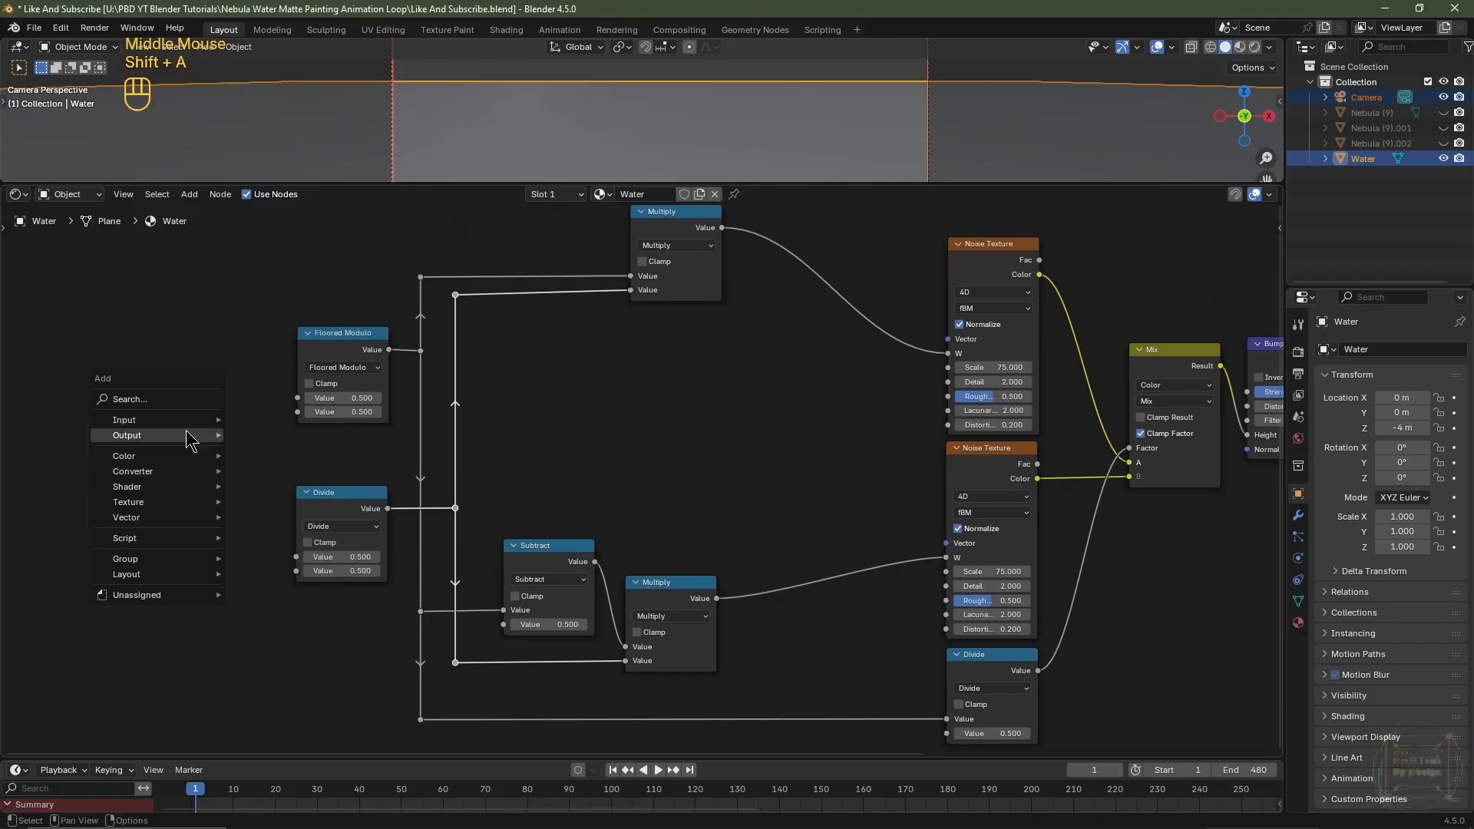
mouse_move(182, 423)
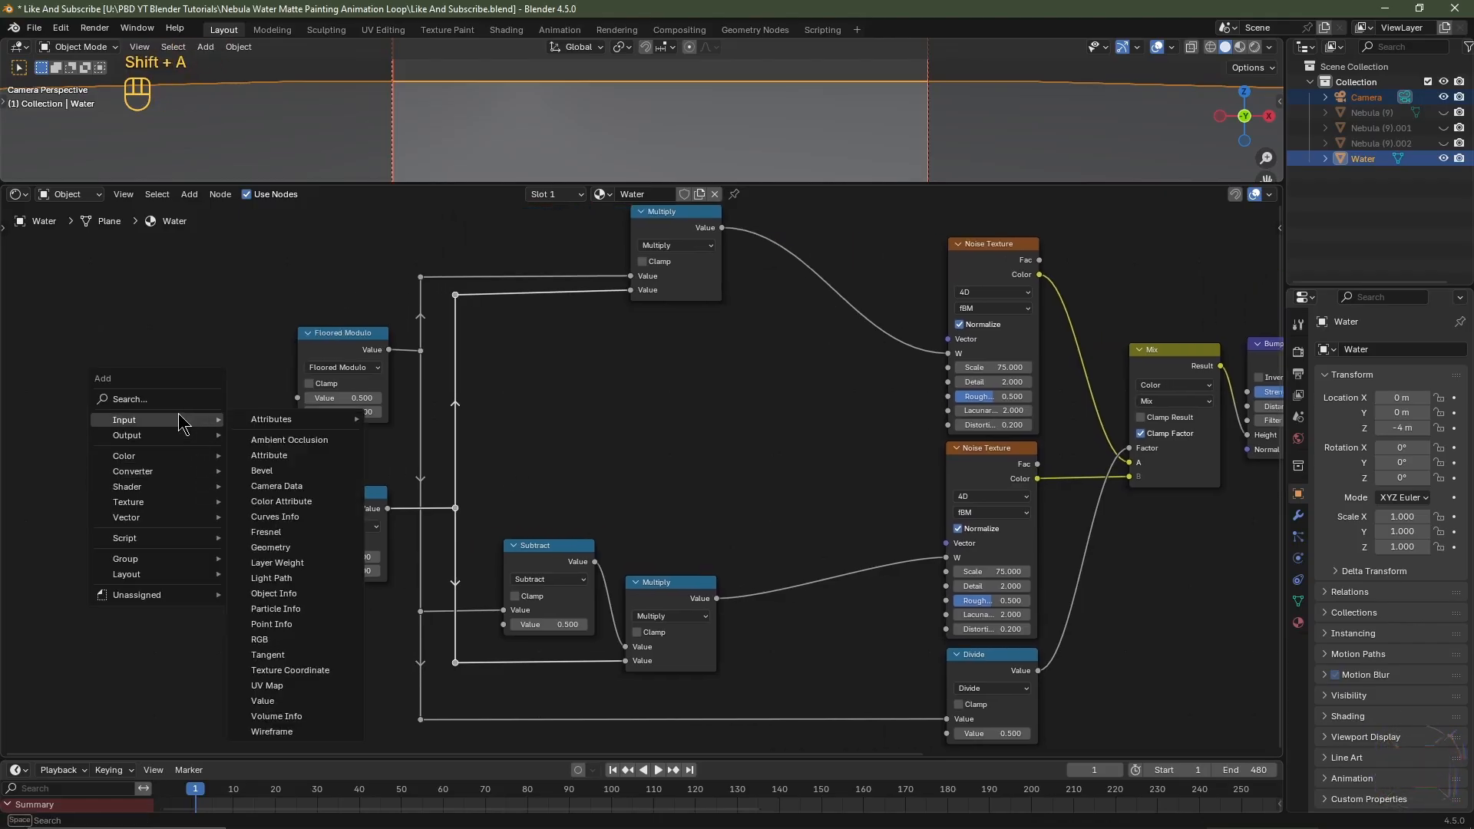
click(265, 701)
click(121, 337)
key(ctrl+z)
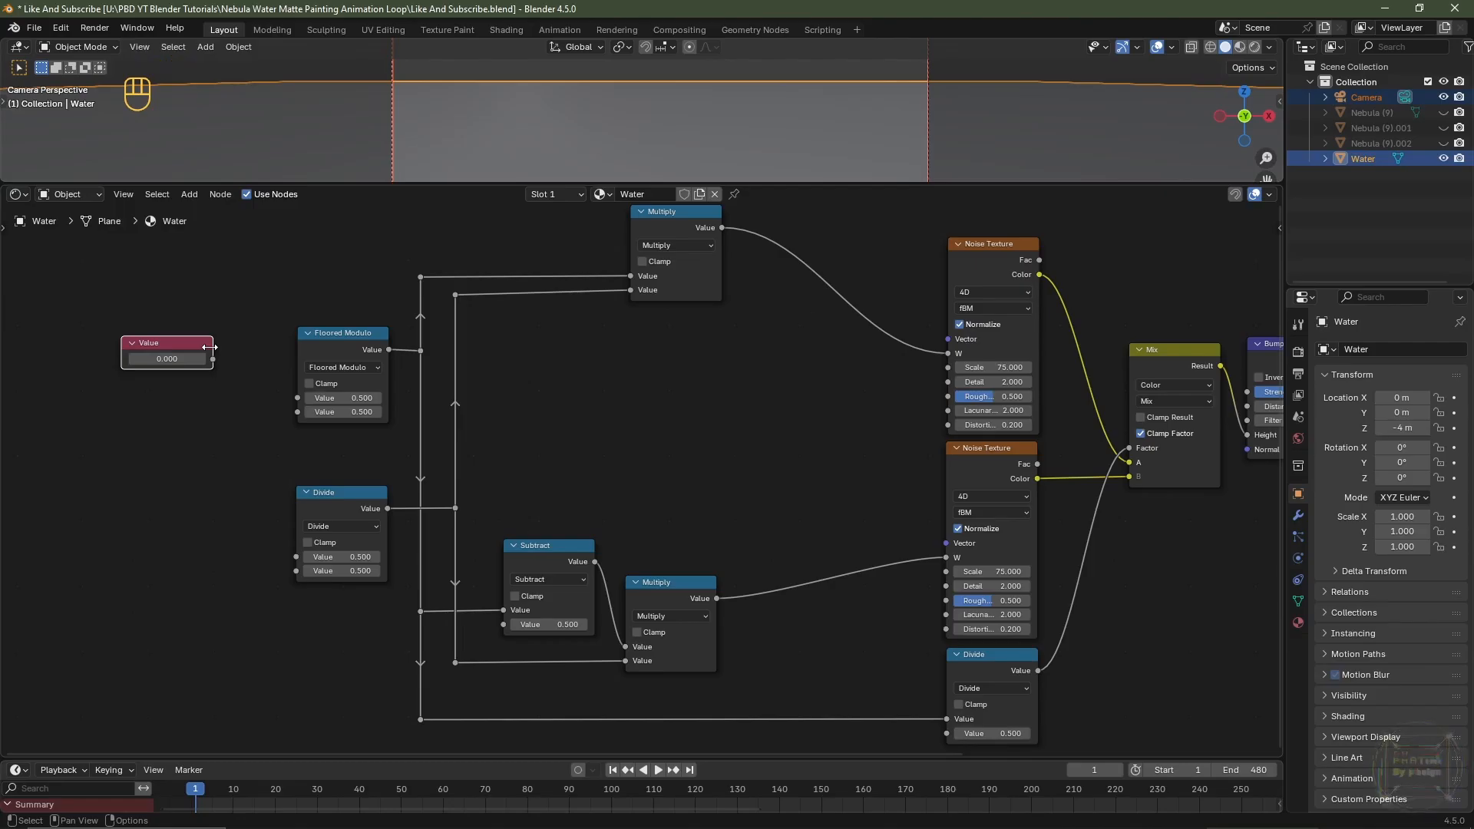
Duplicate the Value node twice, stacking the copies vertically beneath the original
key(shift+d)
click(208, 440)
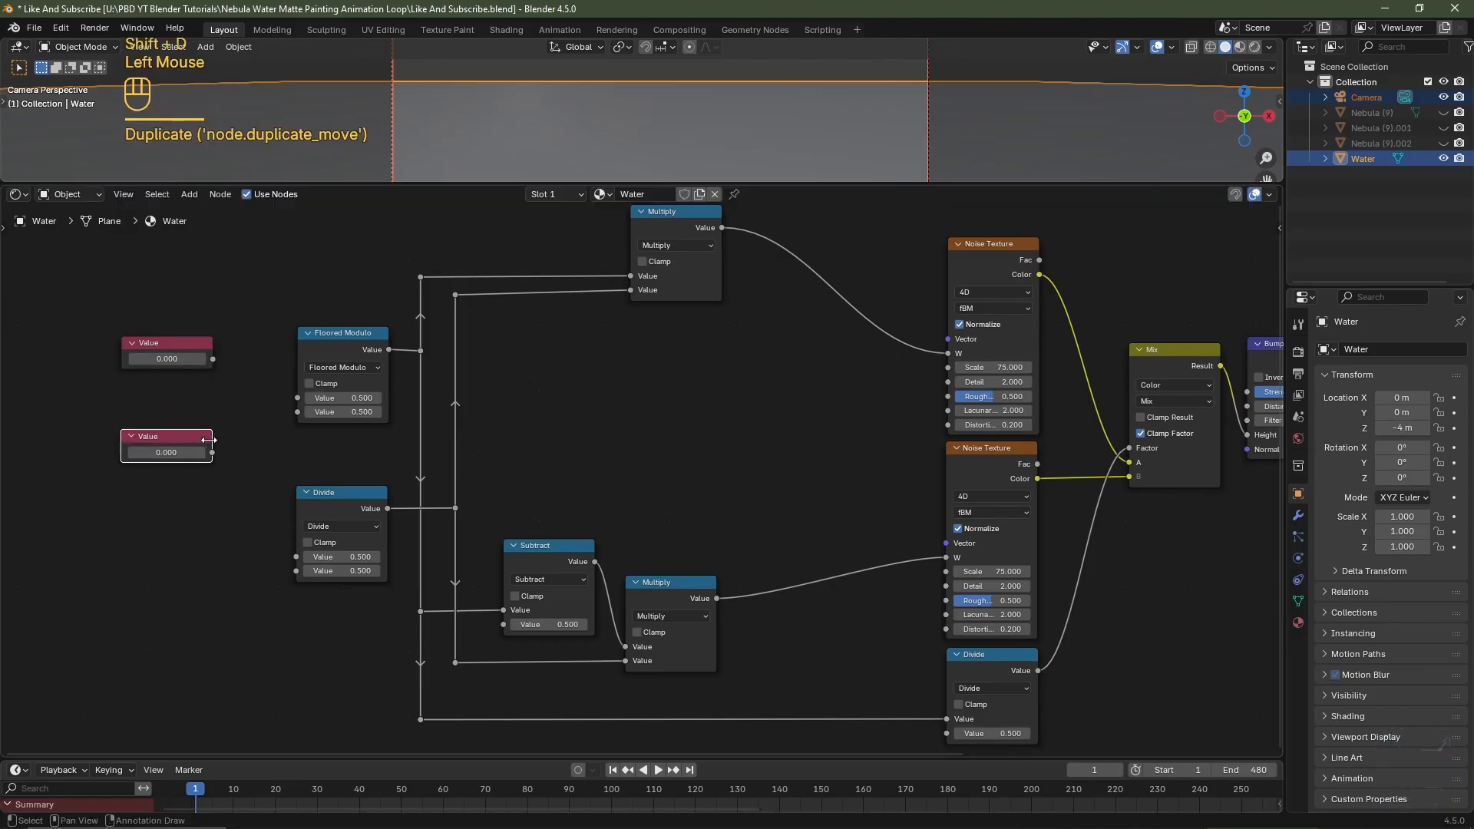
key(shift+d)
click(209, 544)
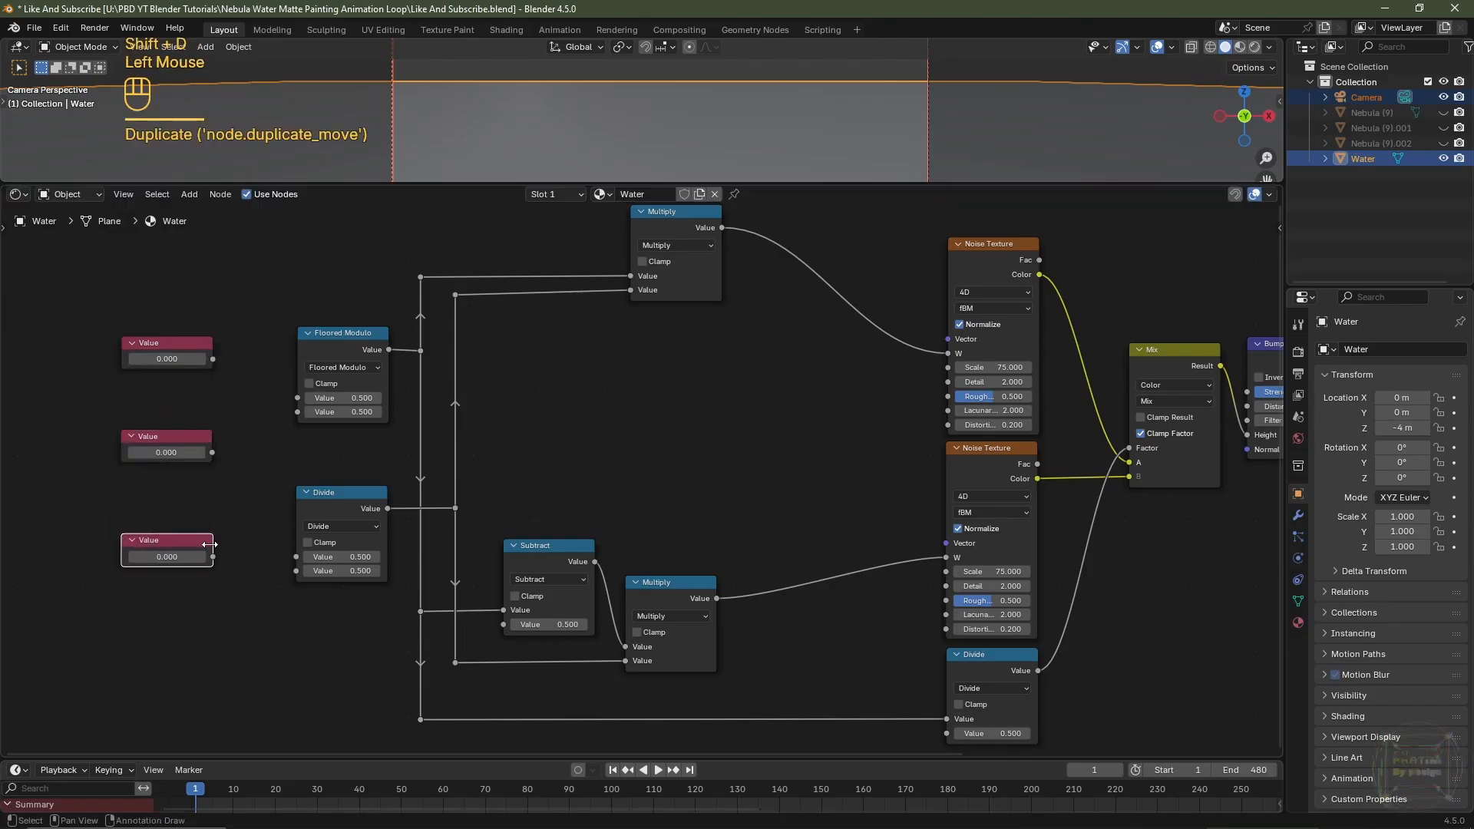
Label the uppermost Value node "#frame"
click(176, 347)
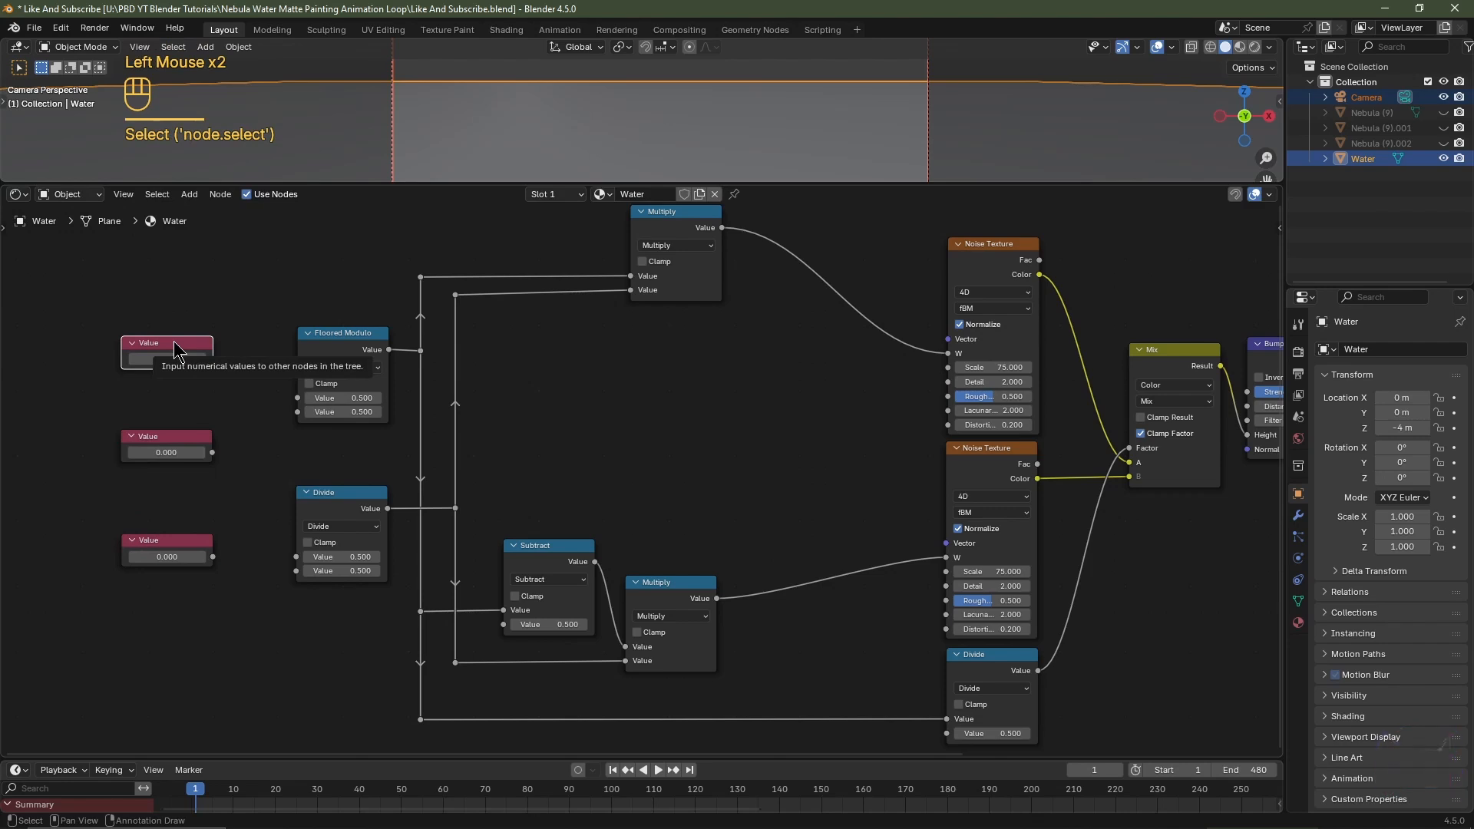
key(F2)
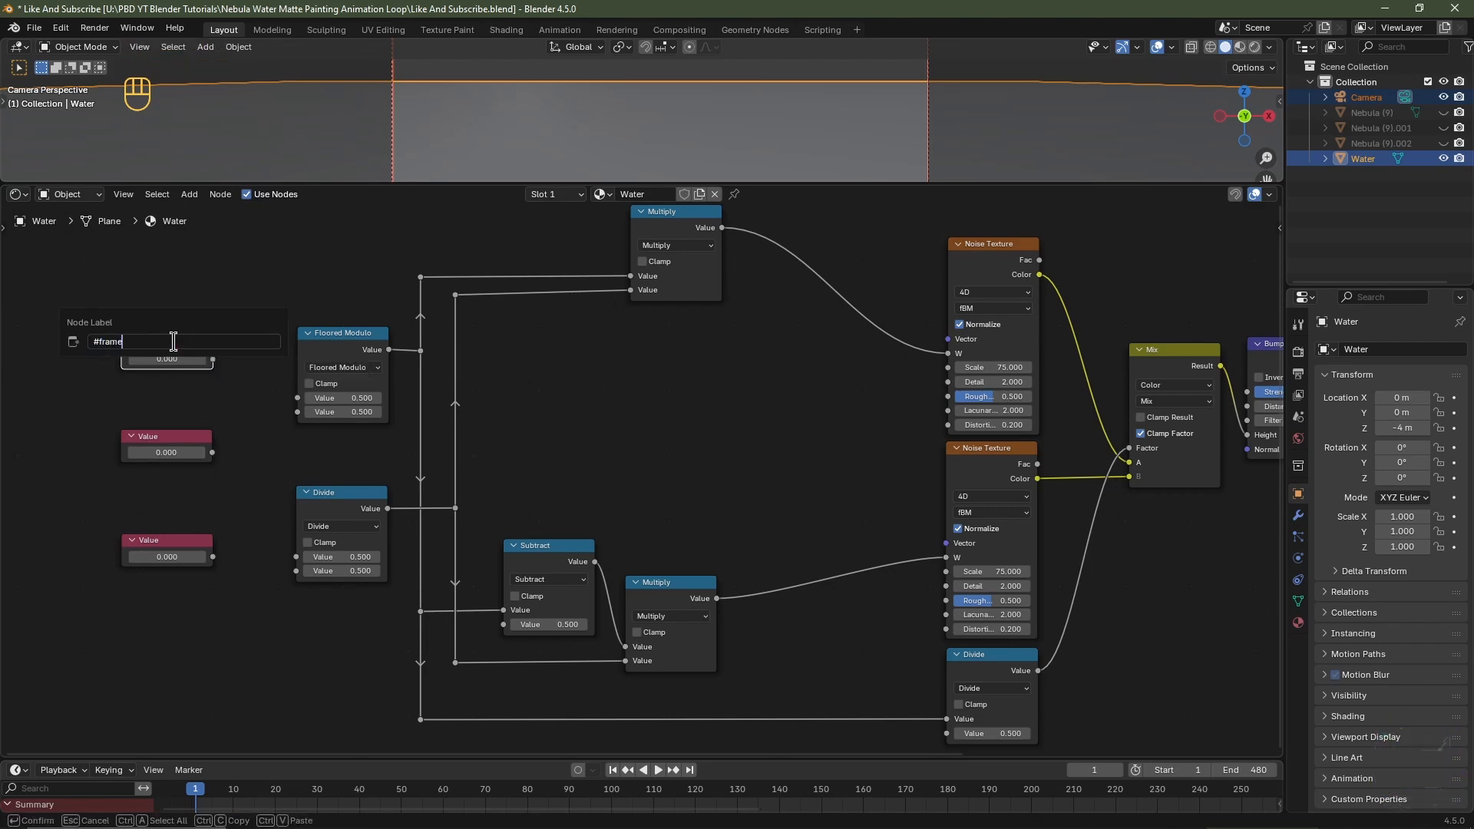
text(#frame)
key(Return)
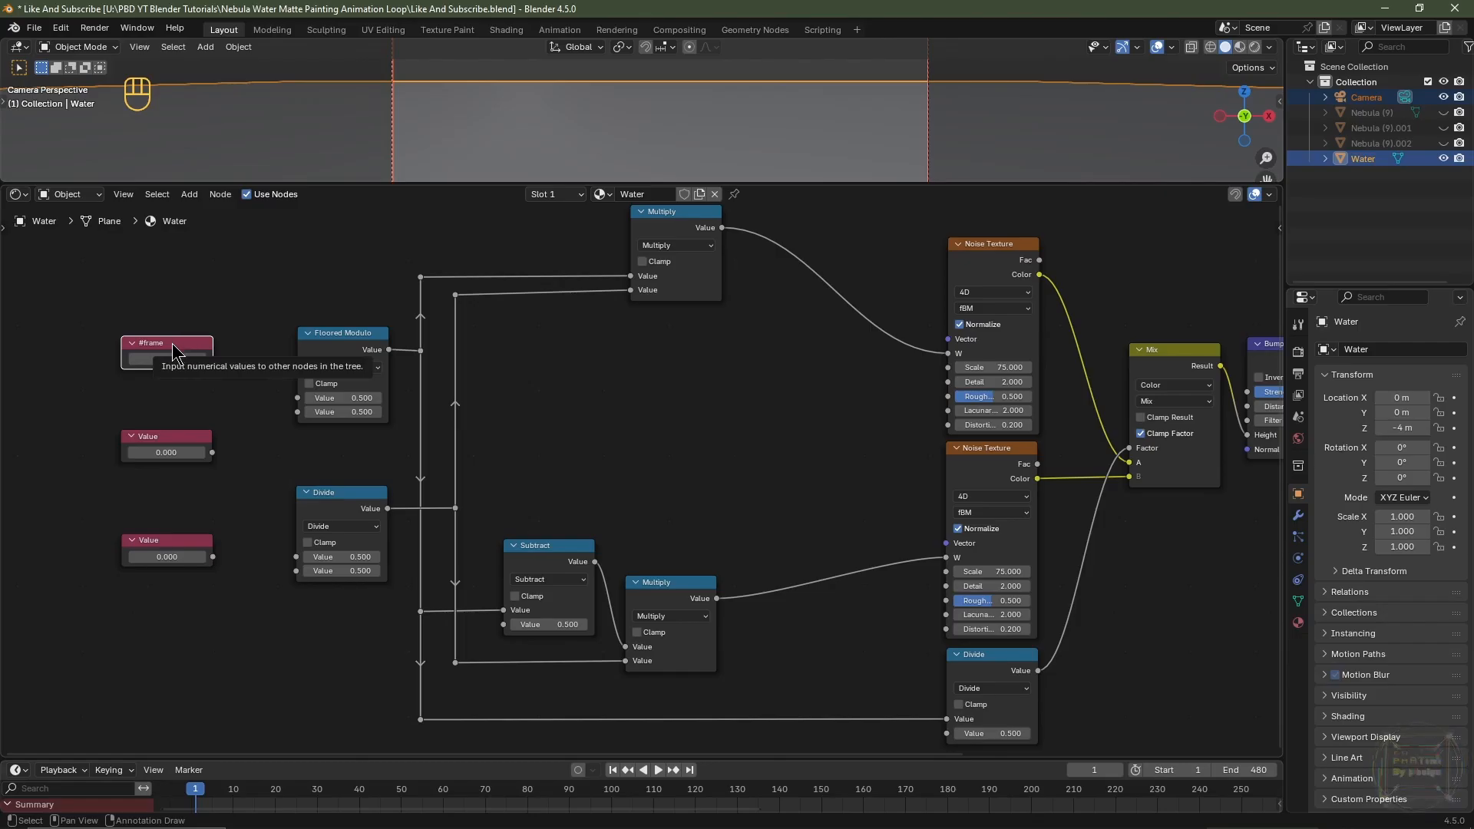
Label the middle Value node "Speed"
click(174, 444)
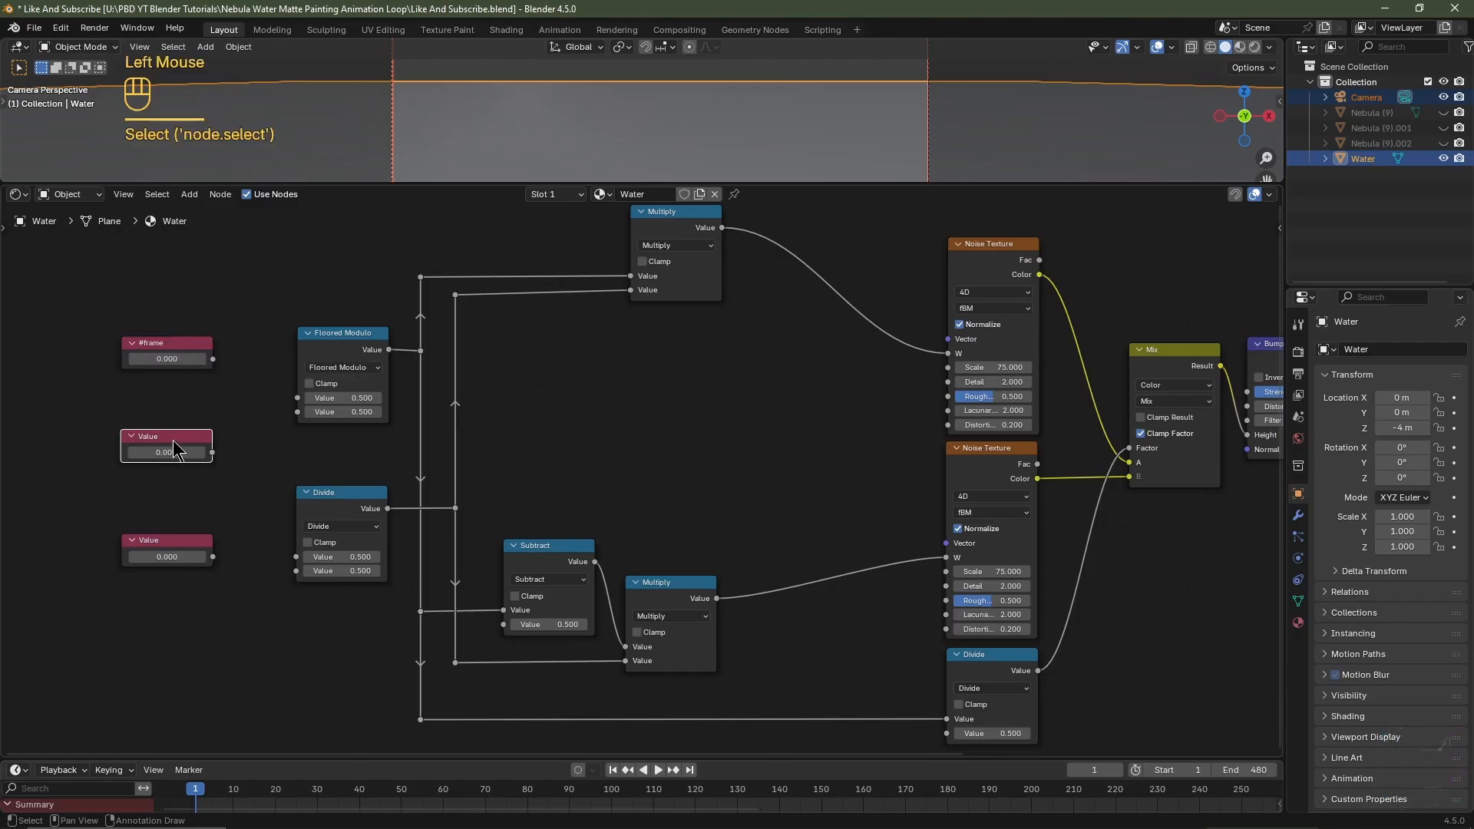
key(F2)
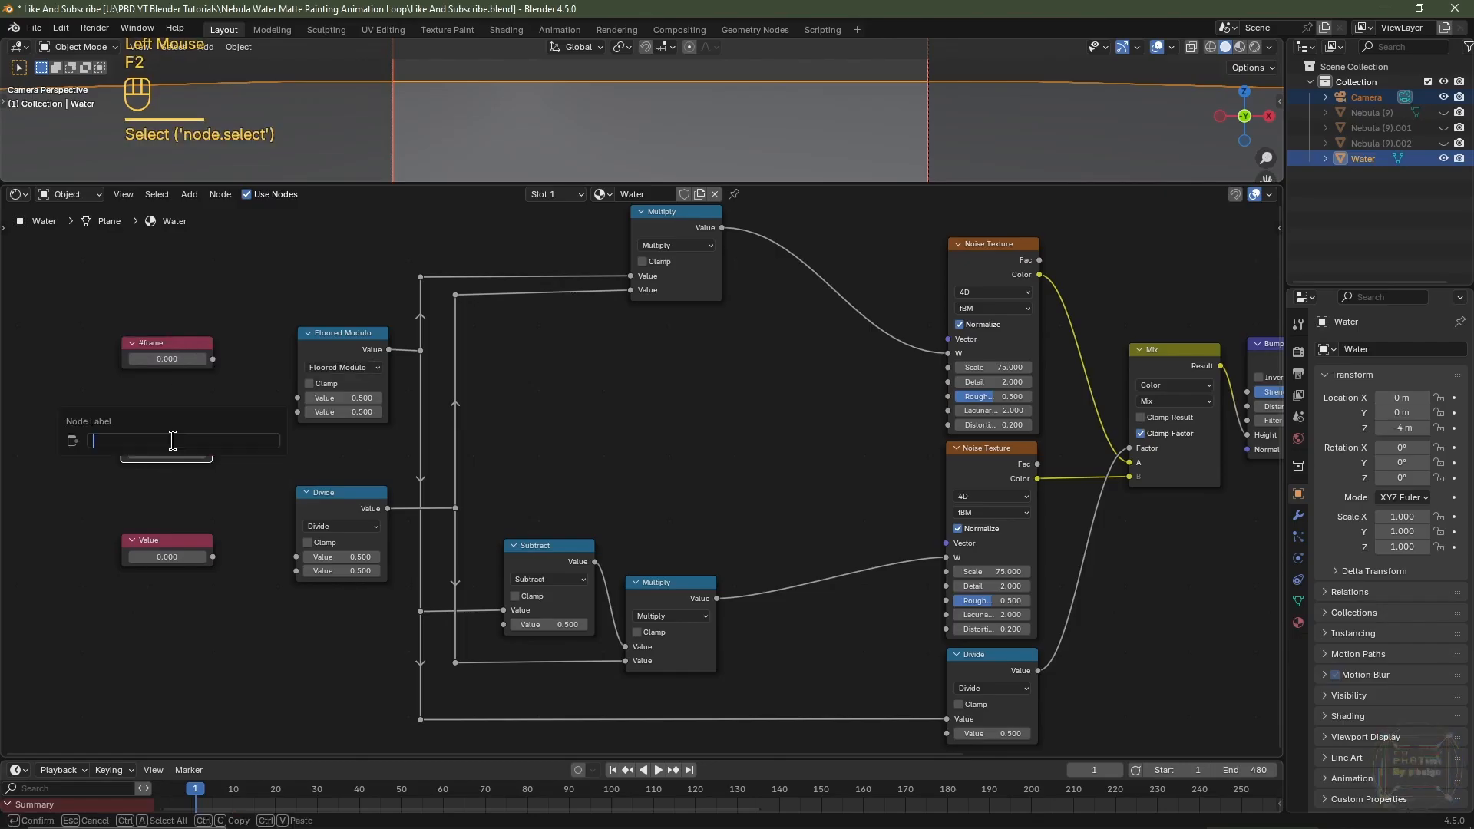
text(Speed)
key(Return)
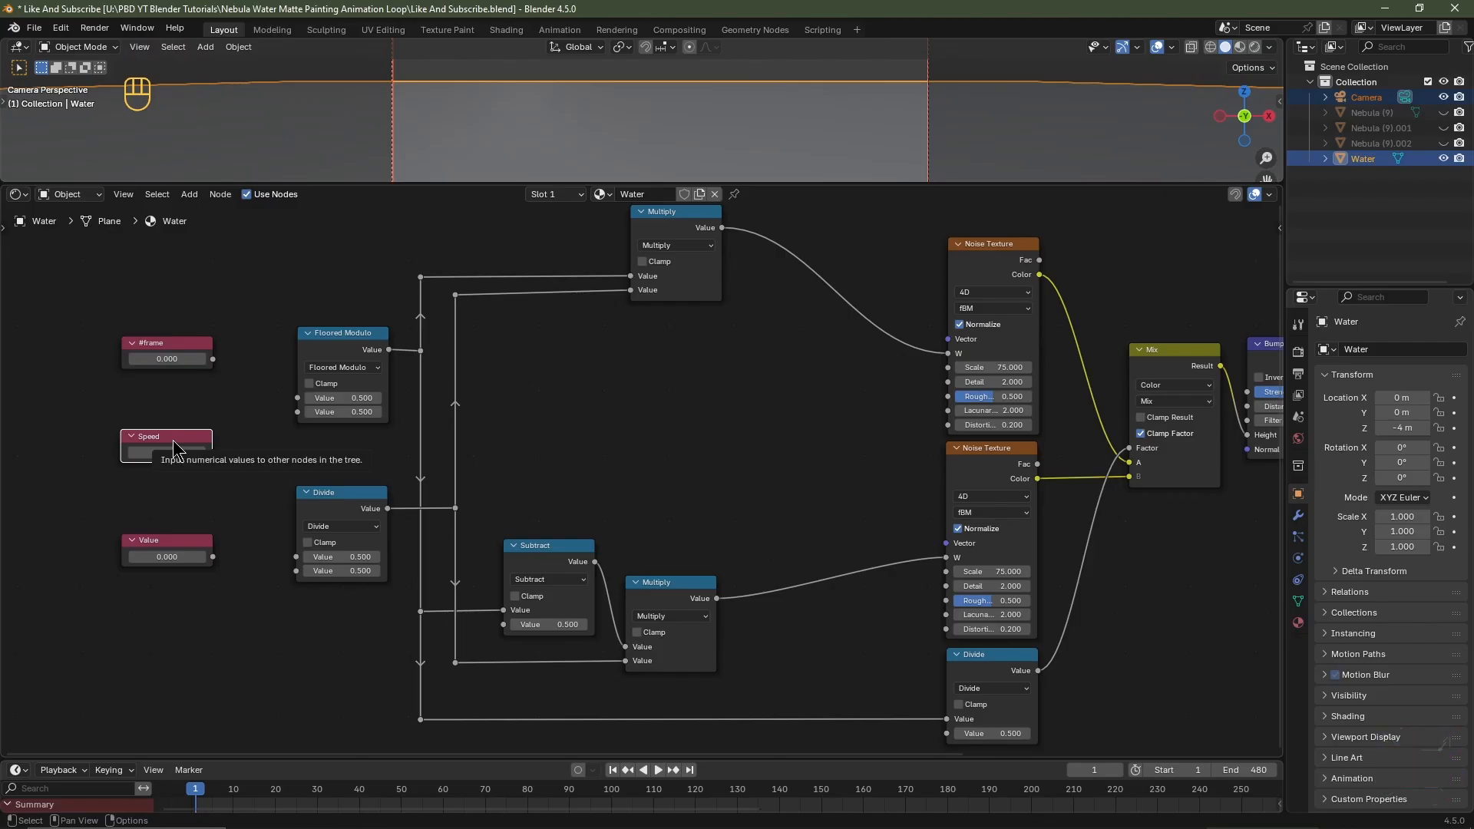
Label the lowest Value node "Loop Frame"
click(170, 547)
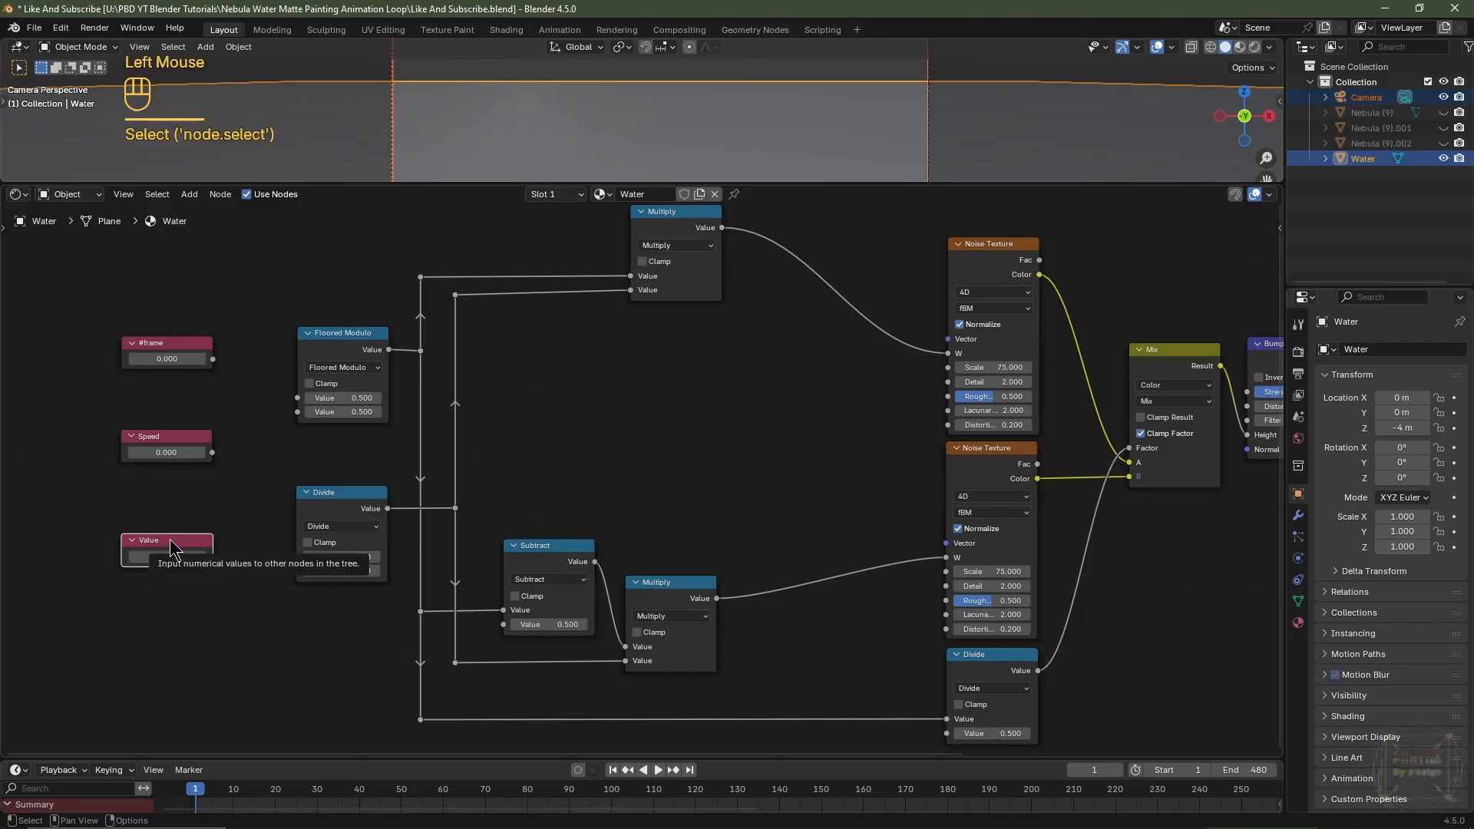
key(F2)
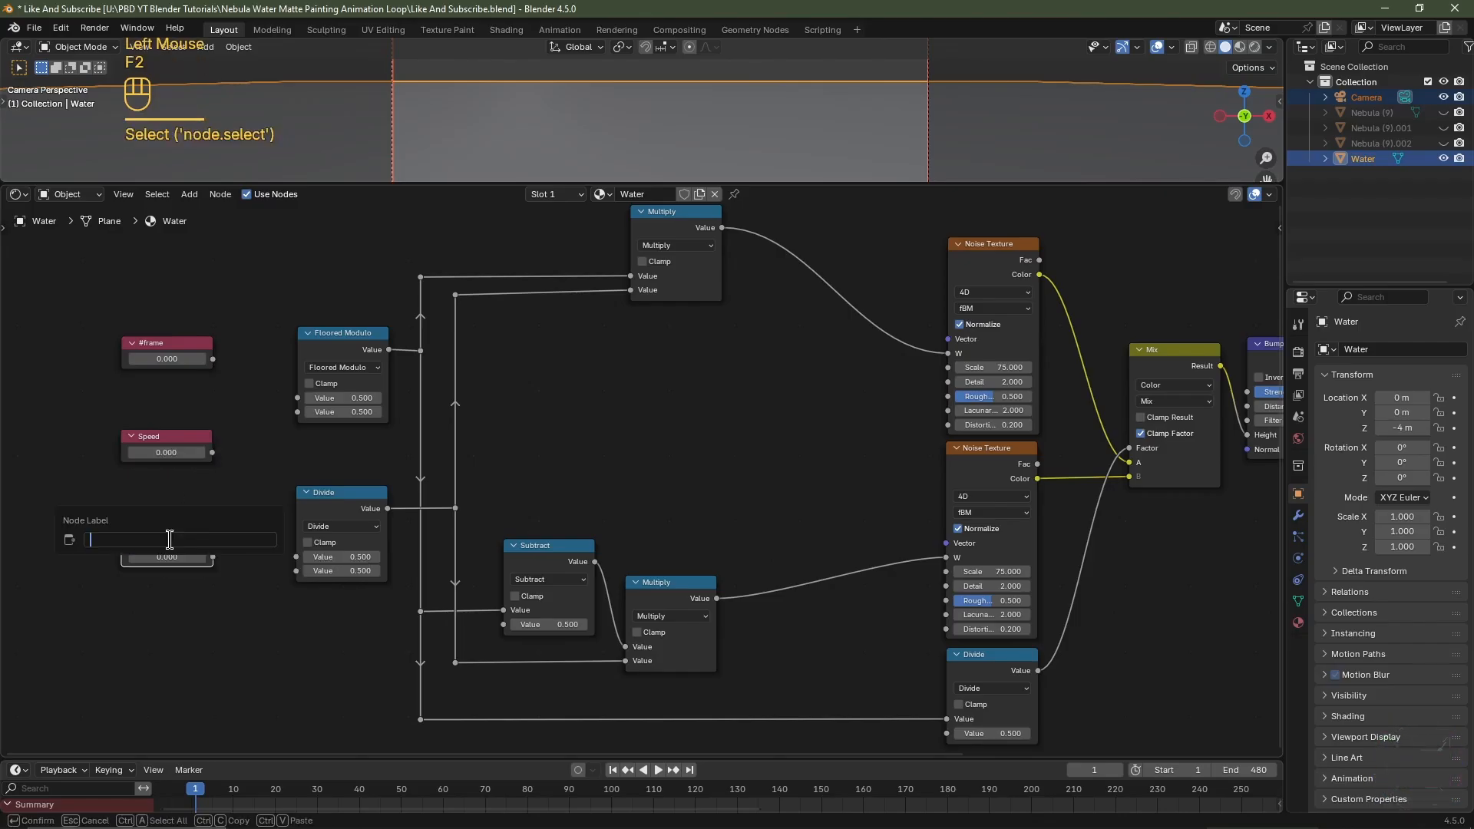
text(Loop Frame)
key(Return)
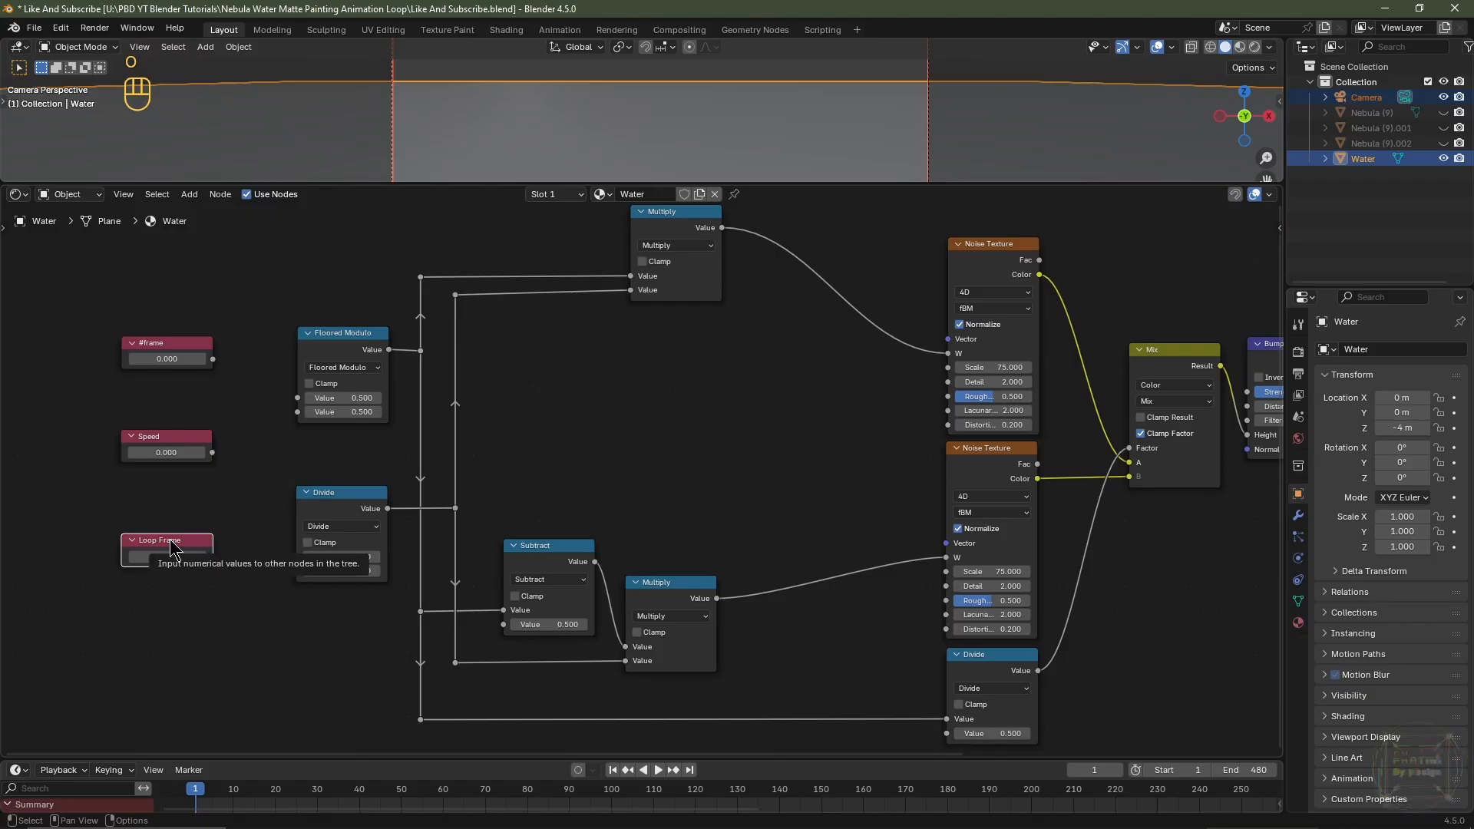
Set the Loop Frame node's value to 480 and the Speed node's value to 1
click(171, 547)
scroll(247, 530, up, 2)
middle_drag(289, 528, 447, 553)
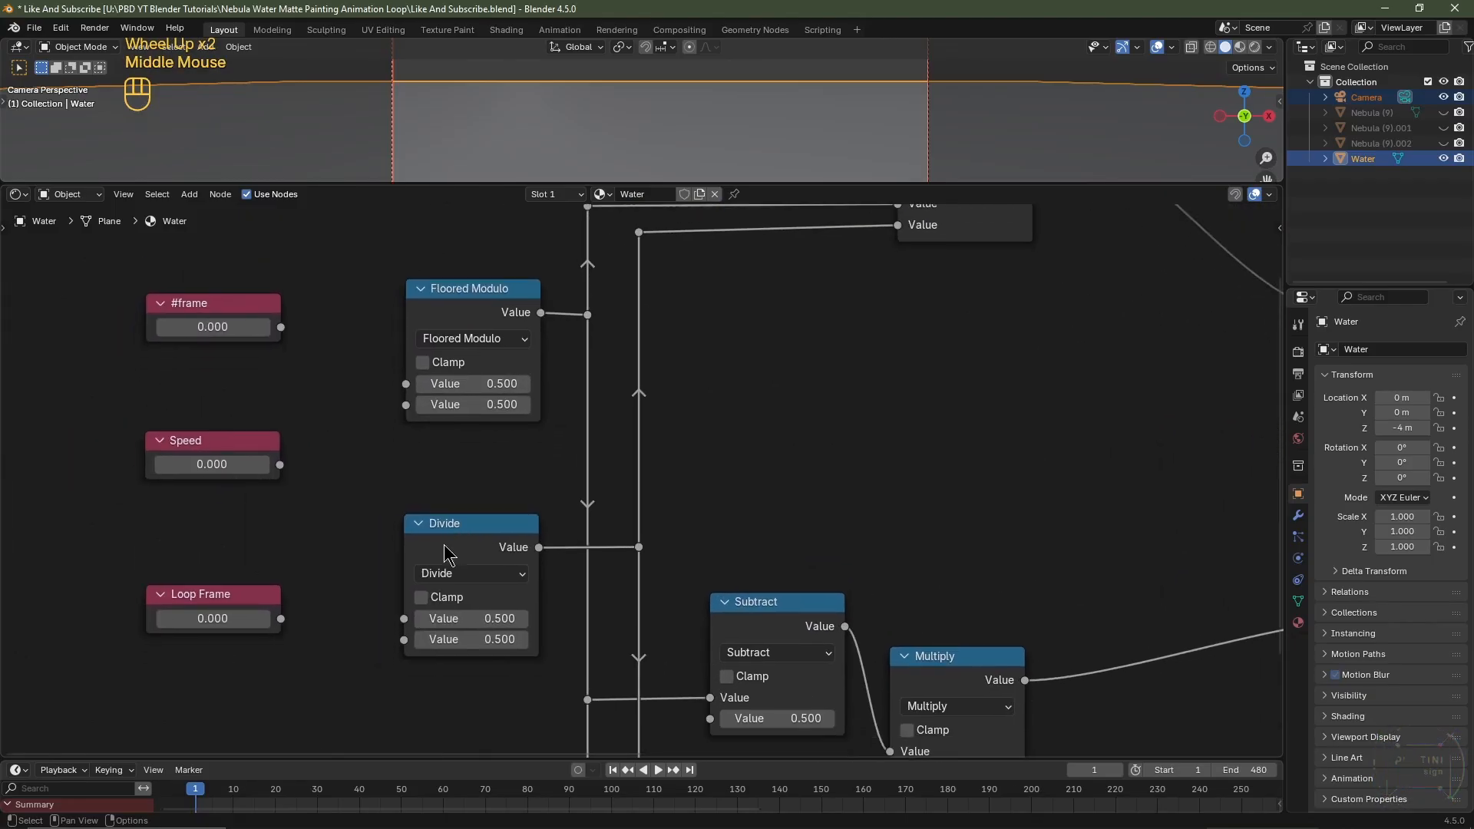
click(211, 601)
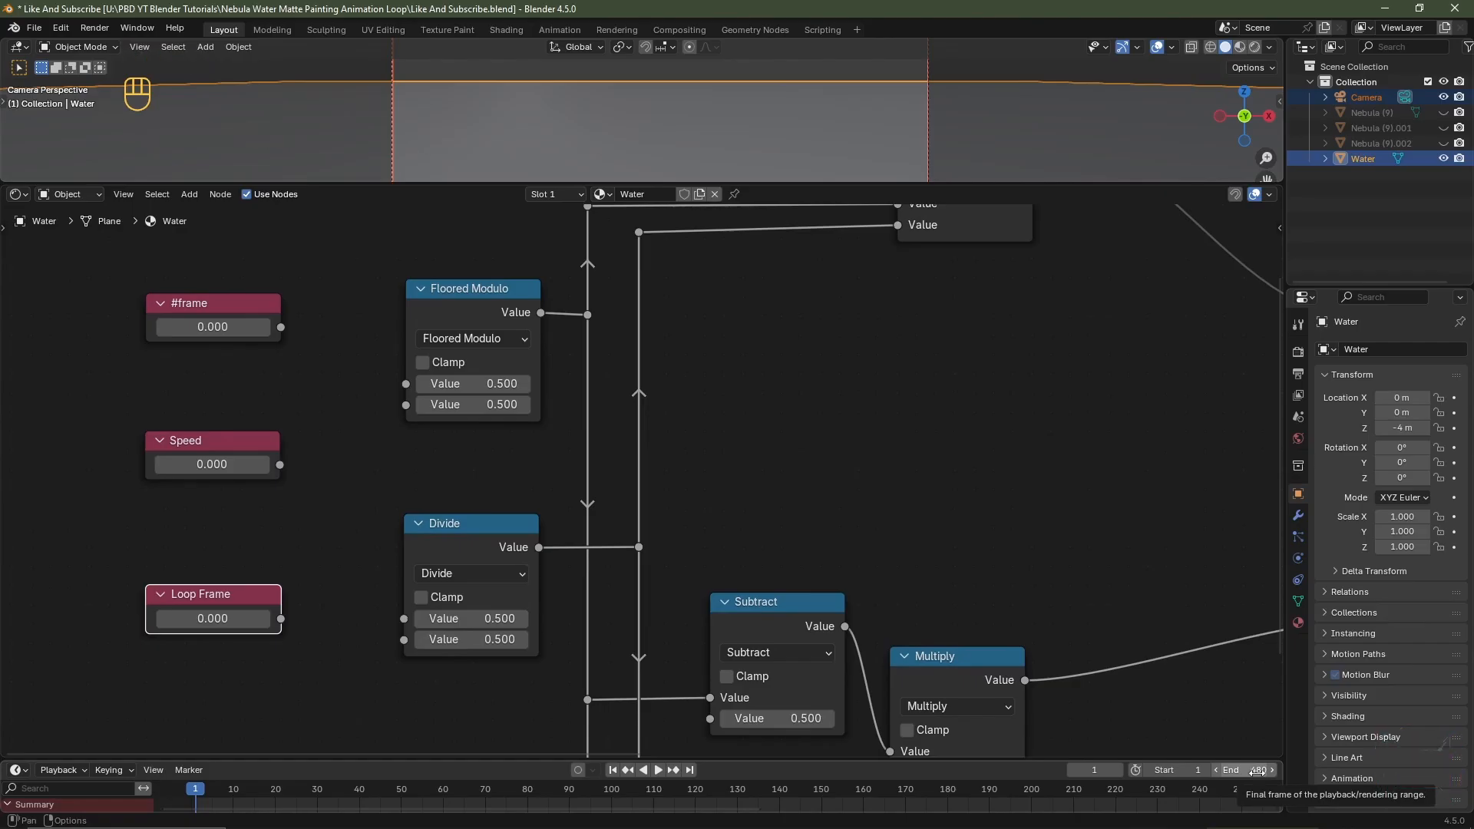
click(214, 618)
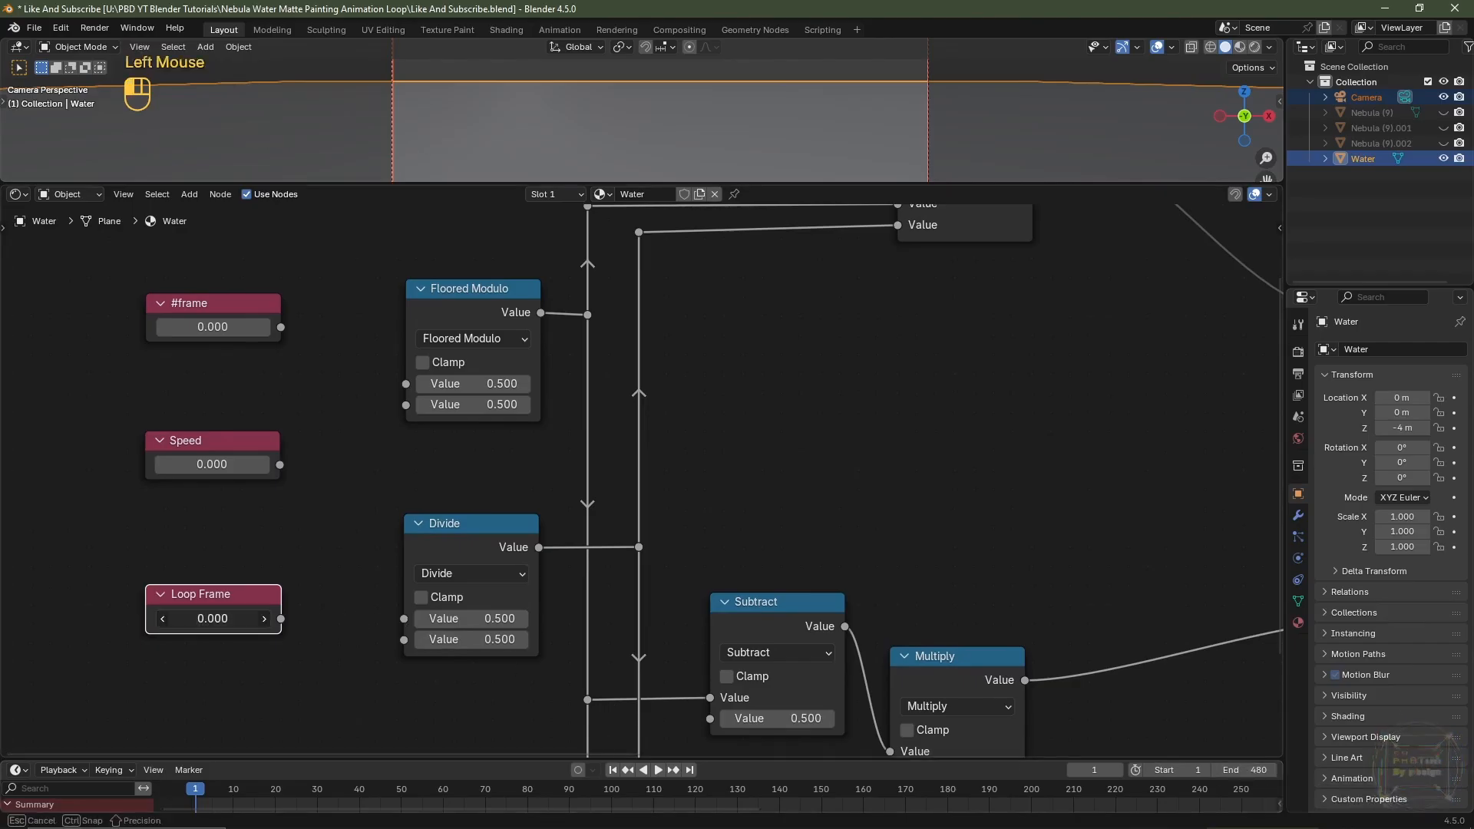
click(216, 615)
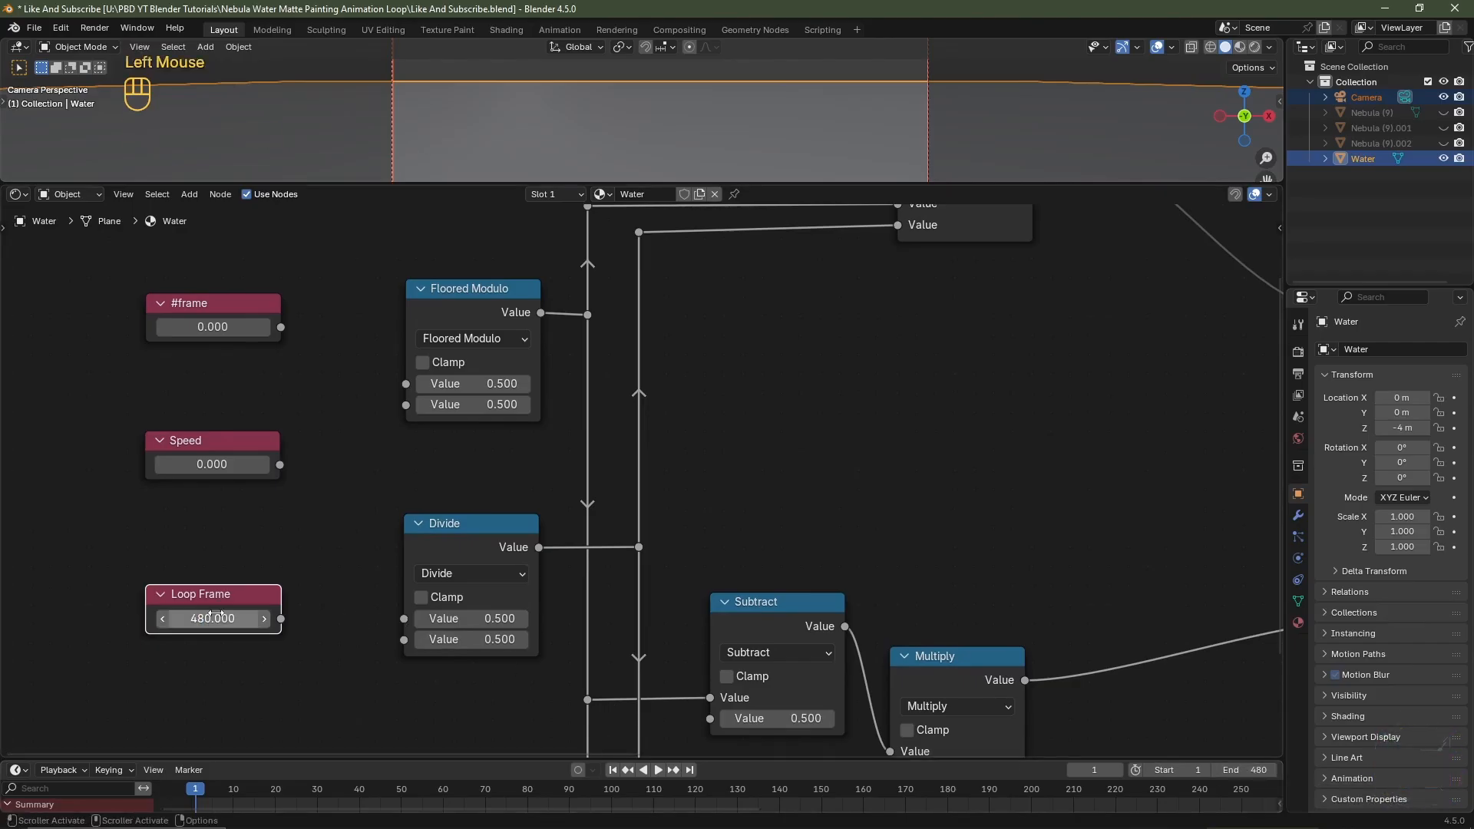
double_click(209, 464)
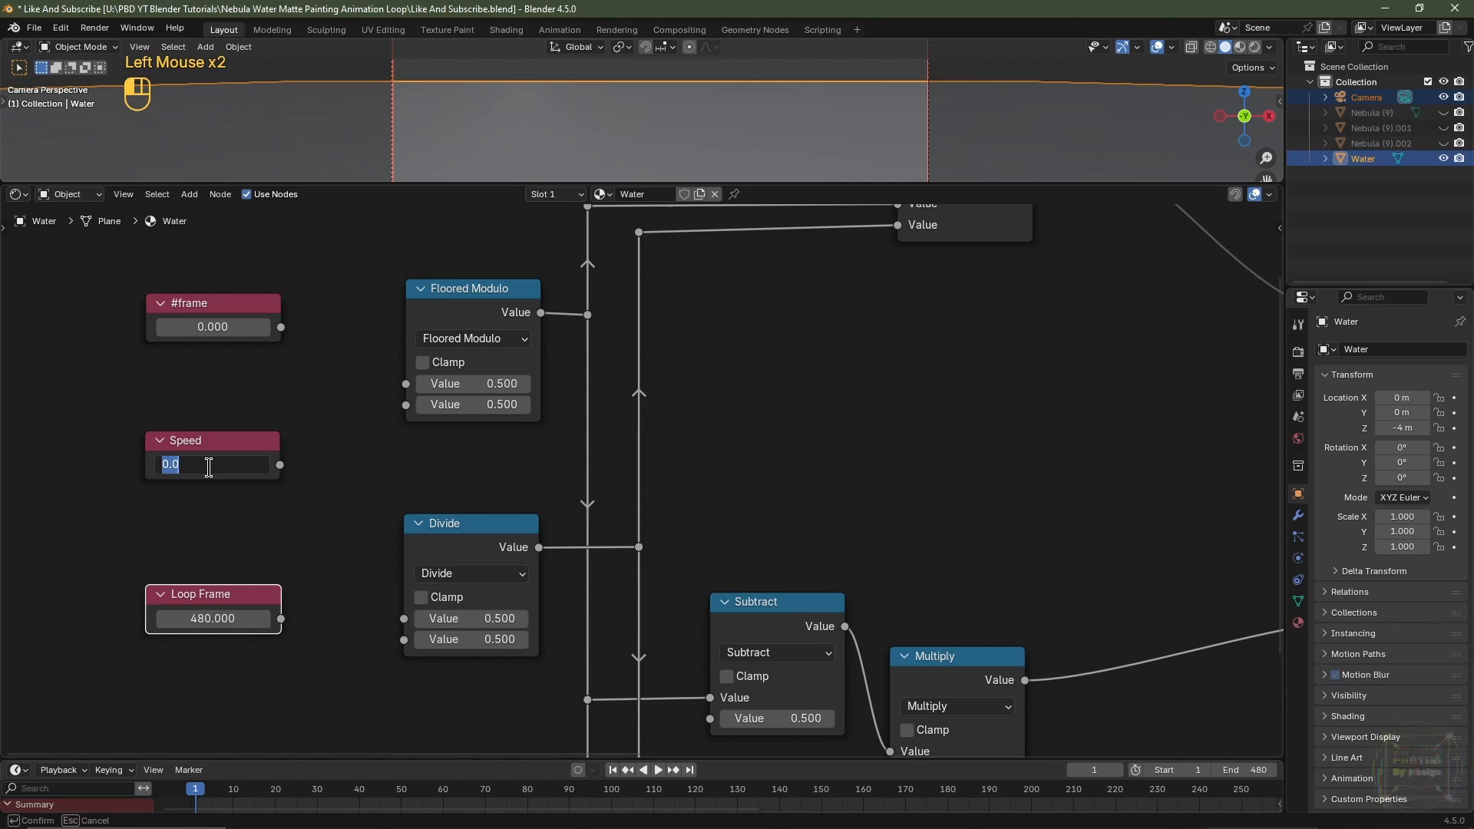
key(Return)
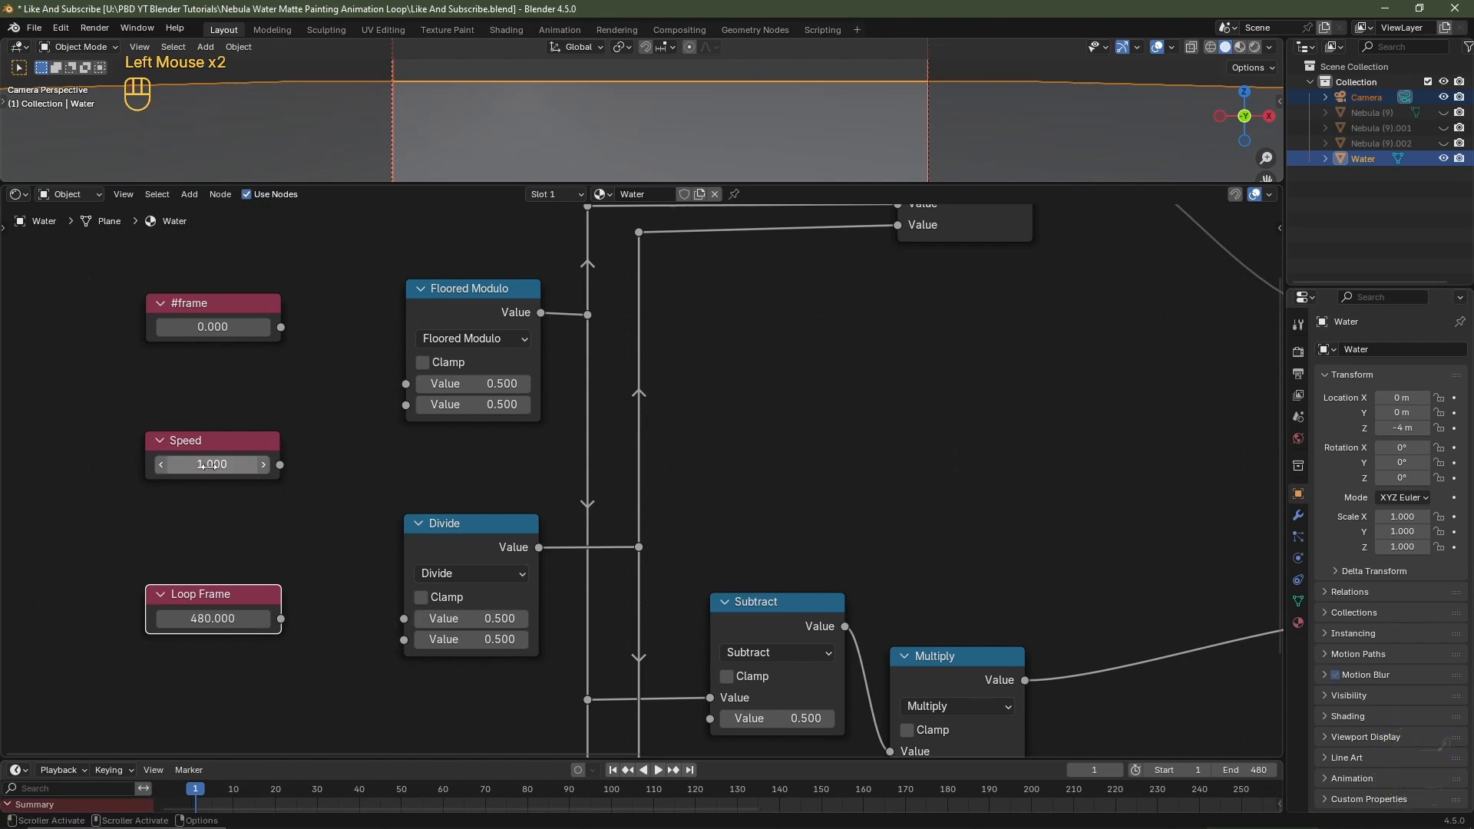
Drive the #frame node's value with the expression #frame
click(222, 315)
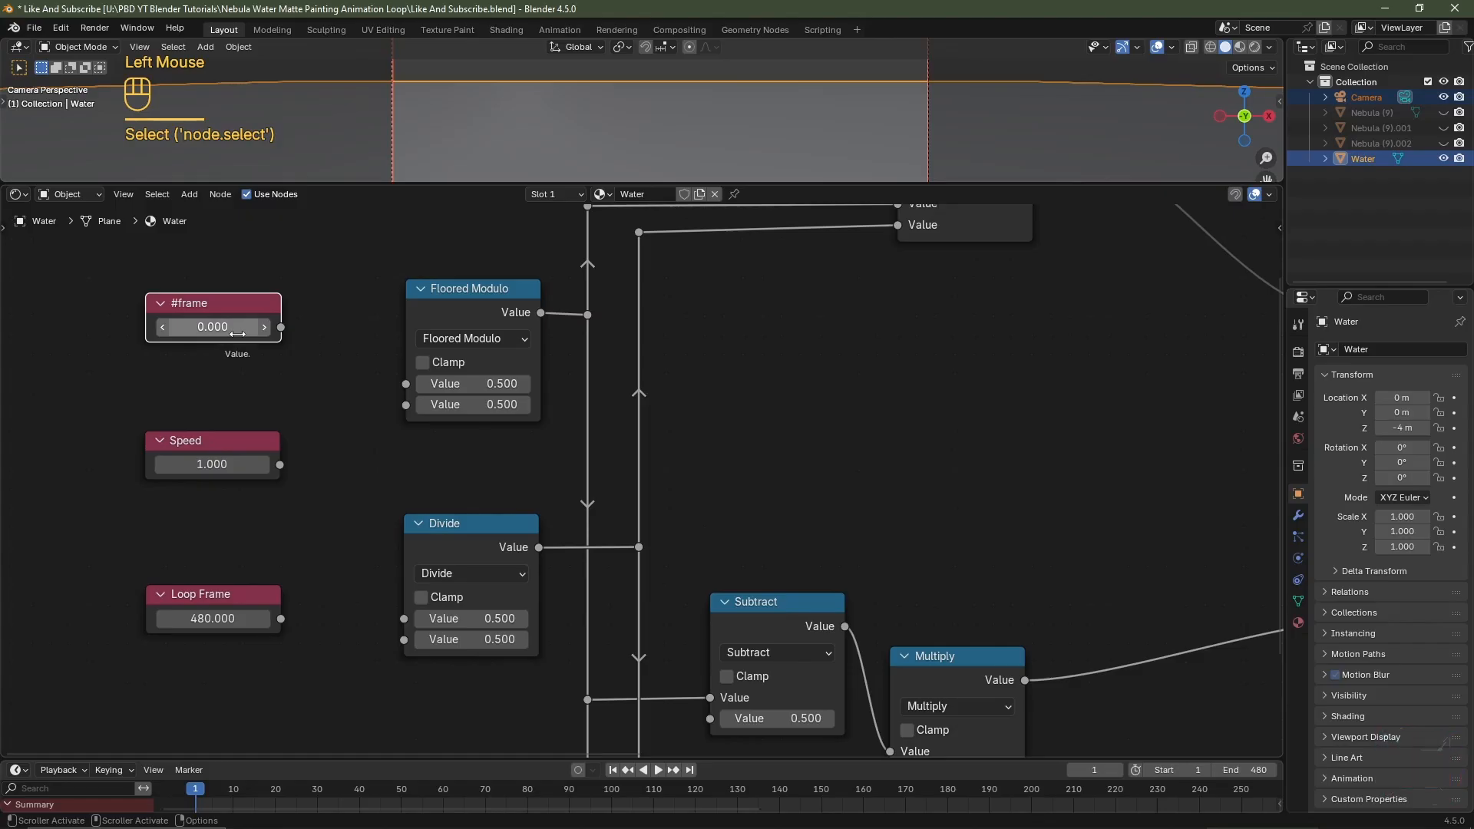
click(225, 328)
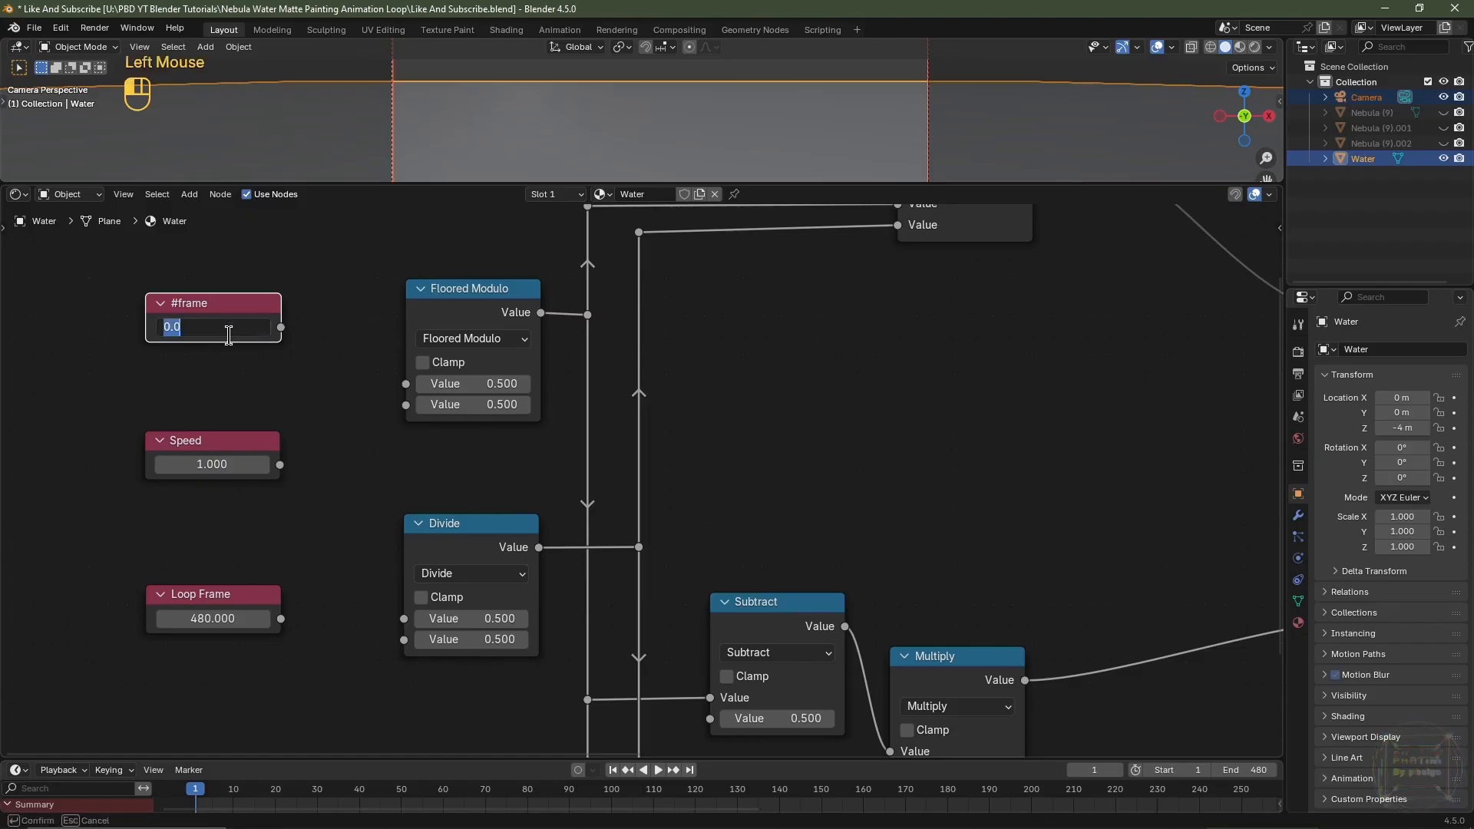
text(#frame)
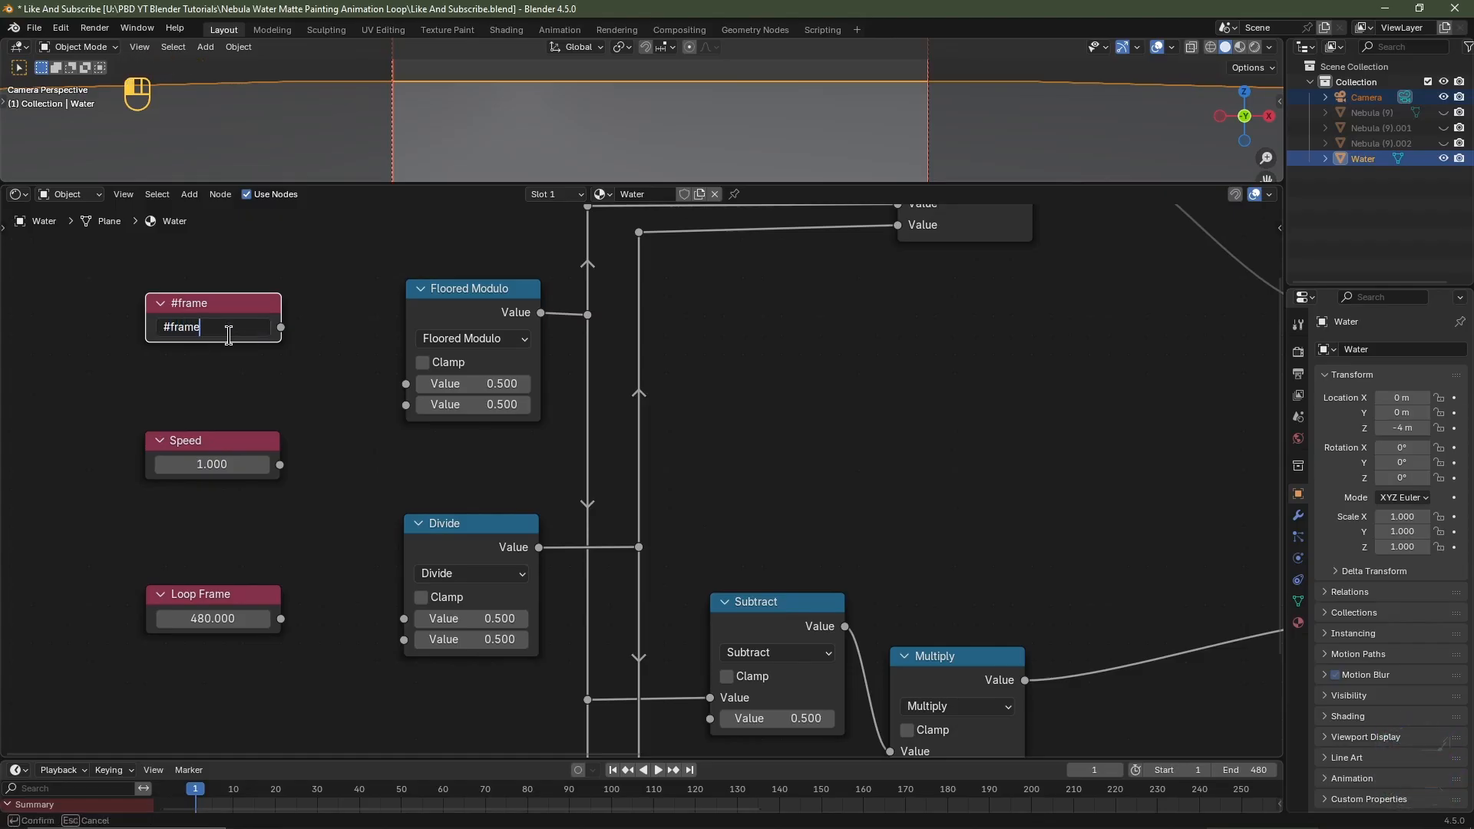
key(Return)
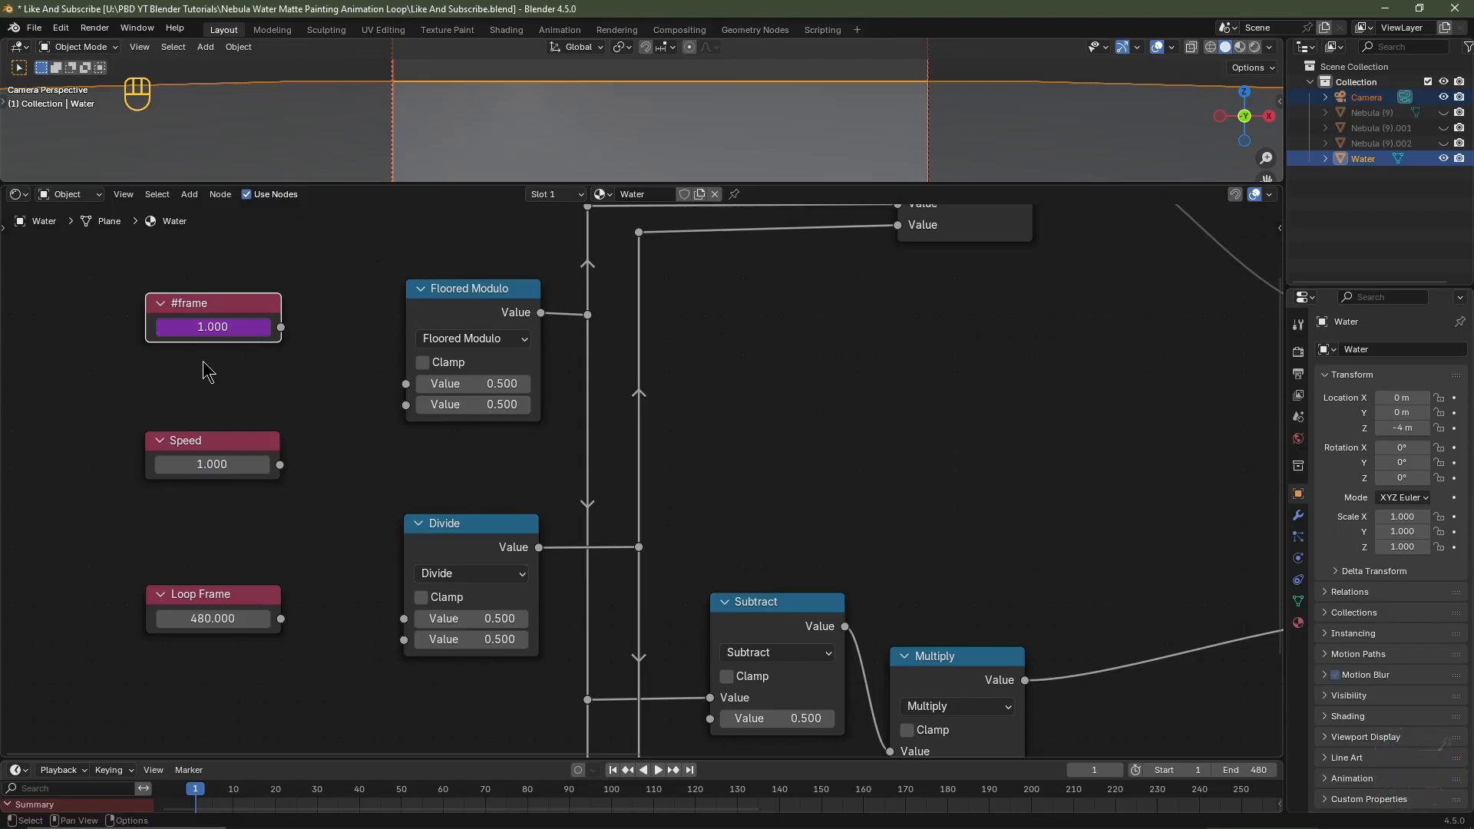
Play the animation and step through frames to check the #frame node's driven value, and return to the first frame
key(space)
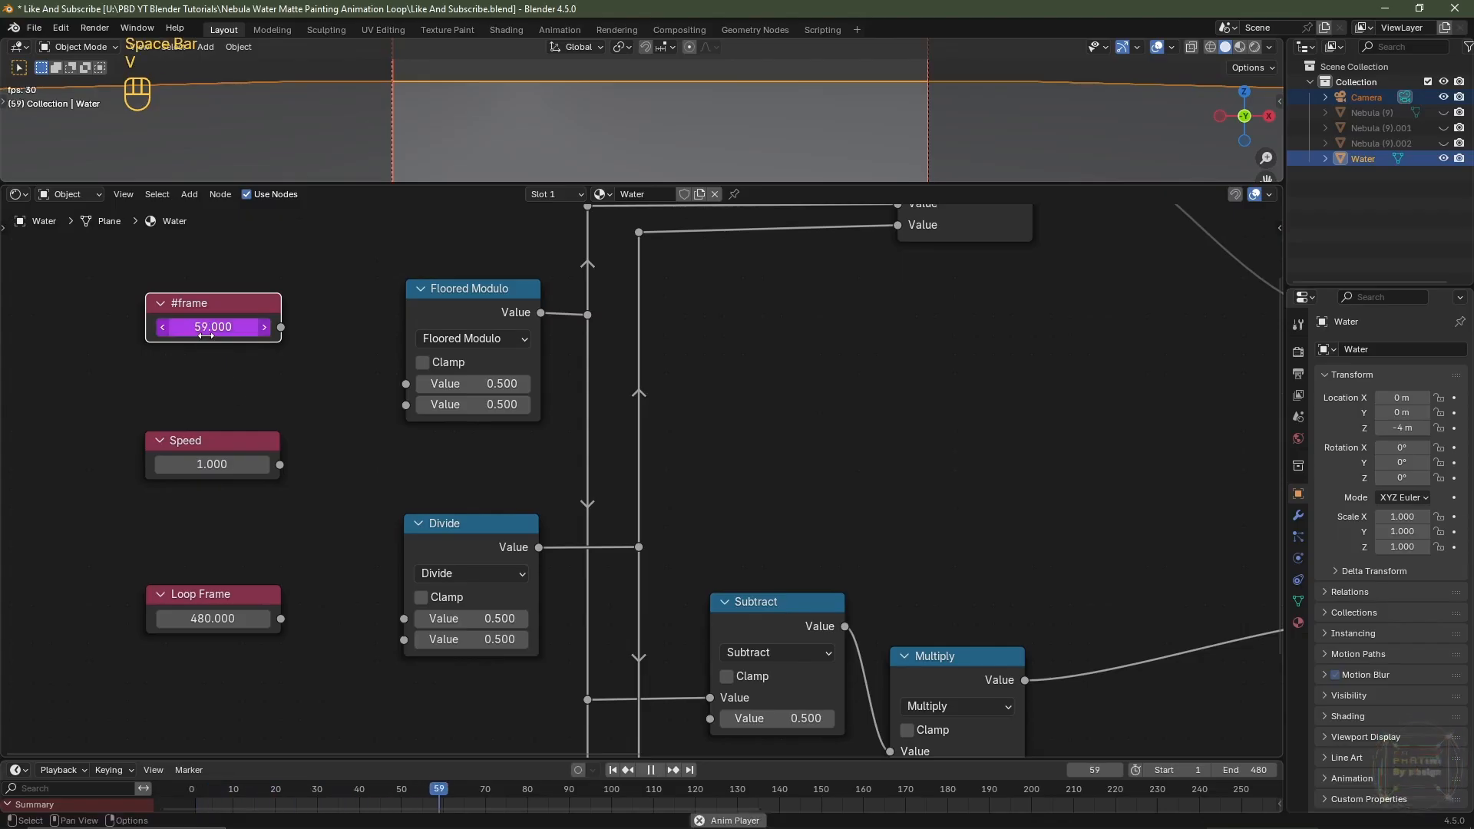
key(space)
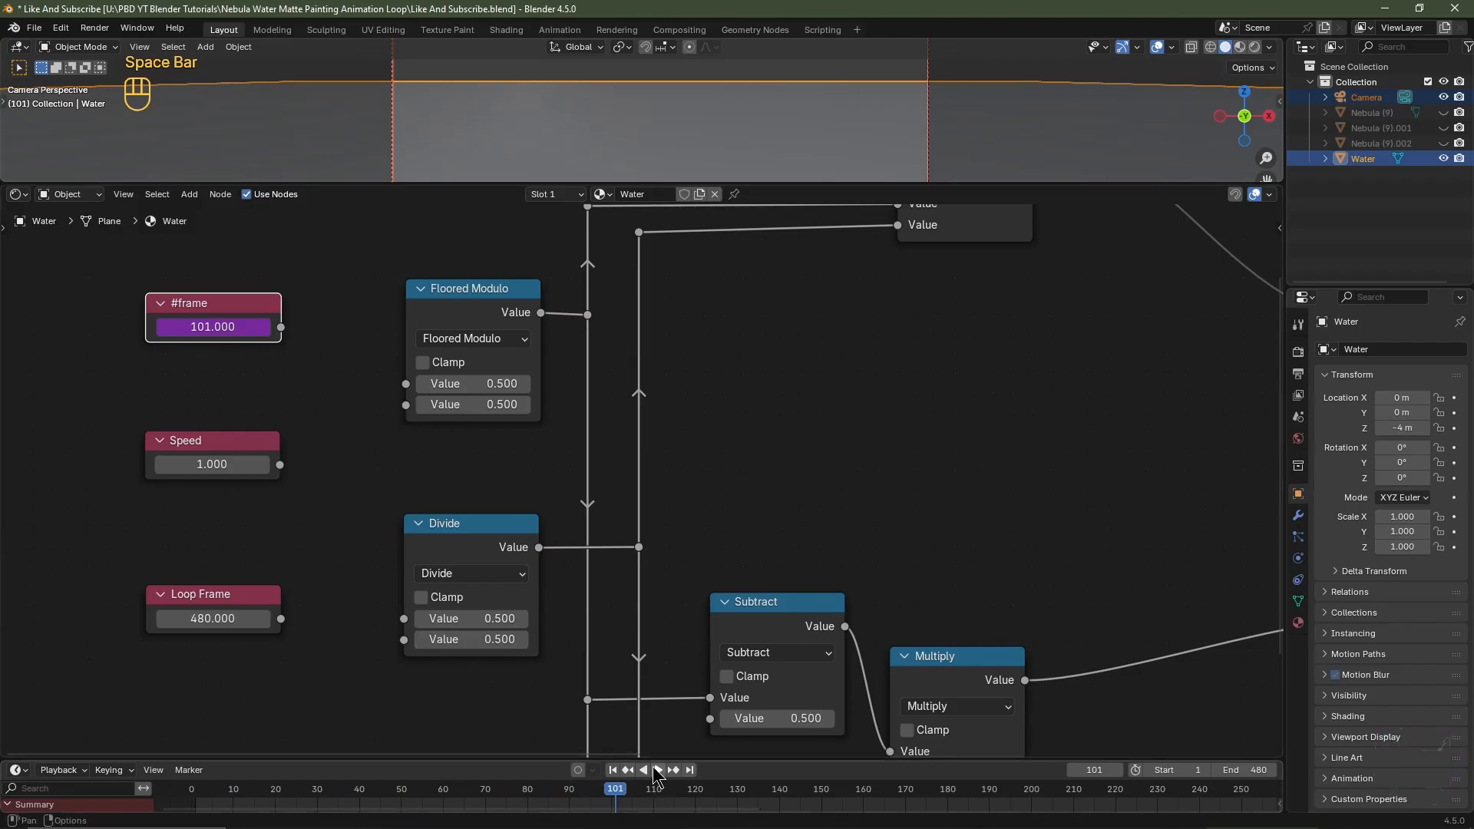
click(653, 792)
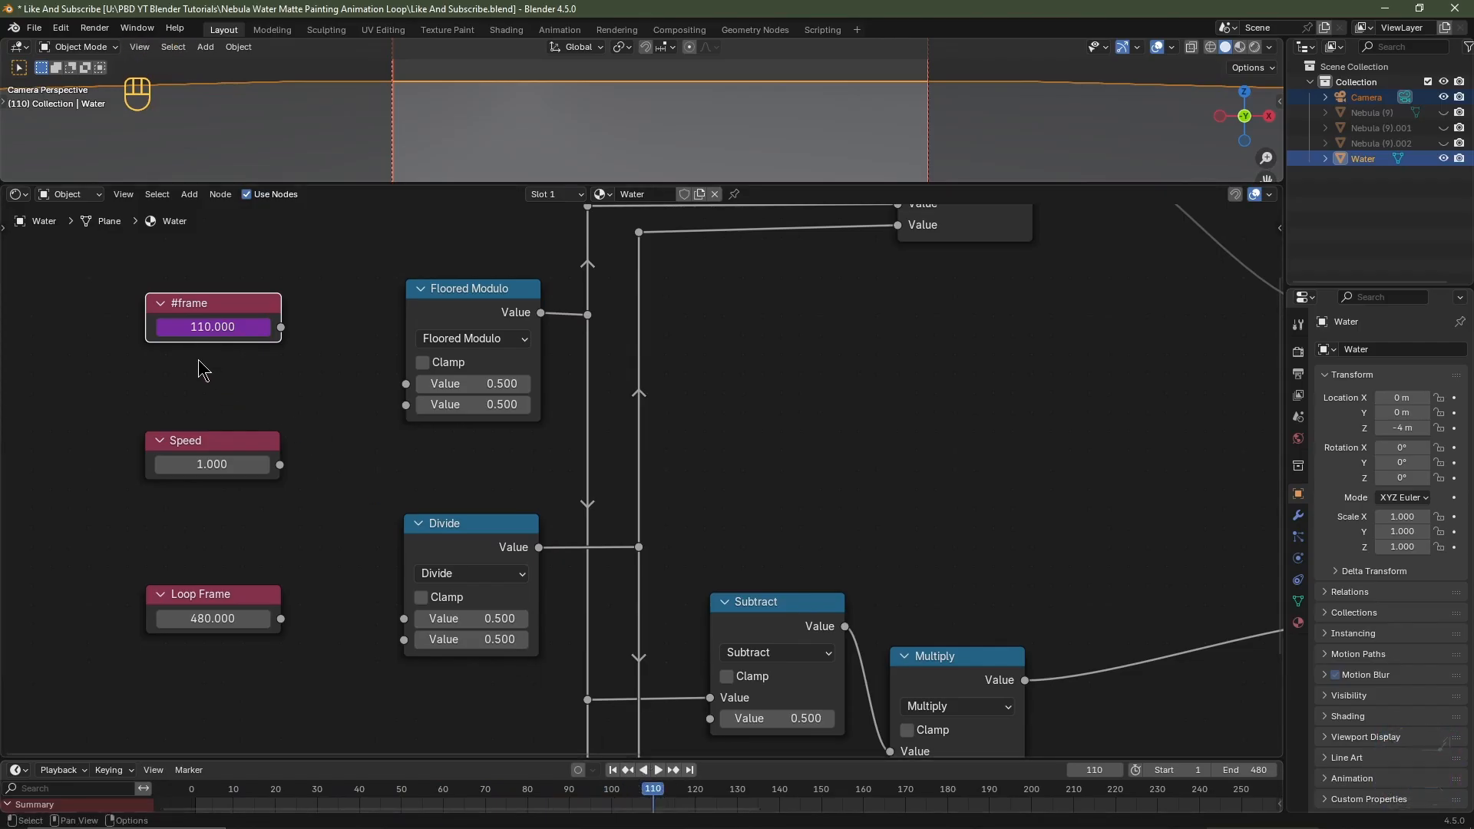
key(Right)
key(Right)
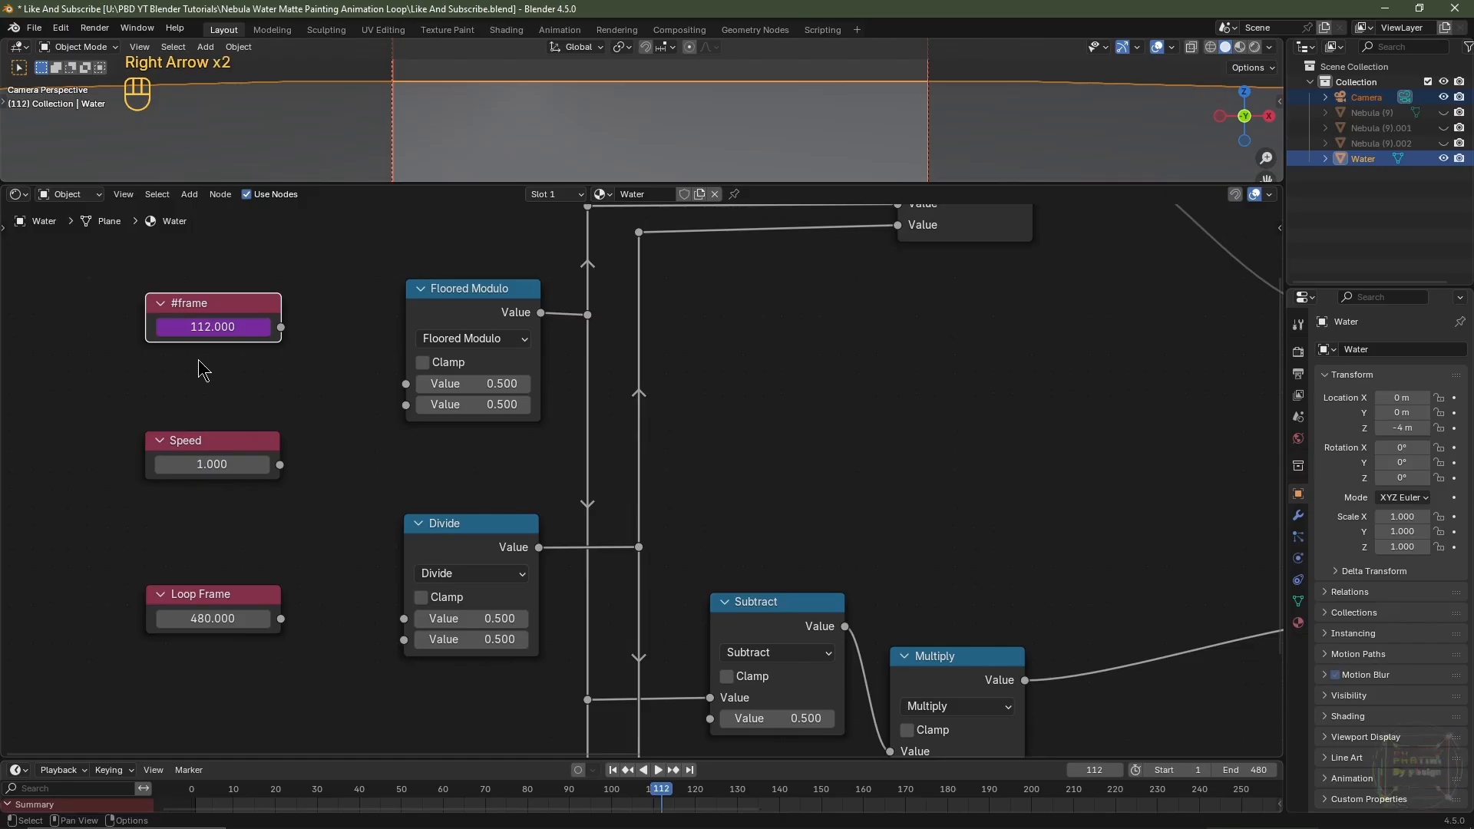
key(Right)
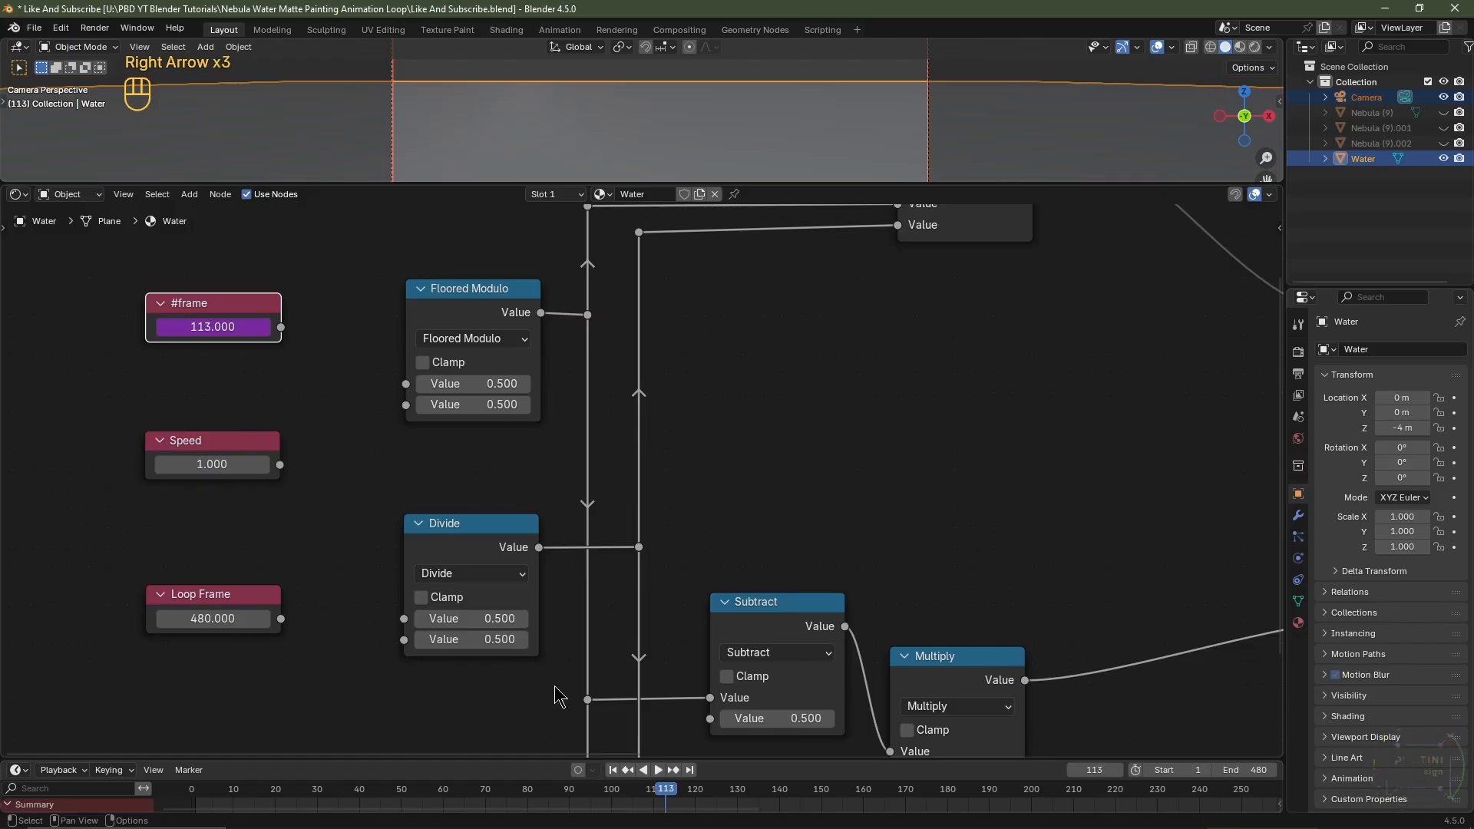
click(612, 770)
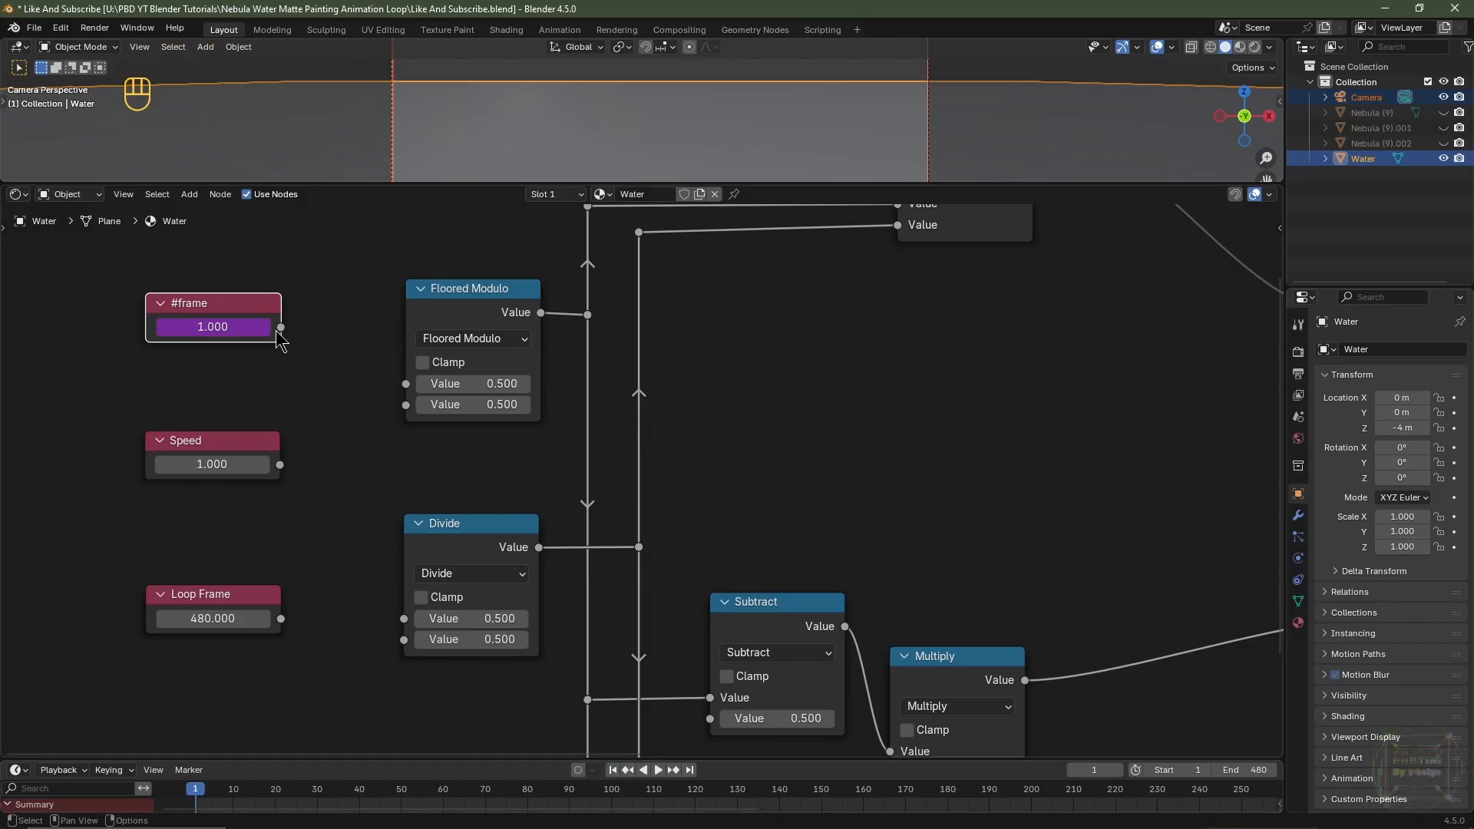
Link the #frame node to Floored Modulo's first Value, place #frame close beside it, and move Loop Frame farther left
drag(281, 327, 409, 387)
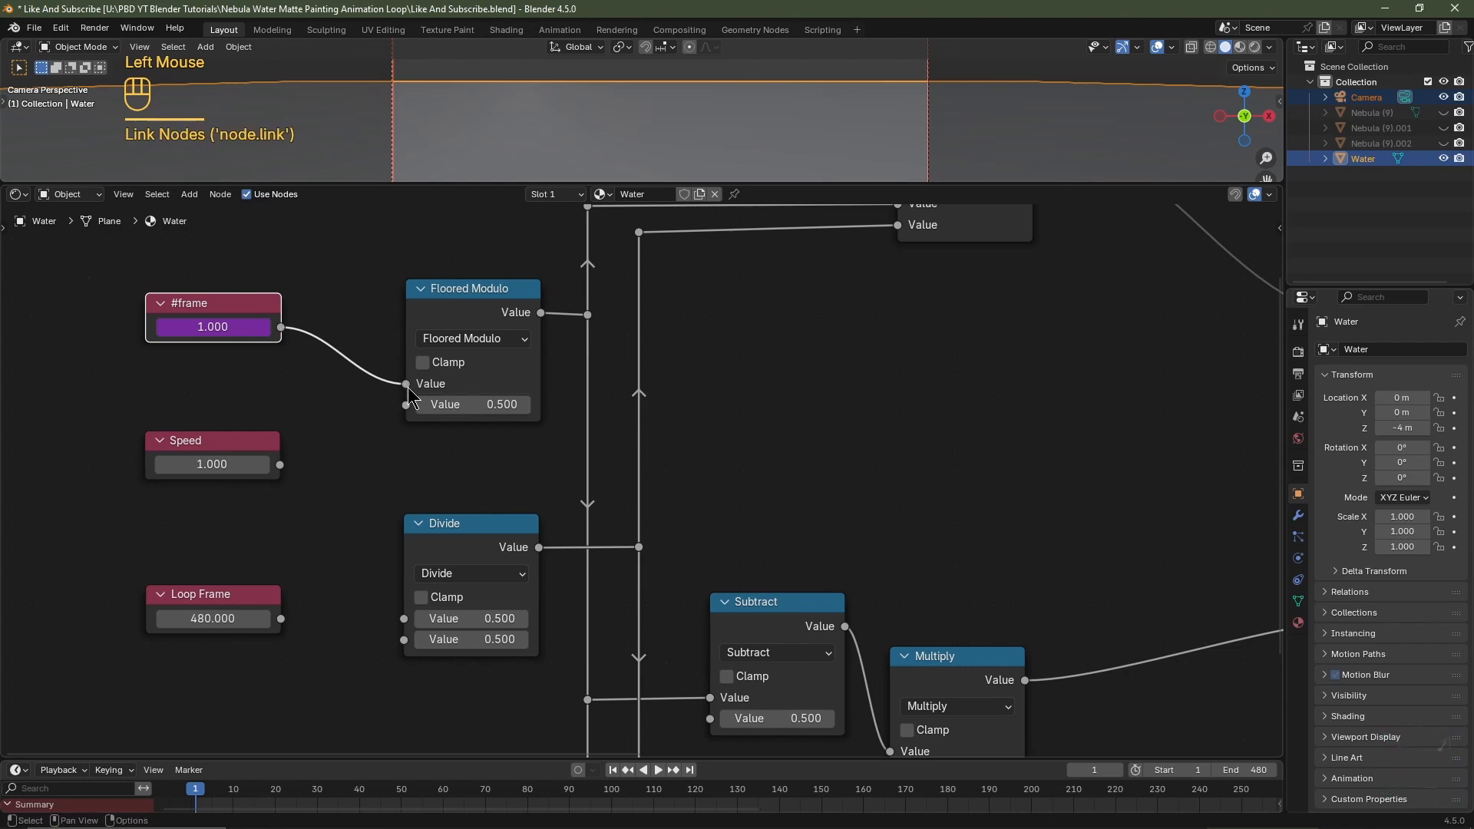
drag(217, 304, 311, 291)
middle_drag(324, 587, 376, 484)
drag(293, 500, 139, 546)
scroll(378, 470, down, 1)
middle_drag(378, 469, 378, 538)
Link the Speed node to the left Divide's first Value and set that Divide's second Value to 100
drag(253, 407, 455, 586)
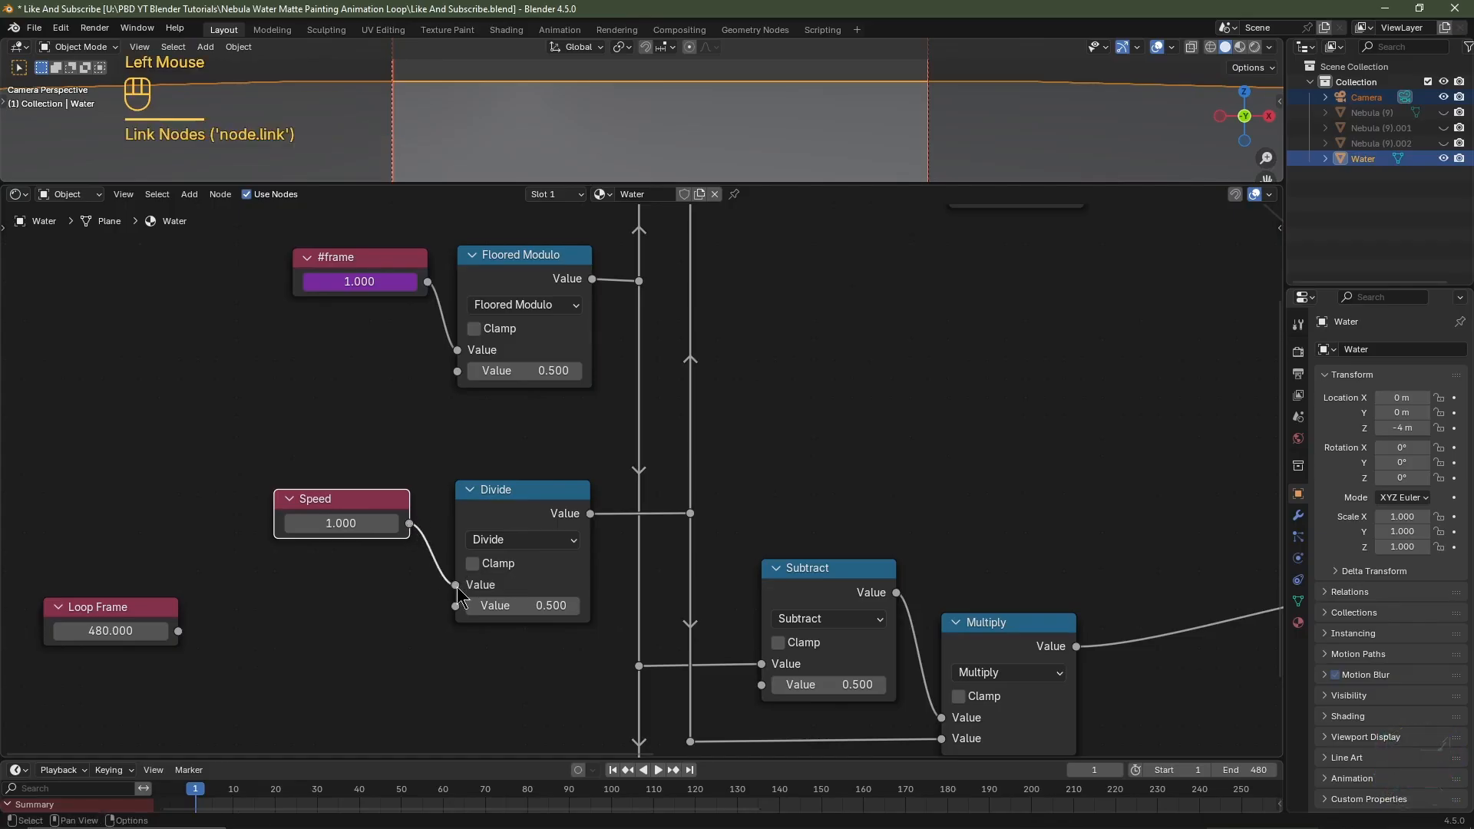
click(528, 605)
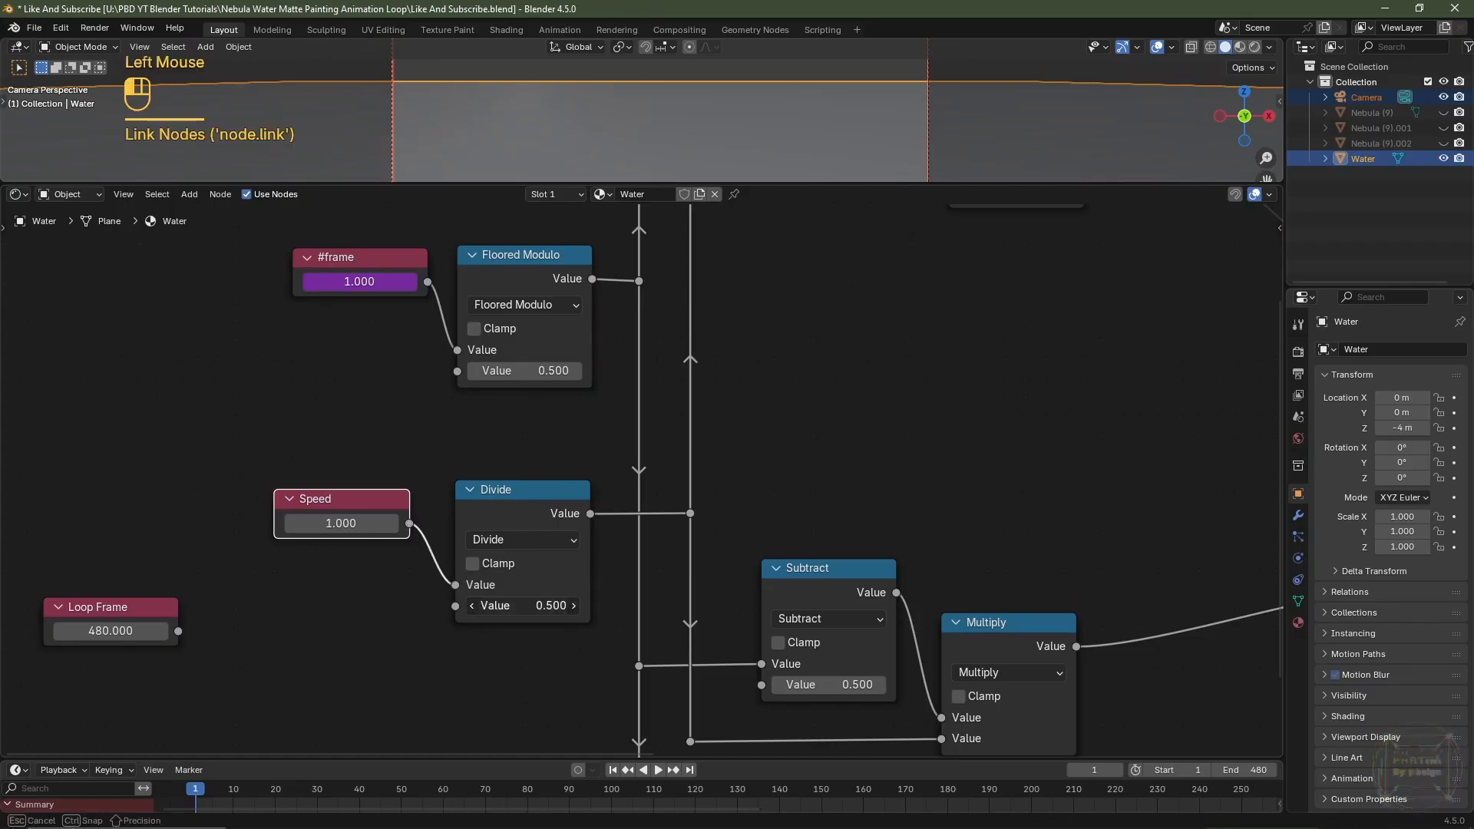
text(100)
key(Return)
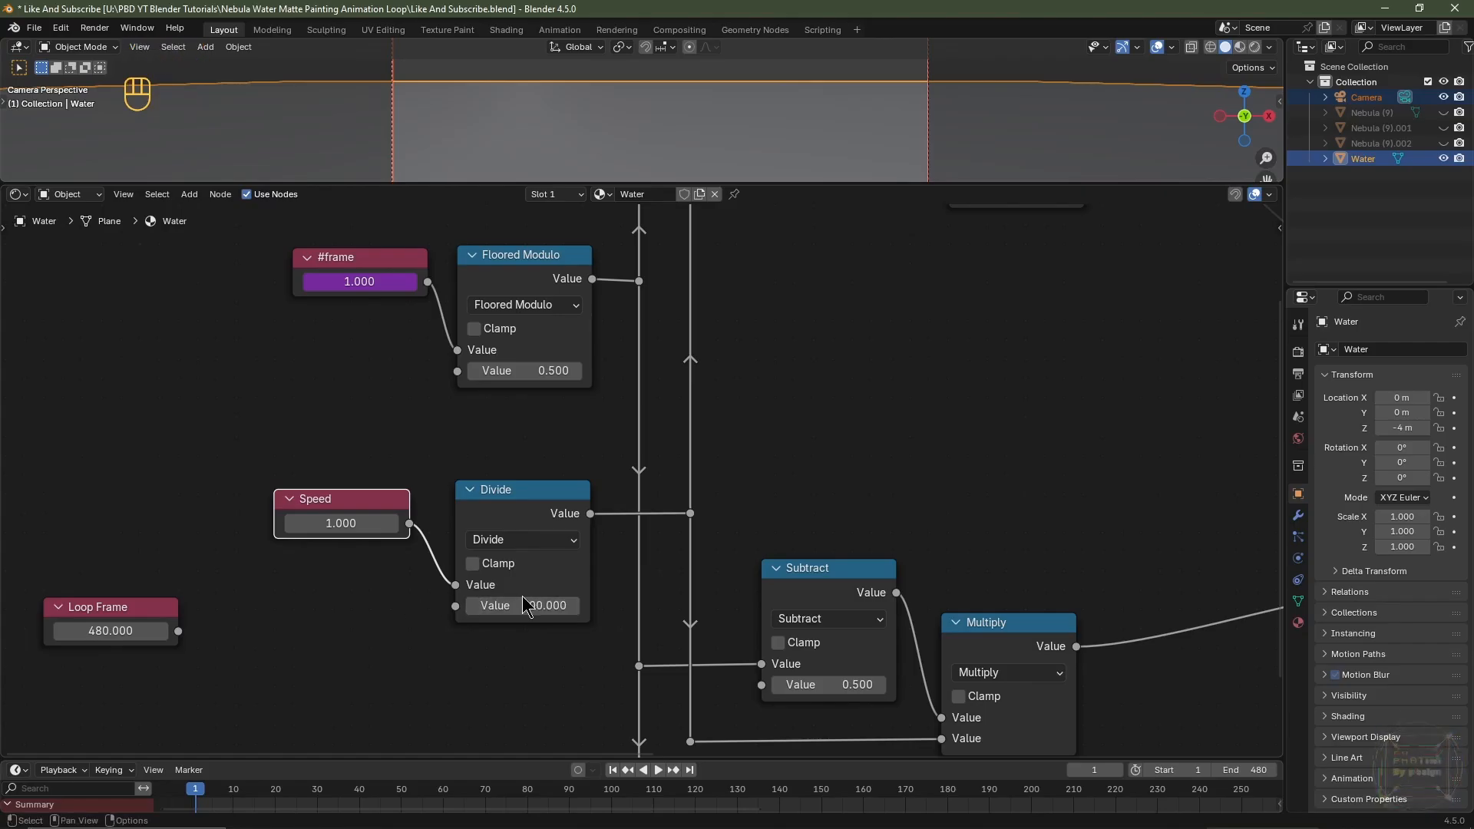
Link the Loop Frame node's output to the second Value of Floored Modulo
scroll(526, 607, down, 3)
drag(261, 574, 507, 400)
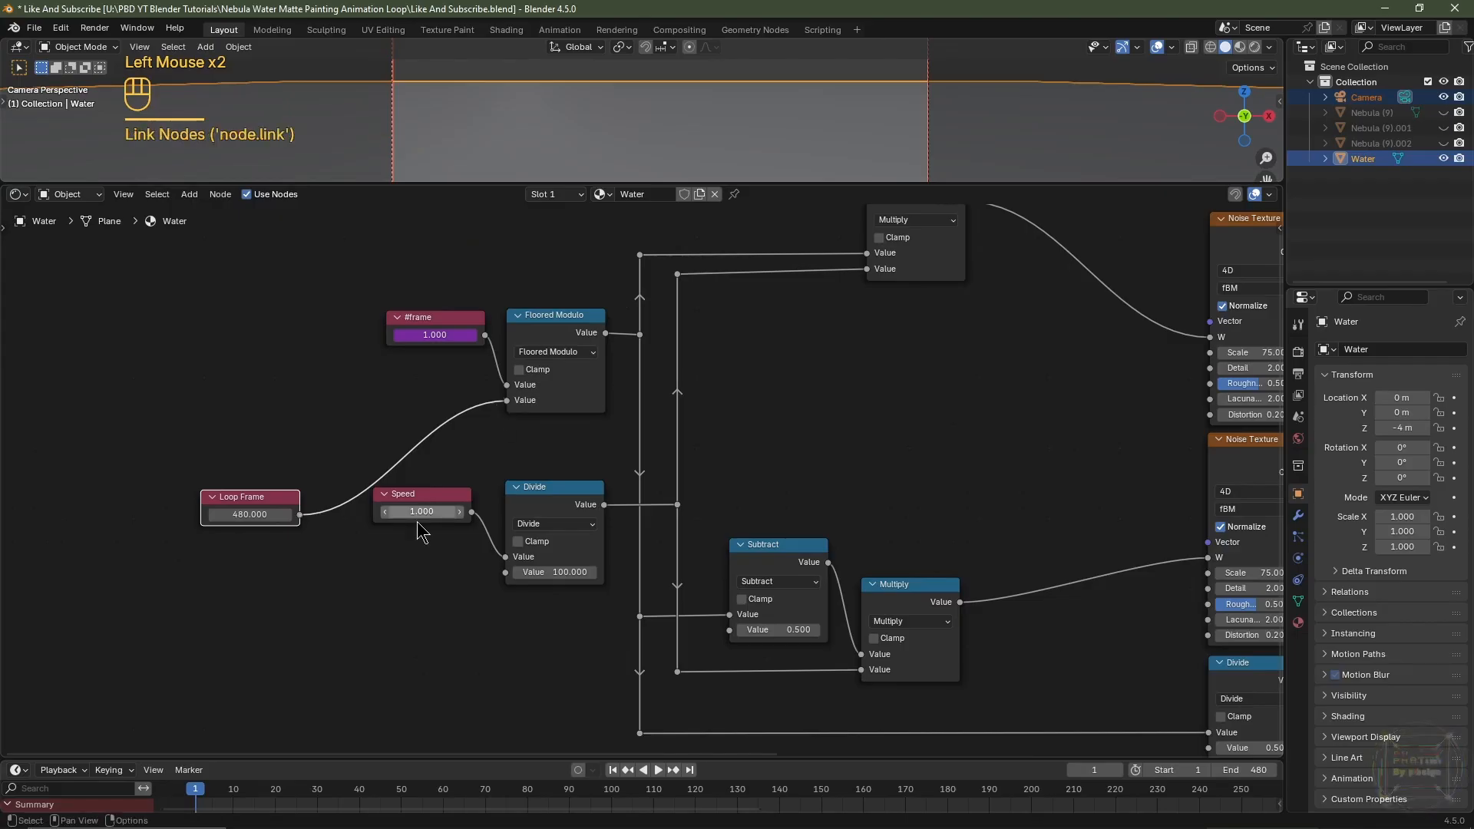
Link the Loop Frame output to the second Value of Subtract and the second Value of the lower Divide feeding Mix
middle_drag(354, 659, 385, 603)
drag(330, 470, 764, 577)
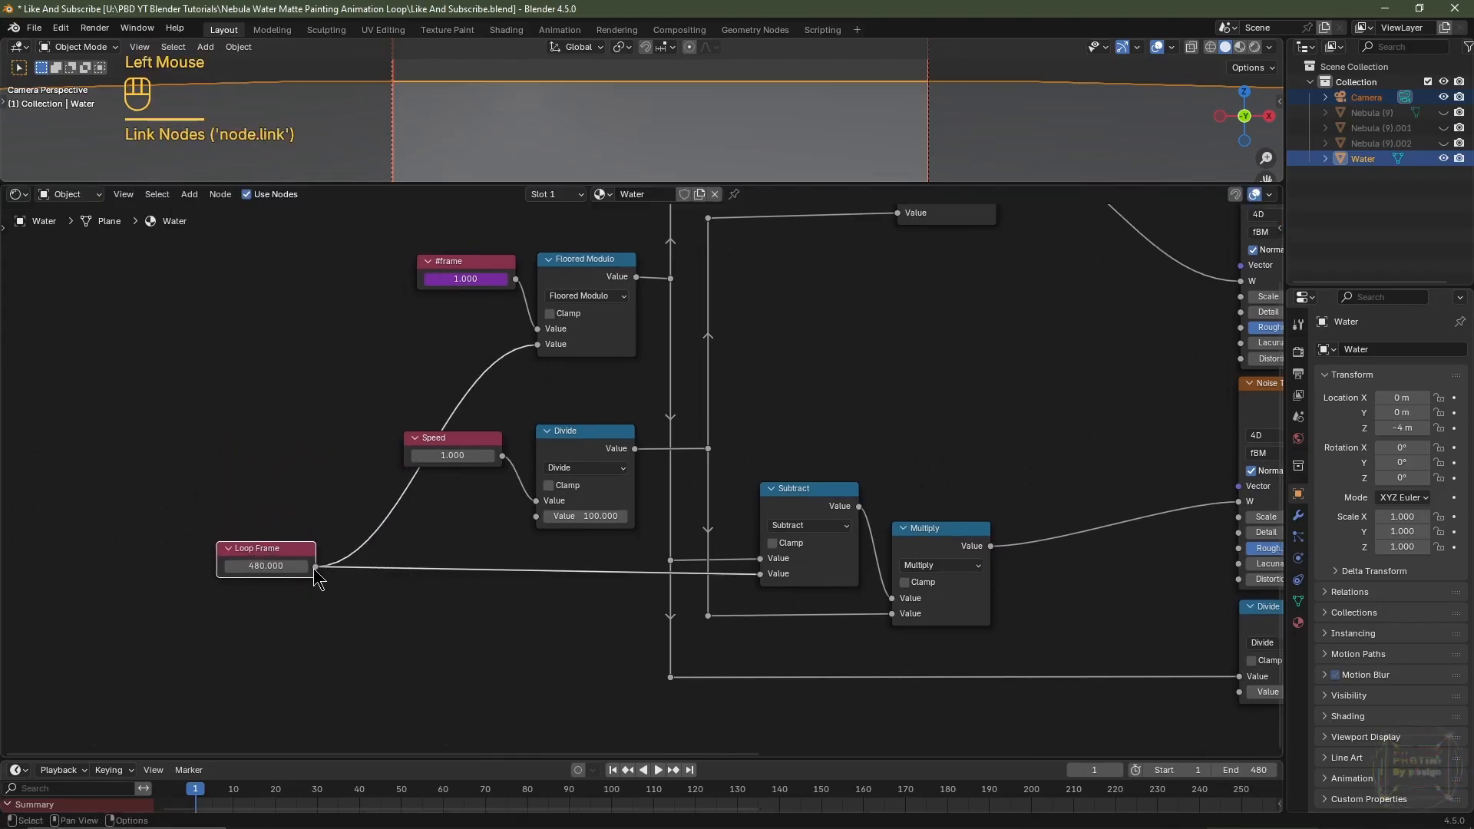
scroll(280, 563, down, 2)
scroll(182, 634, up, 2)
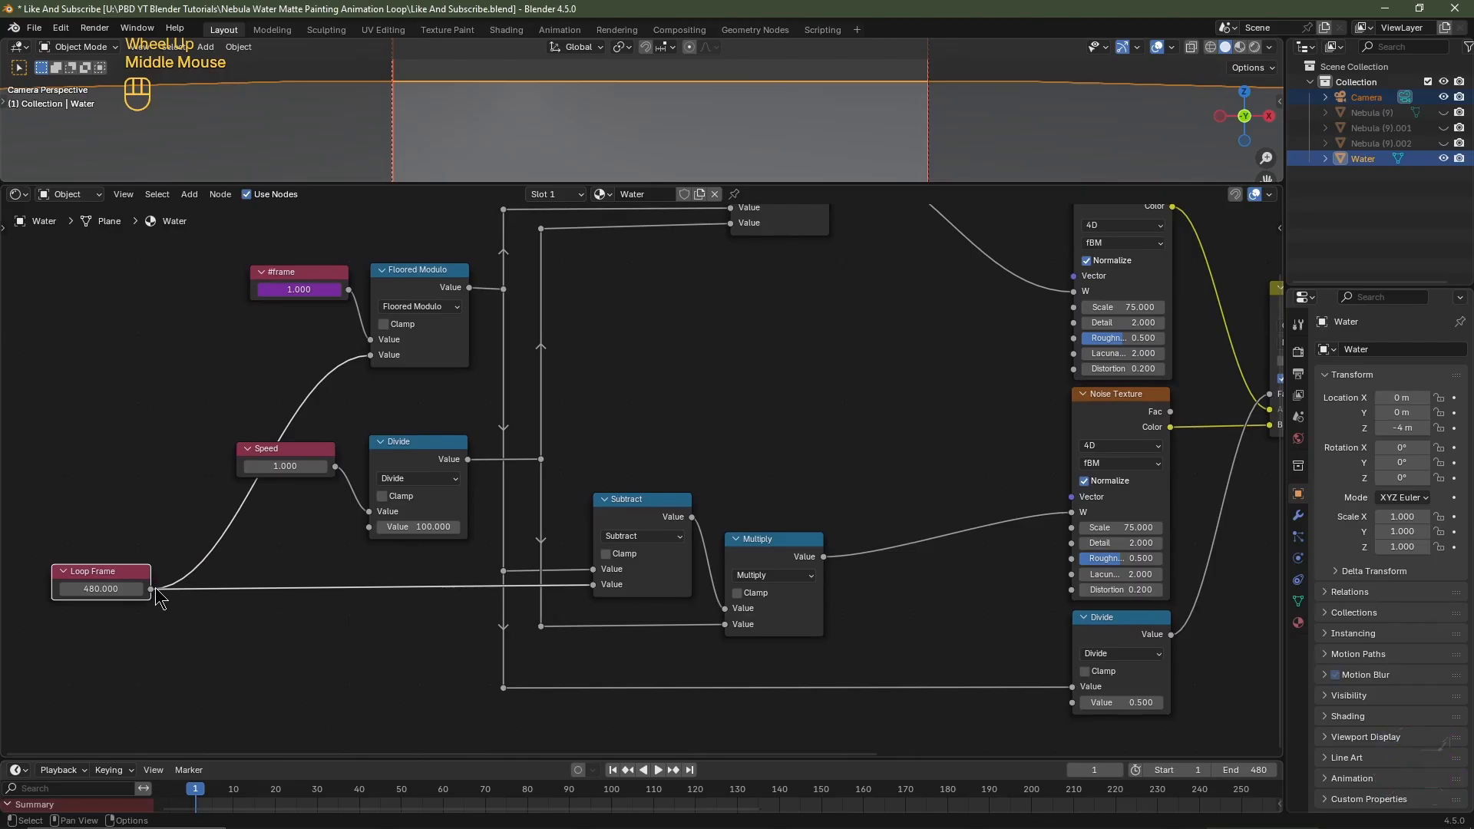
drag(156, 597, 1072, 698)
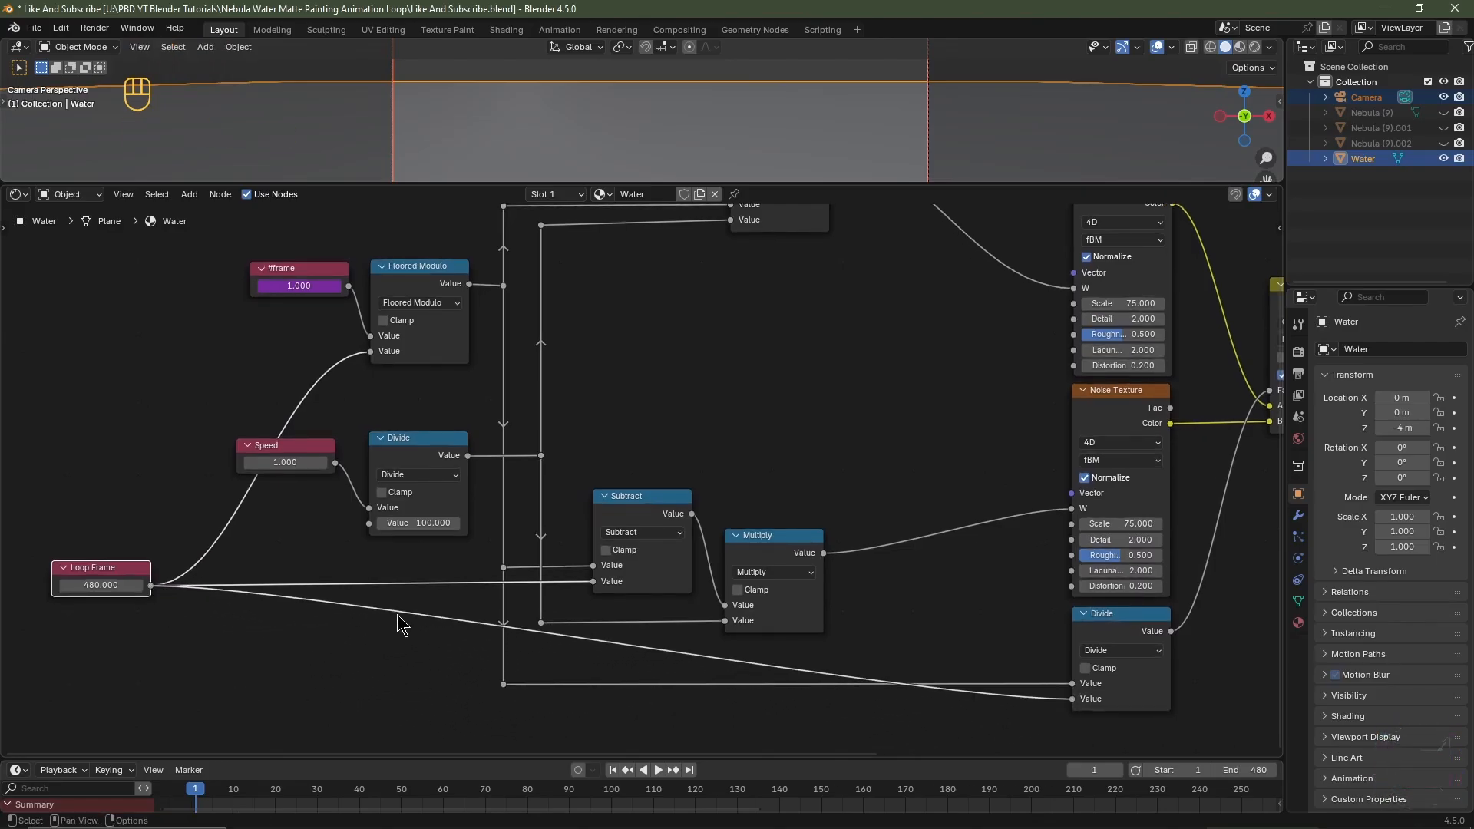
Add reroutes to Loop Frame's links to the lower Divide and Floored Modulo, placing each level with its target's second Value input
key(shift)
shift+right_drag(414, 612, 405, 650)
key(g)
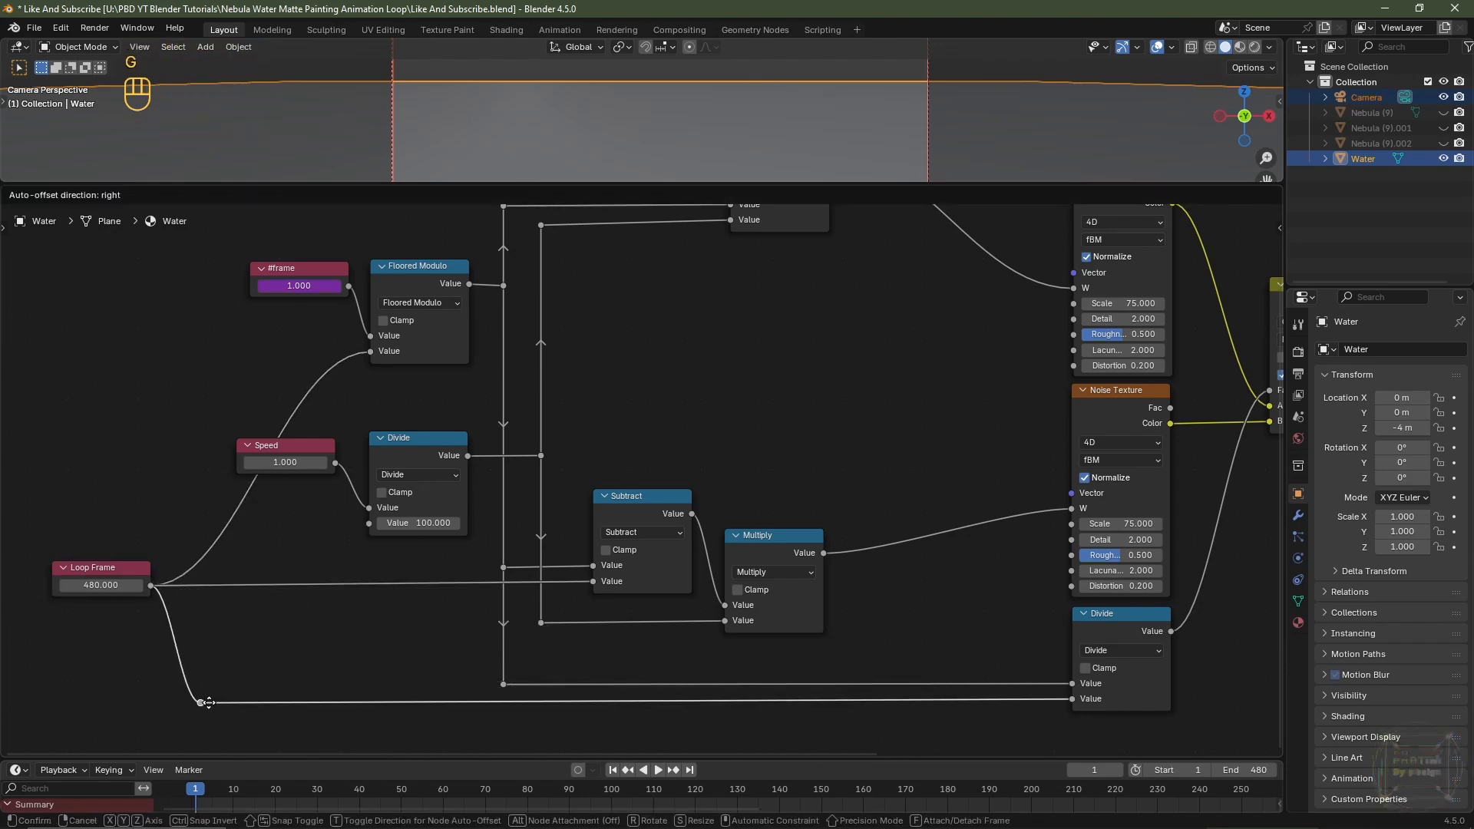
click(206, 703)
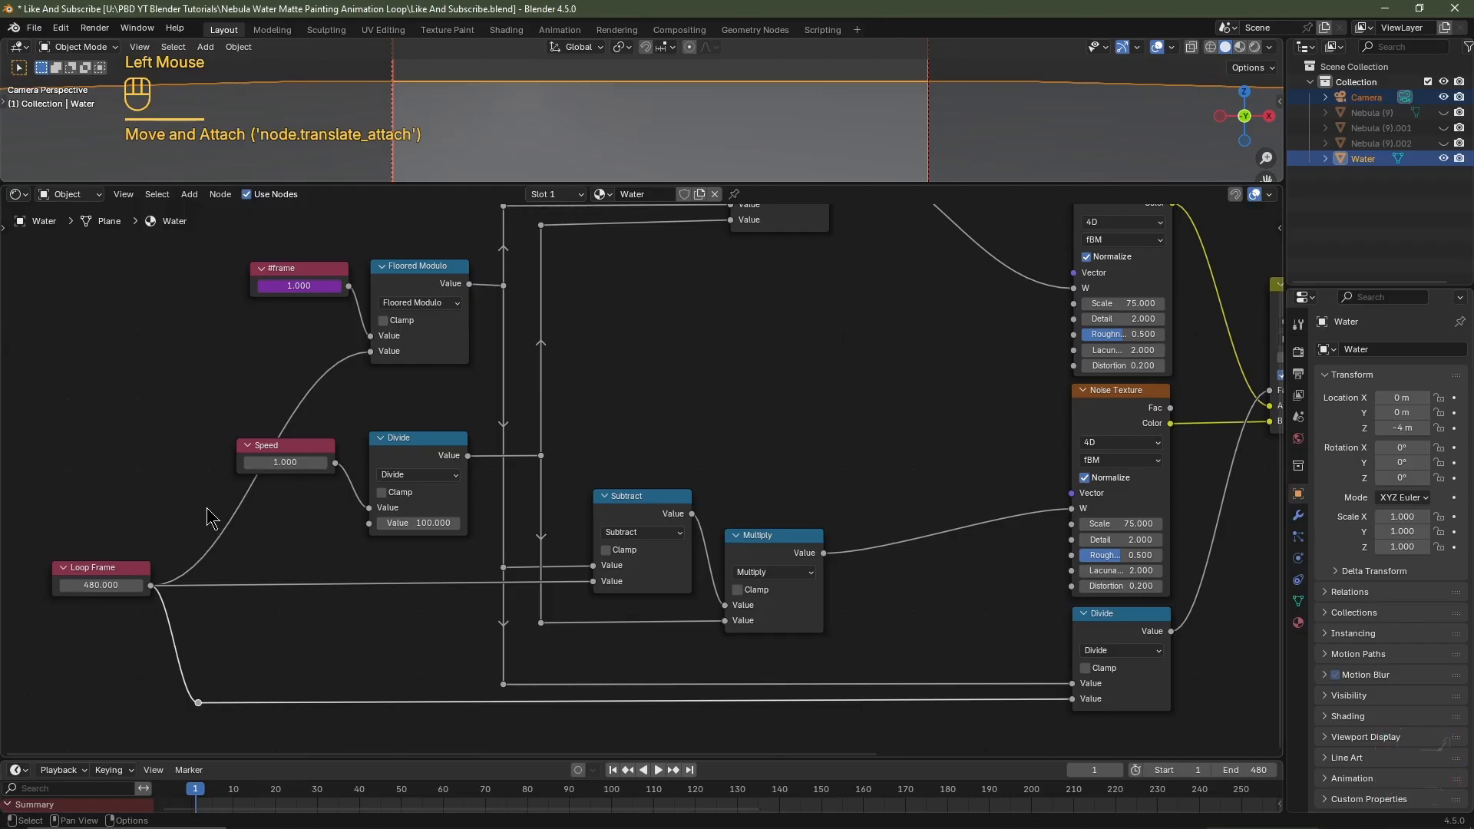
shift+right_drag(206, 509, 230, 546)
key(g)
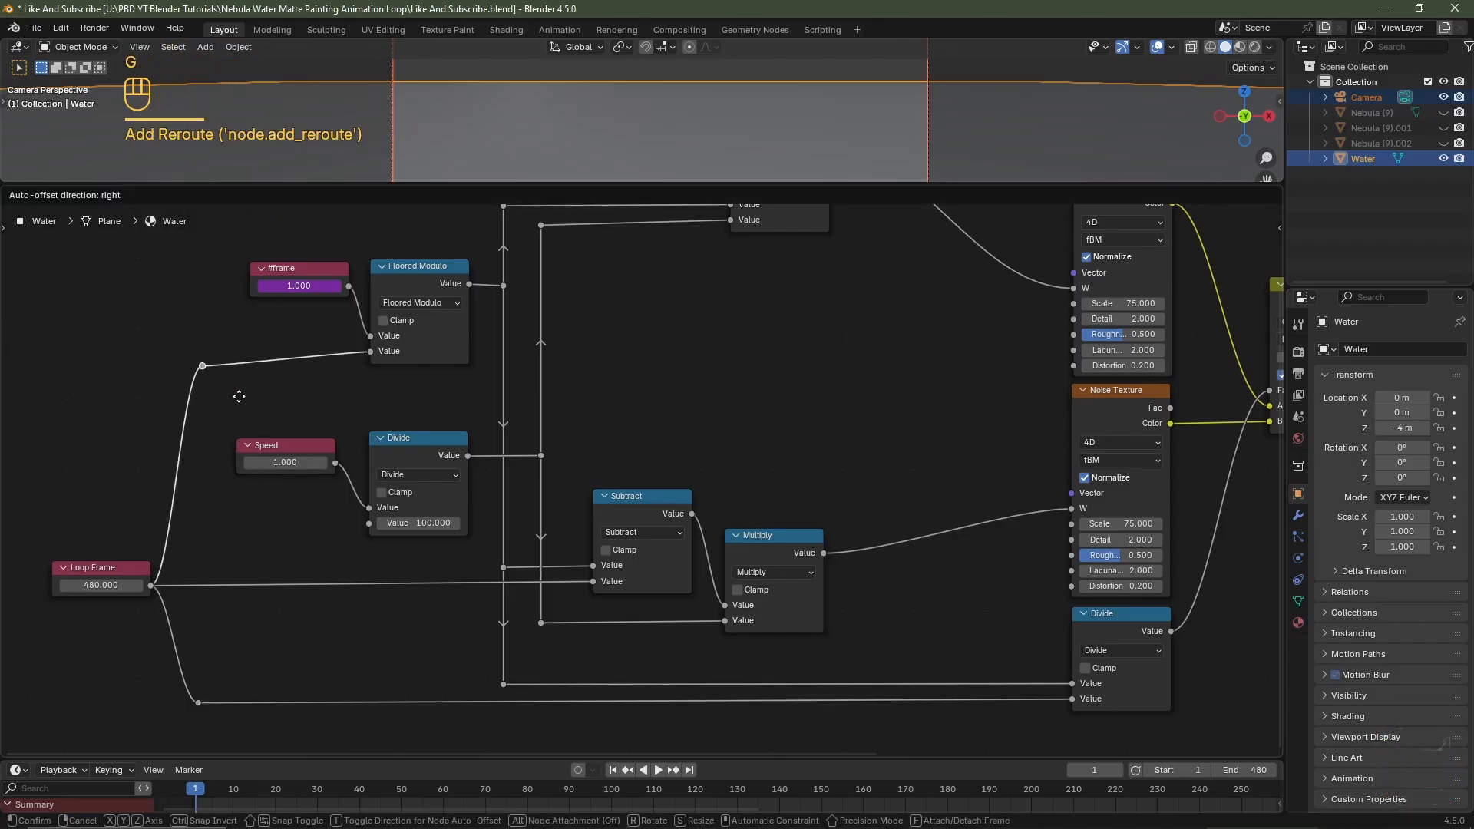
click(246, 383)
Align the two Loop Frame reroutes vertically by scaling them to 0 on X, and move both right along X
drag(231, 321, 183, 741)
key(s)
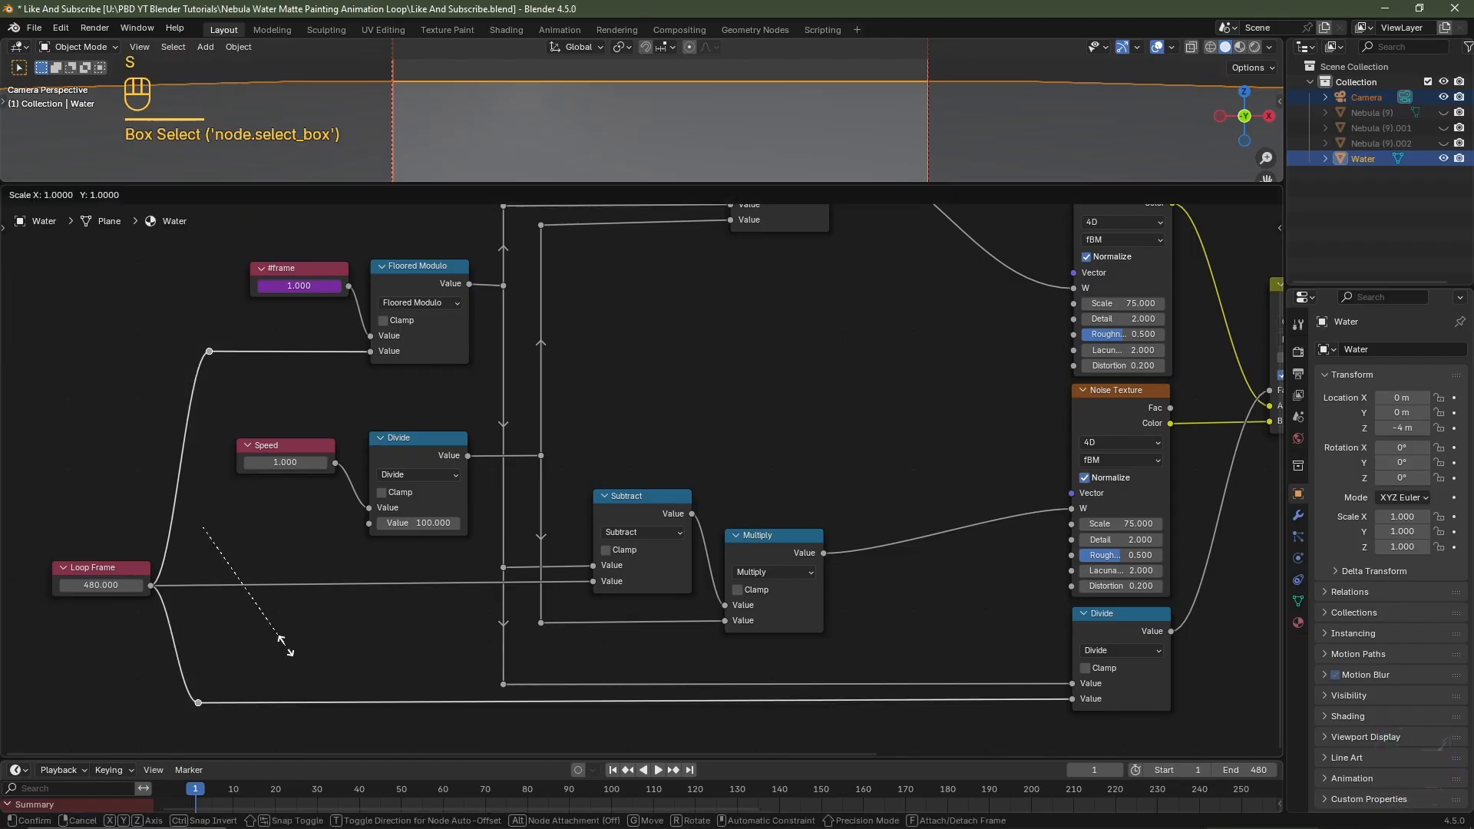
key(x)
key(0)
key(Return)
key(g)
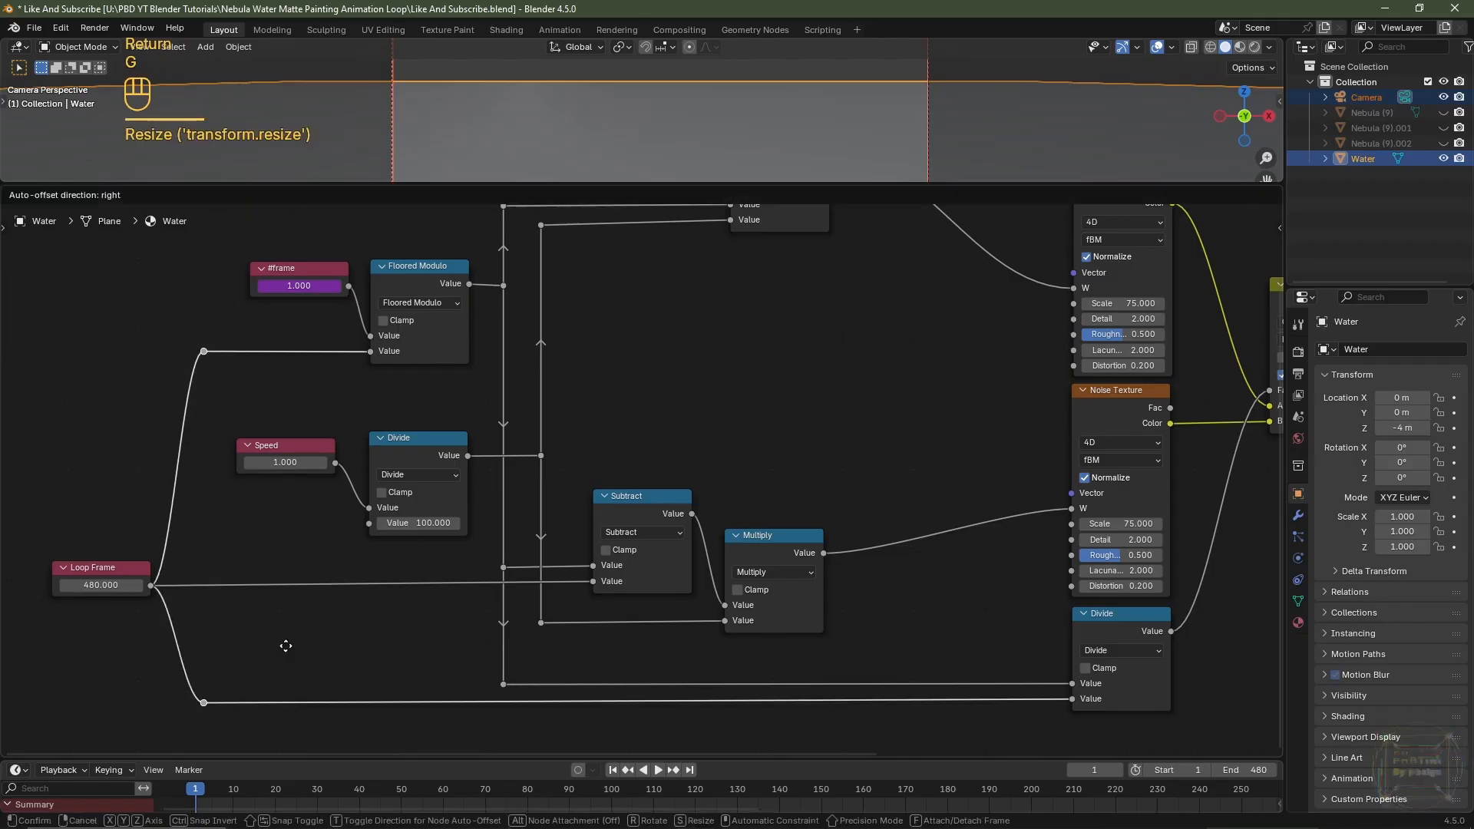
key(x)
click(345, 645)
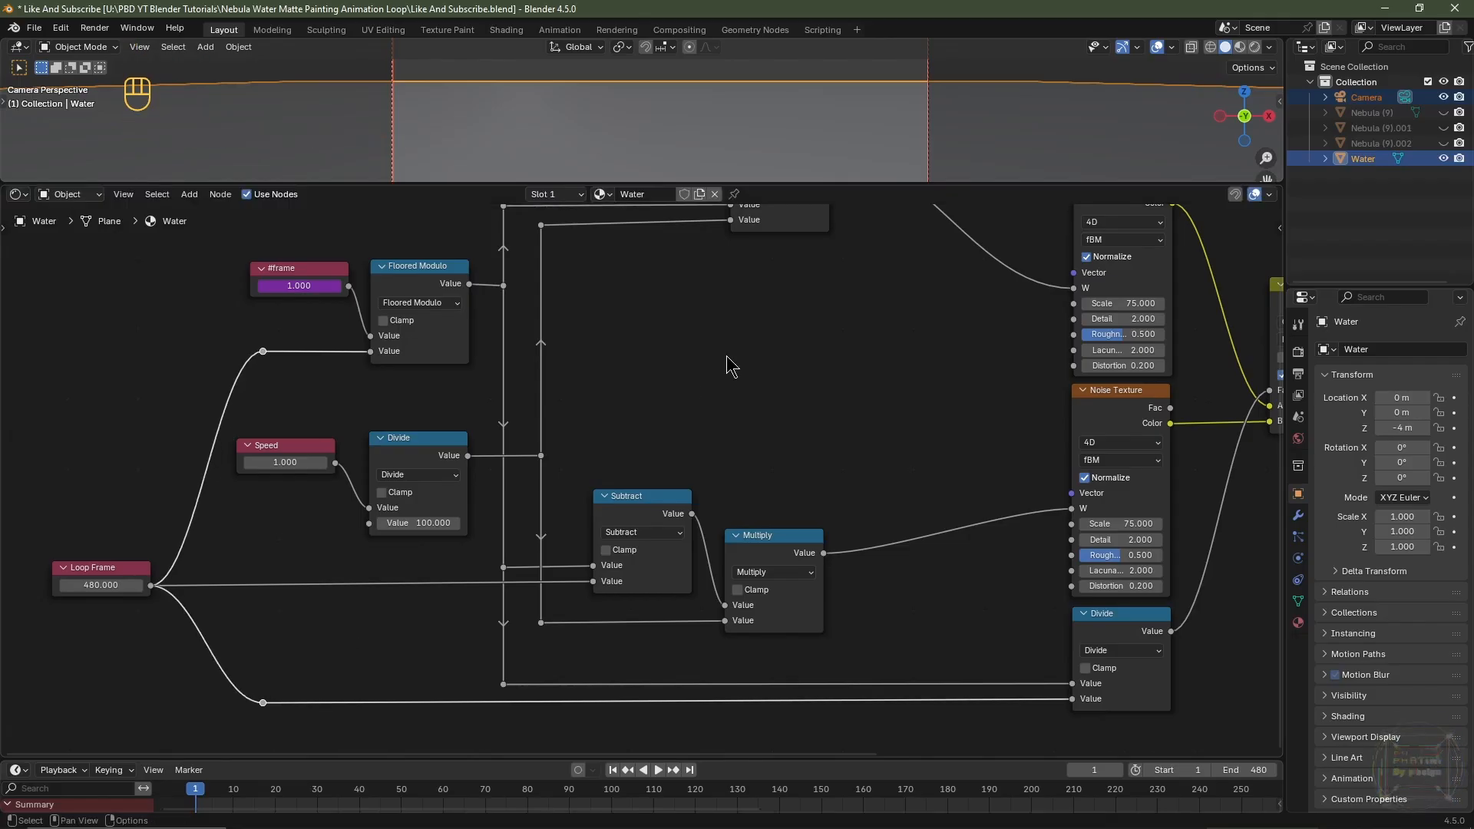
Show the water in Material Preview shading in an enlarged viewport and play the animation to check the wave motion
click(1240, 47)
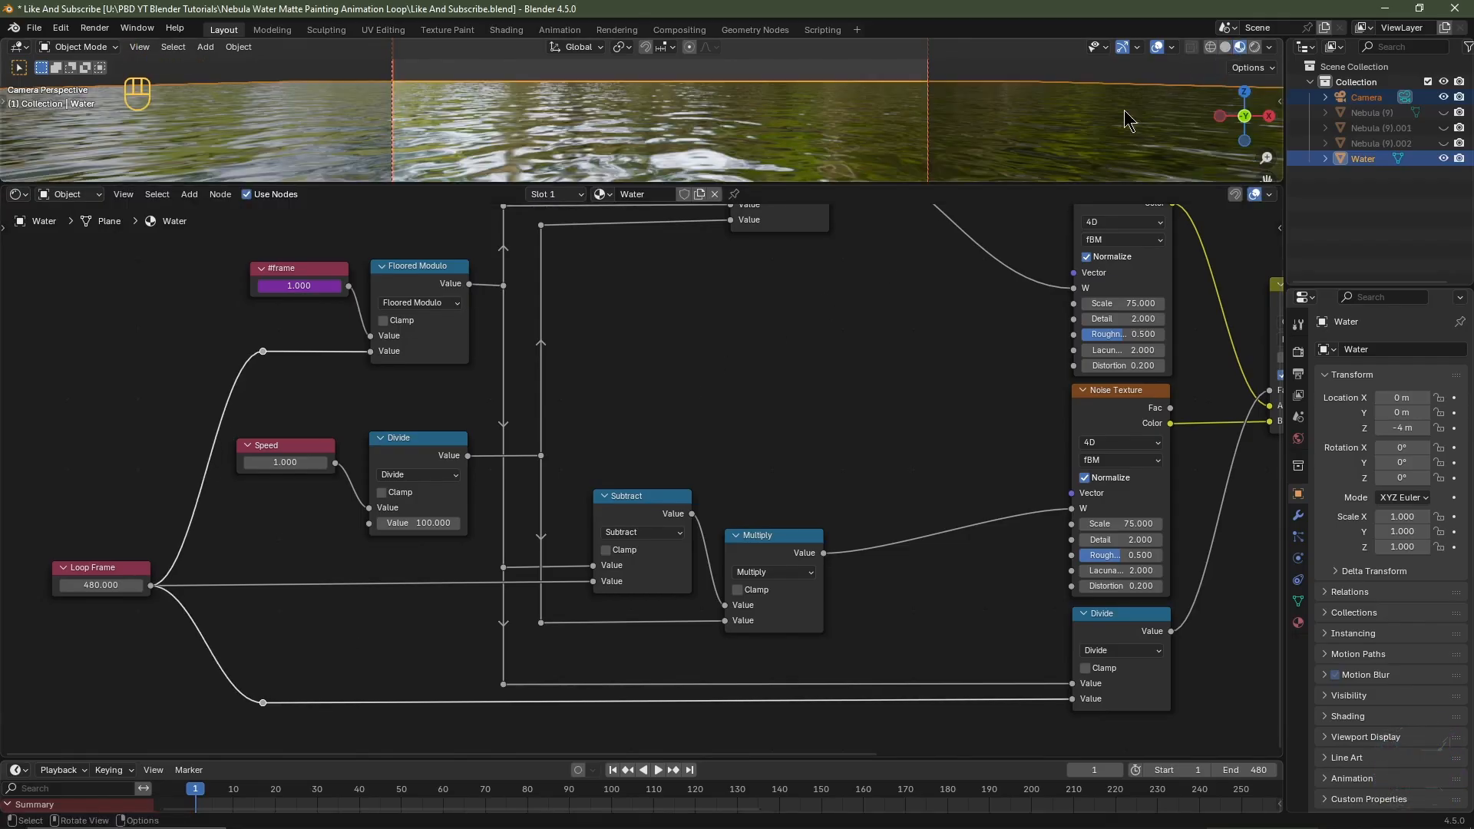
drag(913, 185, 913, 426)
shift+middle_drag(728, 311, 728, 373)
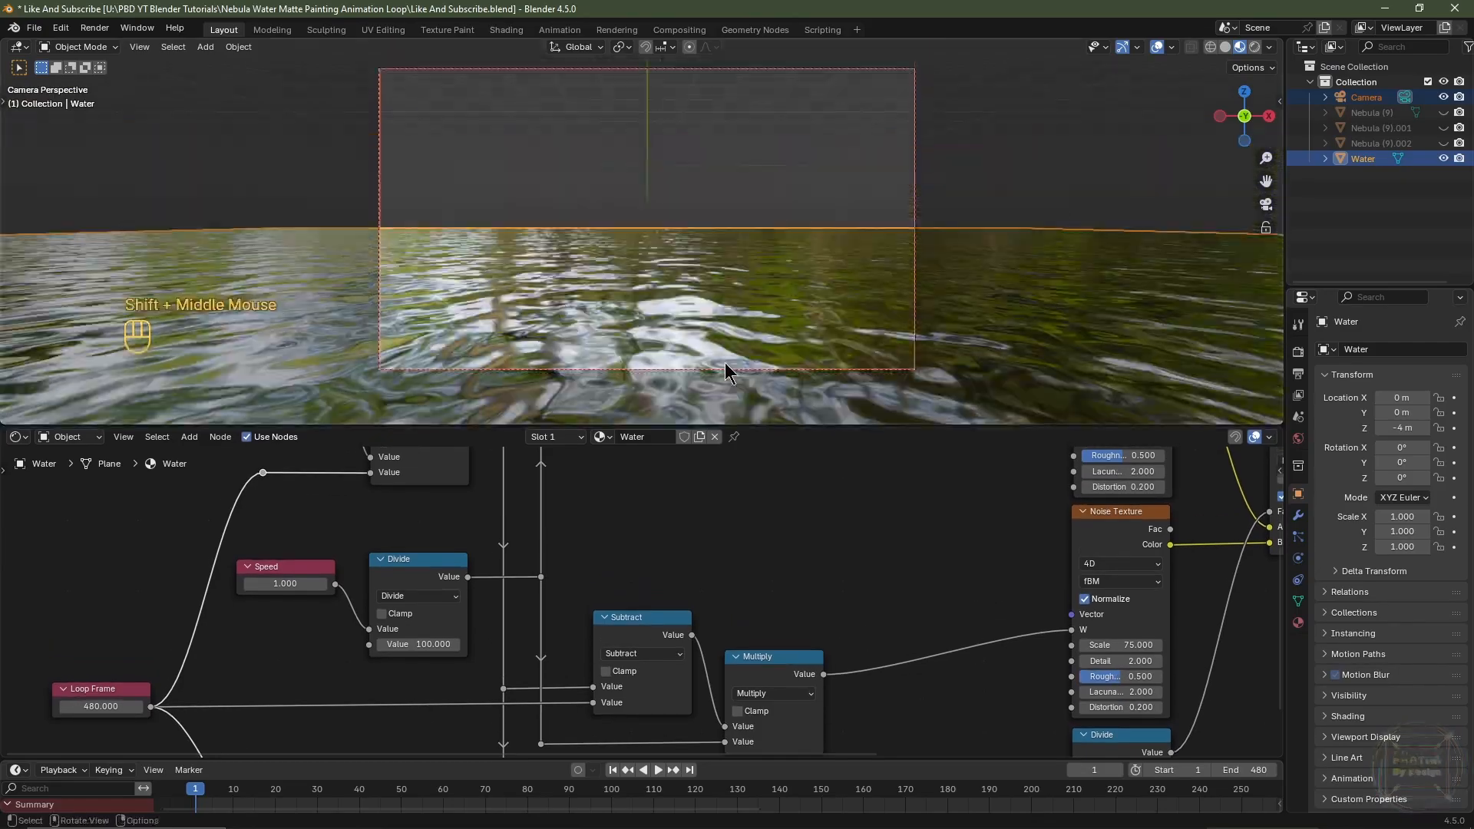
key(ctrl+s)
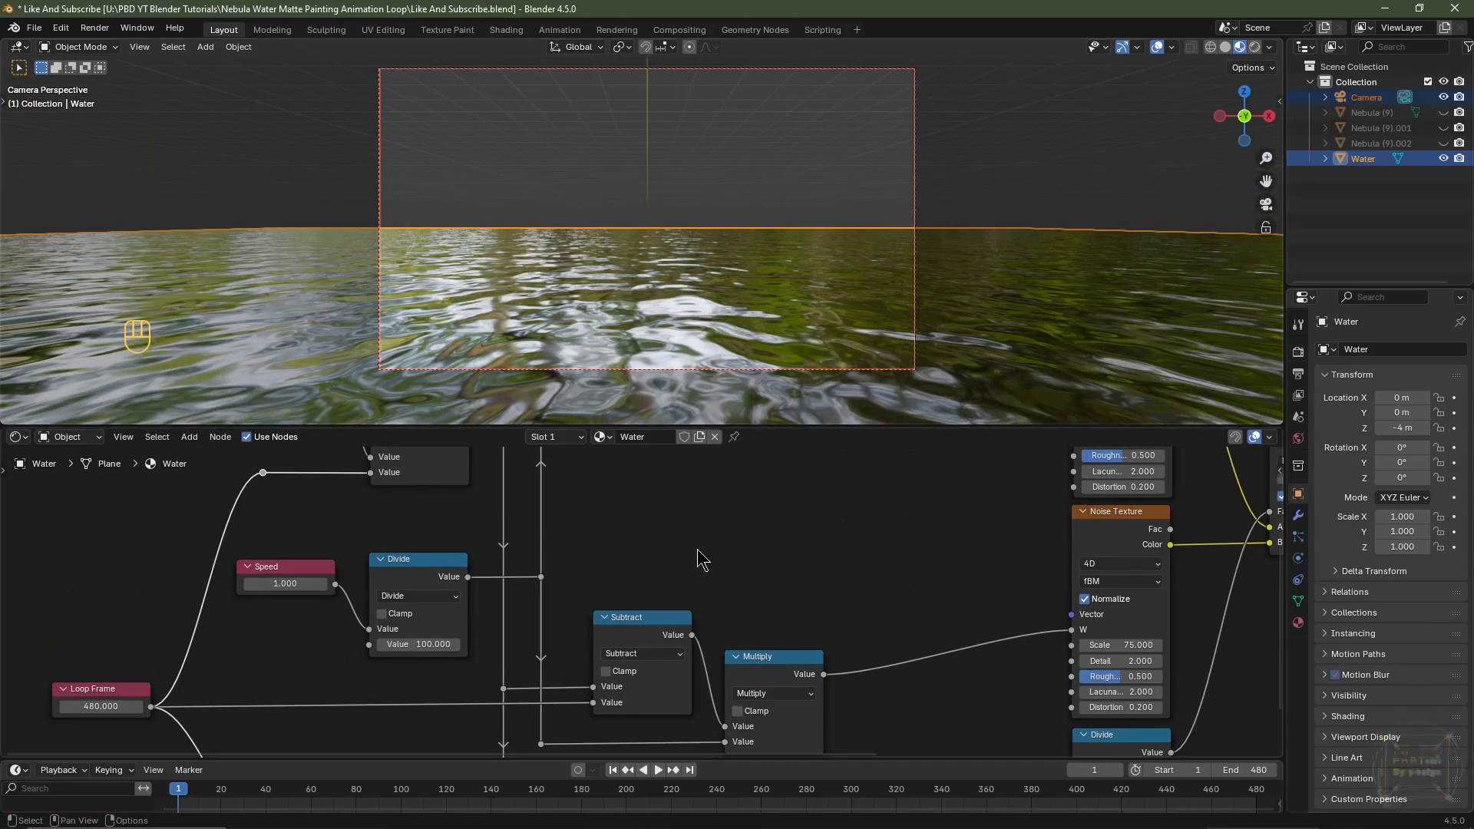
key(space)
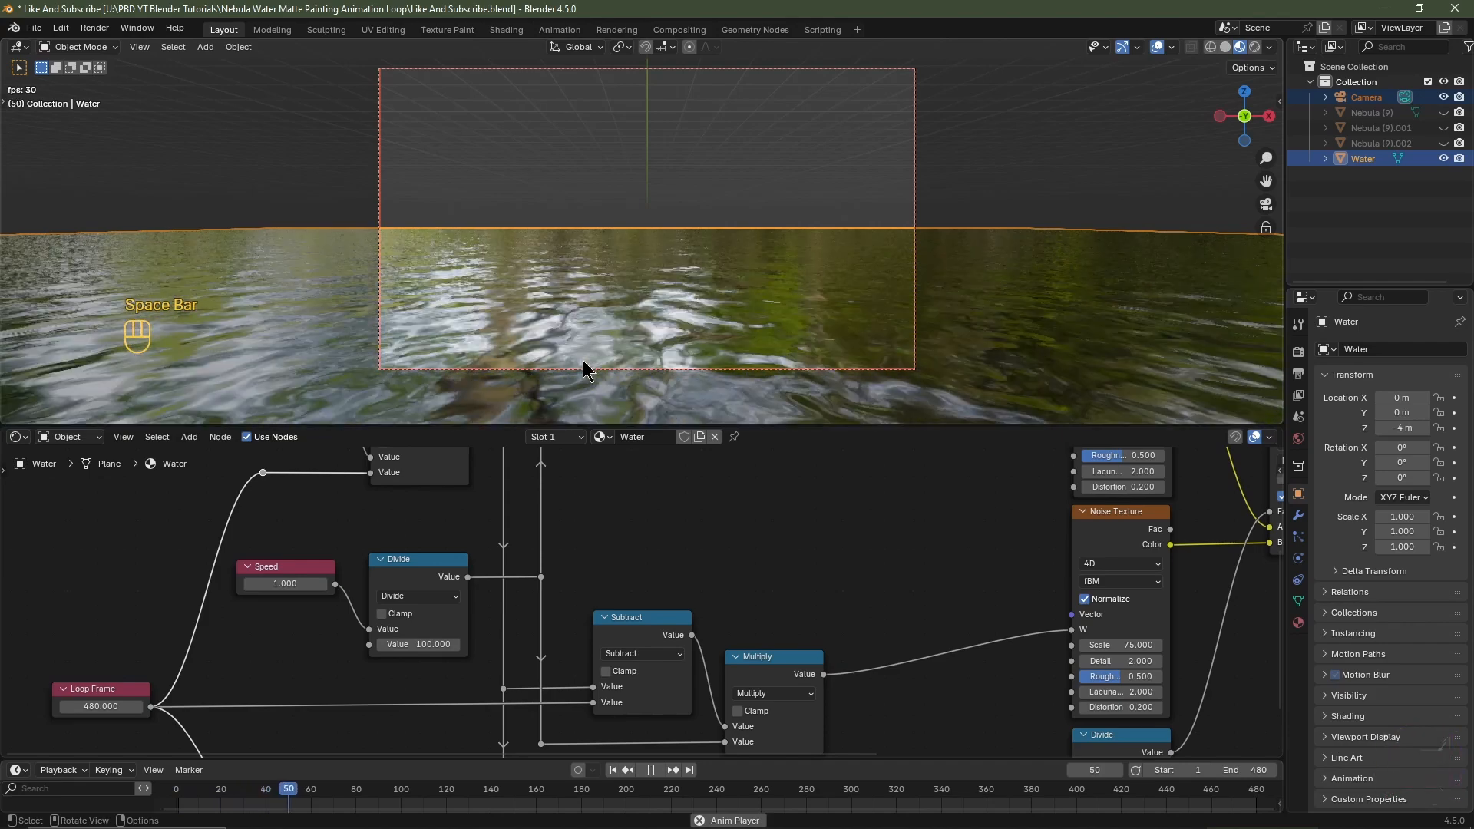
key(space)
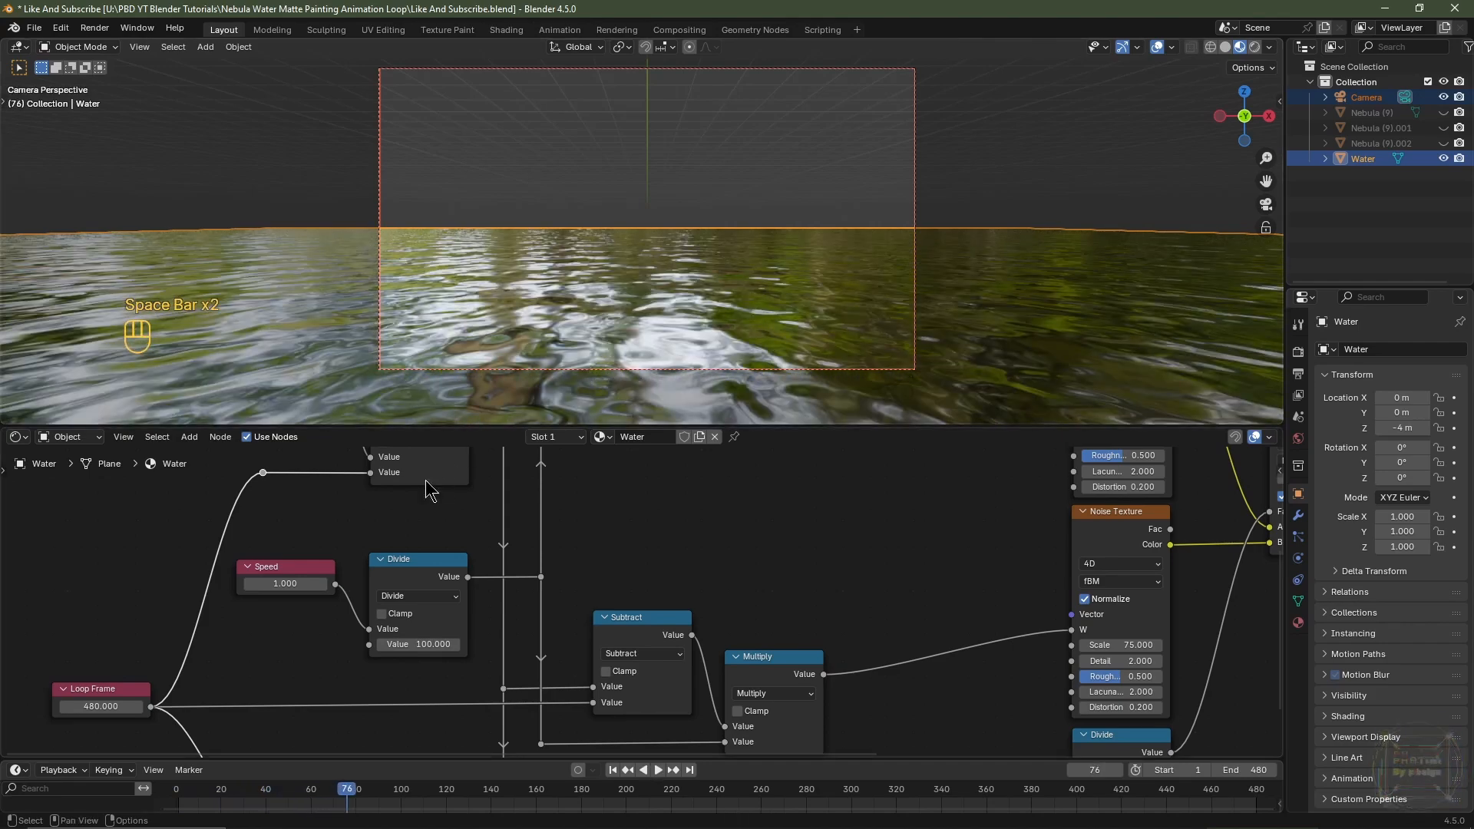
Set the Speed node's value to 0.05 and play the animation to judge the water's motion
click(285, 582)
key(BackSpace)
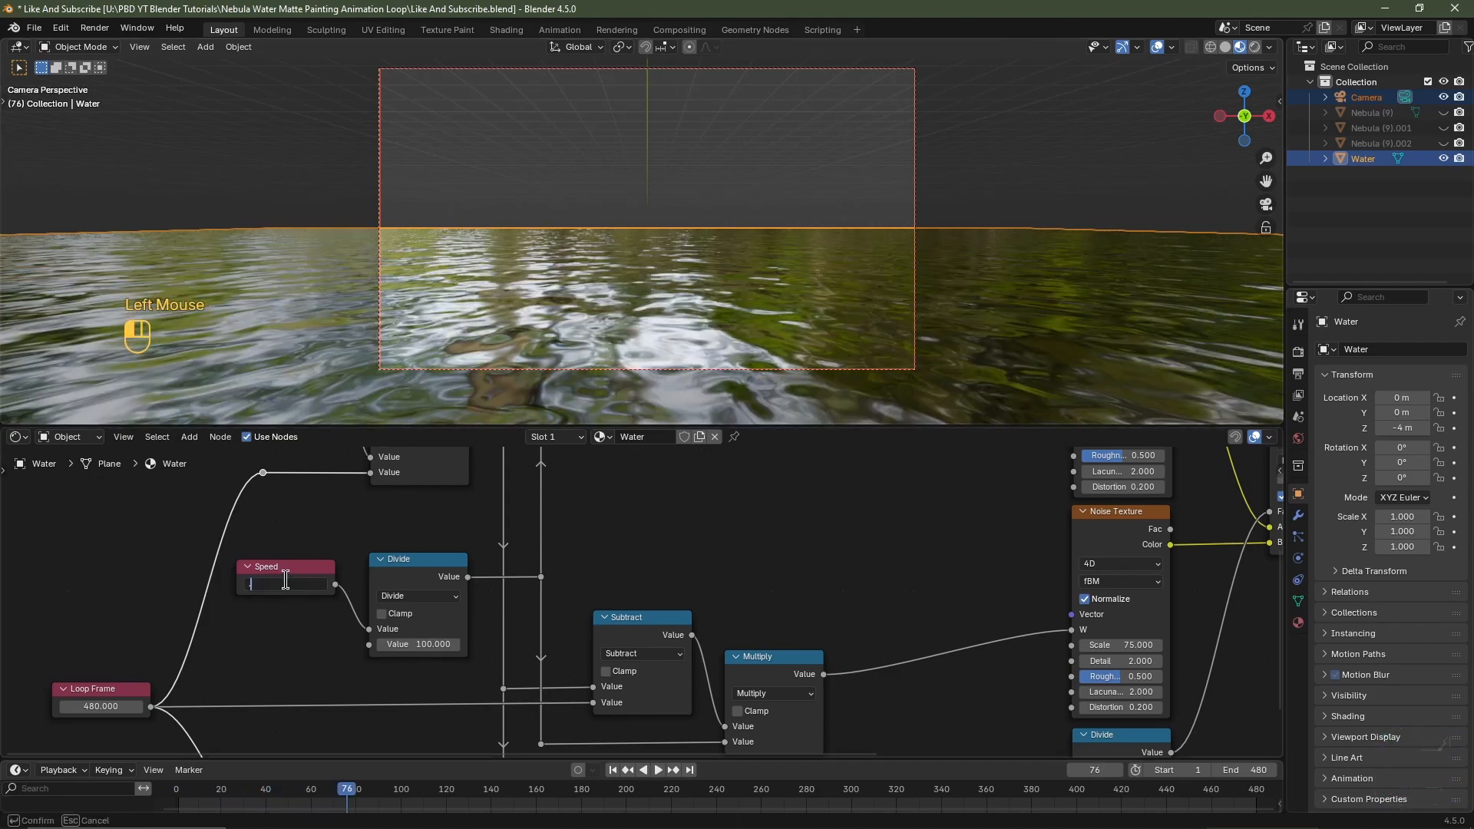
text(.05)
key(Return)
key(space)
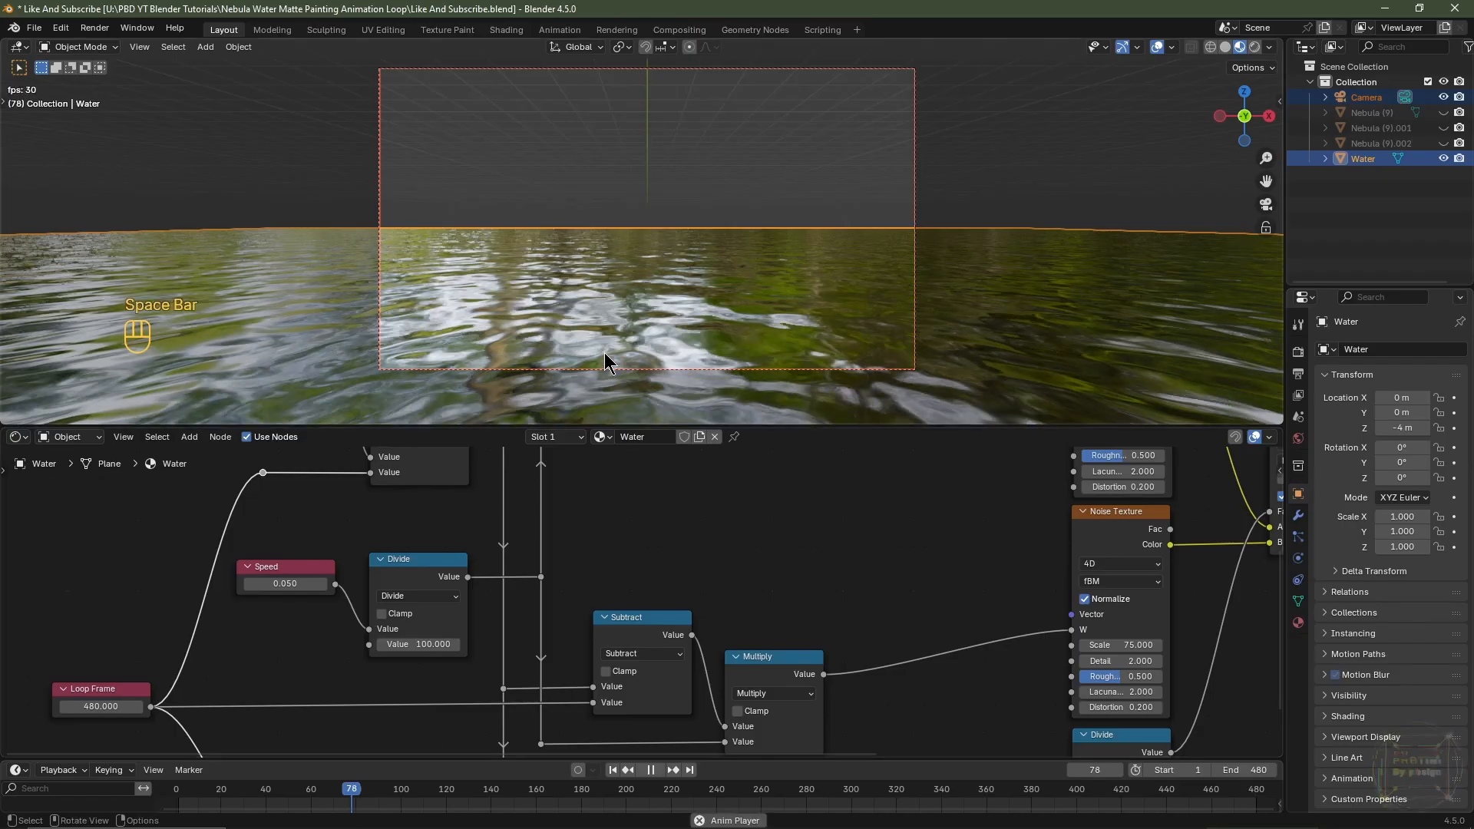
key(space)
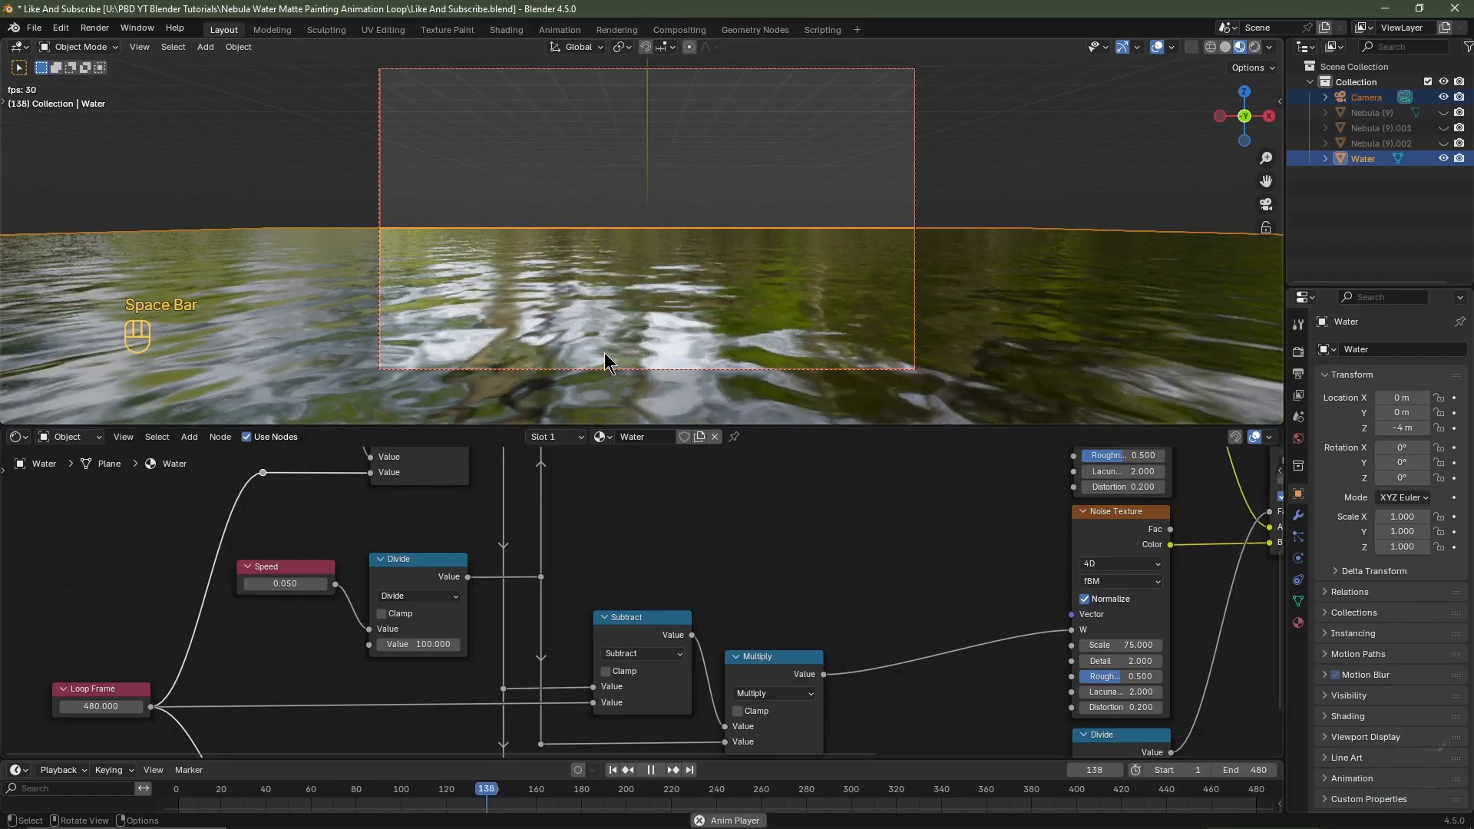
Set the Speed node's value to 0.03 and play the animation to check the slower water
click(307, 584)
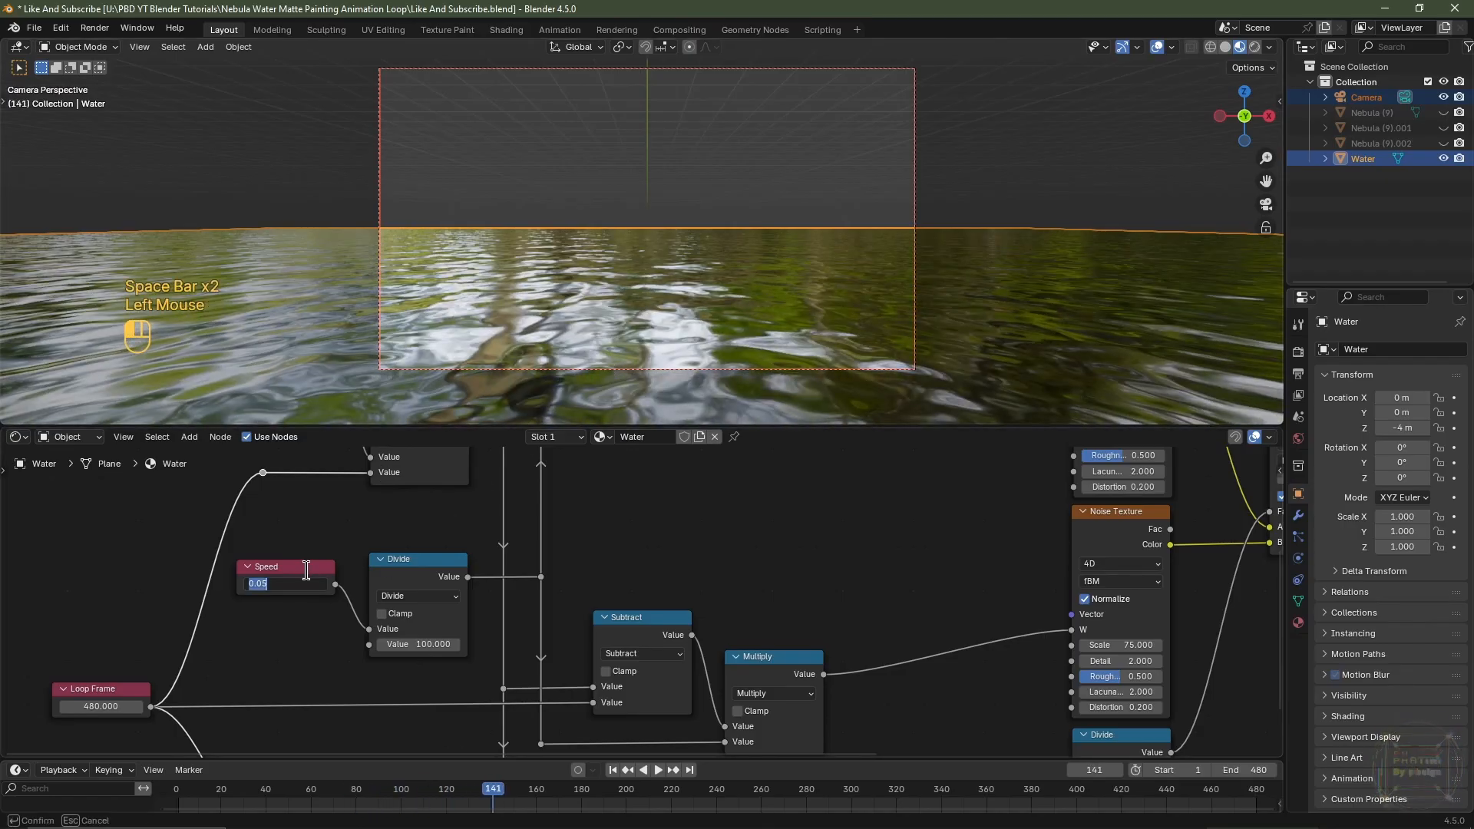
text(.0)
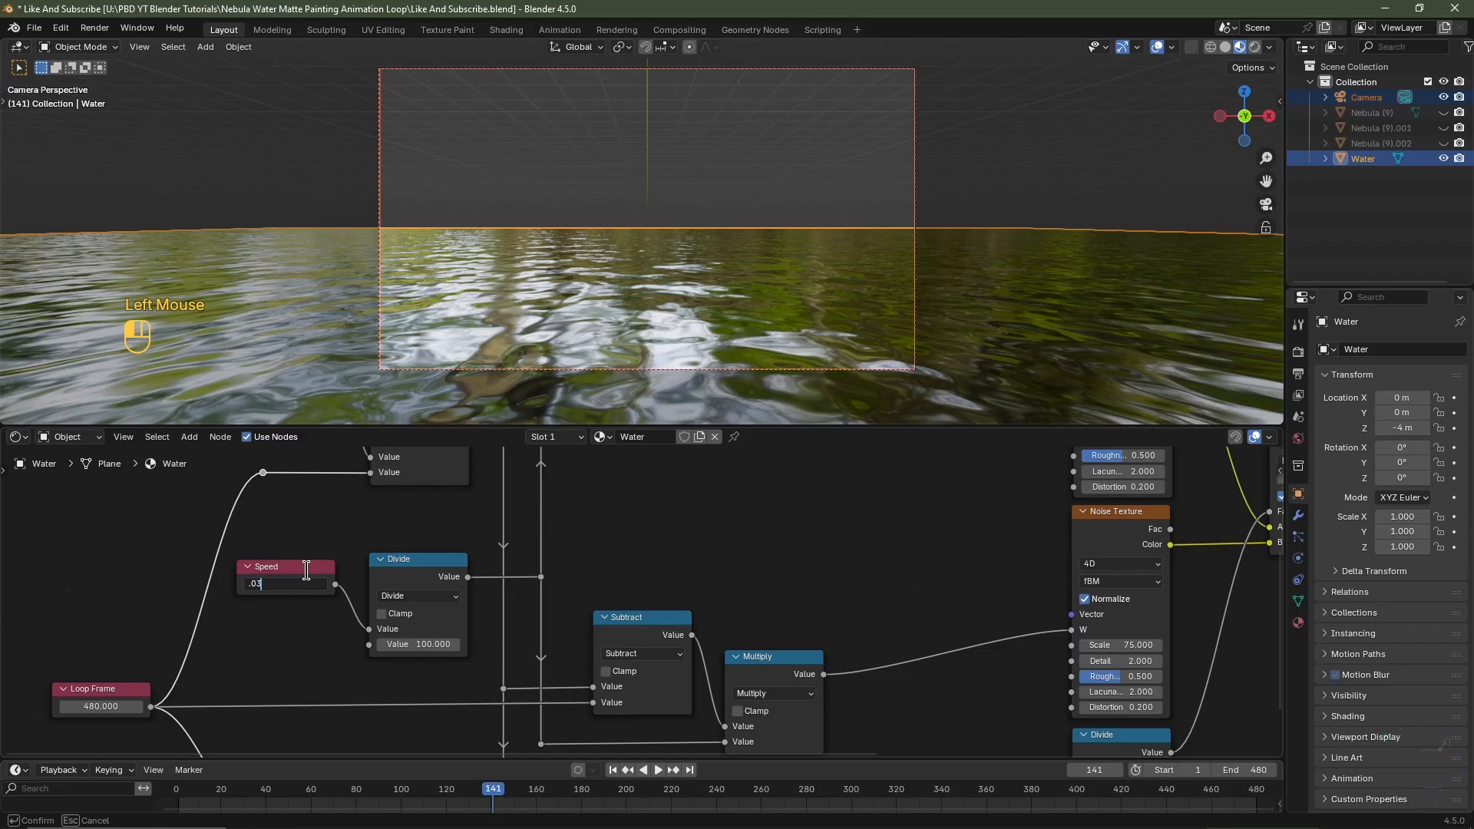
key(Return)
key(space)
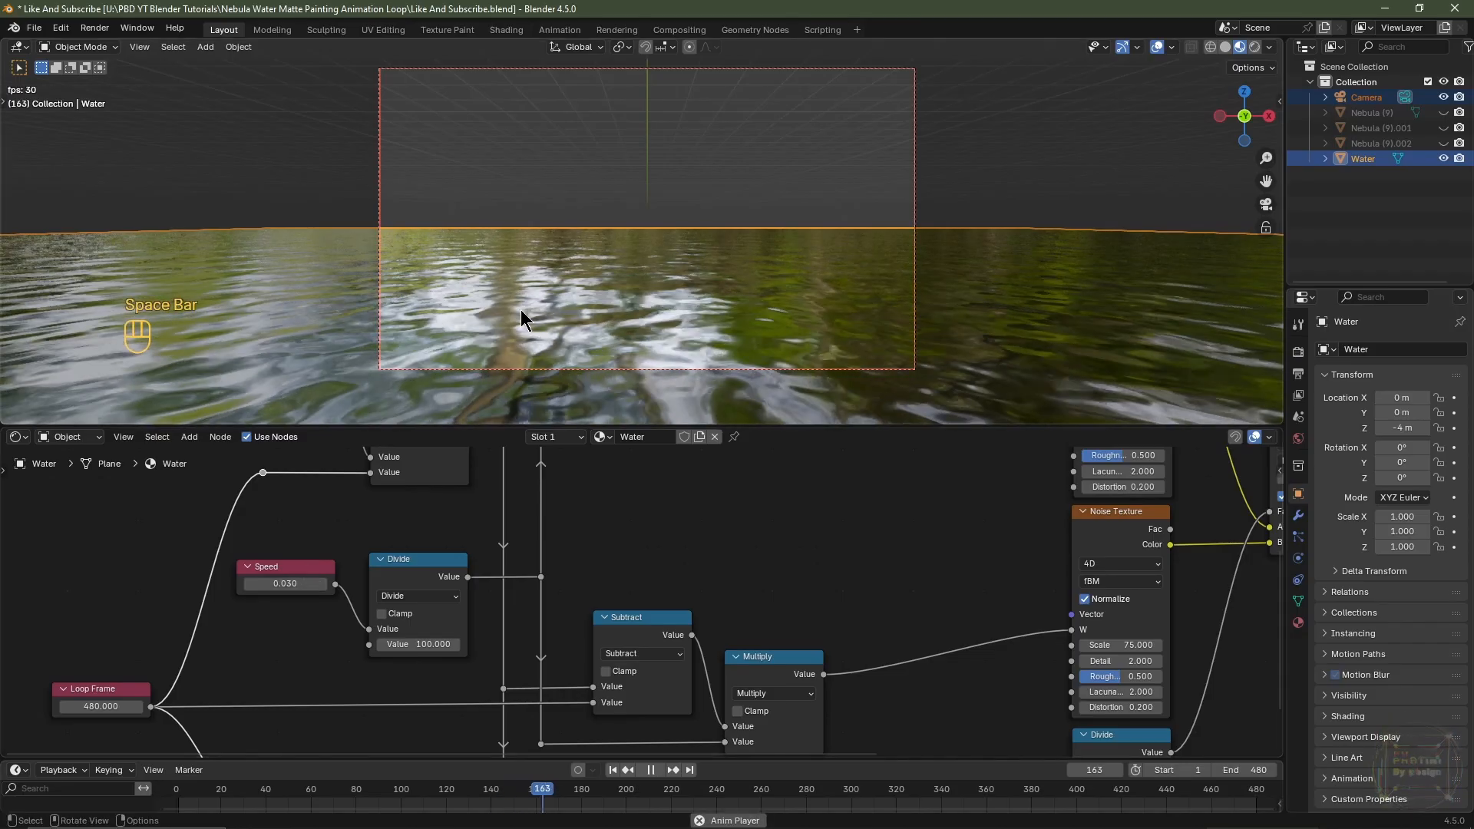
key(space)
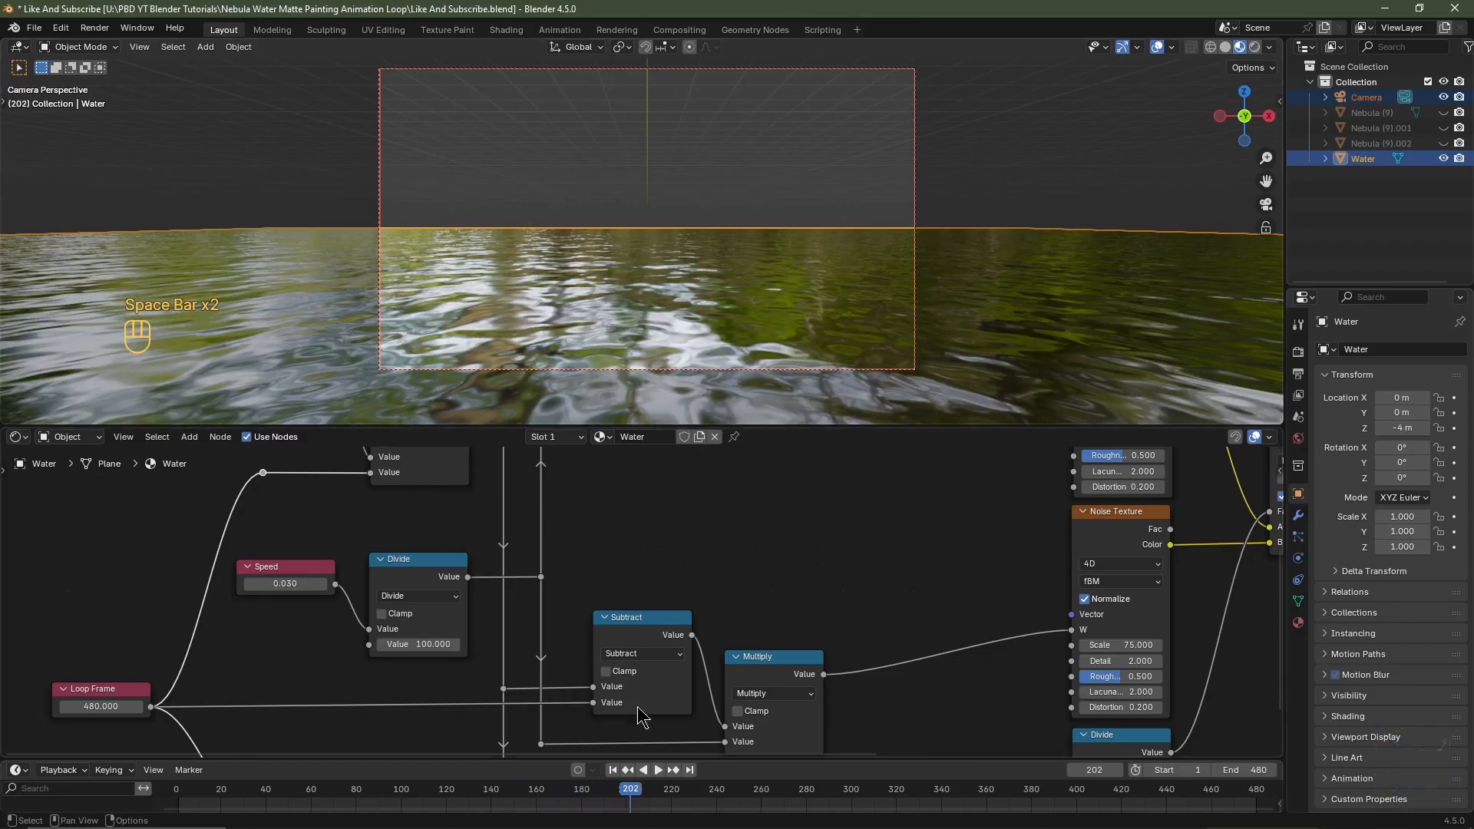
Play the animation from frame 422 through the loop point to check its continuity, and return to the first frame
click(1125, 797)
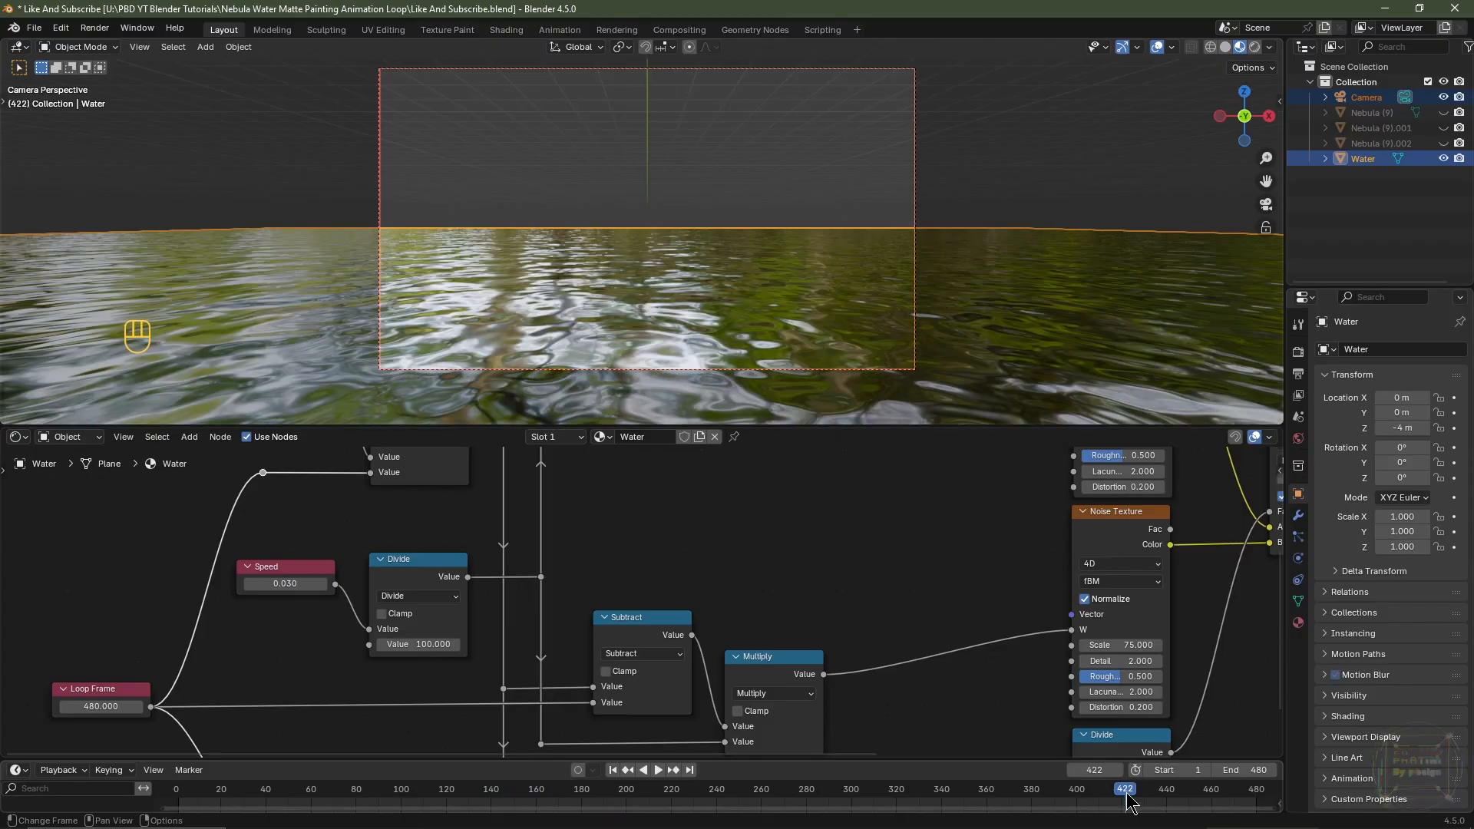
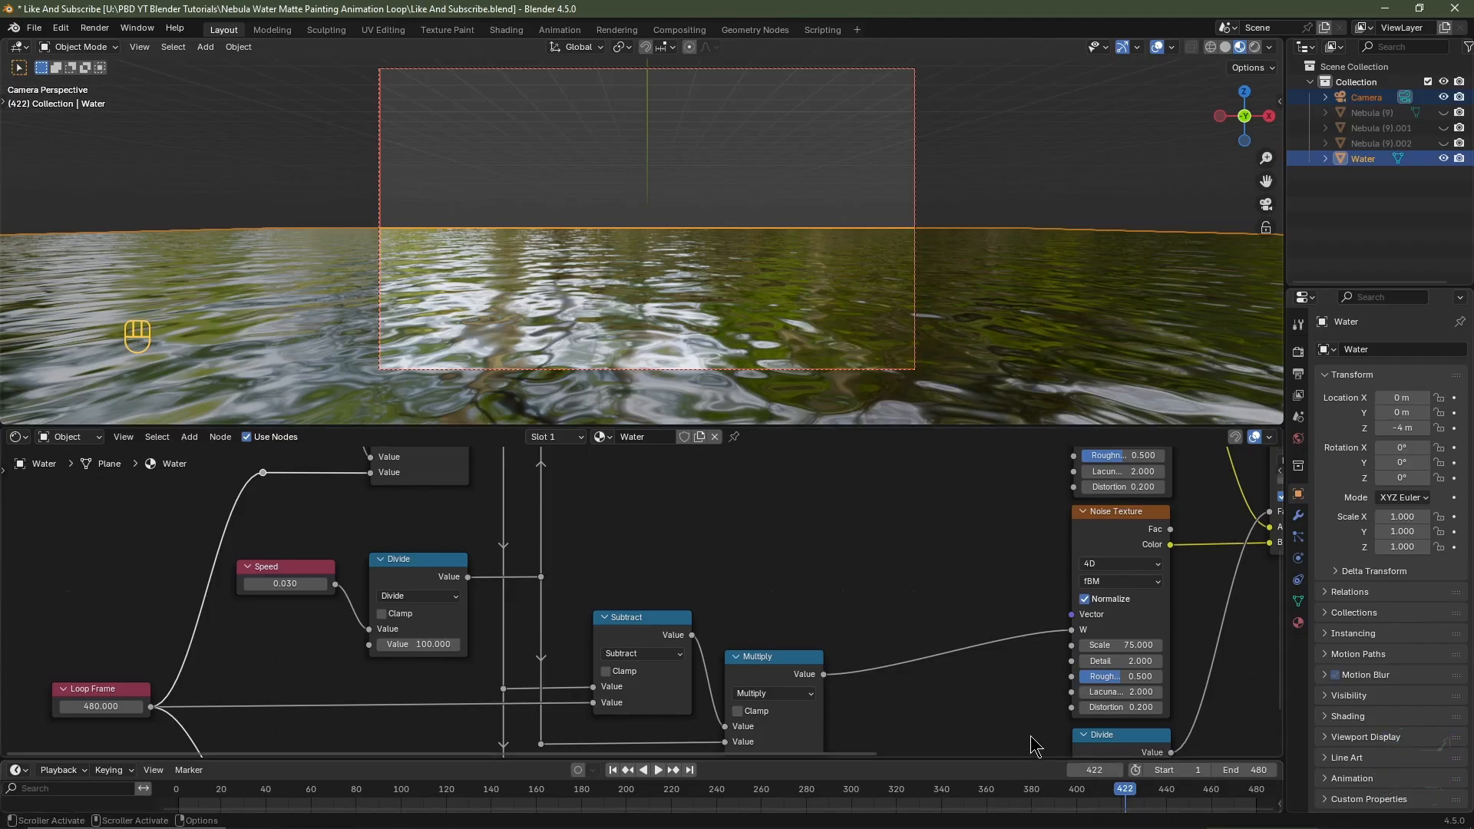
key(space)
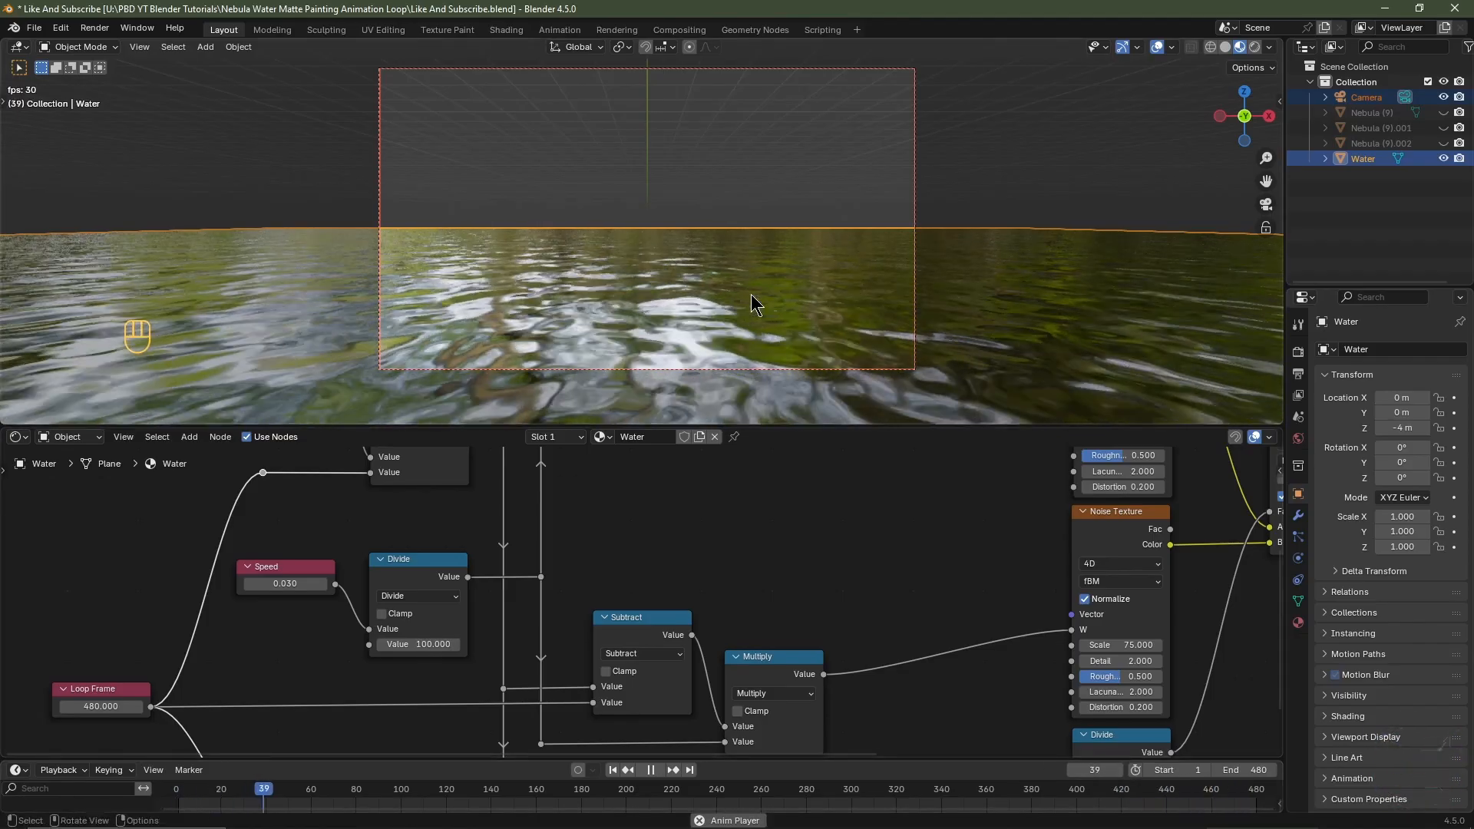
key(space)
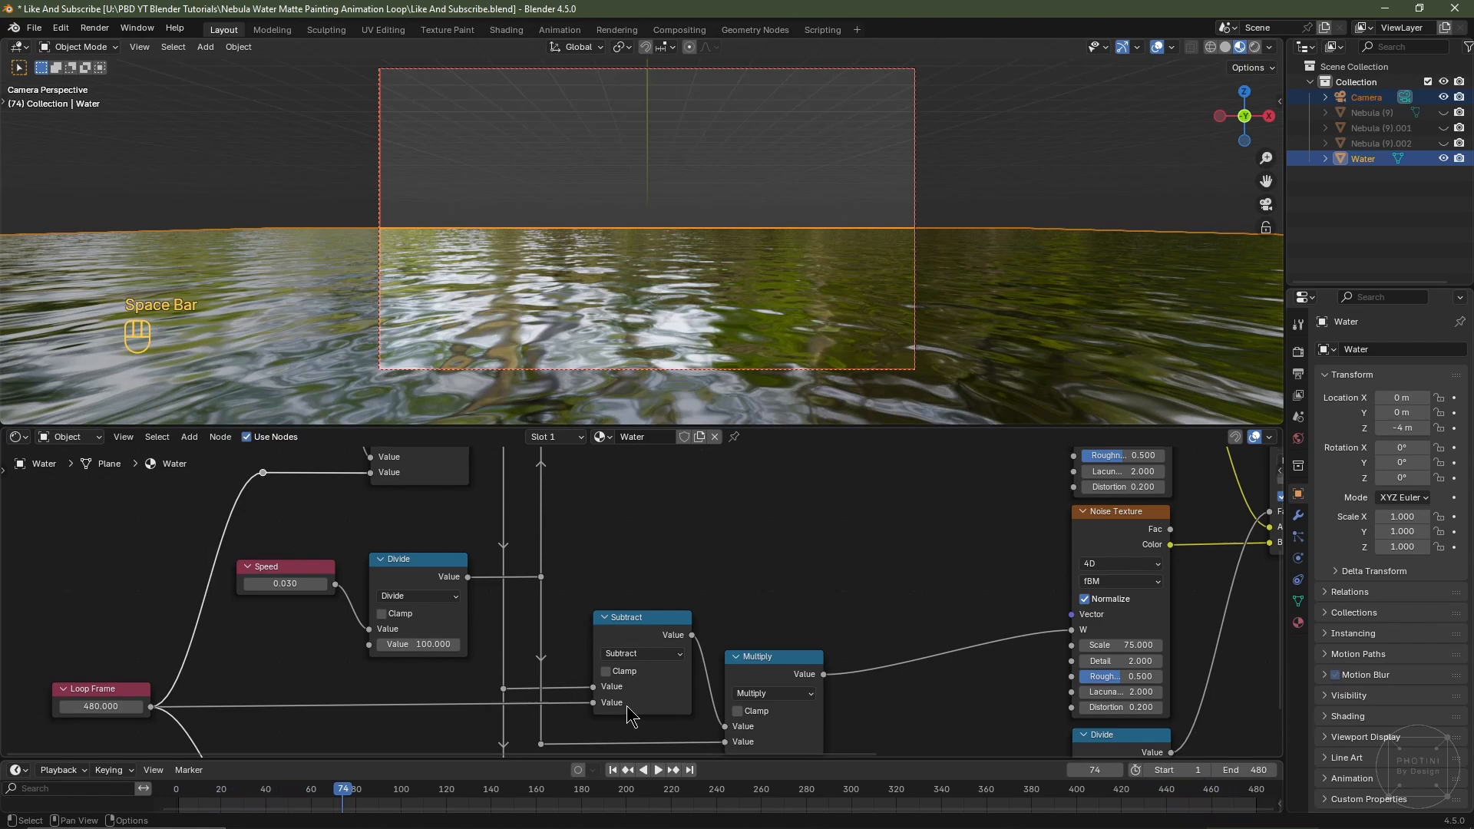
click(612, 770)
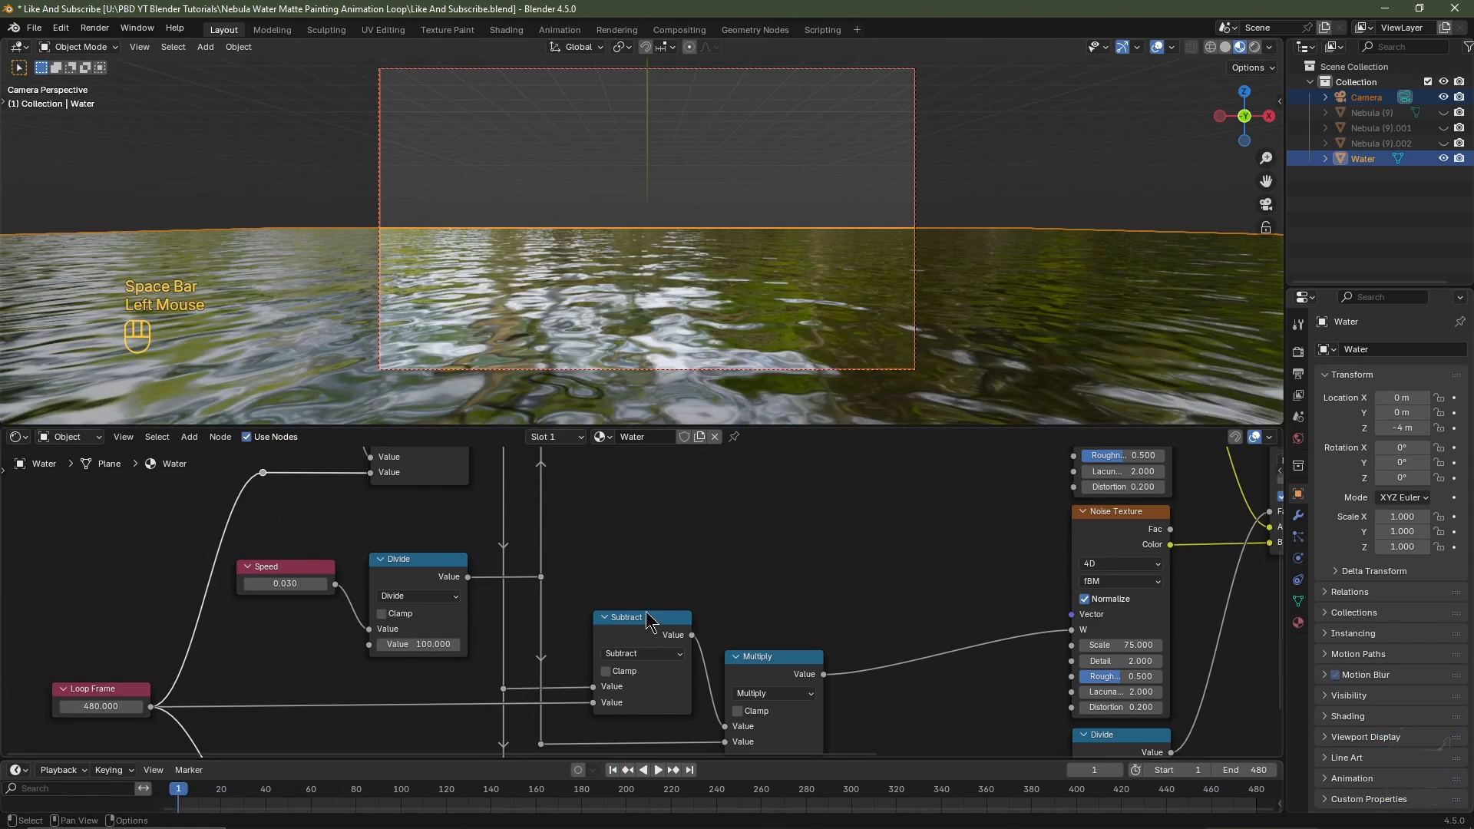
Enlarge the node editor, cut the reroute's link into Floored Modulo, and set Floored Modulo's second Value to 30
click(813, 423)
drag(813, 424, 813, 222)
scroll(684, 422, down, 2)
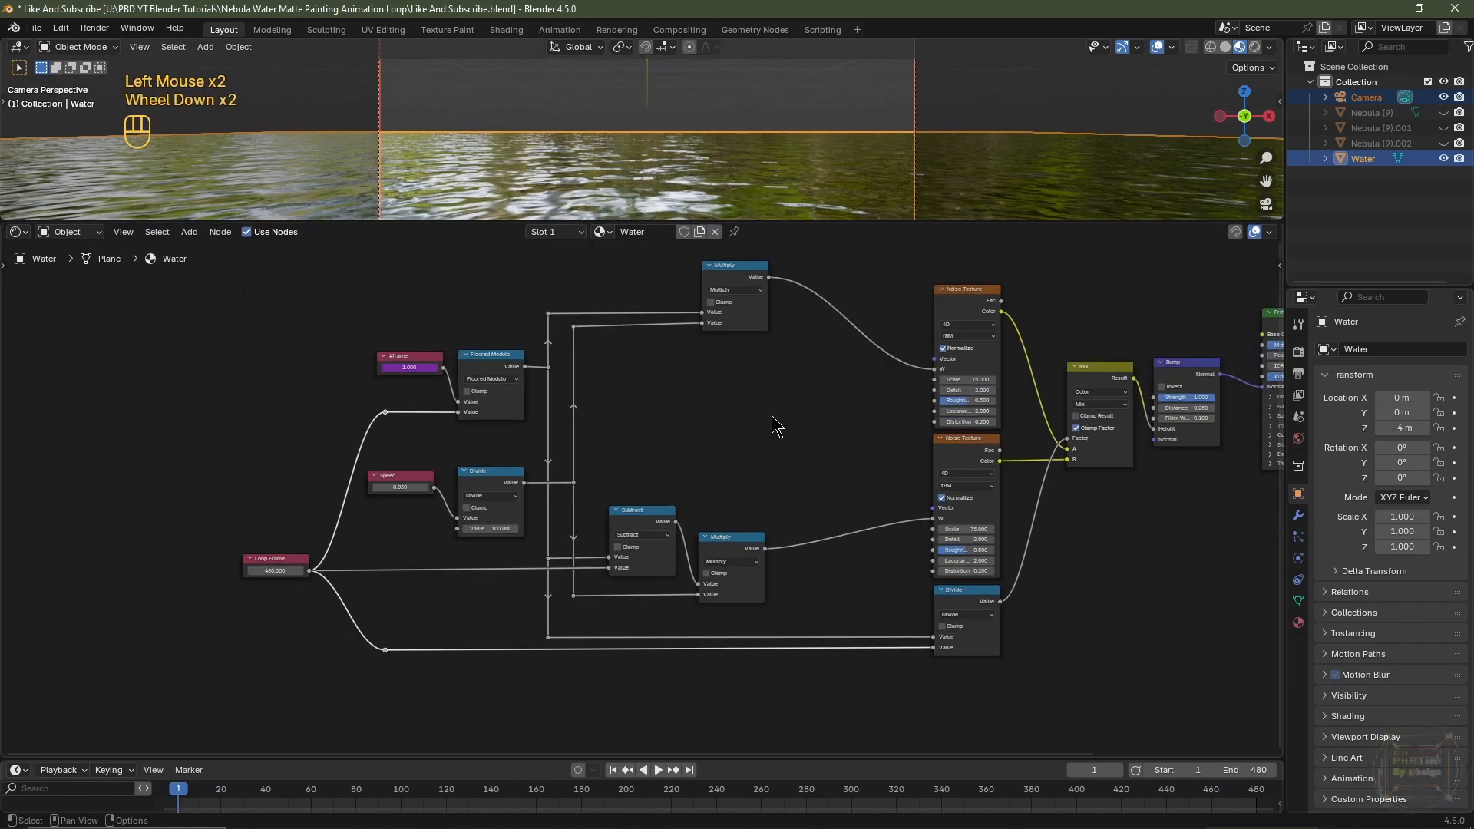
middle_drag(685, 422, 470, 486)
scroll(691, 518, up, 2)
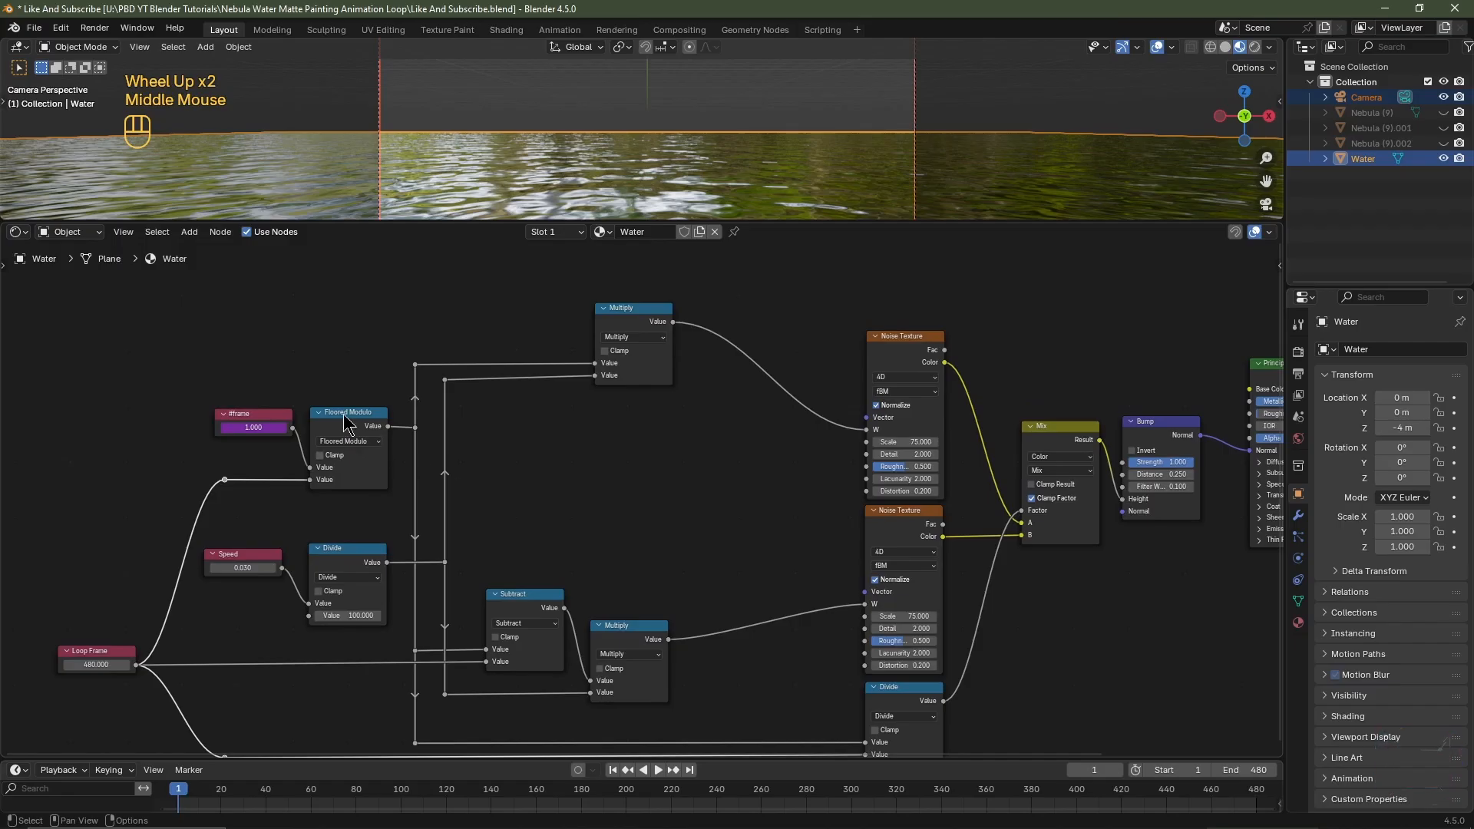
click(343, 449)
middle_drag(390, 527, 408, 516)
mouse_move(281, 485)
ctrl+right_down()
mouse_move(275, 465)
mouse_move(307, 510)
ctrl+right_up()
click(370, 471)
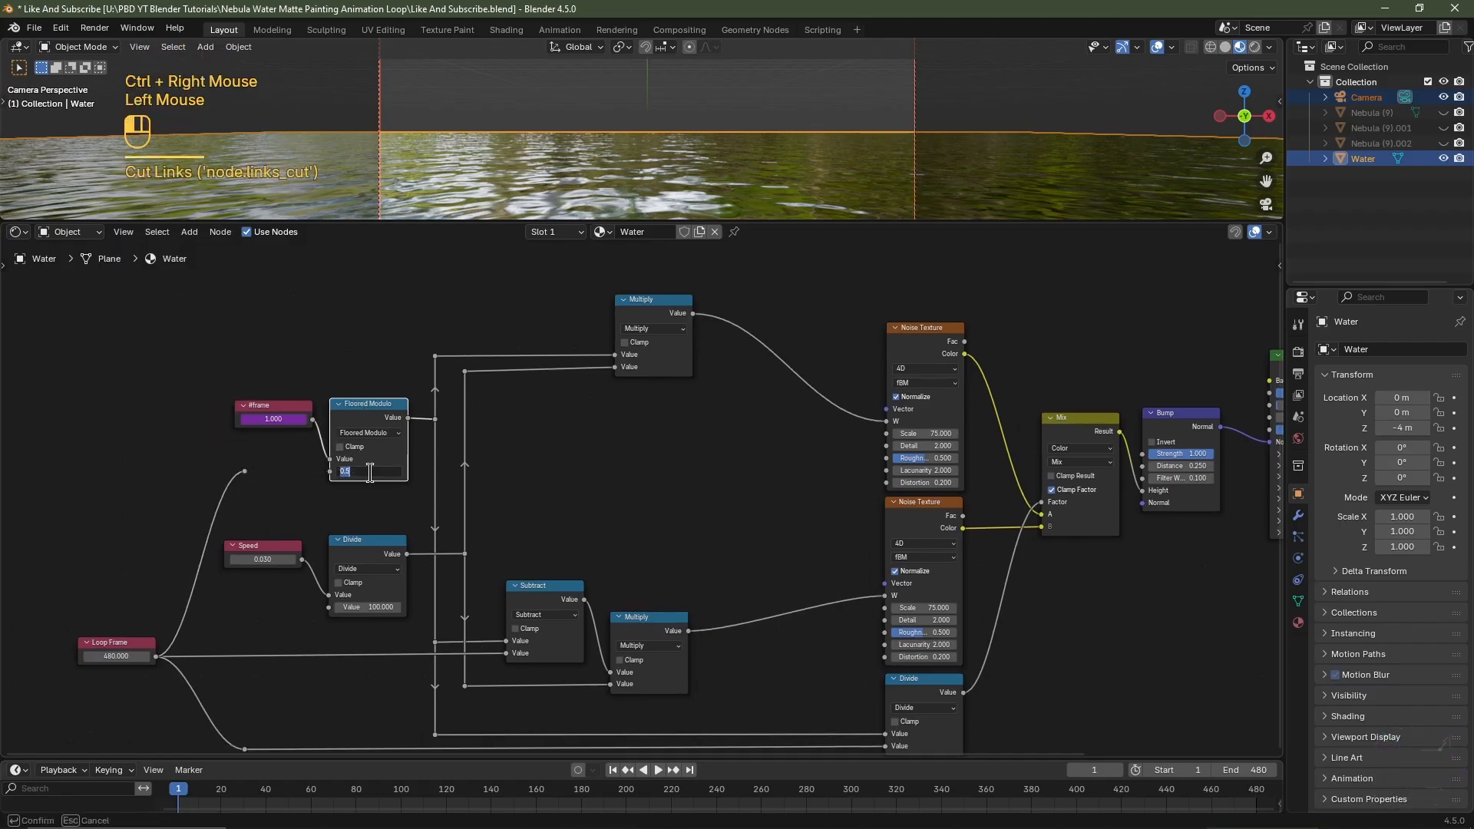
click(370, 471)
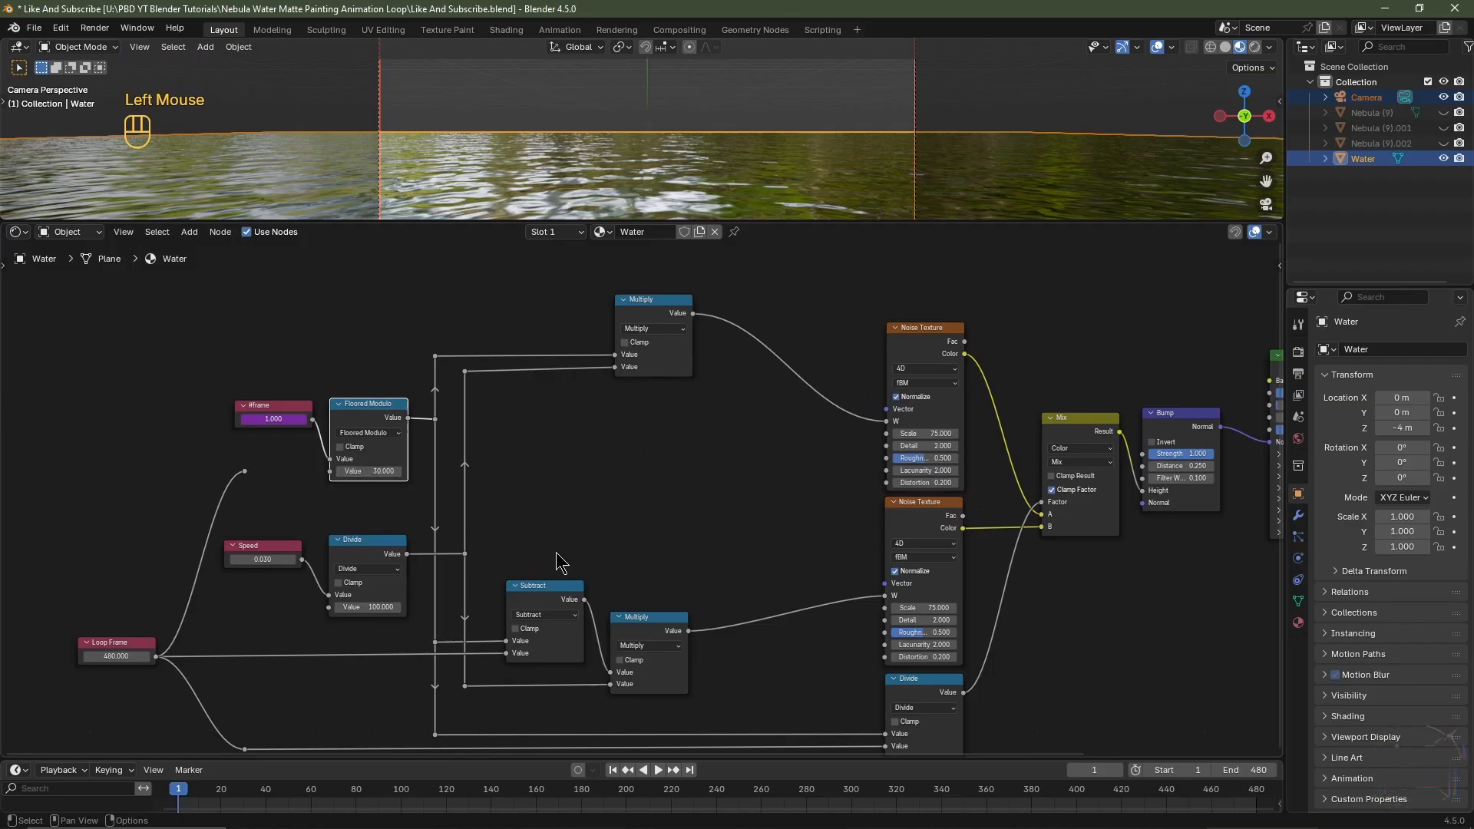
Examine how Floored Modulo, Subtract and the lower Divide drive the two Noise Textures and the Mix factor
middle_drag(556, 551, 576, 525)
scroll(561, 526, up, 3)
middle_drag(561, 526, 531, 518)
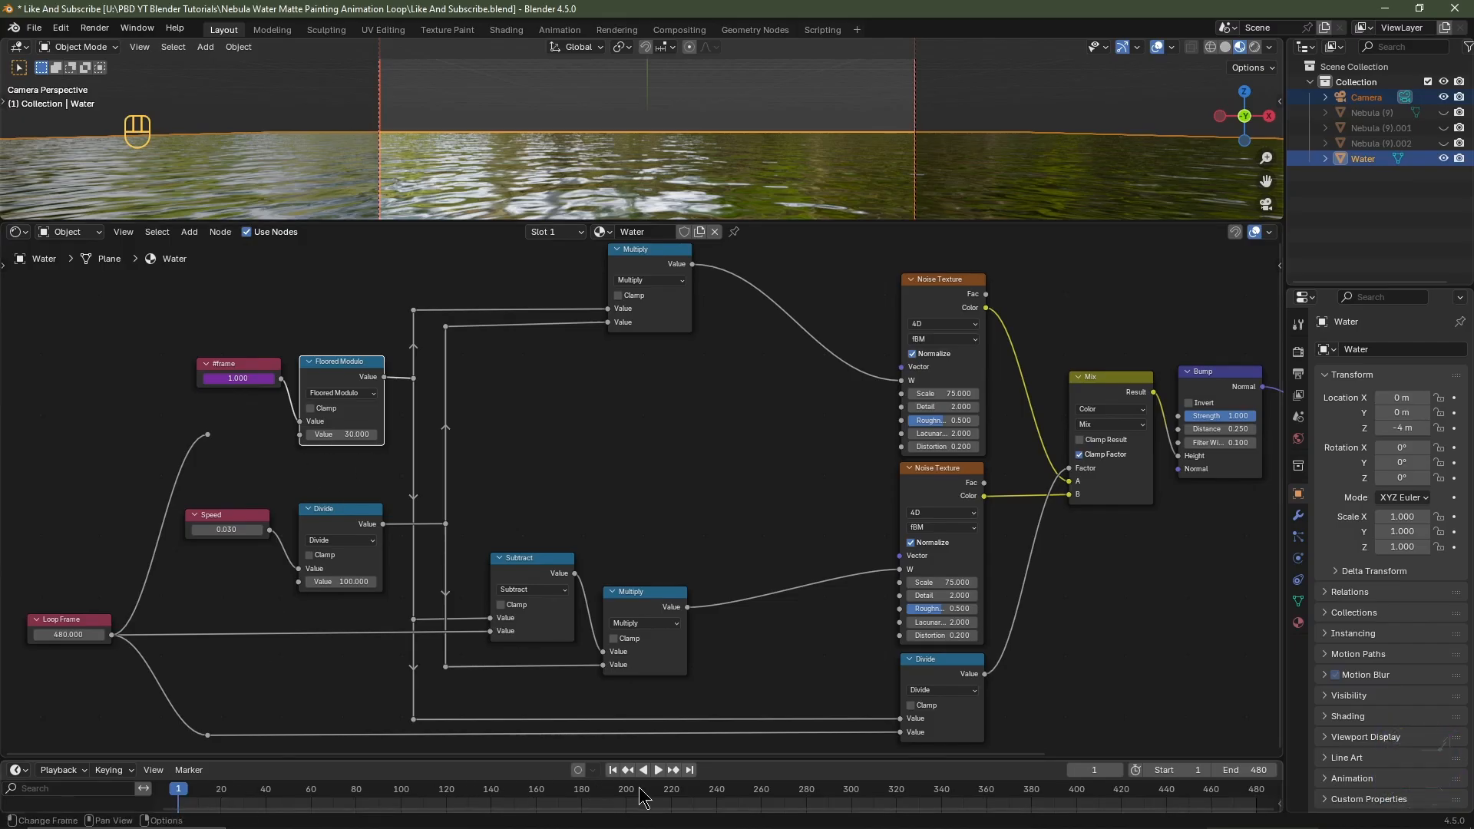
click(939, 294)
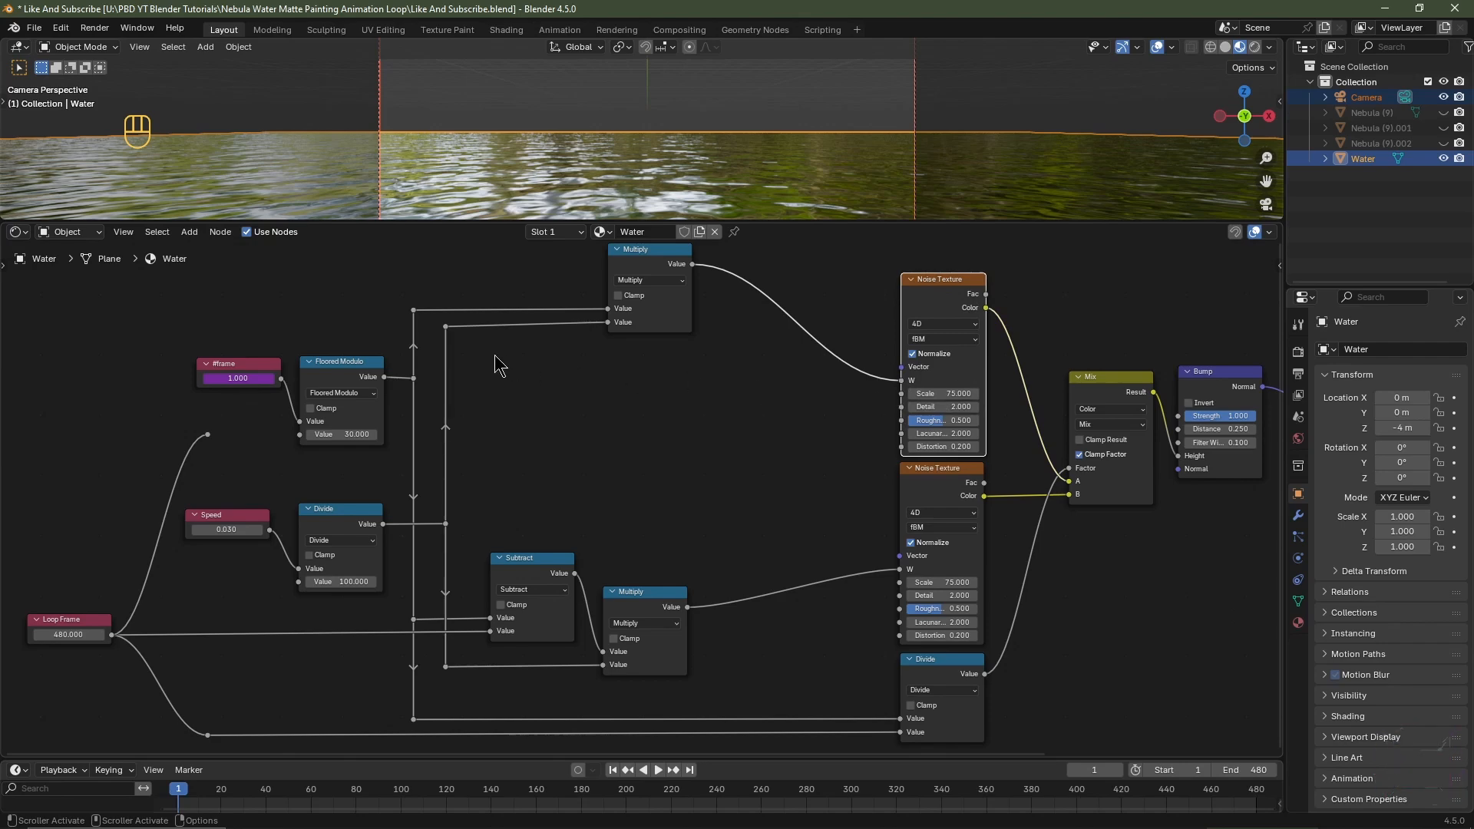
click(341, 374)
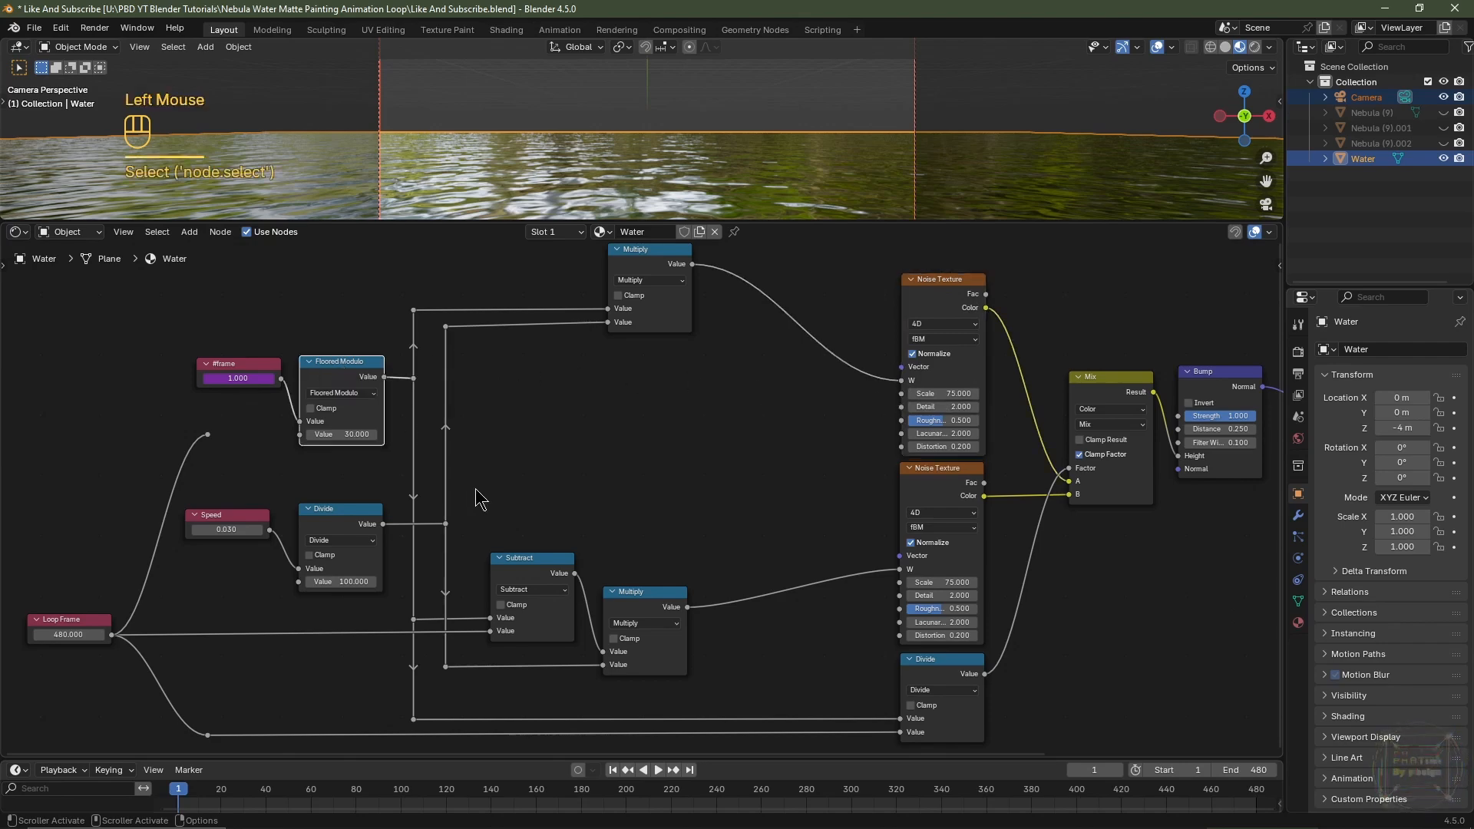
click(530, 583)
click(930, 480)
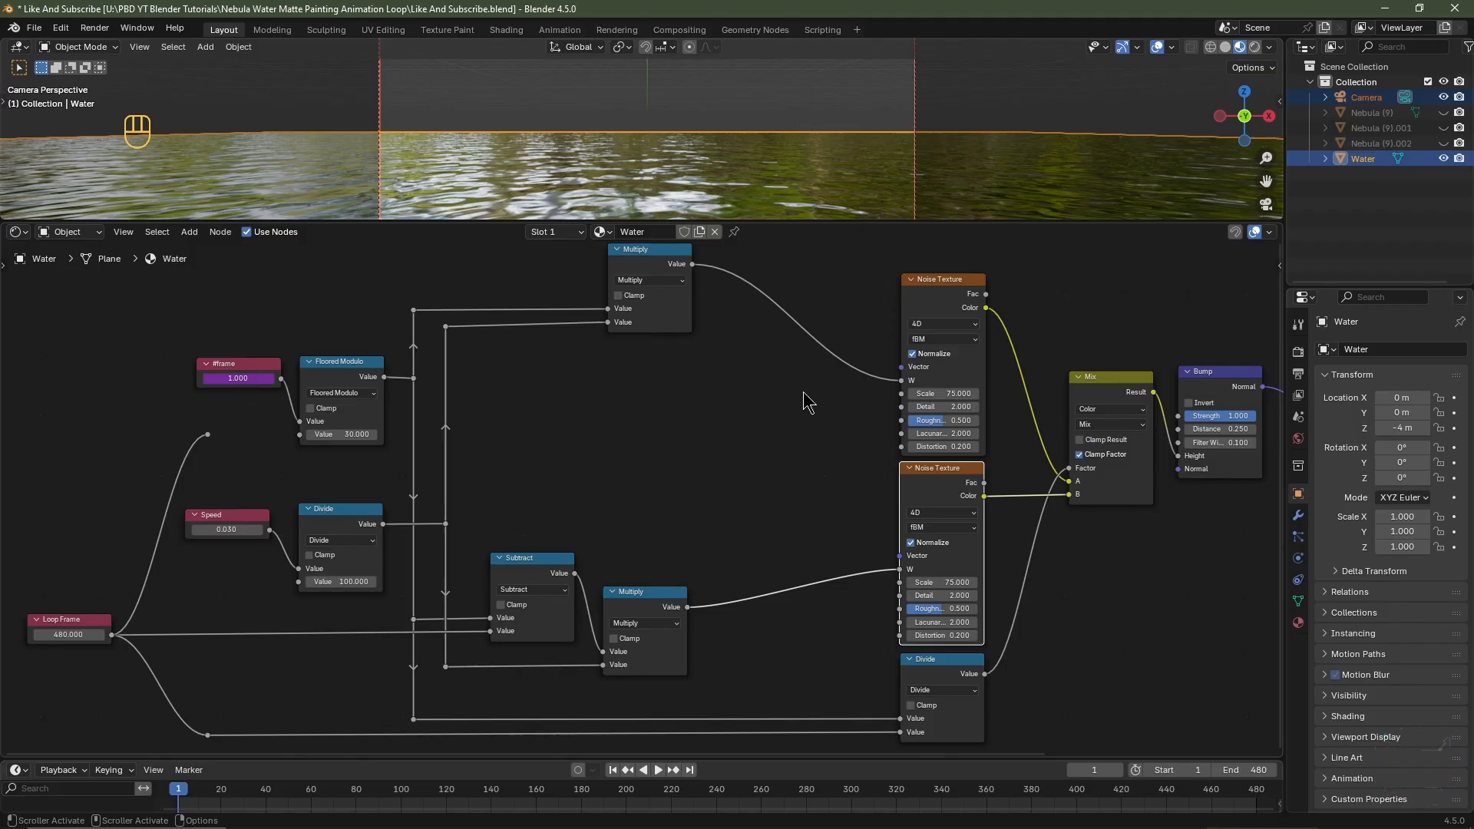
drag(799, 387, 967, 514)
click(935, 680)
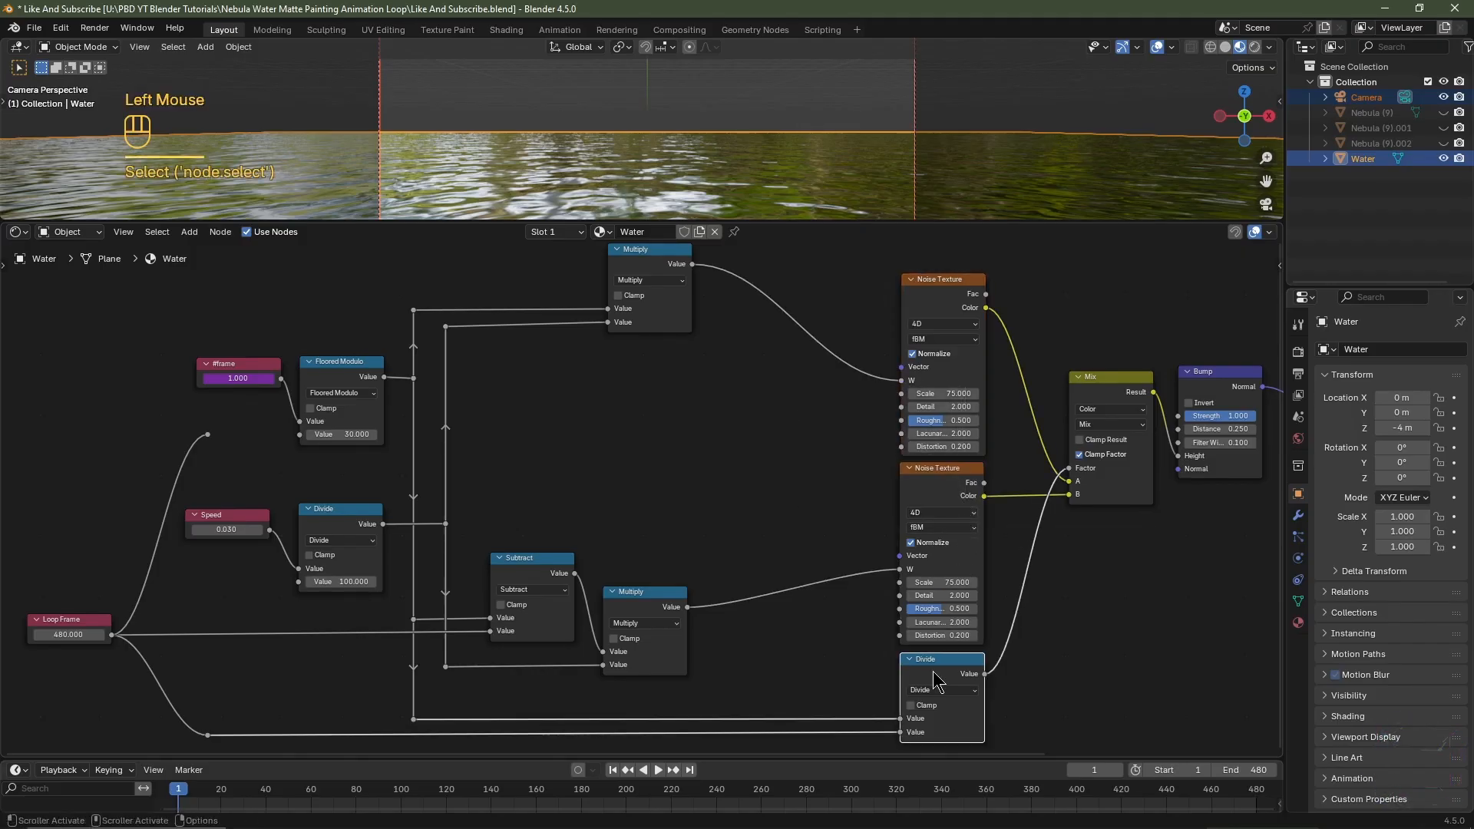
Examine how Floored Modulo and Loop Frame feed the lower Divide that sets the Mix factor between the two Noise Textures
click(360, 377)
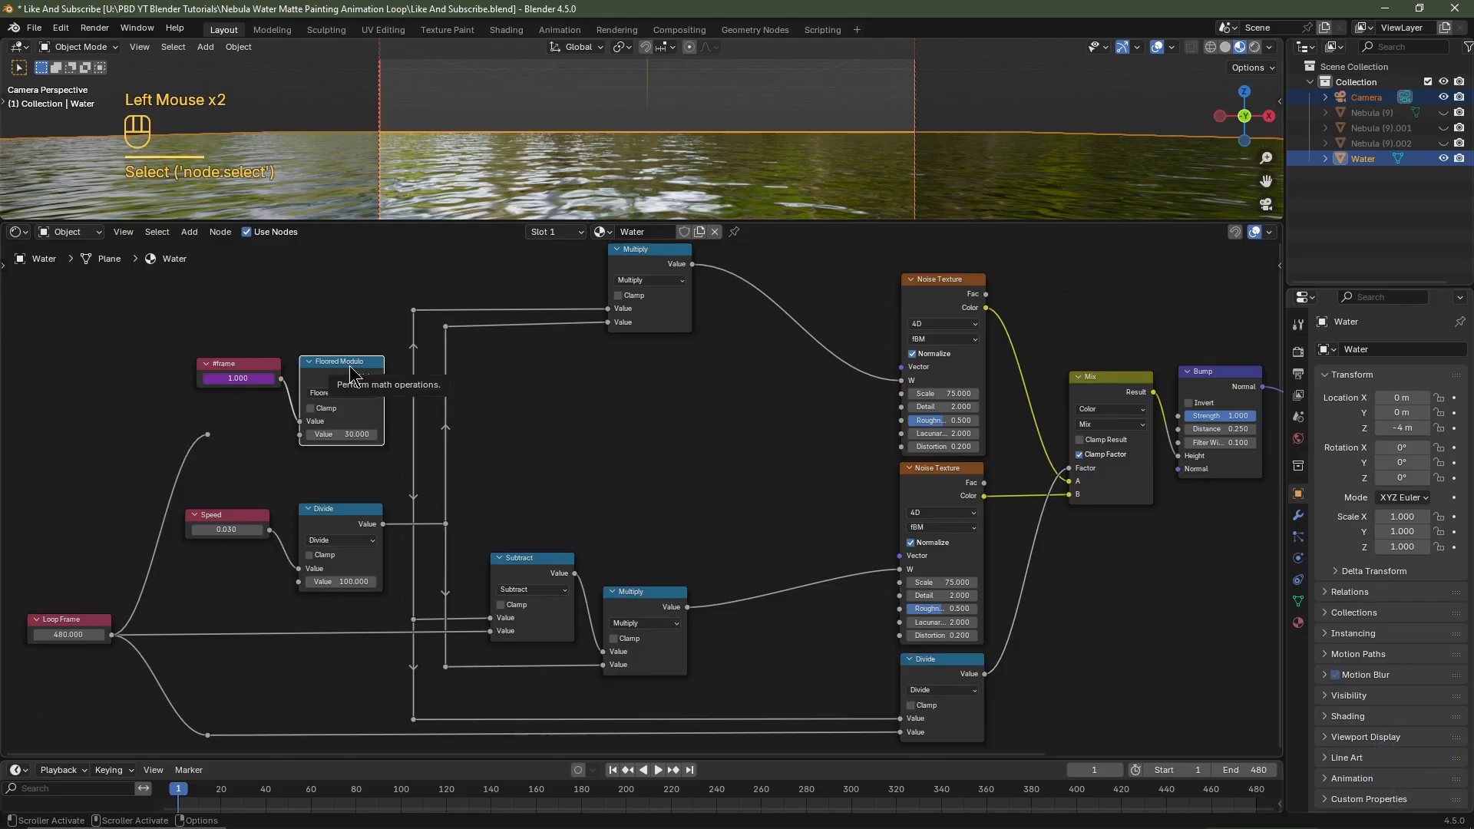
click(50, 631)
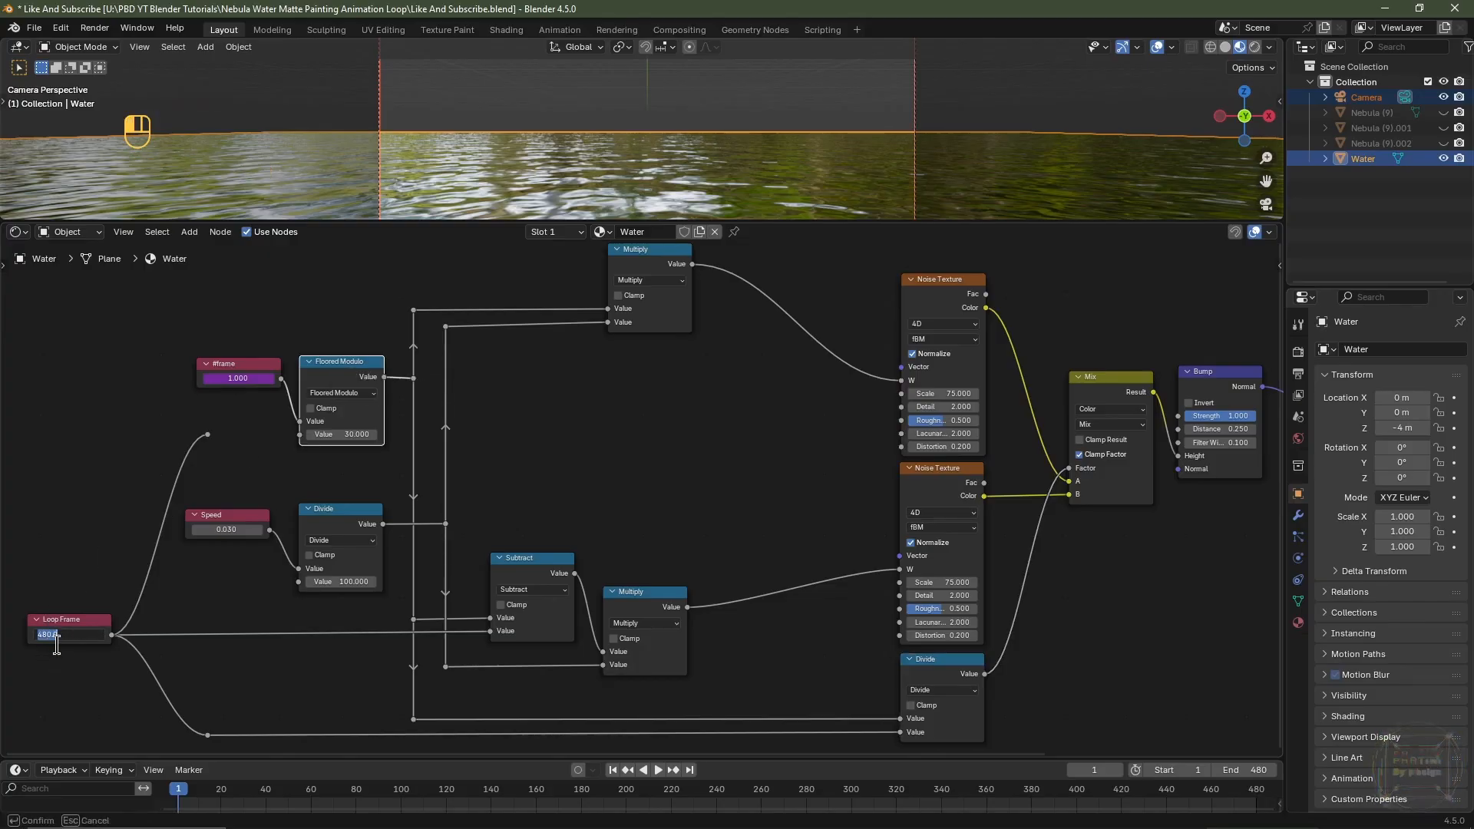
key(Return)
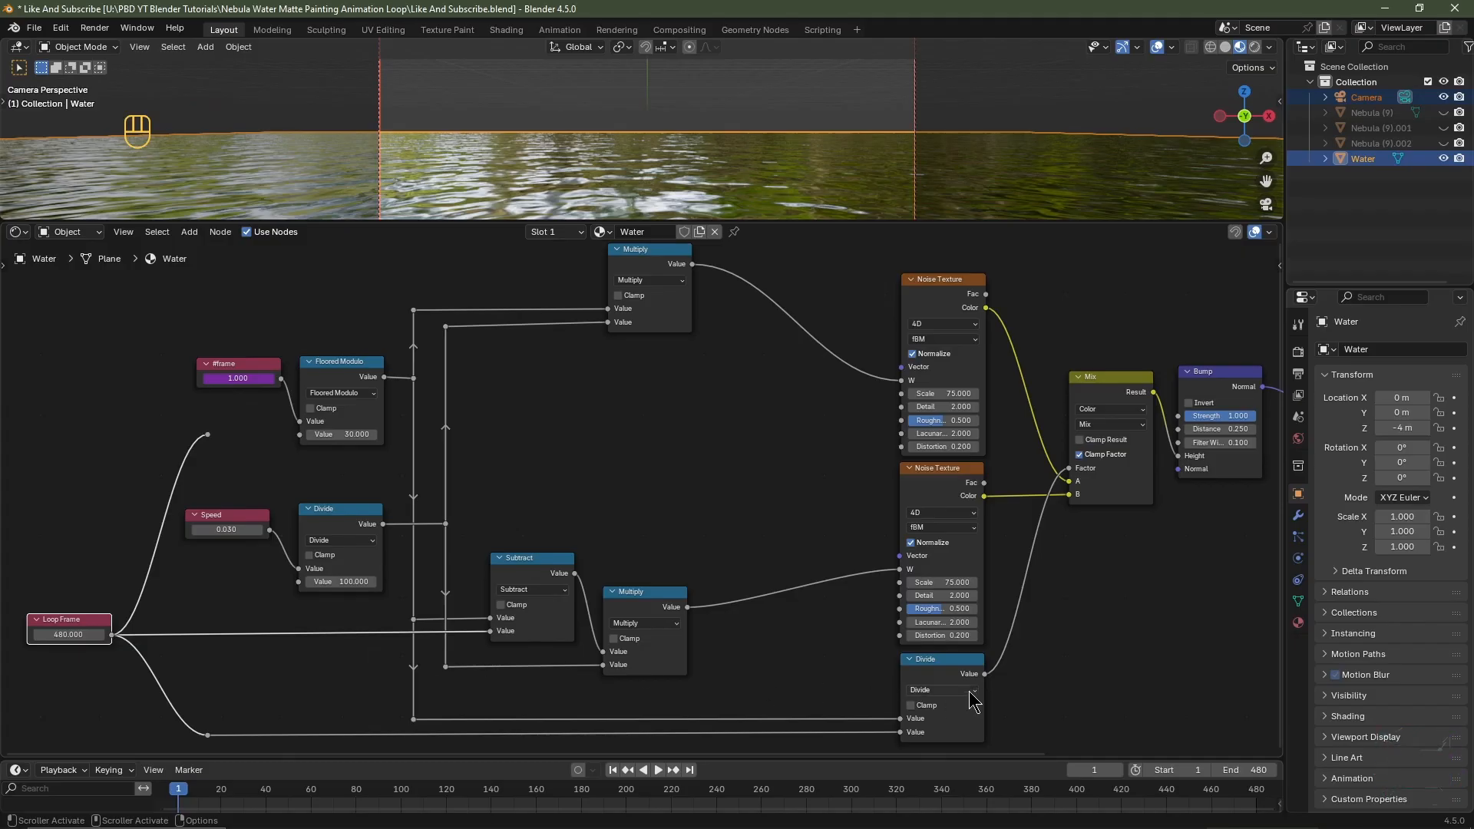
click(954, 665)
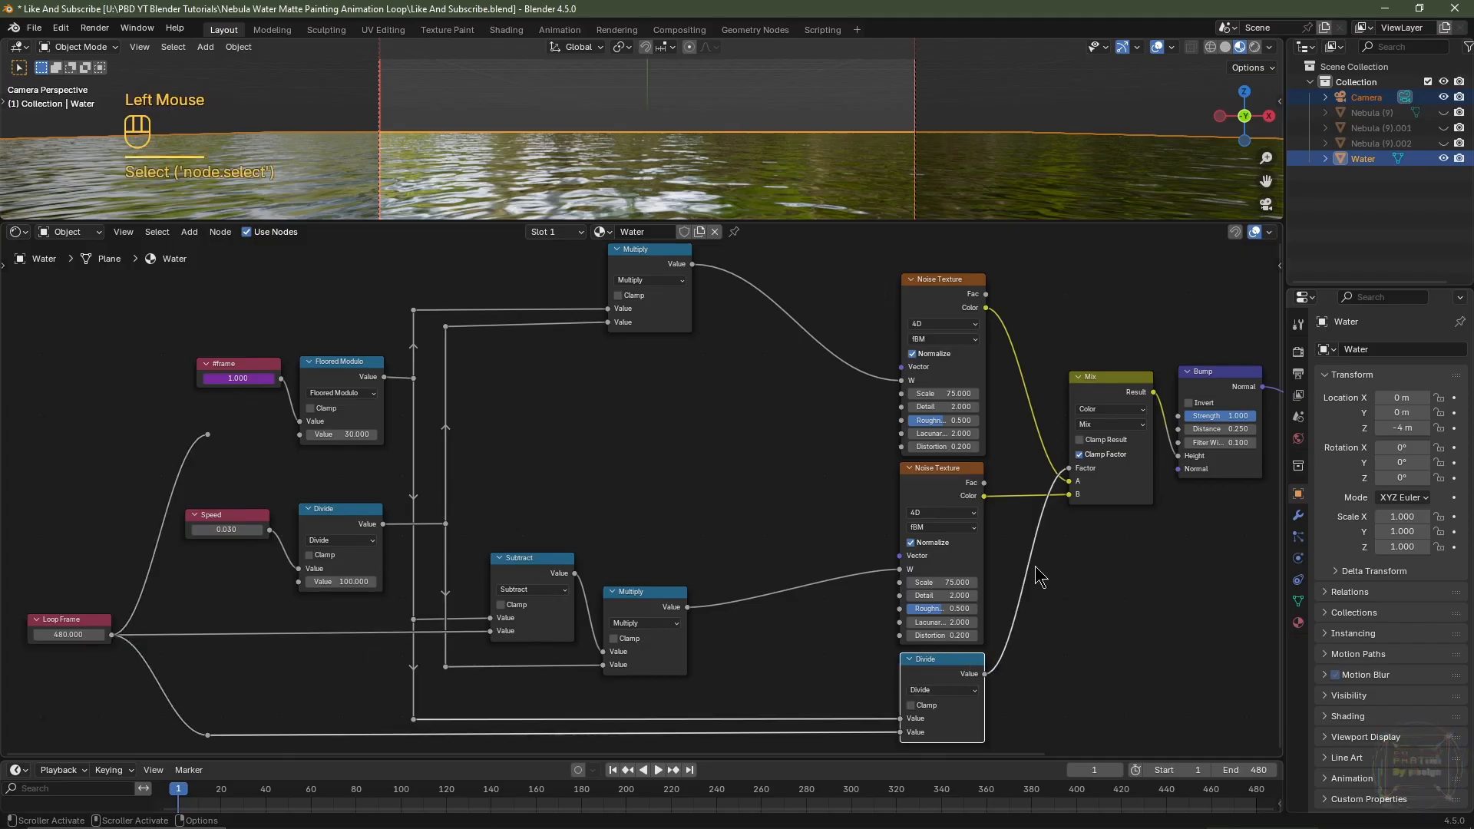
click(1106, 396)
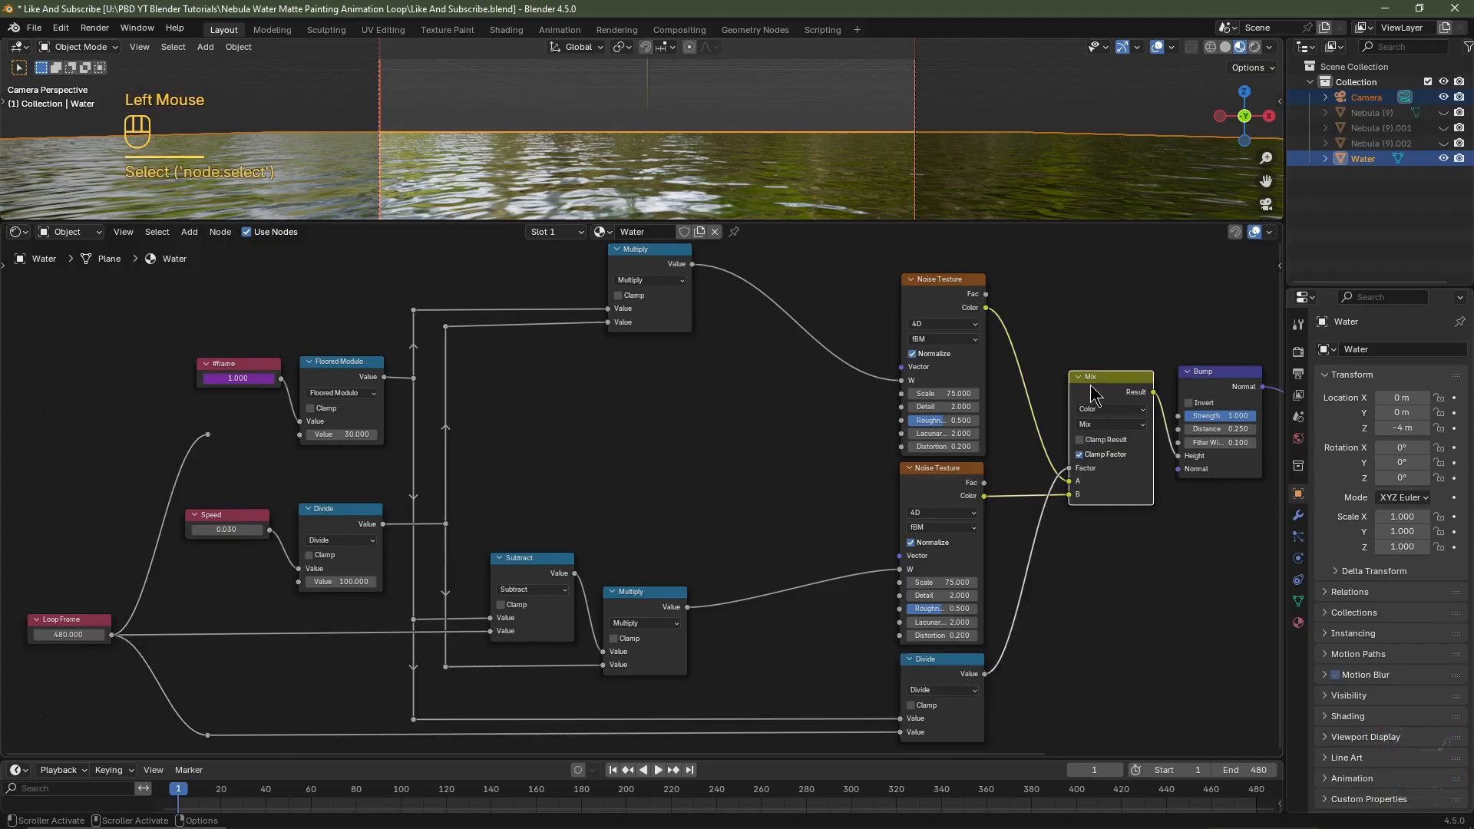
drag(846, 386, 963, 507)
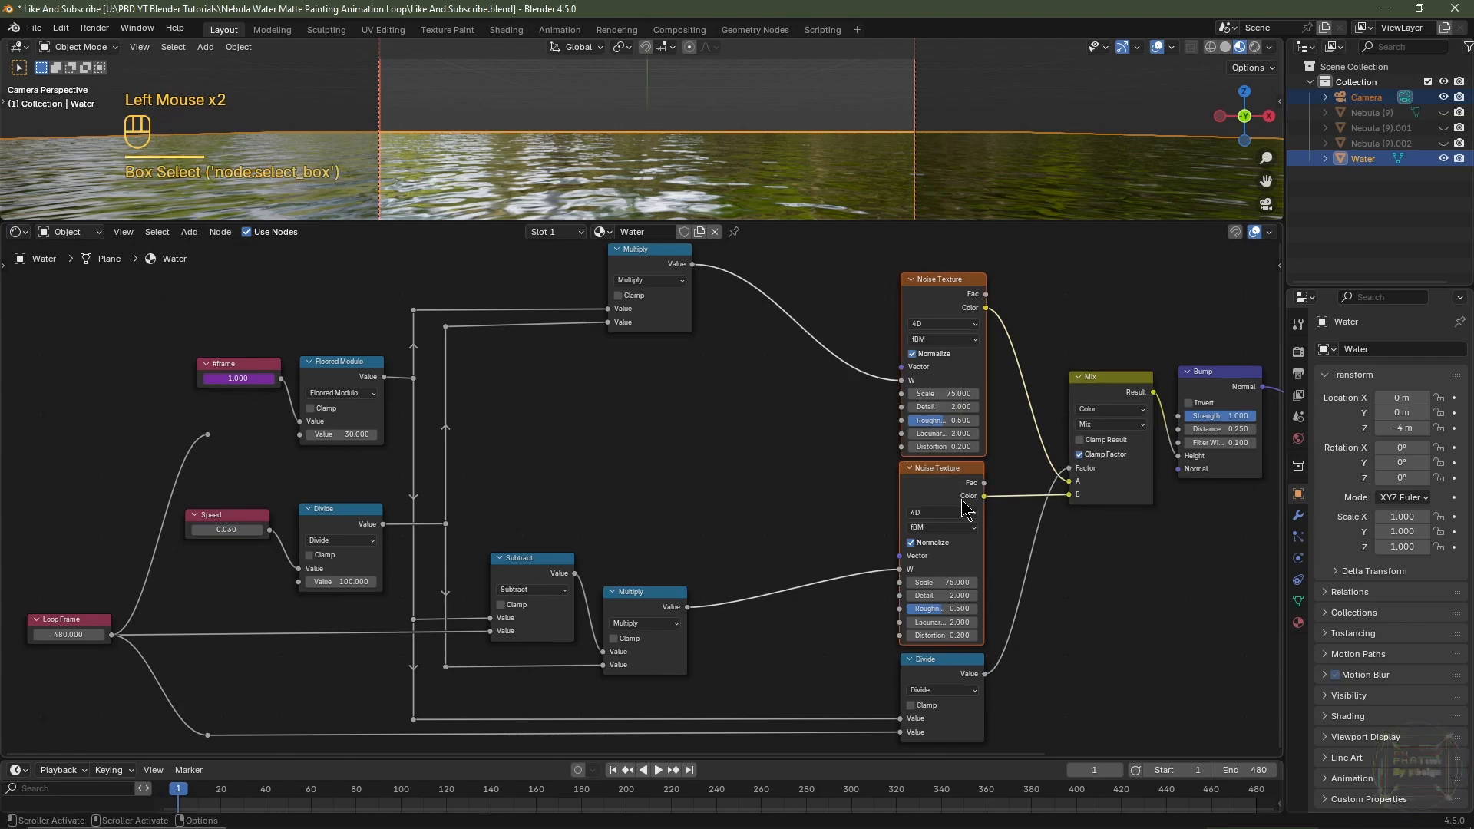
middle_drag(930, 504, 944, 508)
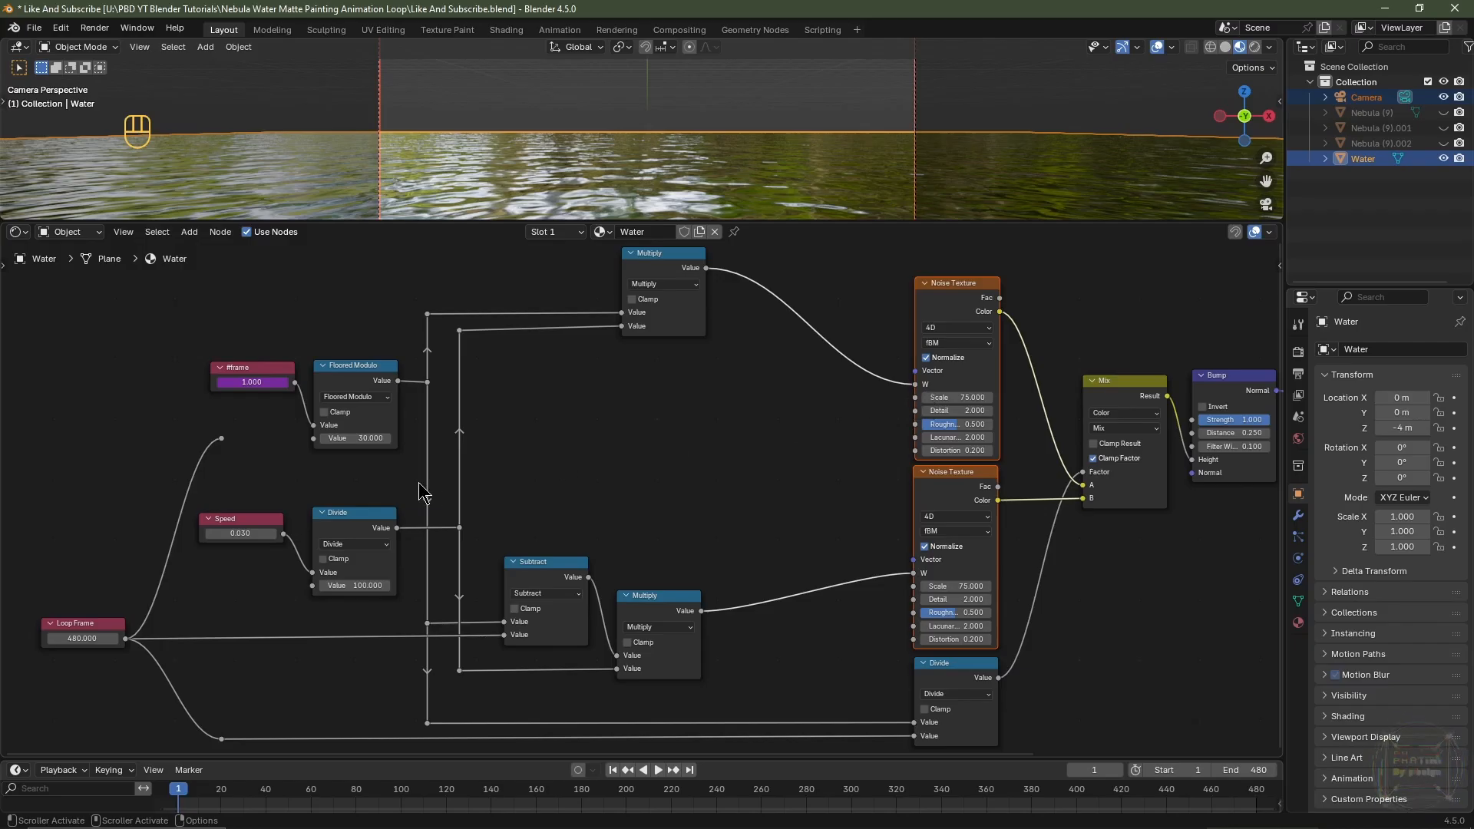
Reconnect the upper Loop Frame reroute to the second Value input of Floored Modulo
drag(362, 489, 255, 605)
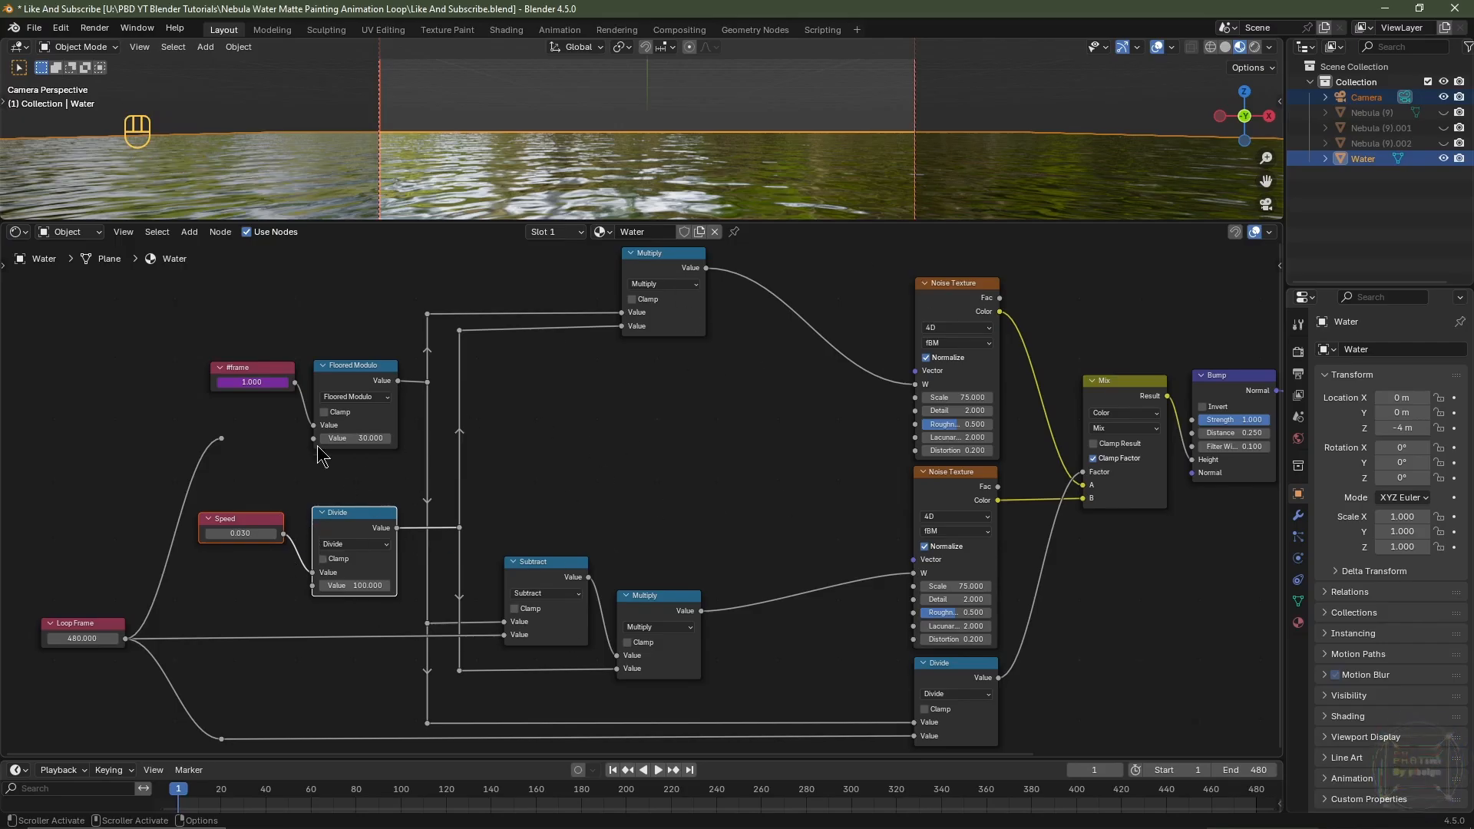
drag(221, 440, 313, 448)
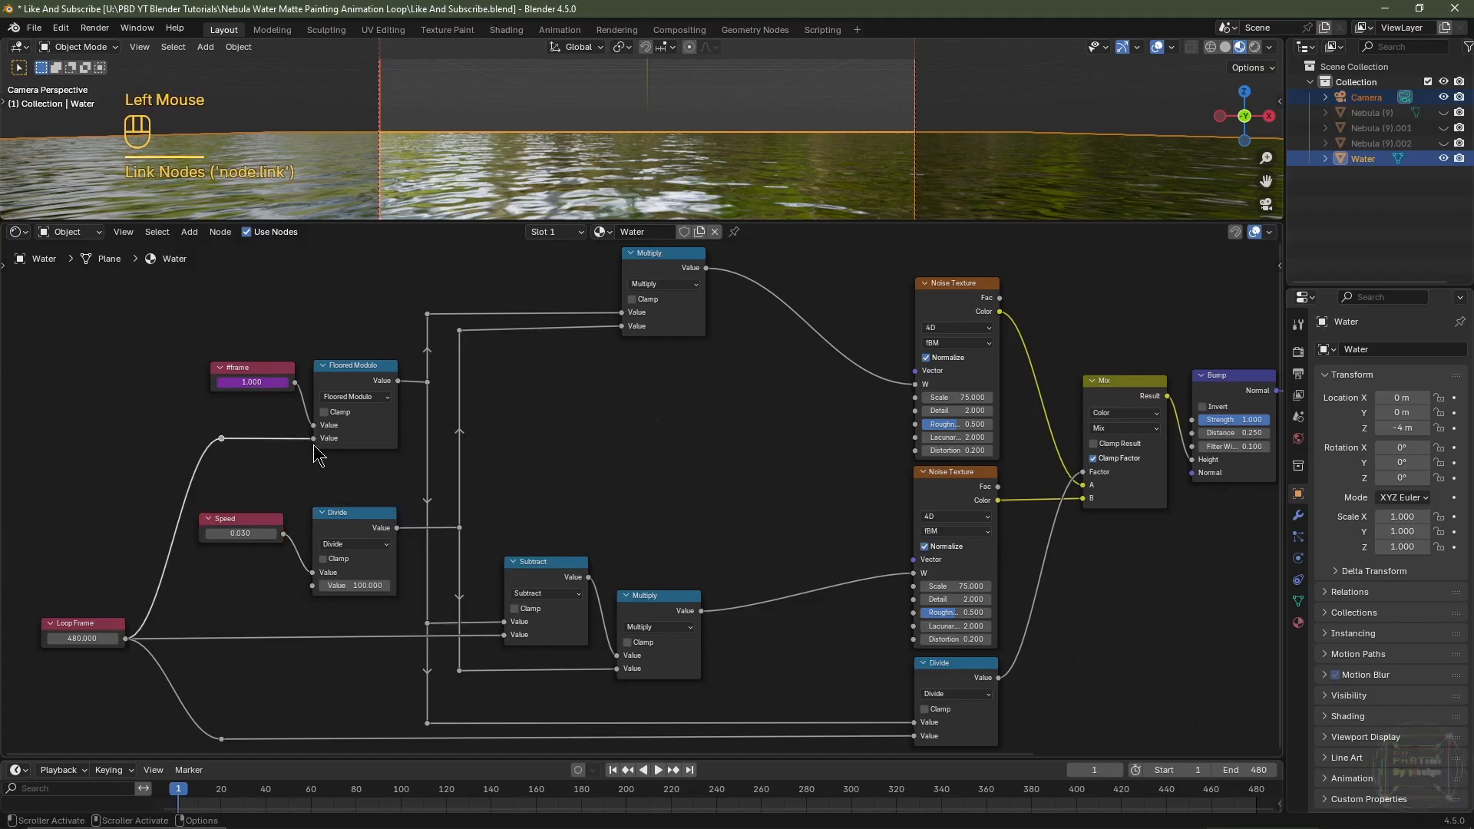
drag(319, 607, 268, 491)
Give the #frame node a custom blue color of #006BCC and copy that color
drag(265, 298, 25, 670)
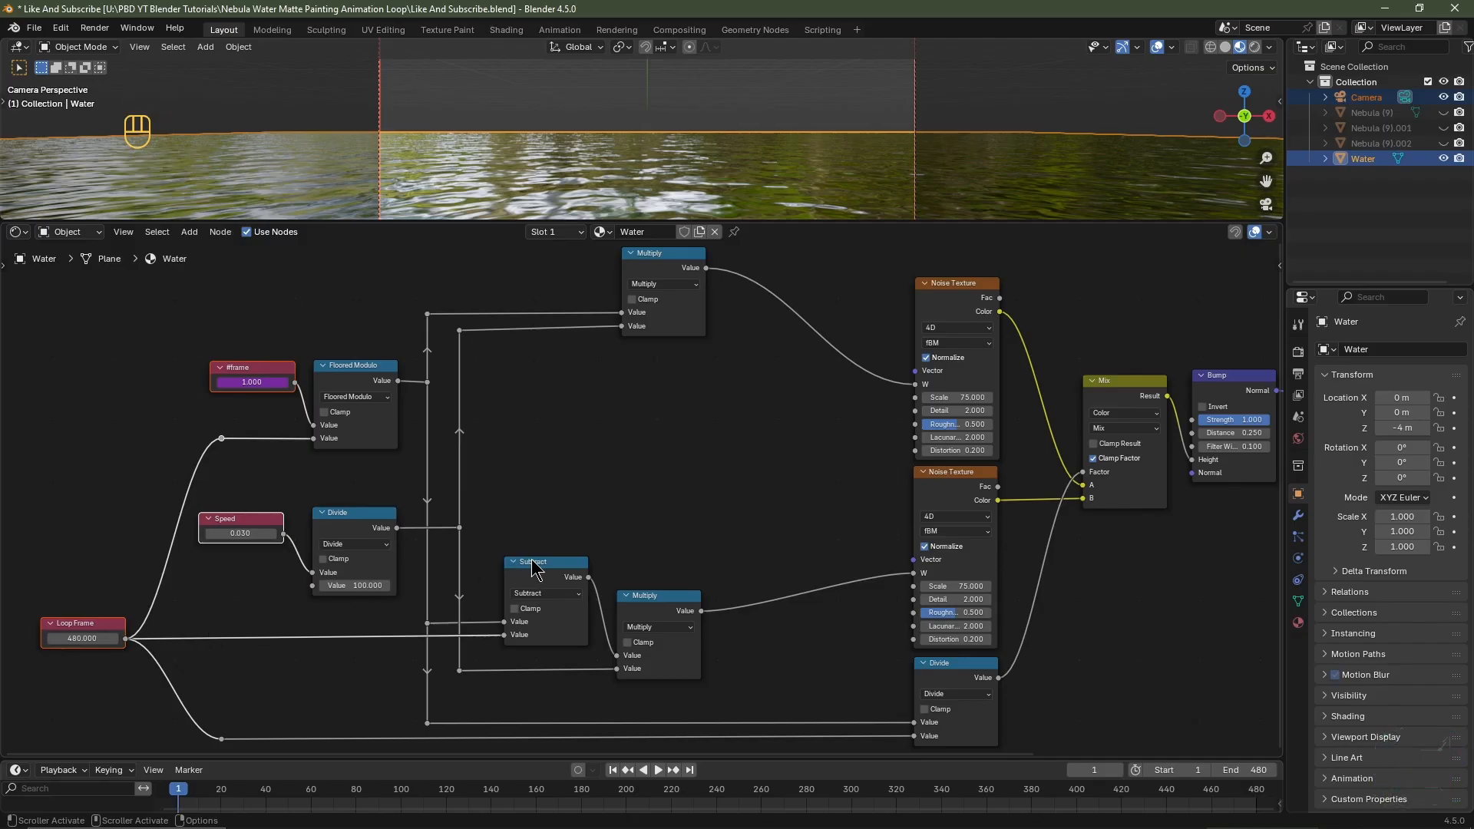
key(n)
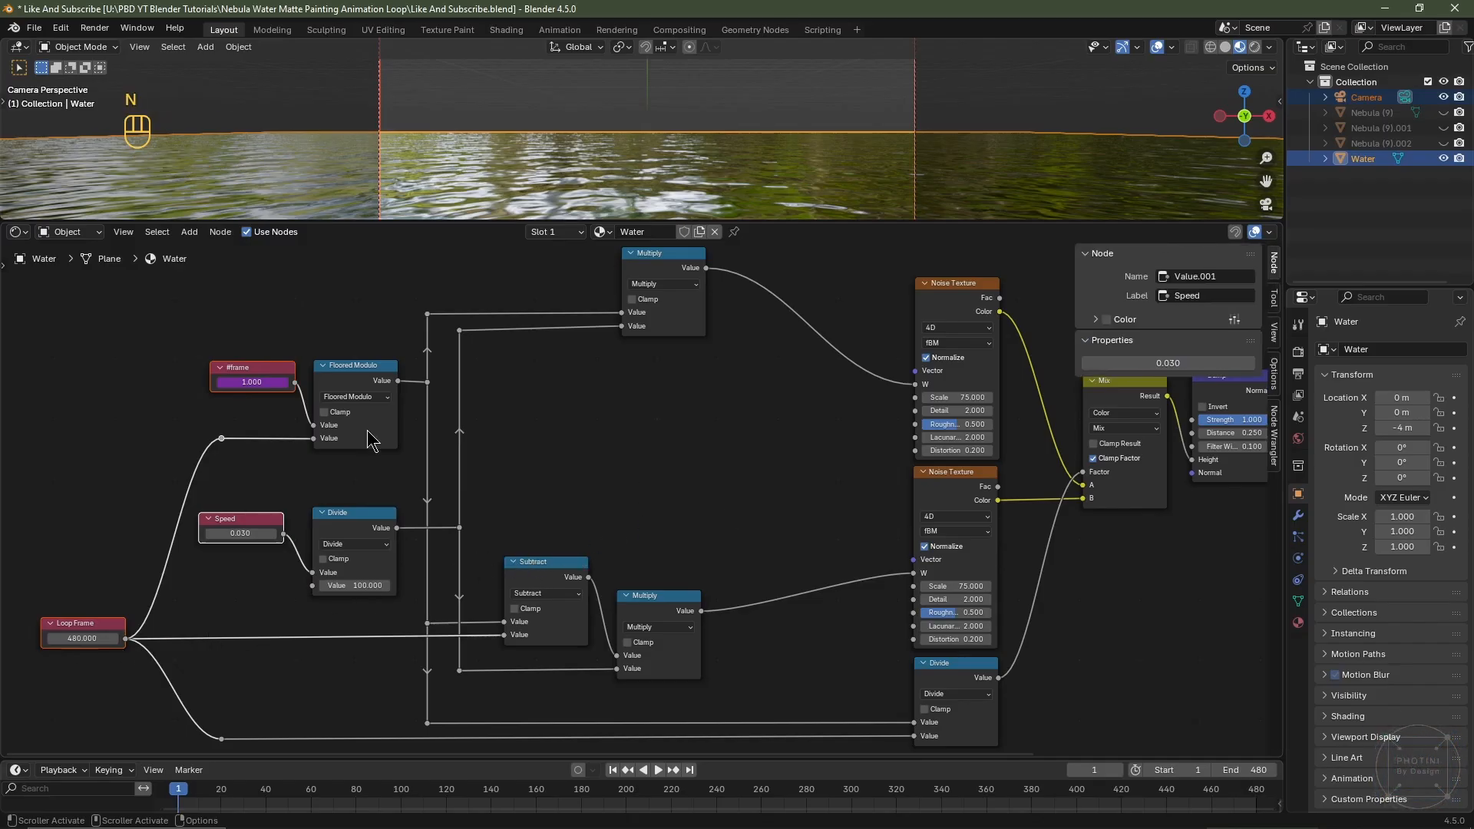
click(247, 370)
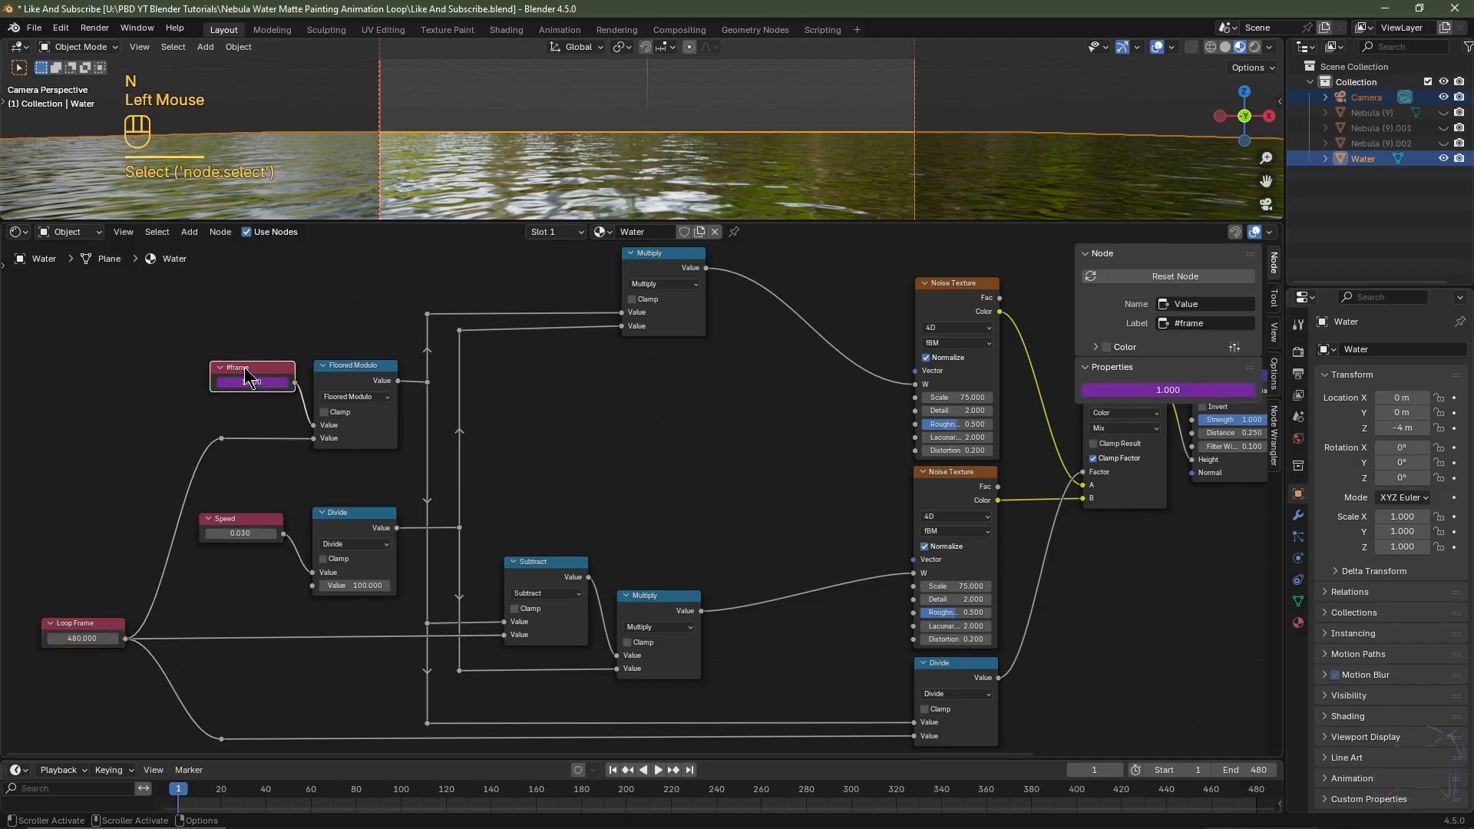
click(1106, 347)
click(1095, 347)
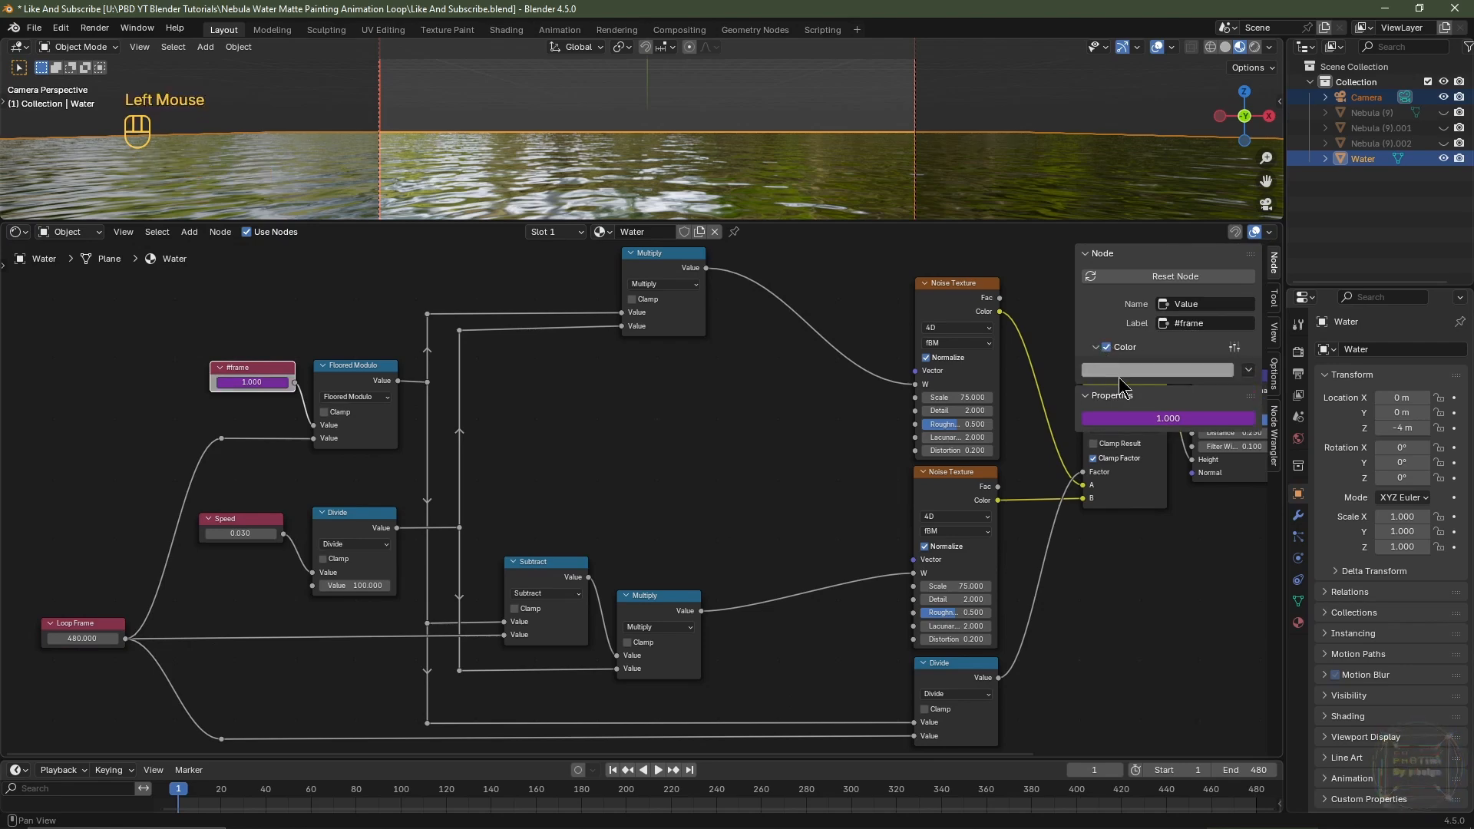
click(1118, 373)
scroll(1118, 371, up, 8)
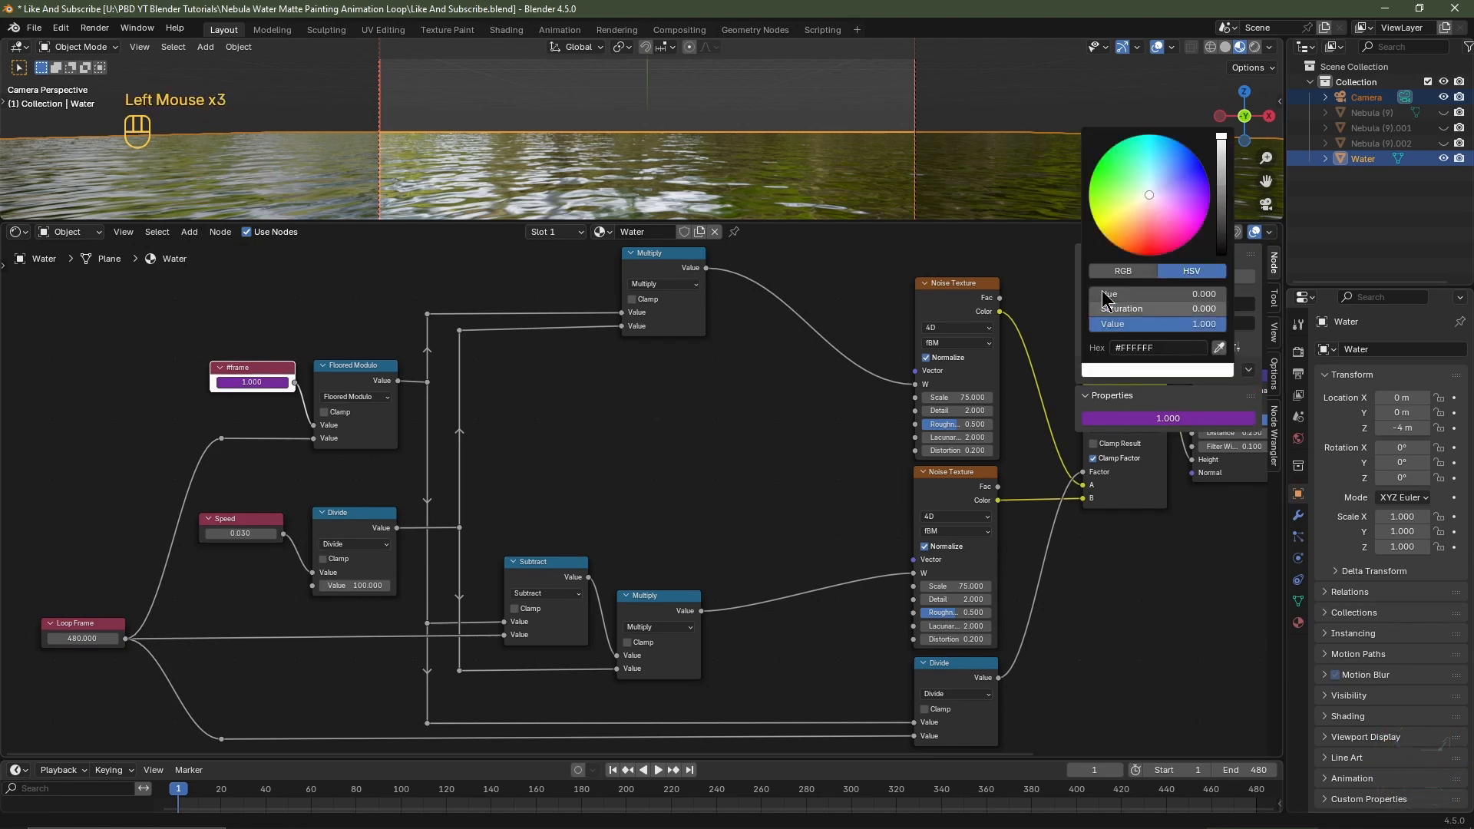
mouse_move(1136, 178)
mouse_down()
mouse_move(1168, 176)
mouse_move(1178, 141)
mouse_up()
scroll(1179, 141, down, 4)
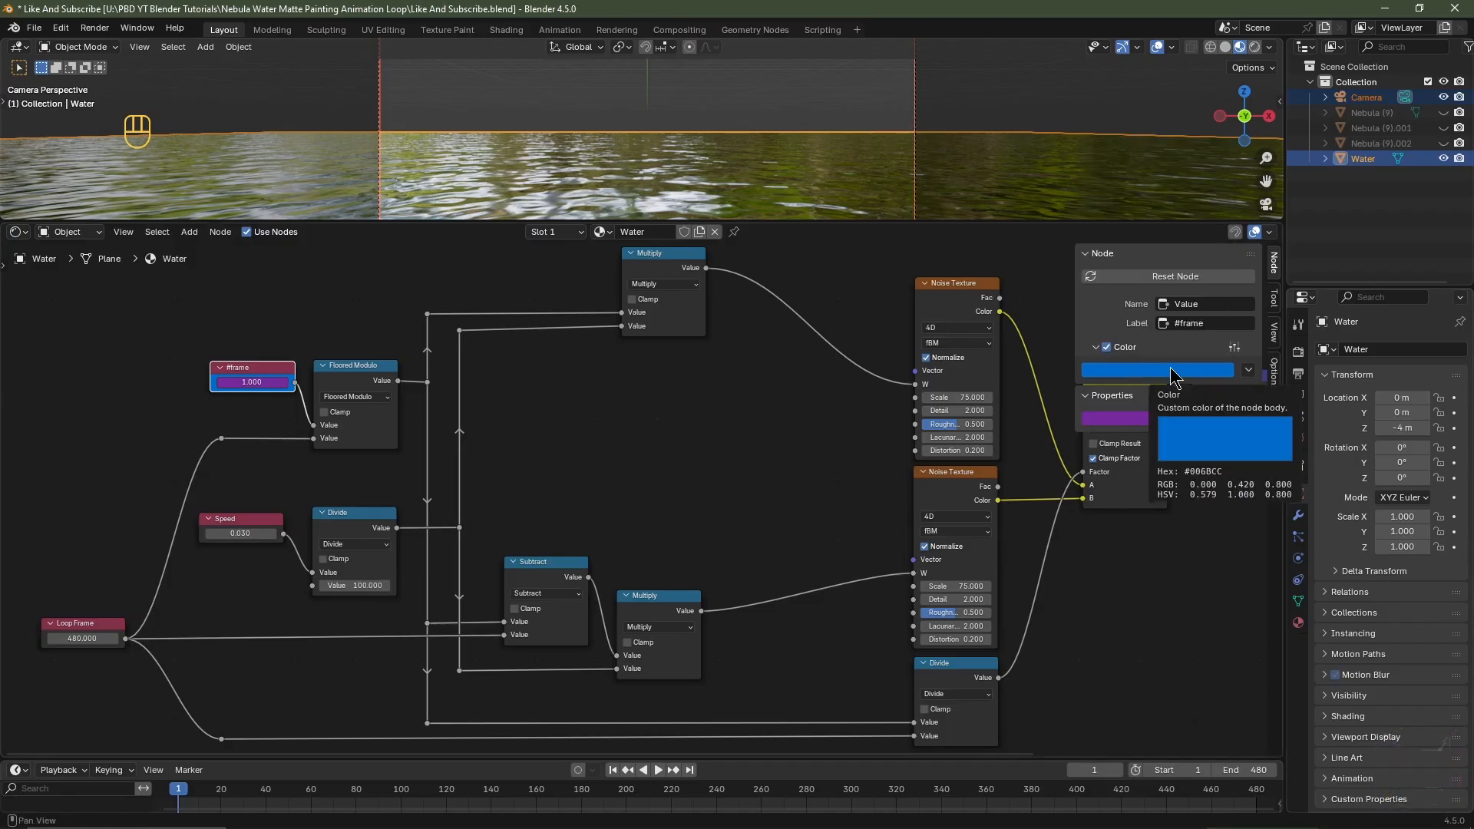
key(ctrl+c)
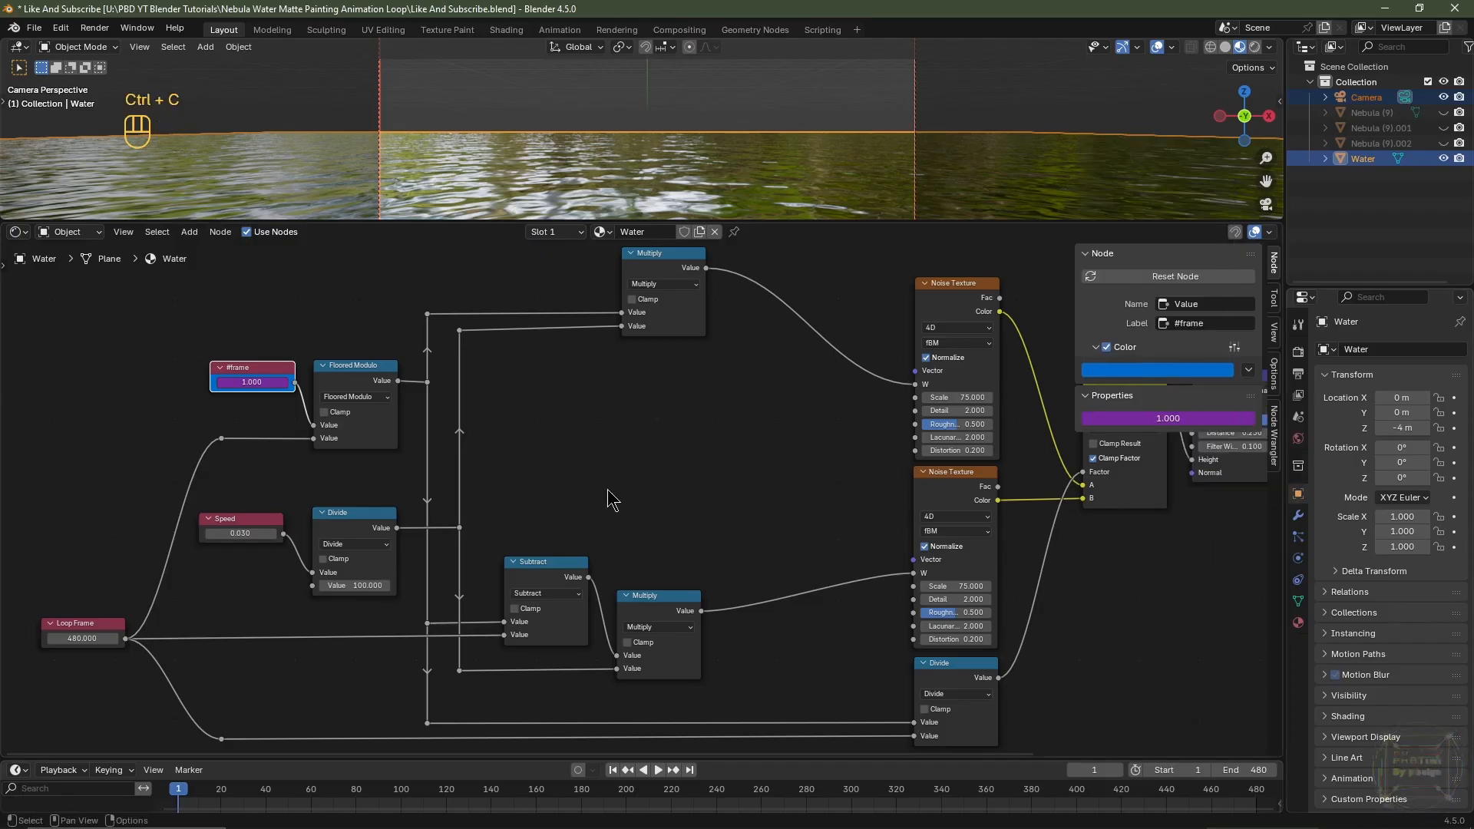
Enable custom colors on the Speed and Loop Frame nodes, paste the copied blue into both, and save the file
click(234, 520)
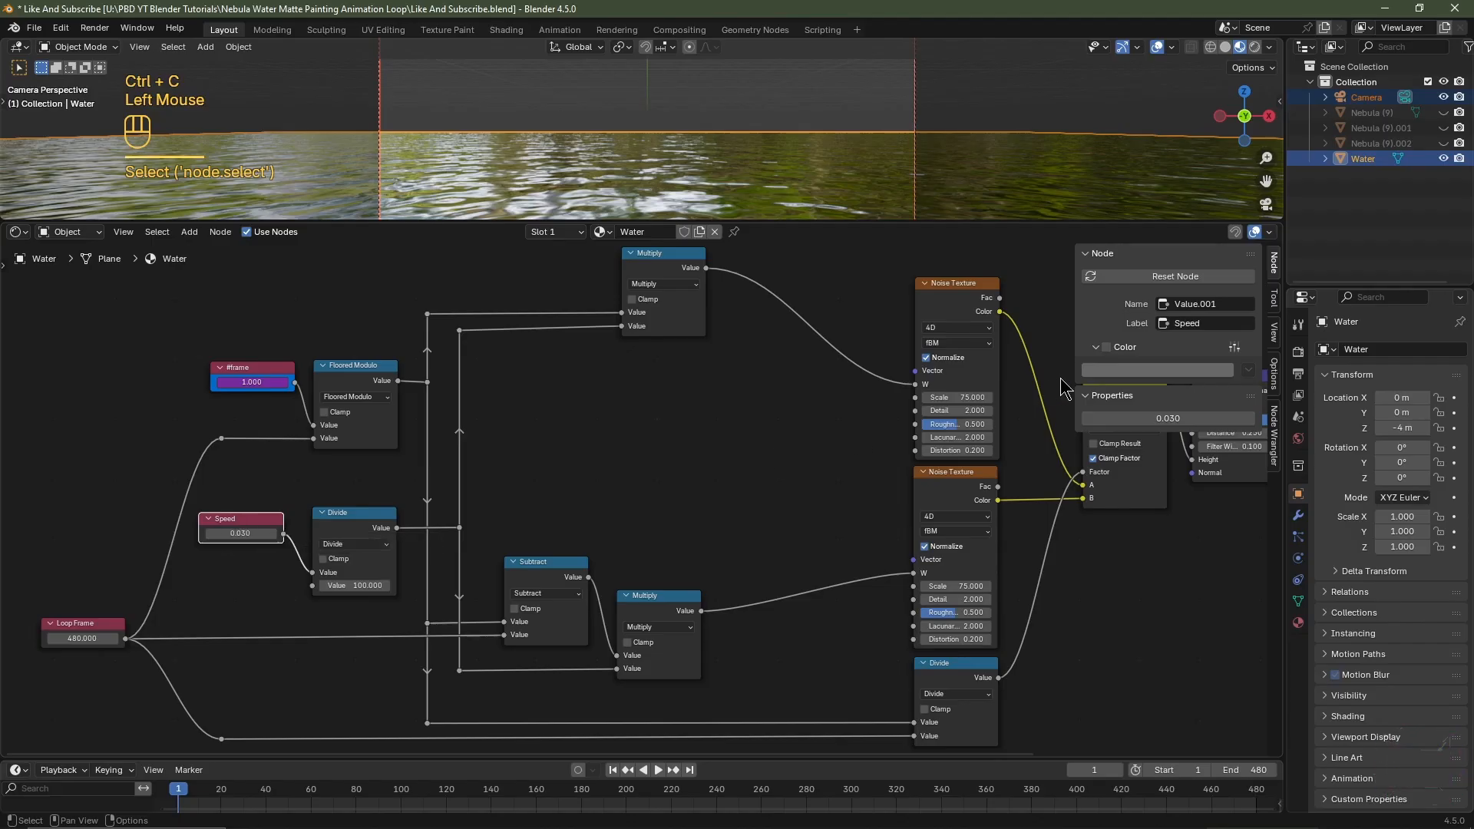
click(1109, 347)
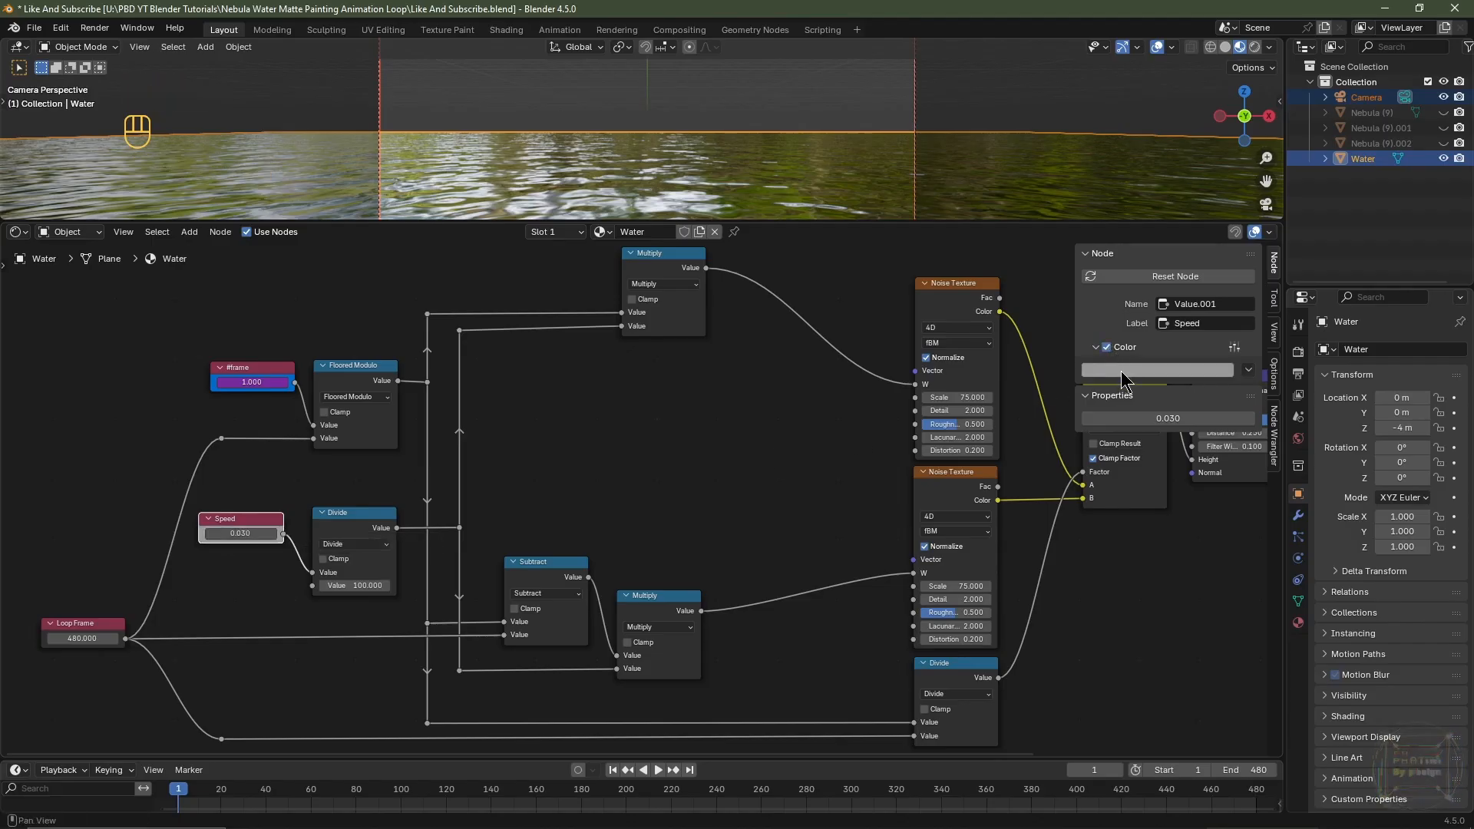
key(ctrl+v)
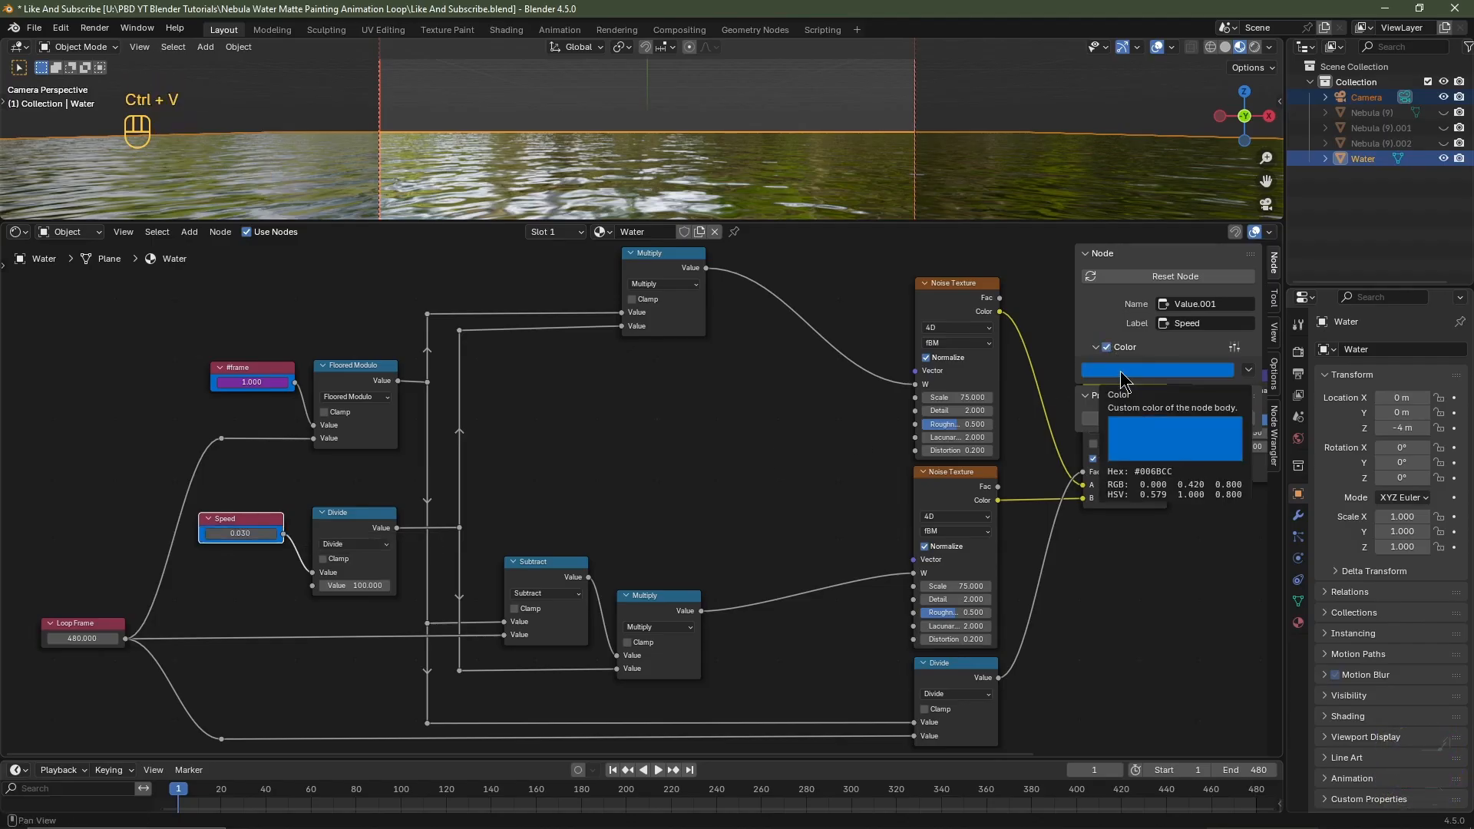
click(93, 632)
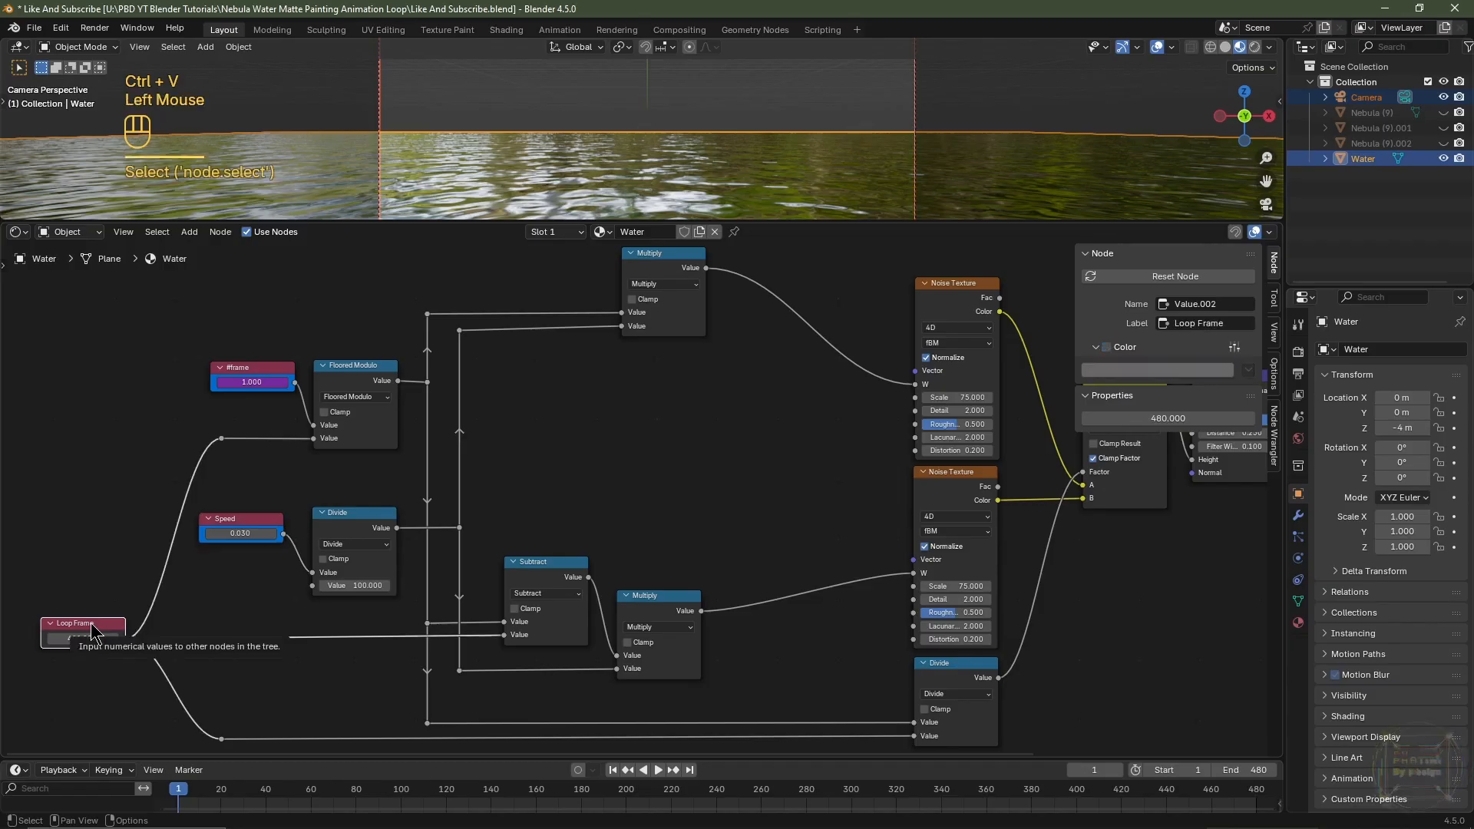
click(1107, 347)
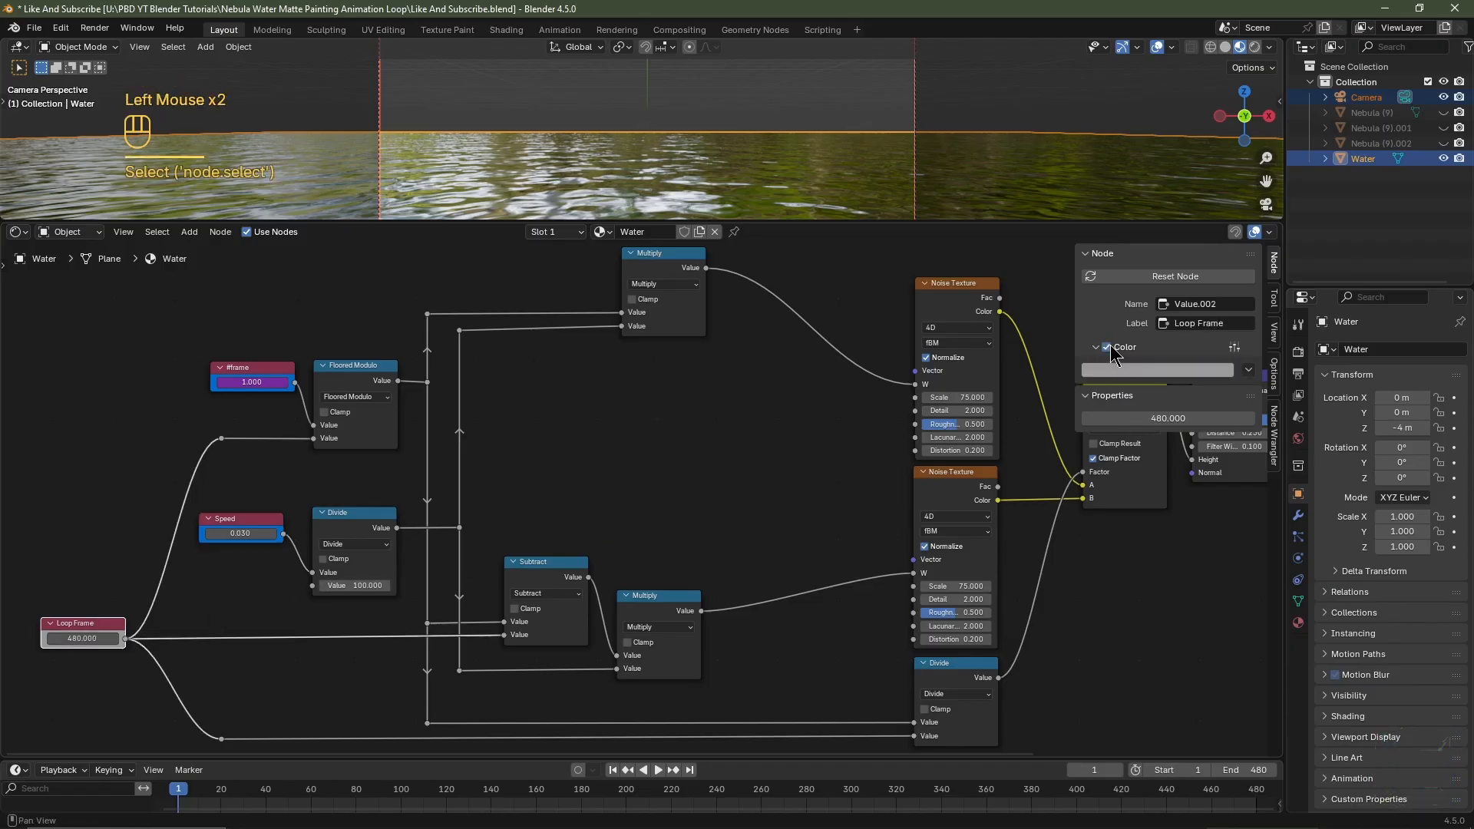
click(1114, 370)
key(ctrl+v)
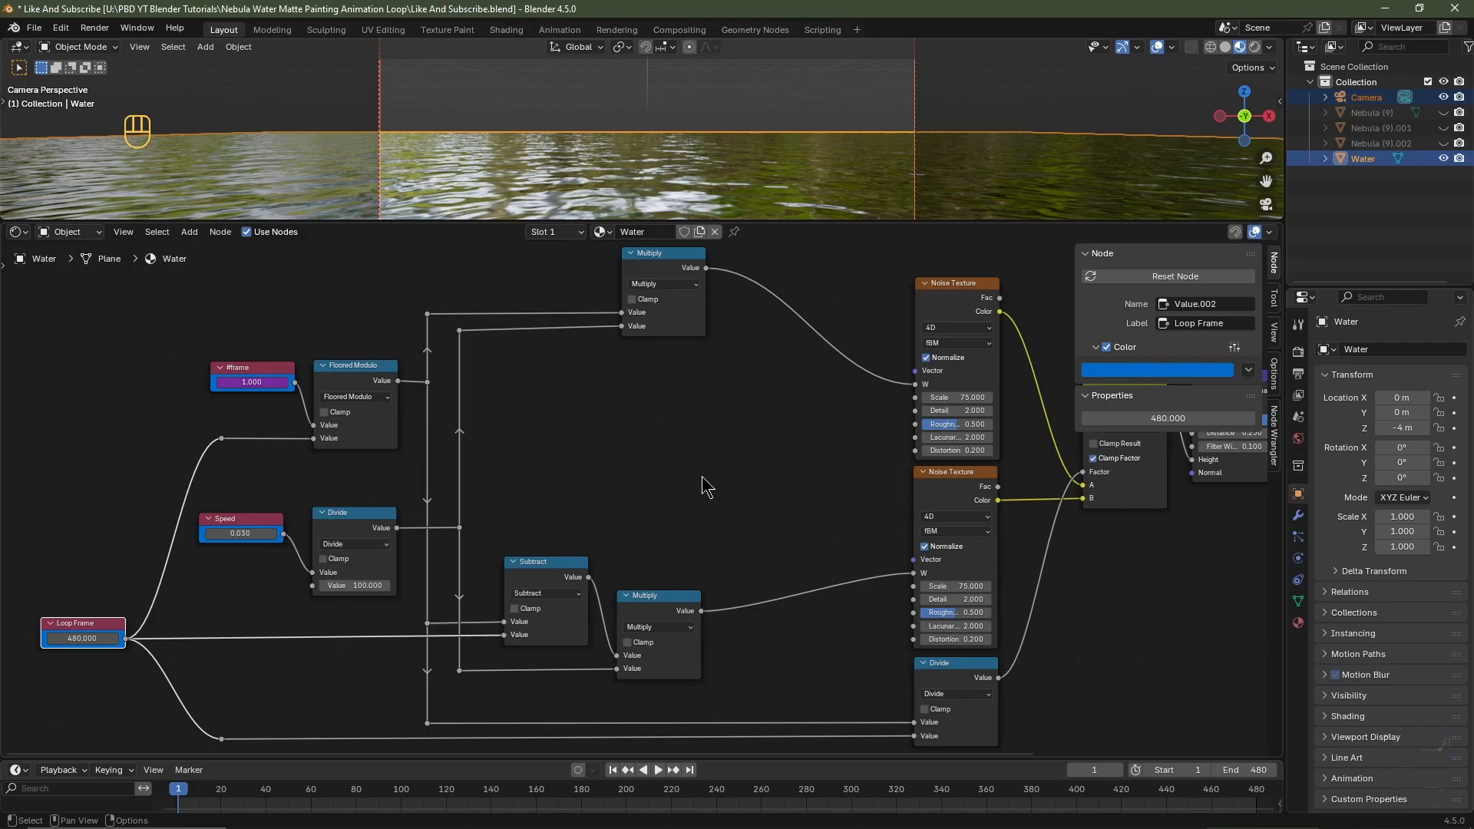
key(n)
key(ctrl+s)
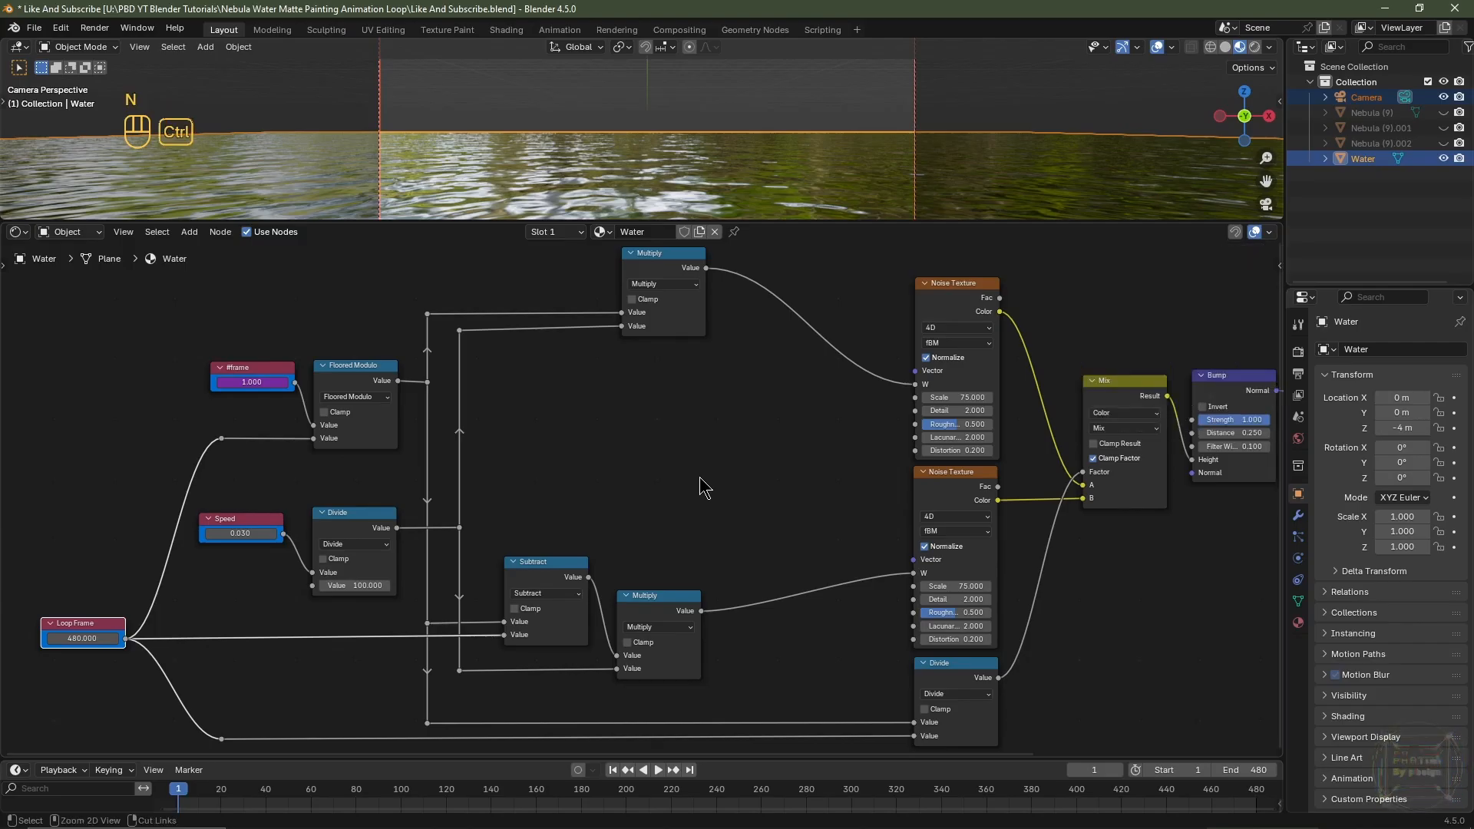
click(722, 420)
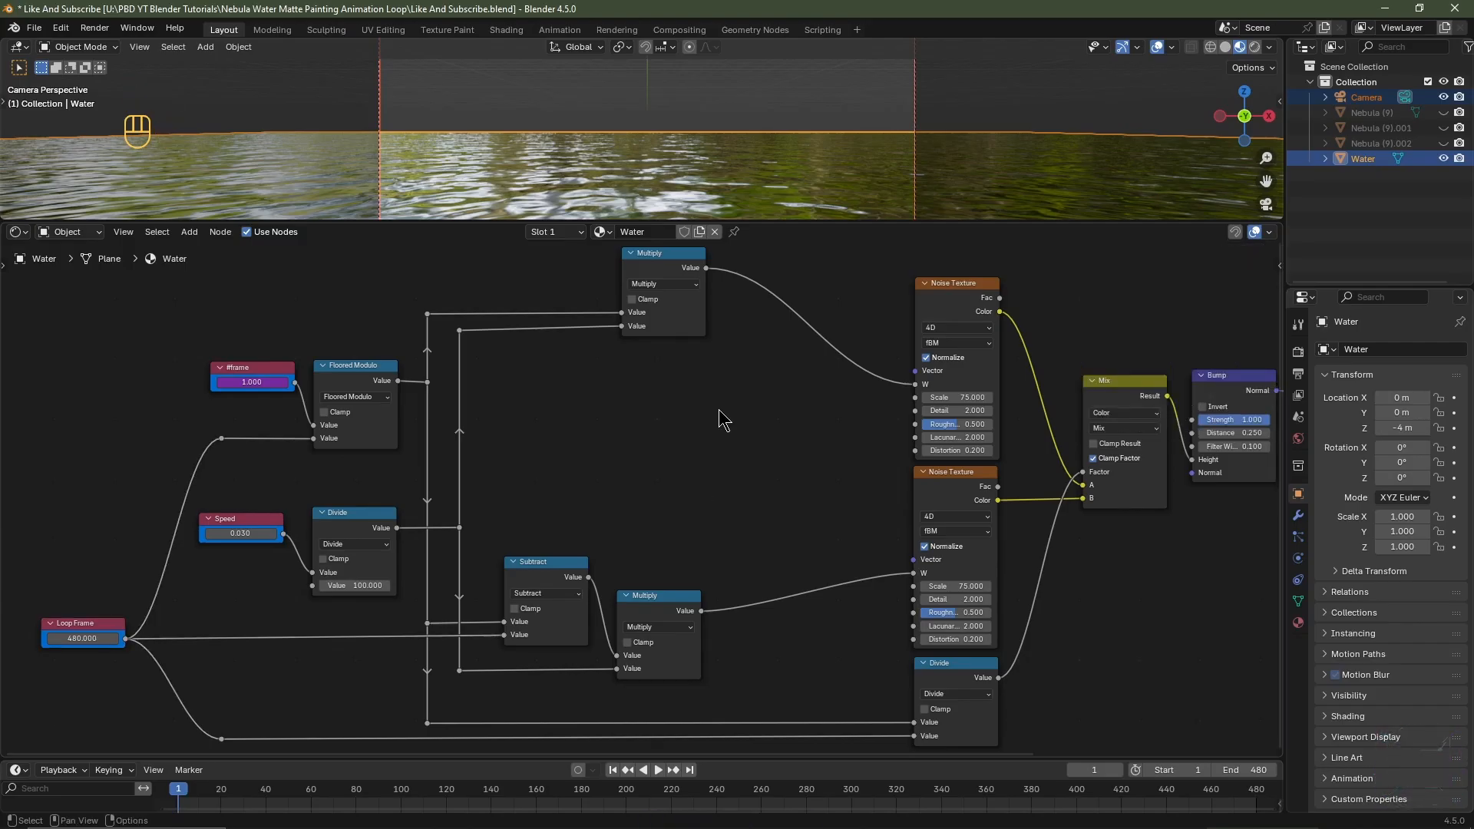
Add a Value node below the upper Multiply node, in front of the two Noise Textures
drag(721, 388, 956, 572)
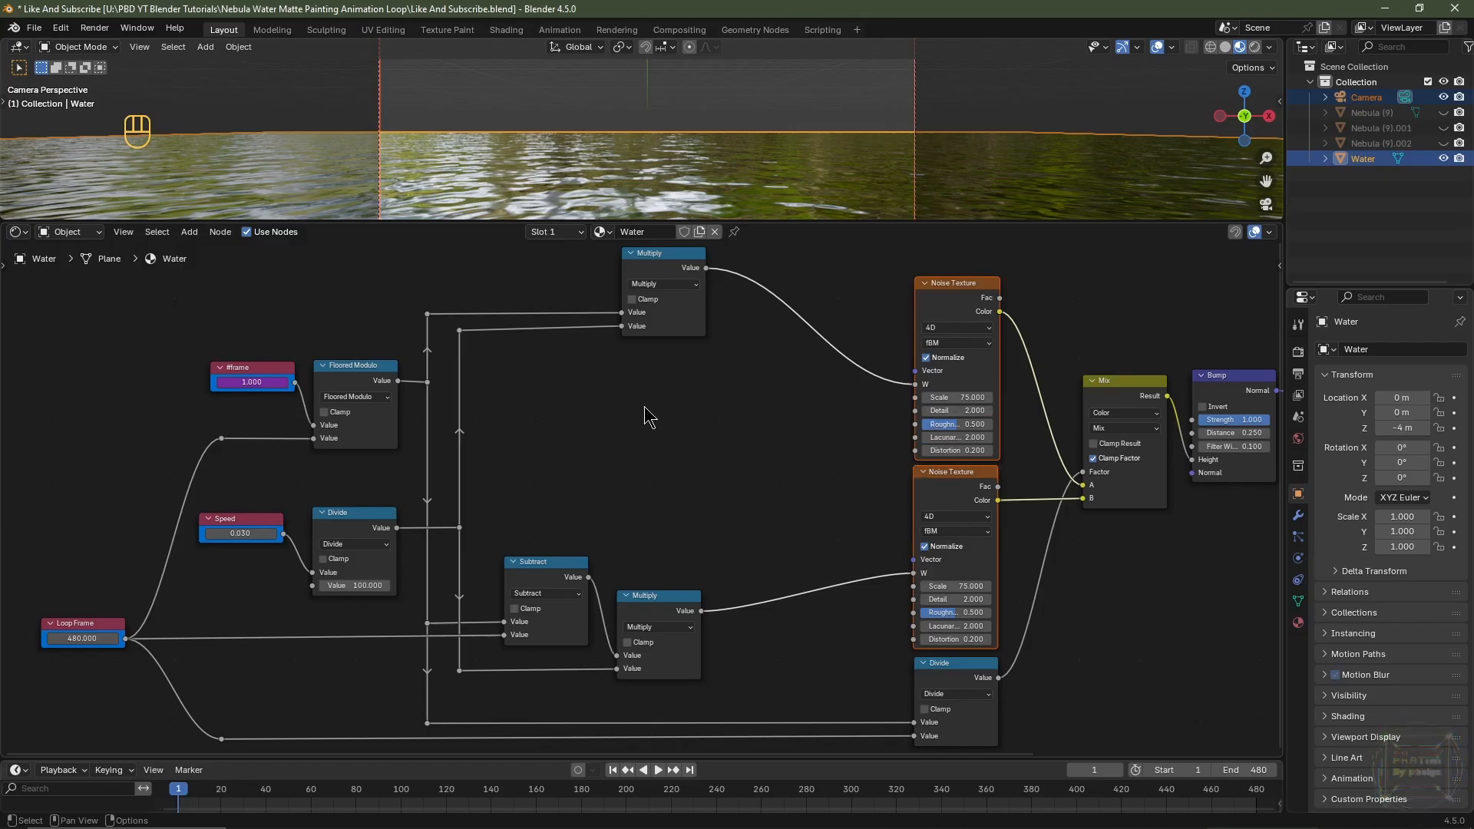
key(shift+a)
mouse_move(646, 408)
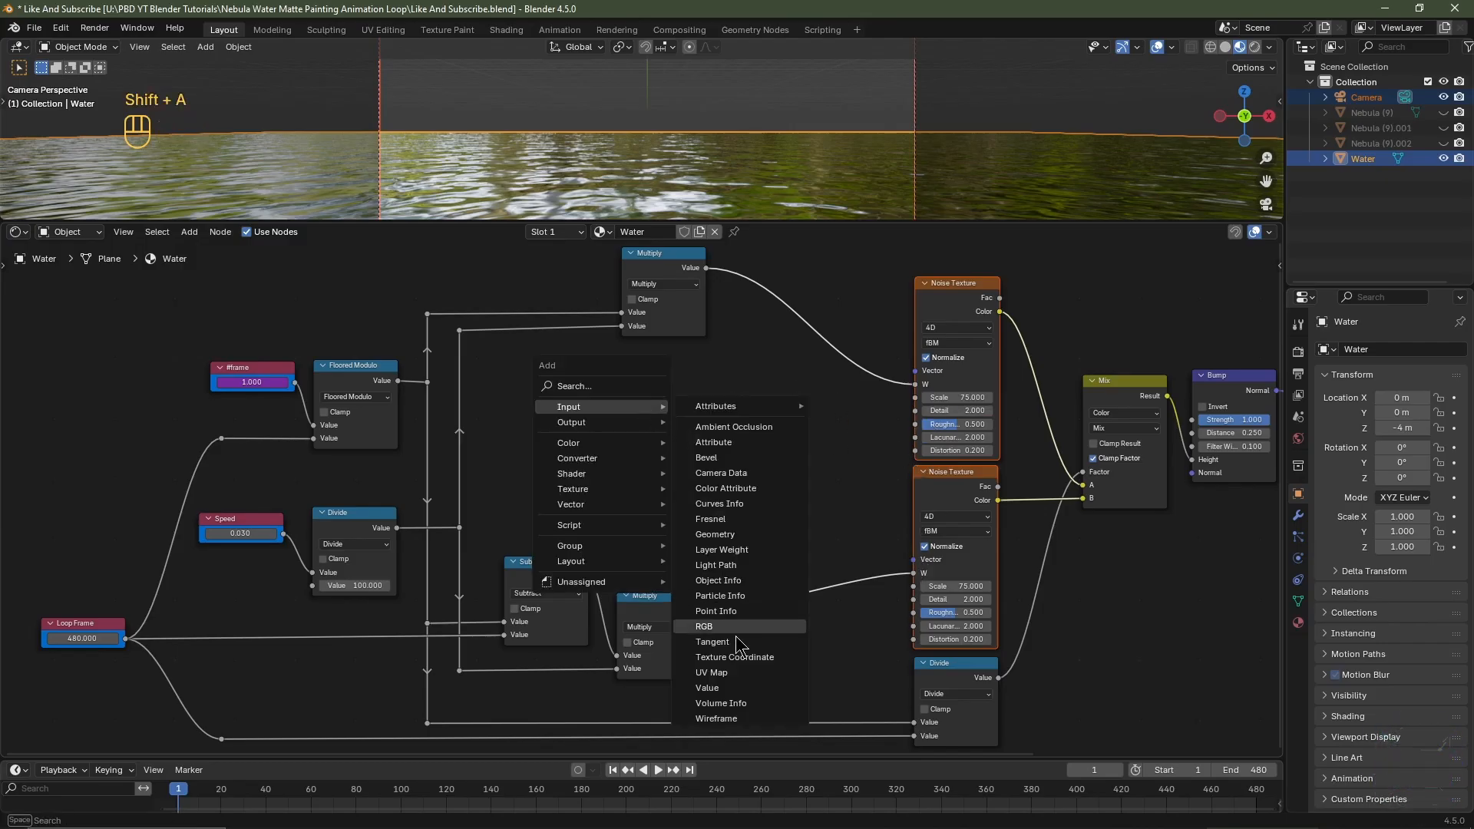
click(731, 687)
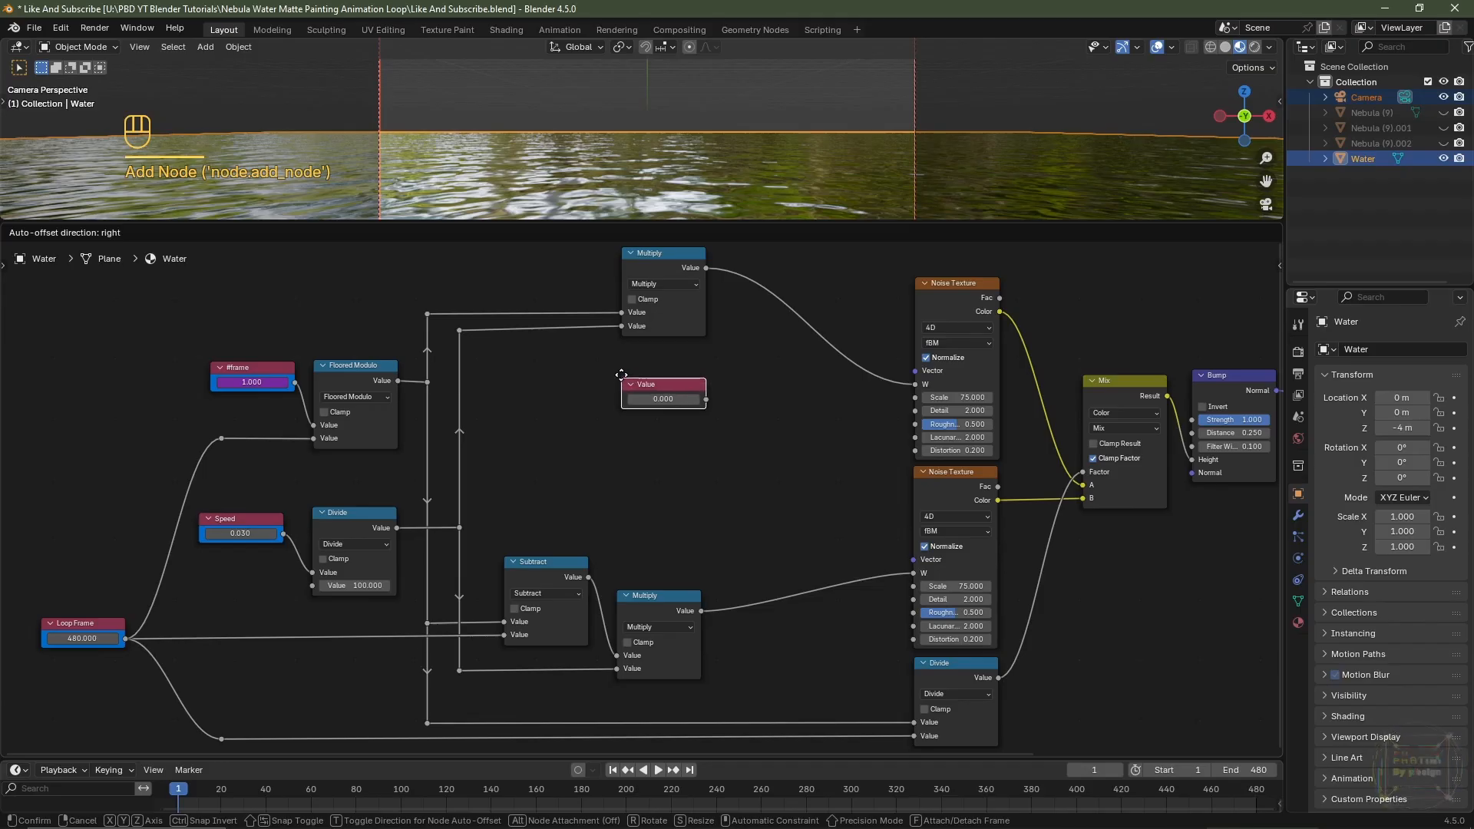
click(627, 379)
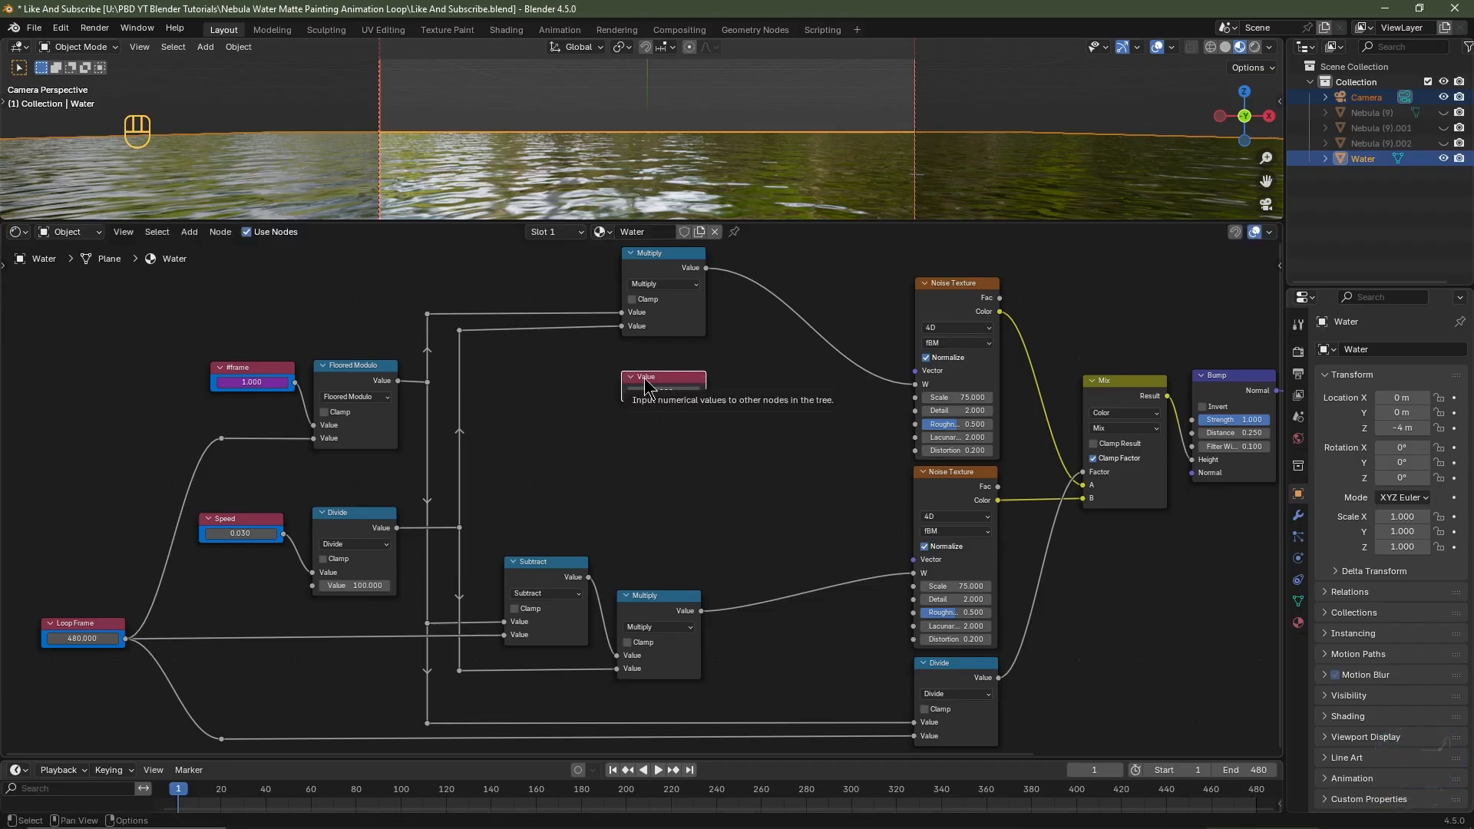
Duplicate the new Value node three times in a column beneath it and move all four nodes slightly up
key(shift+d)
click(644, 433)
key(shift+d)
click(644, 486)
key(shift+d)
click(645, 541)
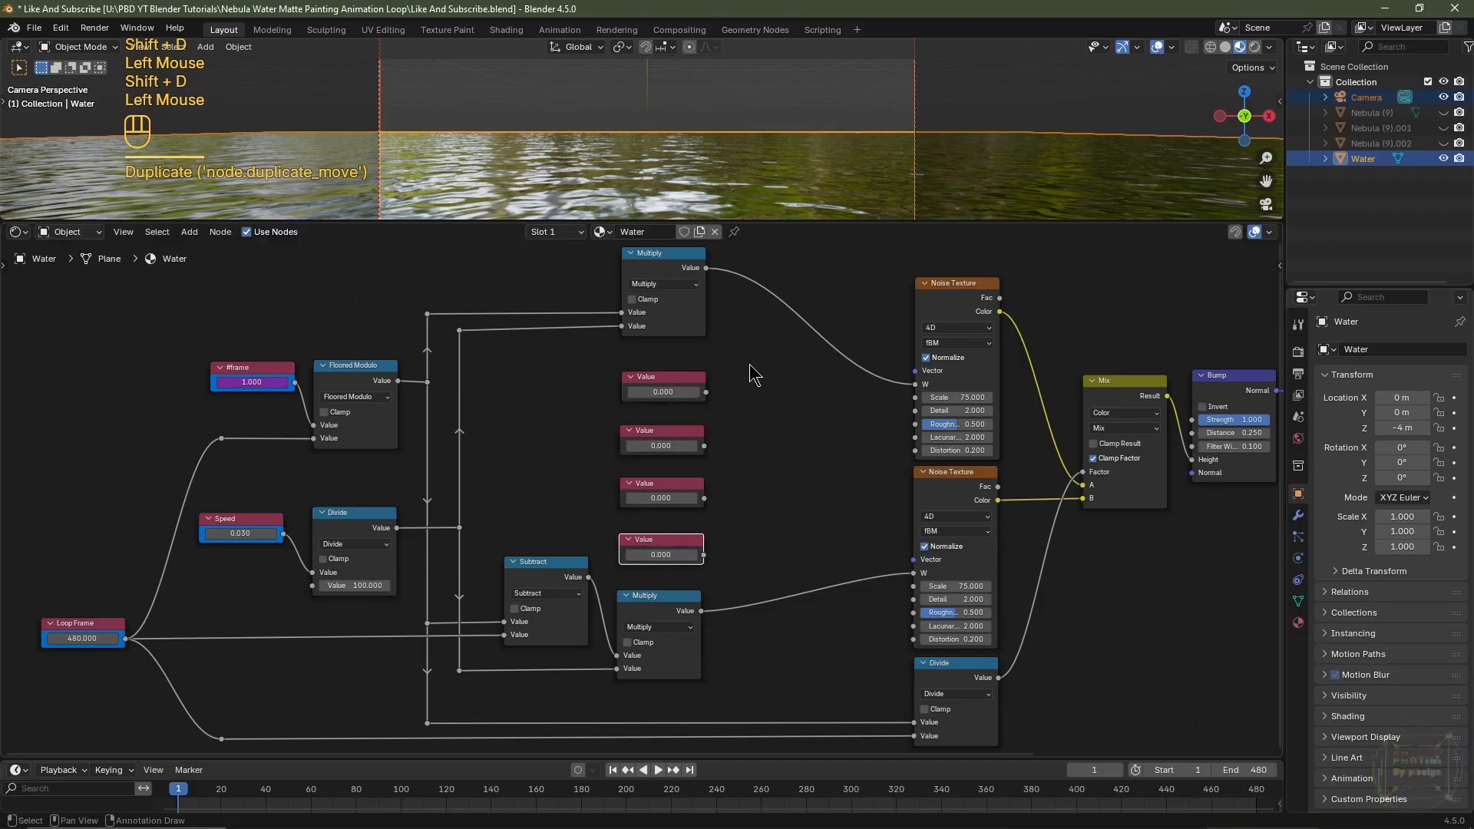
drag(751, 365, 656, 559)
key(g)
click(659, 552)
click(781, 481)
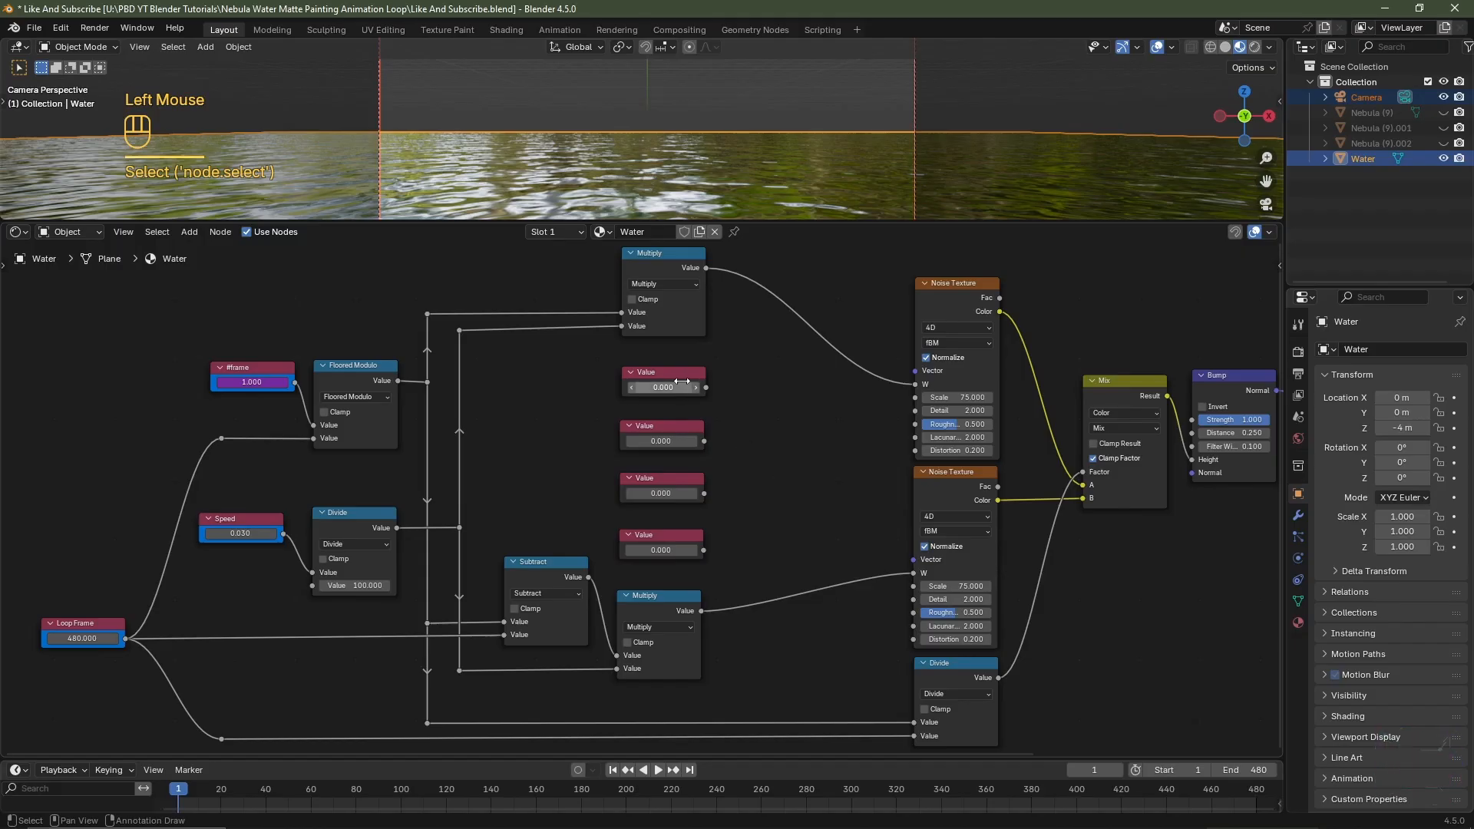
Label the uppermost of the four new Value nodes "Noise Scale"
double_click(680, 381)
key(F2)
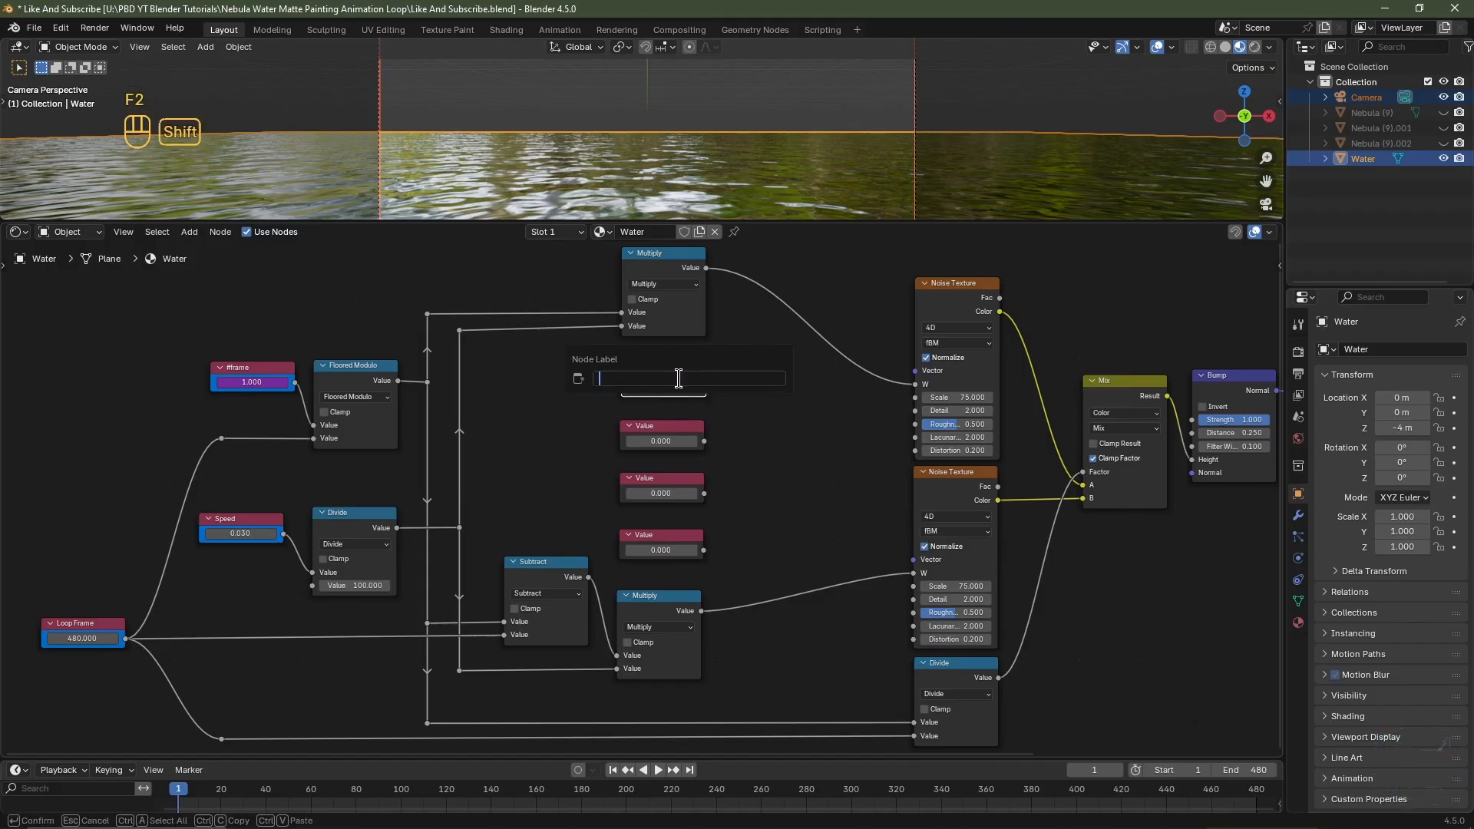
text(Noise)
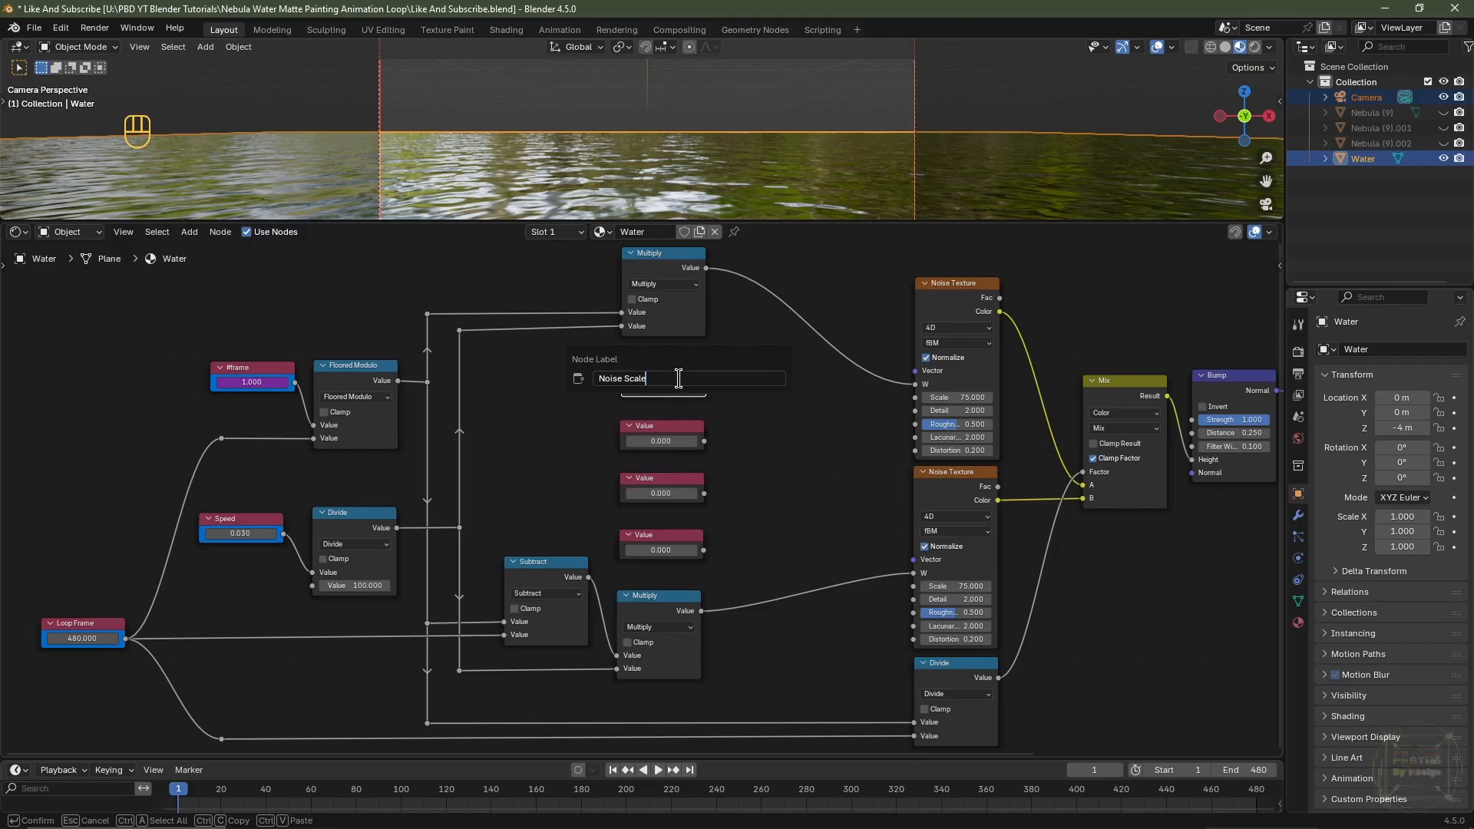
text( Scale)
key(Return)
Label the second Value node in the column "Noise Detail" and the third one "Noise Roughness"
click(663, 425)
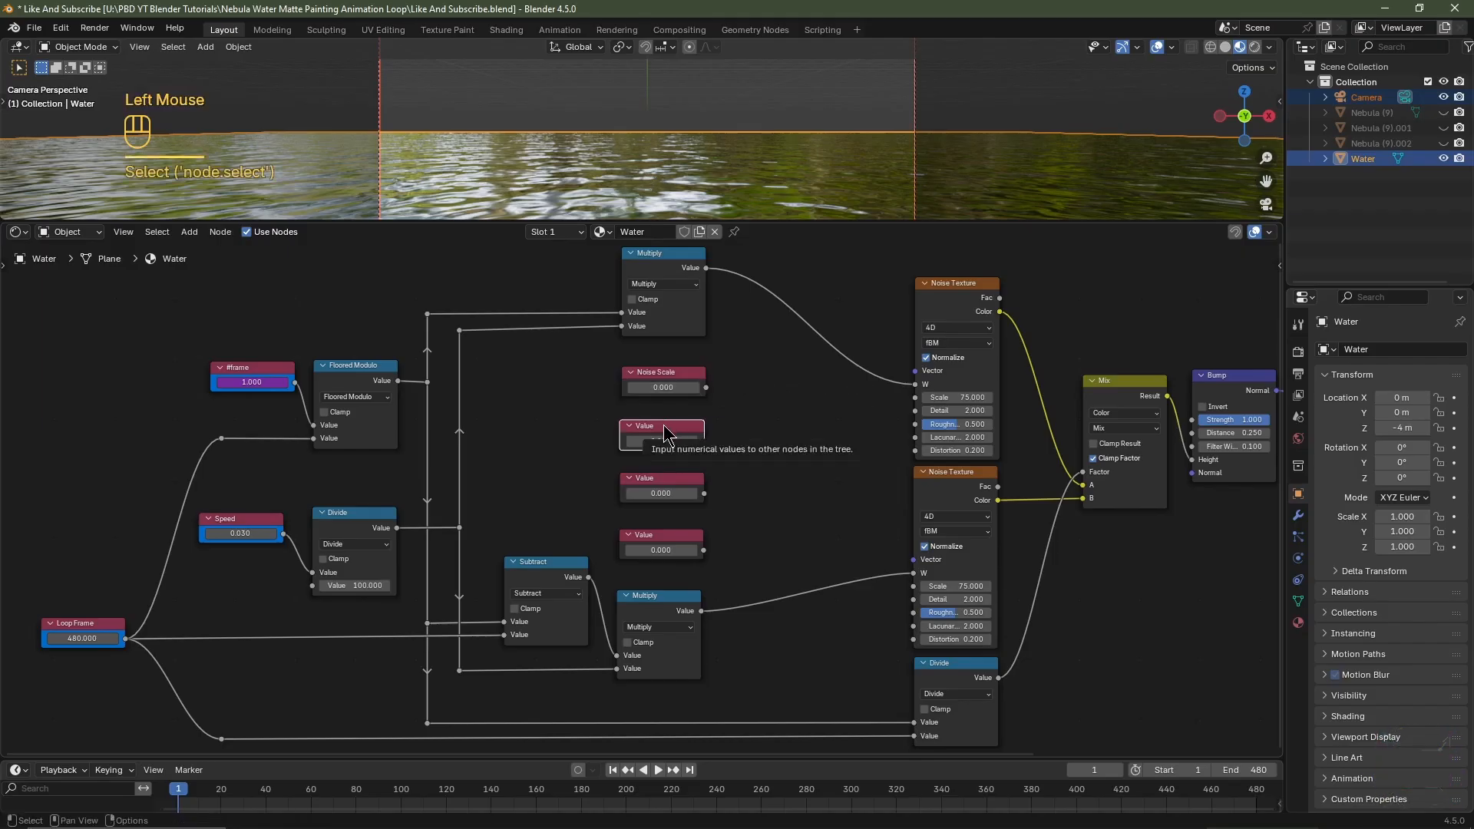
key(F2)
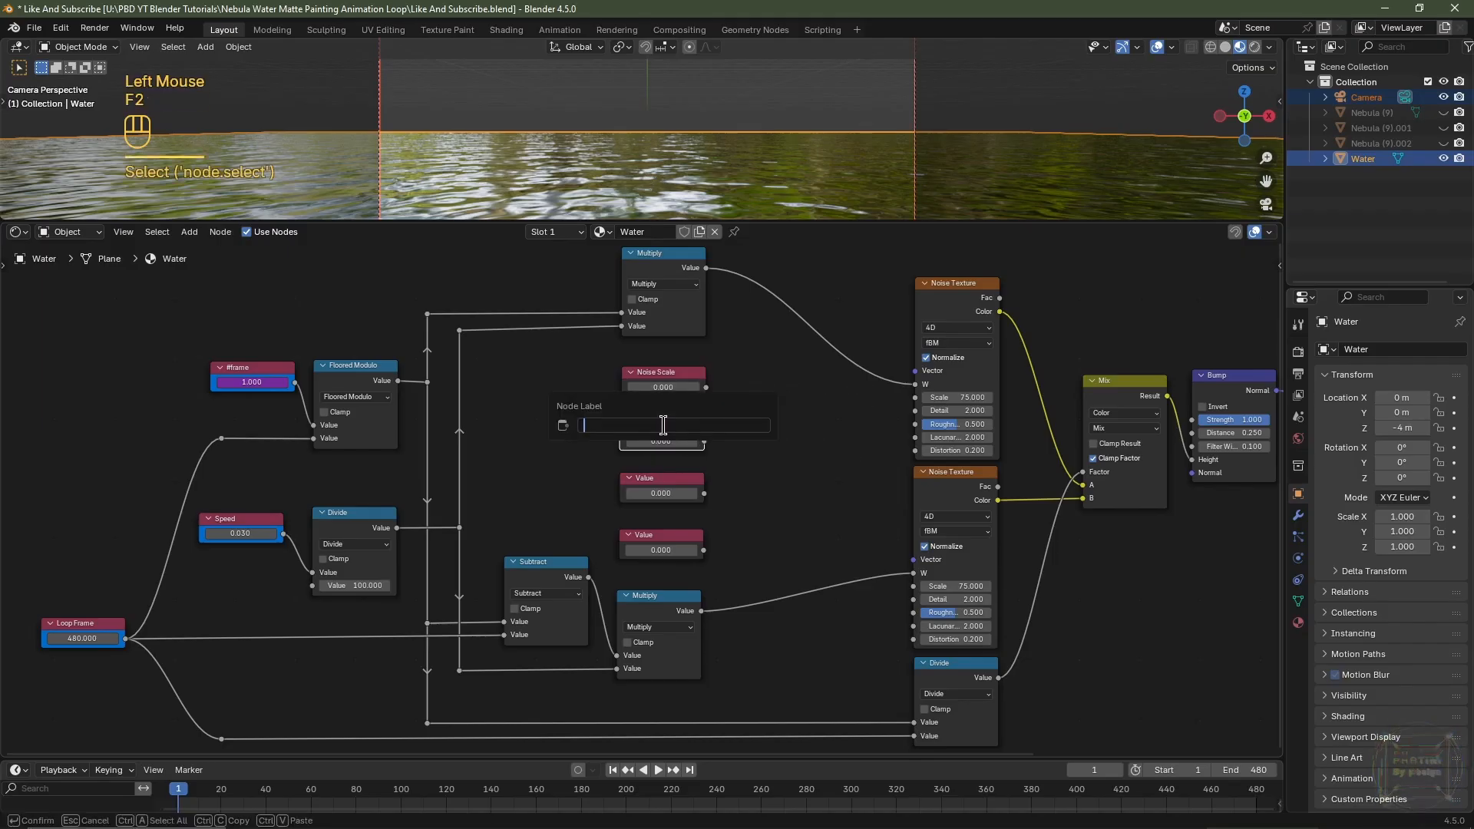
text(Noise Detail)
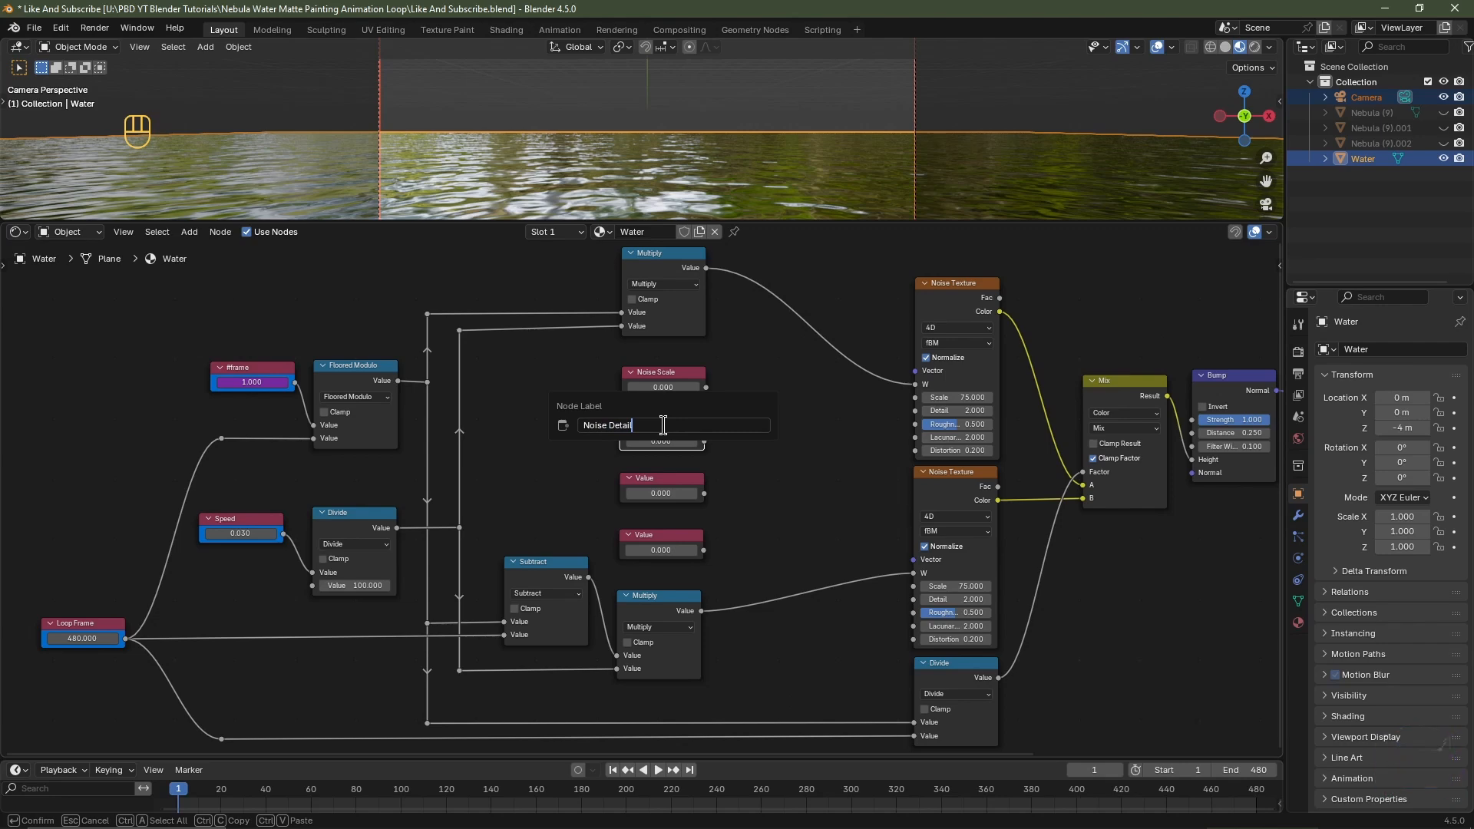
key(Return)
click(666, 477)
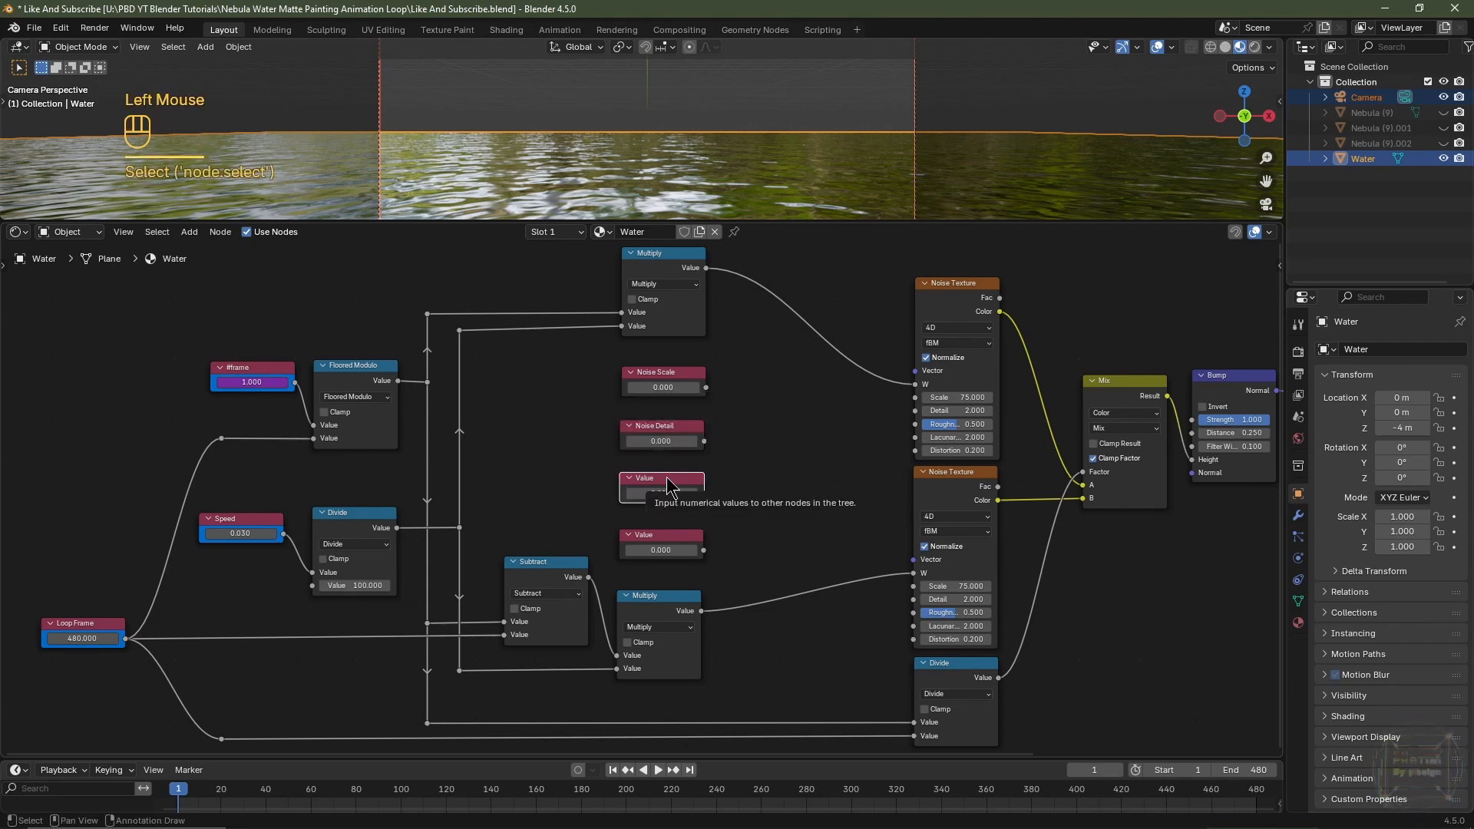
key(F2)
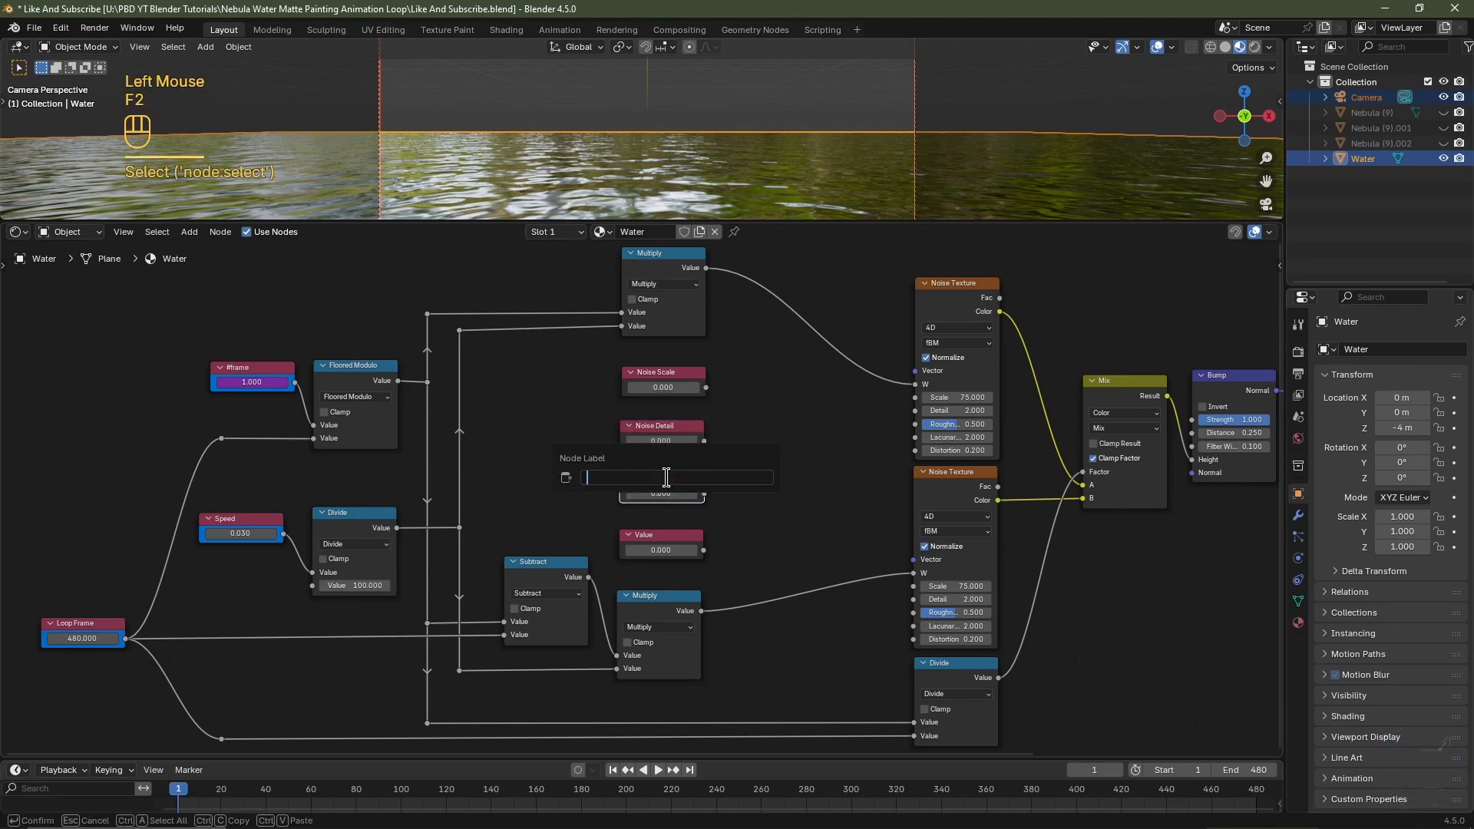
text(Noise Roughness)
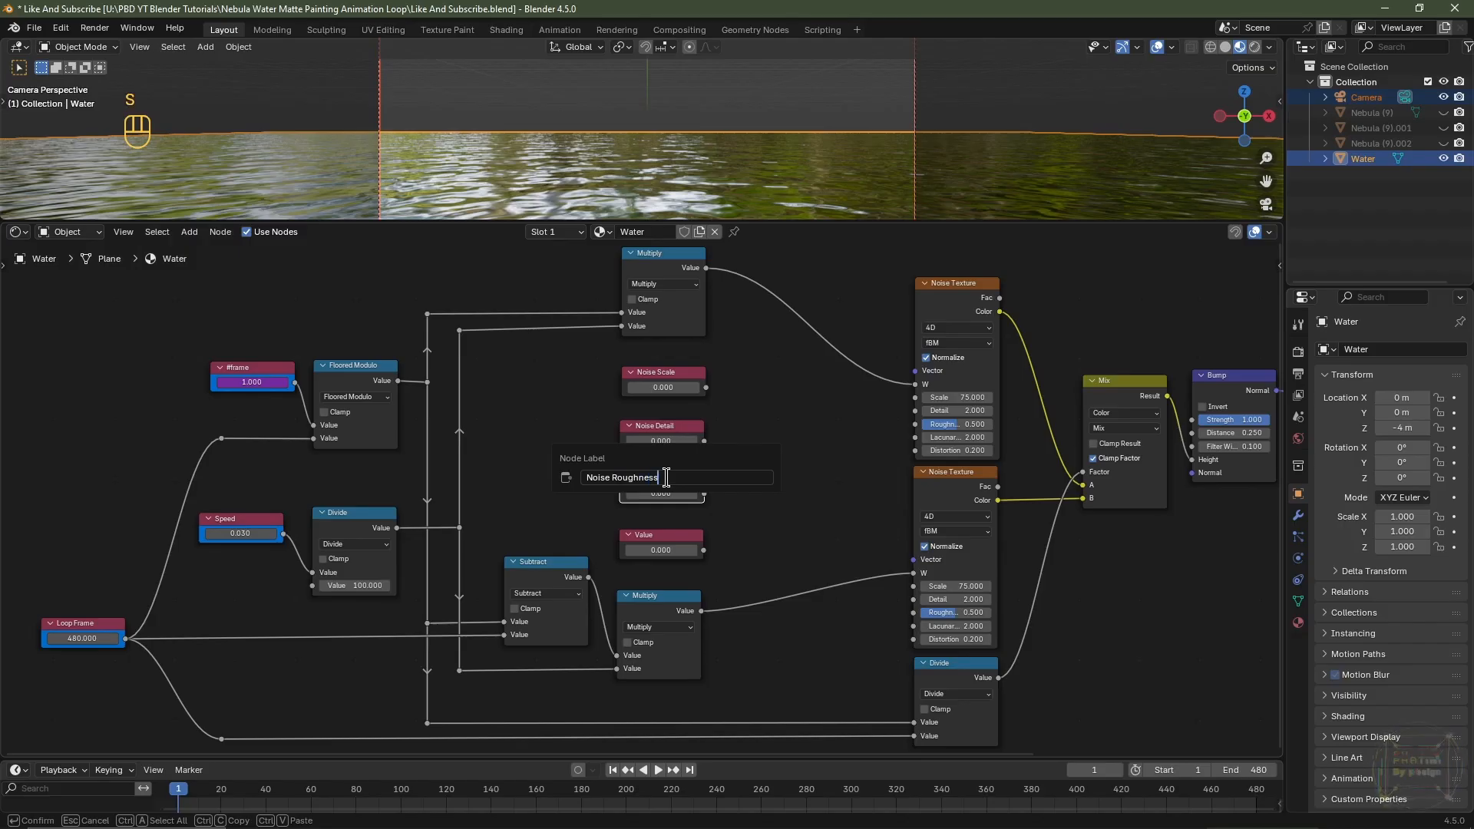
key(Return)
Label the lowest Value node in the column "Noise Distortion"
click(664, 537)
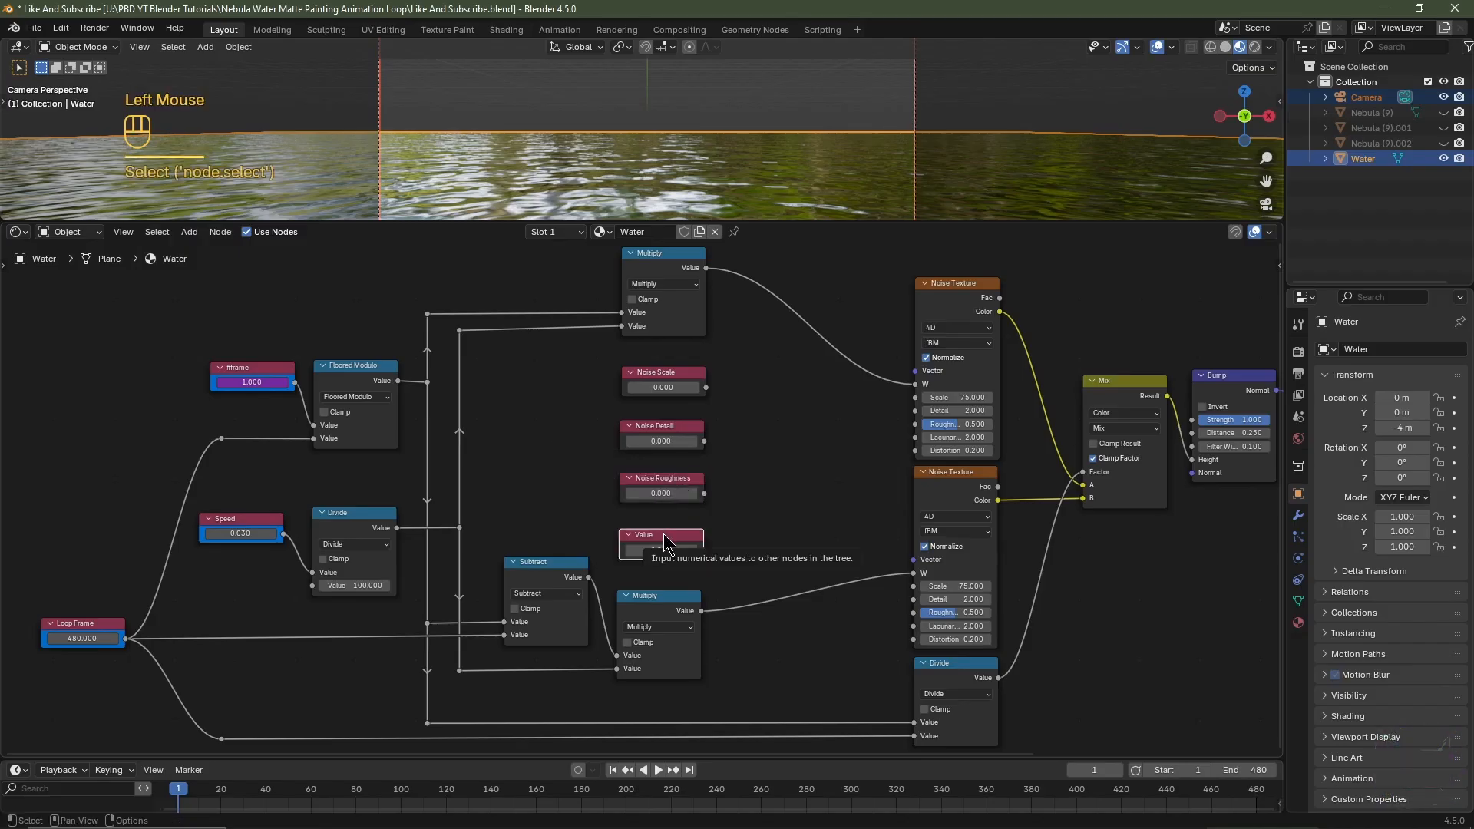
key(F2)
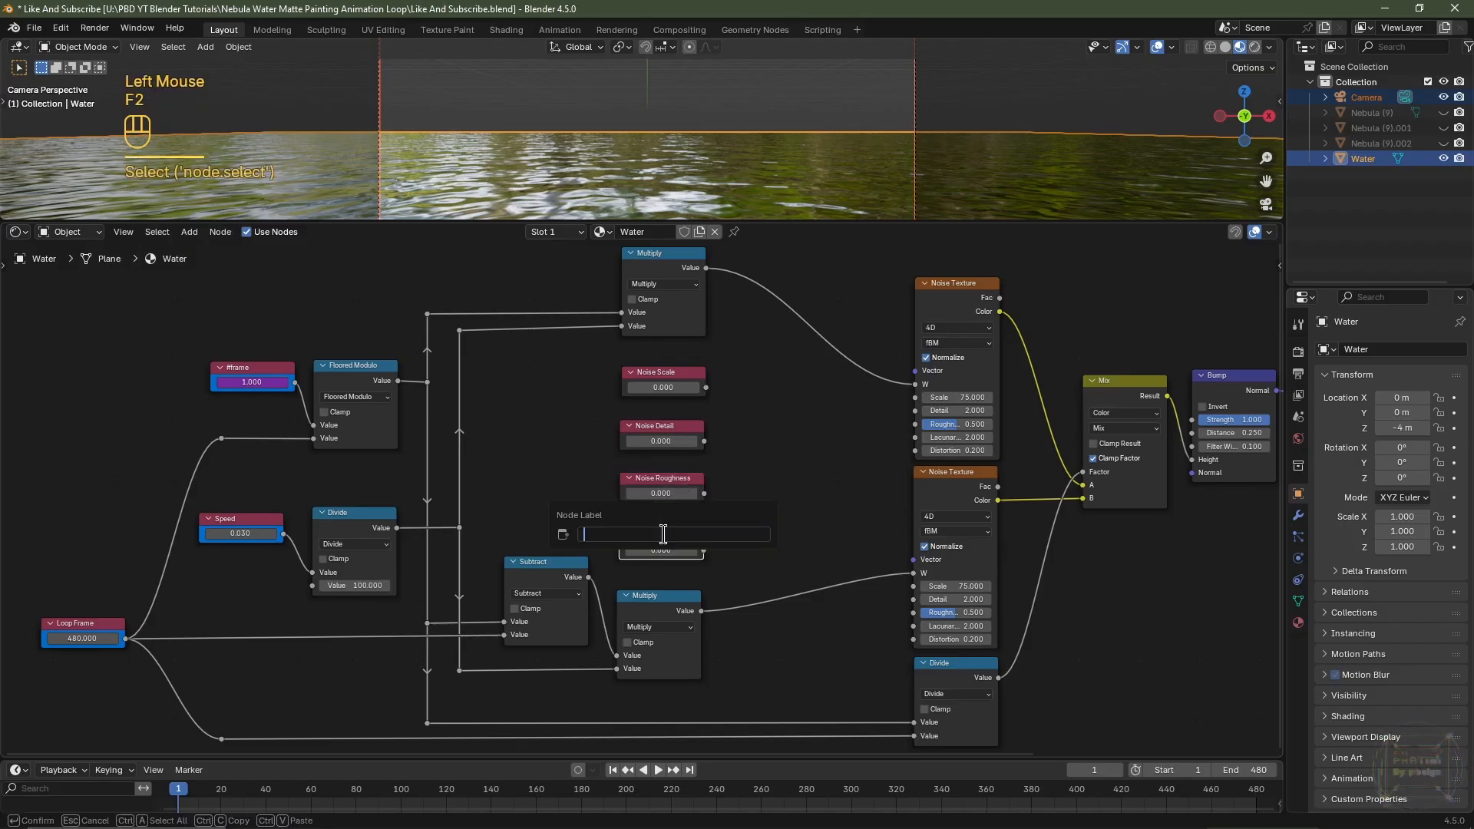
text(Noise Distortion)
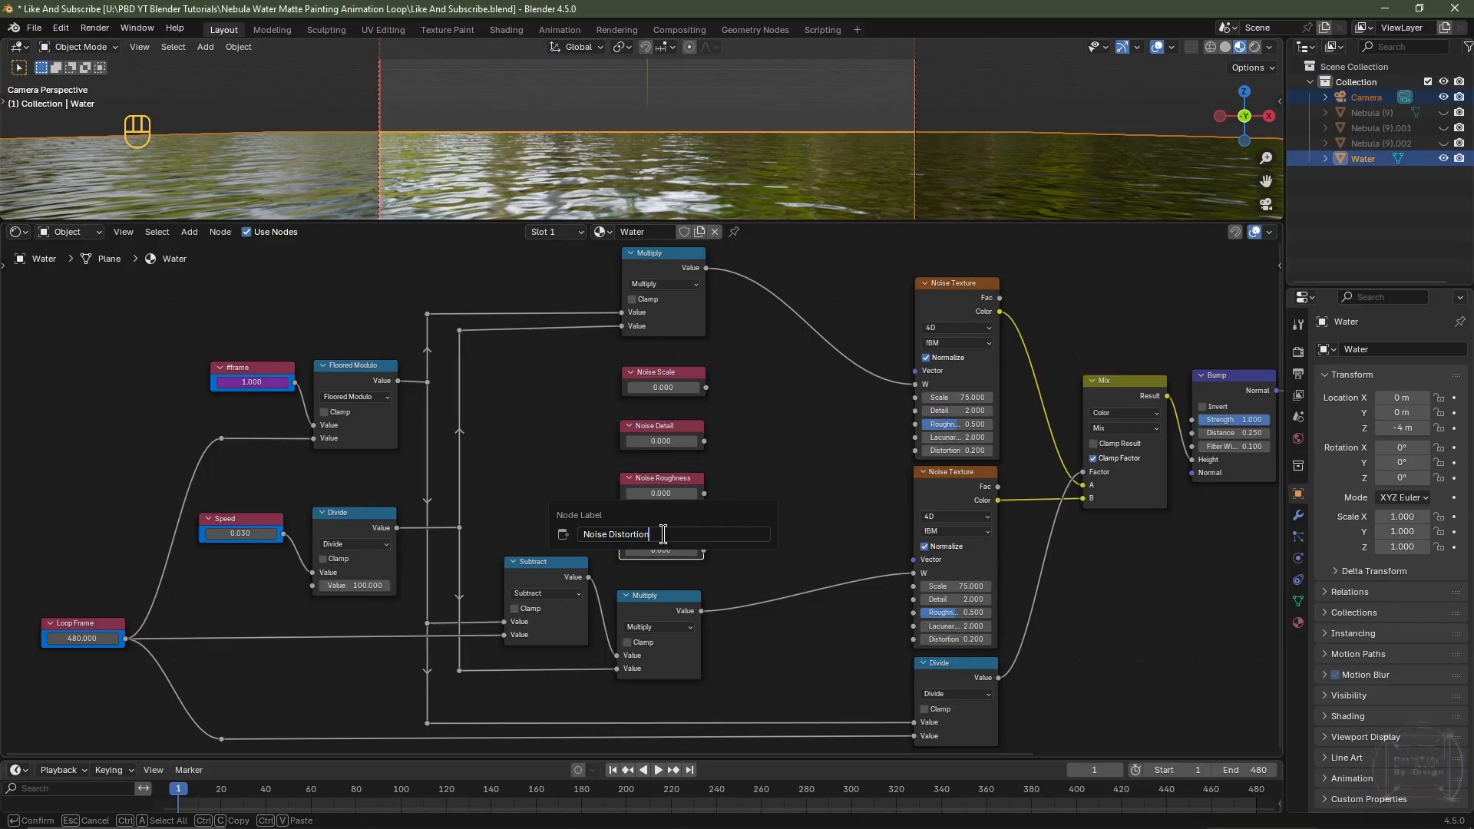
click(849, 458)
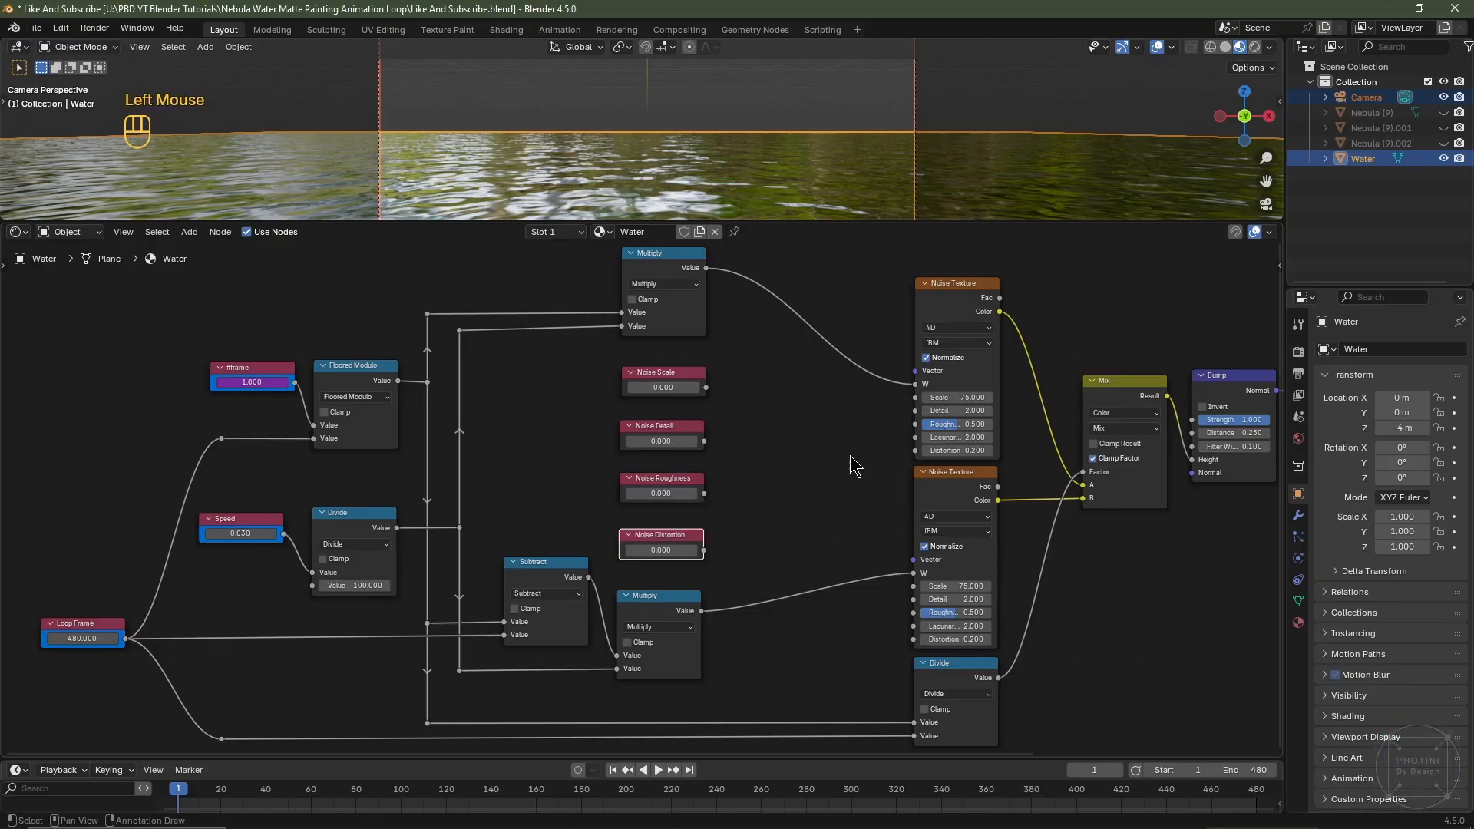
Set the Noise Scale node's value to 75 and the Noise Detail node's value to 2
double_click(664, 388)
text(75)
key(Return)
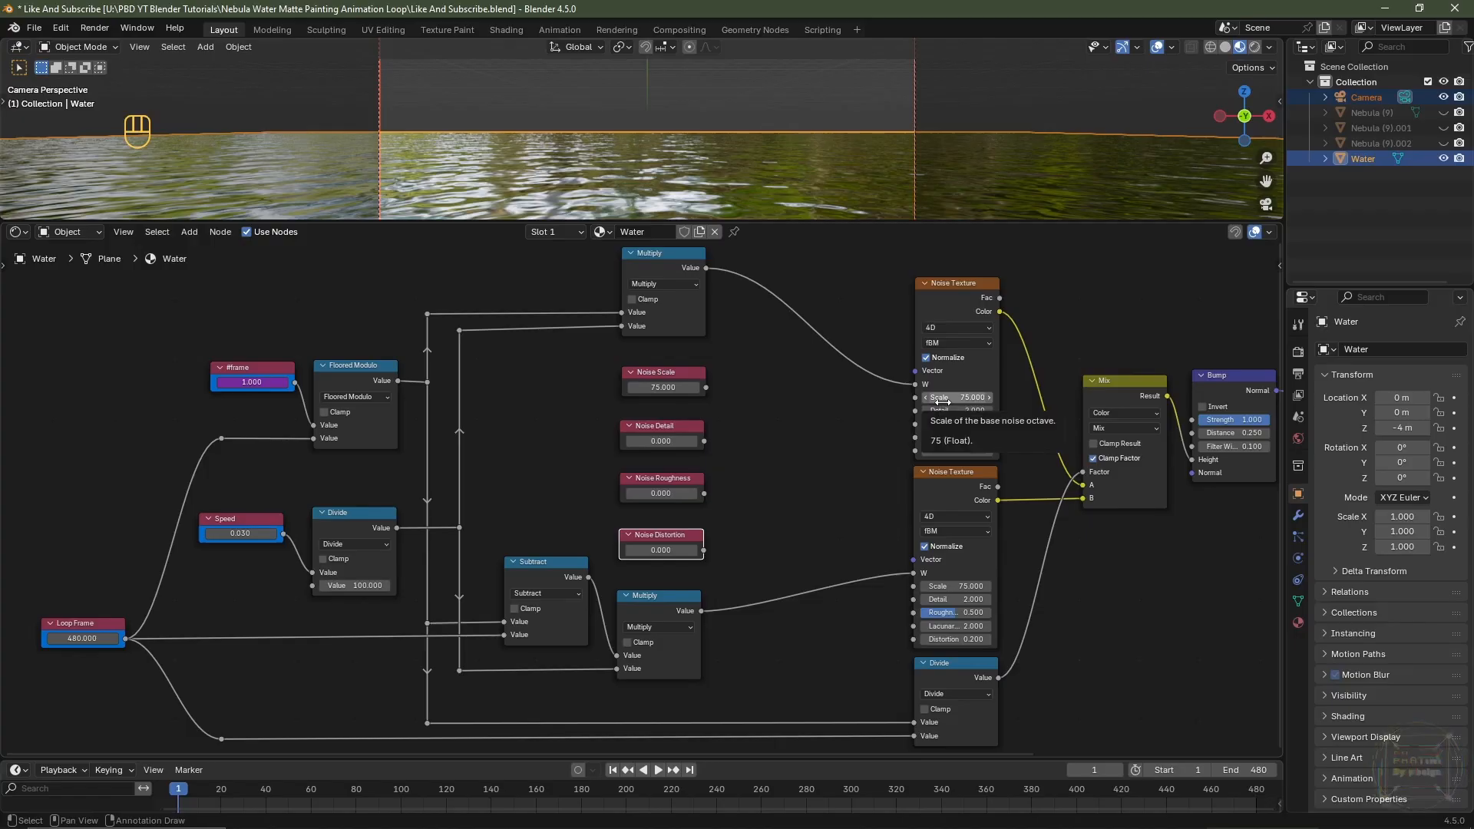
click(673, 440)
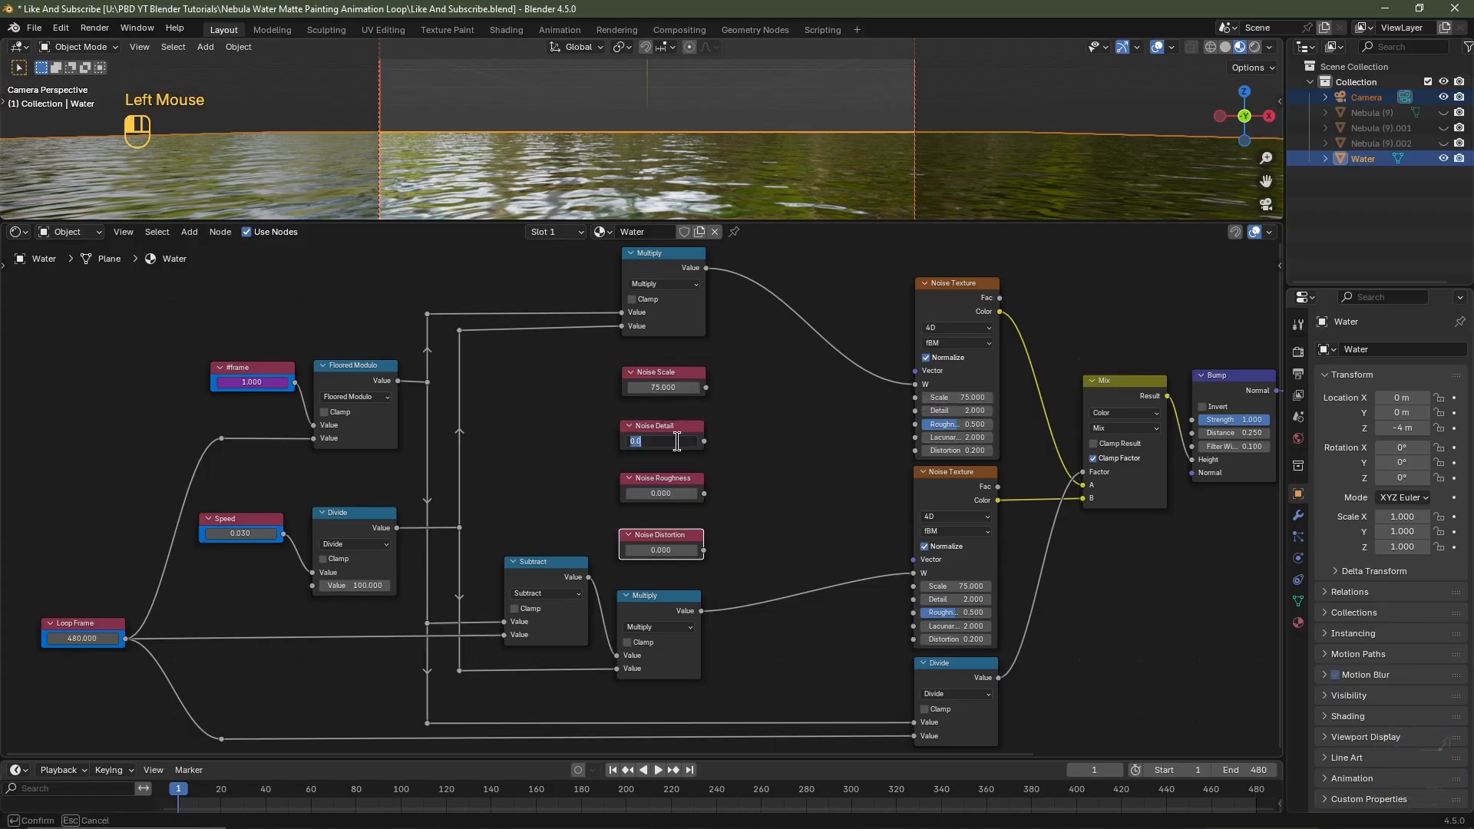
text(2)
key(Return)
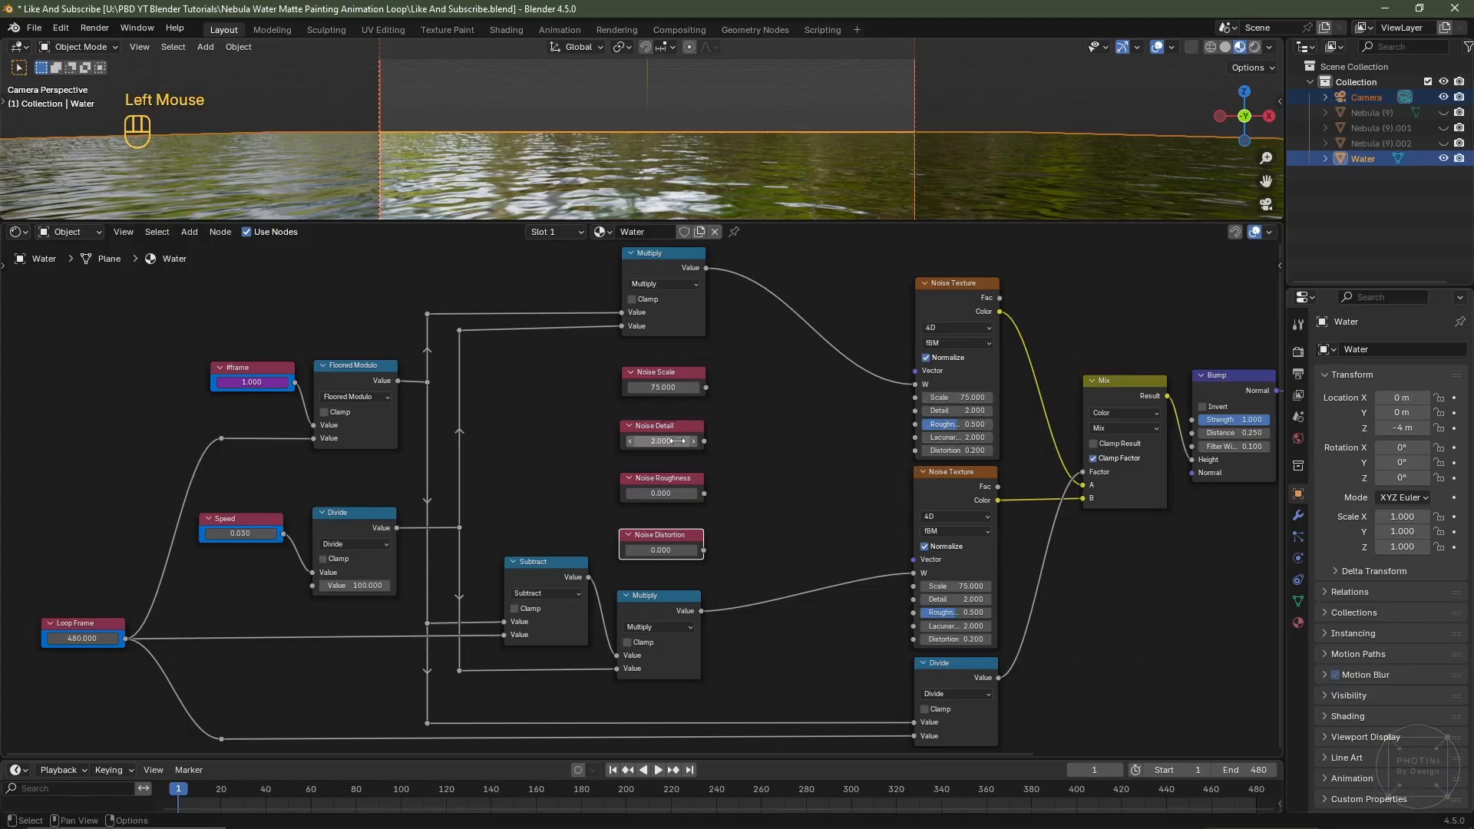
Set the Noise Roughness node's value to 0.5 and the Noise Distortion node's value to 0.2
click(659, 492)
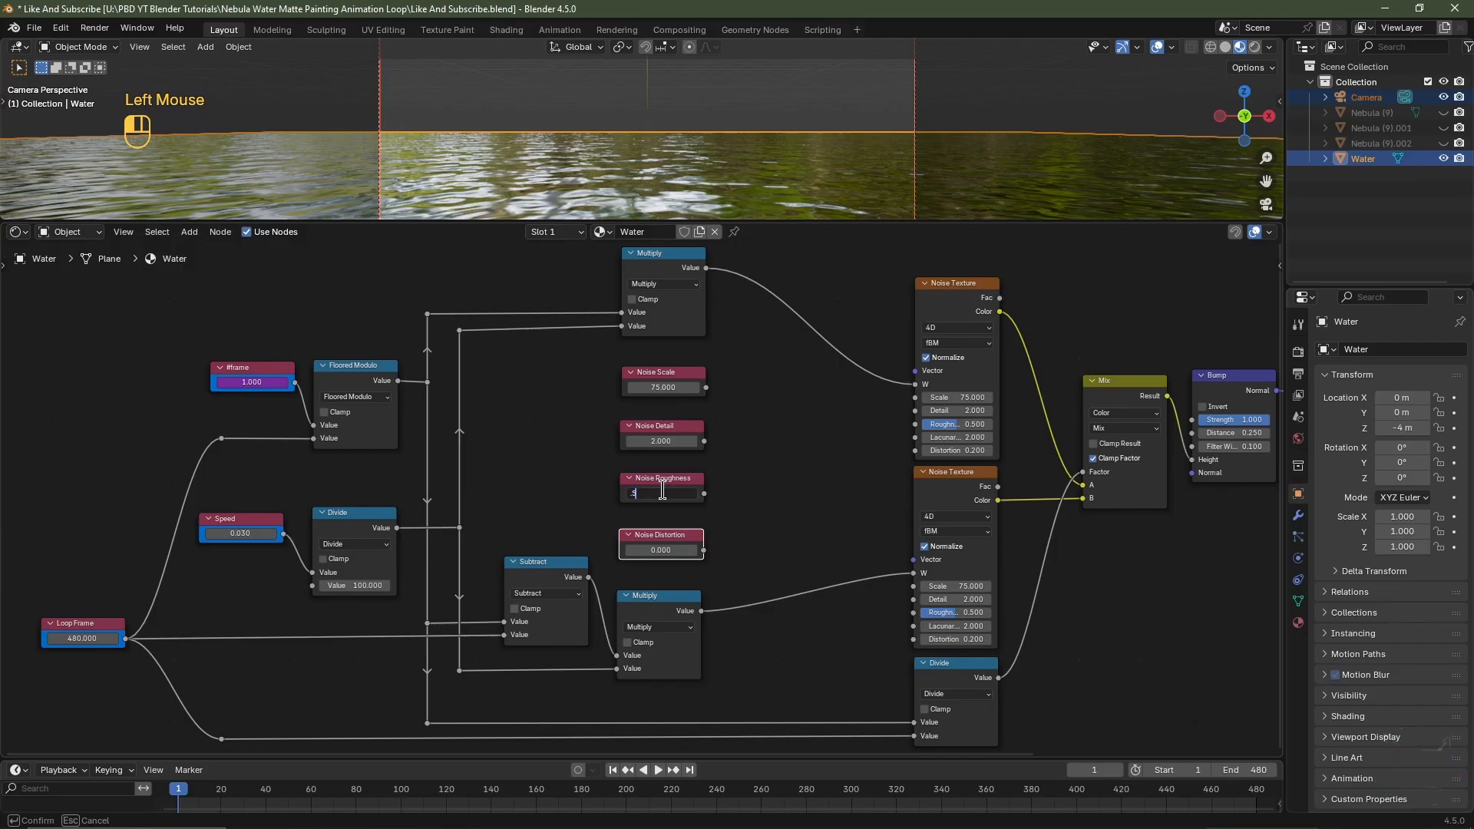
text(.5)
key(Return)
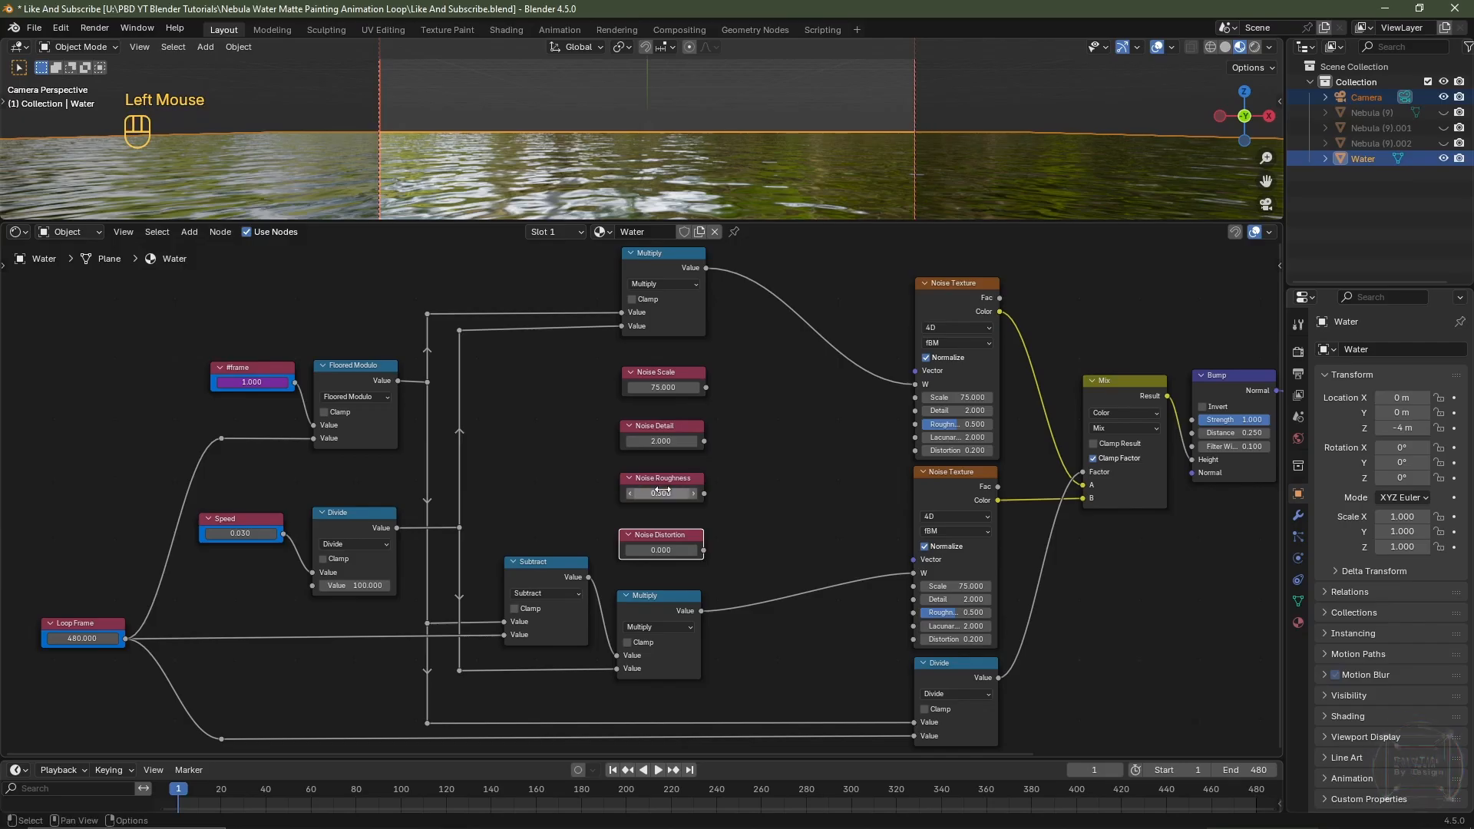
click(664, 549)
text(.2)
key(Return)
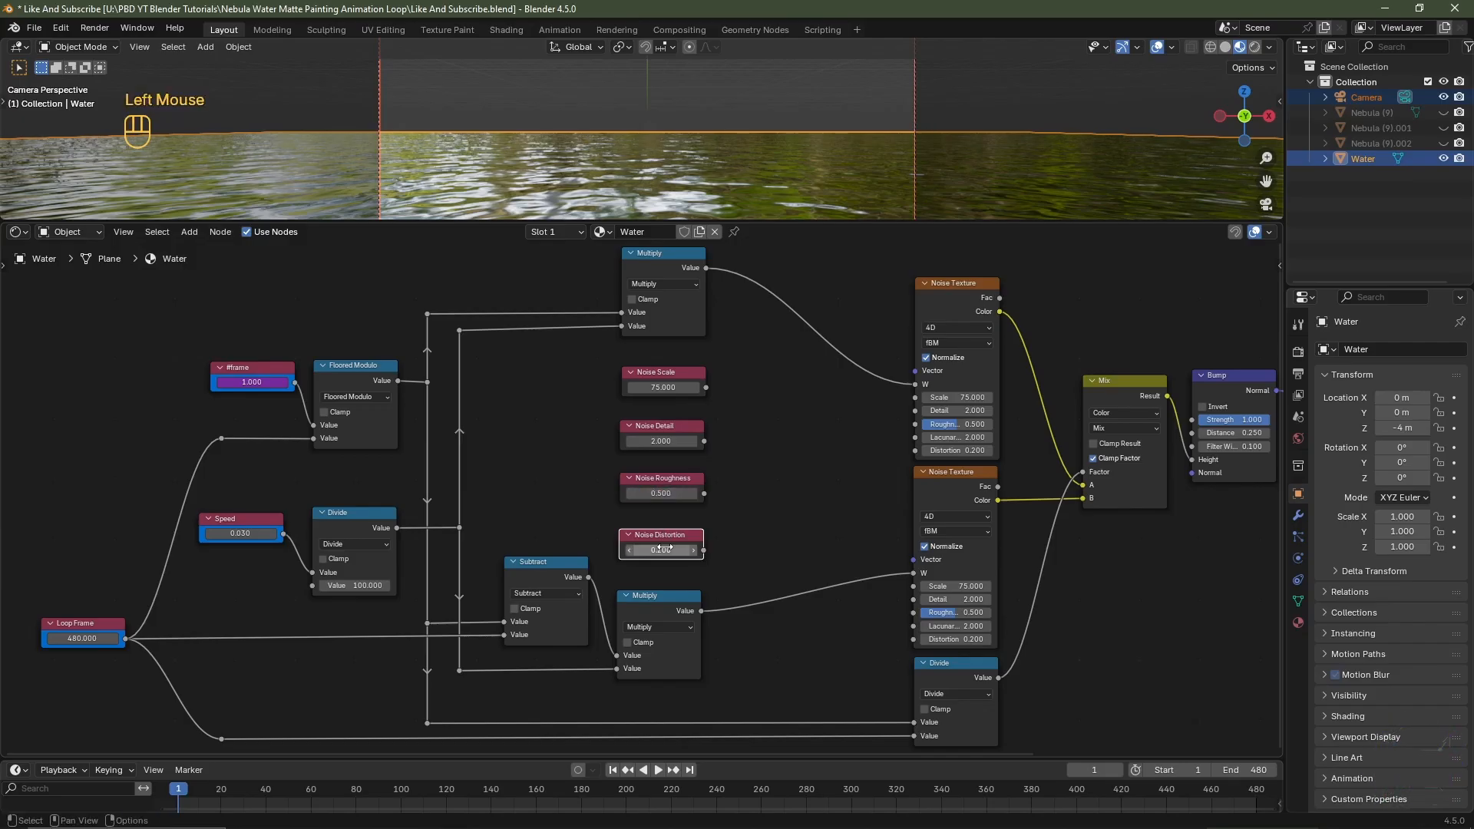
click(789, 463)
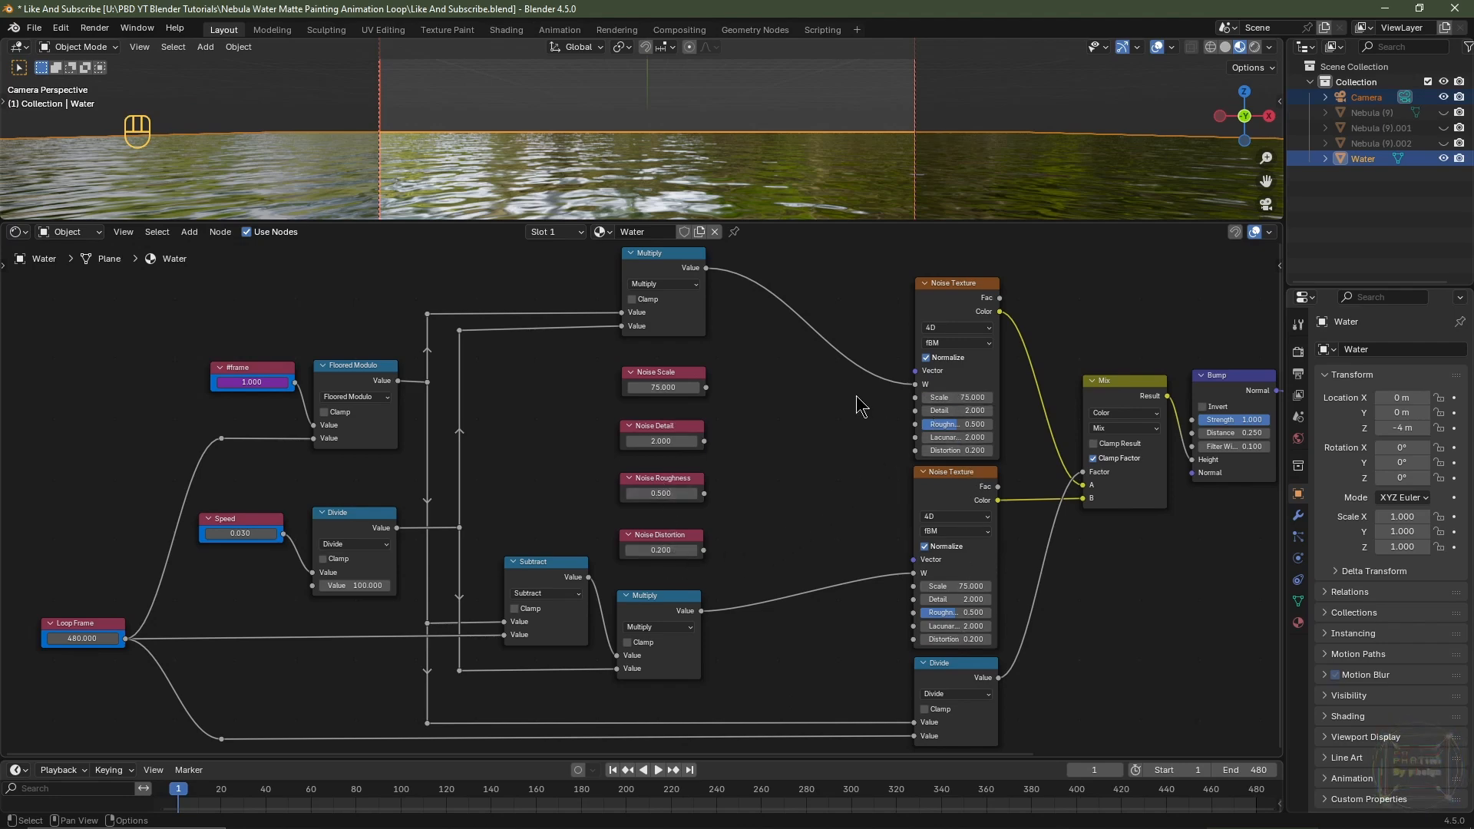
Connect the Noise Scale and Noise Detail nodes to the Scale and Detail inputs of both Noise Textures
click(705, 389)
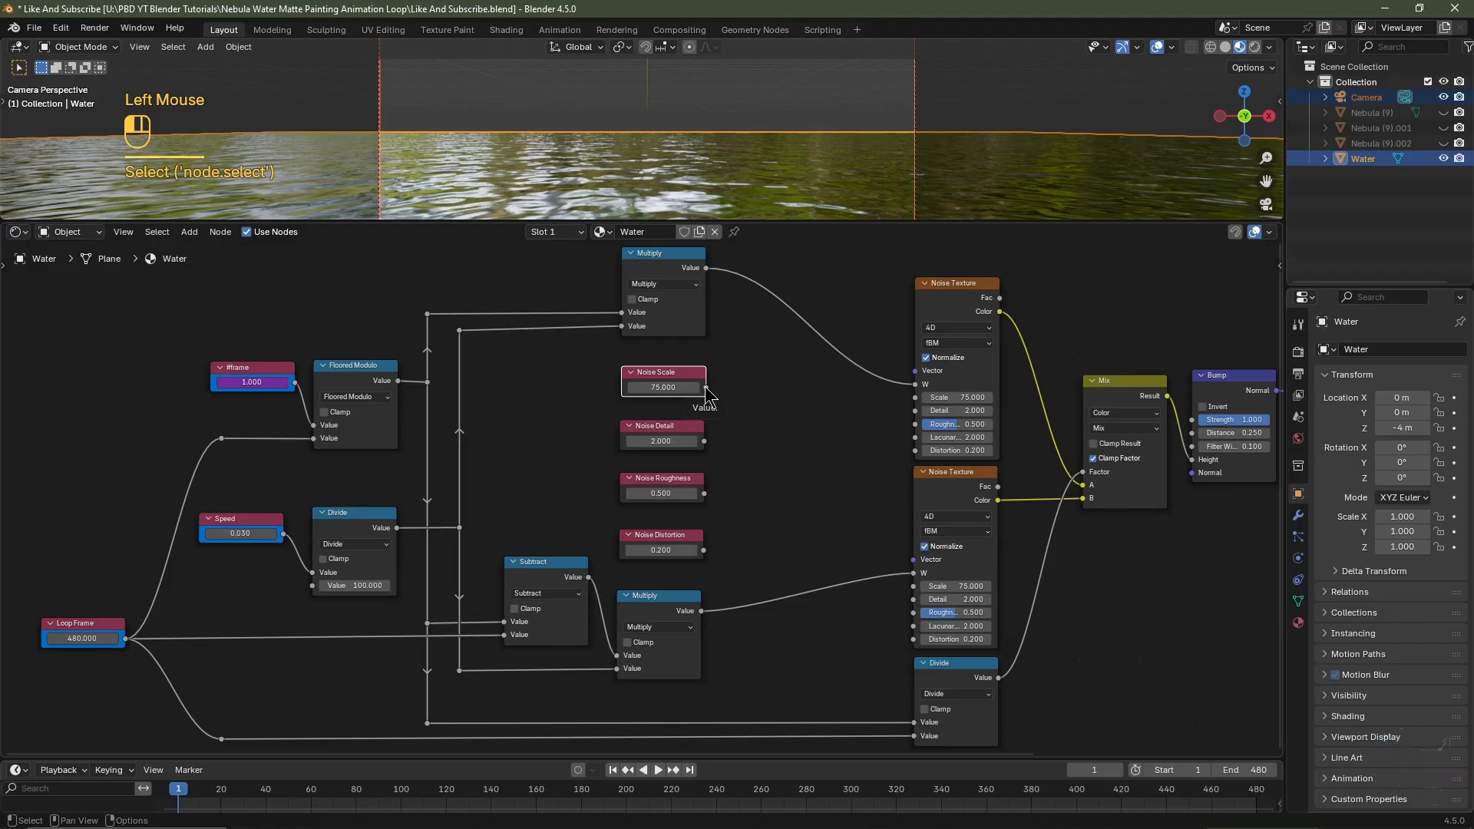
drag(704, 390, 916, 397)
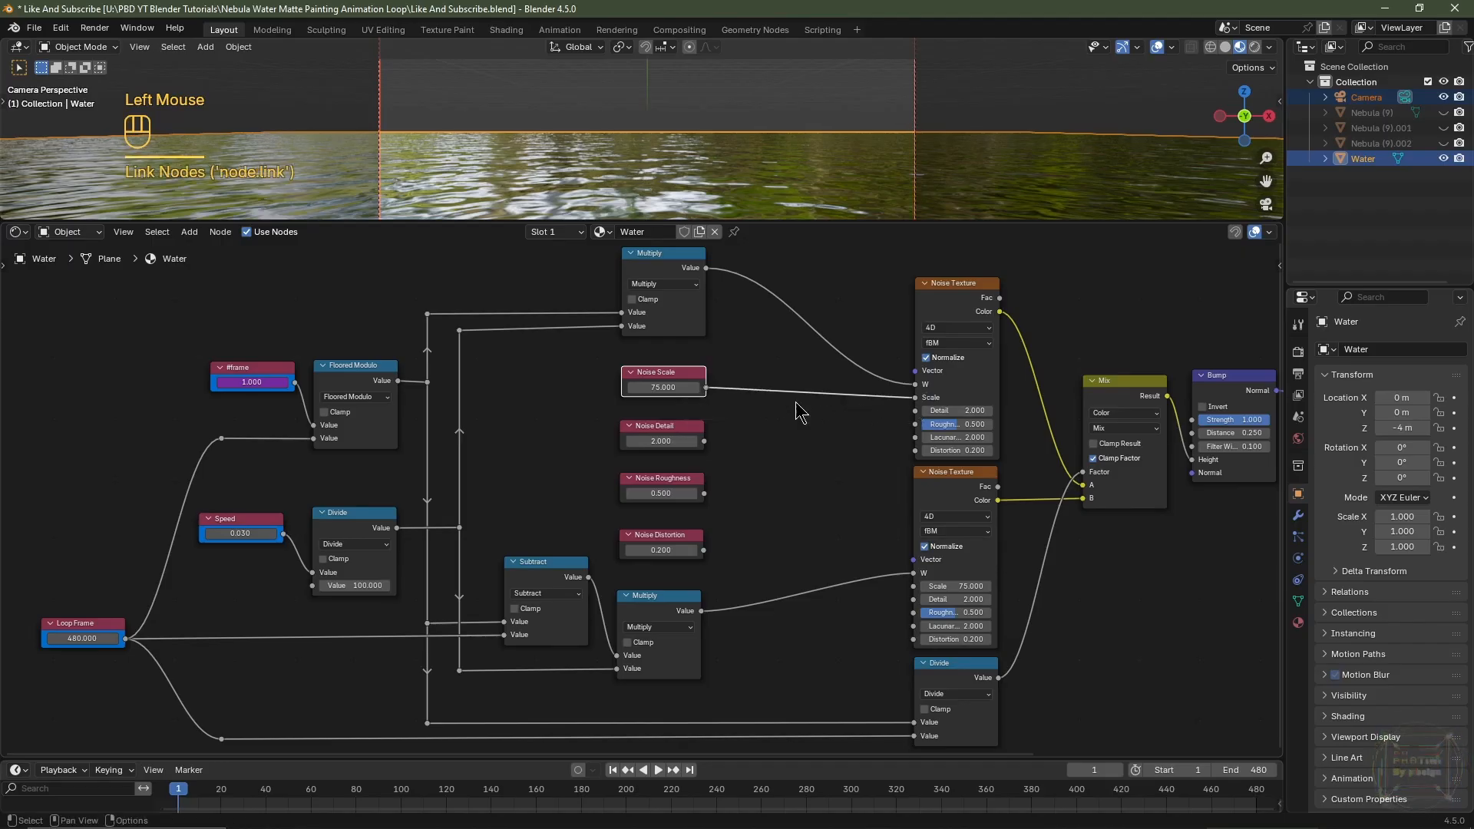
drag(704, 388, 913, 586)
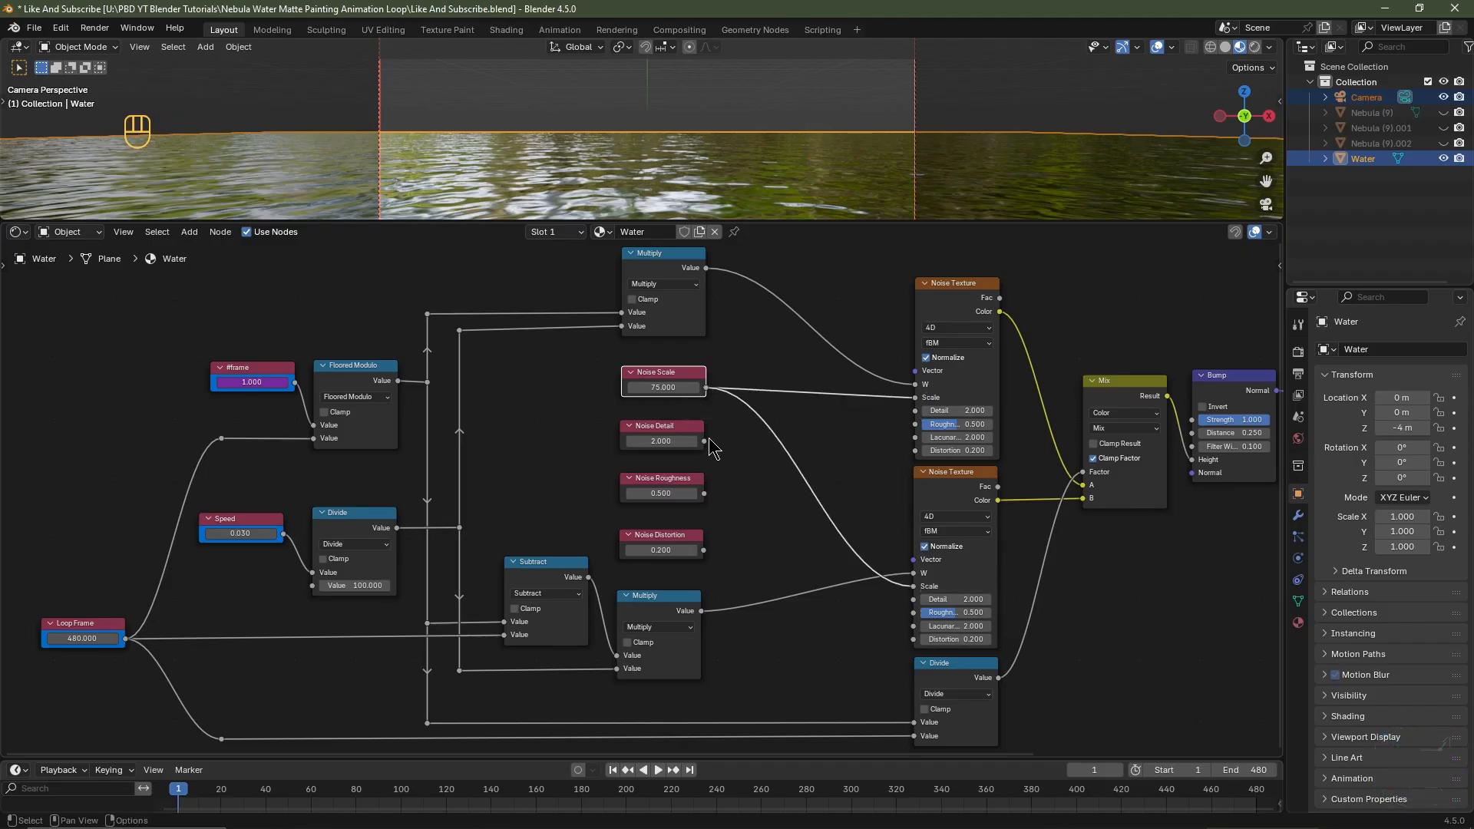
drag(704, 442, 916, 411)
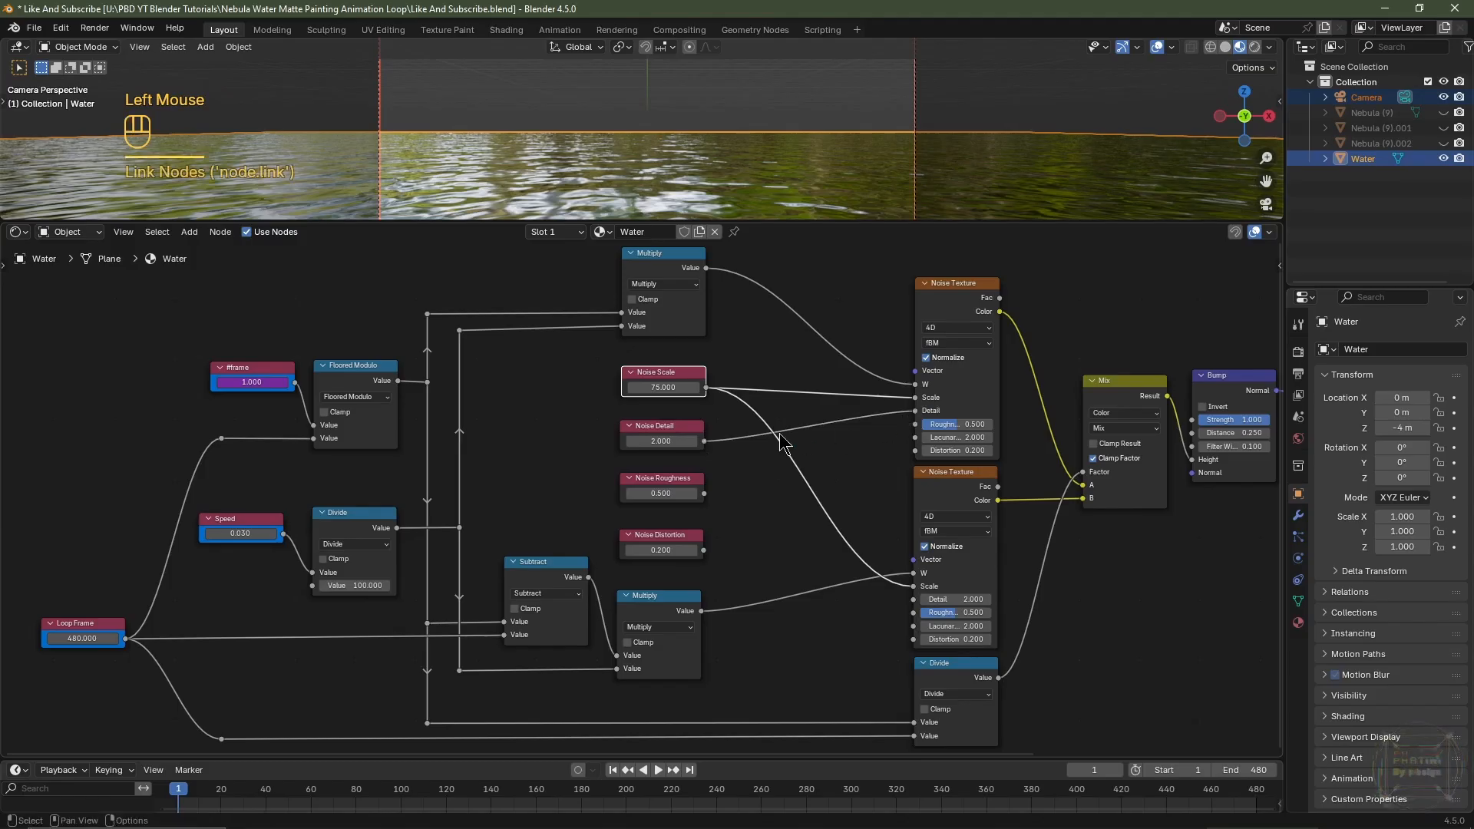
drag(705, 442, 915, 600)
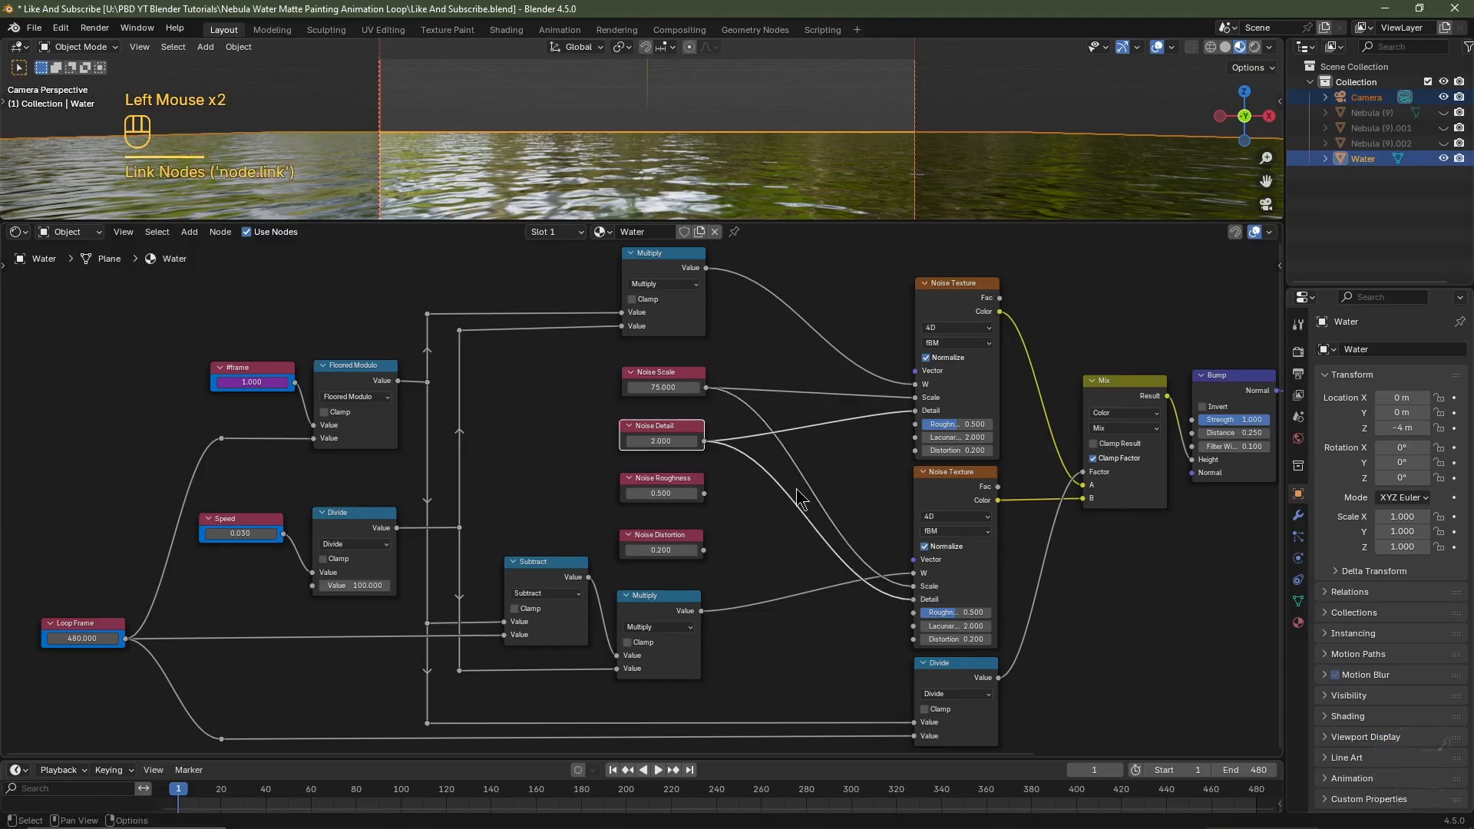
Connect the Noise Roughness and Noise Distortion nodes to the Roughness and Distortion inputs of both Noise Textures
drag(704, 494, 916, 424)
drag(704, 494, 915, 613)
drag(704, 551, 915, 451)
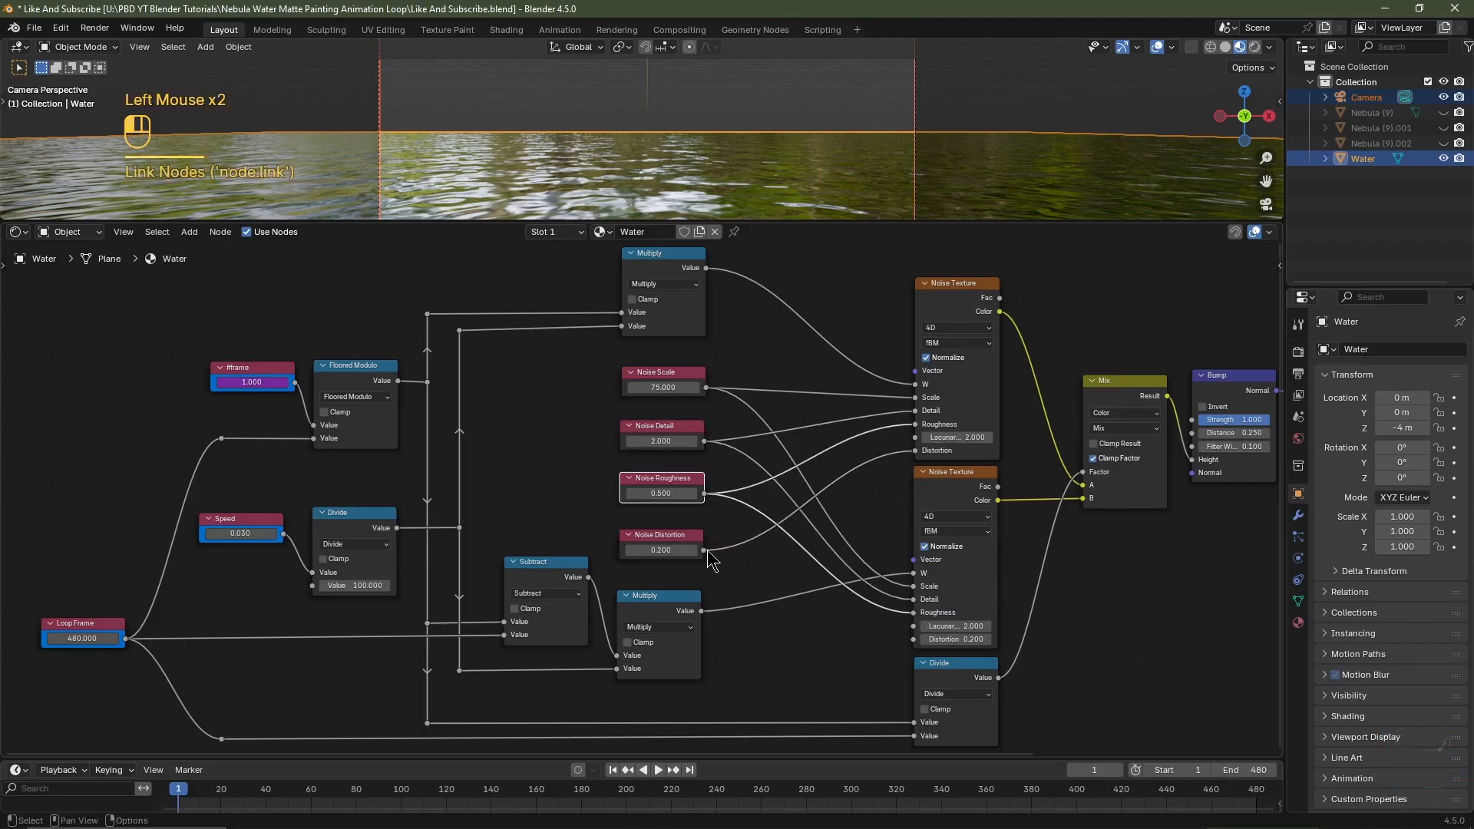
drag(707, 551, 914, 640)
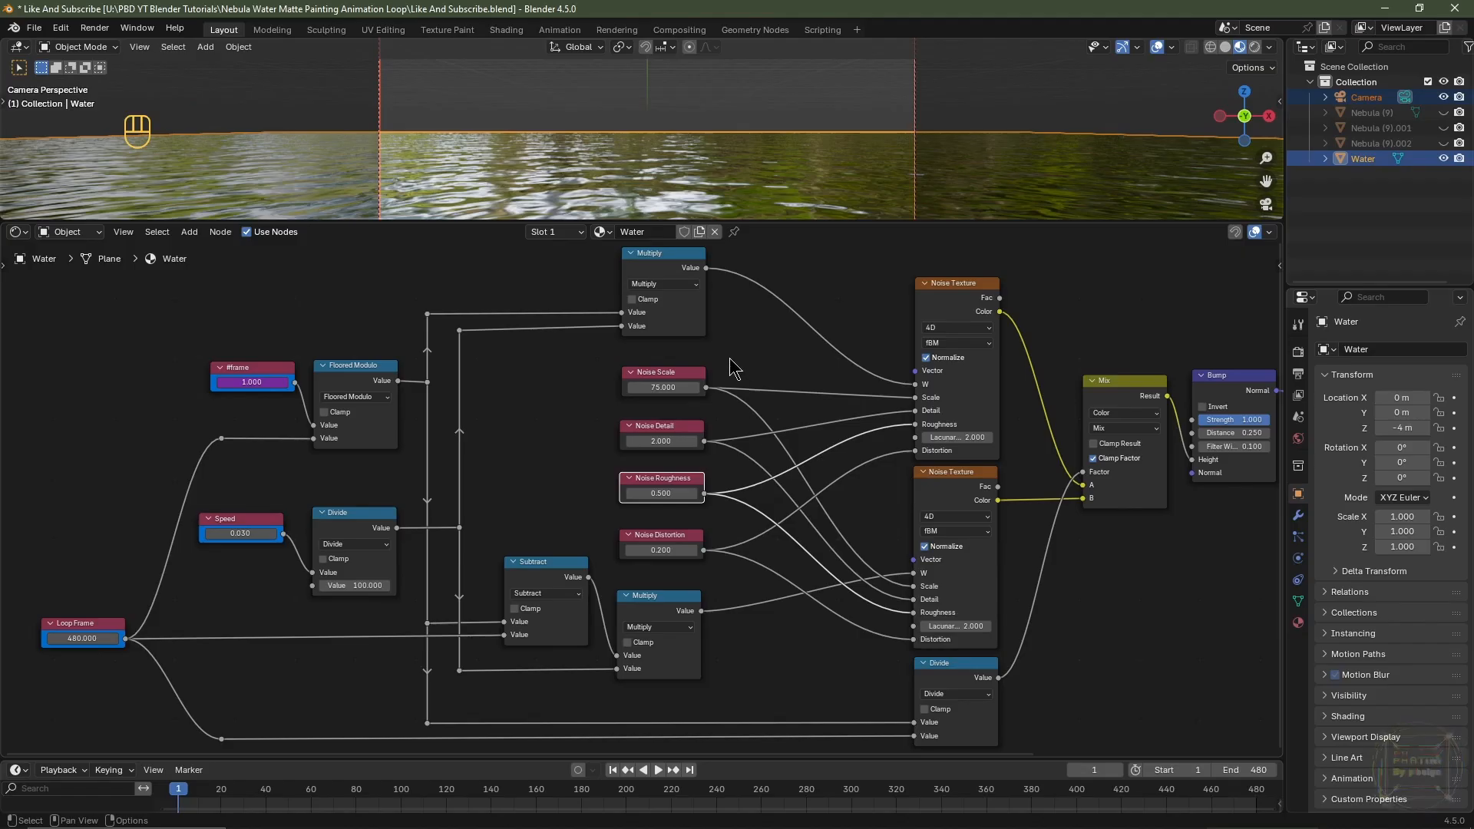
Enable a custom color on the Noise Scale node, make it green, and copy that color
drag(729, 357, 638, 577)
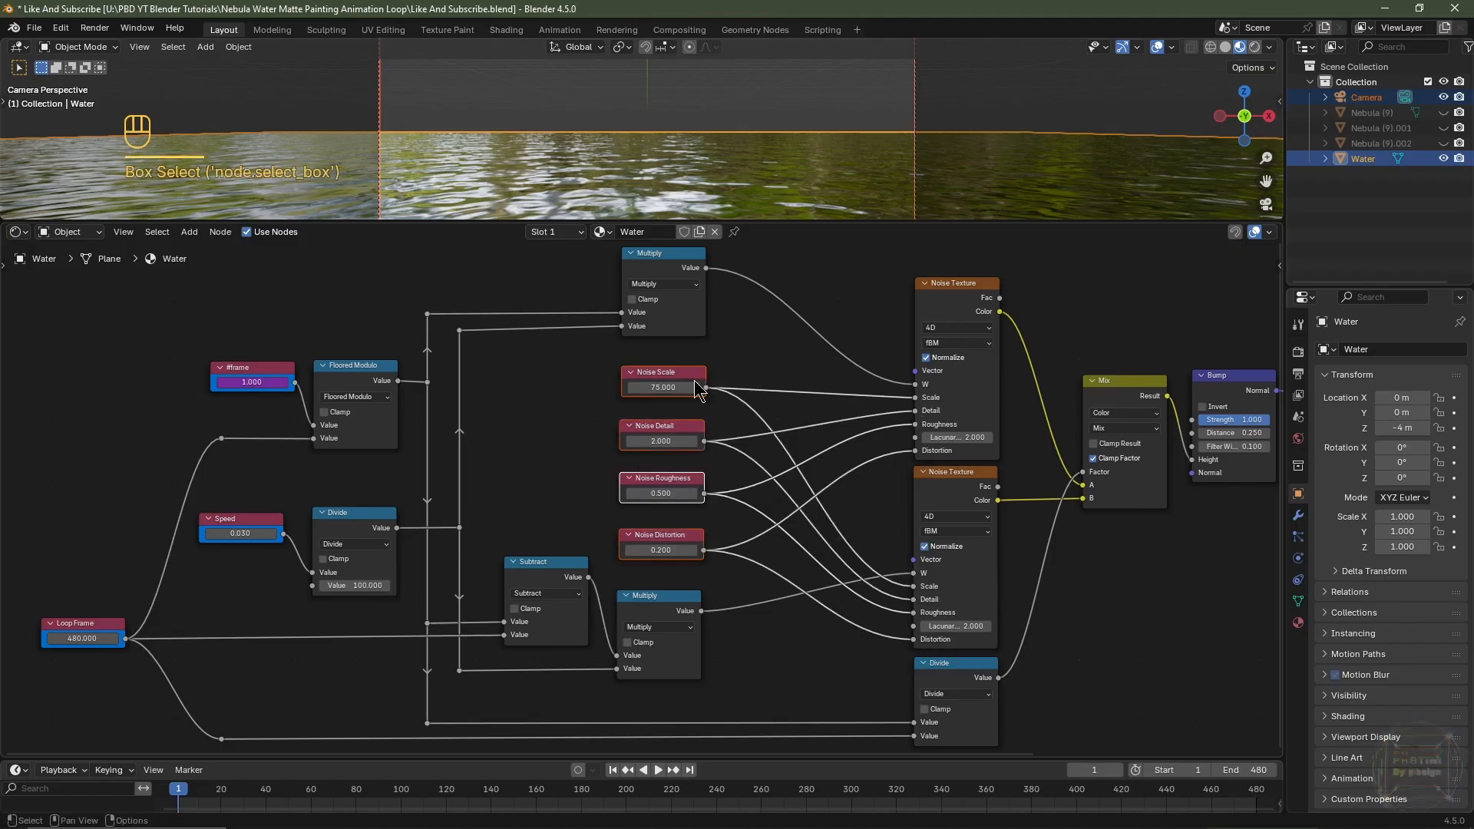
key(n)
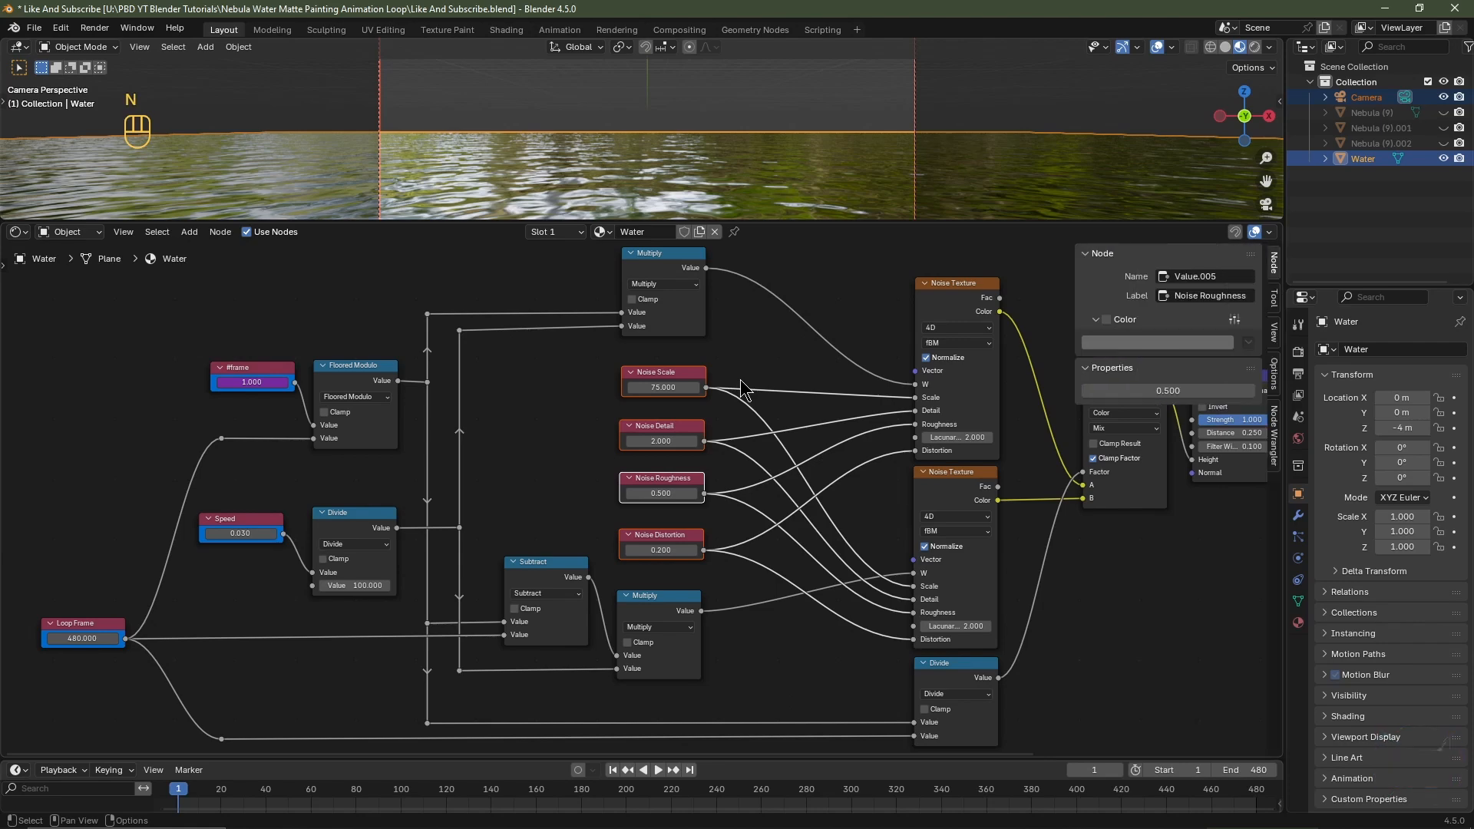
click(665, 374)
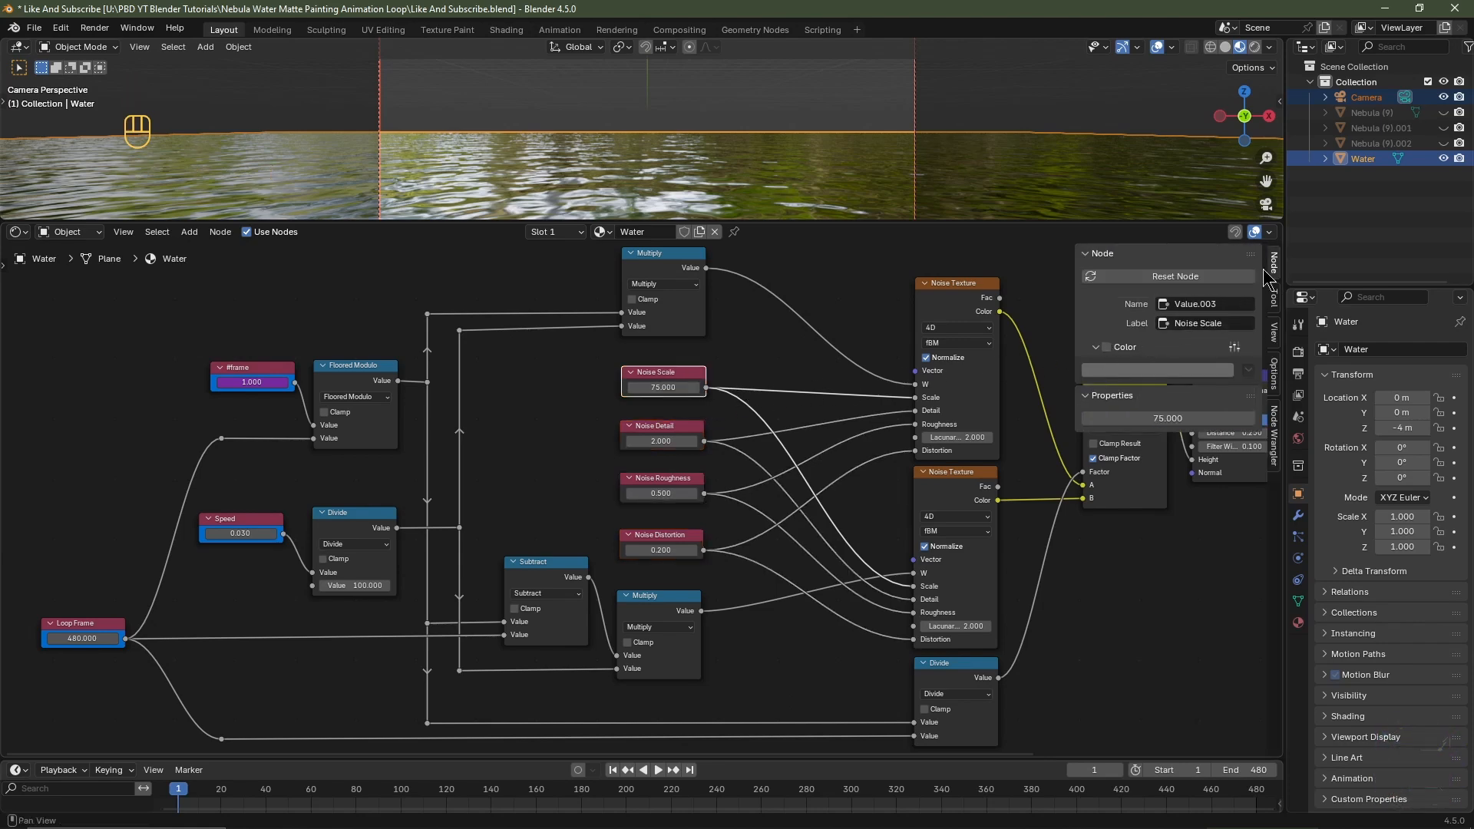
click(1106, 347)
click(1115, 370)
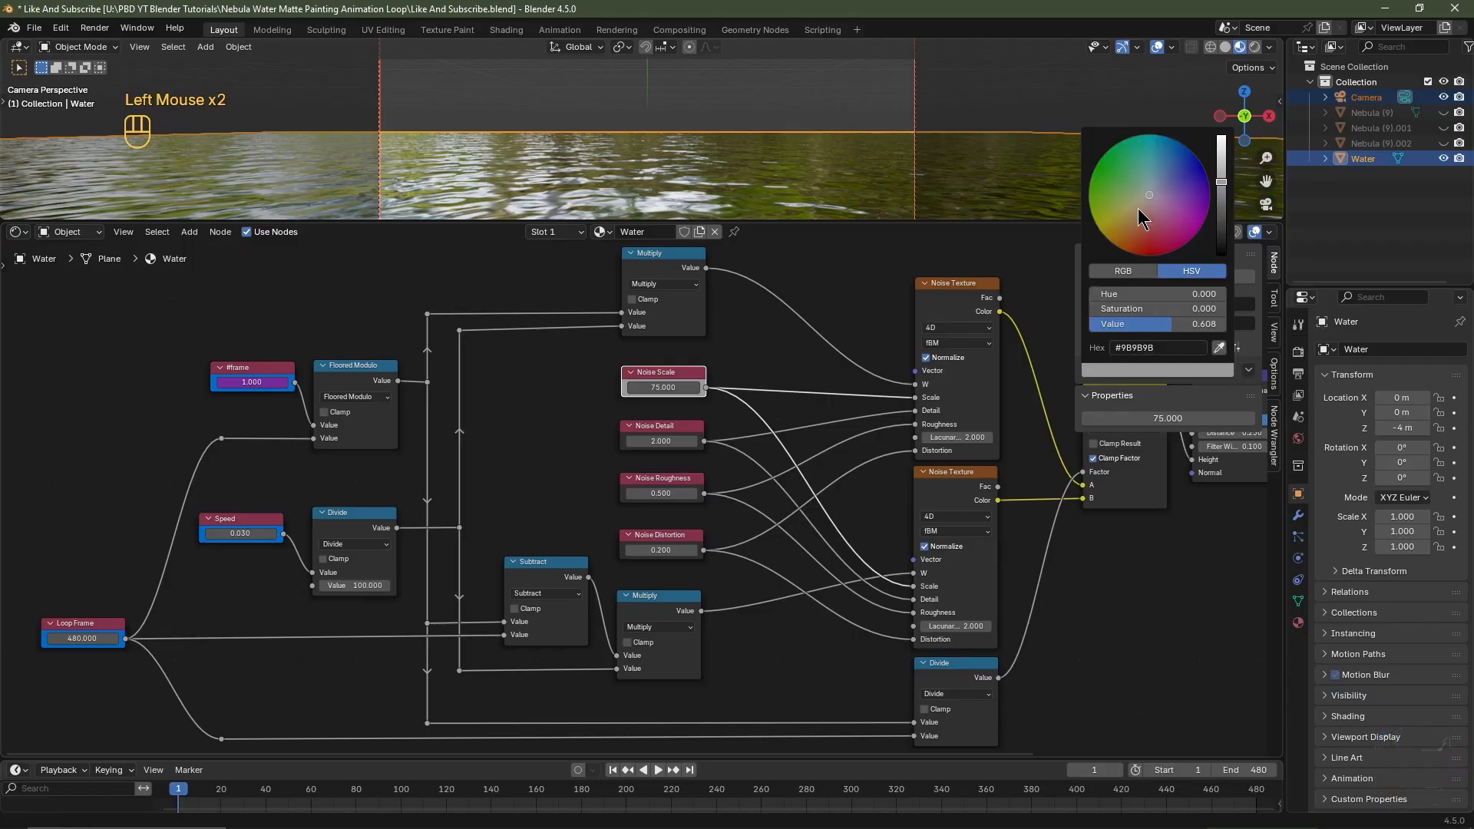
drag(1138, 209, 1118, 161)
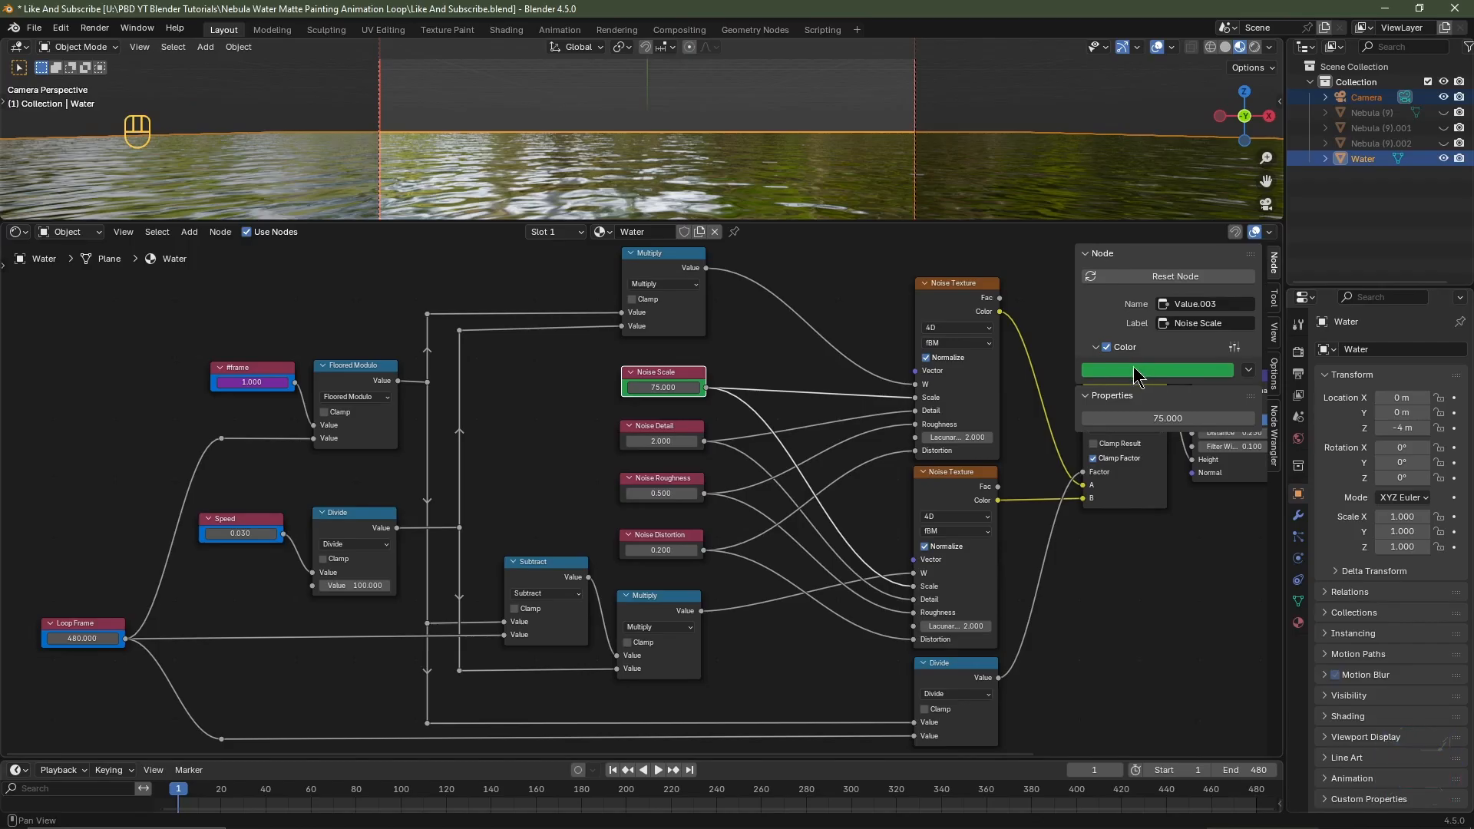
key(ctrl+c)
Enable custom colors on the Noise Detail, Noise Roughness and Noise Distortion nodes and paste the copied green into each
click(671, 425)
click(1106, 348)
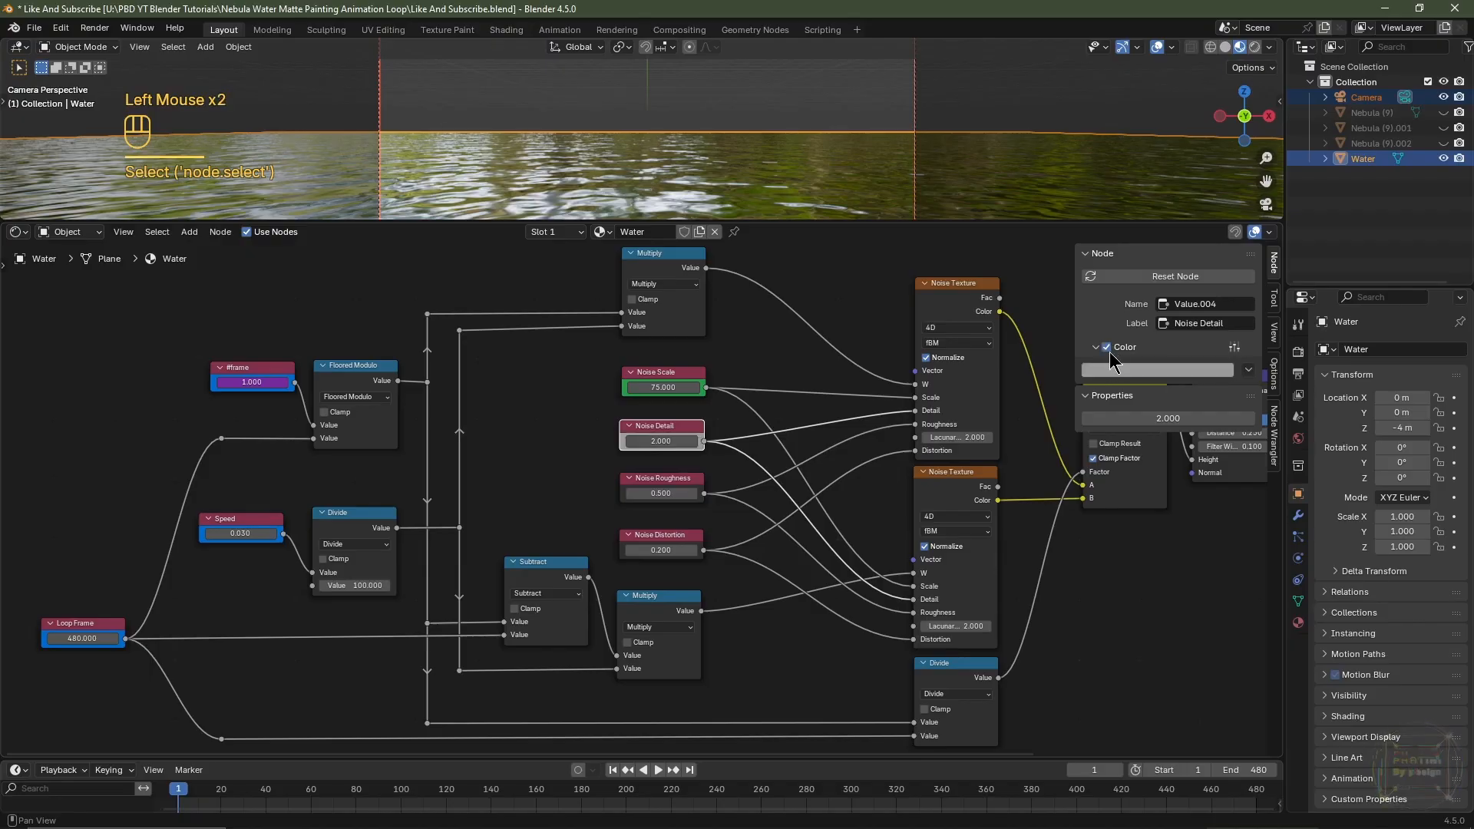
key(ctrl+v)
click(687, 488)
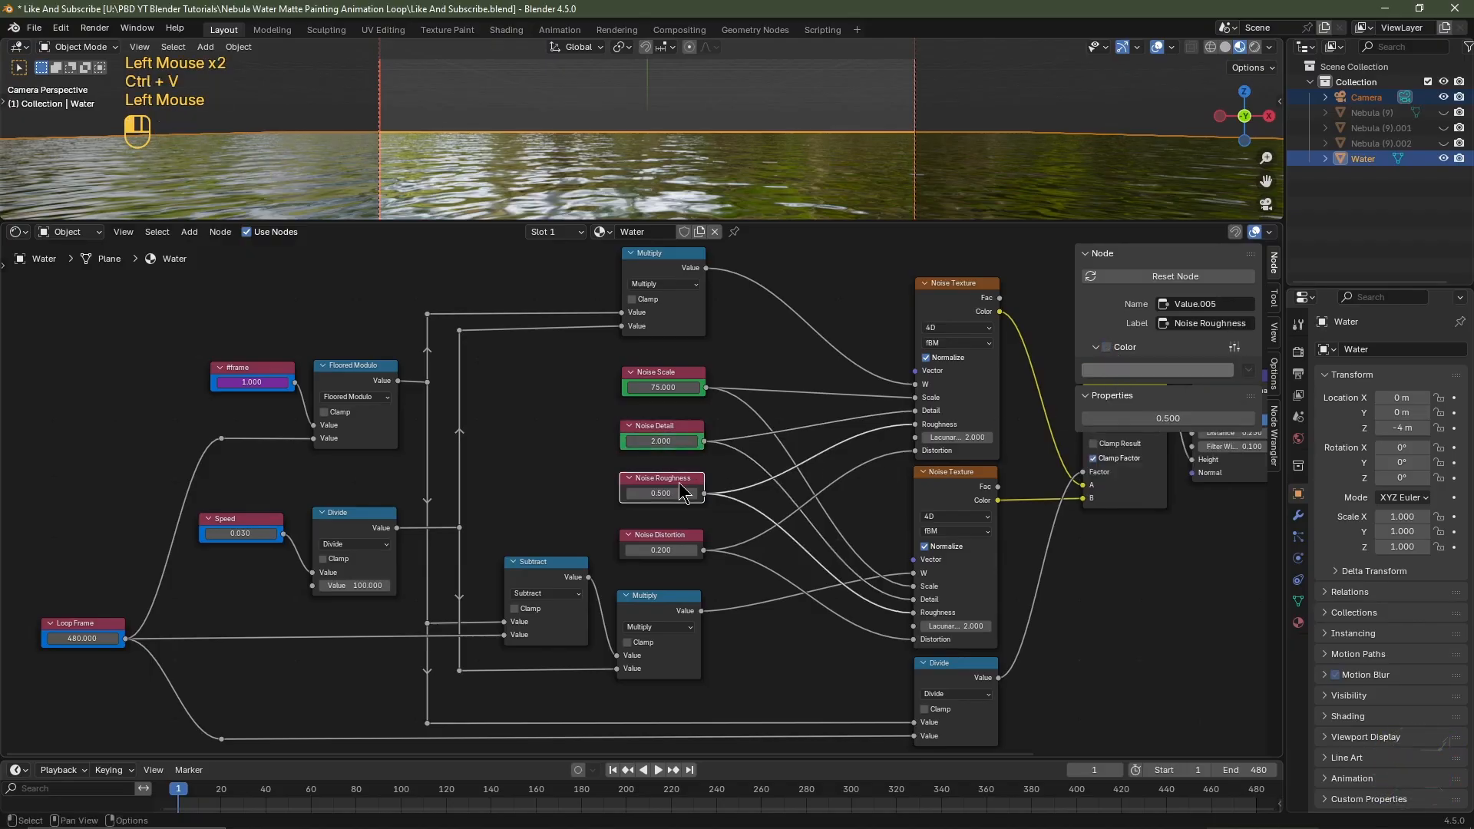
click(1107, 348)
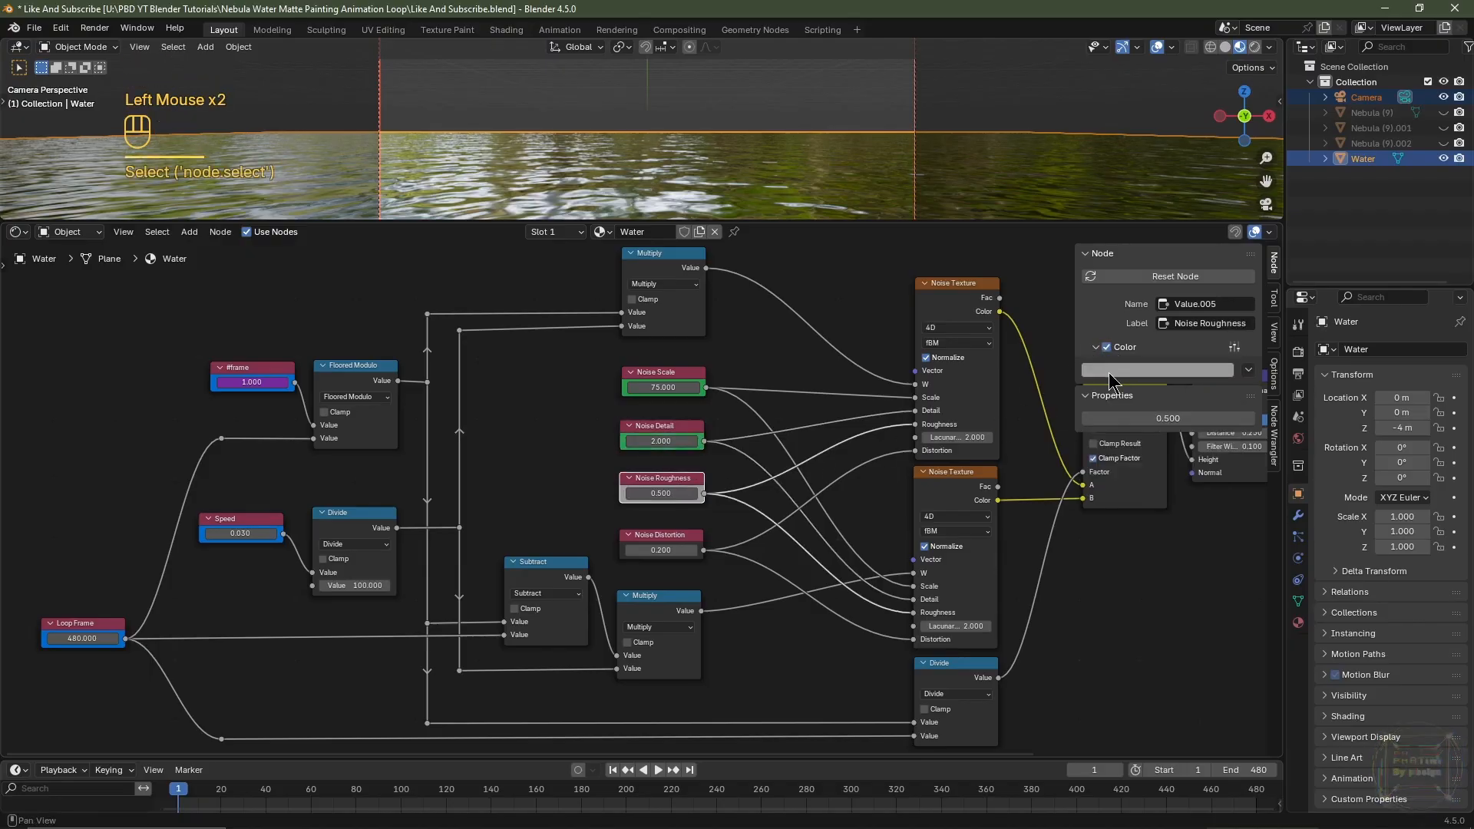
key(ctrl+v)
click(681, 547)
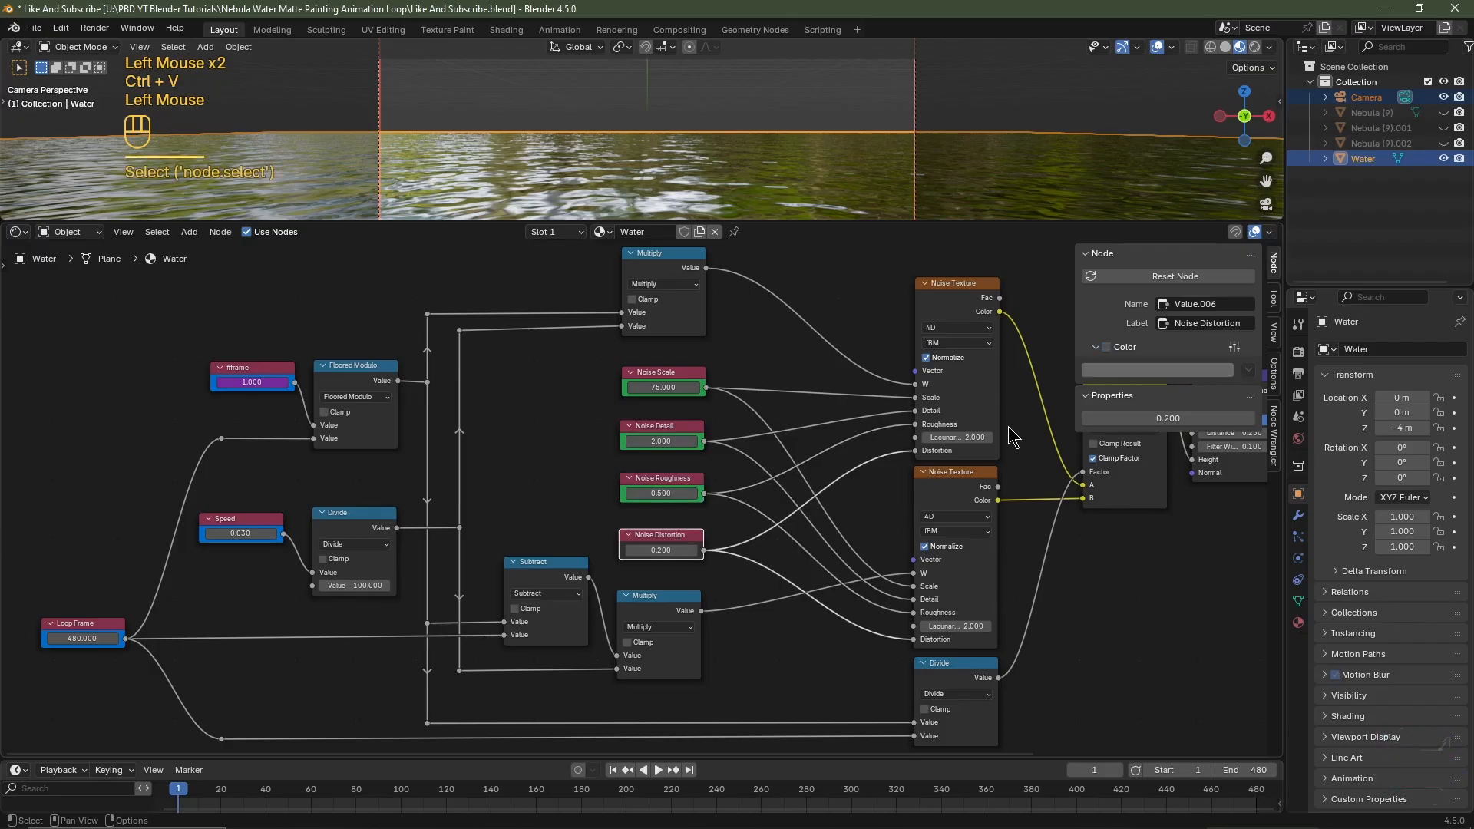
click(1106, 348)
key(n)
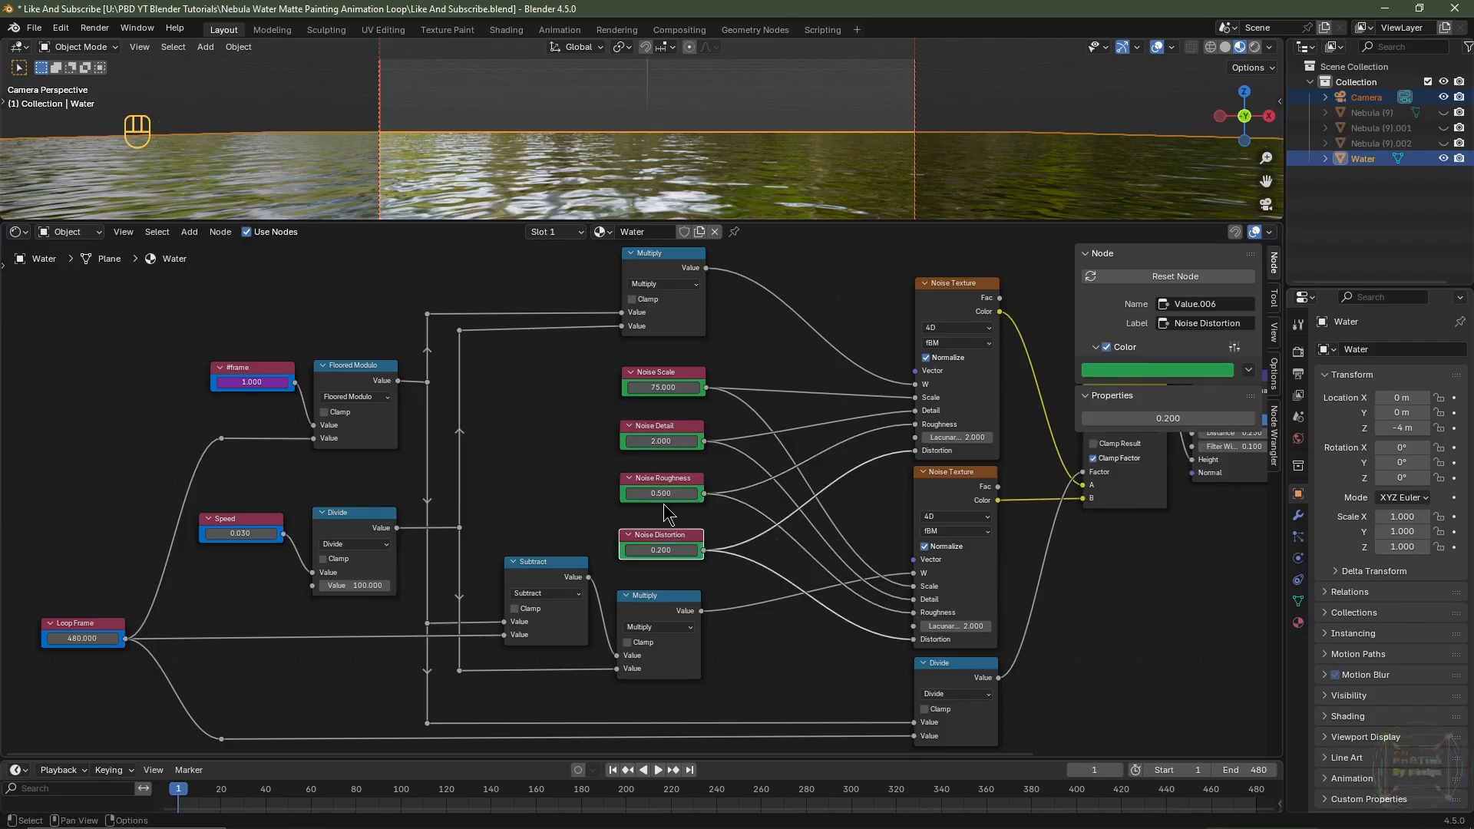
Move the Mix node slightly closer to the Noise Textures and enclose it with all looping-noise nodes in a frame labelled "Noise Loop System"
scroll(664, 503, down, 6)
drag(942, 430, 921, 429)
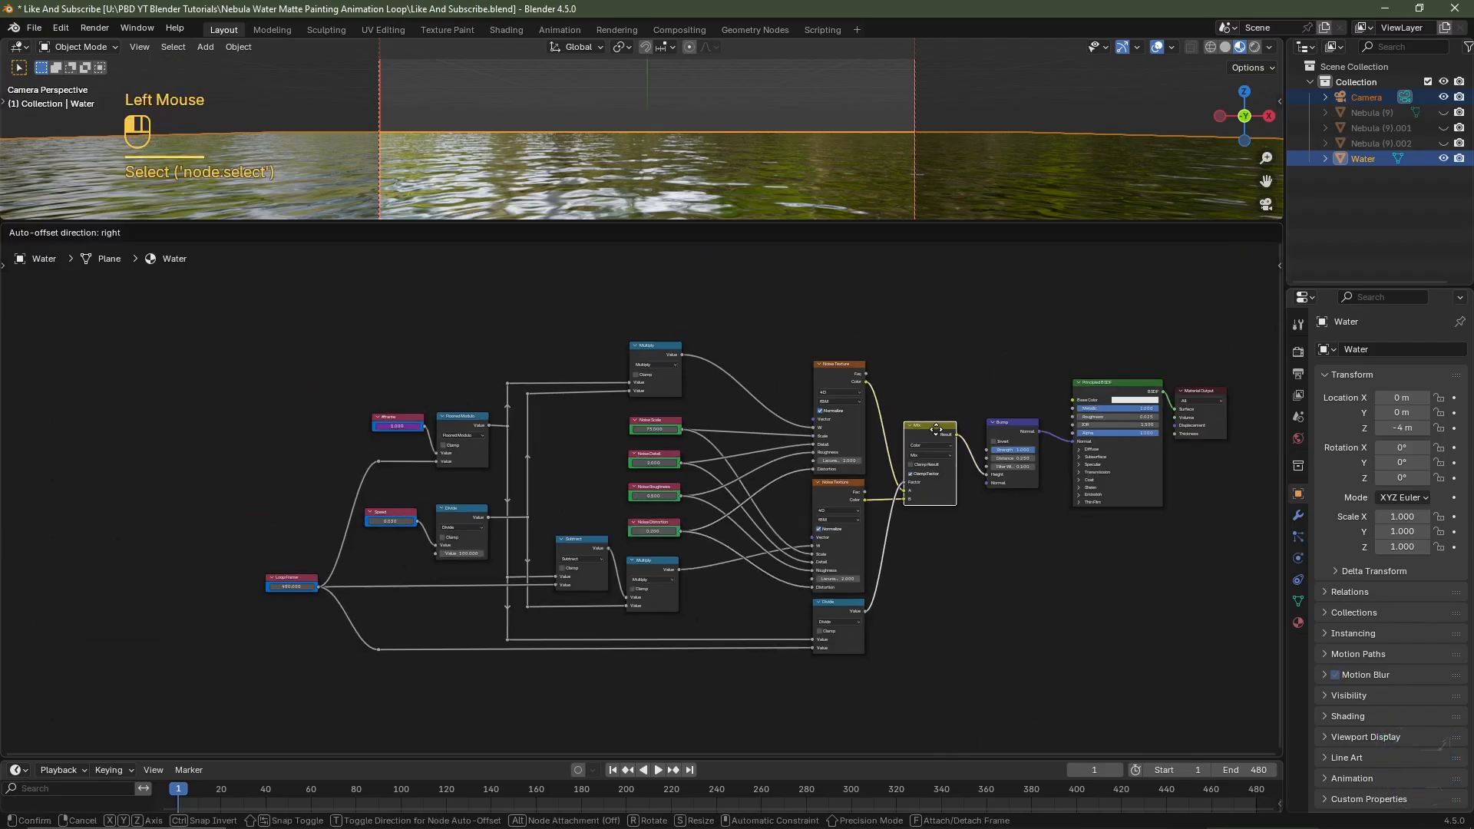
drag(943, 290, 241, 703)
key(ctrl+j)
key(F2)
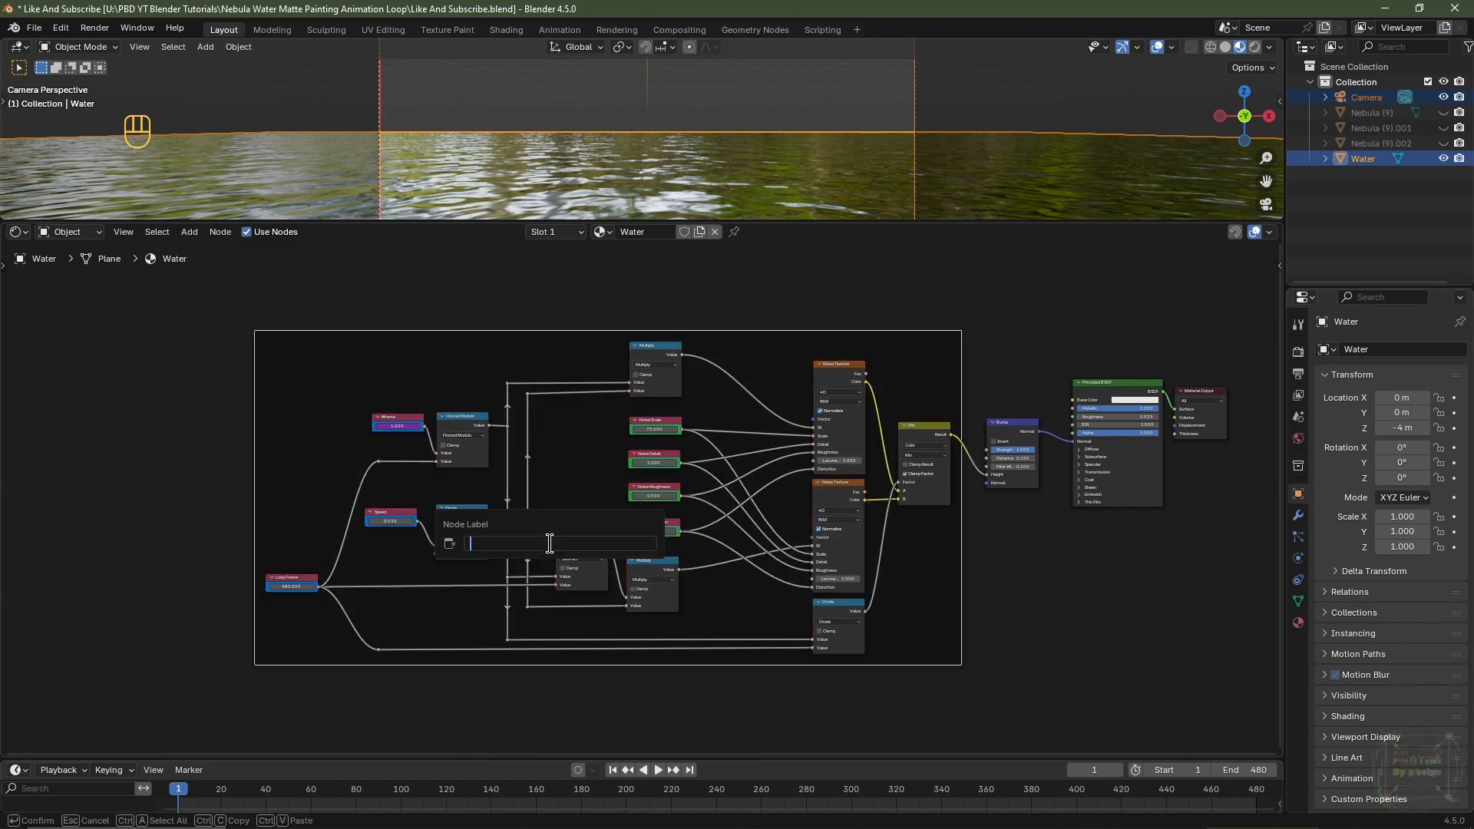
text(Noise Loop System)
key(Return)
scroll(606, 468, up, 2)
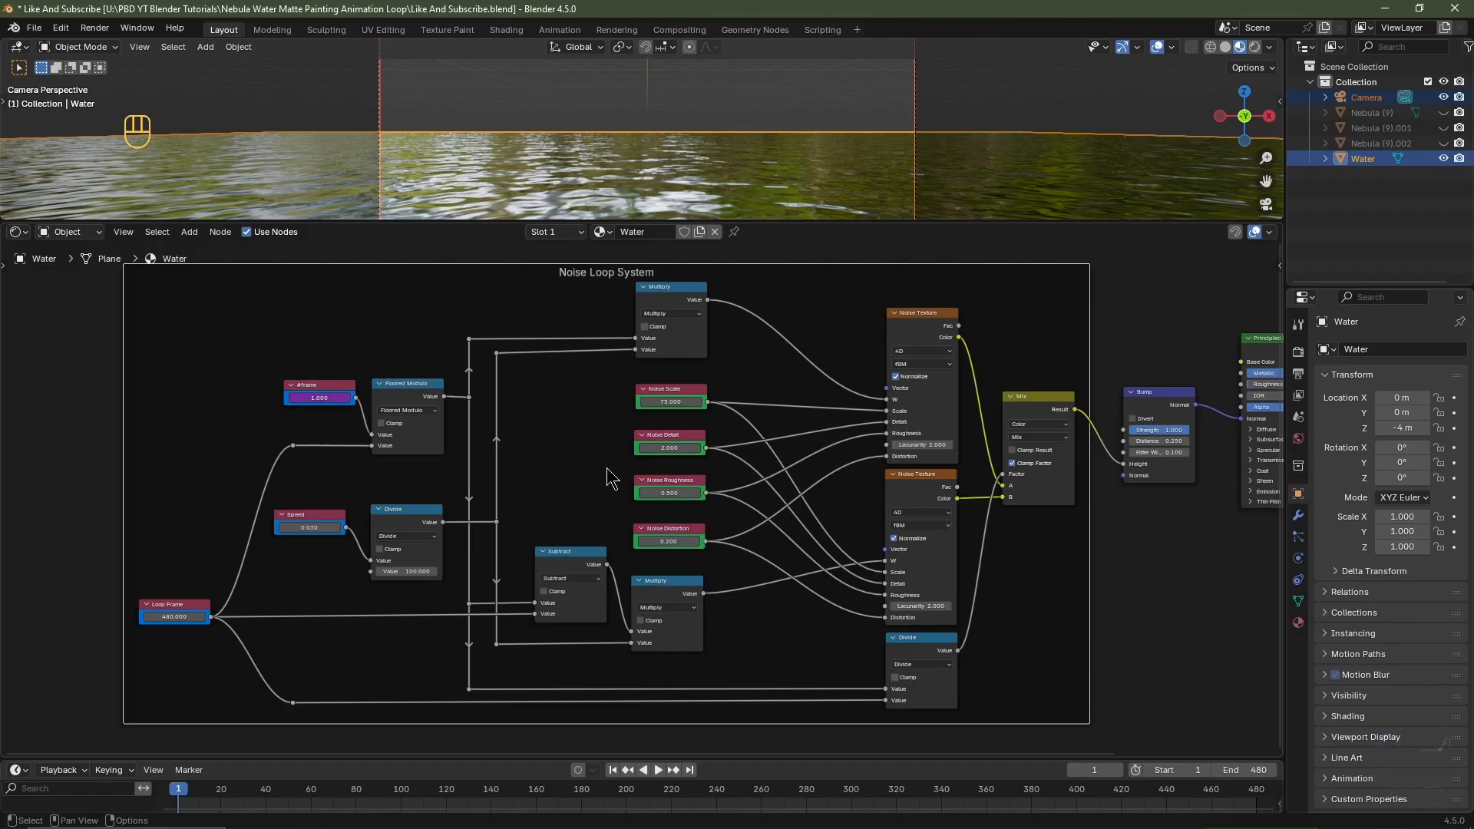
scroll(607, 467, down, 2)
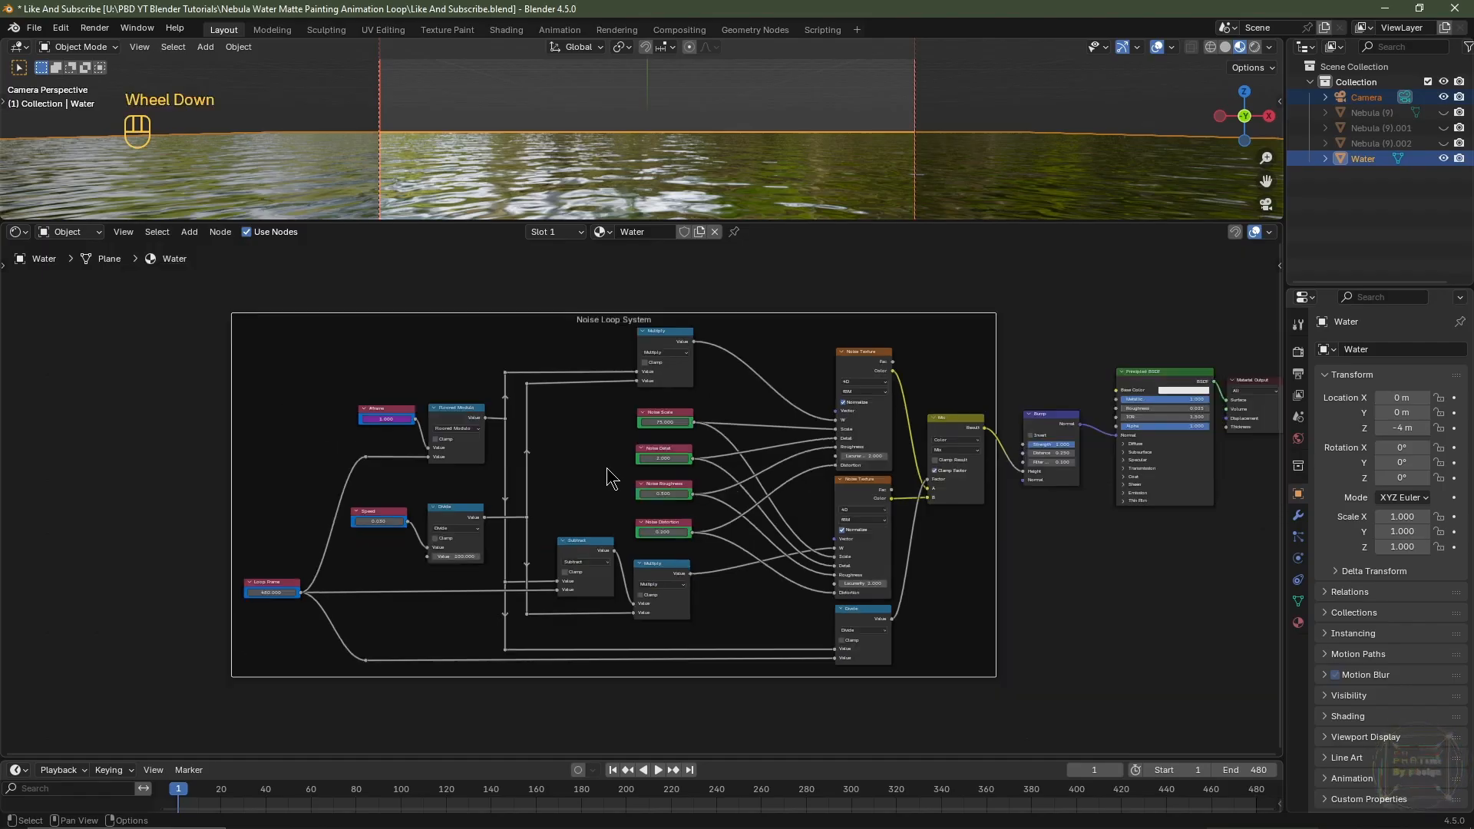
Enlarge the 3D viewport above the node editor and save the blend file
middle_drag(607, 467, 773, 301)
drag(776, 223, 691, 587)
key(ctrl)
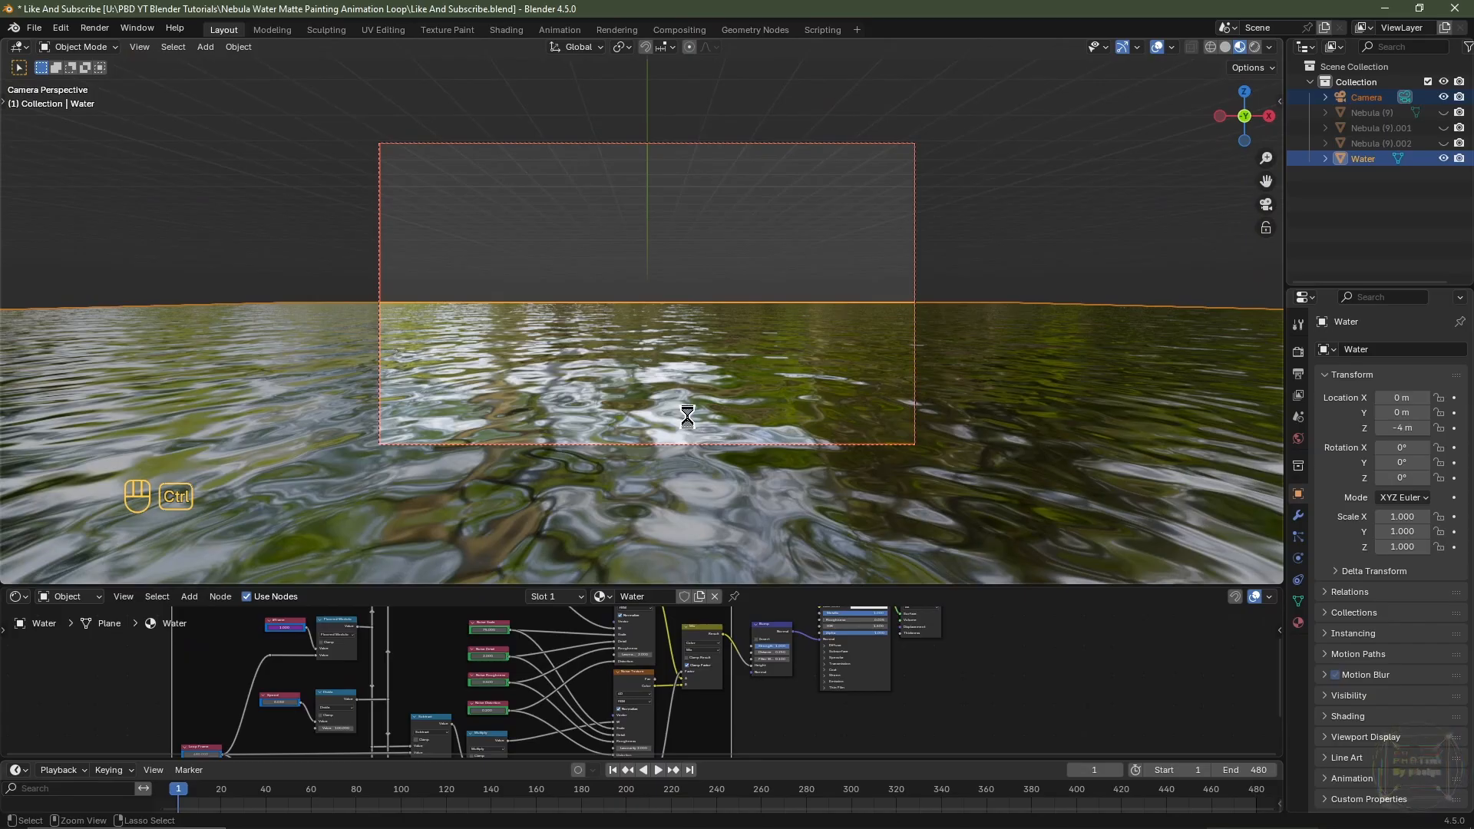
scroll(688, 417, up, 2)
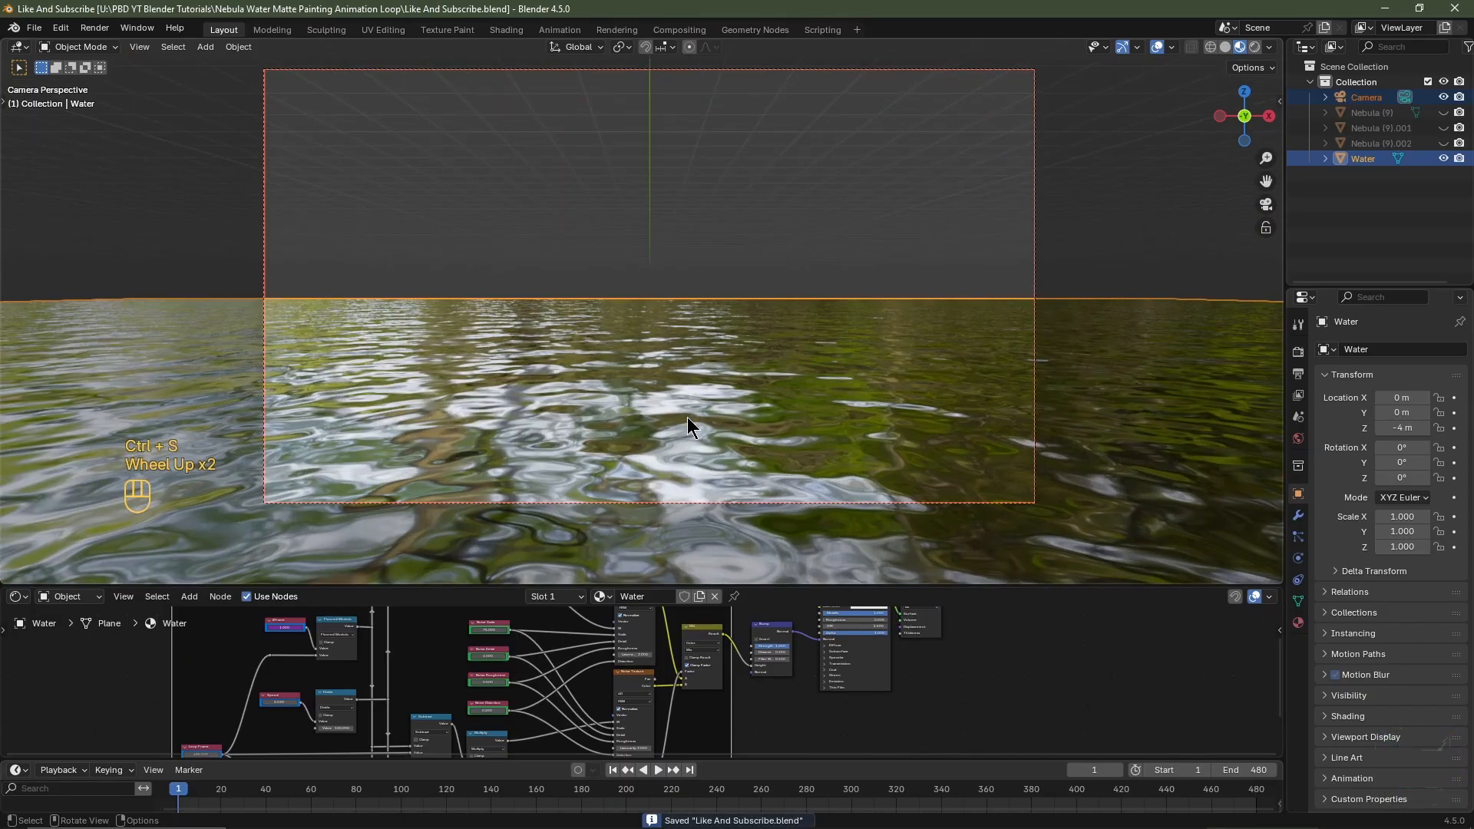
Play the water animation through the camera view, stop playback, and inspect the noise-setting nodes up close
key(space)
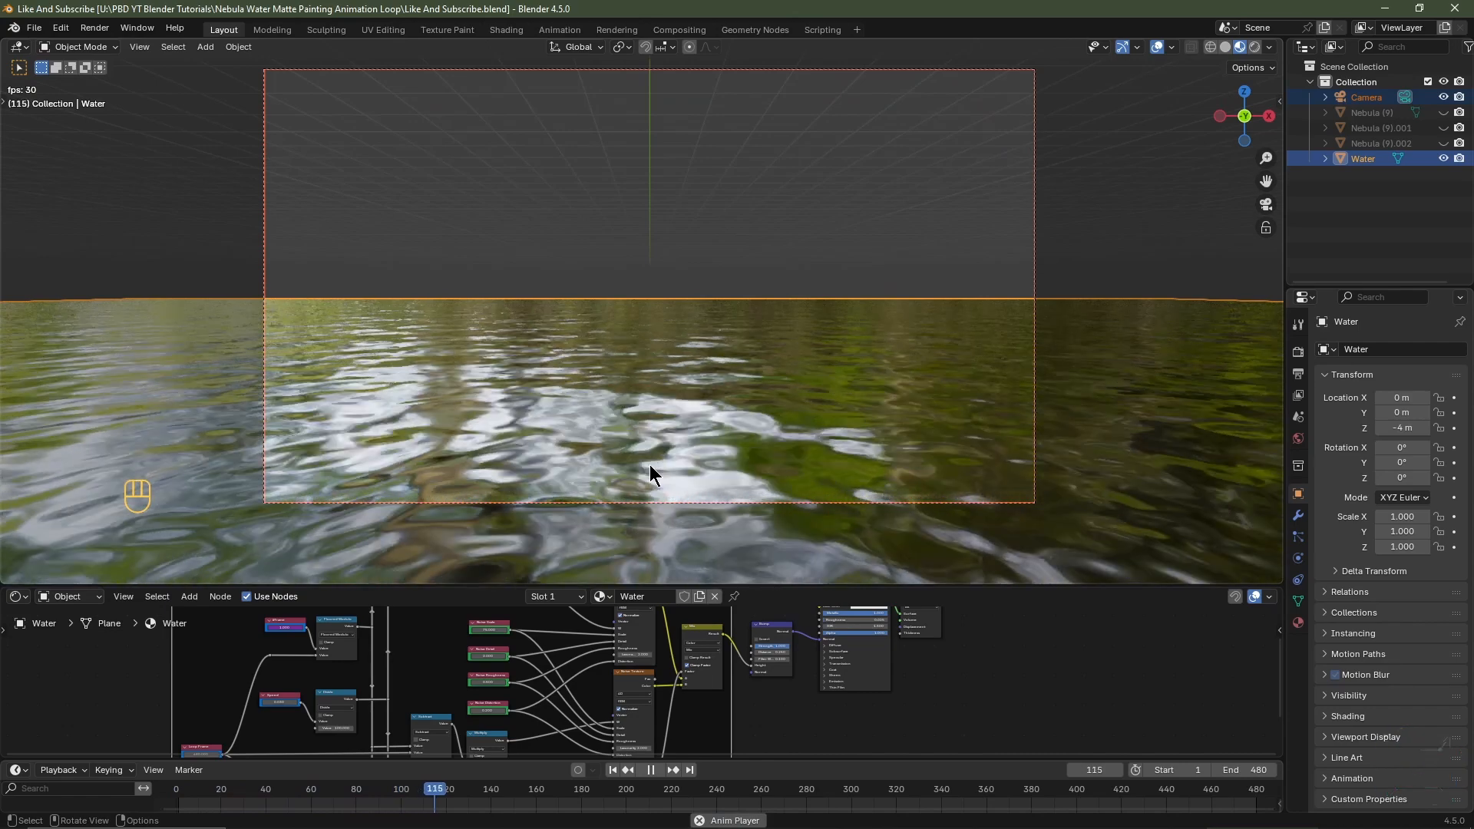
key(space)
scroll(866, 600, down, 2)
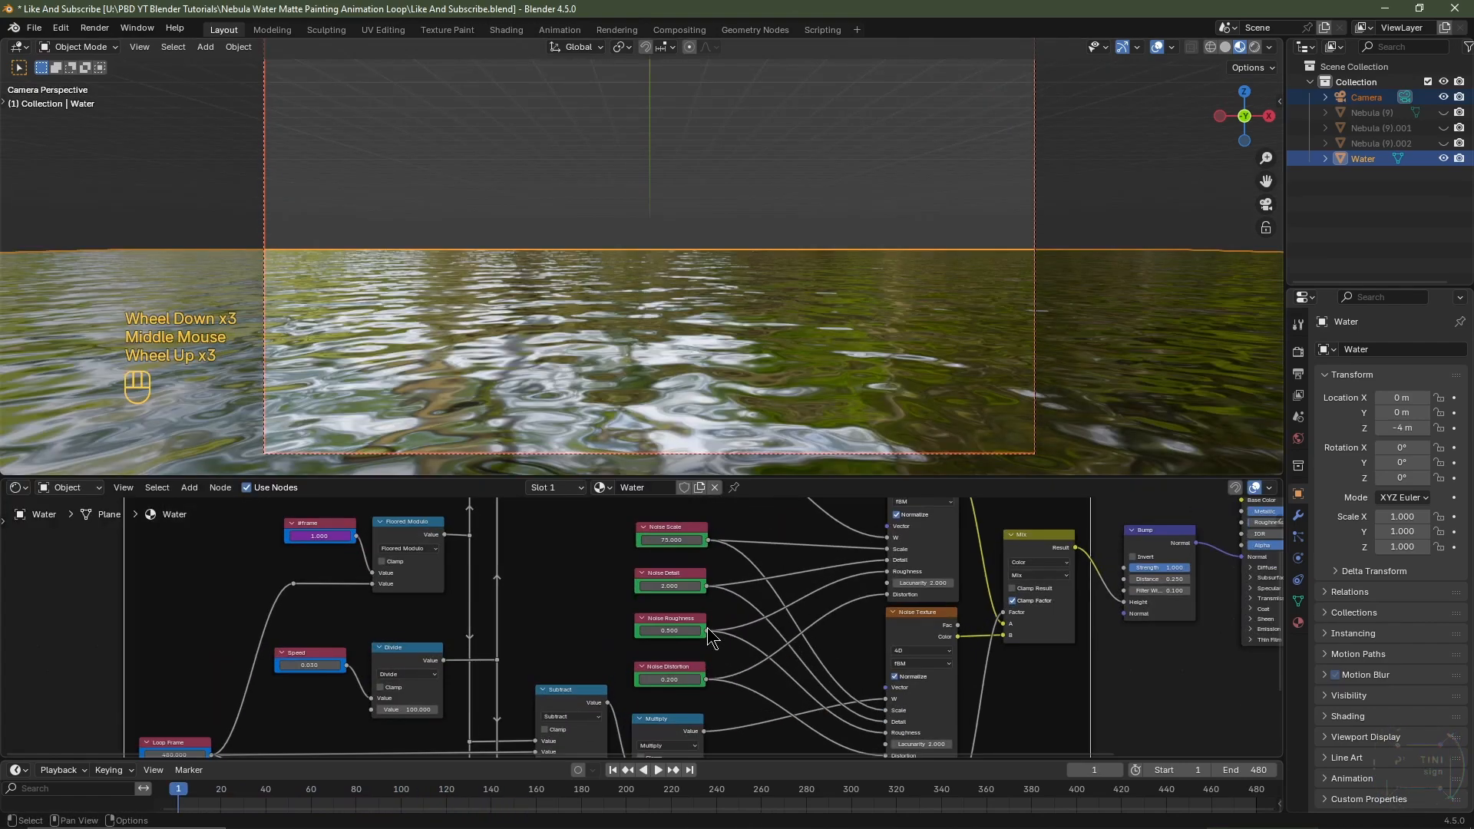
scroll(707, 628, up, 5)
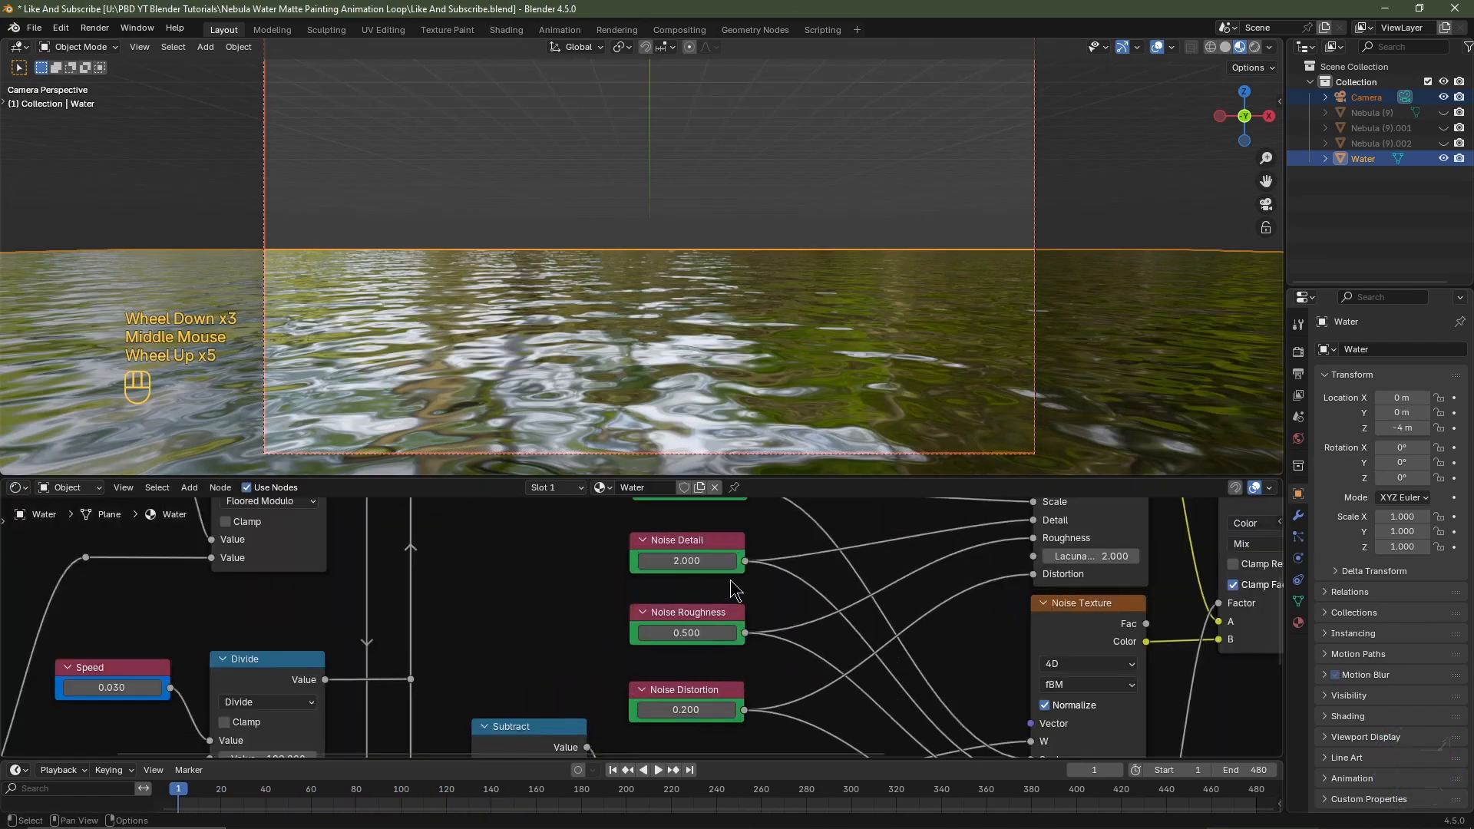
Review the Noise Scale, Detail, Roughness, Distortion and Speed values in the Water material's node tree
middle_drag(736, 591, 714, 680)
drag(657, 577, 655, 577)
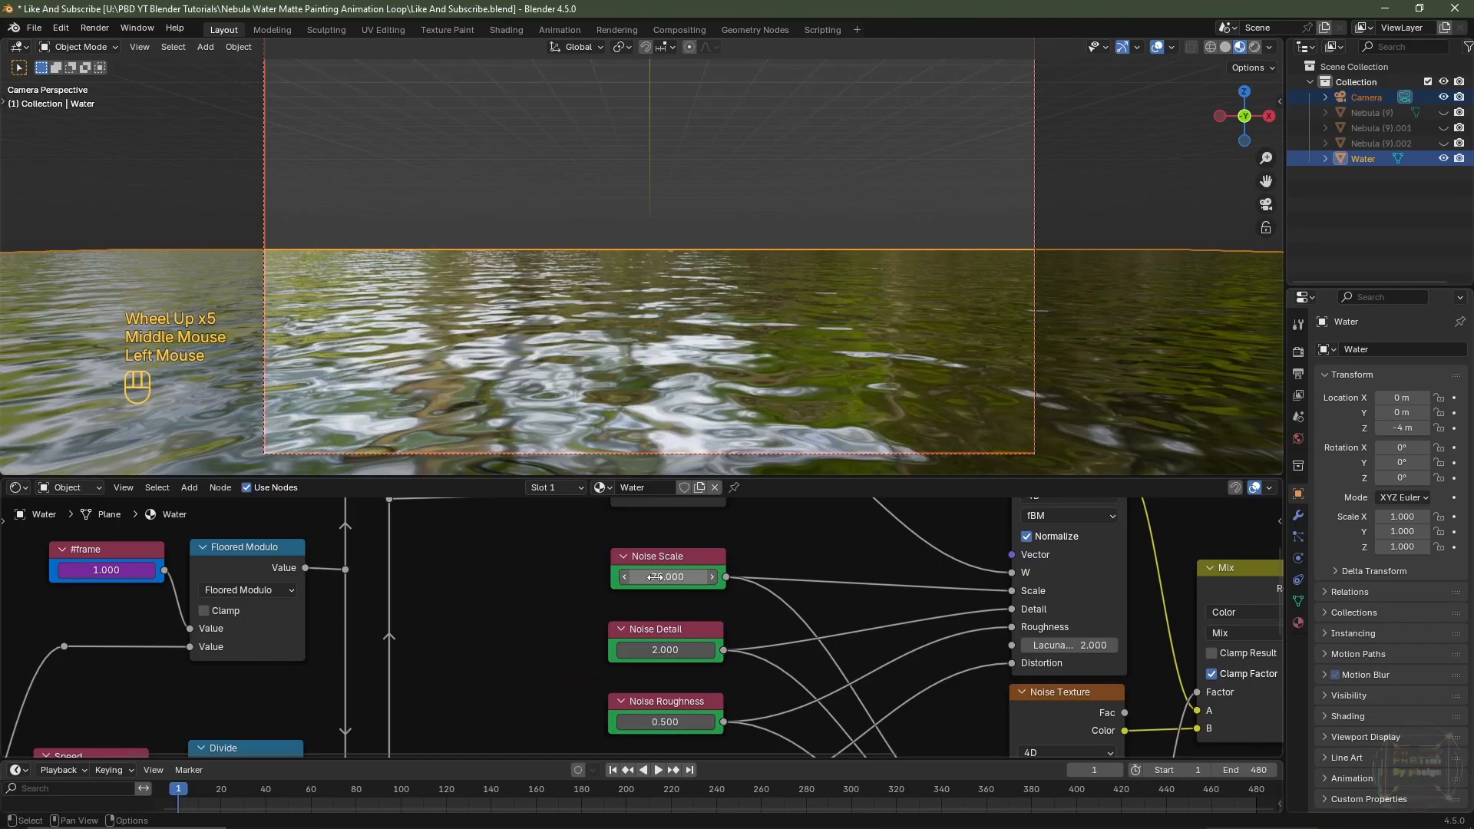
mouse_move(660, 649)
mouse_down()
mouse_move(676, 650)
mouse_move(660, 650)
mouse_up()
middle_drag(703, 719, 714, 617)
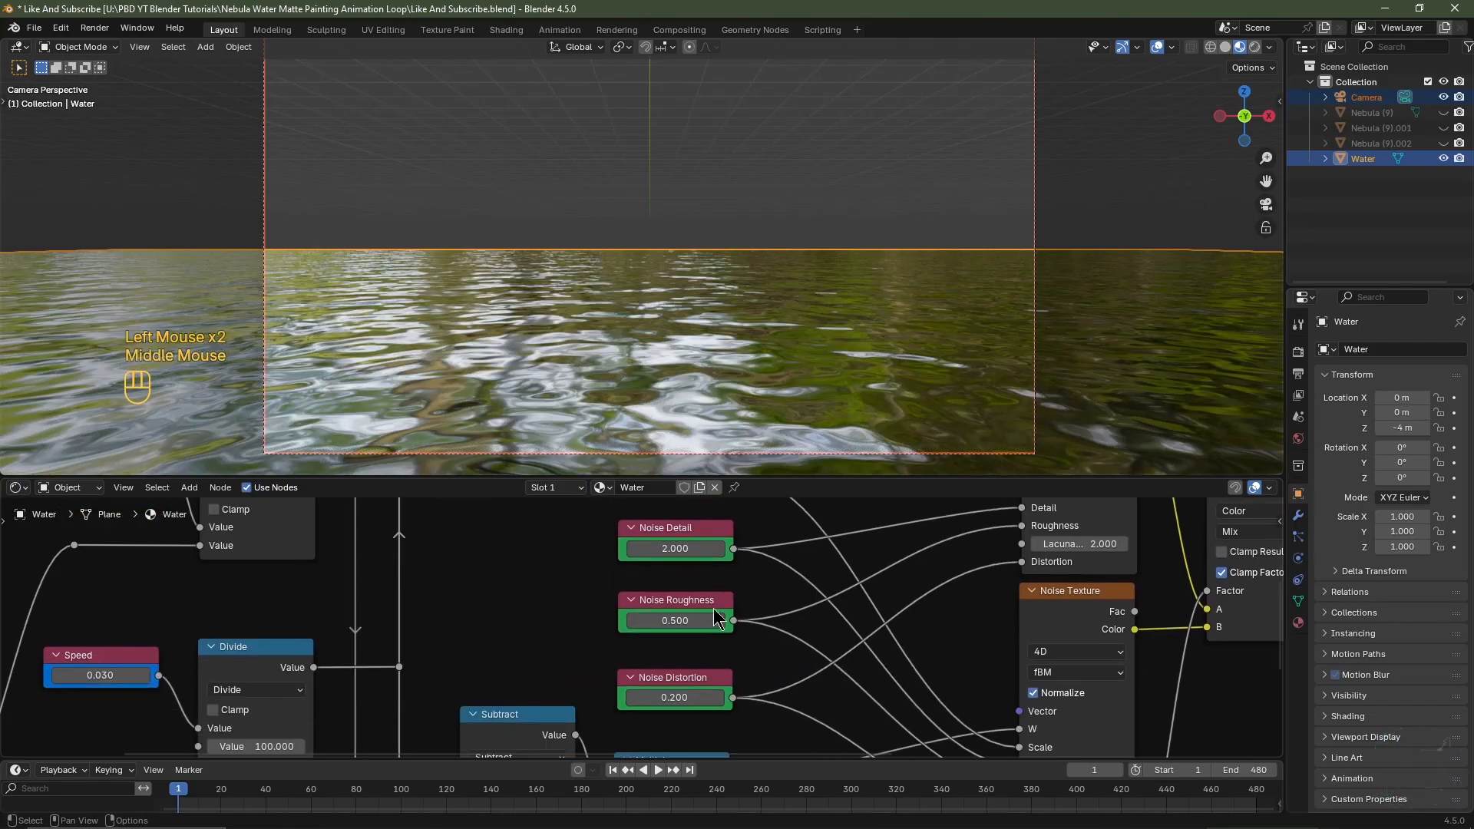
mouse_move(673, 620)
mouse_down()
mouse_move(691, 621)
mouse_move(672, 620)
mouse_up()
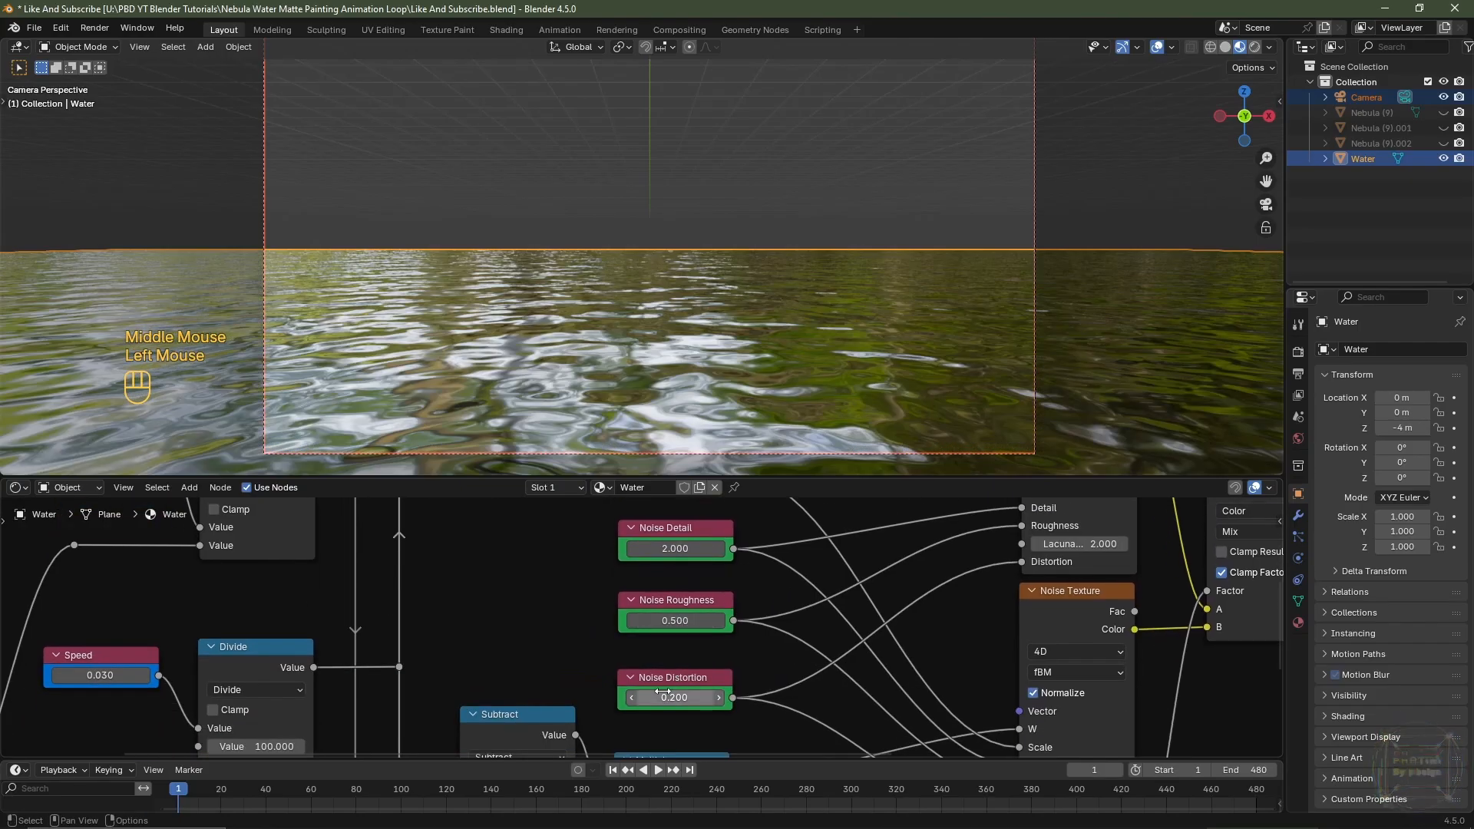
mouse_move(662, 694)
mouse_down()
mouse_move(680, 693)
mouse_move(662, 693)
mouse_up()
middle_drag(233, 692, 540, 604)
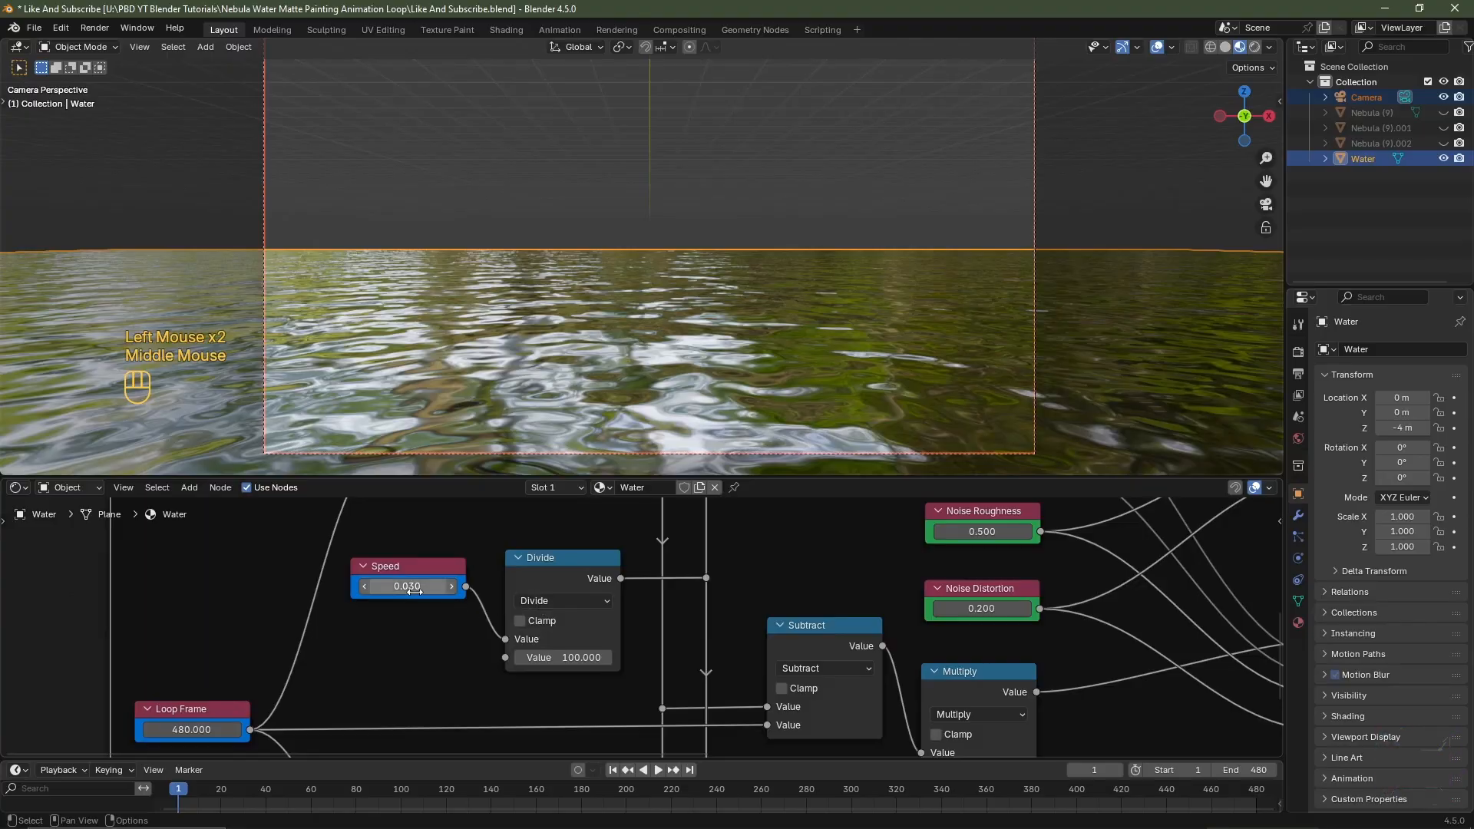
Set the Loop Frame value and the scene's end frame to 30, and play the shortened water loop
middle_drag(324, 700, 477, 622)
scroll(370, 676, up, 5)
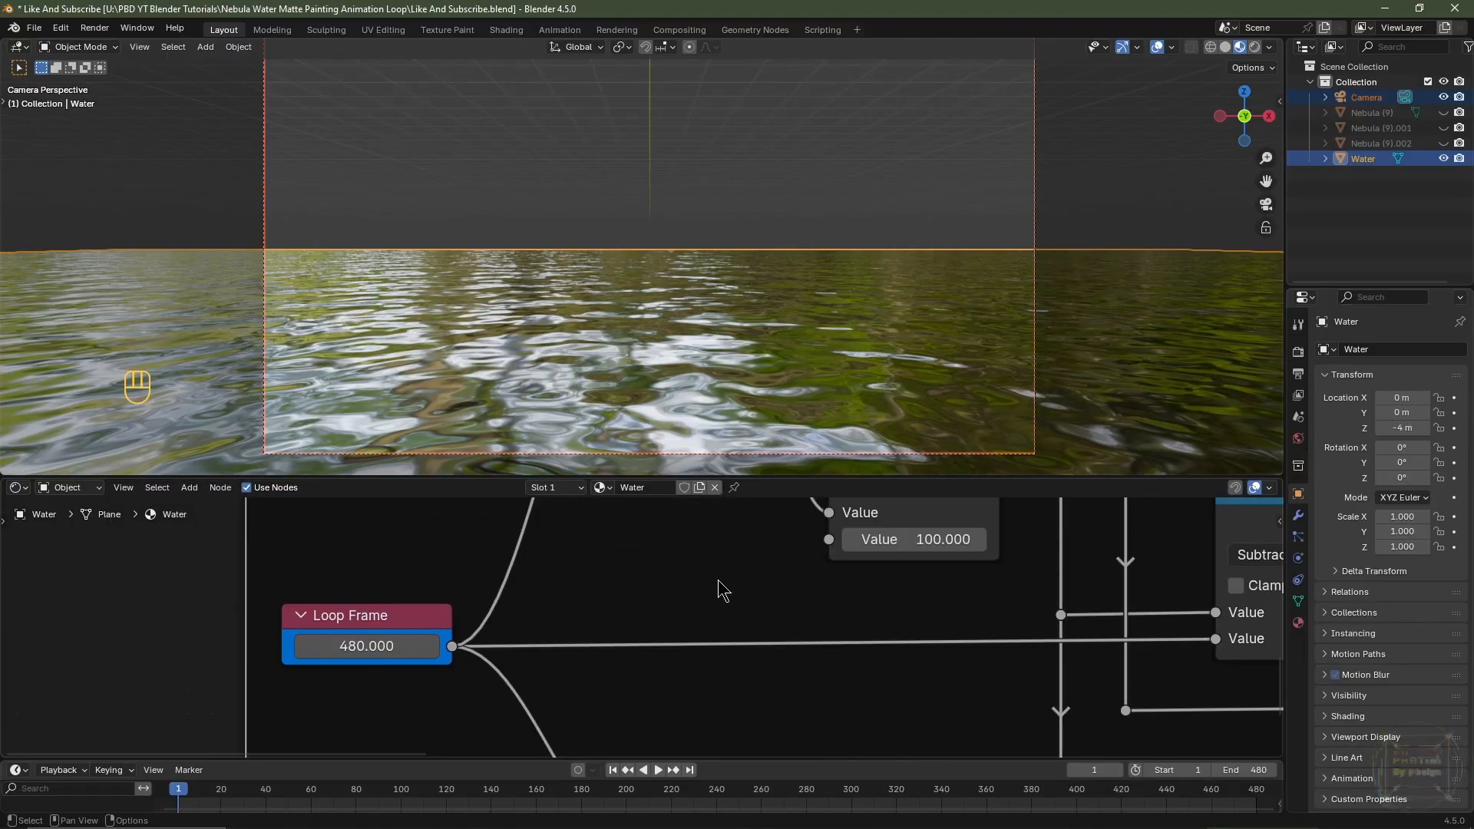
click(362, 646)
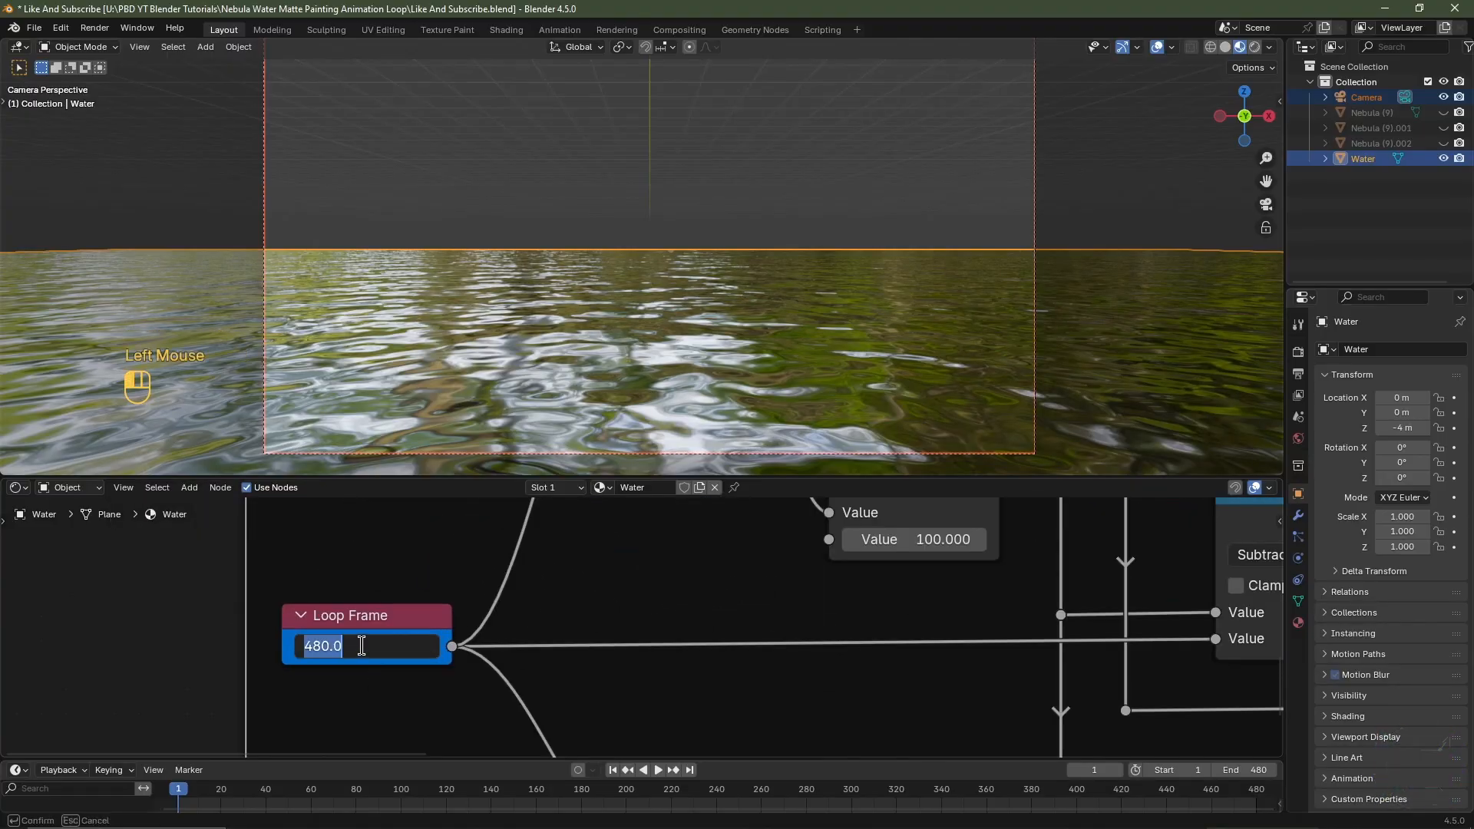
text(30)
key(Return)
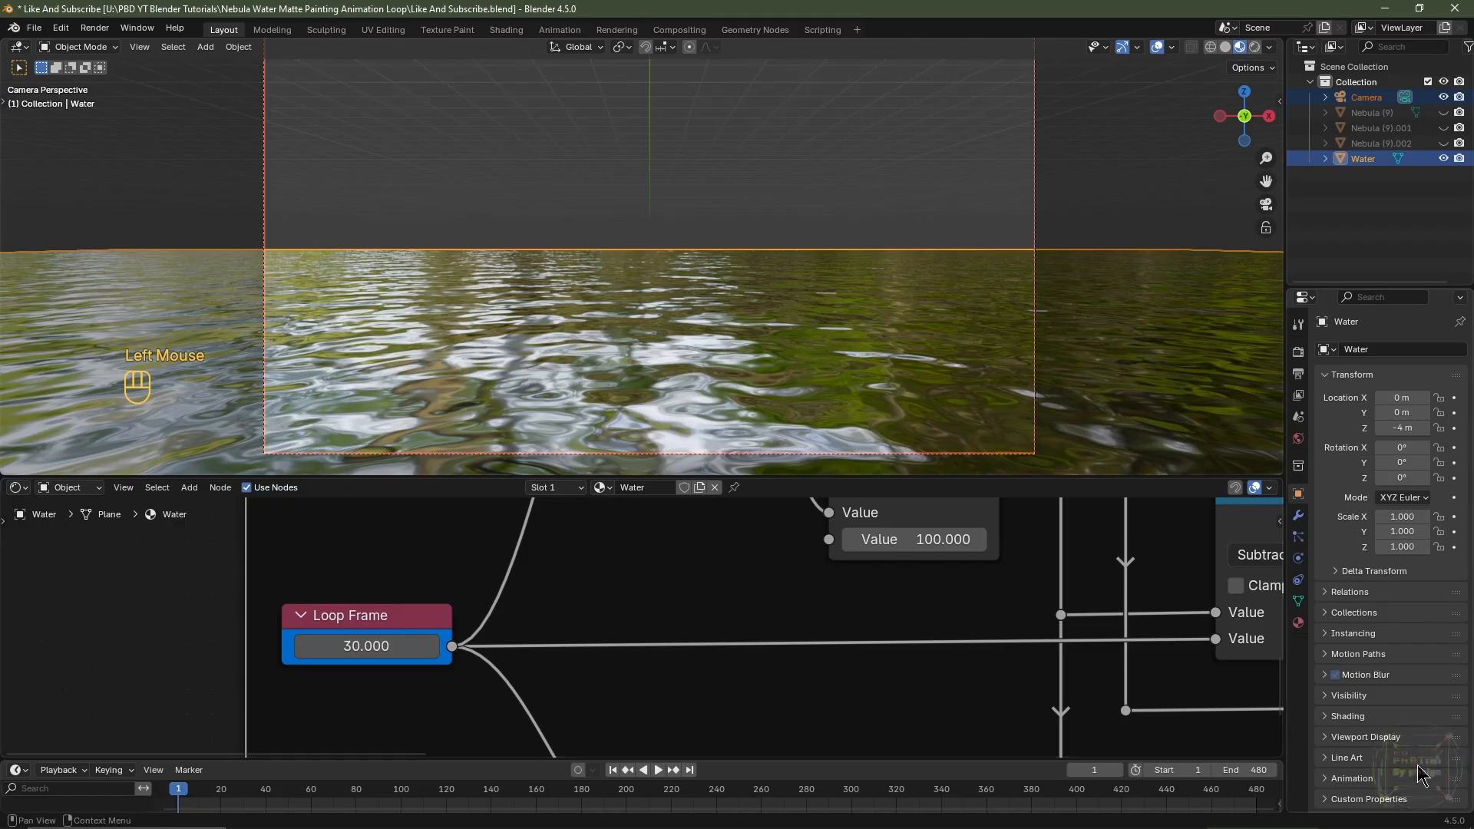
click(1252, 770)
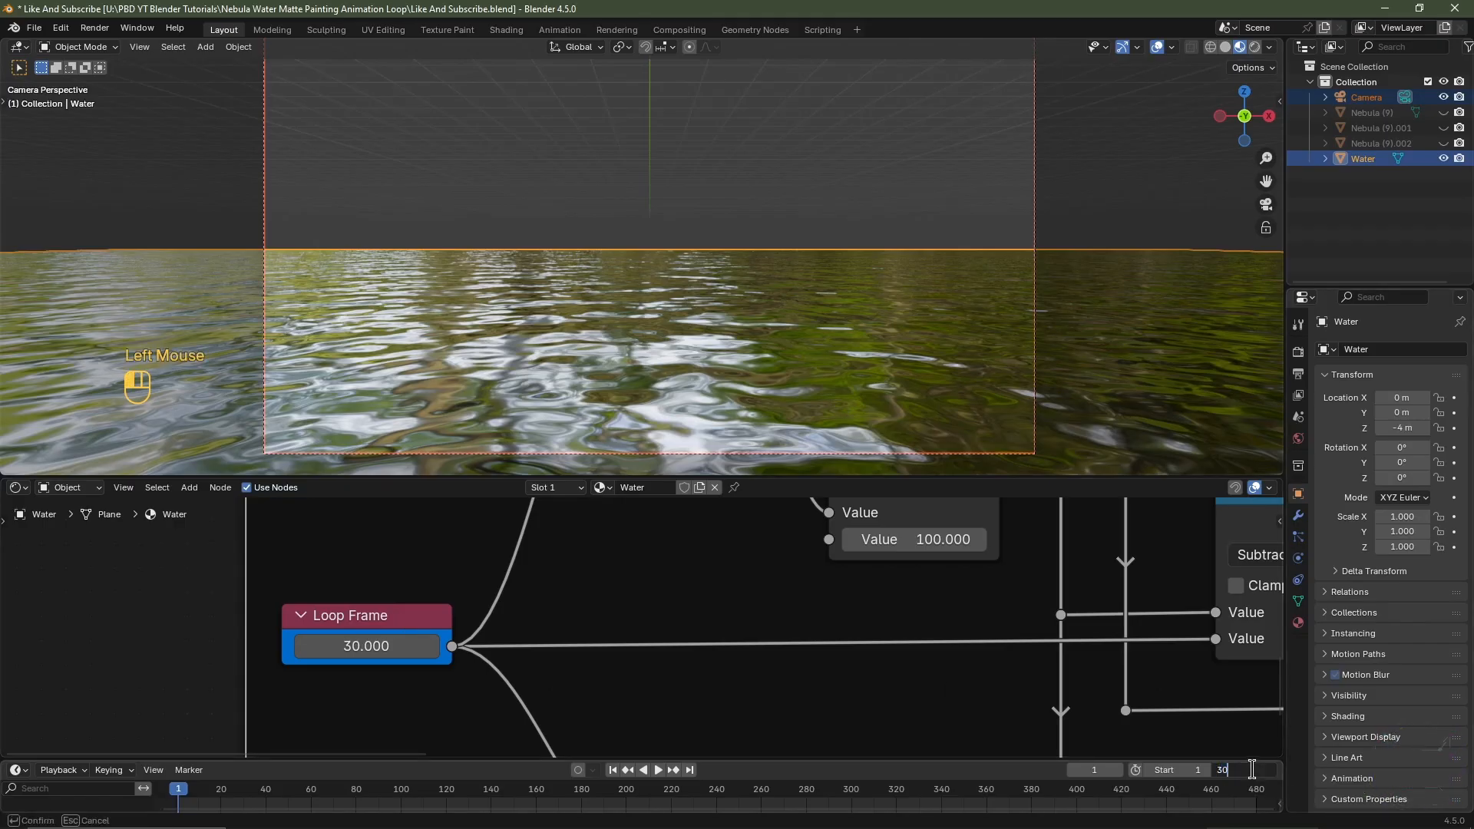
key(Return)
key(space)
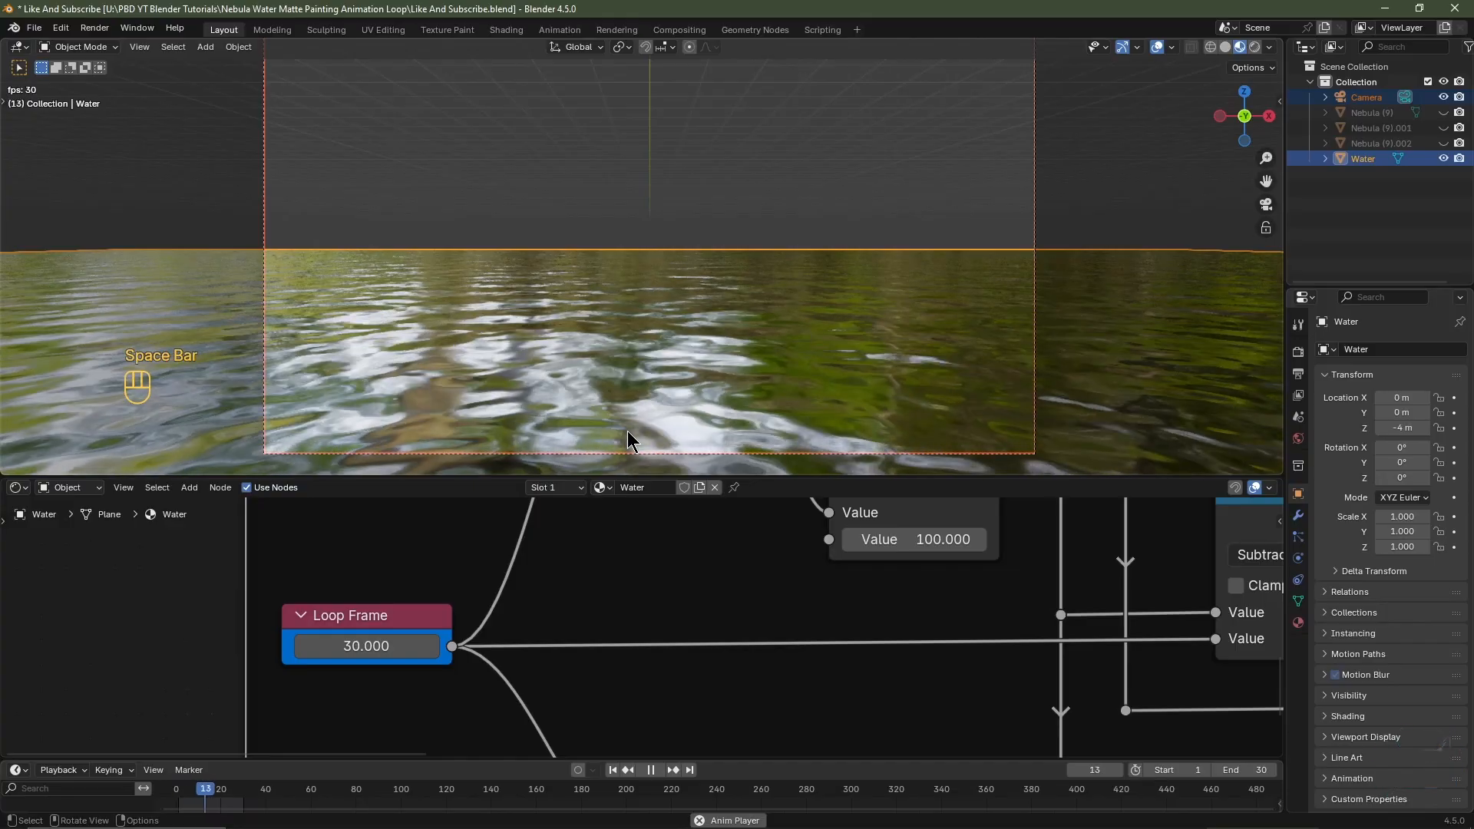
key(space)
Restore the scene's end frame and the Loop Frame value to 480
click(1249, 770)
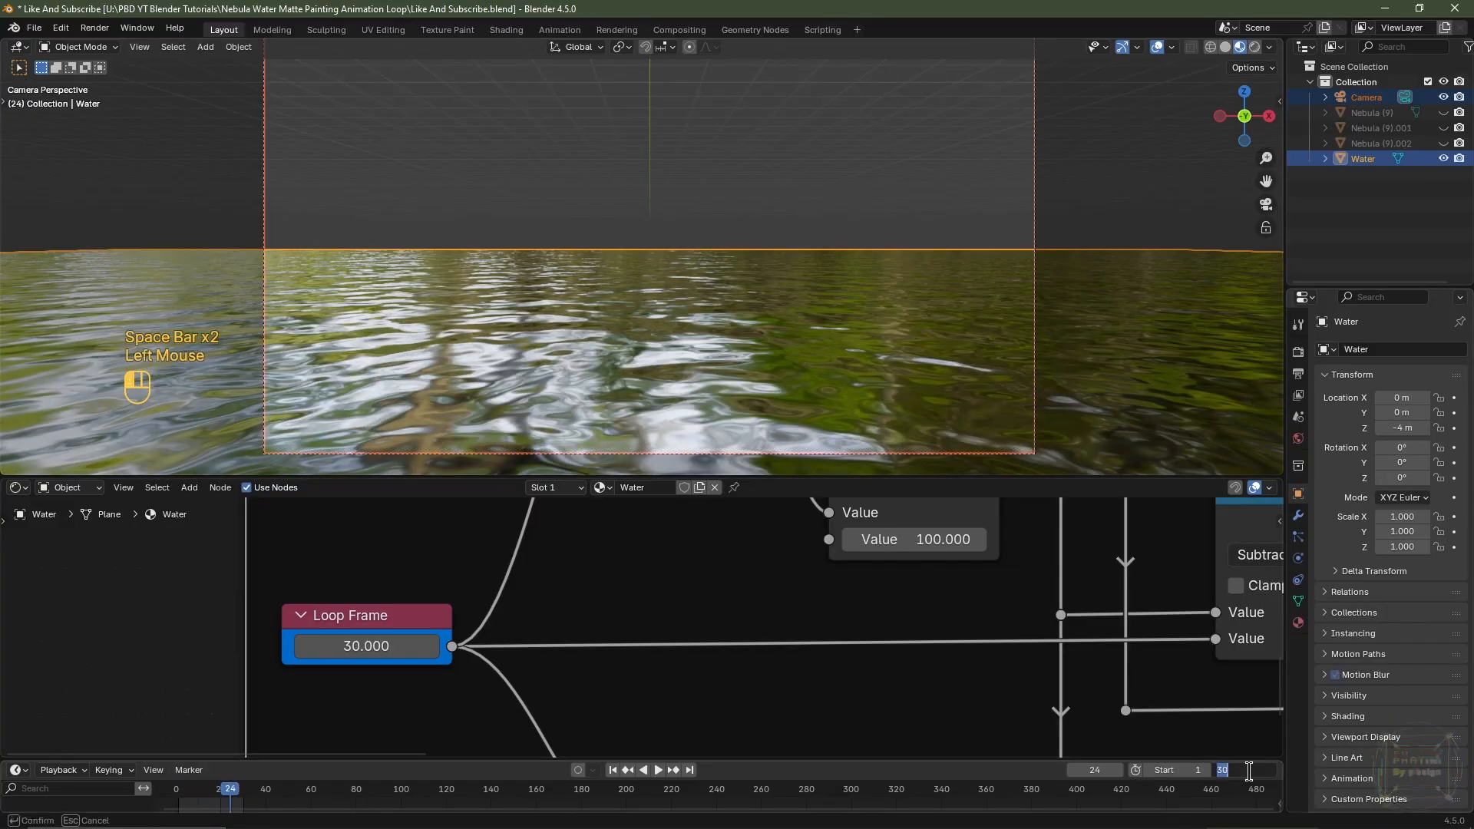
text(480)
key(Return)
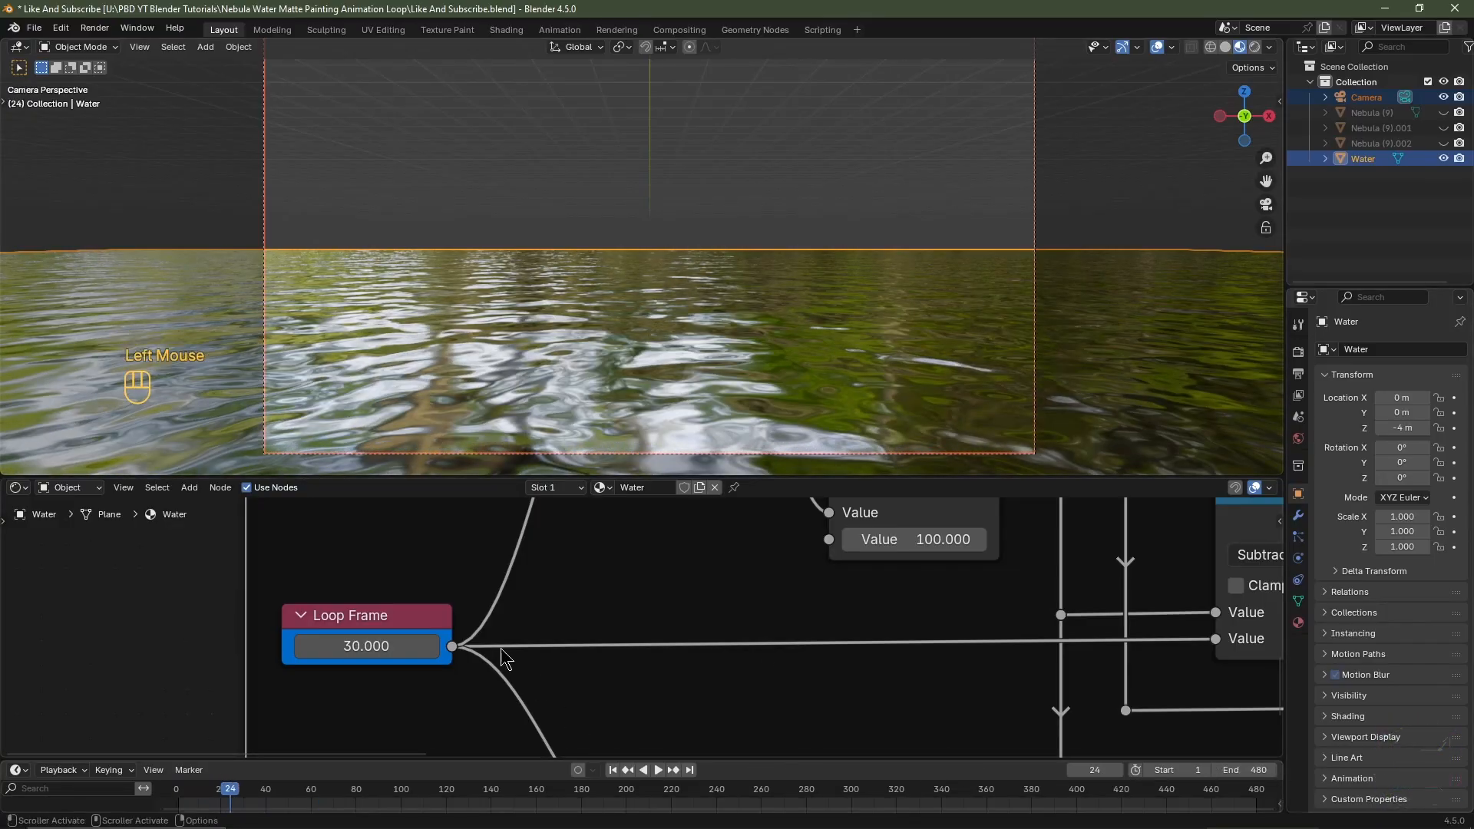
double_click(371, 647)
text(480)
key(Return)
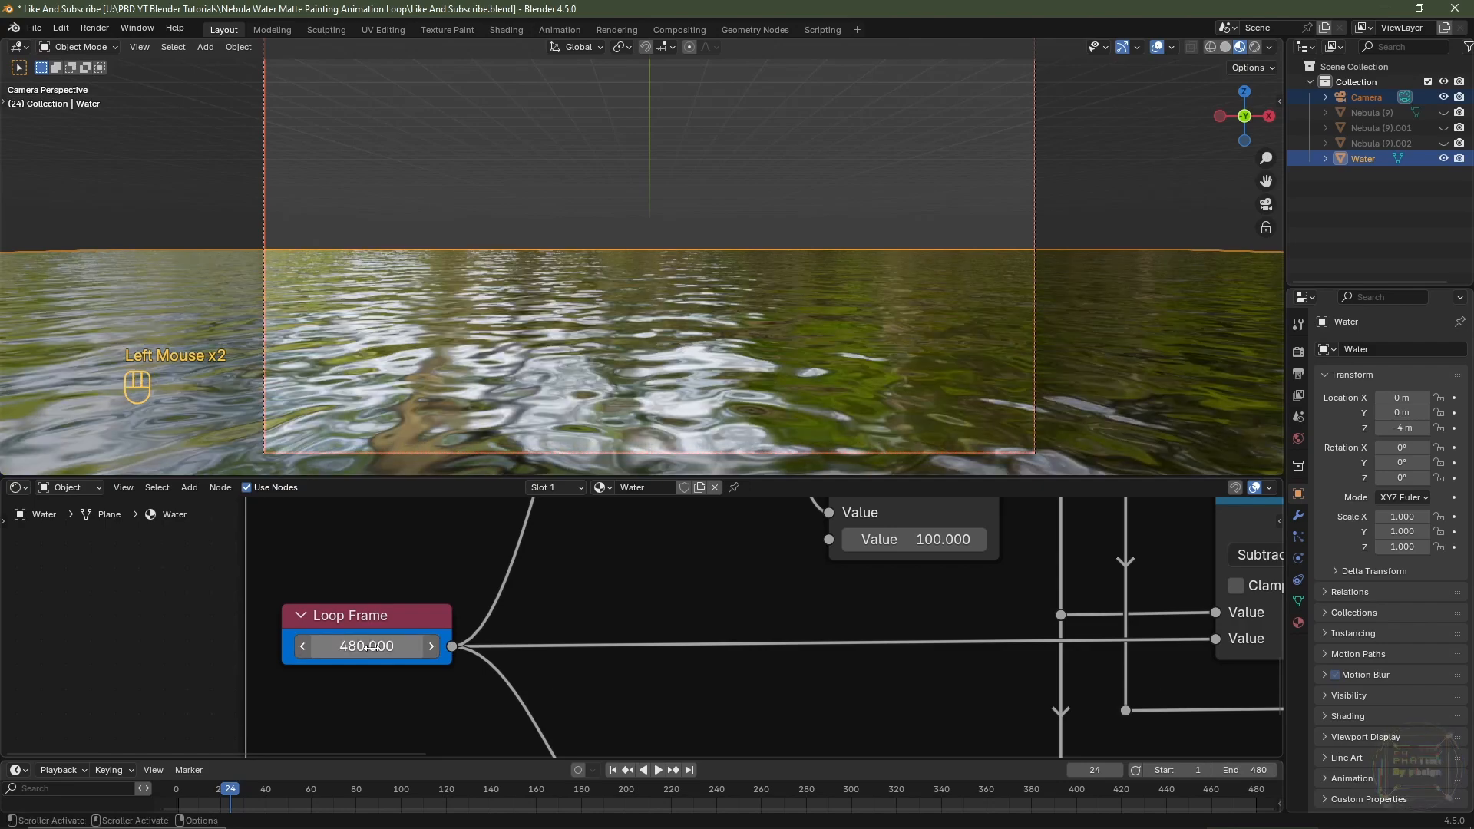
Enlarge the 3D viewport vertically, widen the properties area, and select the camera
scroll(931, 616, down, 6)
middle_drag(931, 616, 837, 674)
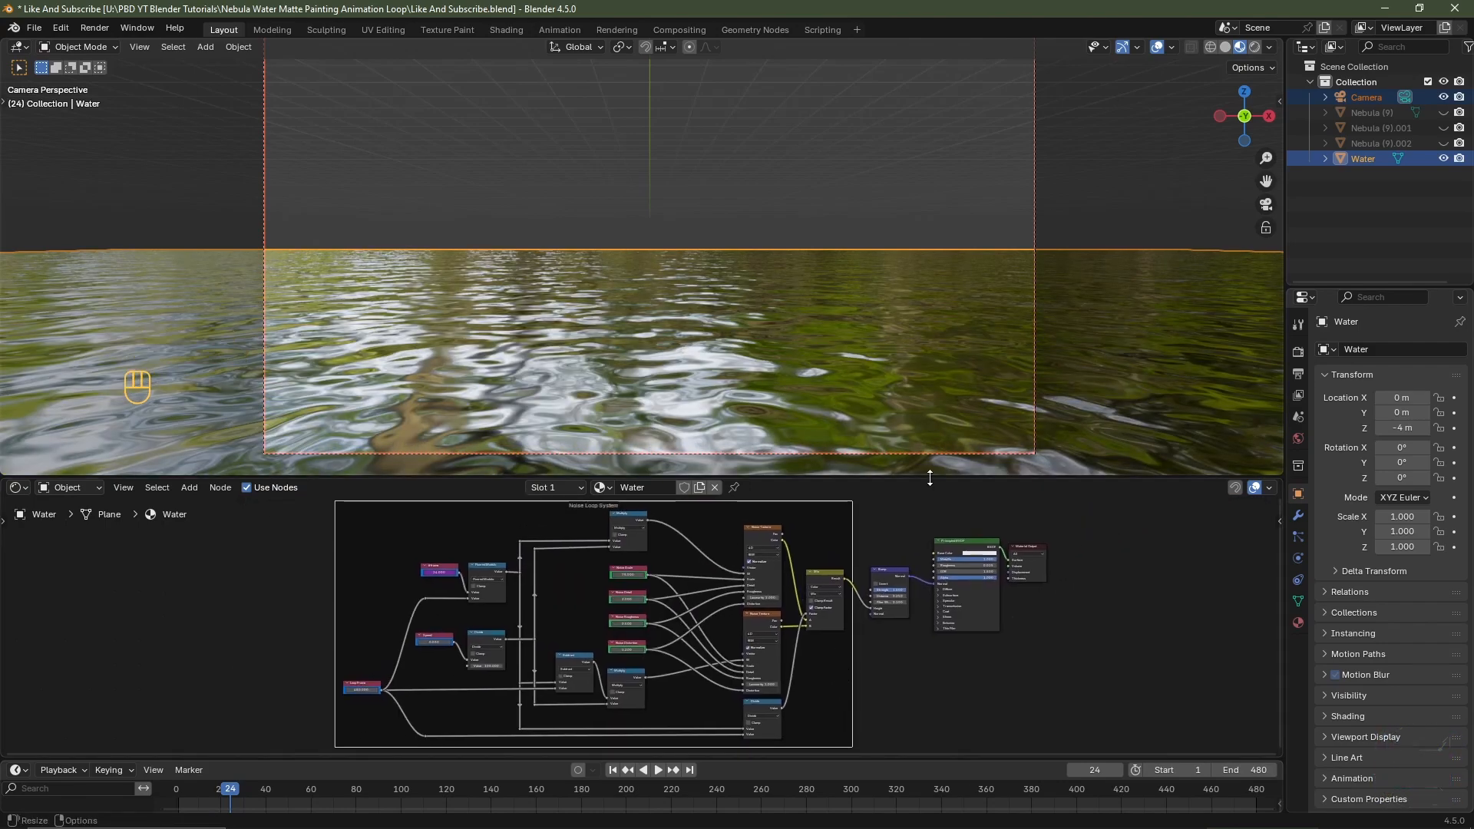
drag(930, 477, 930, 603)
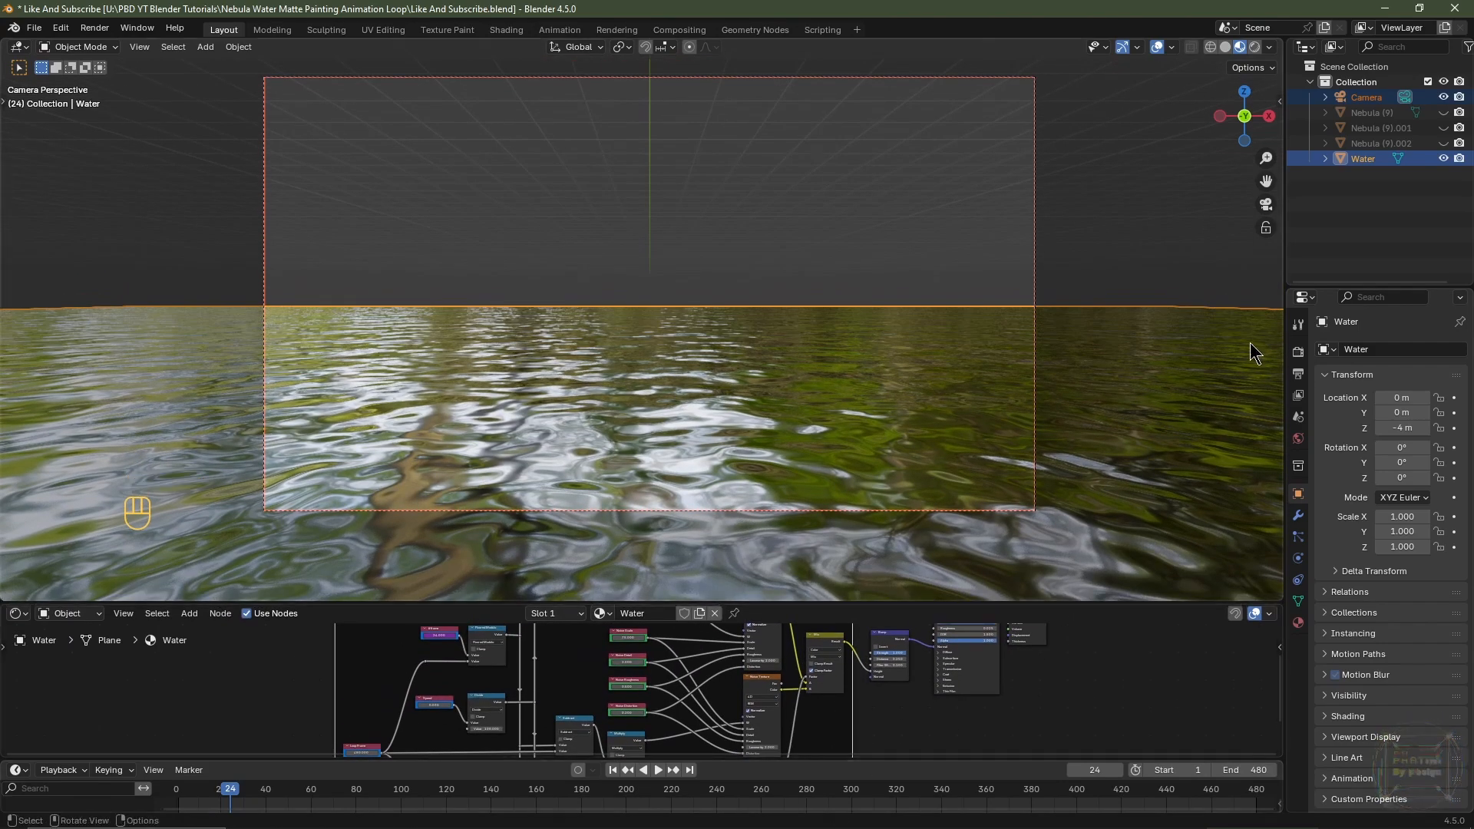
drag(1283, 316, 1190, 316)
click(777, 95)
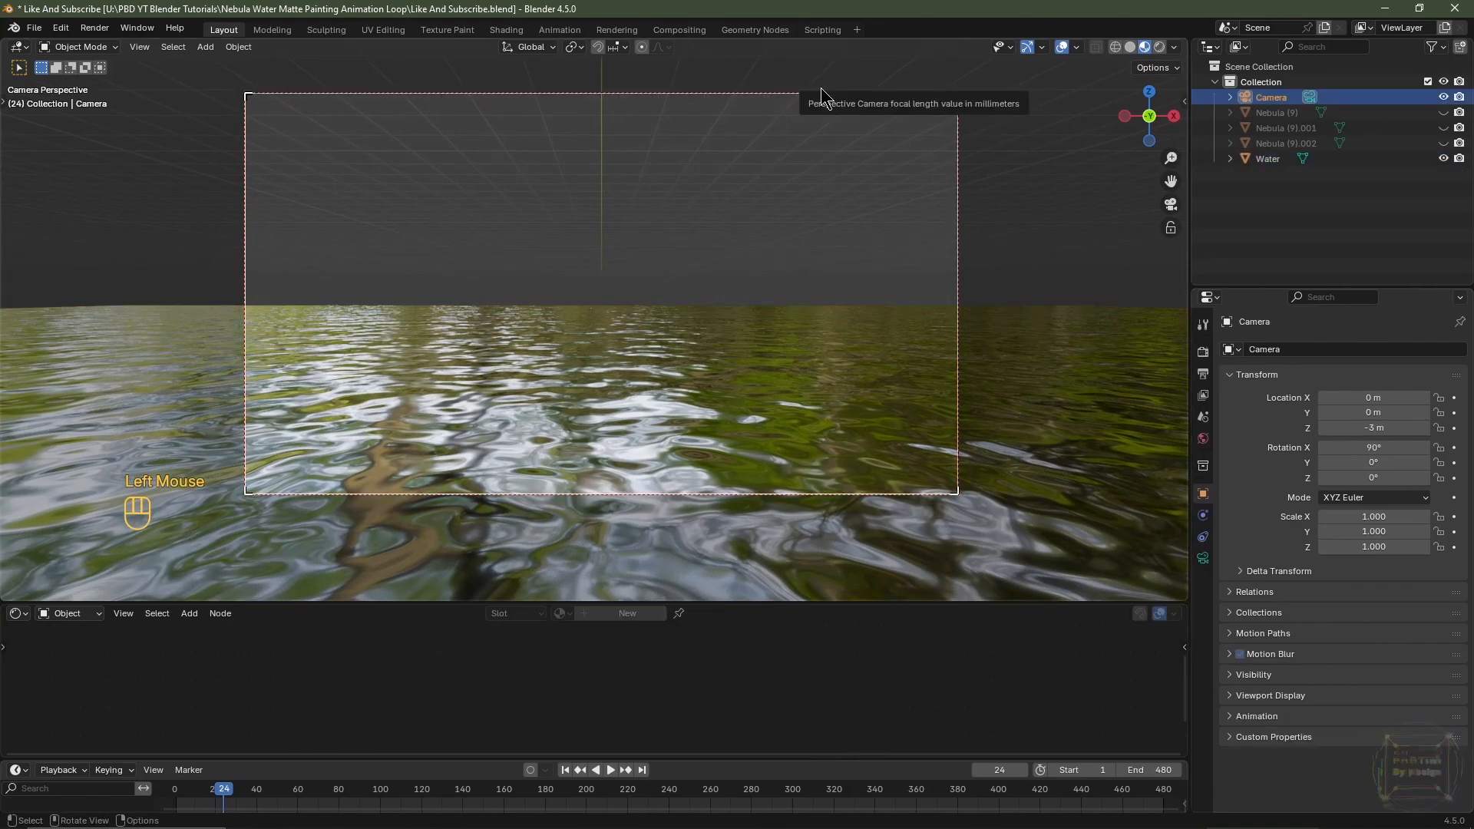
Change the Shader Editor area to the Graph Editor and make it taller
click(13, 614)
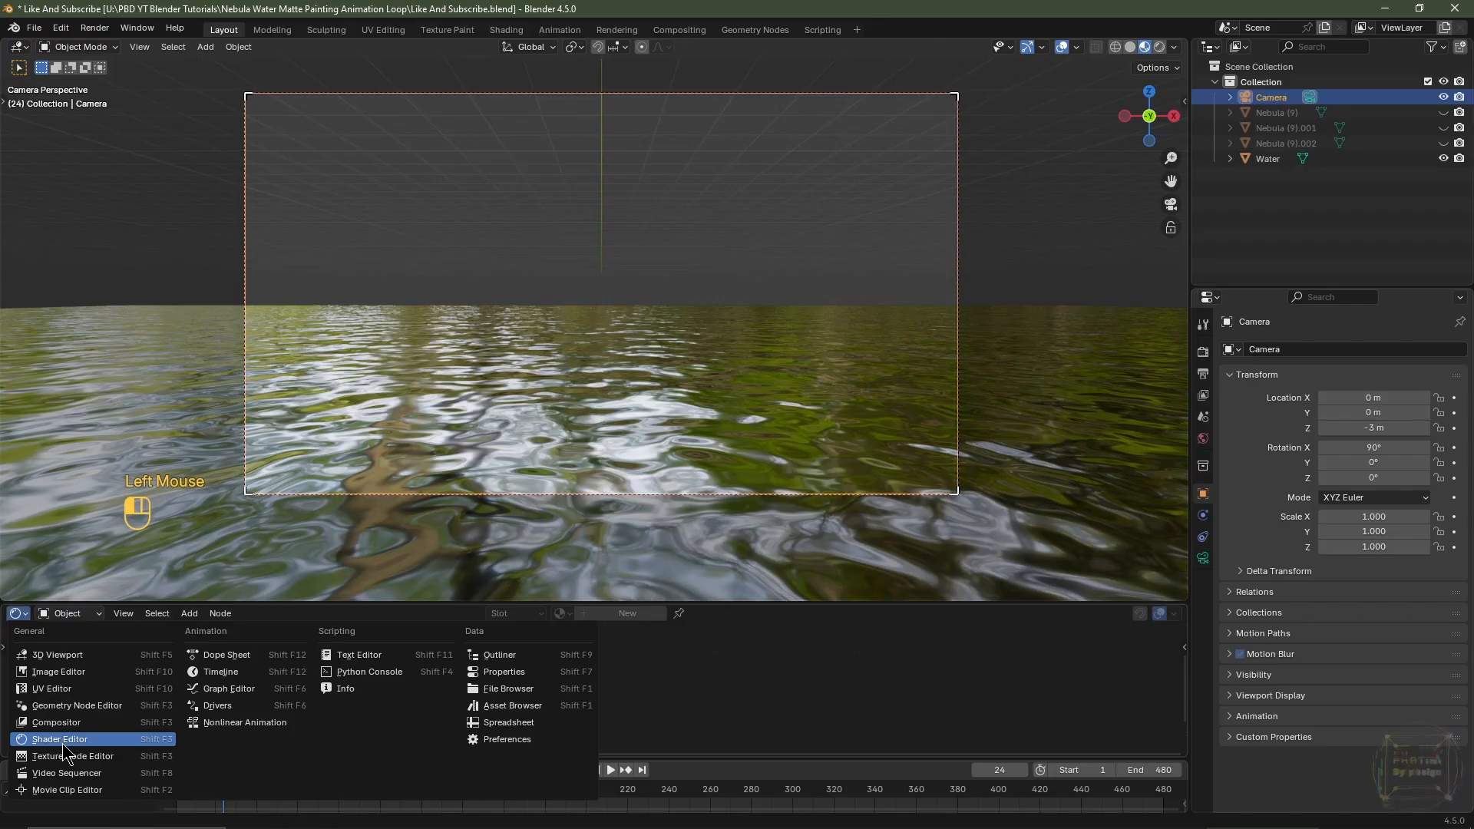
click(229, 688)
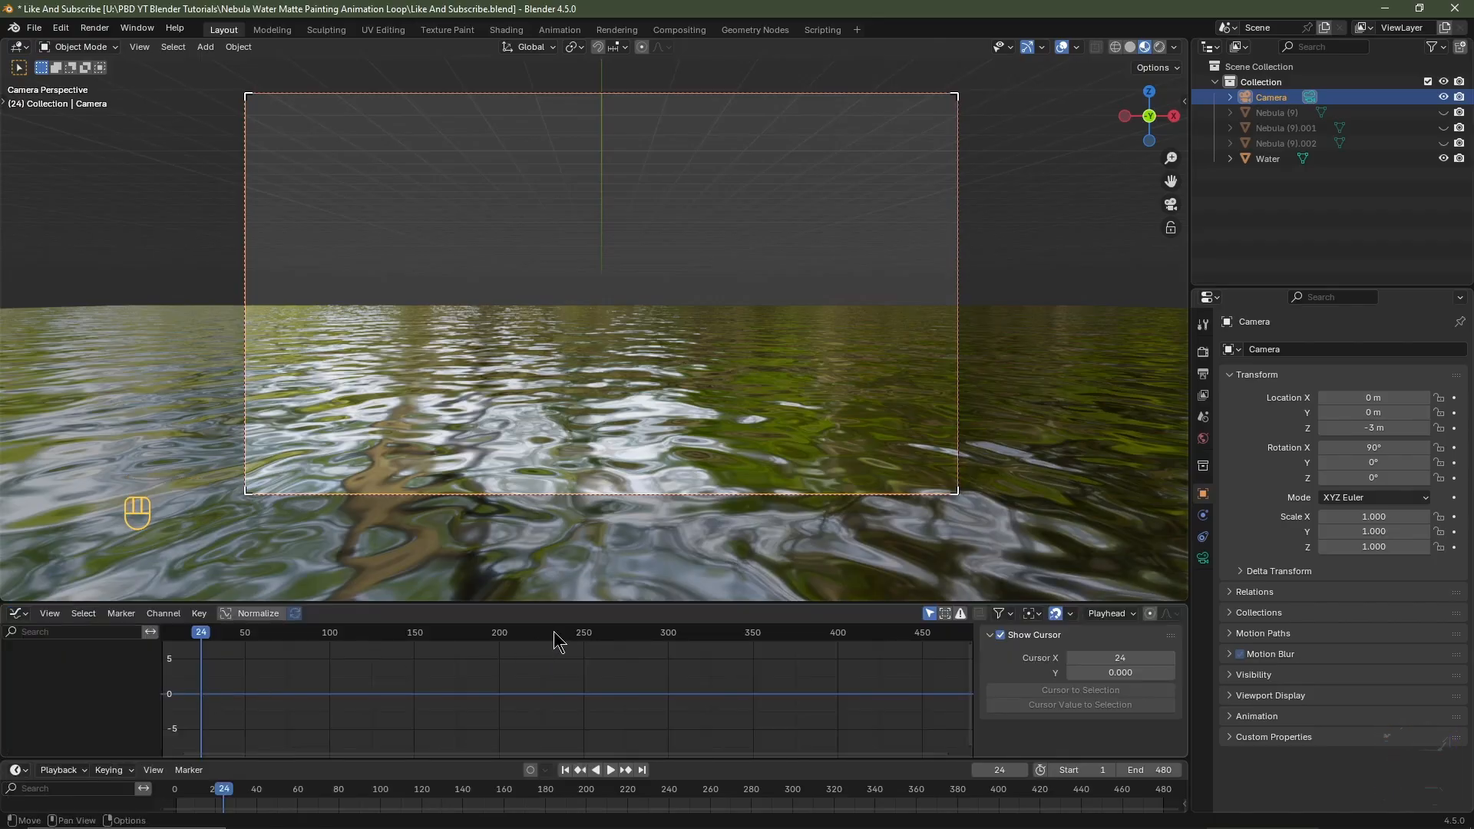
drag(573, 602, 582, 505)
shift+middle_drag(672, 312, 672, 331)
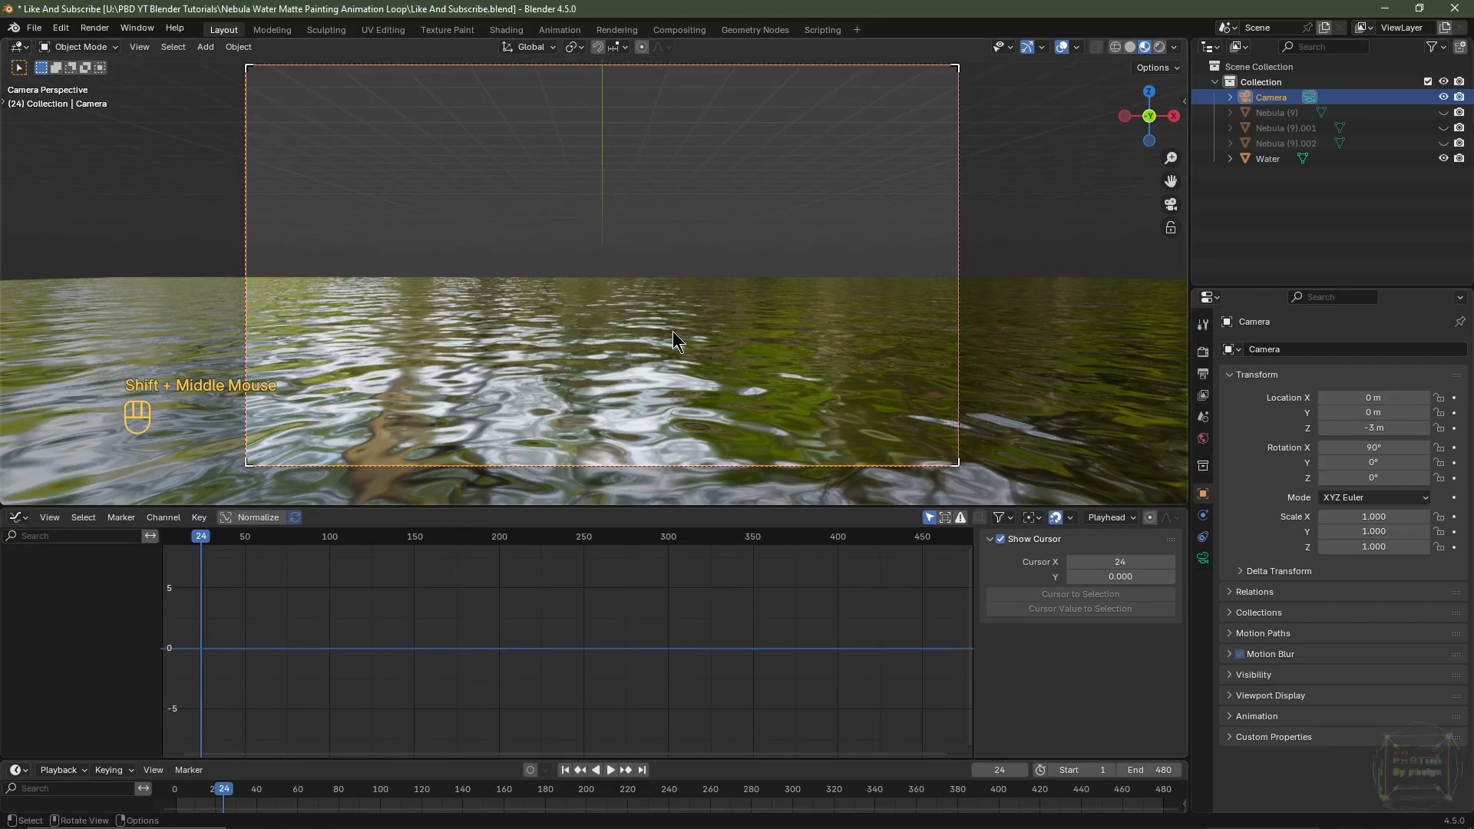
Keyframe the camera's X and Z location and its X, Y and Z rotation at frame 1
click(565, 770)
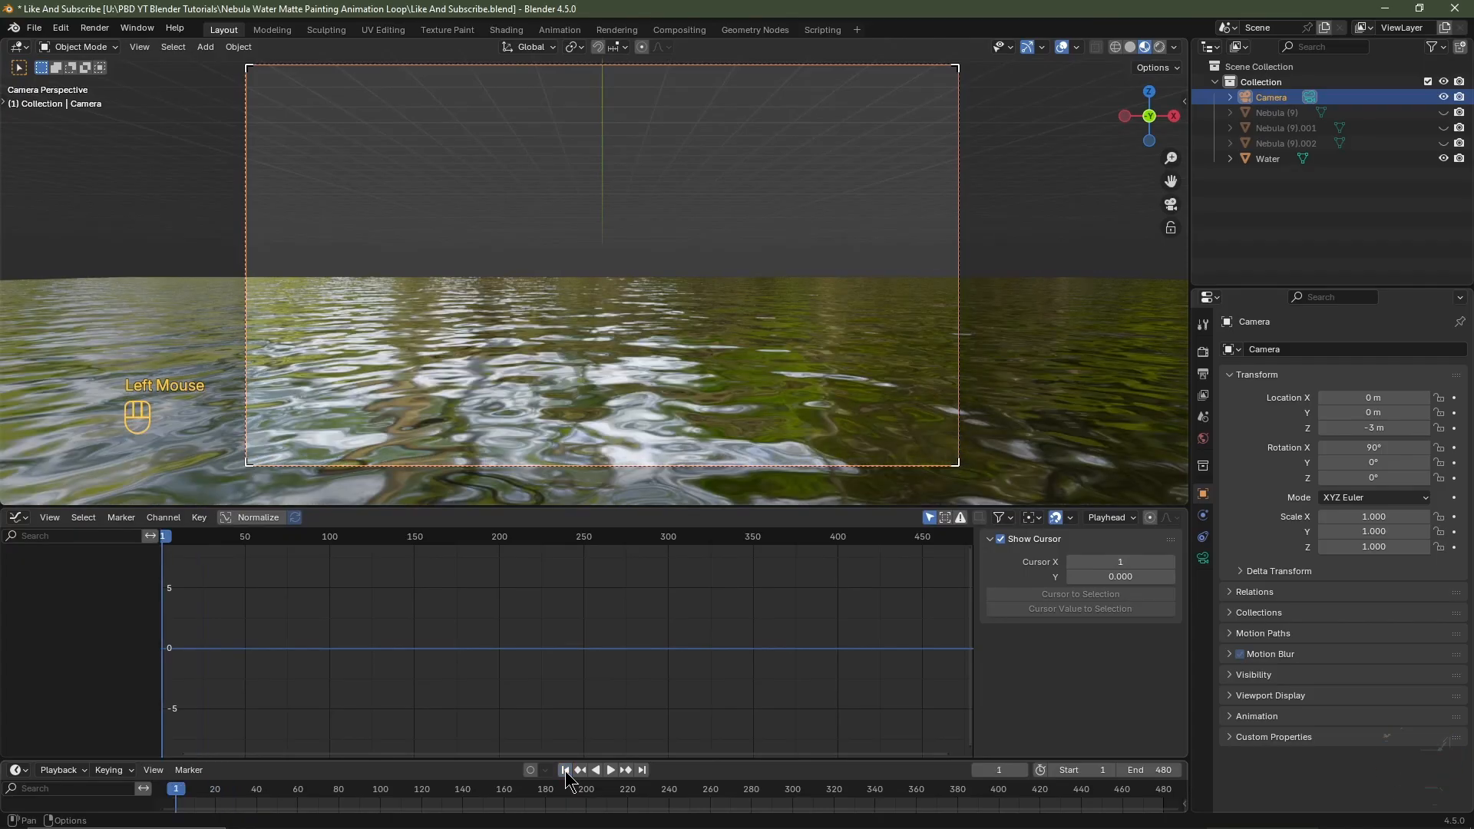
click(1257, 100)
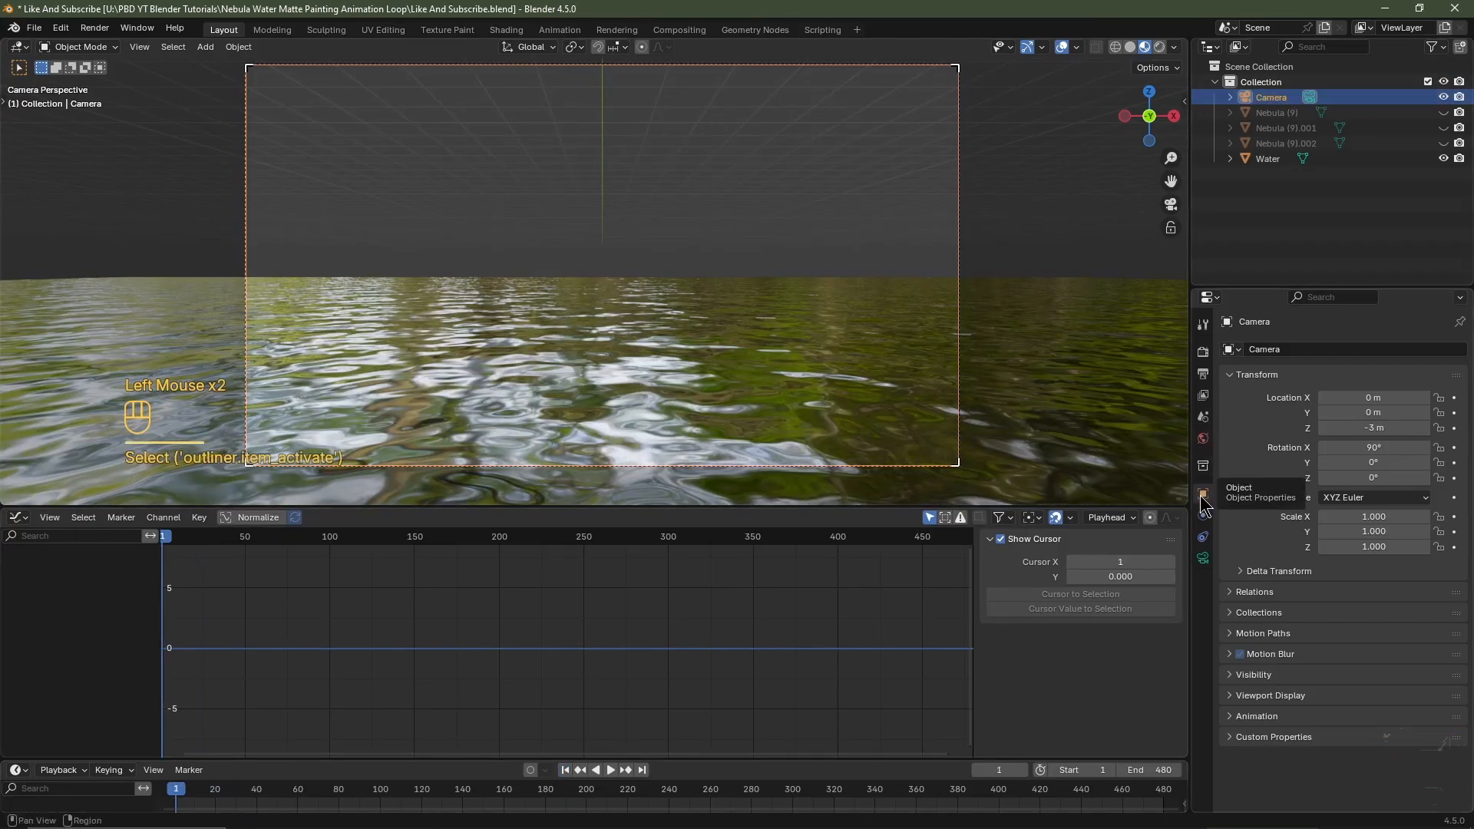
click(1455, 398)
click(1455, 427)
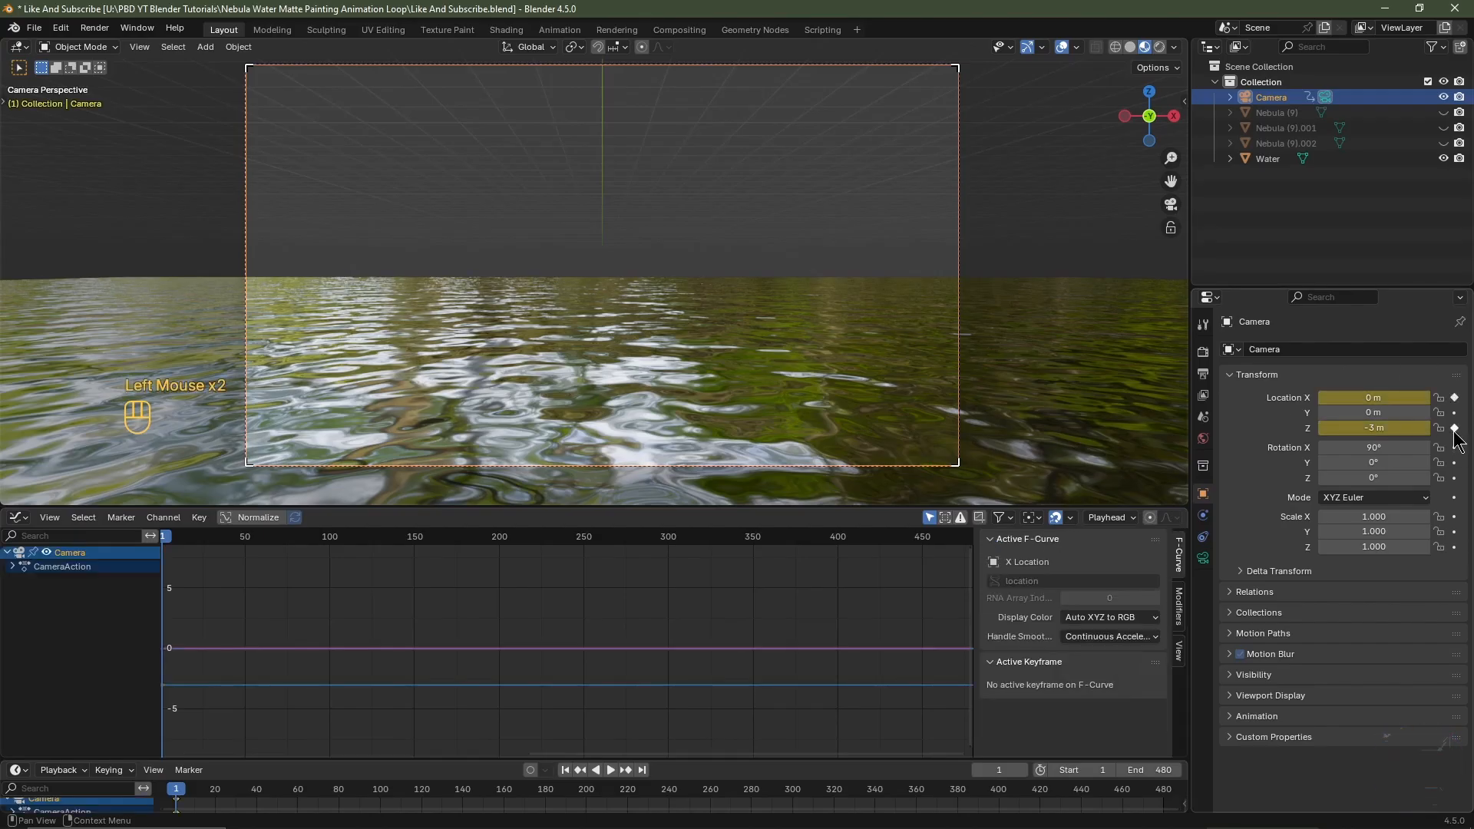
click(1455, 448)
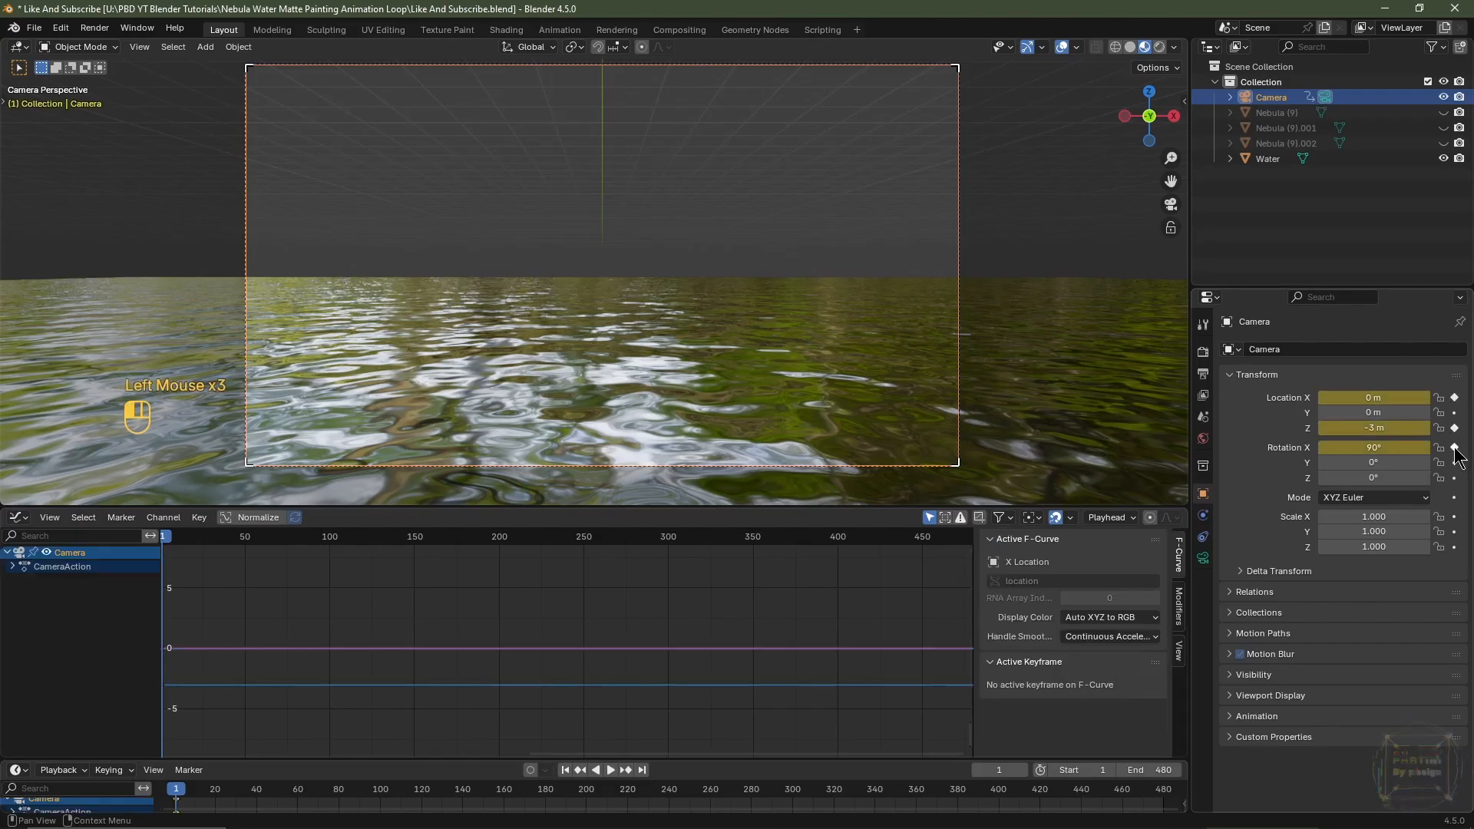
click(1455, 462)
click(1455, 478)
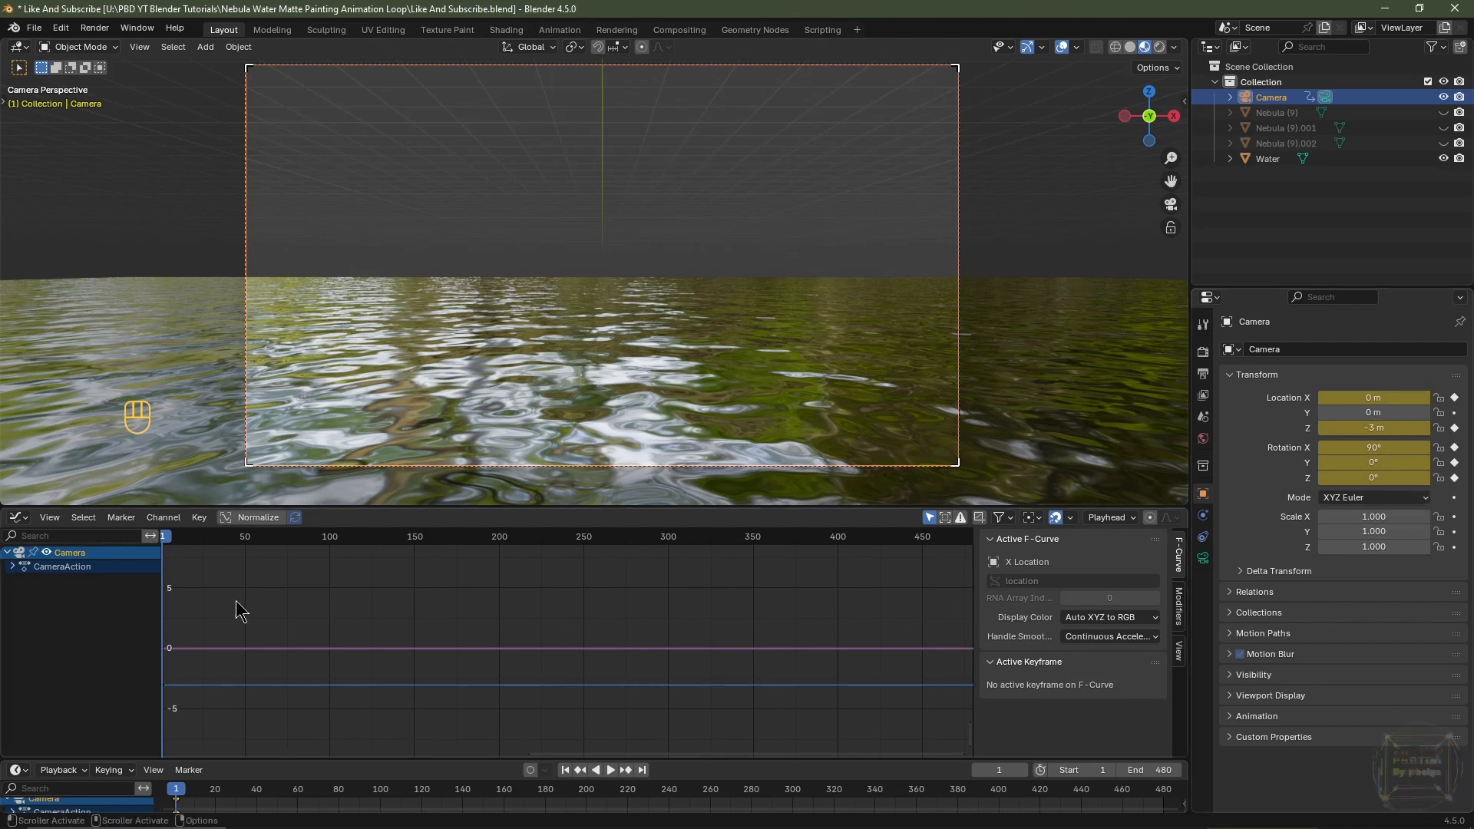
Expand the camera's animation channels and add a Noise modifier to the X Location curve
click(13, 567)
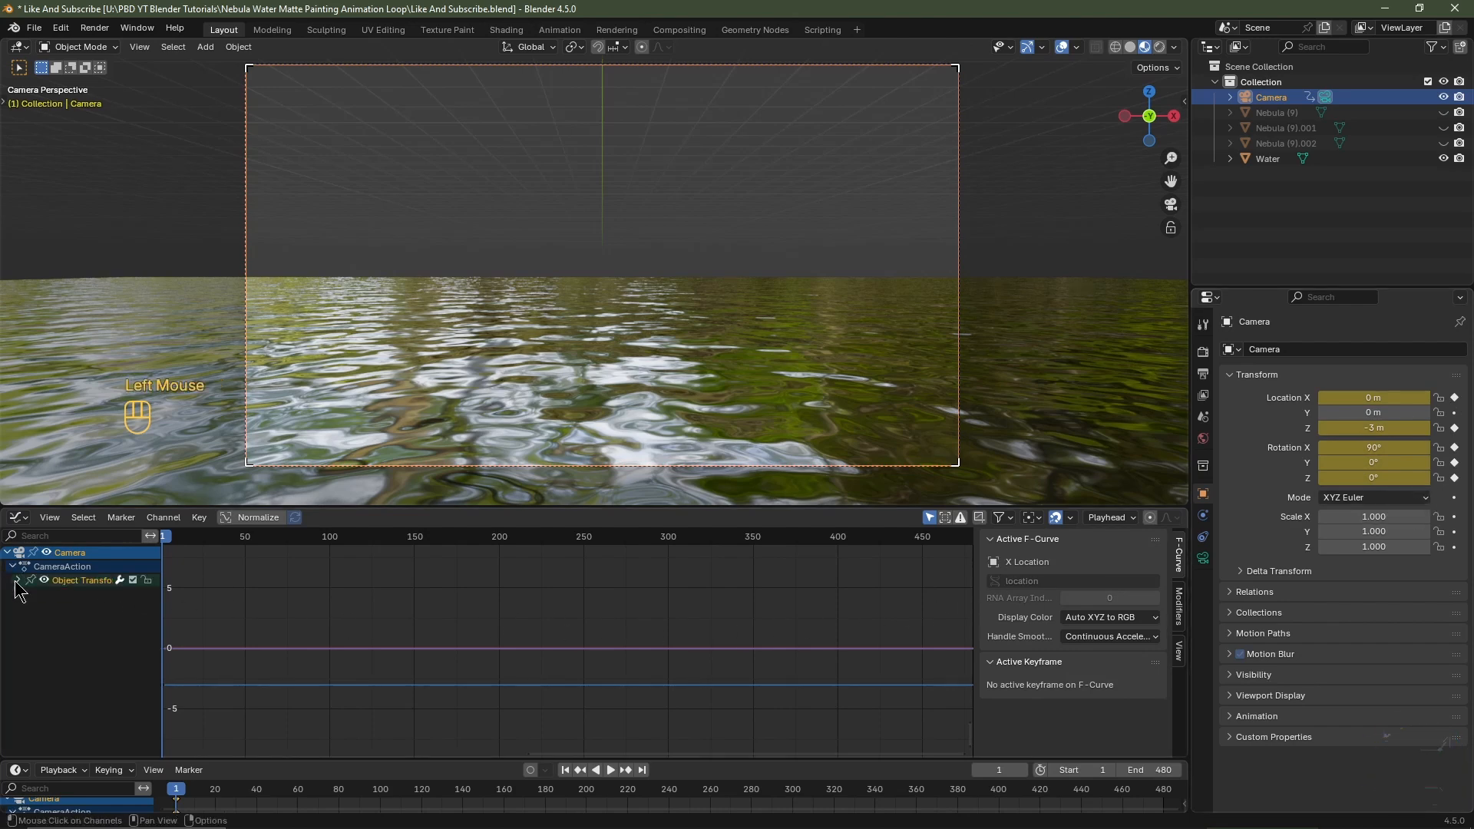
click(17, 582)
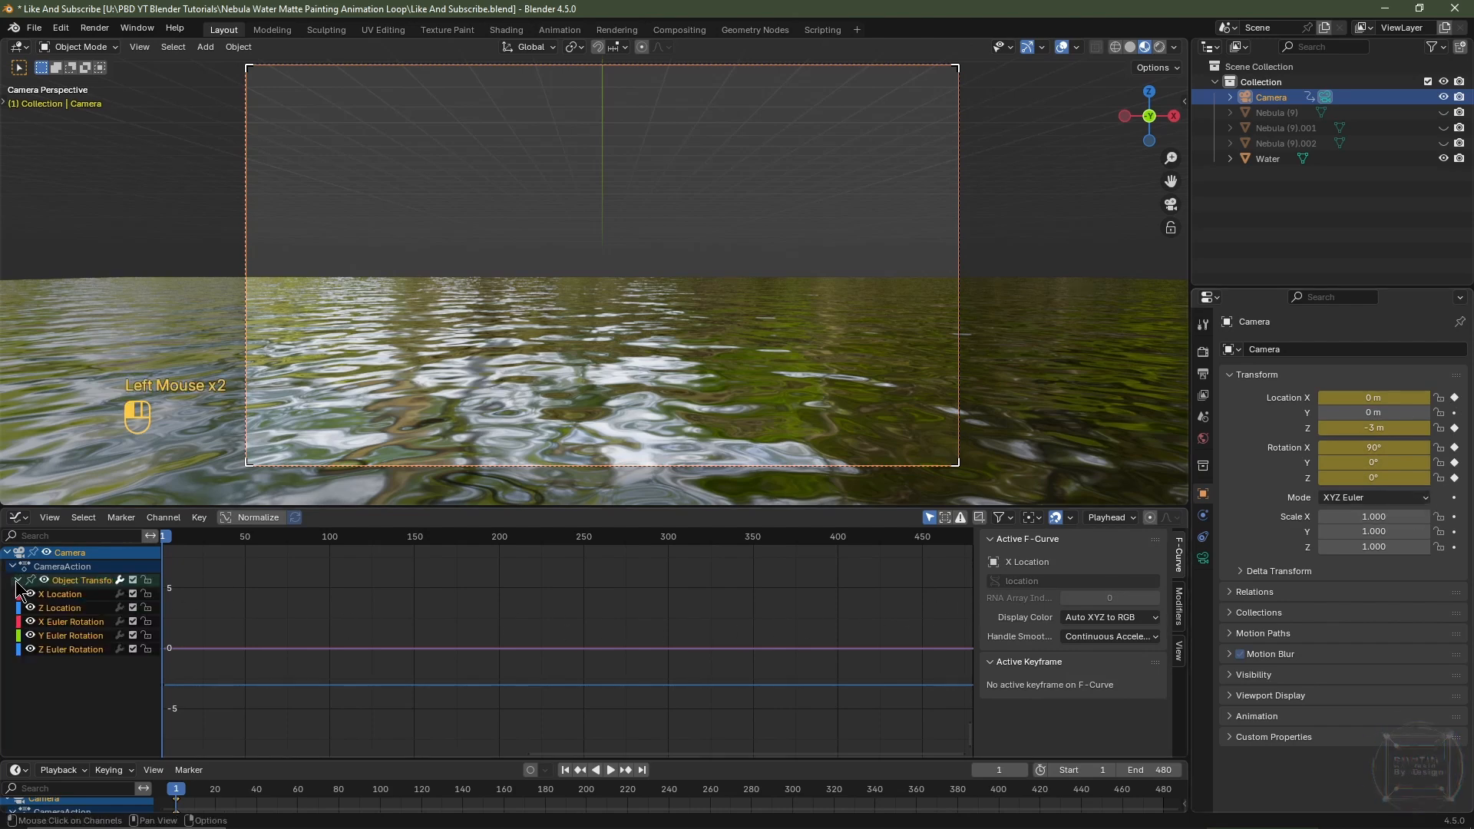
click(58, 597)
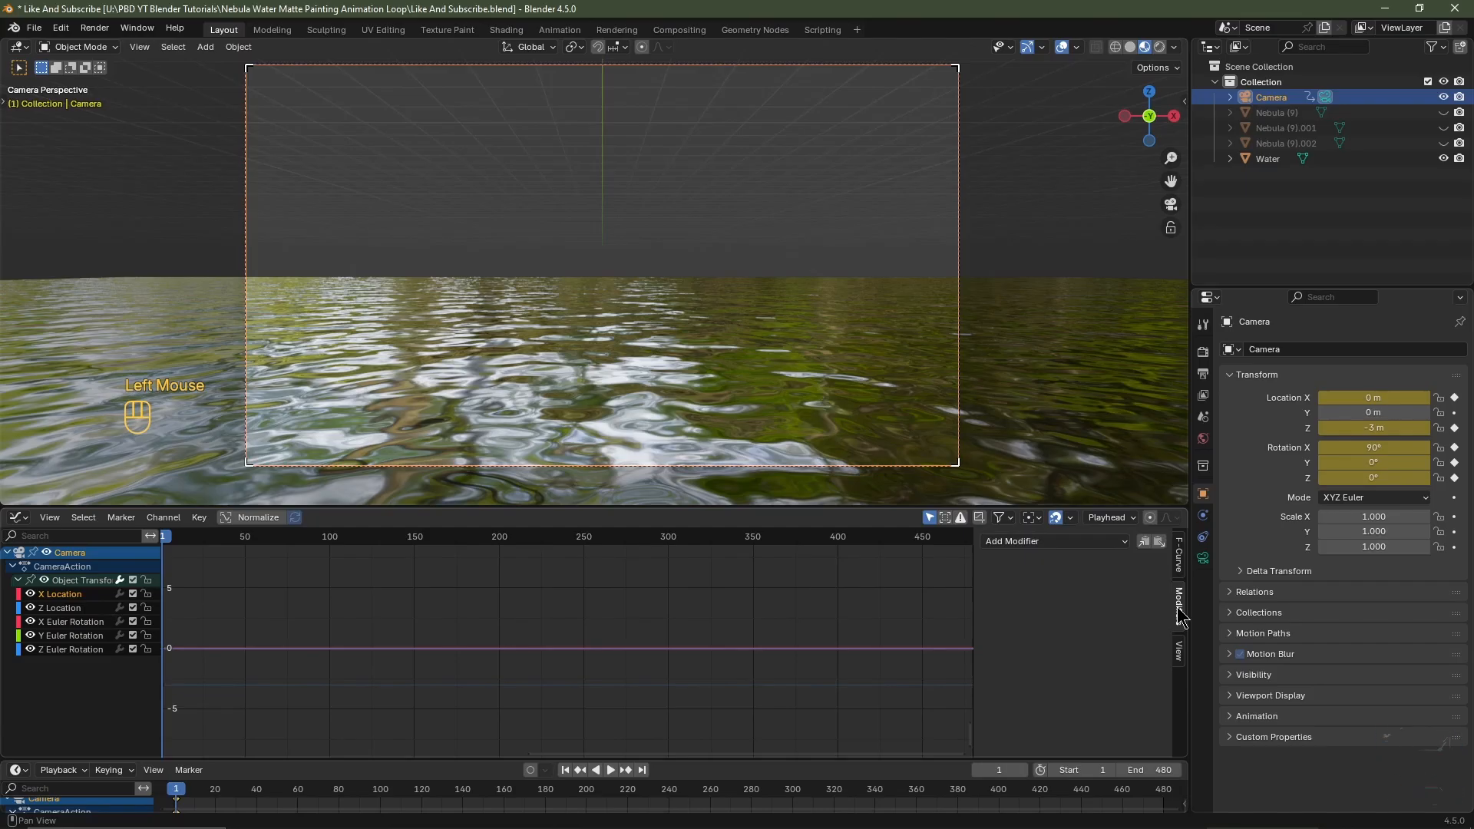
click(1065, 542)
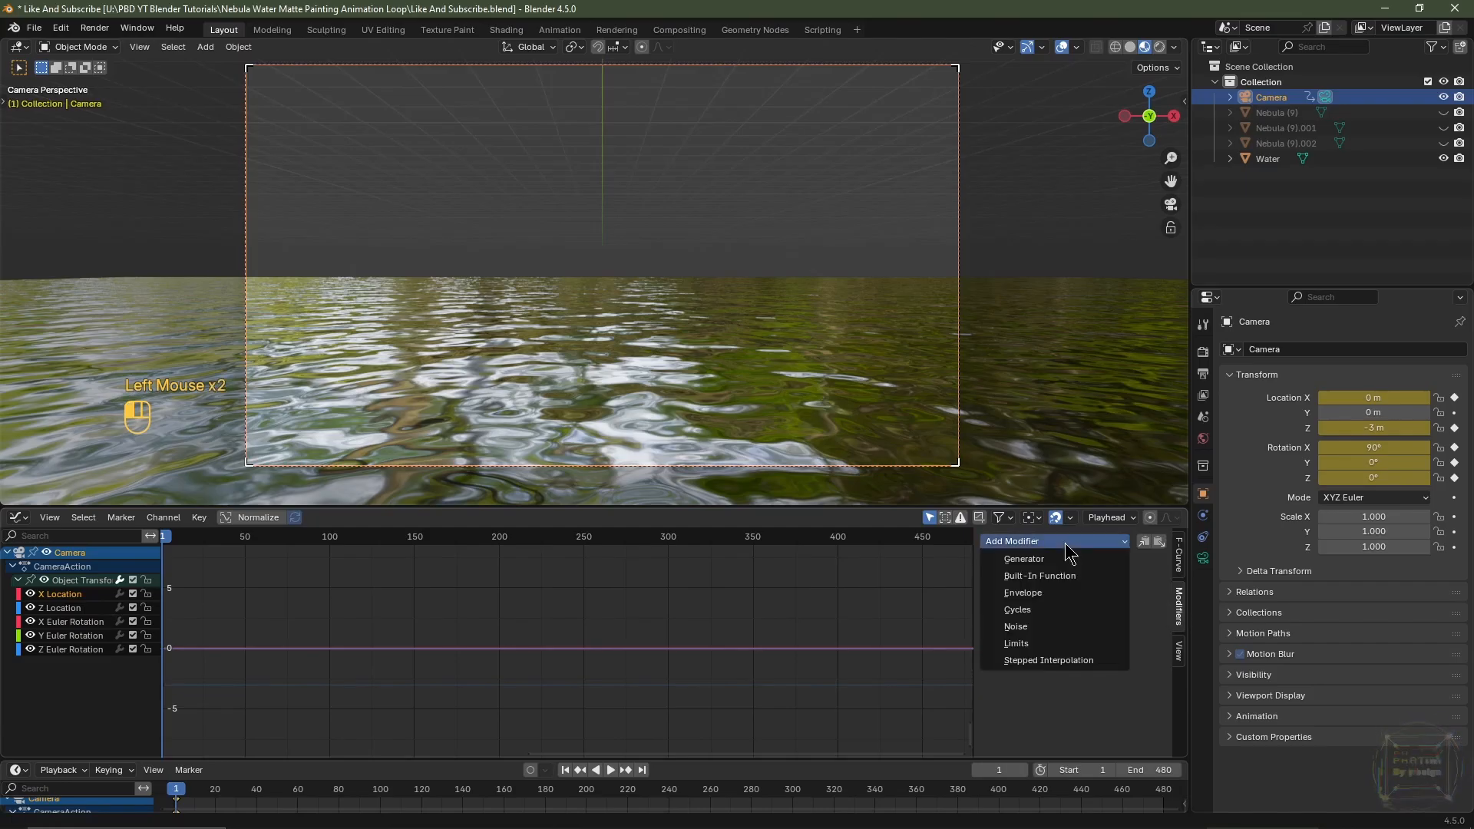
click(1019, 626)
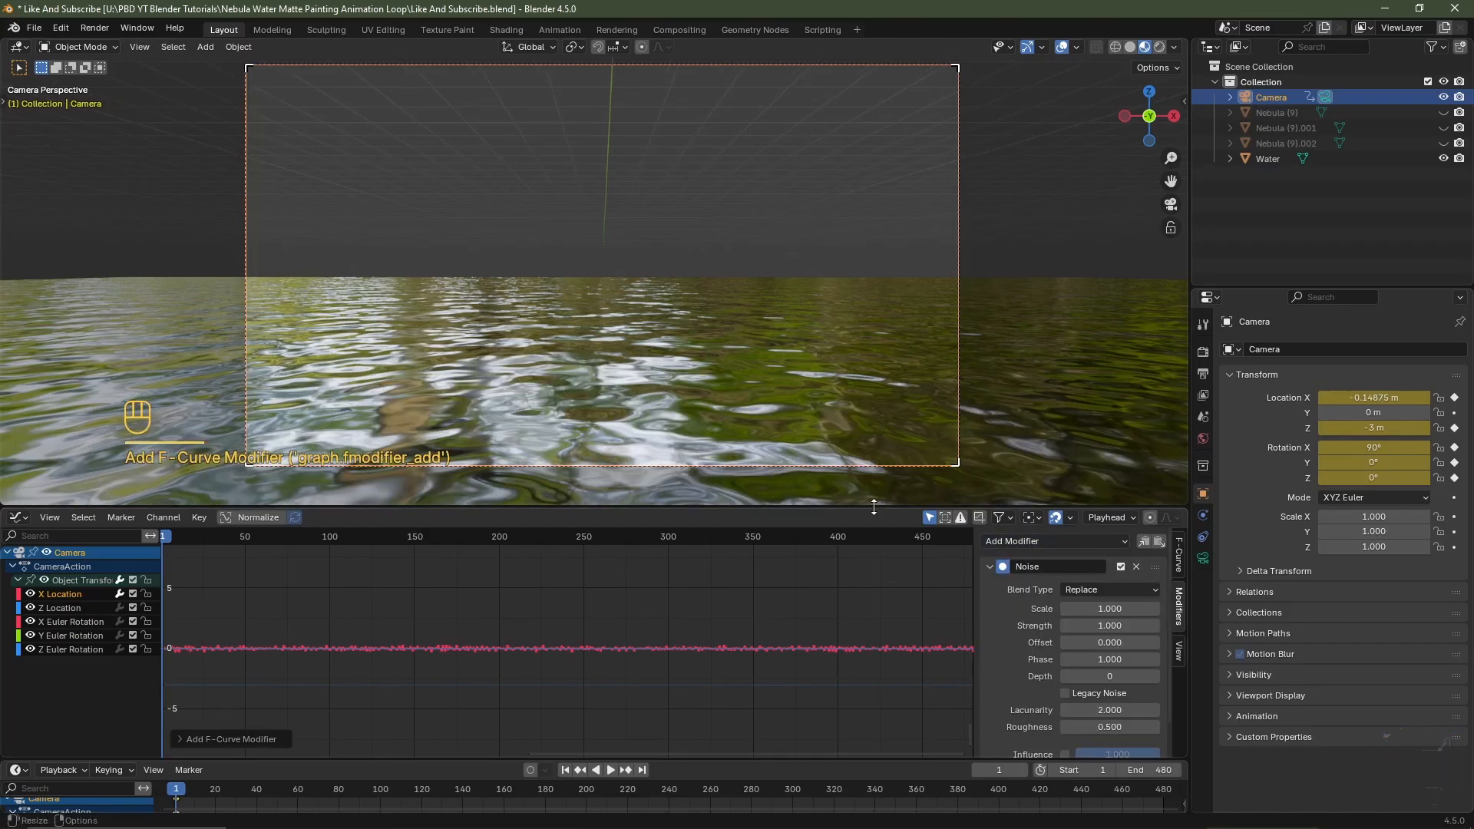
Enlarge the Graph Editor and set the X Location noise scale to 100
drag(872, 508, 860, 411)
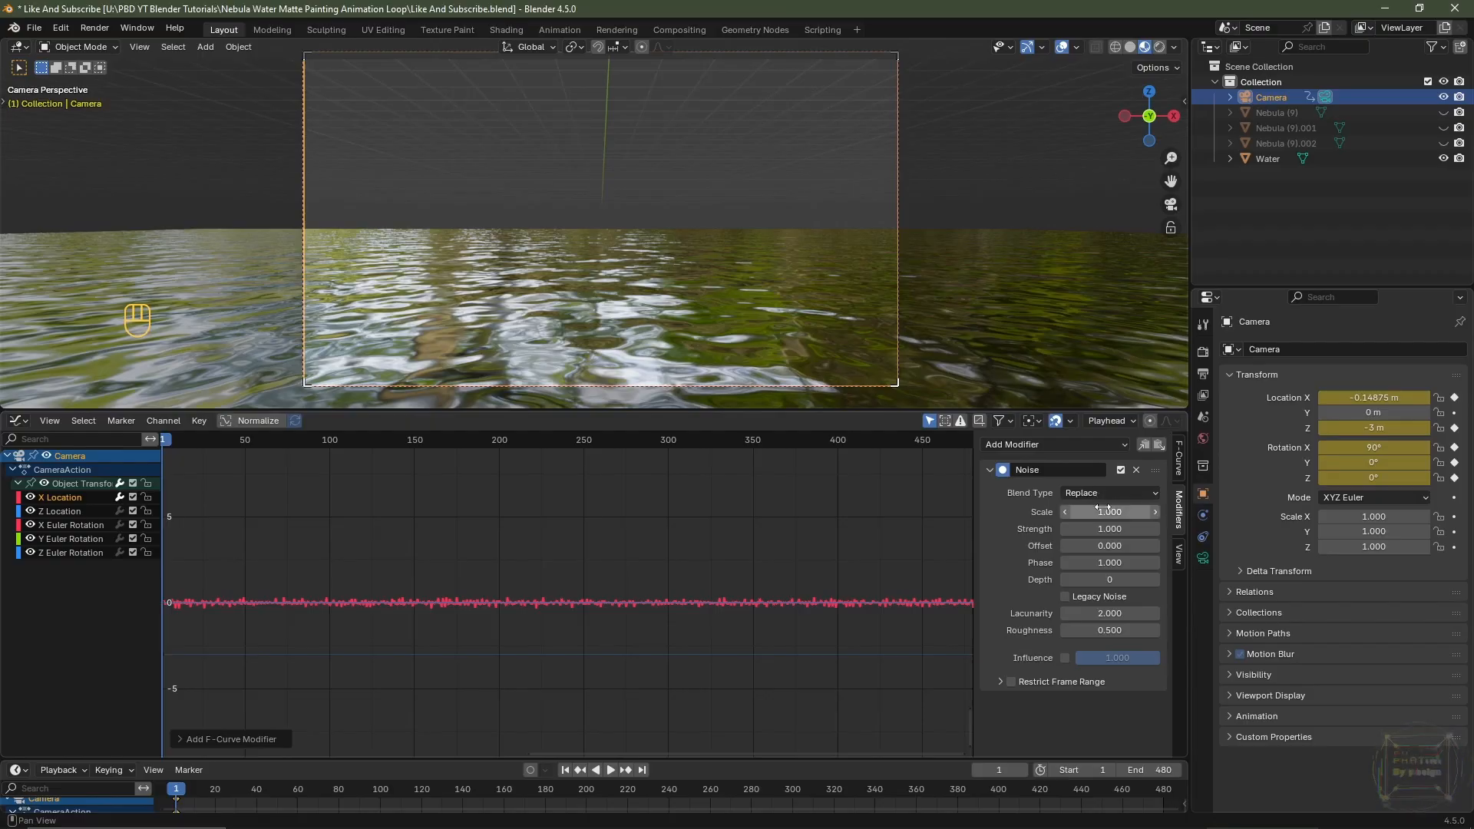
click(1103, 510)
text(100)
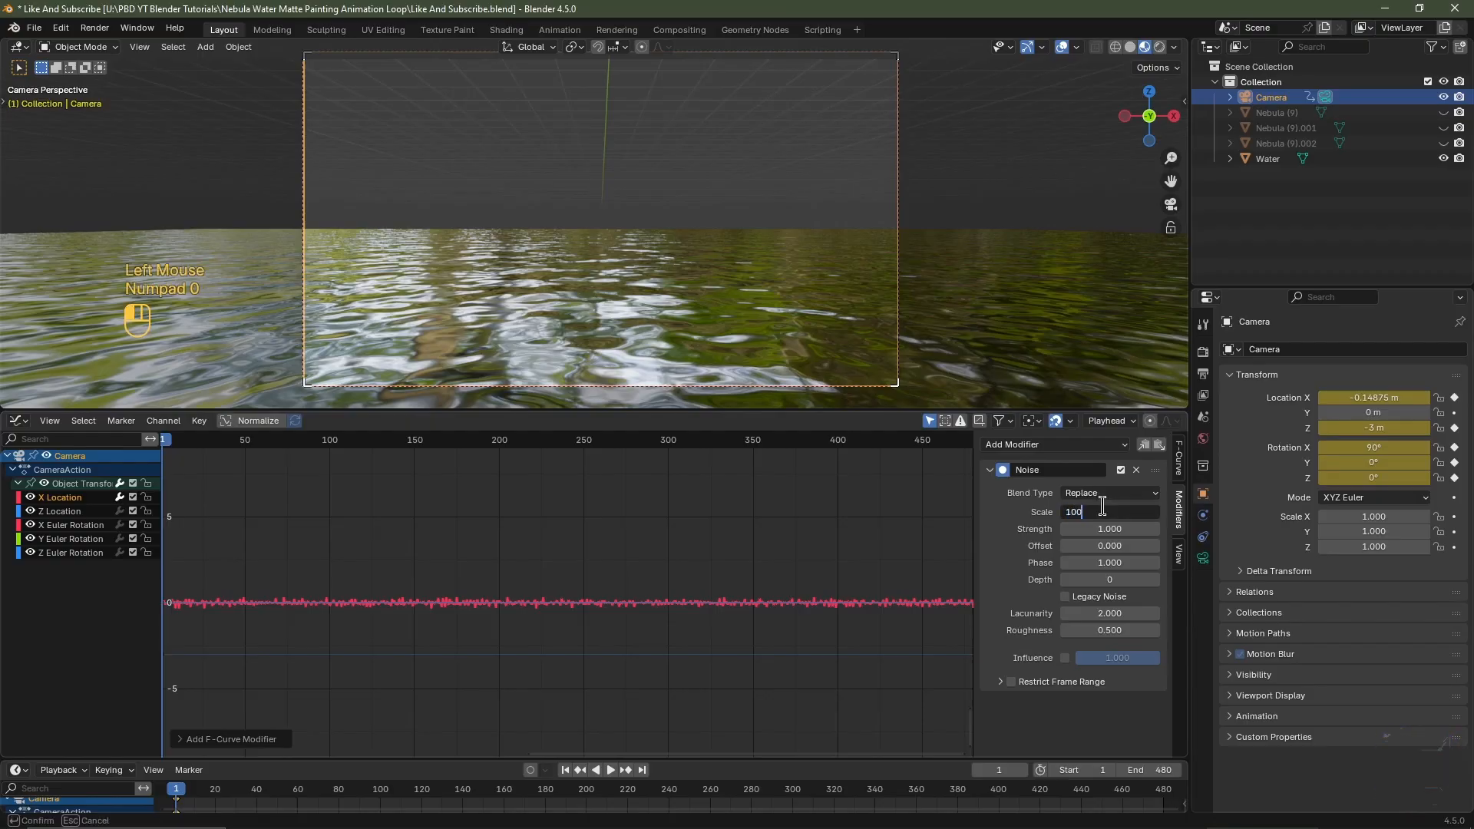
key(Return)
Restrict the X Location noise modifier's frame range to start at 1 and end at 480
click(1011, 682)
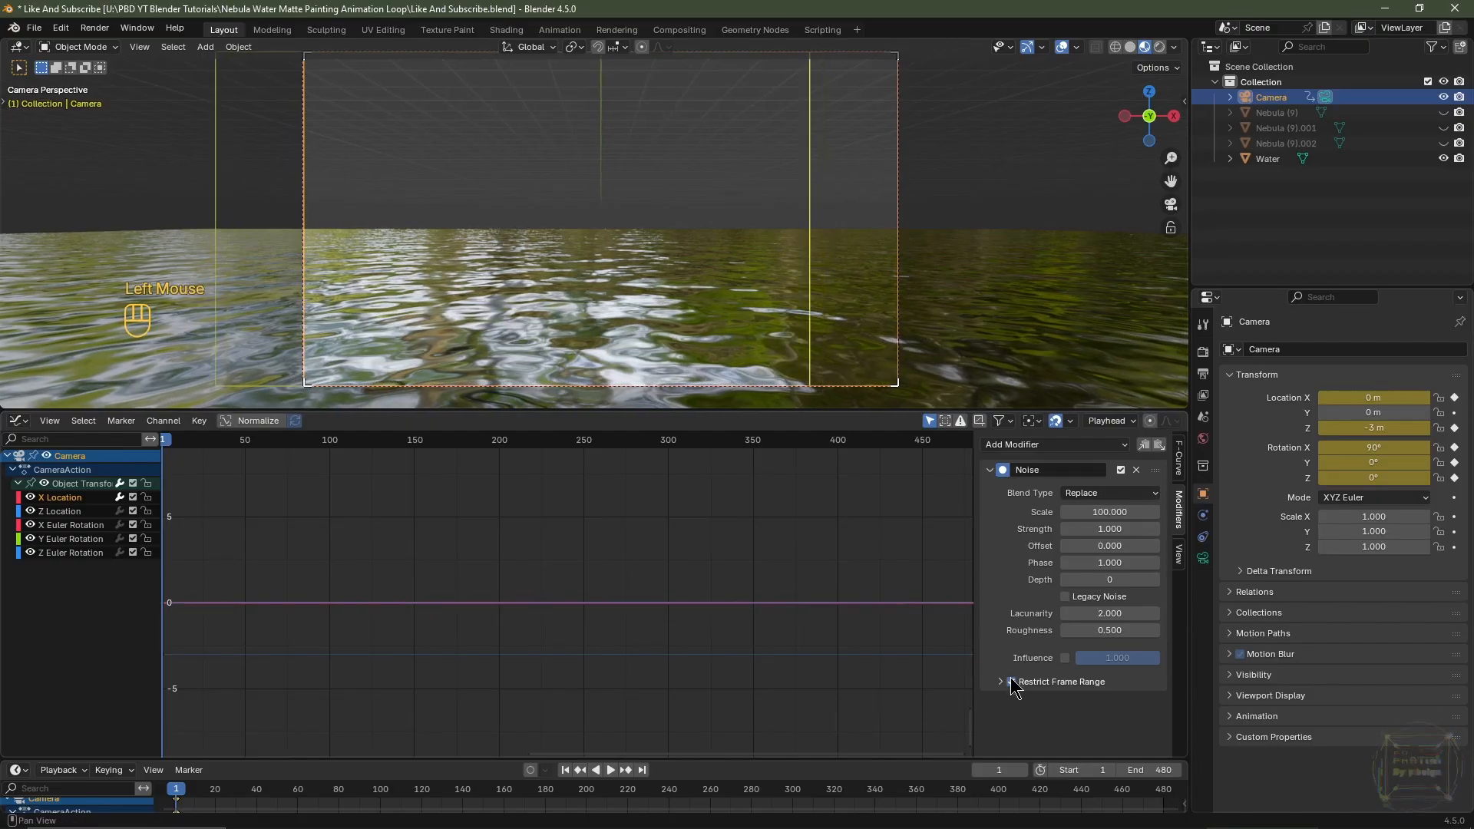
click(1001, 682)
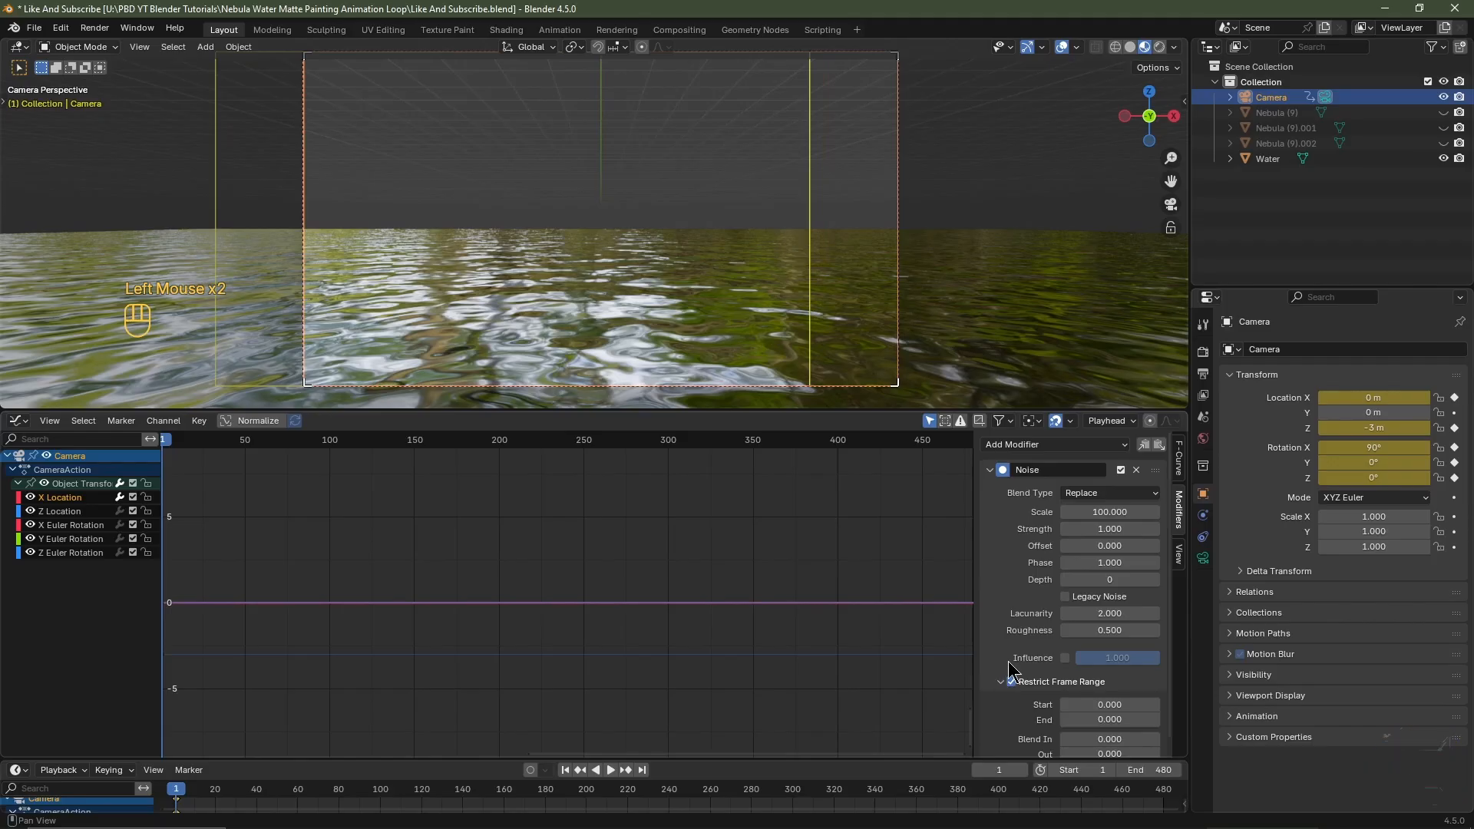
scroll(1010, 665, down, 2)
click(1103, 692)
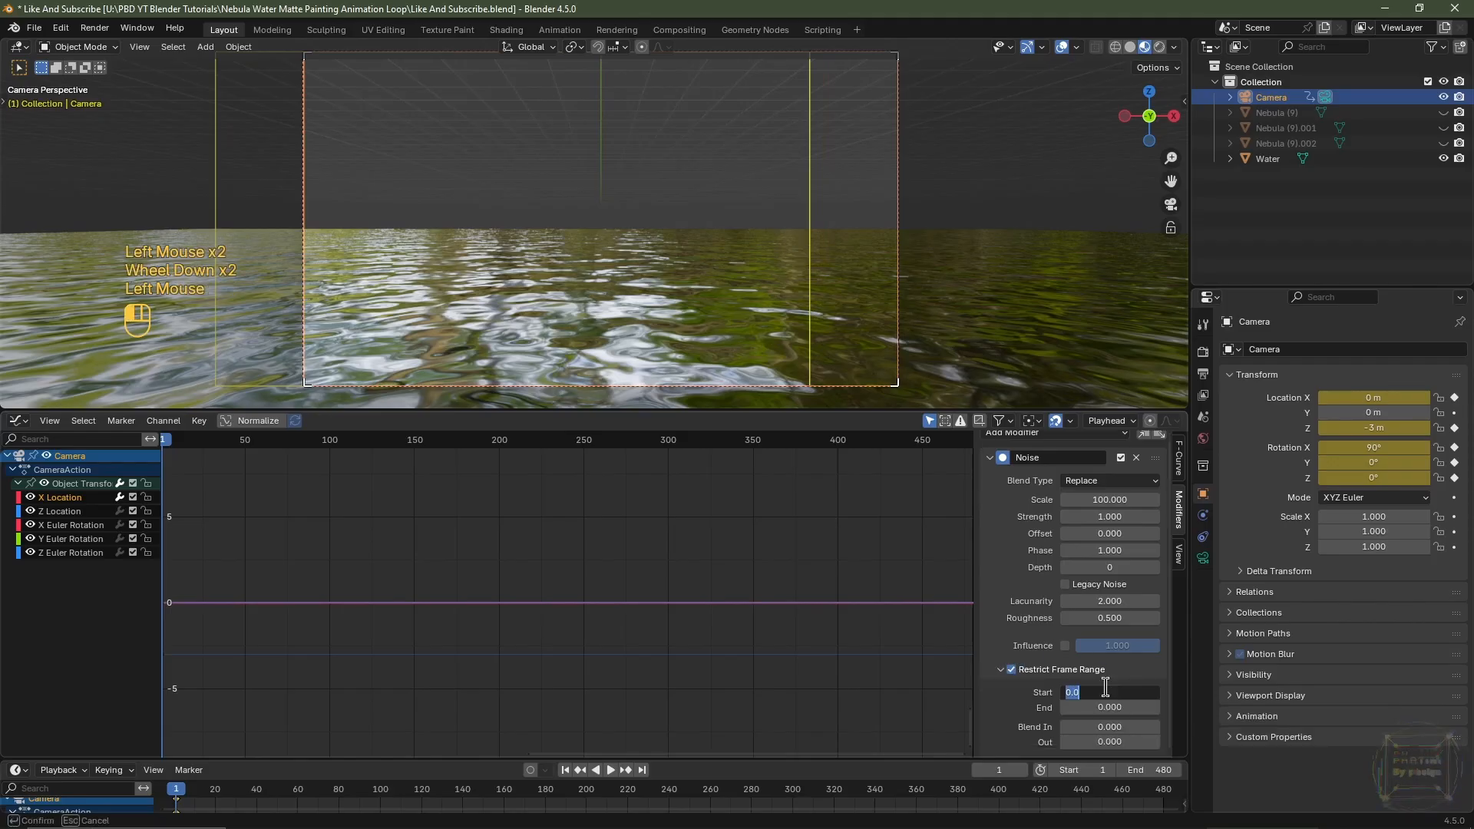
text(1)
key(Tab)
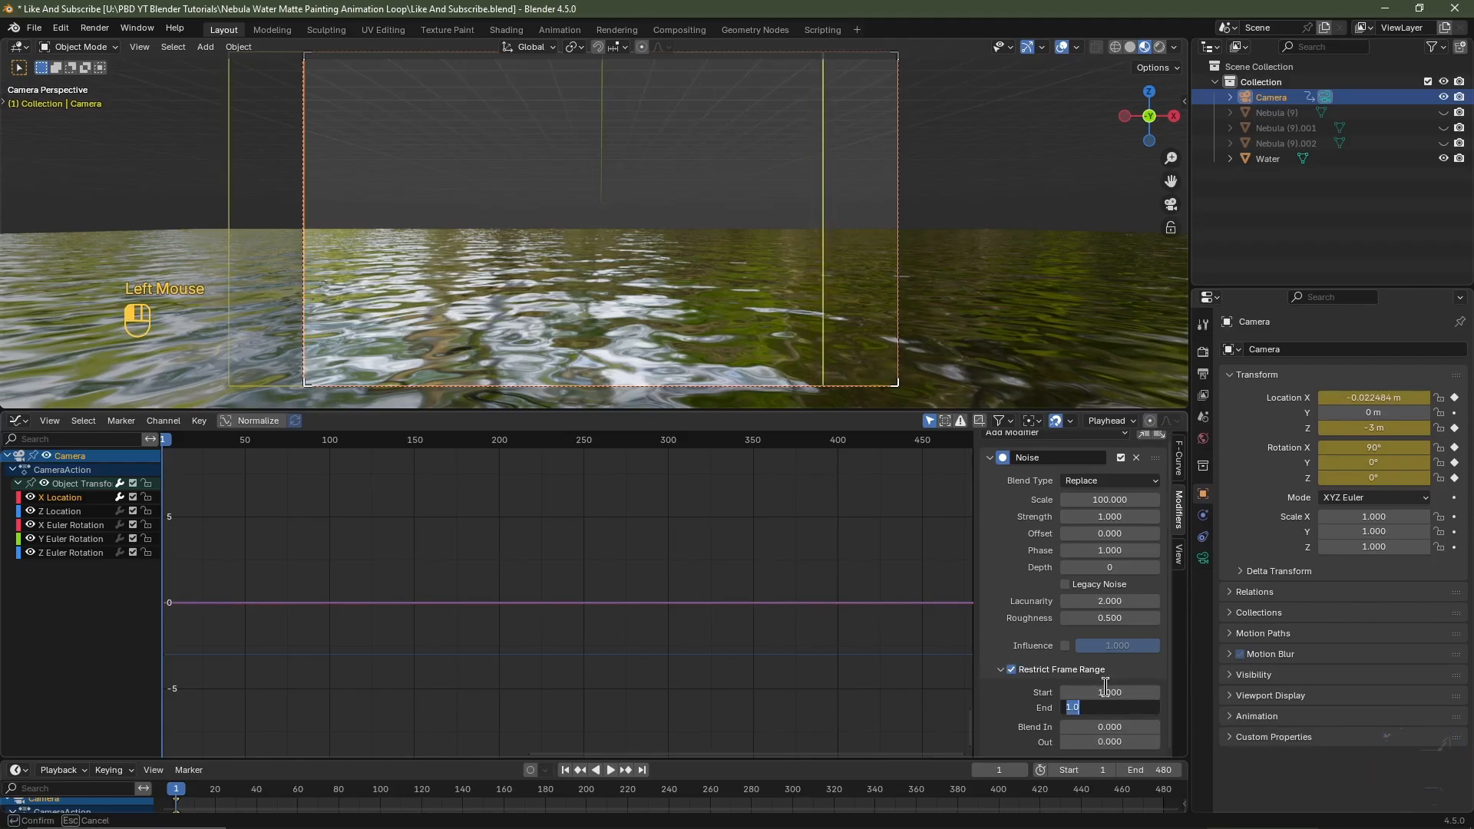
text(480)
key(Tab)
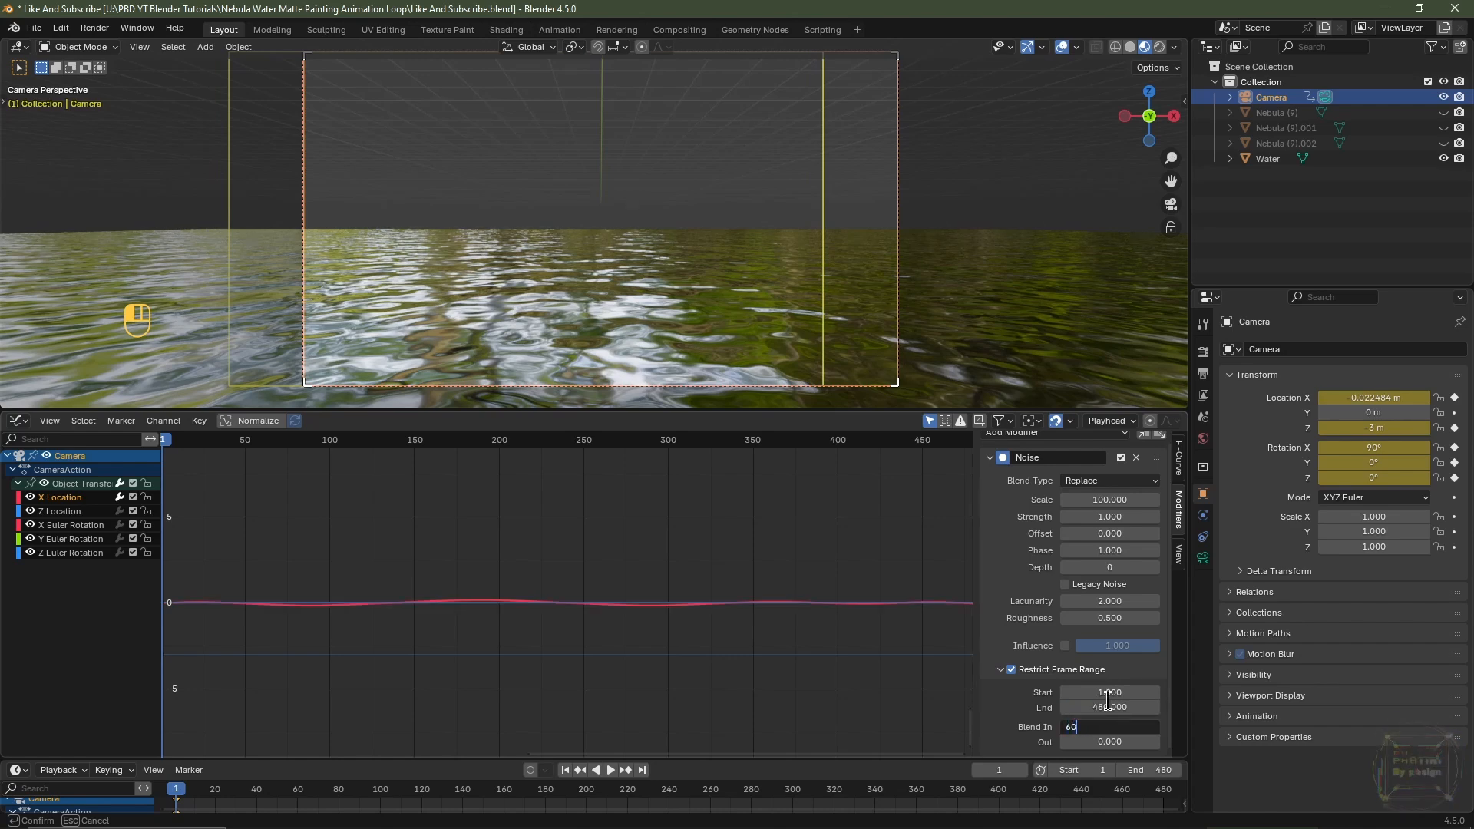
Set the X Location noise's blend in and blend out to 60 frames and normalize the curve display
key(Tab)
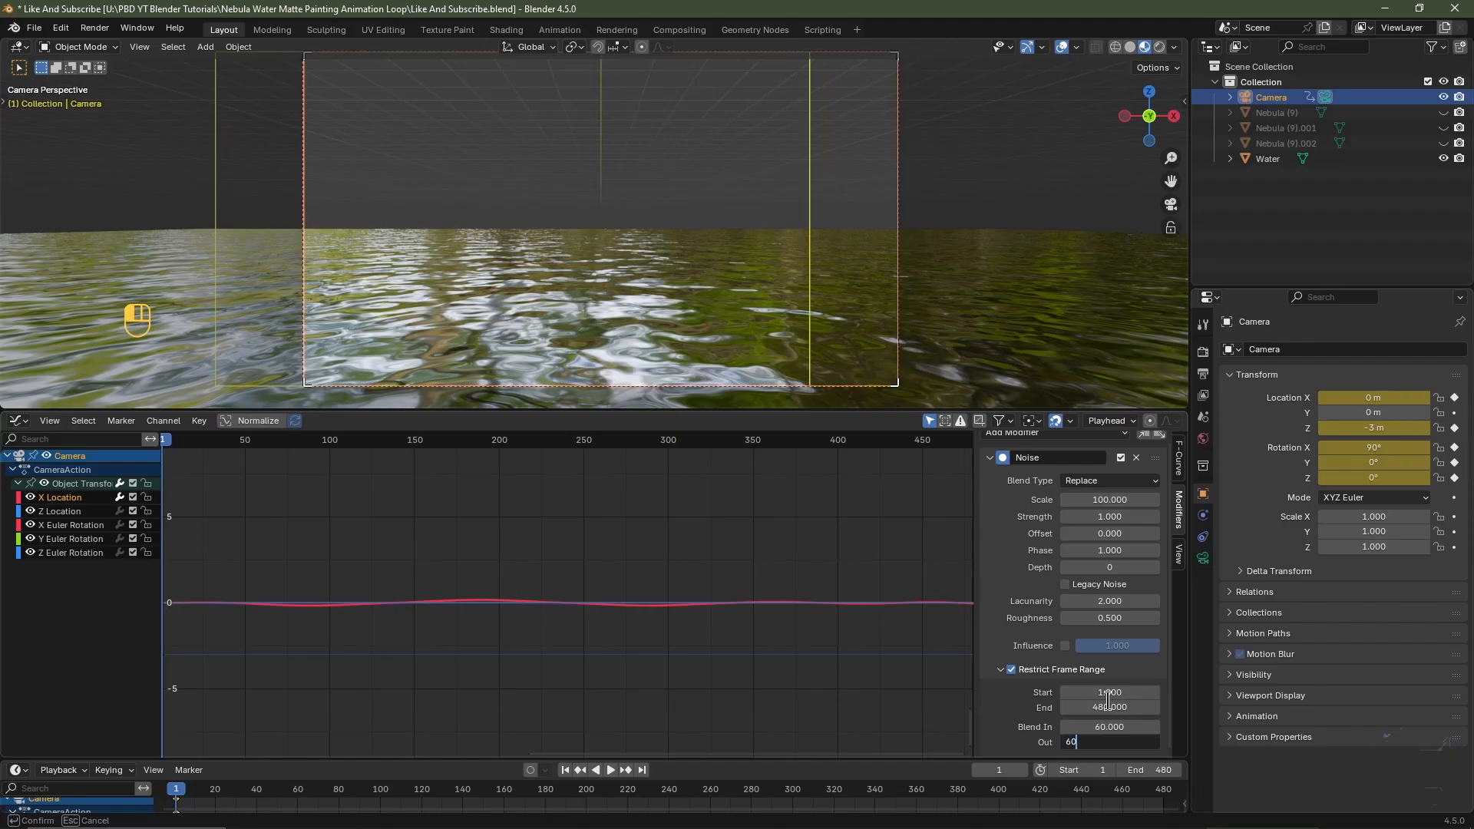
text(60)
key(Return)
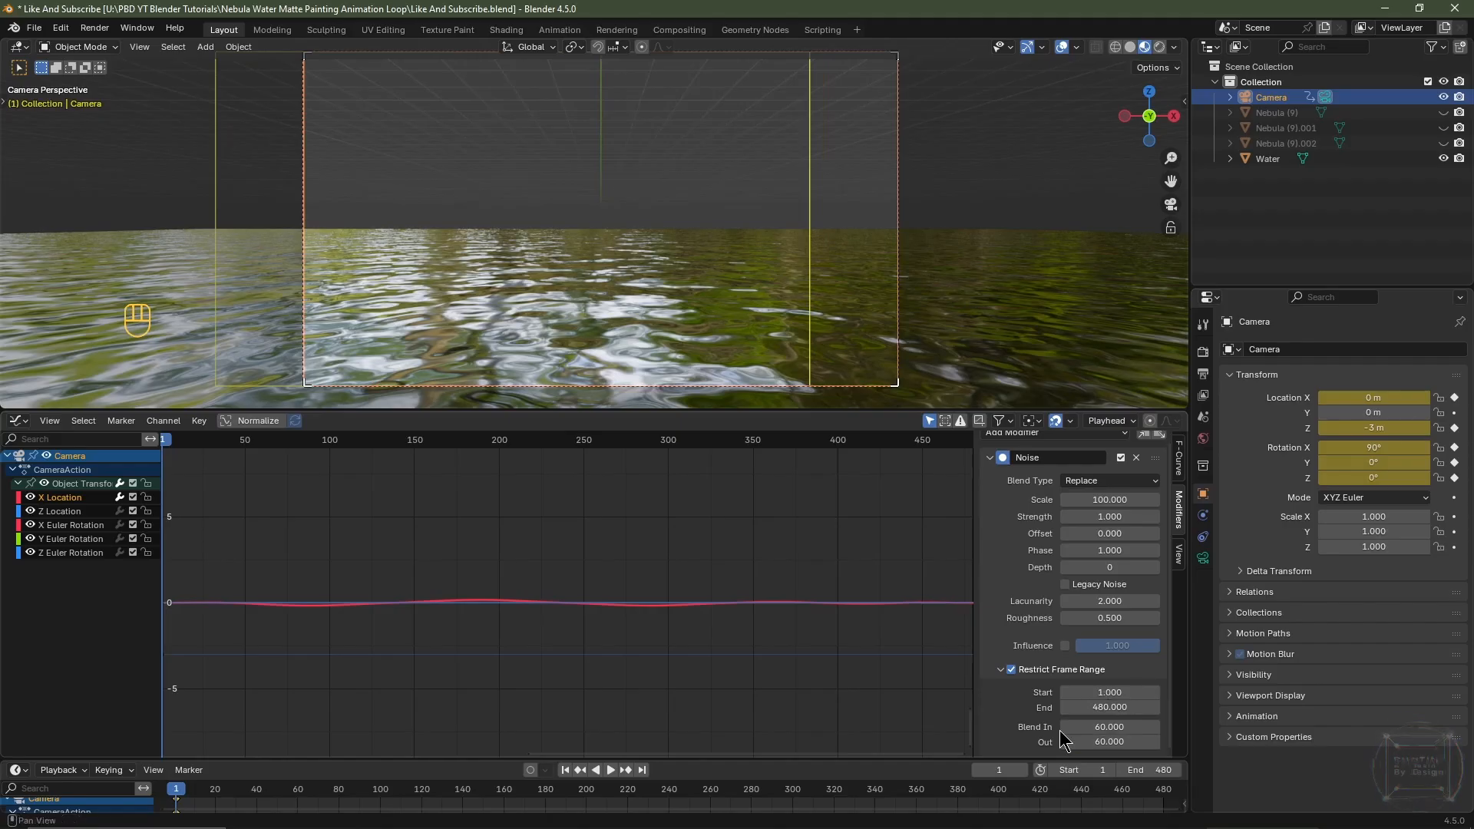
click(253, 420)
key(Home)
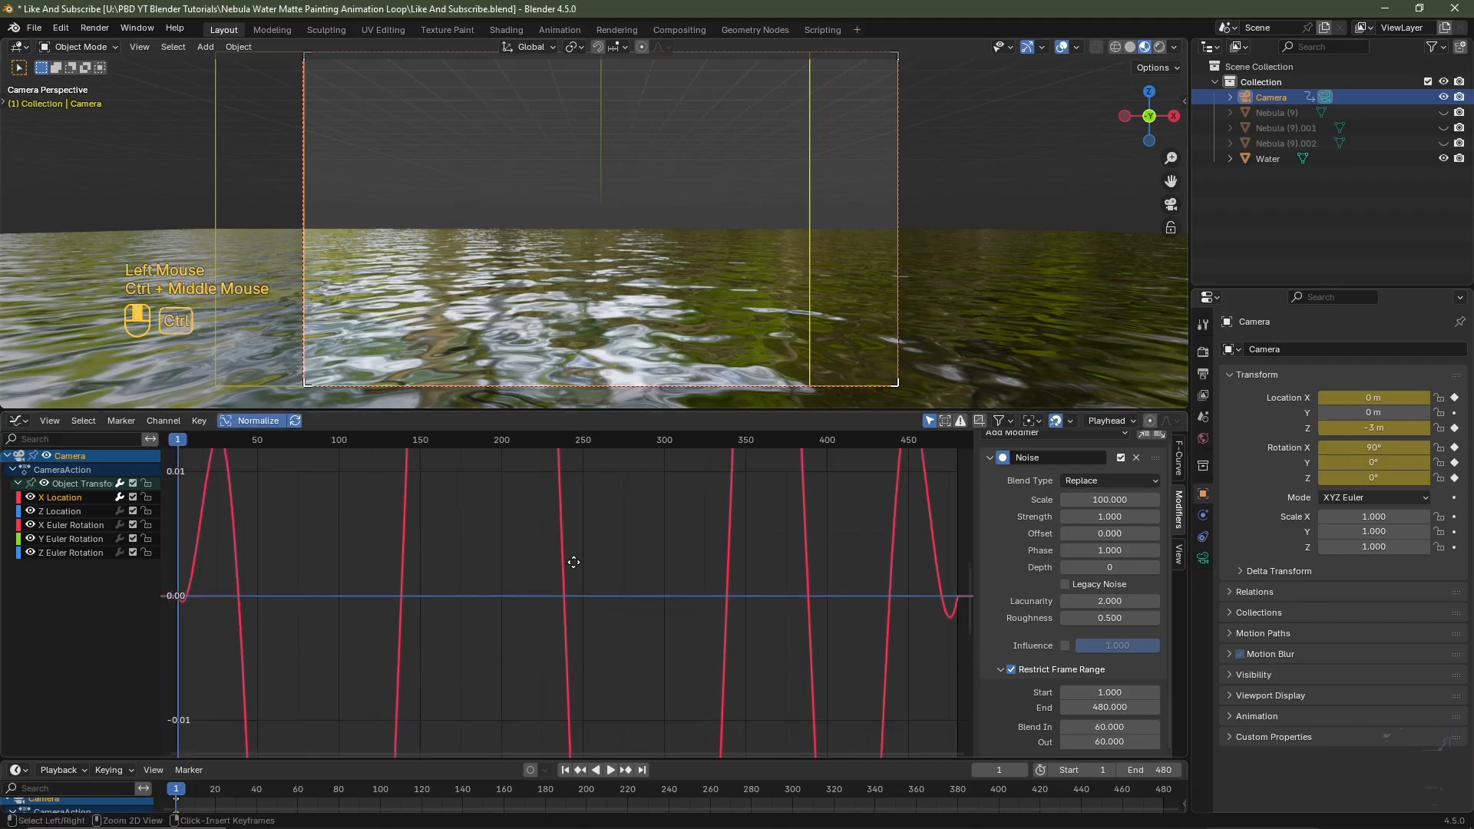
click(759, 616)
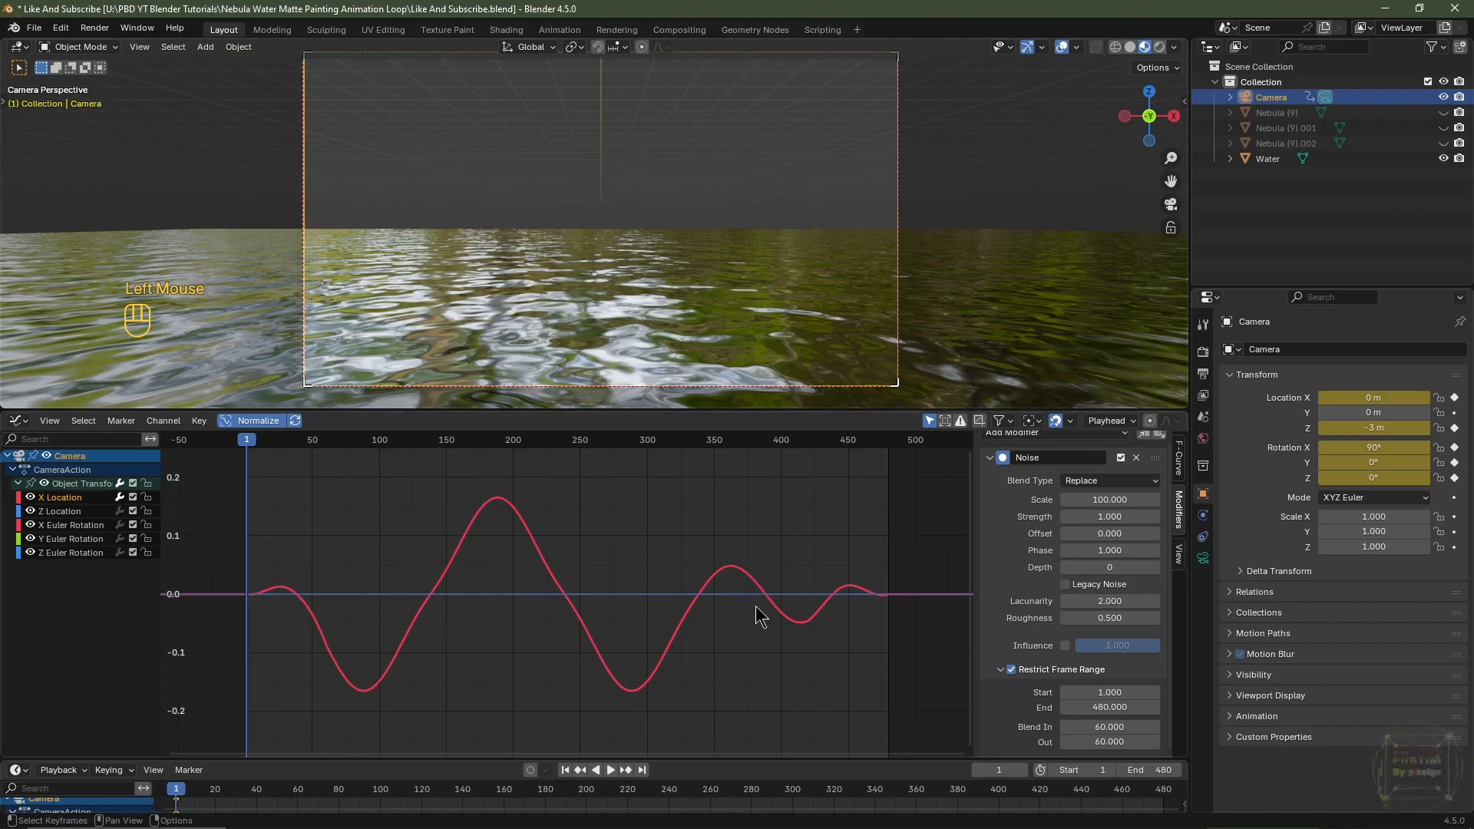
Play the animation while setting the X Location noise strength to 5, and return to frame 1
key(space)
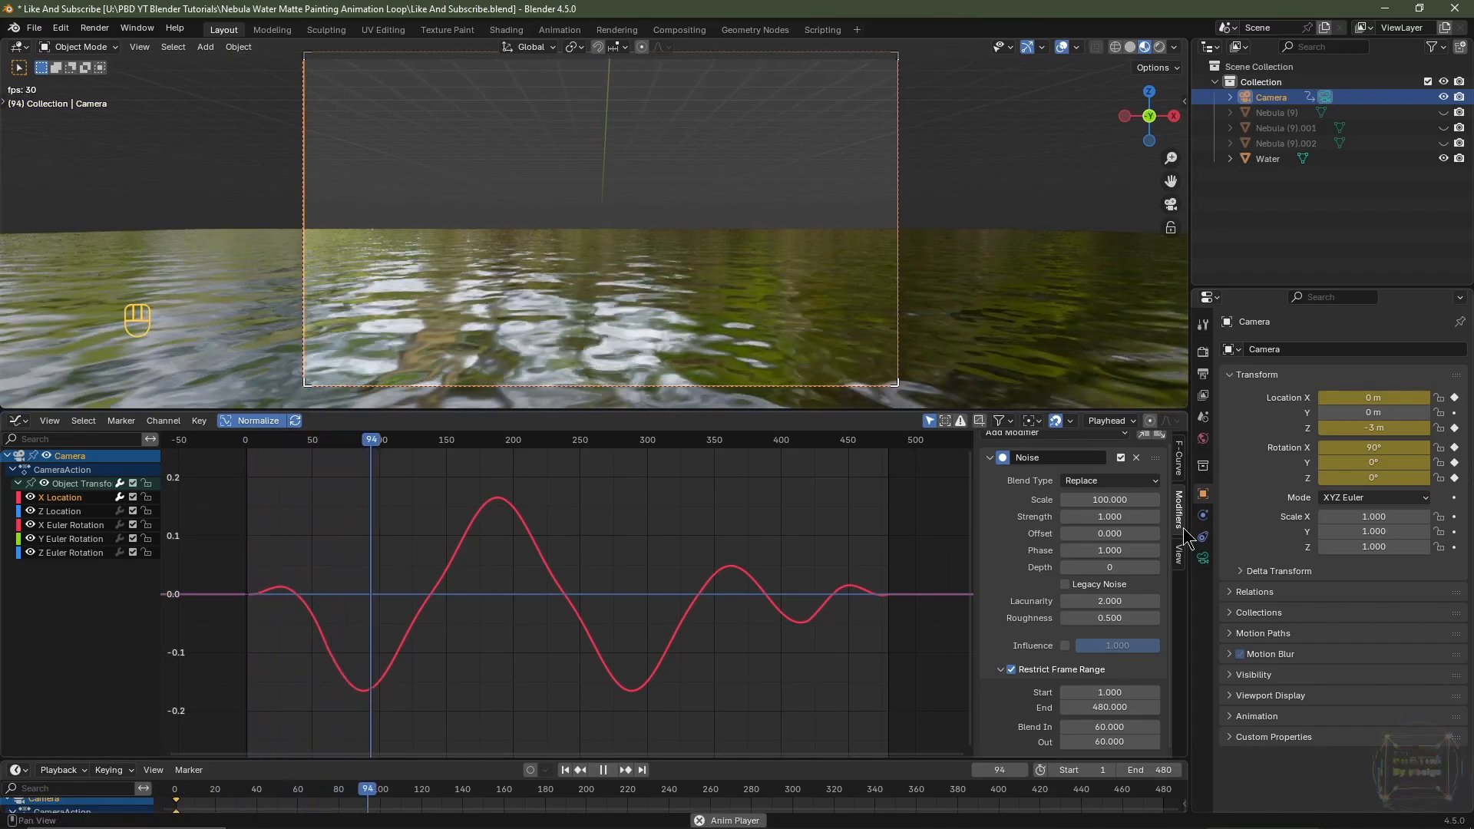
click(1096, 516)
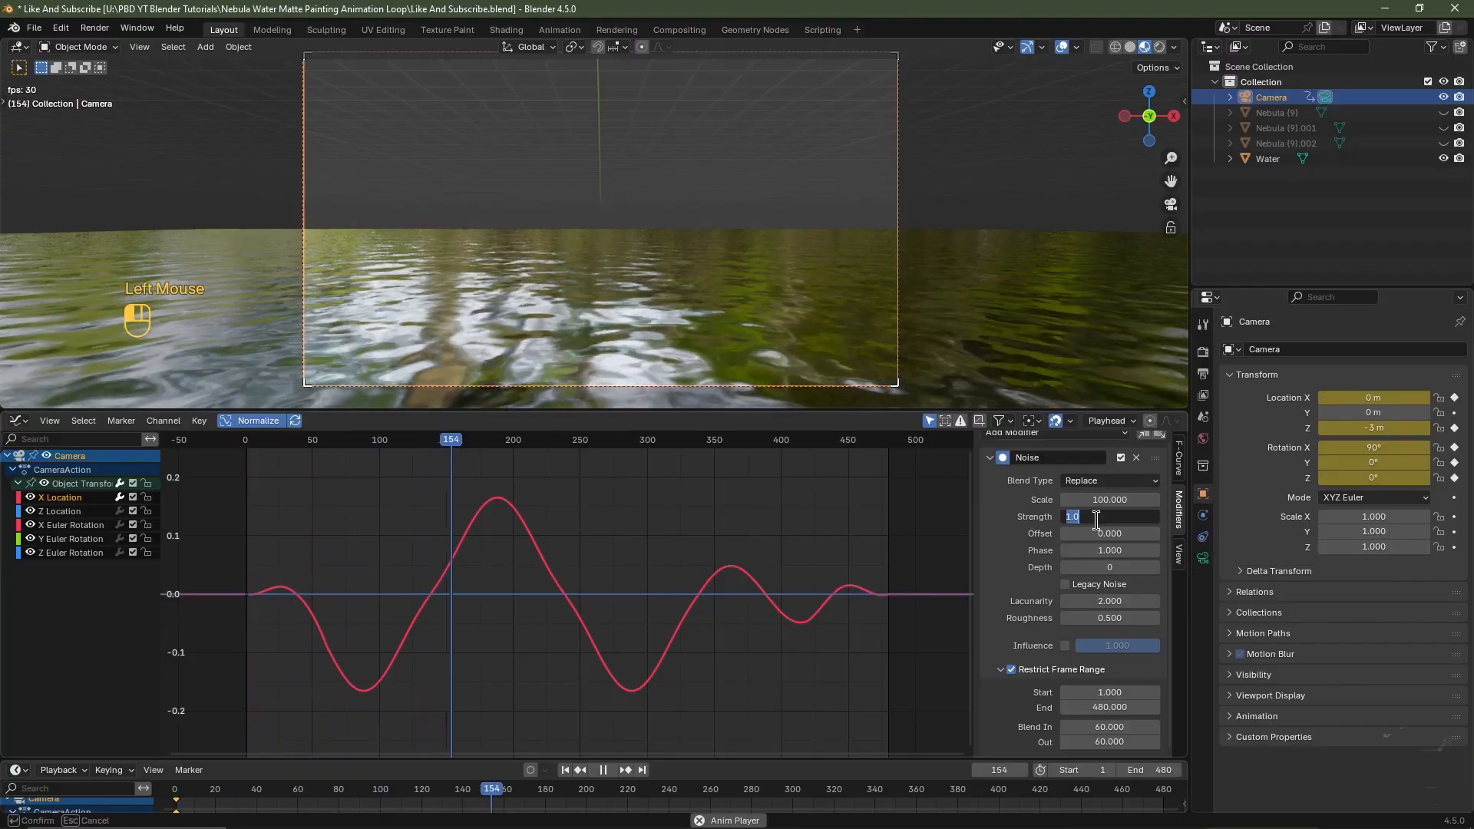
text(5)
key(Return)
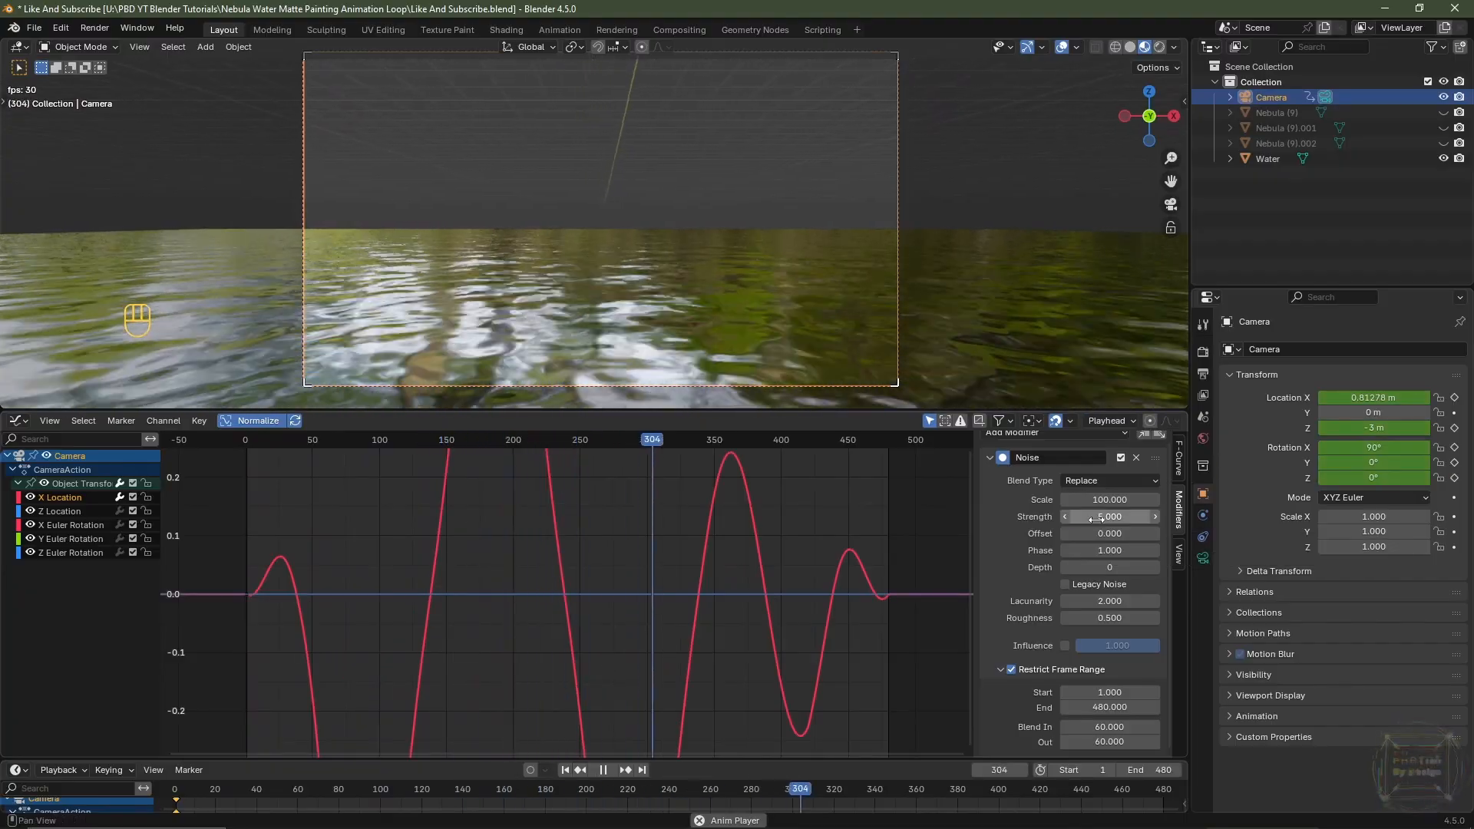
key(space)
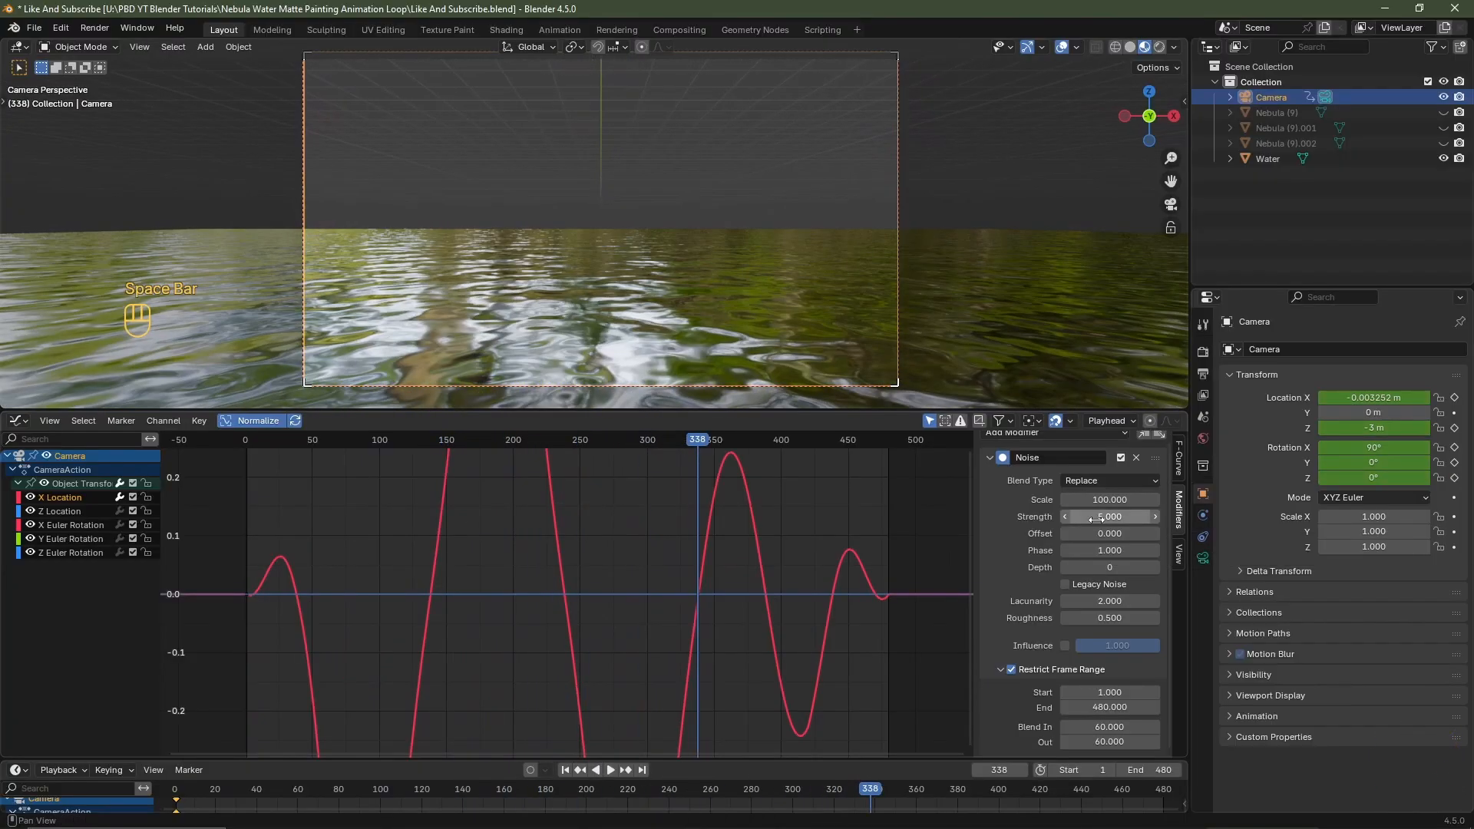
click(565, 770)
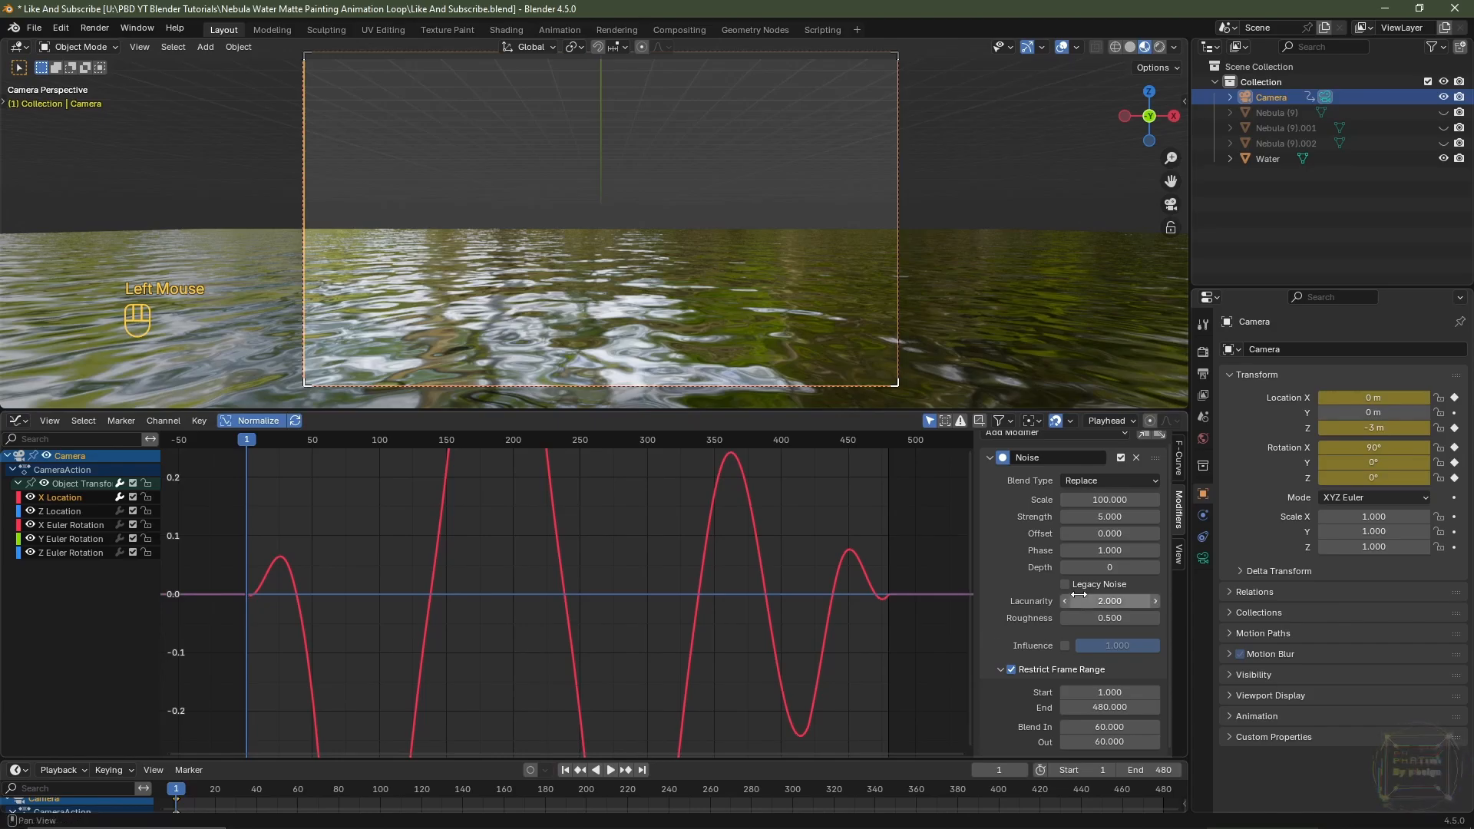
Copy the X Location noise modifier onto the Z Location curve and set the copy's offset to 500
scroll(1078, 595, up, 2)
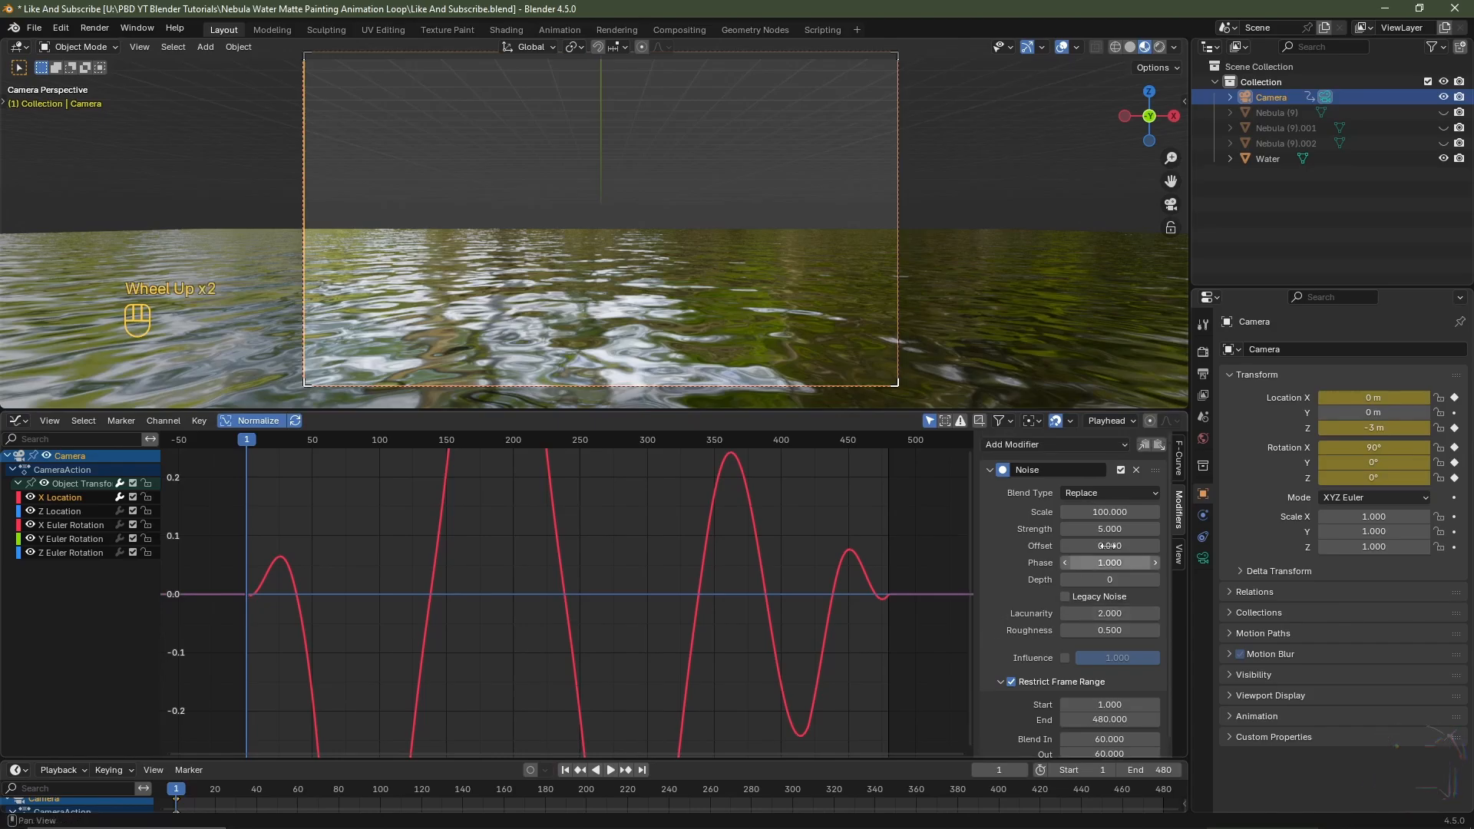
click(1143, 445)
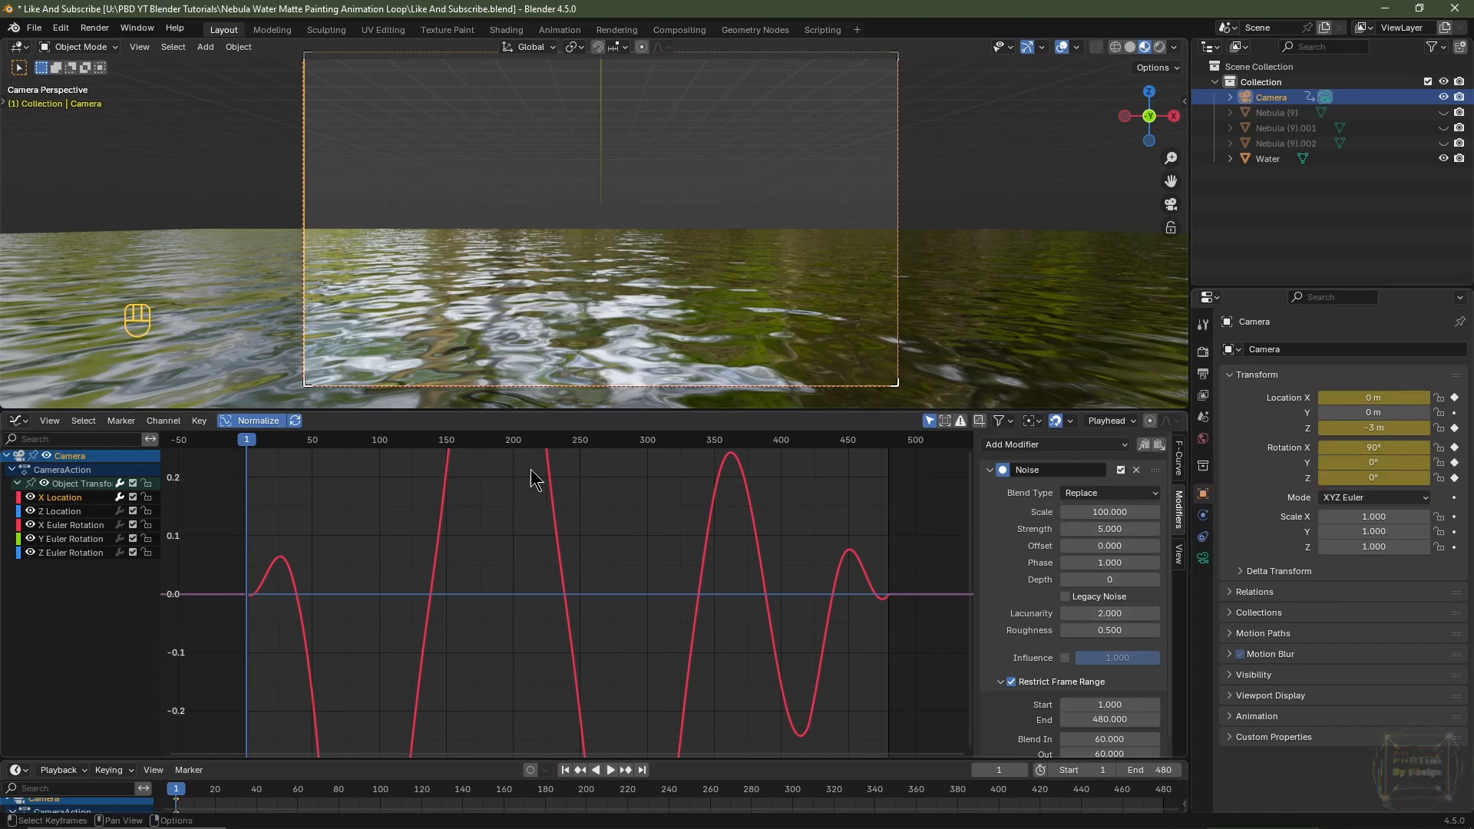
click(67, 512)
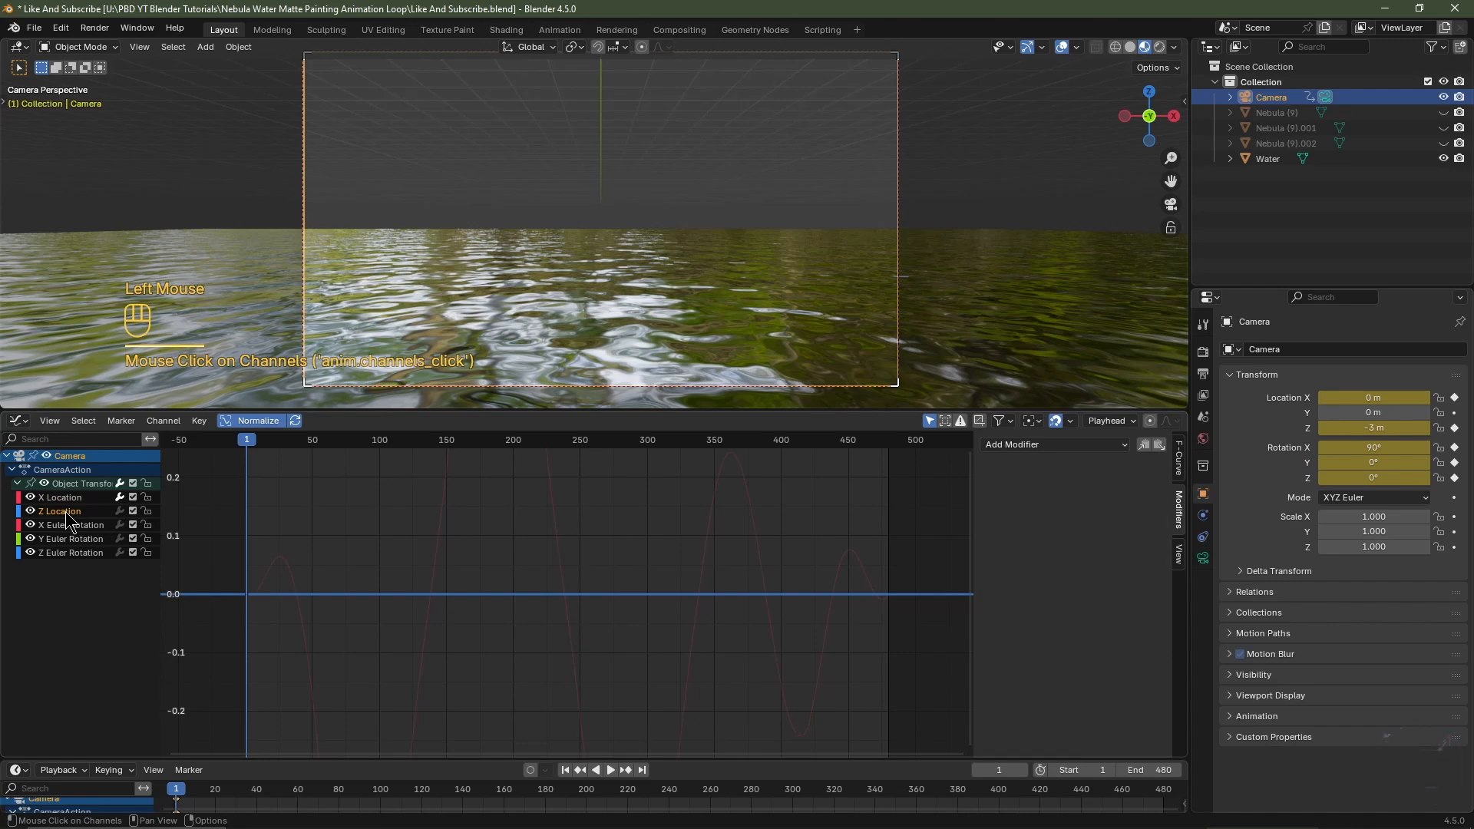
click(1159, 444)
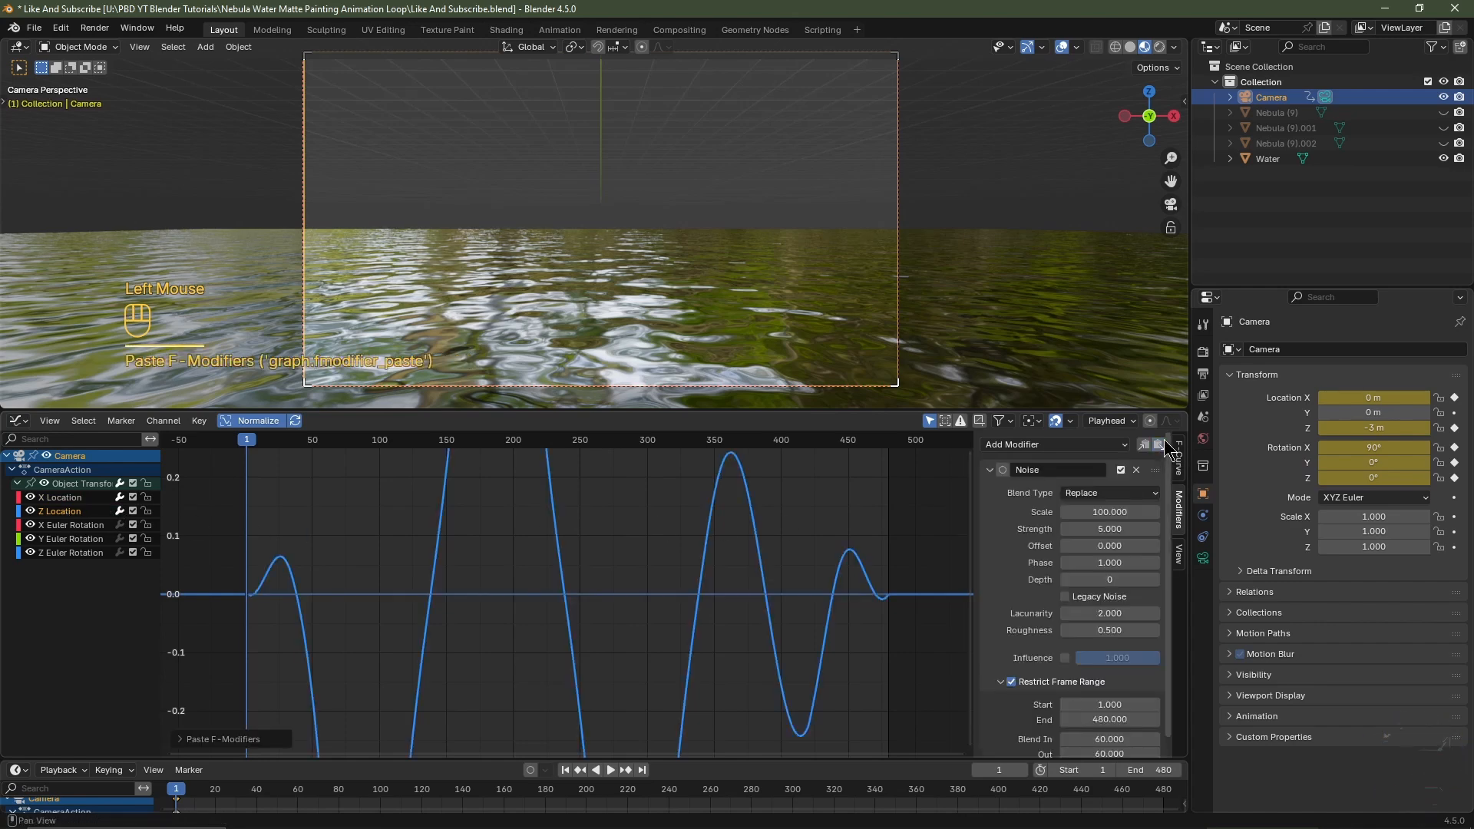
click(1115, 546)
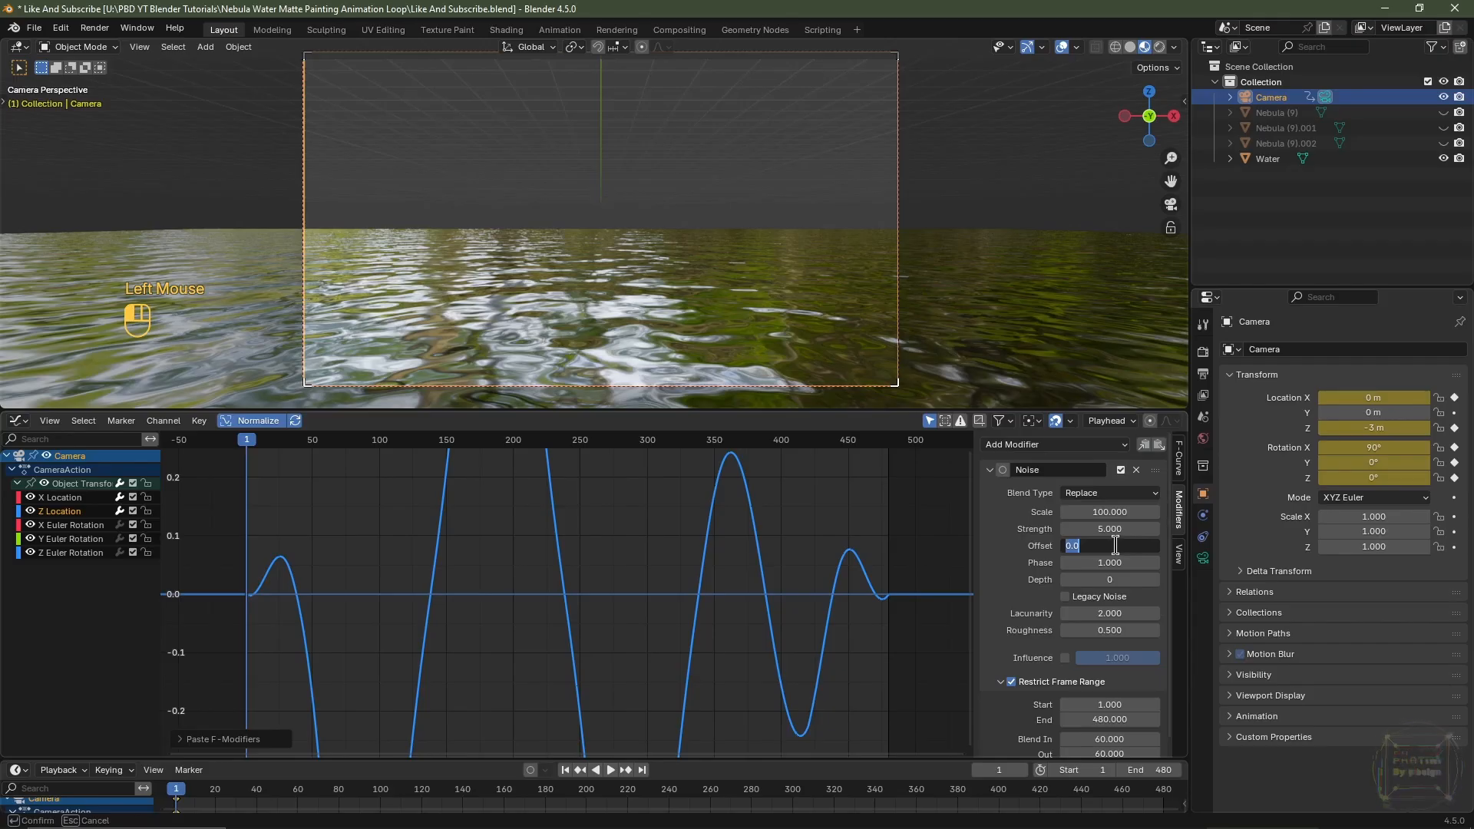
text(500)
key(Return)
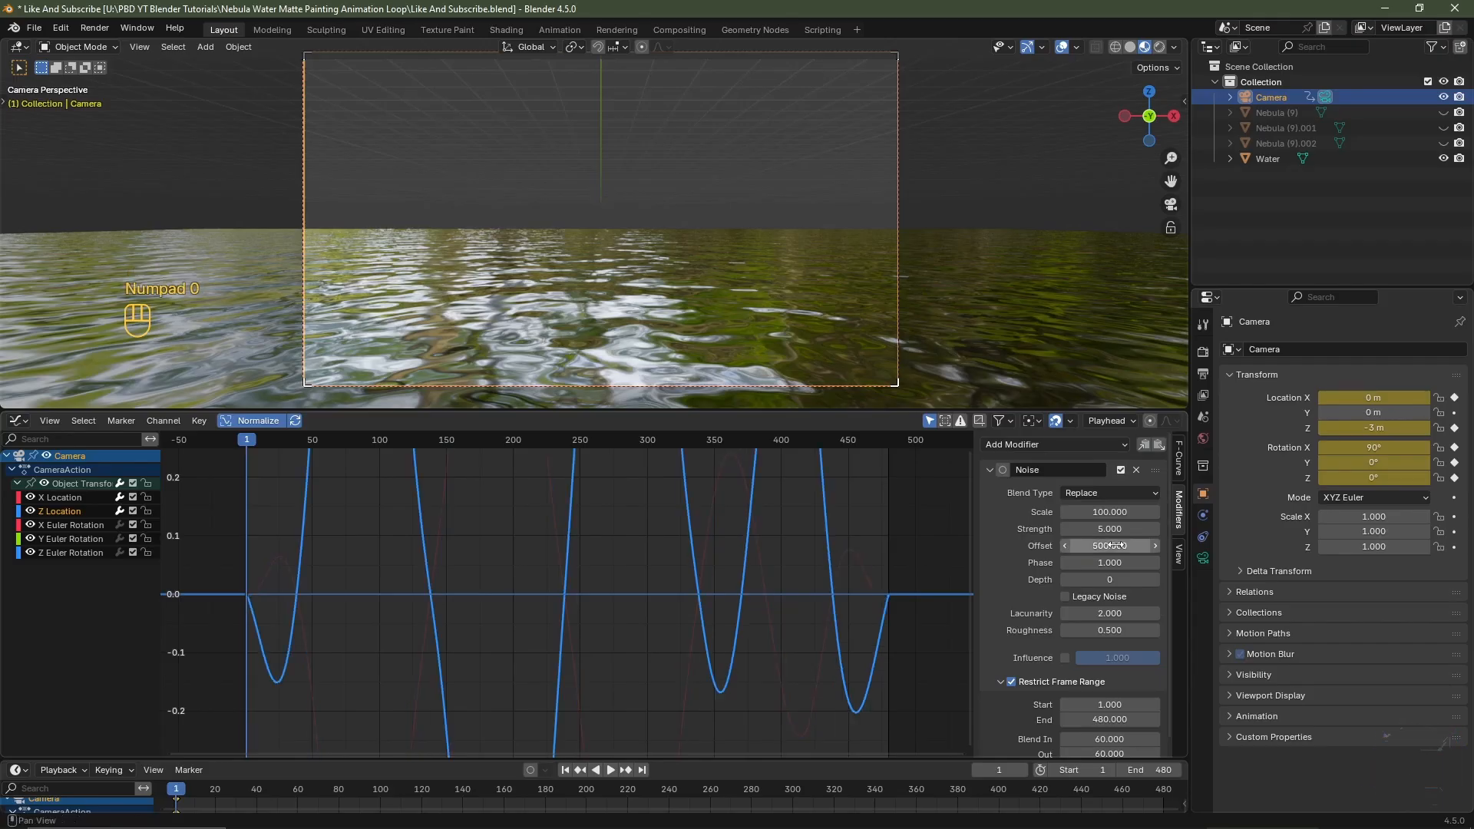
ctrl+middle_drag(749, 549, 745, 602)
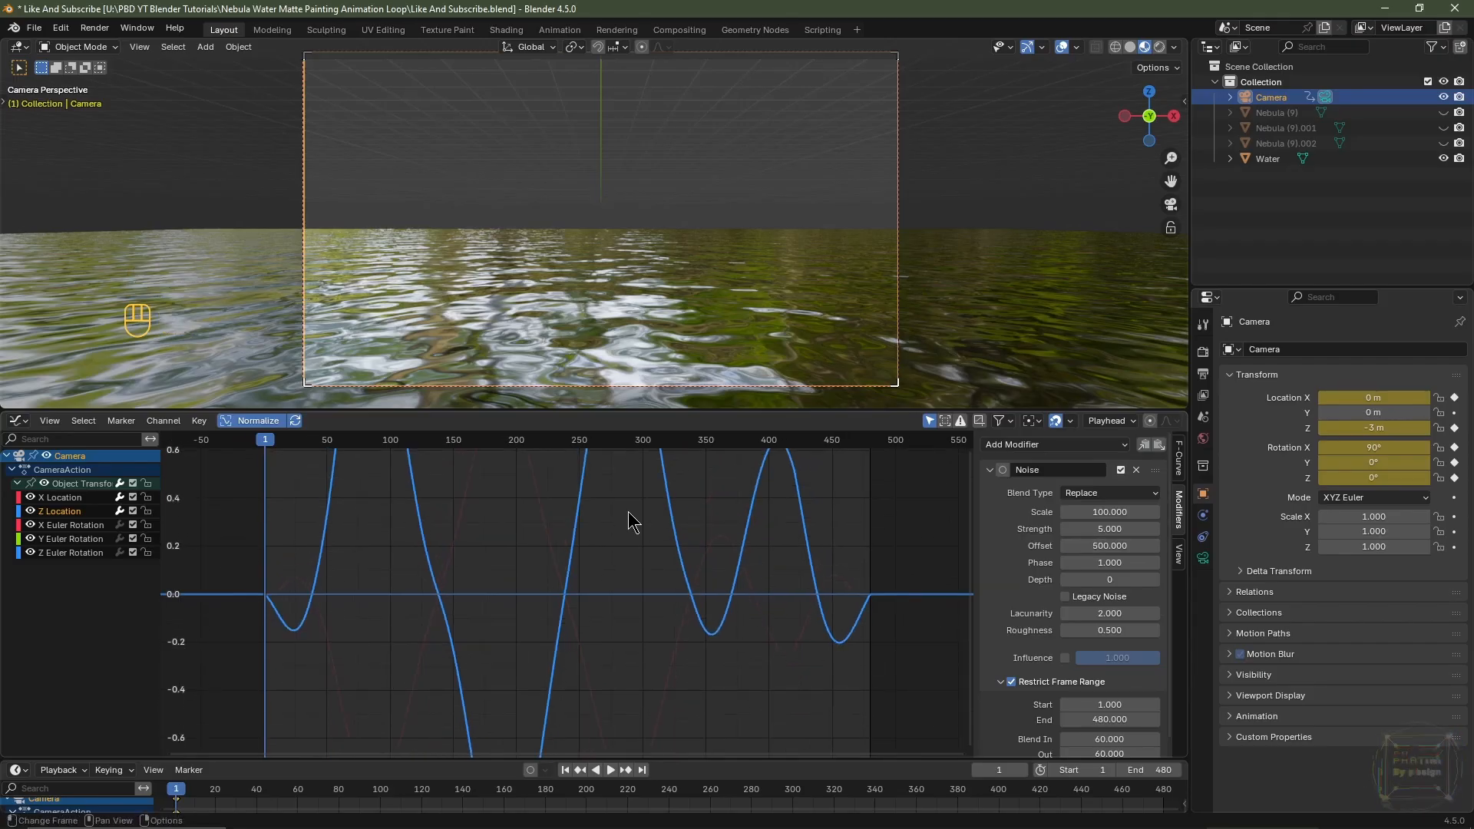
Play the animation while setting the Z Location noise strength to 1, and return to frame 1
key(space)
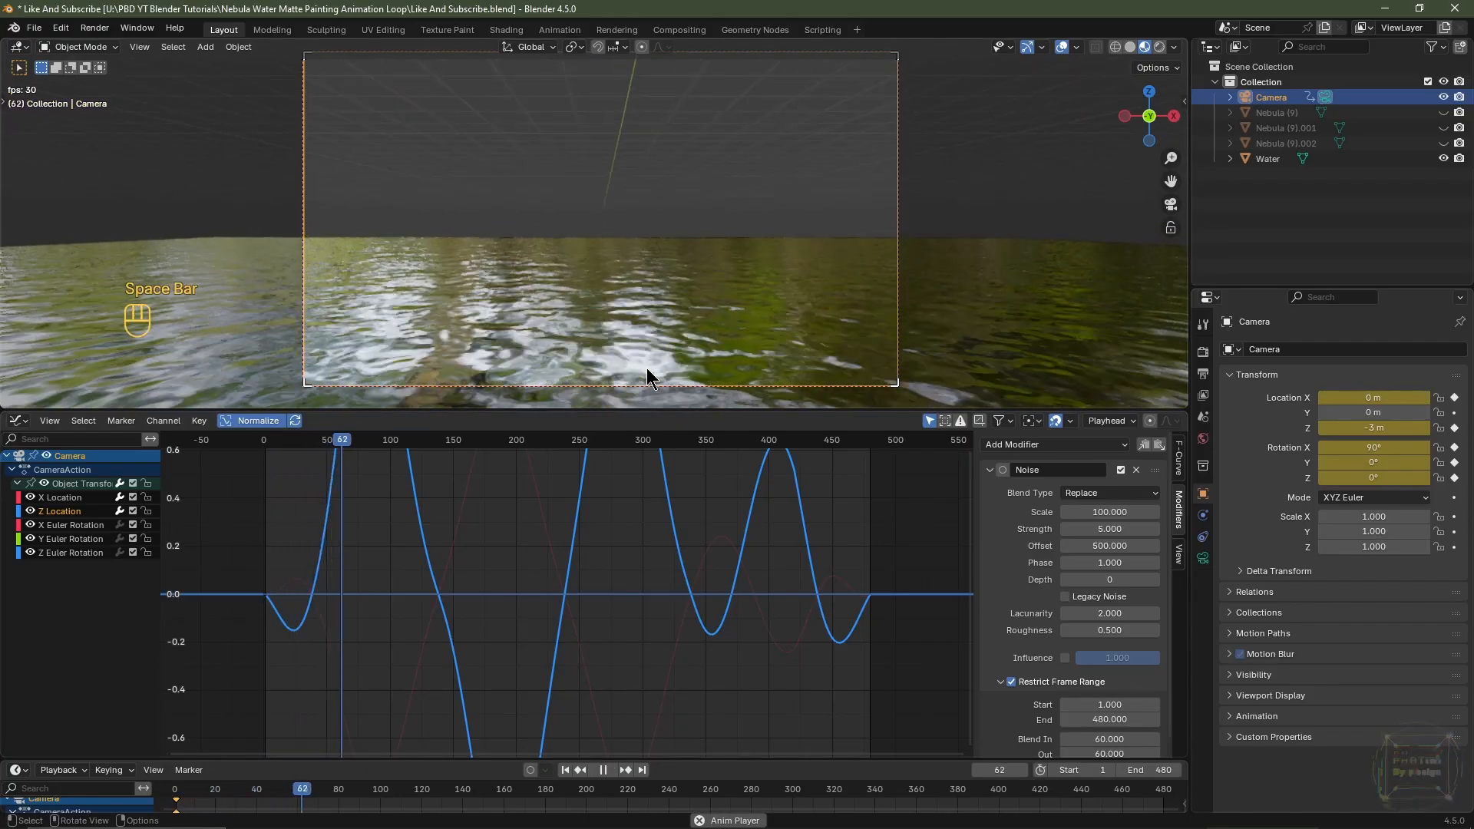
click(1101, 529)
text(1)
key(Return)
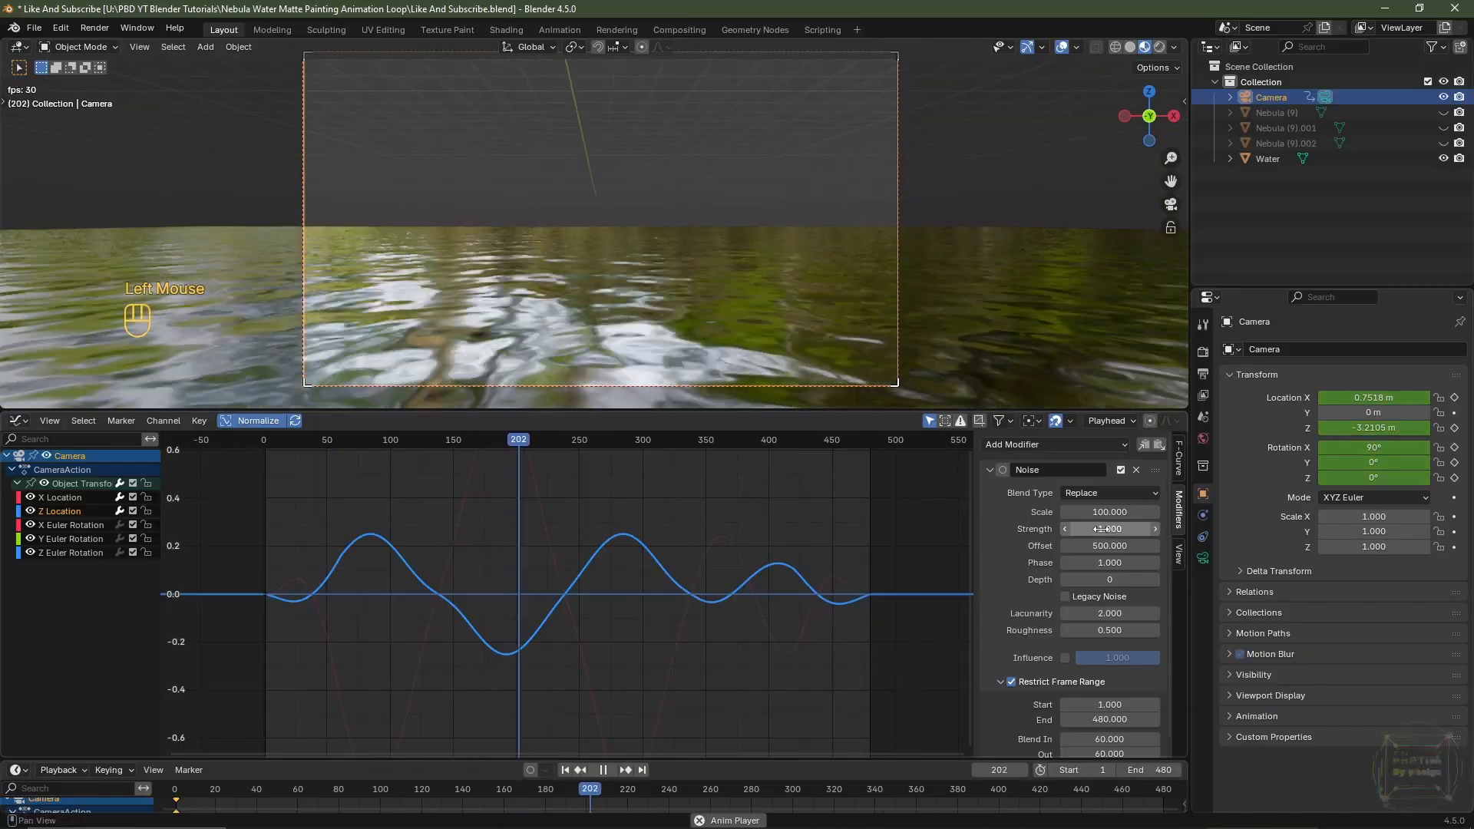
key(space)
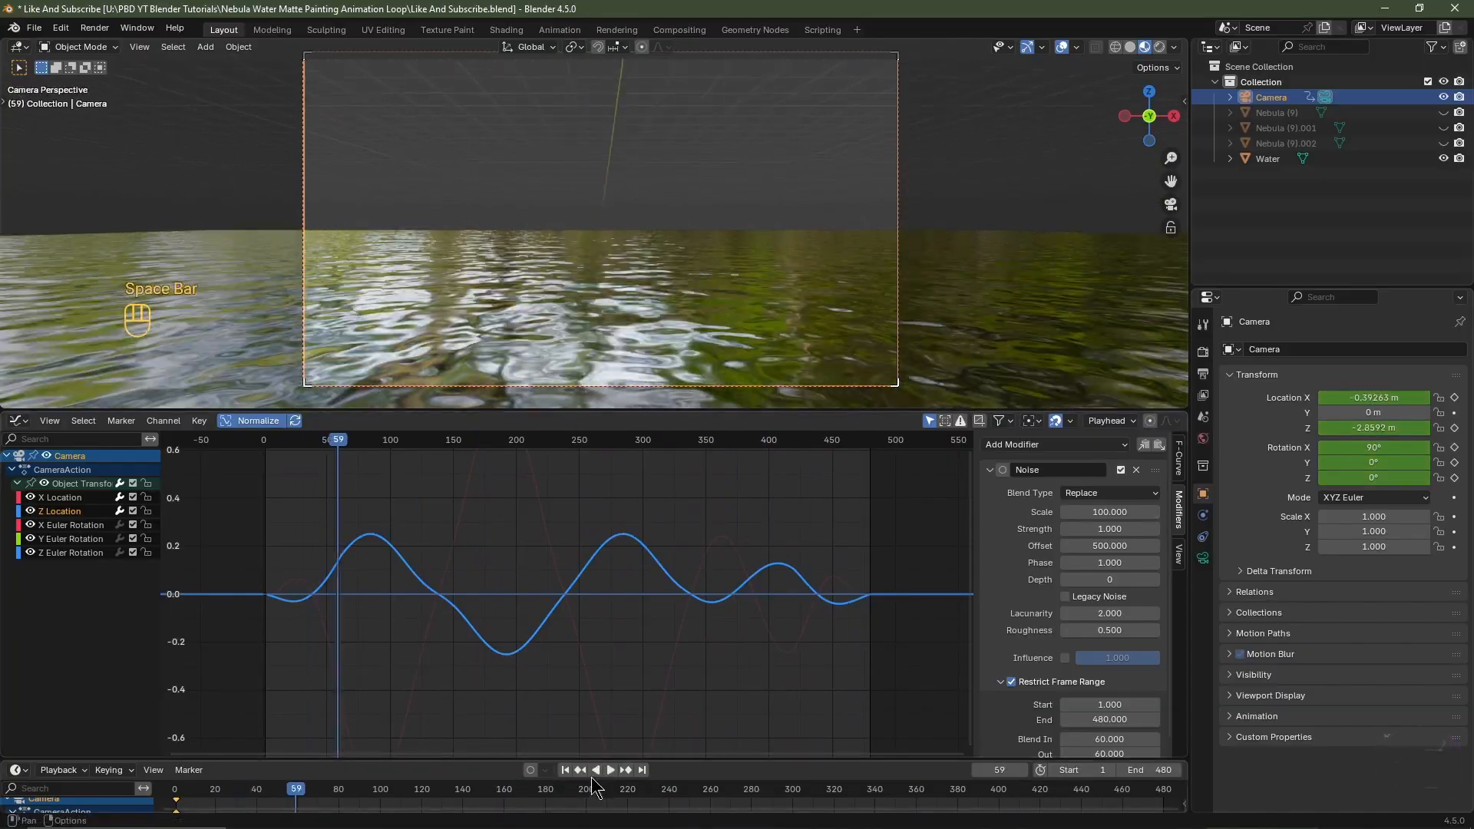
click(566, 770)
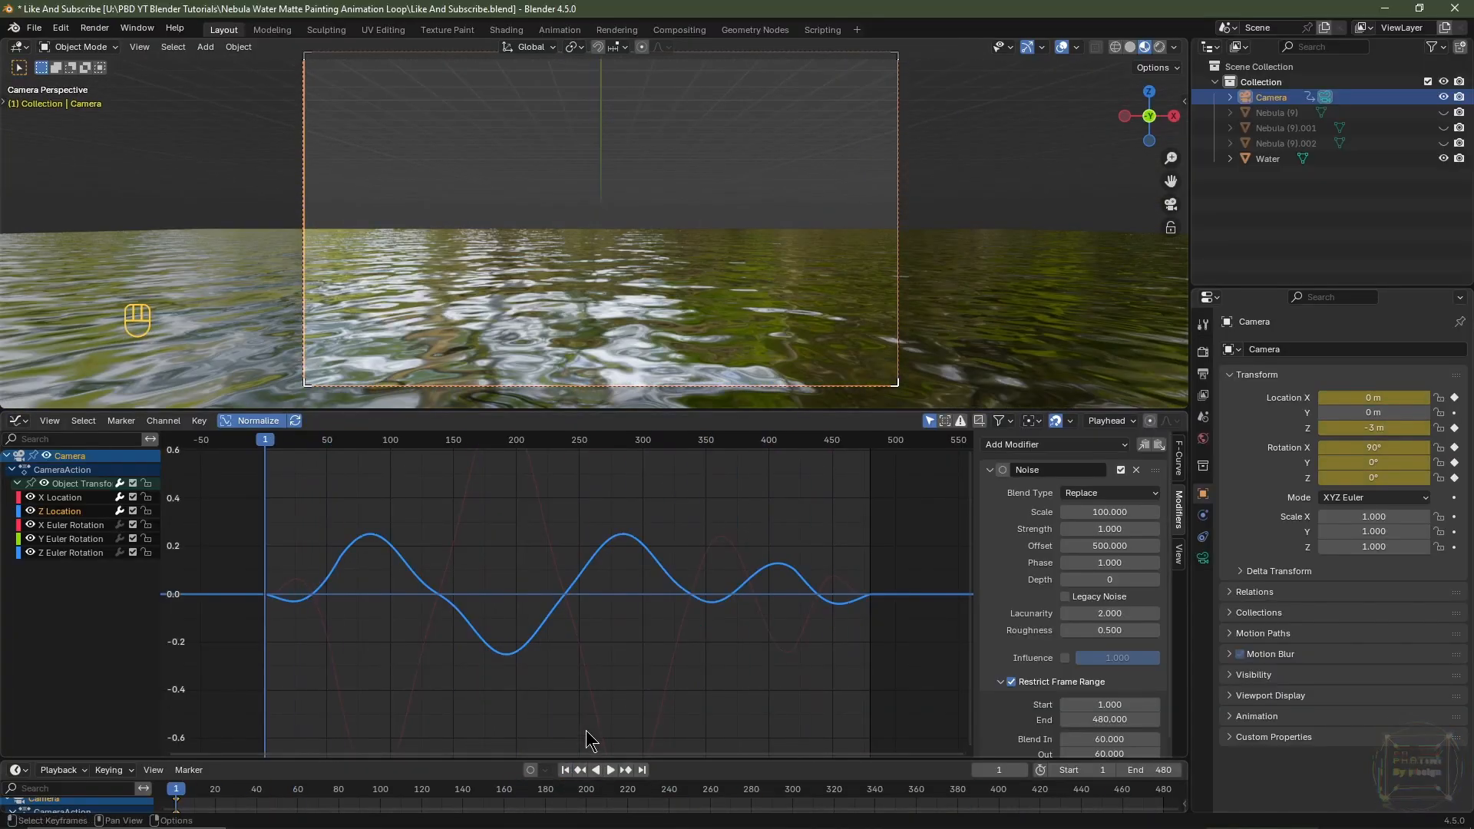
Paste the copied noise modifier onto the X Euler Rotation curve with offset 1000 and strength 0.1
click(80, 527)
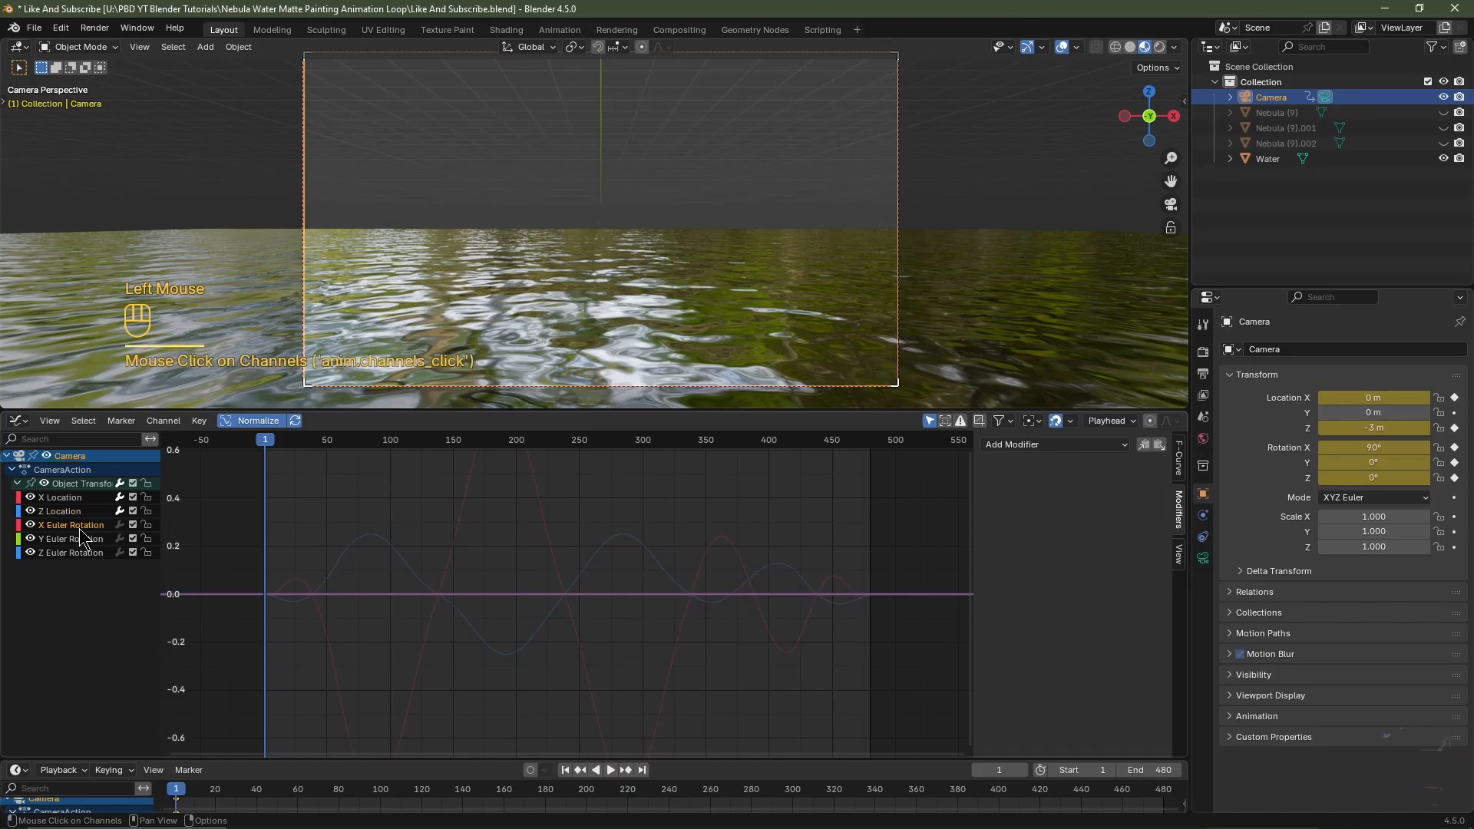
click(1158, 445)
double_click(1108, 546)
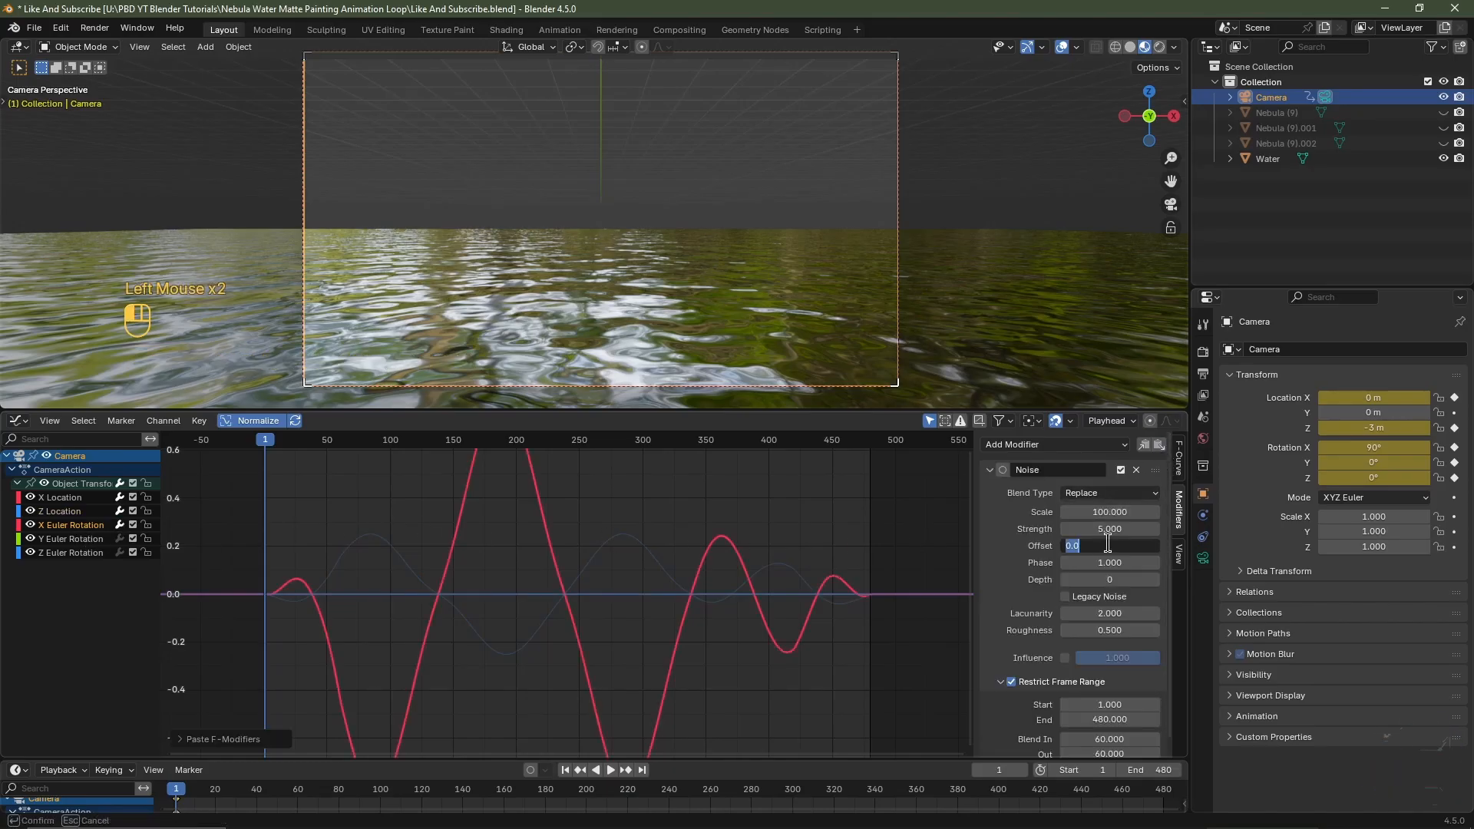
text(1000)
key(Return)
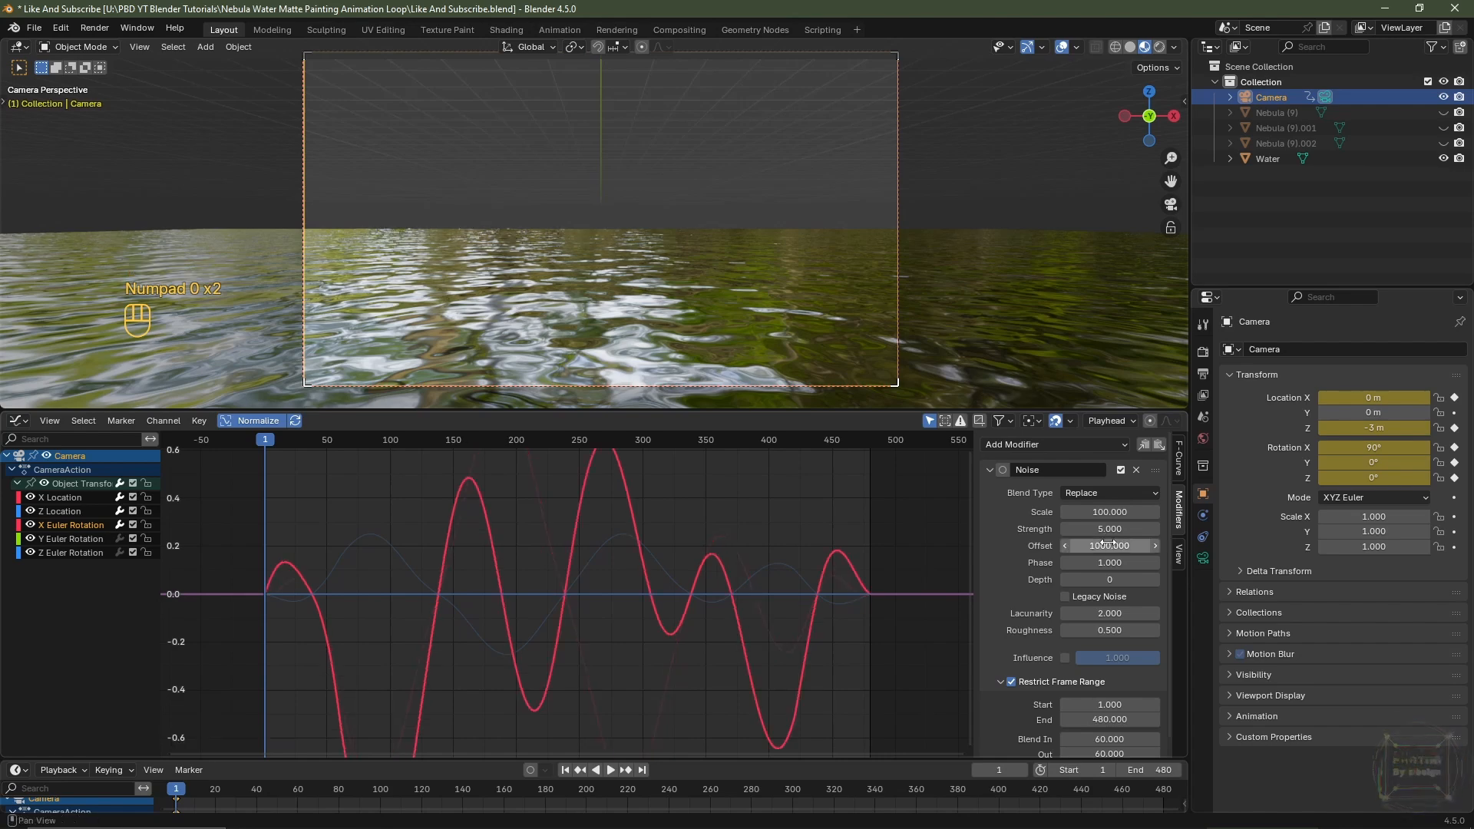
click(1104, 528)
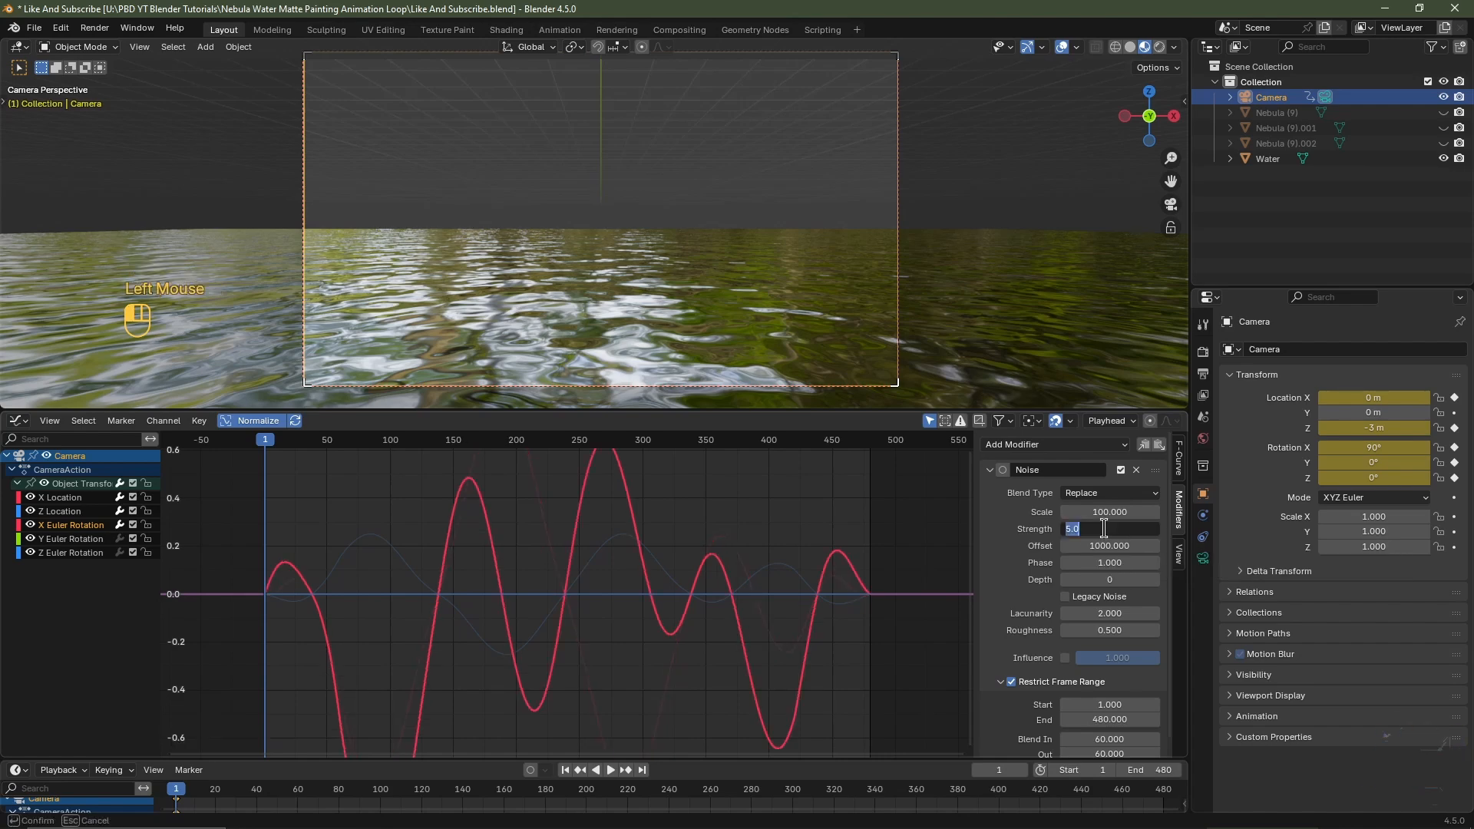
text(.1)
key(Return)
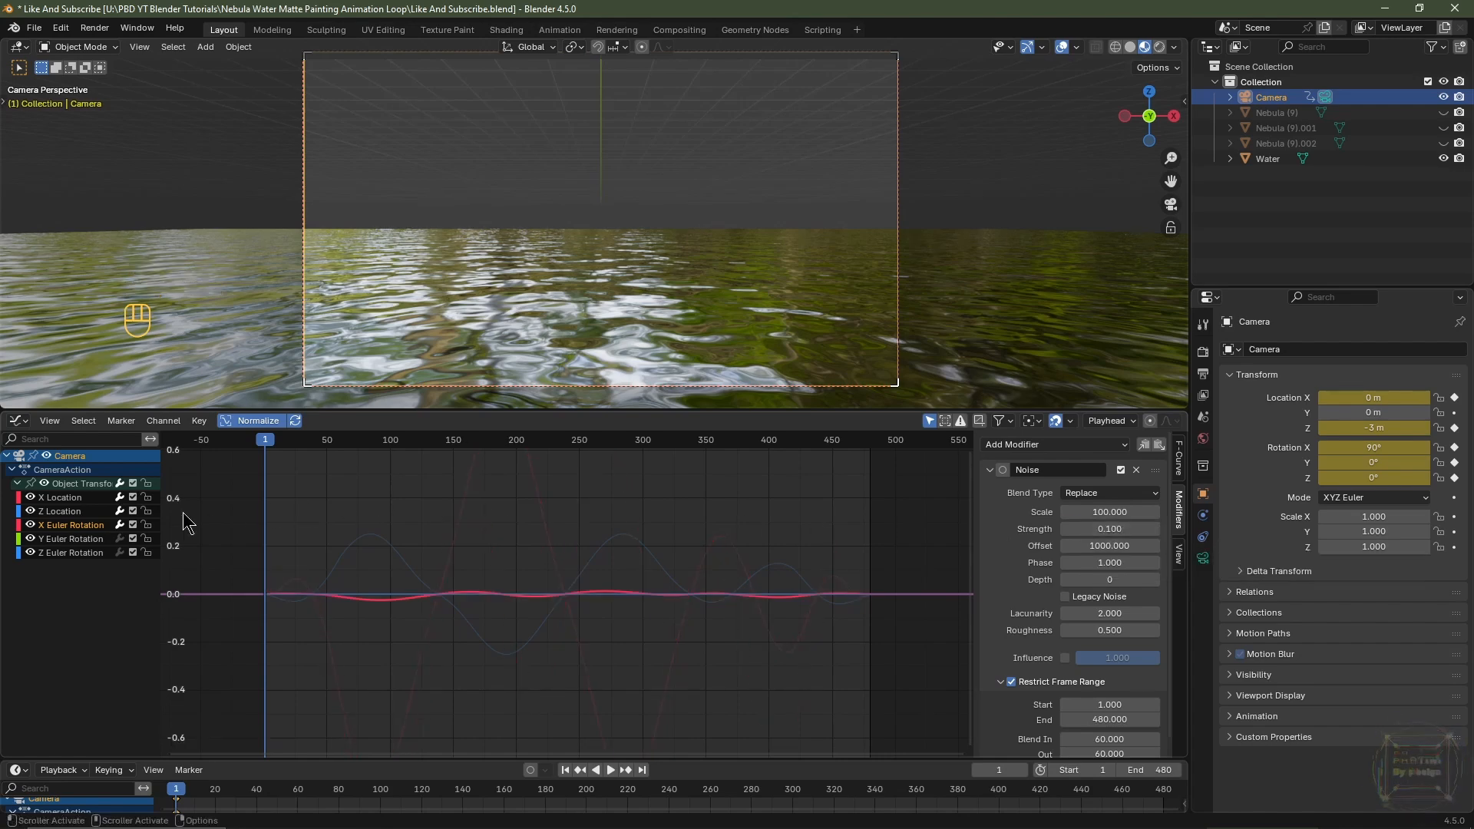
Paste the copied noise modifier onto the Y Euler Rotation curve with offset 1500 and strength 0.1
click(87, 540)
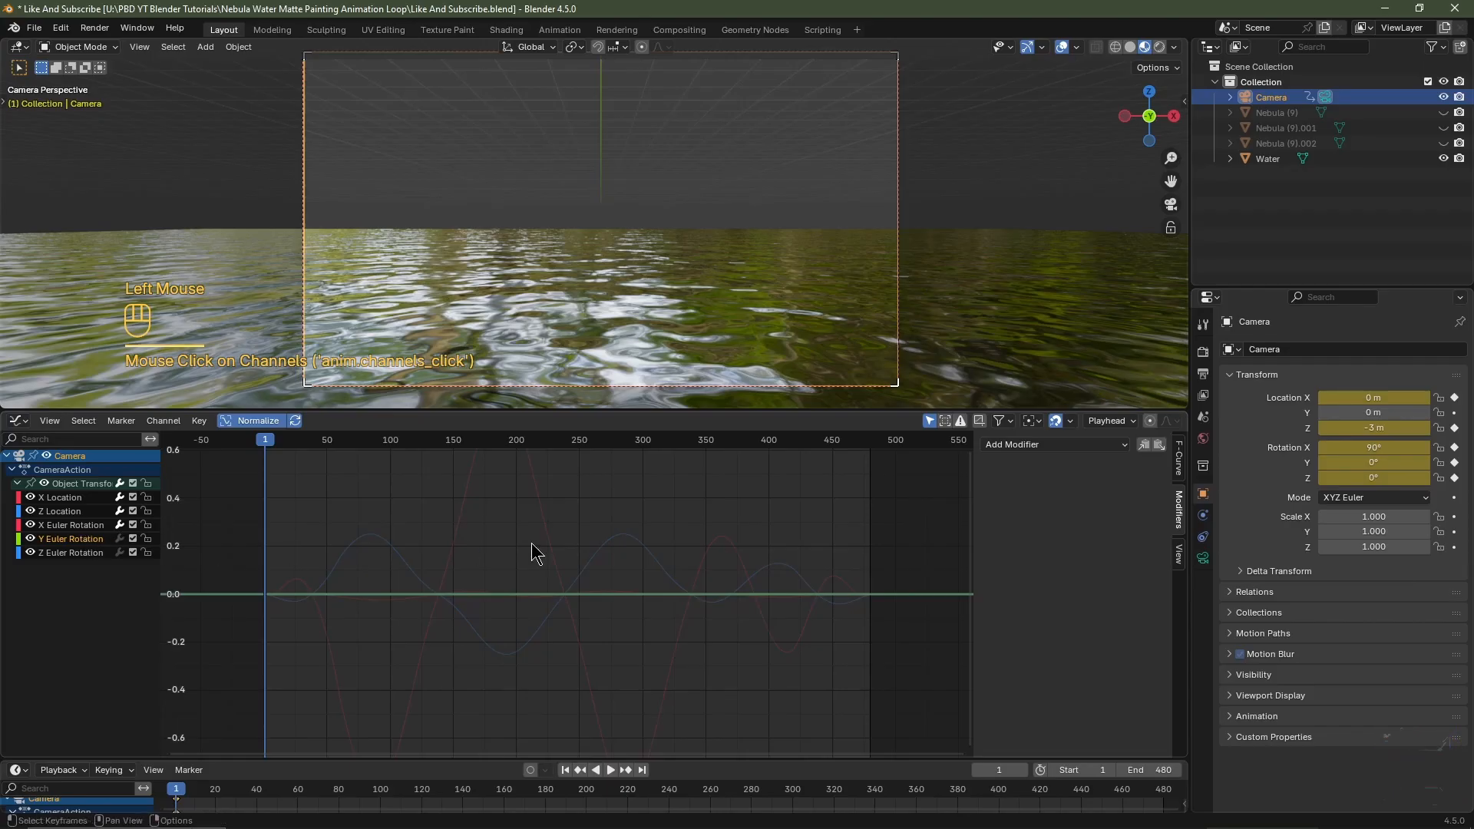
click(1160, 446)
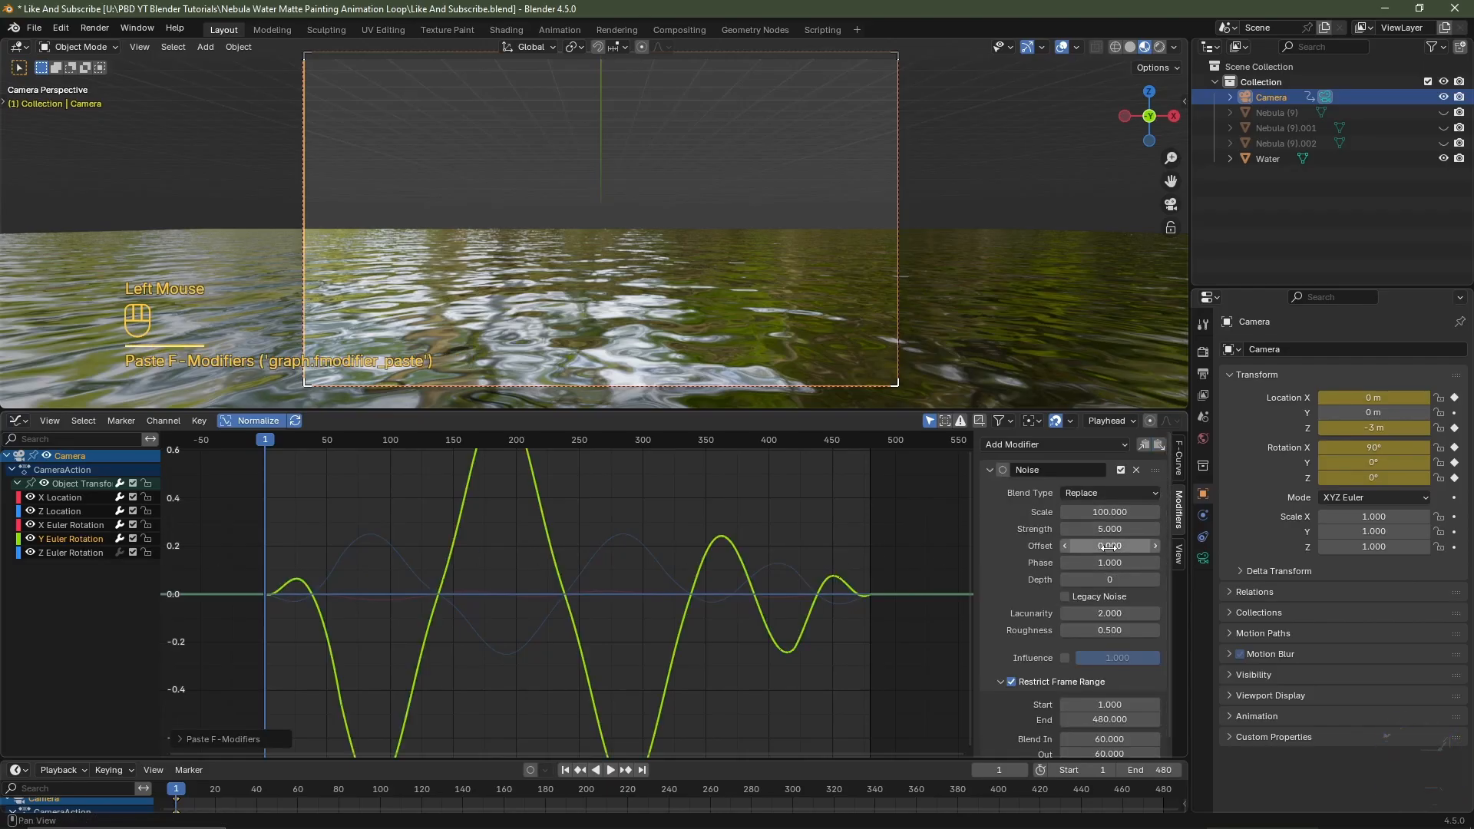
double_click(1113, 544)
text(1500)
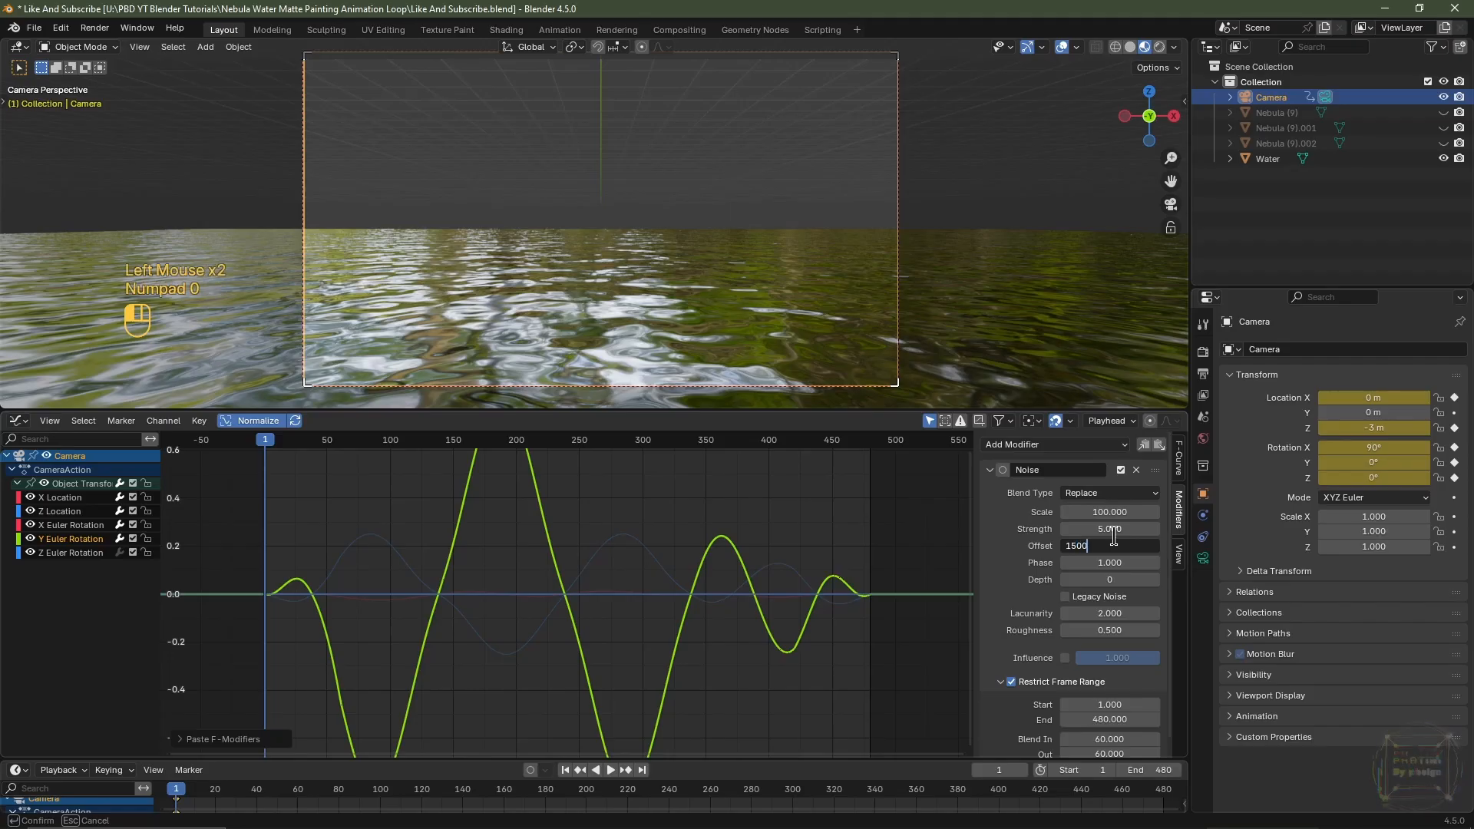
key(Return)
click(1113, 530)
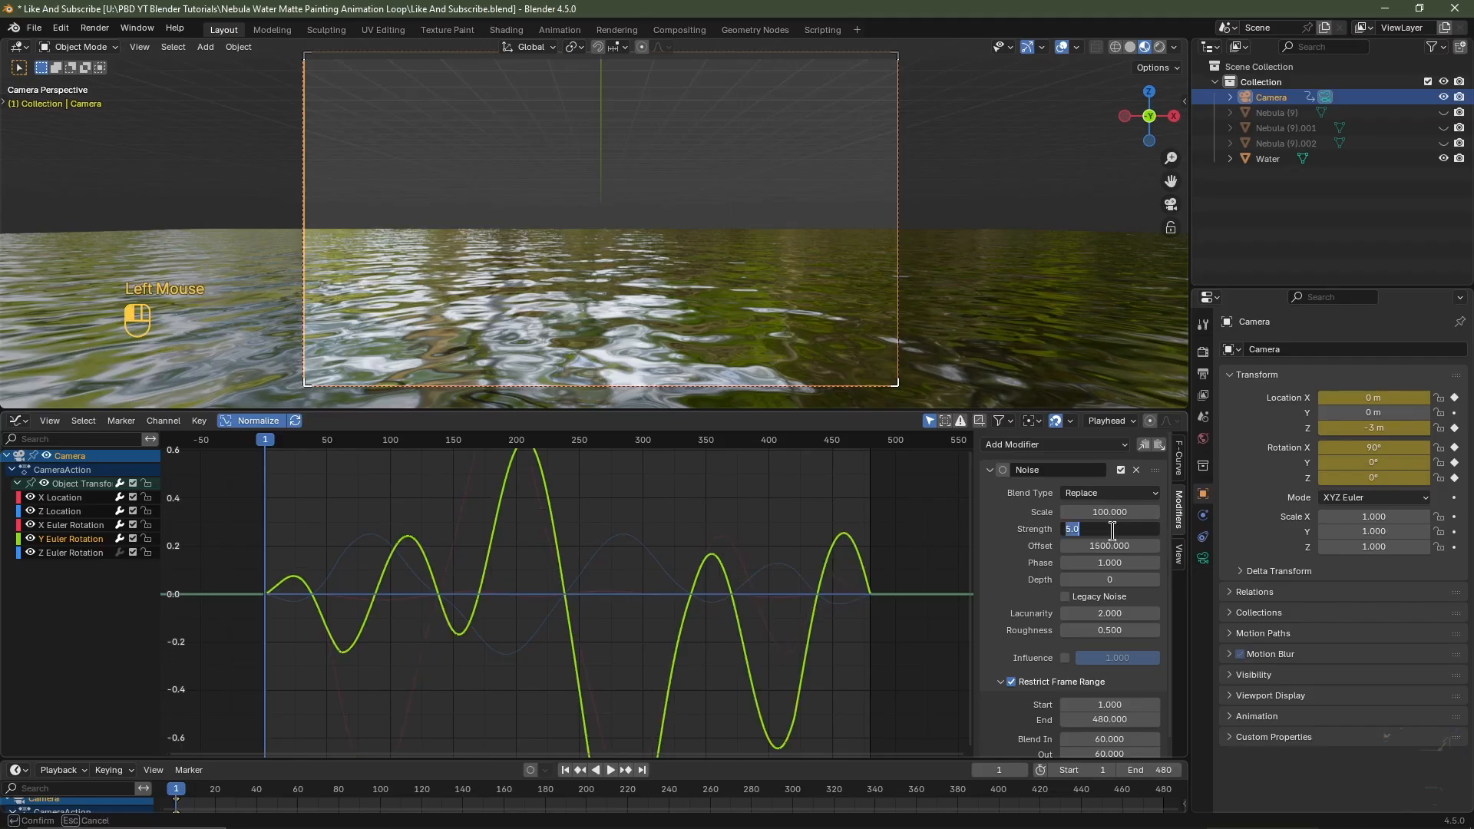
text(.1)
key(Return)
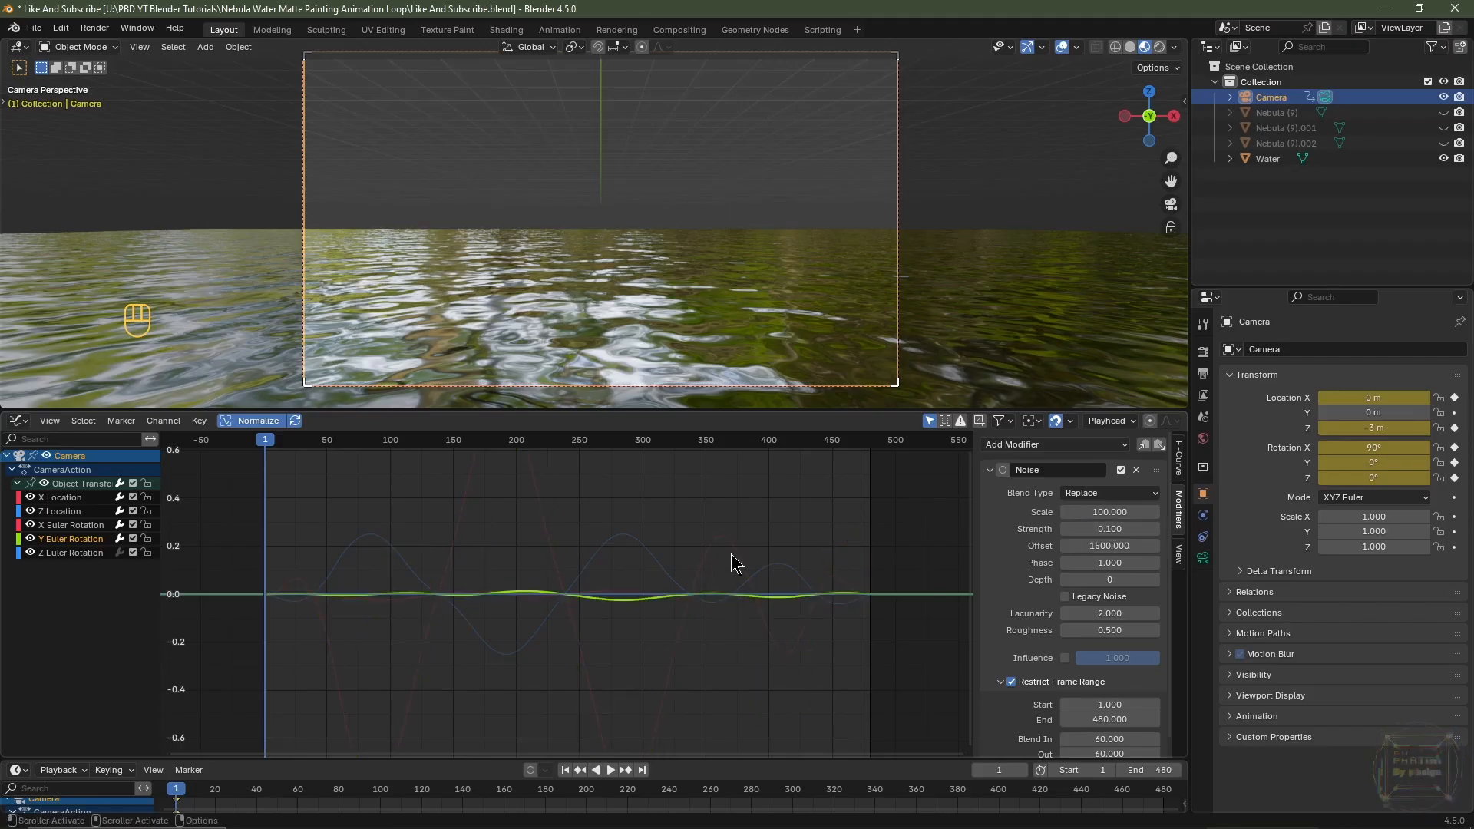
Paste the copied noise modifier onto the Z Euler Rotation curve with strength 0.1 and offset 2000
click(77, 553)
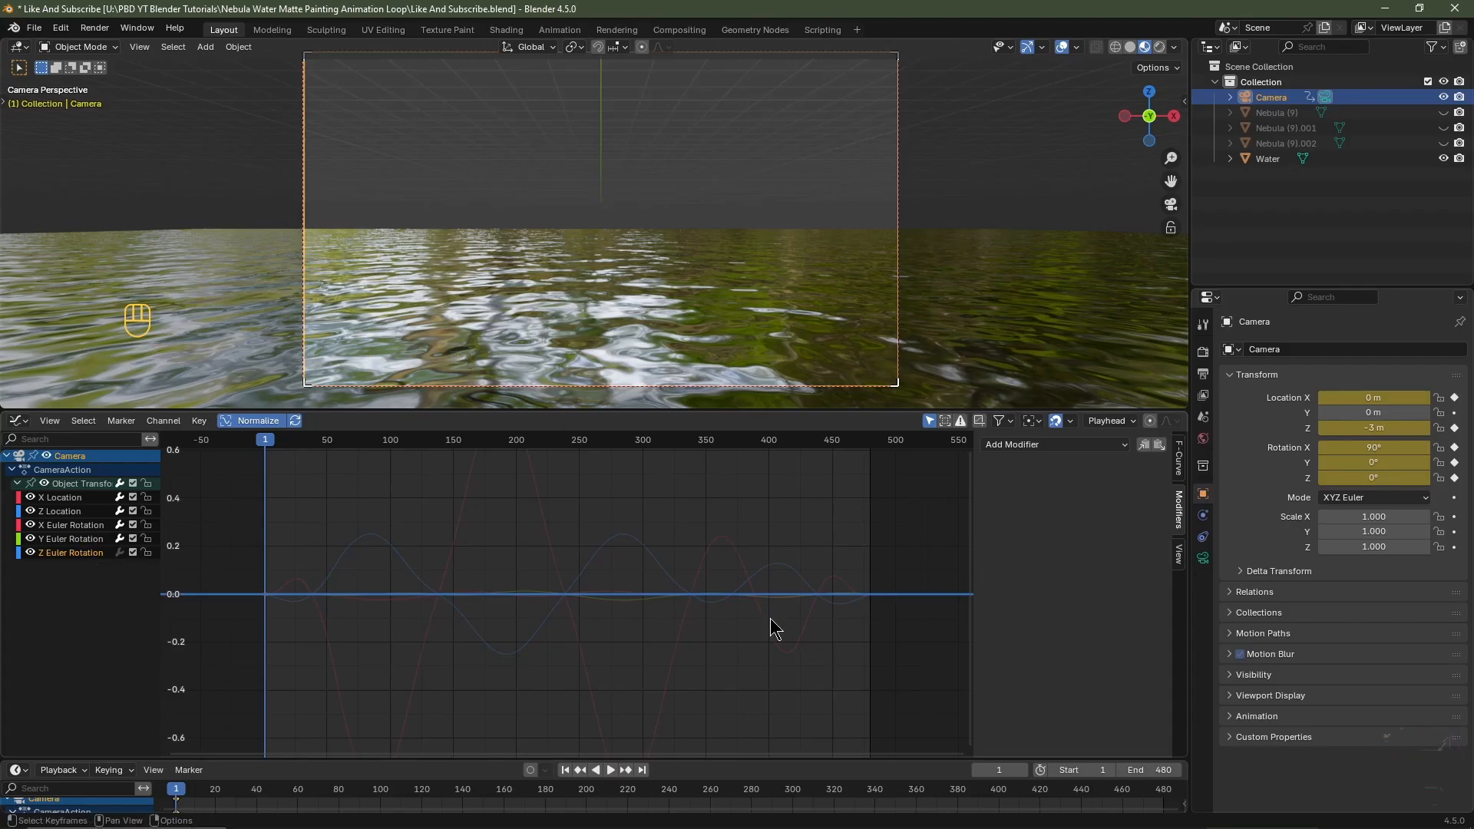
click(1160, 453)
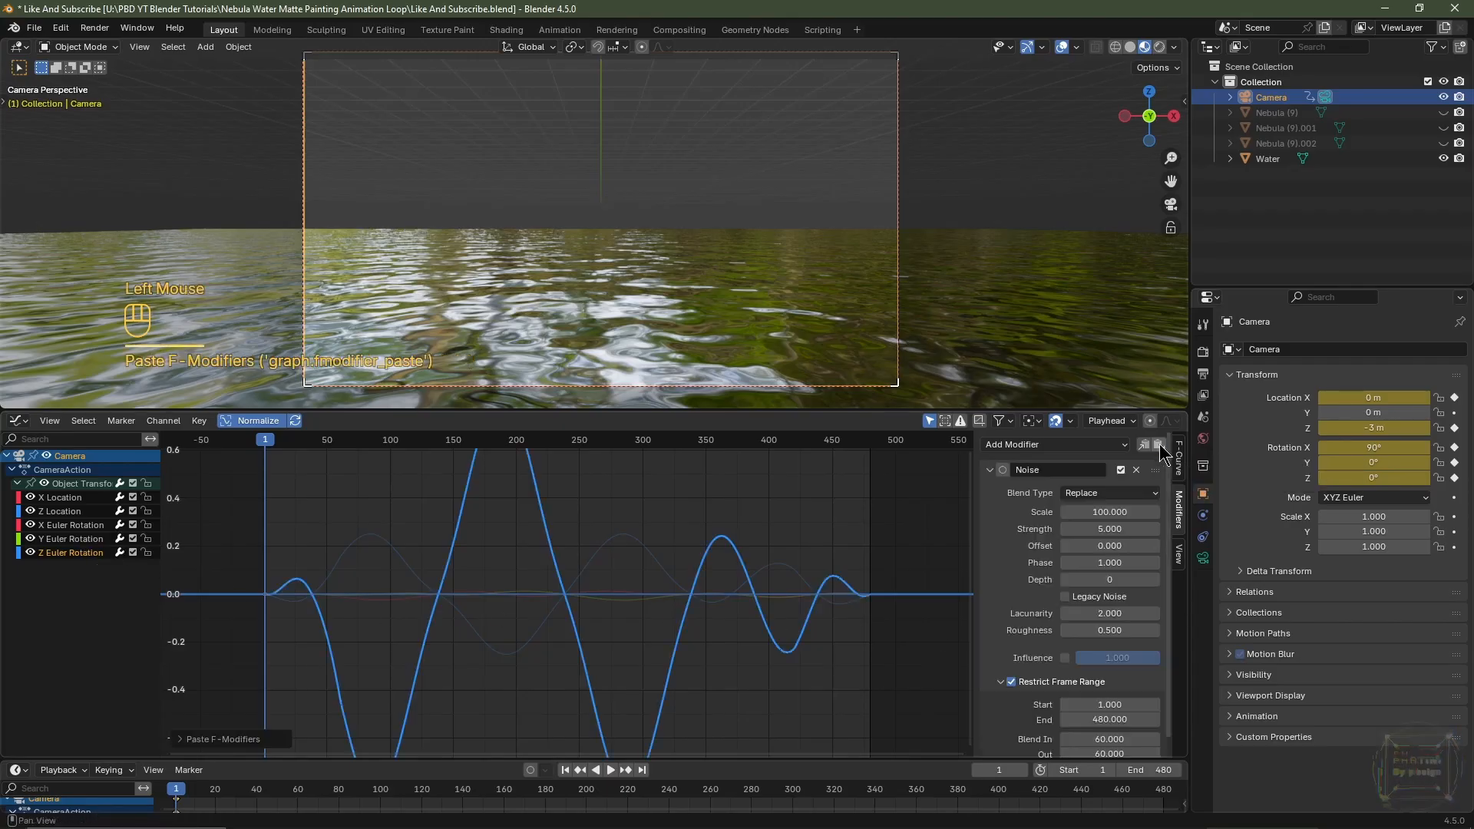
click(1111, 529)
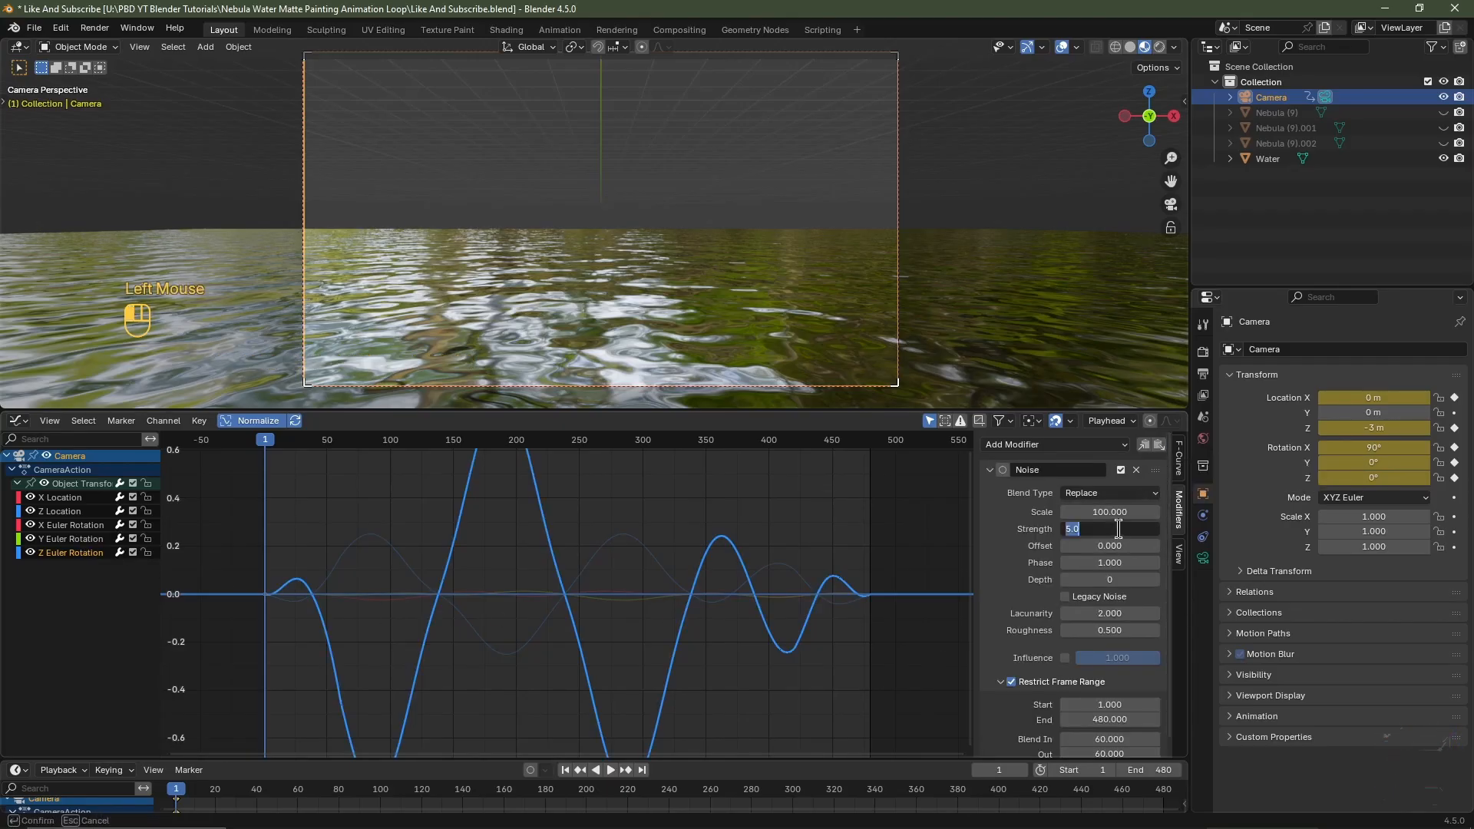
text(.1)
key(Tab)
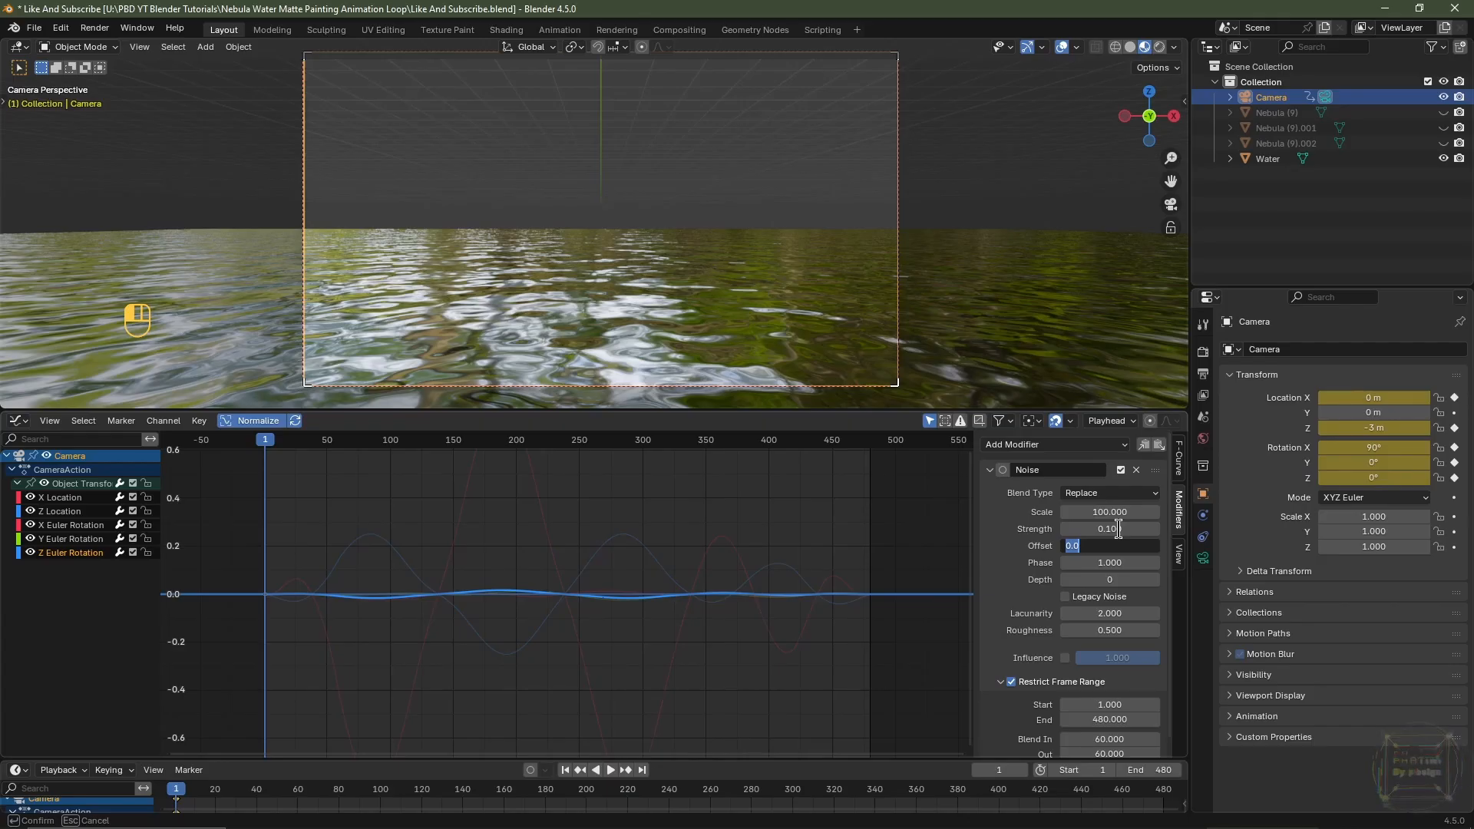
text(2000)
key(Return)
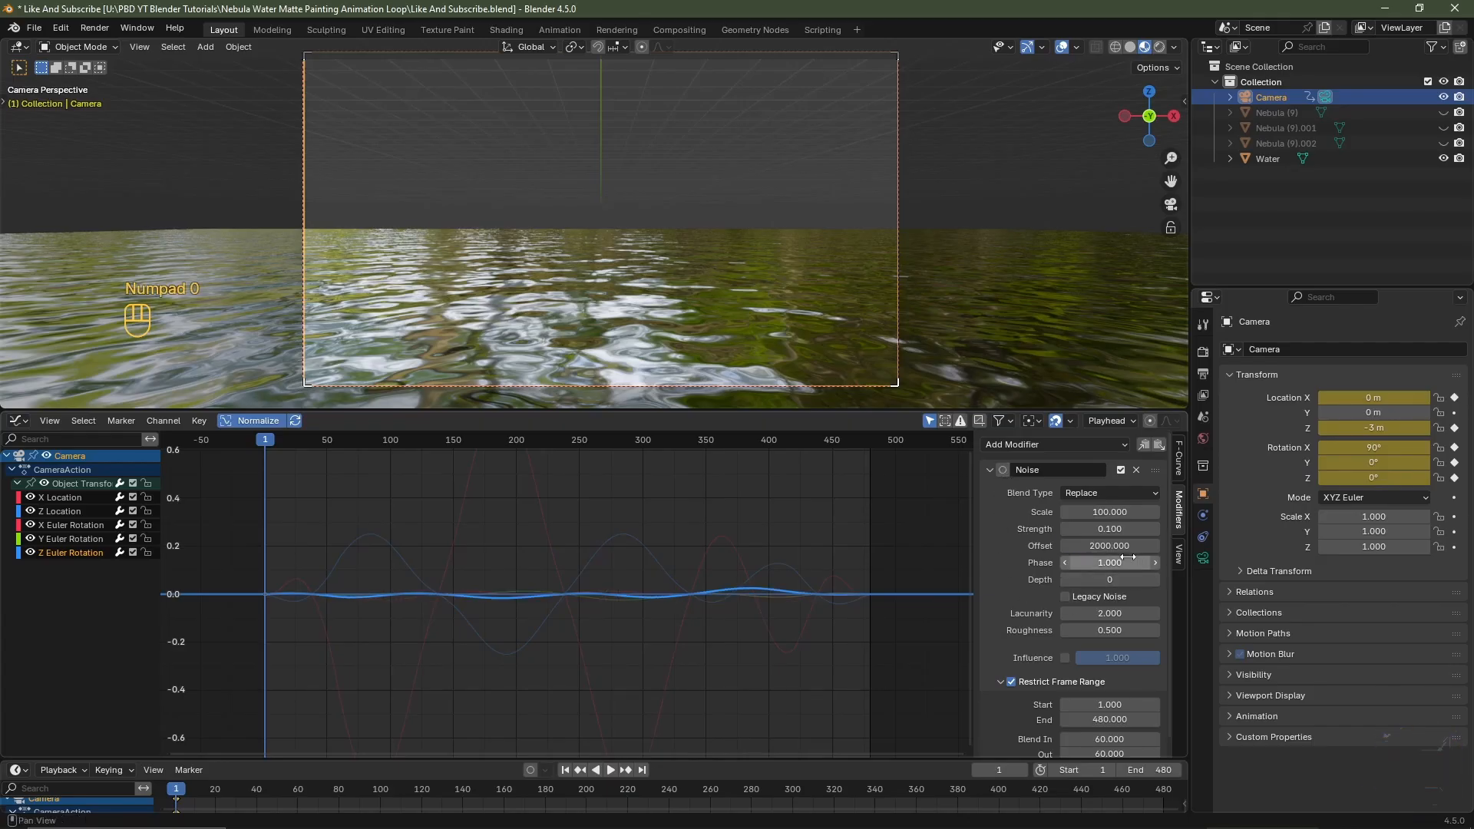
Play the animation to check the camera's rotation noise, and return to frame 1
click(649, 535)
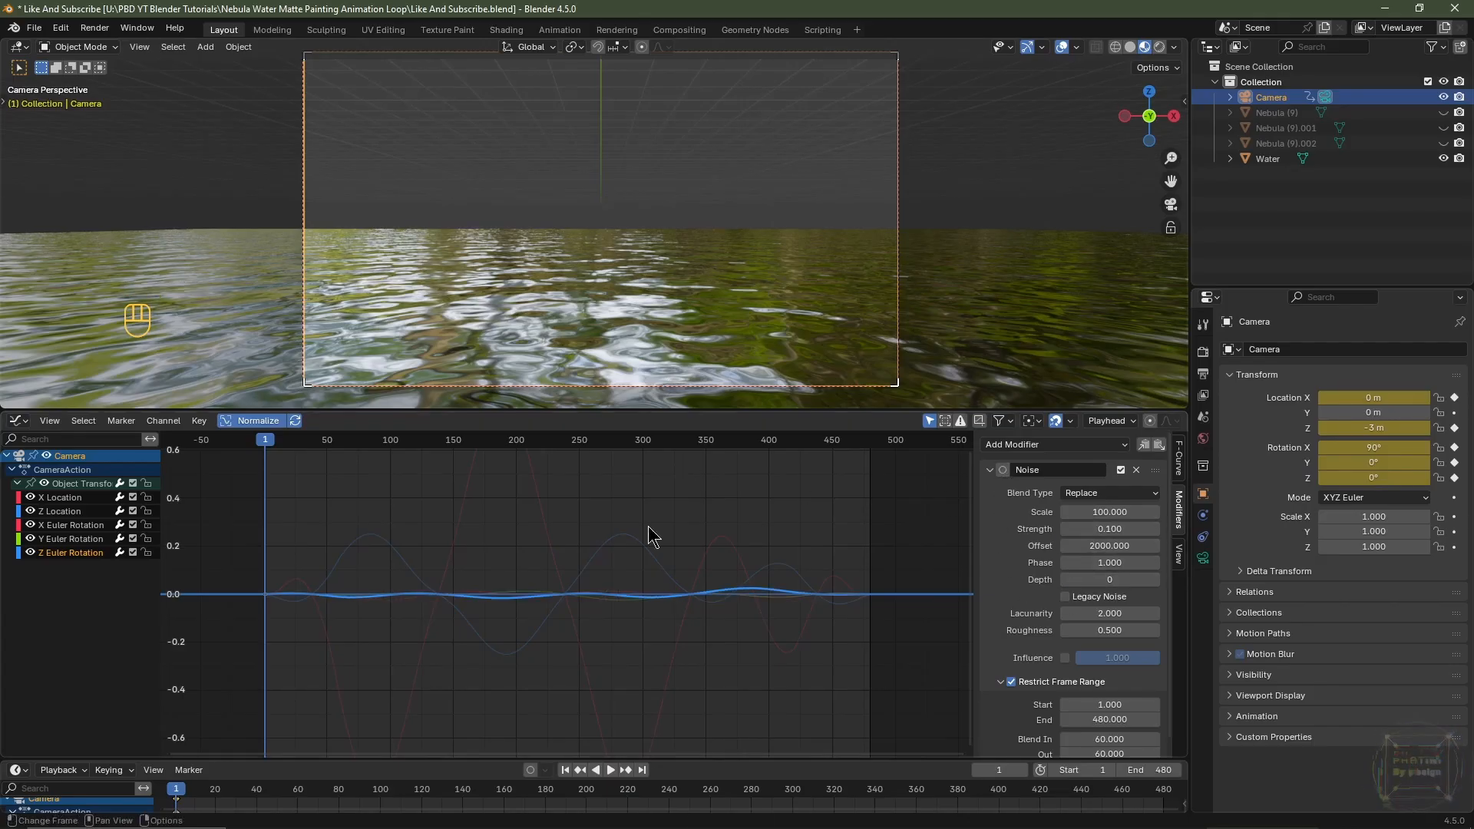
key(space)
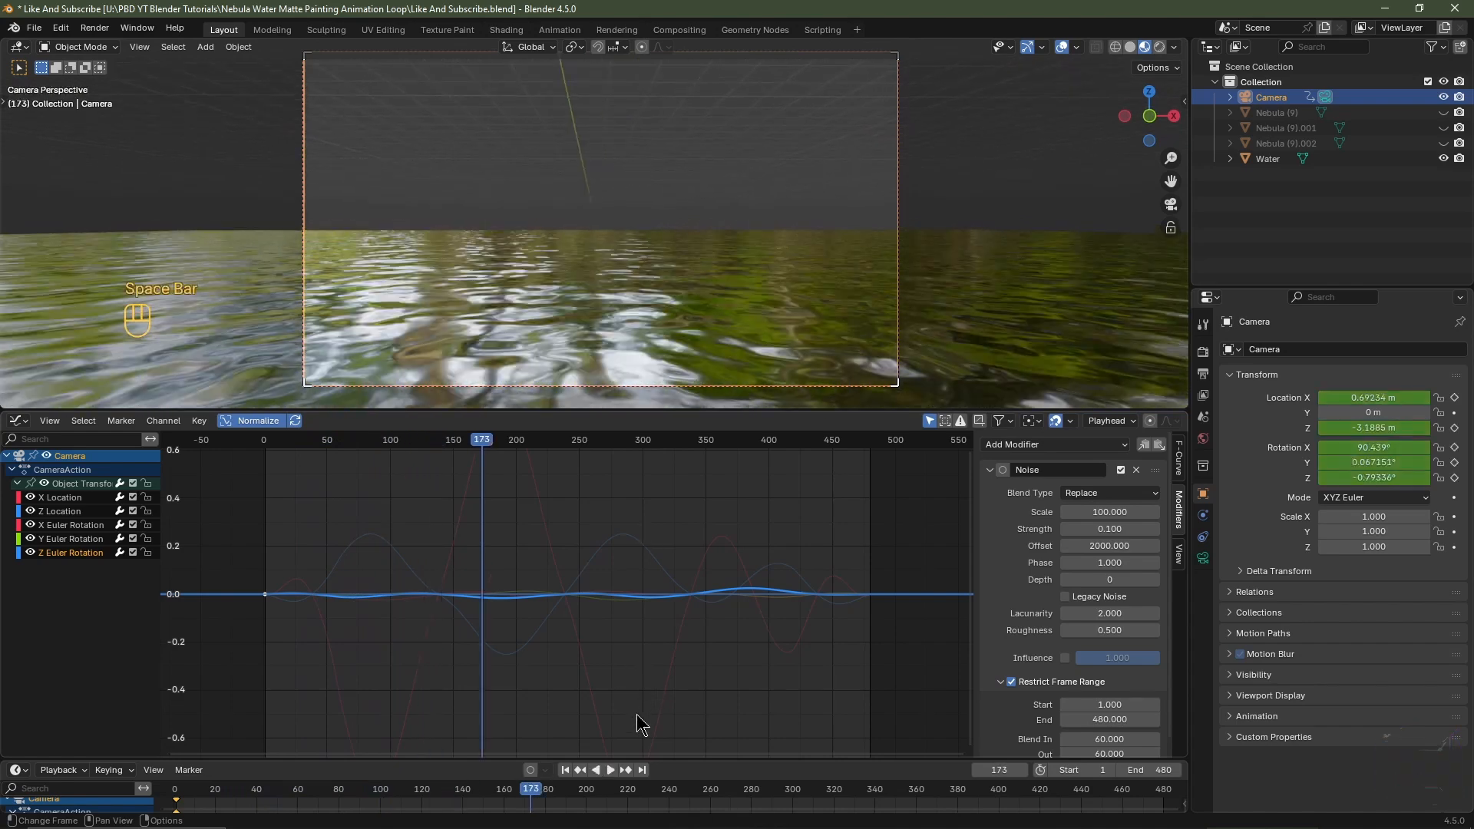
click(565, 771)
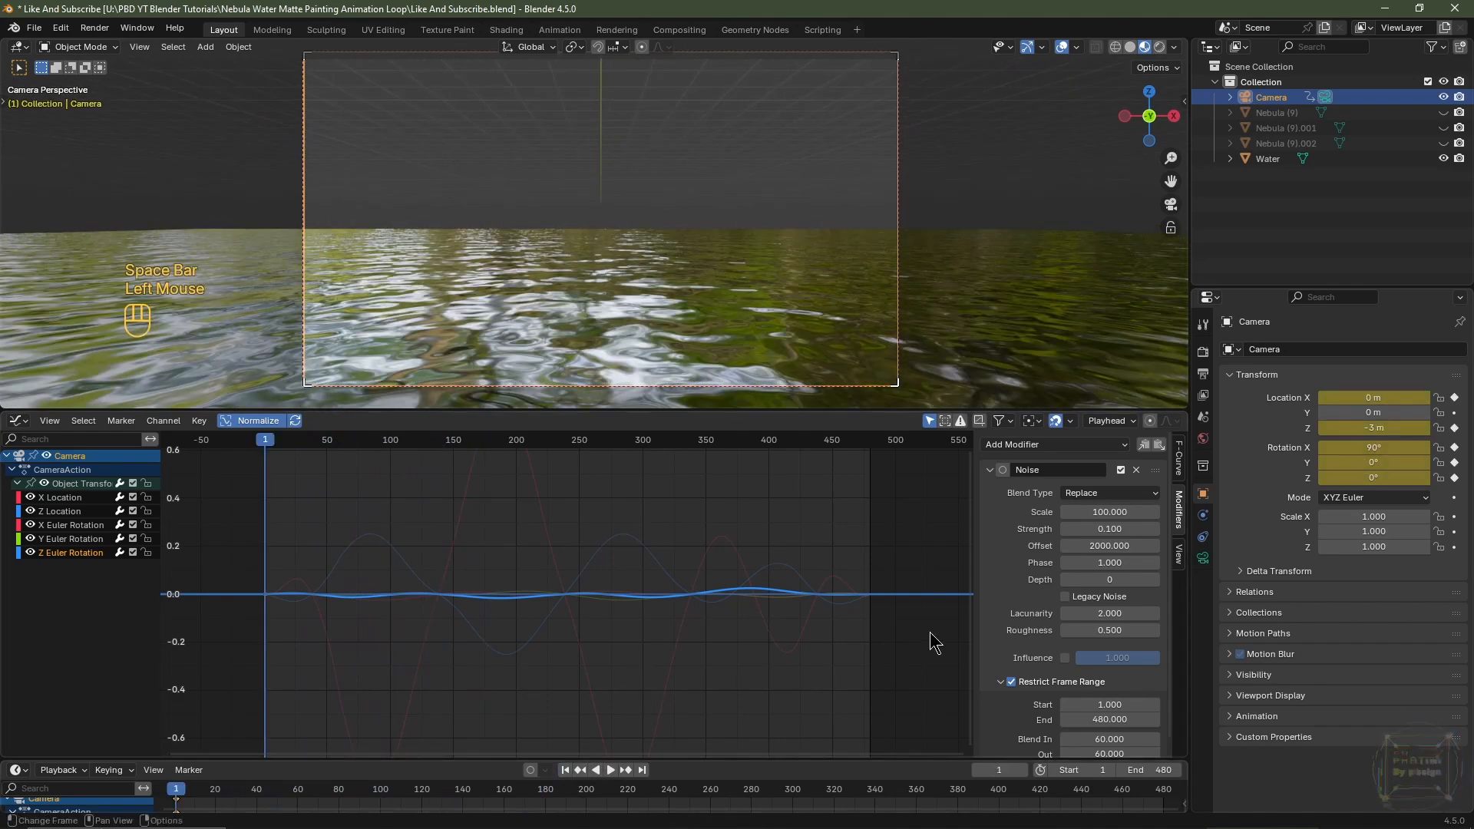
Set the Z Euler Rotation noise strength to 0.2 and copy that value to the Y and X Euler Rotation curves
double_click(1122, 525)
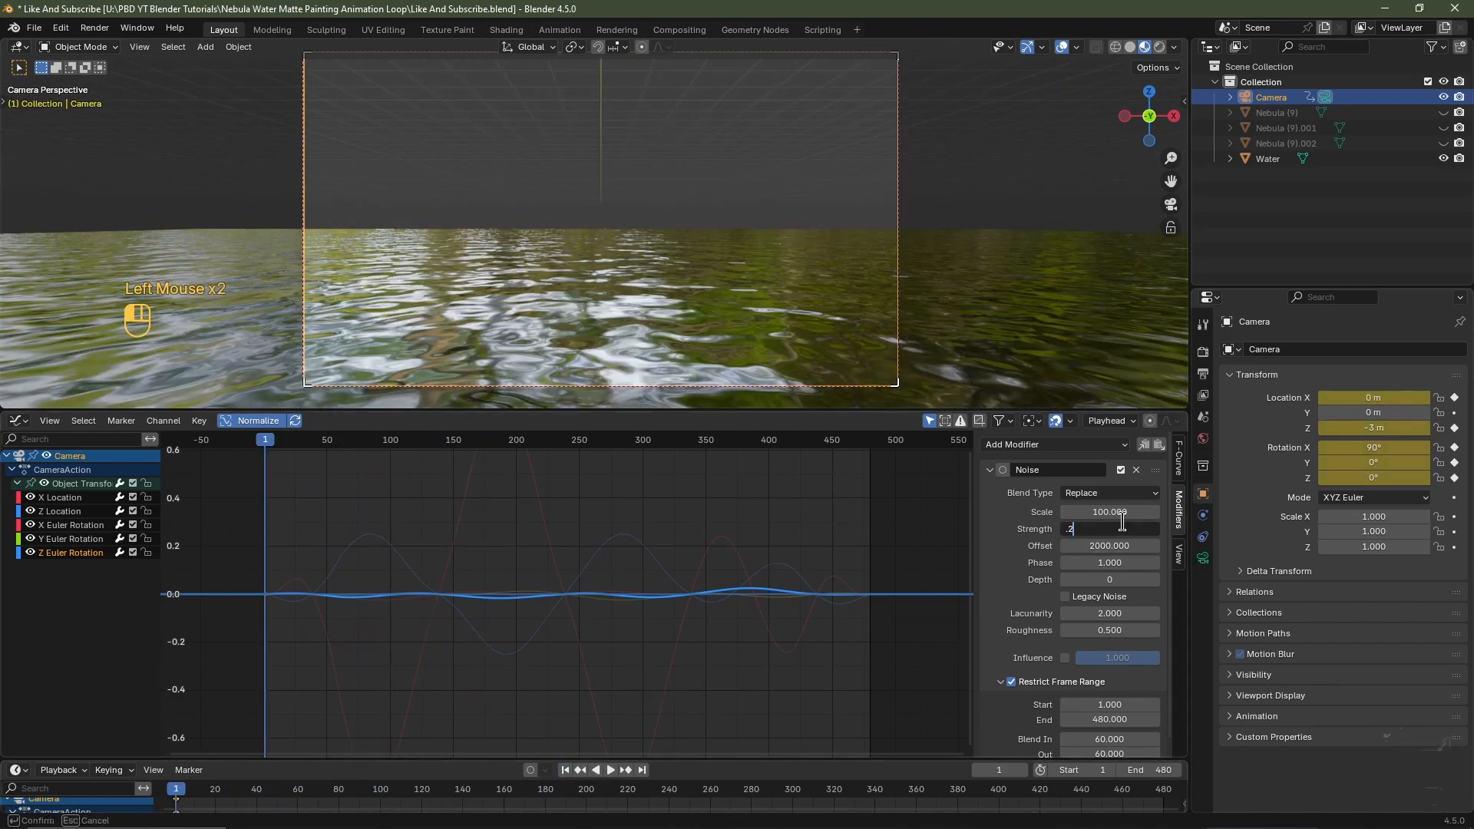
text(.2)
key(Return)
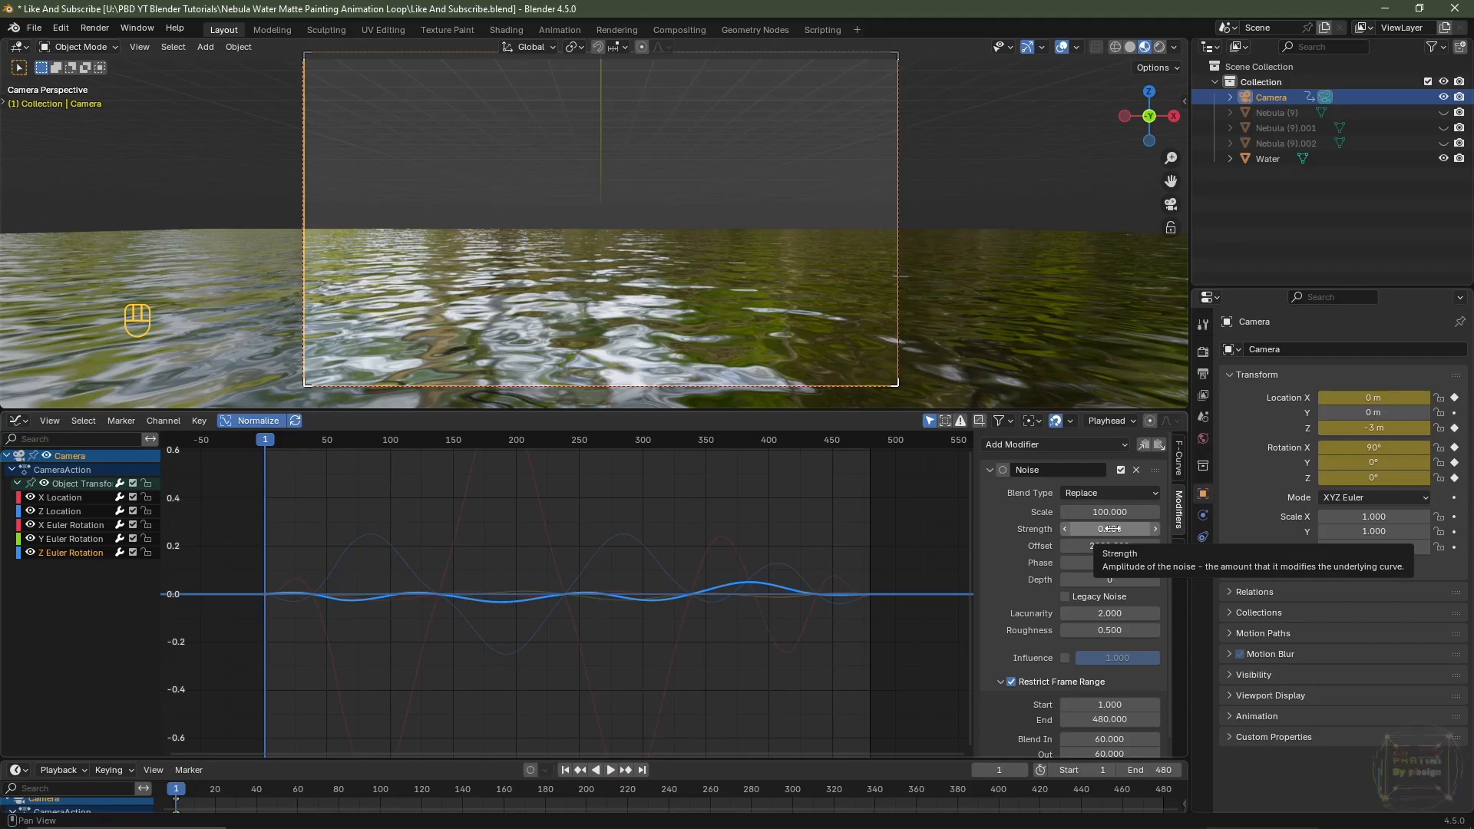
key(ctrl+c)
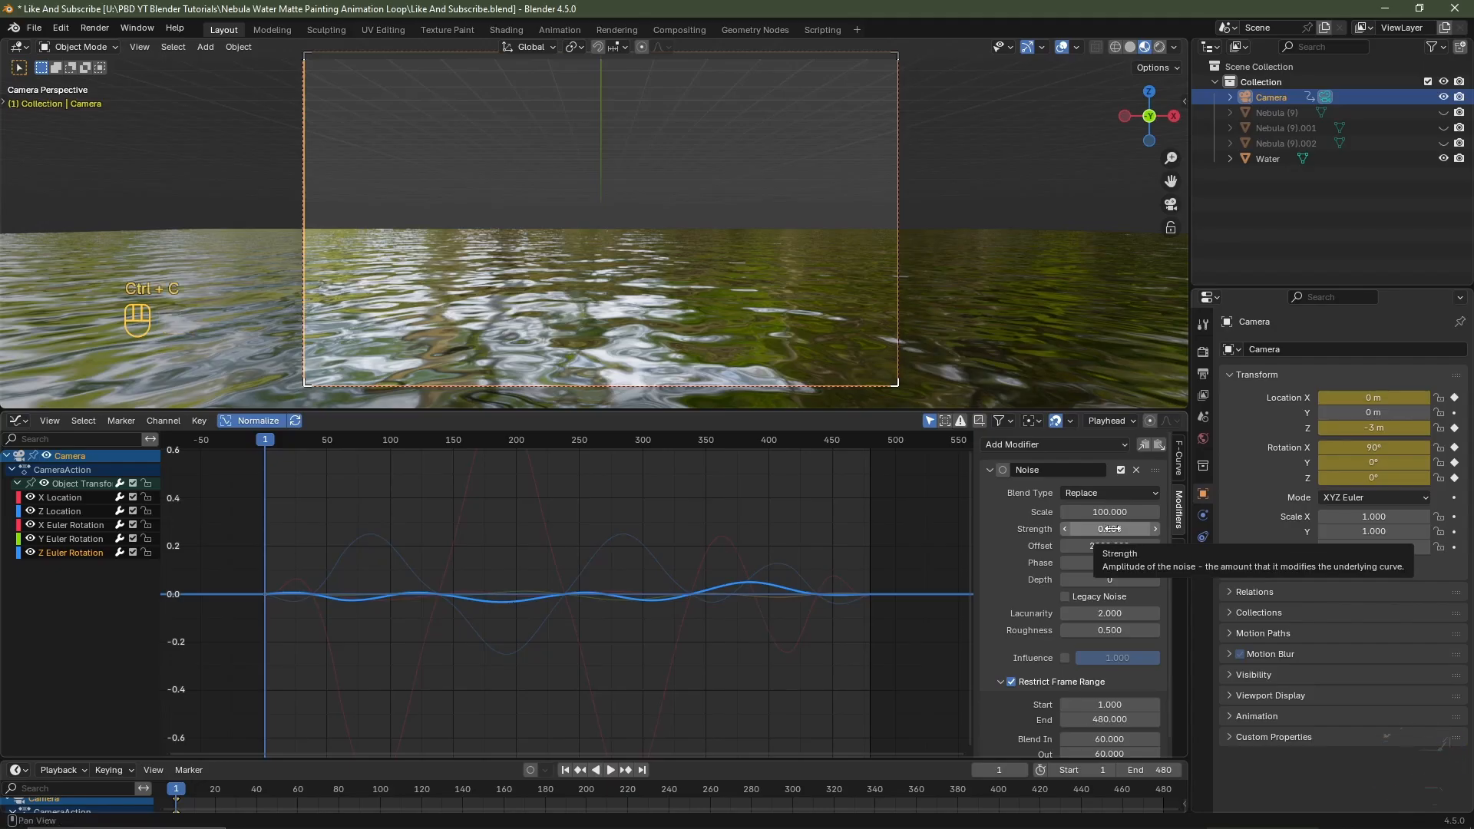
click(67, 540)
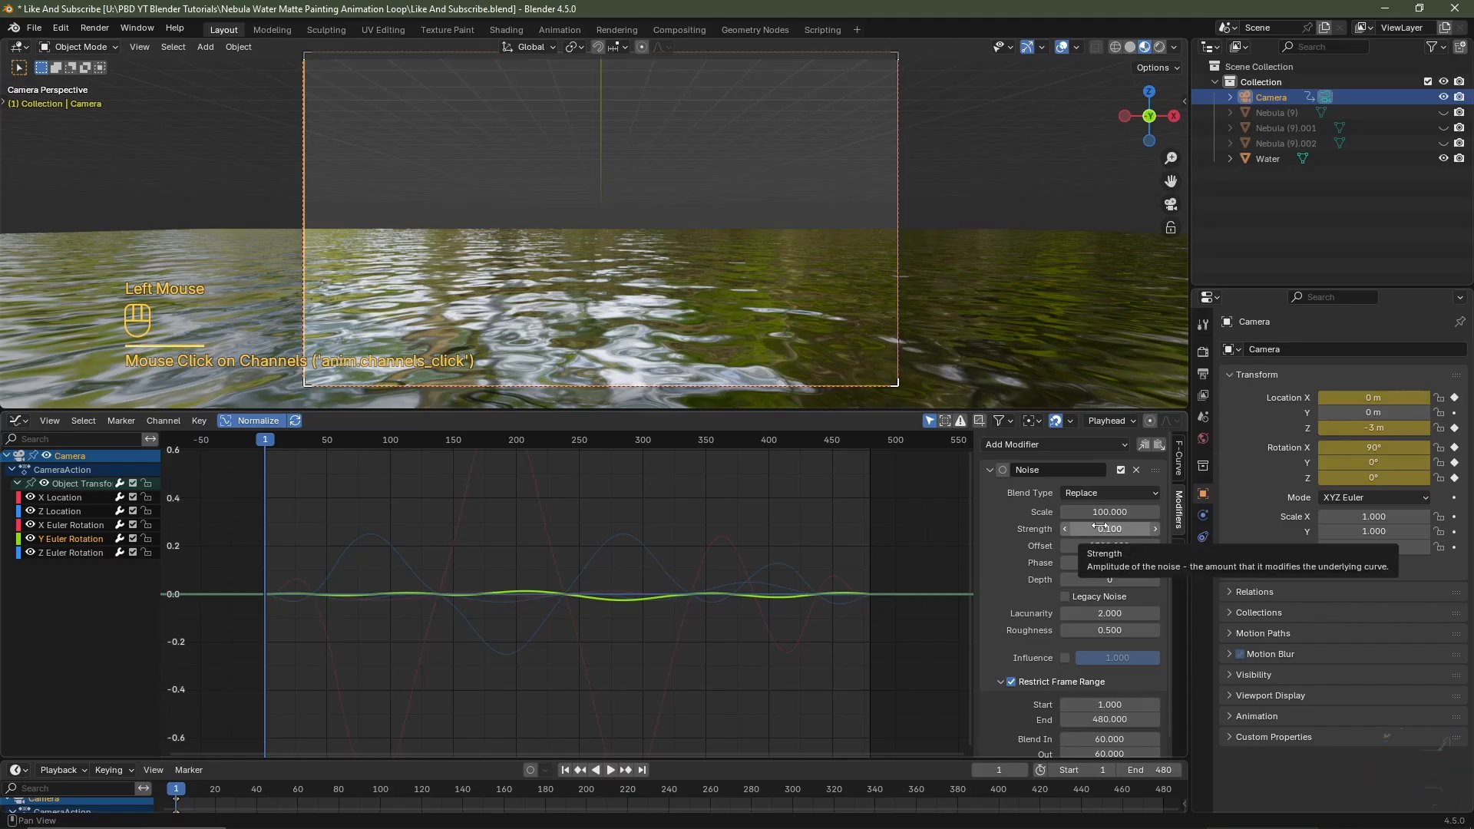
key(ctrl+v)
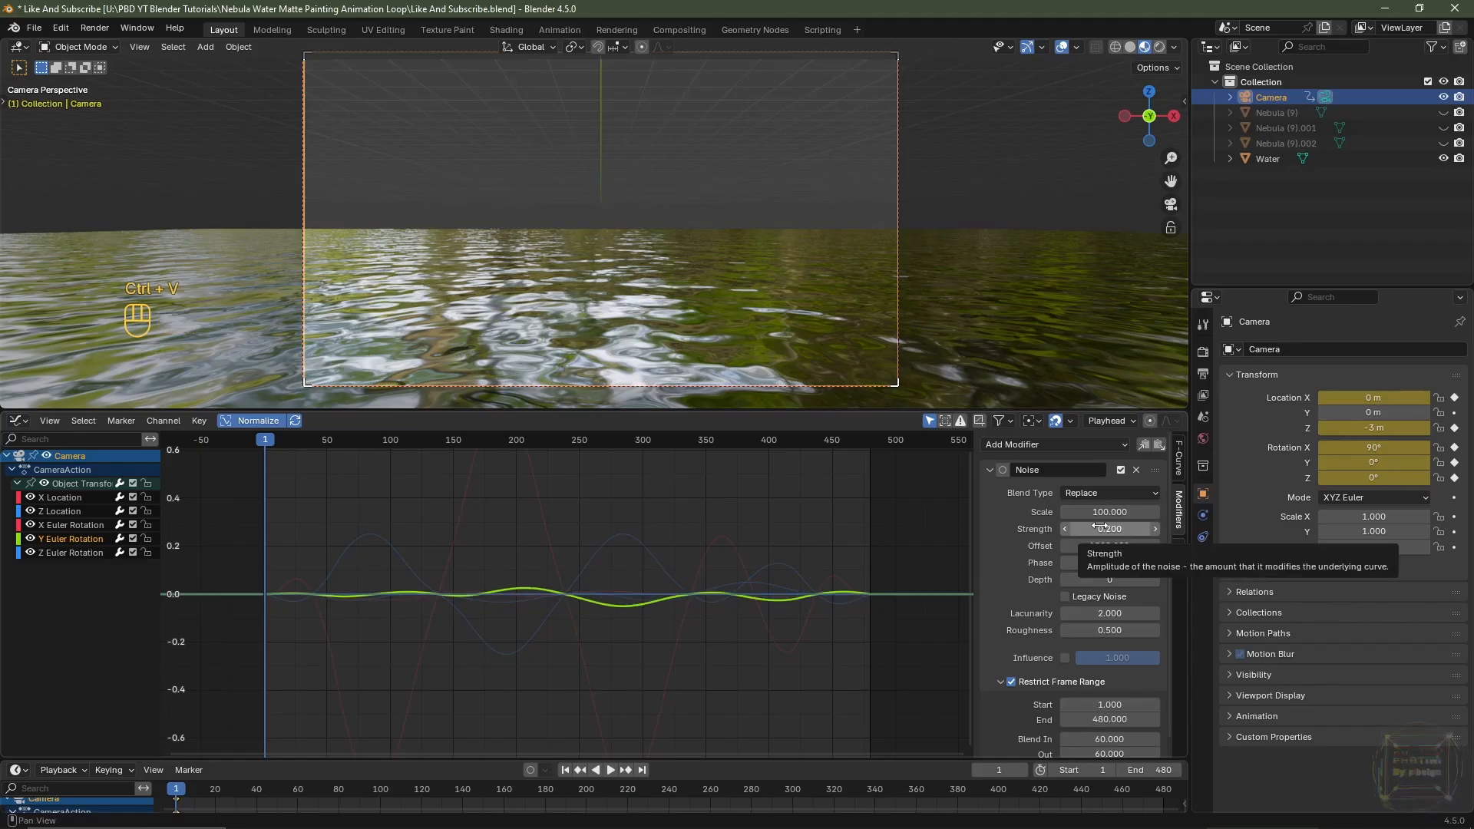
click(76, 526)
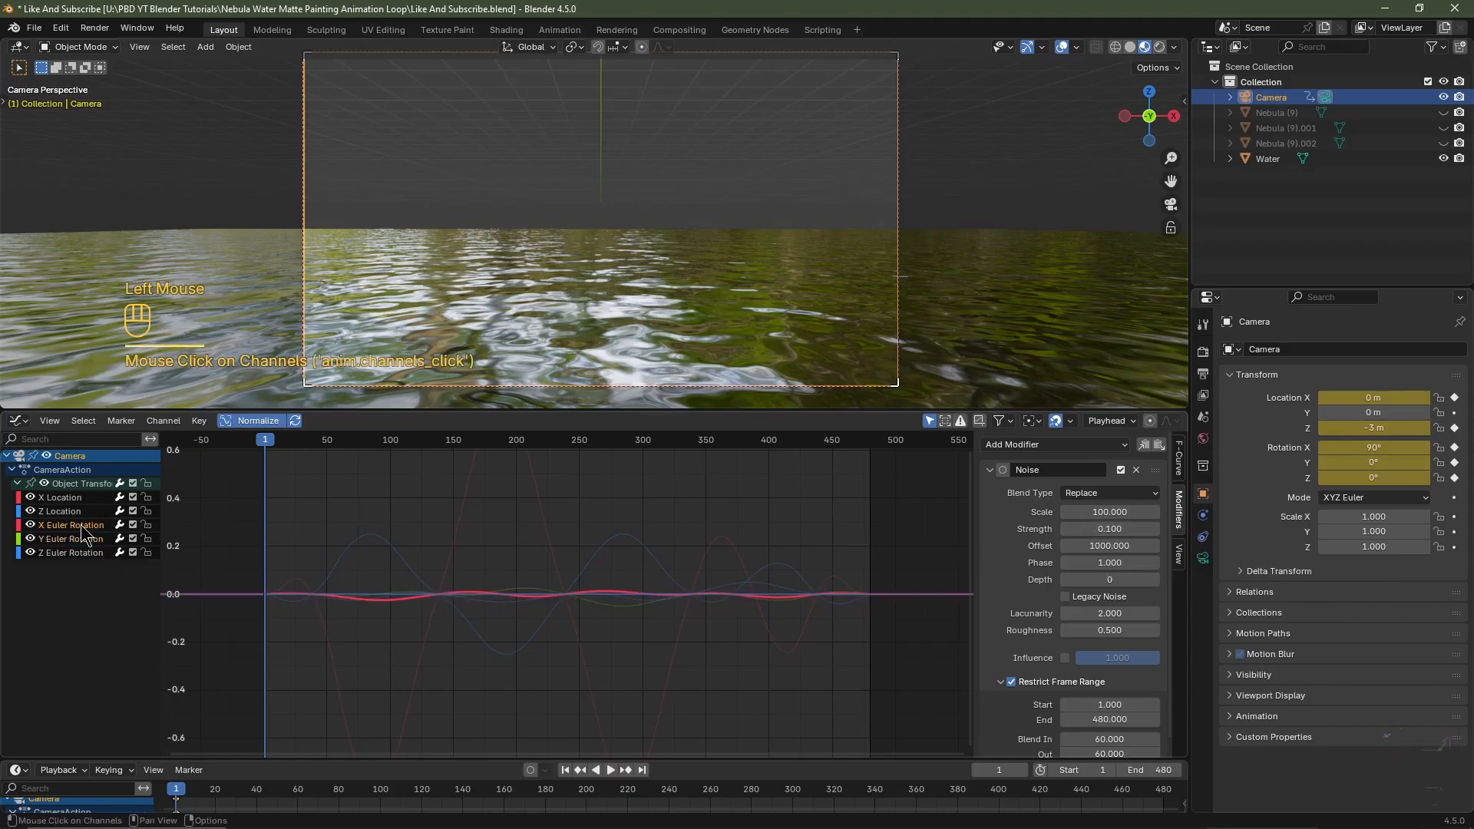
key(ctrl+v)
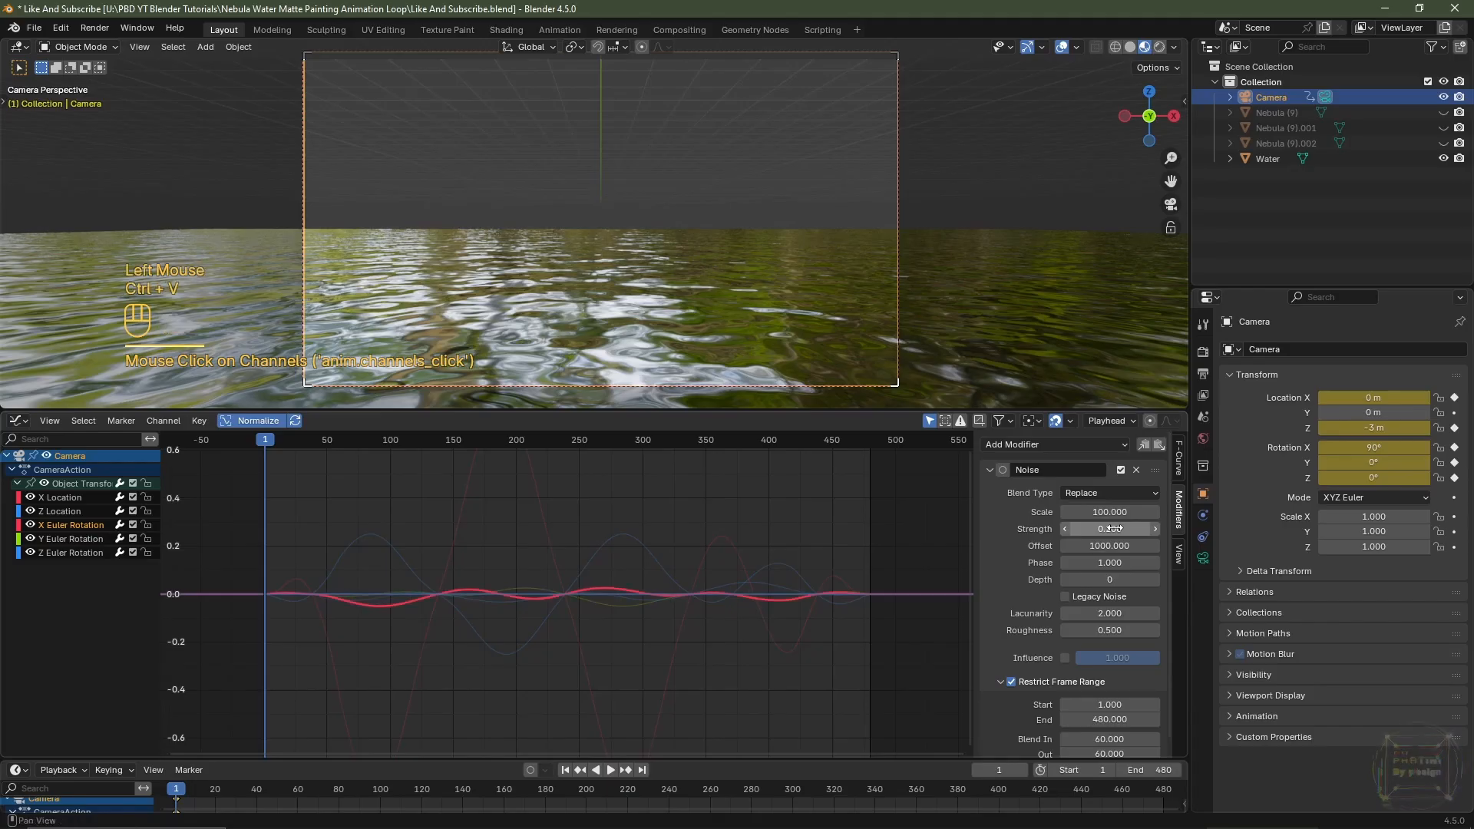
Play the animation to preview the stronger camera rotation, stop it, and fit the rotation curve in the graph
key(space)
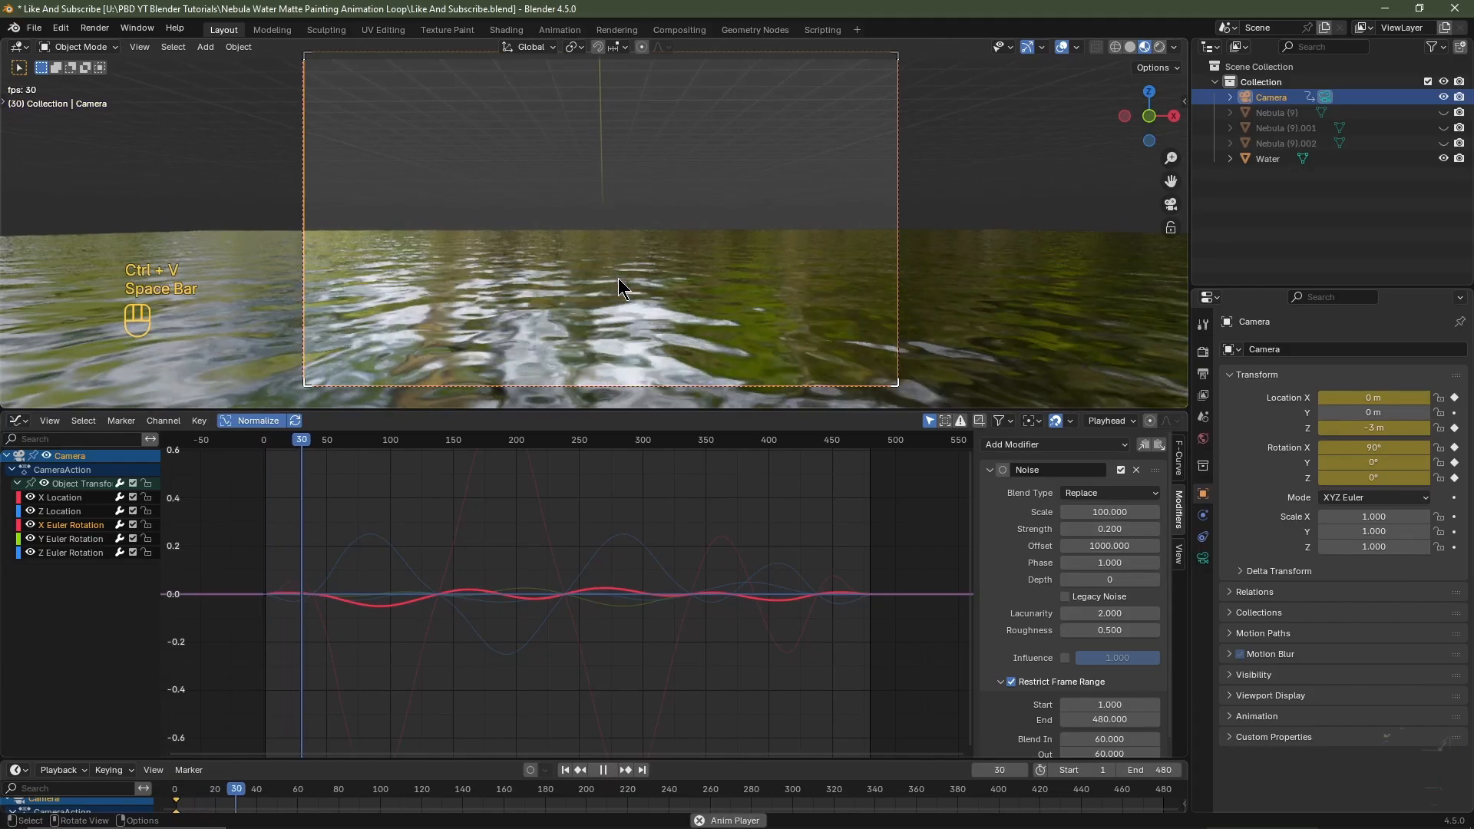
key(space)
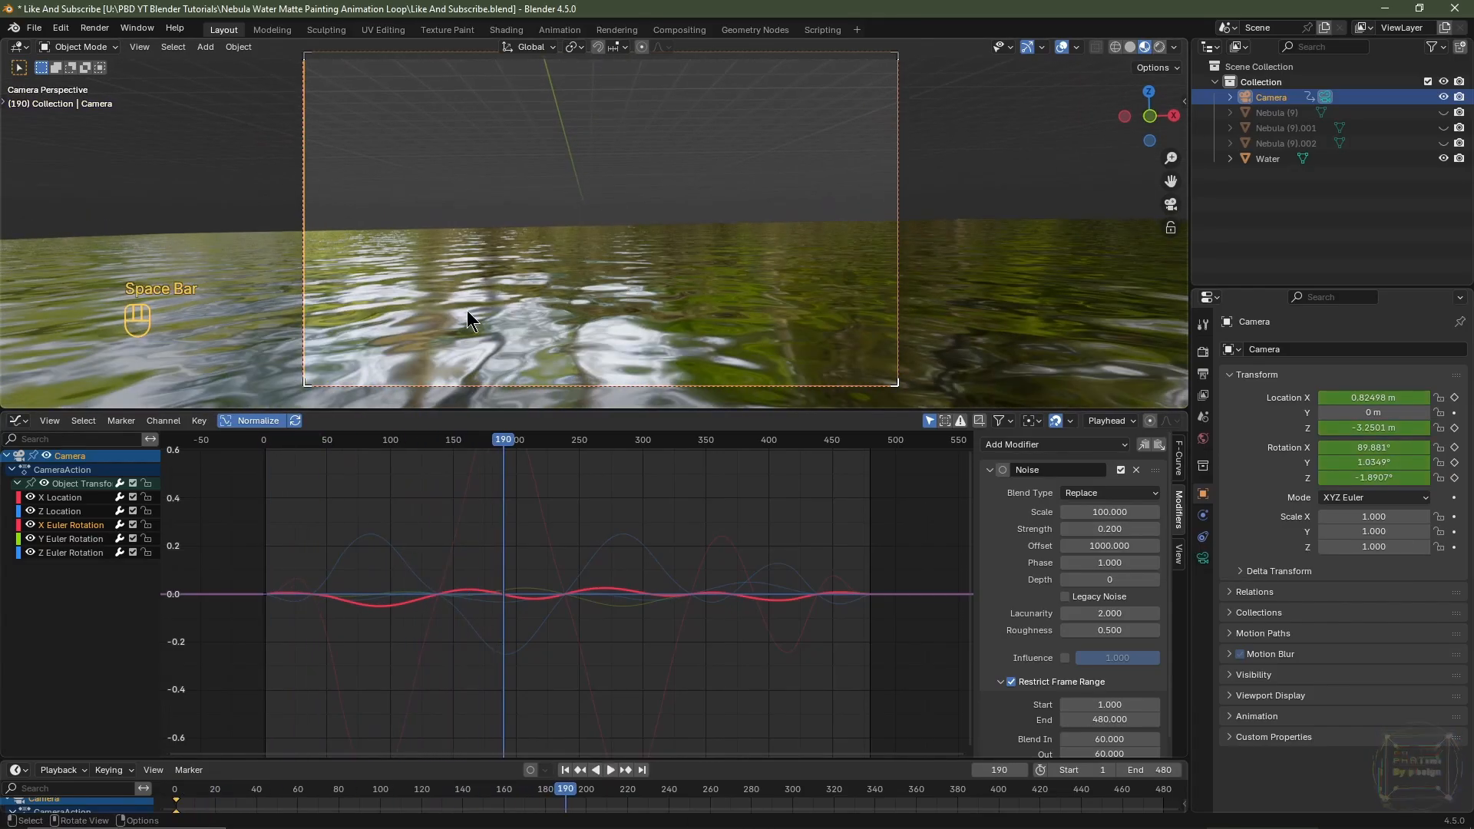
key(Home)
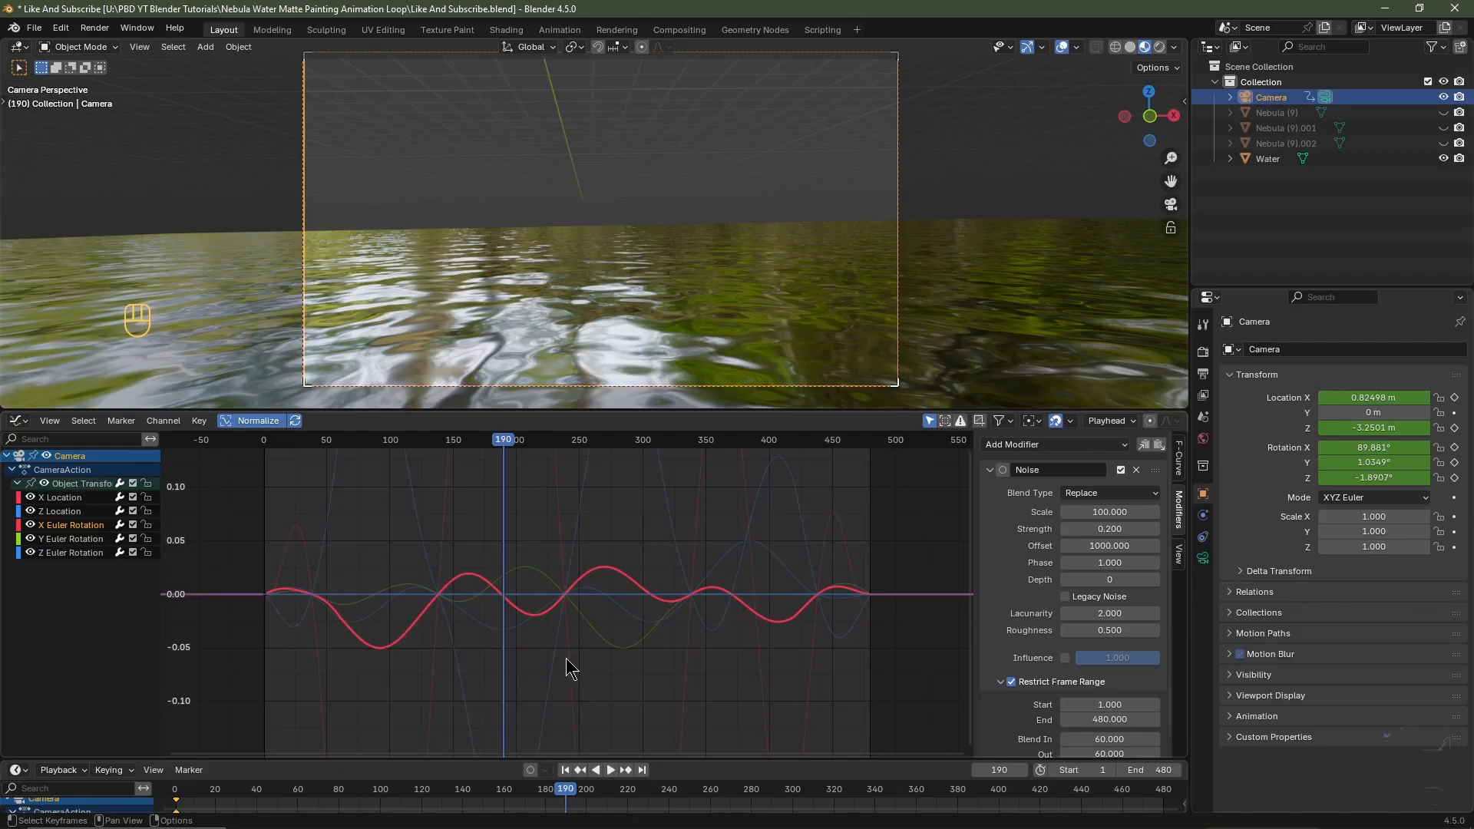
Set the noise modifier's depth to 1 on the X, Y and Z Euler Rotation curves
click(76, 525)
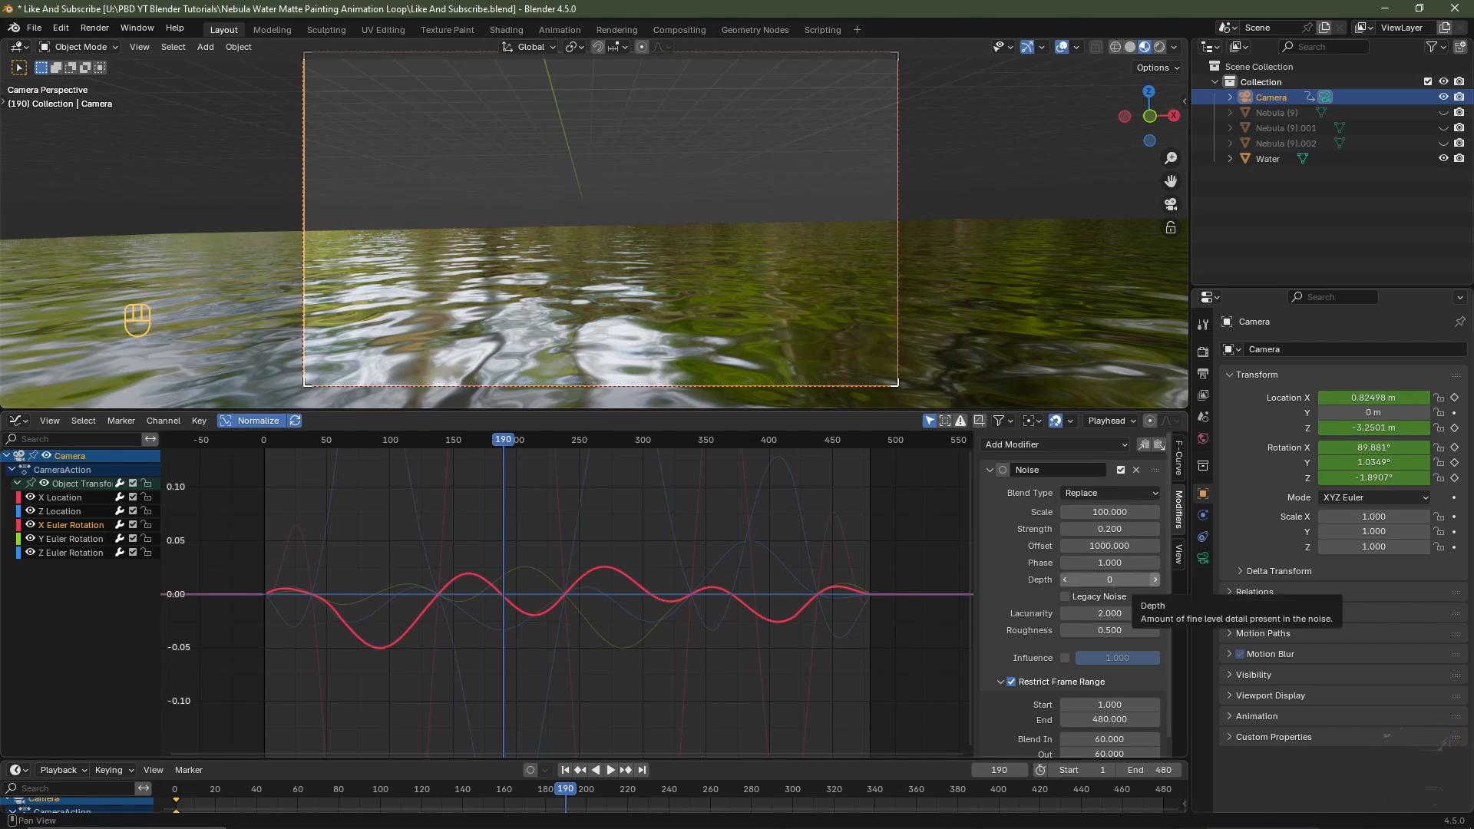
click(1154, 580)
click(77, 537)
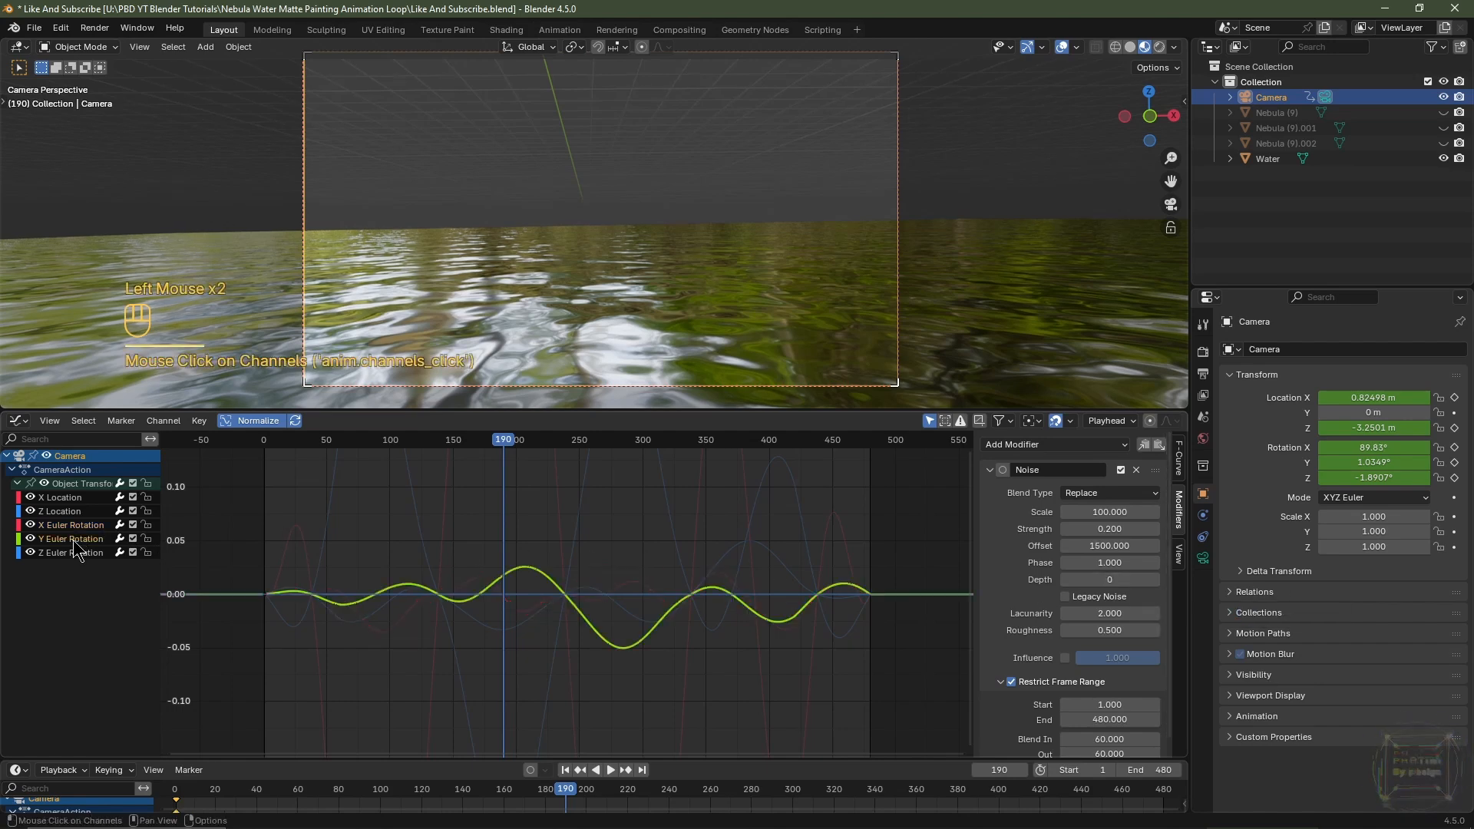
click(1154, 580)
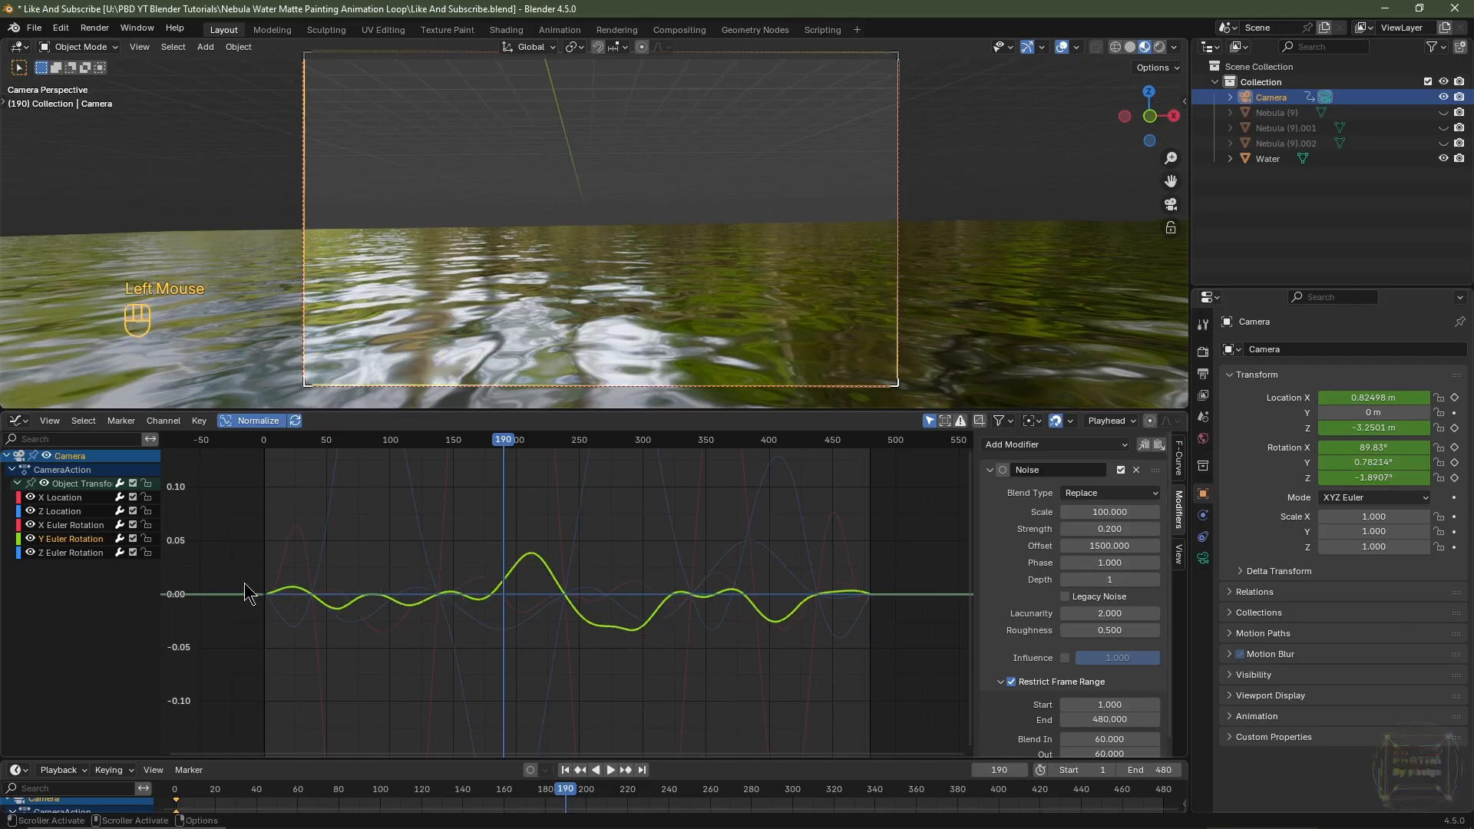
click(71, 552)
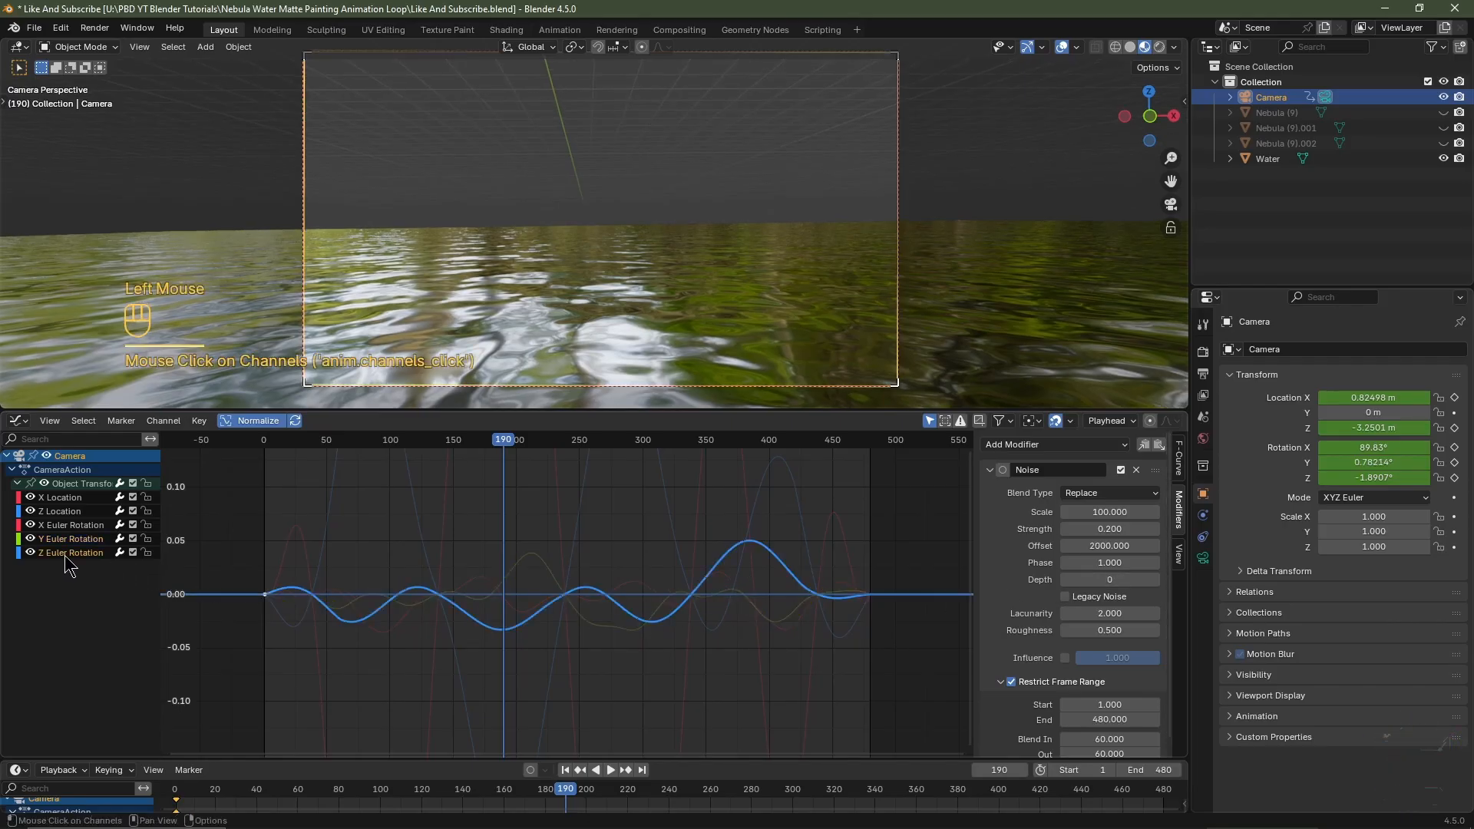
click(1157, 580)
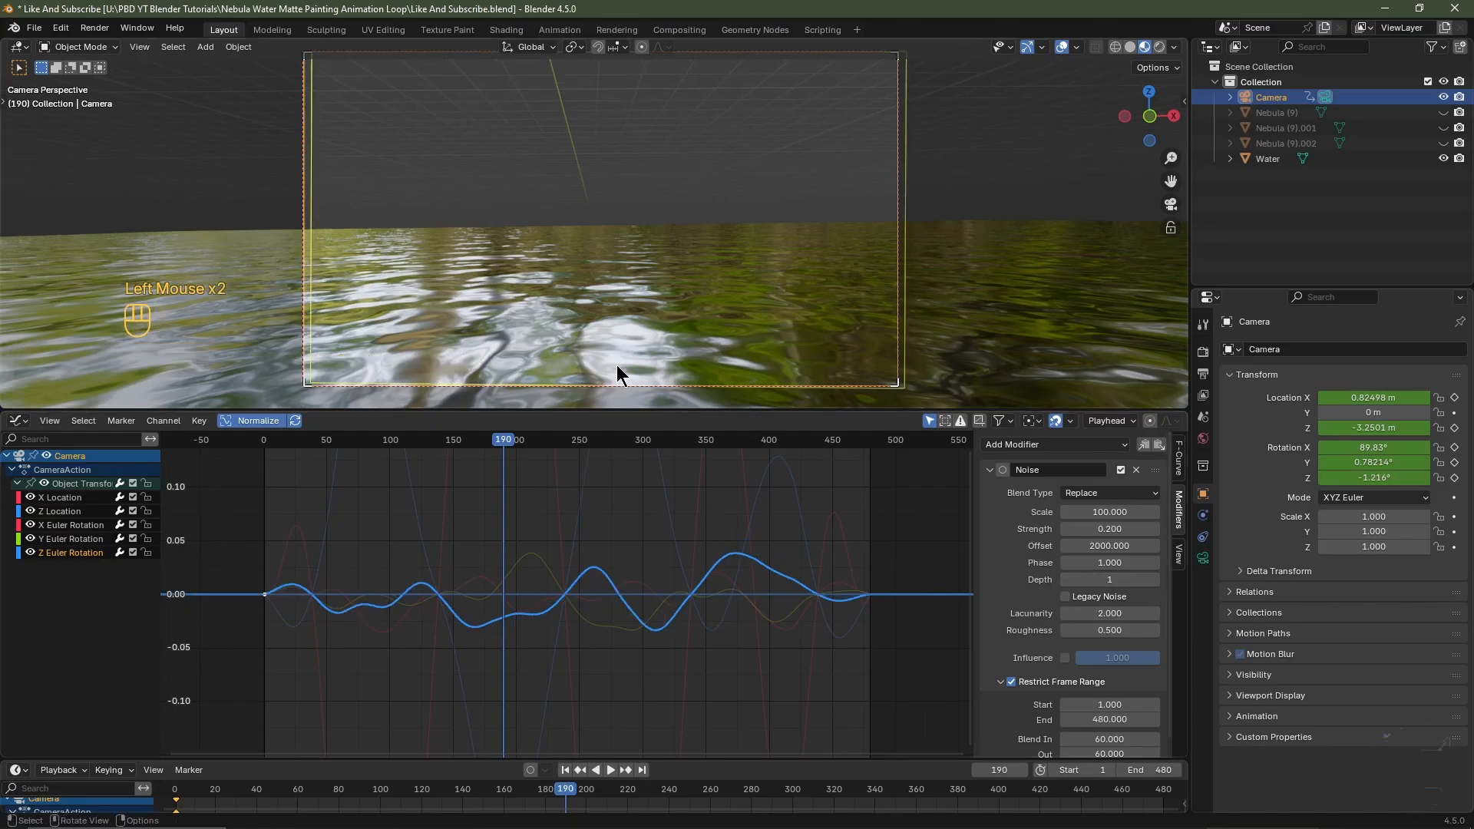
Play the animation to review the more detailed rotation noise, and go back to the first frame
key(space)
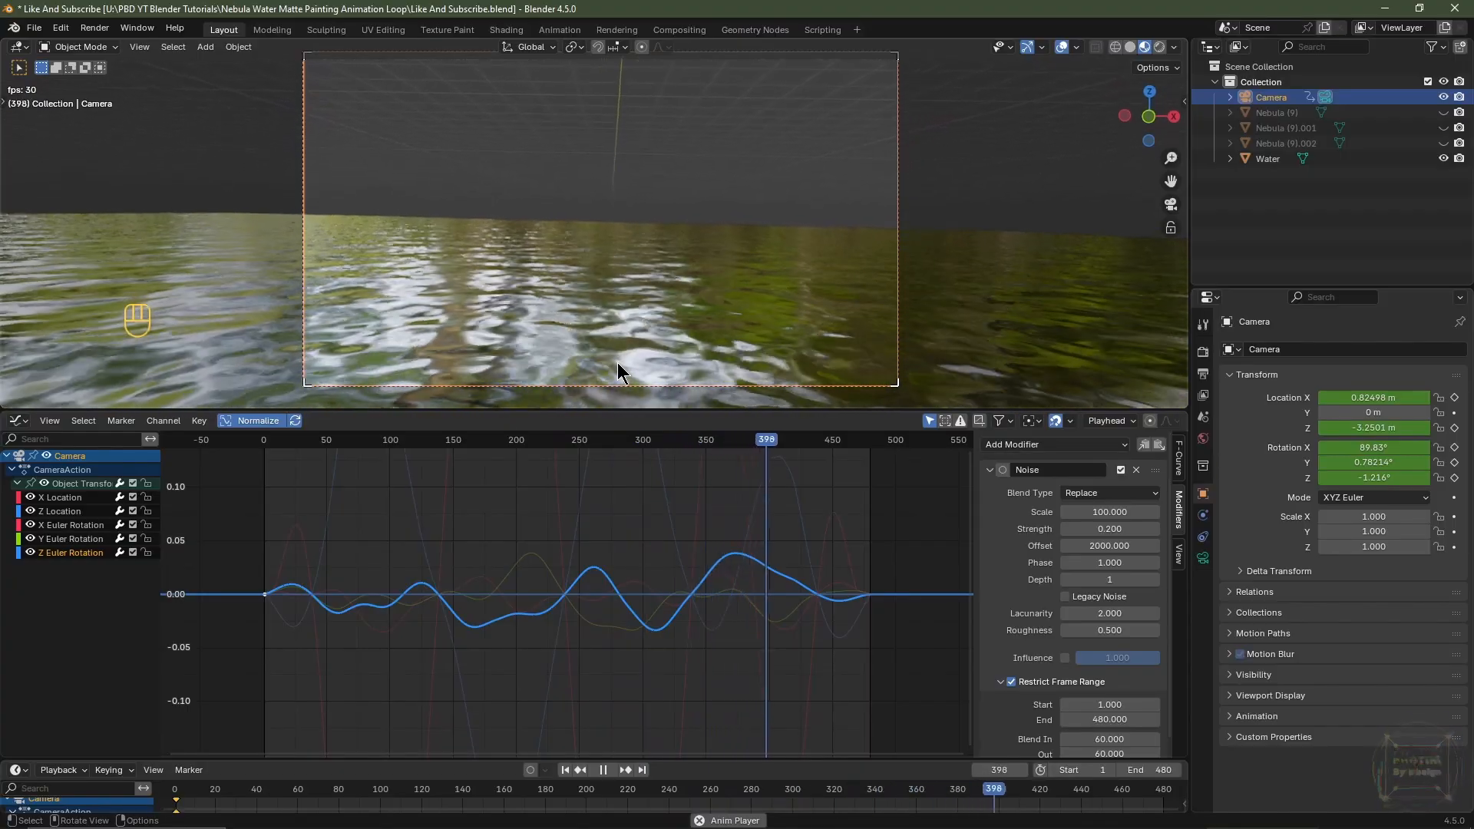
key(space)
click(566, 771)
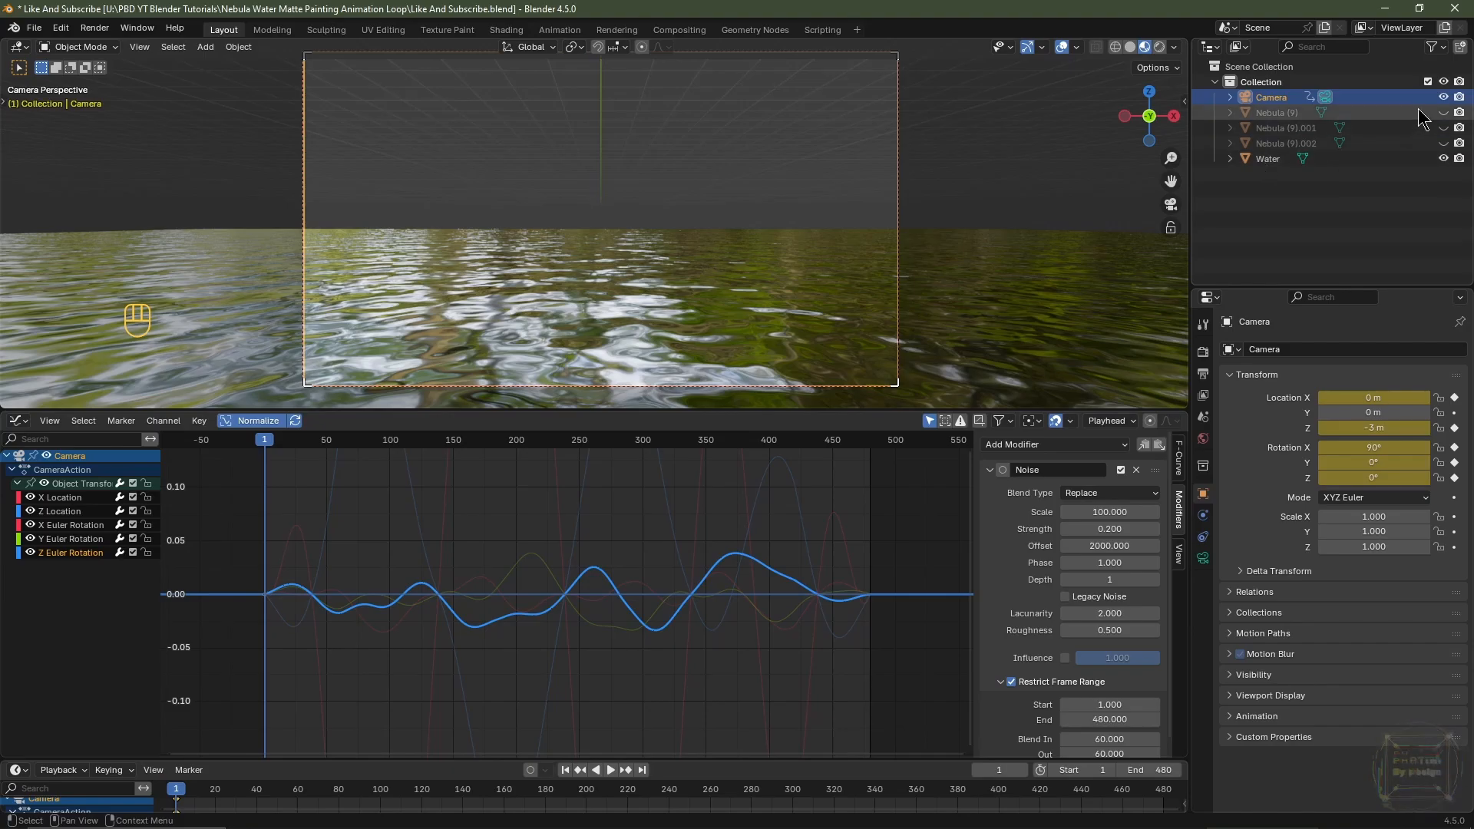
Unhide the three Nebula planes and switch the viewport to rendered shading
drag(1444, 113, 1444, 144)
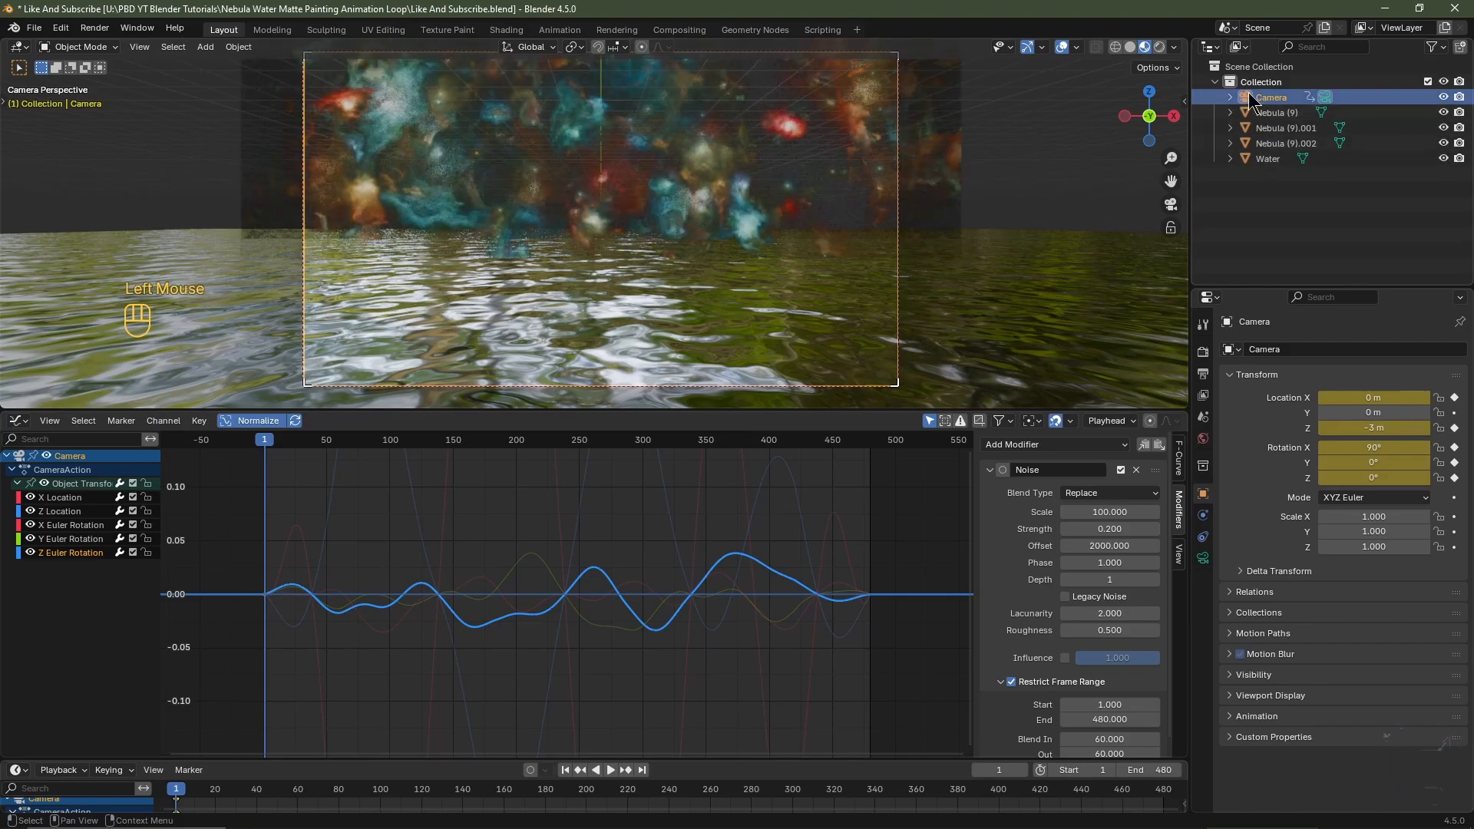
click(1159, 47)
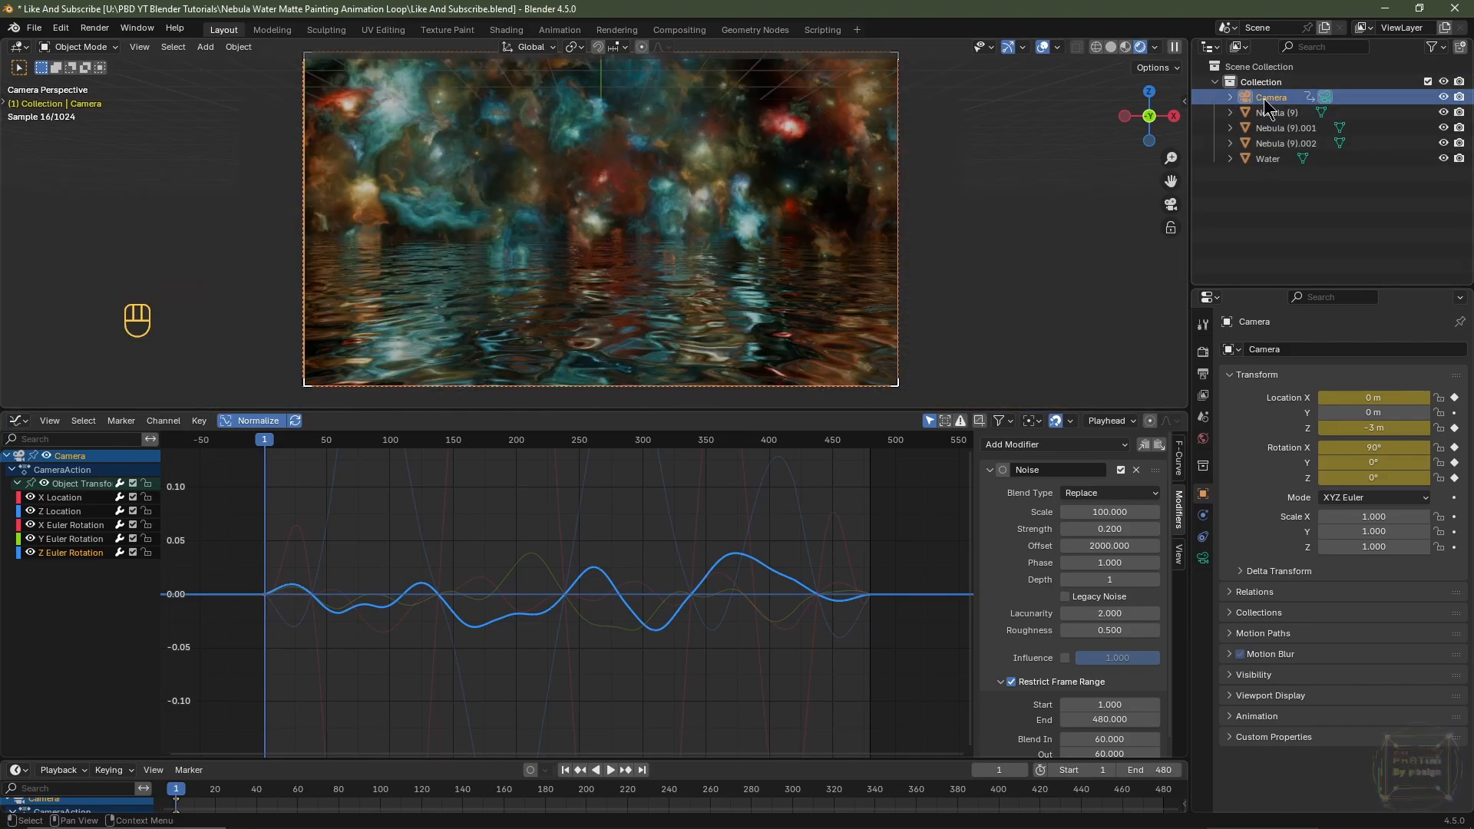
Set the camera lens's vertical shift (Shift Y) to 0.090
click(1263, 98)
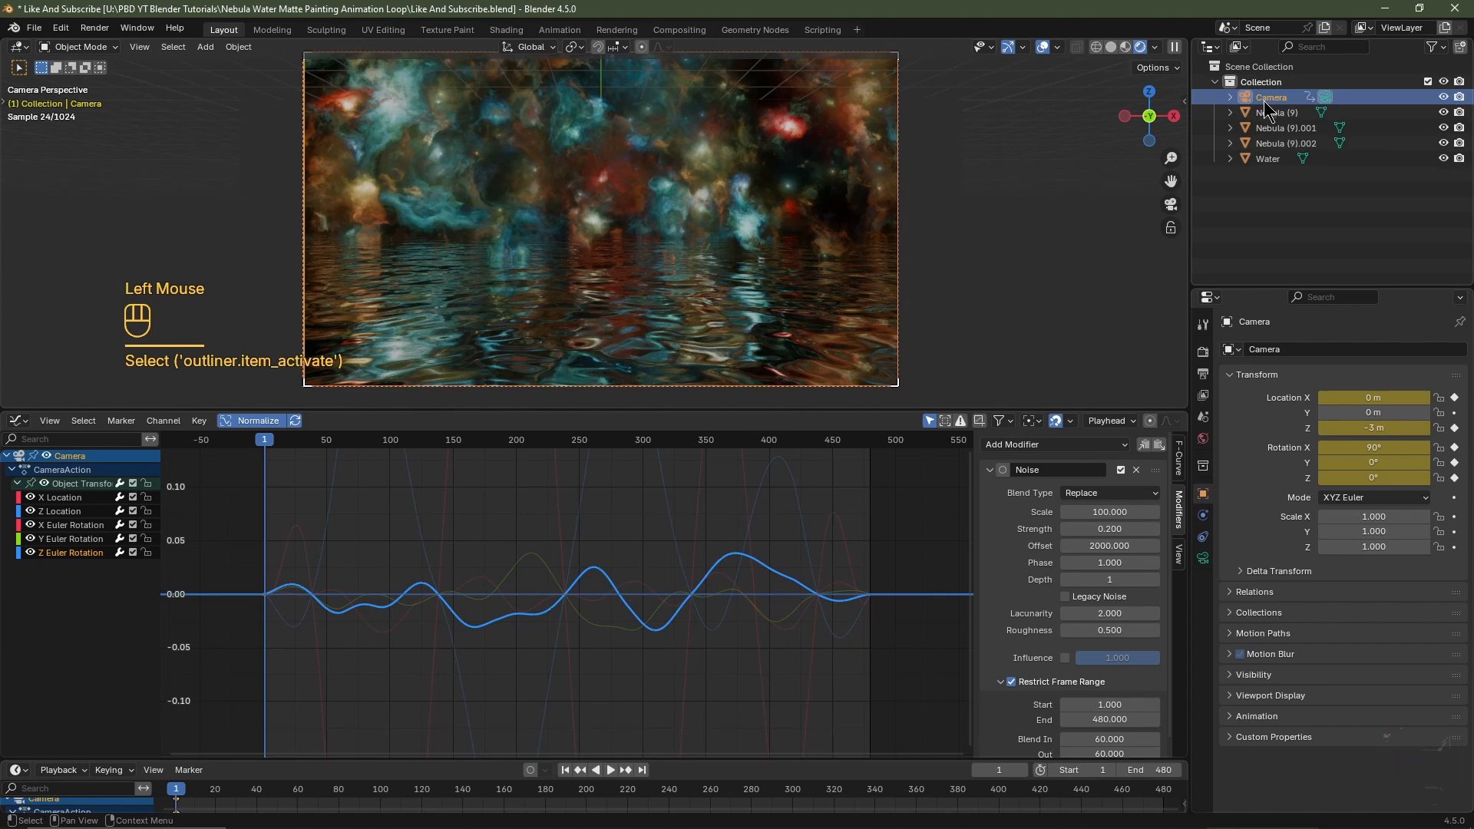
click(1204, 560)
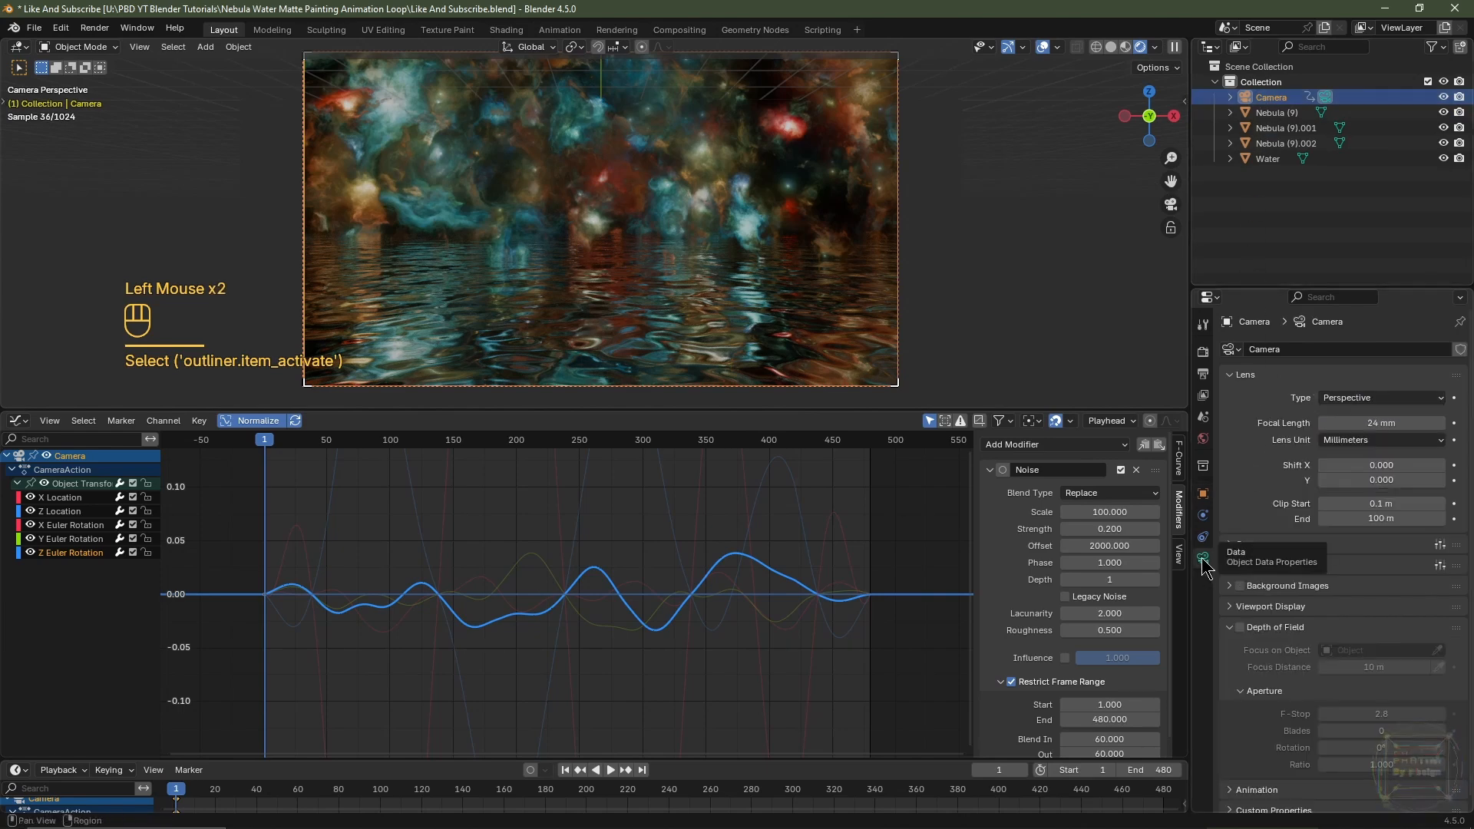
click(1442, 481)
click(1441, 481)
click(1442, 481)
click(1441, 481)
click(1441, 481)
click(1441, 481)
click(1441, 481)
click(1441, 481)
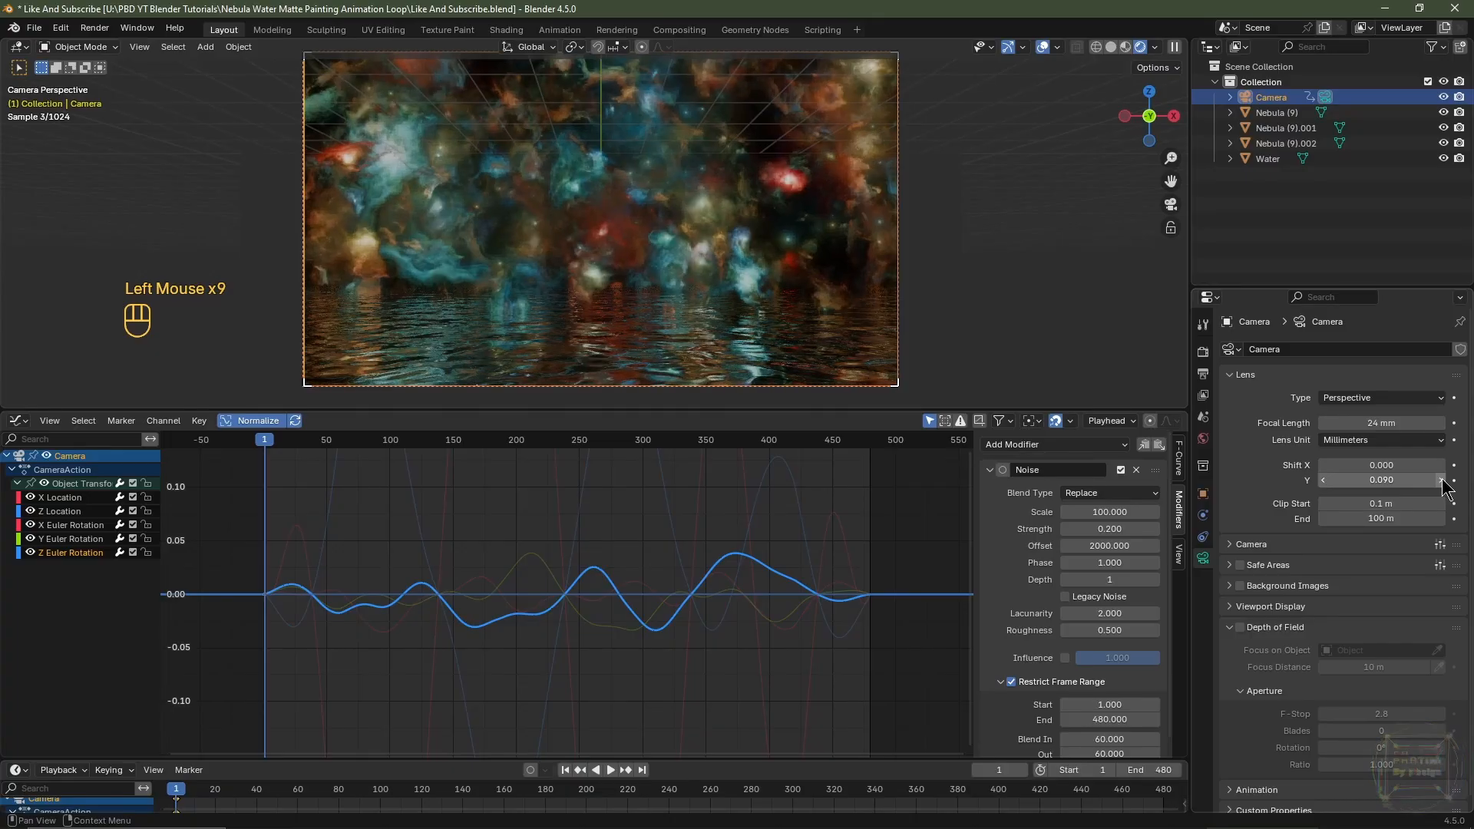
click(1441, 481)
click(1441, 480)
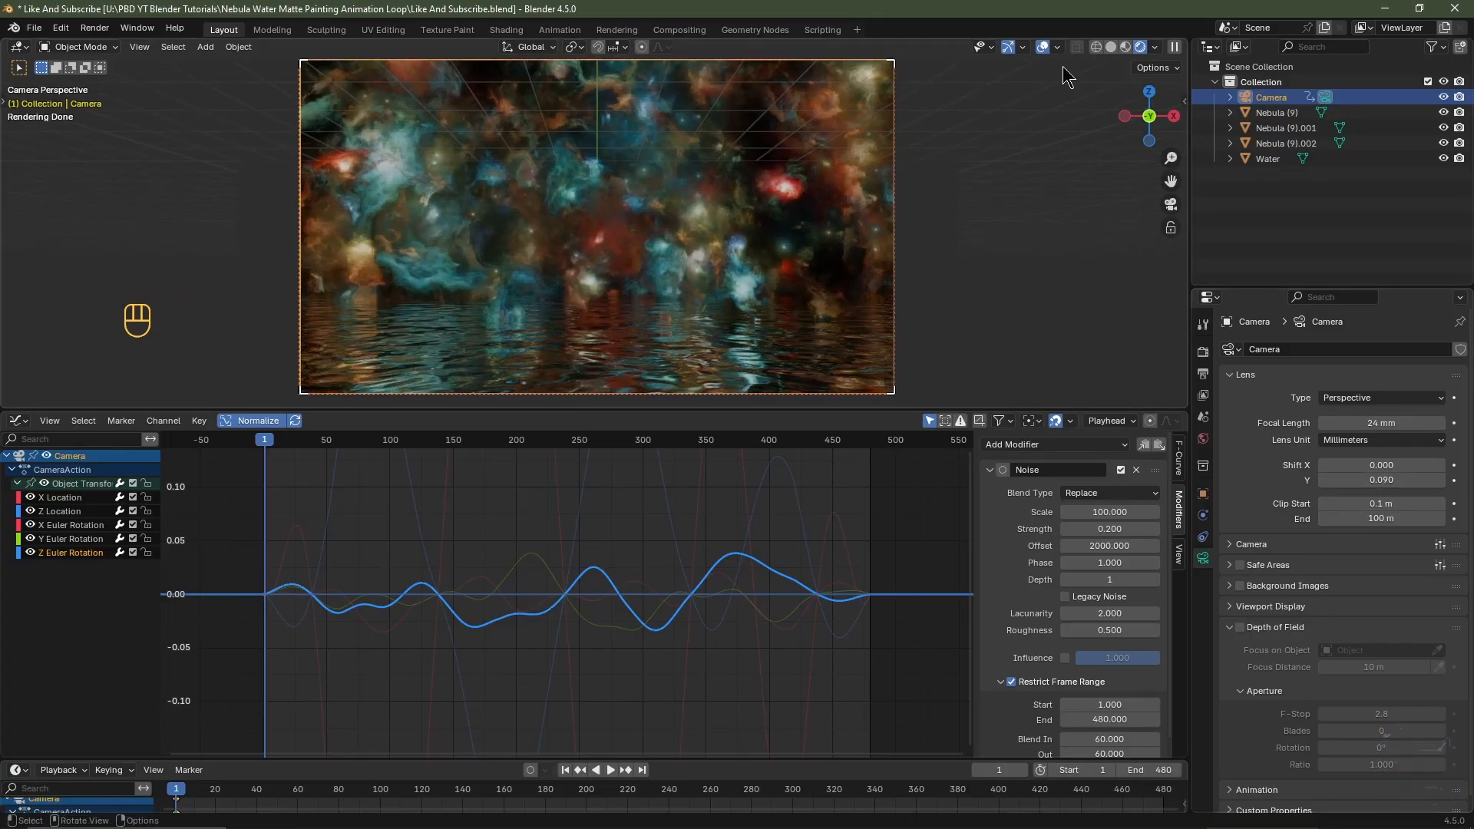
Switch the viewport to solid shading and scrub to frame 177 to check how the Nebula planes cover the camera frame
click(1111, 47)
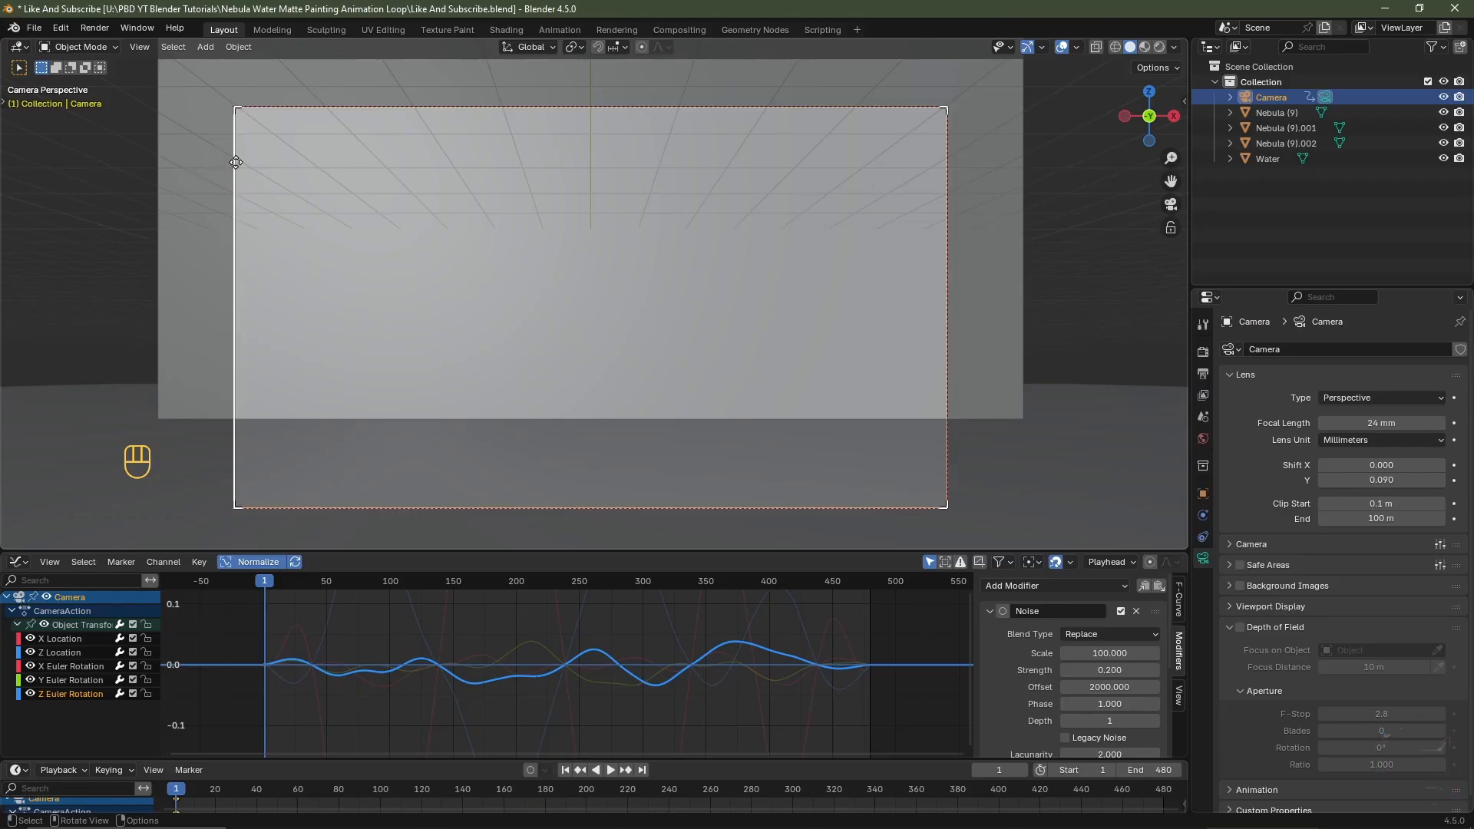
click(169, 135)
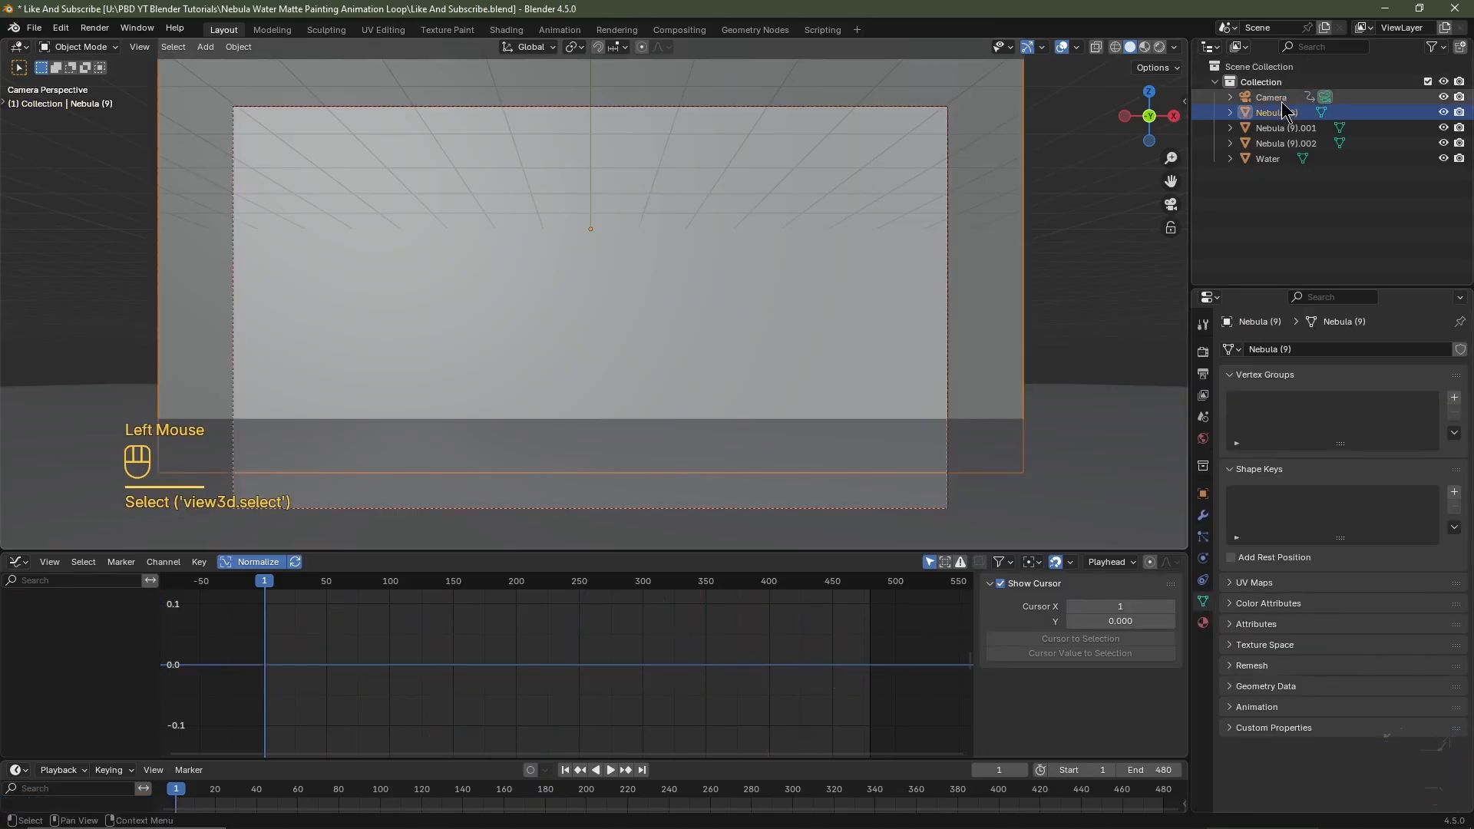
click(1273, 97)
drag(264, 582, 487, 582)
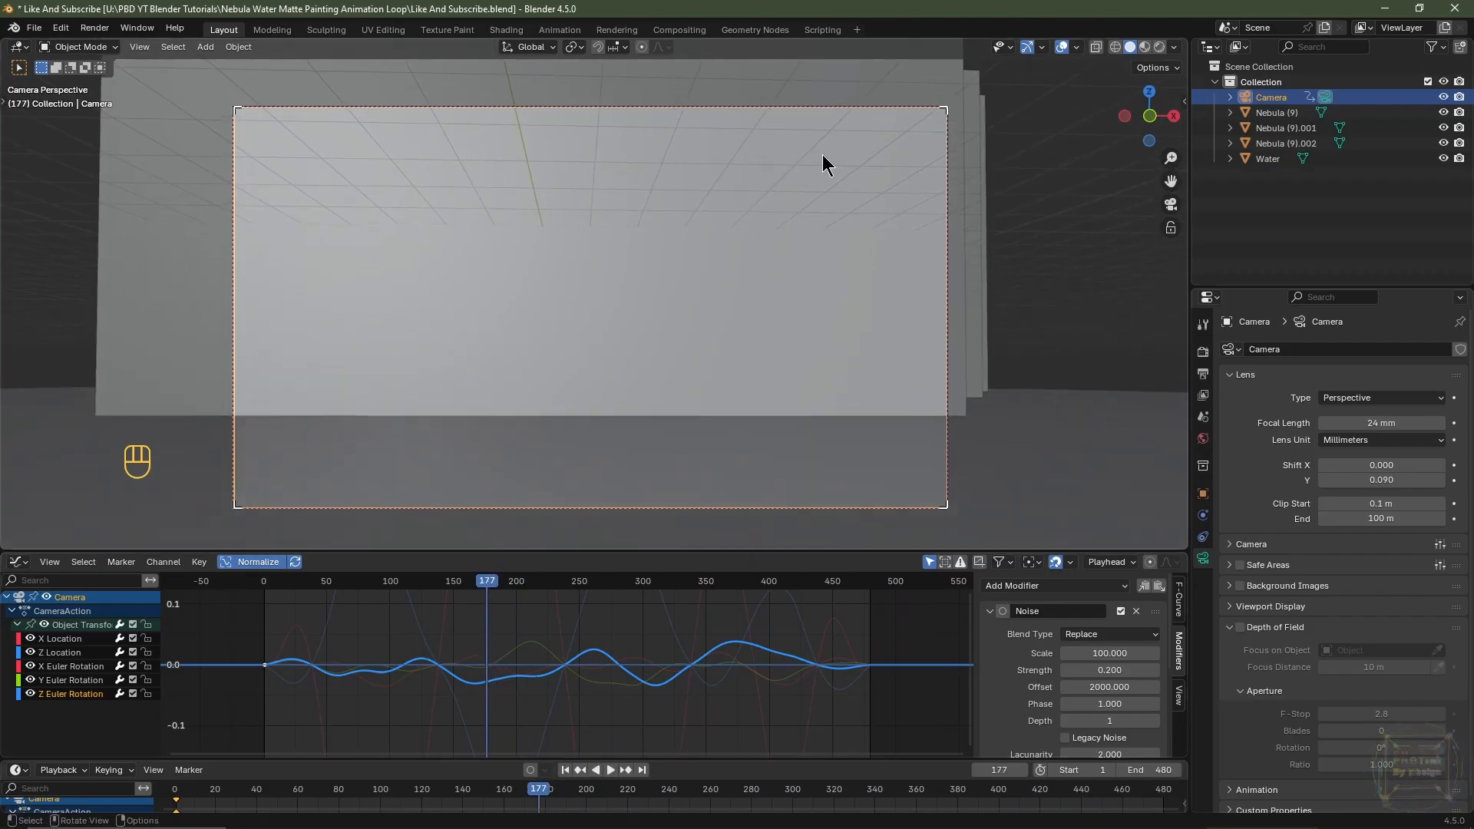
Raise the Nebula (9).002 plane by about 6.17 m along the Z axis
click(1282, 145)
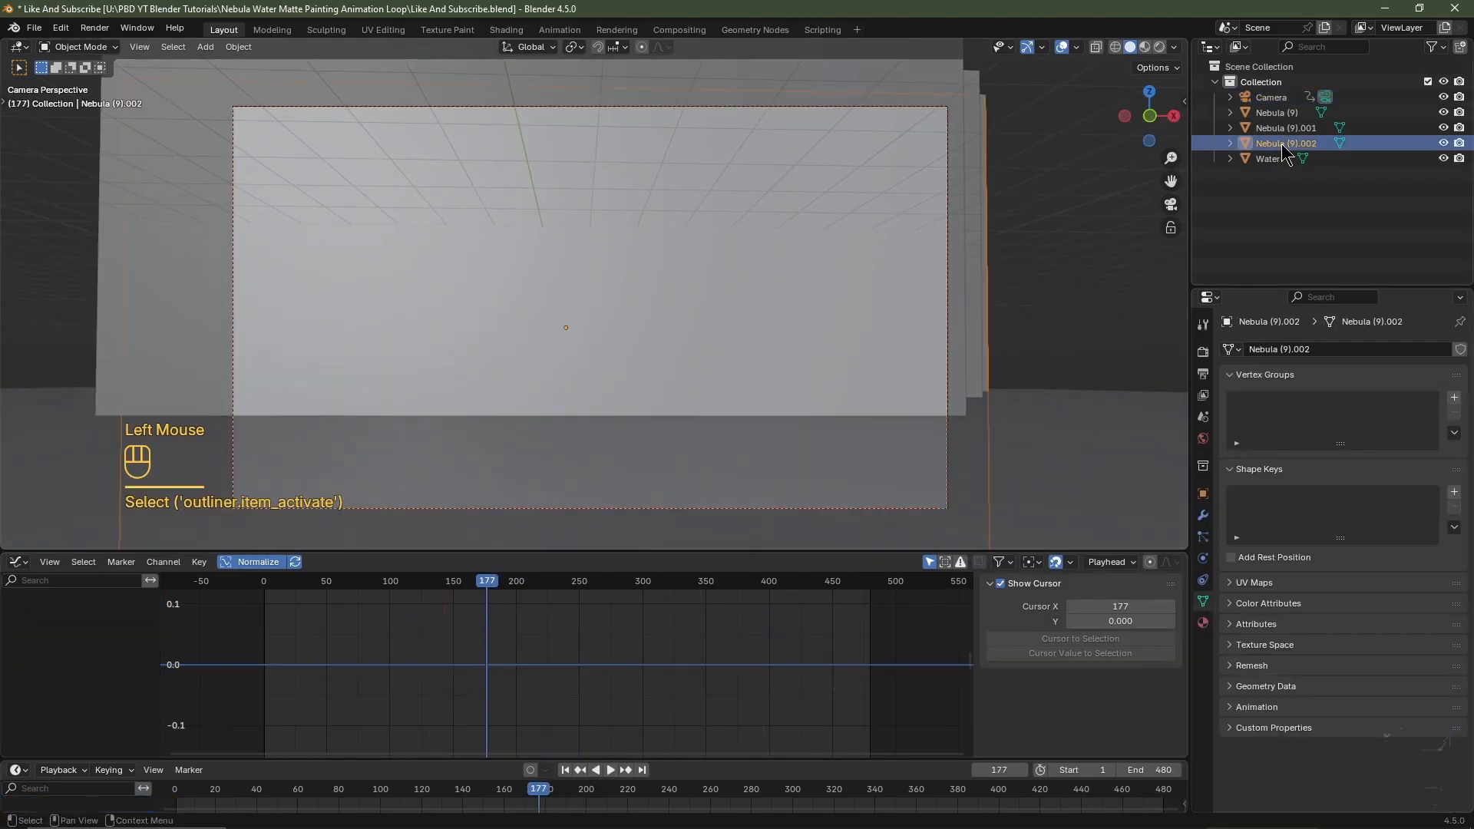
shift+middle_drag(931, 320, 921, 433)
key(g)
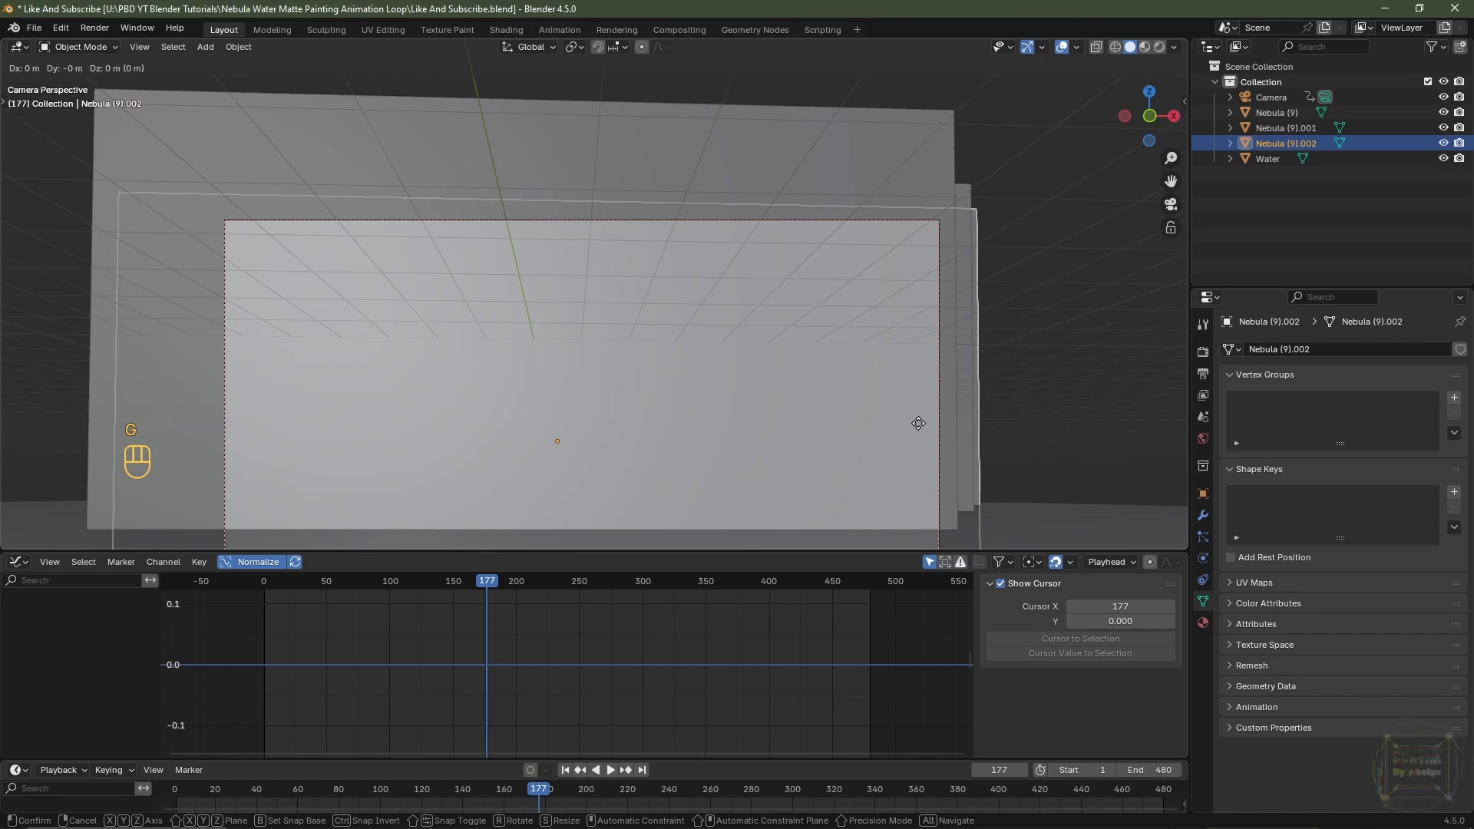
key(z)
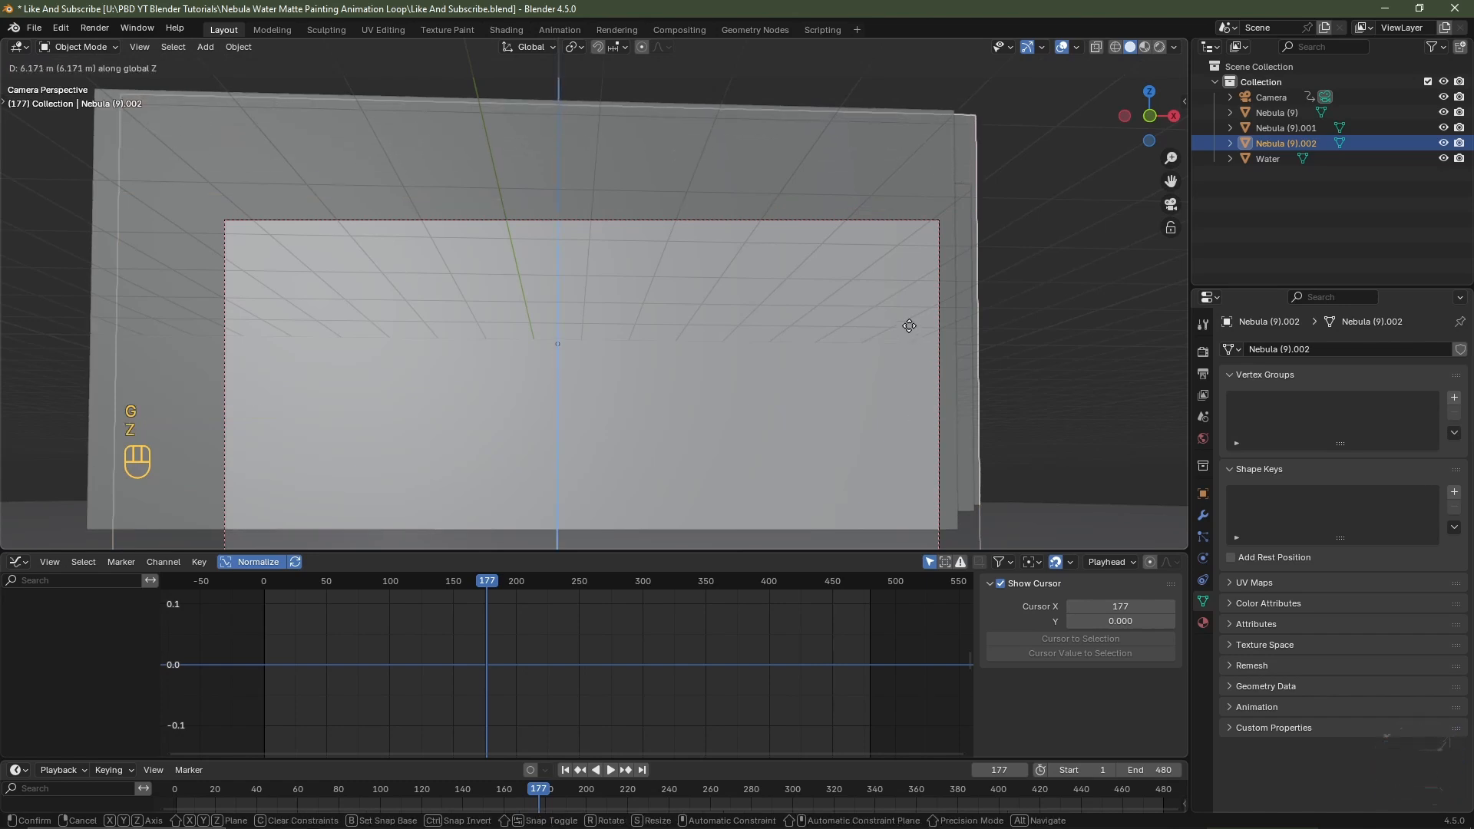
click(911, 330)
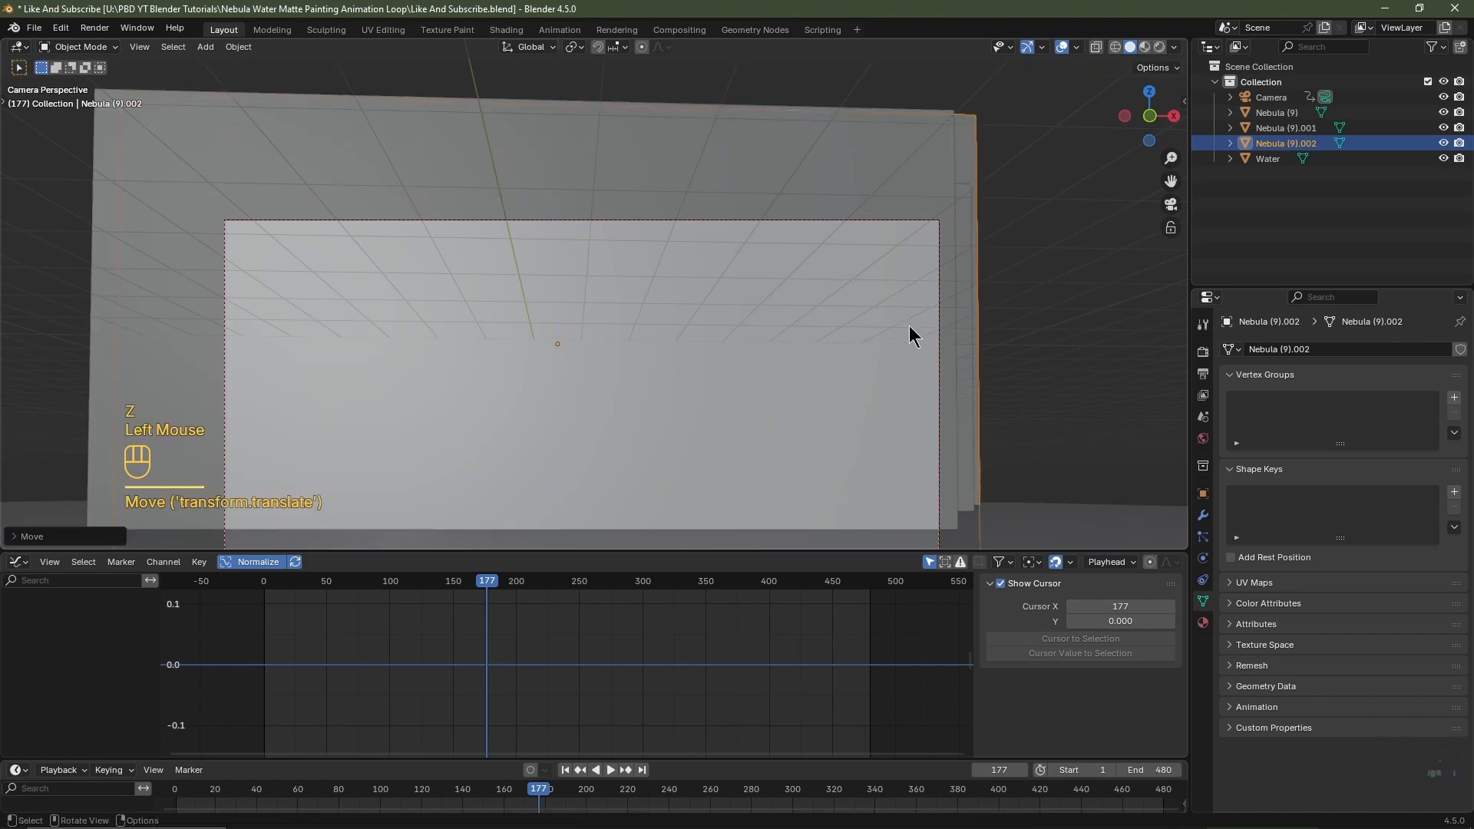
Raise the Nebula (9).001 plane along the Z axis and scrub to frame 244 to check its coverage of the camera frame
click(1279, 126)
key(g)
key(z)
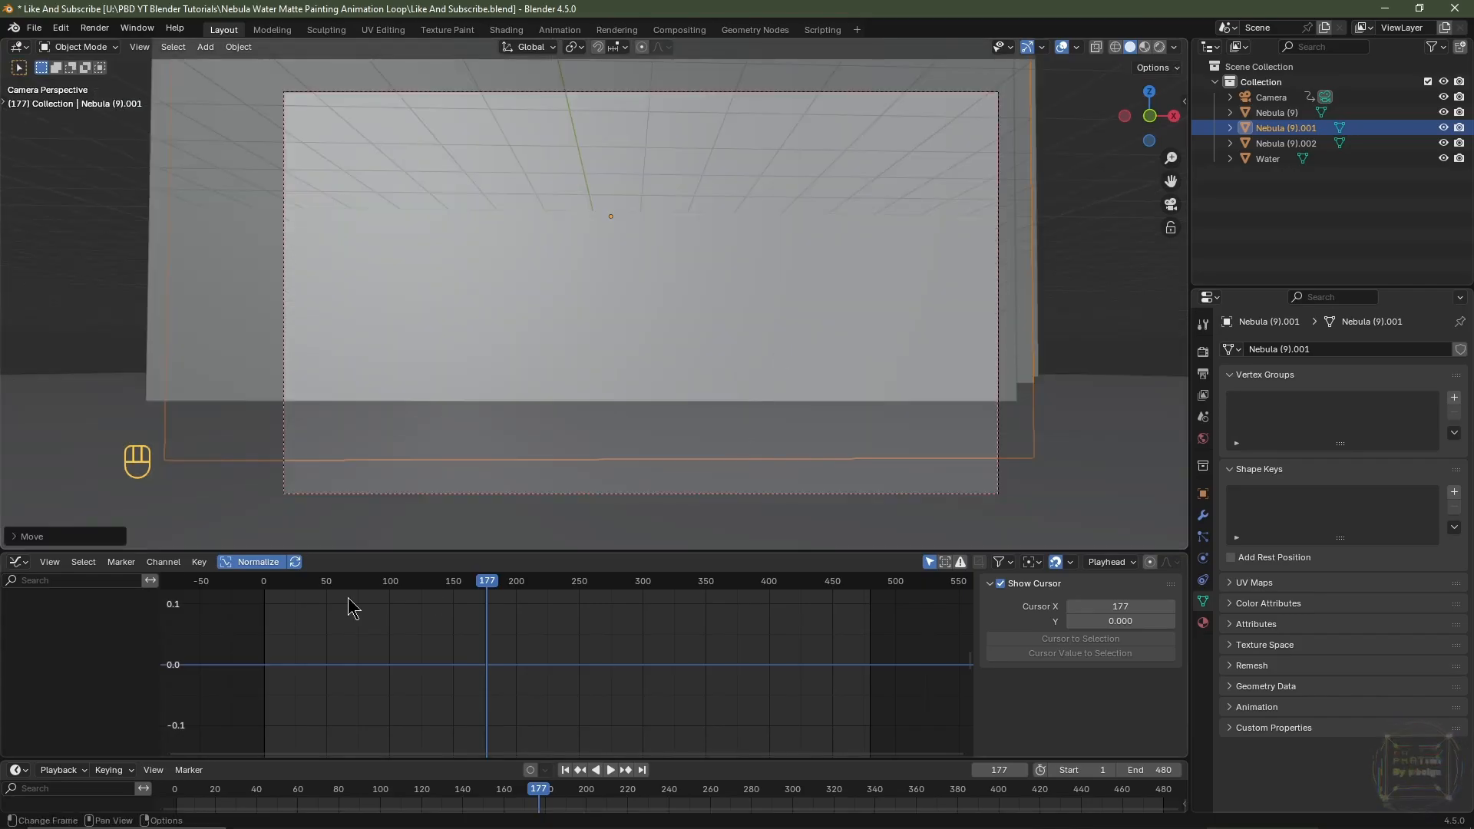
drag(288, 587, 569, 587)
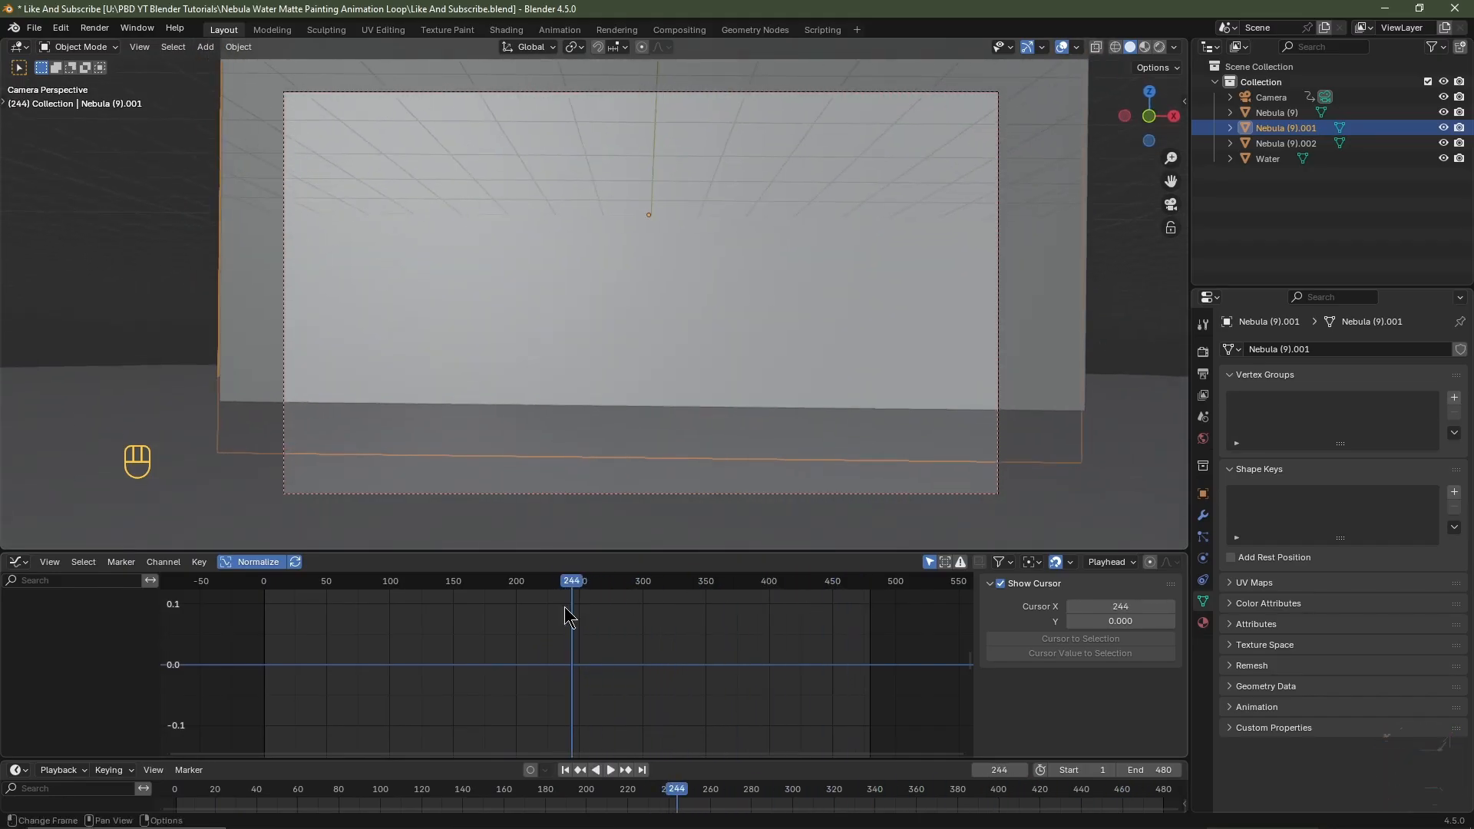
Return to frame 1 and save the file
click(566, 770)
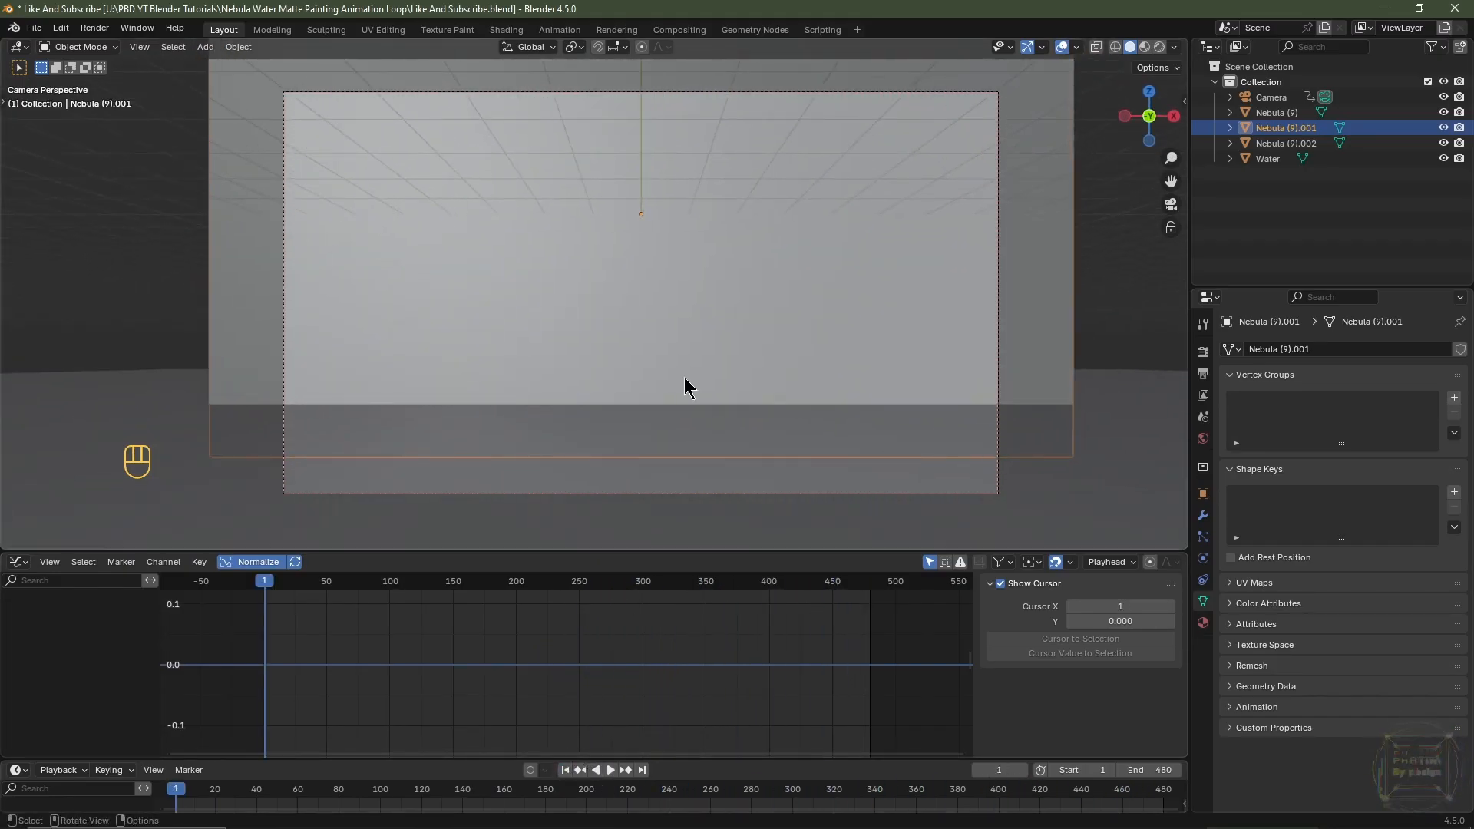
key(ctrl+s)
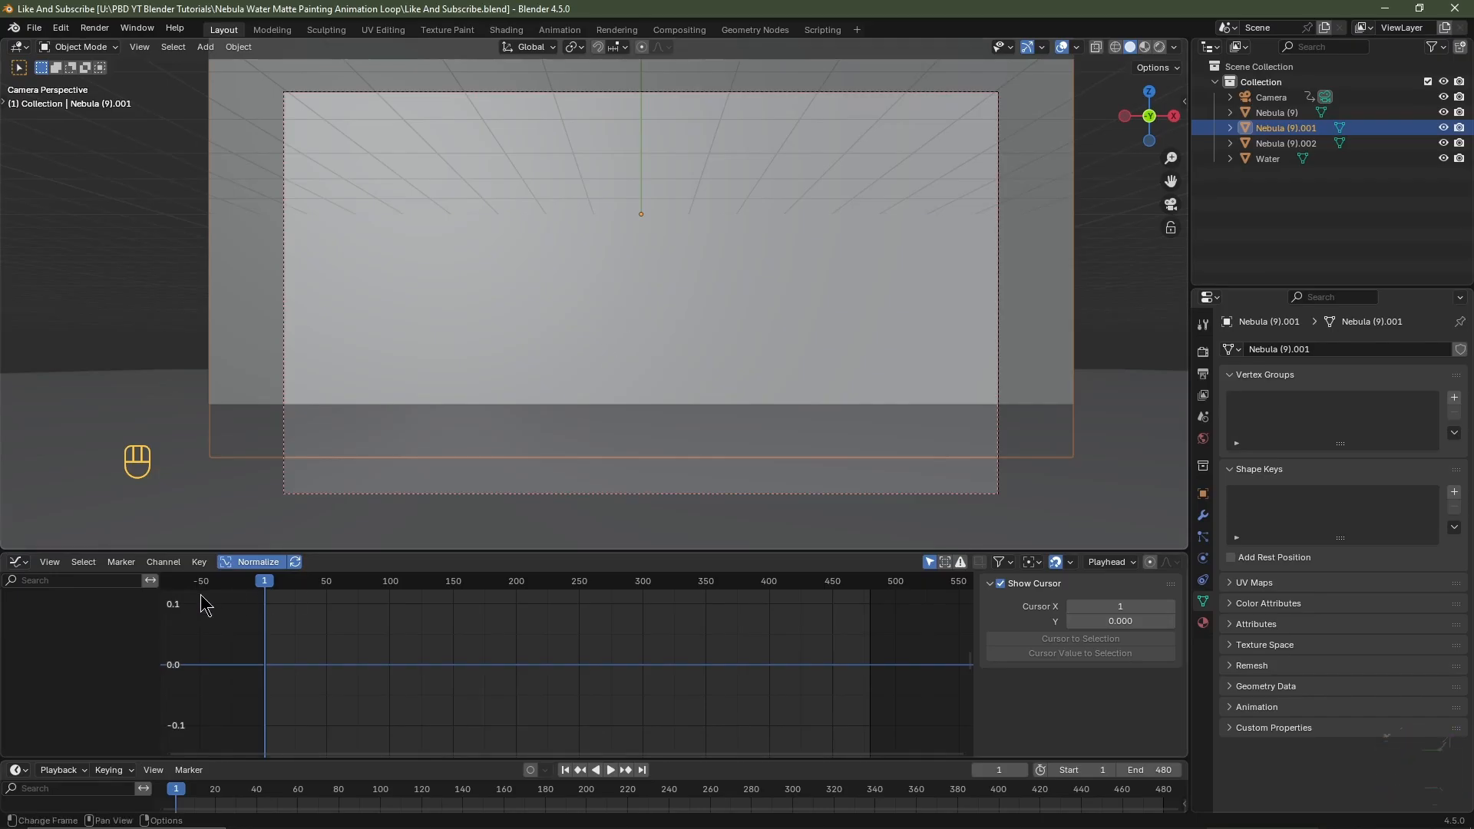
Change the Graph Editor area to the Shader Editor
click(19, 563)
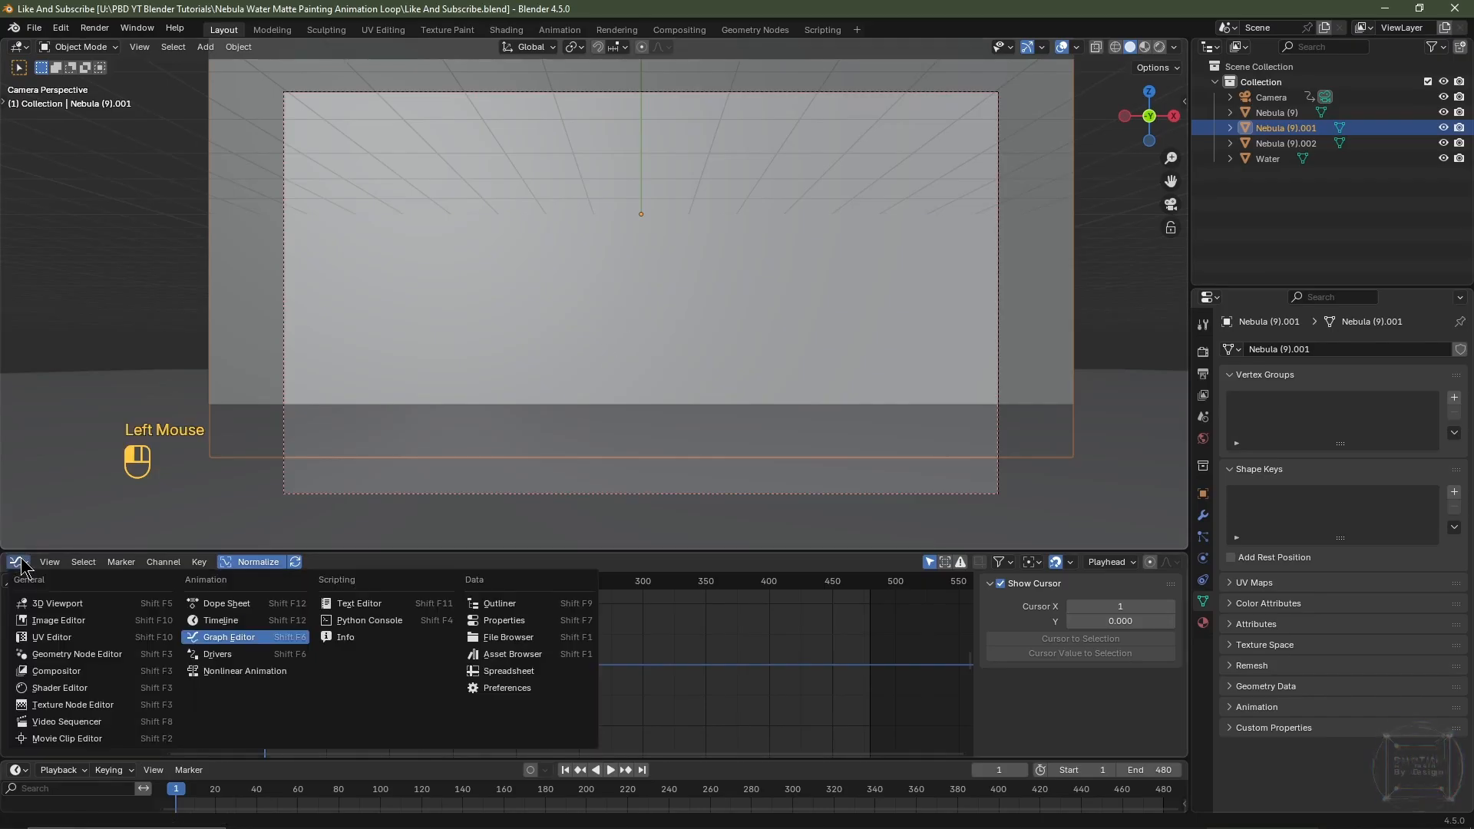
click(60, 688)
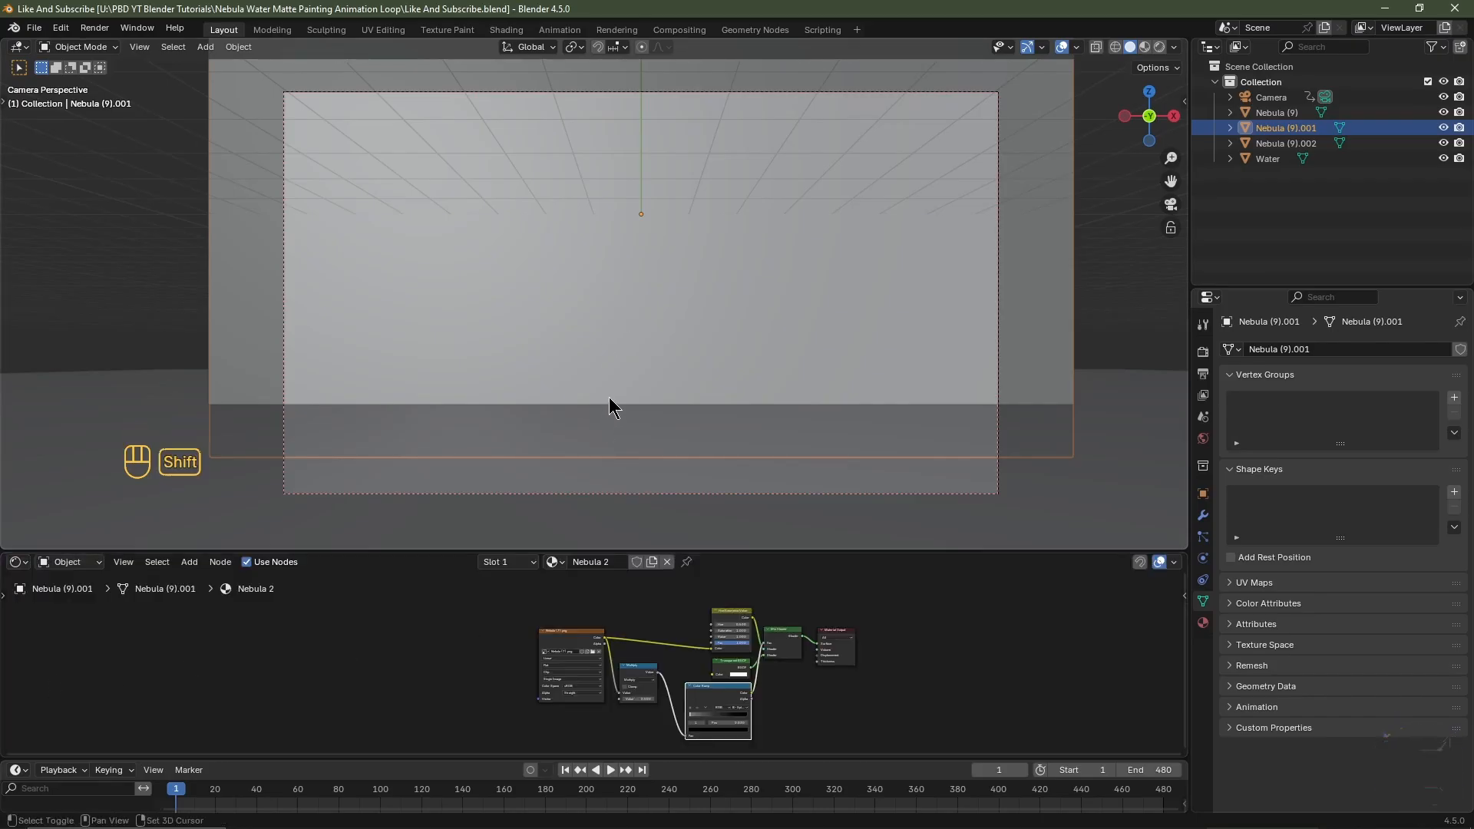
Reset the 3D cursor to the world origin, then add an ico sphere there and shade it smooth
key(shift+c)
scroll(634, 403, up, 2)
shift+middle_drag(637, 412, 602, 345)
key(shift+a)
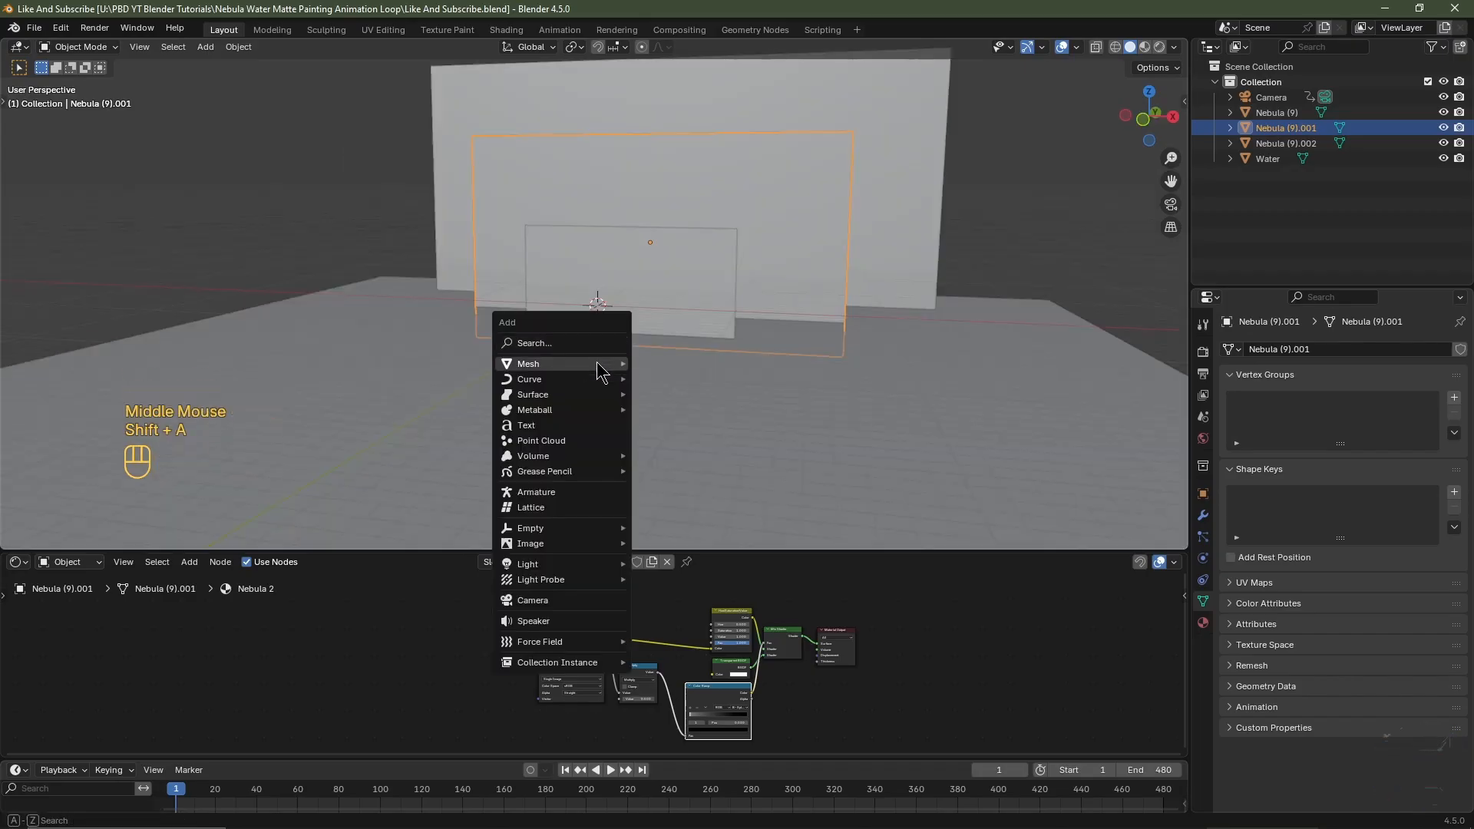
mouse_move(605, 365)
click(687, 425)
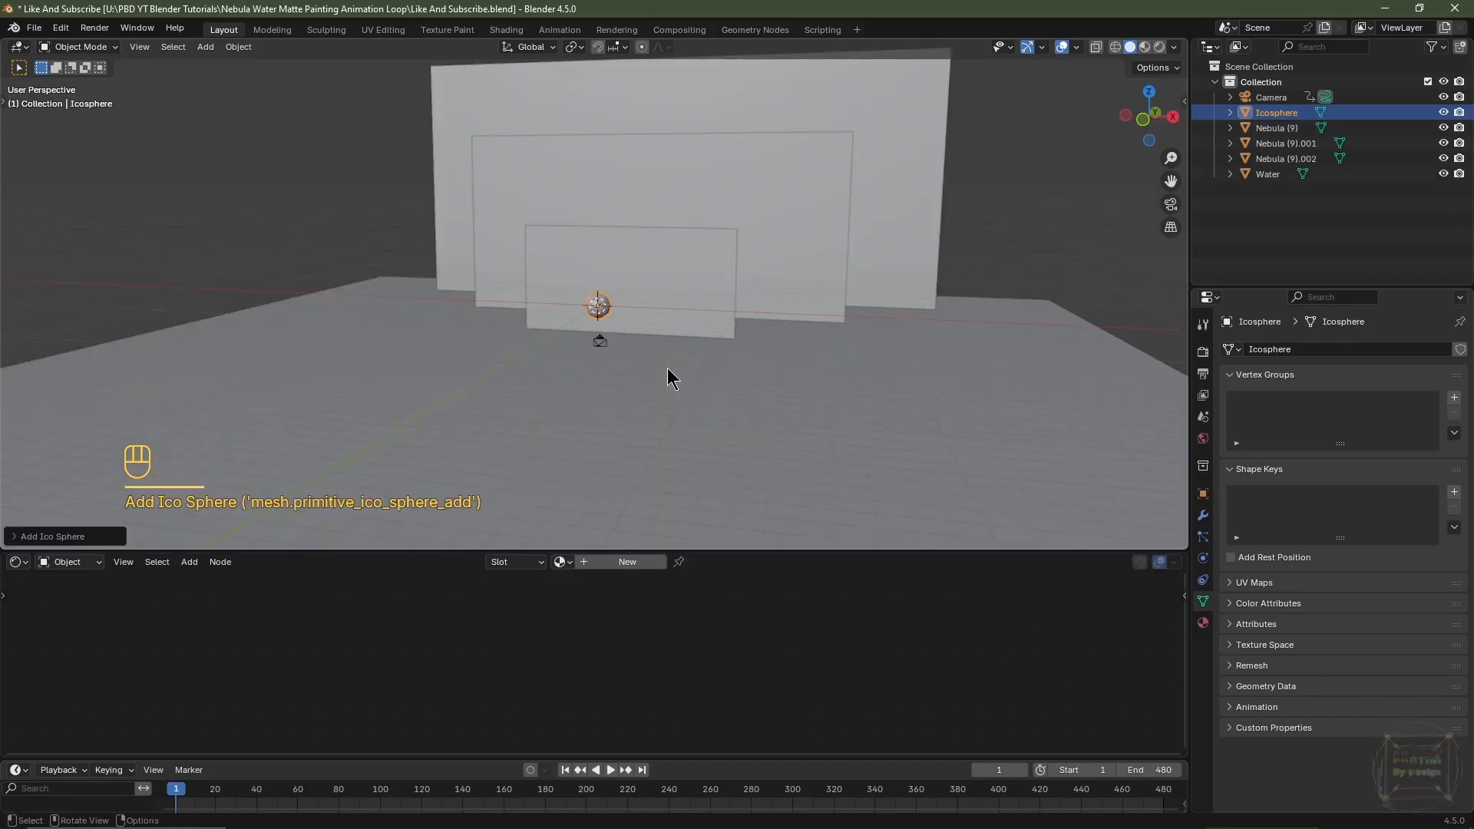
key(KP_Decimal)
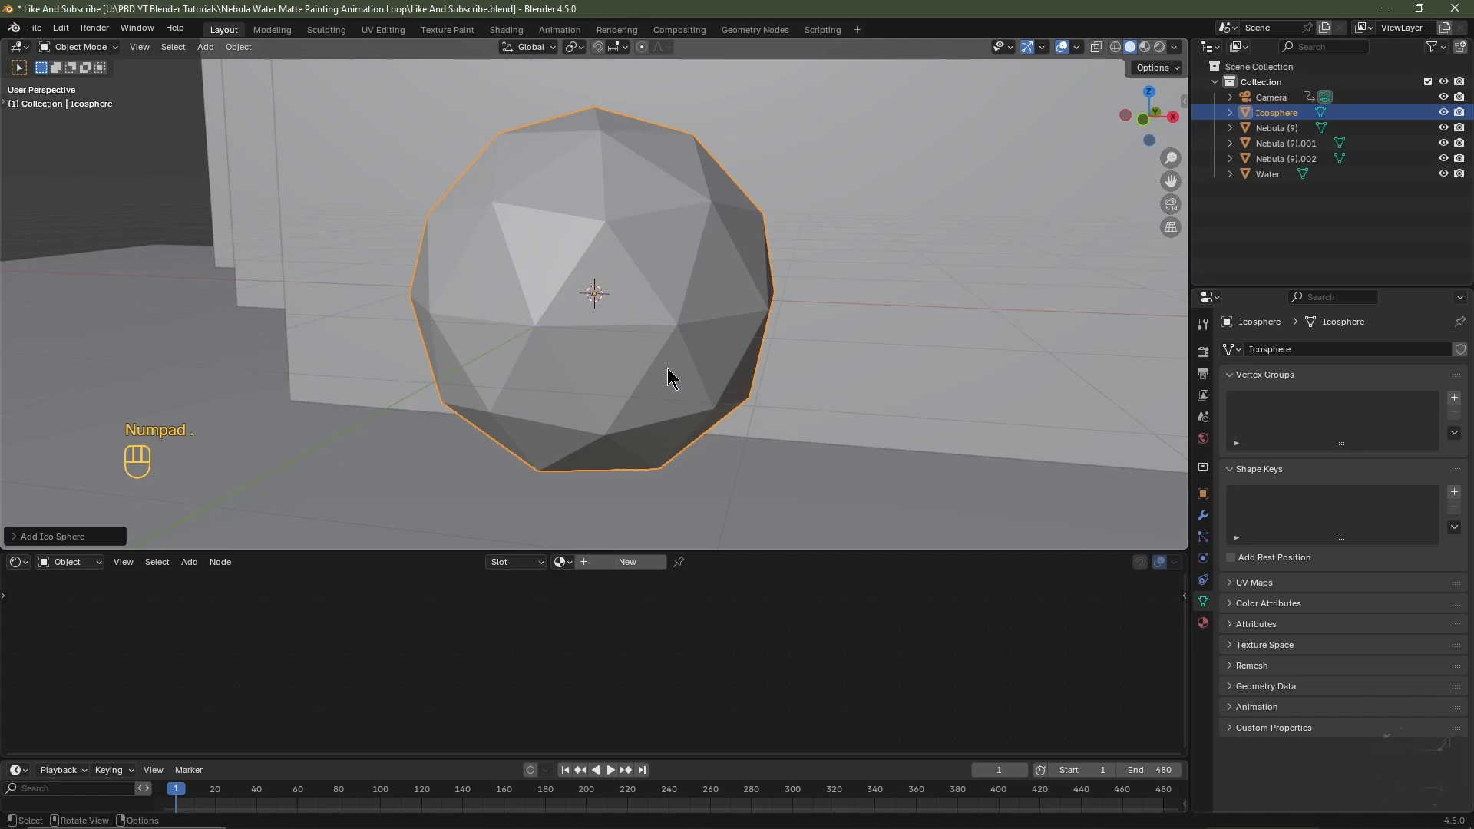
right_click(667, 376)
click(655, 333)
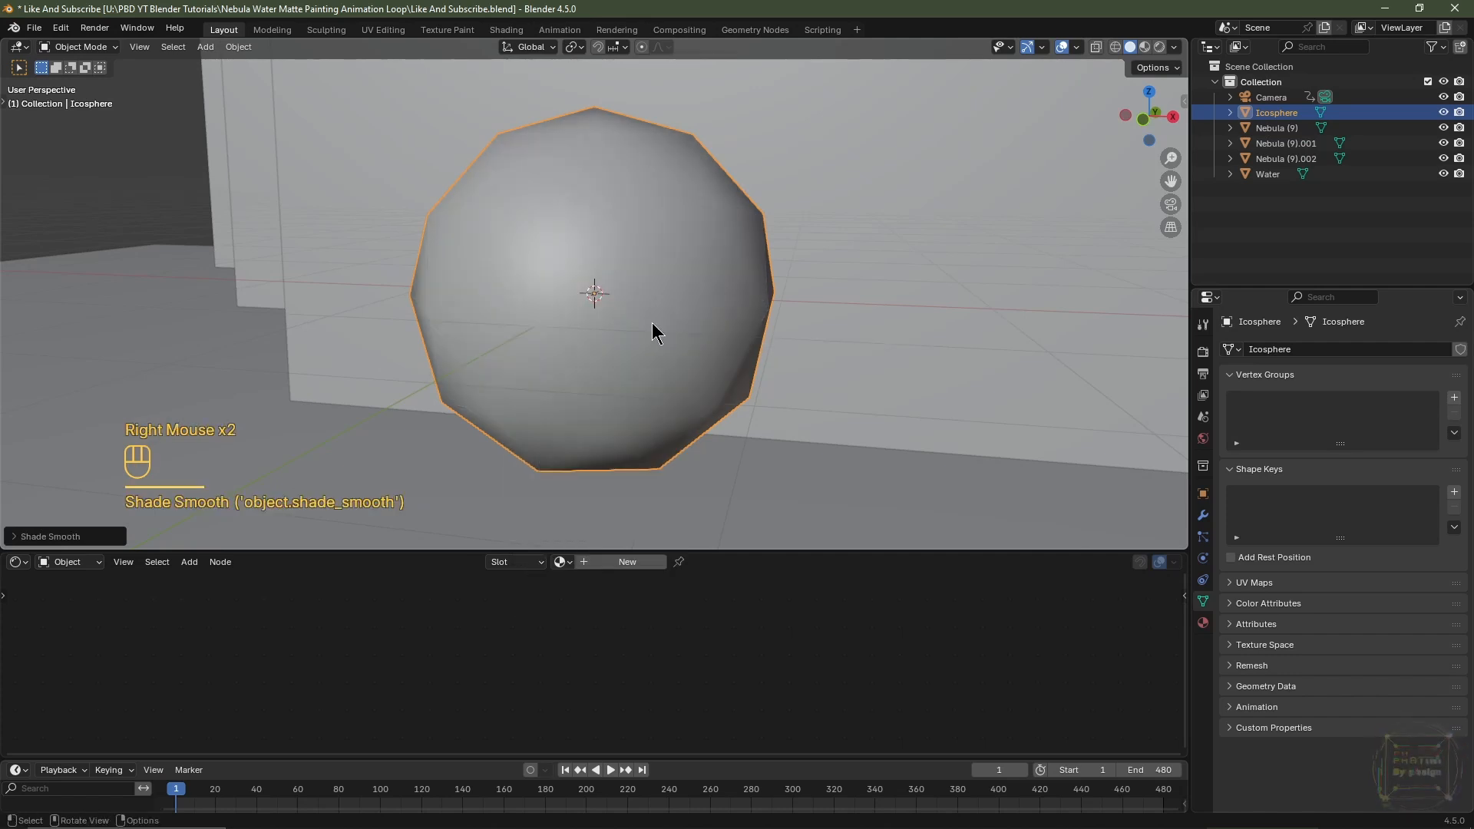
Move the icosphere about 12 m down along the Z axis, well below the water plane
key(KP_1)
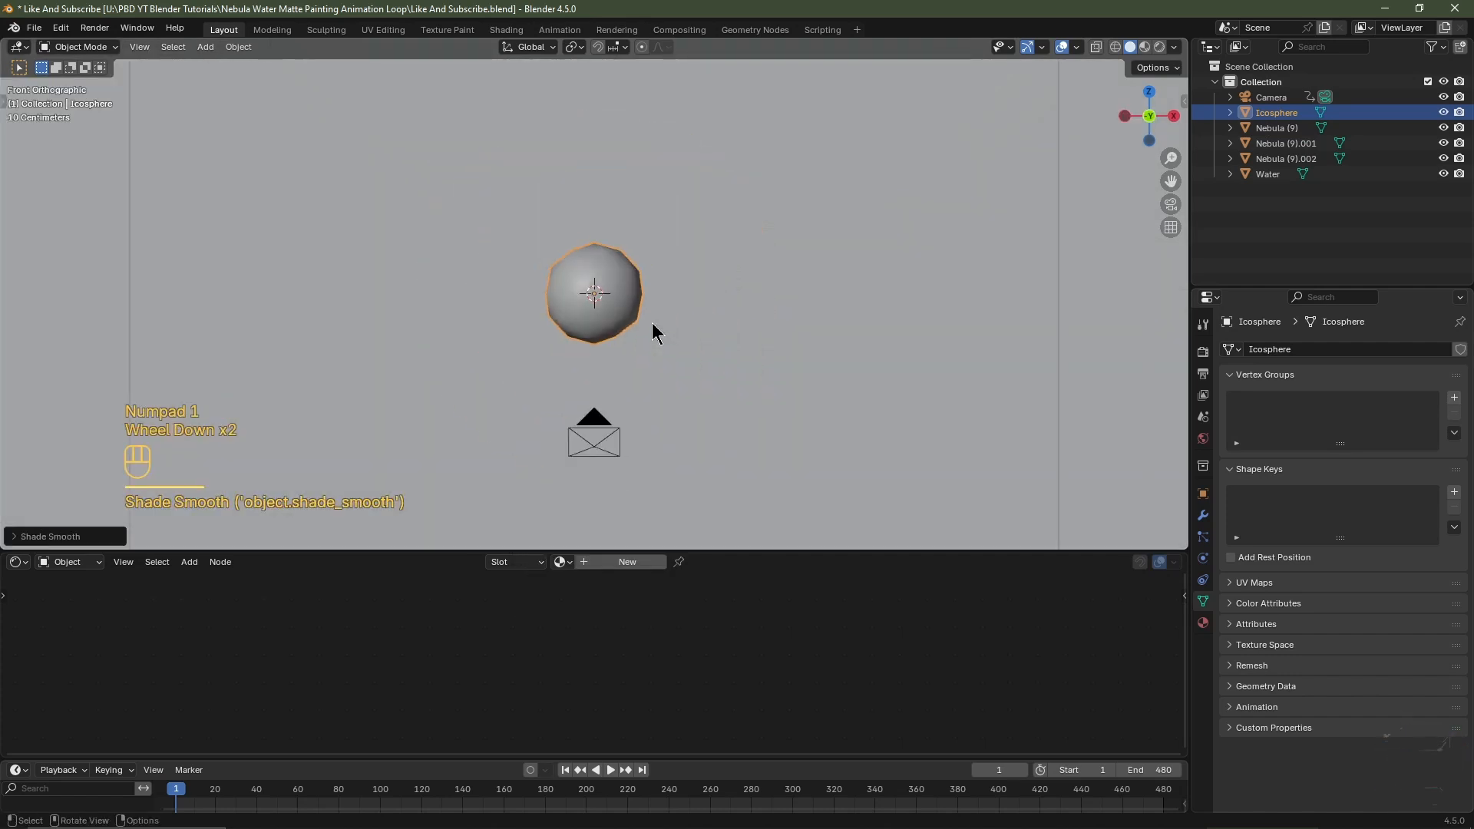
click(1115, 47)
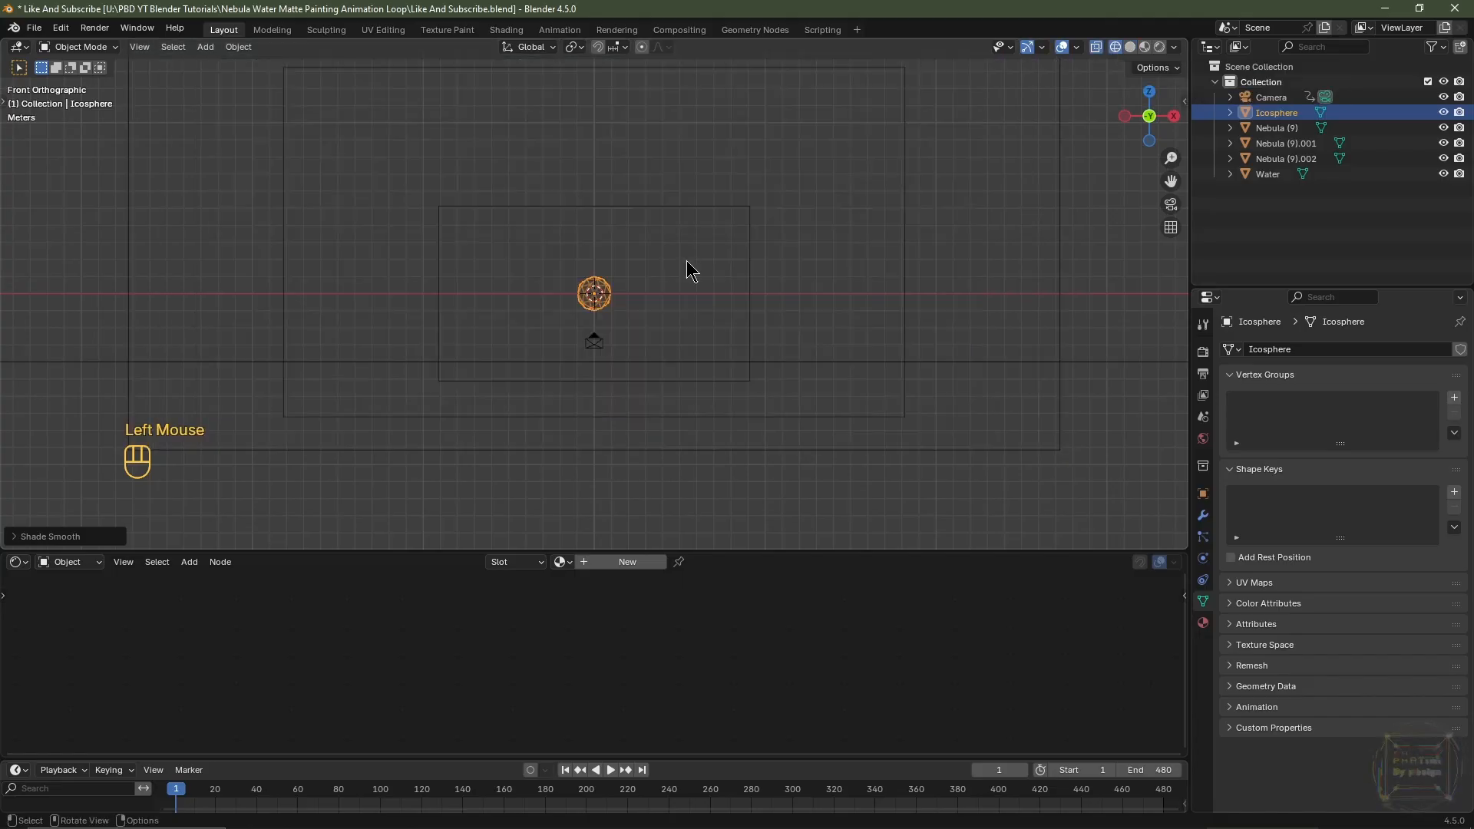
key(g)
key(z)
key(ctrl)
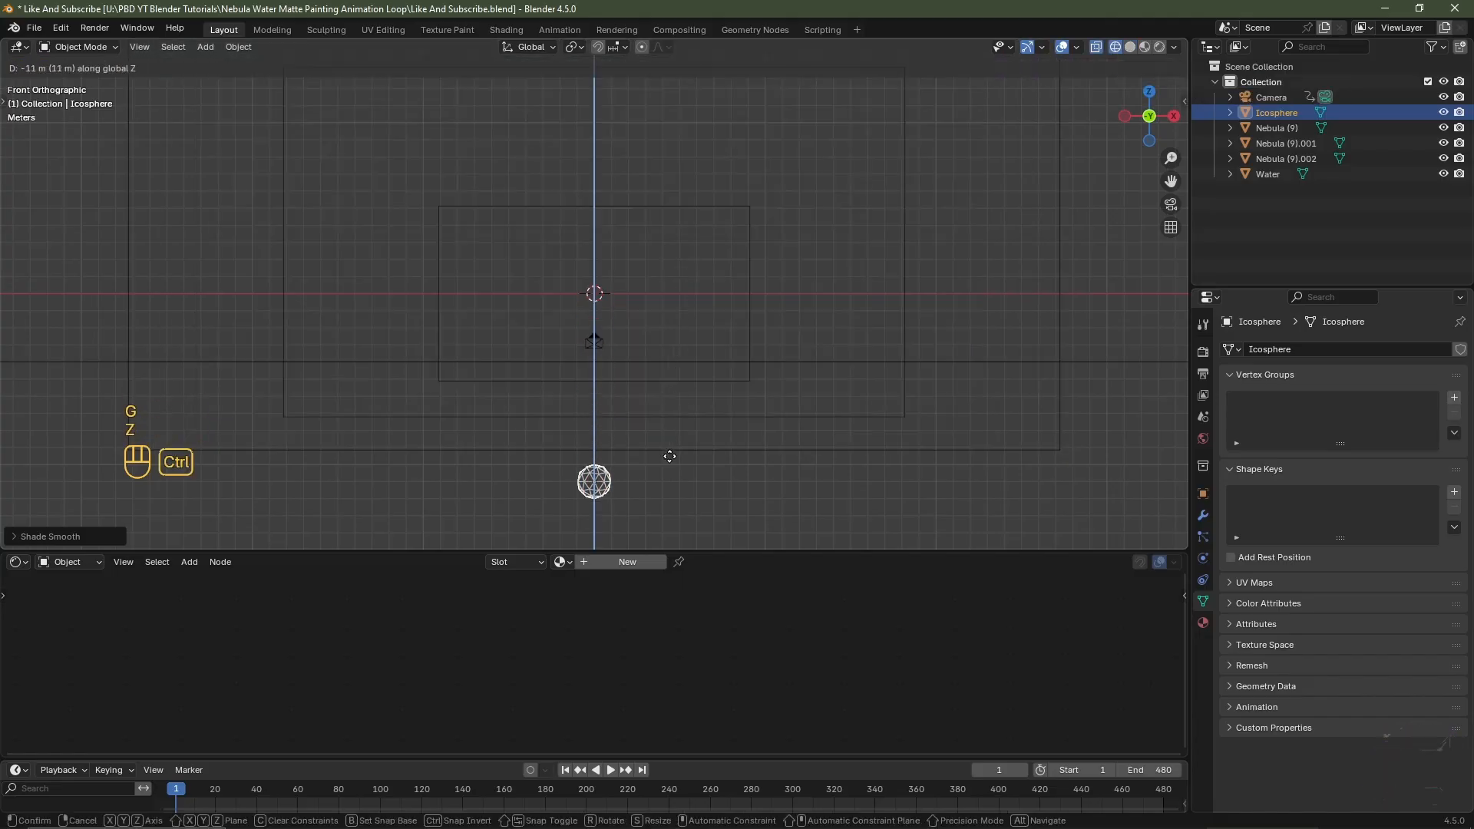
ctrl+click(669, 463)
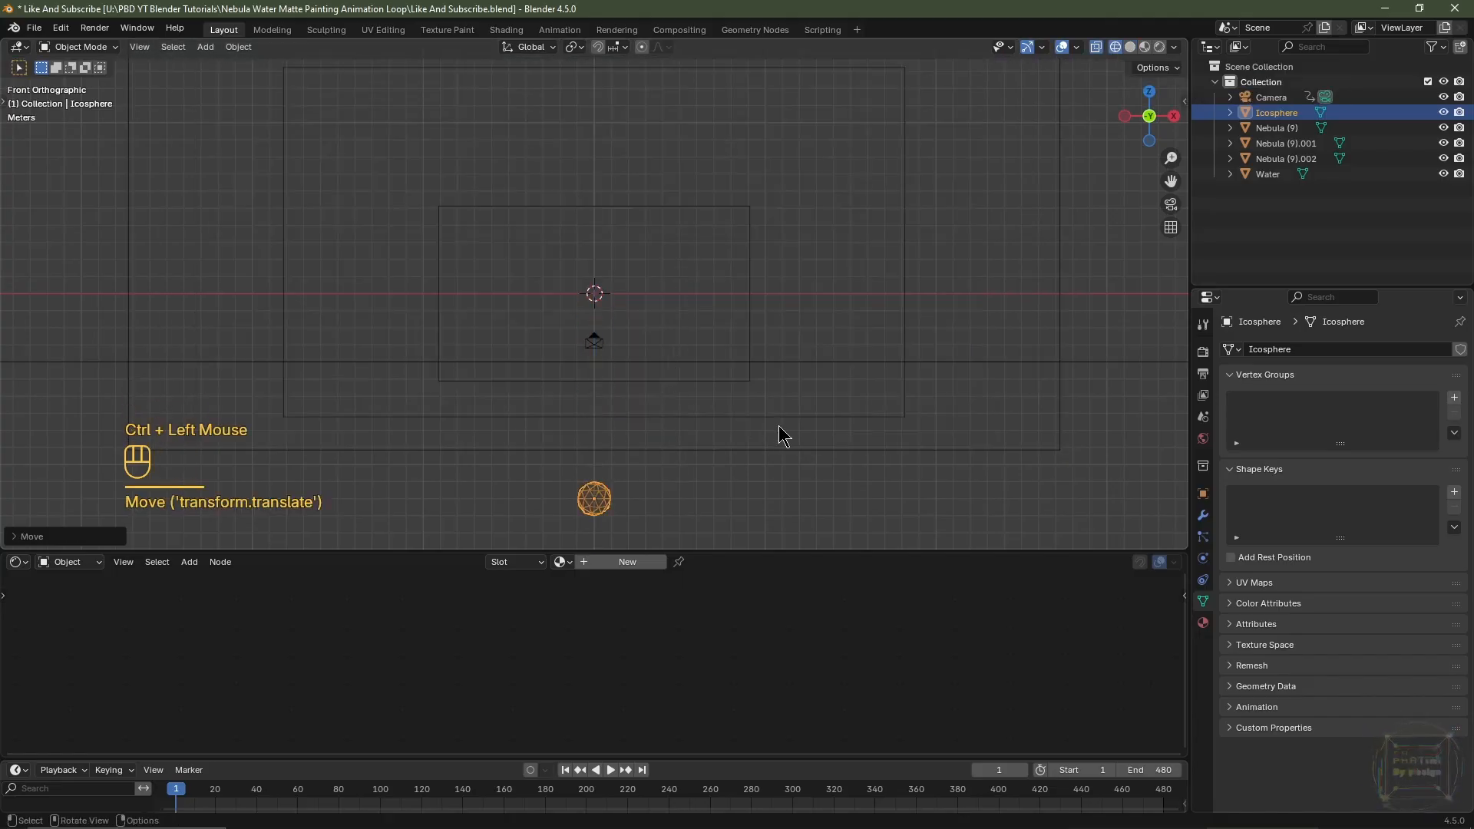
mouse_move(780, 435)
middle_down()
mouse_move(799, 437)
mouse_move(725, 447)
middle_up()
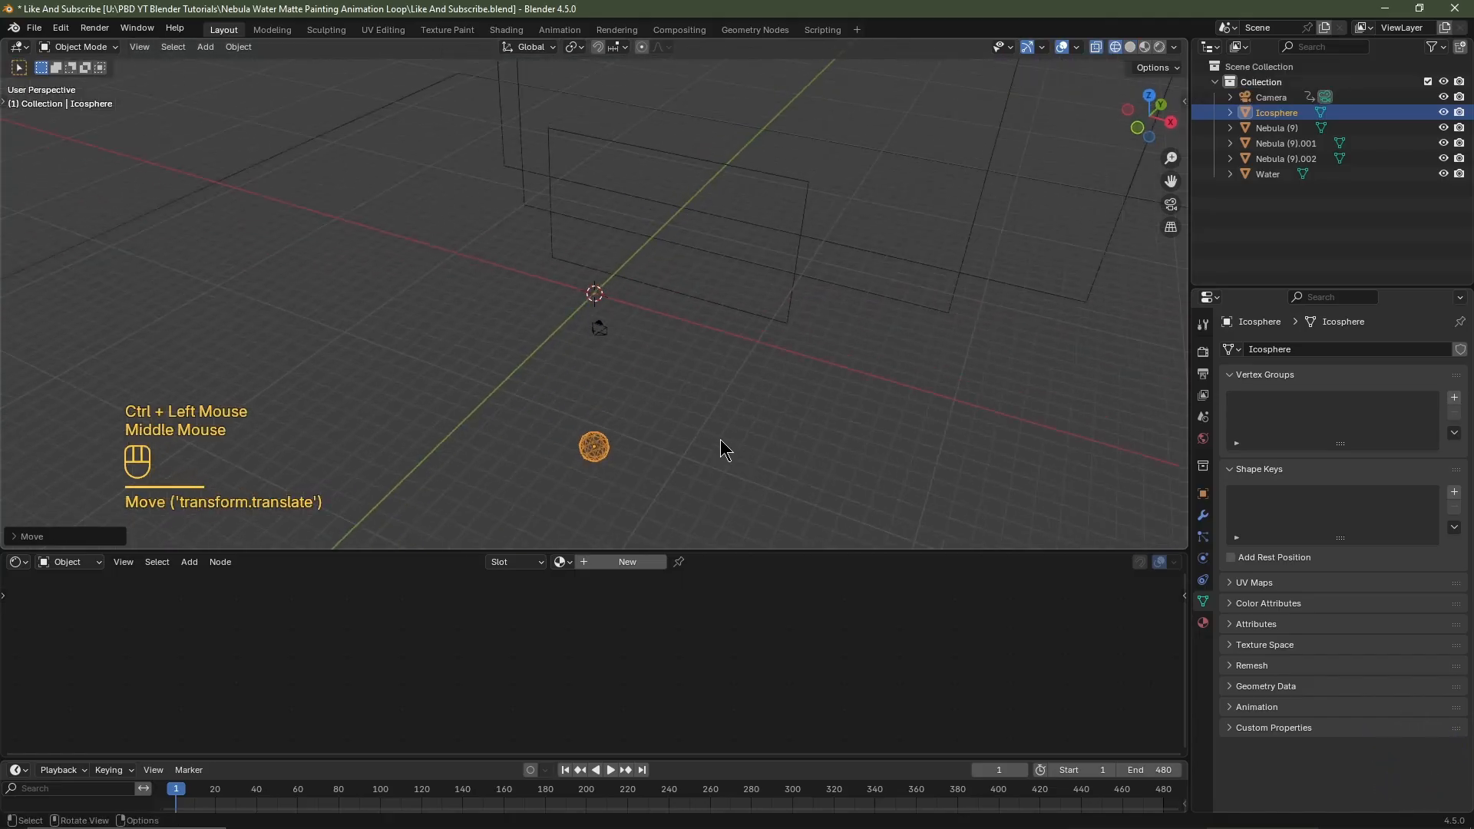
click(1131, 60)
mouse_move(850, 280)
middle_down()
mouse_move(763, 290)
mouse_move(781, 280)
mouse_move(717, 412)
mouse_move(711, 398)
middle_up()
scroll(721, 408, up, 2)
ctrl+scroll(612, 483, down, 2)
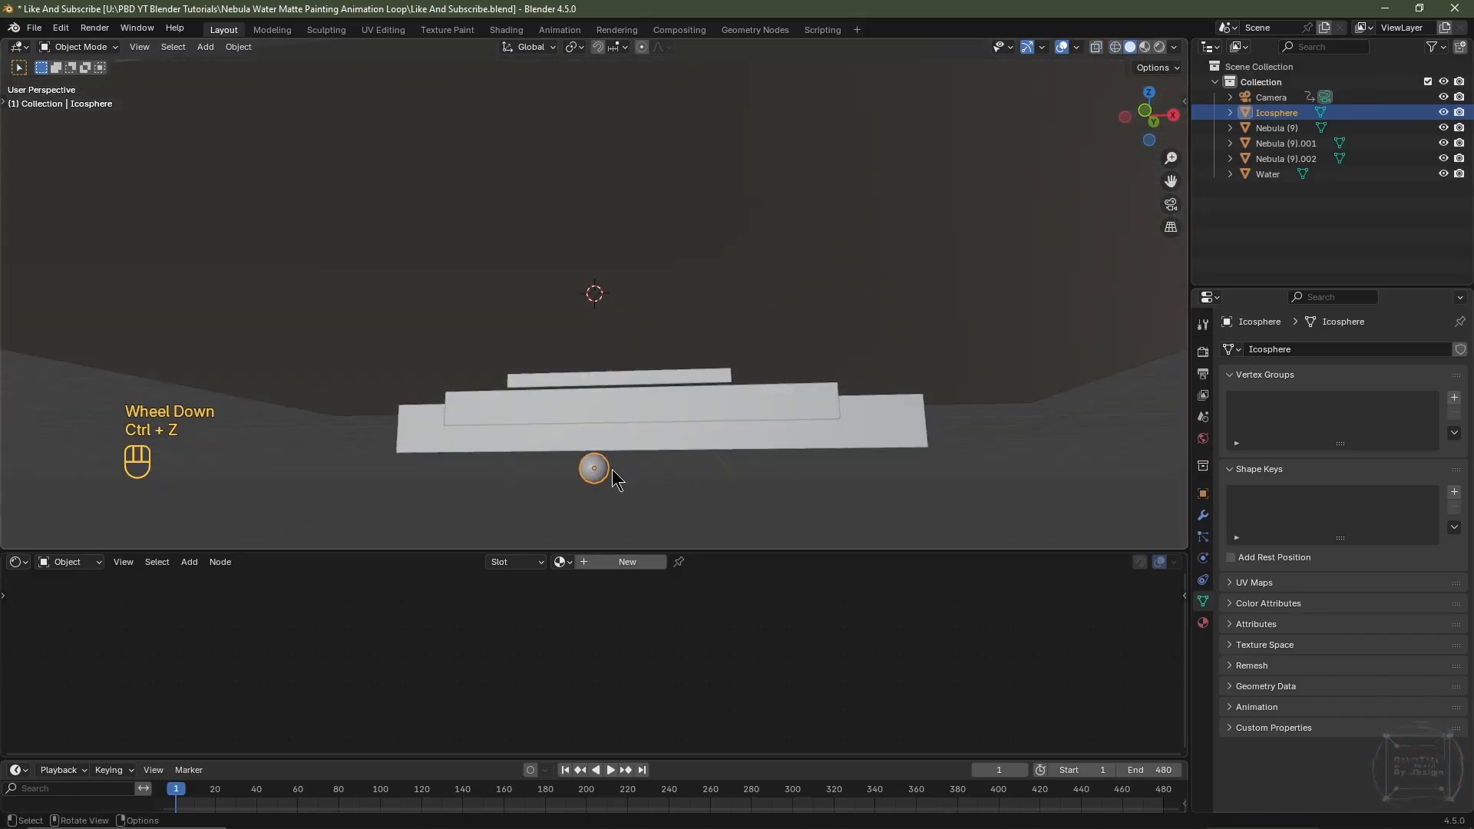
Create a new material for the icosphere and name it Particle
click(615, 563)
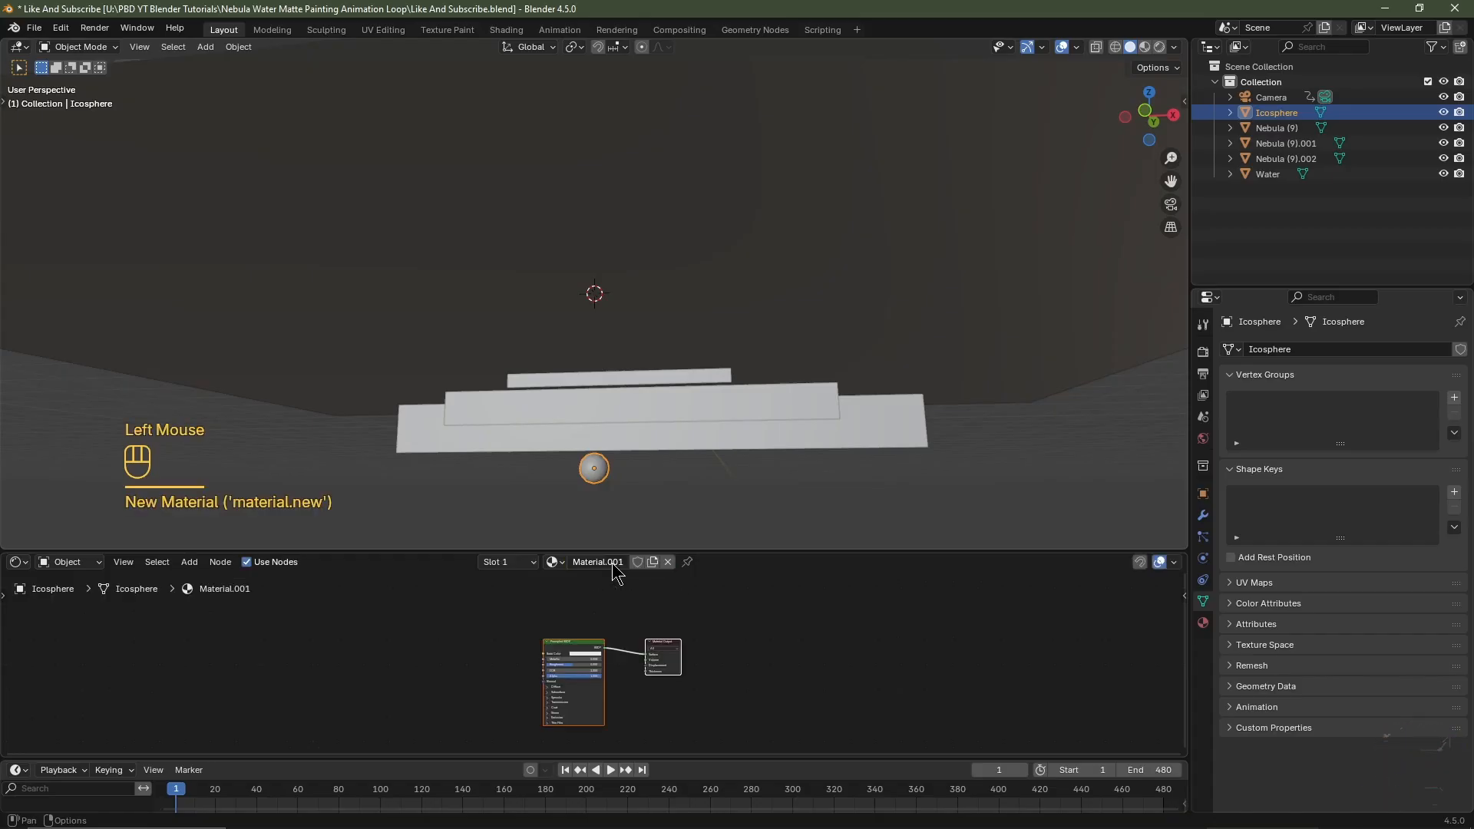
double_click(612, 563)
key(BackSpace)
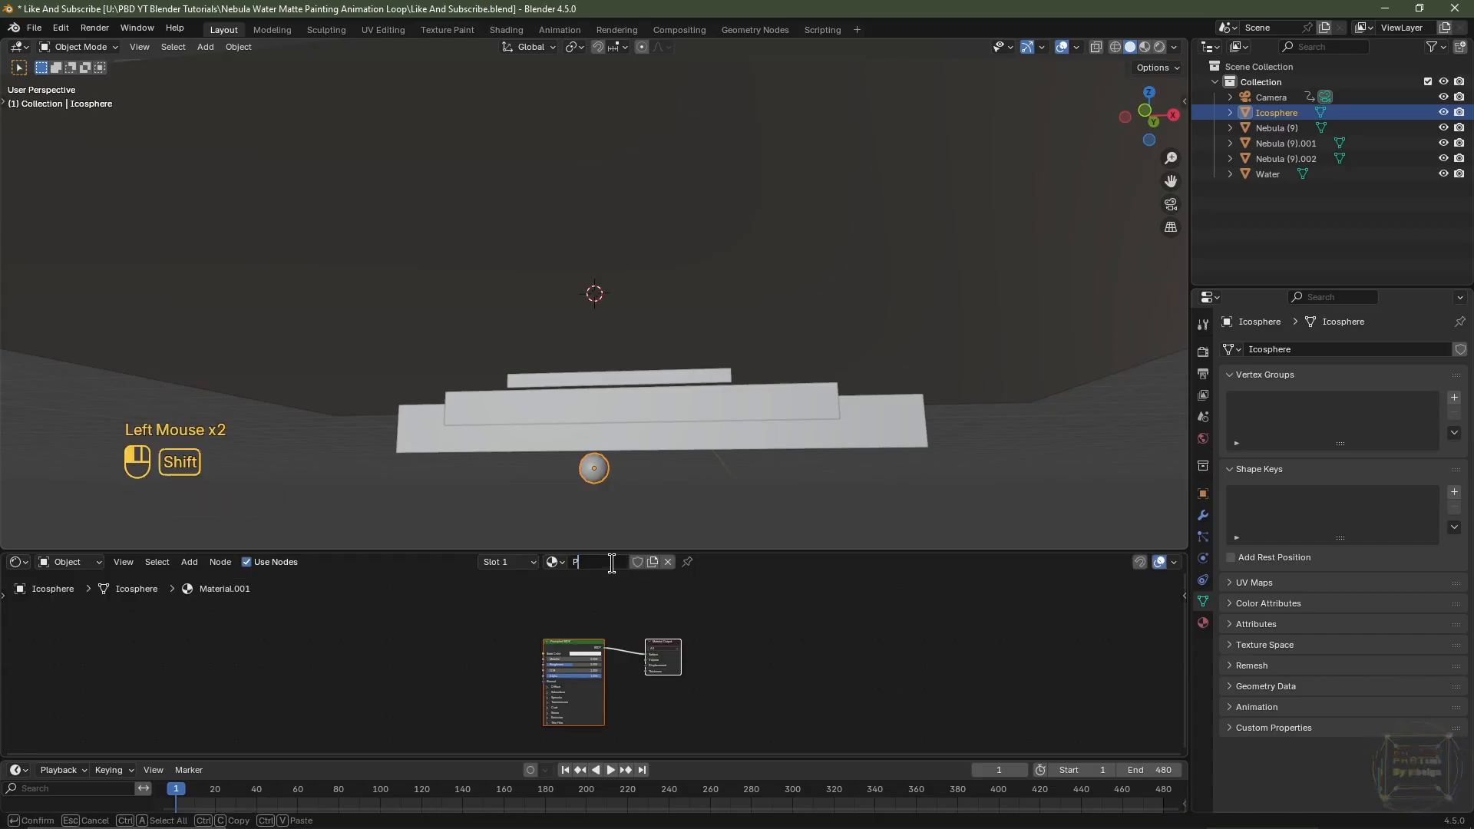
text(Particle)
key(Return)
Replace the Particle material's Principled BSDF node with an Emission node
scroll(654, 689, up, 4)
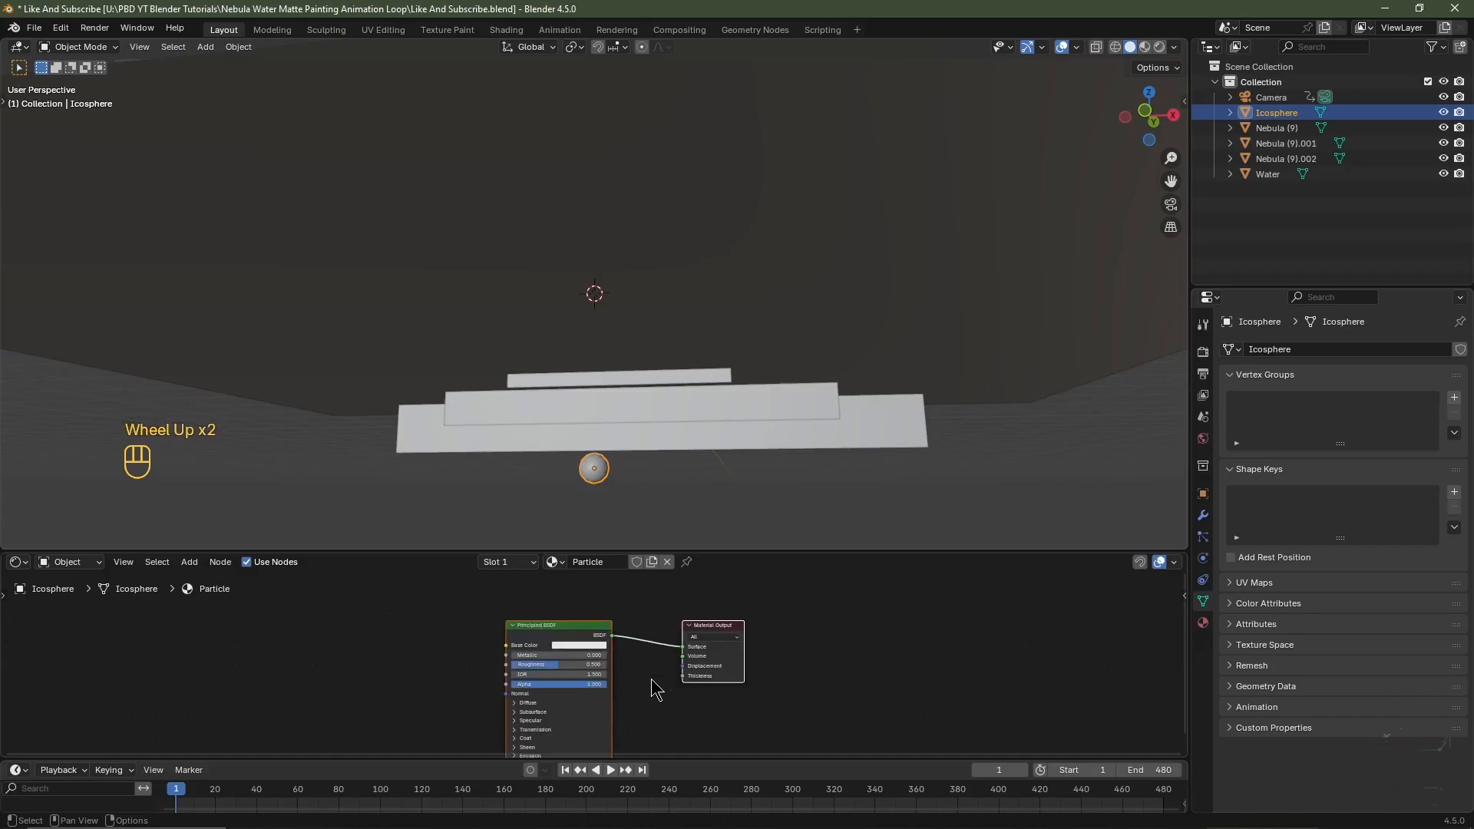
click(565, 614)
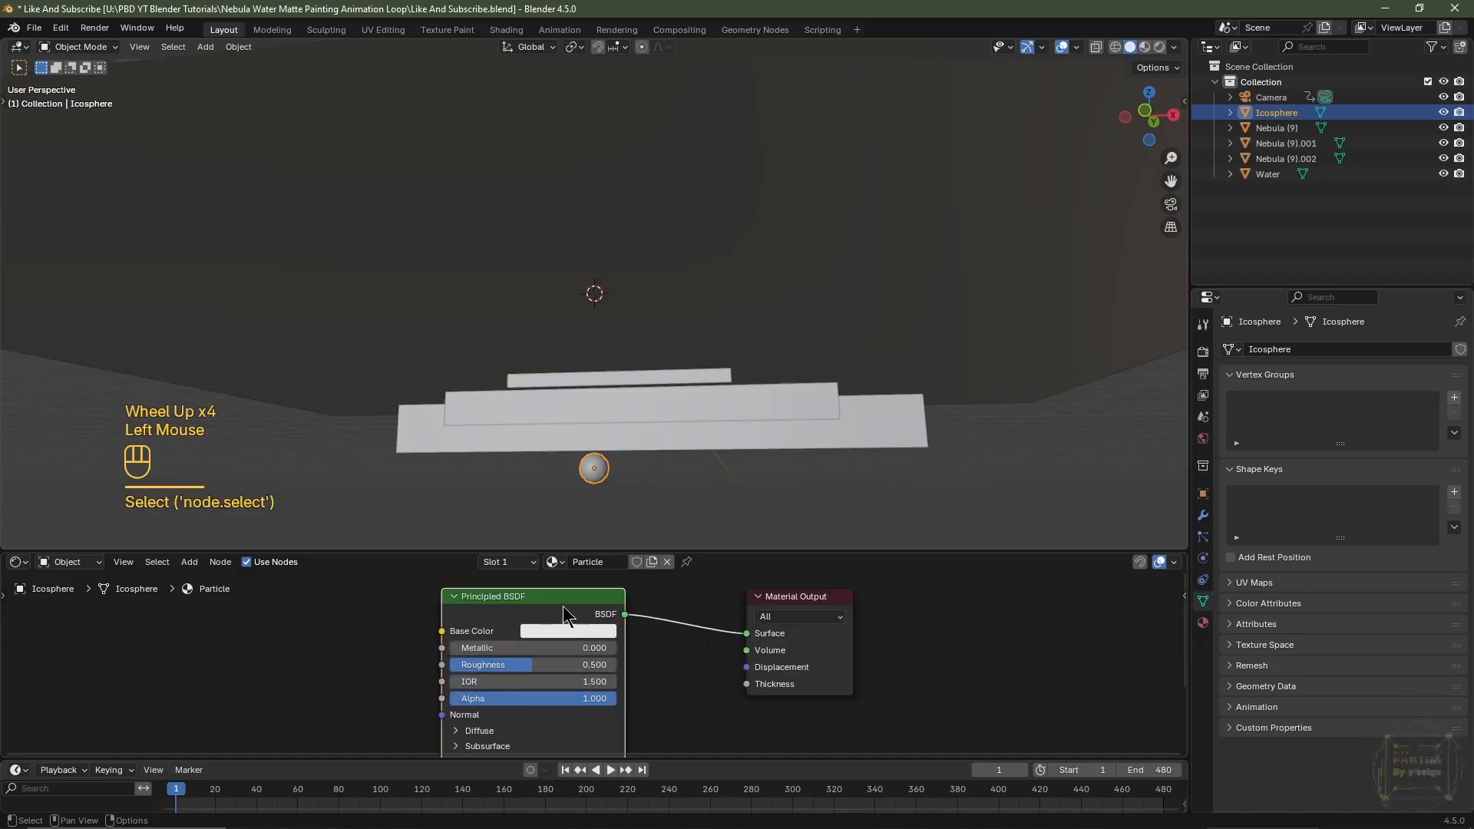
key(Delete)
key(shift+a)
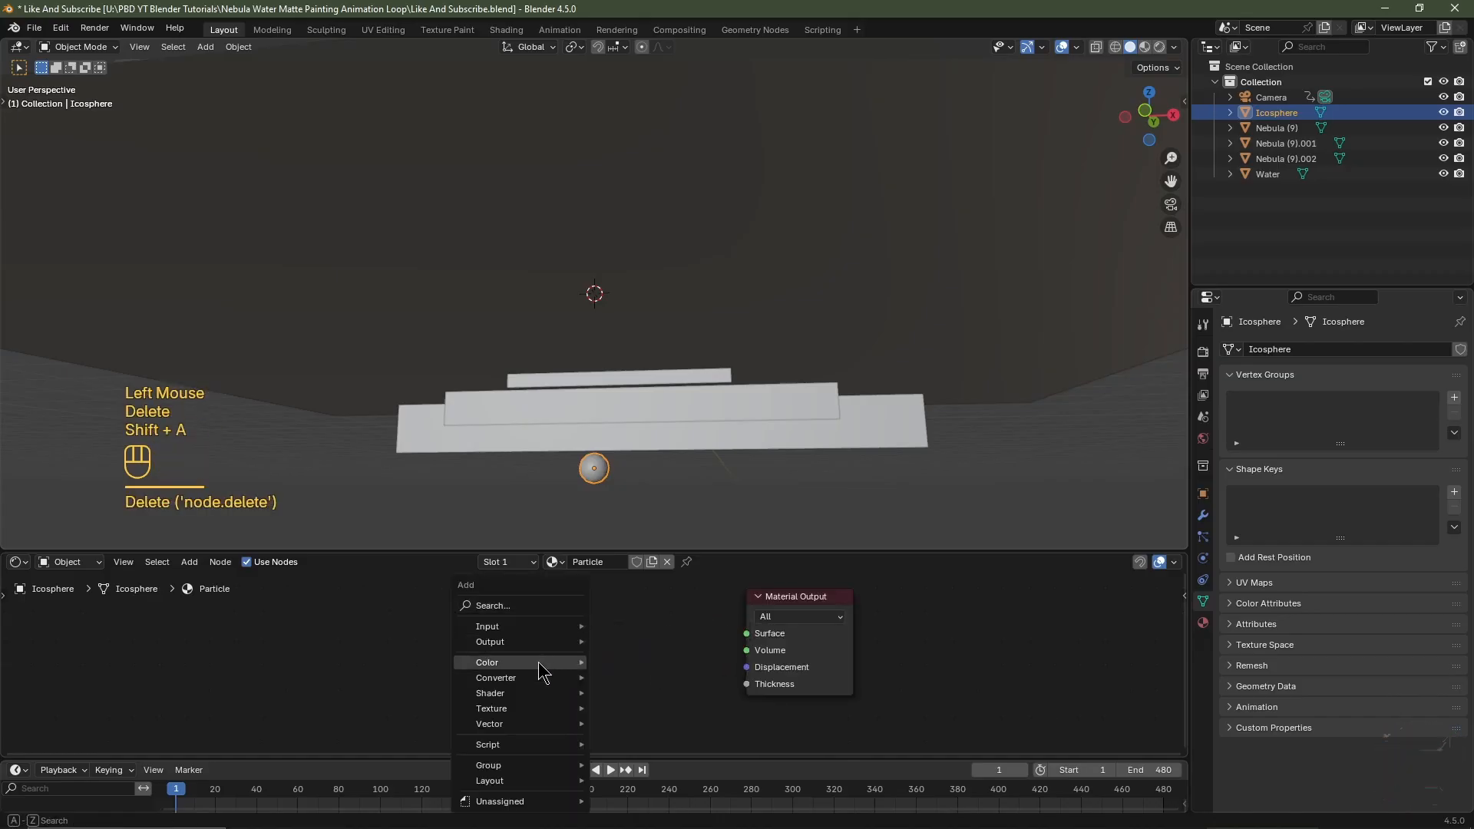
mouse_move(530, 693)
click(699, 399)
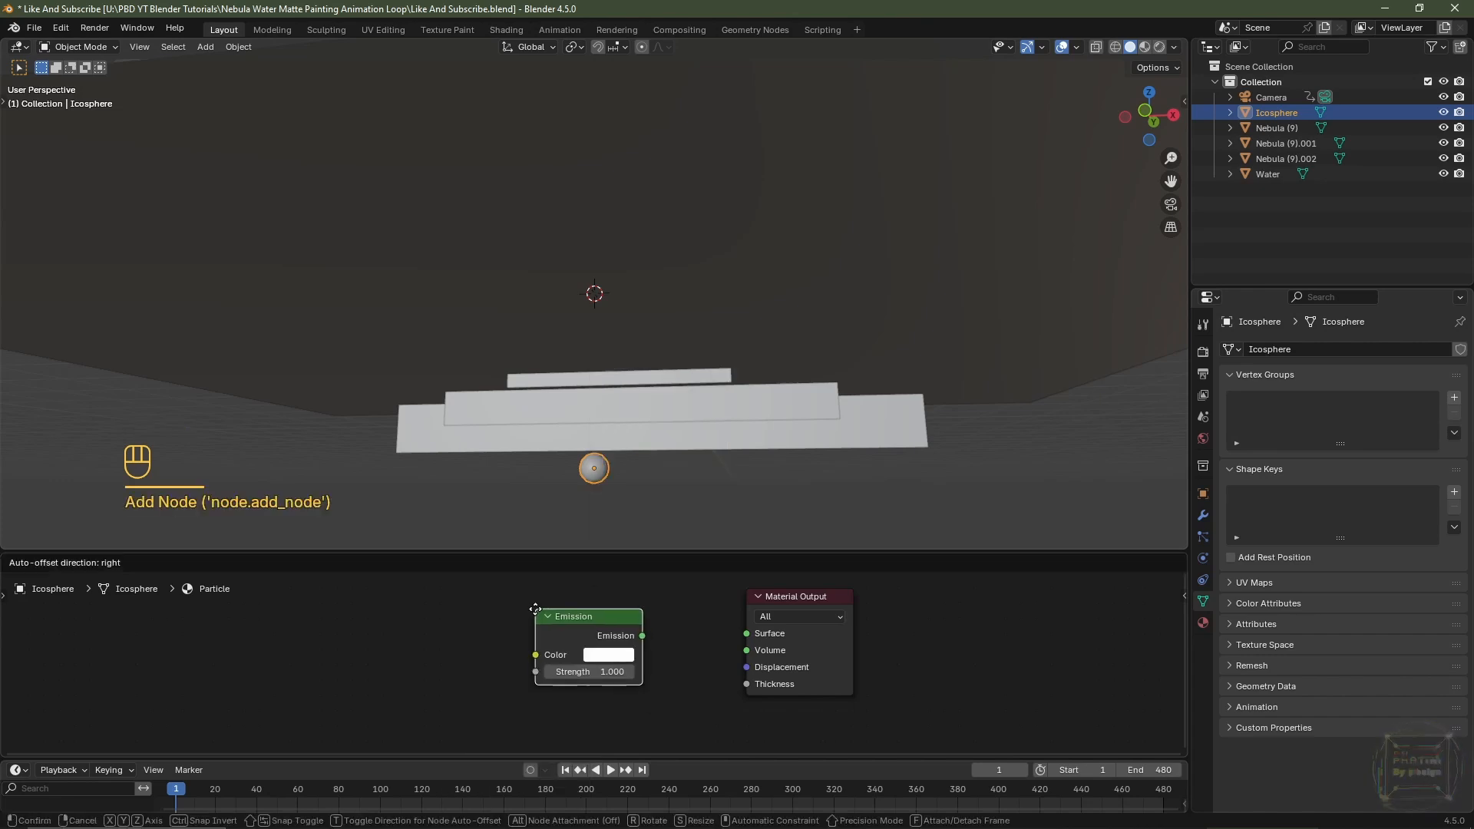
click(535, 609)
Set the Emission node to a saturated orange with strength 10 and connect it to the Material Output's Surface
click(600, 656)
drag(653, 507, 634, 524)
click(595, 672)
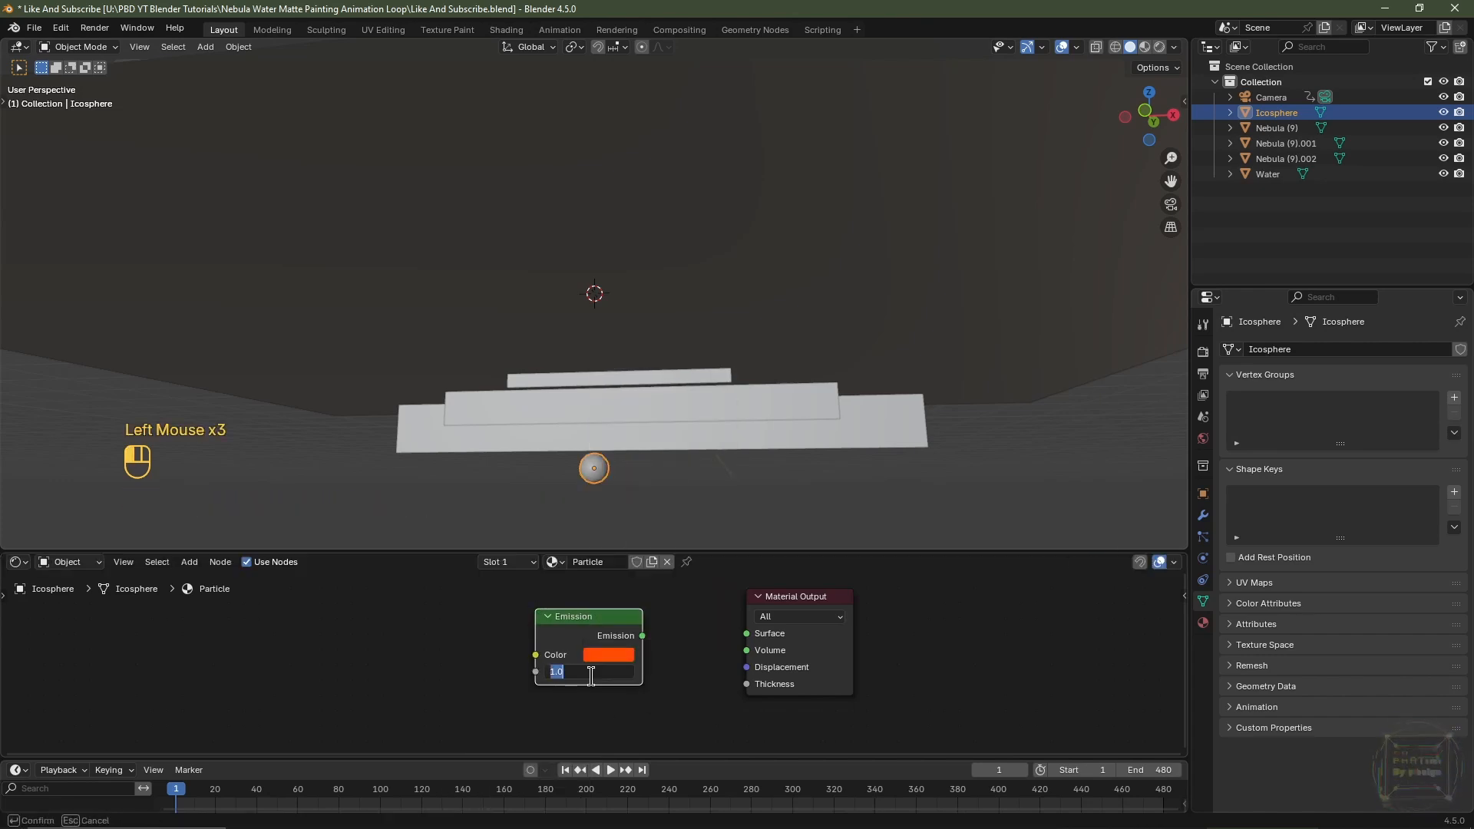
key(Return)
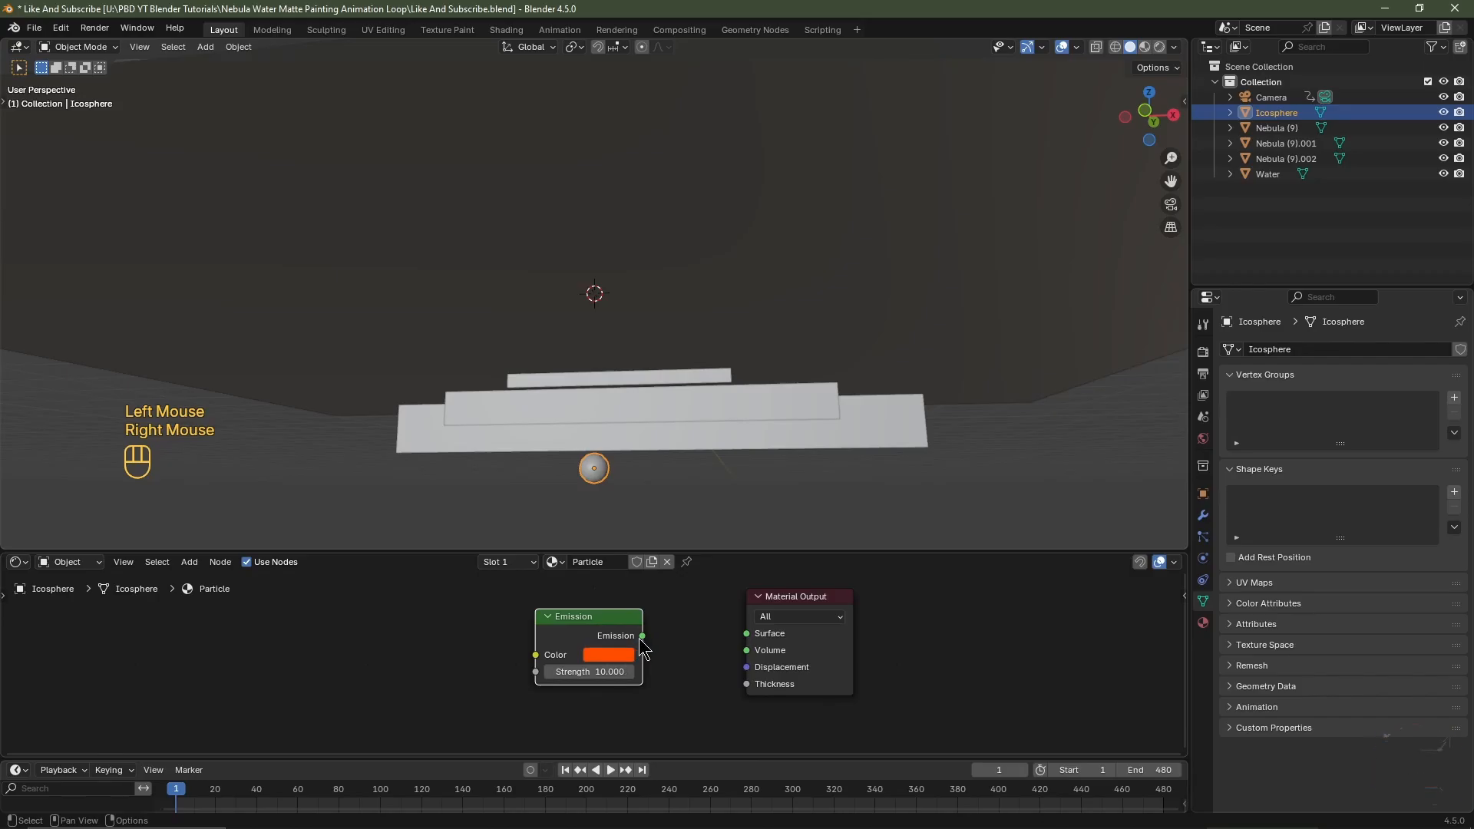
drag(642, 638, 746, 633)
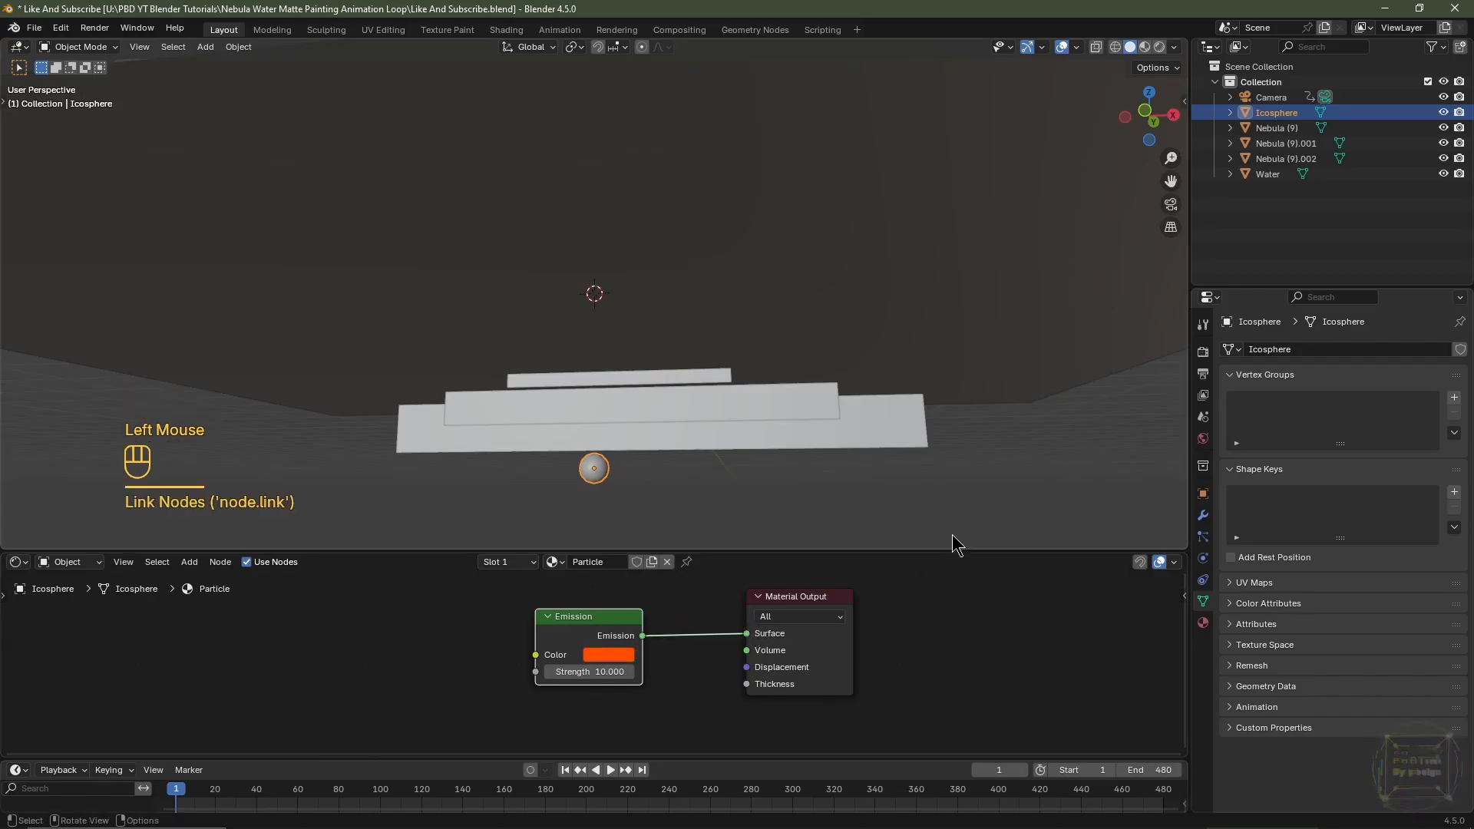
Add a cube mesh at the world origin
scroll(952, 541, down, 2)
middle_drag(953, 541, 712, 376)
scroll(713, 376, up, 2)
key(shift+a)
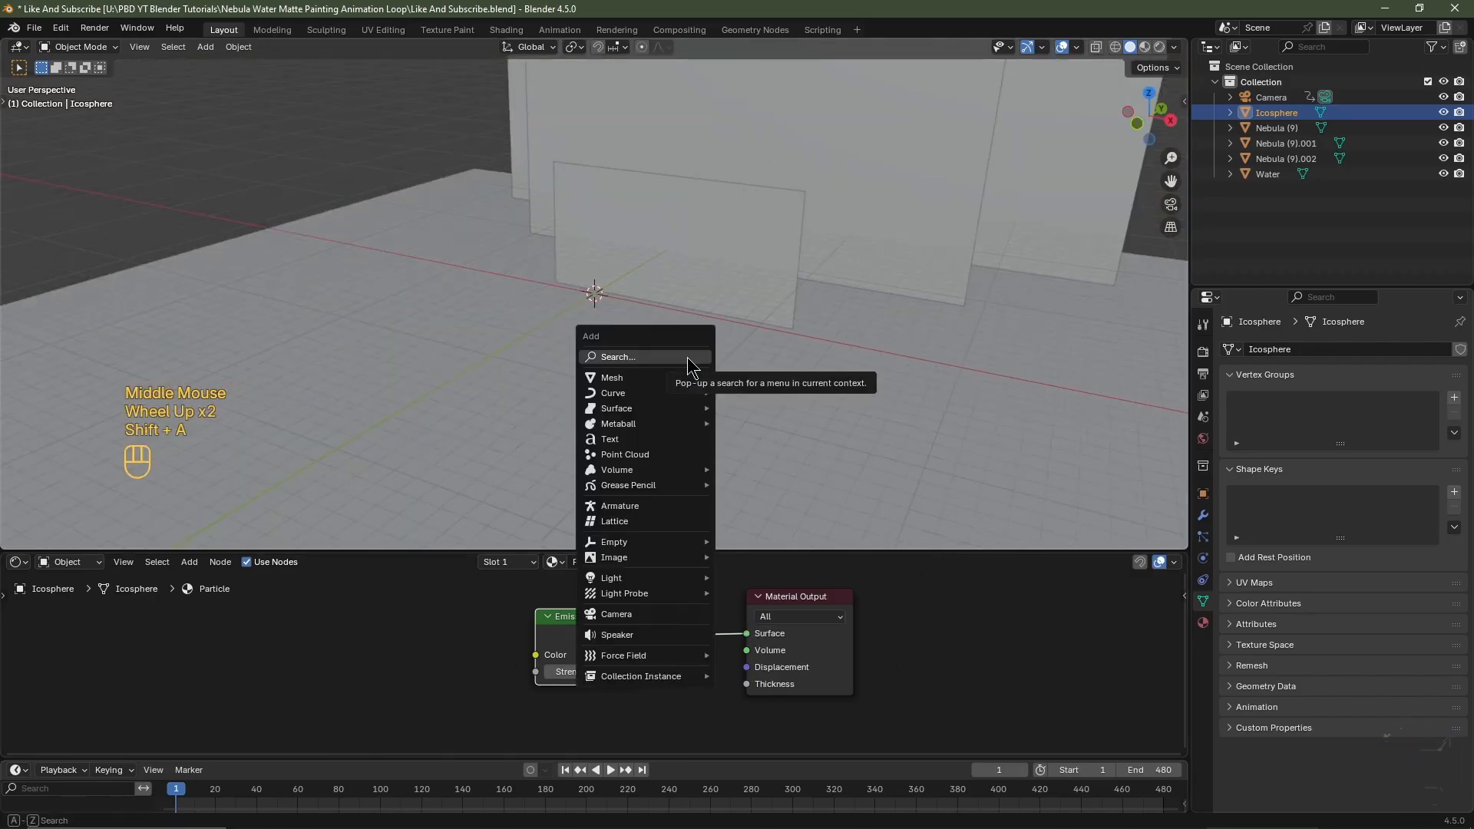
mouse_move(691, 377)
click(732, 393)
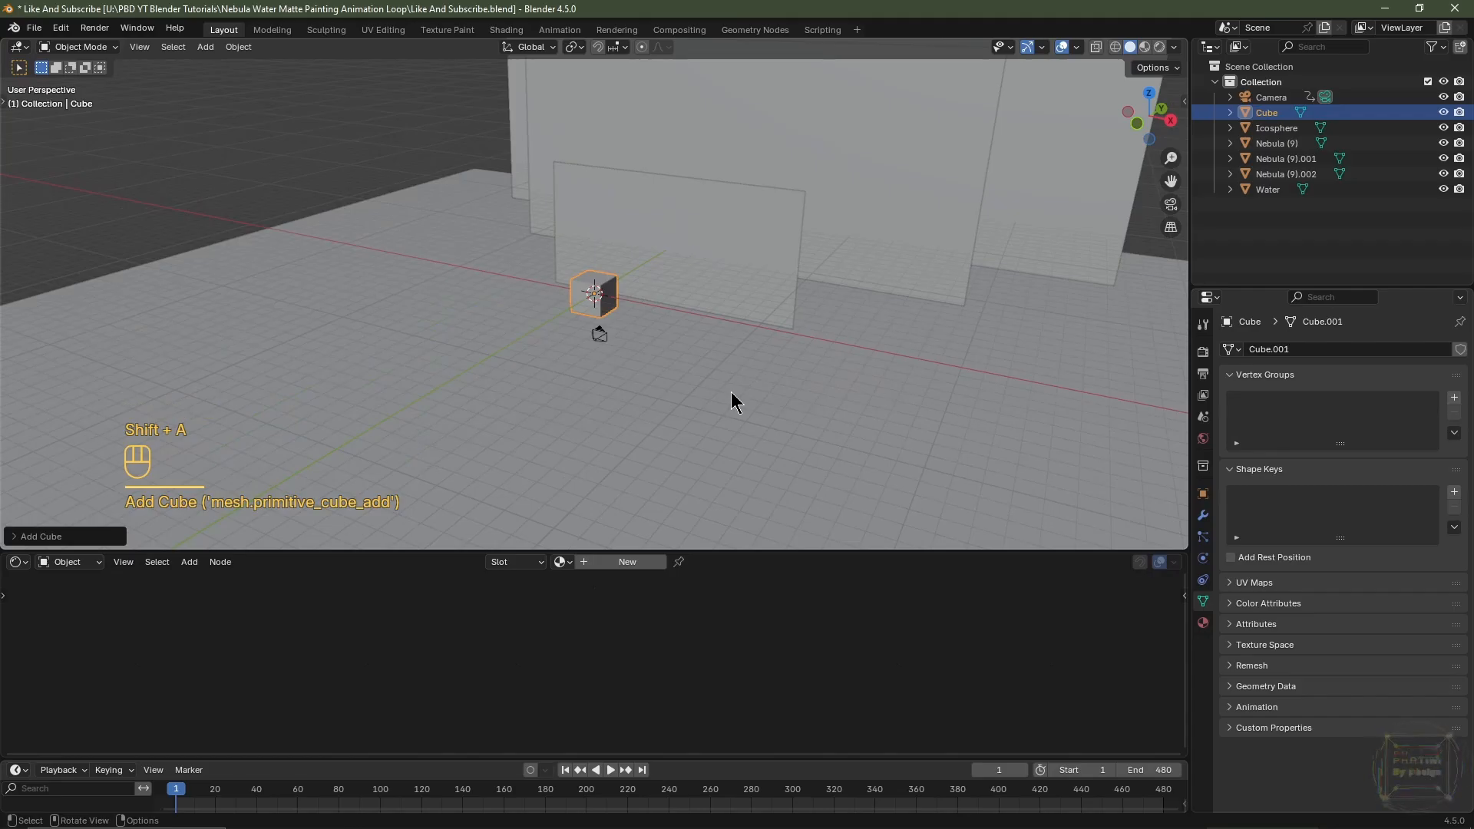
In Edit Mode, raise the cube's geometry 1 m along Z so its base sits on the object's origin
key(KP_1)
key(KP_Decimal)
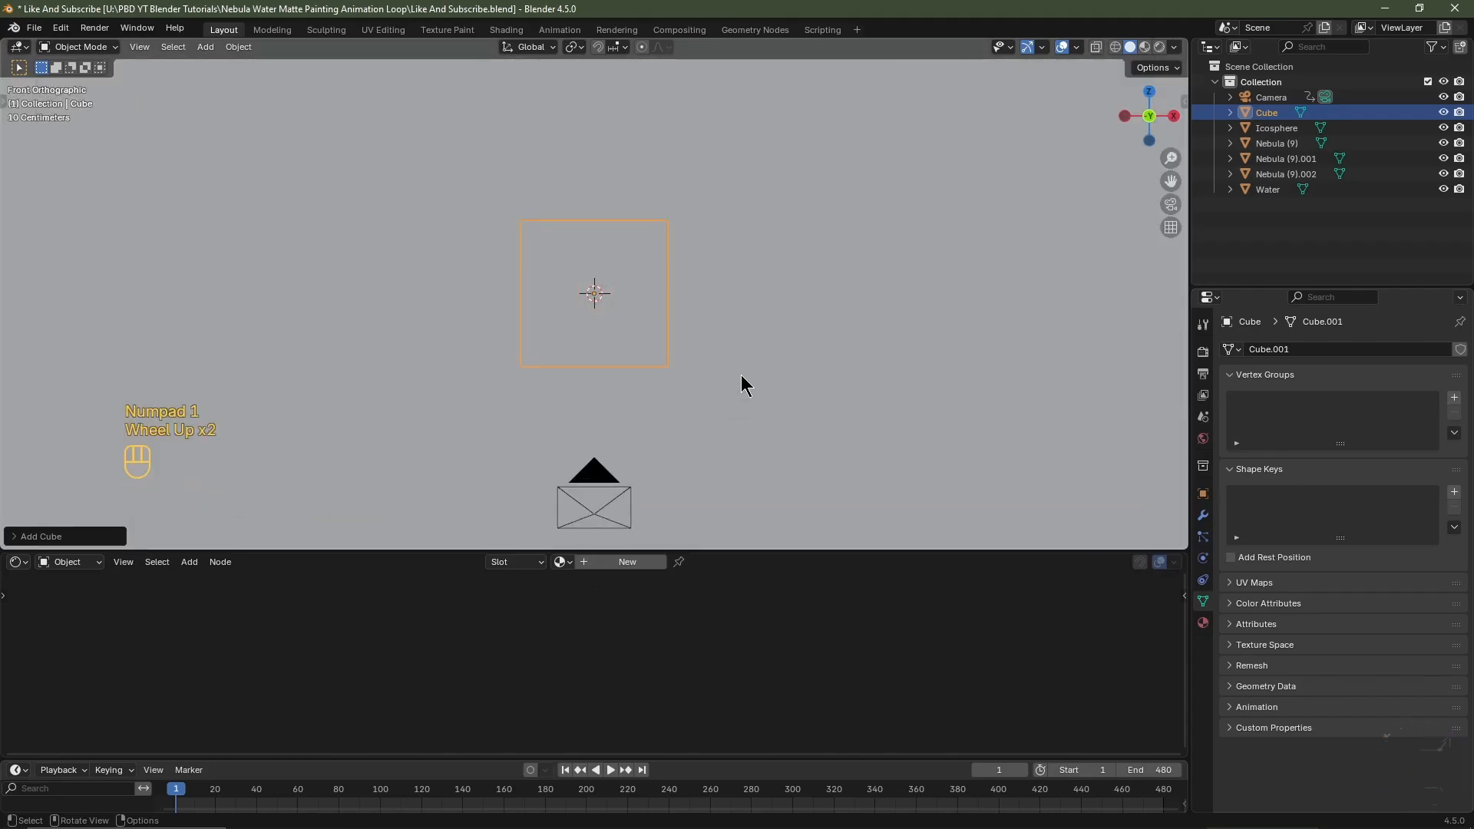
click(602, 372)
key(Tab)
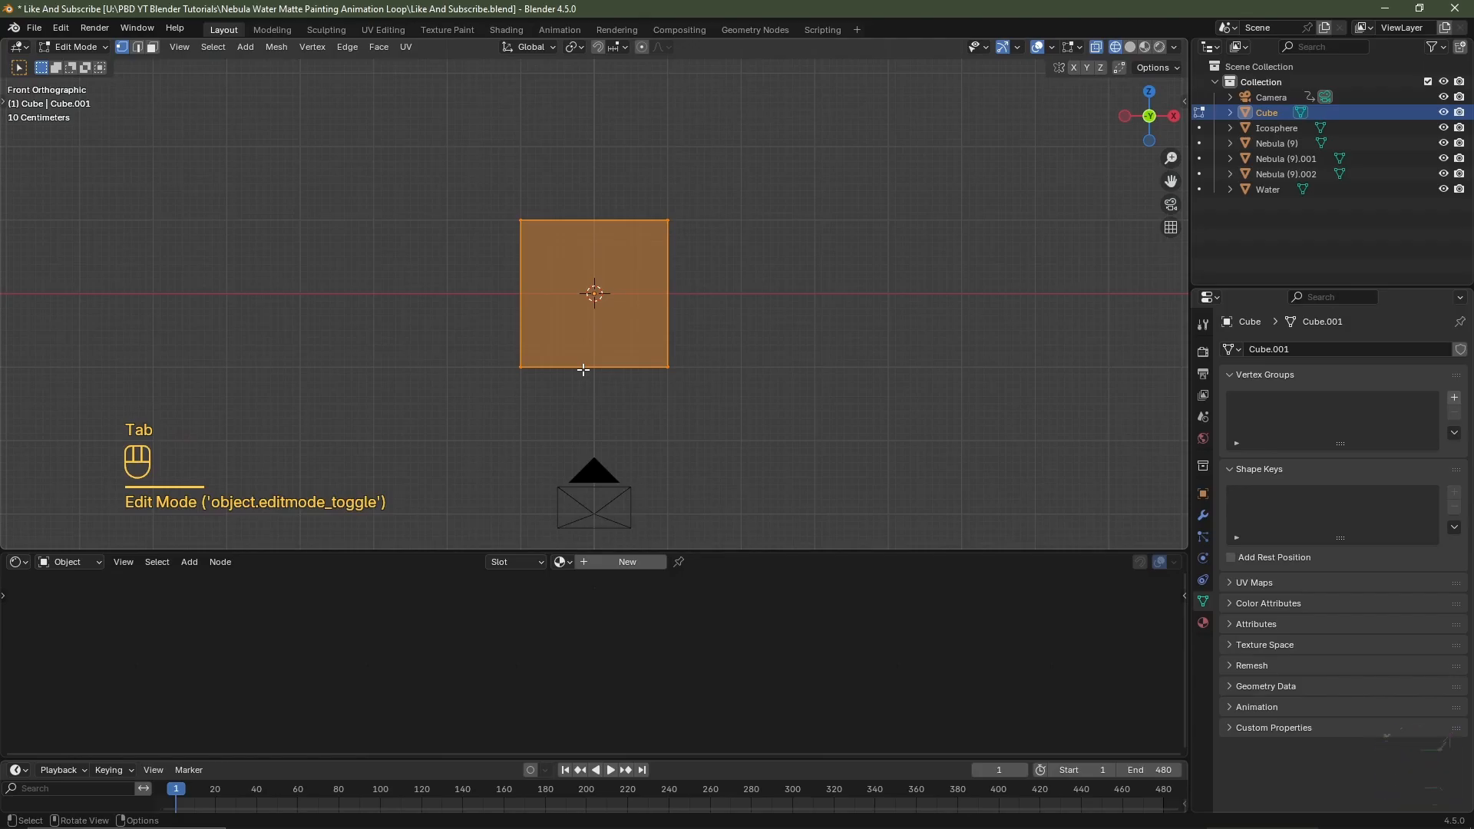
key(g)
key(z)
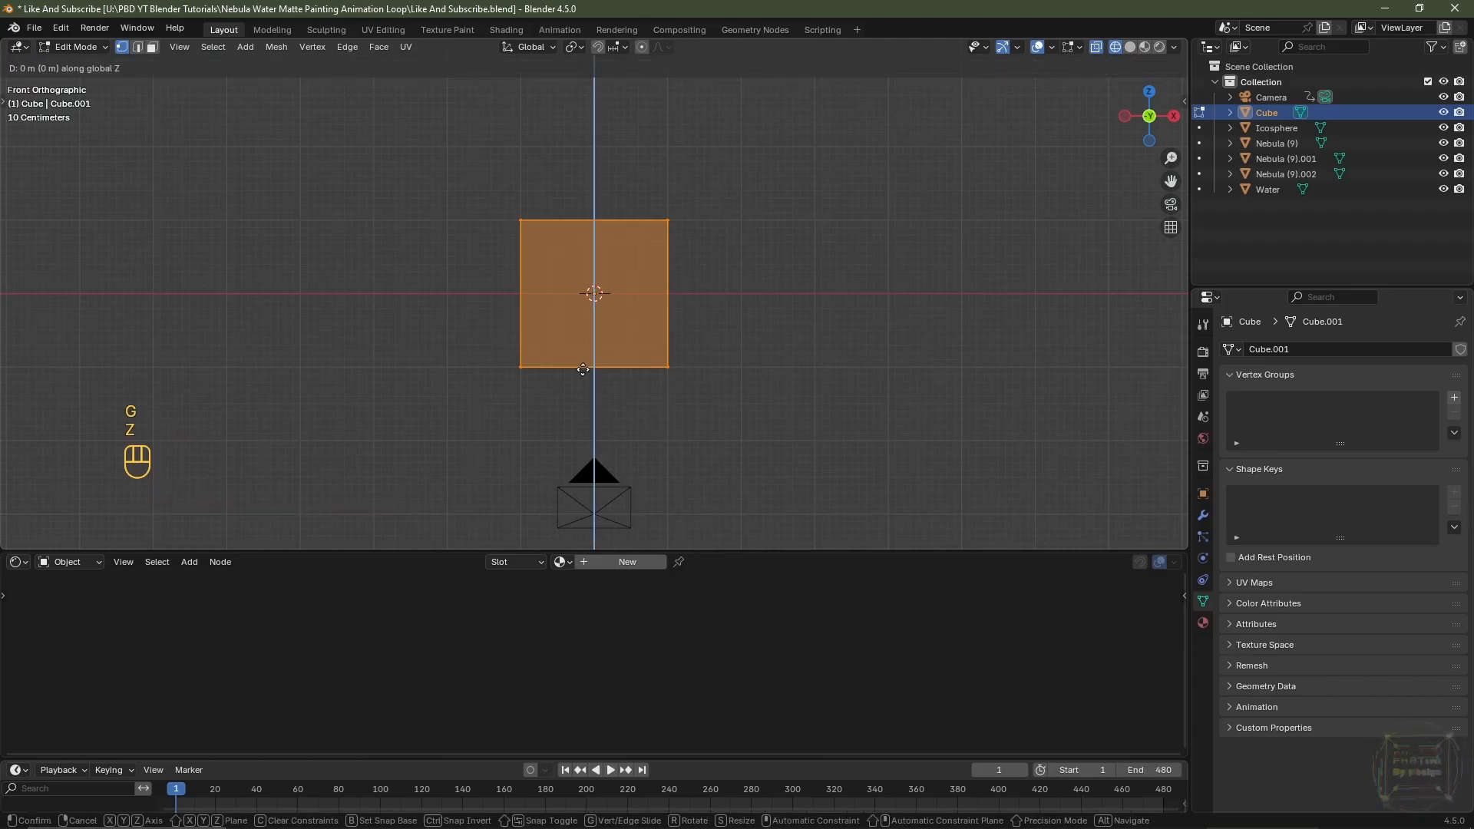
ctrl+click(580, 295)
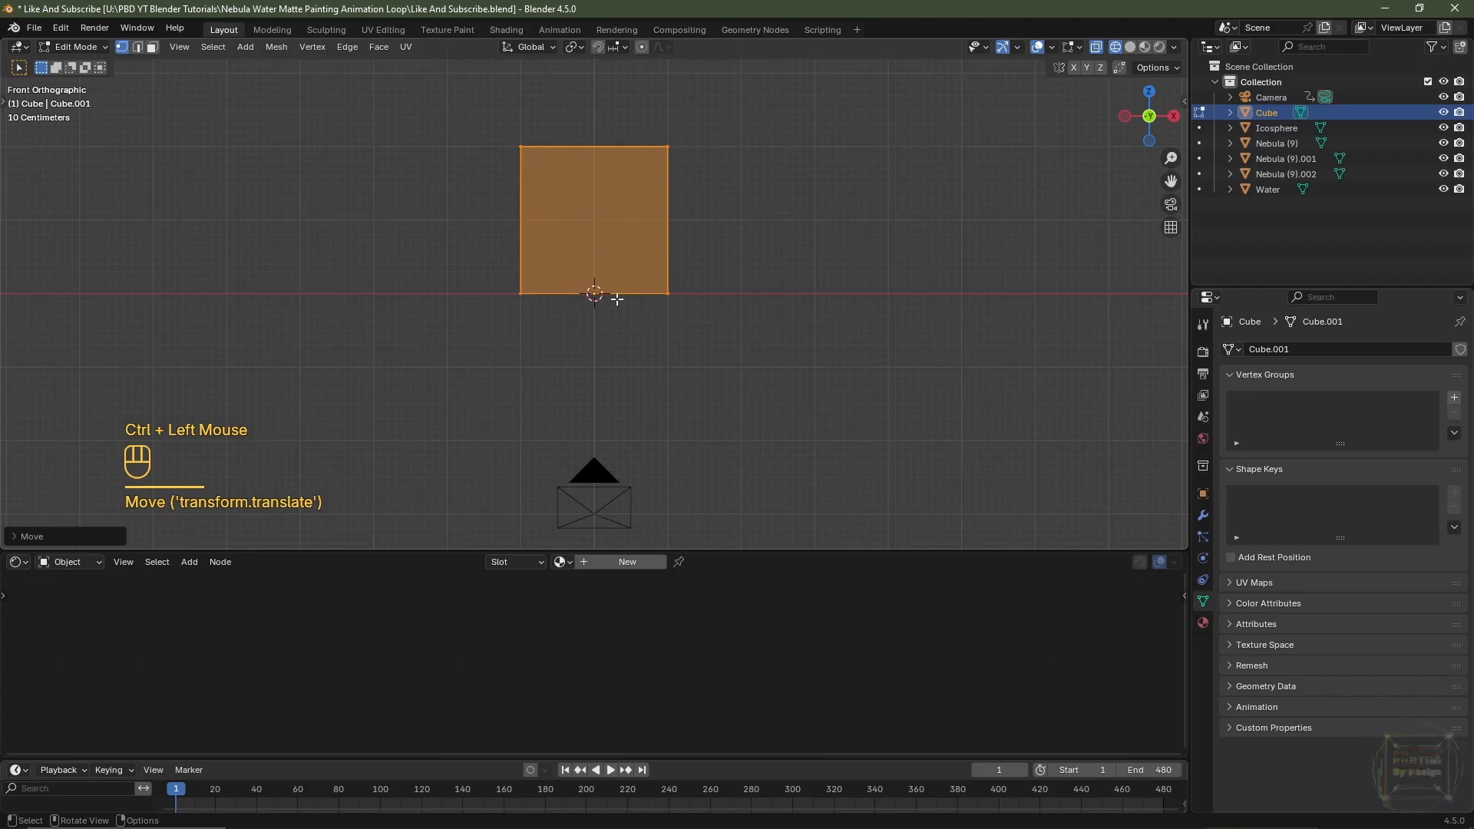
scroll(607, 301, up, 2)
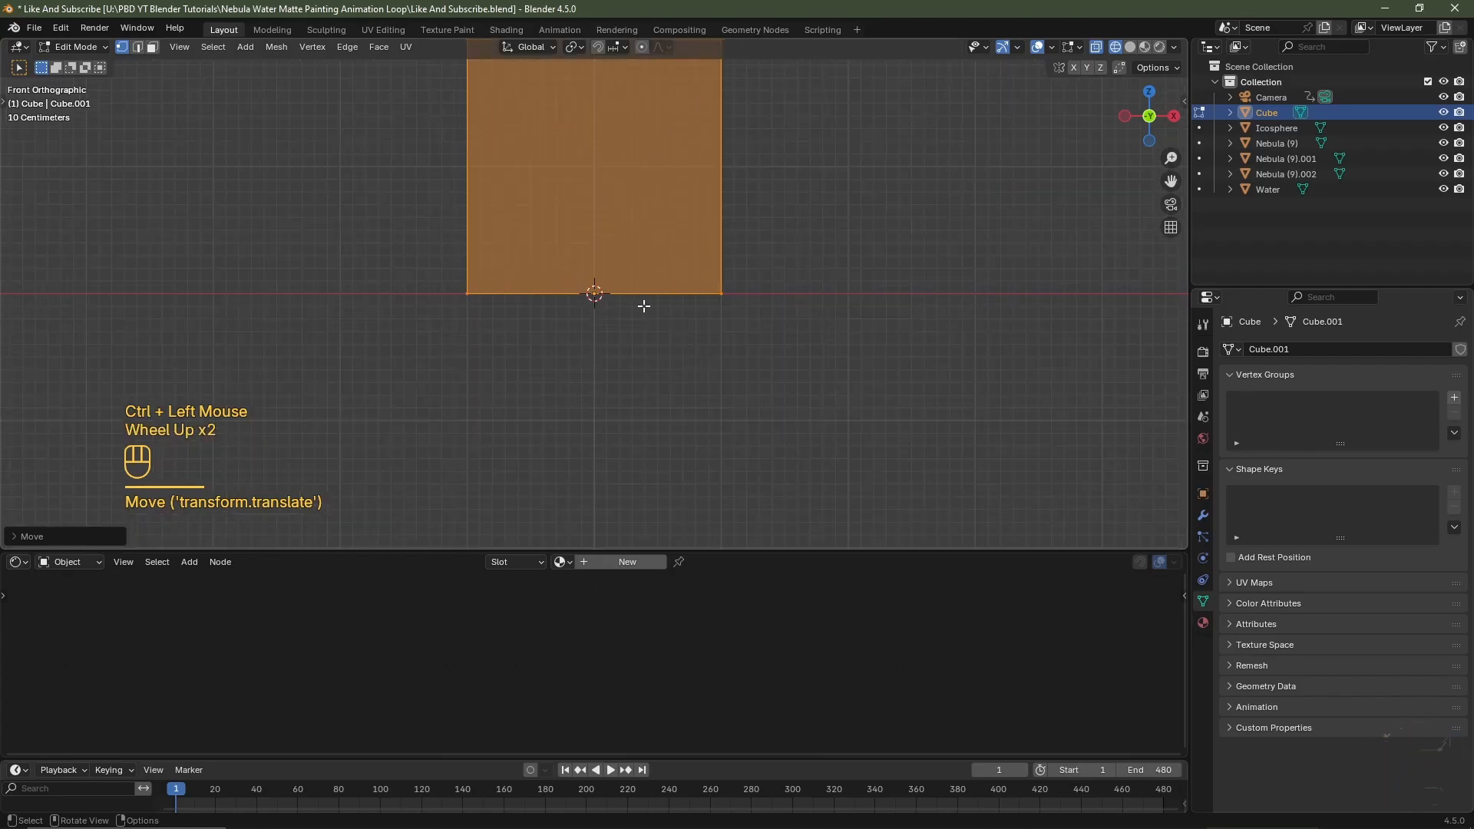
key(Tab)
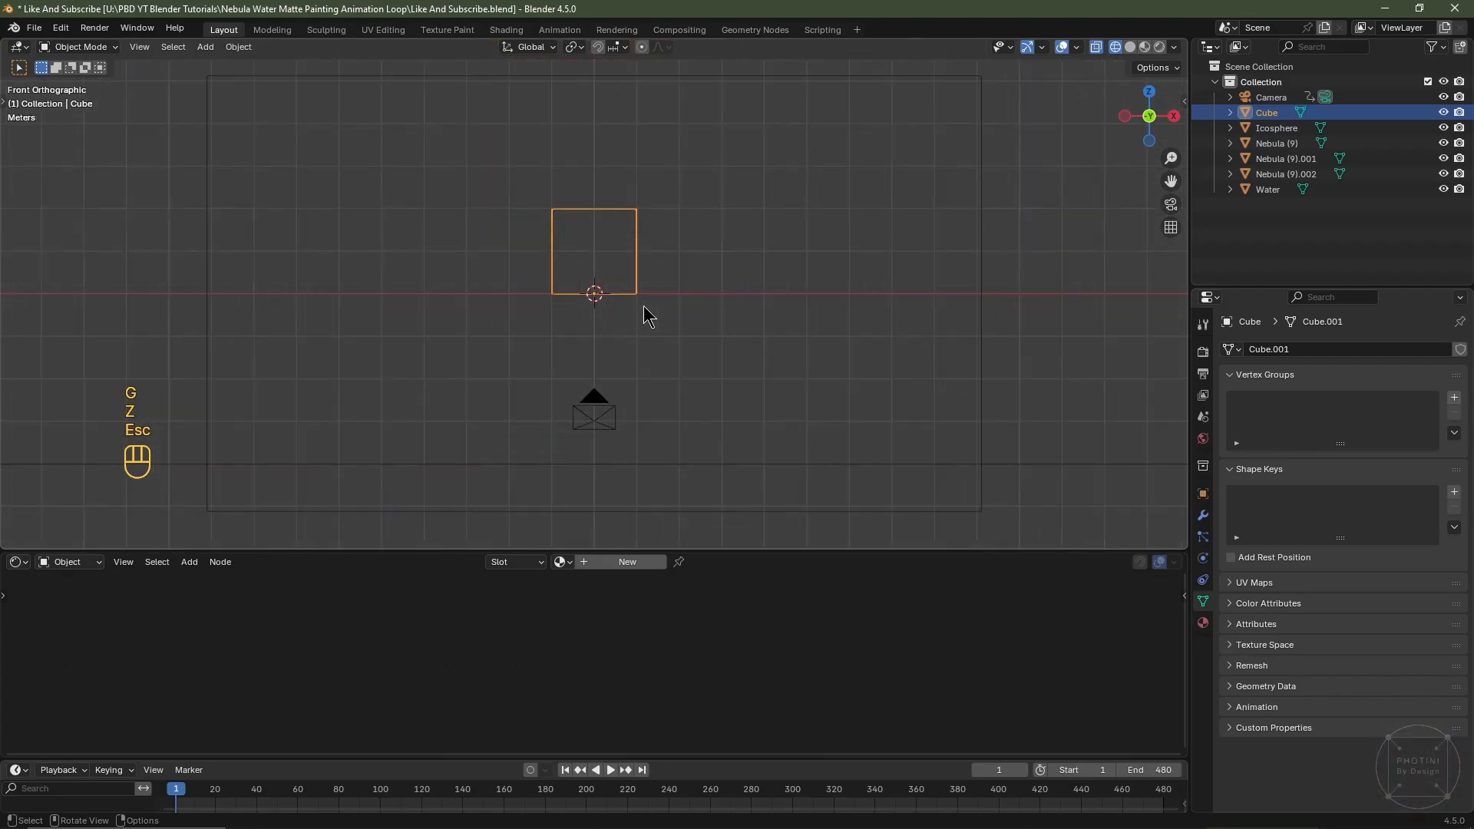
Move the cube object down 4 m along Z so its base rests on the water plane, and restore solid shading
key(g)
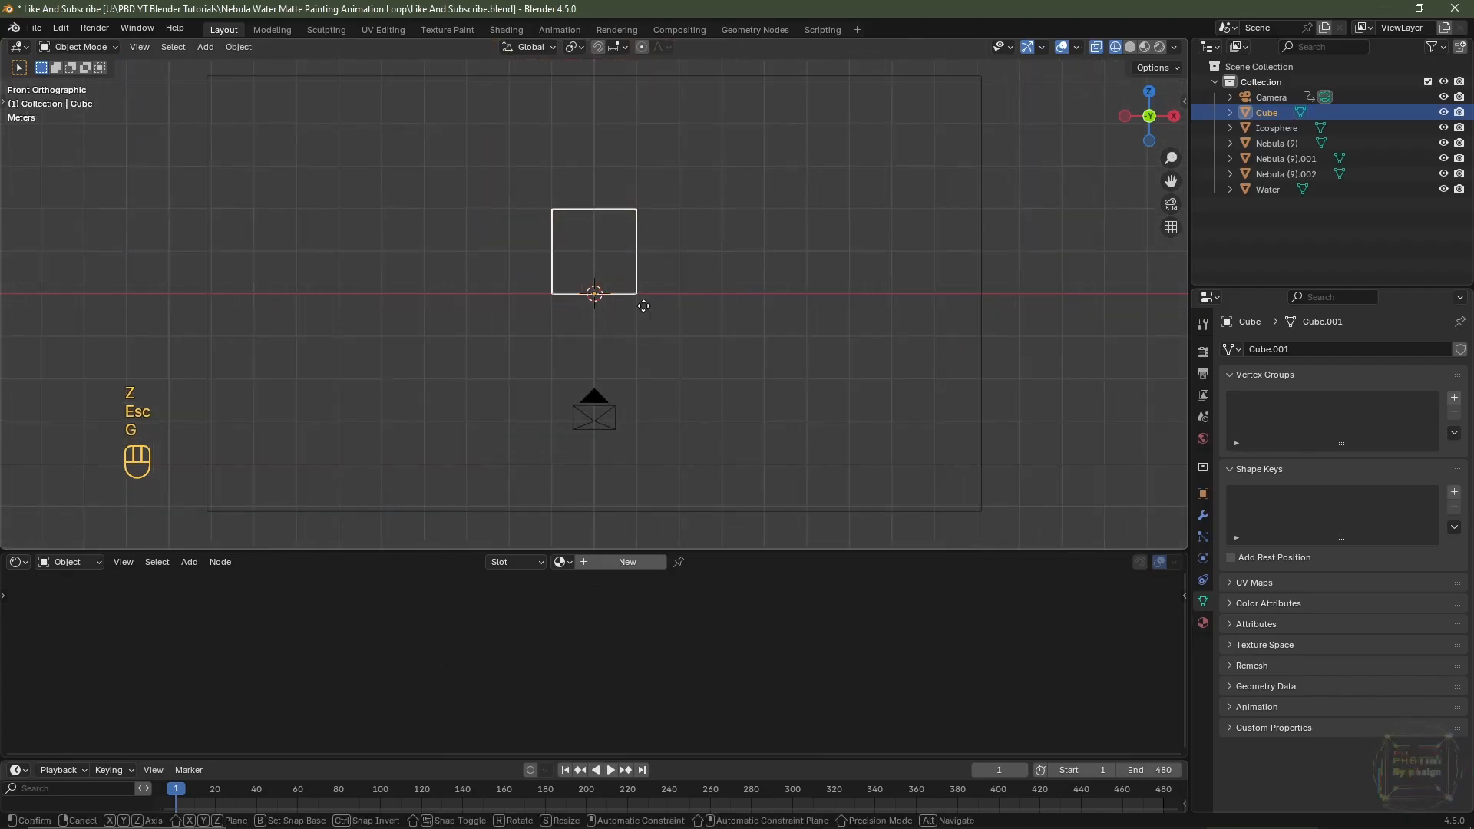
key(z)
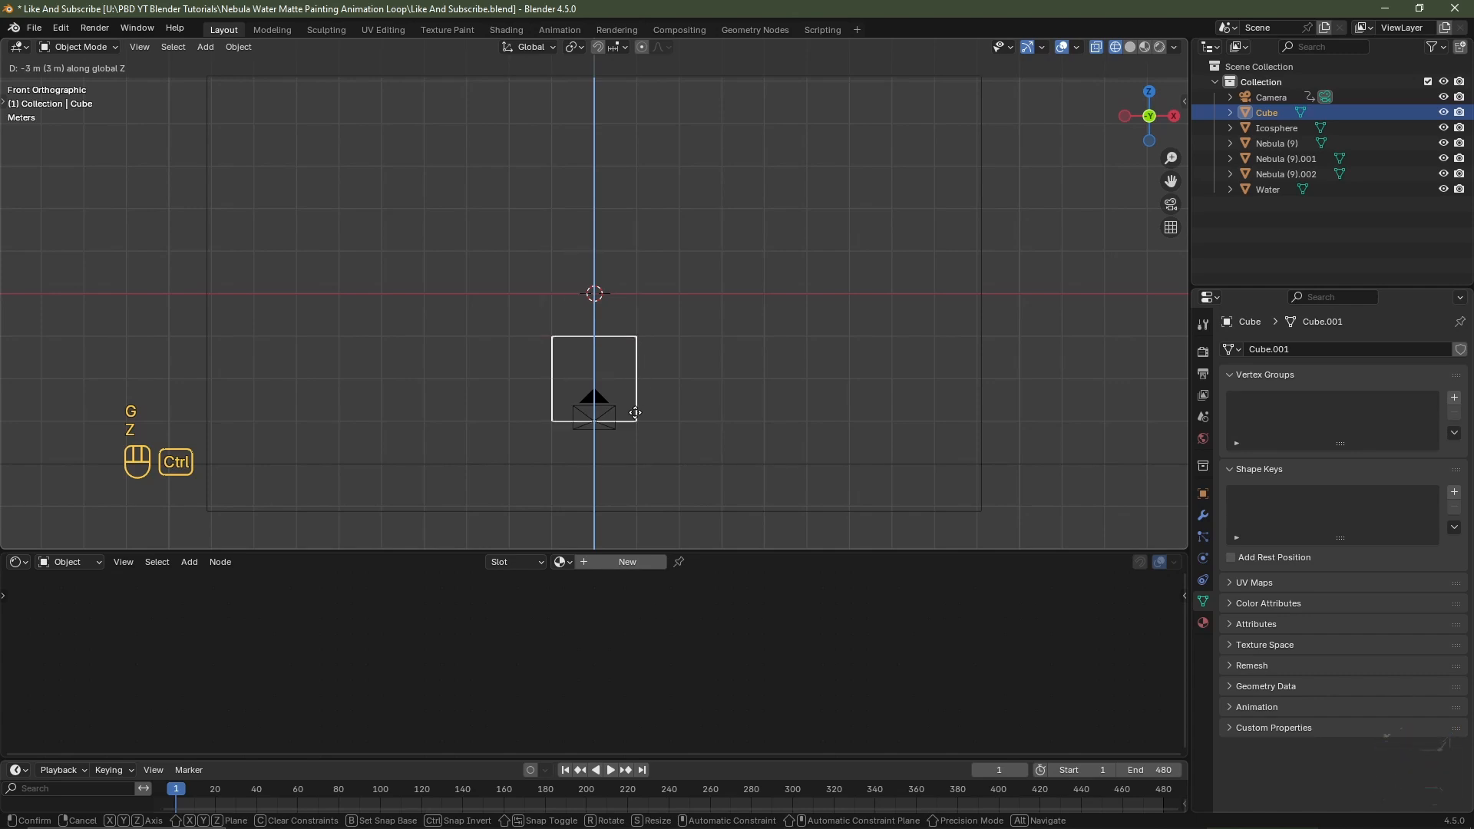
ctrl+click(634, 468)
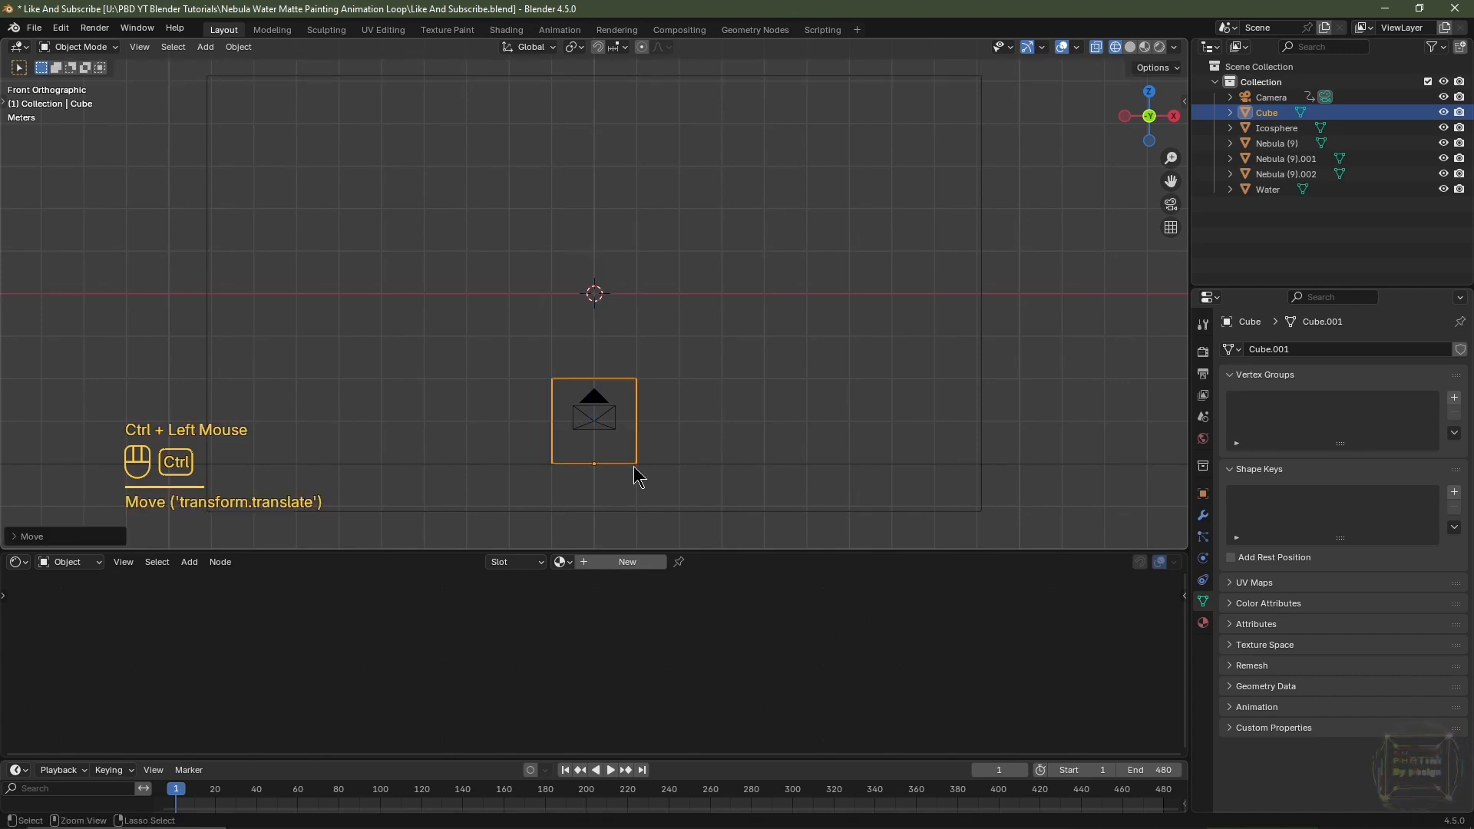
click(479, 466)
middle_drag(481, 467, 463, 490)
click(1131, 47)
middle_drag(756, 453, 753, 406)
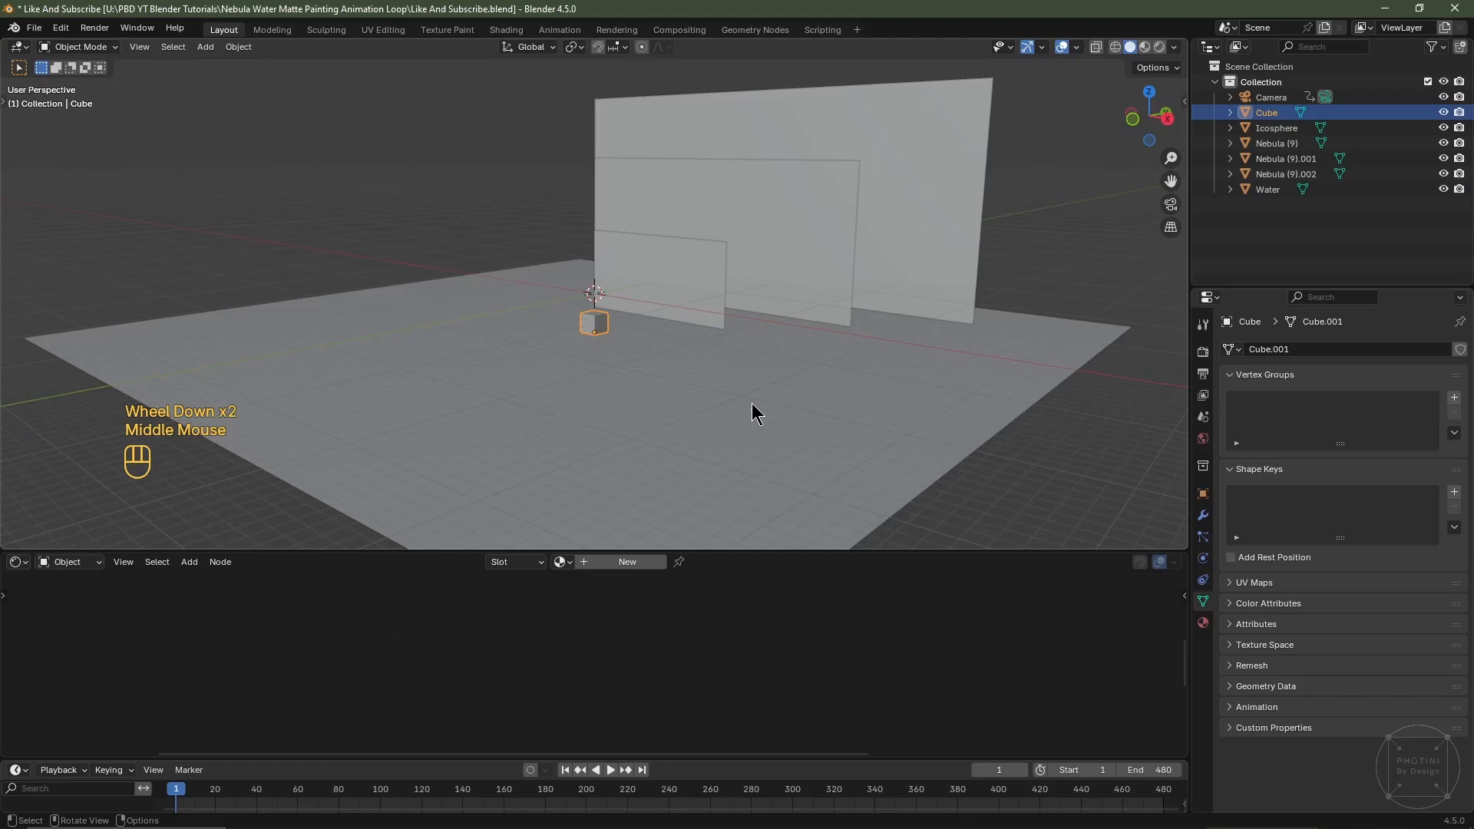
Scale the cube uniformly by 10, then enlarge it by a further factor of 1.3 as seen from the front
scroll(714, 346, up, 2)
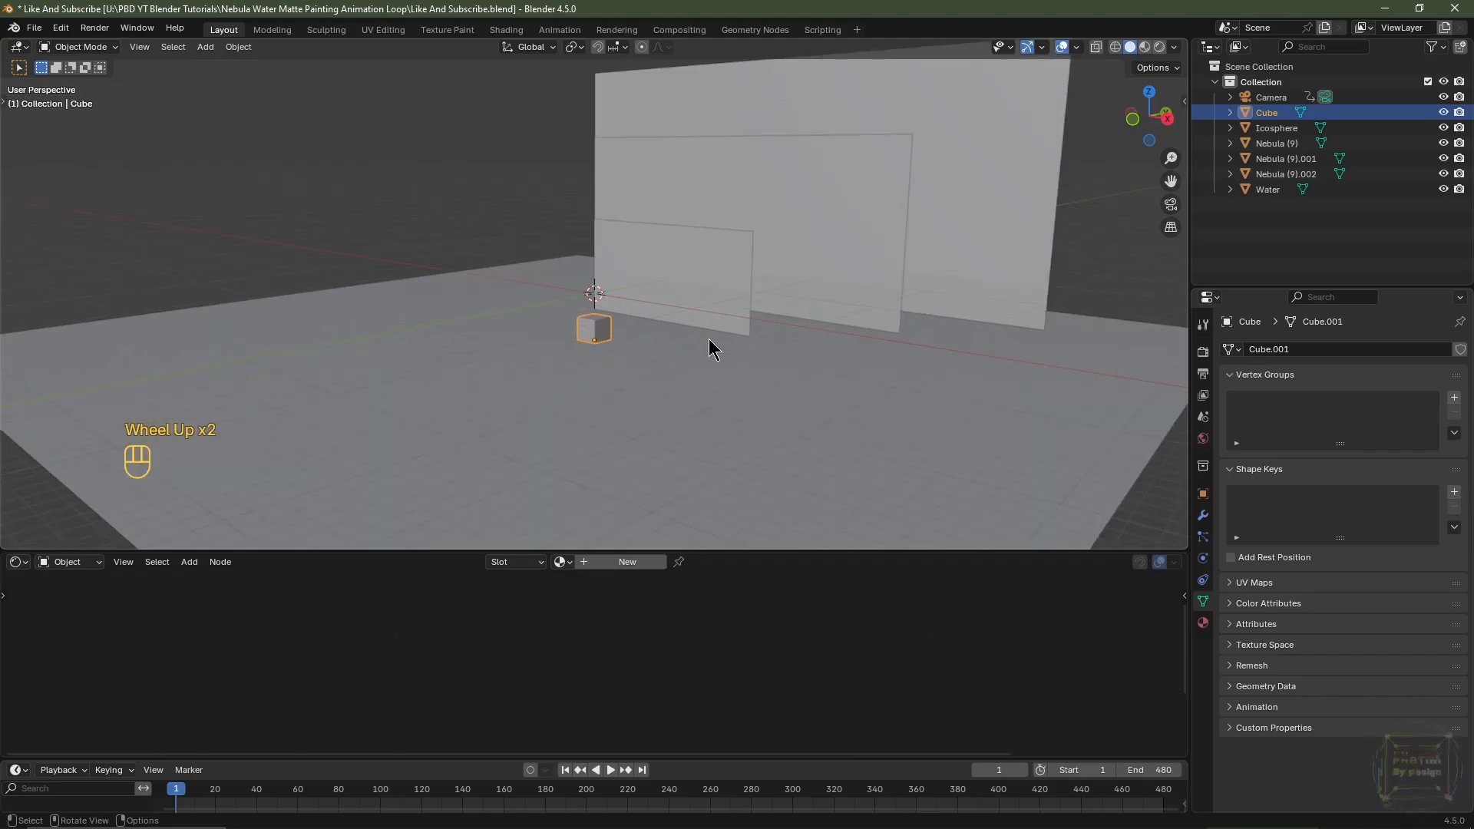
text(s10)
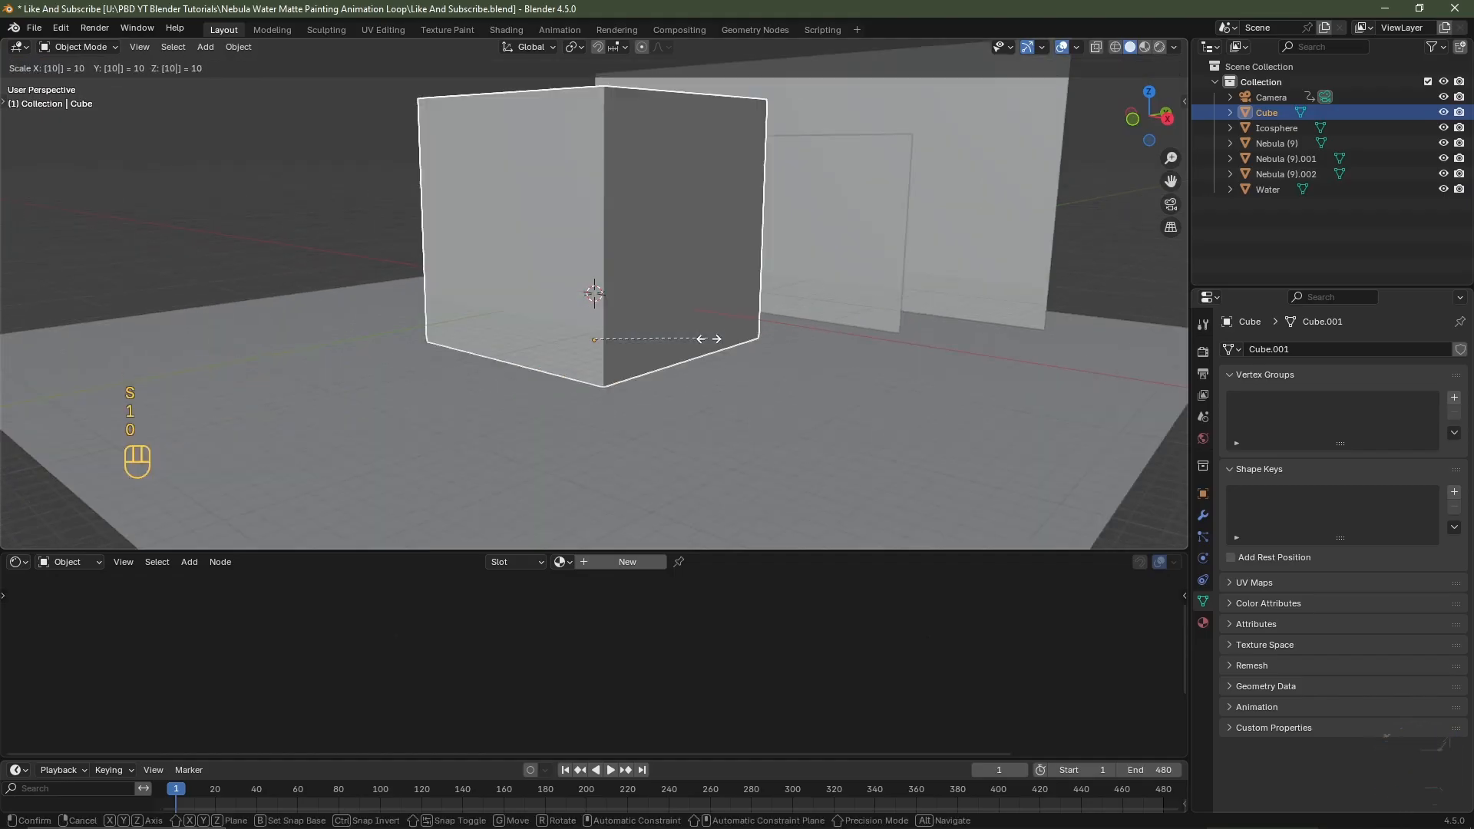
click(709, 344)
key(KP_1)
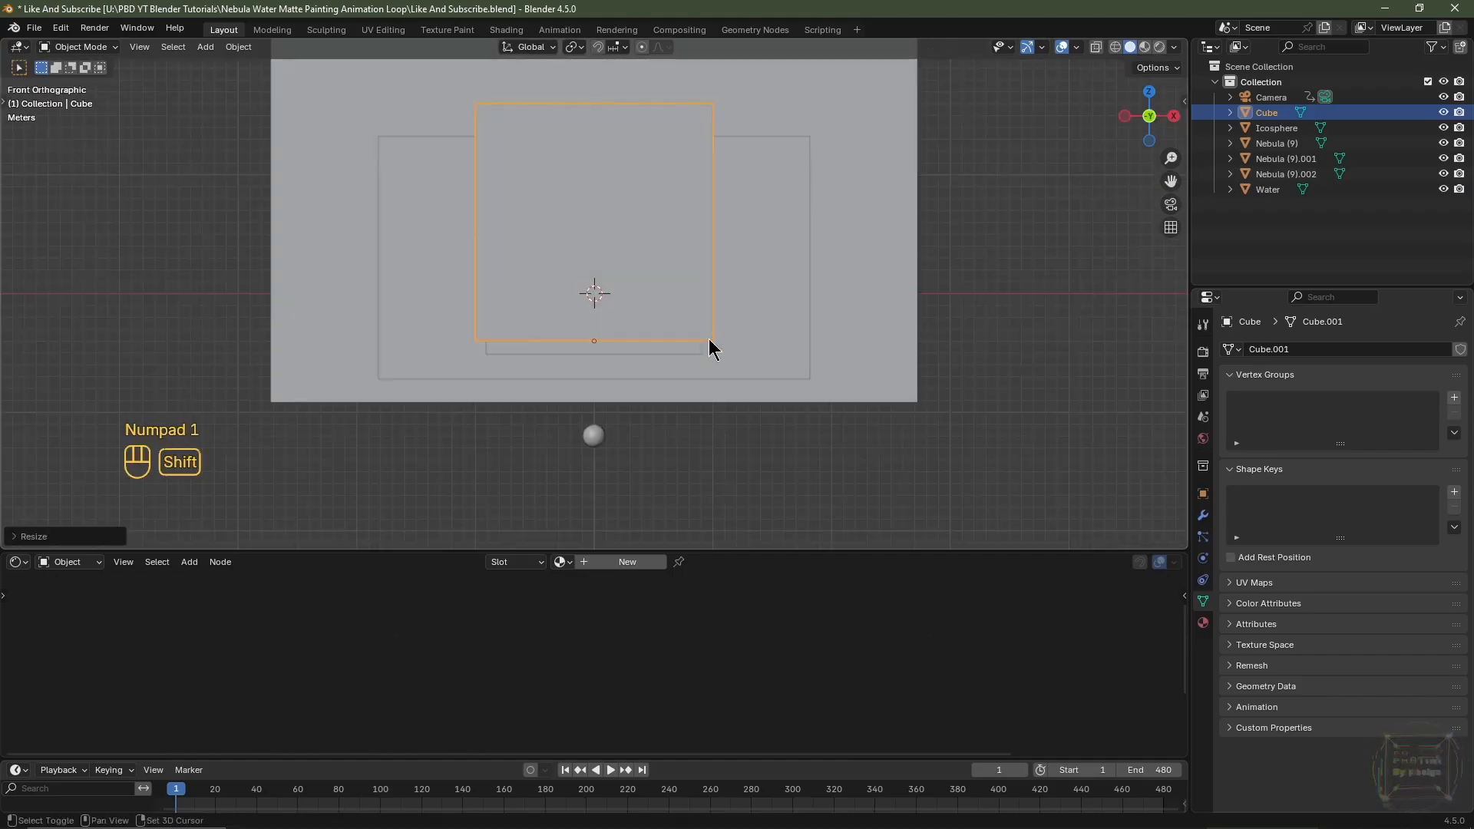
shift+middle_drag(711, 345, 691, 412)
key(s)
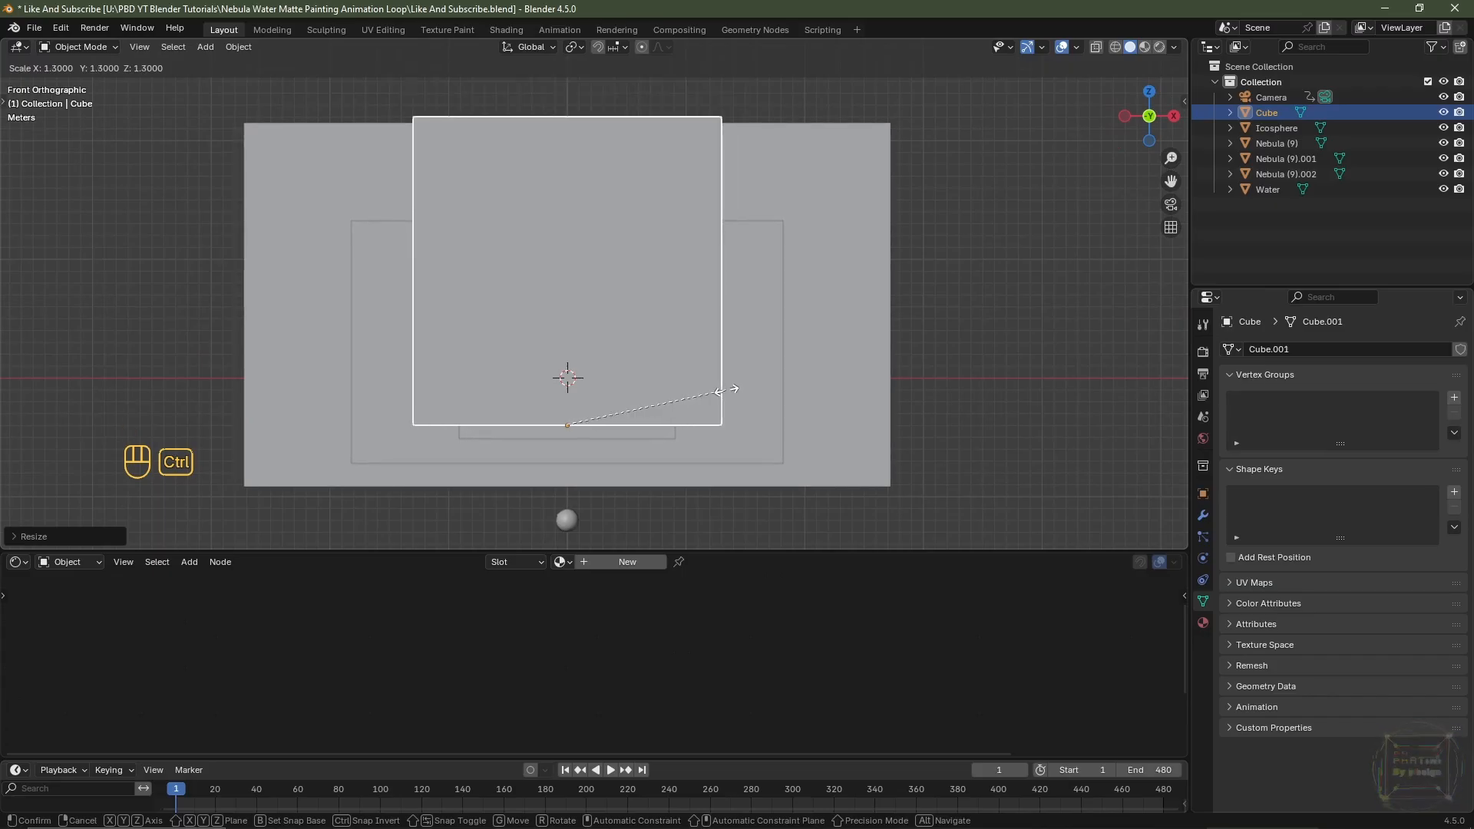
ctrl+click(733, 395)
Scale the cube by 2.1 along X so it spans the width of the largest nebula plane
key(s)
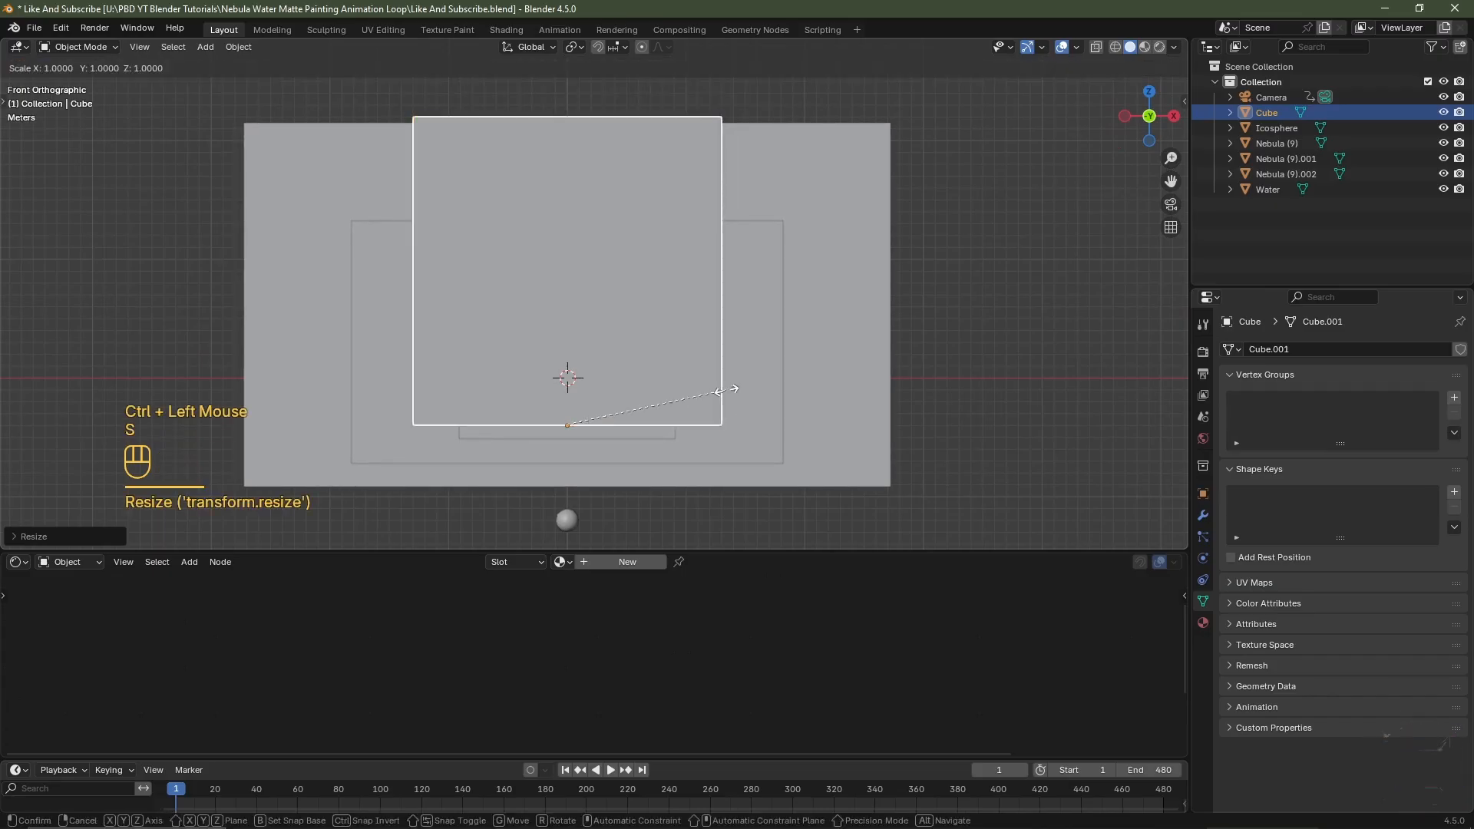
key(x)
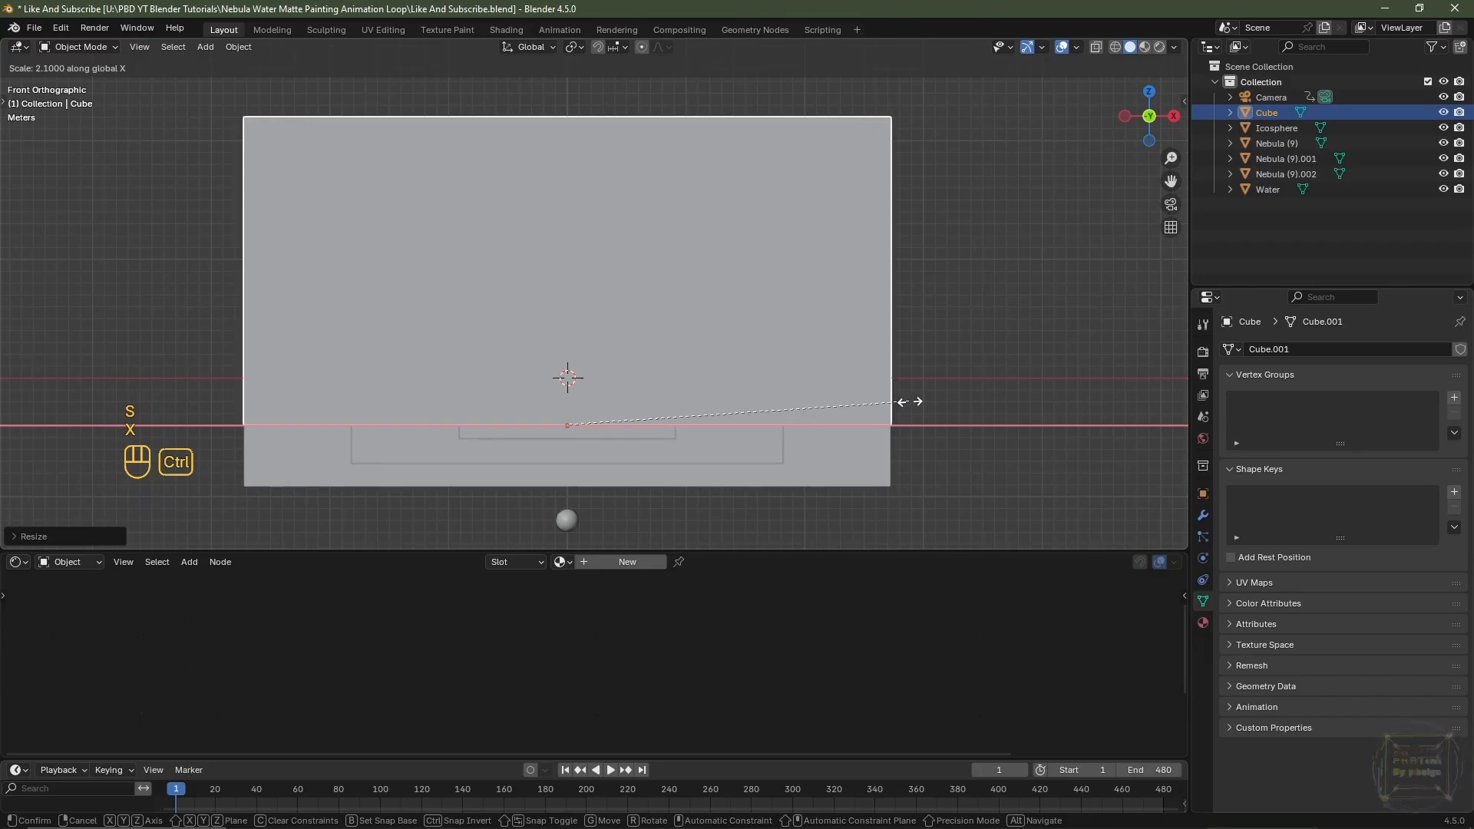
ctrl+click(910, 401)
From the side view, move the cube about 20 m along positive Y so it lies entirely in front of the camera
middle_drag(908, 411, 862, 422)
key(KP_3)
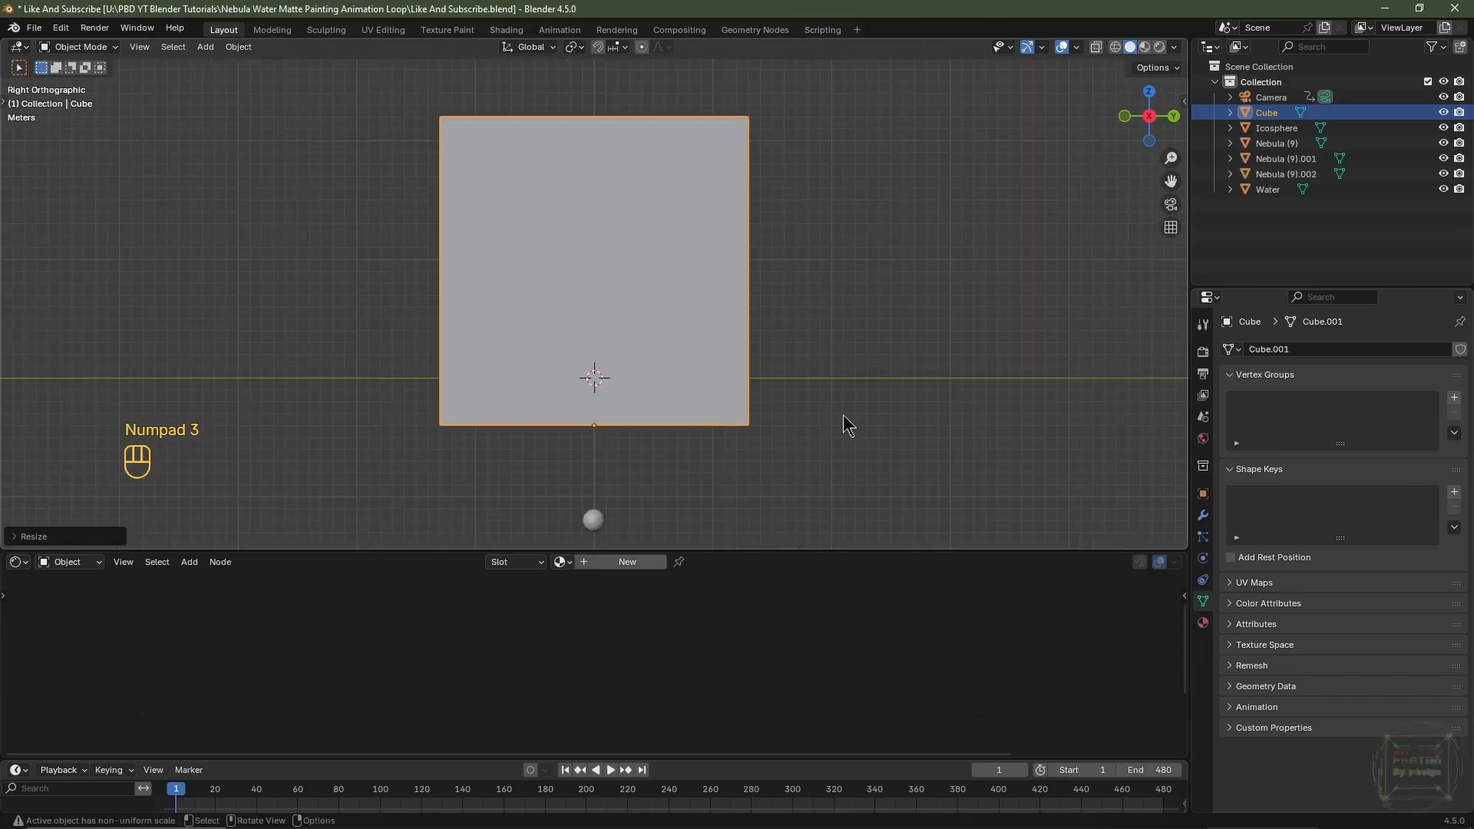
key(g)
key(y)
key(ctrl)
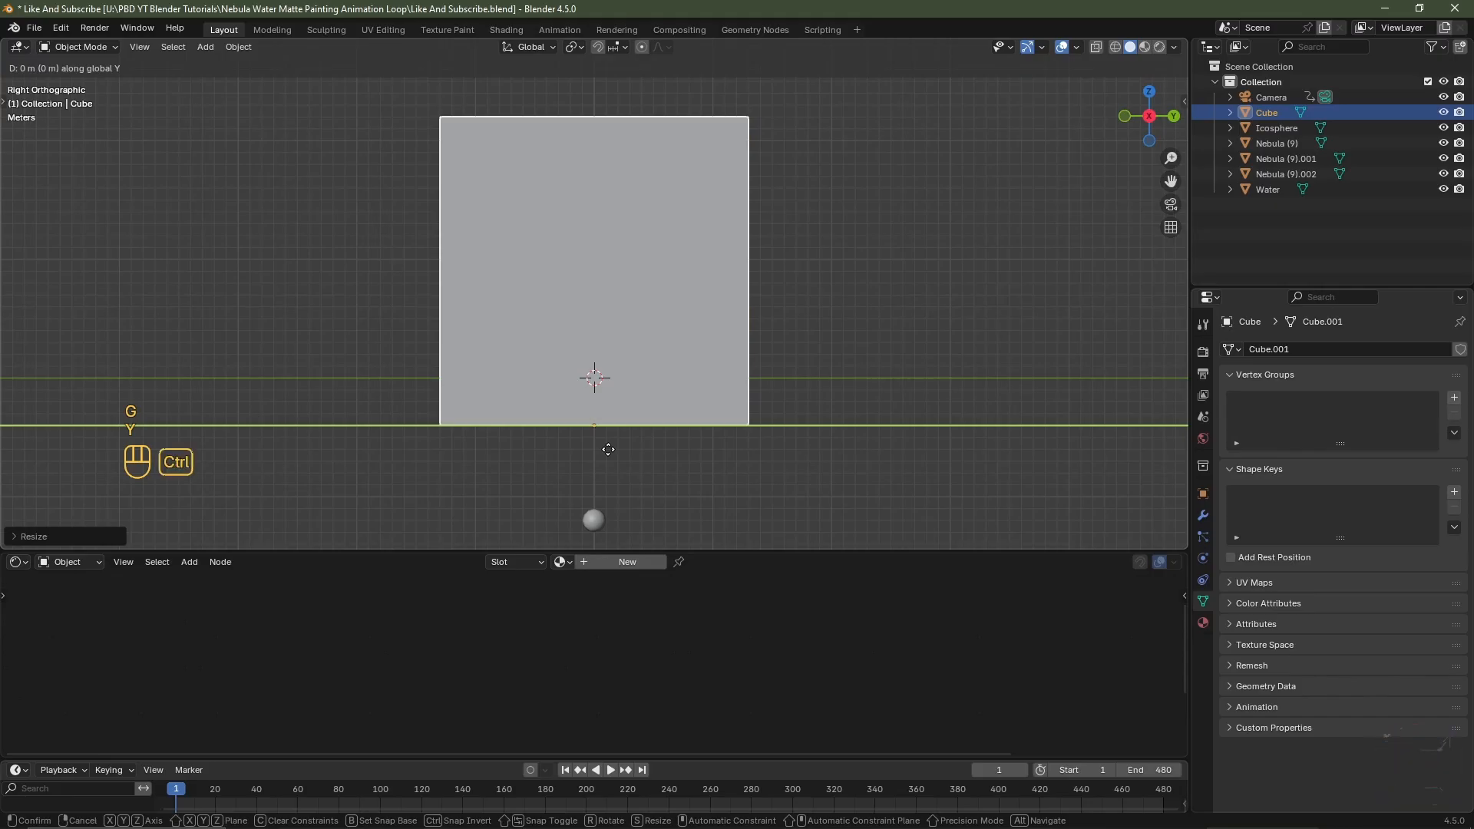
ctrl+click(845, 458)
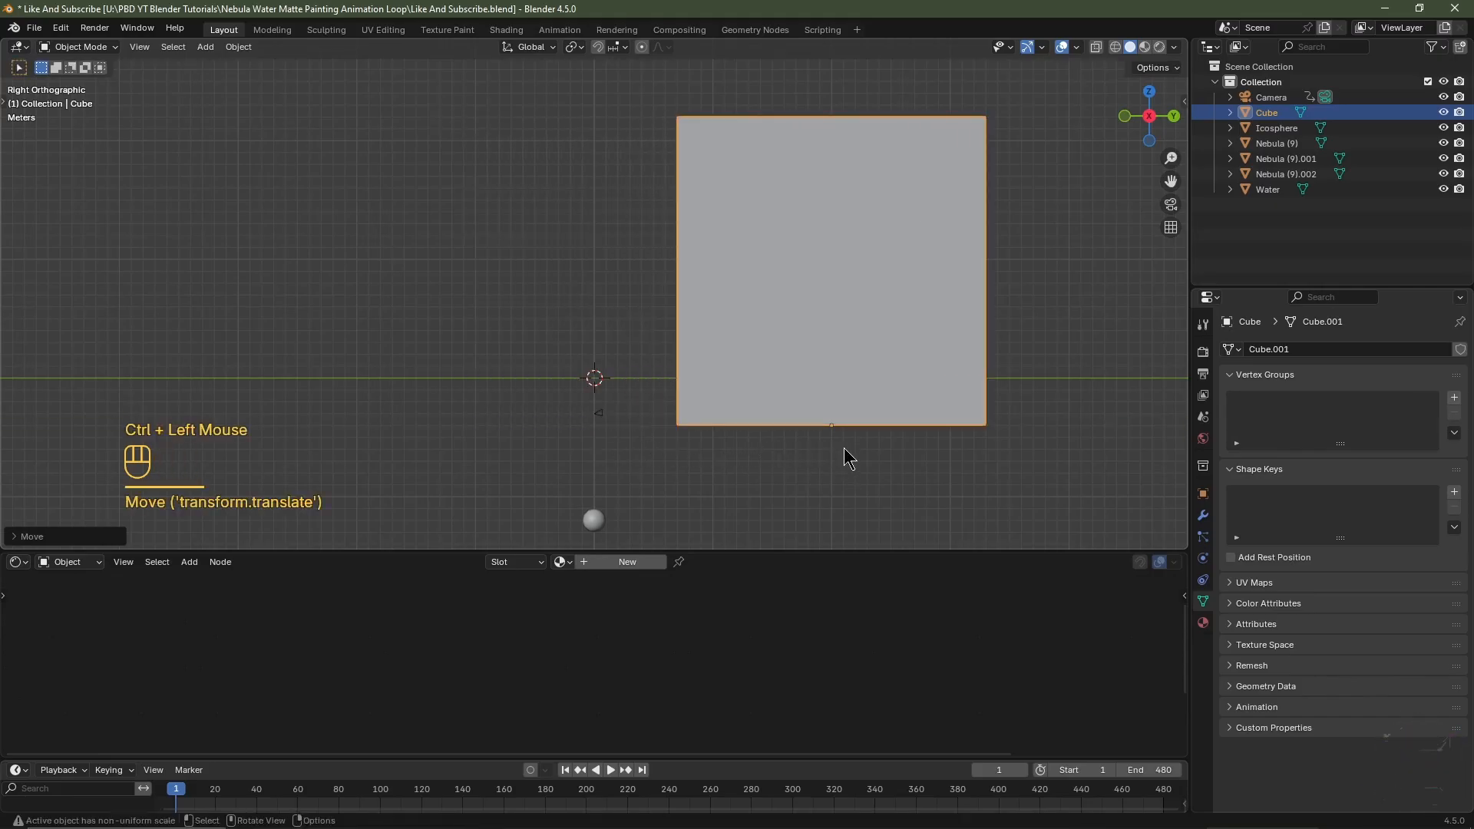
Scale the cube by about 1.2 along Y so its near face comes closer to the camera
scroll(757, 476, up, 1)
key(s)
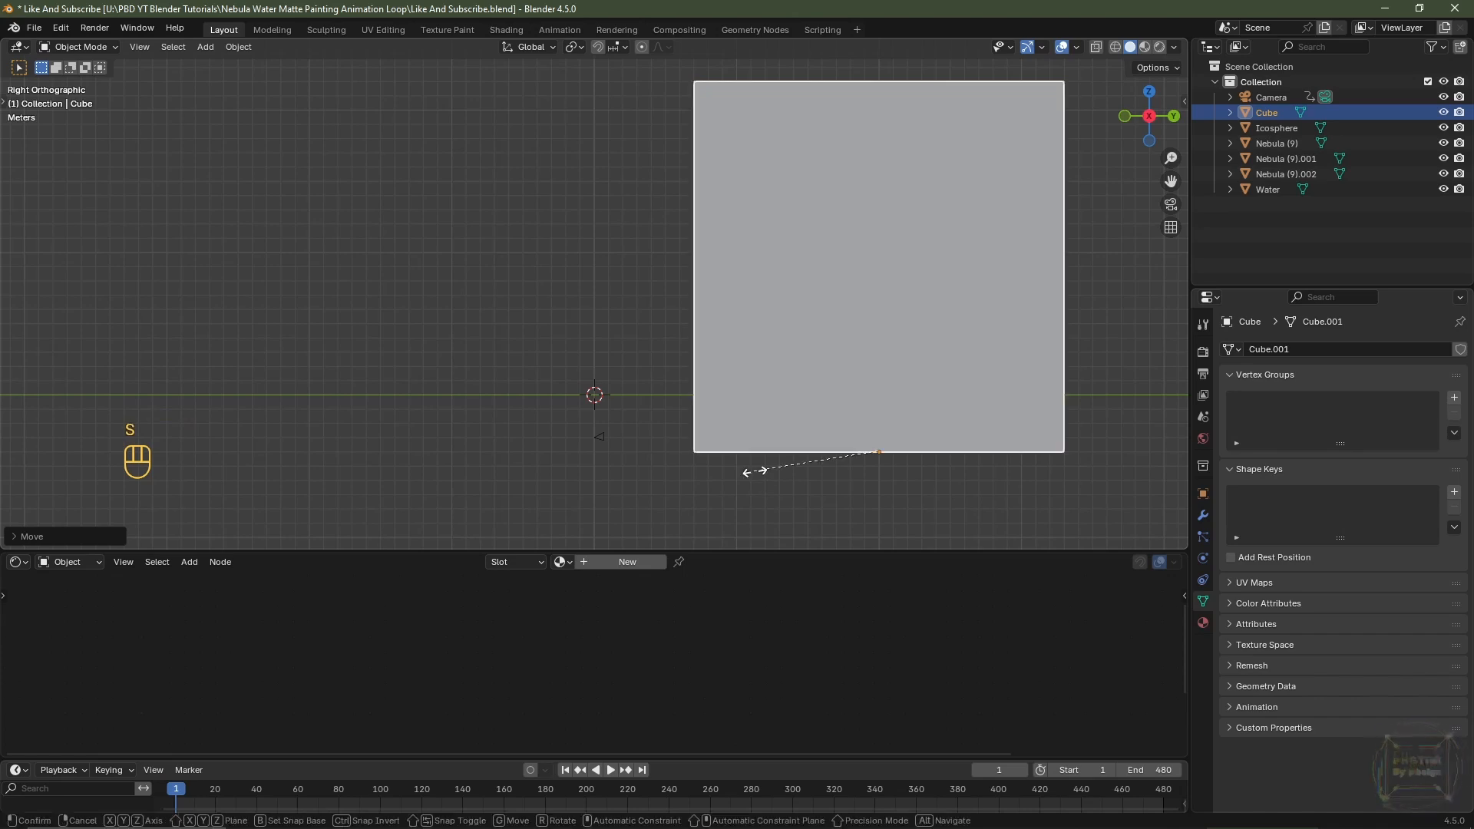
key(y)
key(ctrl)
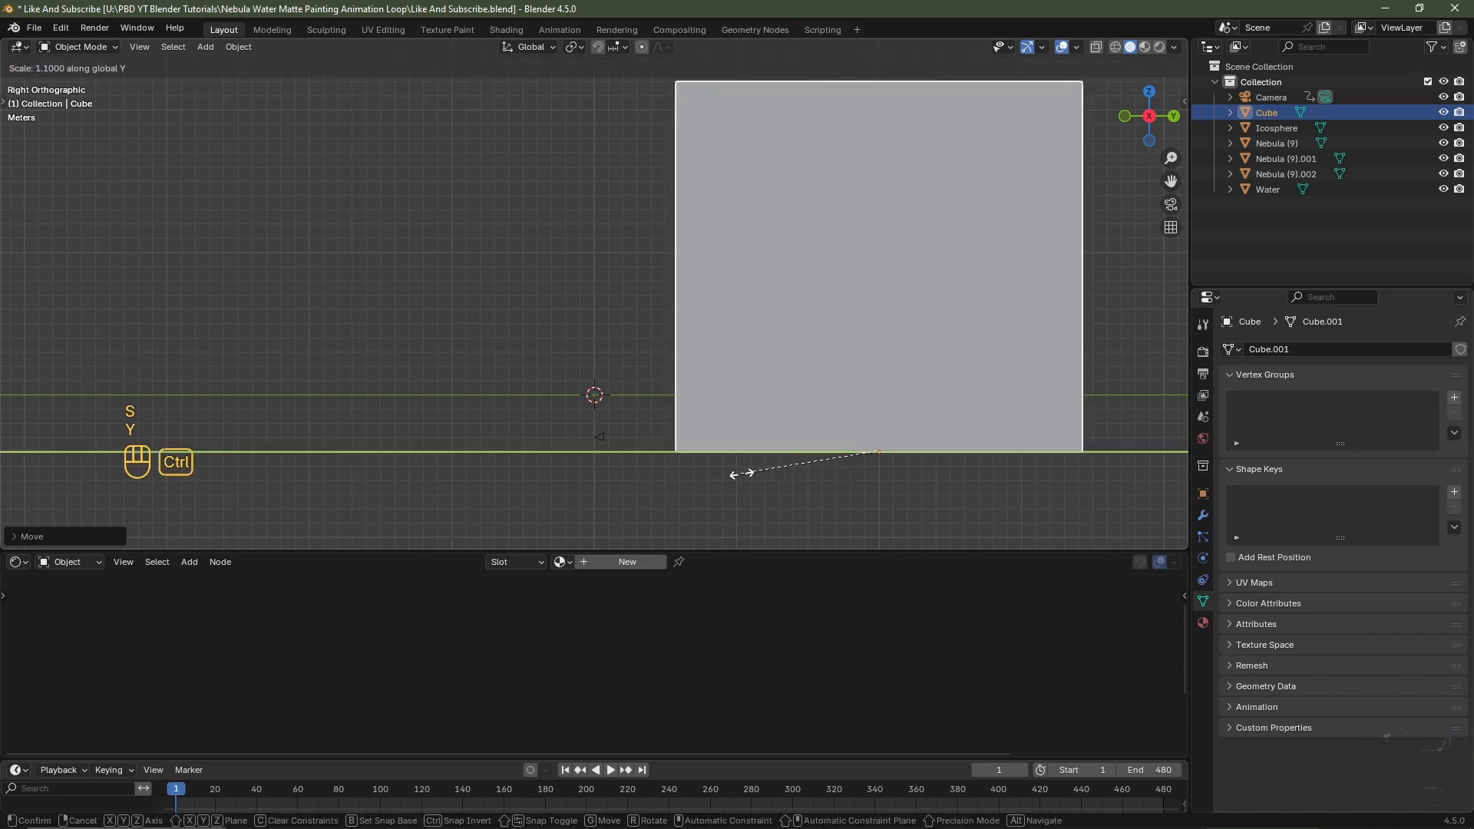
ctrl+click(738, 474)
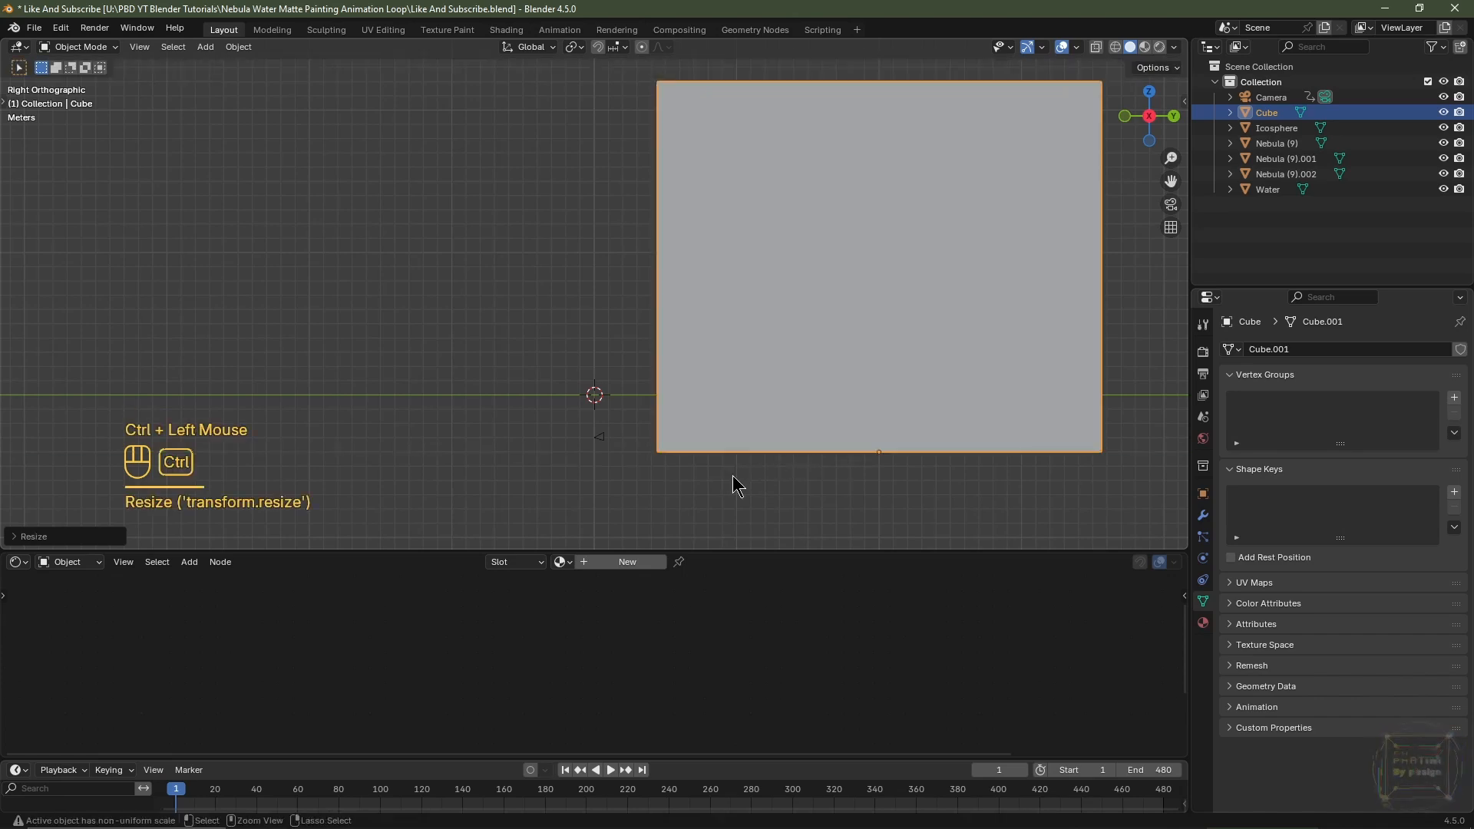
Inspect in wireframe, through the camera and from an angle, how the box covers the camera frame, and return to solid shading
key(KP_0)
key(KP_0)
key(KP_0)
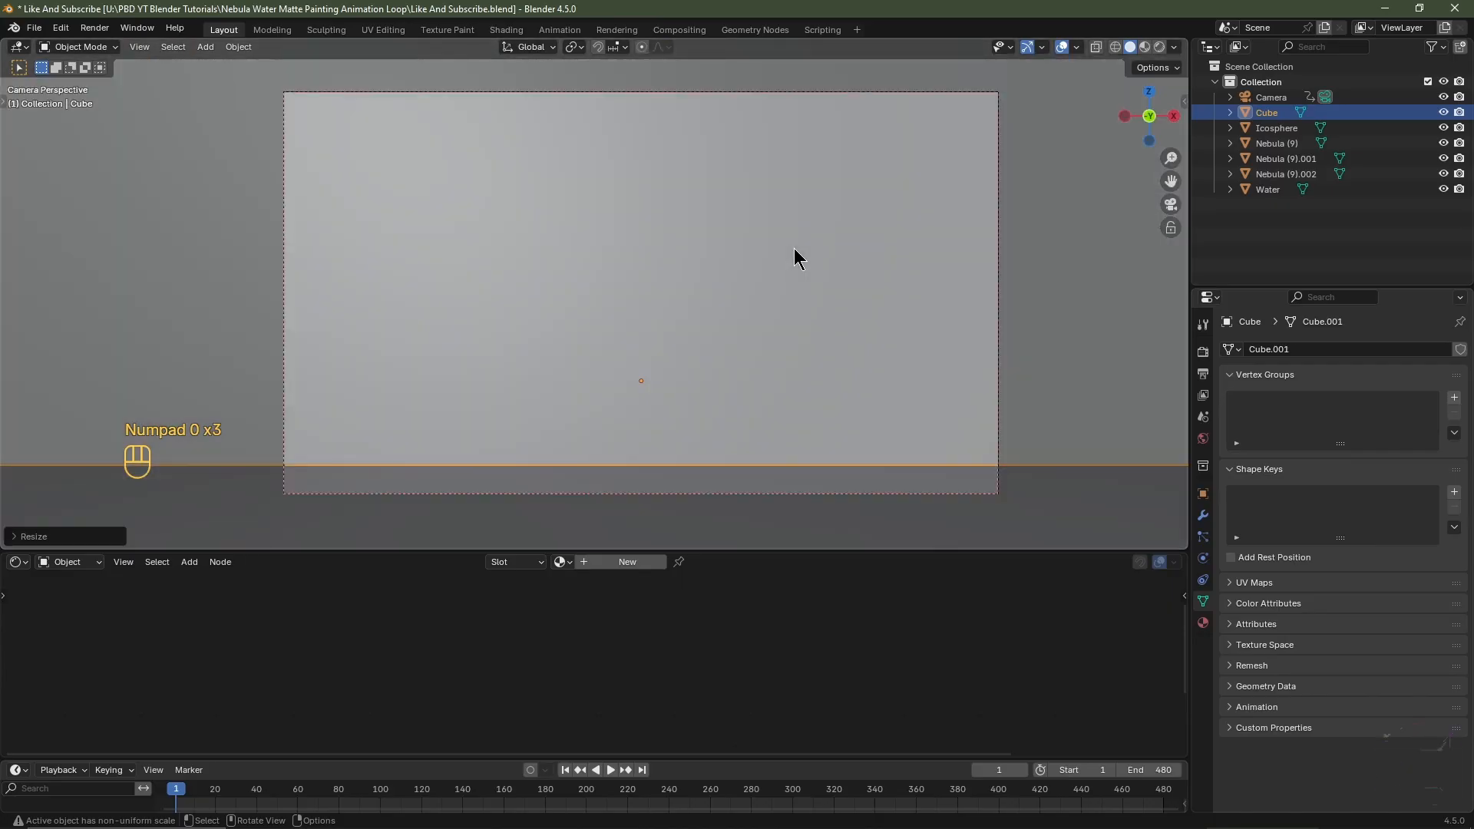
click(1115, 47)
scroll(1033, 140, down, 3)
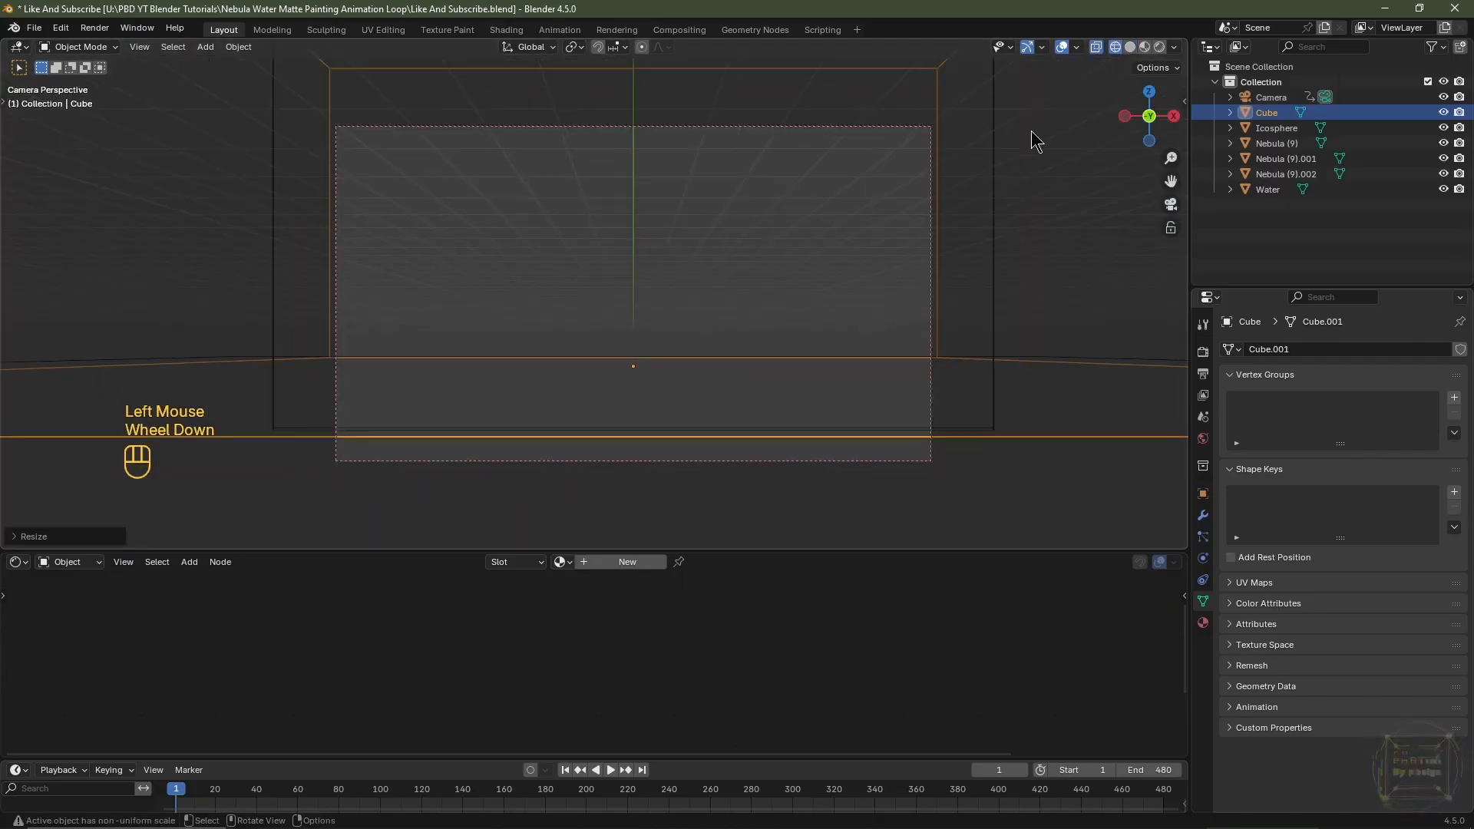
scroll(1029, 144, up, 2)
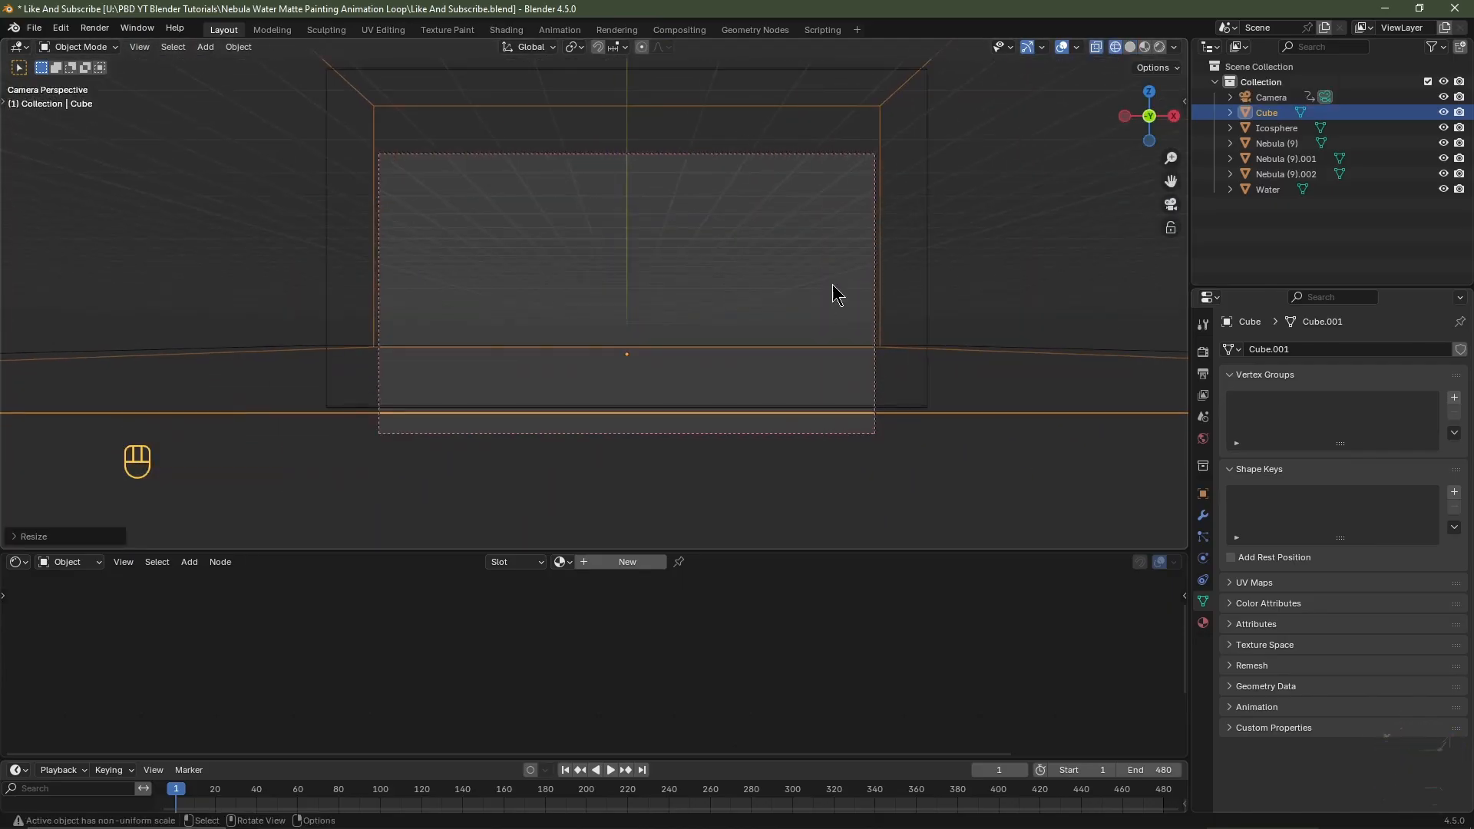
middle_drag(832, 296, 771, 340)
scroll(771, 340, down, 3)
scroll(772, 340, down, 1)
click(1130, 47)
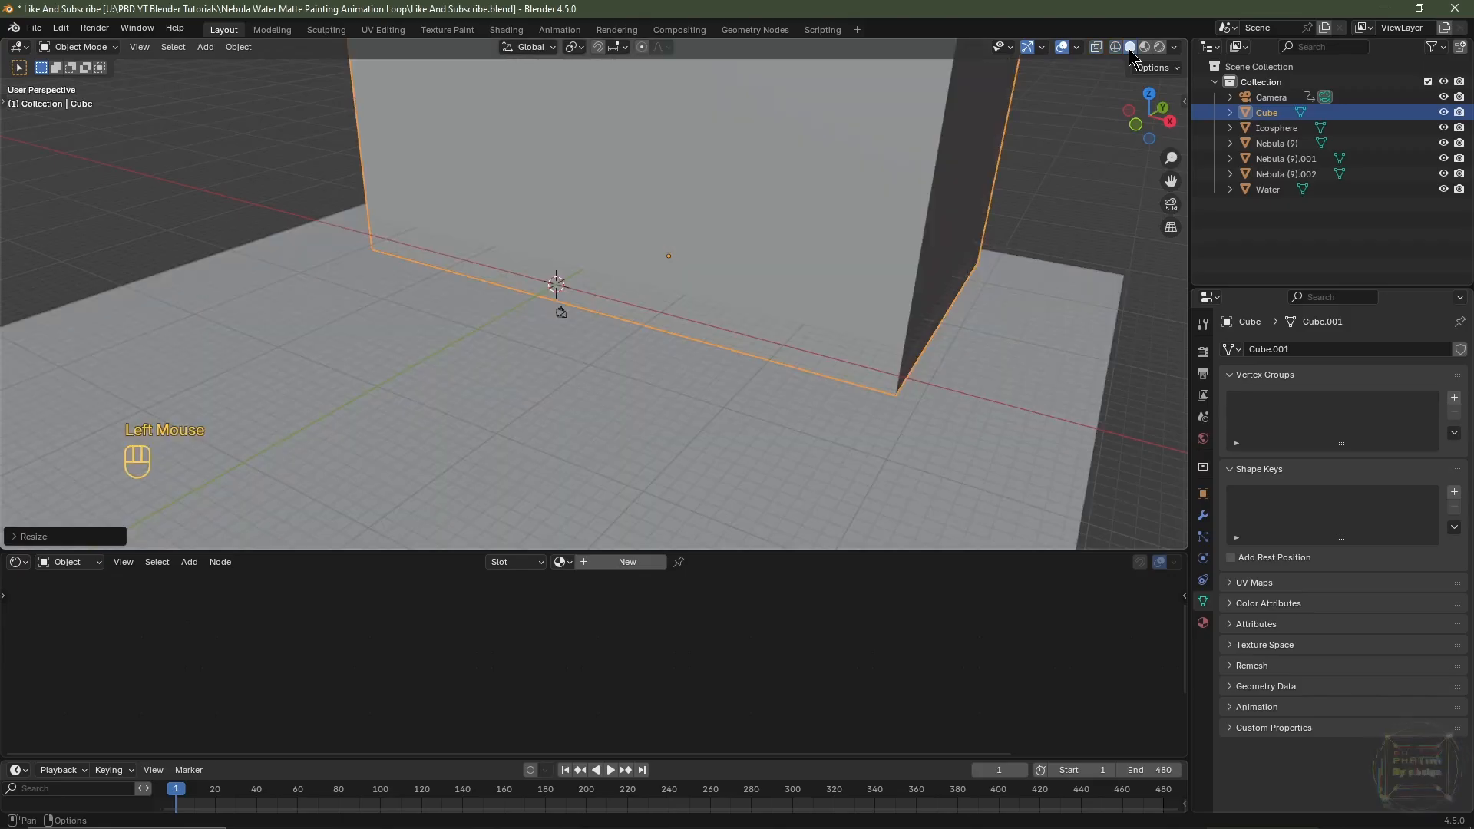
Rename the cube object as Particle System and save the file
double_click(1274, 111)
text(Parti)
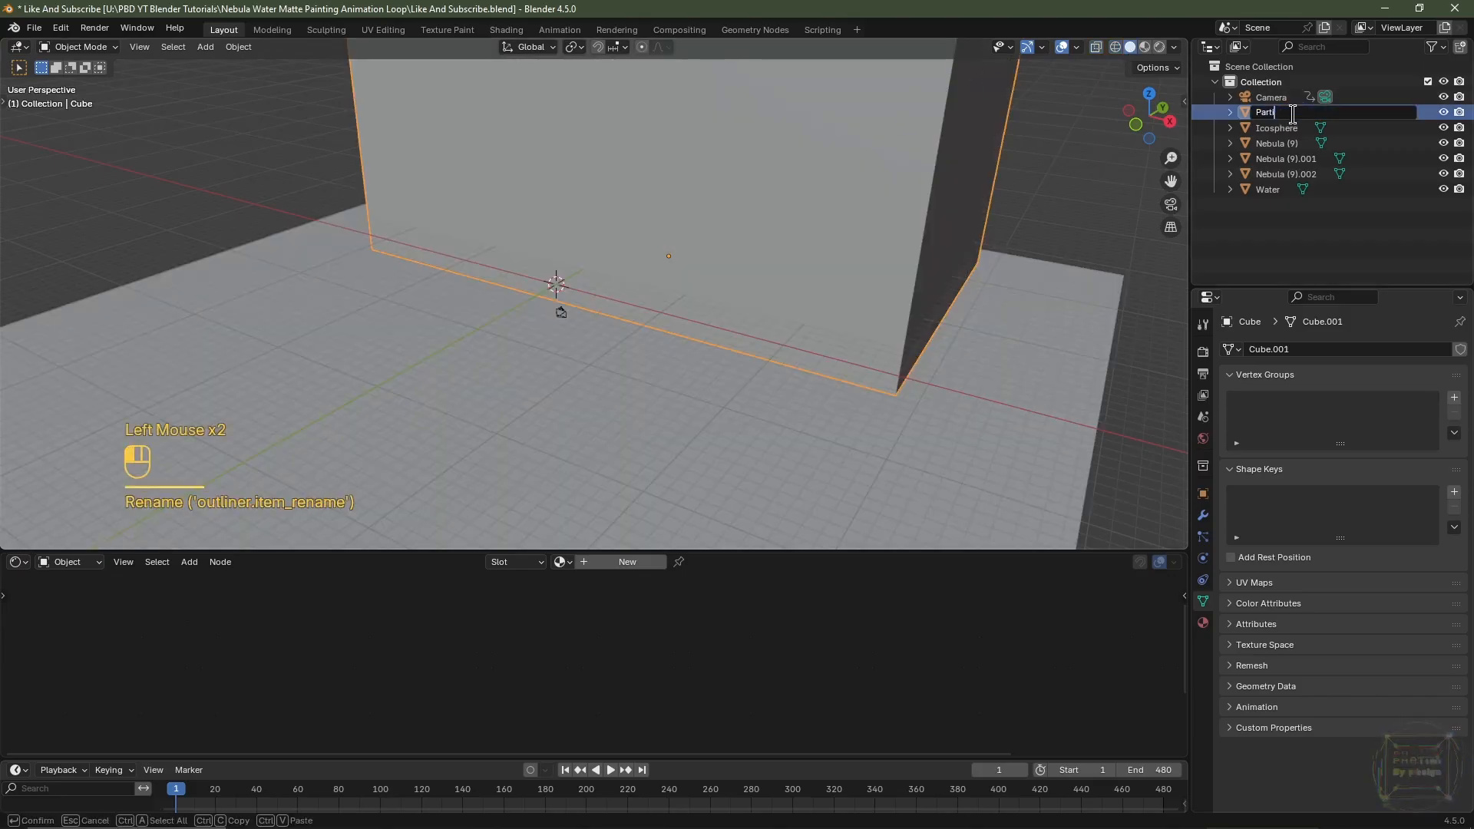
text(cle System)
key(Return)
key(ctrl+s)
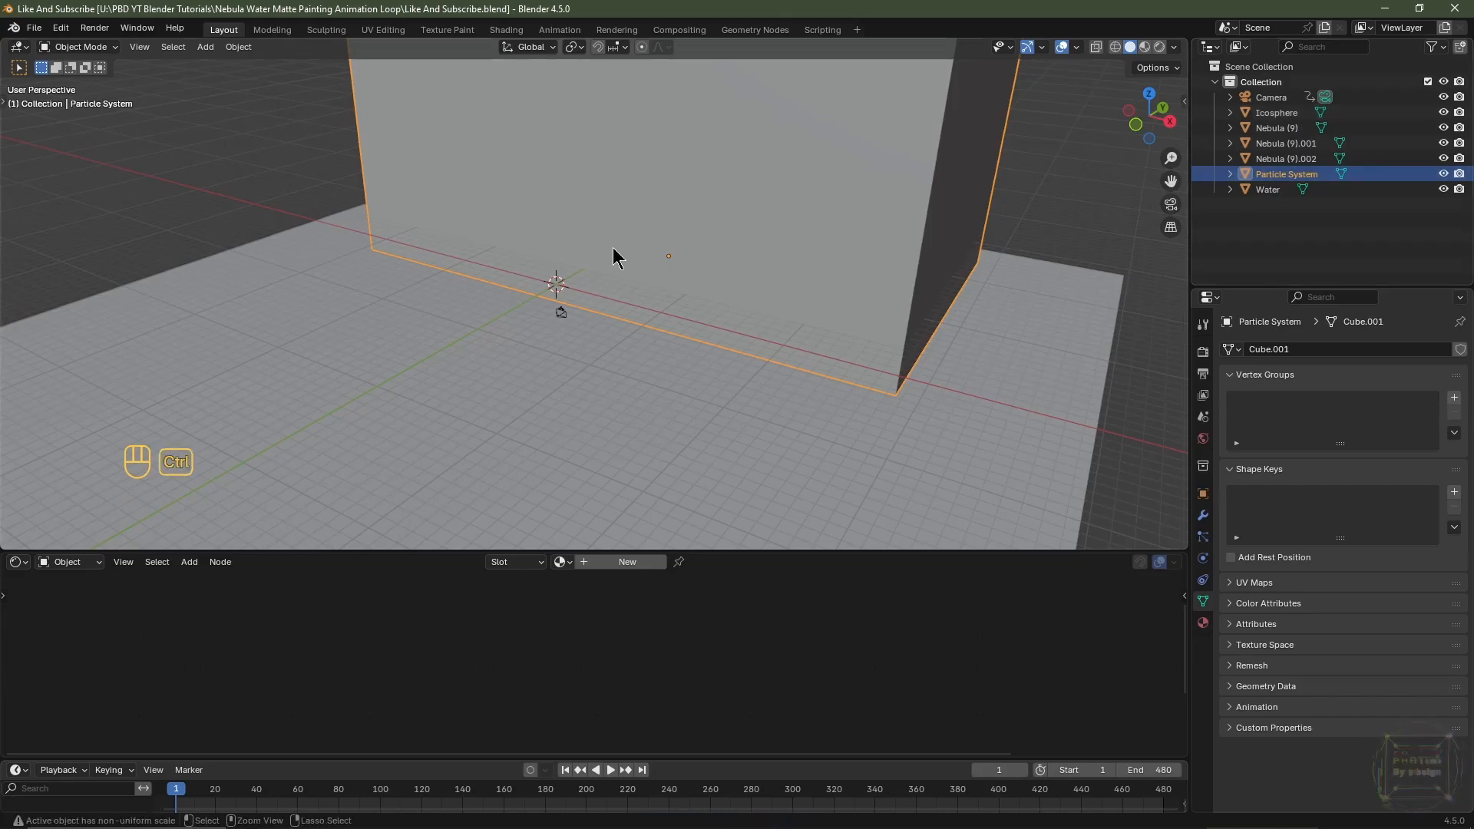
Apply the box's scale and add a particle system to it
key(ctrl+a)
click(592, 281)
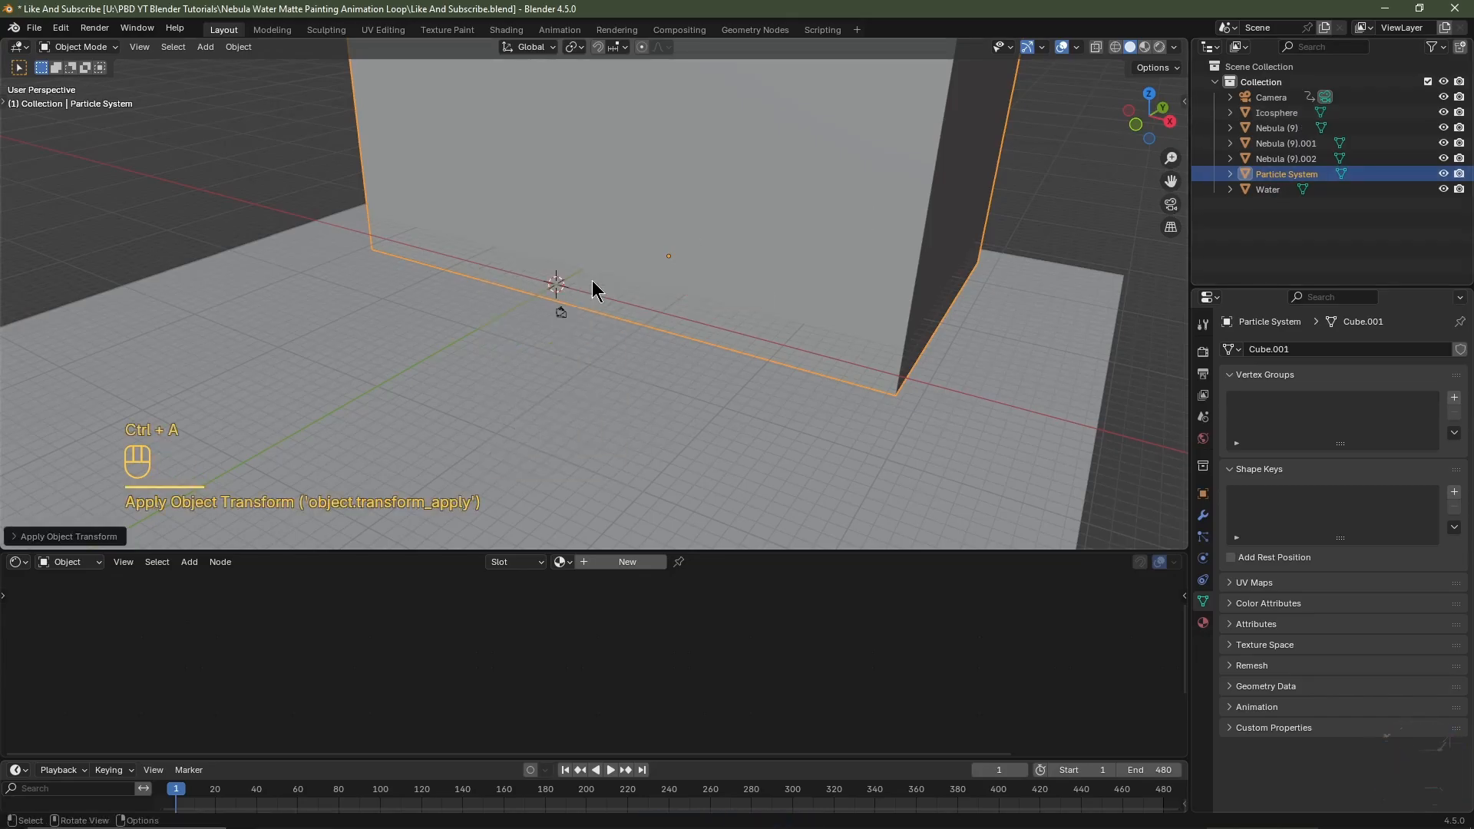
click(1204, 535)
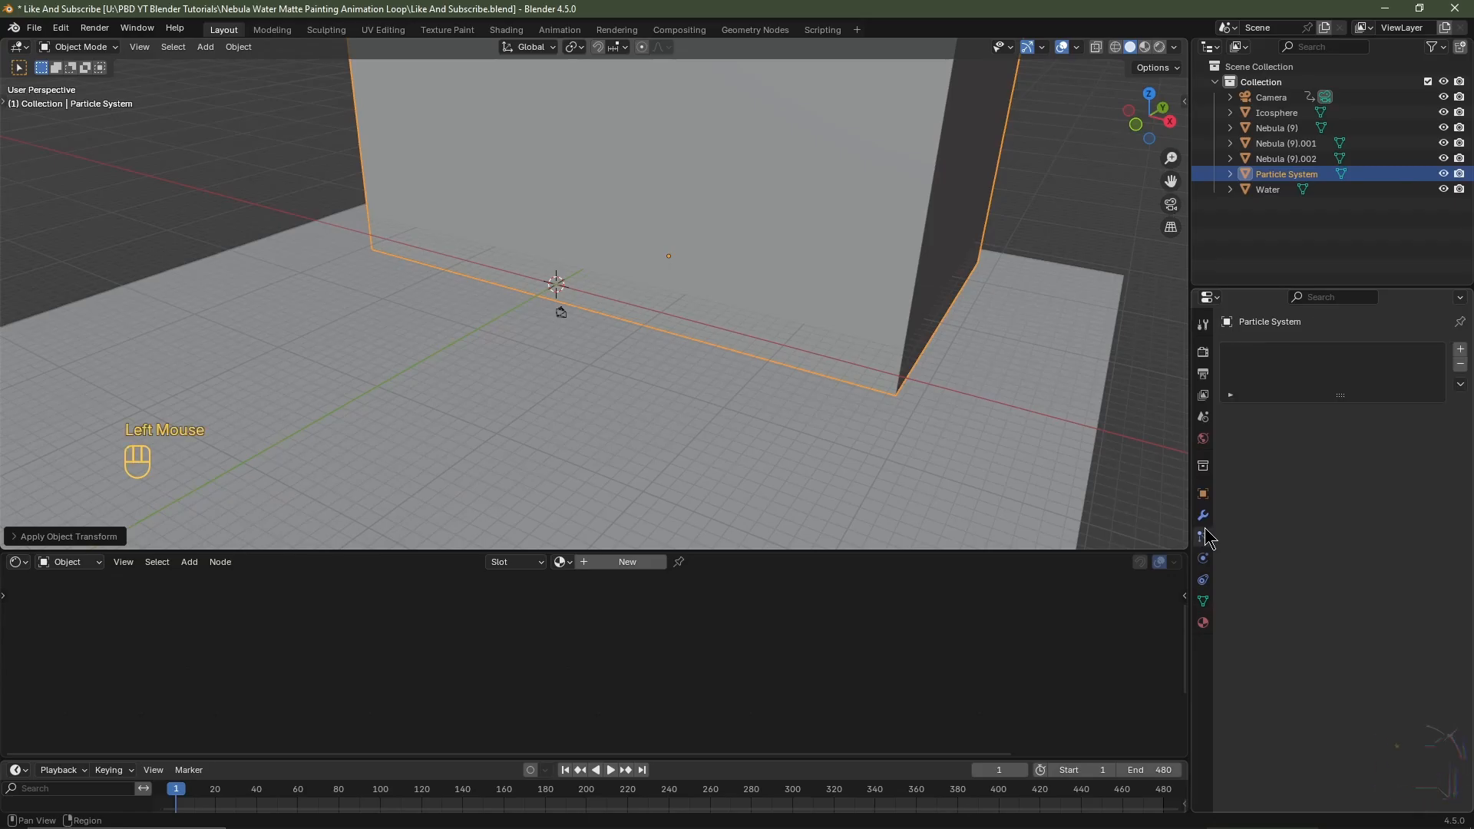
click(1461, 353)
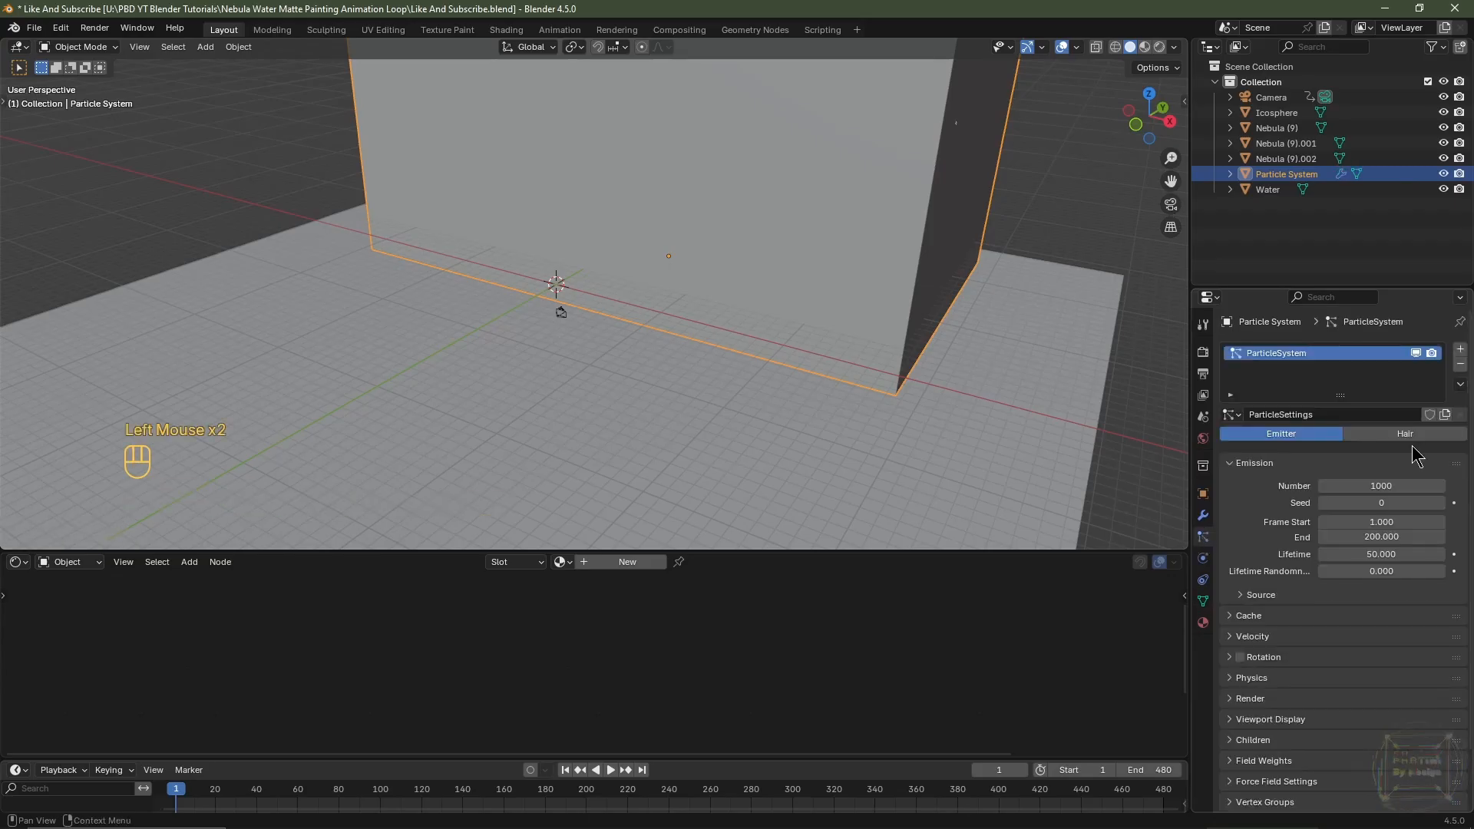
Set the particle emission to 2500 particles with start frame 0, end frame 0 and a lifetime of 481
click(1393, 485)
text(25)
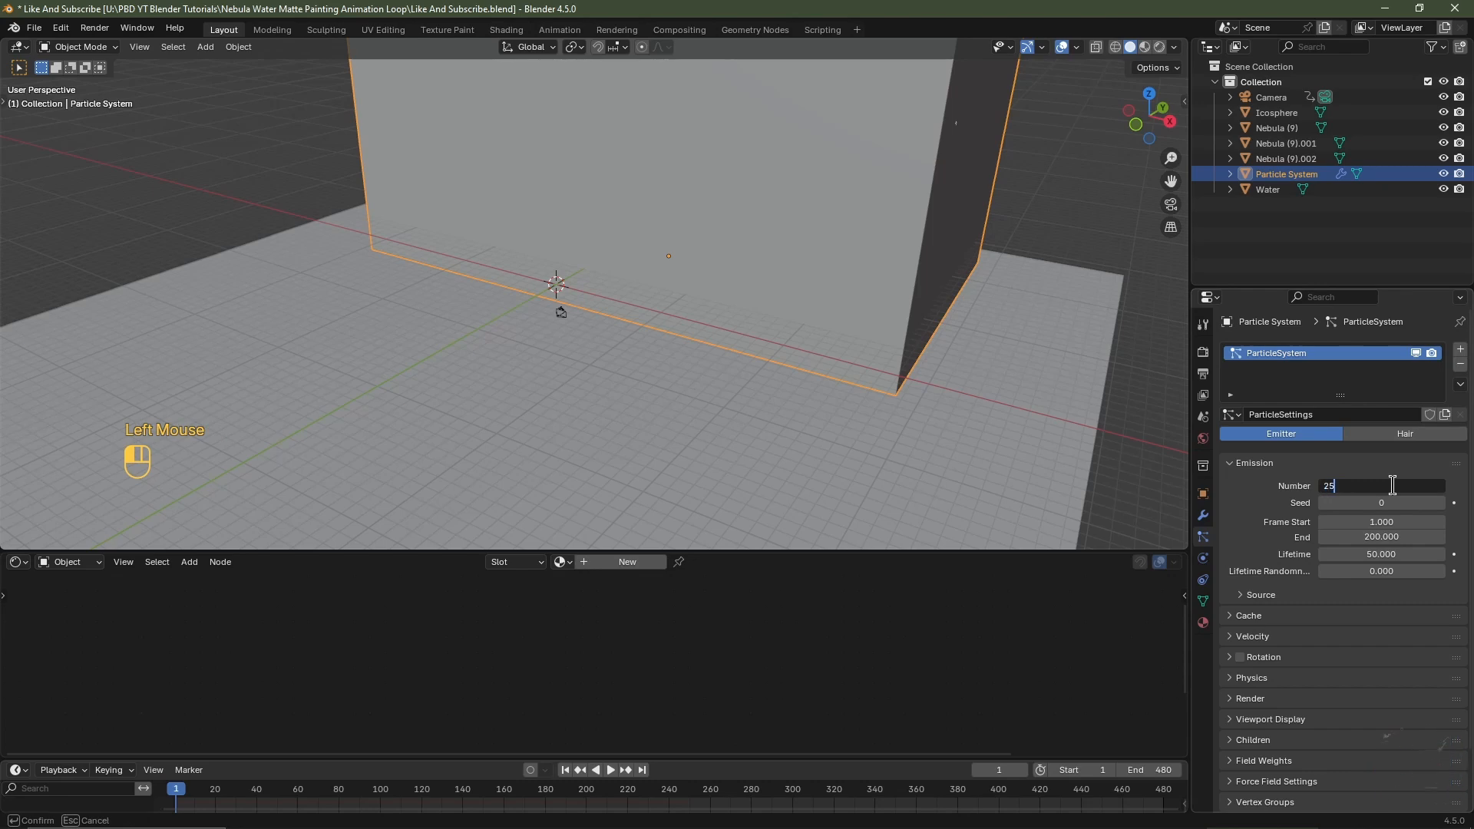
text(00)
key(Return)
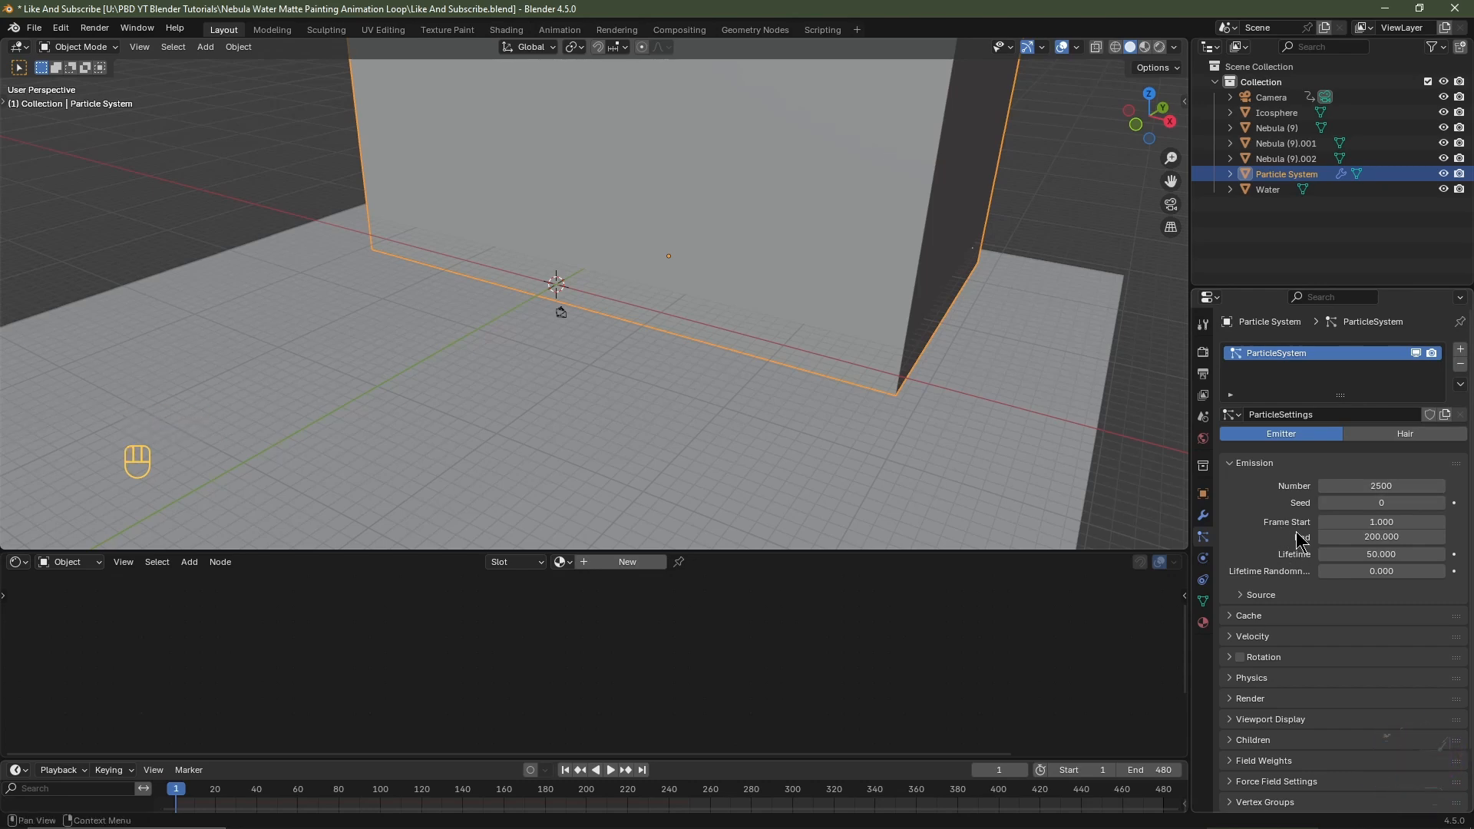
click(1382, 522)
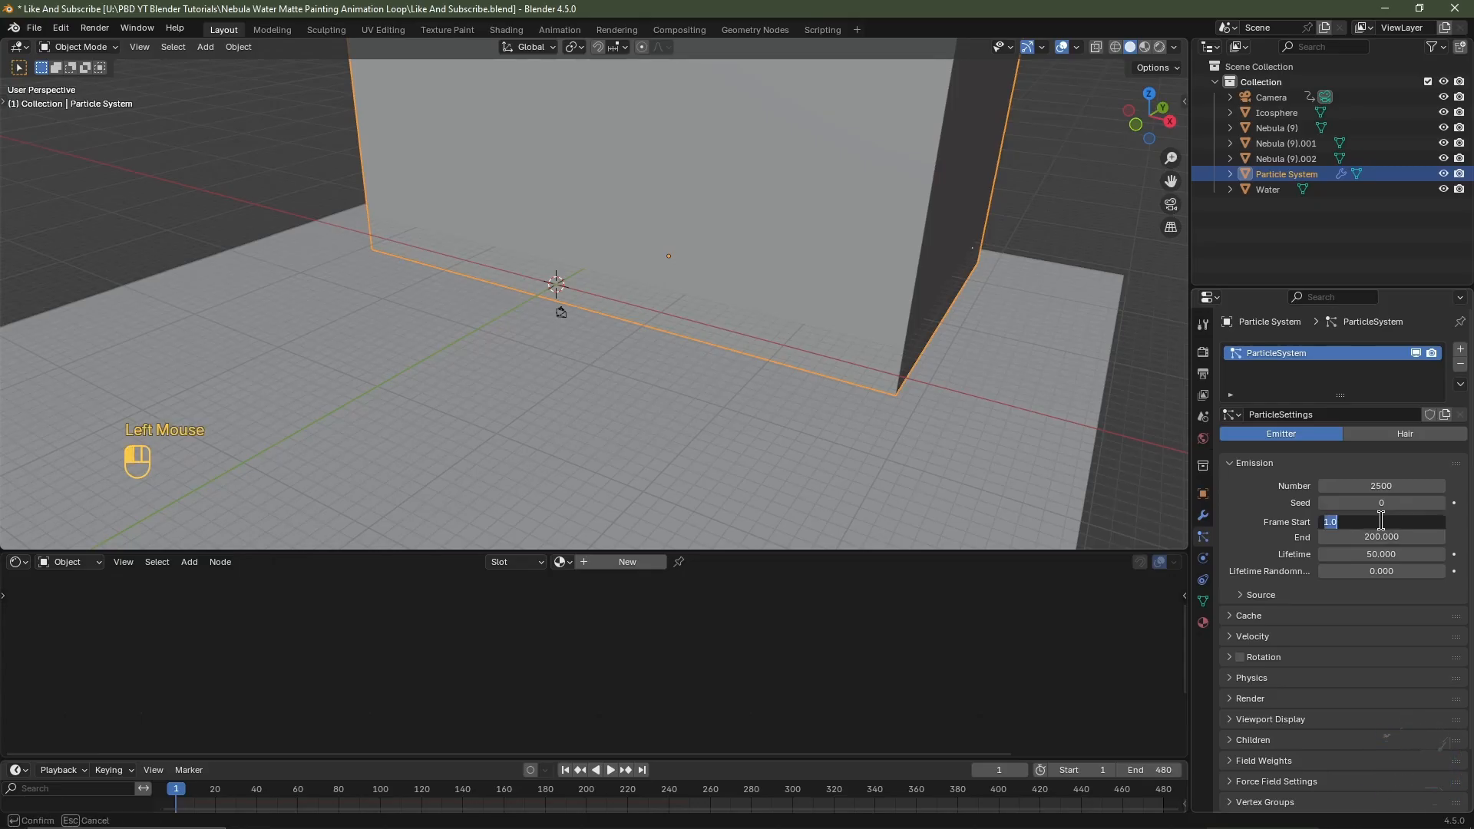
key(Tab)
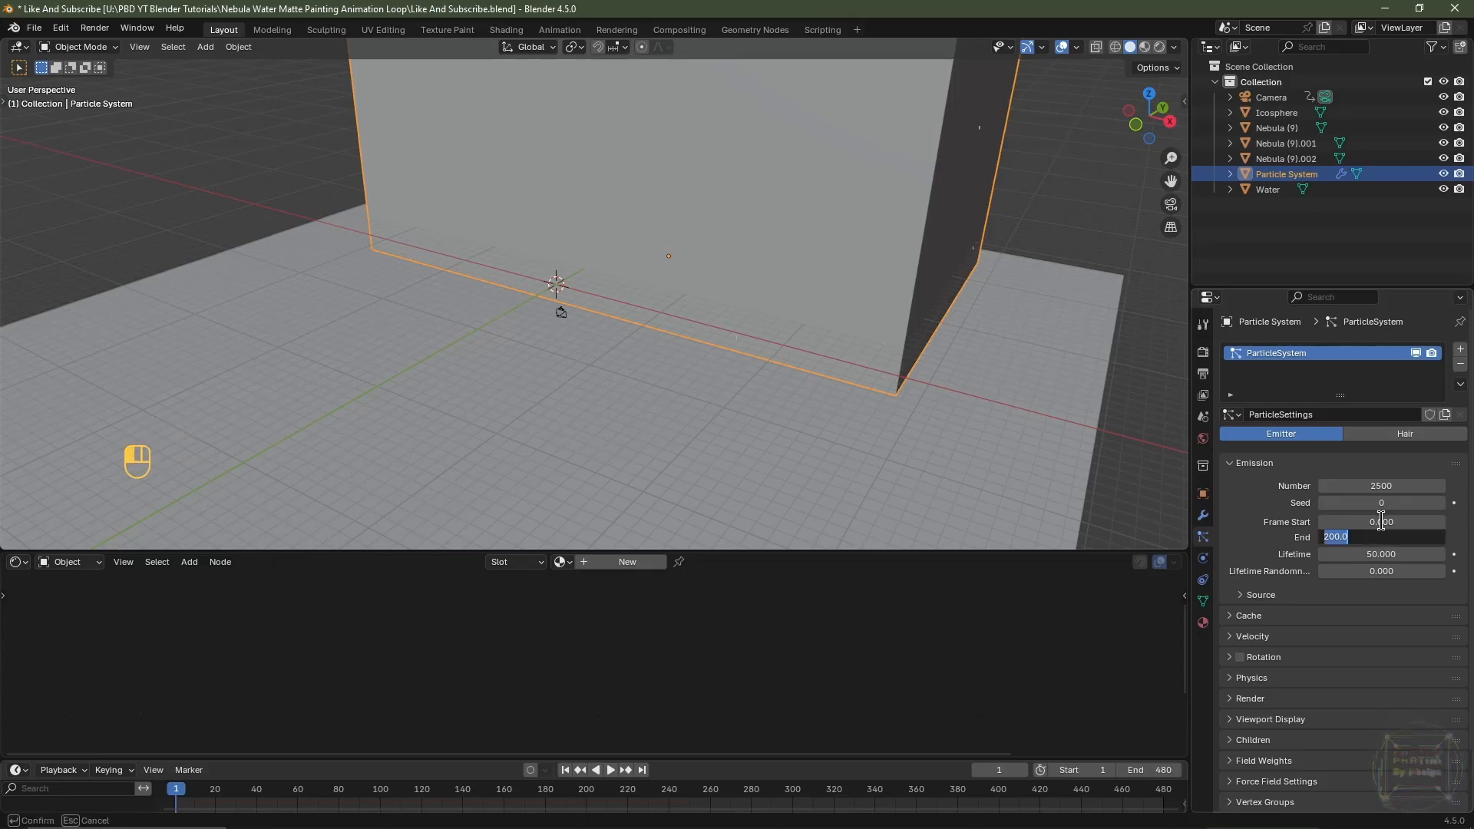
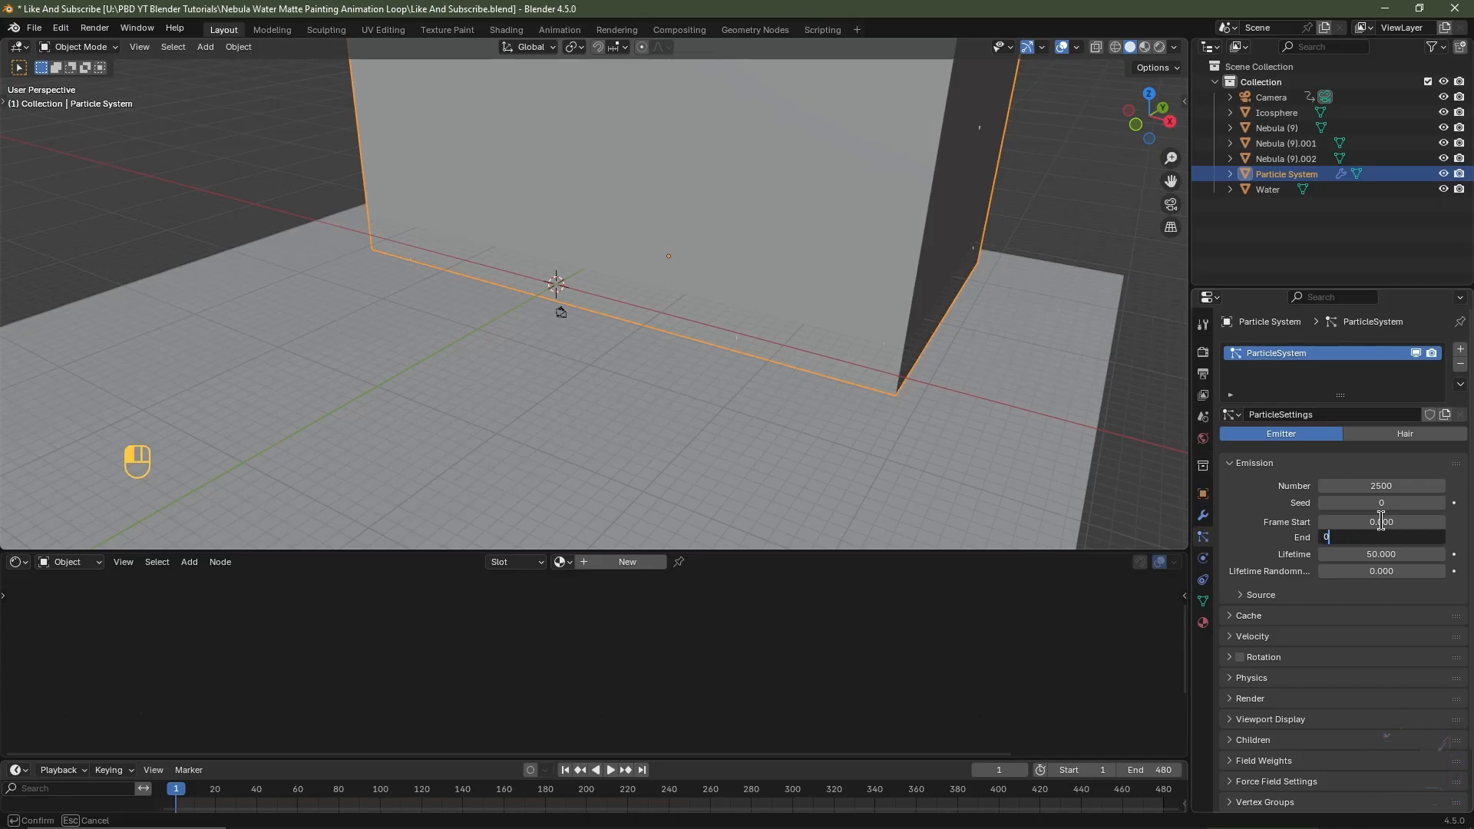
key(Tab)
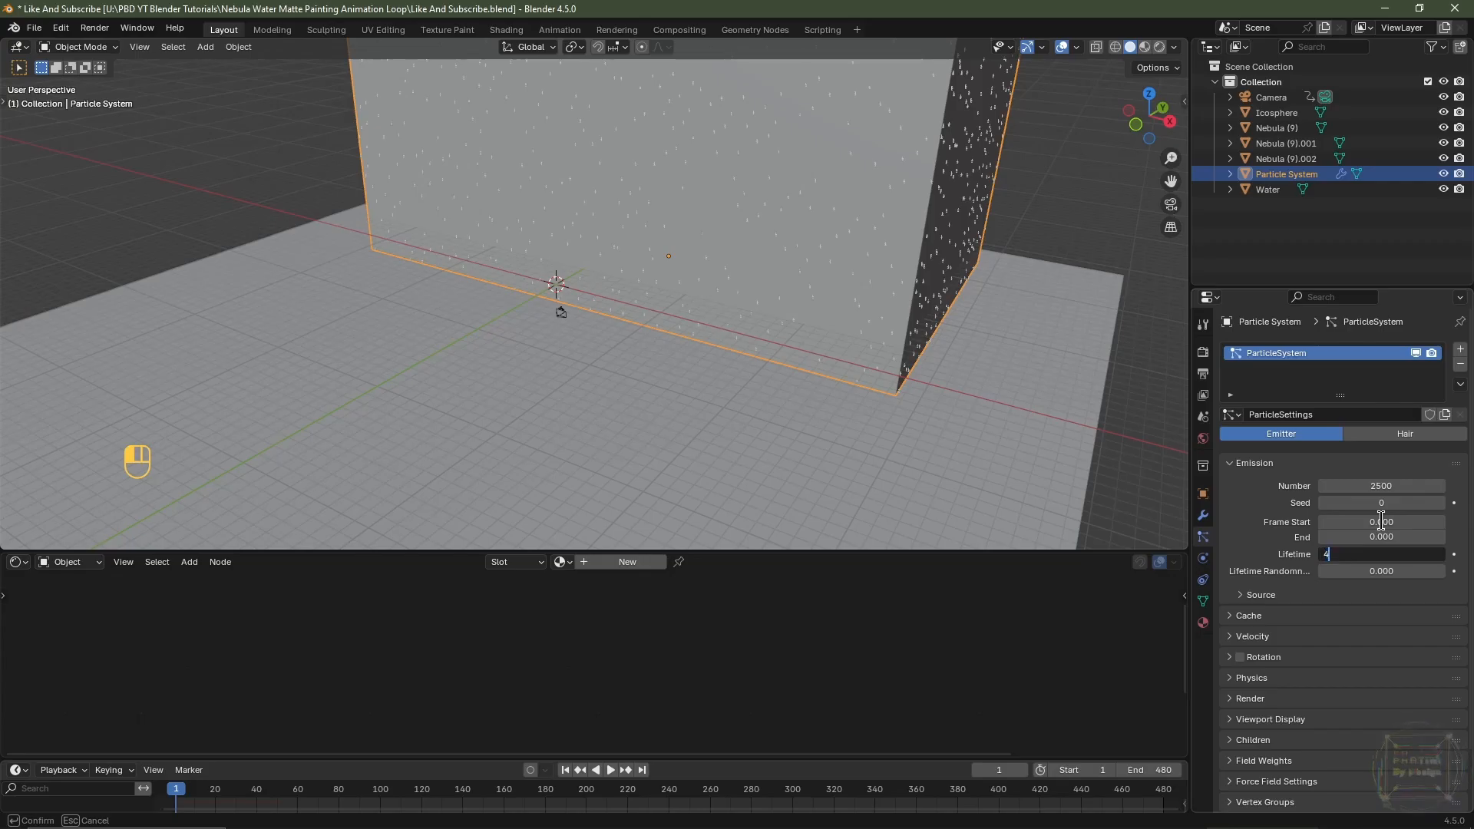
key(Return)
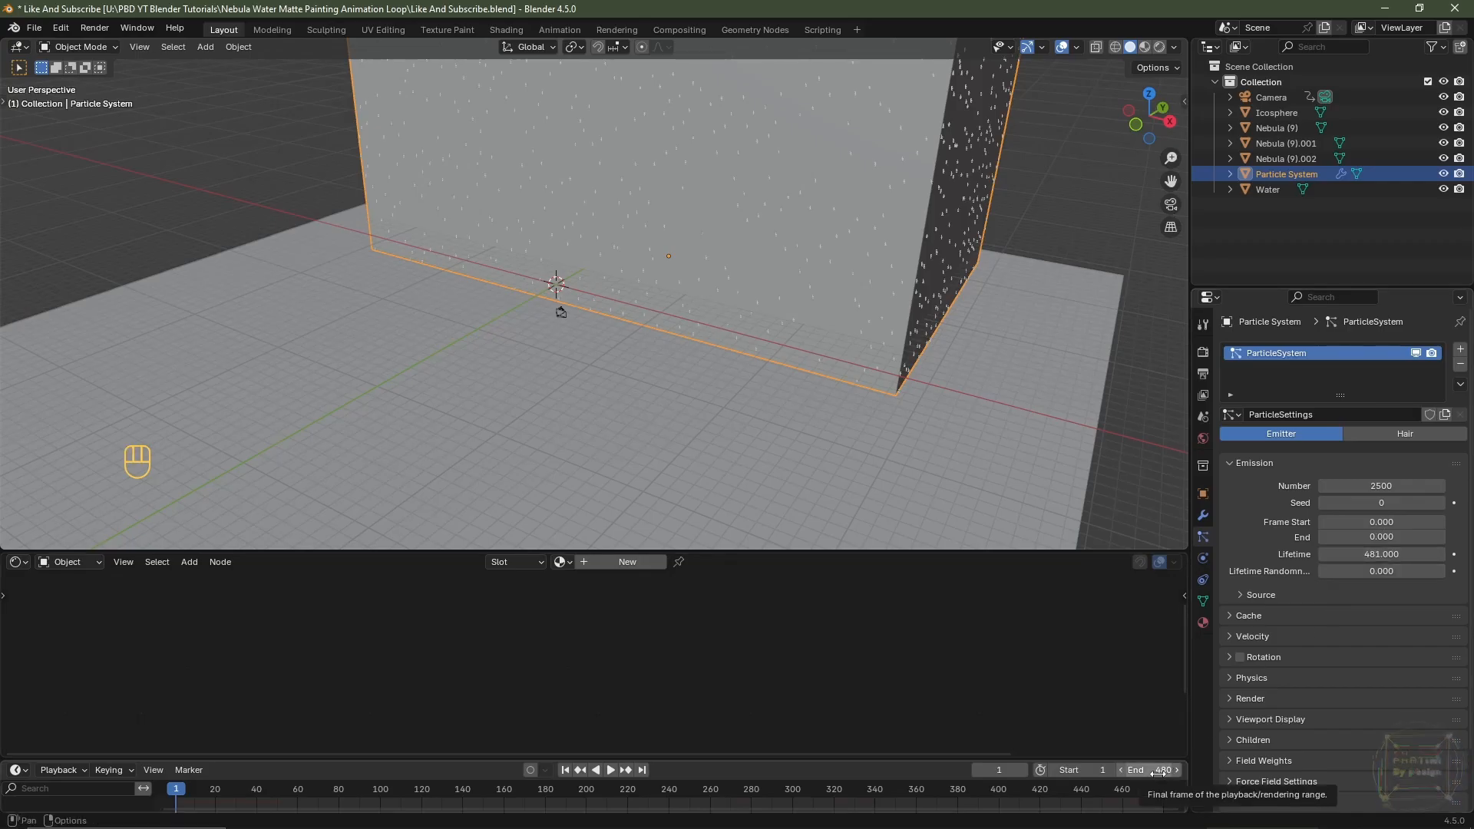
Set the emission source so the particles are emitted from the box's Volume
click(1251, 596)
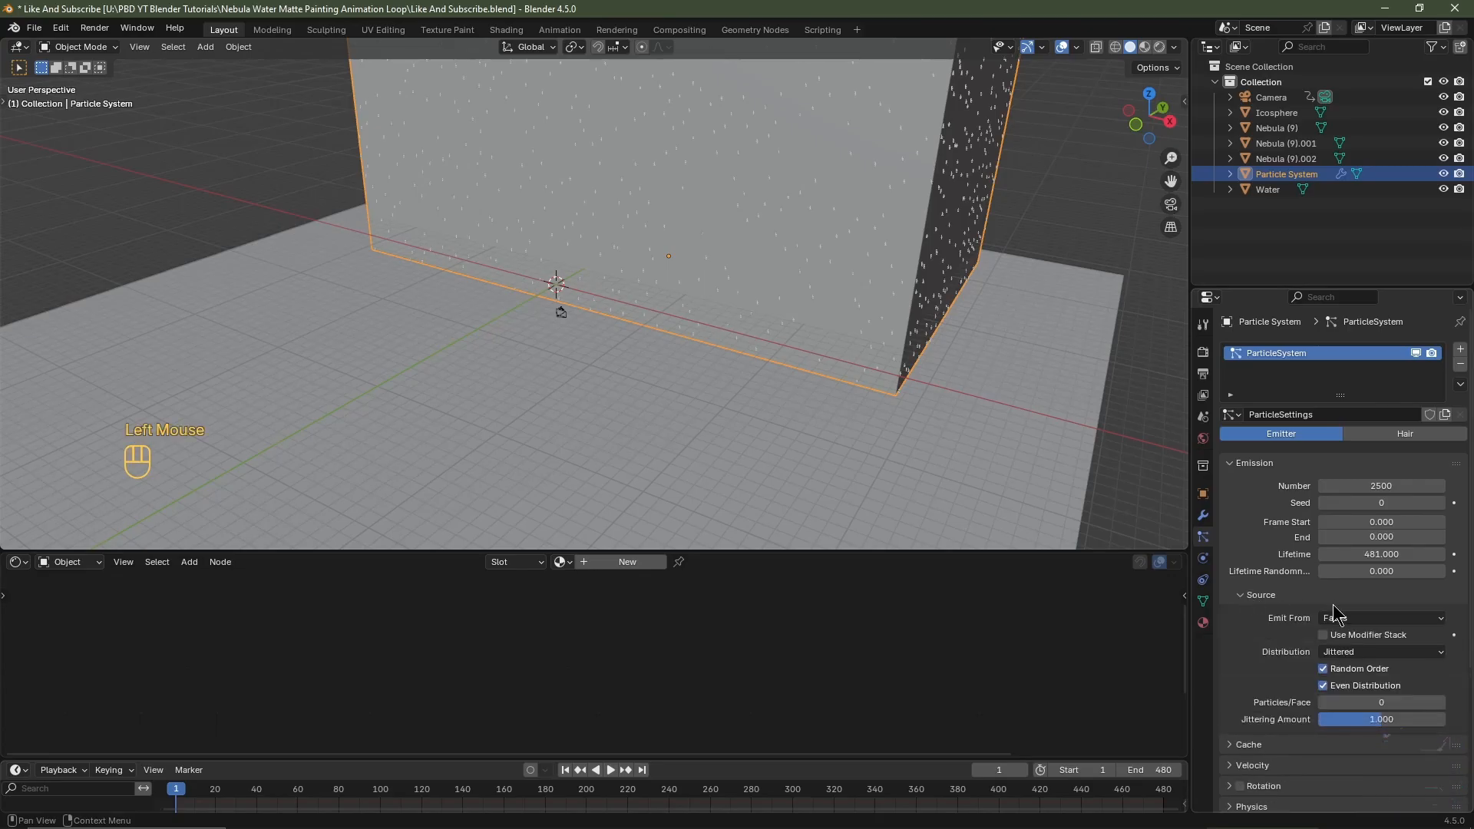
click(1360, 619)
click(1342, 669)
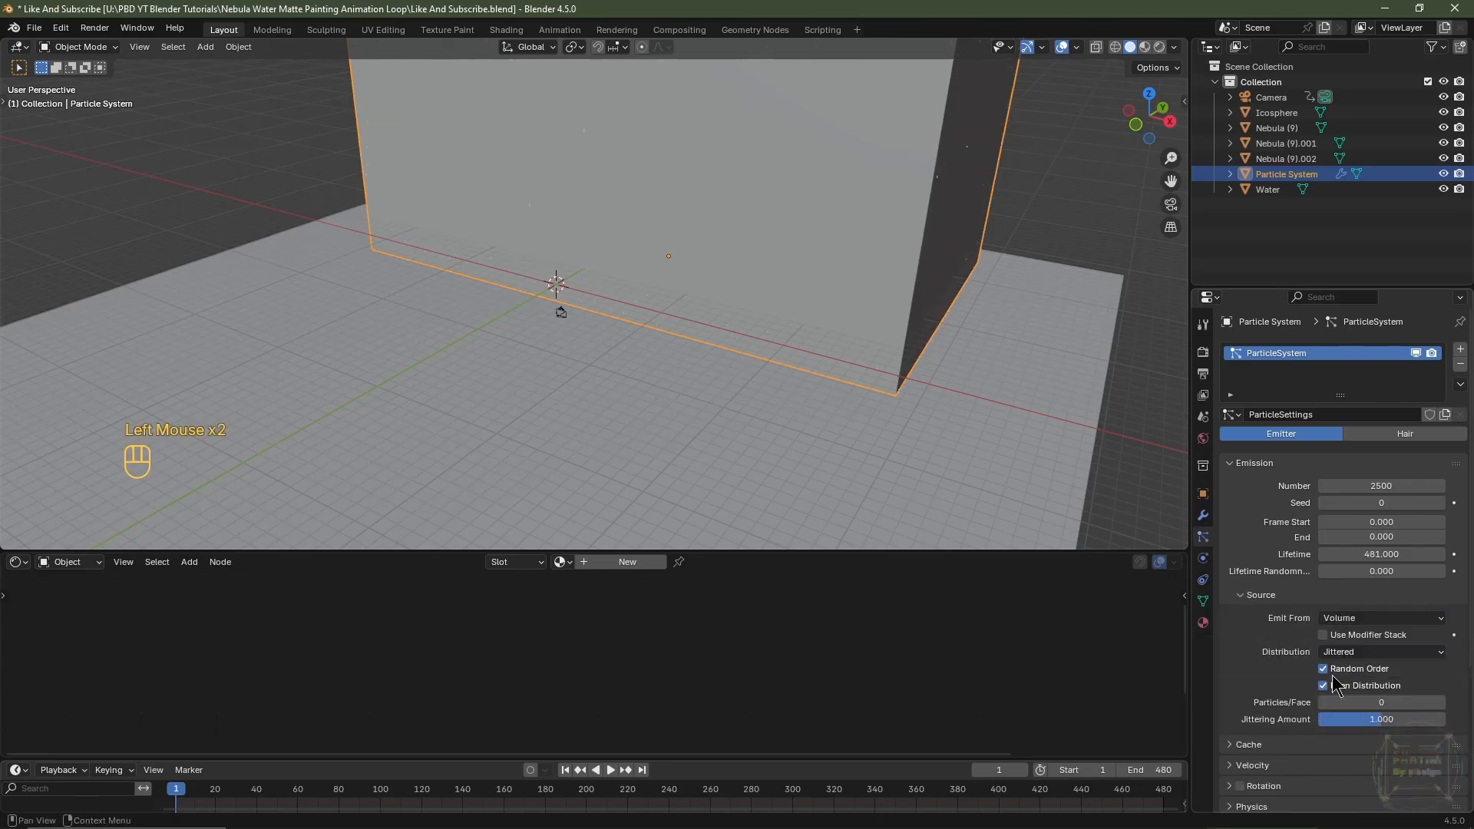
scroll(1266, 695, up, 4)
Set the particles' Normal velocity to 0 m/s
click(1253, 766)
scroll(1288, 735, down, 2)
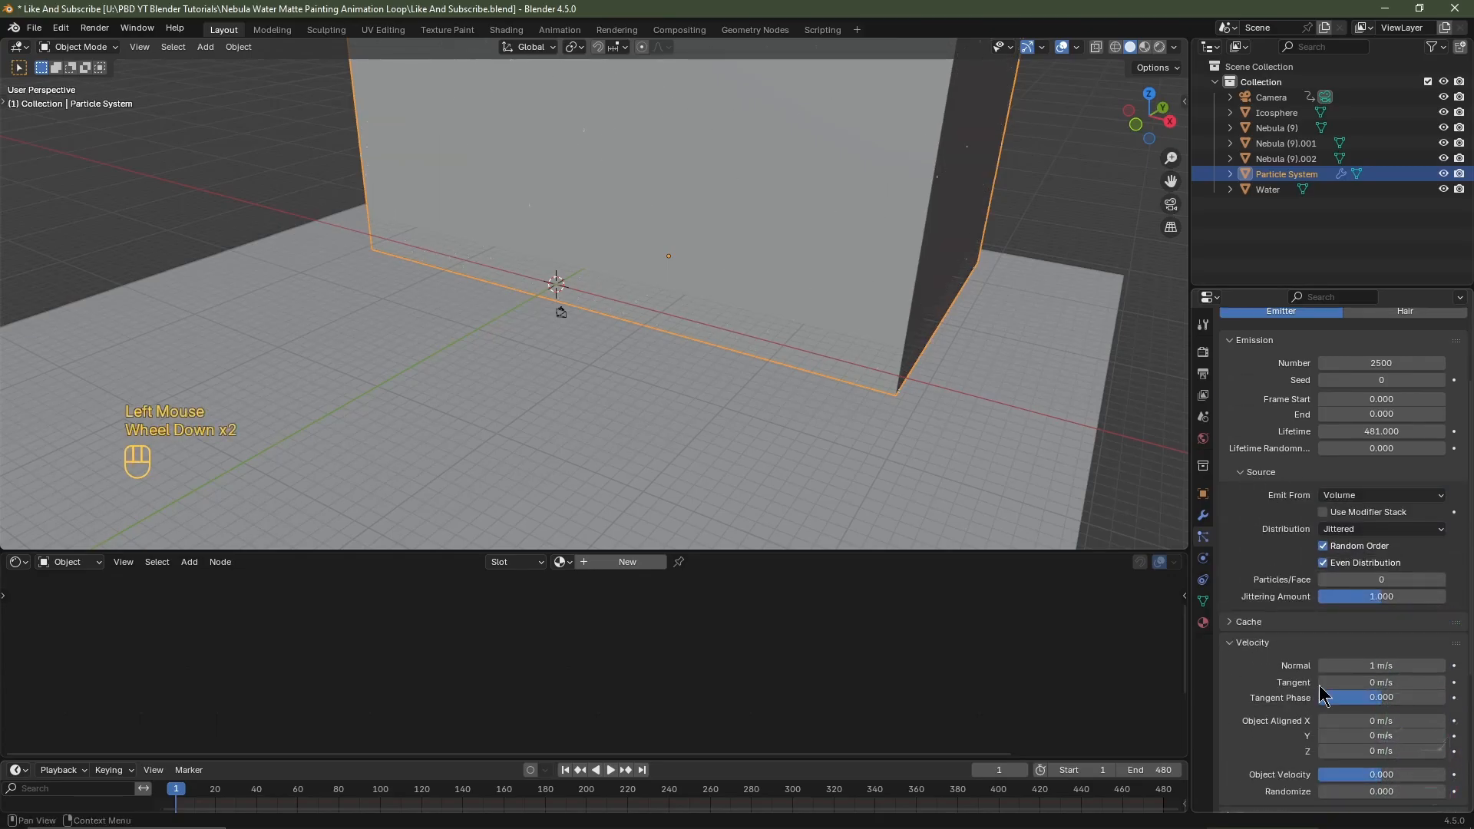
click(1370, 665)
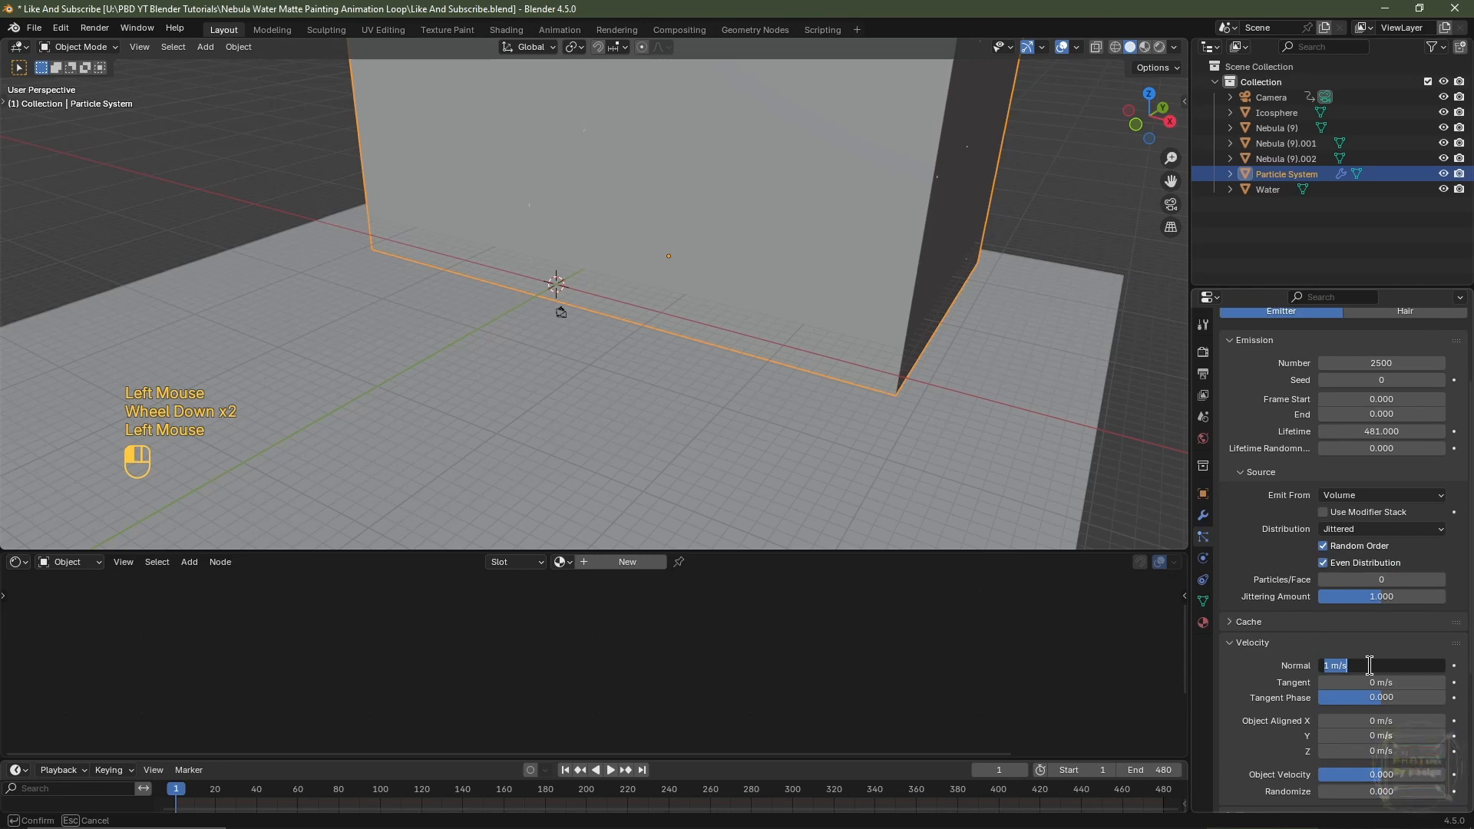
text(0)
key(Return)
Set the particle system's physics type to None
scroll(1305, 664, down, 4)
click(1266, 657)
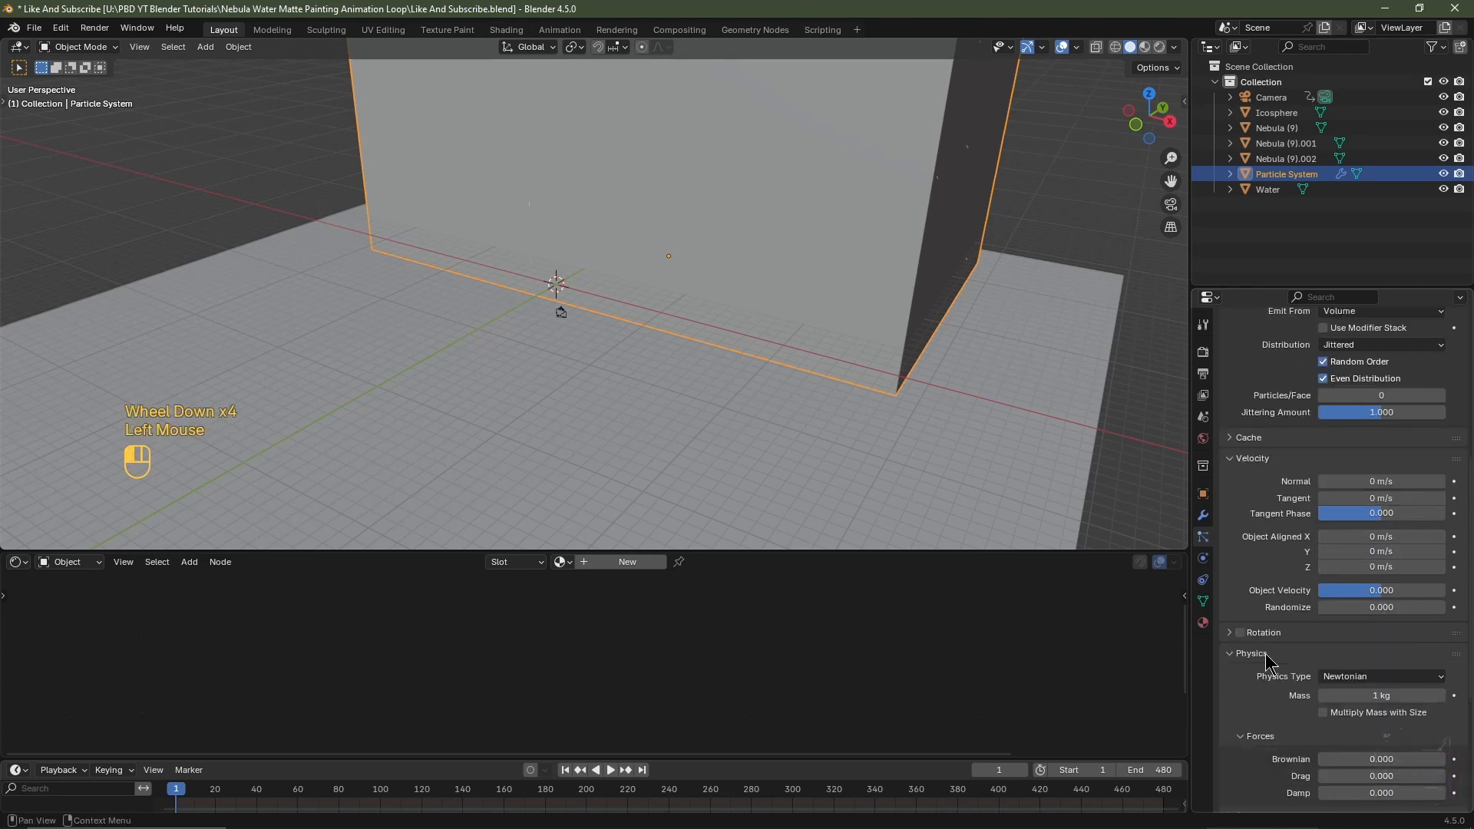
click(1343, 679)
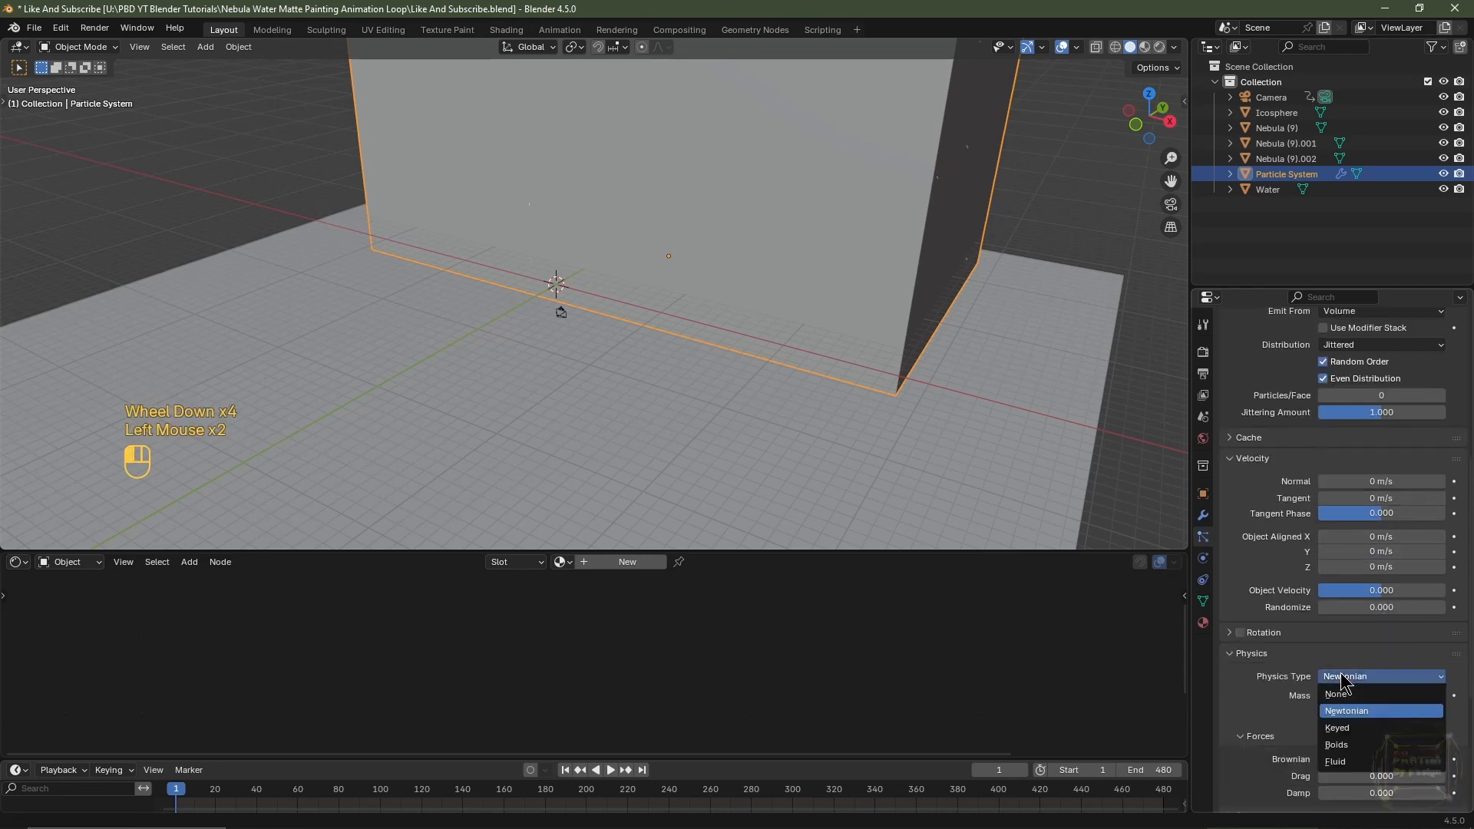
click(1355, 697)
scroll(1305, 668, down, 2)
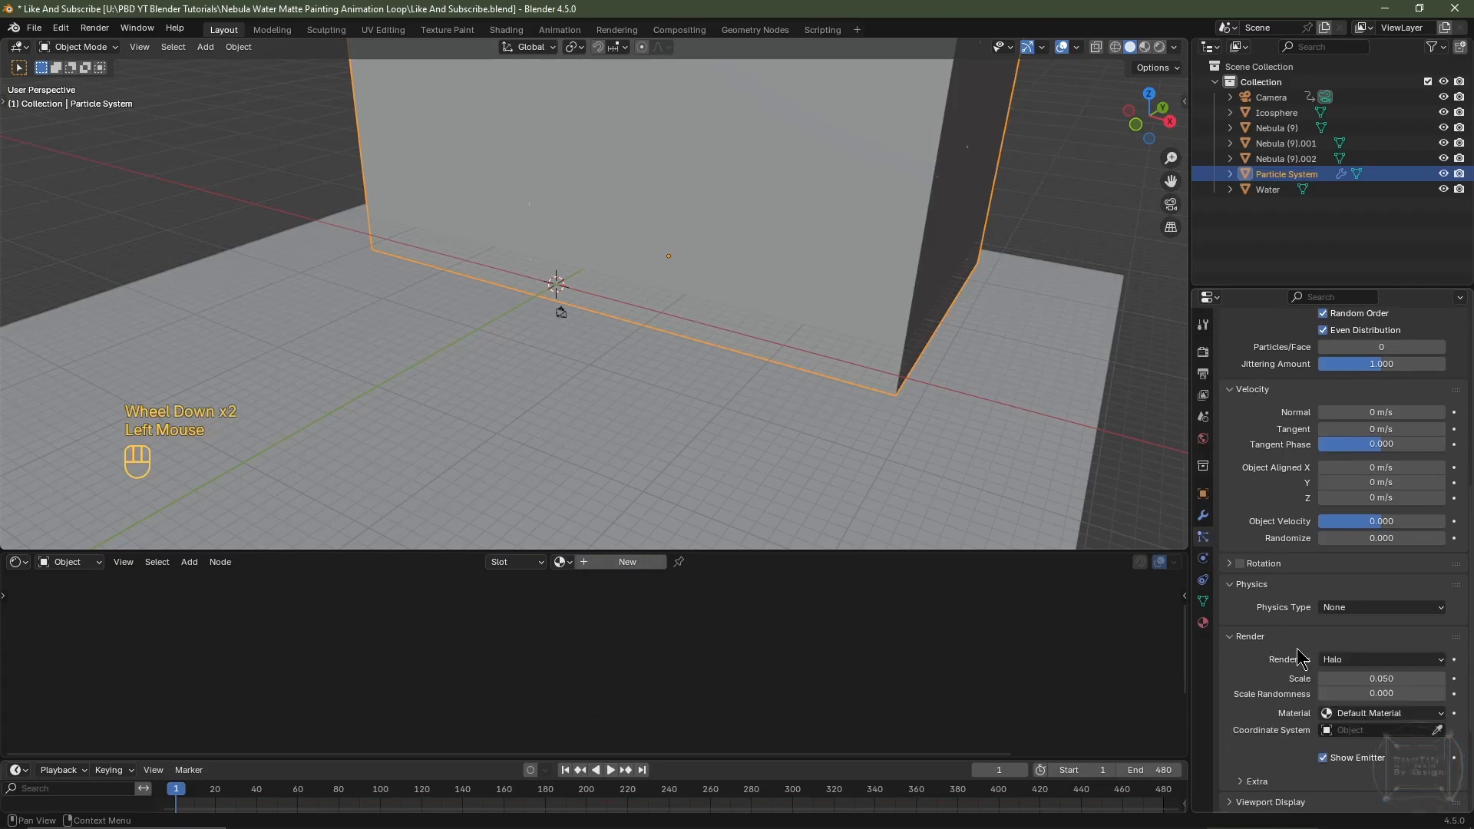
Render the particles as Object, using the Icosphere as the instance object
click(1350, 661)
click(1345, 744)
scroll(1344, 691, down, 3)
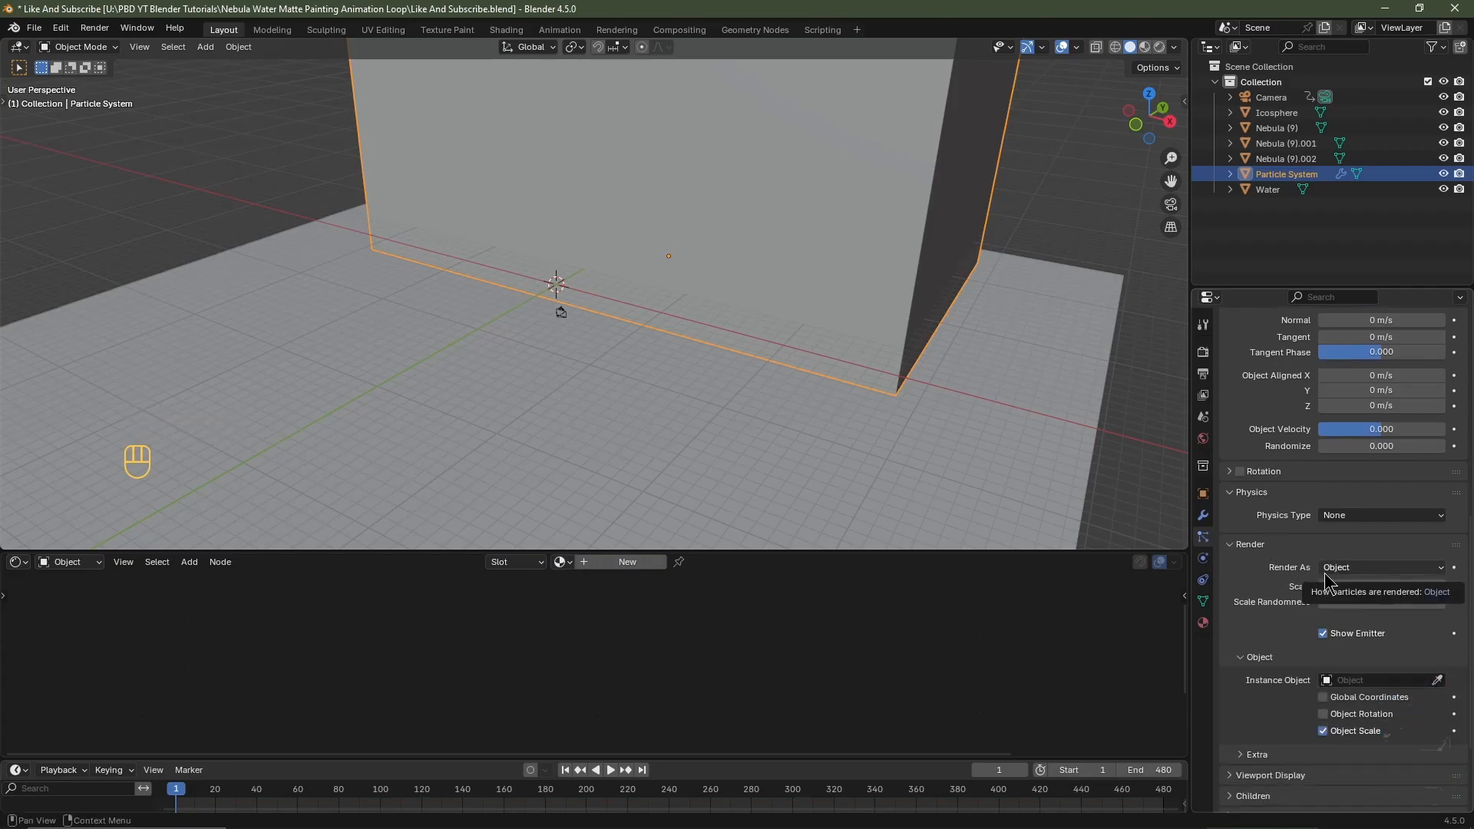
click(1363, 680)
click(1342, 535)
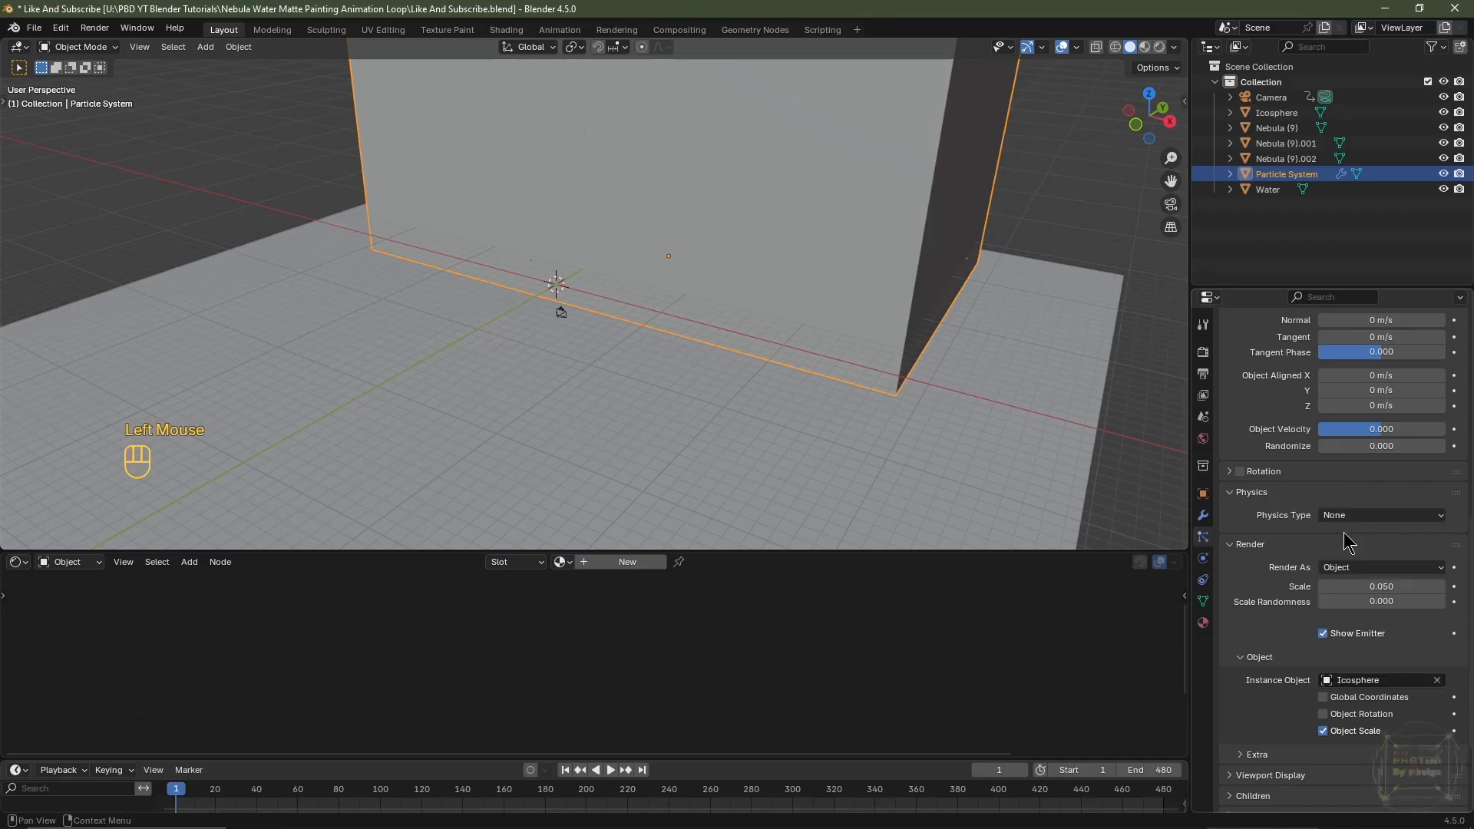
Hide the particle emitter box in both the render and the viewport display
click(1323, 634)
click(1274, 777)
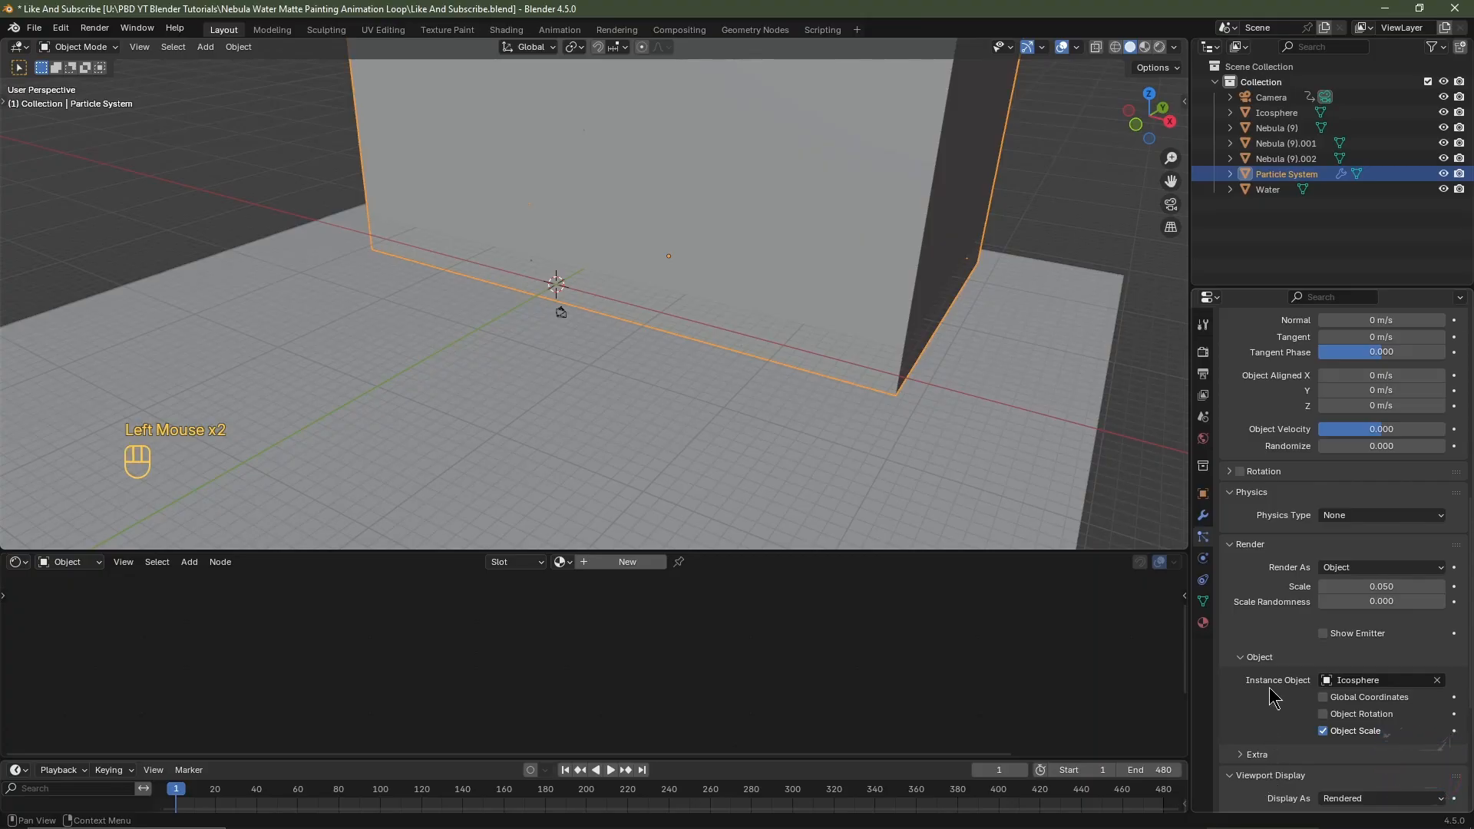
scroll(1287, 699, down, 3)
click(1328, 729)
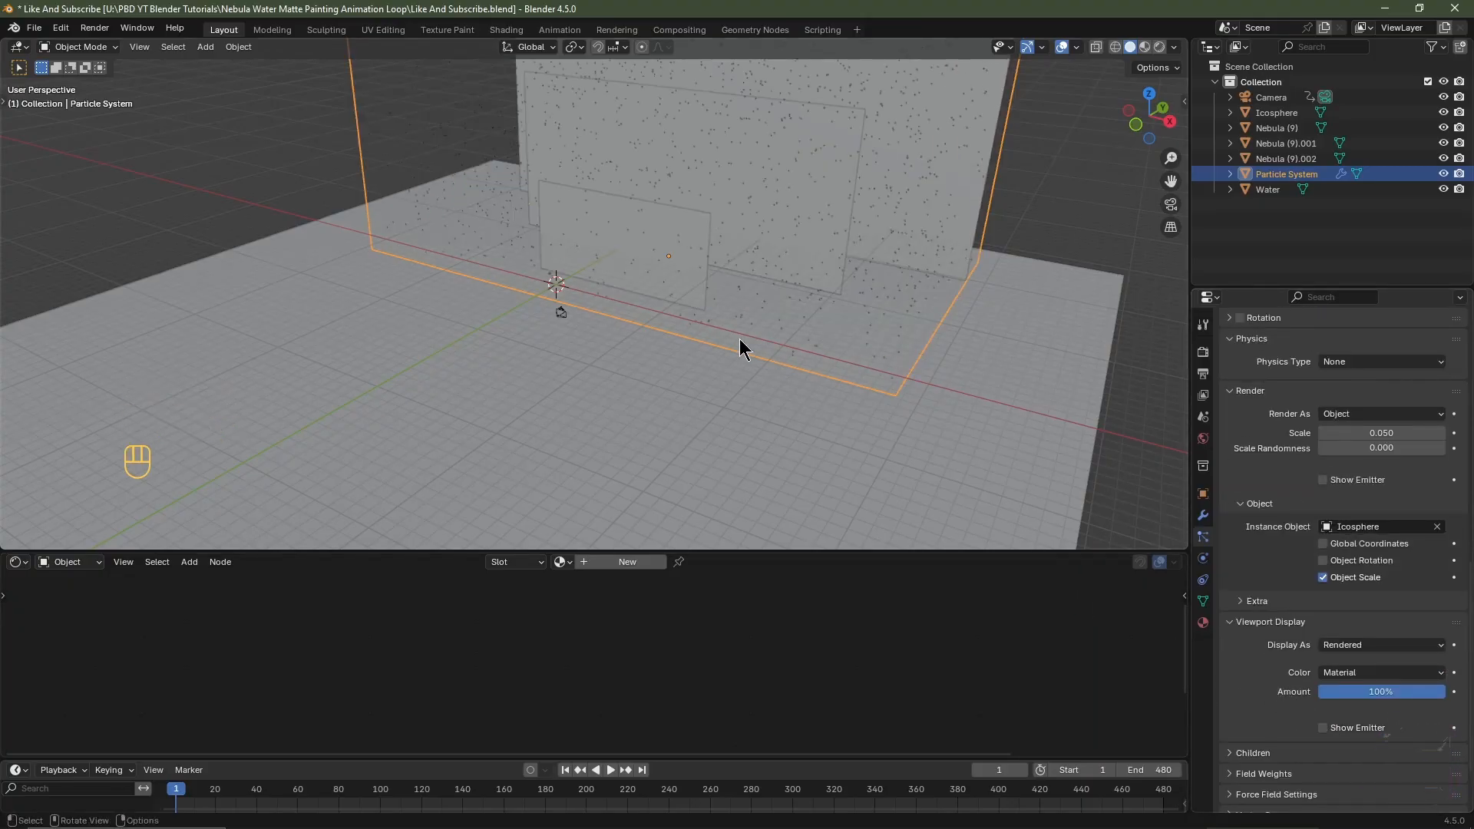
Look through the camera and set the particles' scale randomness to 0.9
key(KP_0)
scroll(736, 344, up, 2)
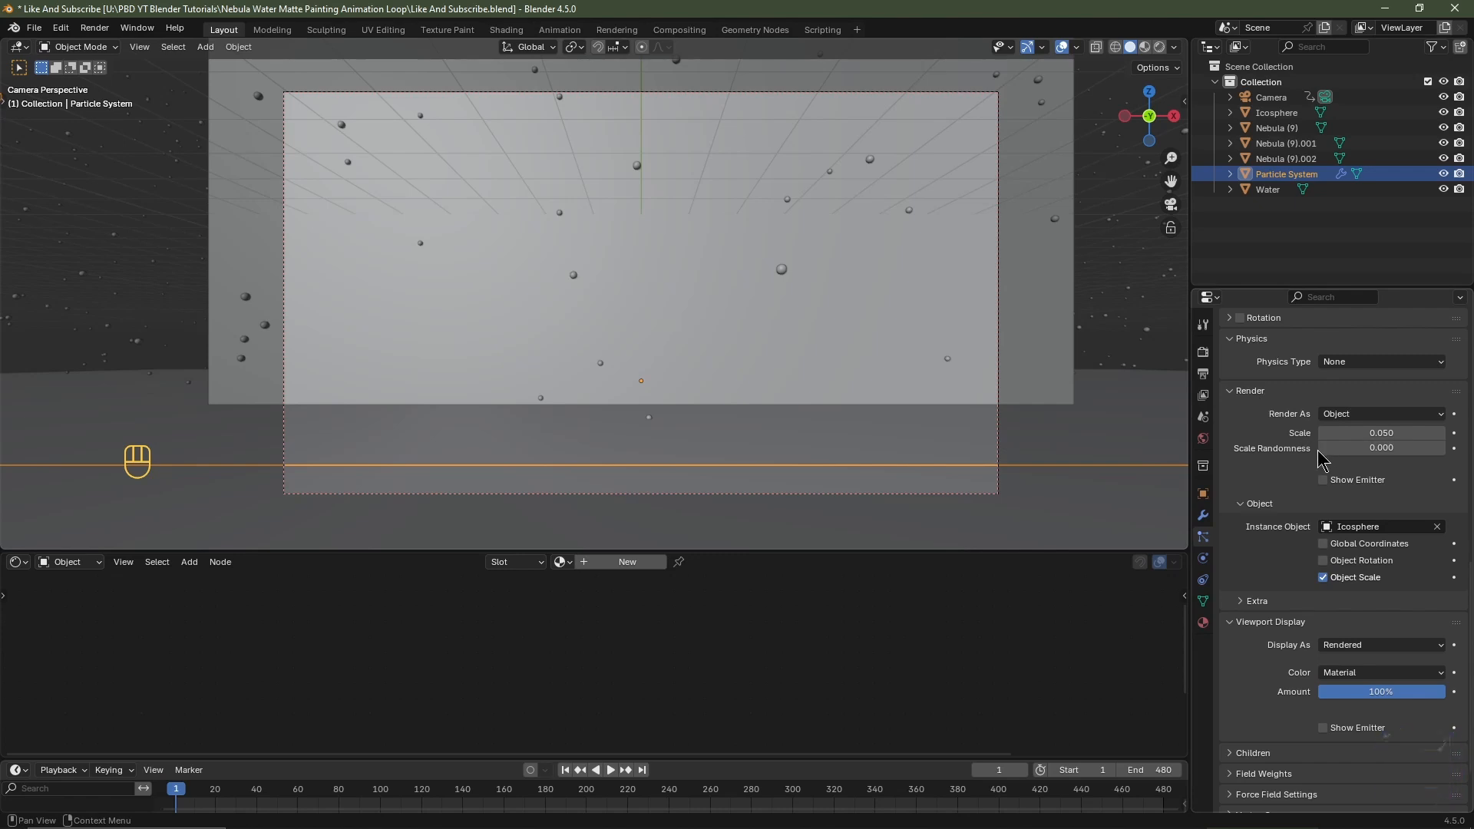
click(1383, 449)
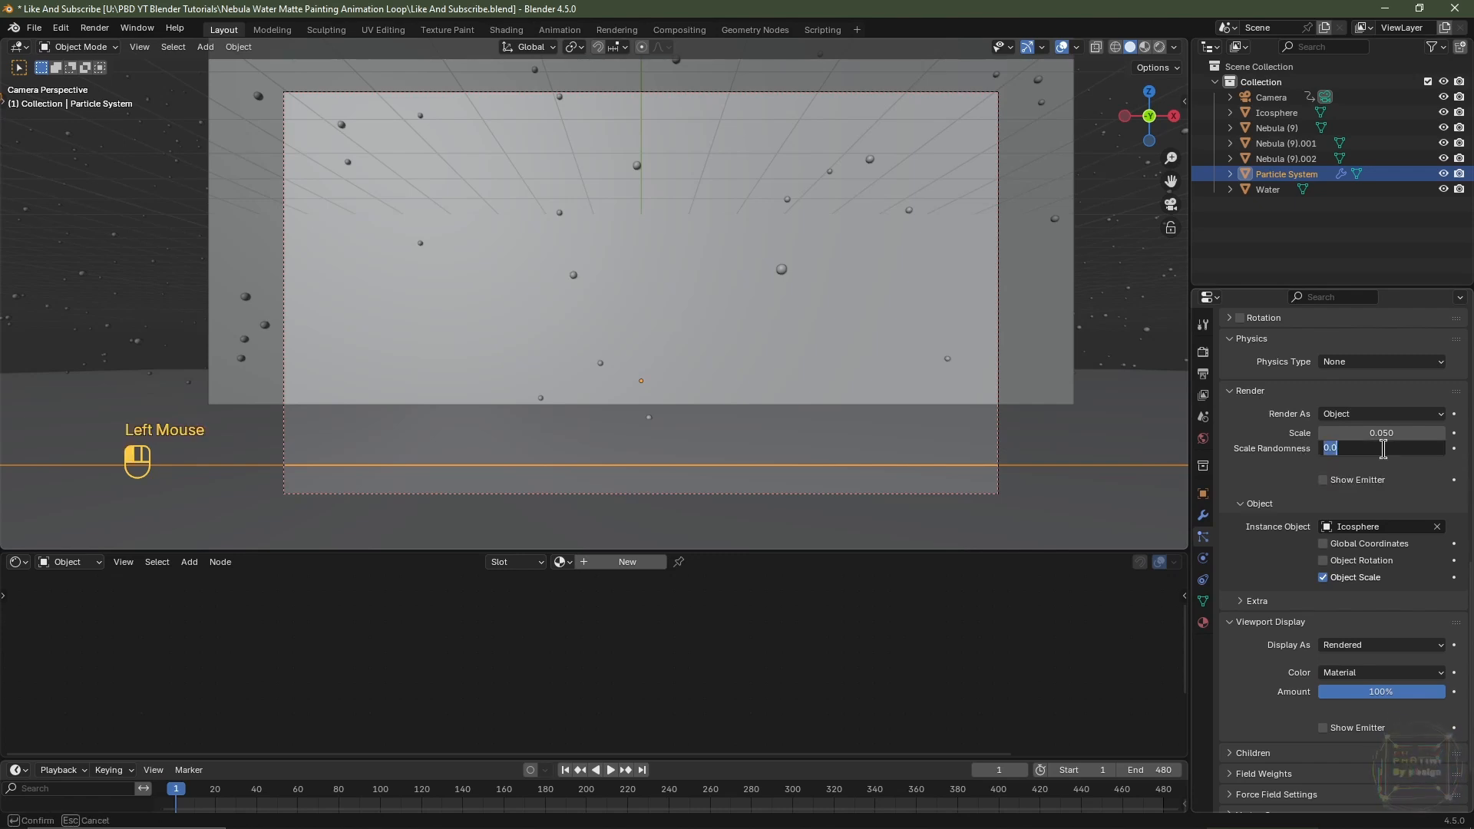
key(Return)
Set the particle system's Gravity and All field weights to 0
scroll(1376, 491, down, 3)
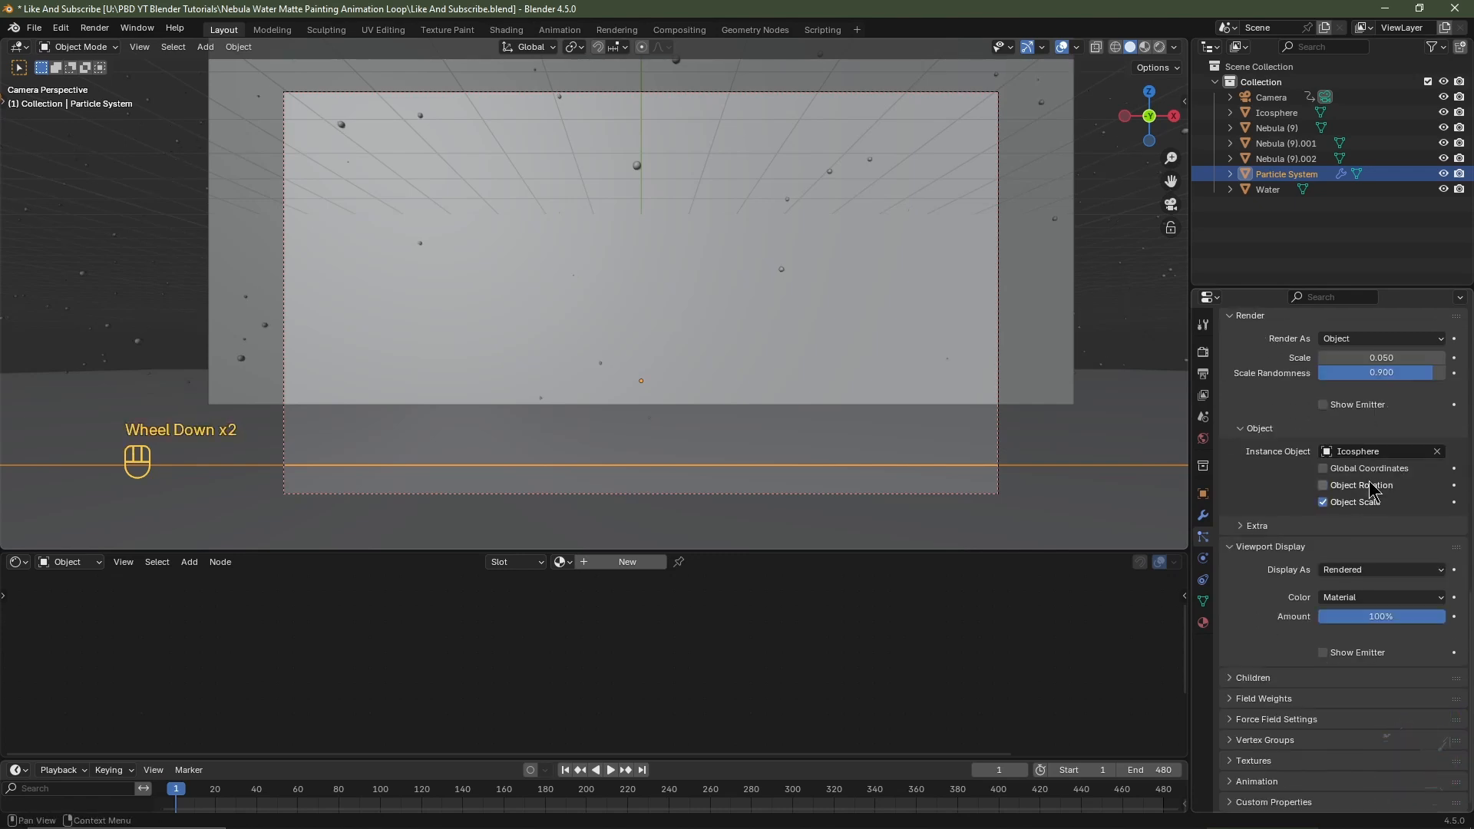
click(1278, 700)
double_click(1419, 743)
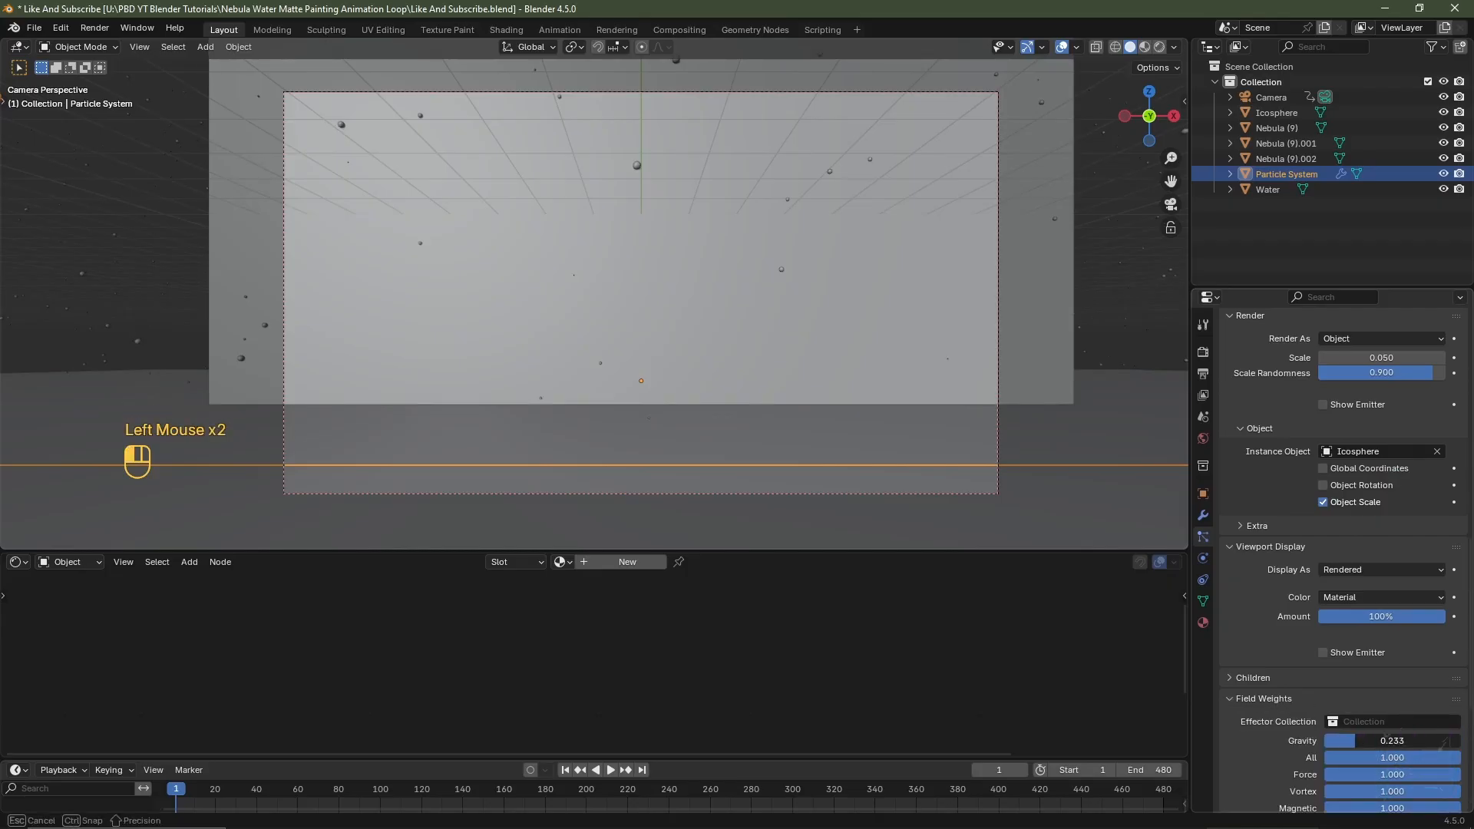
double_click(1442, 759)
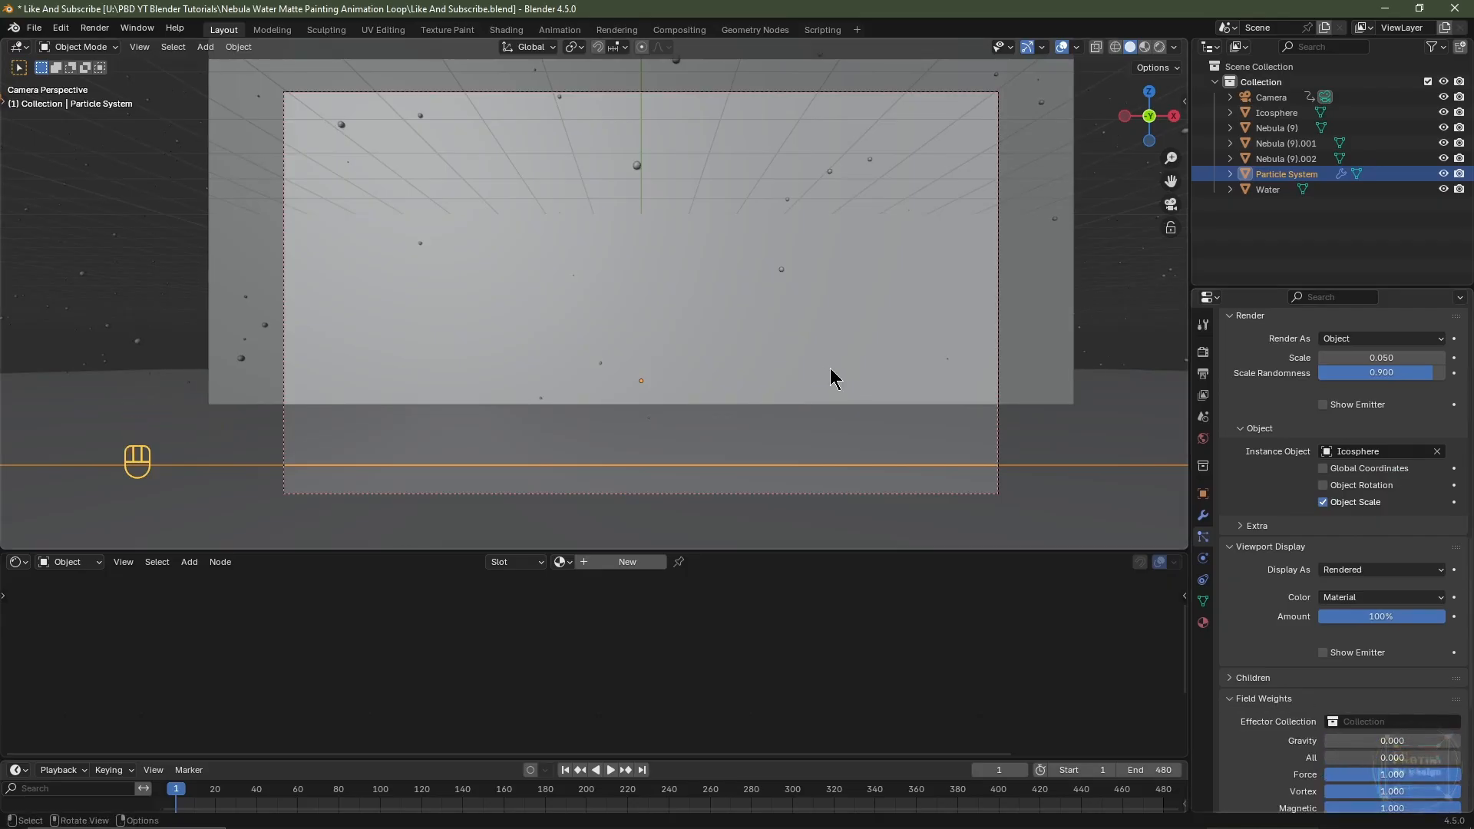
Play the animation in camera view to check the particles, then return to the first frame
key(space)
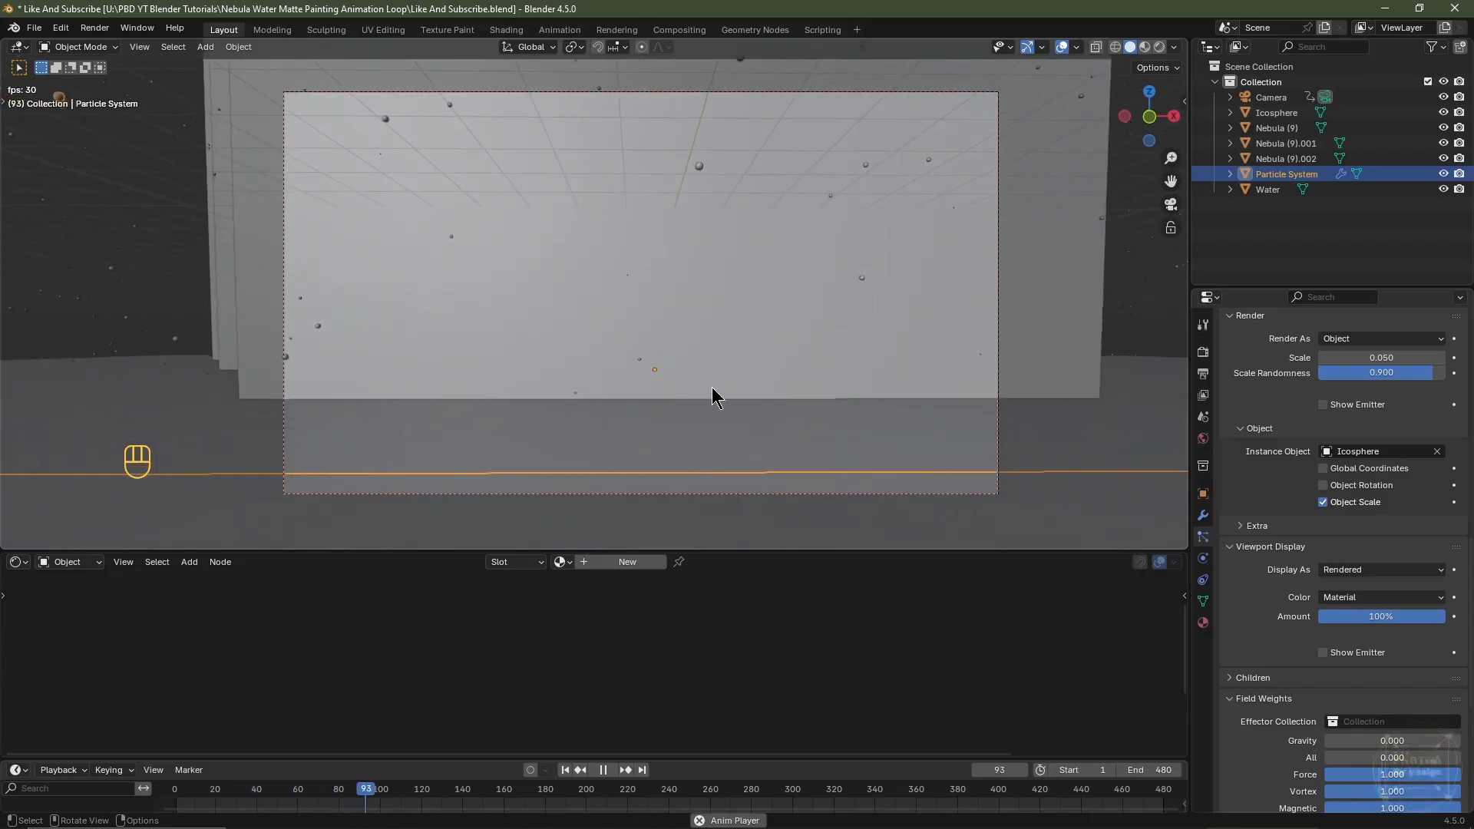
key(g)
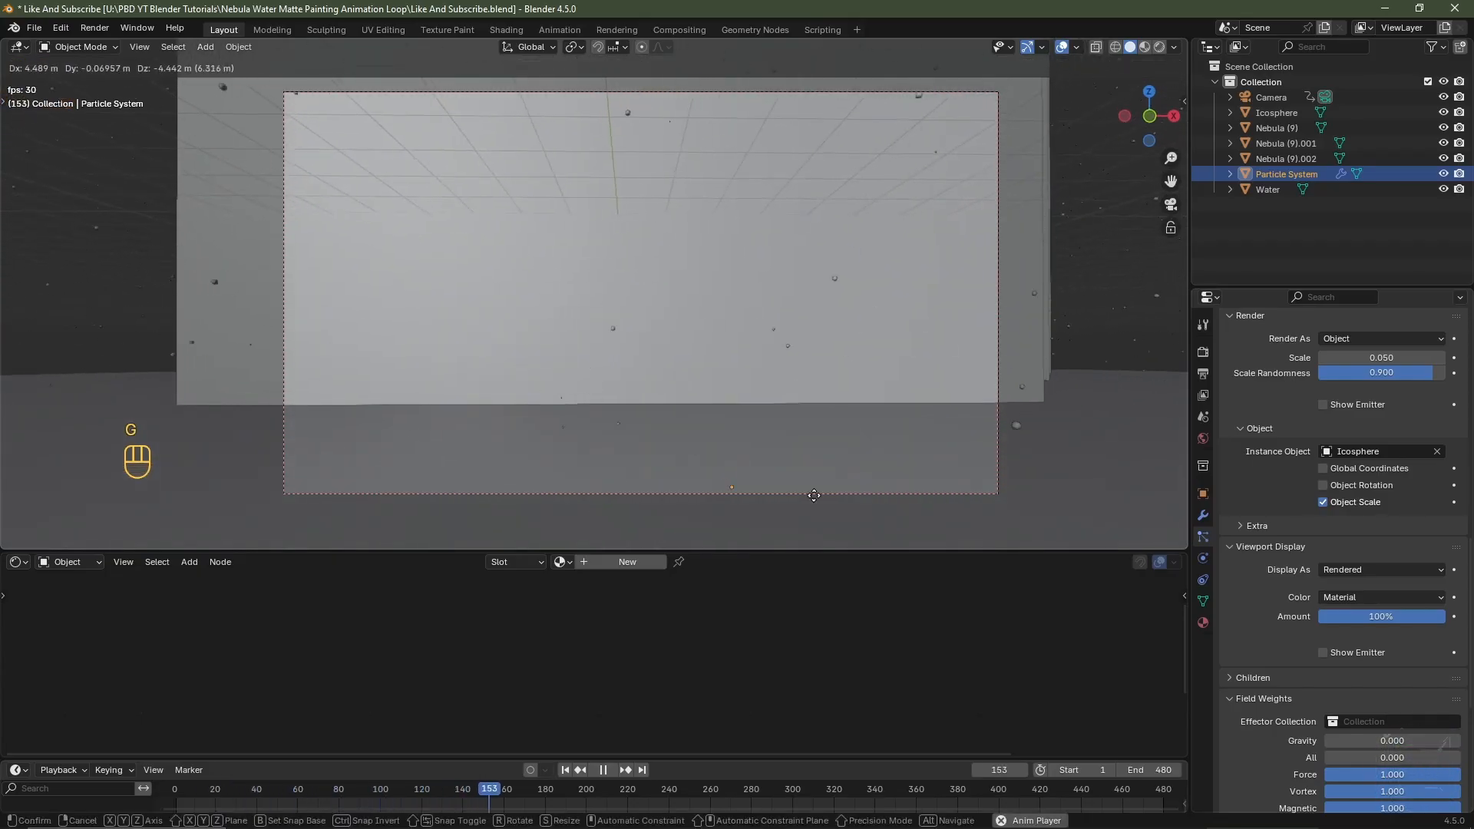
right_click(753, 430)
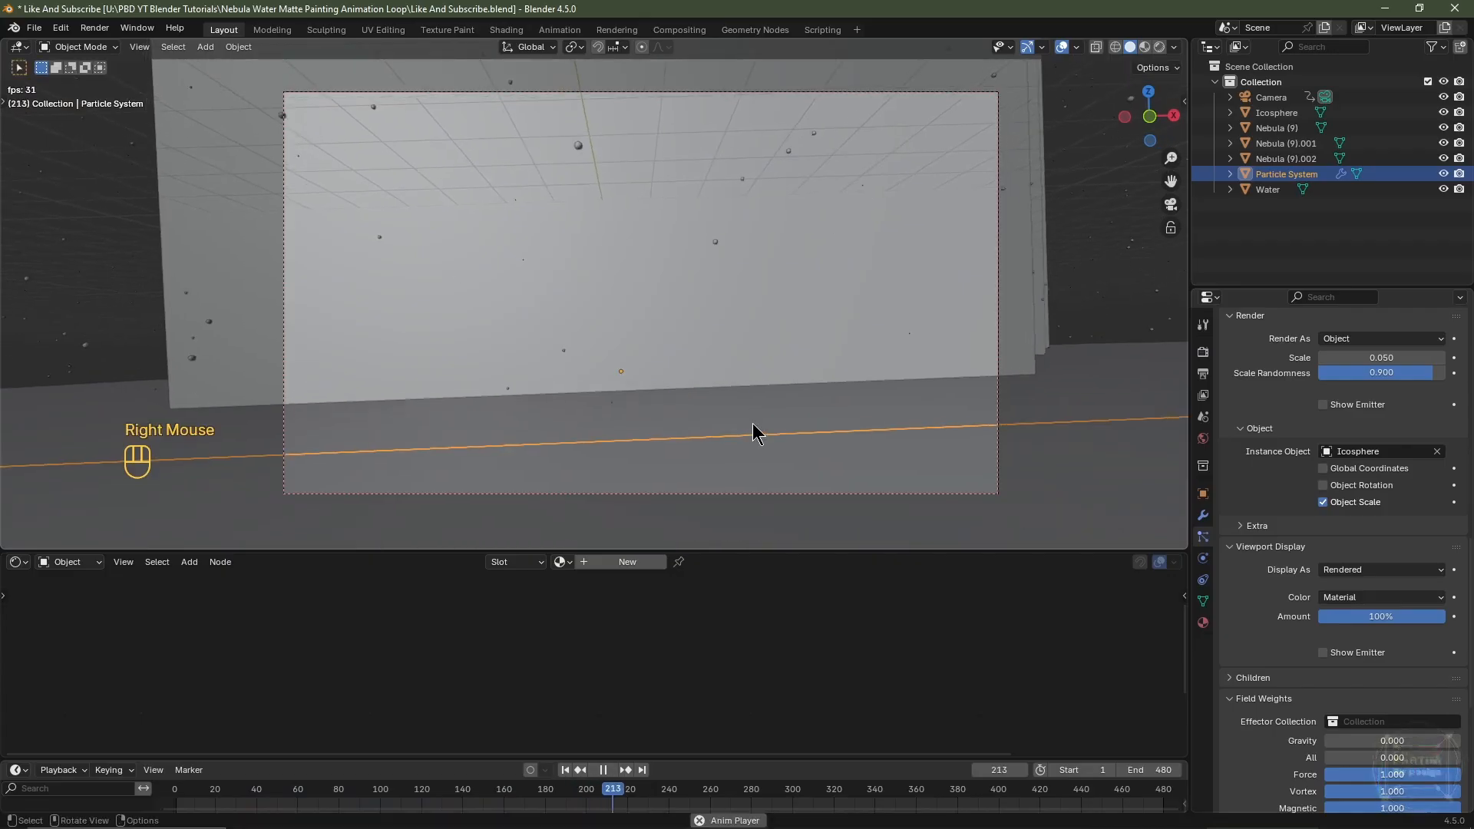
key(space)
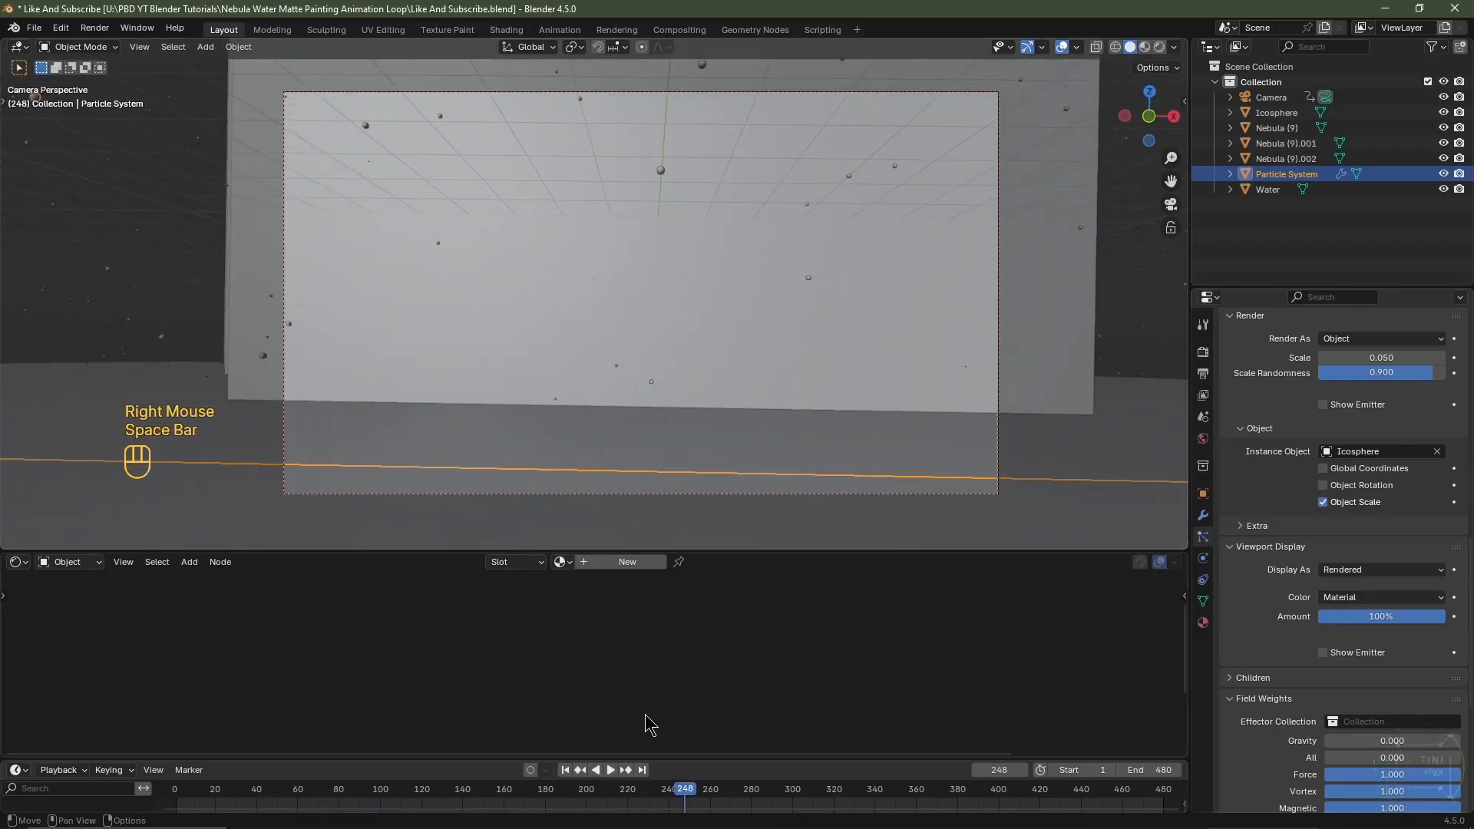
click(565, 770)
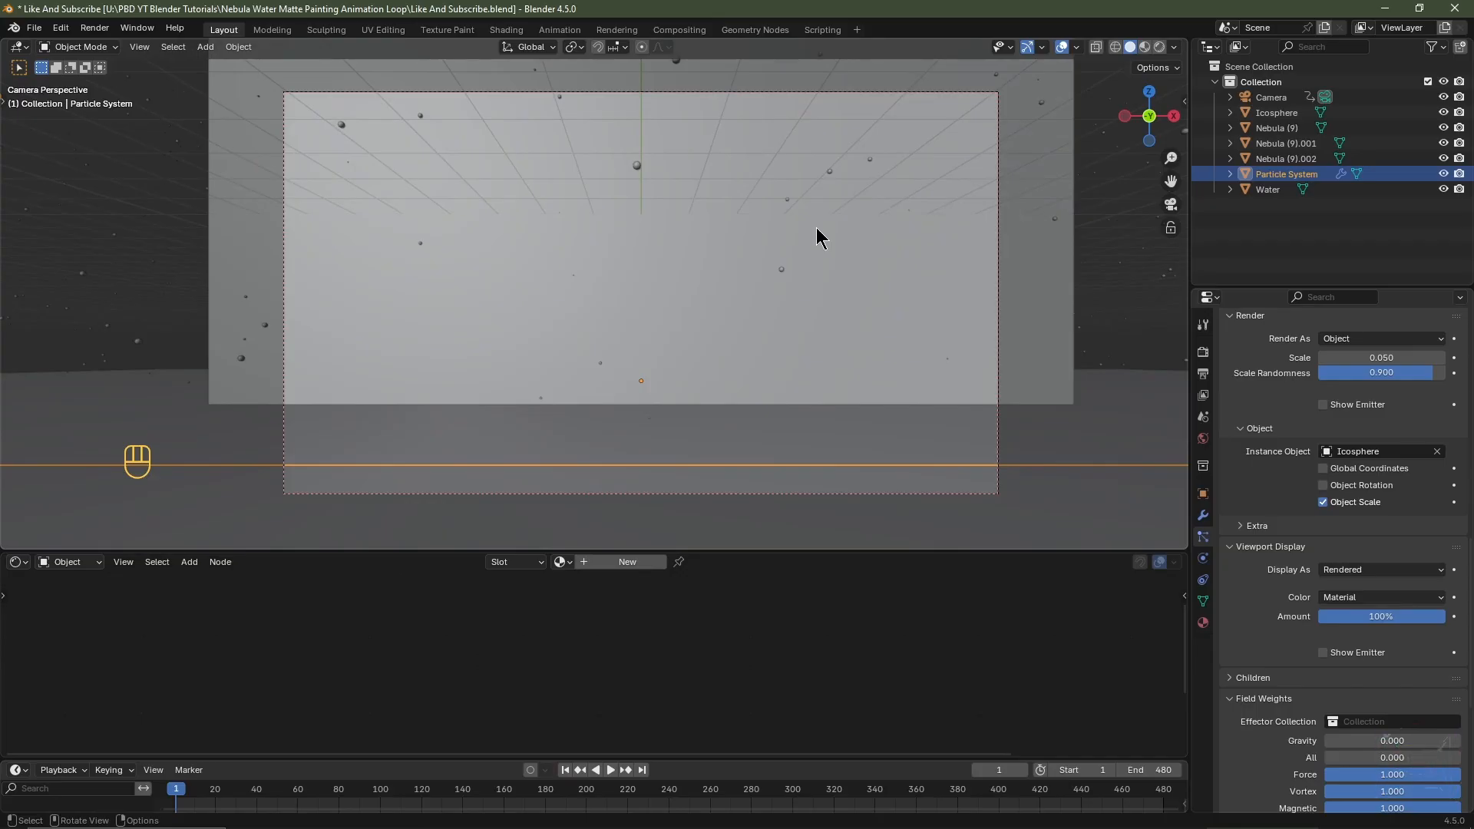
In wireframe front view, make a linked duplicate of the particle box straight down along Z so its top edge meets the water plane
key(KP_1)
key(KP_0)
key(KP_1)
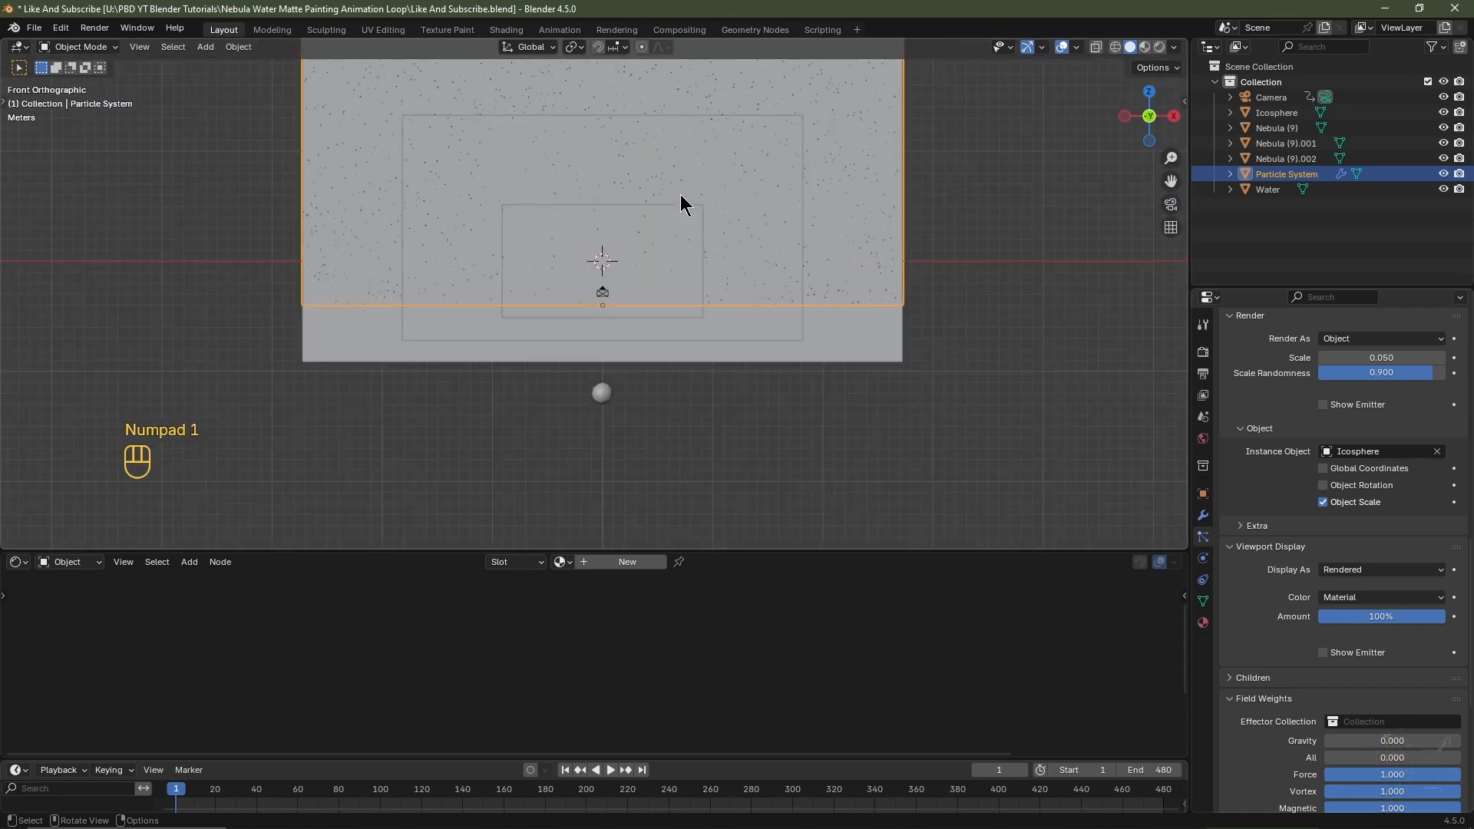
click(1115, 46)
shift+middle_drag(786, 294, 688, 263)
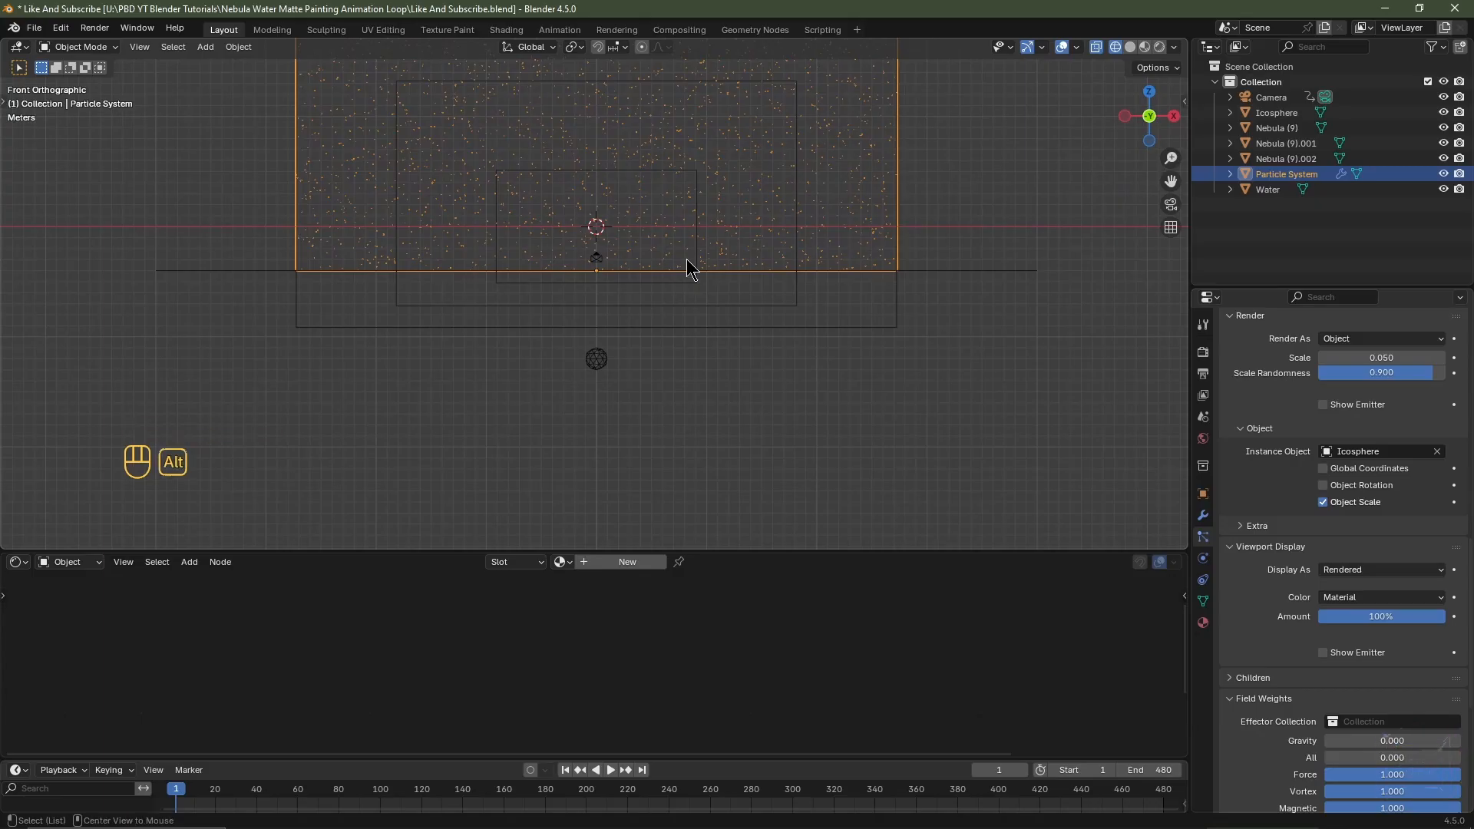
key(alt+d)
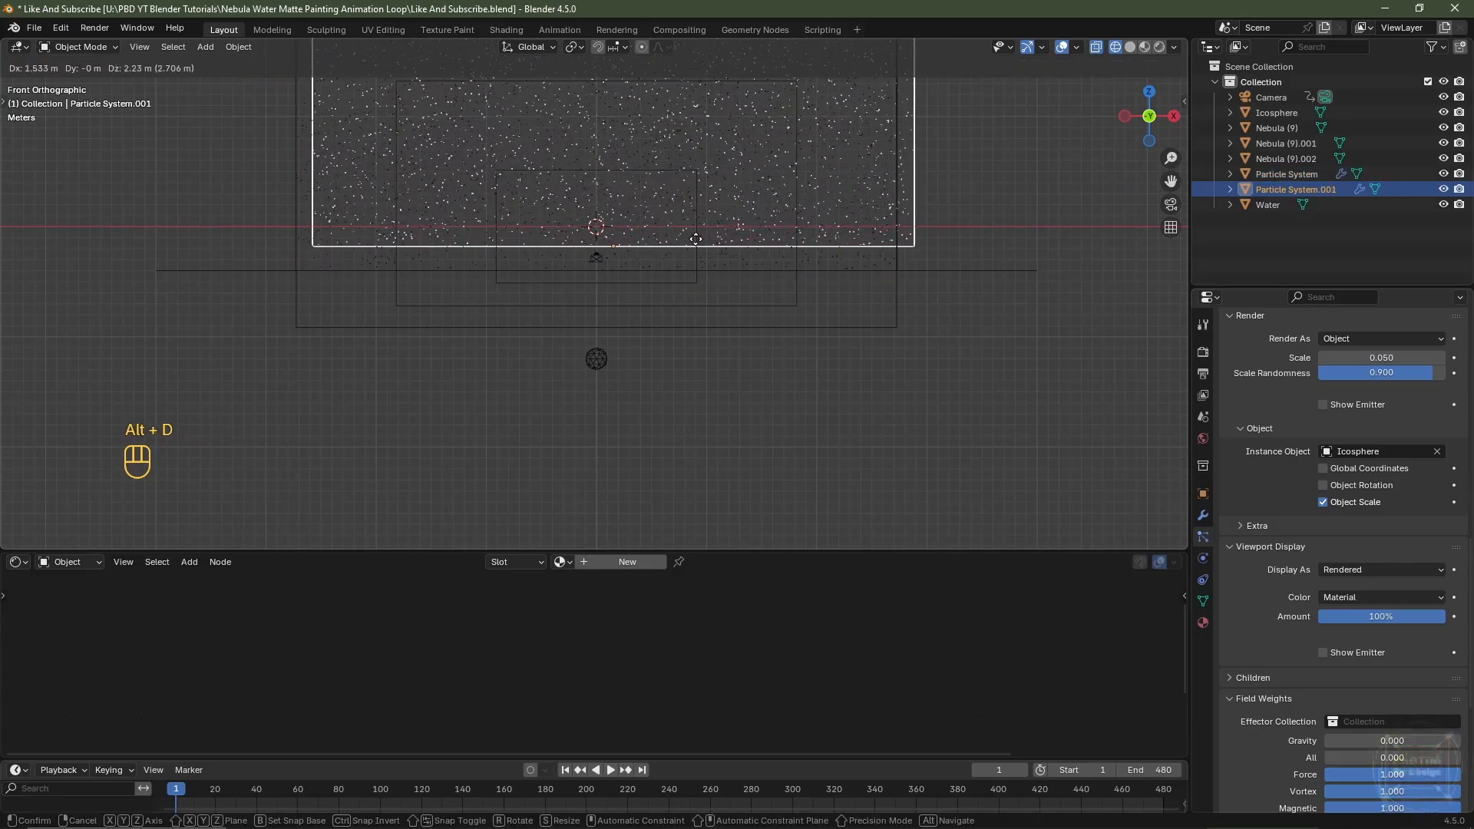
key(z)
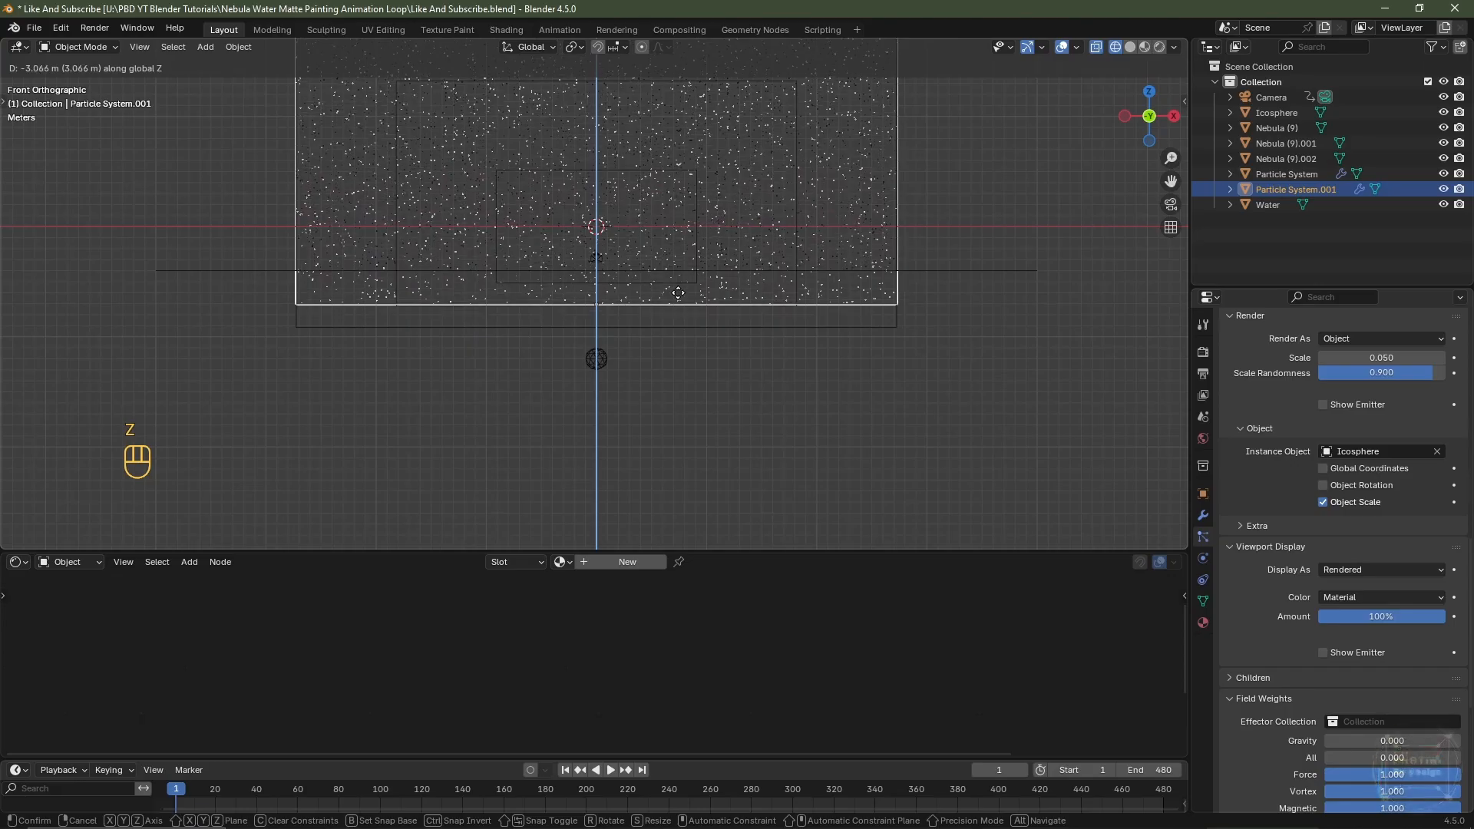
key(ctrl)
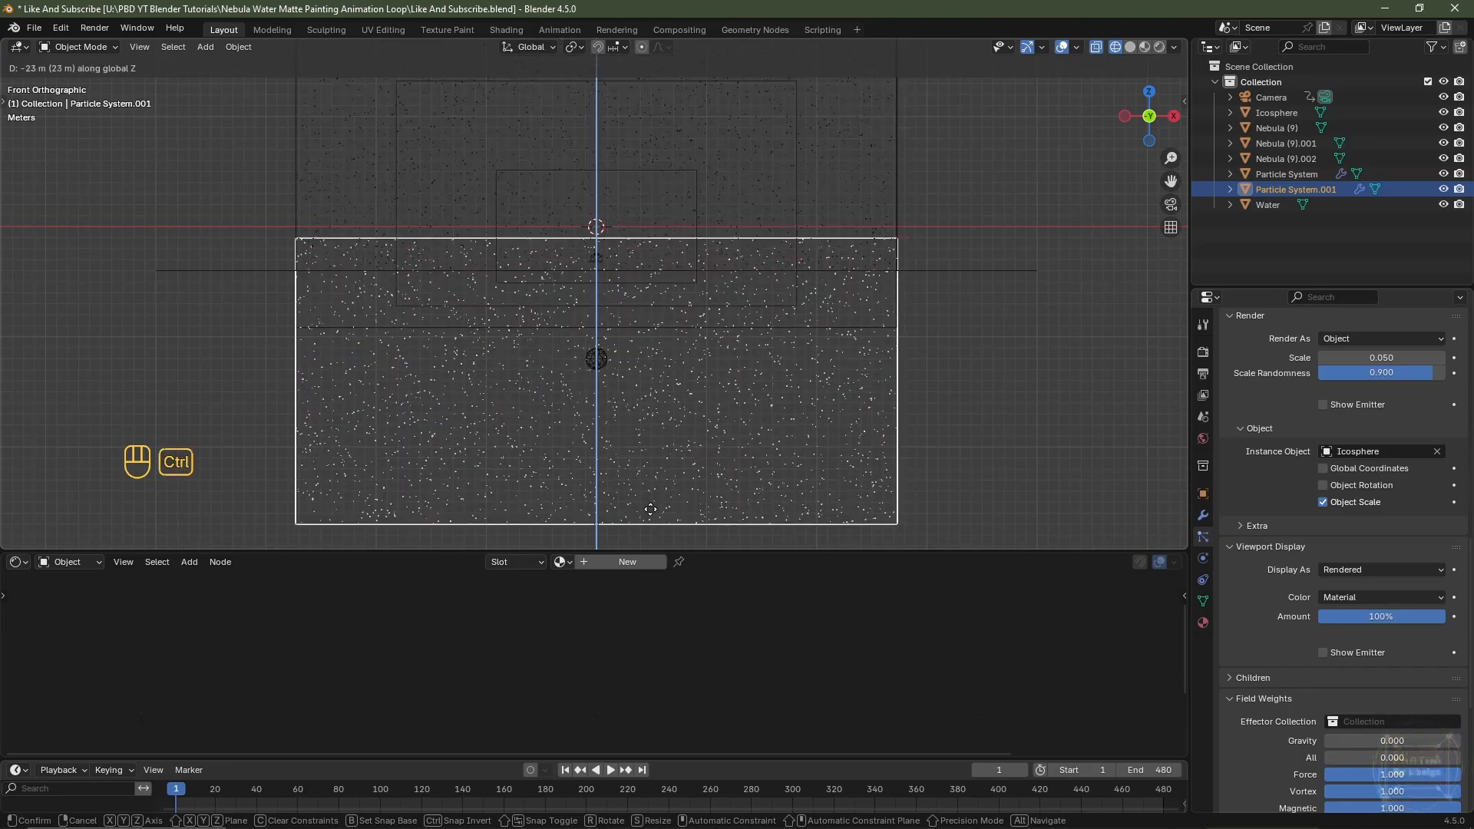
ctrl+click(641, 542)
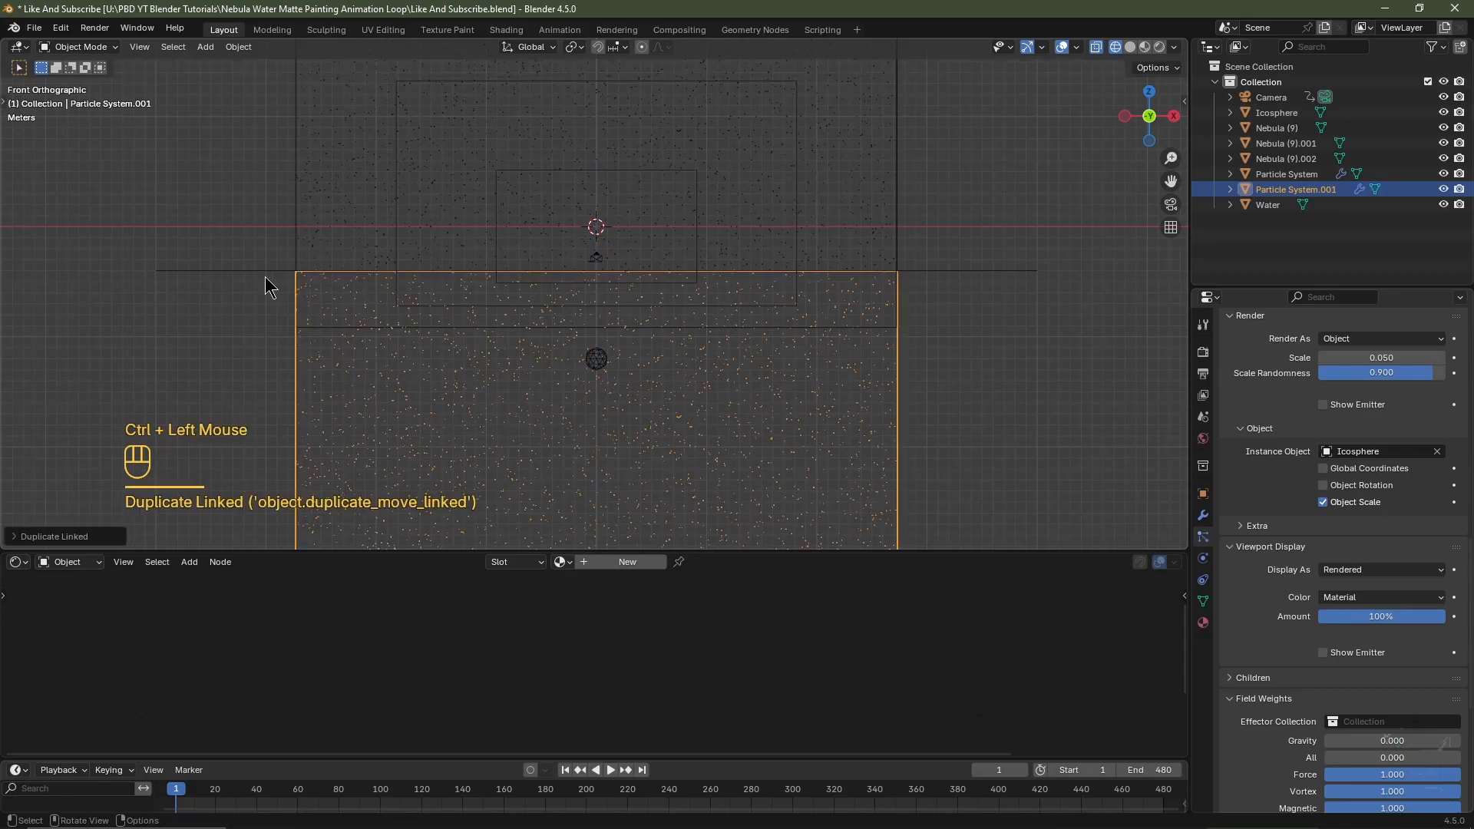
Snap the 3D cursor to the origin of the lower particle box
click(228, 271)
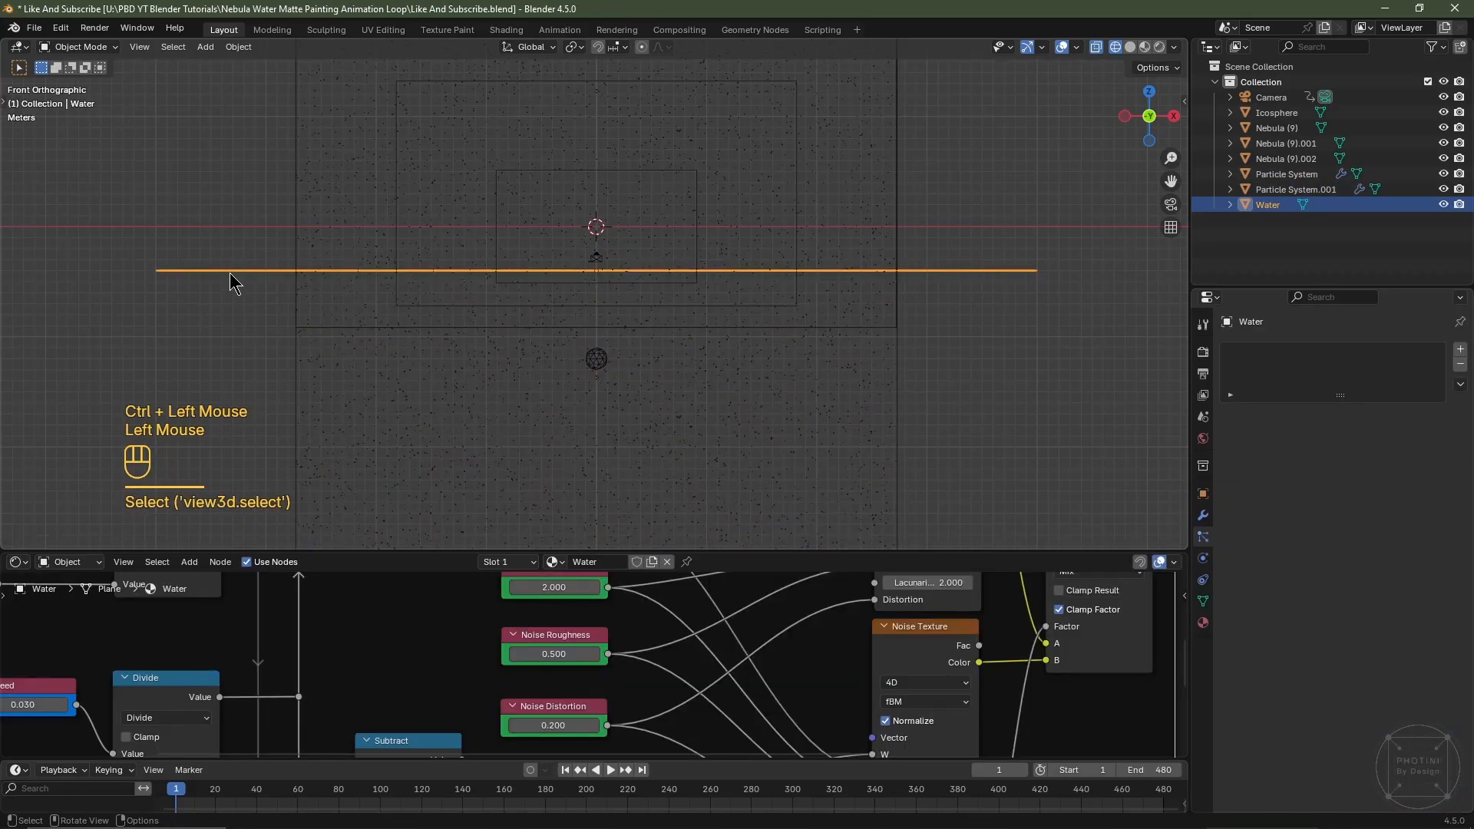
click(322, 230)
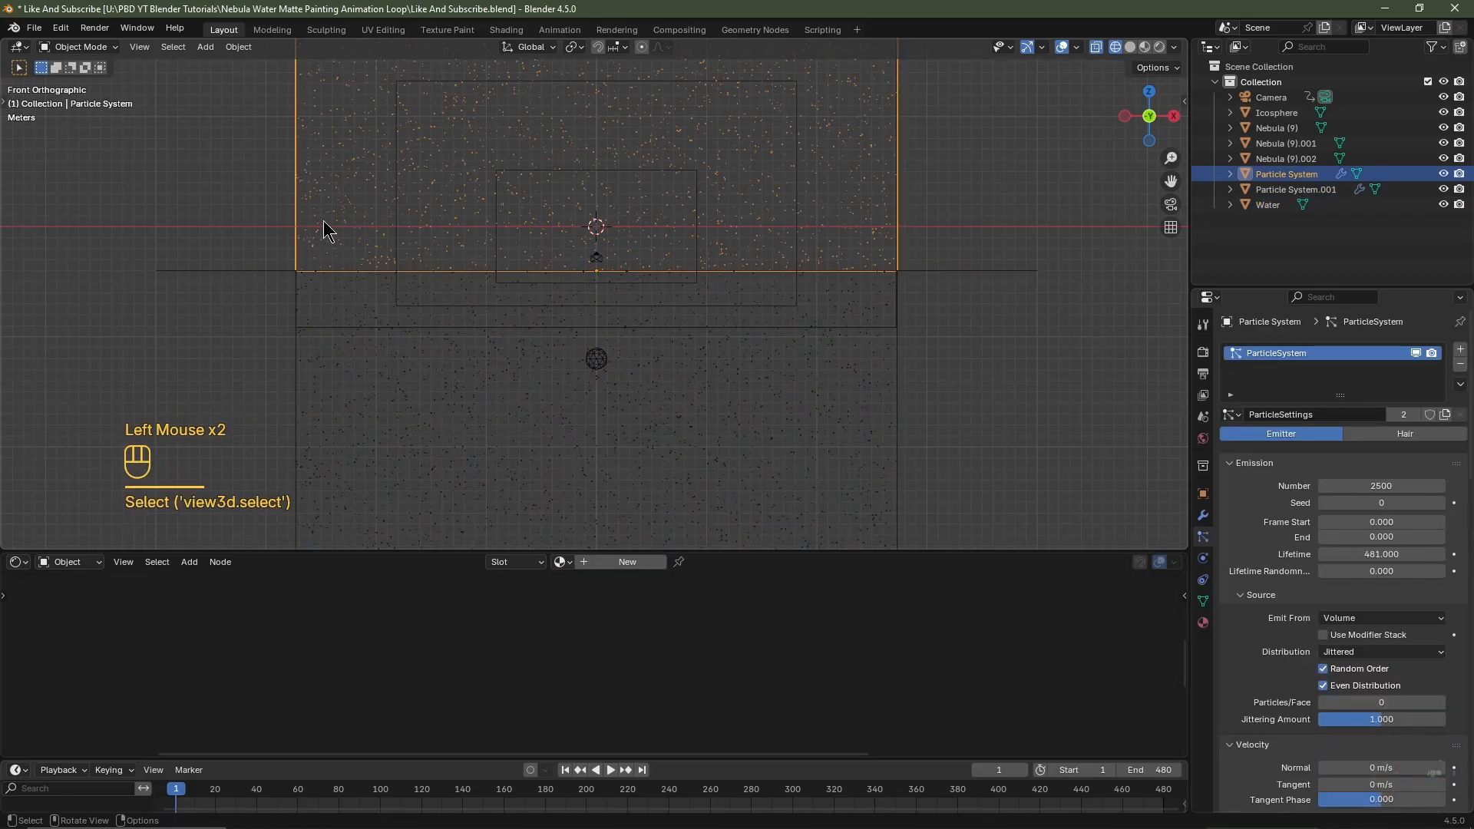
click(681, 426)
shift+middle_drag(681, 422, 655, 339)
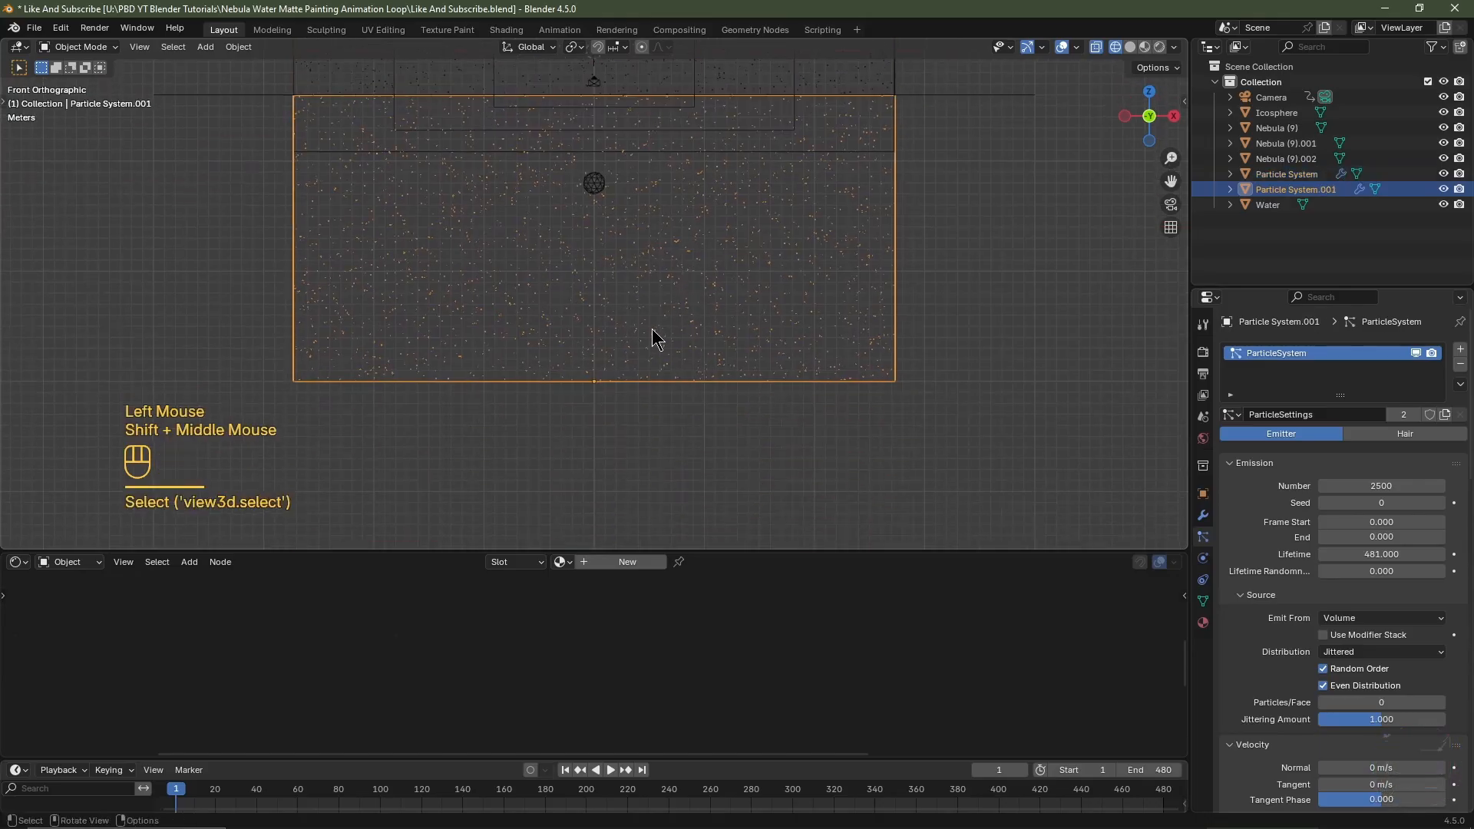
key(shift+s)
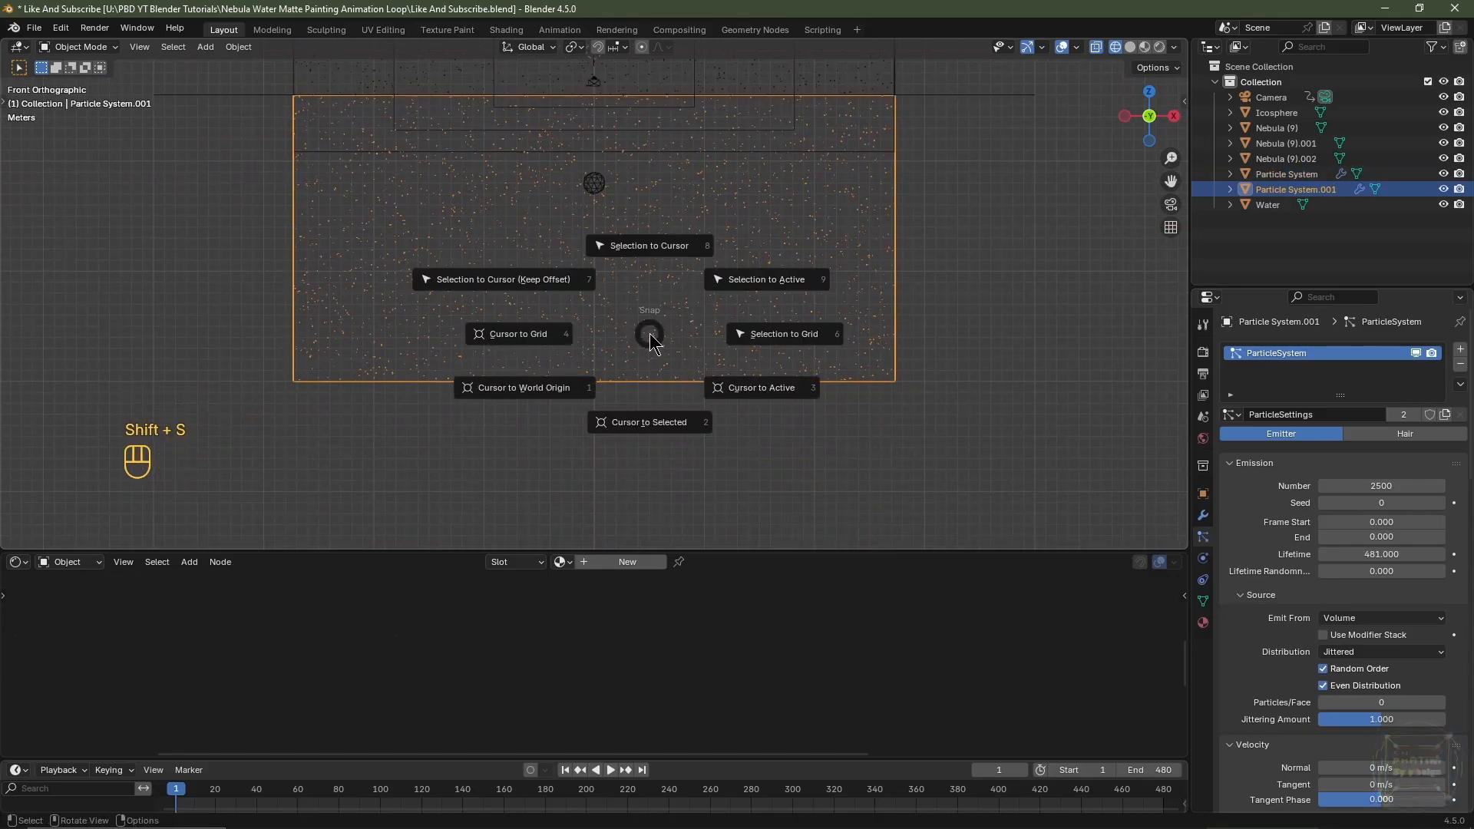
click(636, 427)
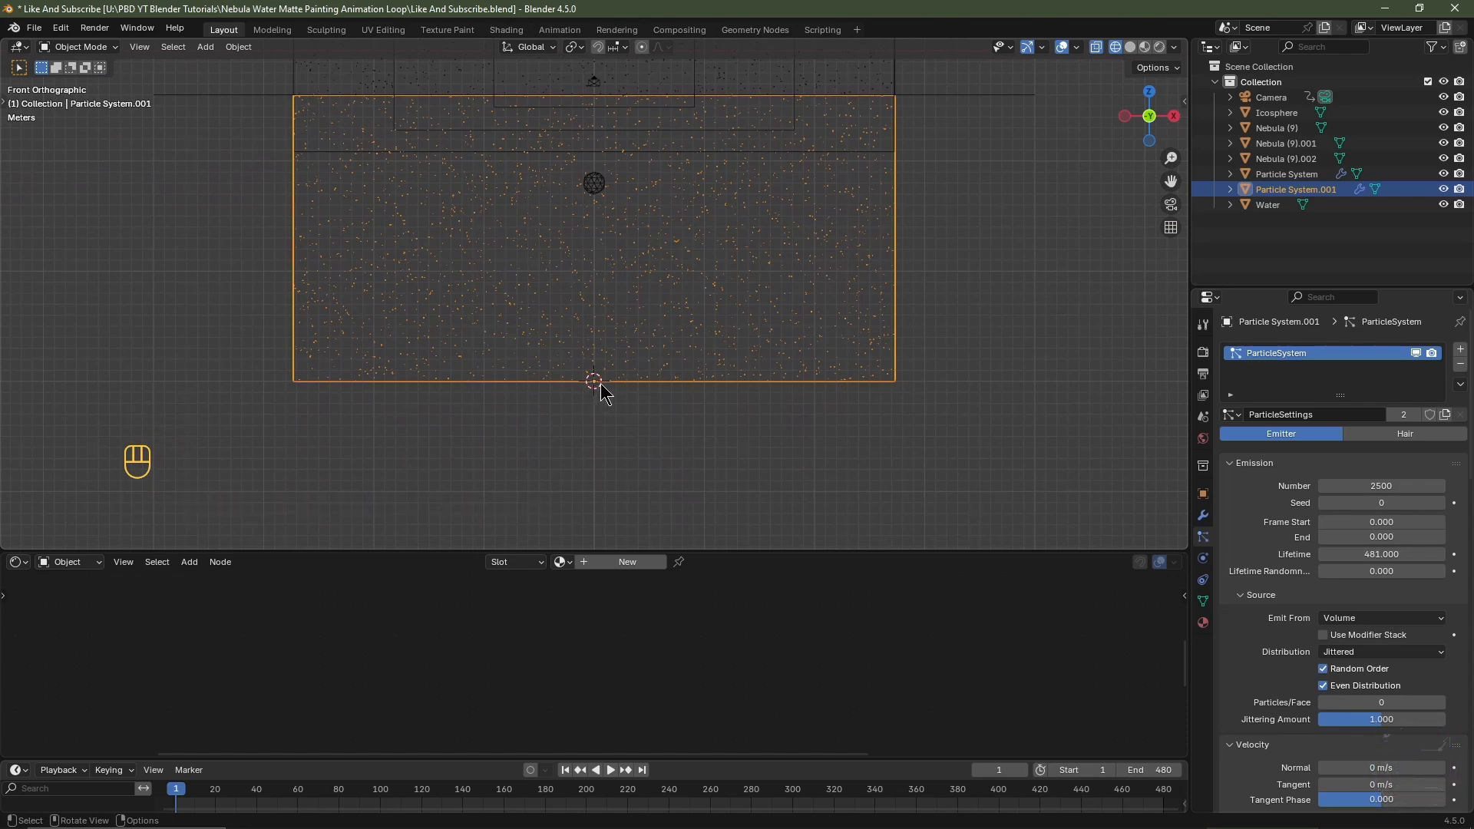
Add a Sphere empty at the 3D cursor and set its display size to 5 m
key(shift+a)
mouse_move(553, 548)
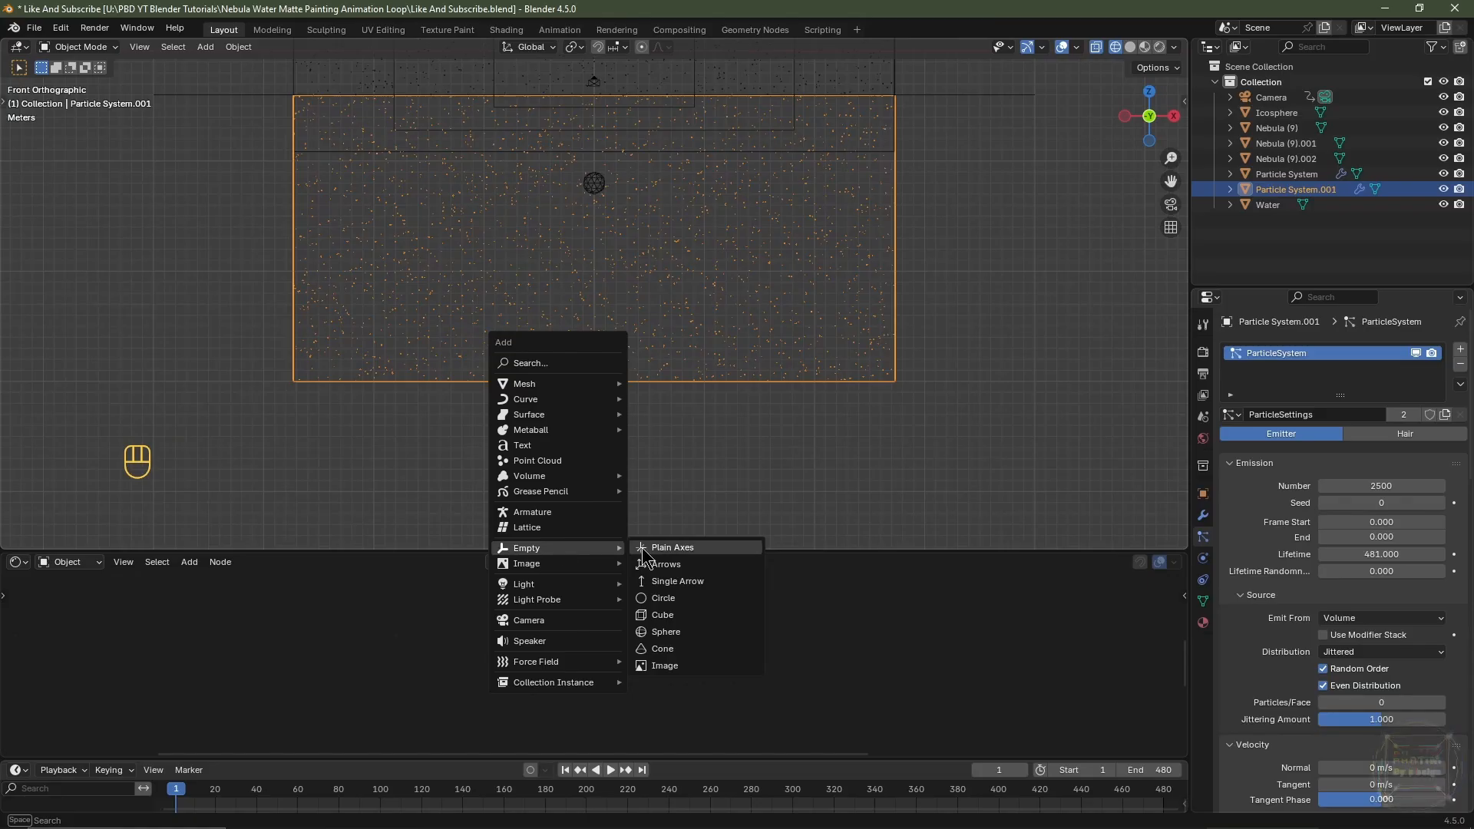
click(654, 632)
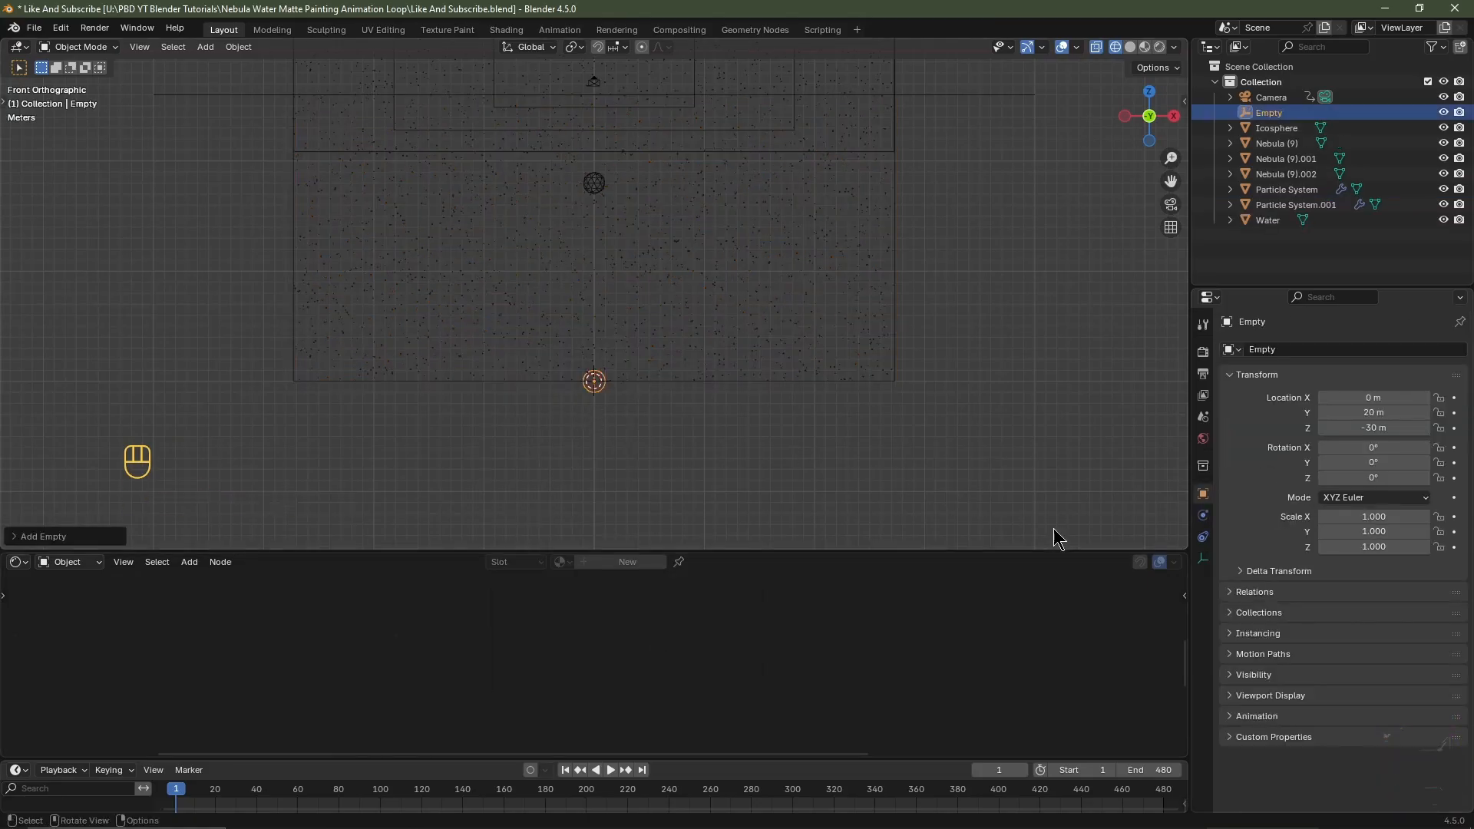
click(1203, 559)
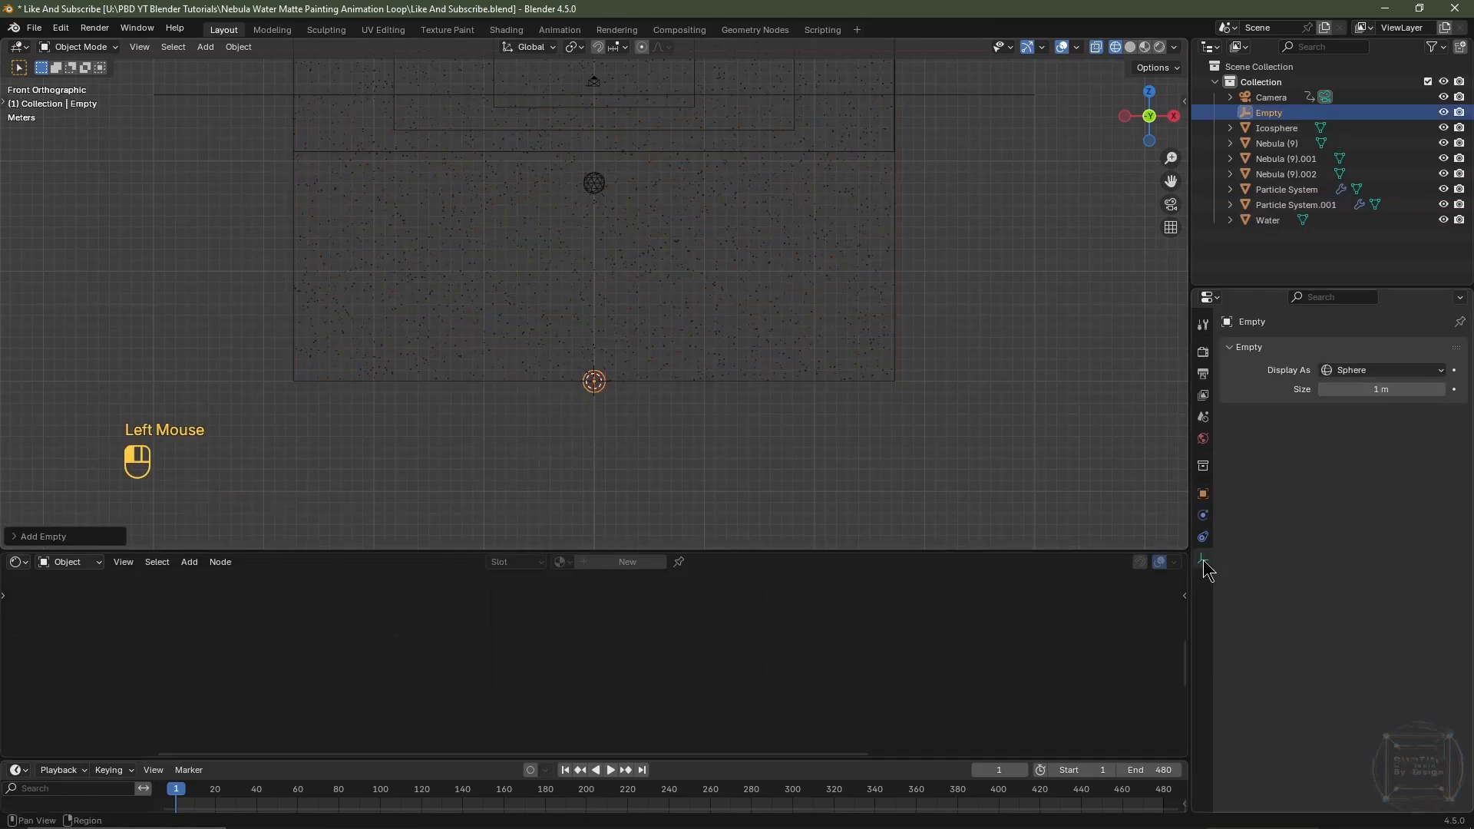
double_click(1377, 391)
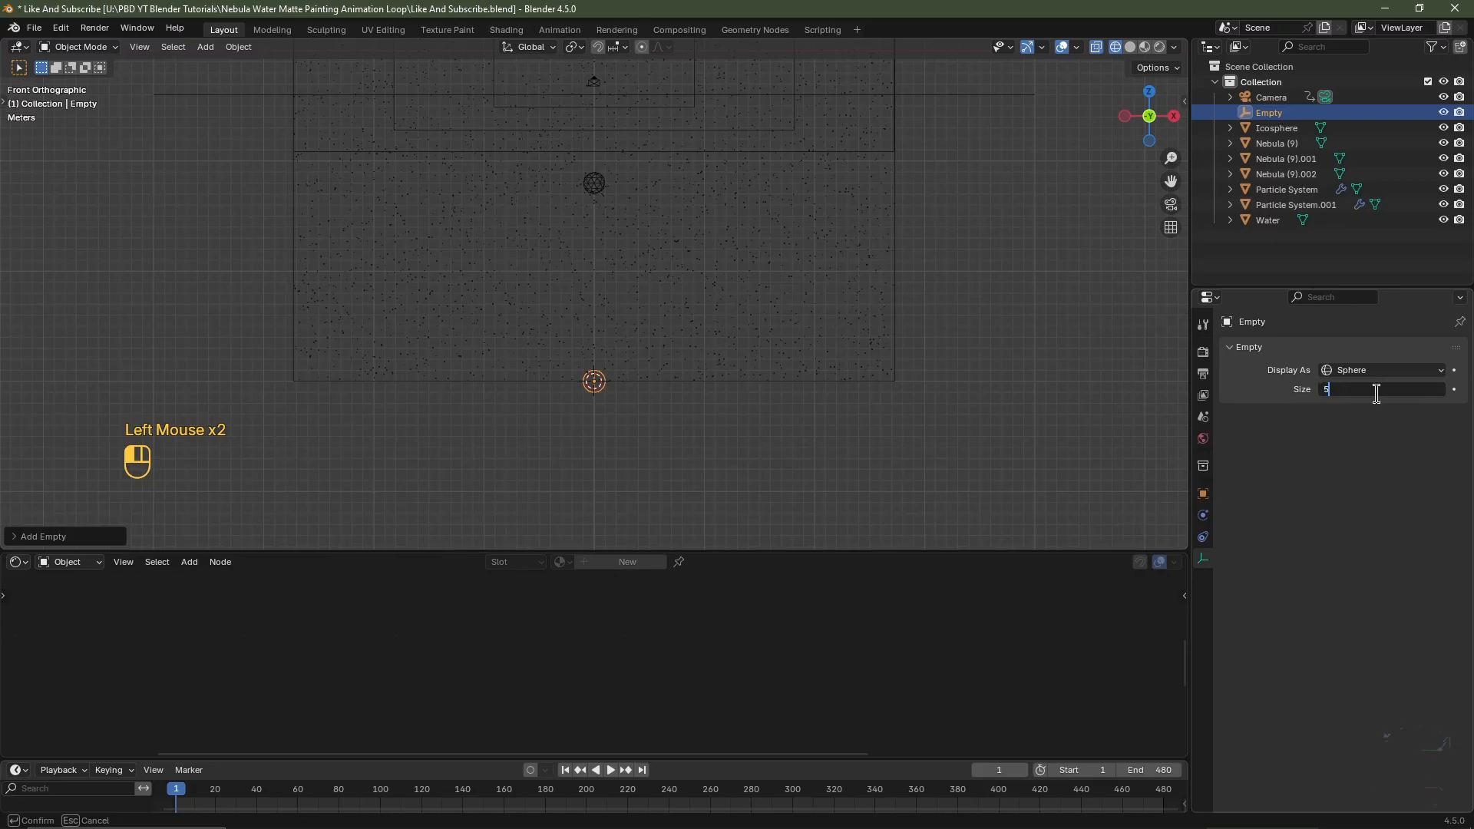
text(5)
key(Return)
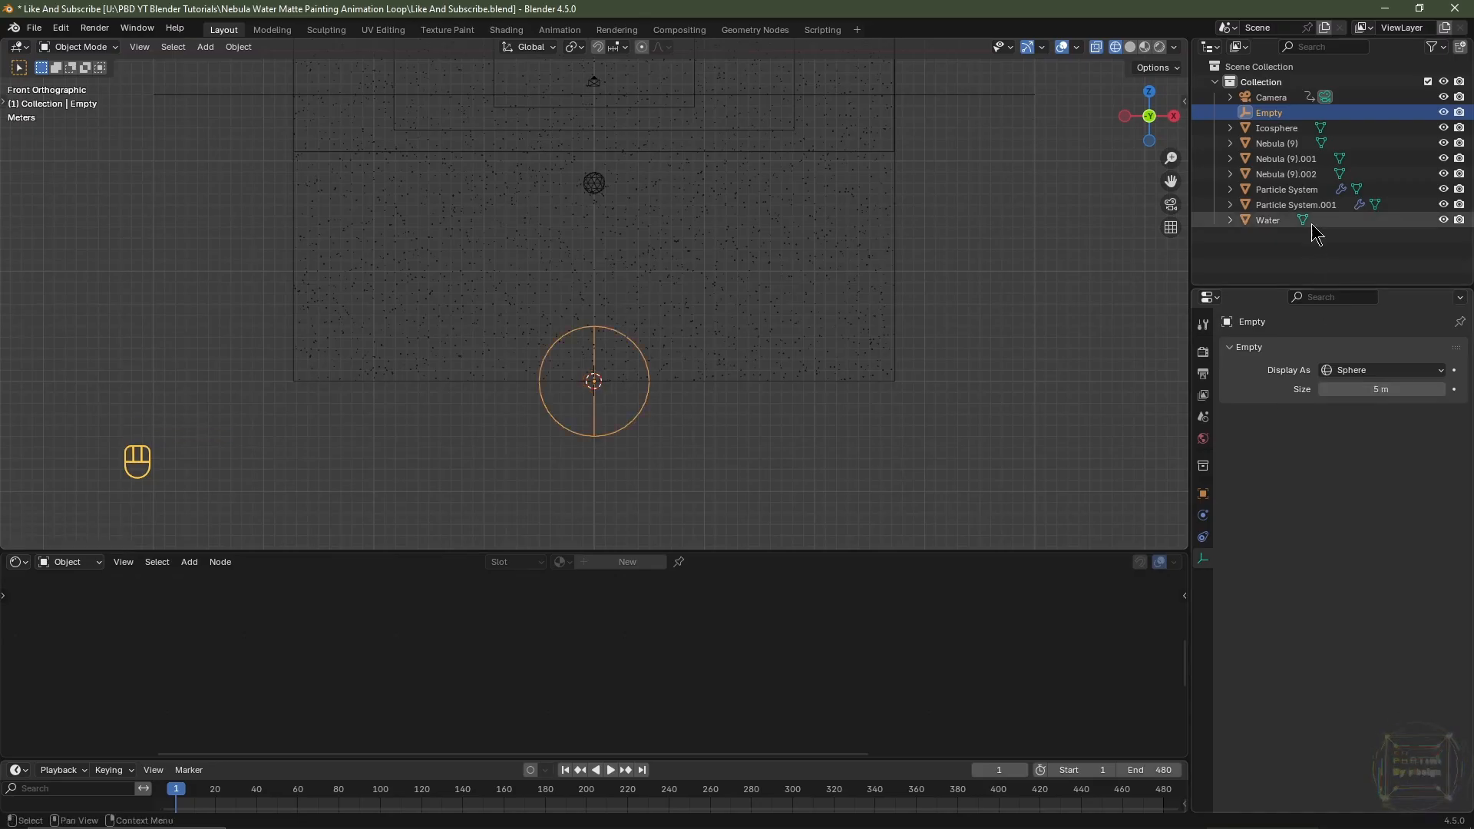
Rename the empty as "Empty Particle Controller"
click(1290, 115)
double_click(1290, 115)
click(1315, 115)
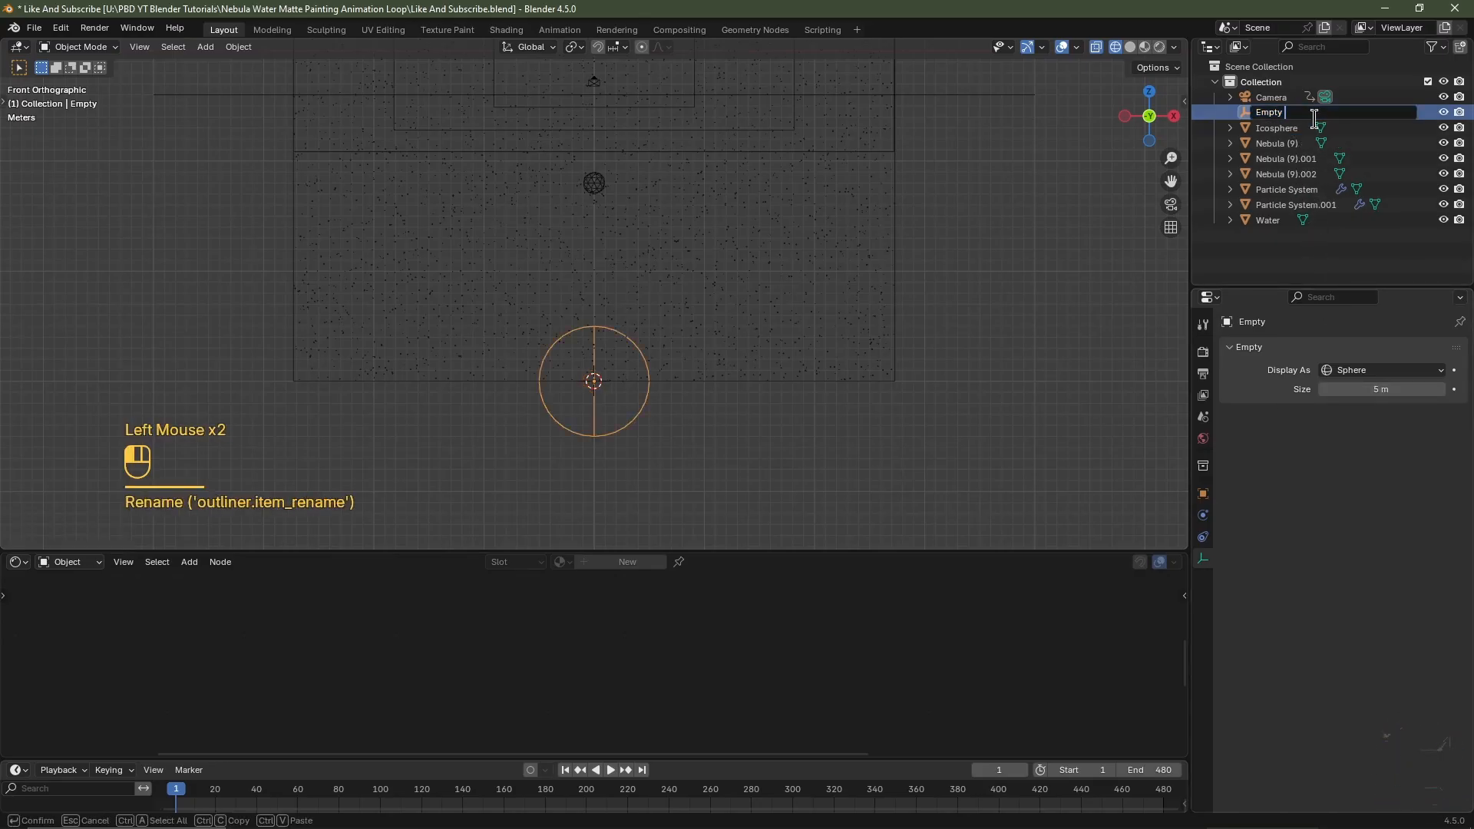
text(Particle Controller)
key(Return)
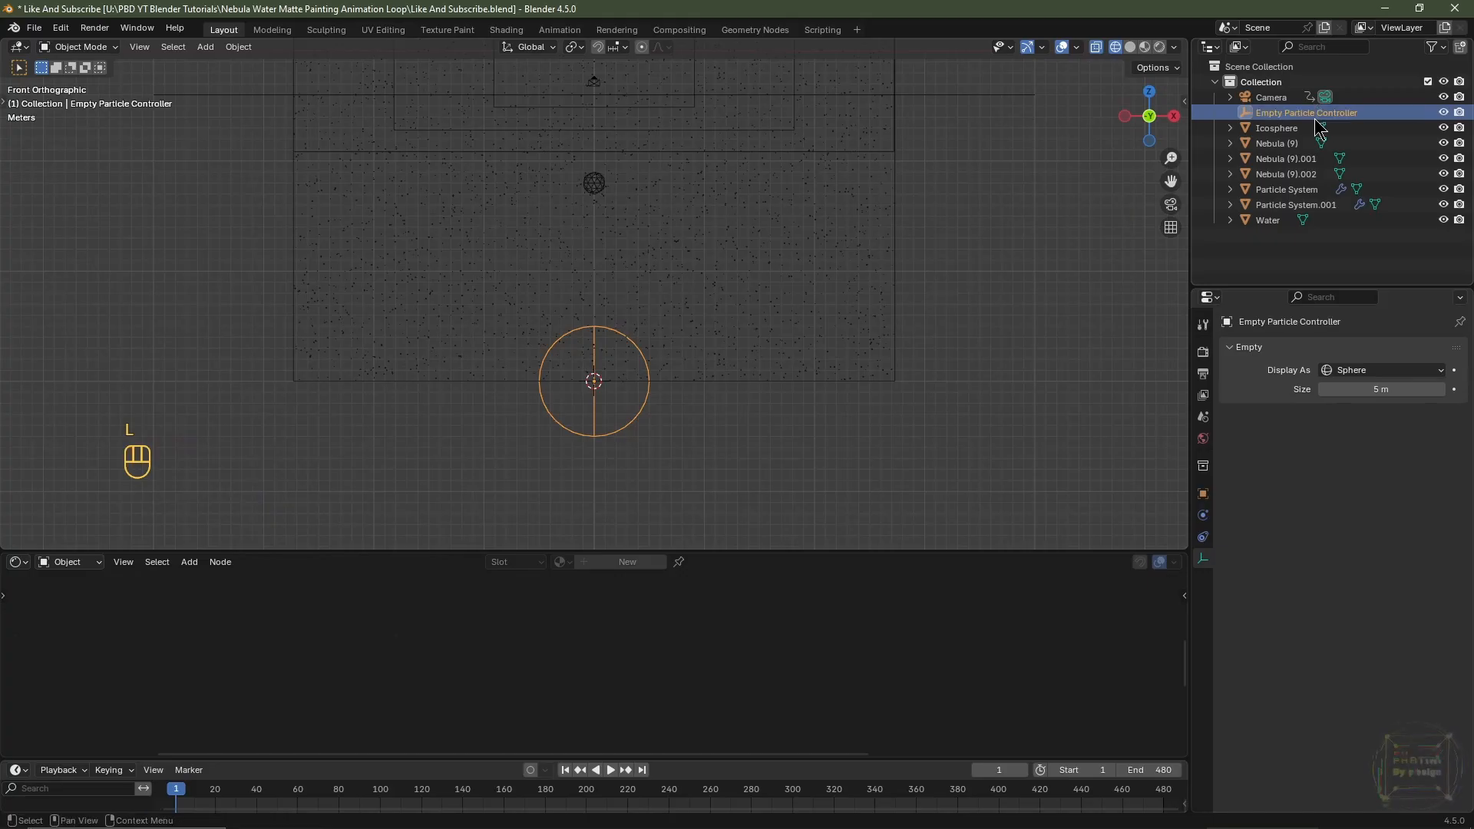
double_click(1342, 117)
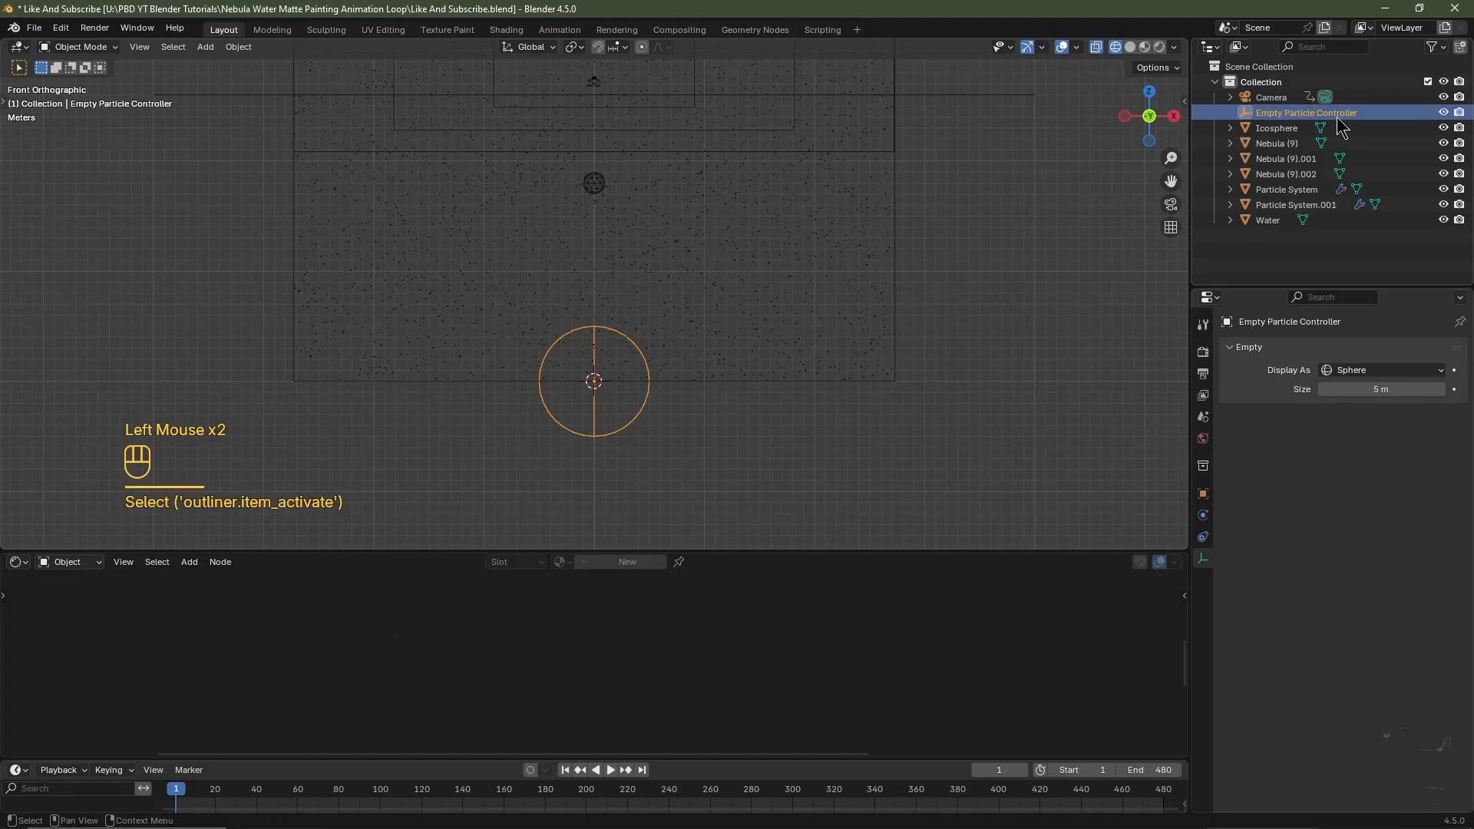
Parent both particle boxes to the Empty Particle Controller using Object (Keep Transform)
shift+middle_drag(944, 135, 930, 241)
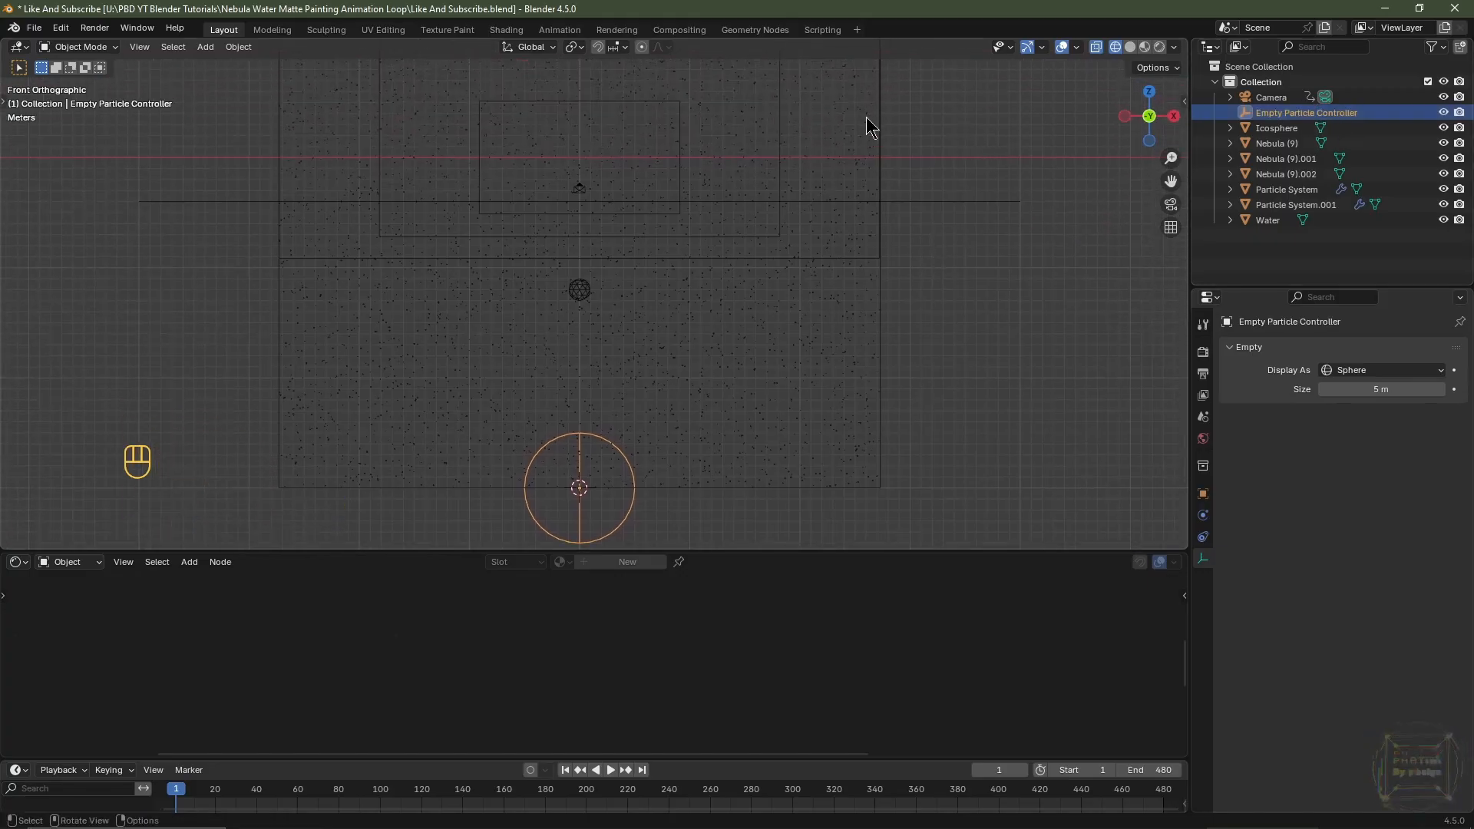
click(866, 124)
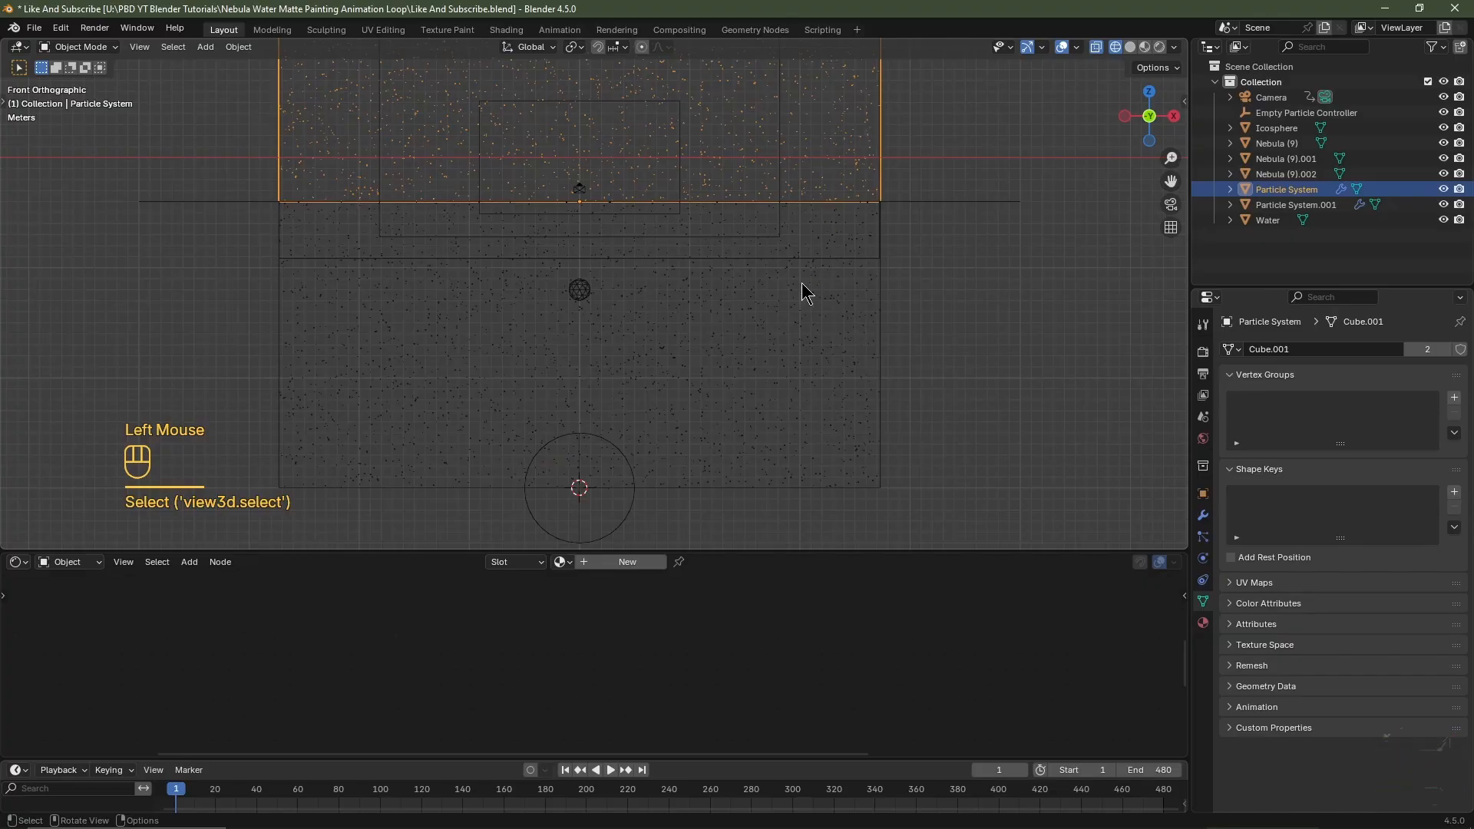
key(shift)
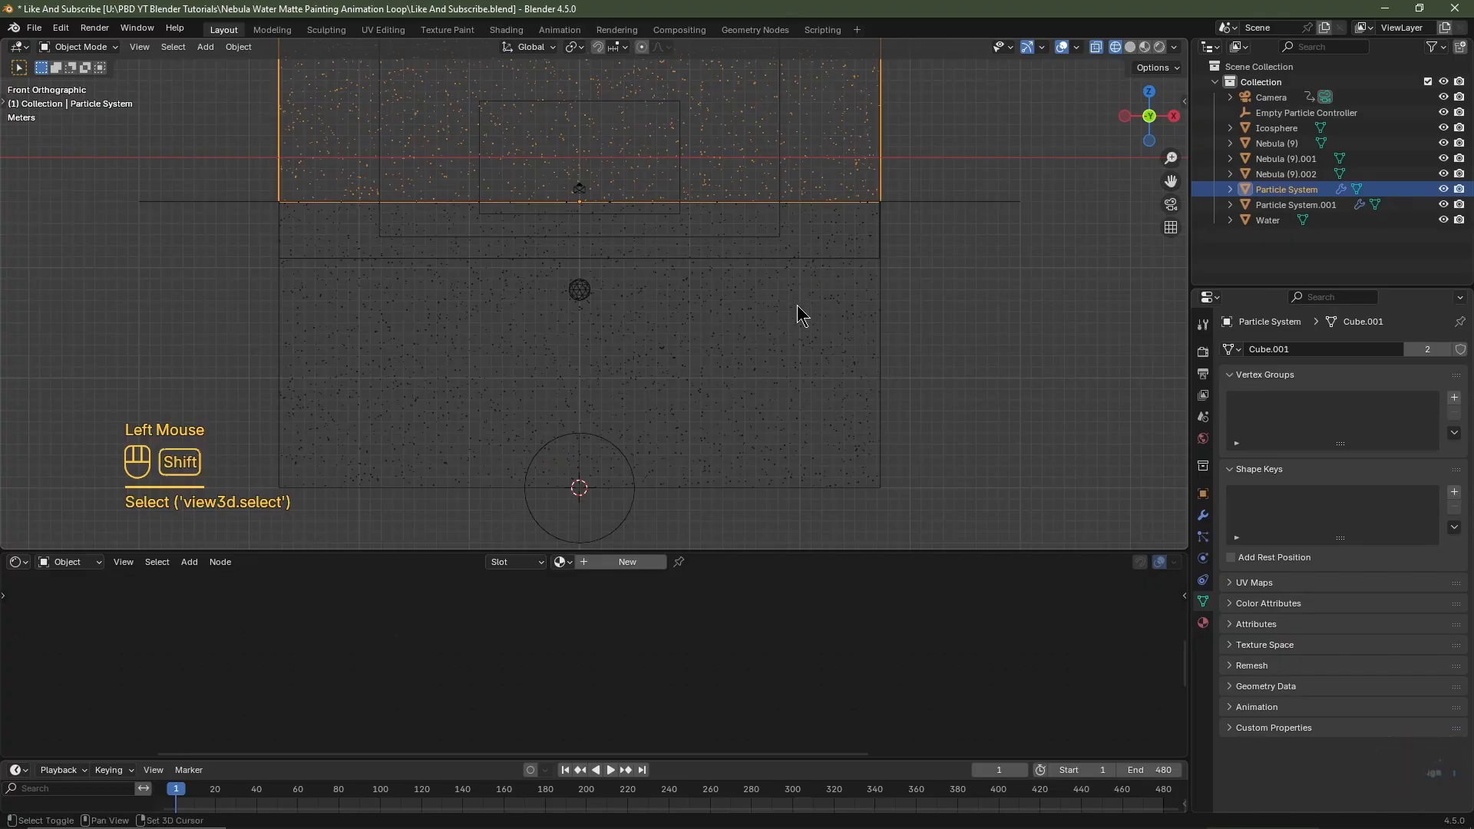
shift+click(774, 359)
key(shift)
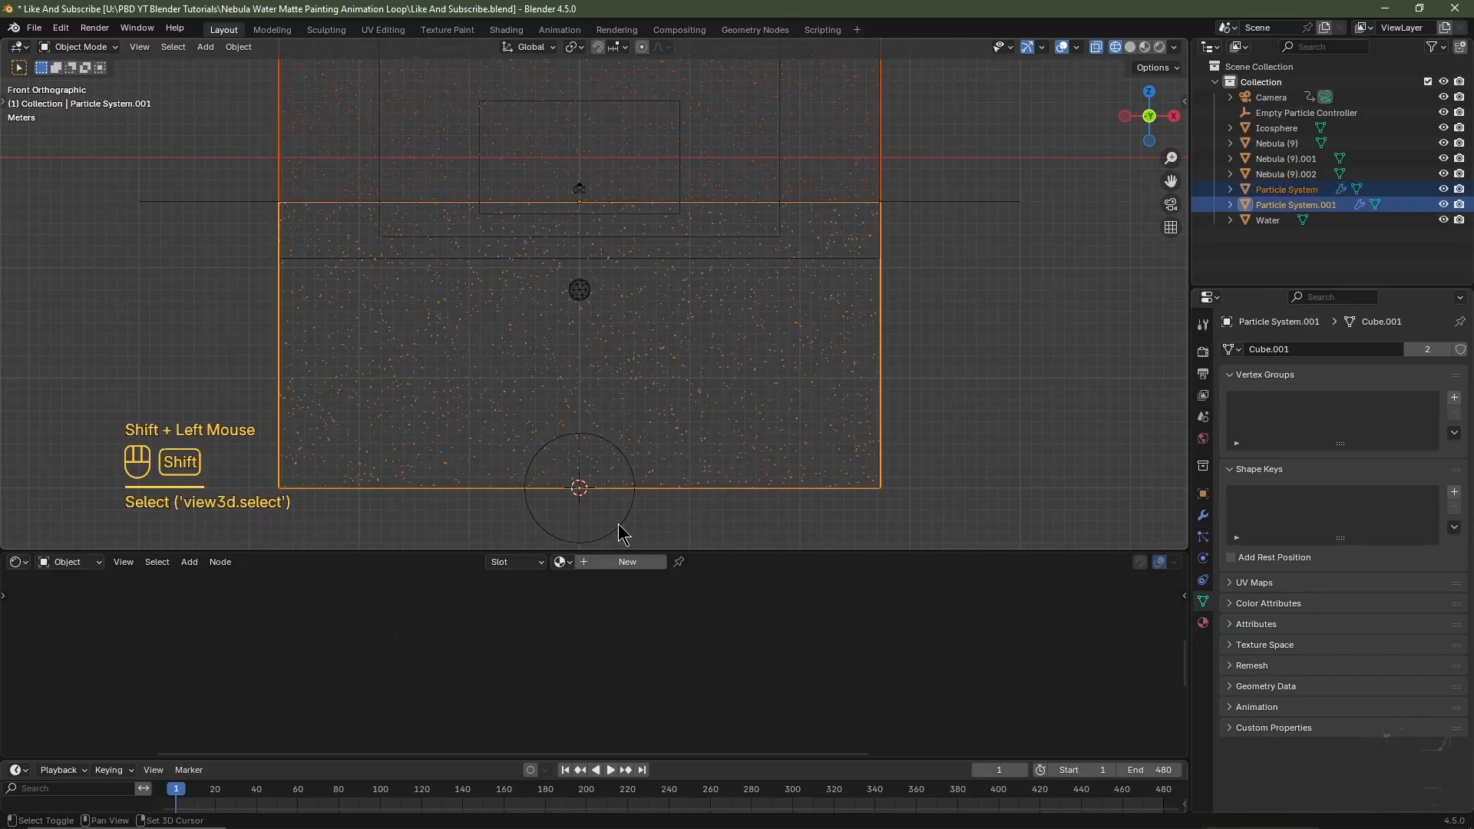
shift+click(623, 534)
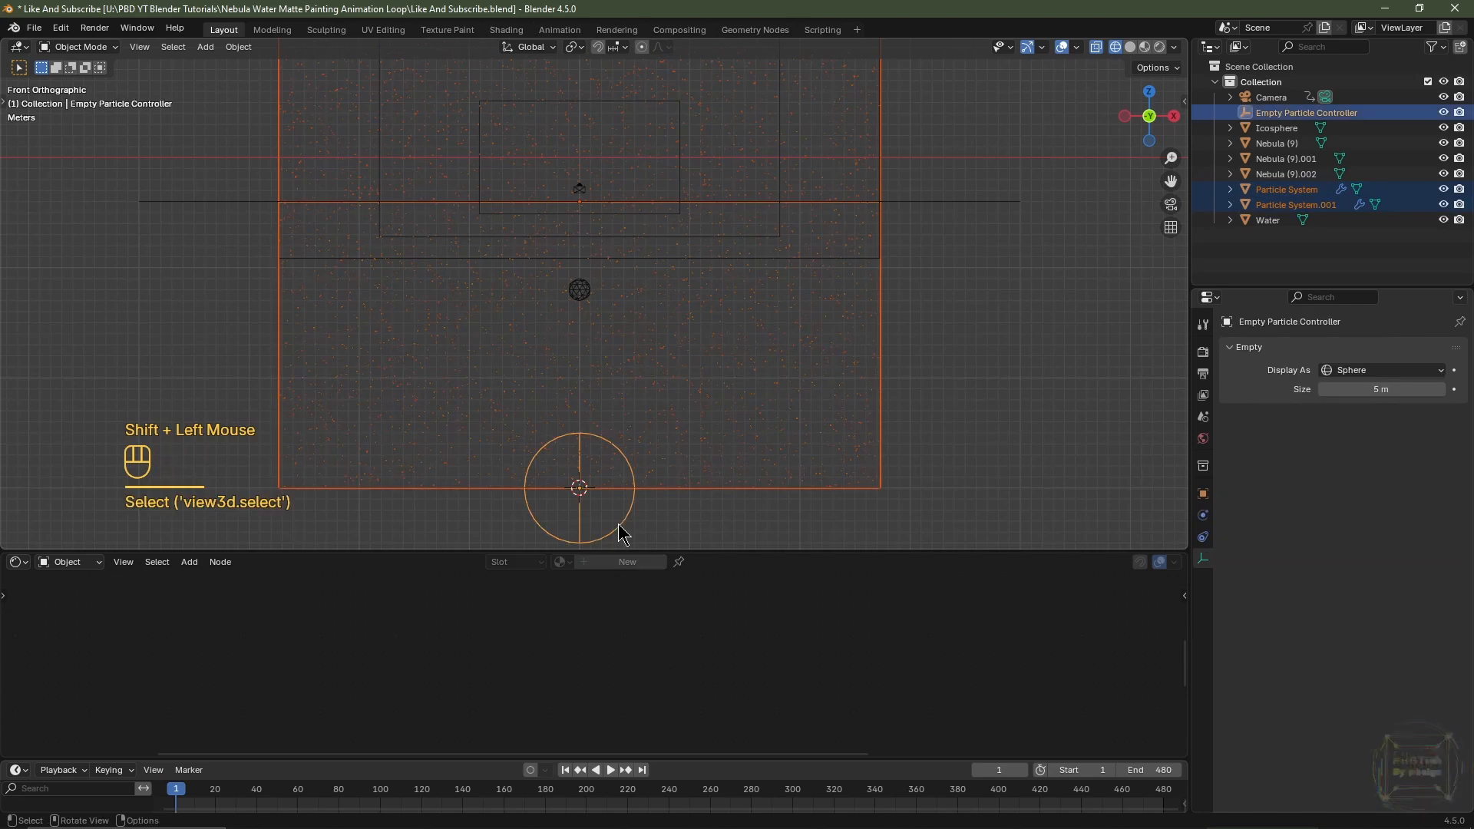
key(ctrl+p)
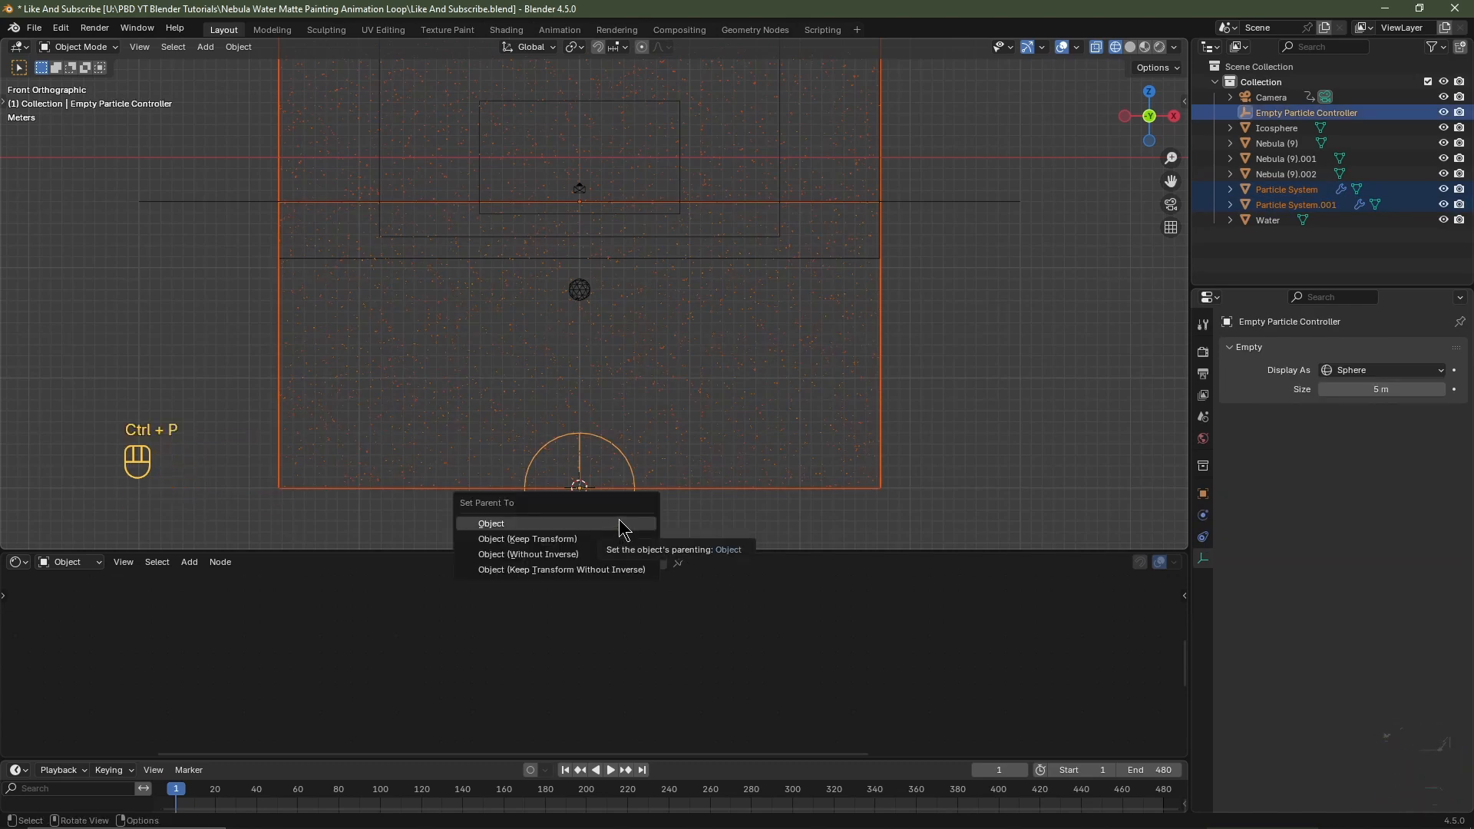
click(610, 541)
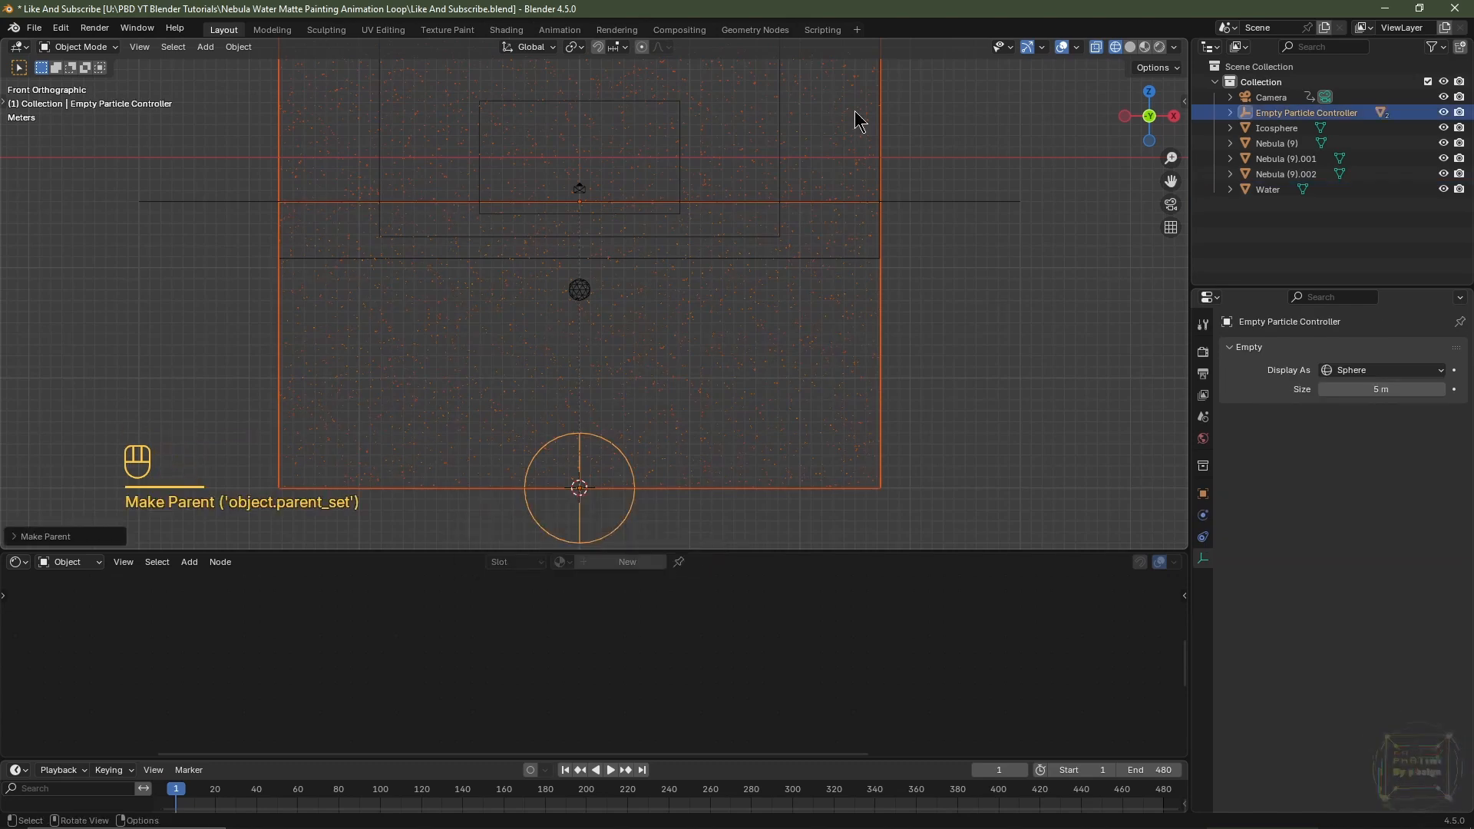
Test-move the Empty Particle Controller to check that both particle boxes follow it, and cancel the move
click(860, 200)
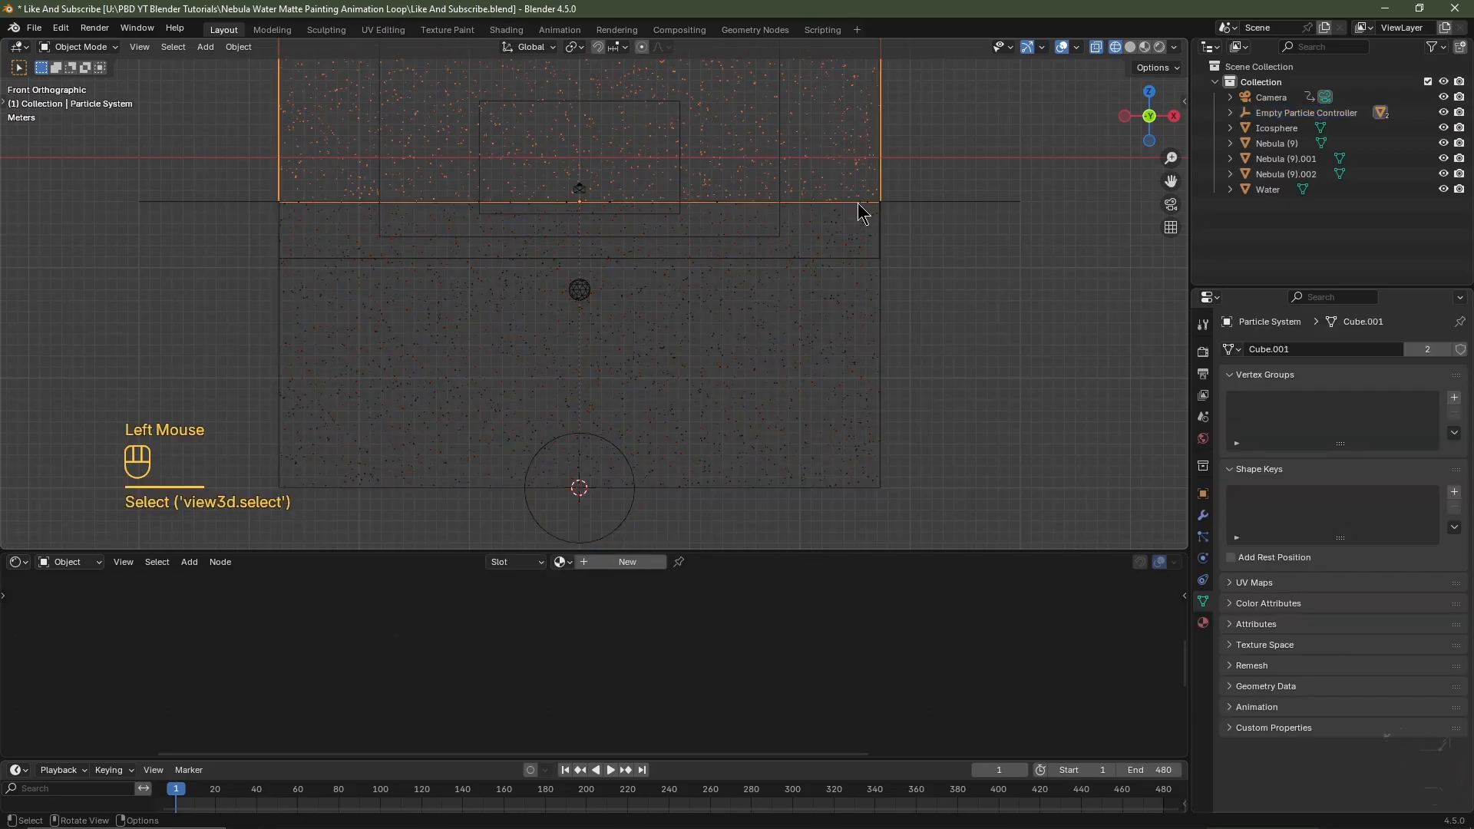
click(705, 449)
click(624, 518)
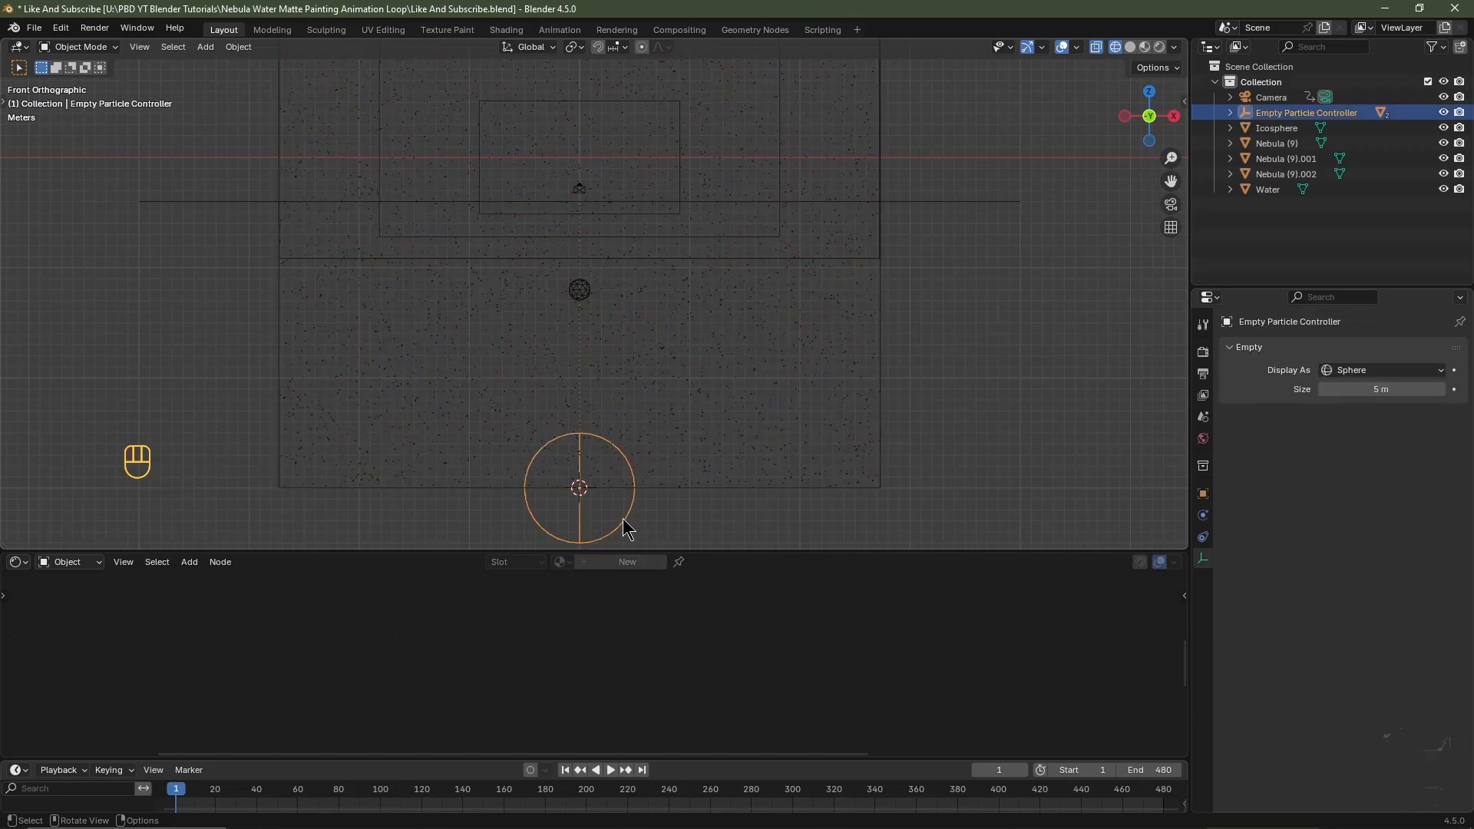
key(g)
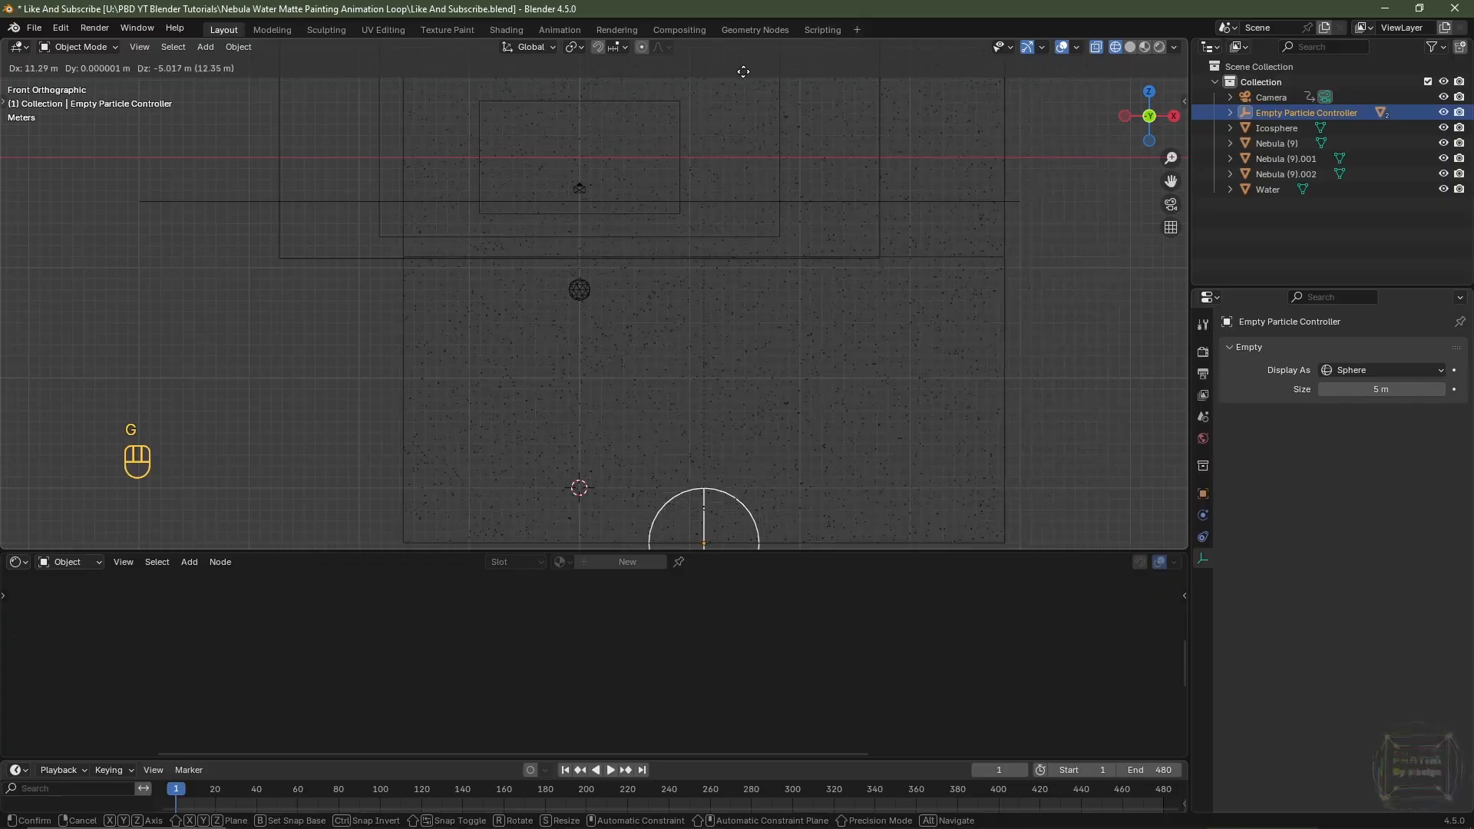
right_click(561, 548)
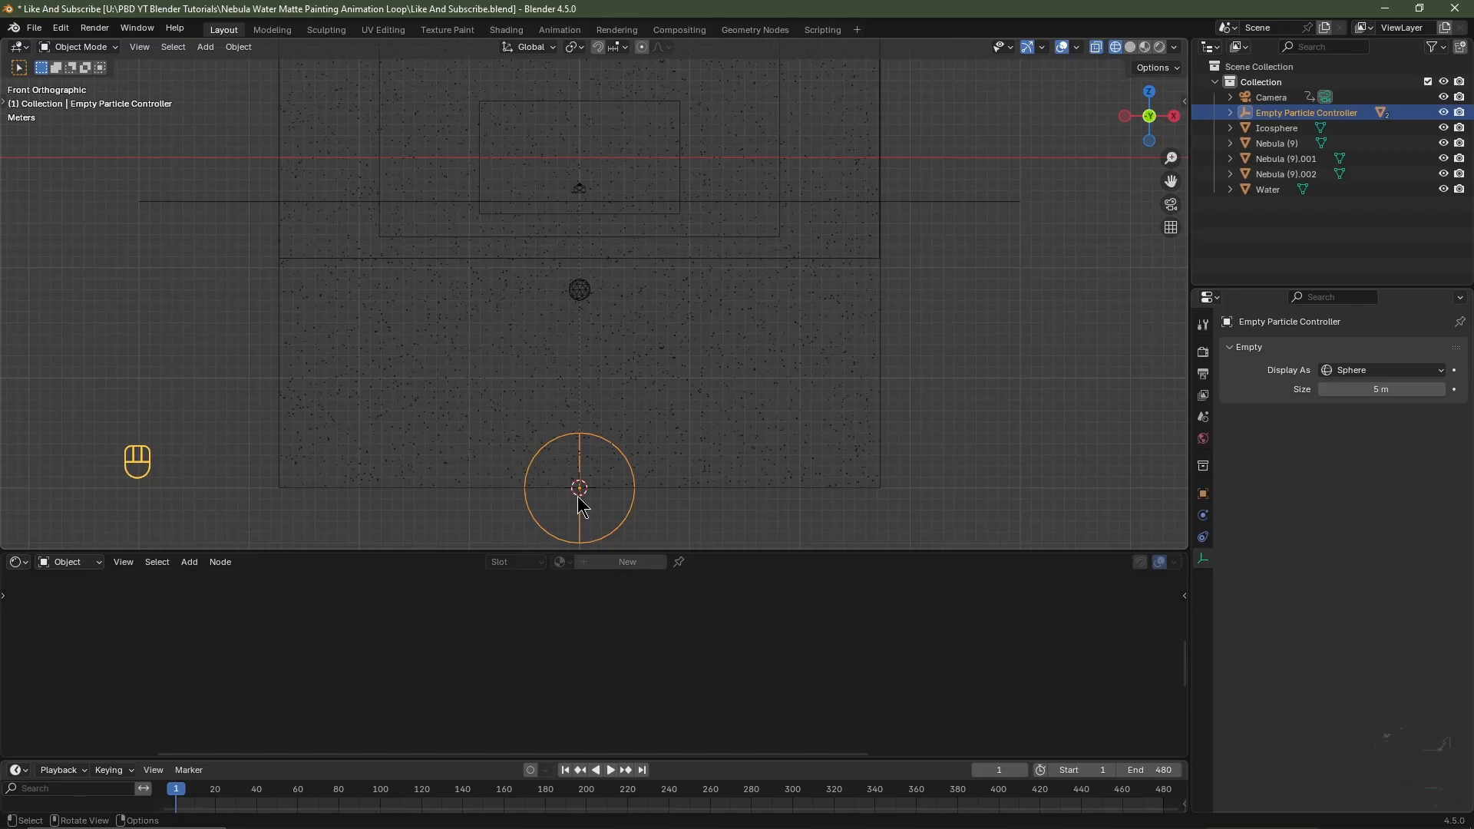
Insert a keyframe on the controller's Z location of -30 m at frame 1
click(1204, 495)
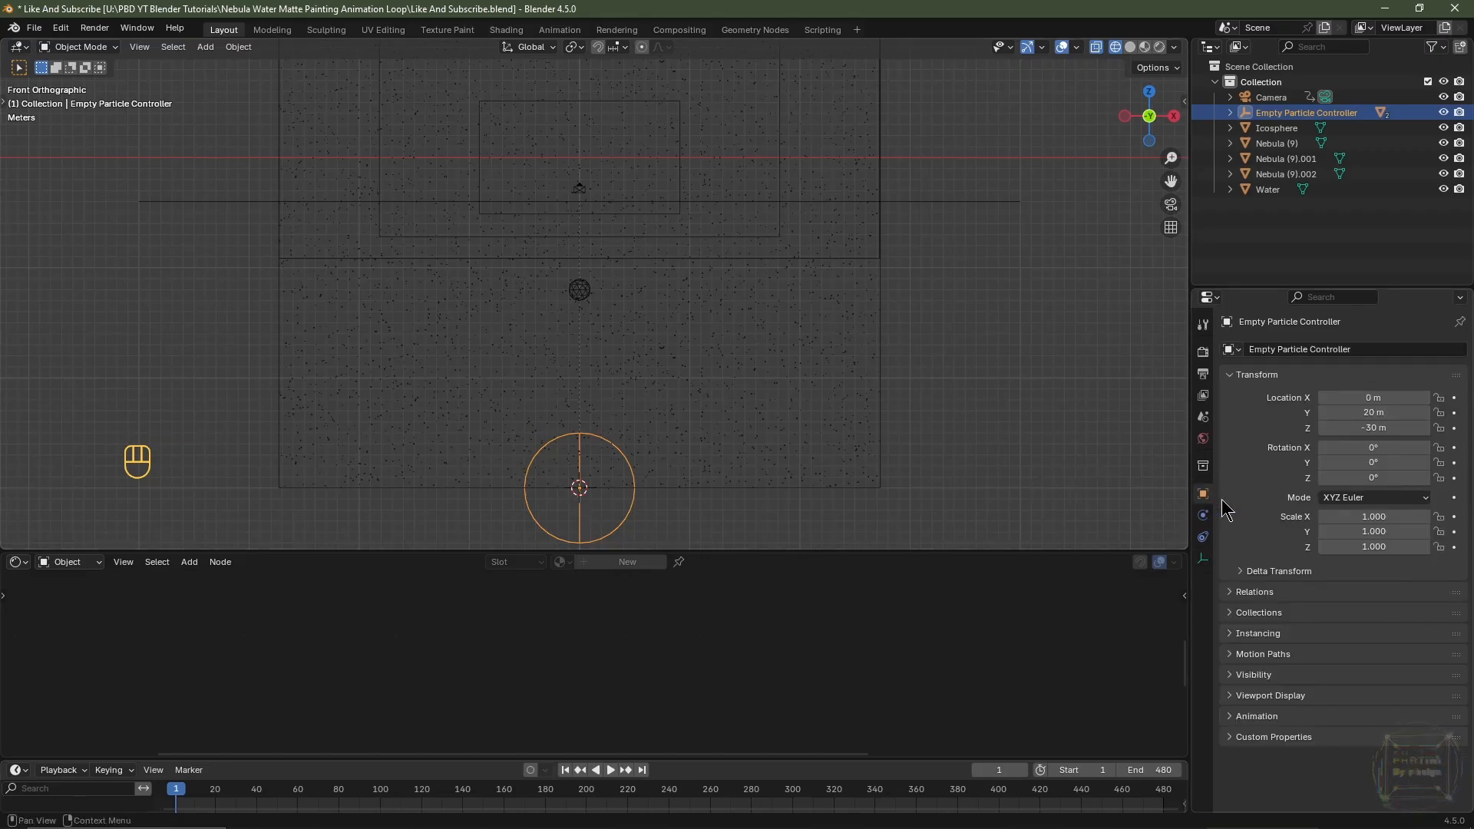
drag(1349, 424, 1369, 425)
right_click(1368, 425)
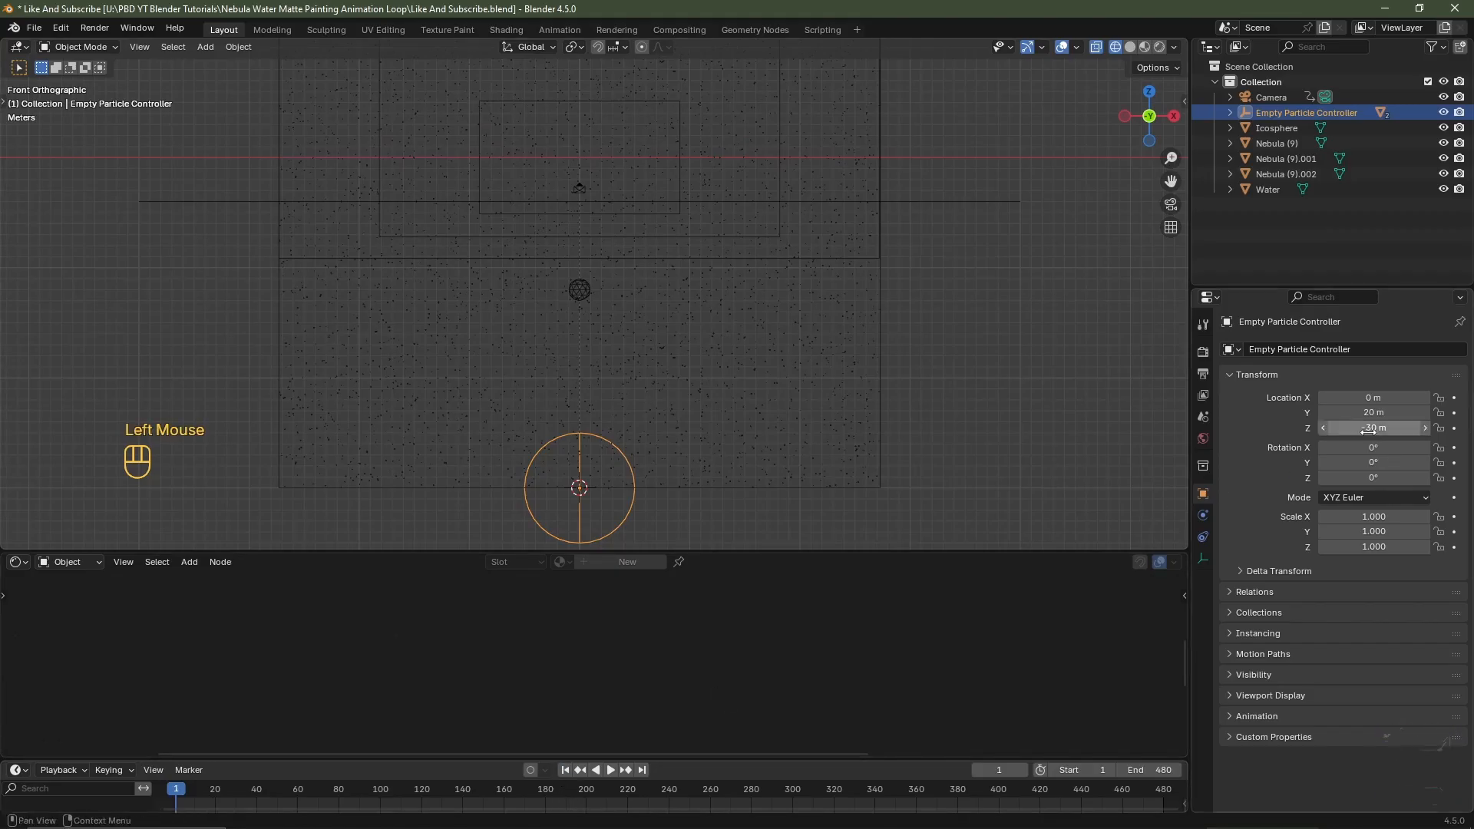
click(1455, 427)
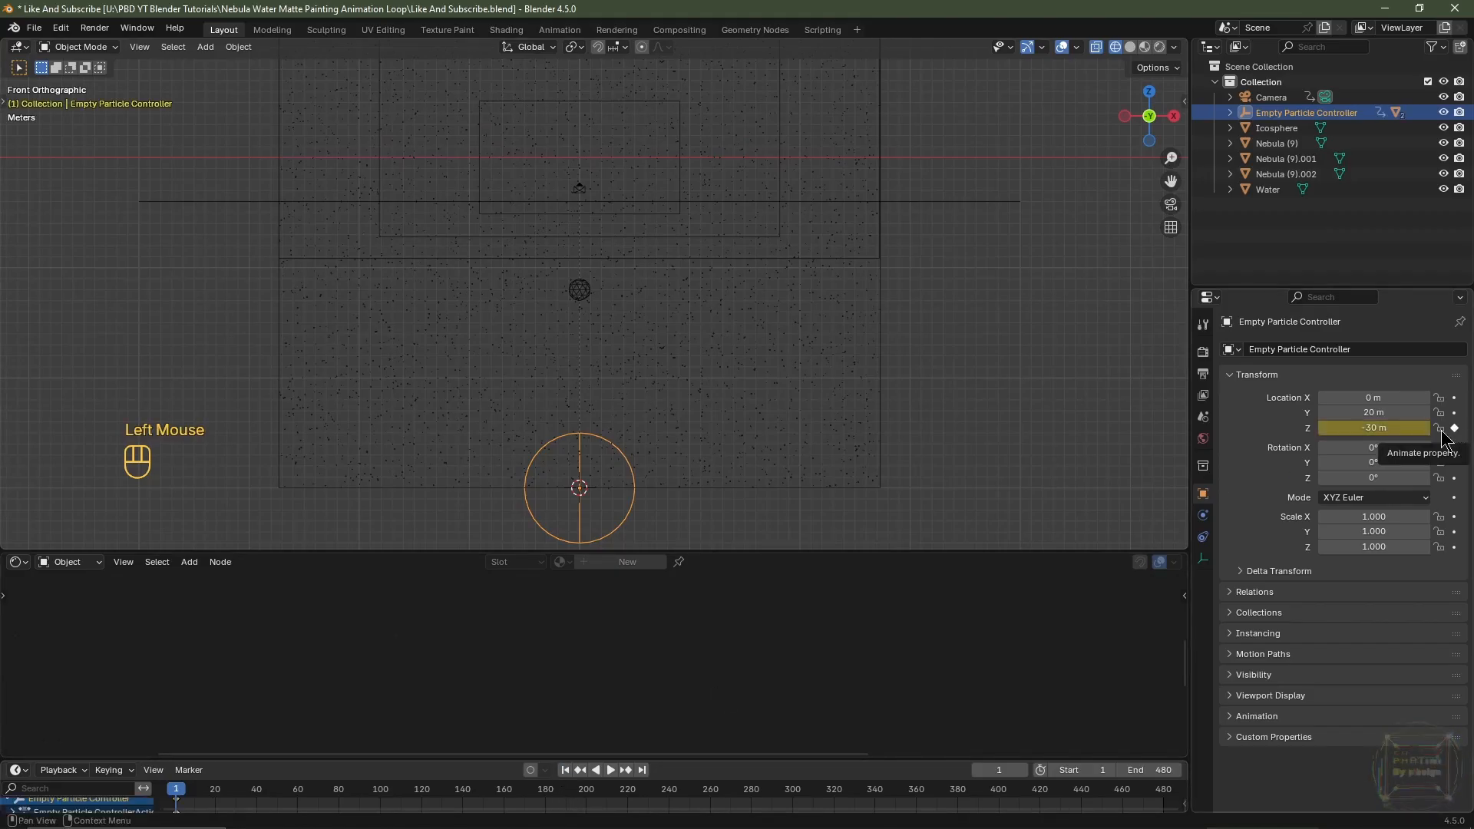
At frame 481, move the controller up along Z with snapping to -4 m and keyframe its Z location
click(641, 771)
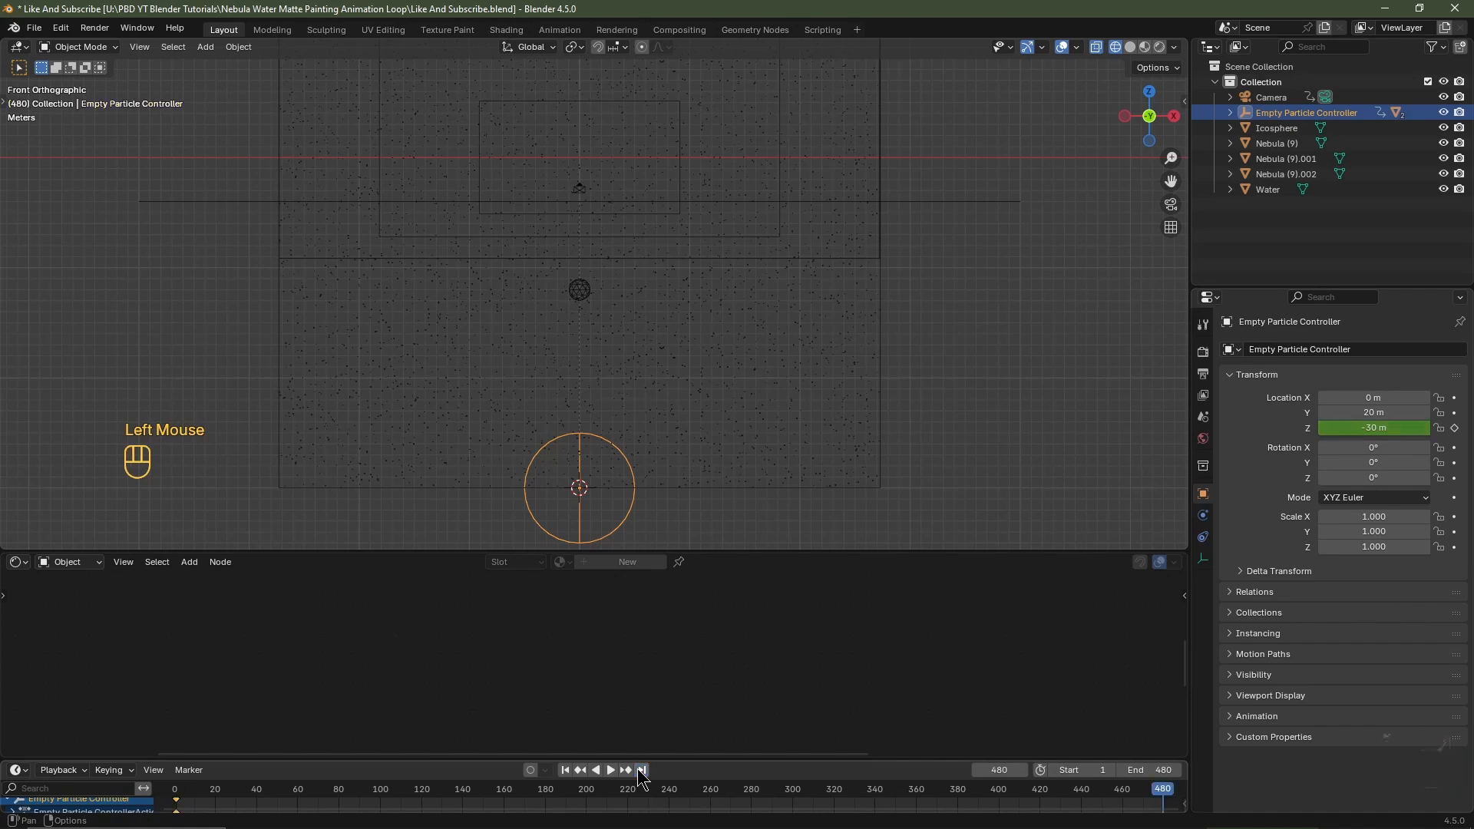
click(1025, 770)
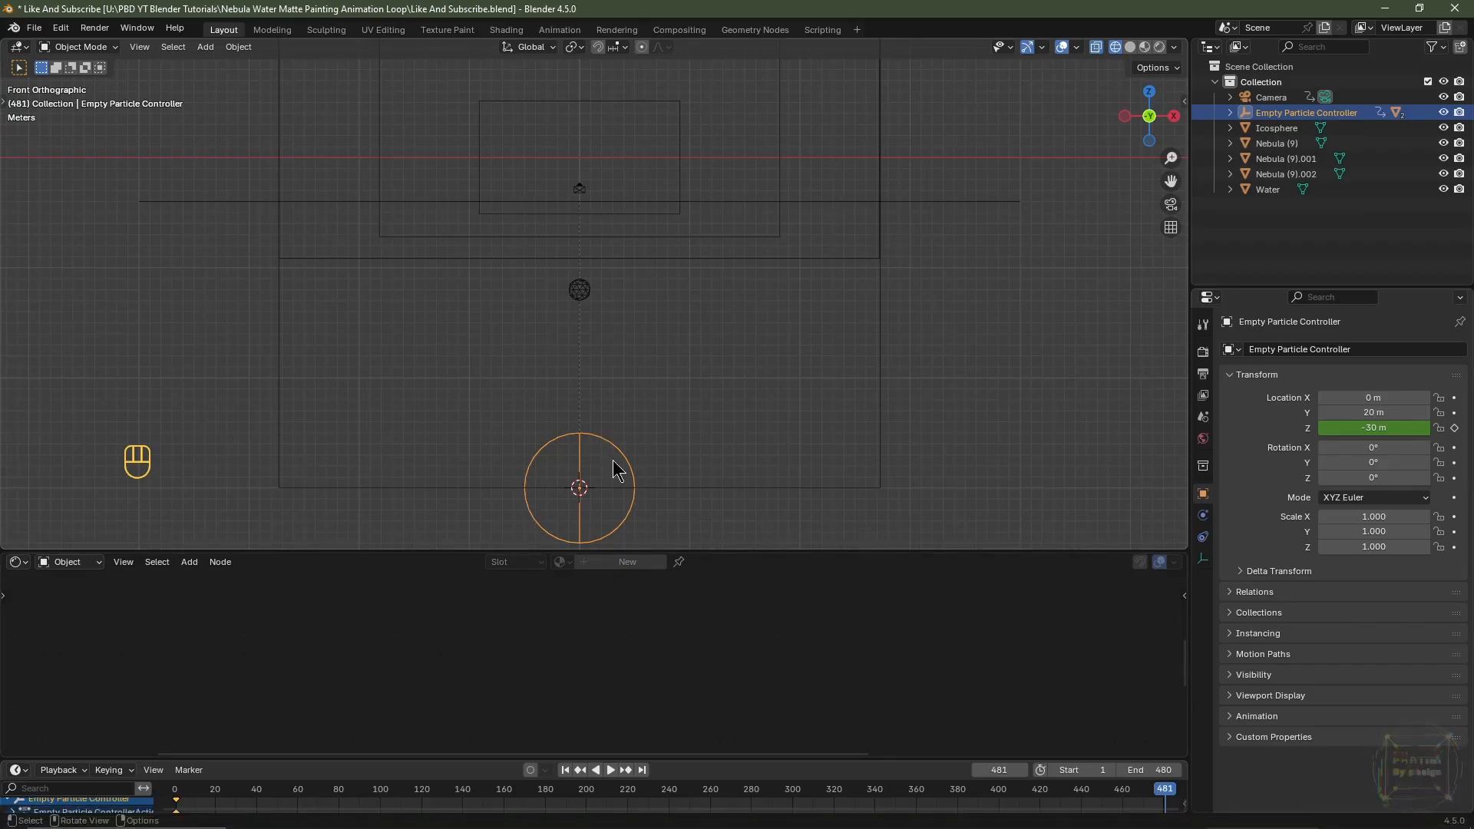
key(g)
key(z)
key(ctrl)
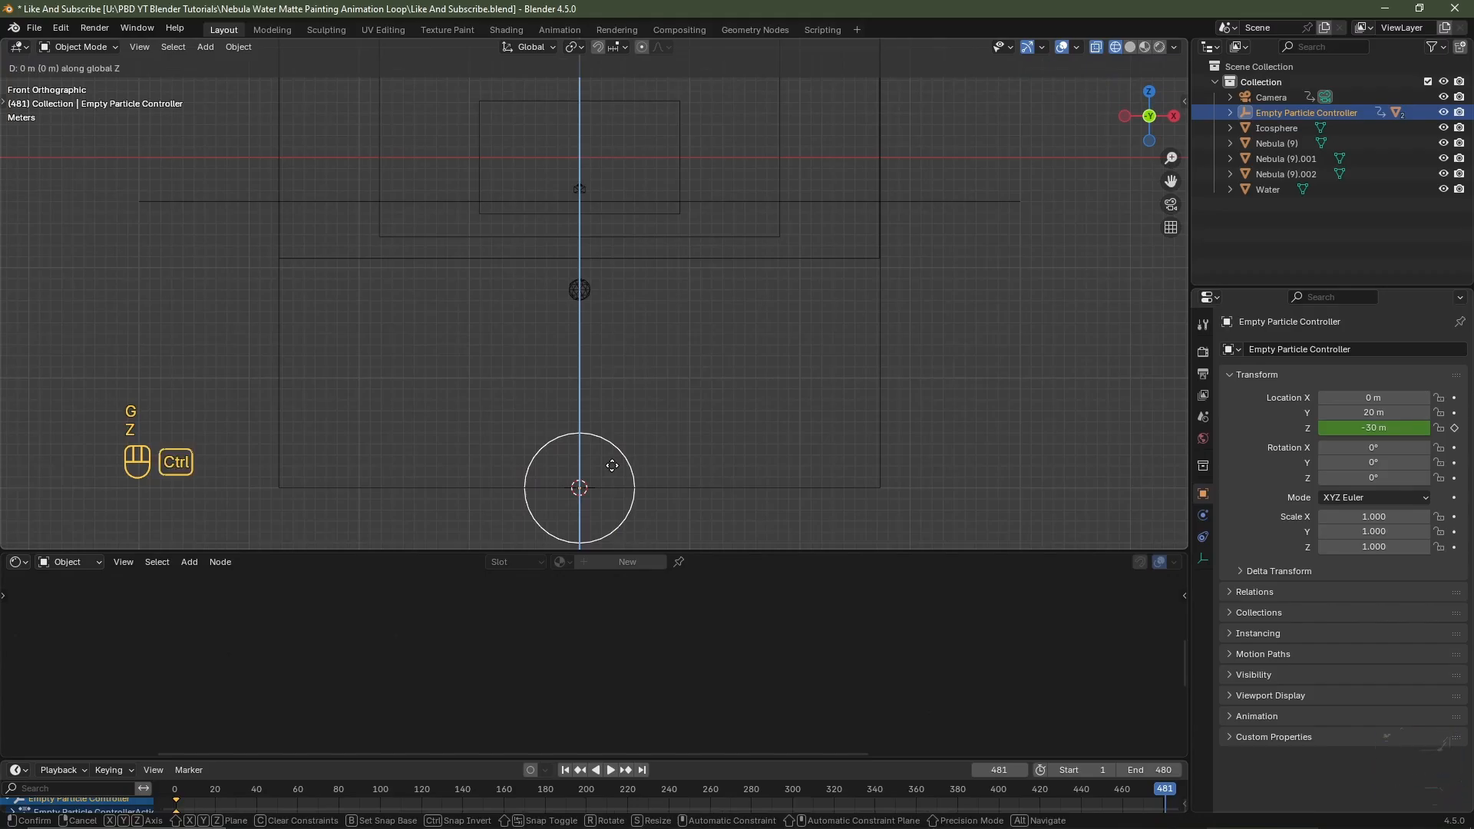
ctrl+click(609, 182)
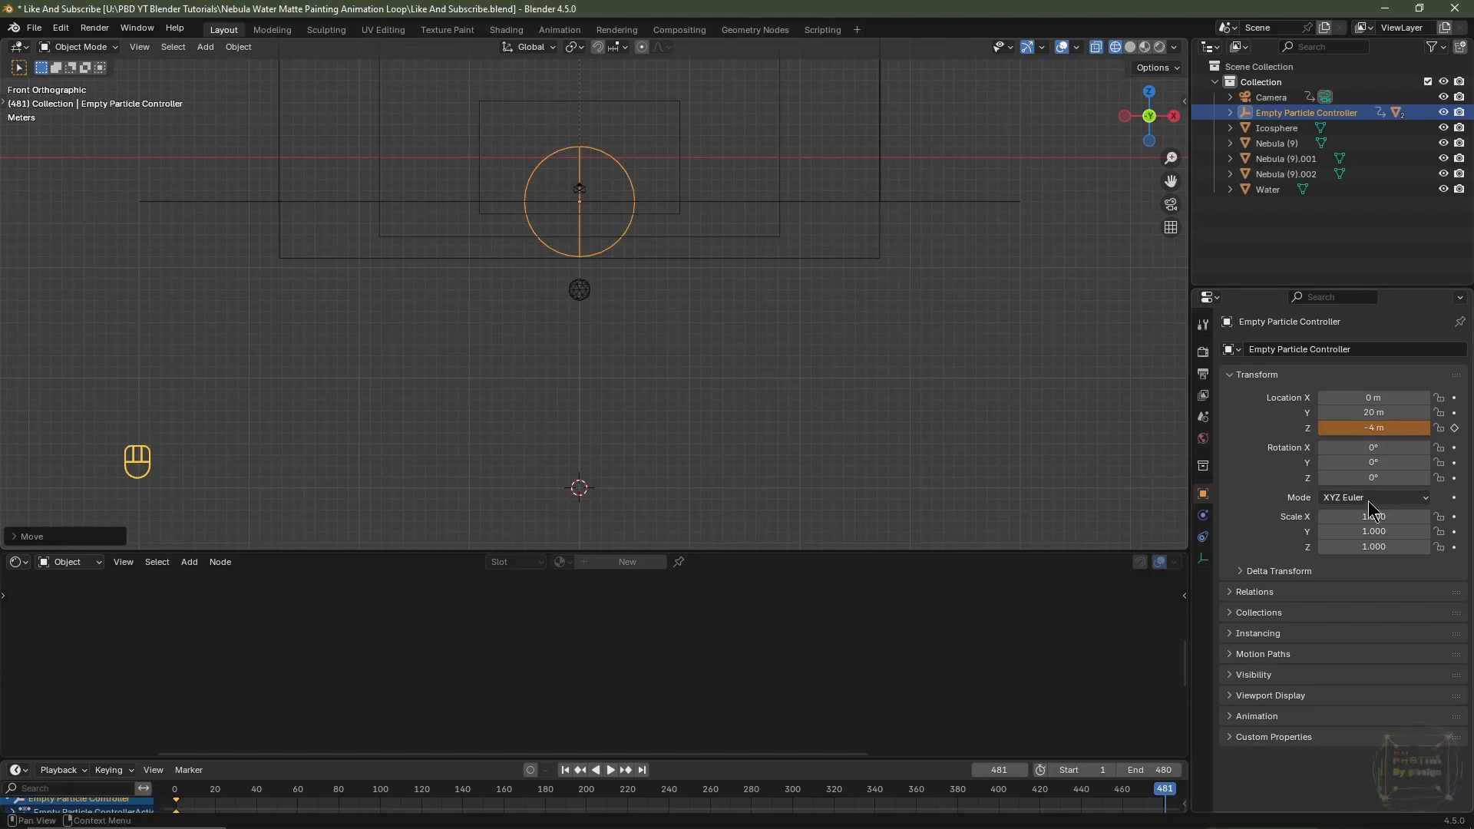
click(1455, 428)
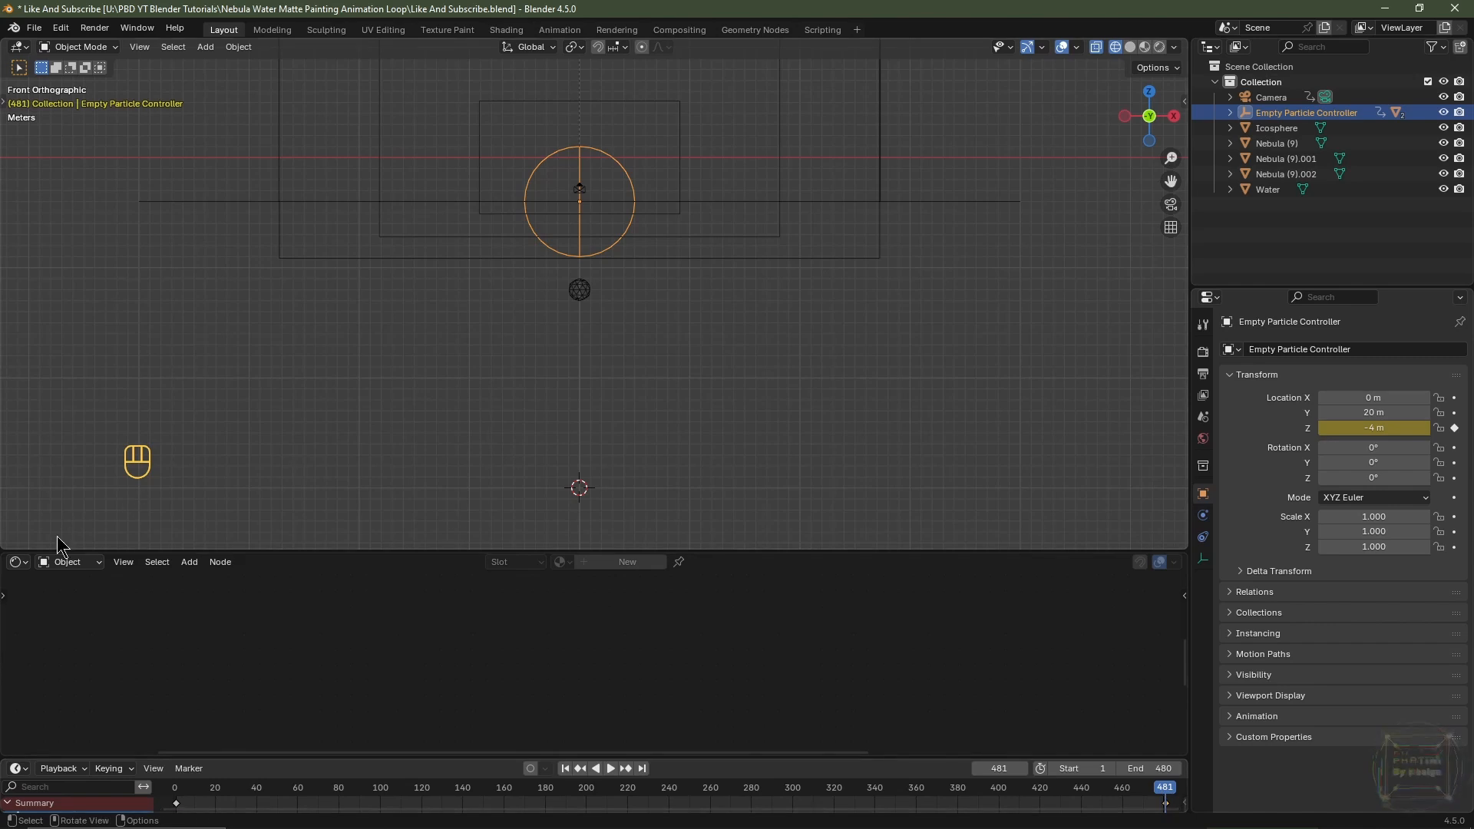
Turn the lower editor into an enlarged Graph Editor showing the controller's whole Z location curve
click(15, 565)
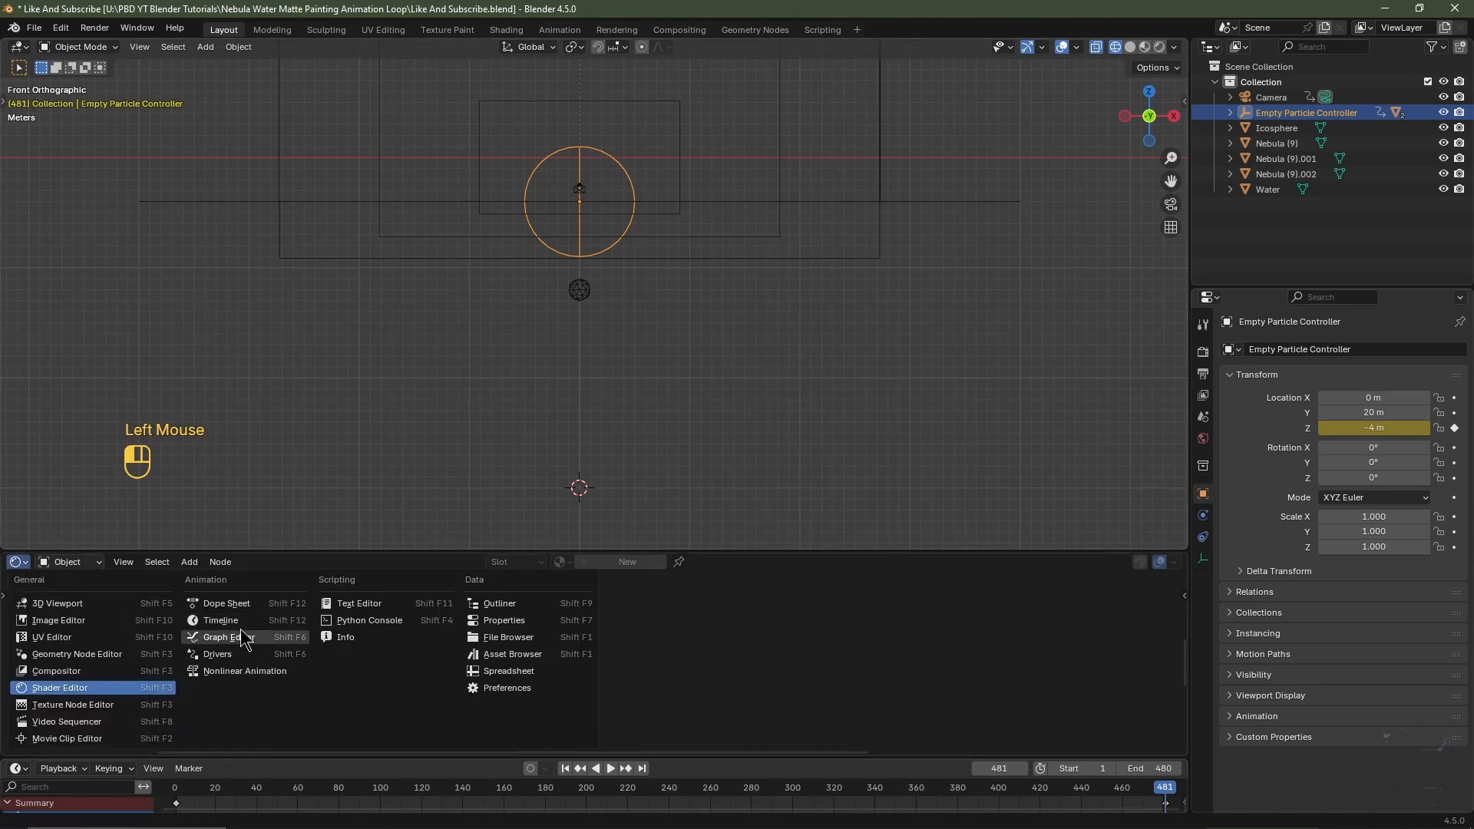
click(229, 637)
drag(800, 552, 799, 344)
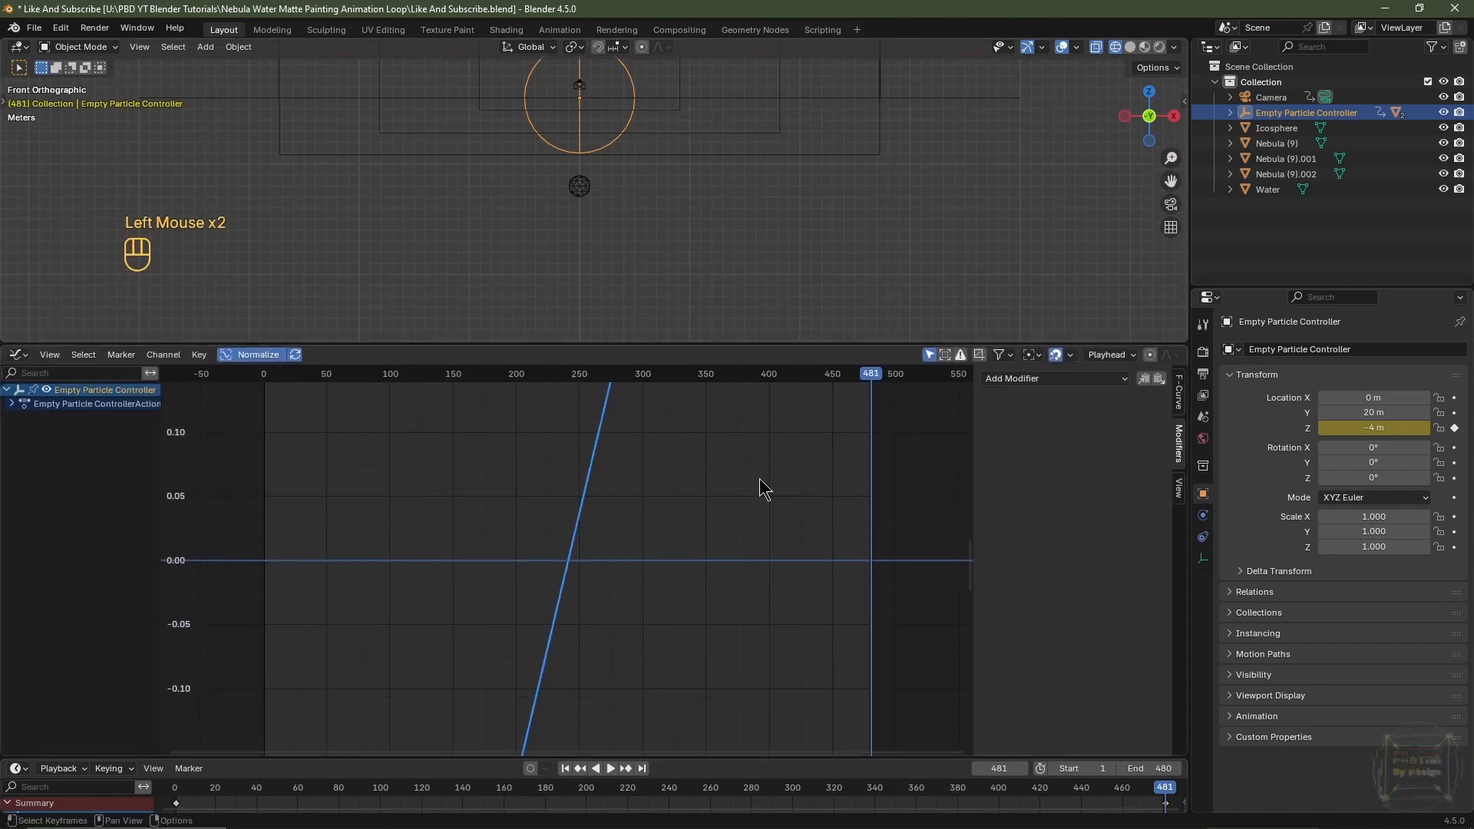
ctrl+middle_drag(757, 481, 726, 610)
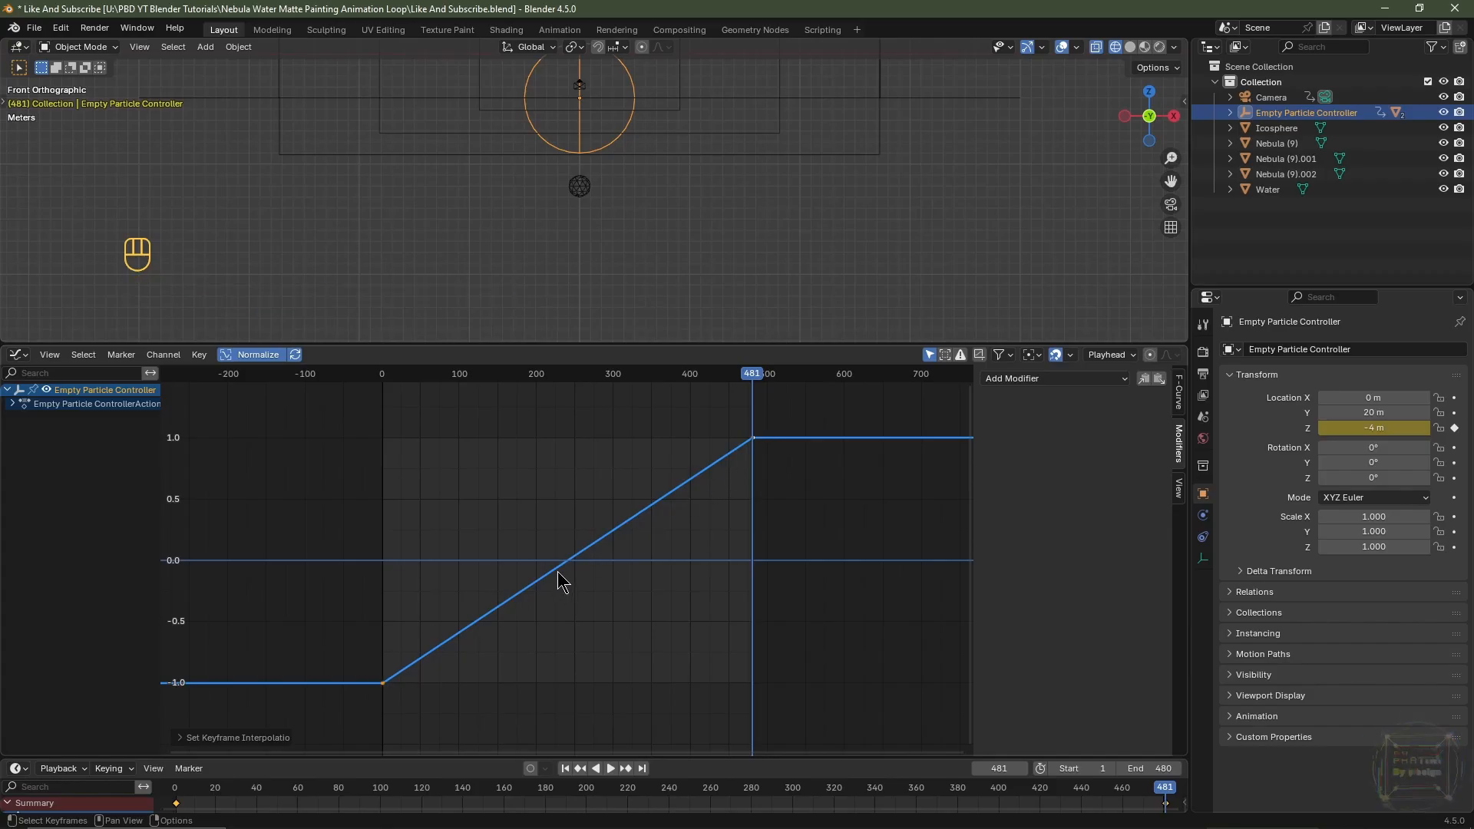
Try Bézier interpolation on the controller's keyframes, and set all of them to Linear
key(t)
click(527, 590)
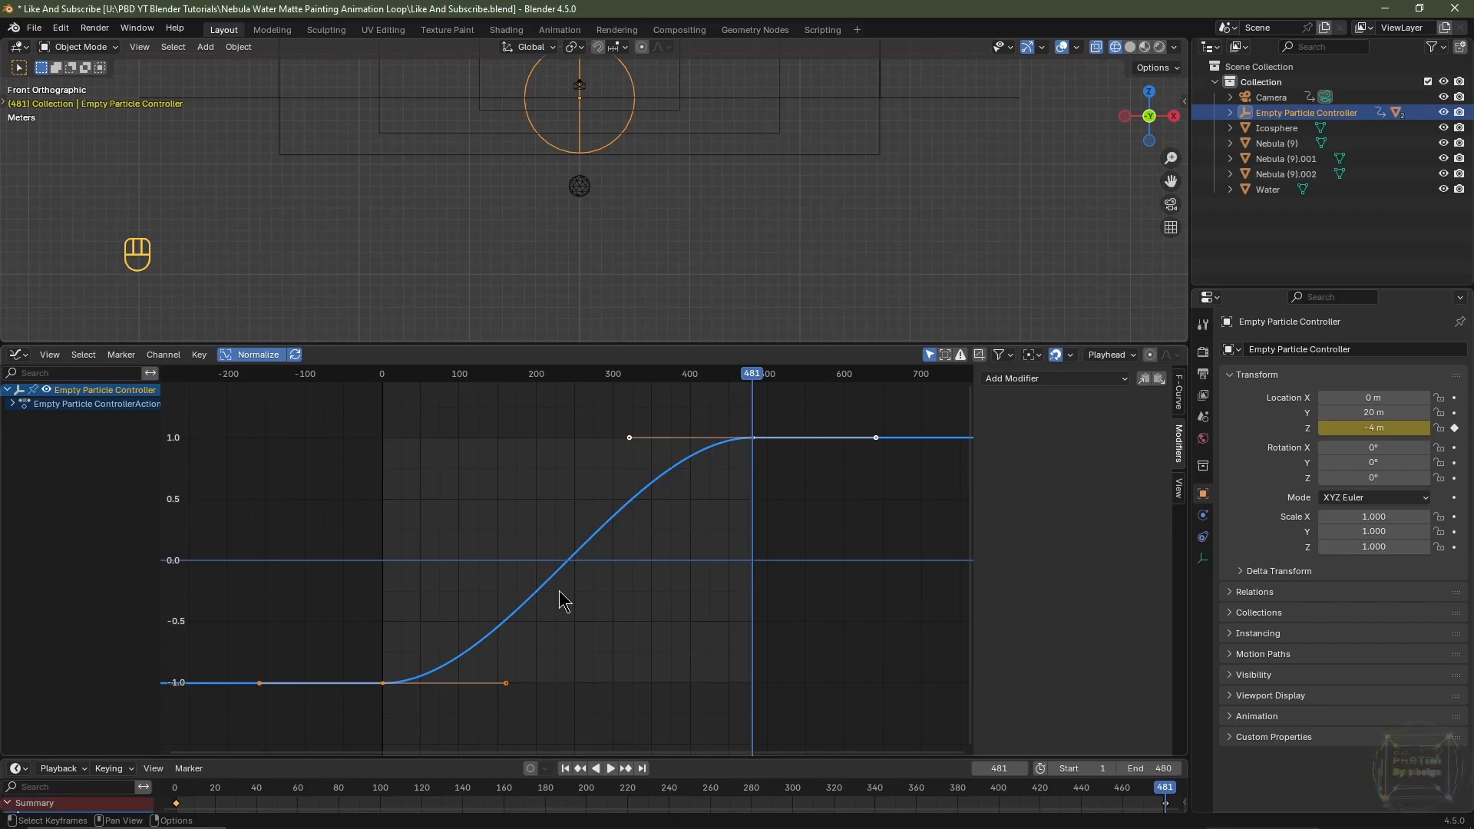
key(a)
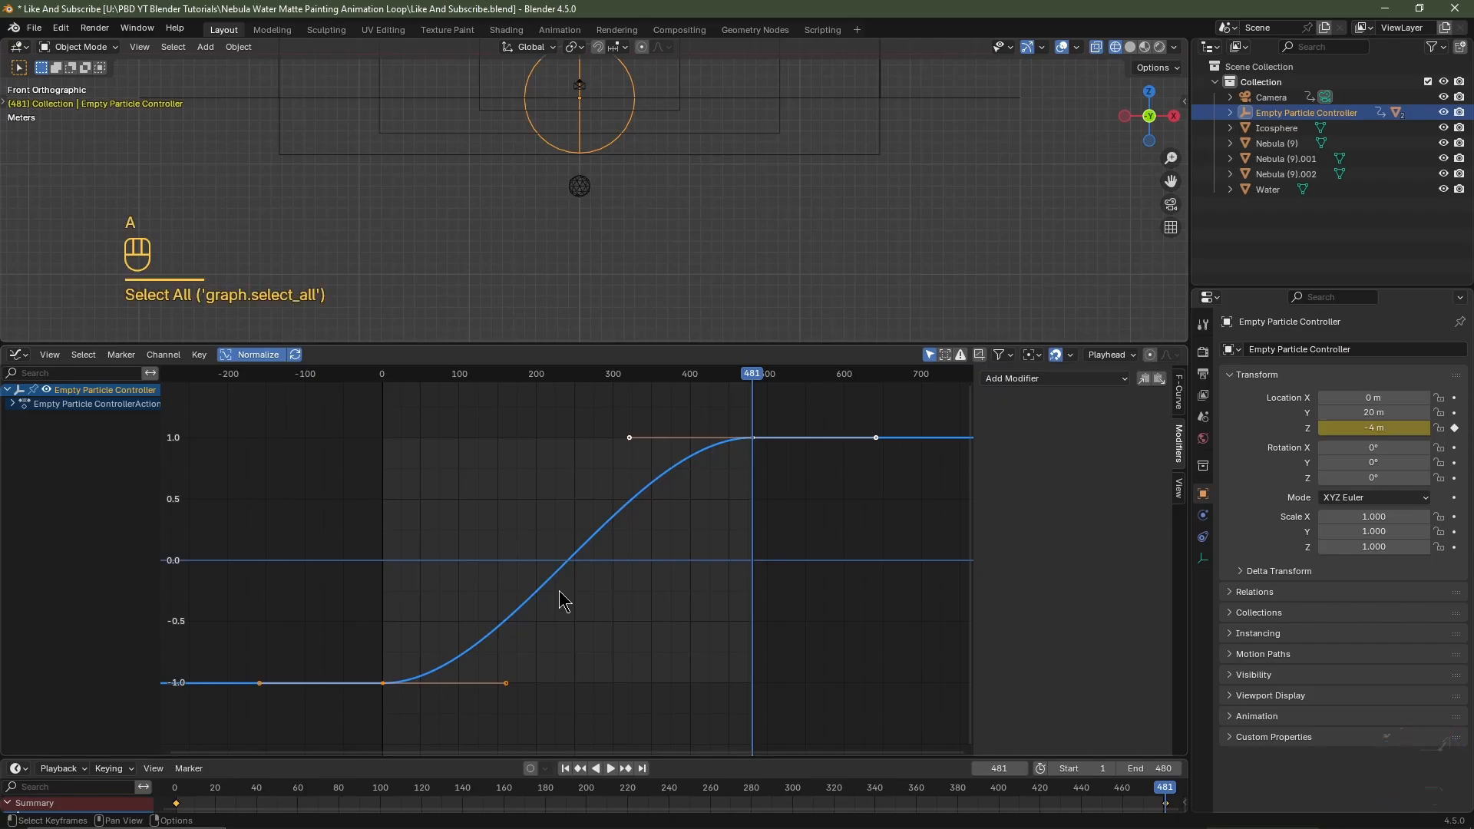
key(t)
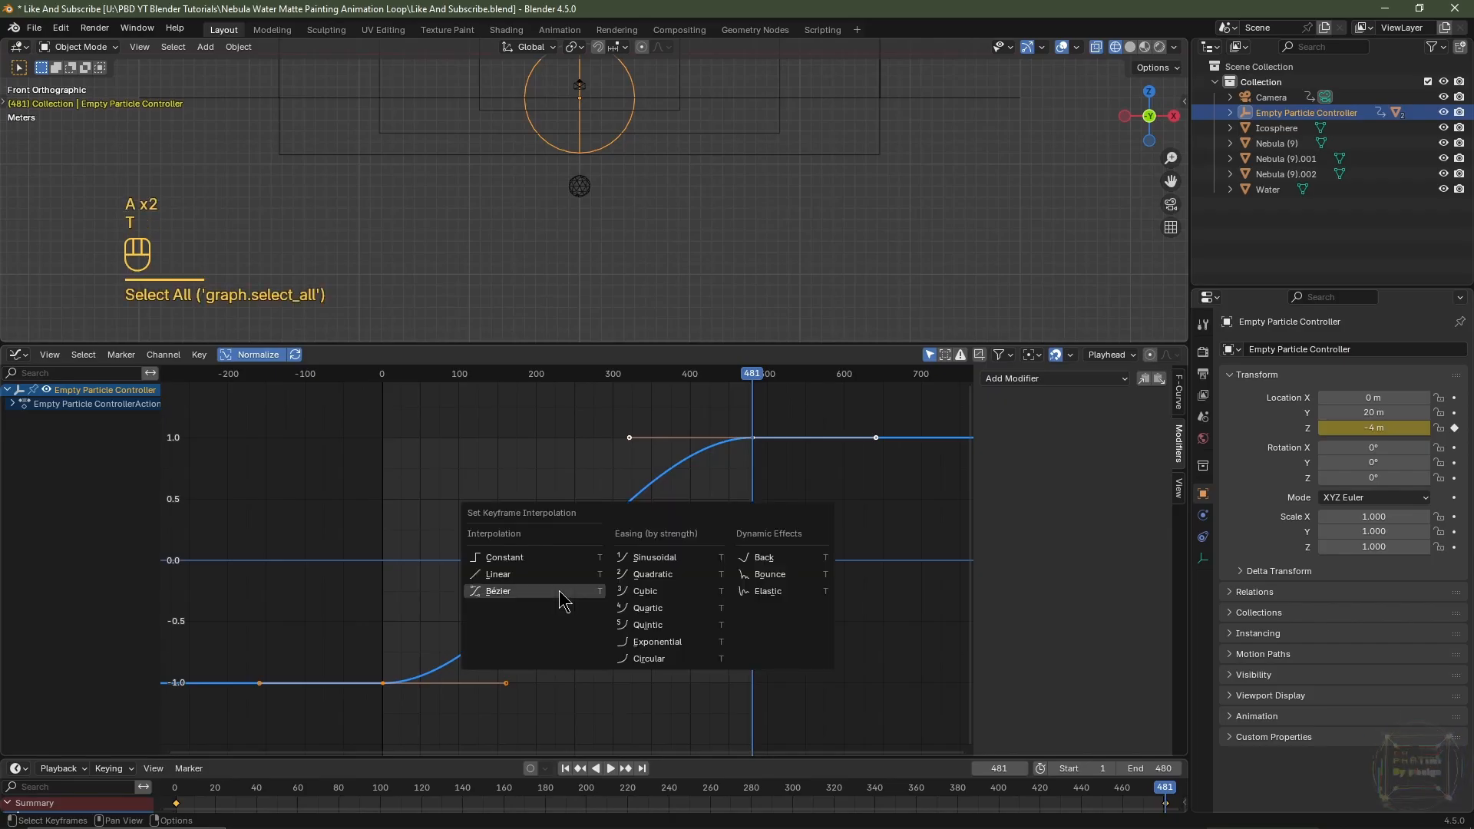
click(530, 576)
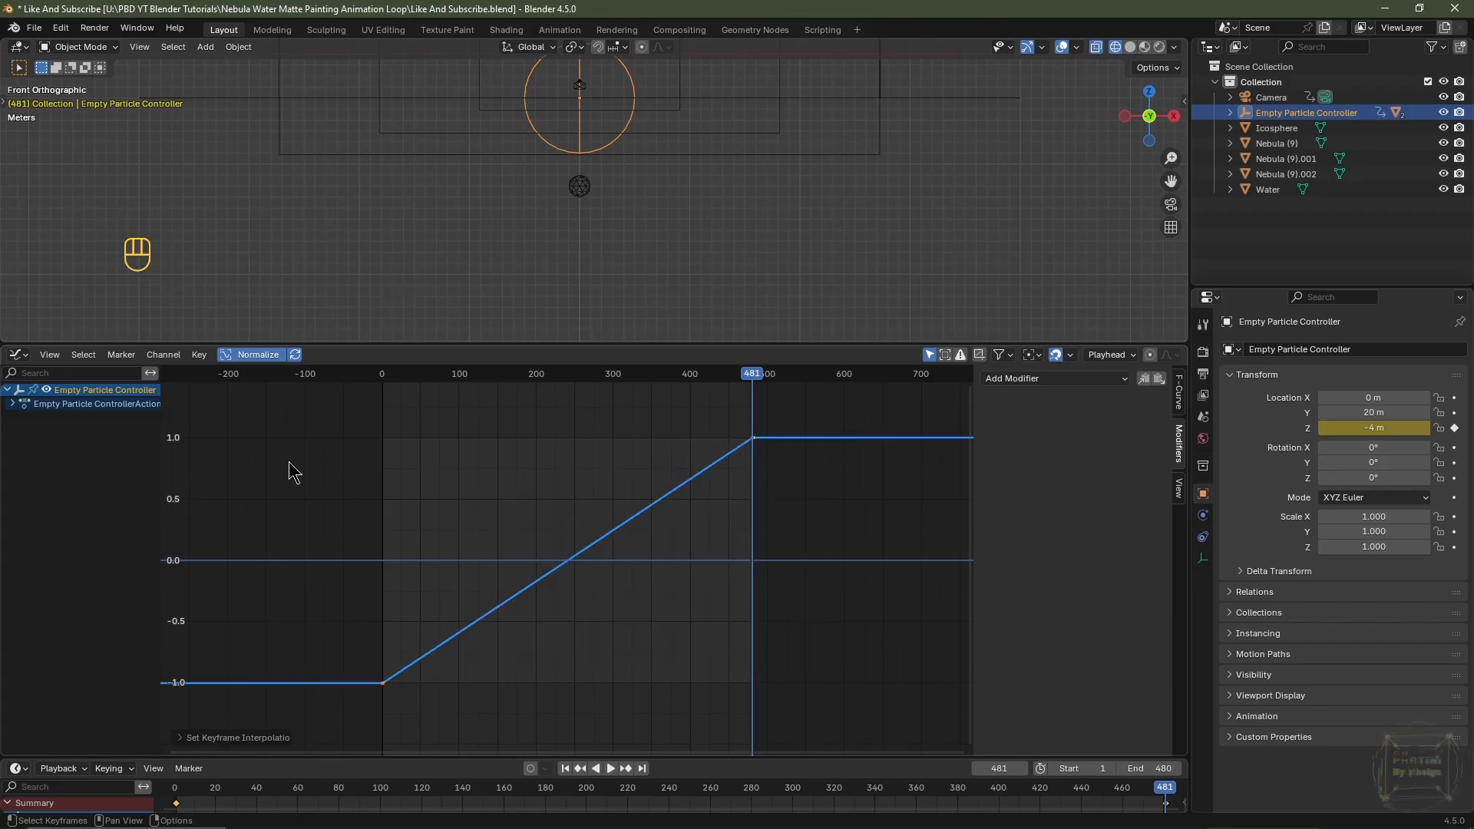
Restore the lower area to a smaller Shader Editor and show the viewport through the camera in solid shading
click(17, 354)
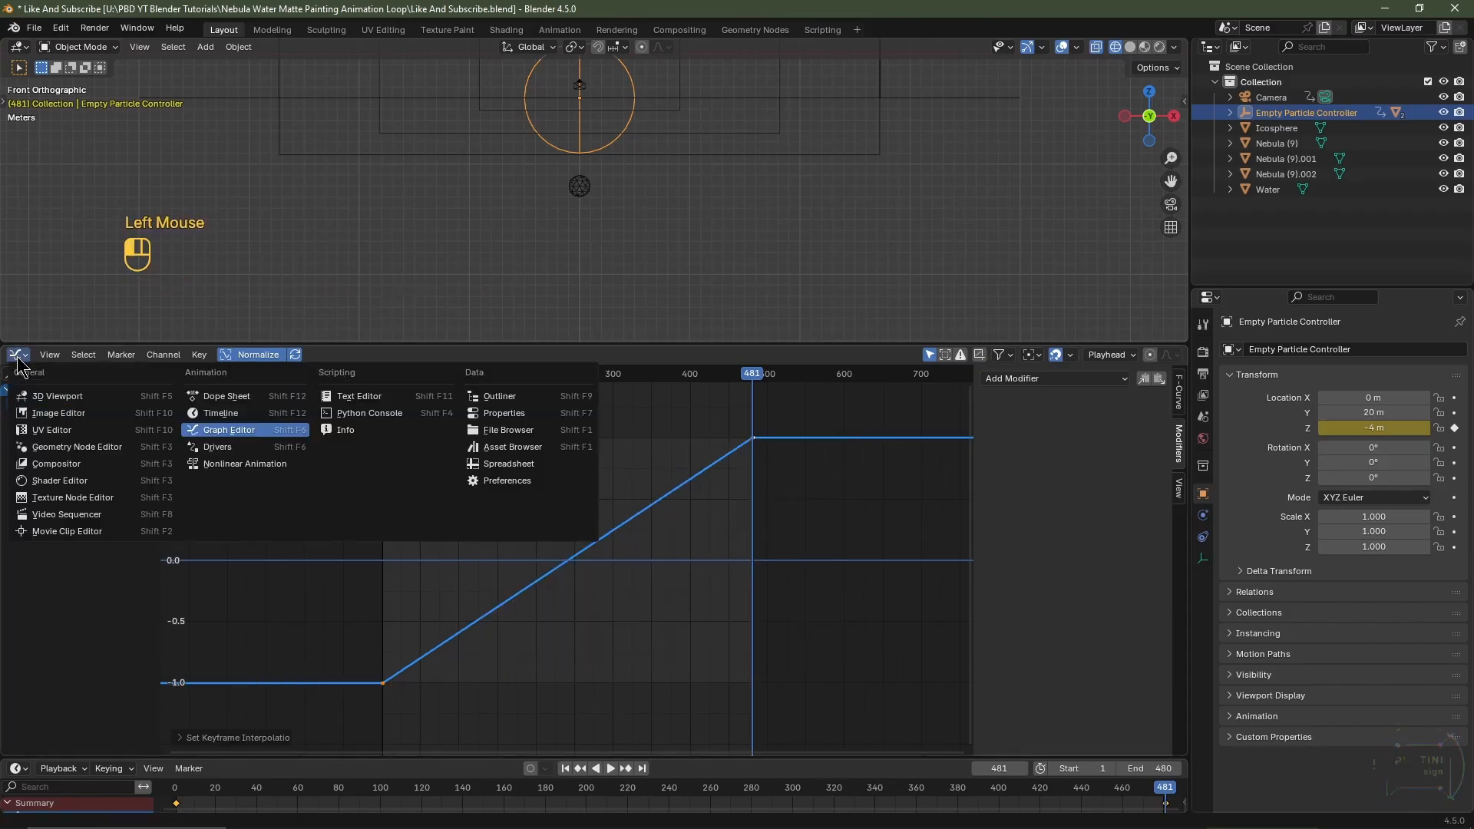
click(60, 481)
drag(739, 347, 721, 642)
key(KP_0)
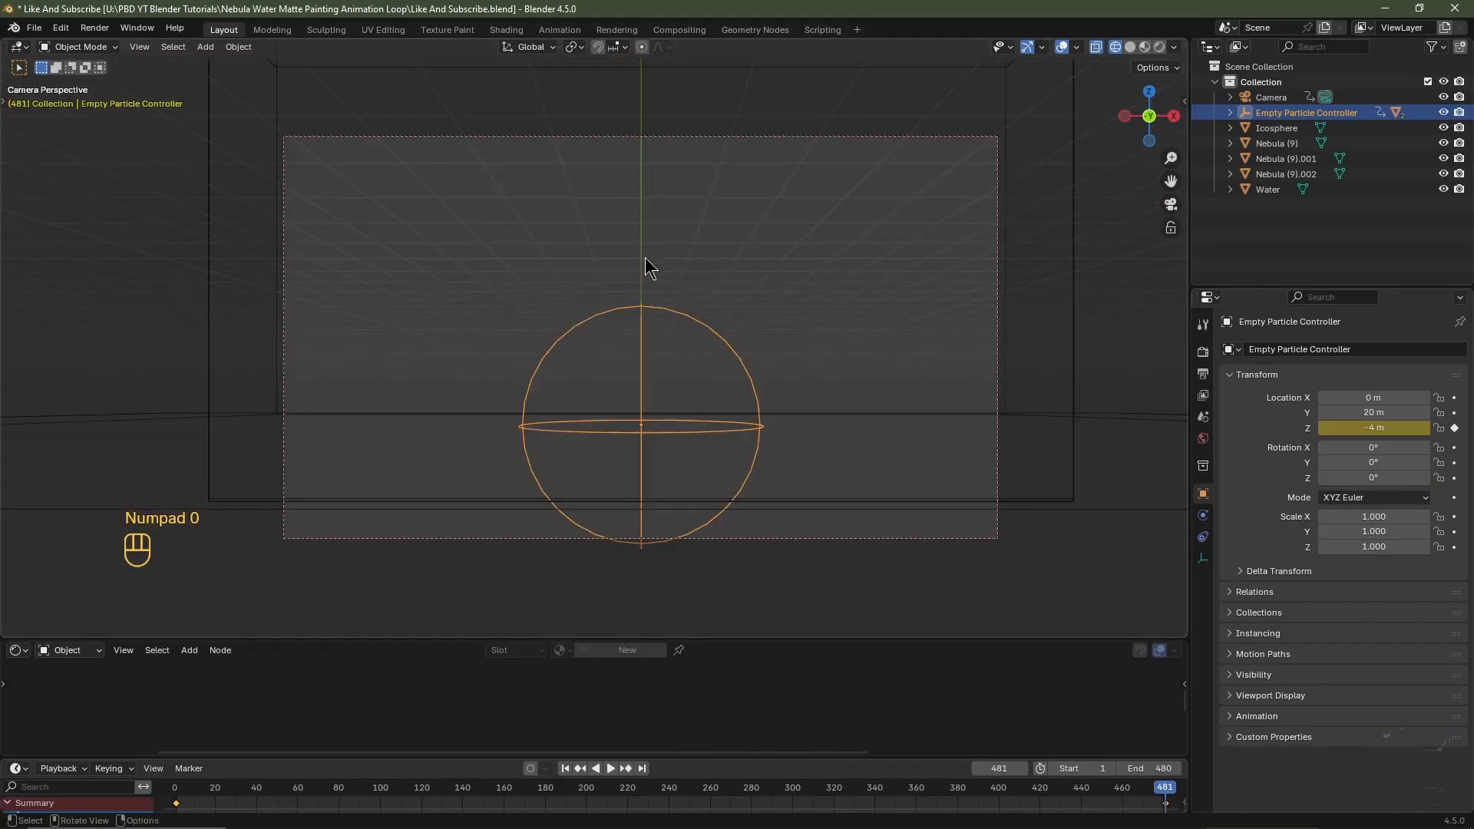
click(1129, 47)
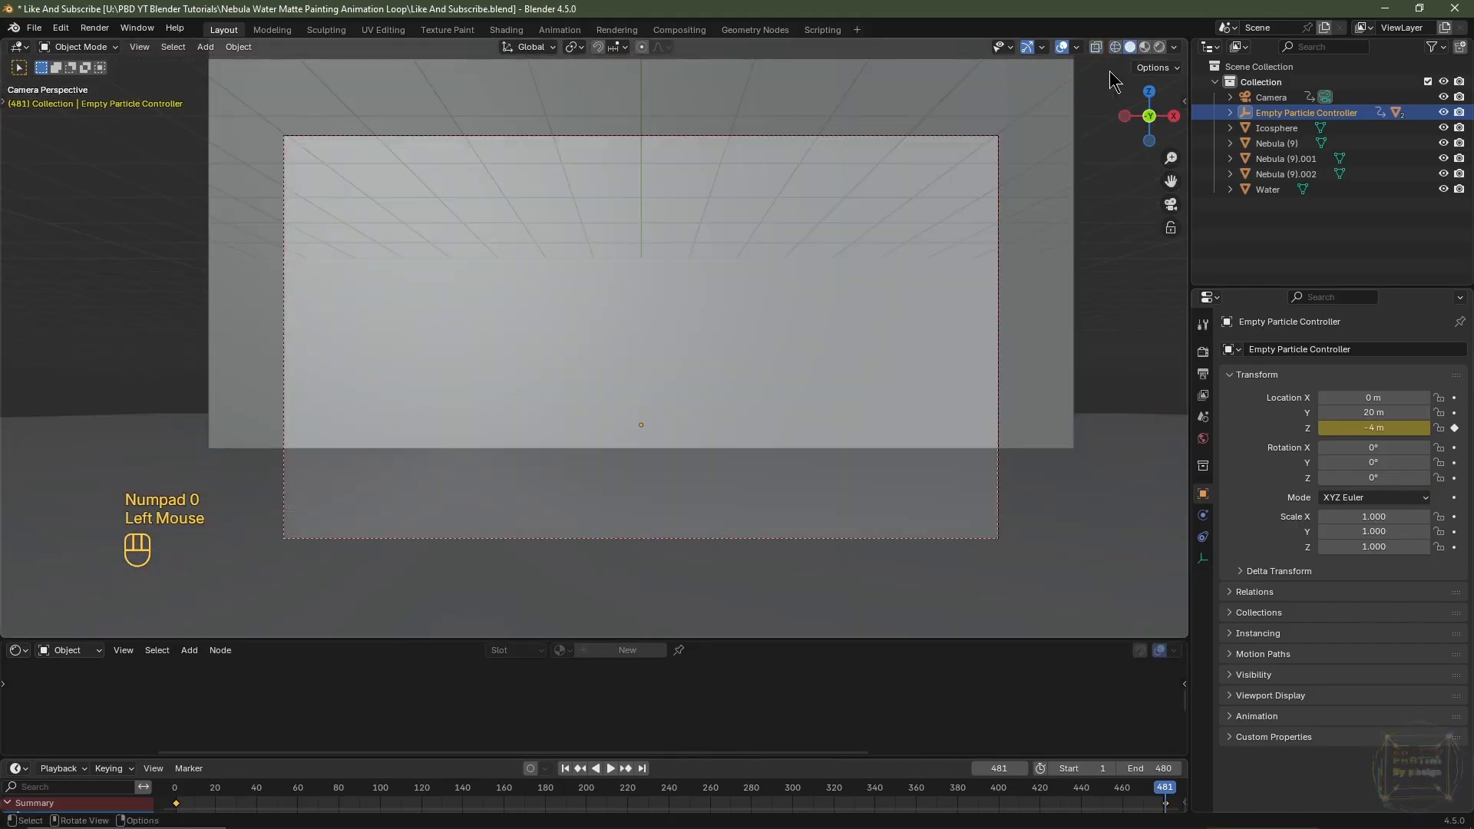
Play the animation from frame 1 and again from frame 441 across the loop point to check the particle motion, and return to frame 1
click(566, 768)
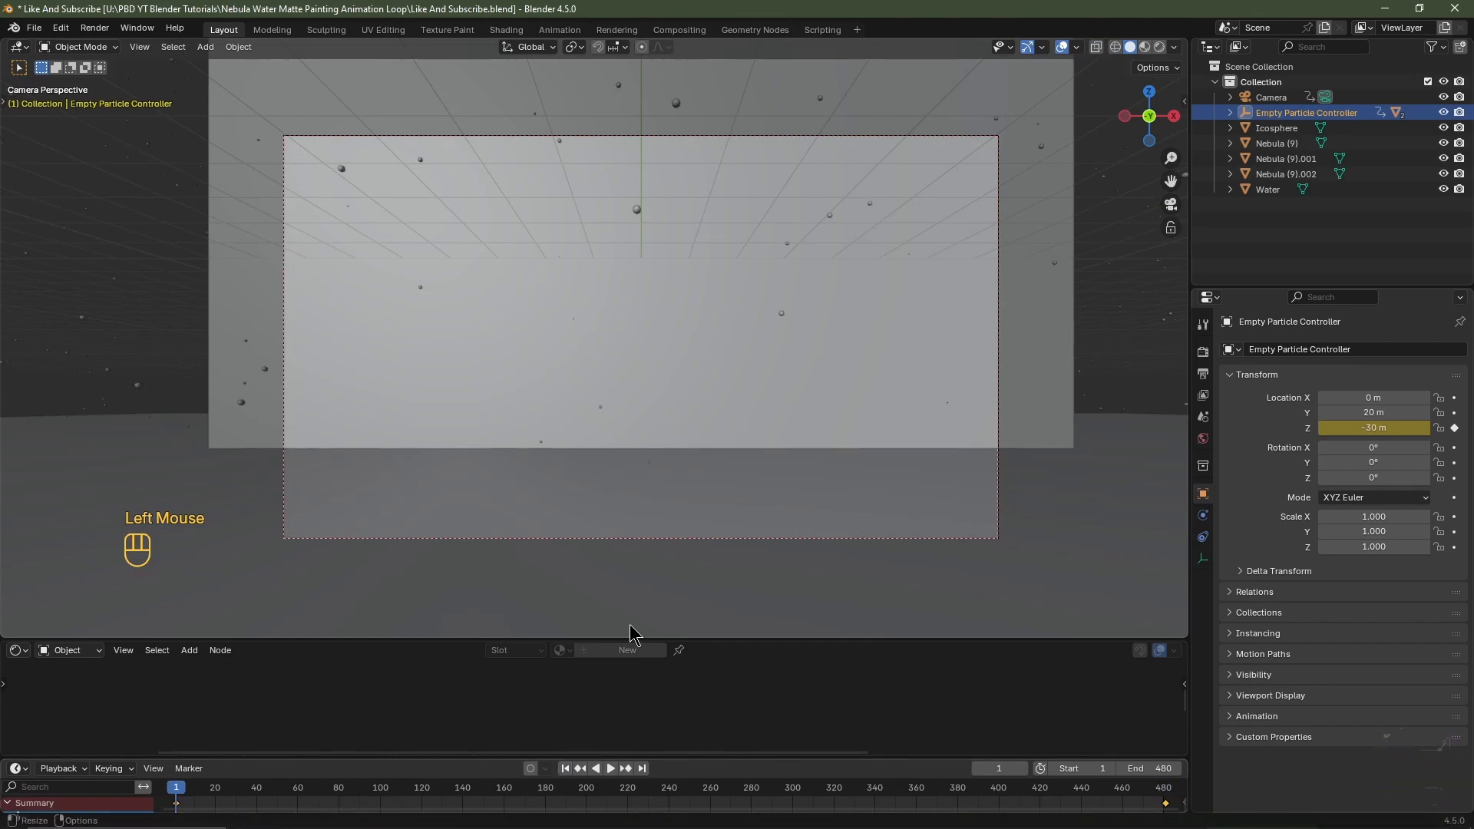
key(space)
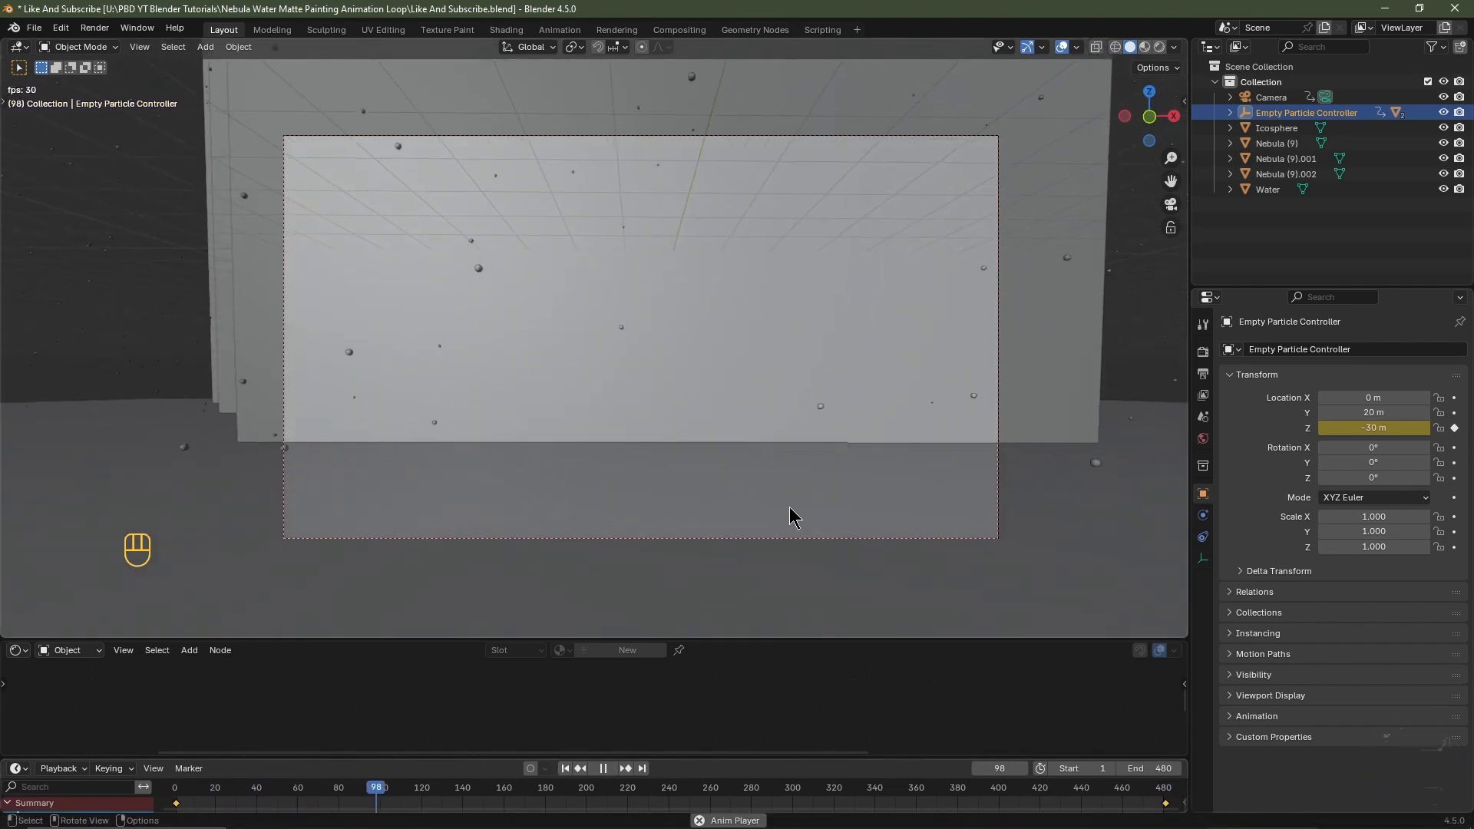
key(space)
click(1083, 790)
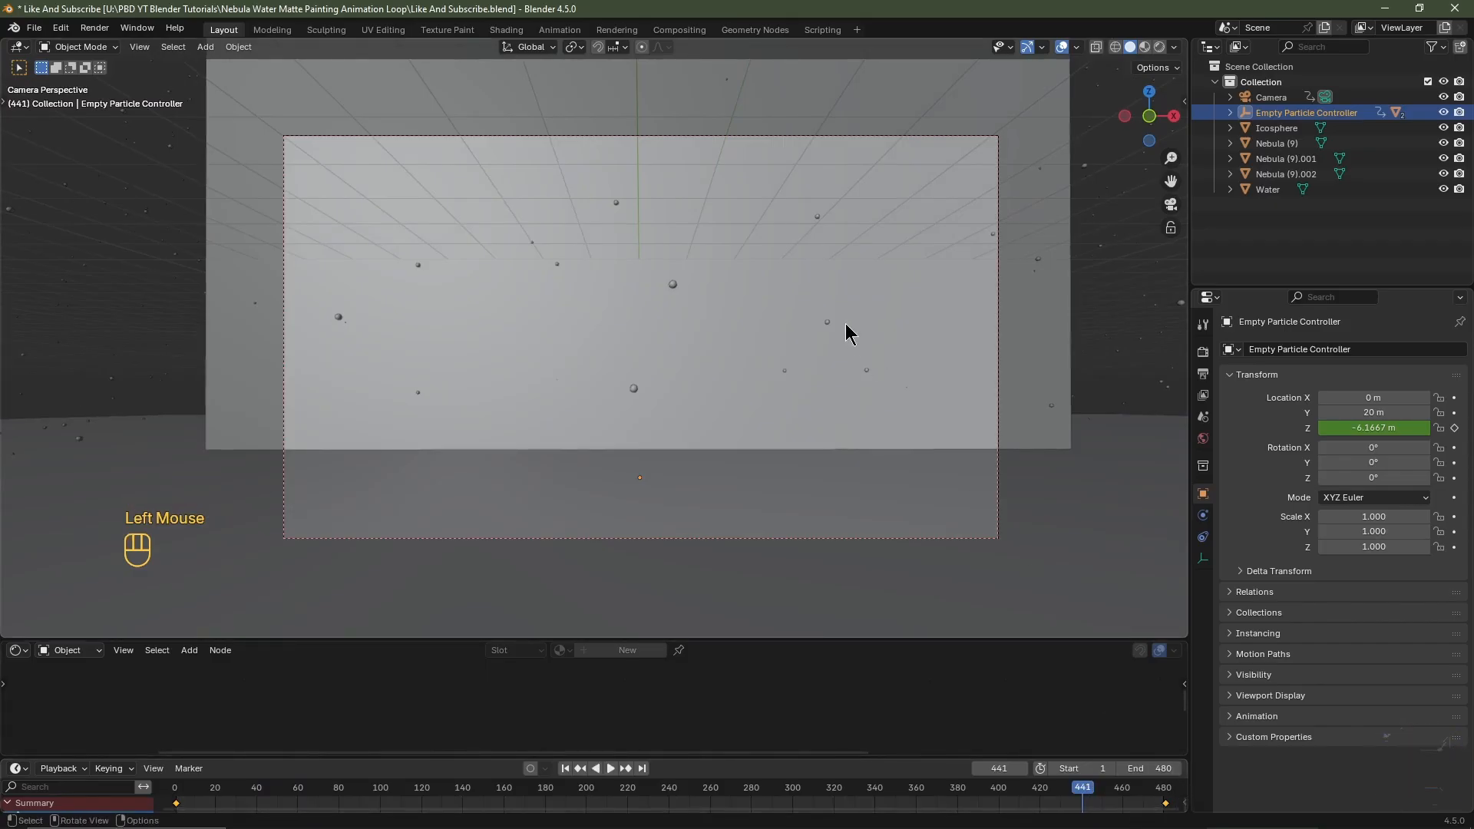
key(space)
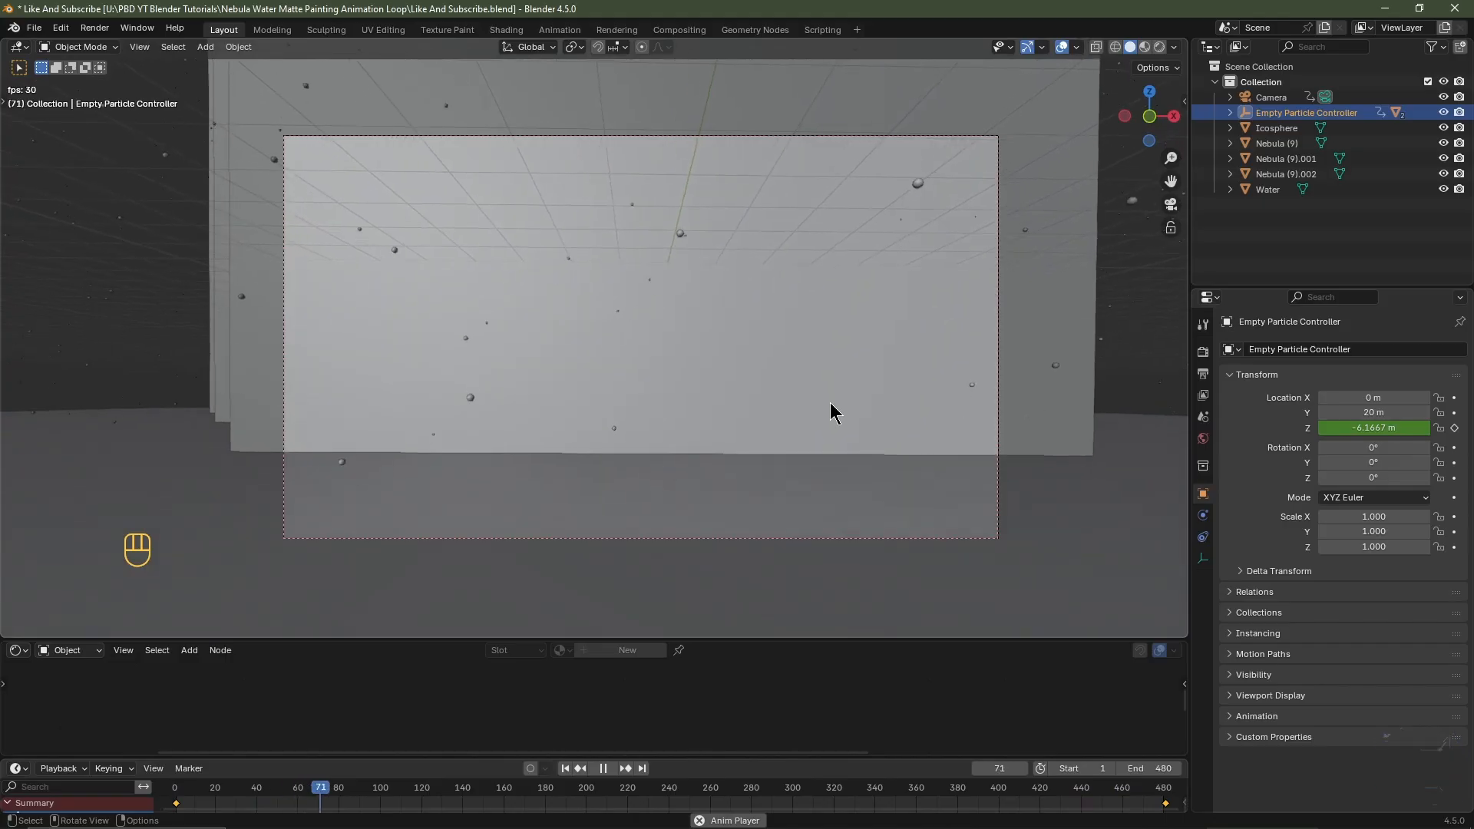
key(space)
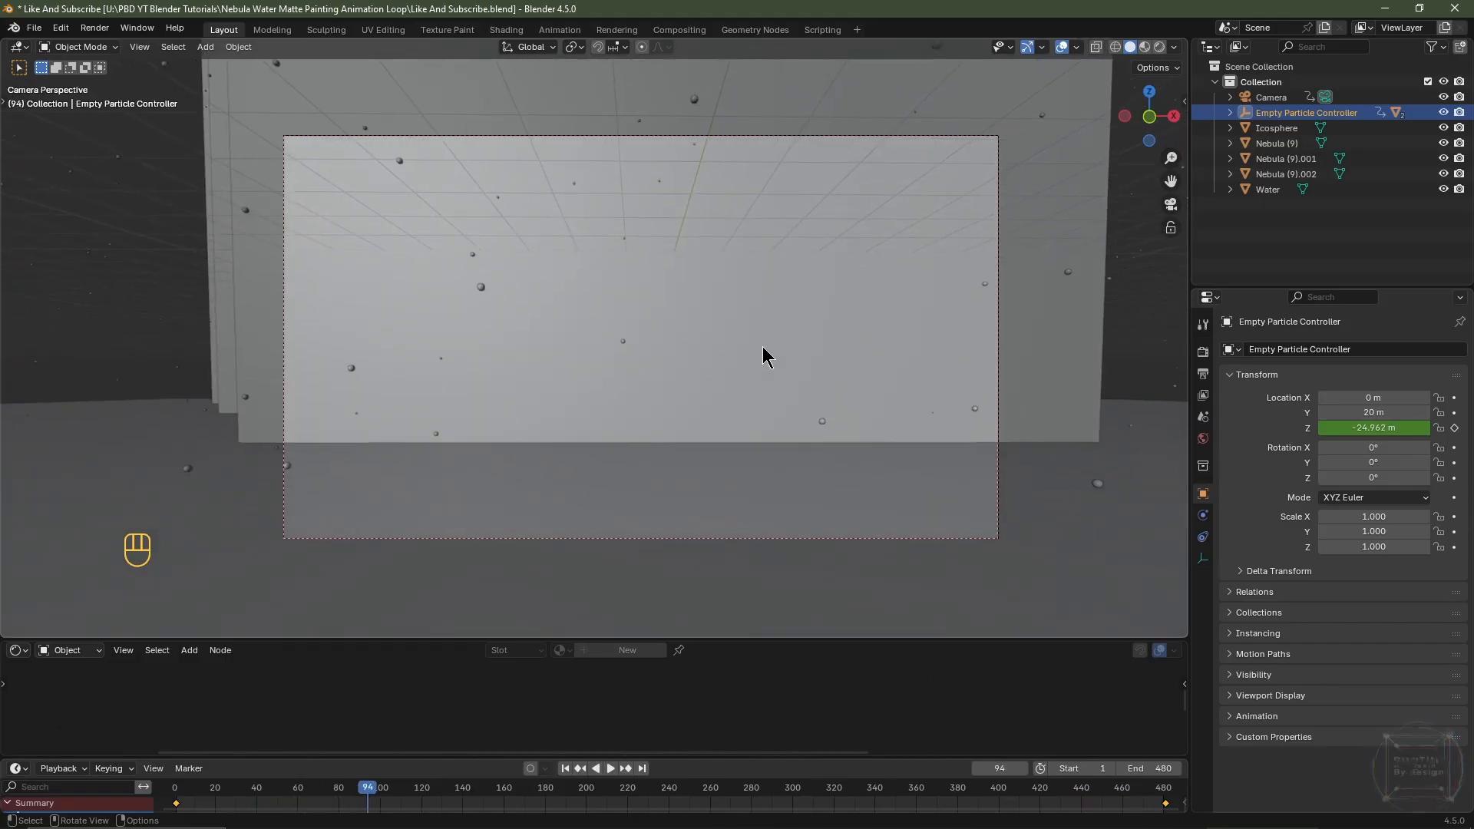
click(566, 768)
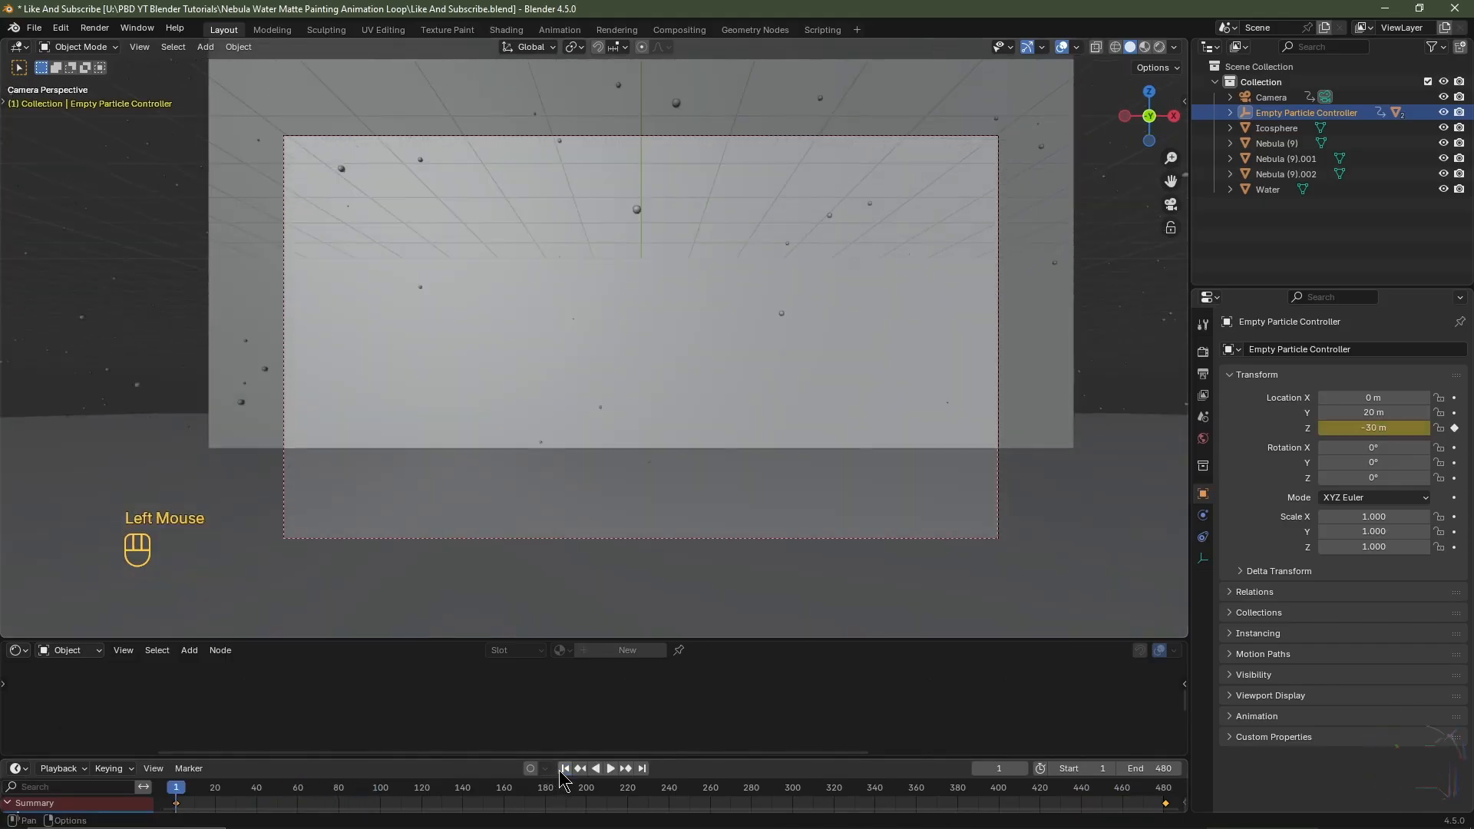
Preview the scene through the camera in rendered shading and save the file
click(1160, 47)
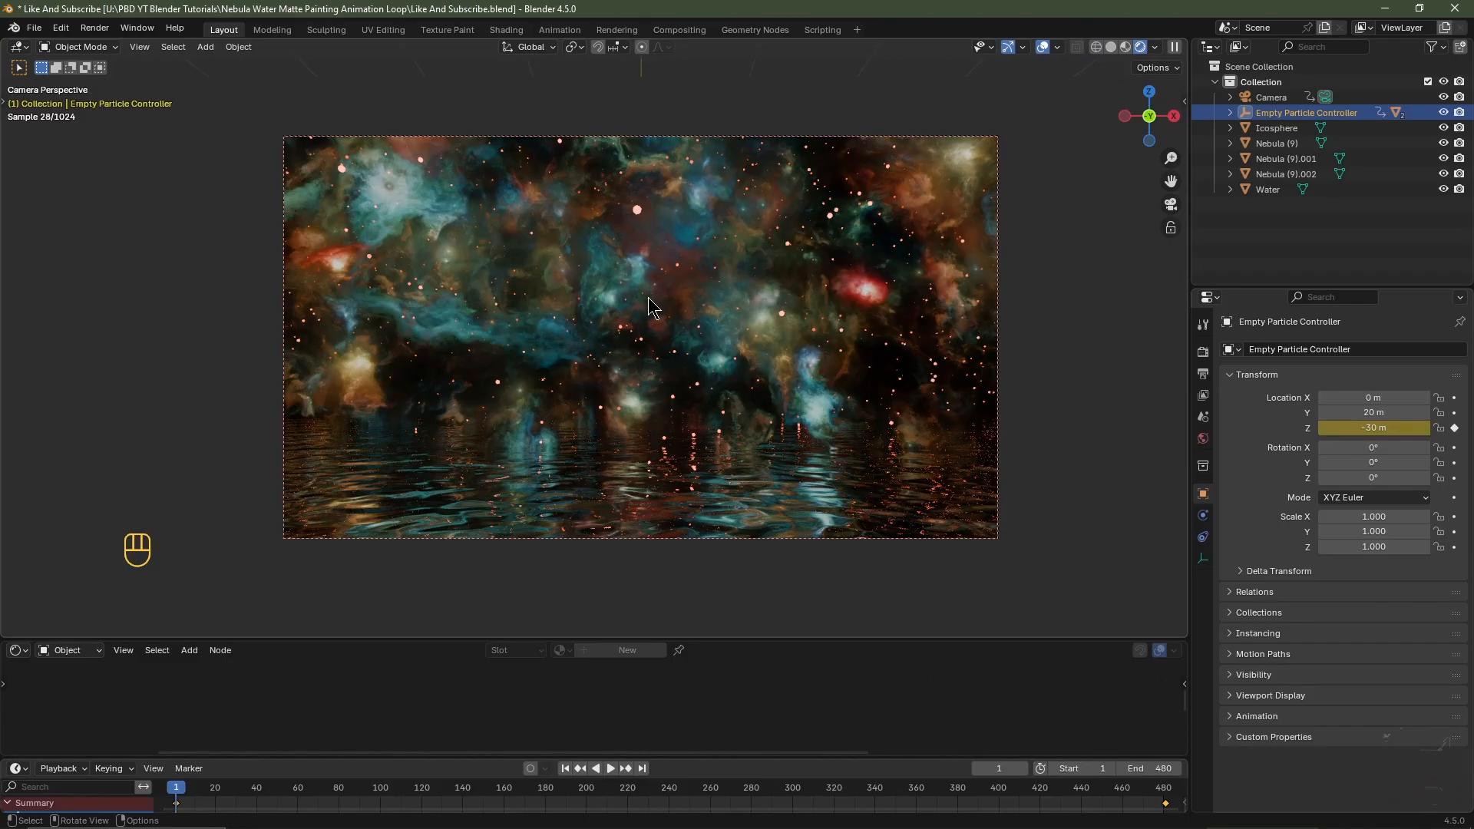
key(ctrl+s)
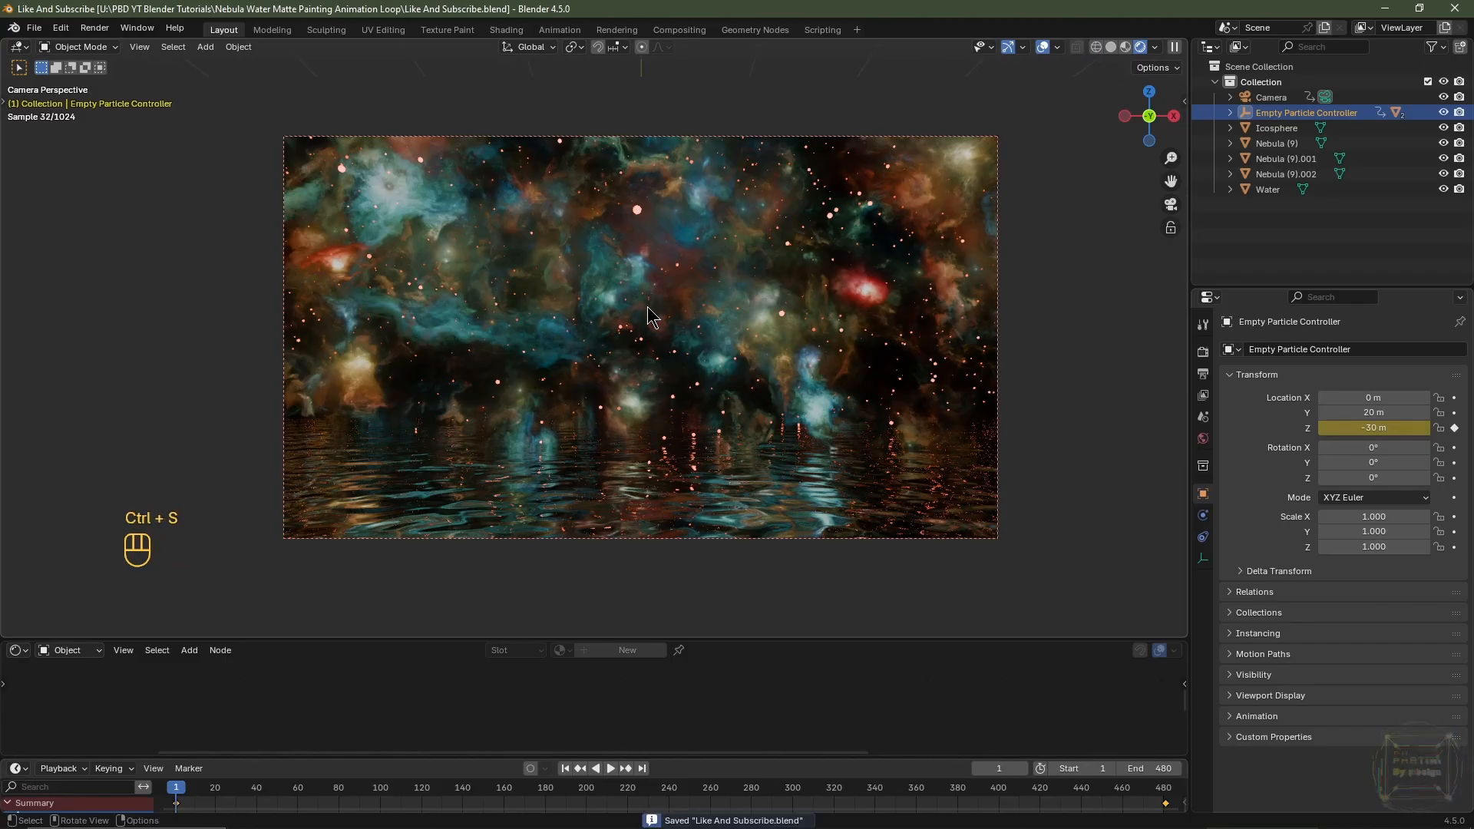
Add an Object Info node and a Color Ramp node to the Icosphere's Particle material in an enlarged Shader Editor
drag(741, 638, 765, 311)
click(1274, 128)
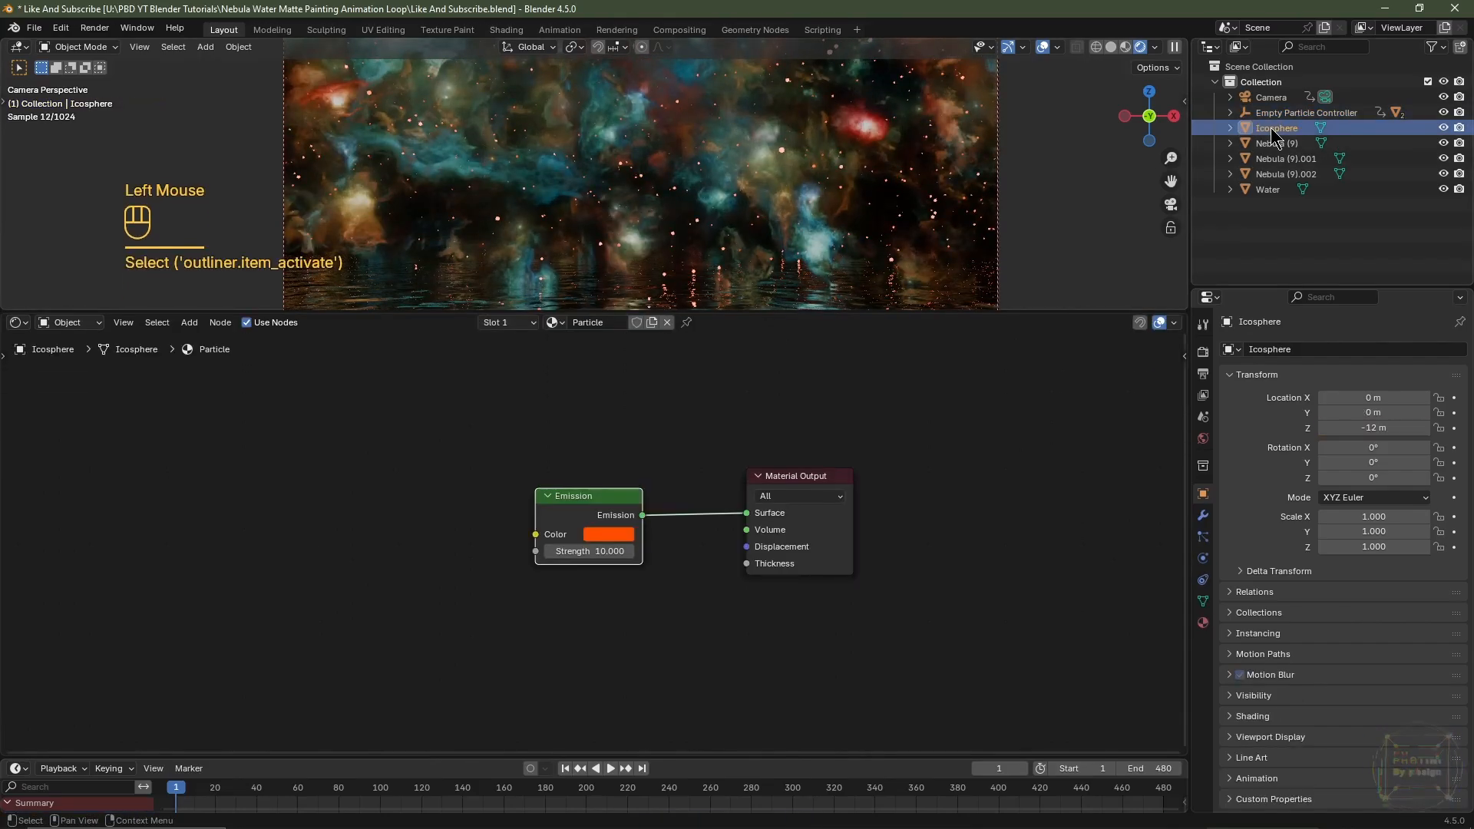
middle_drag(444, 612, 307, 588)
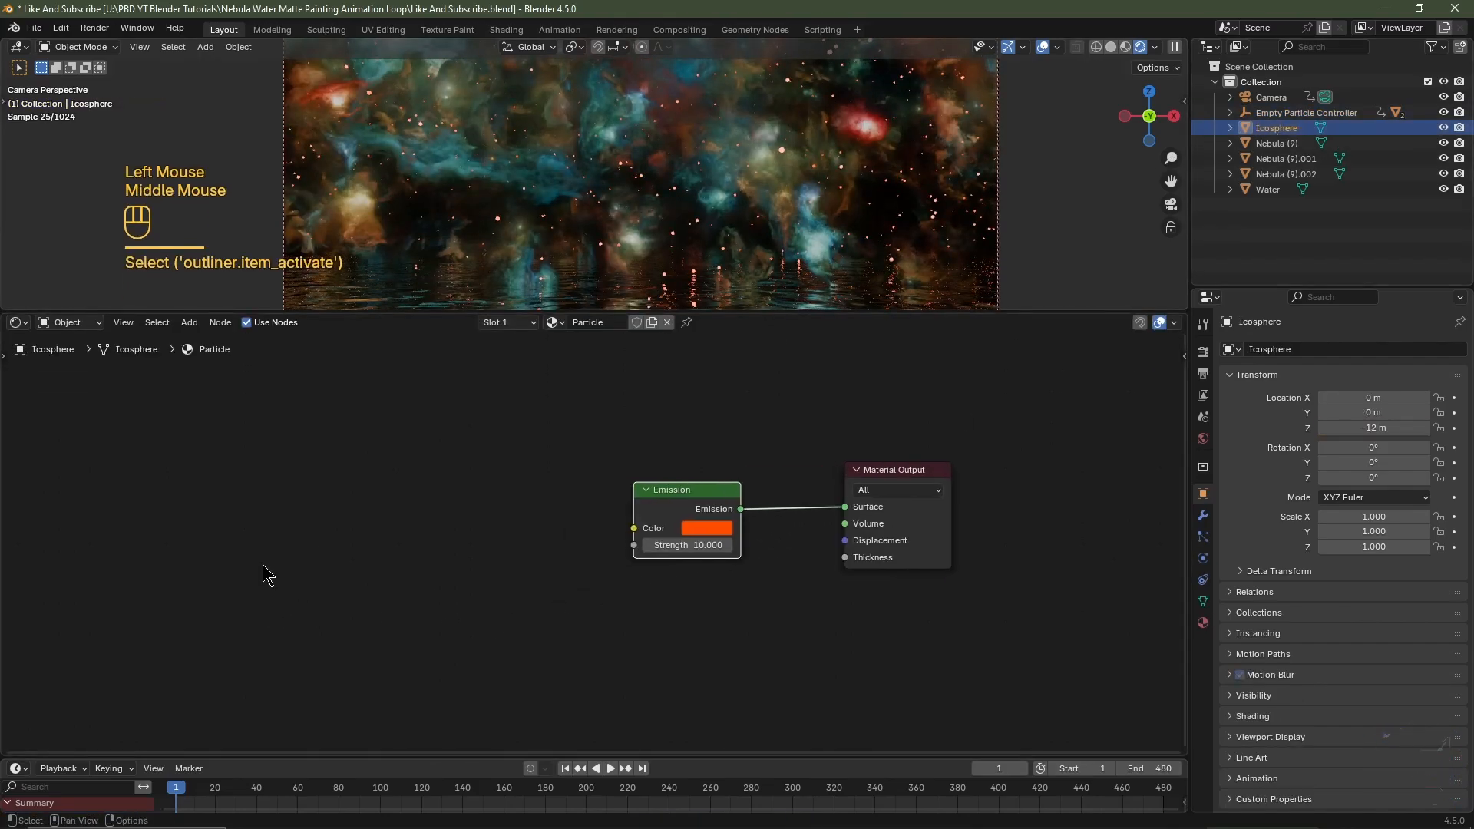
key(shift+a)
mouse_move(253, 586)
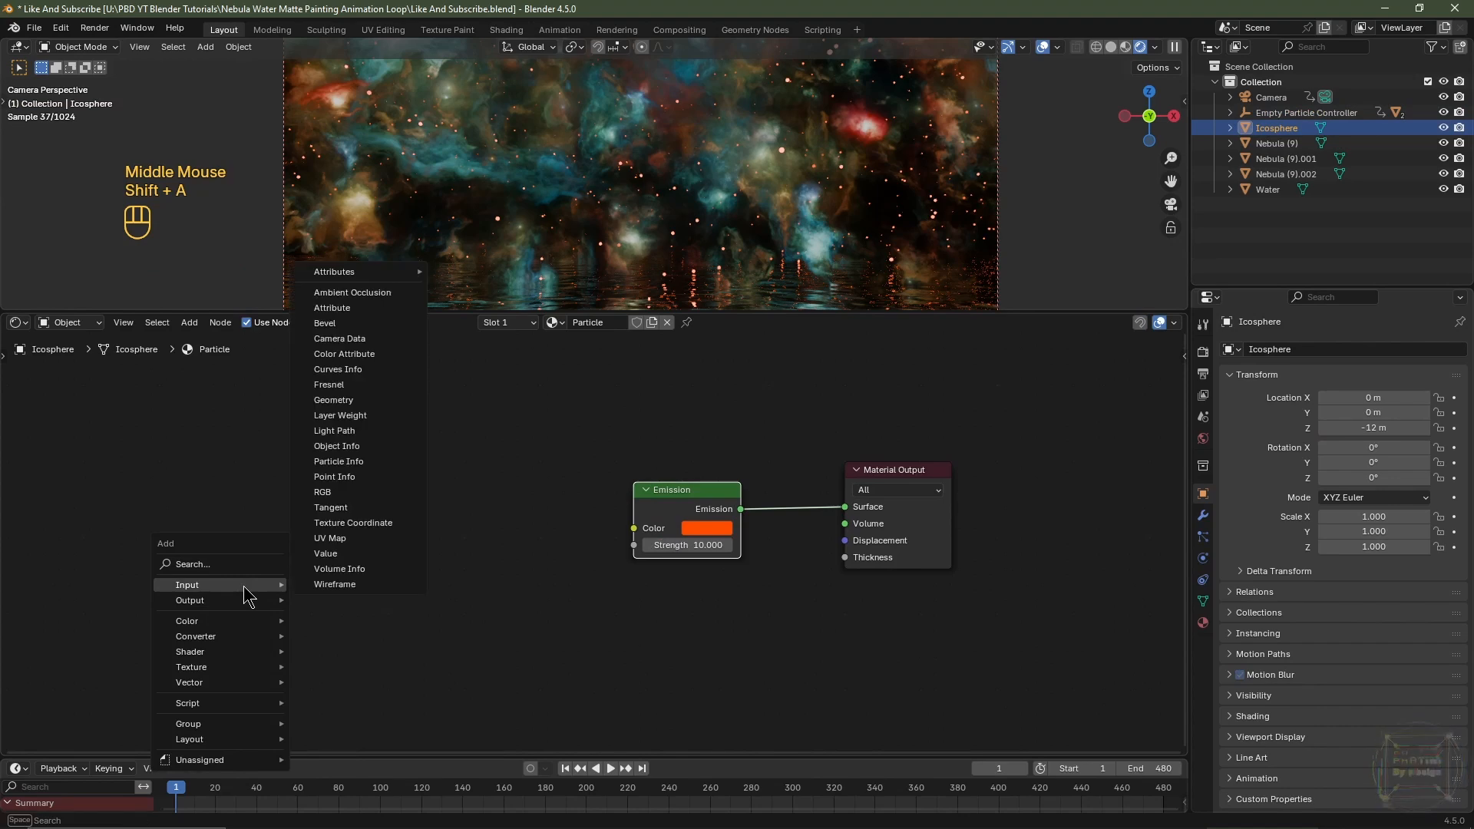
click(351, 450)
click(355, 527)
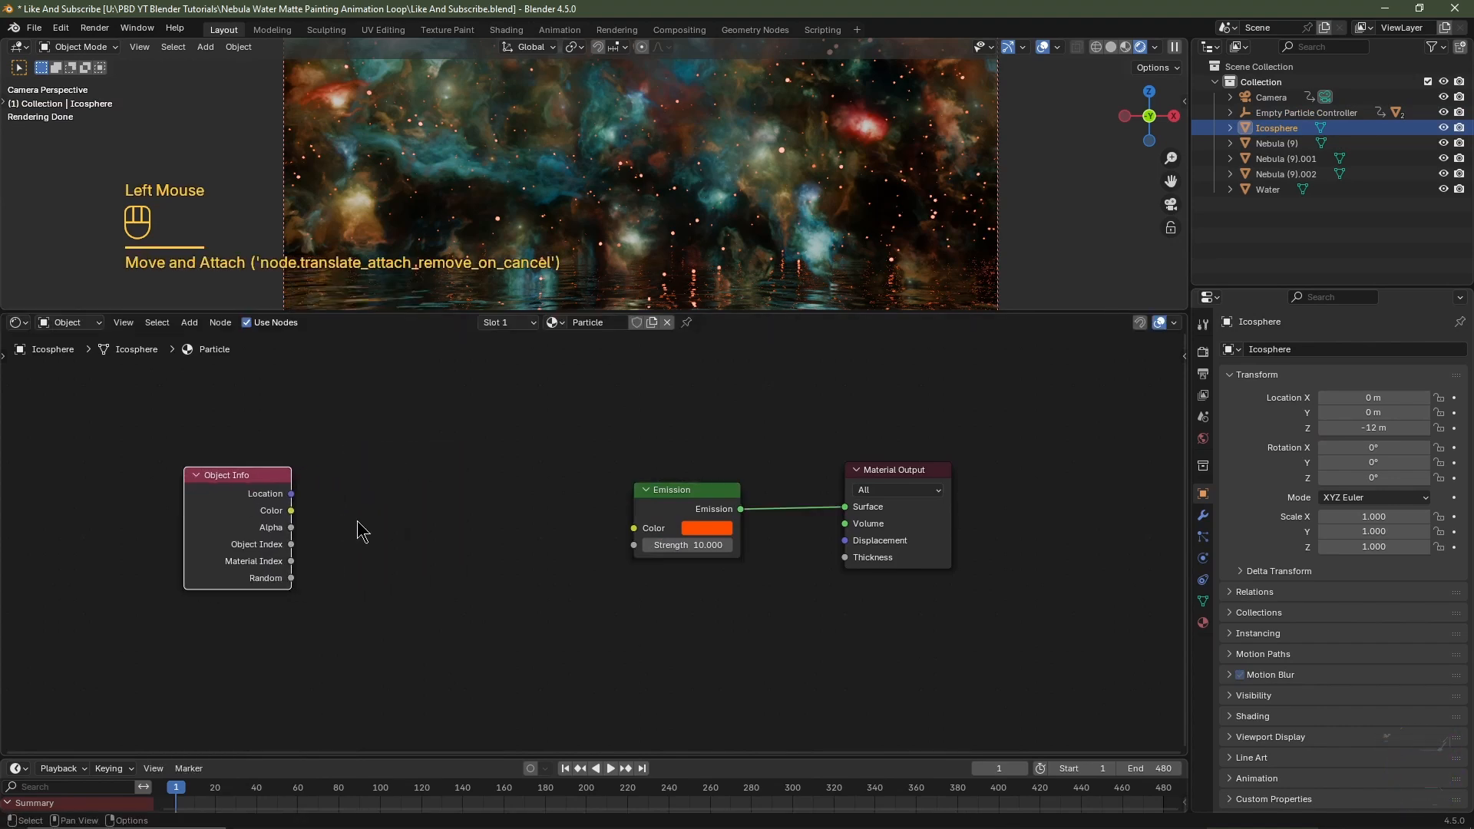
key(shift+a)
mouse_move(358, 528)
mouse_move(336, 575)
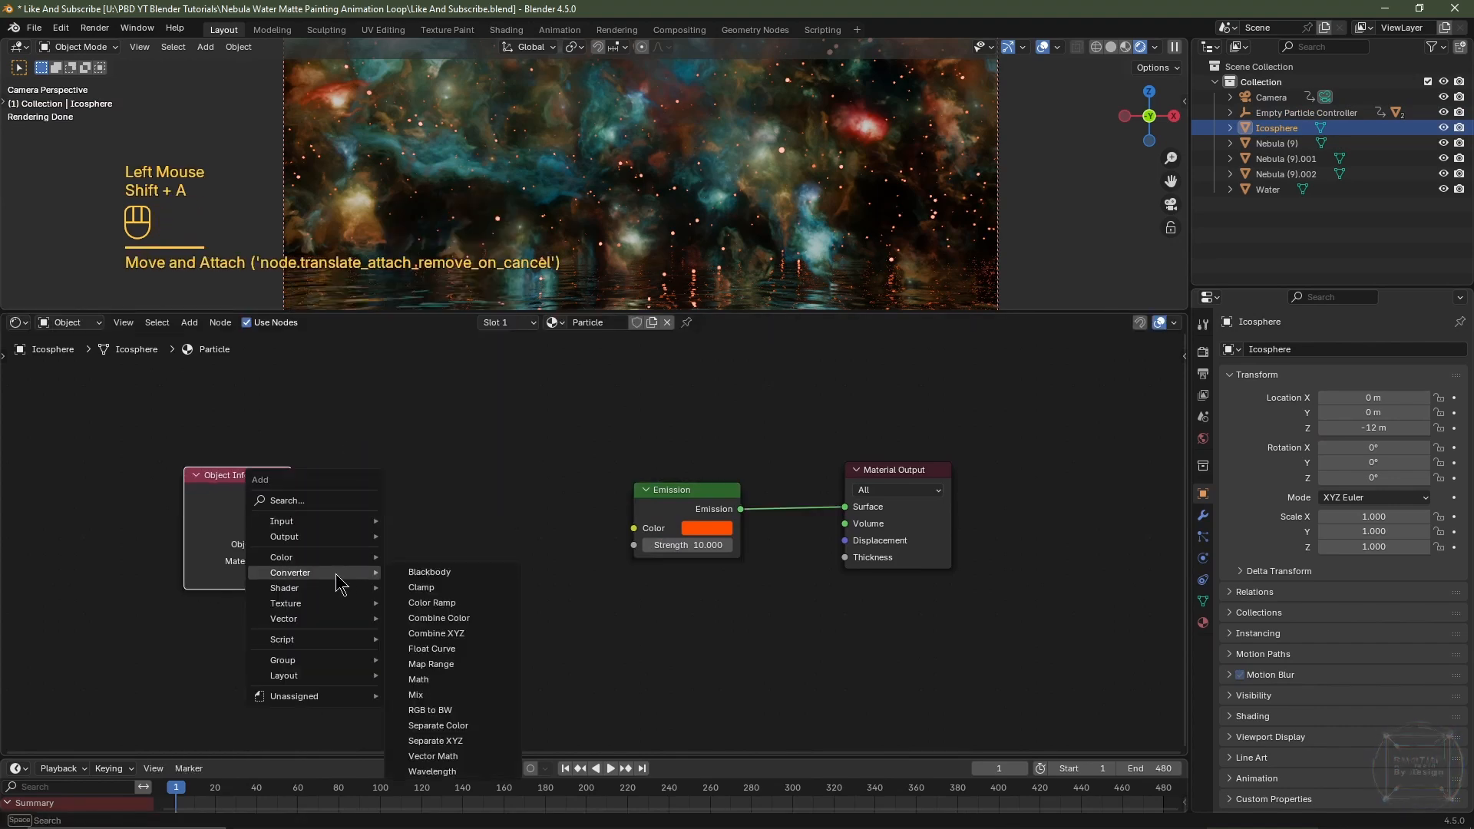
click(431, 603)
click(394, 541)
Color the Color Ramp's first stop orange-red and its last stop bright blue
click(392, 547)
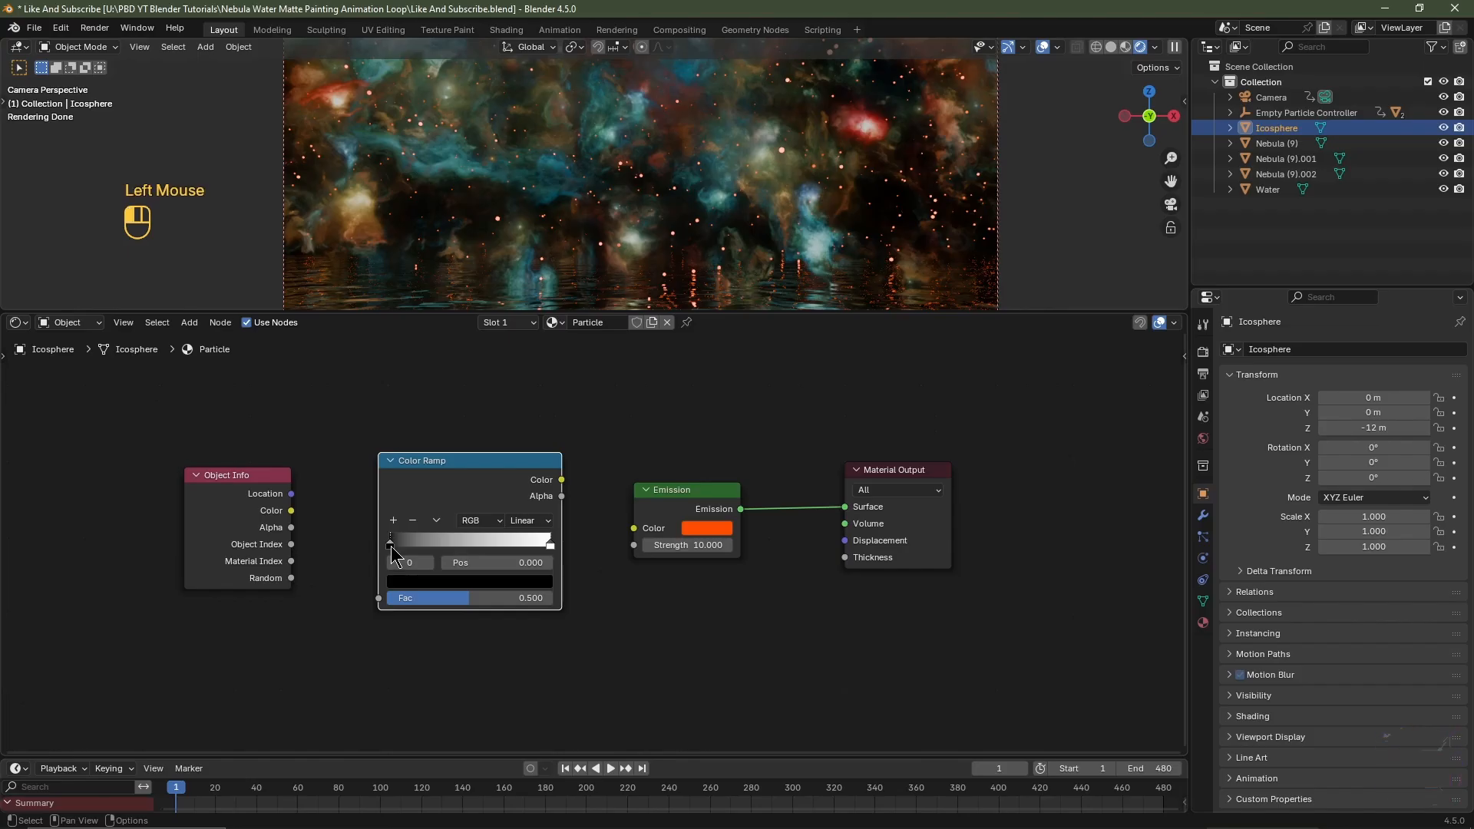
click(421, 581)
drag(458, 412, 436, 449)
click(552, 542)
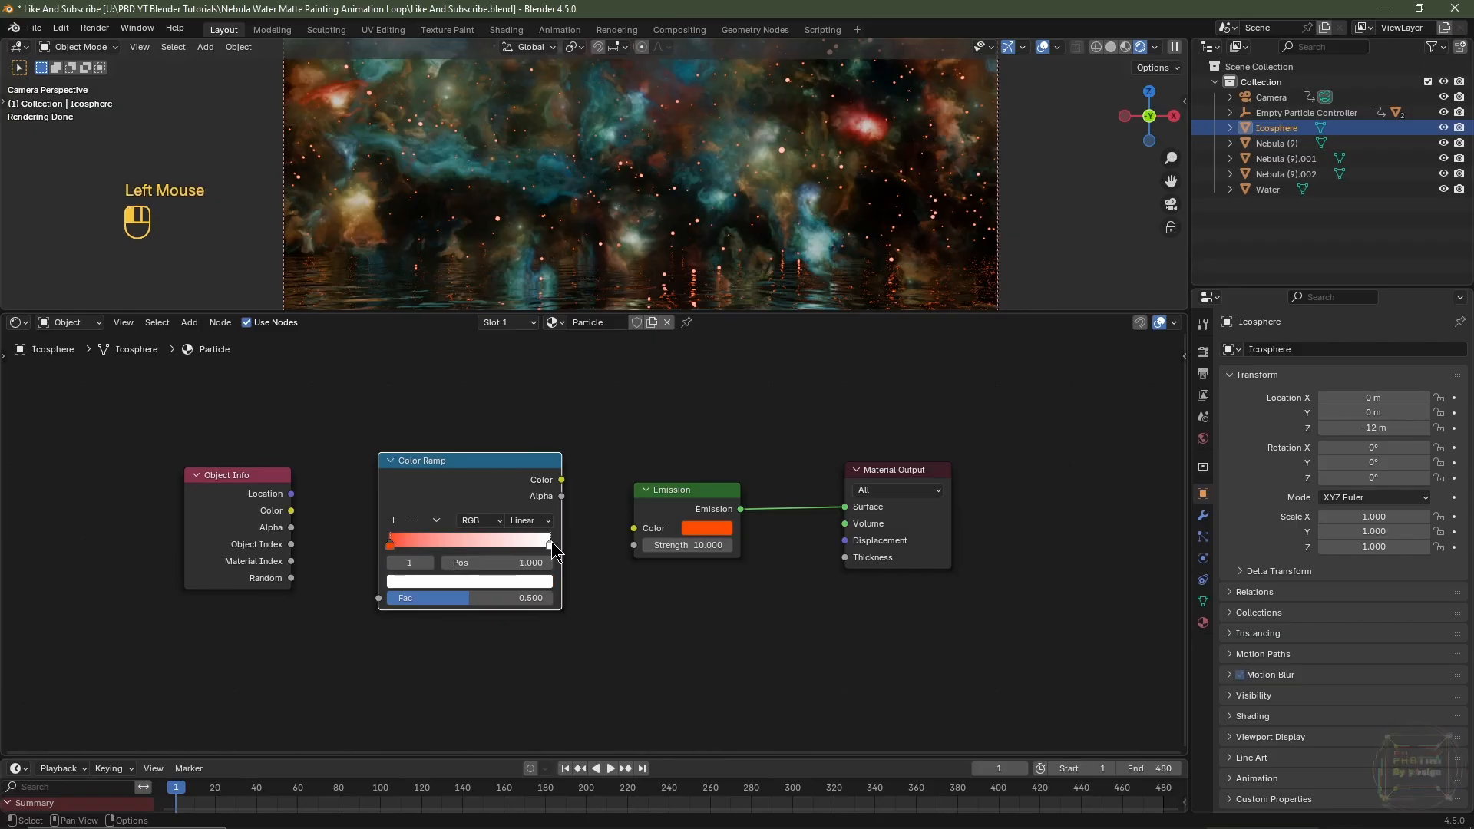
click(516, 582)
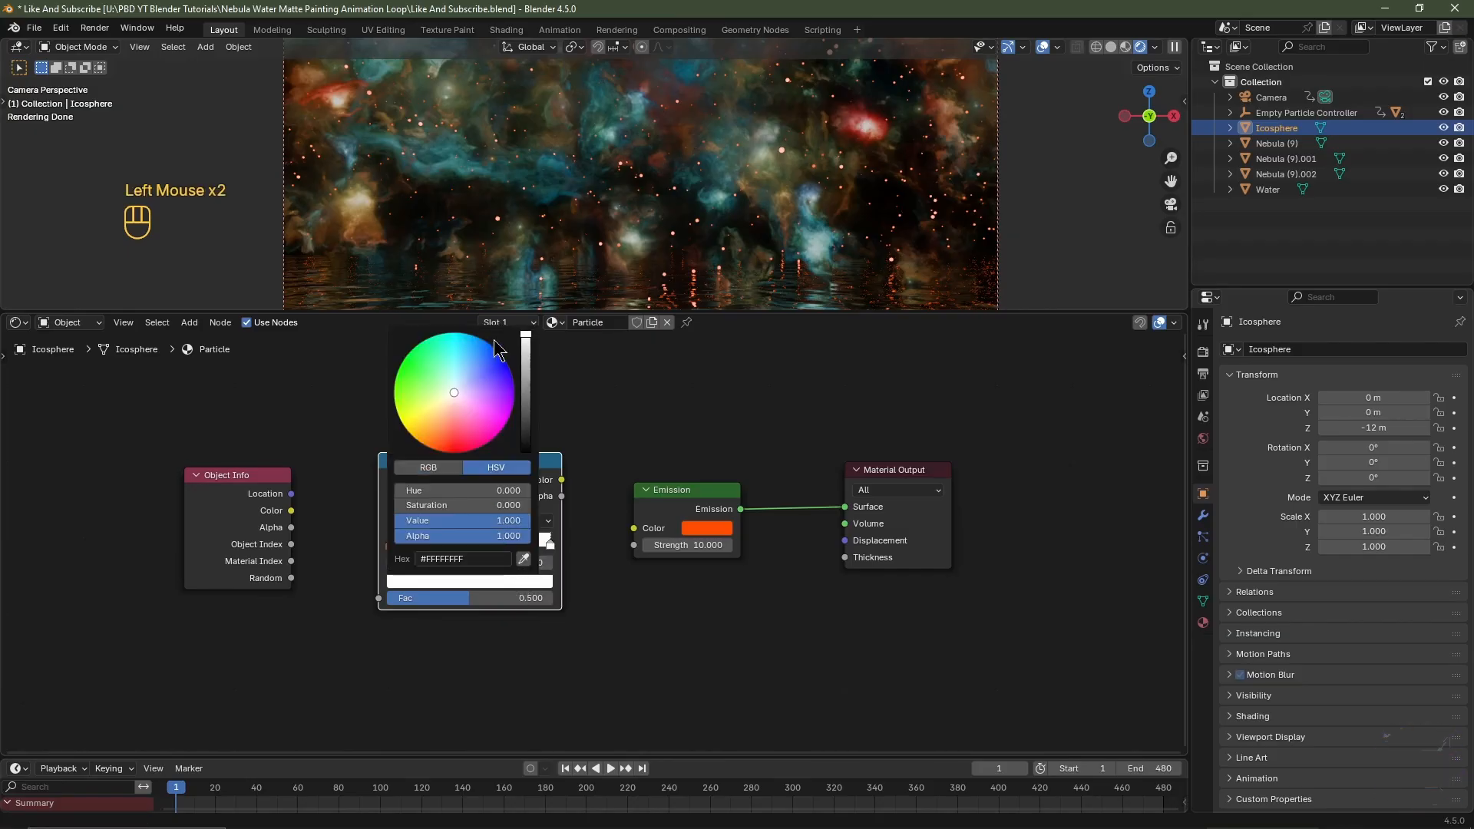
drag(469, 358, 478, 337)
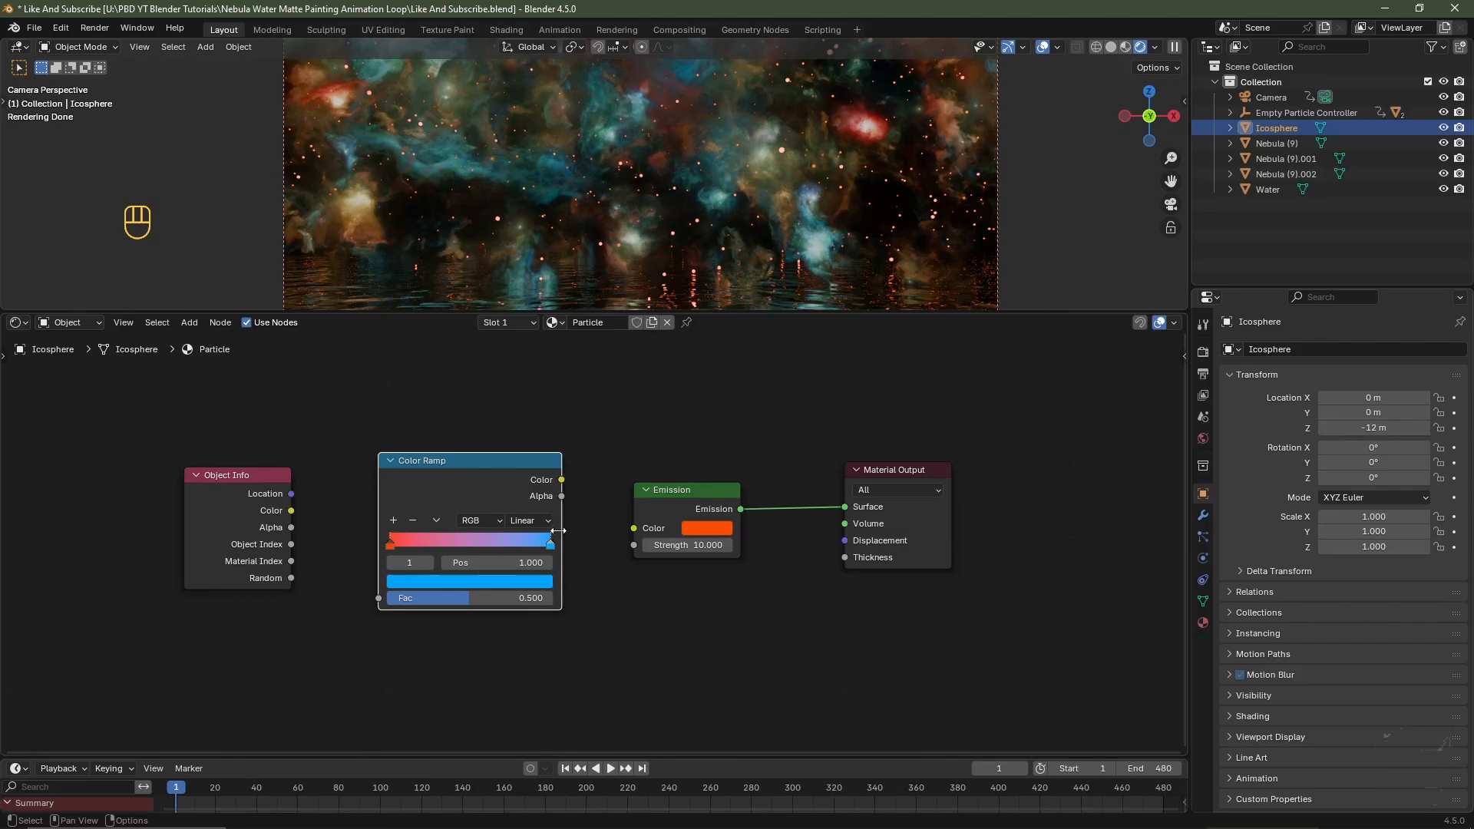
Set the Color Ramp's interpolation to Constant and its blue stop's position to 0.5
click(540, 521)
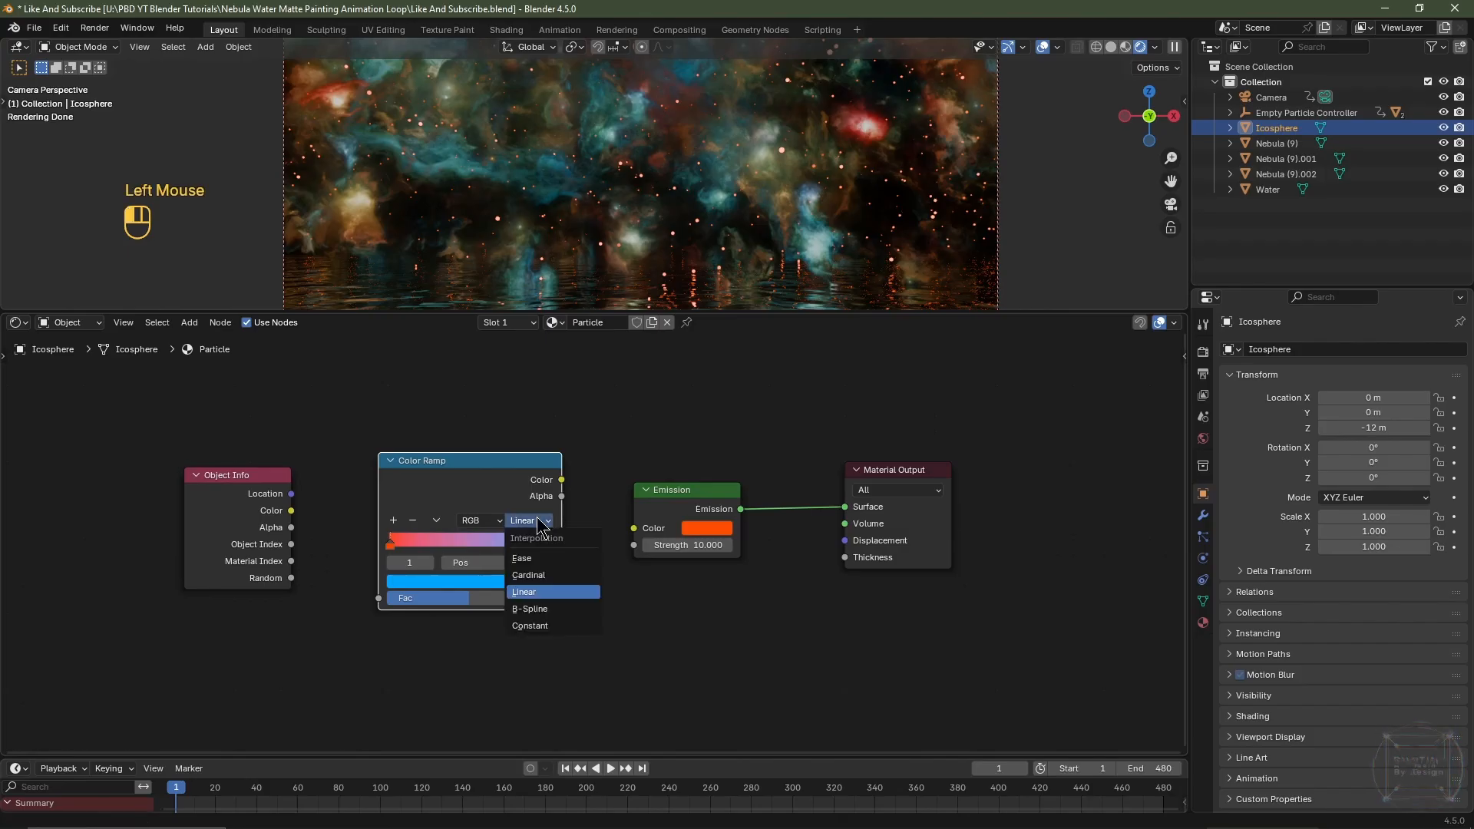
click(525, 626)
drag(550, 542, 470, 537)
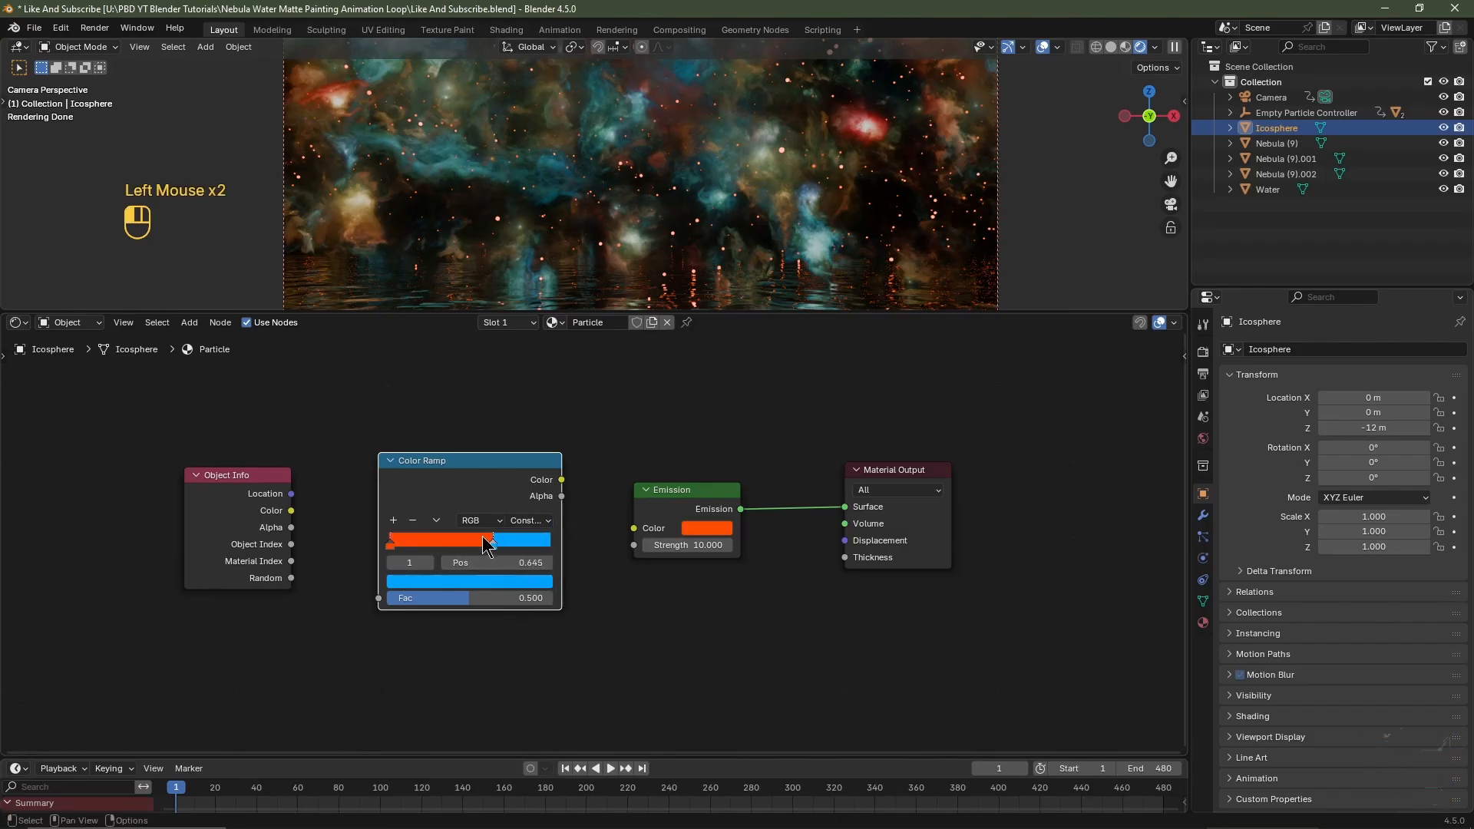
click(506, 563)
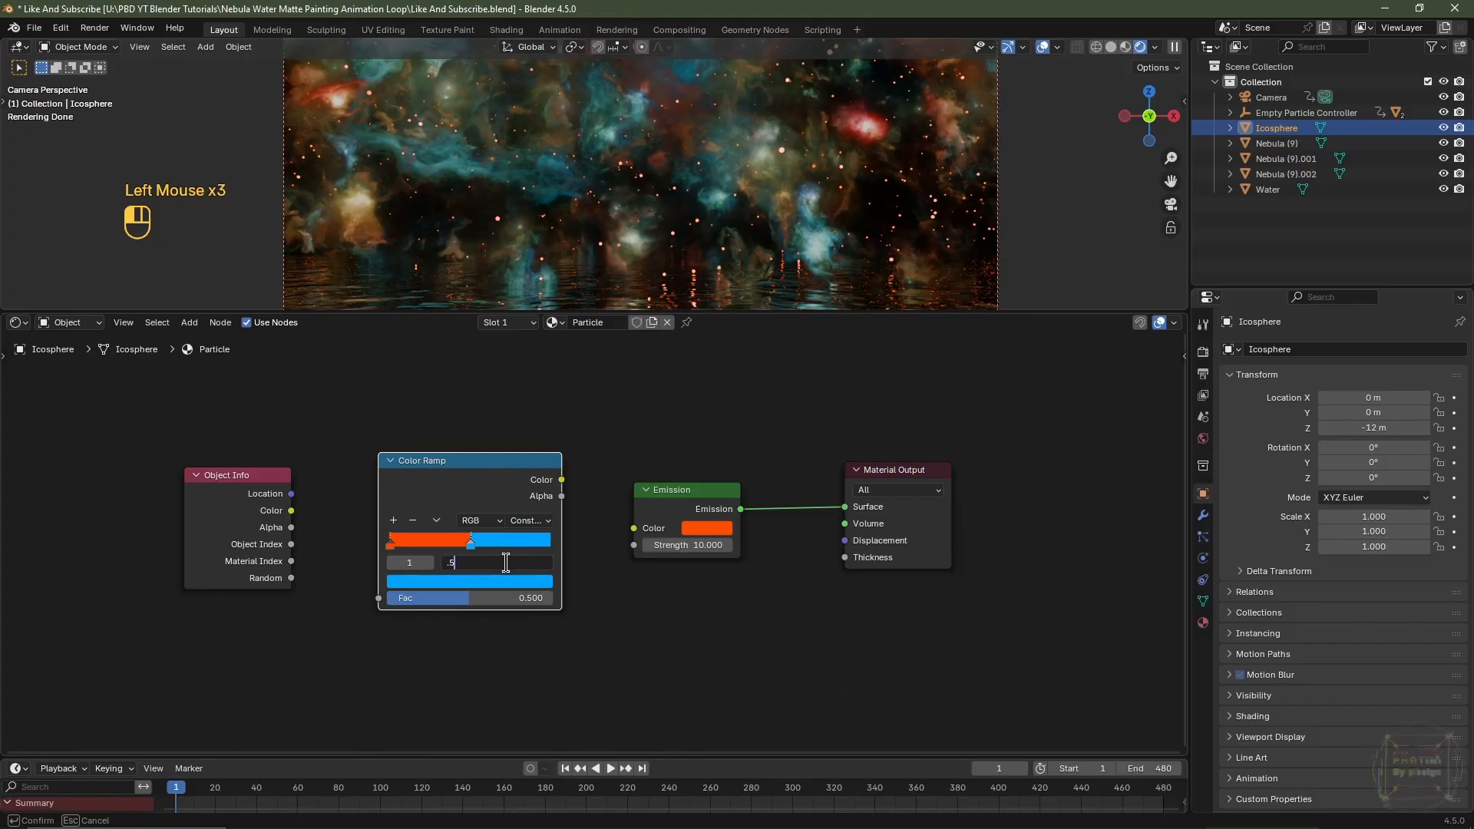
key(Return)
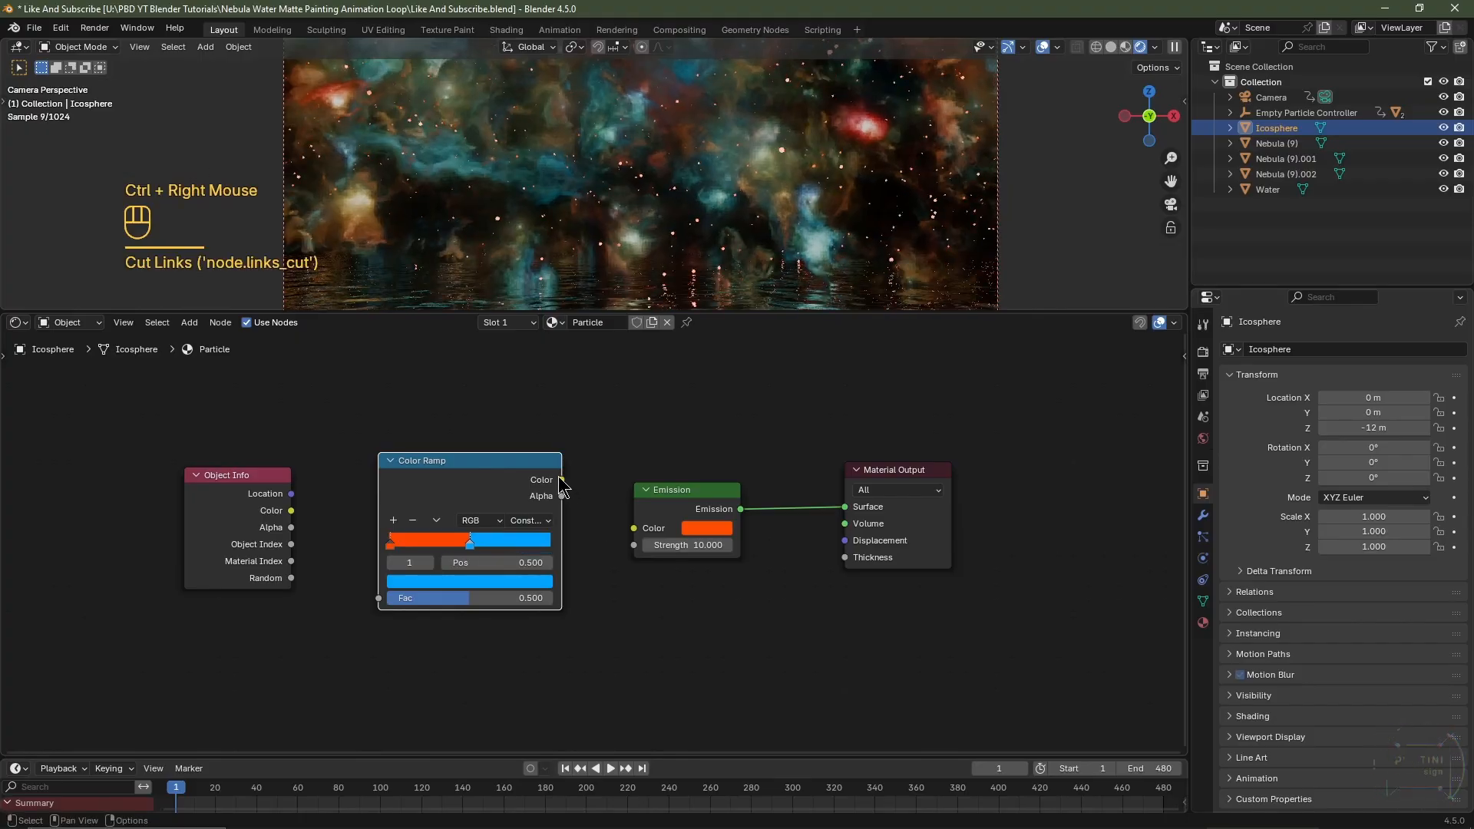
Link the Color Ramp's Color to the Emission color and Object Info's Random output to the ramp's Fac
drag(563, 481, 637, 529)
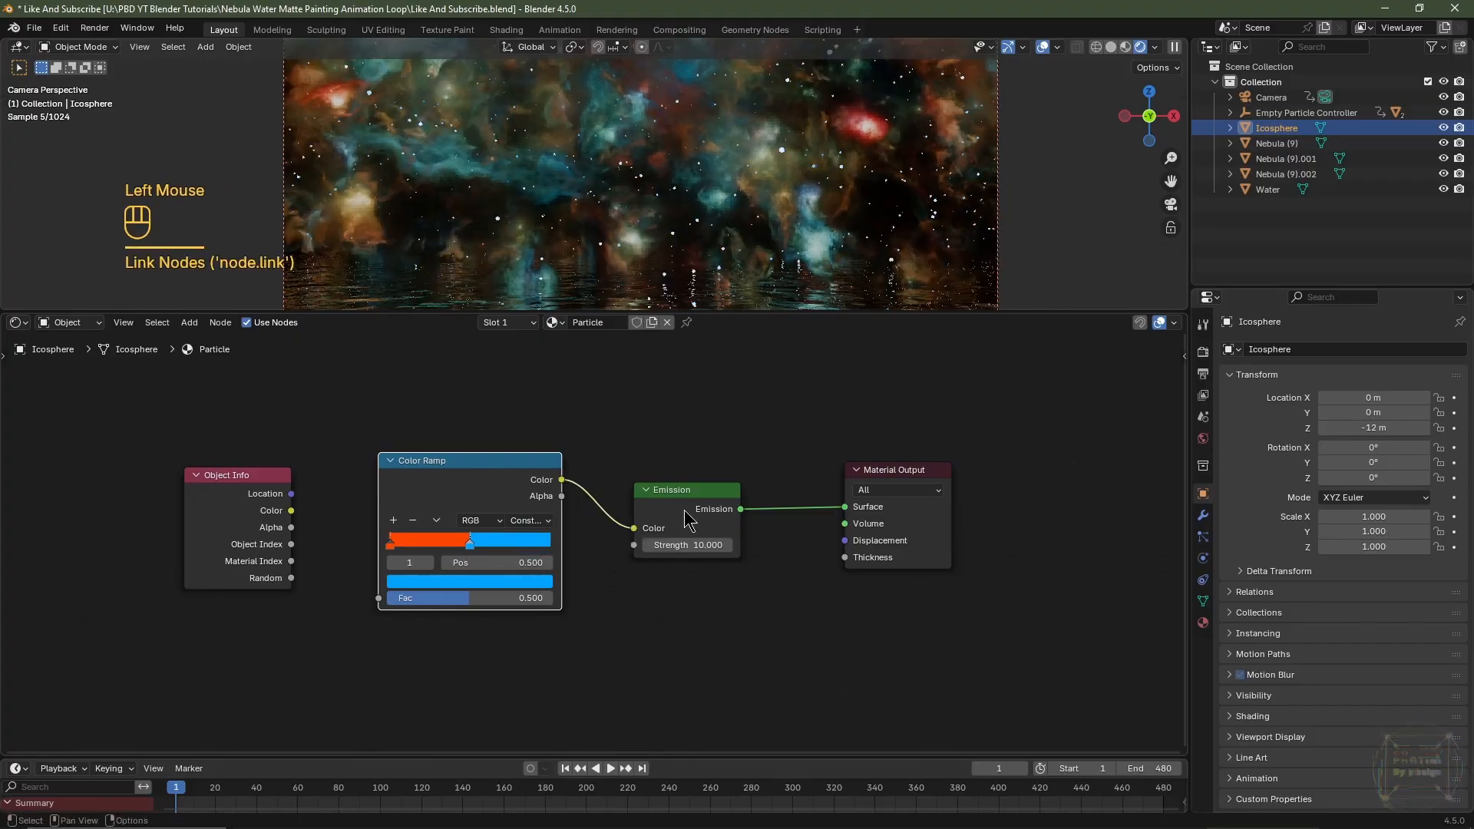
drag(292, 579, 390, 599)
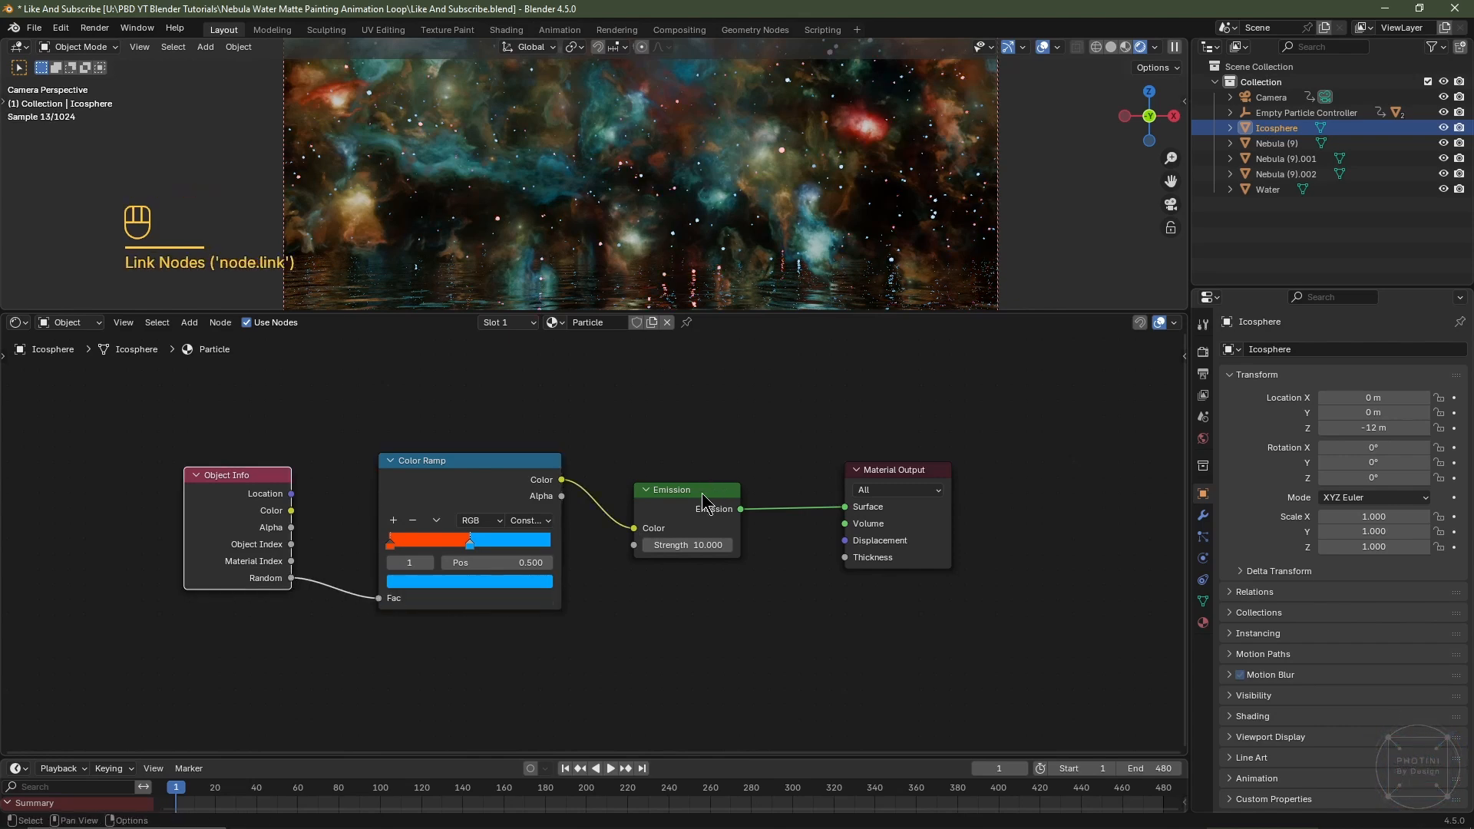
Try an Emission strength of 1 to check the particle colors, and set the strength back to 10
click(713, 546)
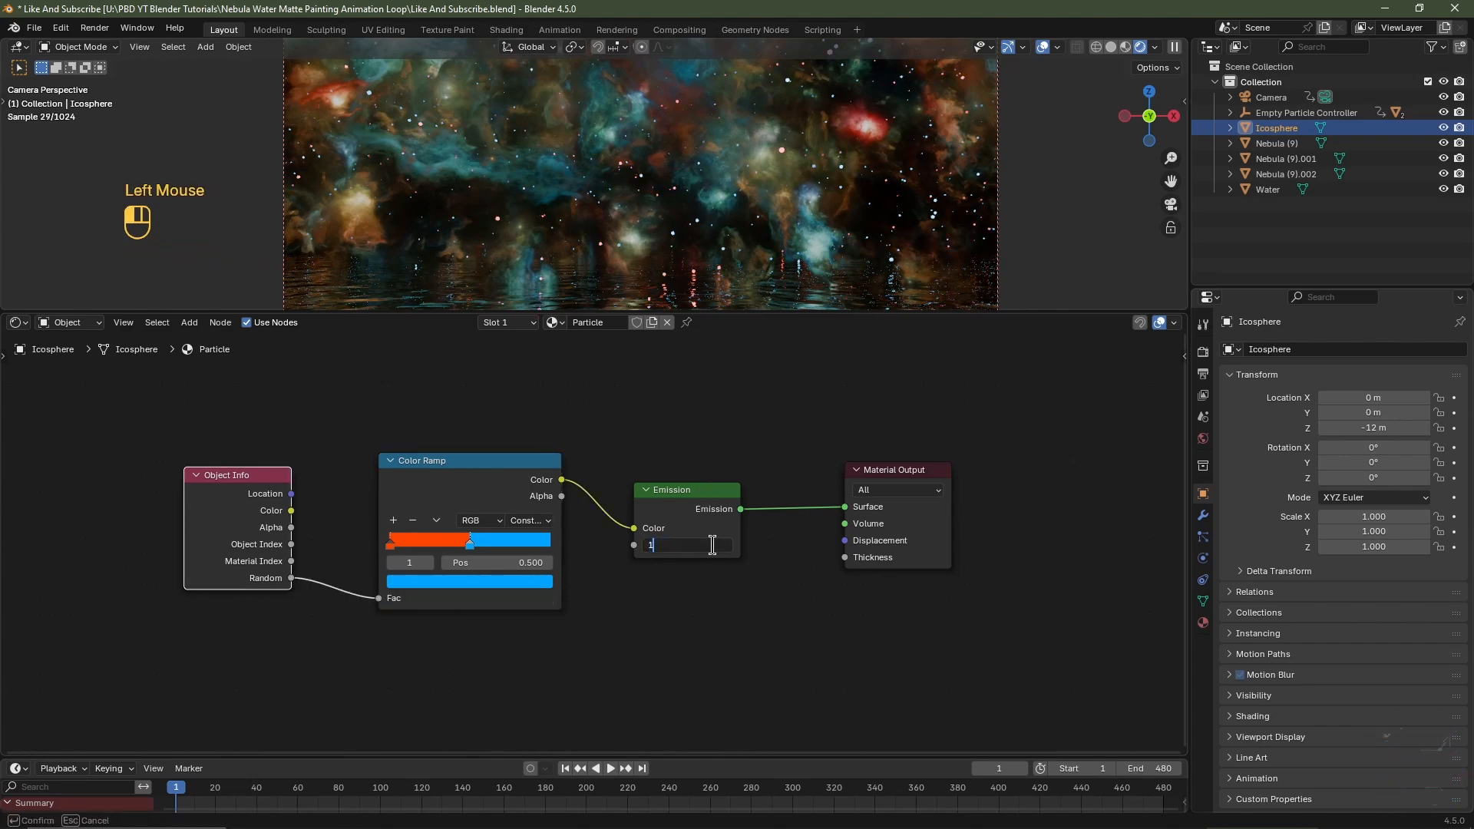
text(1)
key(Return)
scroll(790, 184, up, 3)
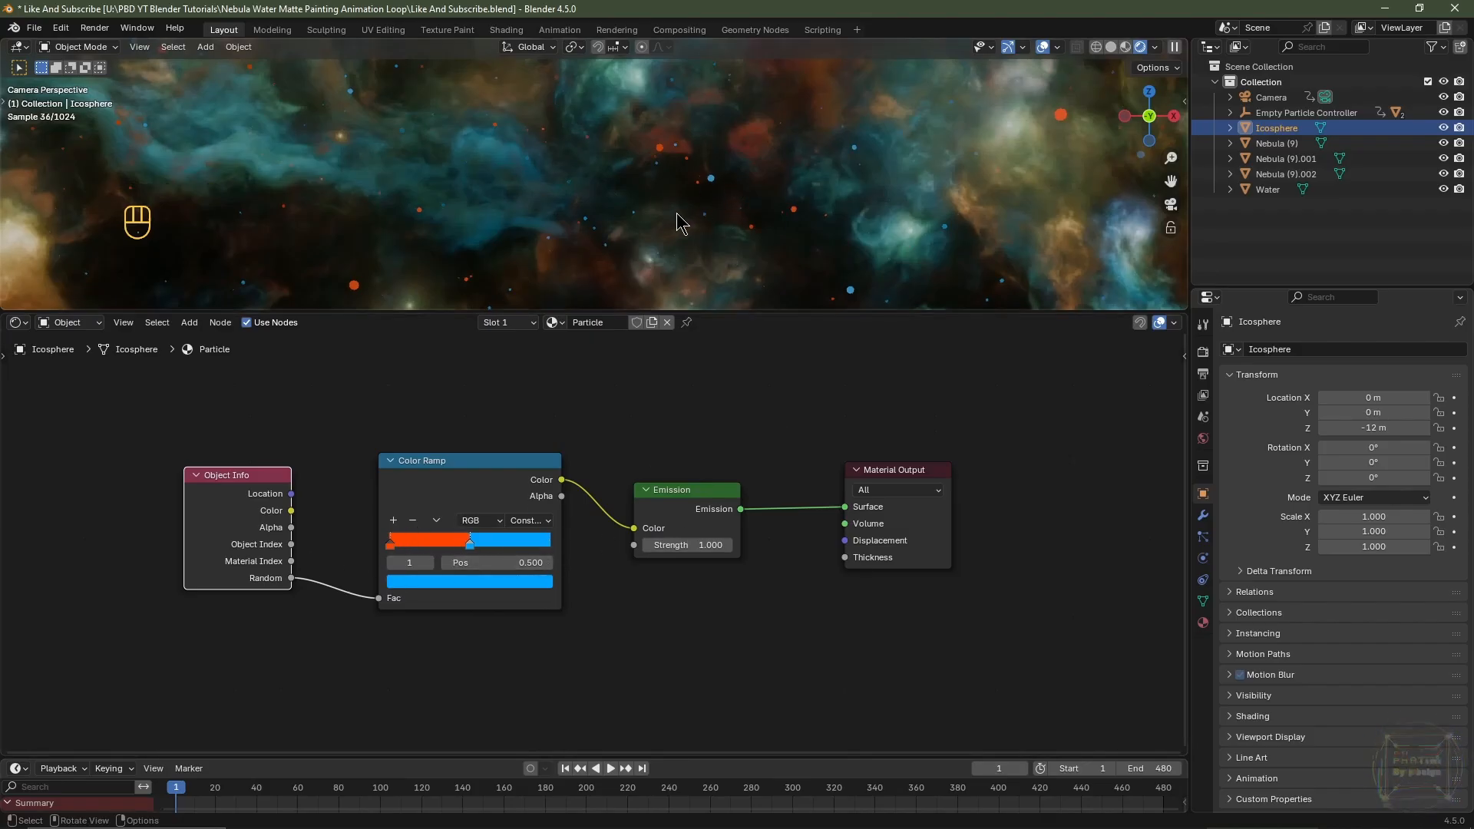
click(686, 545)
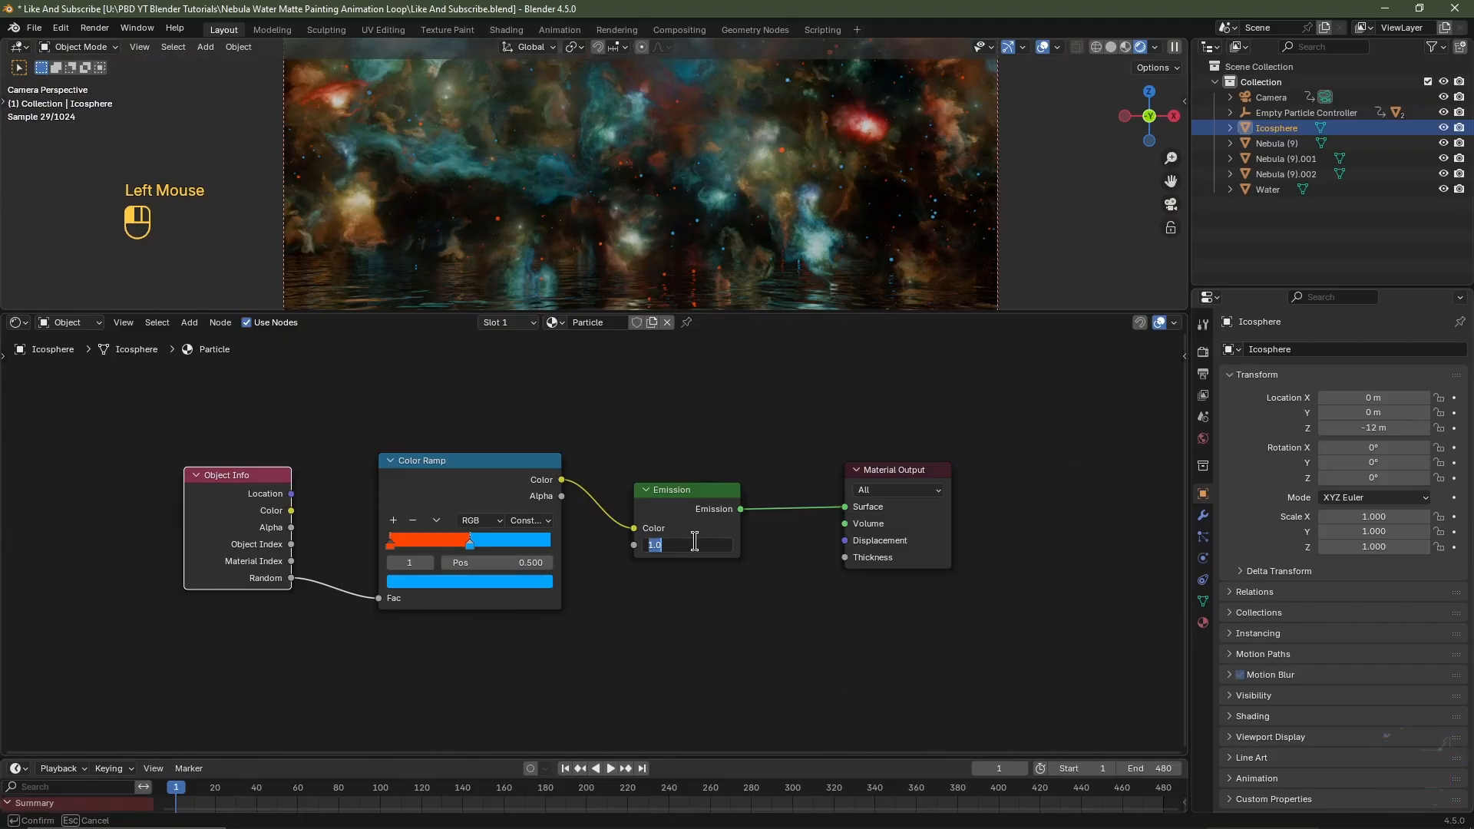
text(10)
key(Return)
Enlarge the viewport in solid shading and set the Cycles render device to GPU Compute
drag(786, 313, 786, 627)
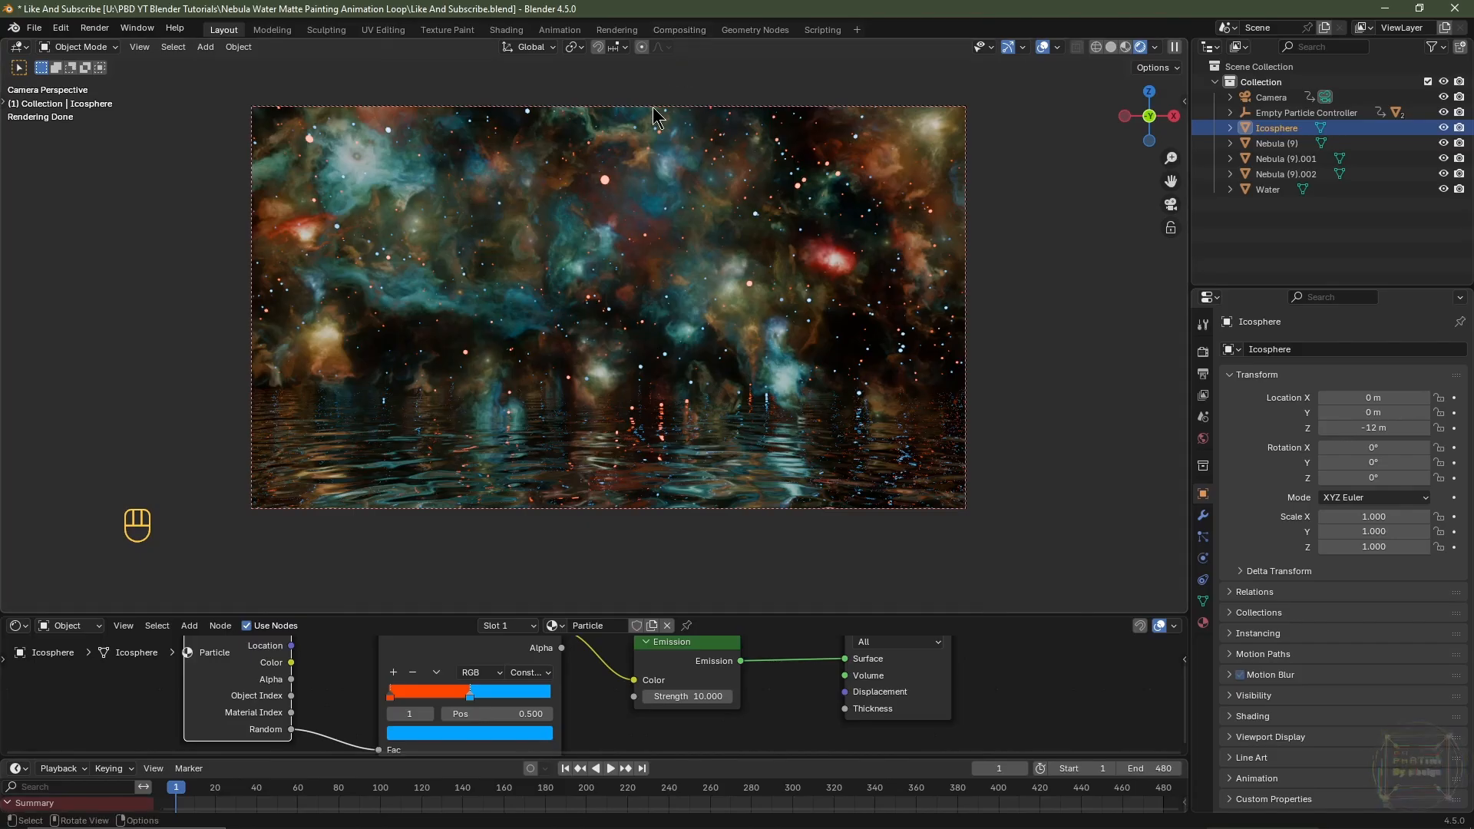
click(1111, 47)
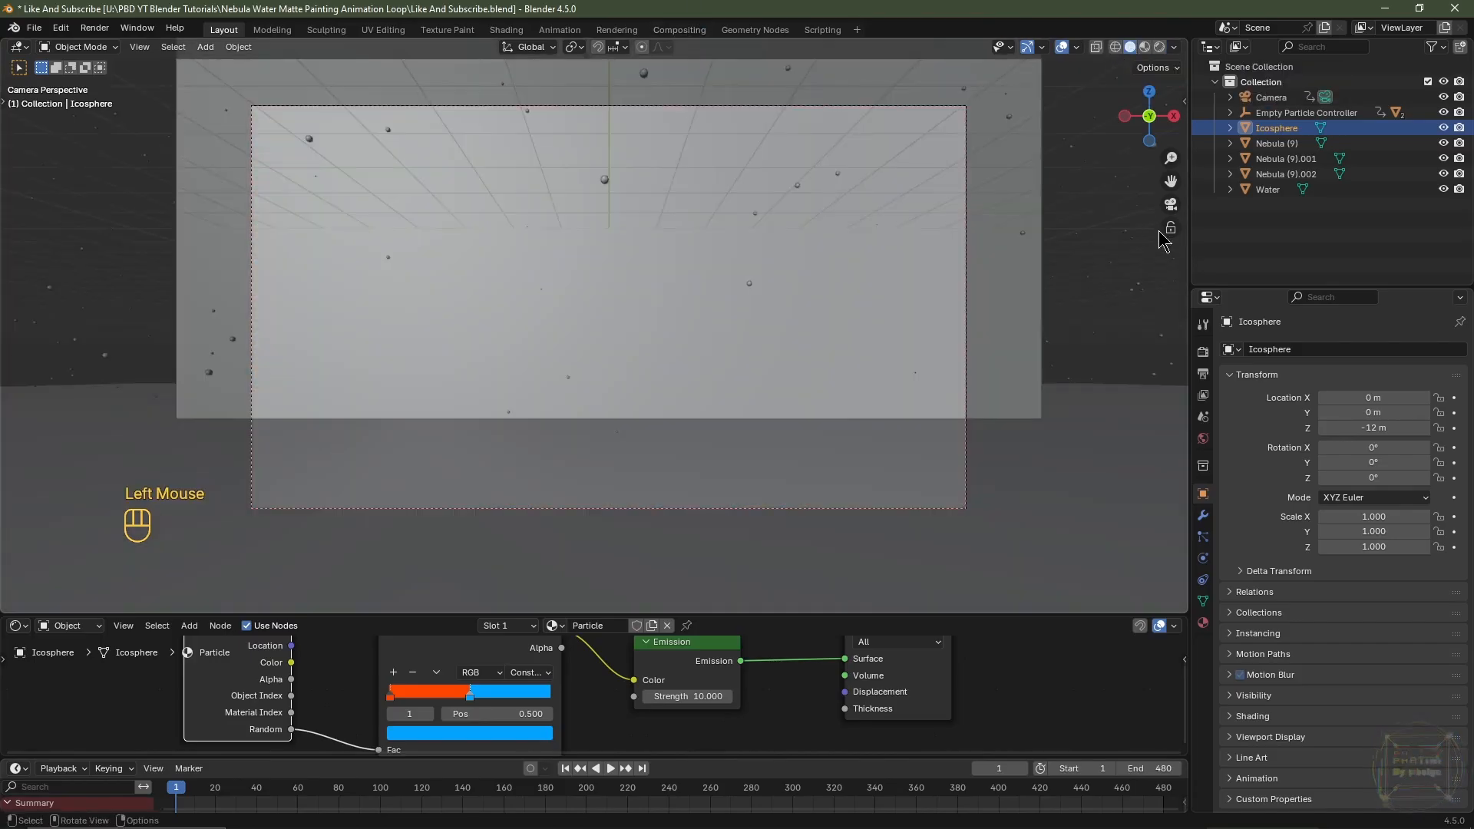
click(1203, 352)
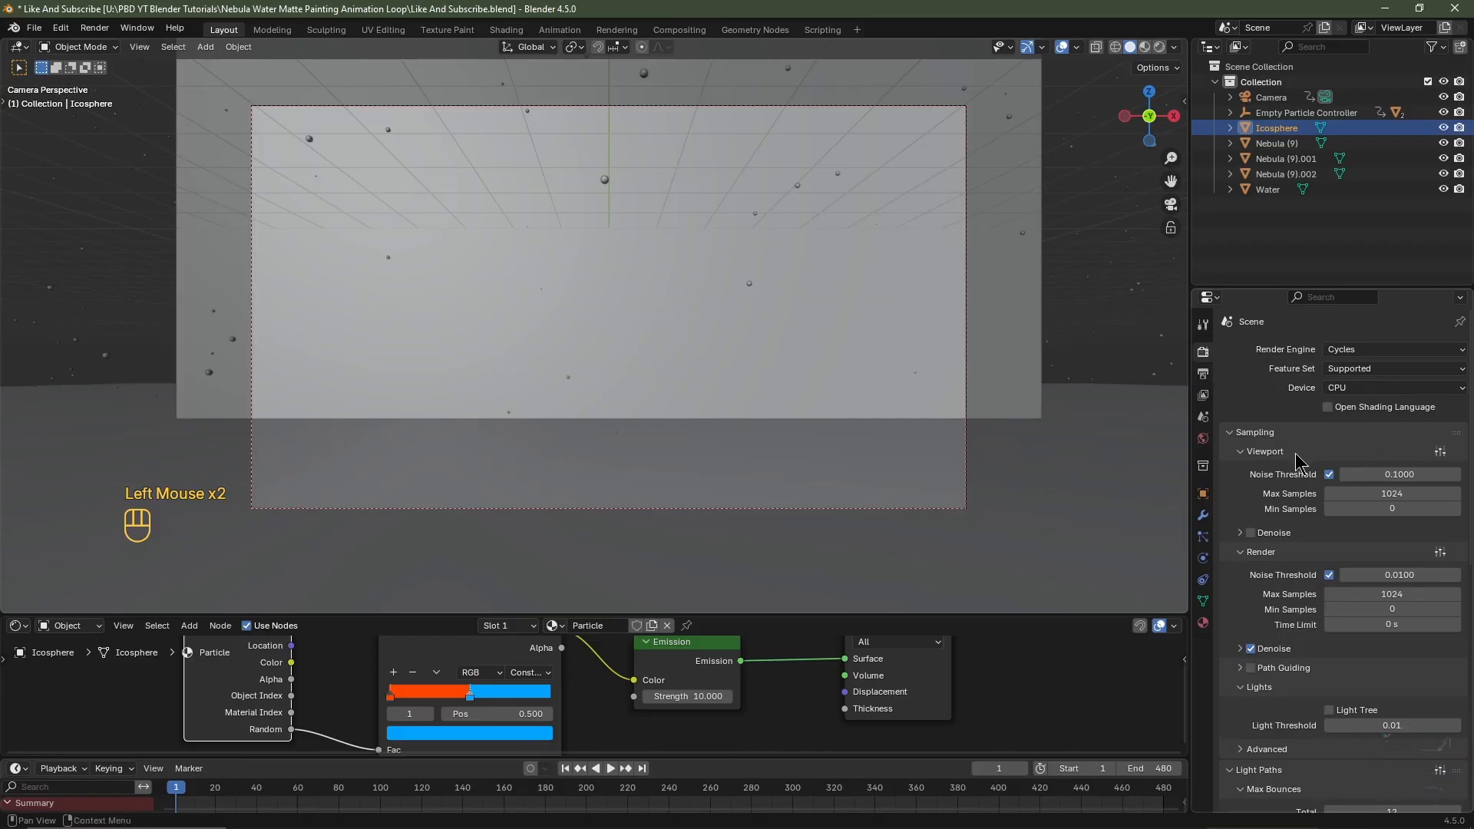
scroll(1406, 591, down, 8)
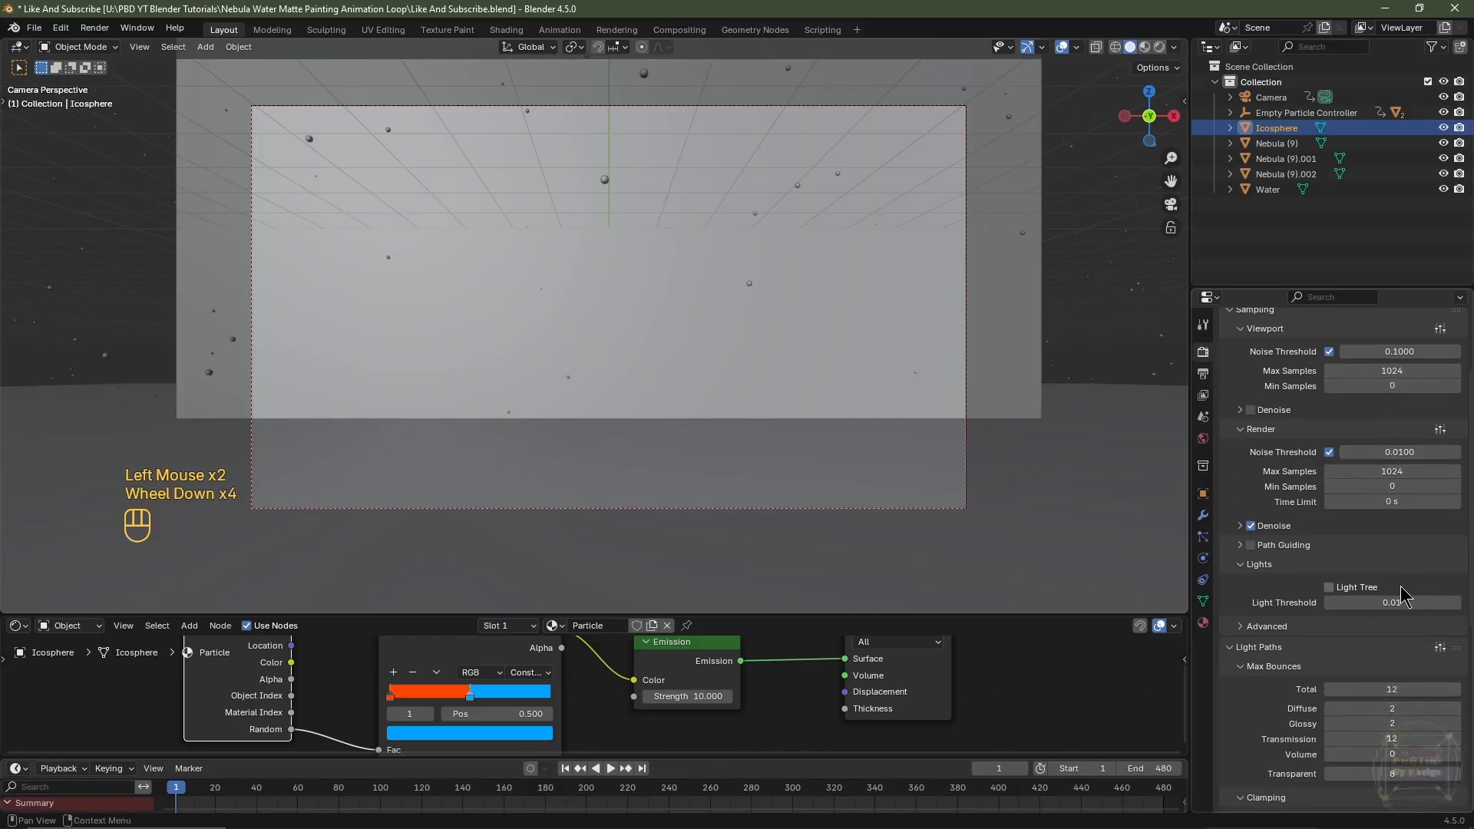
scroll(1391, 614, up, 3)
scroll(1392, 615, up, 3)
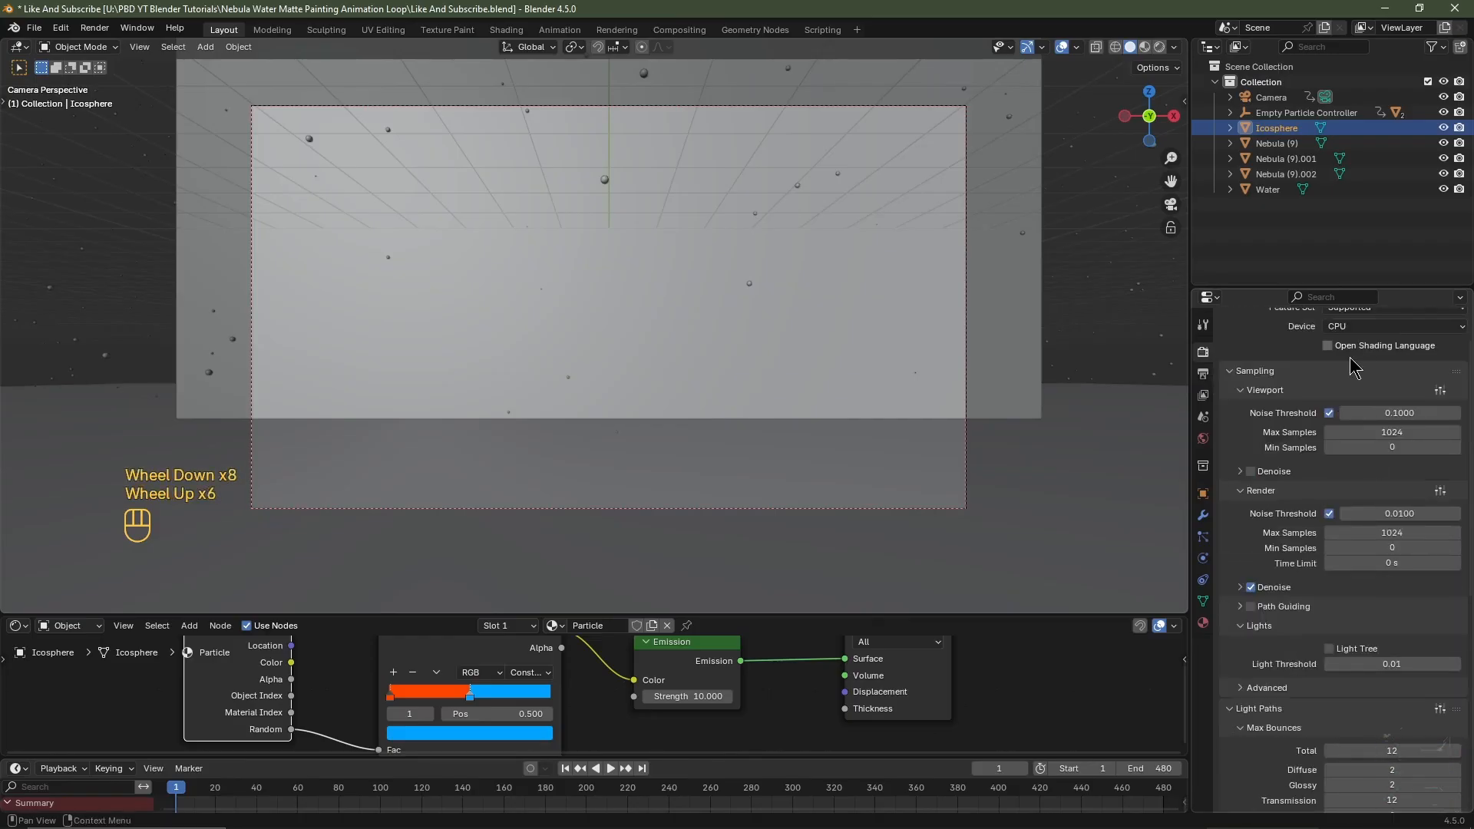
scroll(1377, 591, up, 3)
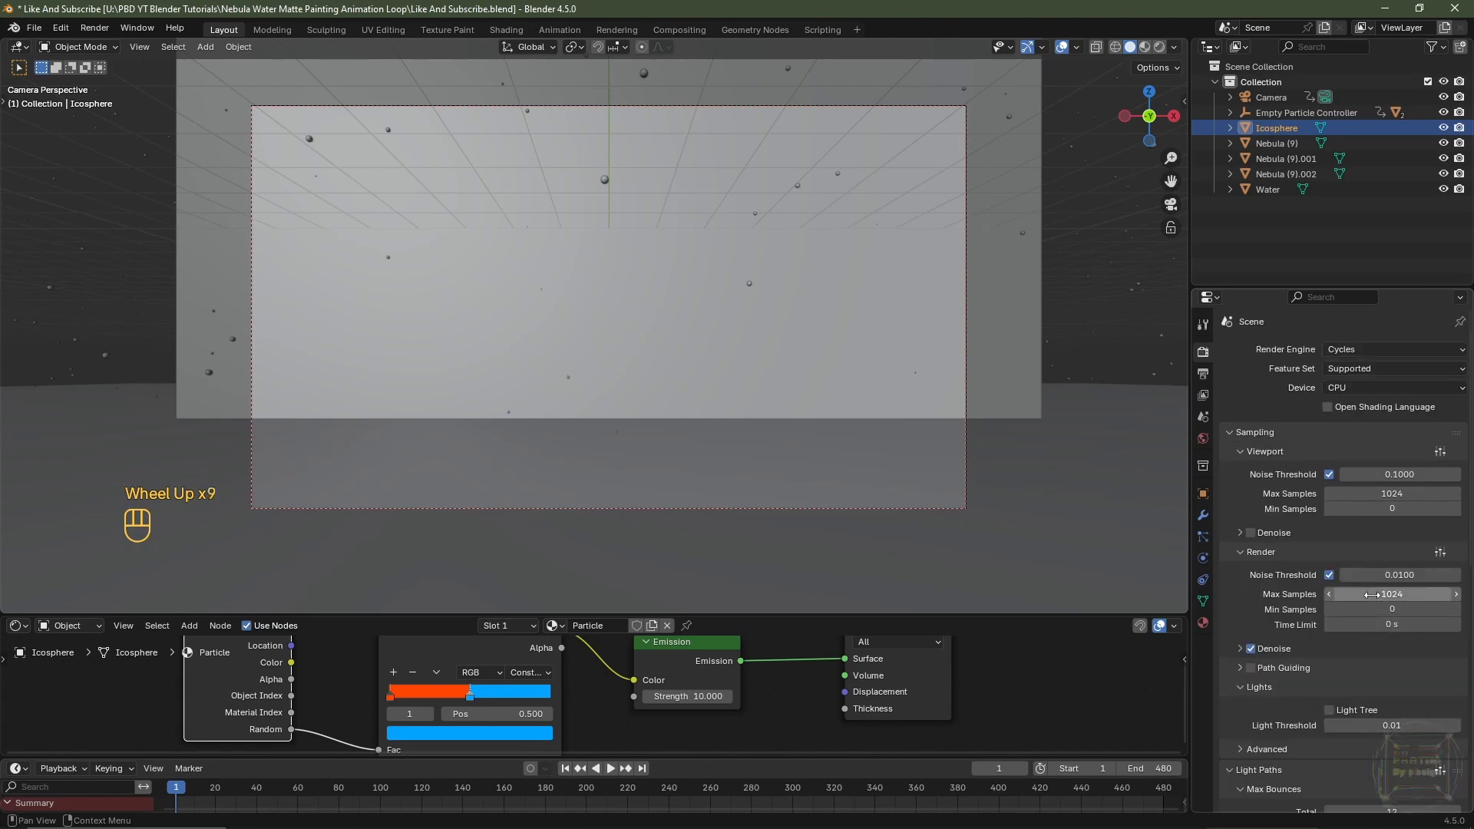
click(1335, 388)
click(1344, 423)
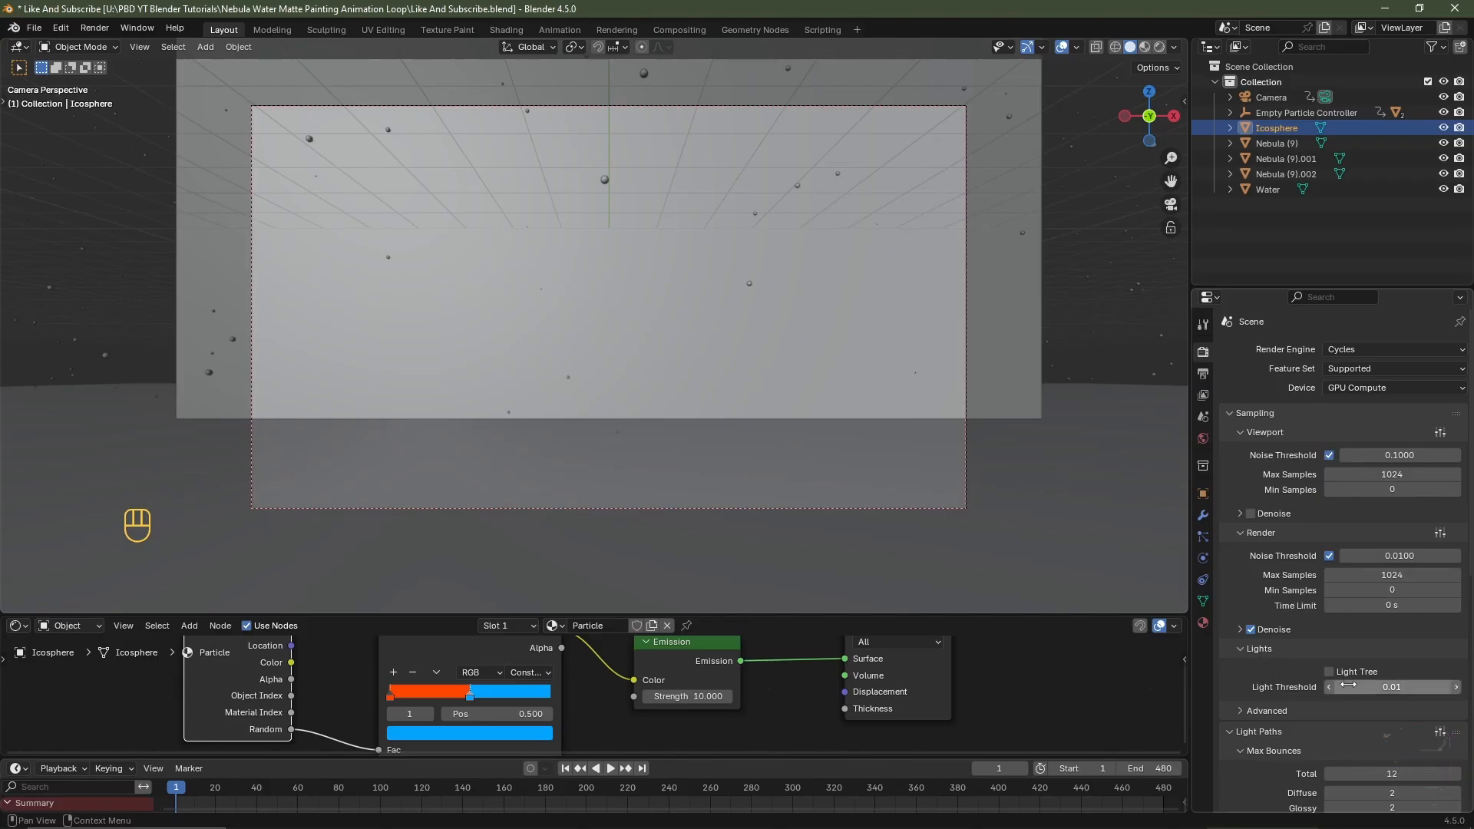
Review the sampling and light path settings, and test-render frame 1, closing the render window when done
scroll(1340, 671, down, 2)
scroll(1331, 741, down, 3)
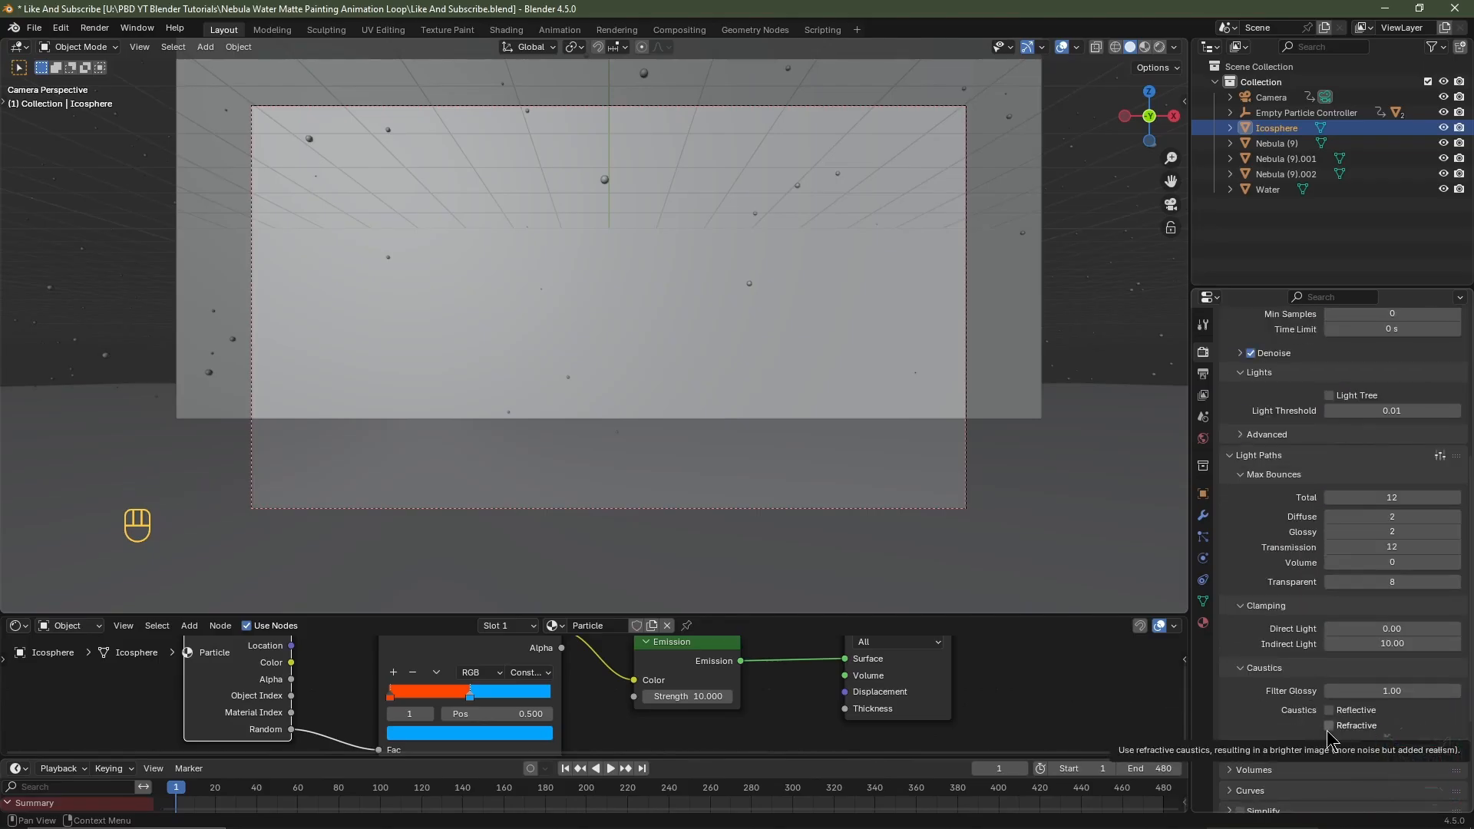
scroll(1331, 741, up, 5)
key(F12)
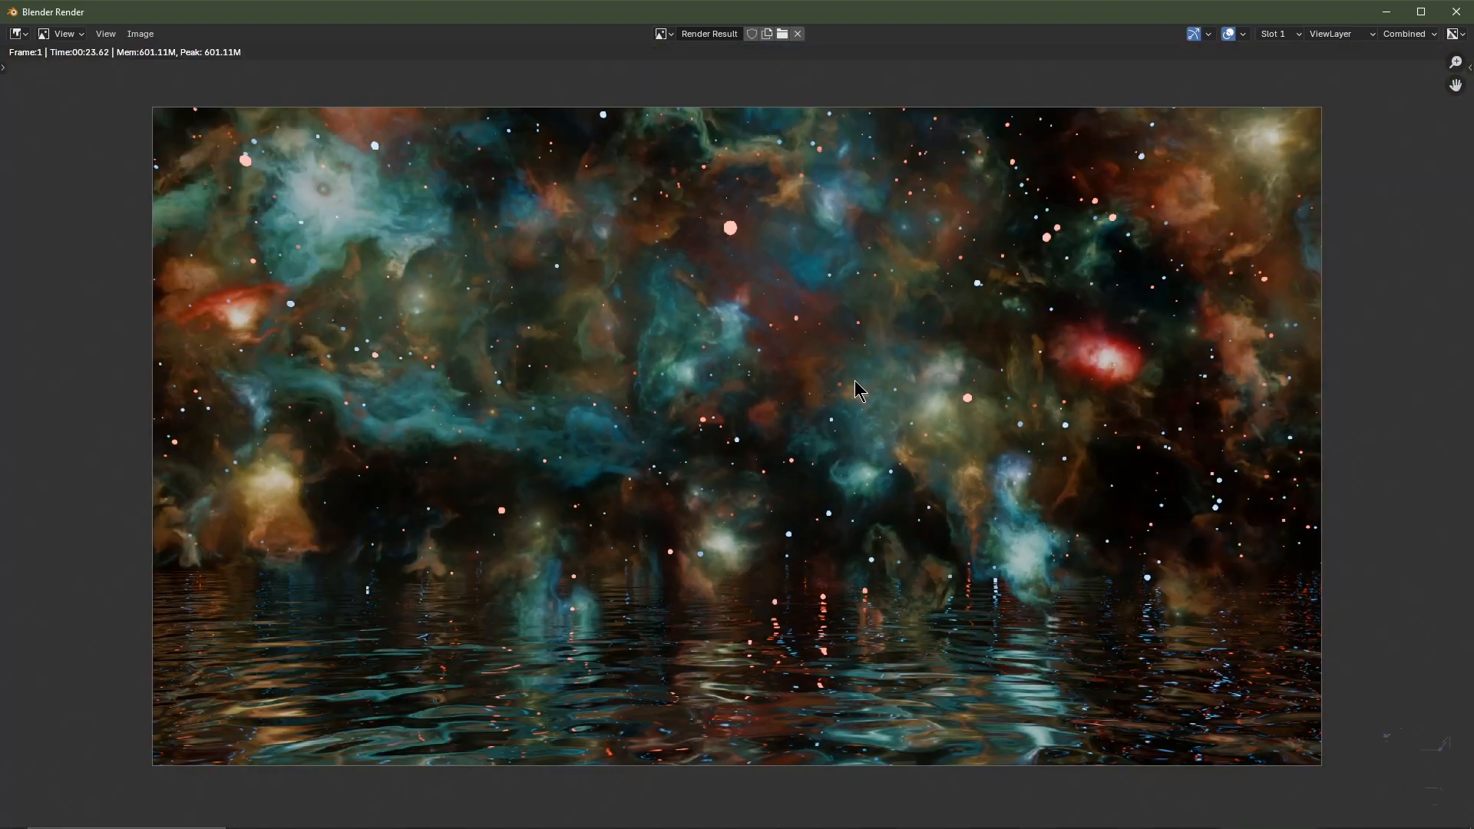
click(1456, 12)
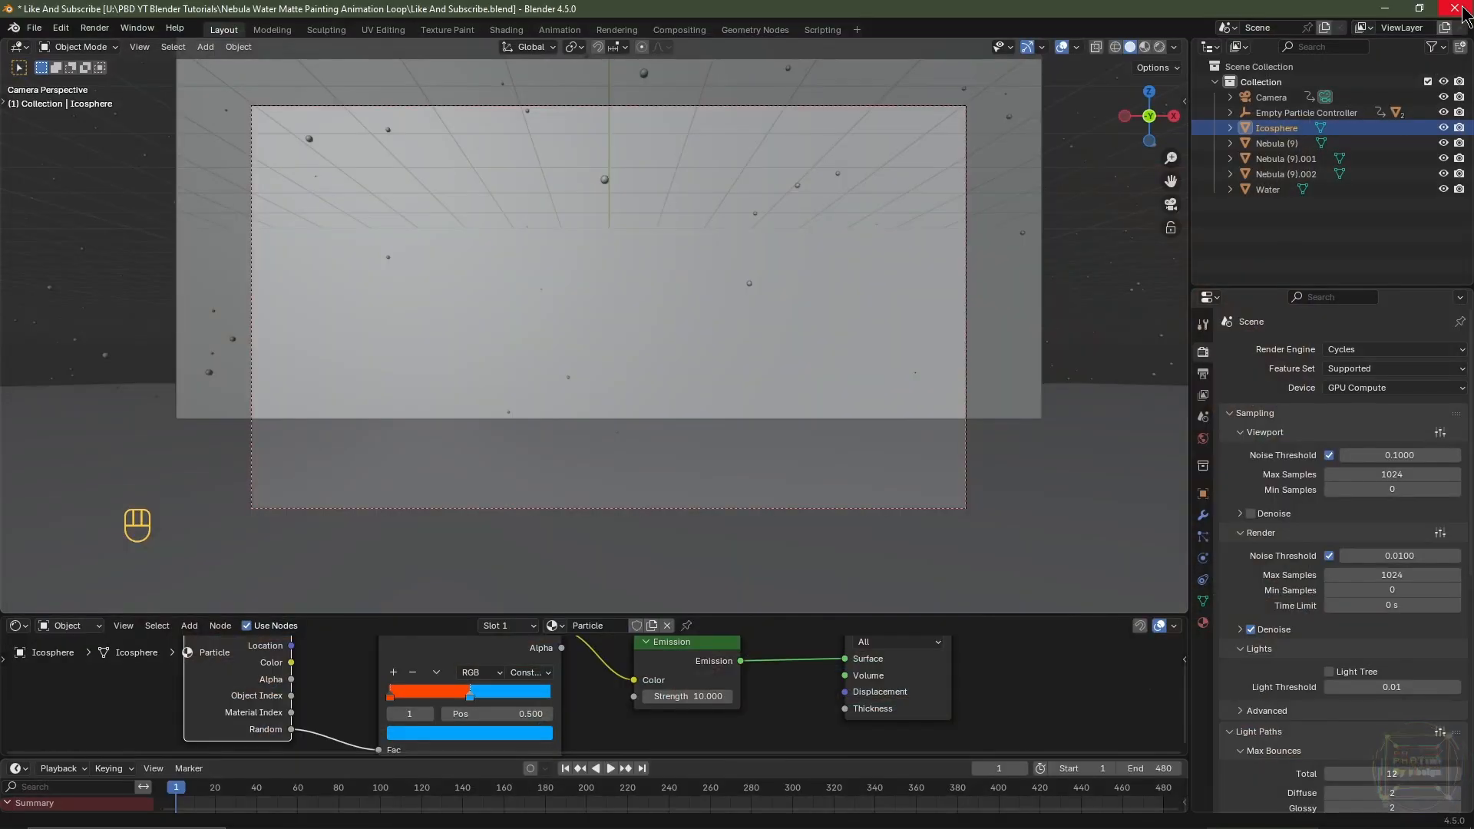
Enable nodes for the scene in the Compositing workspace
click(678, 31)
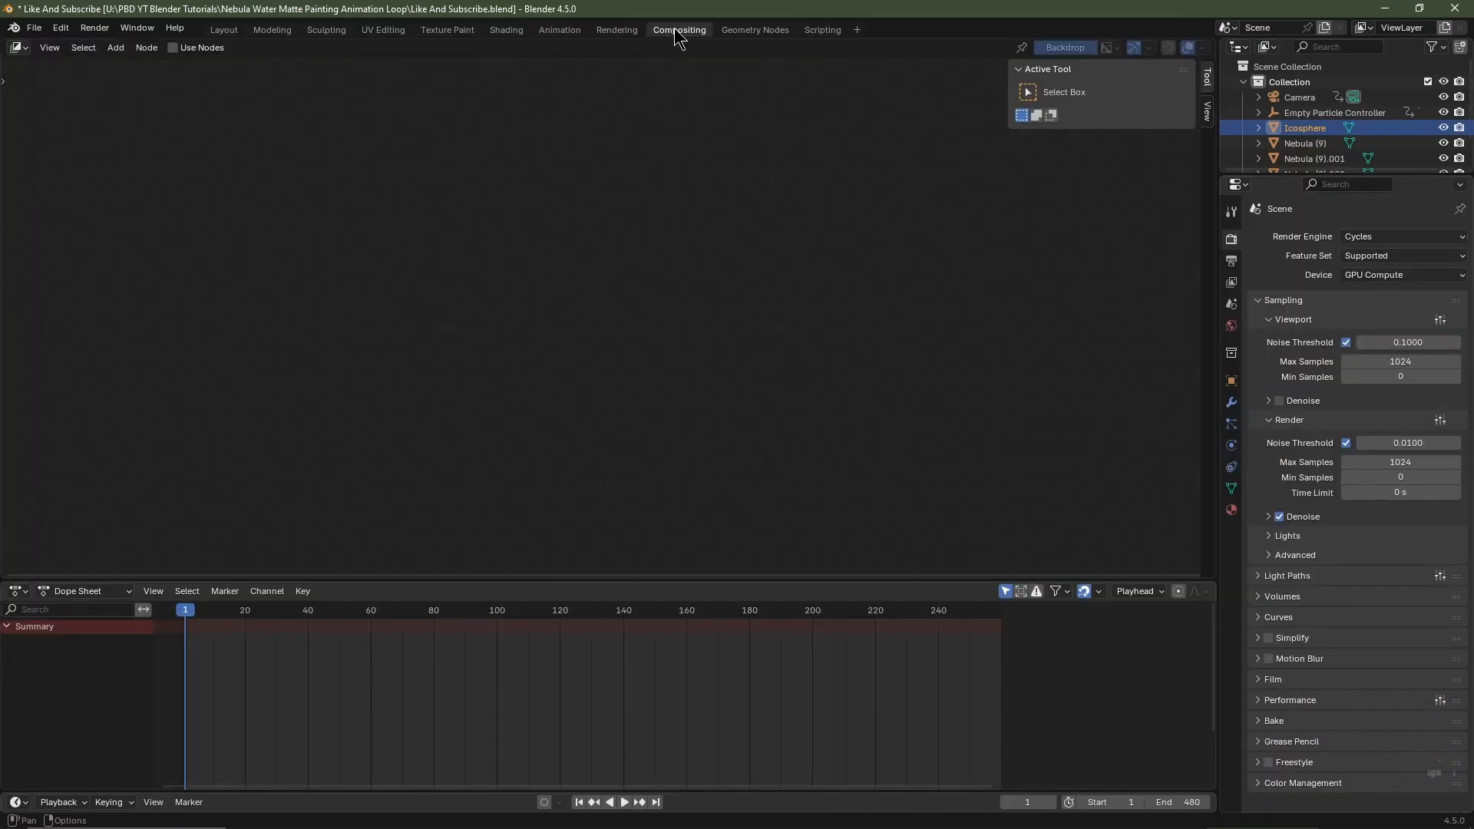
click(173, 48)
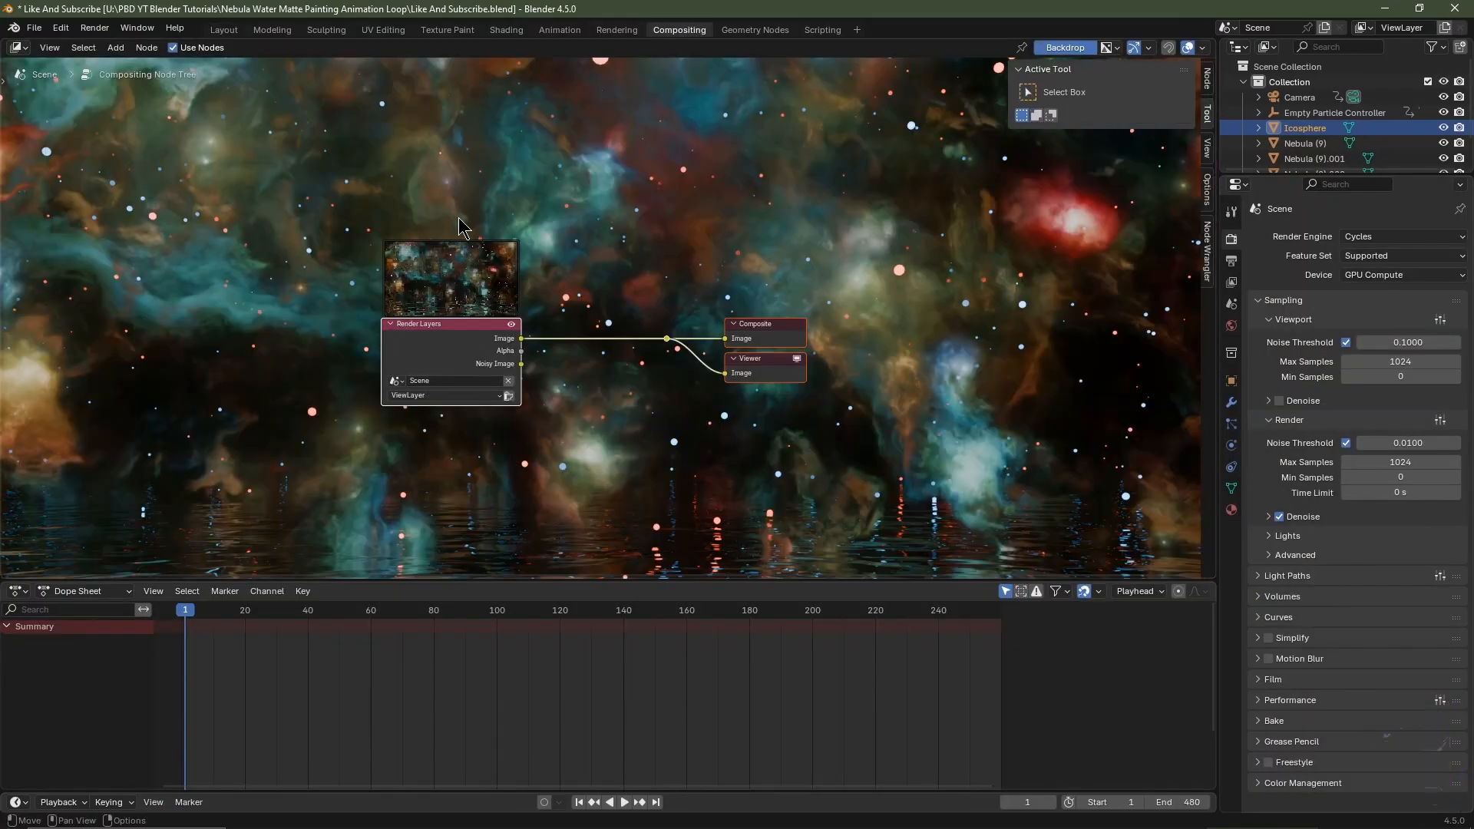
Enlarge the compositor's node area, fit the backdrop image to it and hide the sidebar
click(1208, 151)
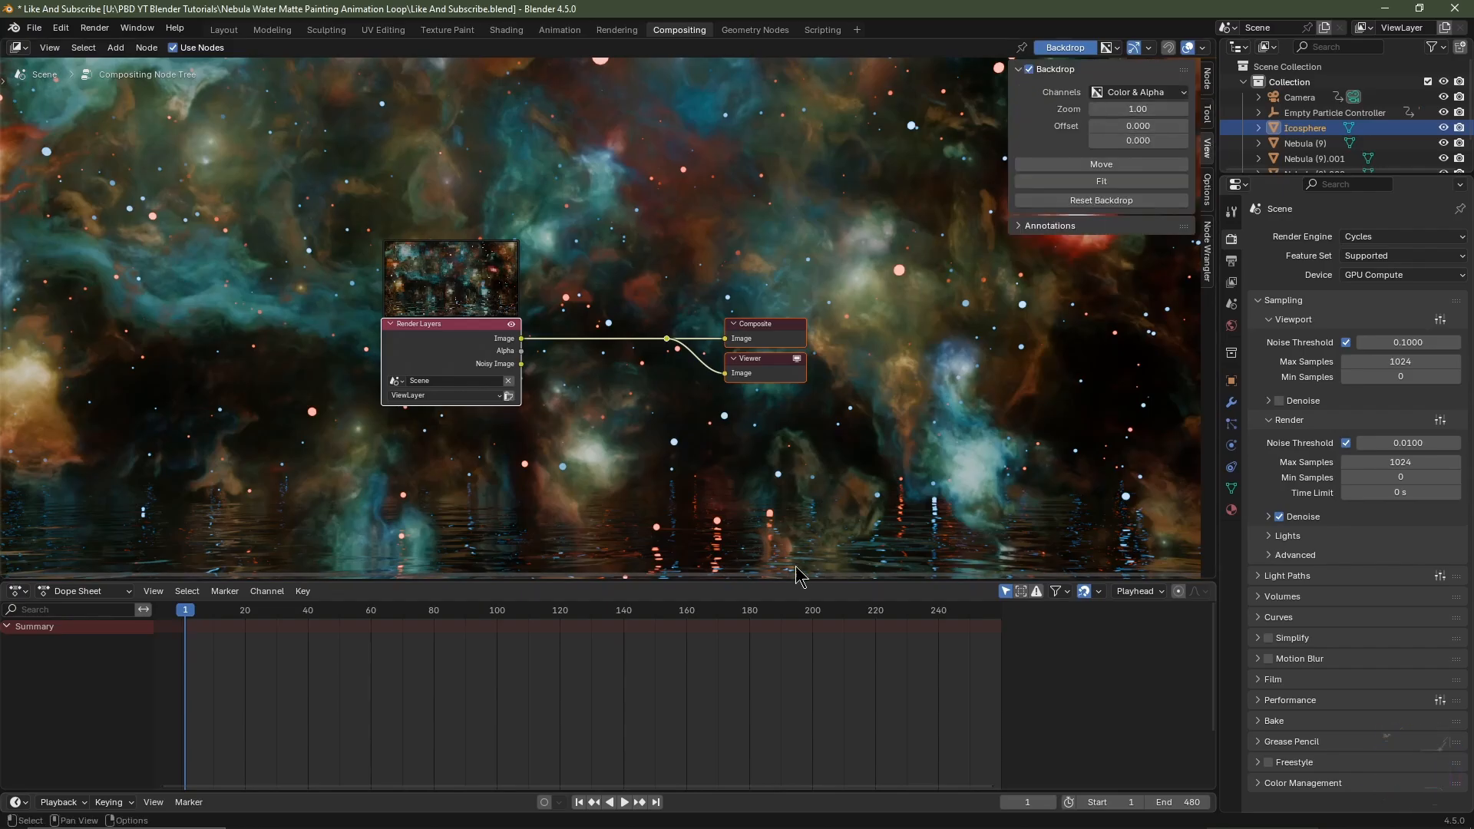
drag(772, 581, 737, 746)
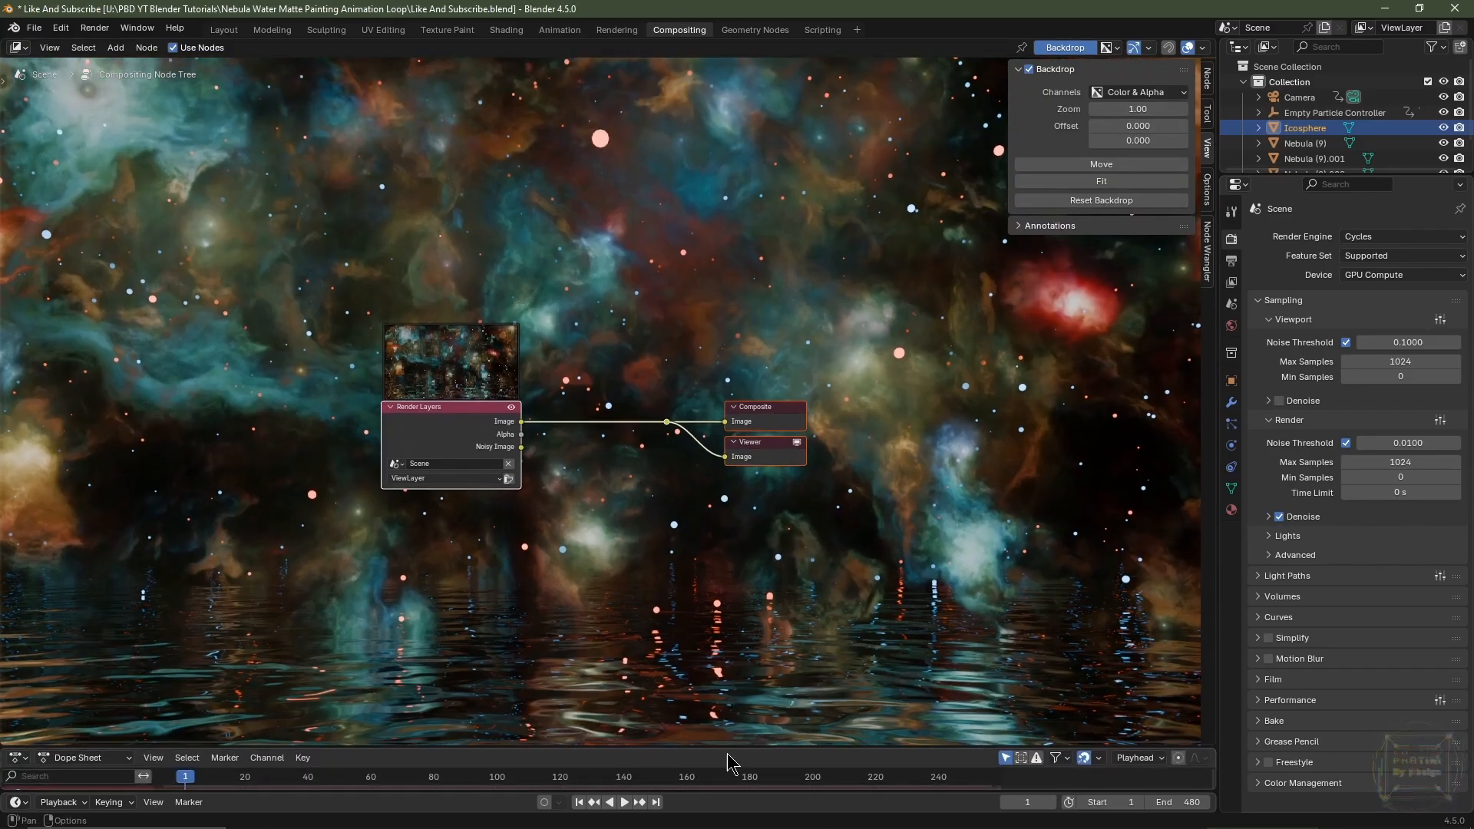
click(1079, 182)
key(n)
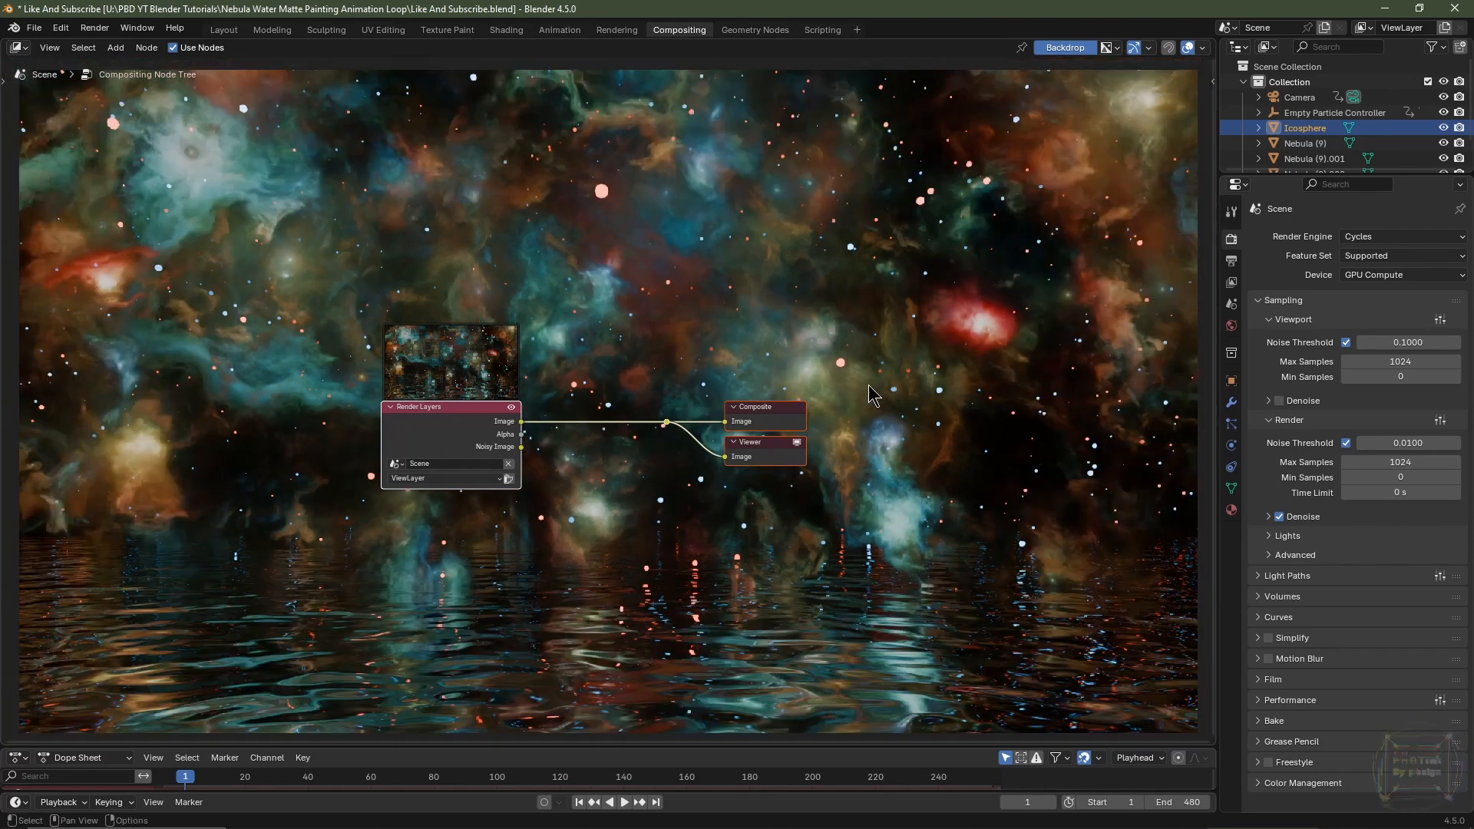
Move the Composite and Viewer nodes and the Render Layers node far apart to make room between them
drag(824, 461, 653, 395)
drag(757, 407, 914, 408)
drag(453, 408, 114, 408)
scroll(678, 539, up, 2)
middle_drag(678, 539, 752, 538)
scroll(752, 538, down, 1)
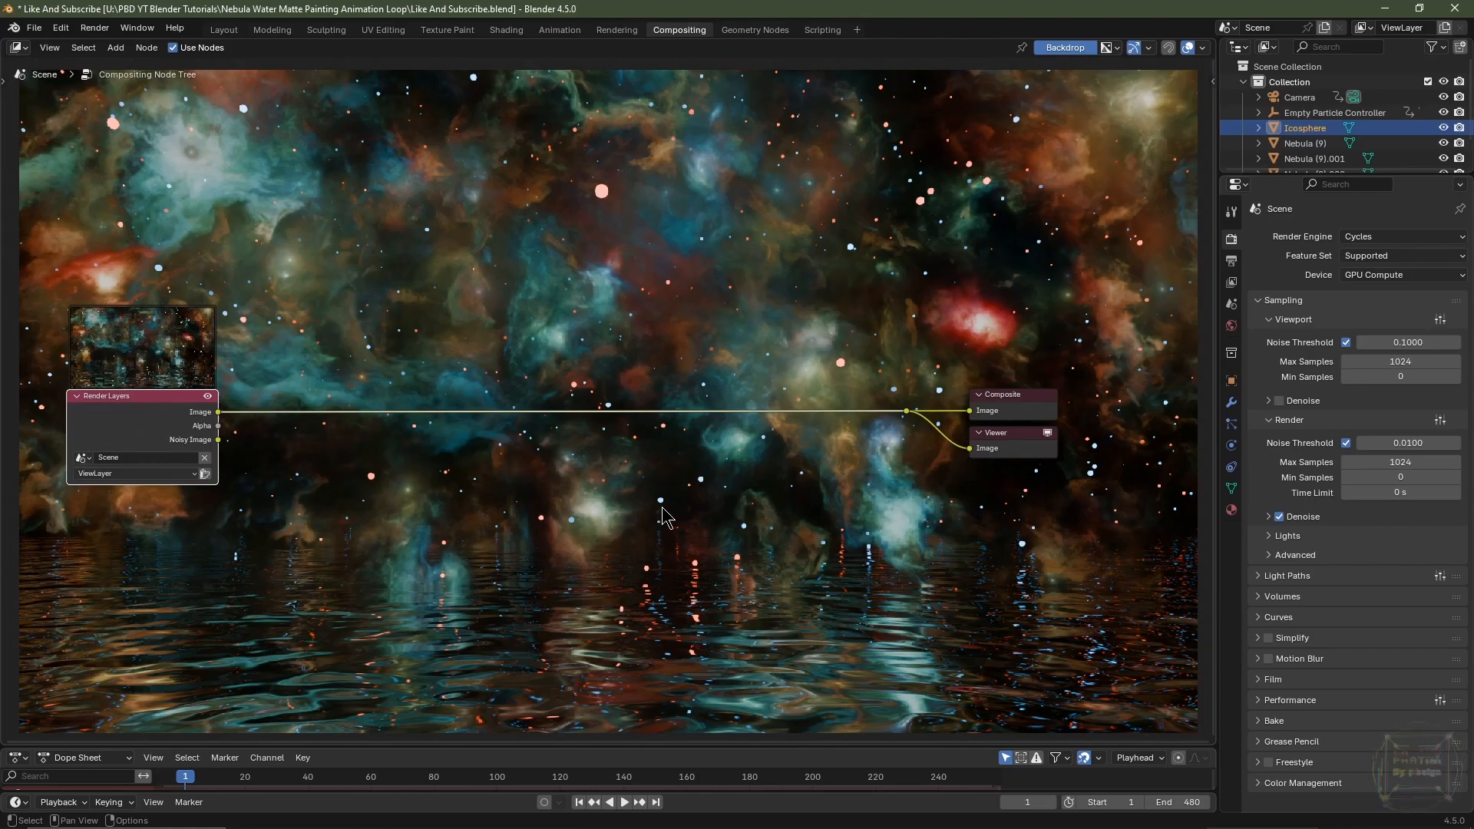
Add an Ellipse Mask node below the main link and set its size to 0.993 by 0.550
key(shift+a)
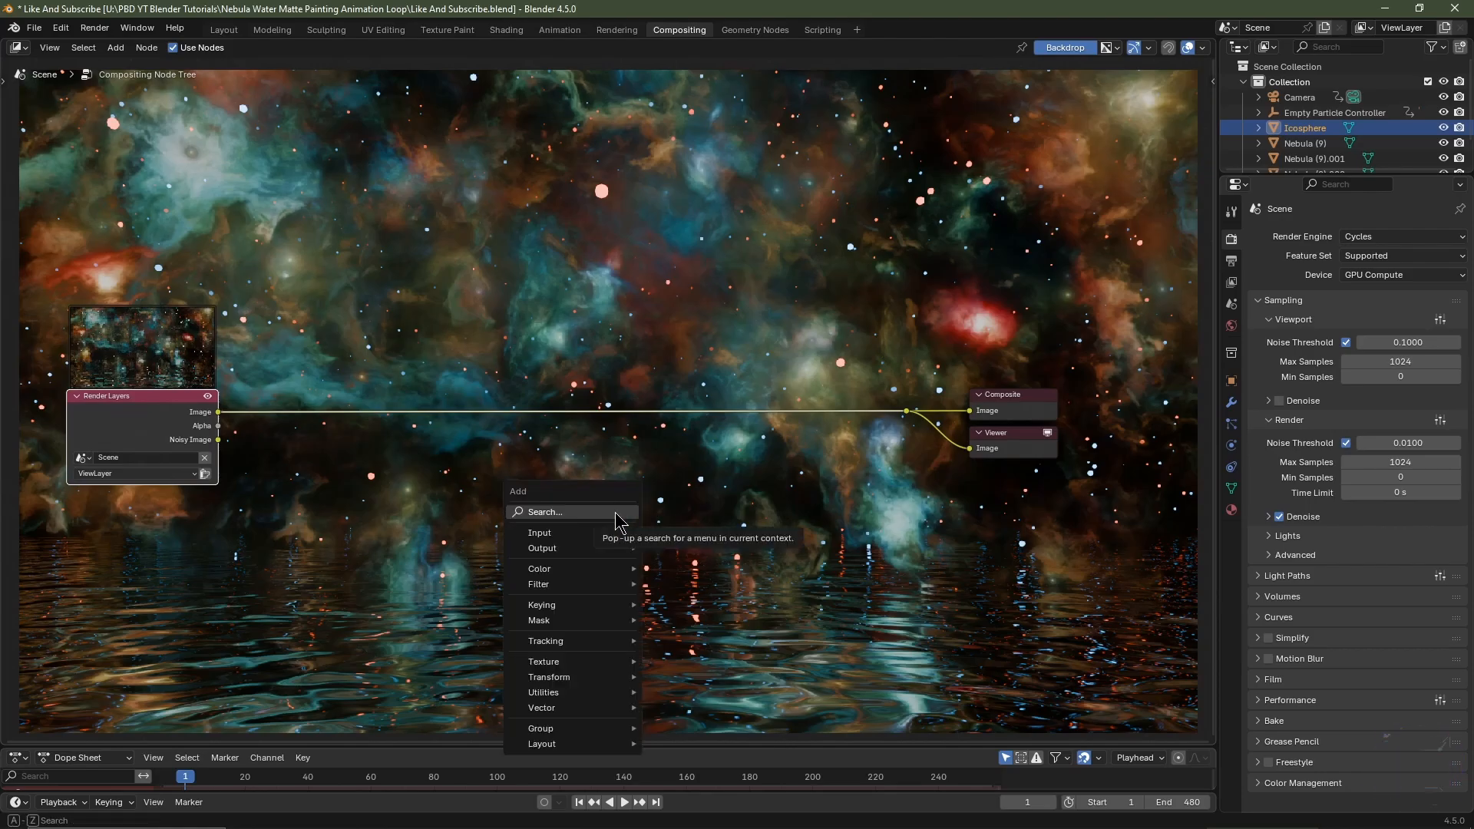
mouse_move(584, 622)
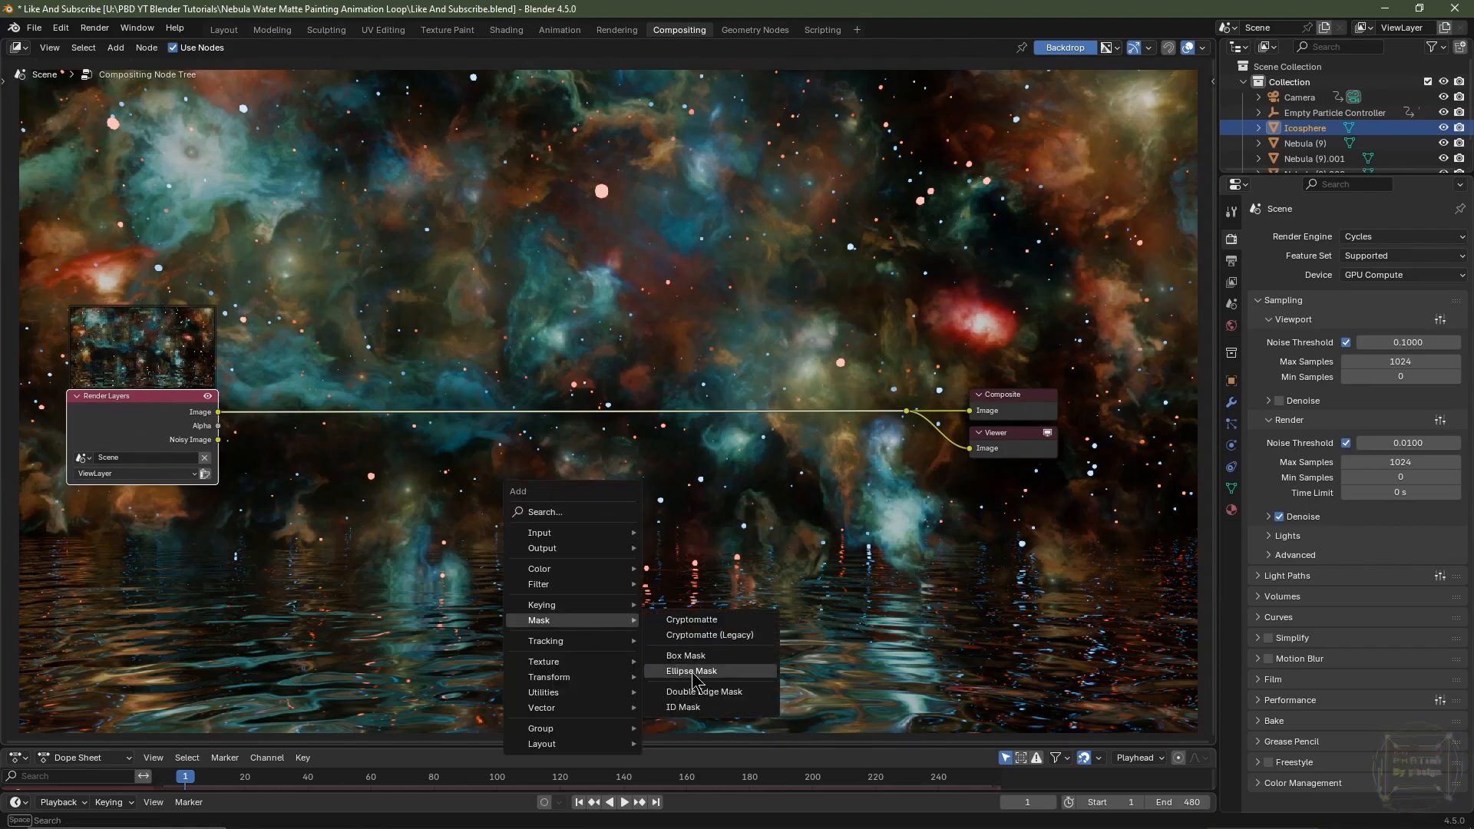
click(691, 671)
click(548, 626)
scroll(548, 627, up, 2)
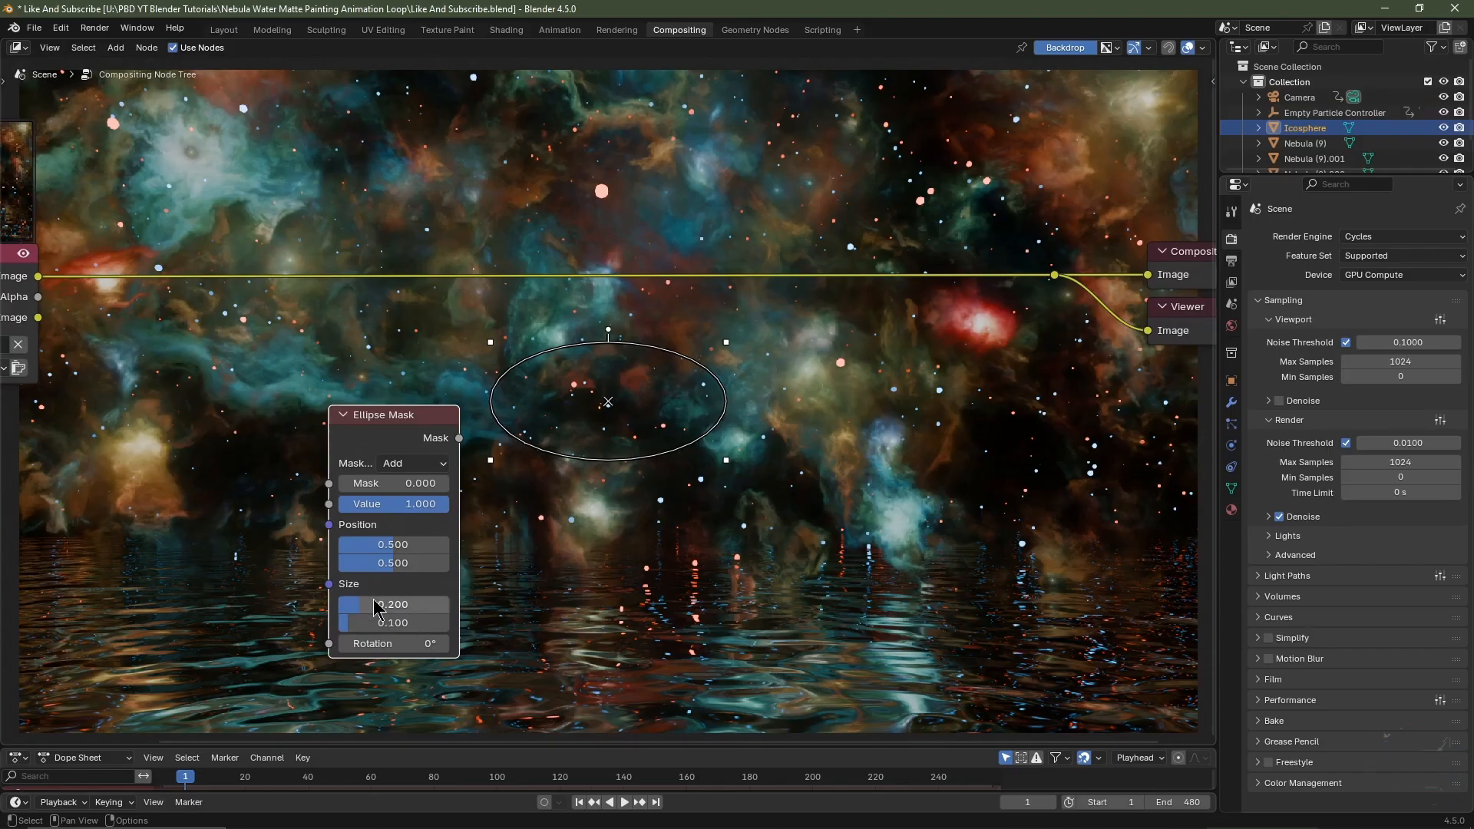
drag(380, 604, 545, 604)
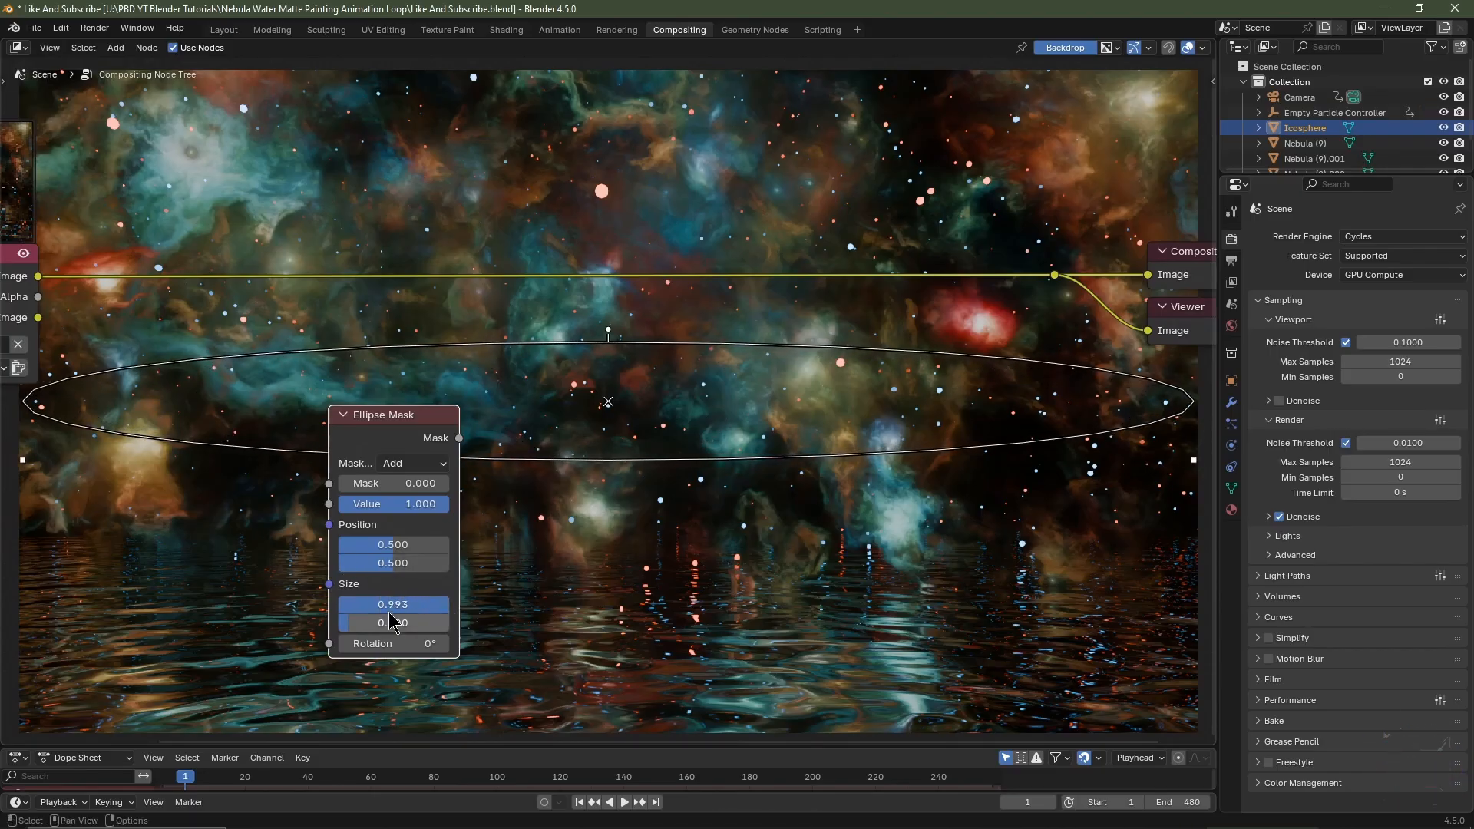
drag(380, 622, 430, 623)
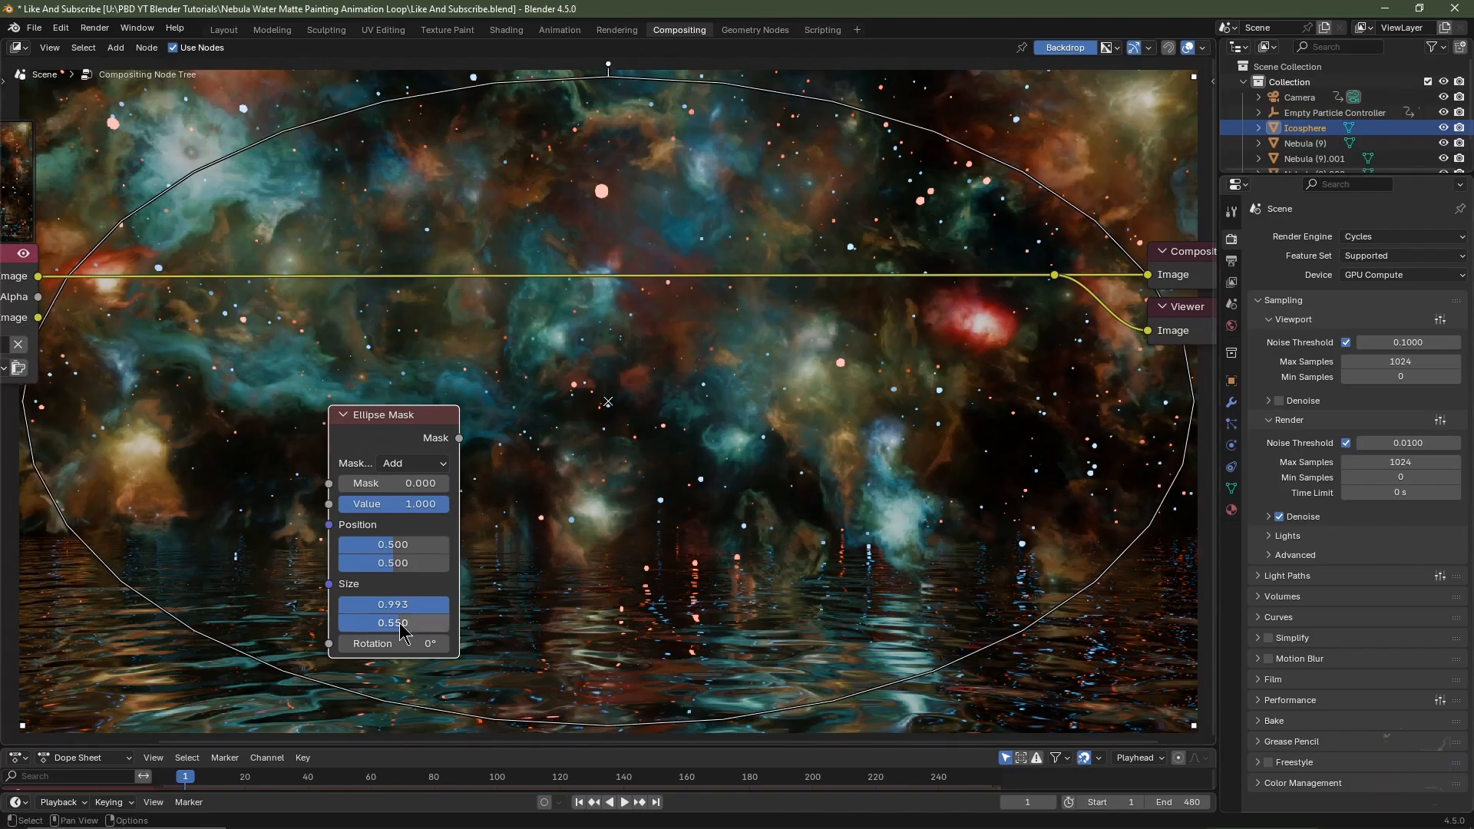
Insert a Mix Color node between Render Layers and the outputs, with the rendered image feeding input B
scroll(420, 438, down, 2)
key(shift+a)
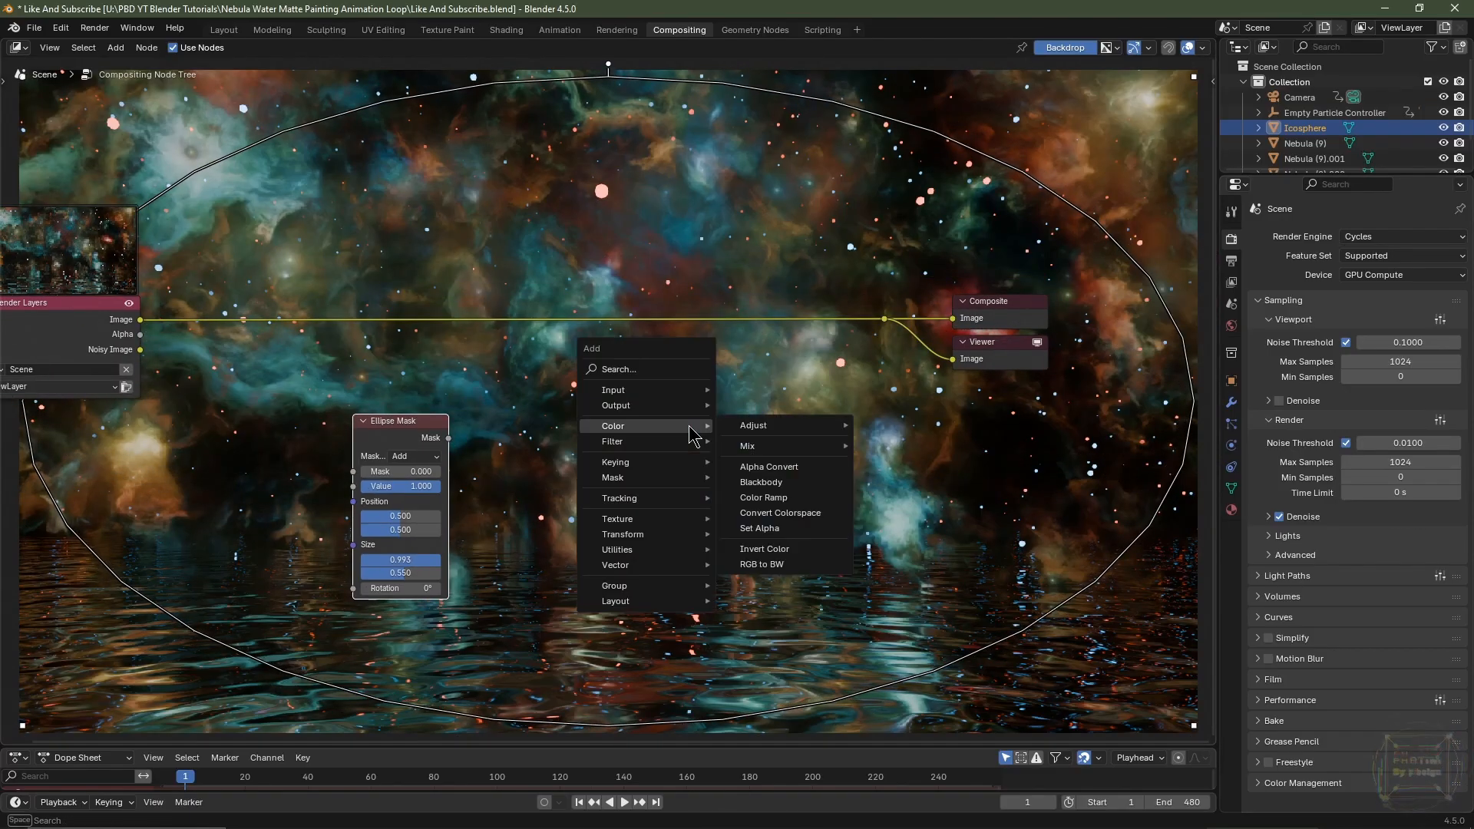
mouse_move(751, 448)
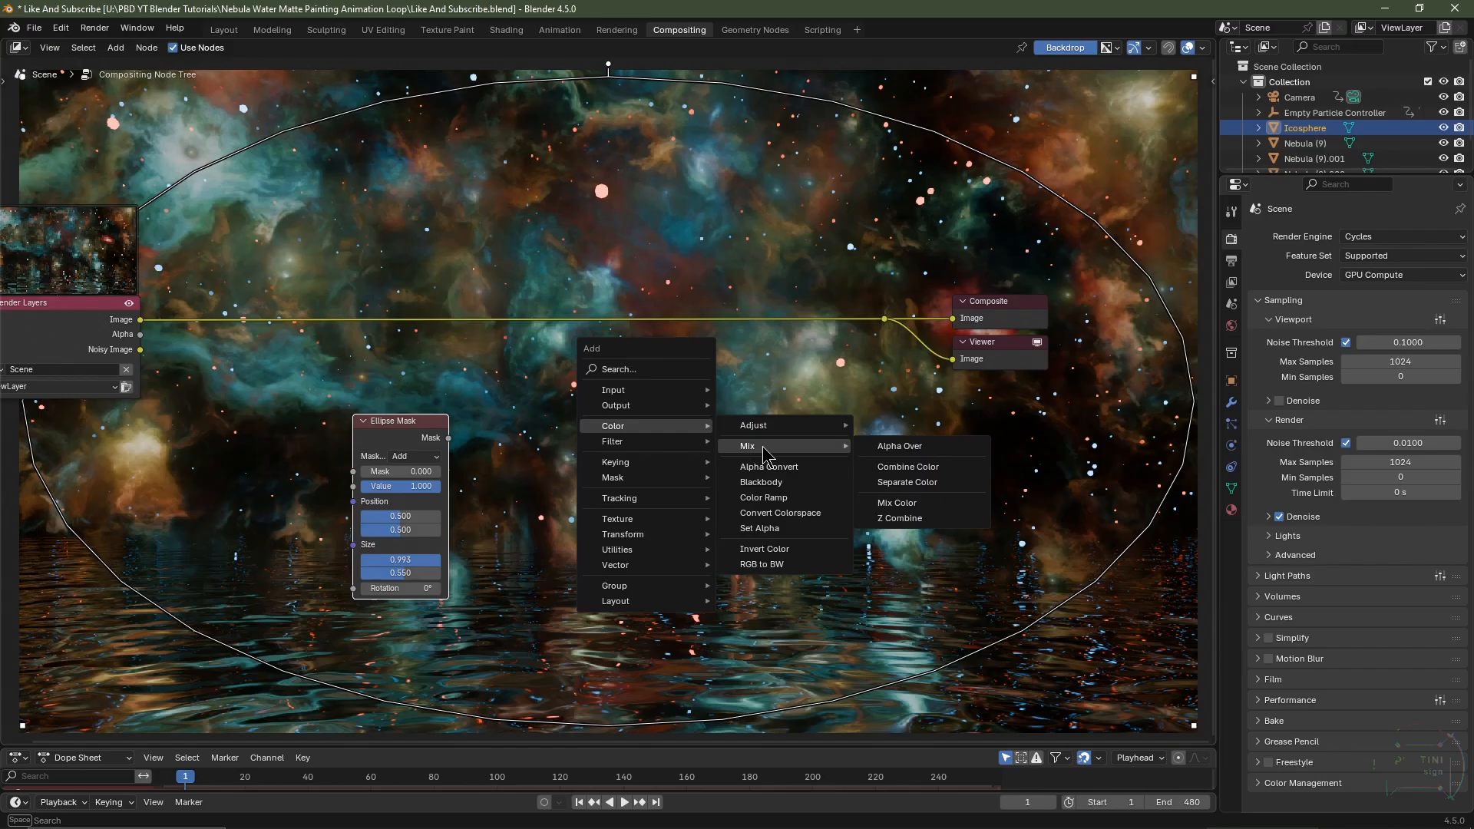
click(897, 504)
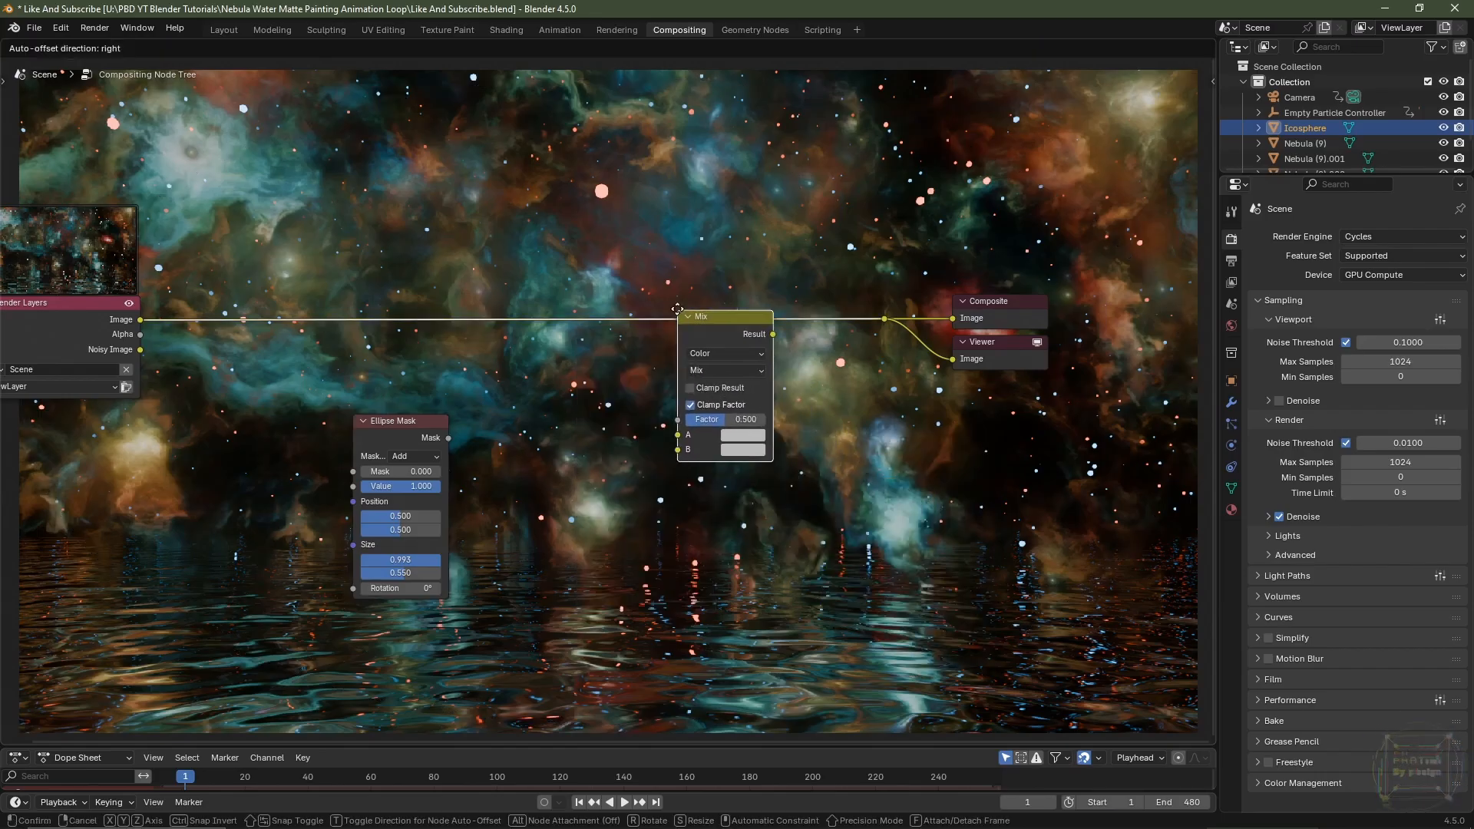
click(694, 276)
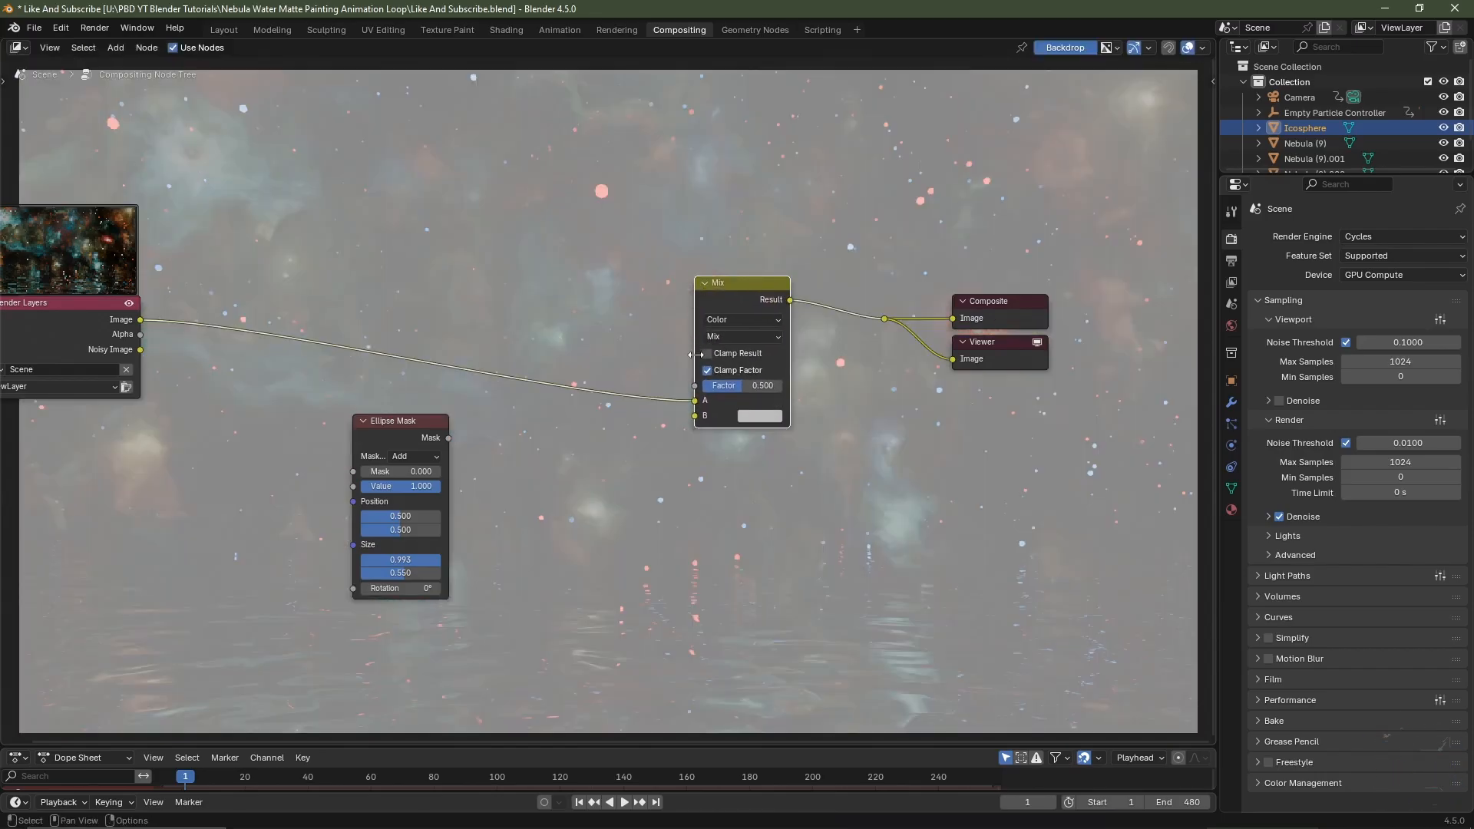
drag(696, 403, 689, 415)
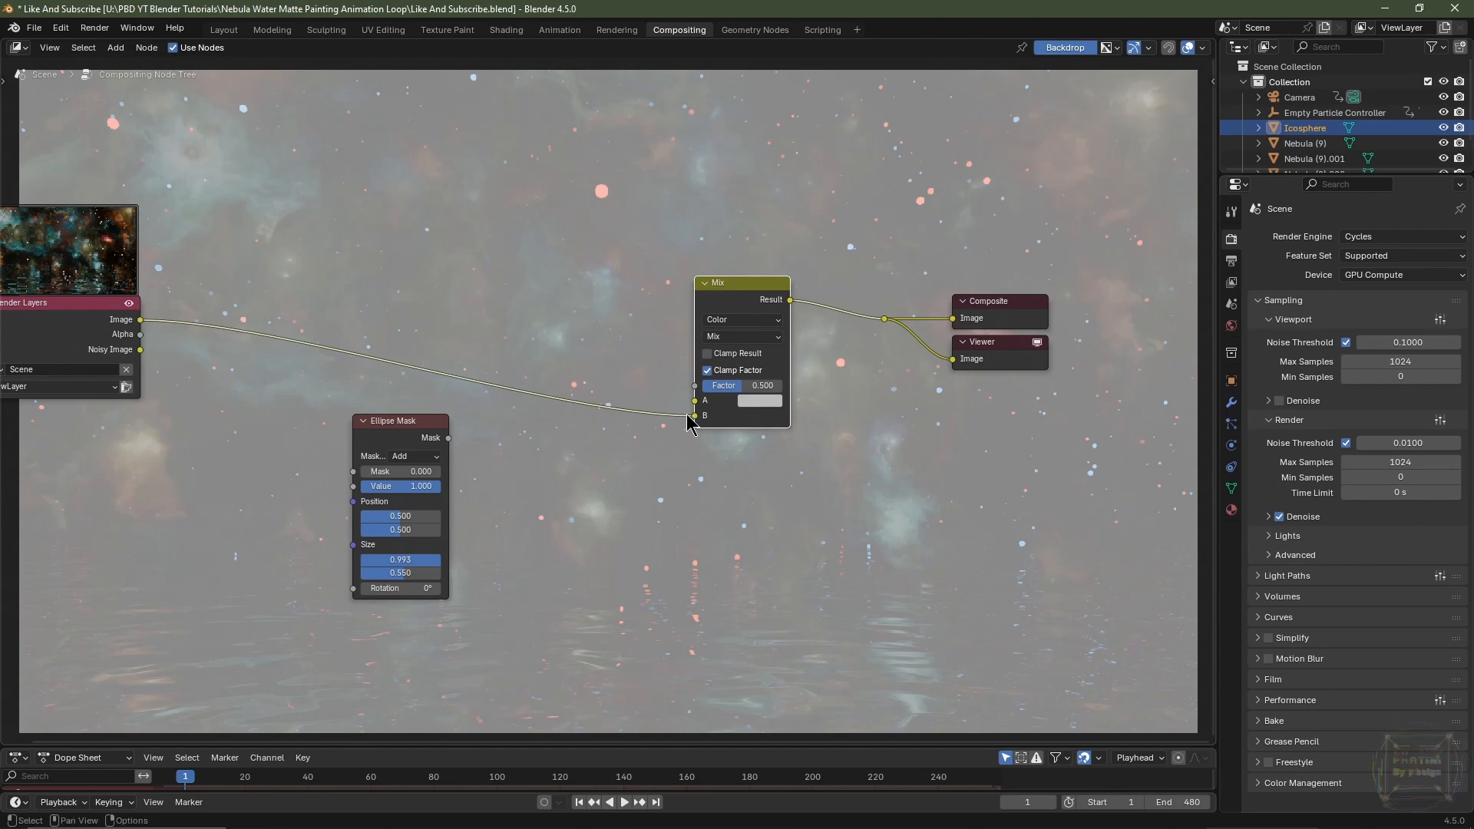
Darken the Mix node's color A to black and connect the Ellipse Mask output to its Factor
click(753, 397)
scroll(755, 397, down, 15)
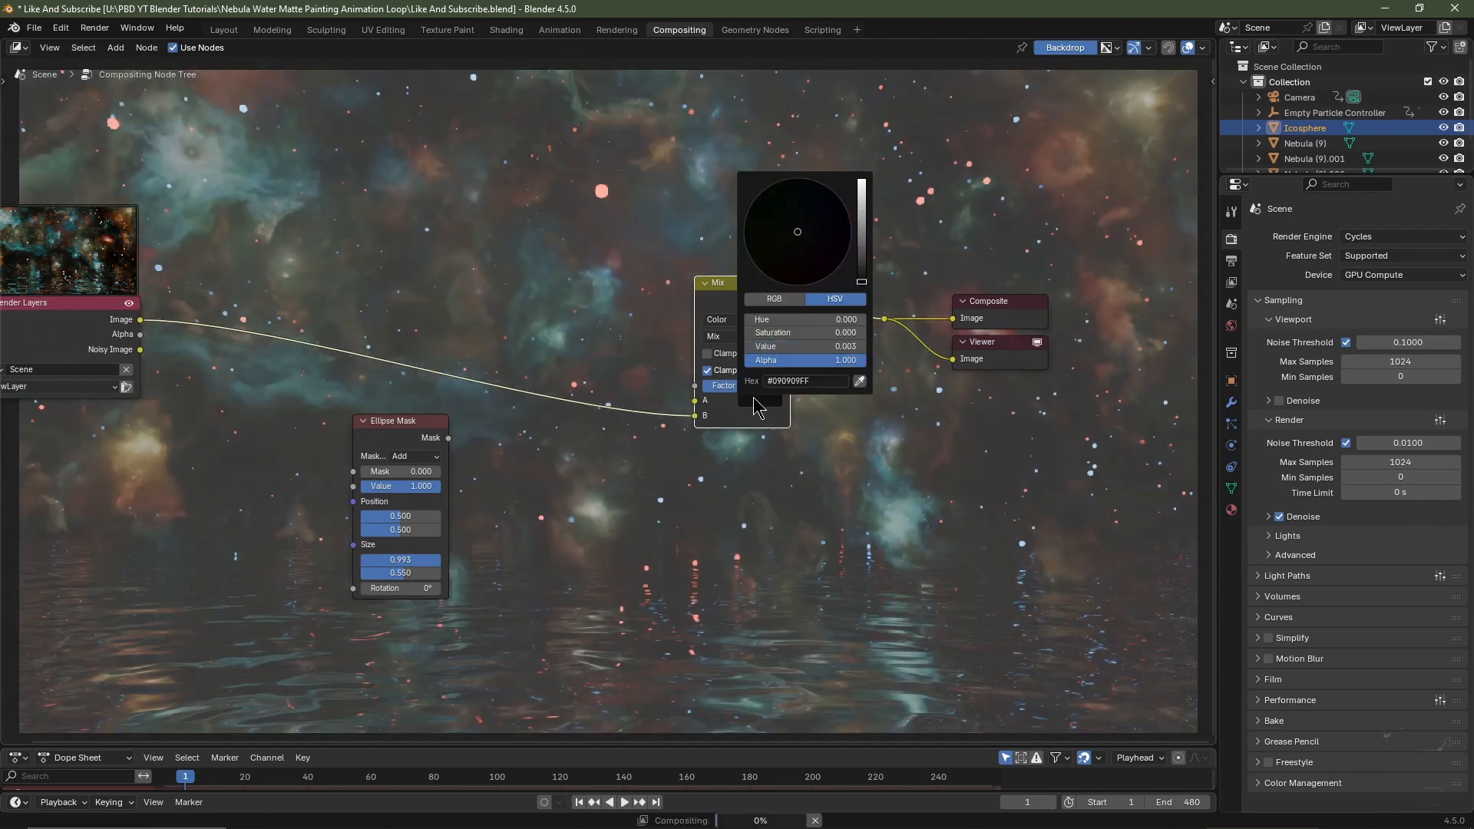
drag(448, 438, 703, 397)
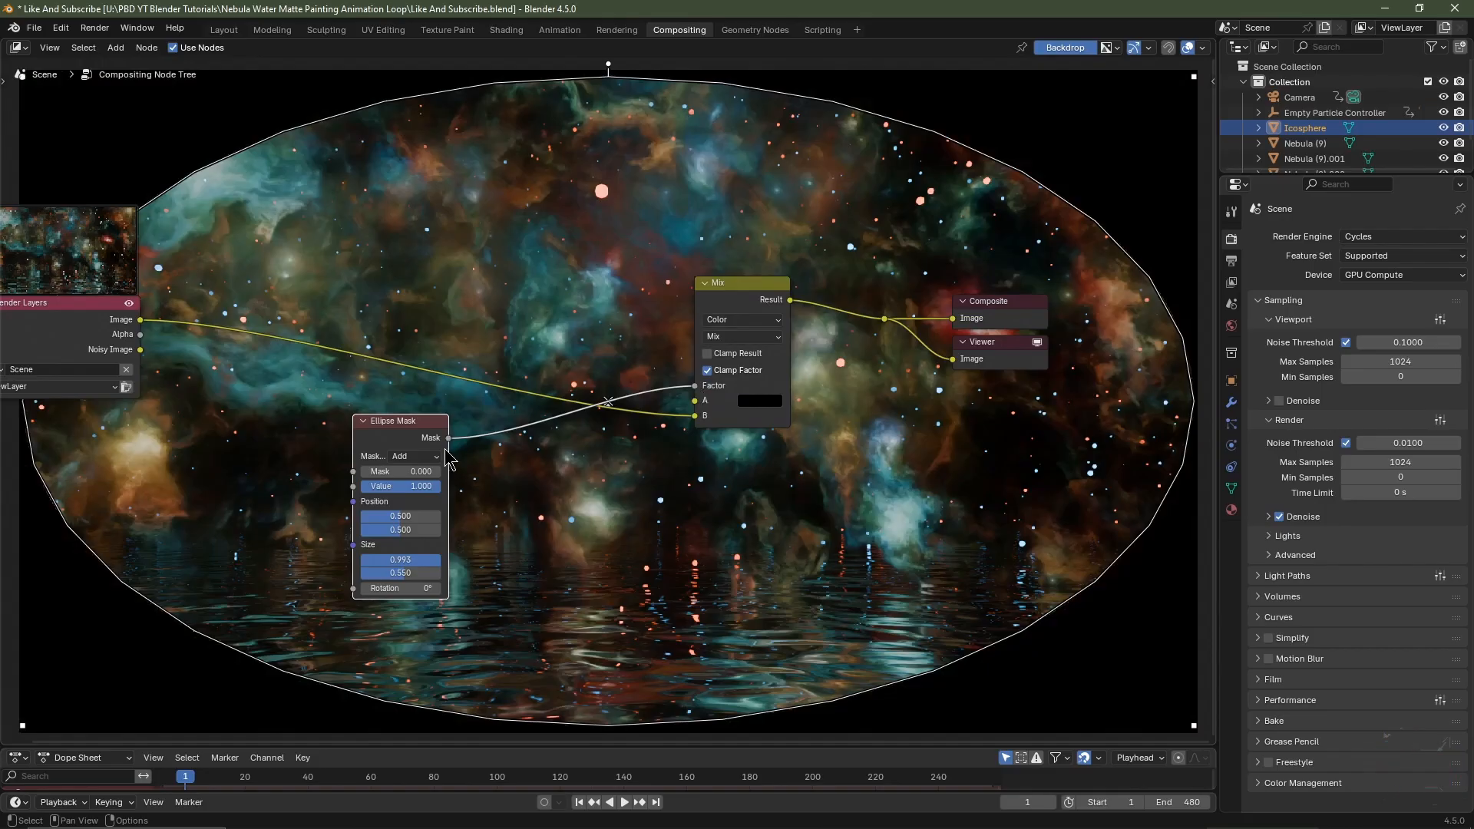
drag(754, 289, 788, 287)
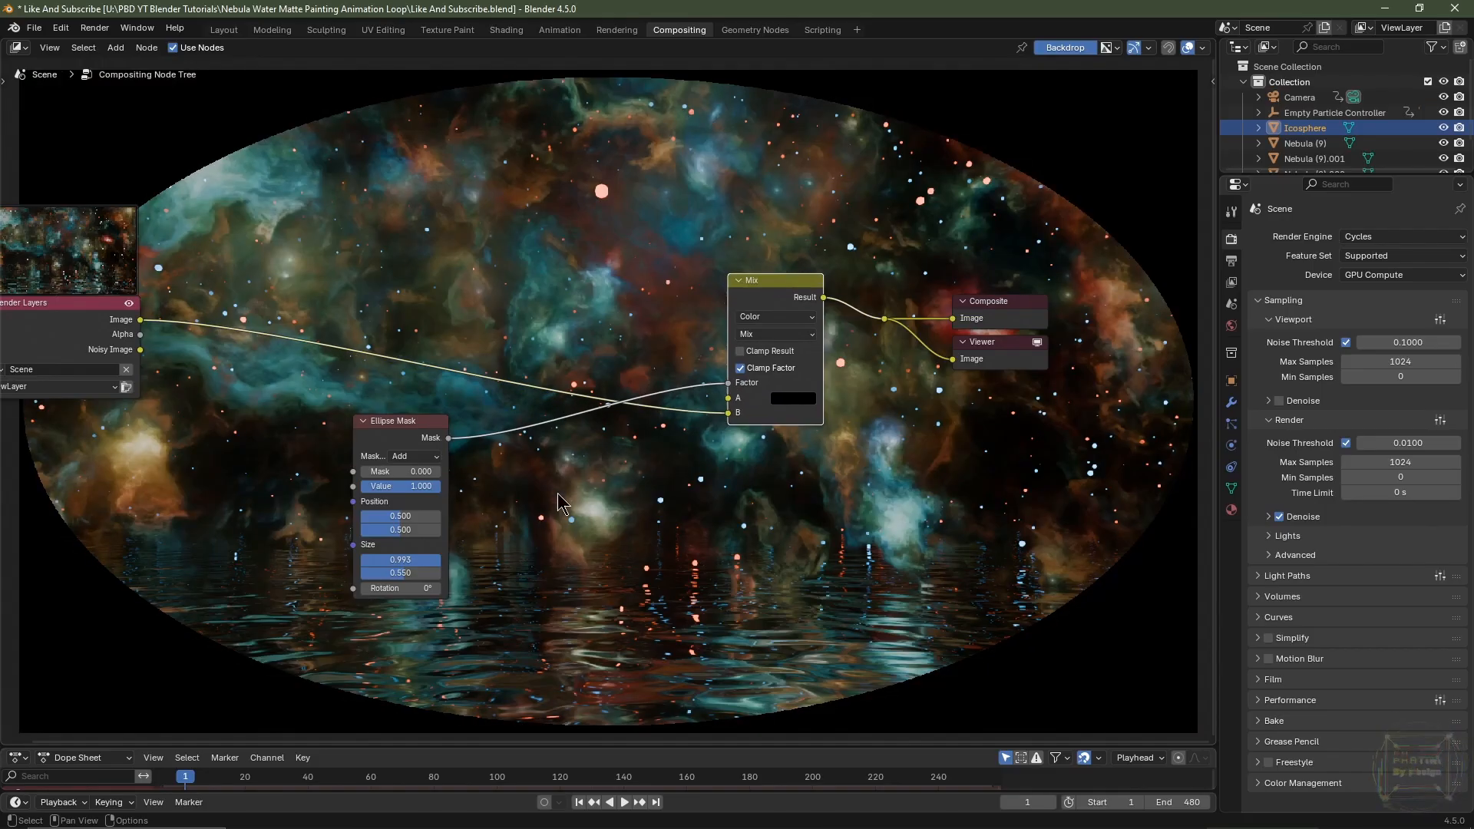
Add a Blur node set to Fast Gaussian and insert it between the Ellipse Mask and the Mix node
key(shift+a)
mouse_move(558, 509)
mouse_move(654, 510)
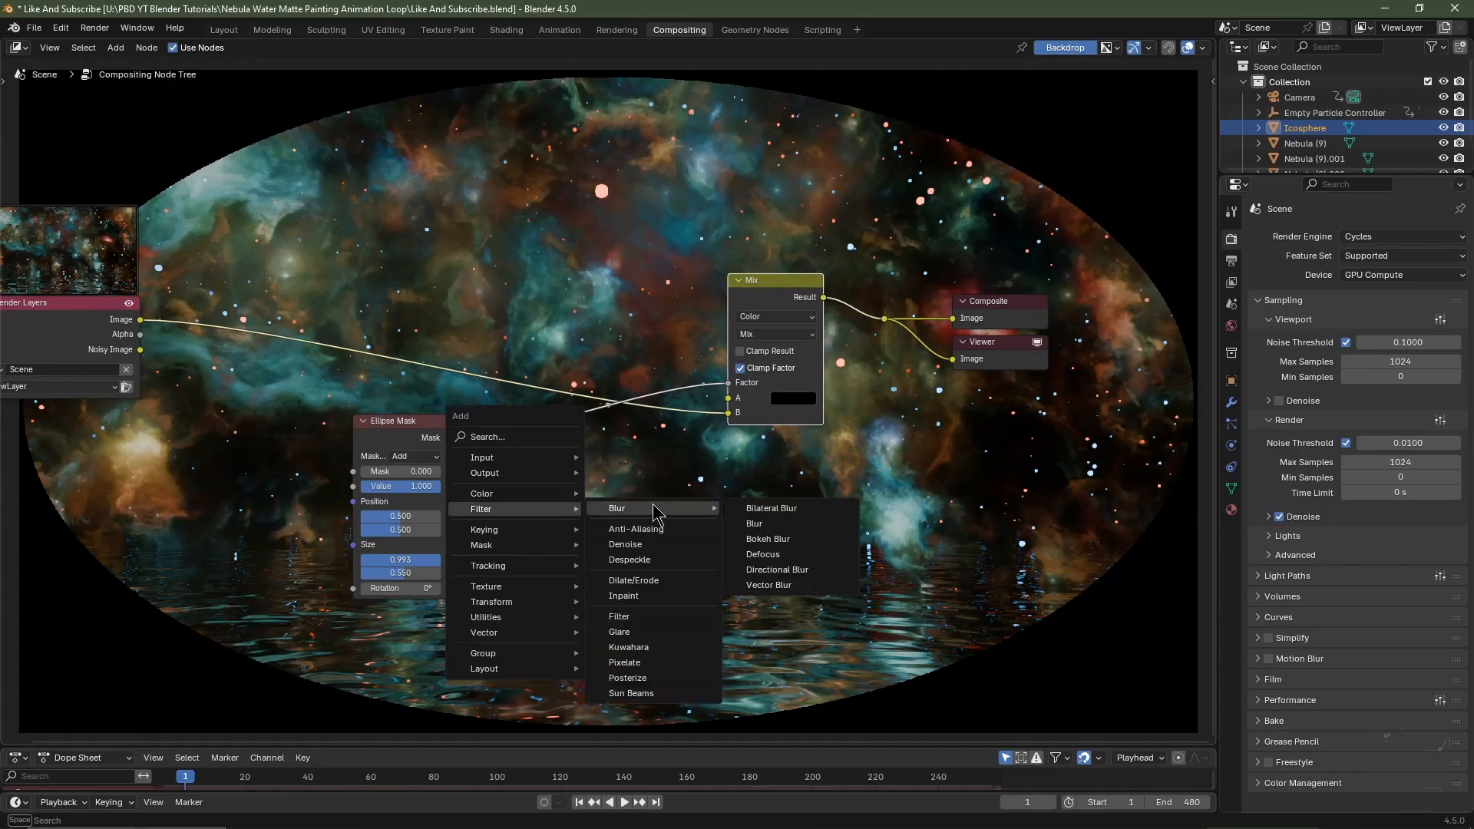
click(754, 524)
click(570, 522)
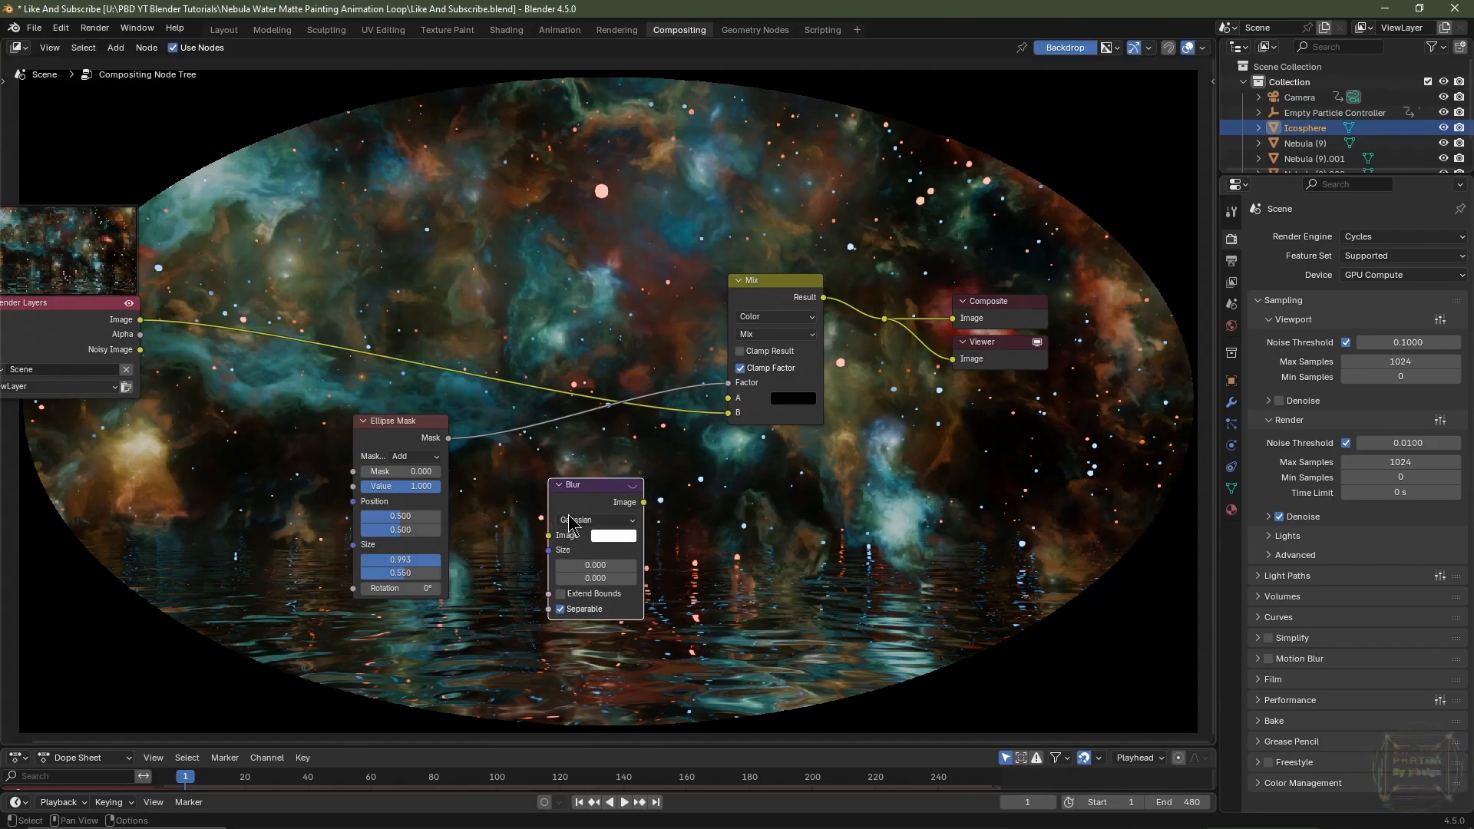
click(581, 521)
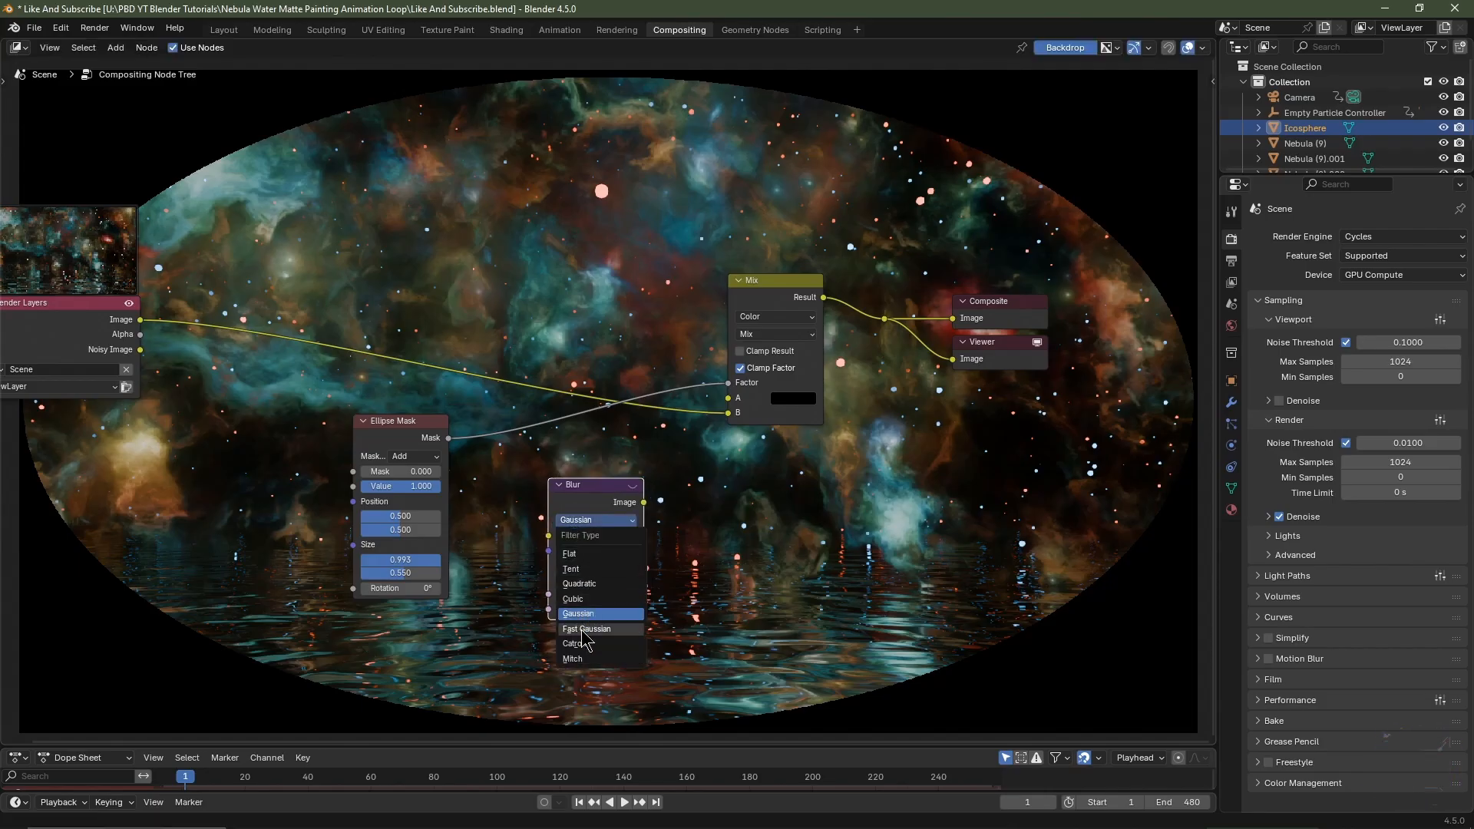
click(610, 563)
drag(607, 495, 563, 420)
Set both size values of the Blur node to 250 to soften the vignette edge
scroll(647, 568, up, 2)
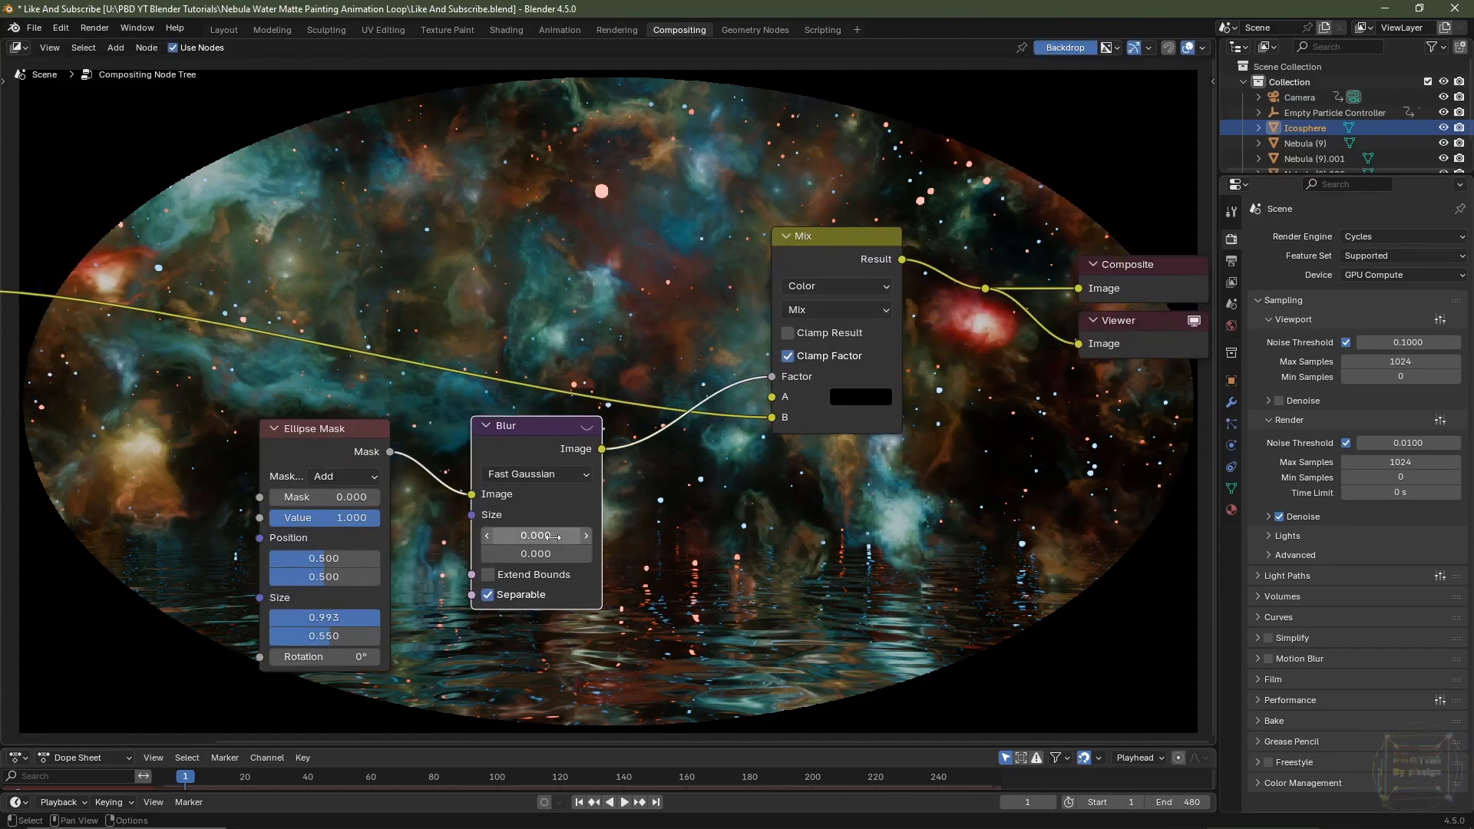
click(553, 536)
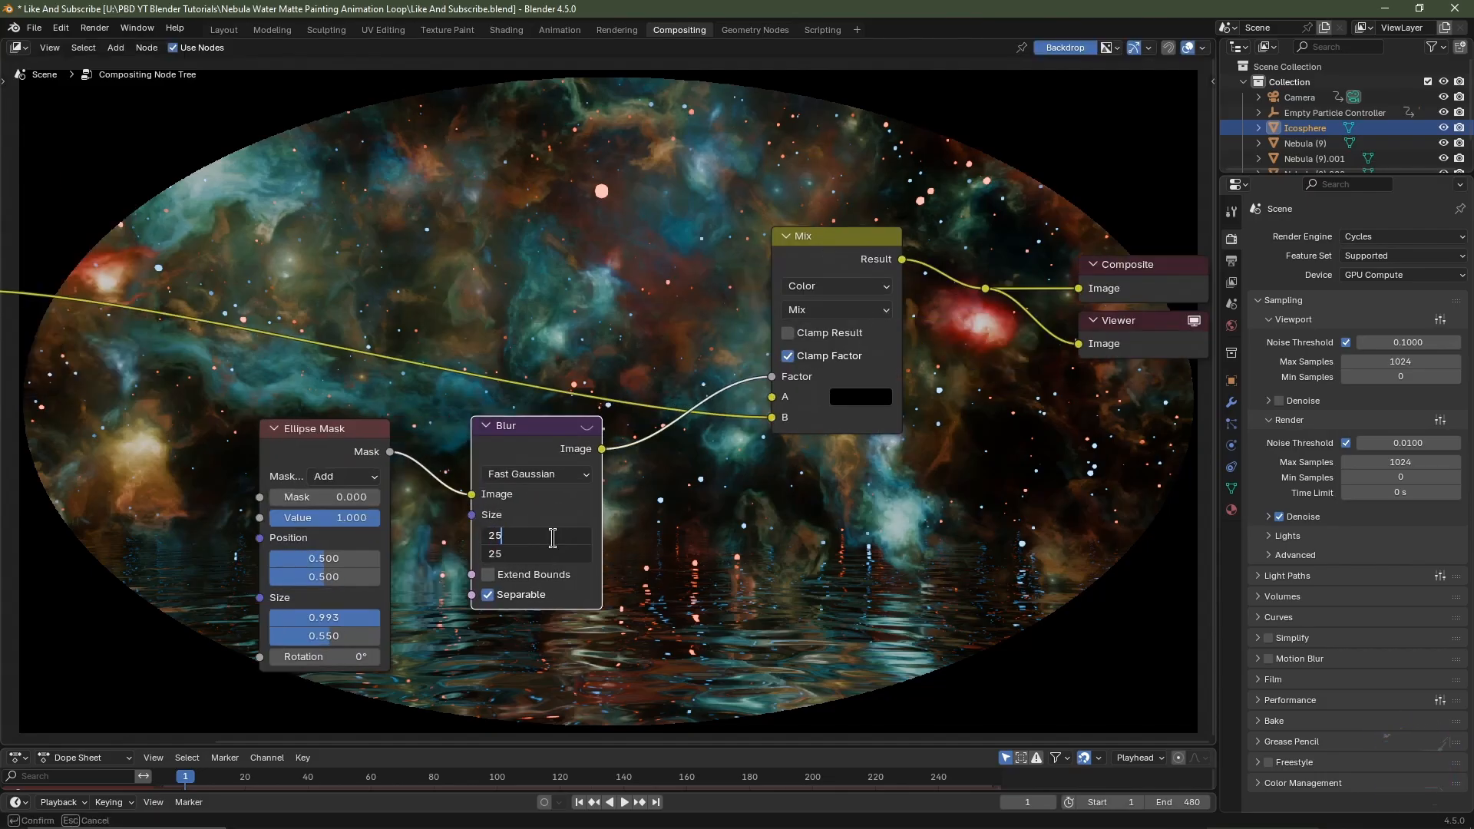
text(250)
key(Return)
scroll(559, 526, down, 3)
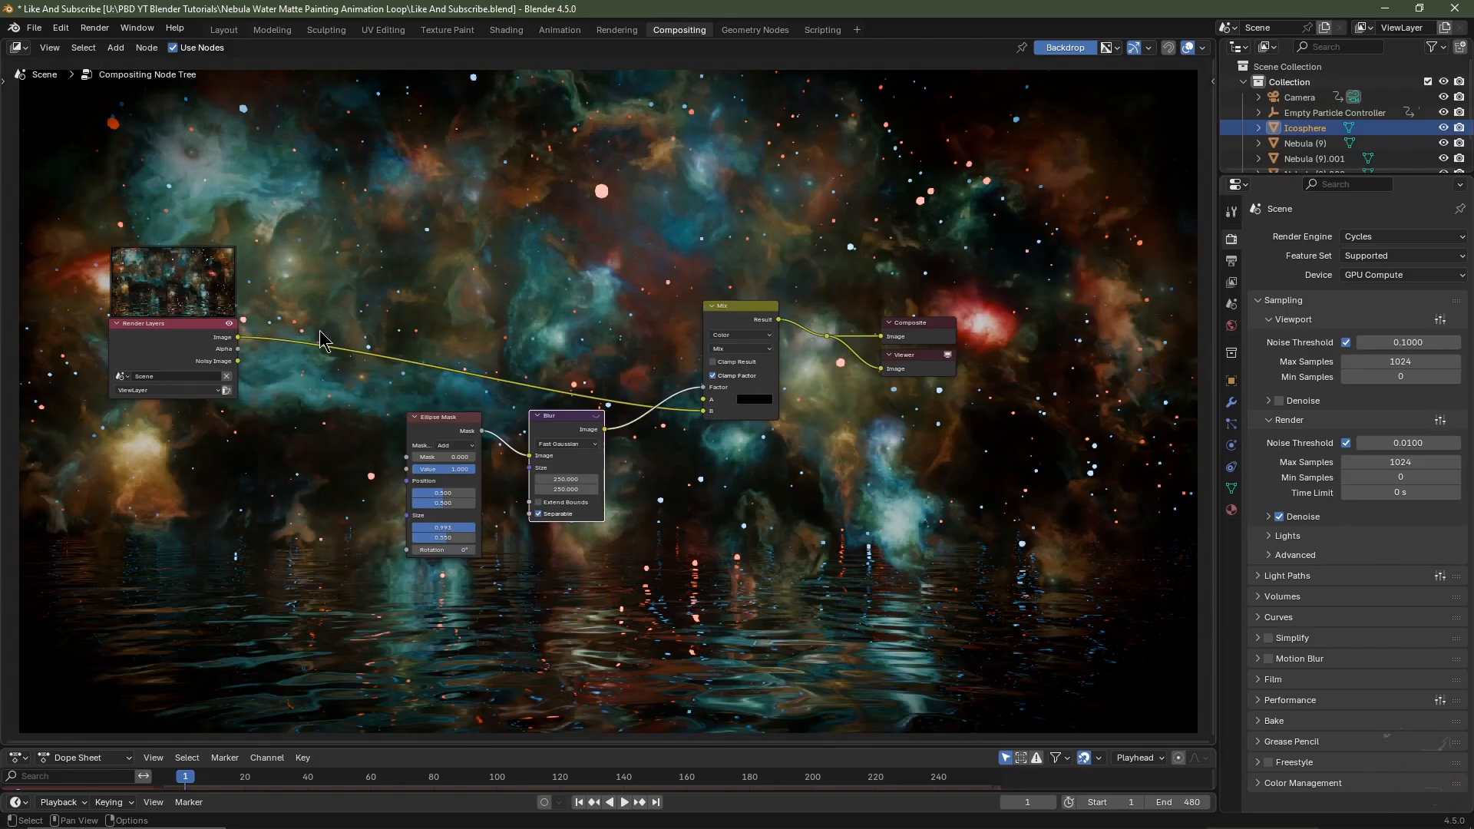
Move the Render Layers node further back and insert a Glare node set to Fog Glow on its image link
middle_drag(321, 340, 555, 371)
drag(450, 355, 297, 363)
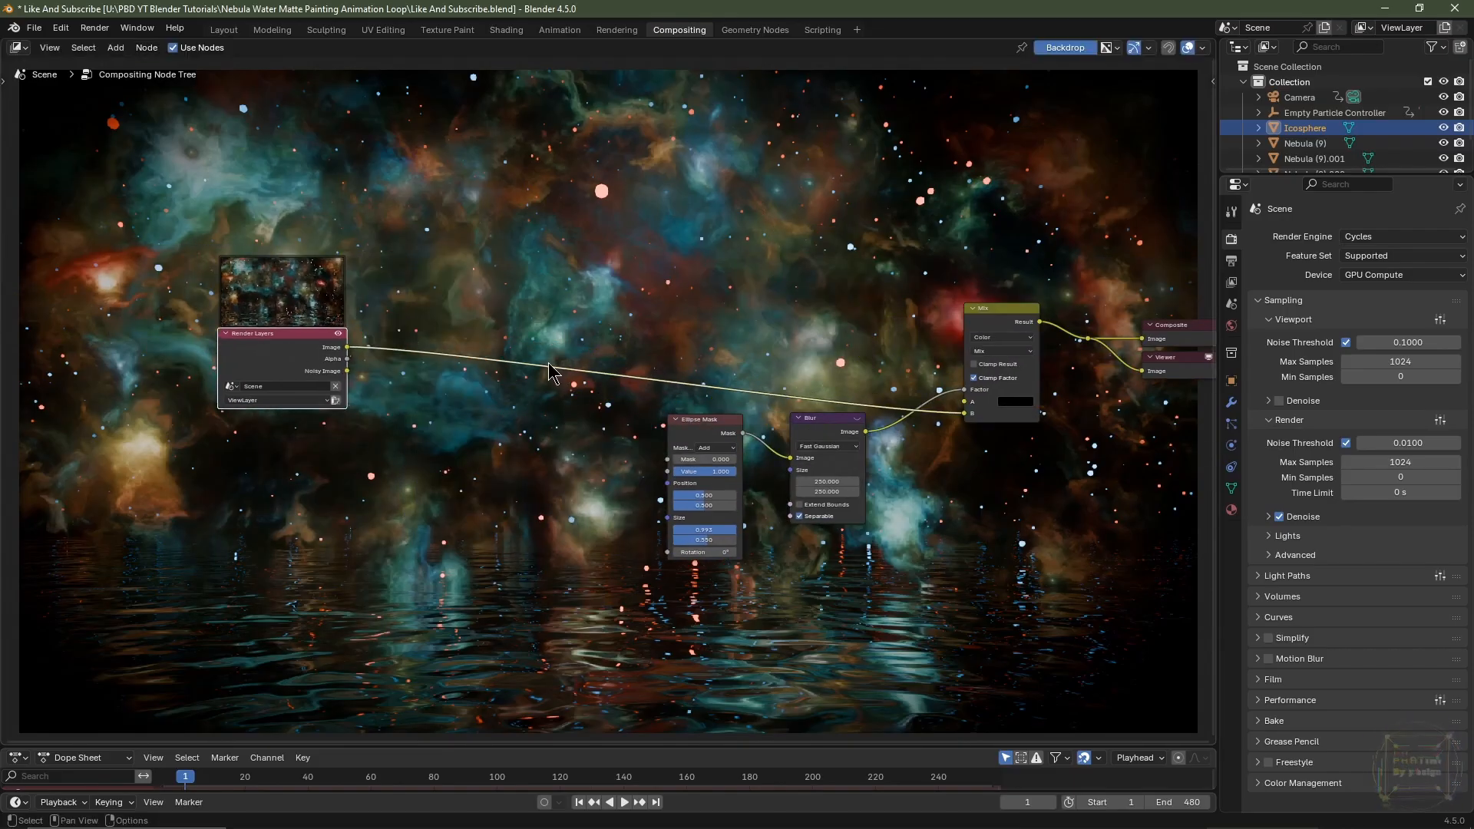
middle_drag(513, 420, 357, 455)
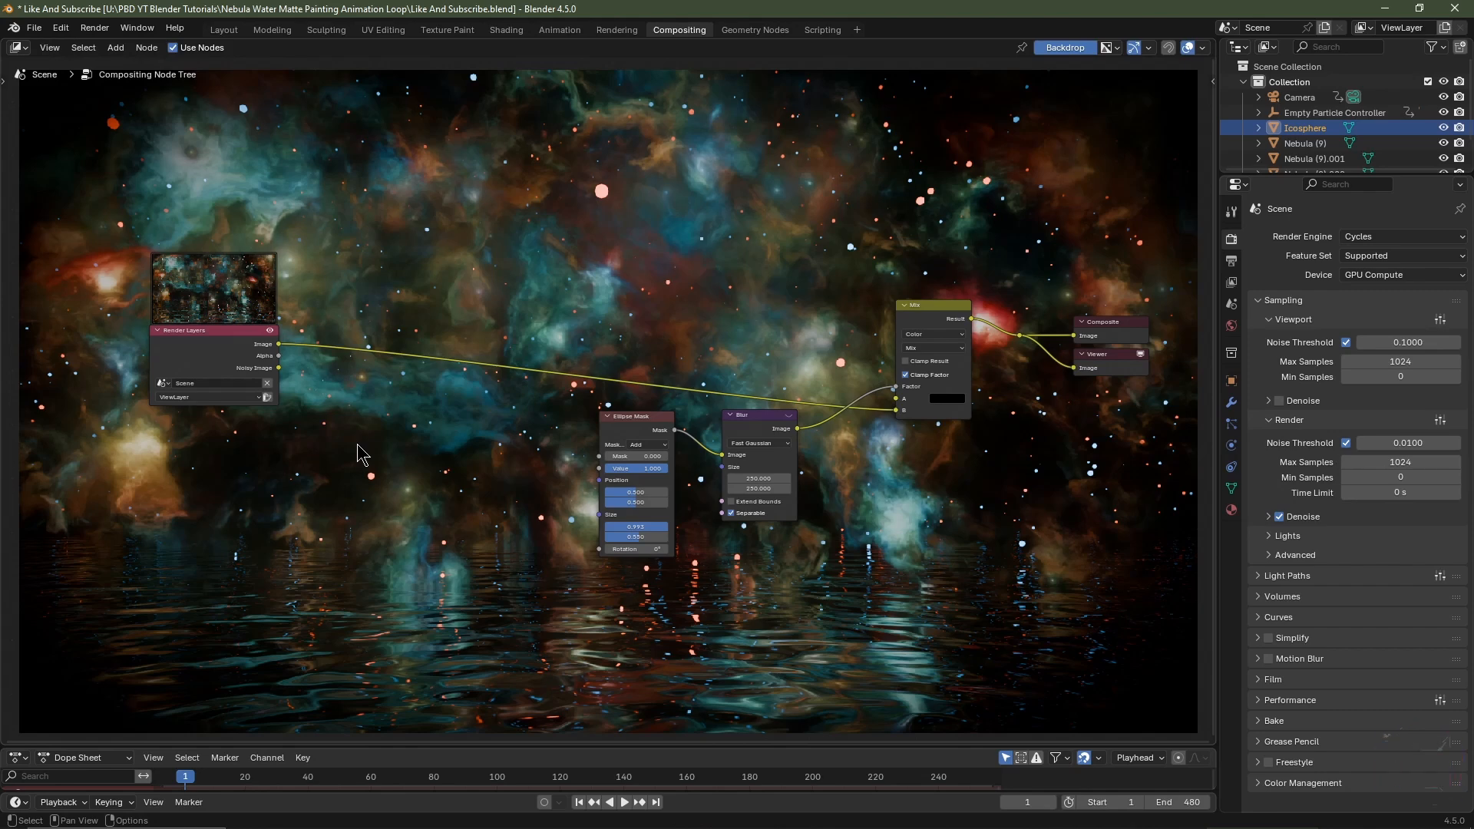
key(shift+a)
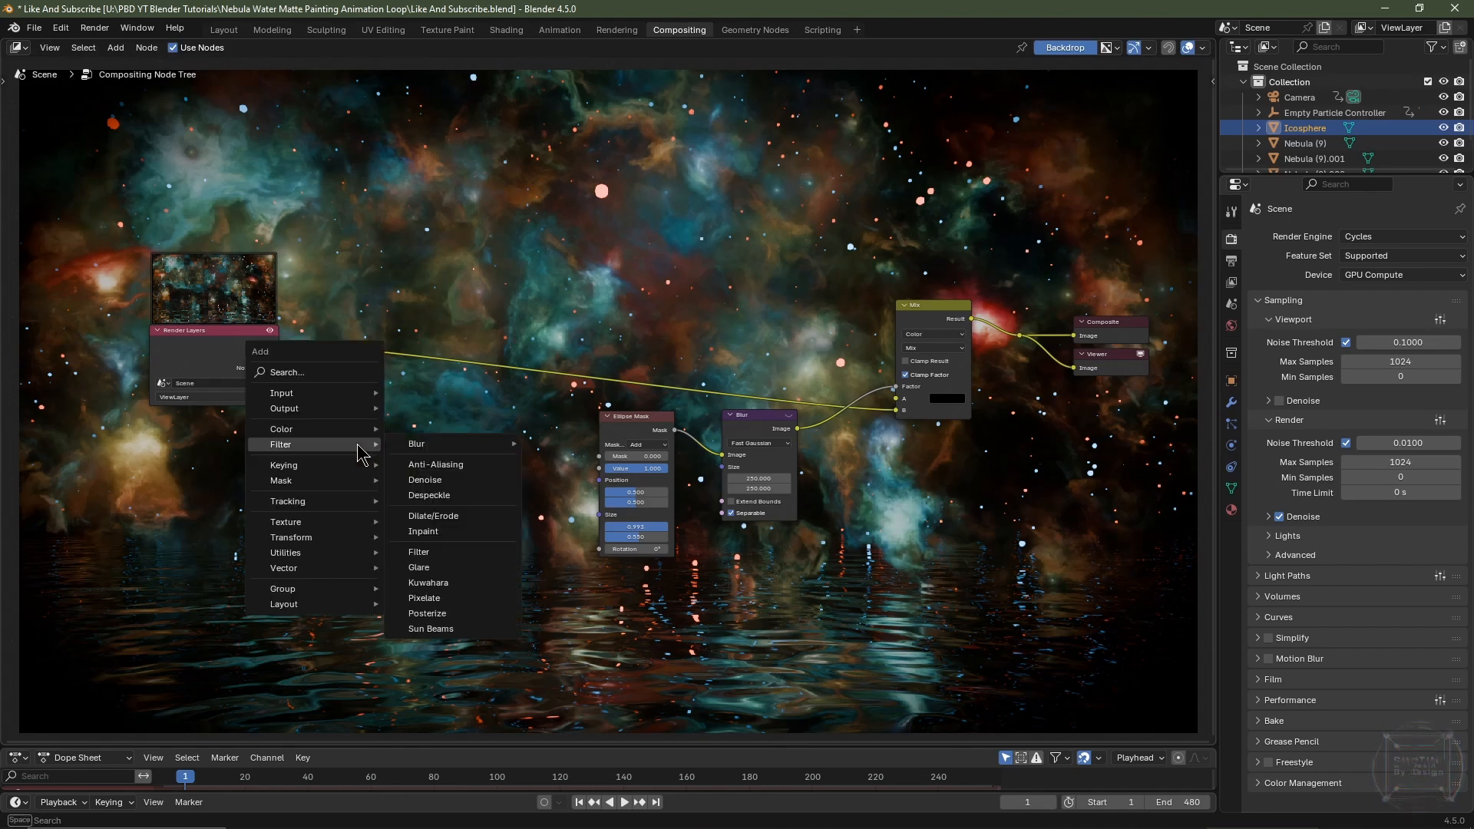
click(468, 568)
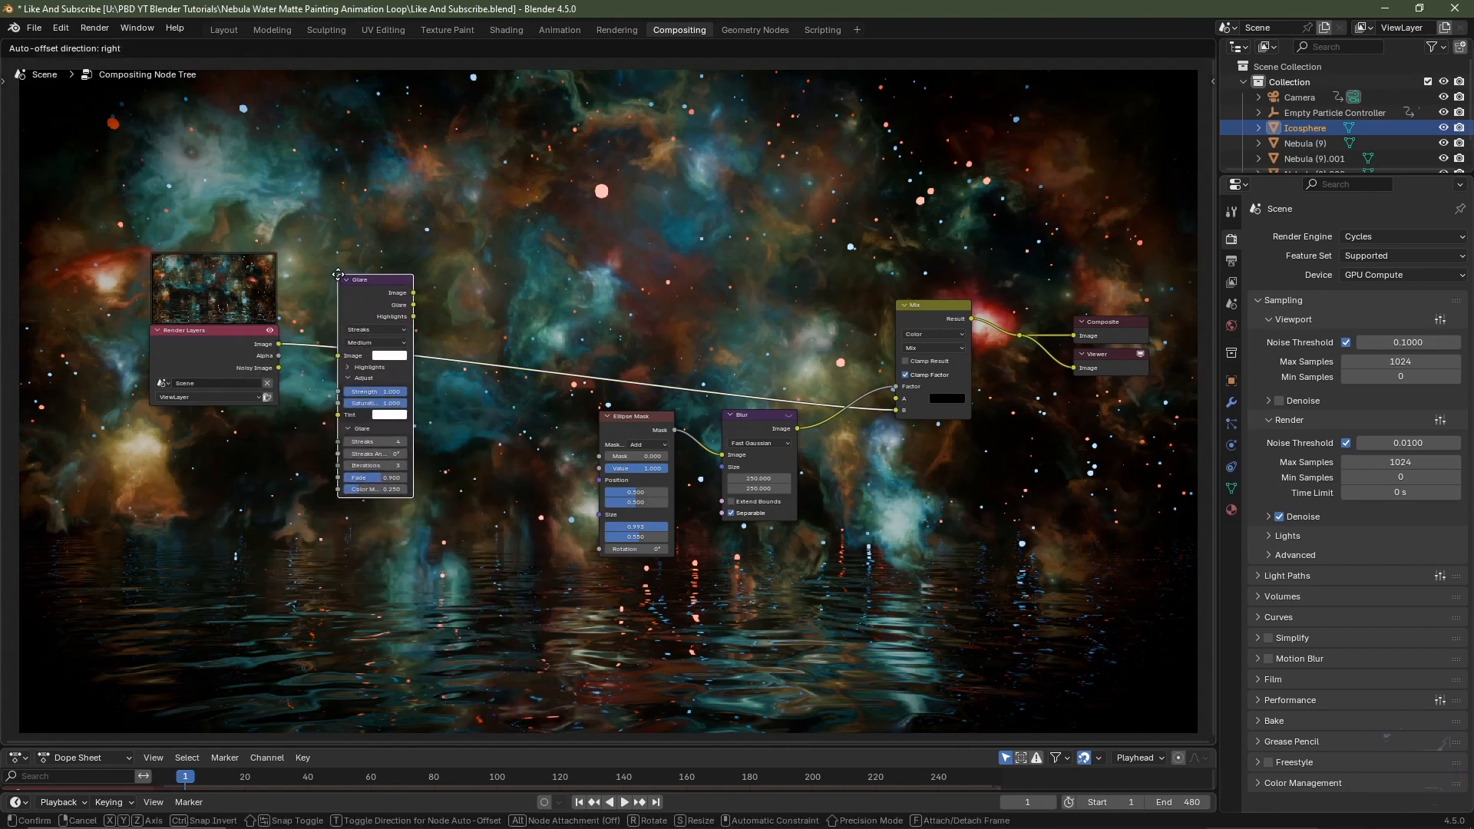
click(338, 275)
scroll(601, 398, up, 2)
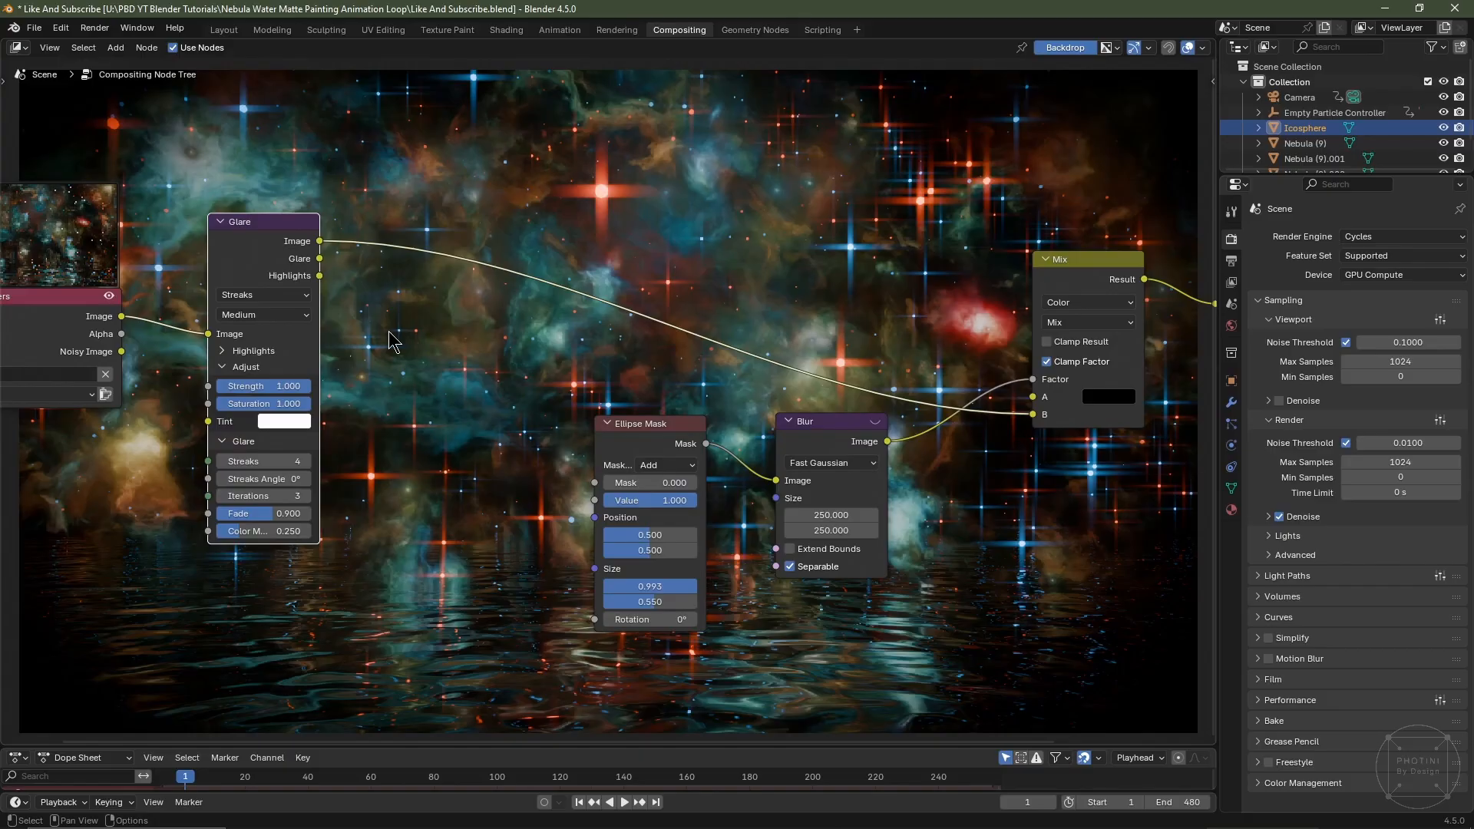
click(265, 295)
click(244, 387)
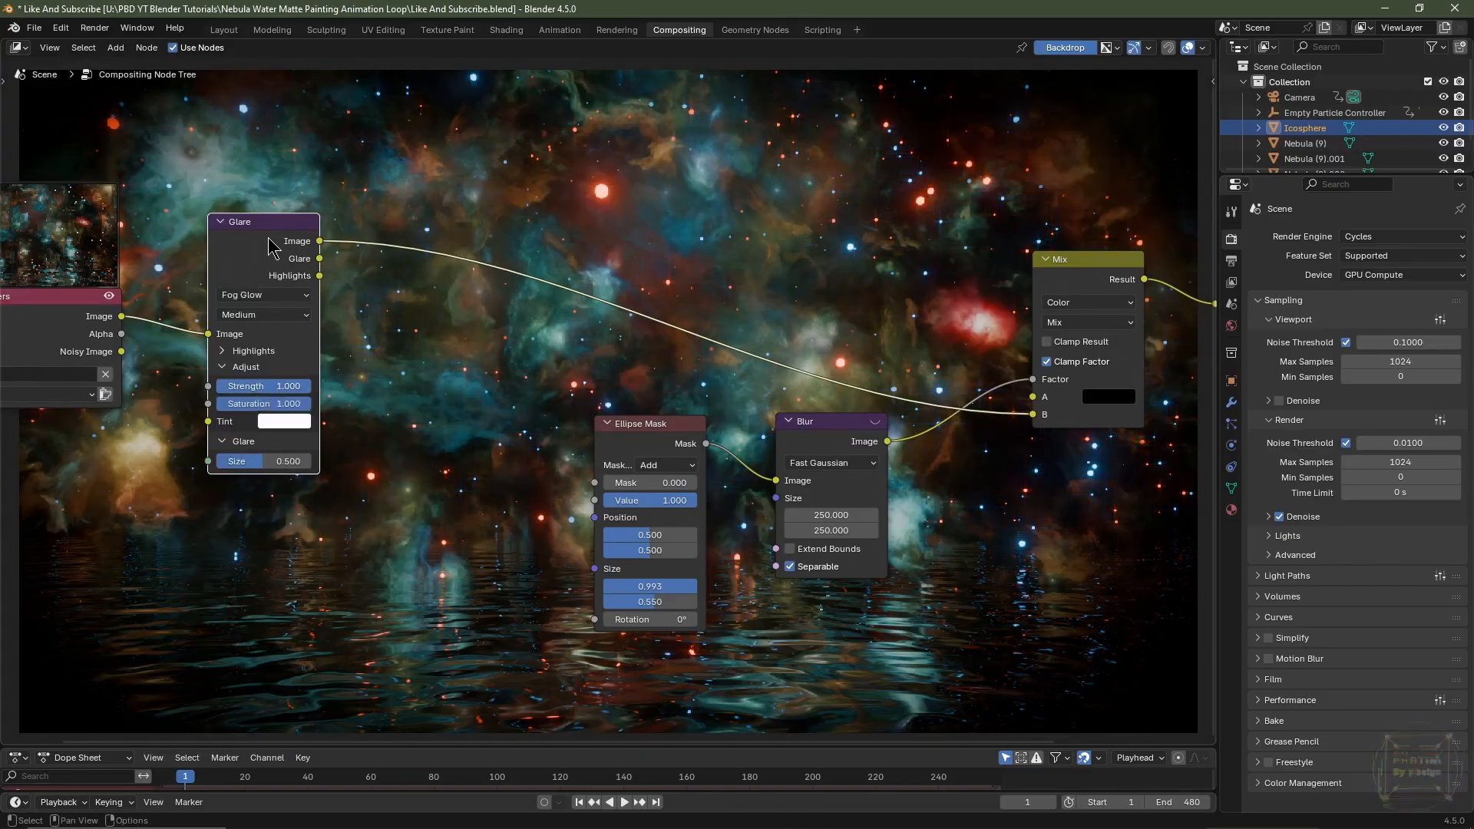
Duplicate the Fog Glow Glare node, insert the copy right after it and set the copy to Streaks
key(shift+d)
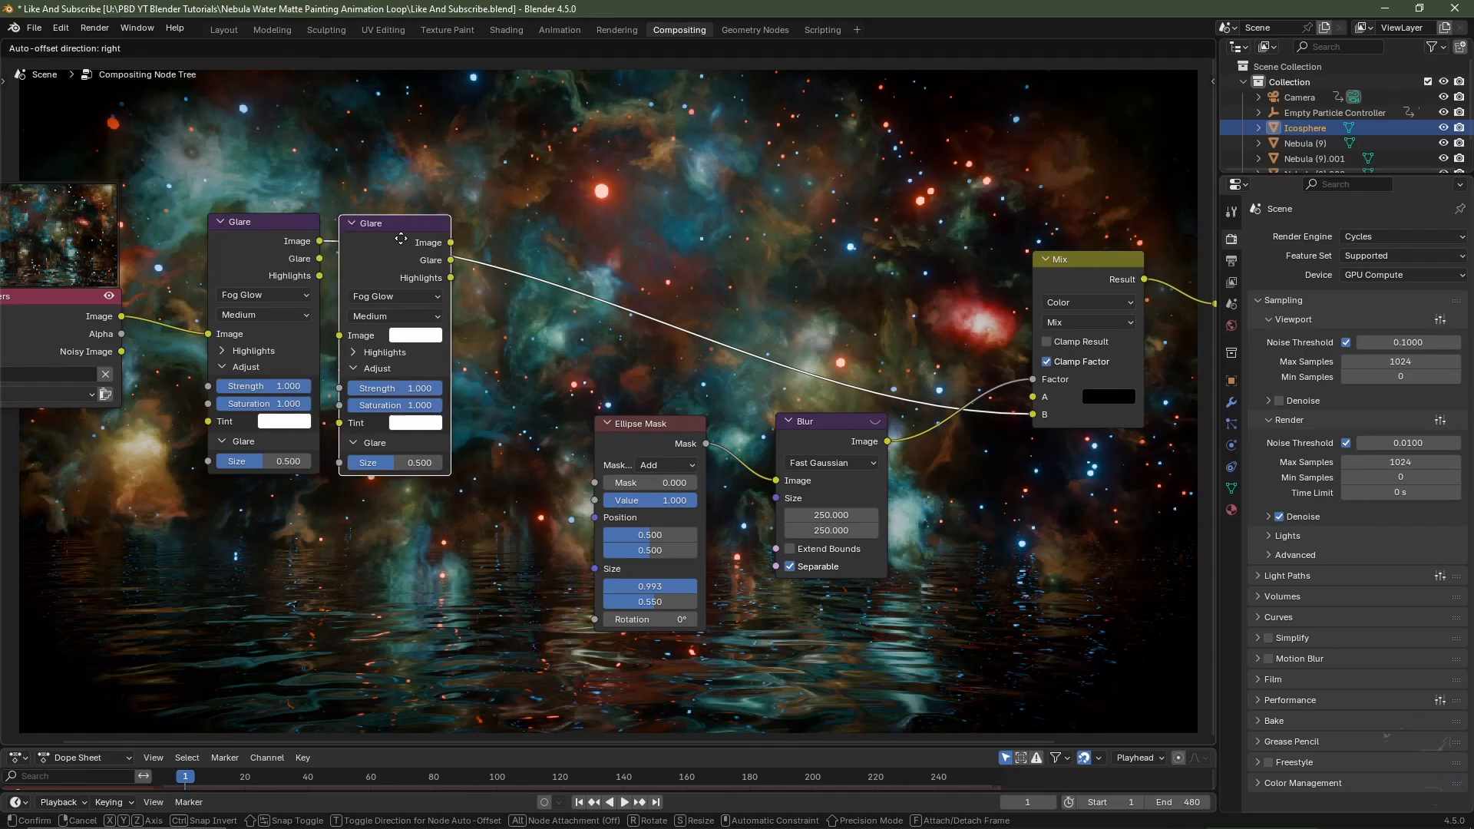
click(424, 278)
click(425, 295)
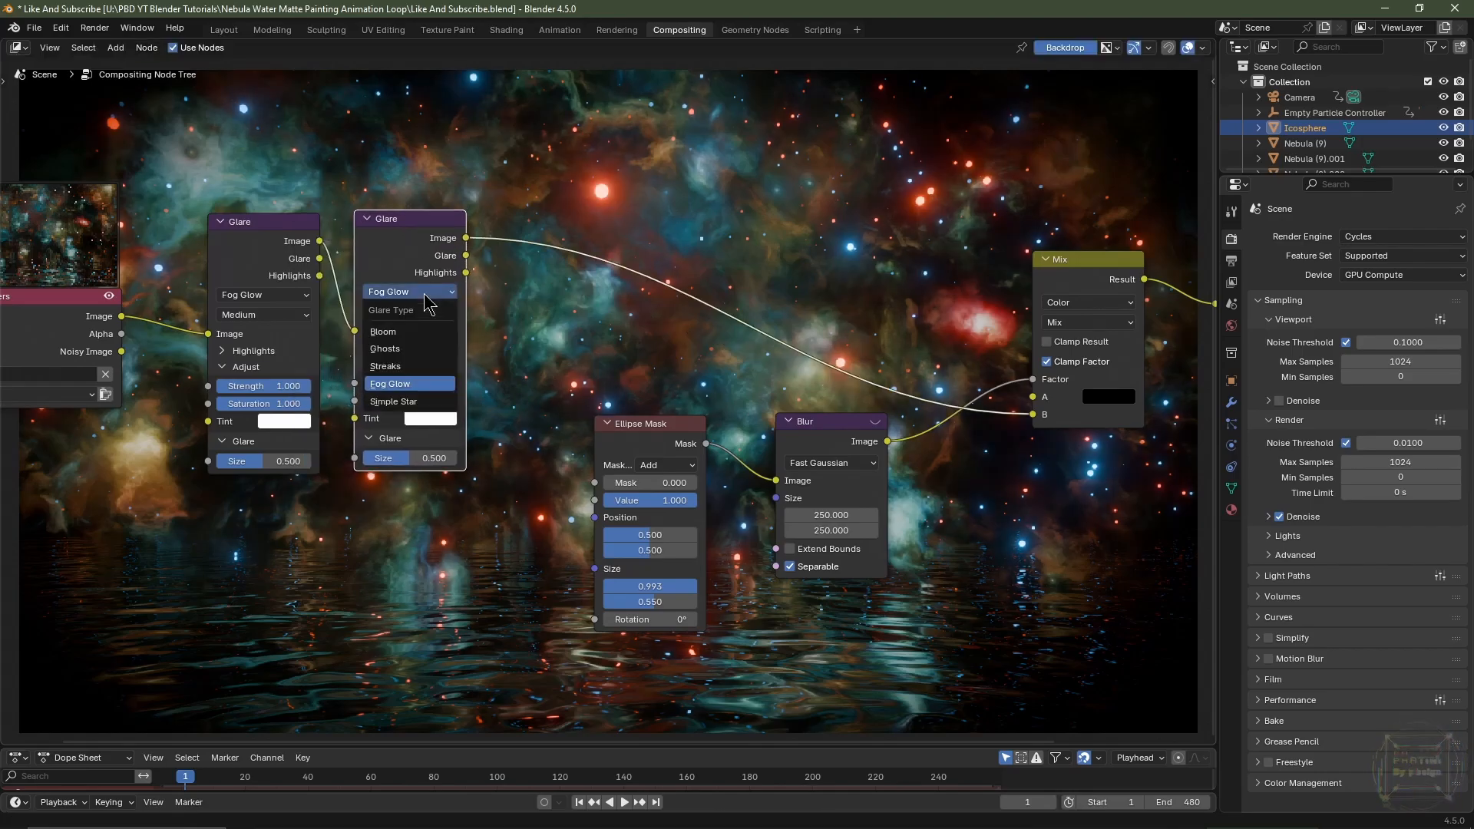
click(407, 366)
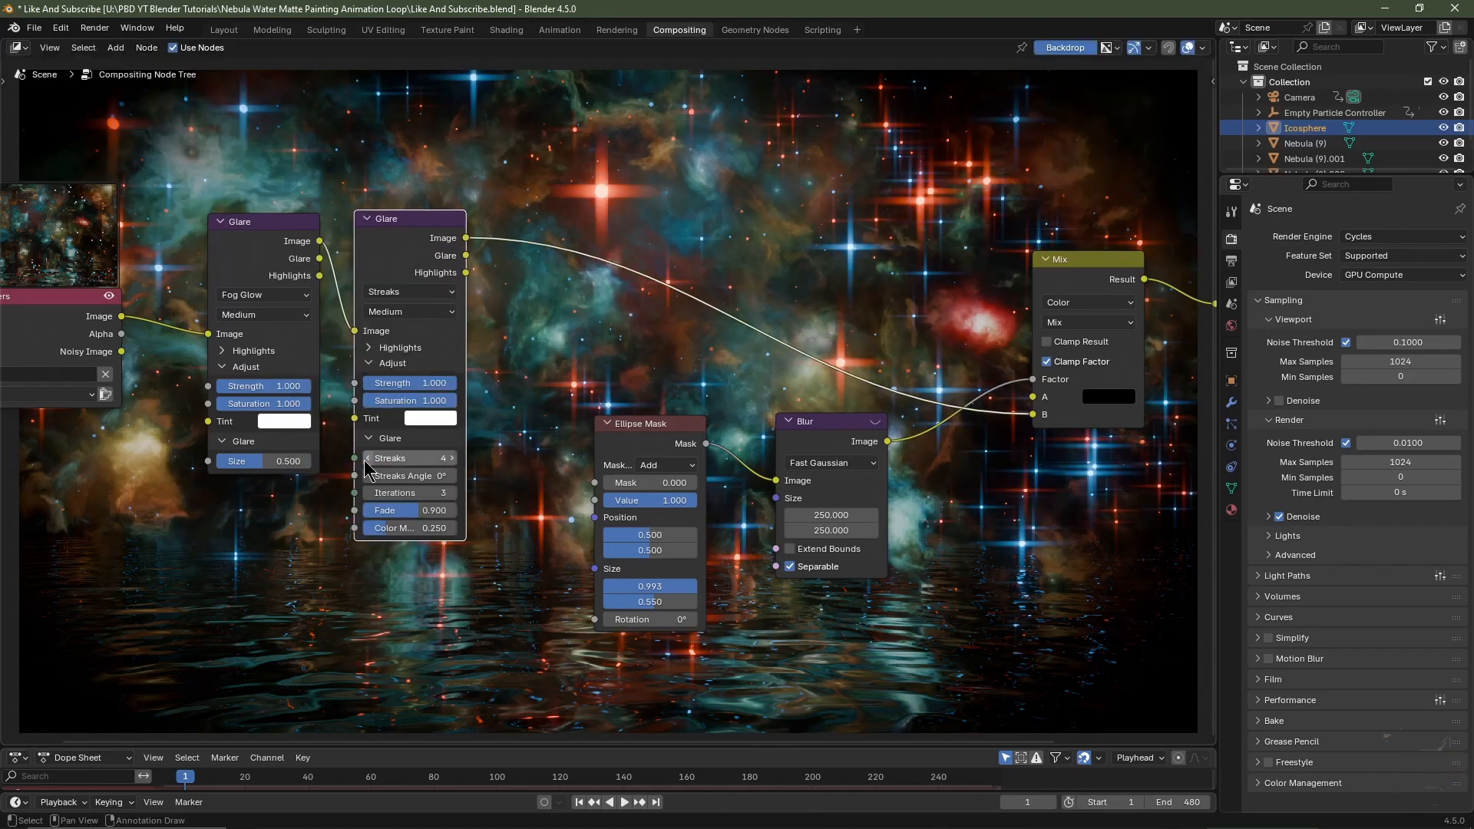
Set the Streaks Glare node's fade to 0.93 and its strength to 0.25
click(412, 510)
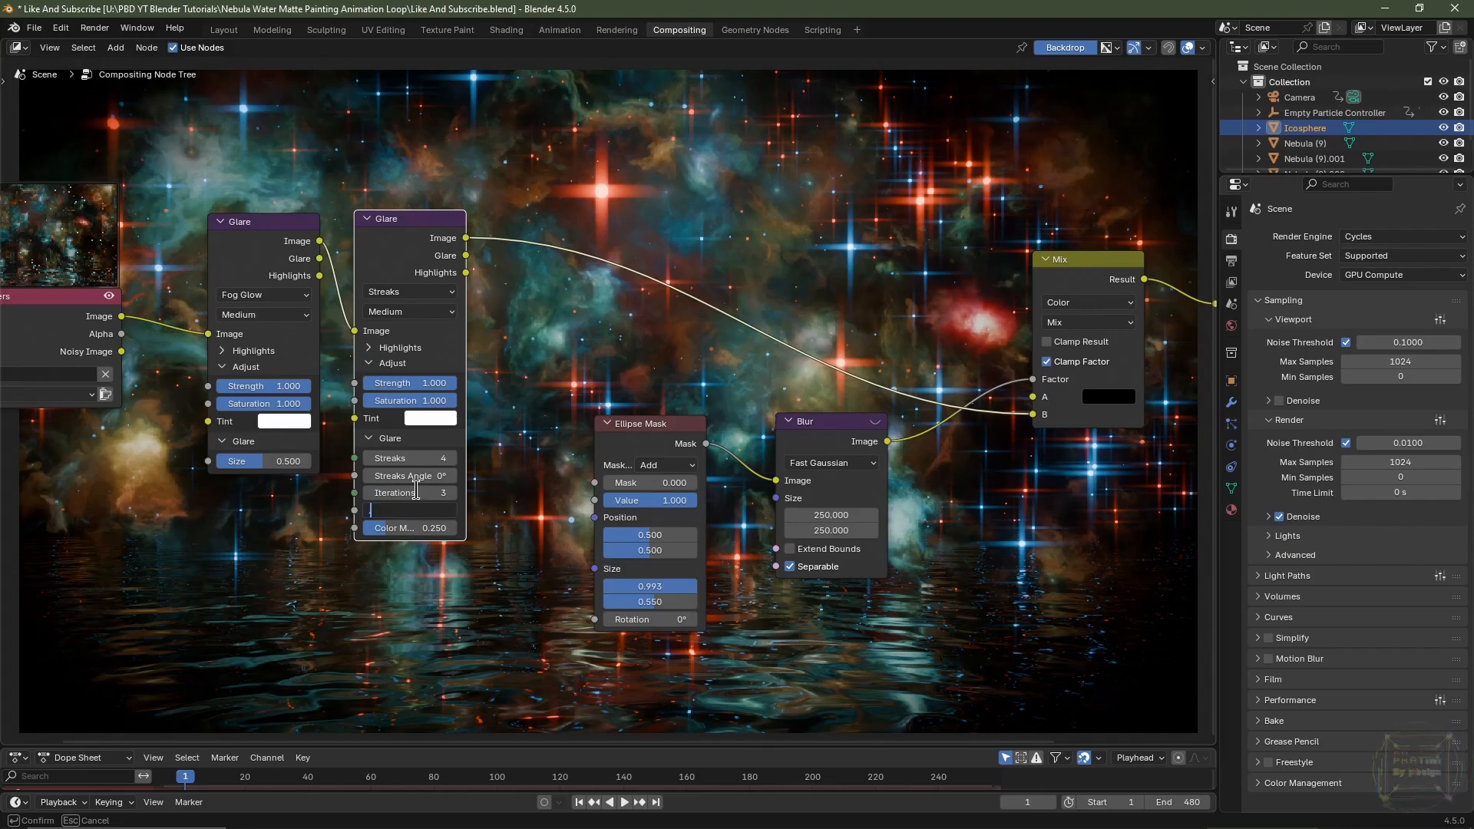
text(.93)
key(Return)
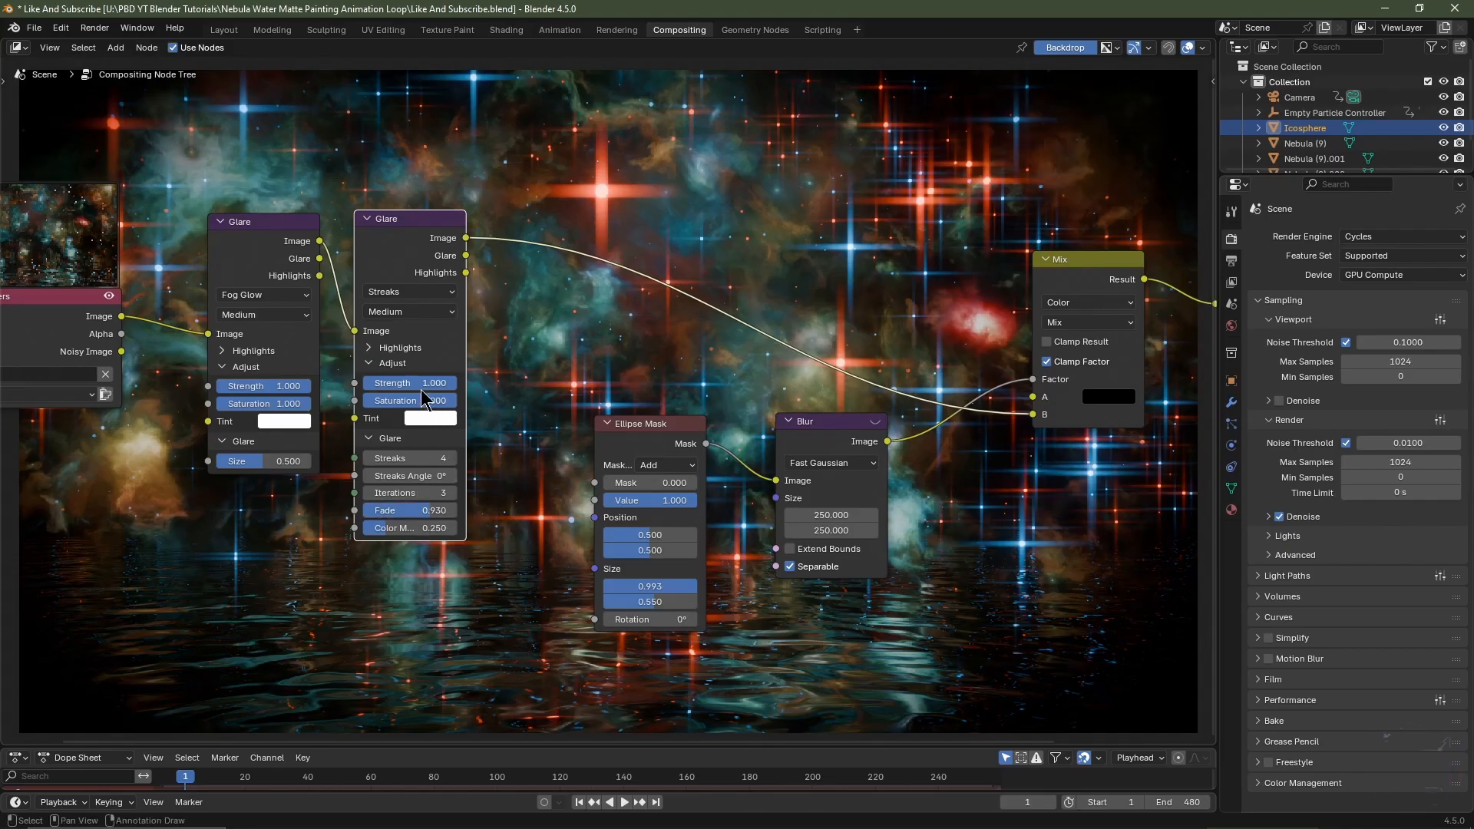
click(419, 383)
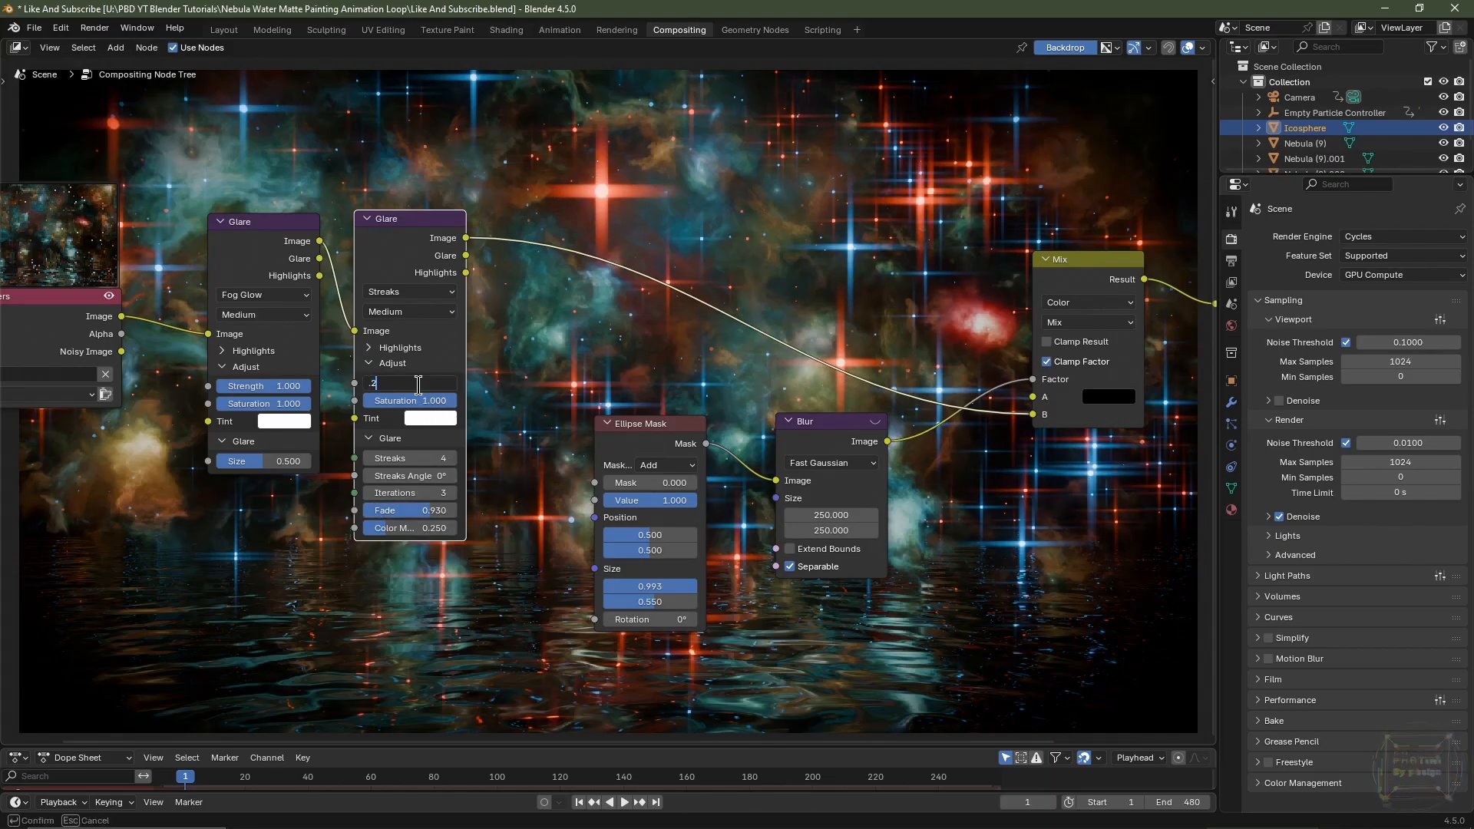
key(Return)
Expand the Streaks Glare node's highlights settings and set the threshold to 5
click(370, 349)
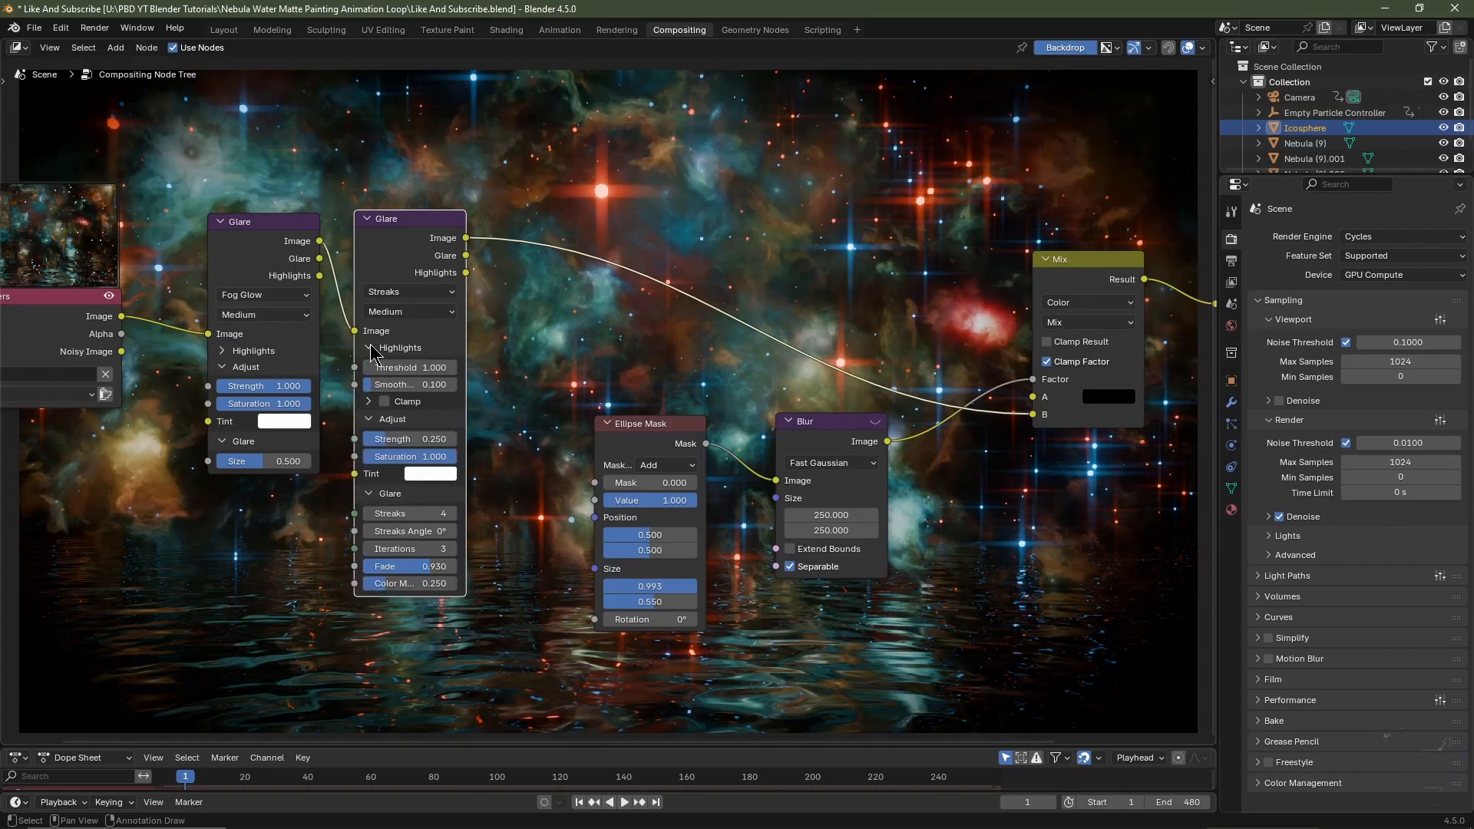
click(403, 368)
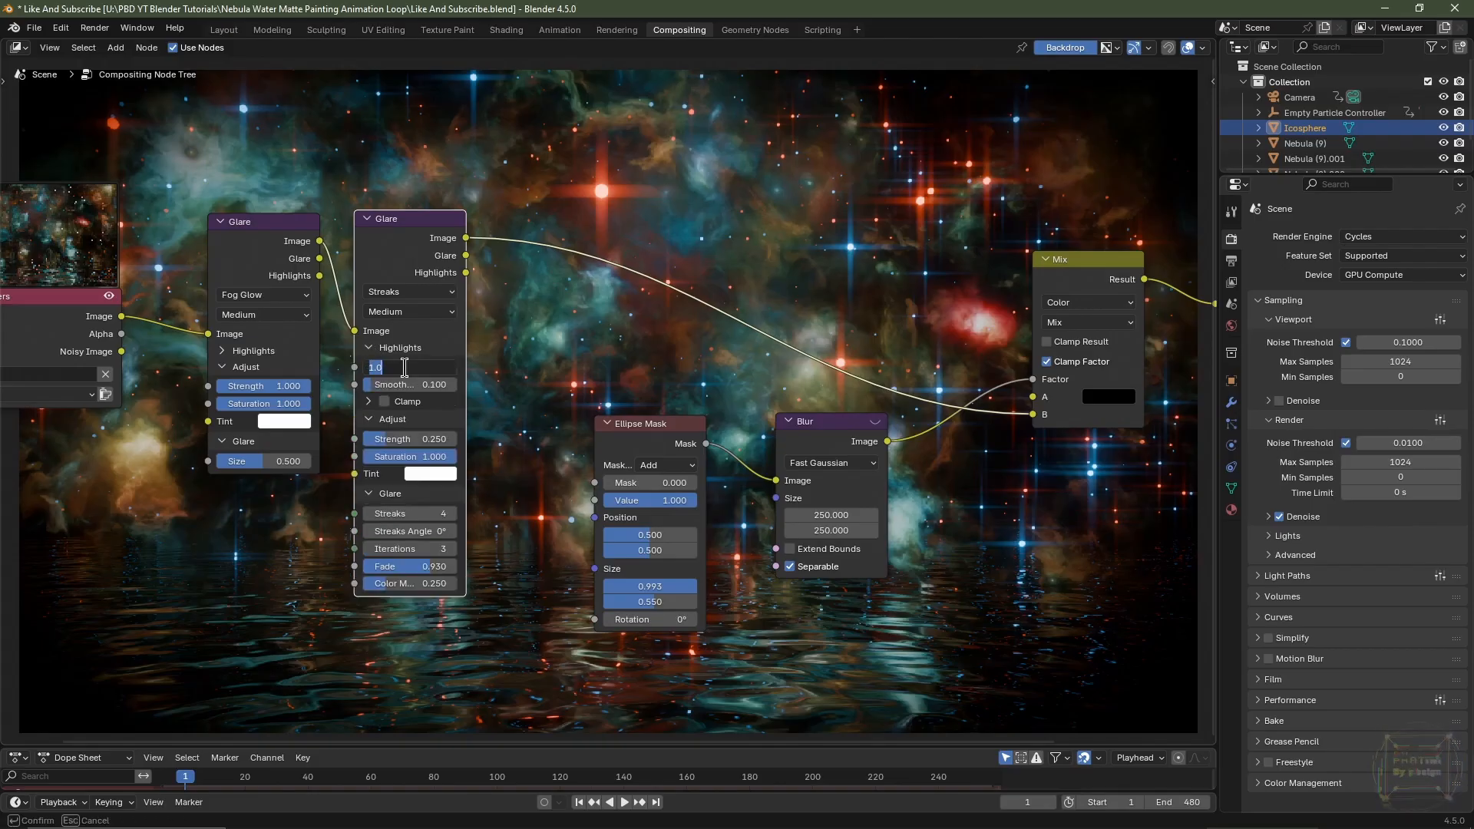
text(5)
key(Return)
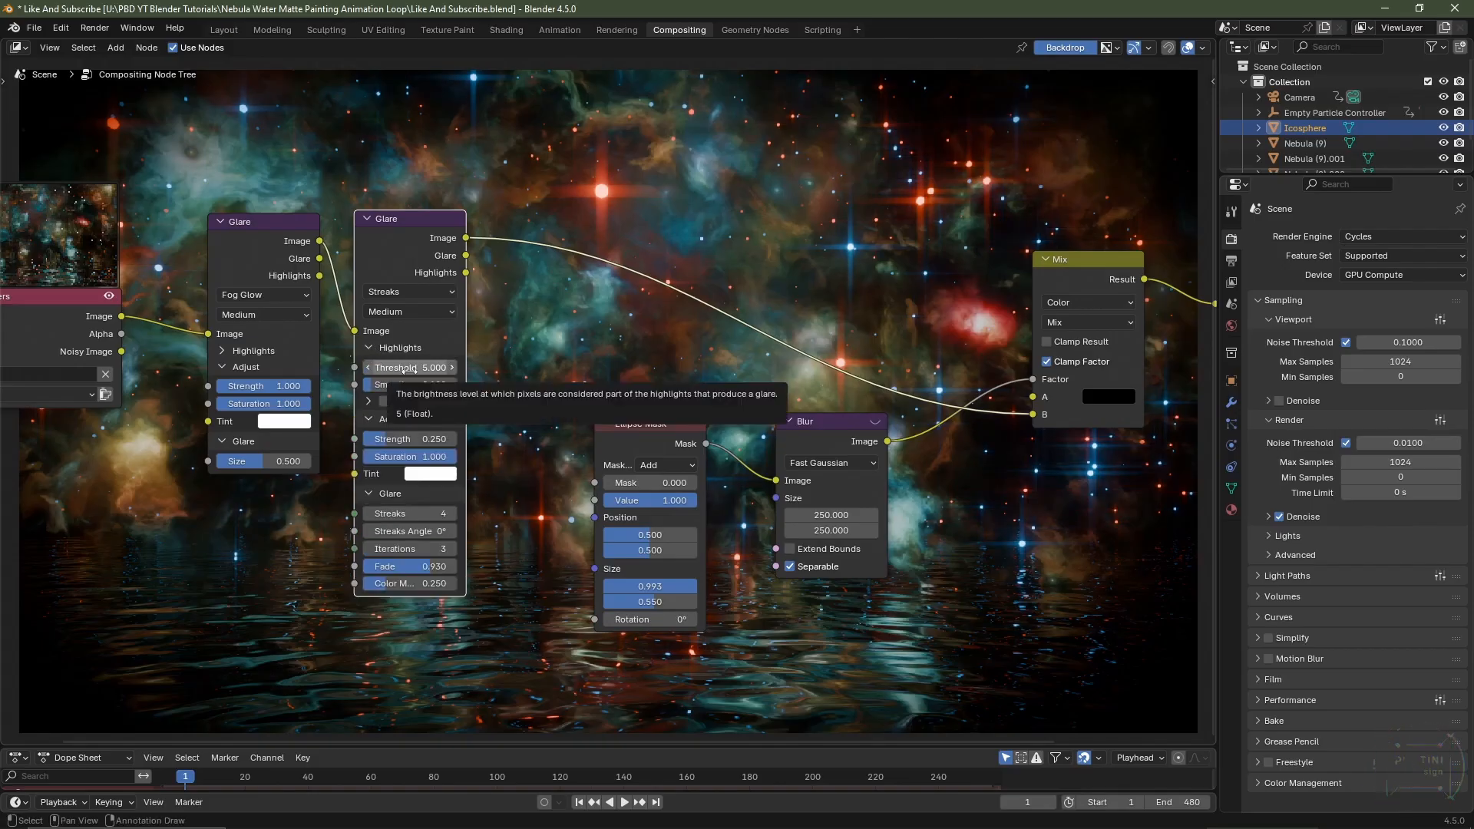
Set the Streaks Glare node's fade to 0.92
click(419, 583)
double_click(419, 566)
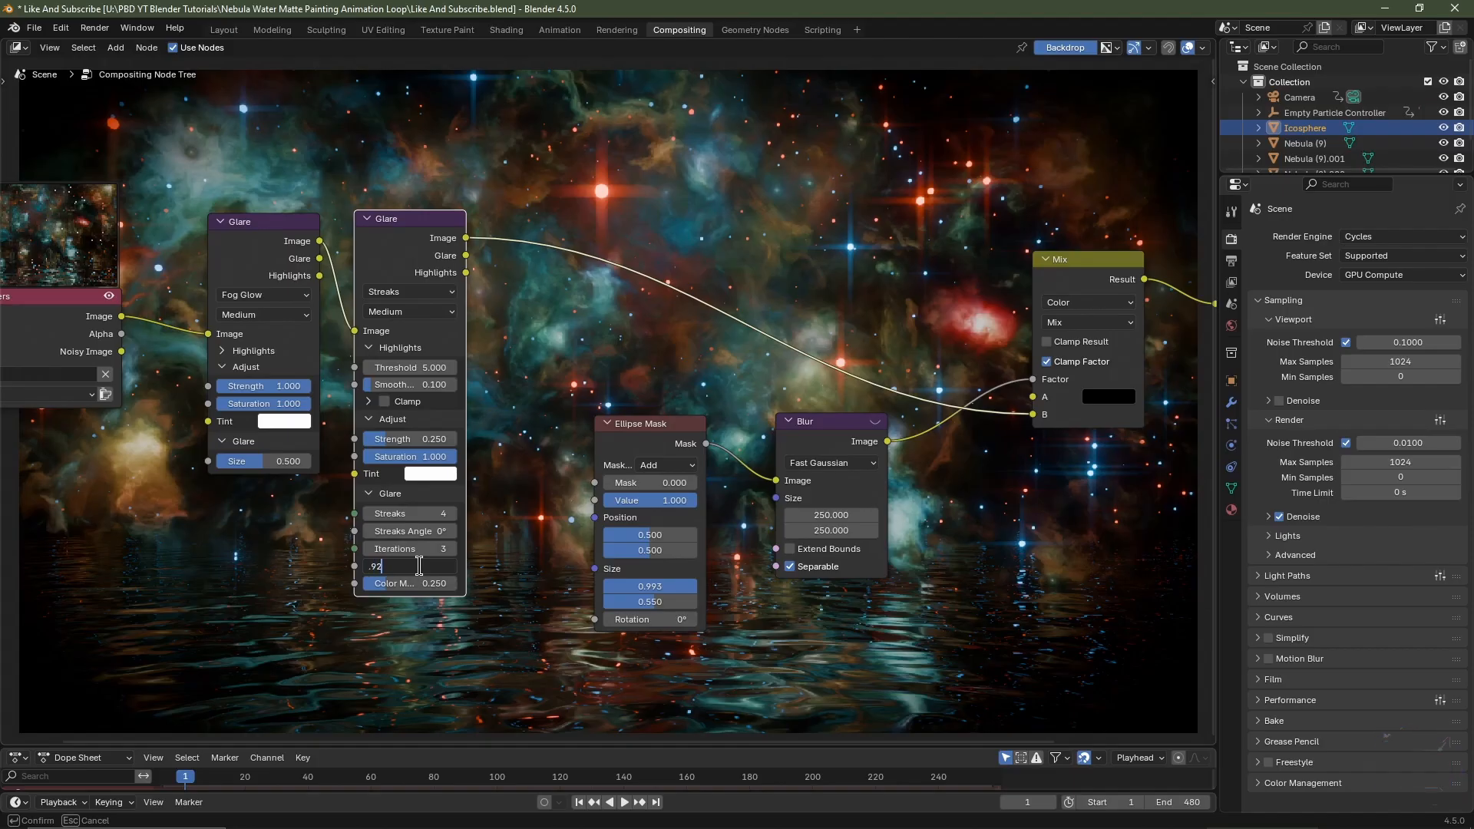
text(.92)
key(Return)
Move the Ellipse Mask and Blur nodes together down and to the right to free space beside the Streaks Glare node
drag(553, 372, 849, 603)
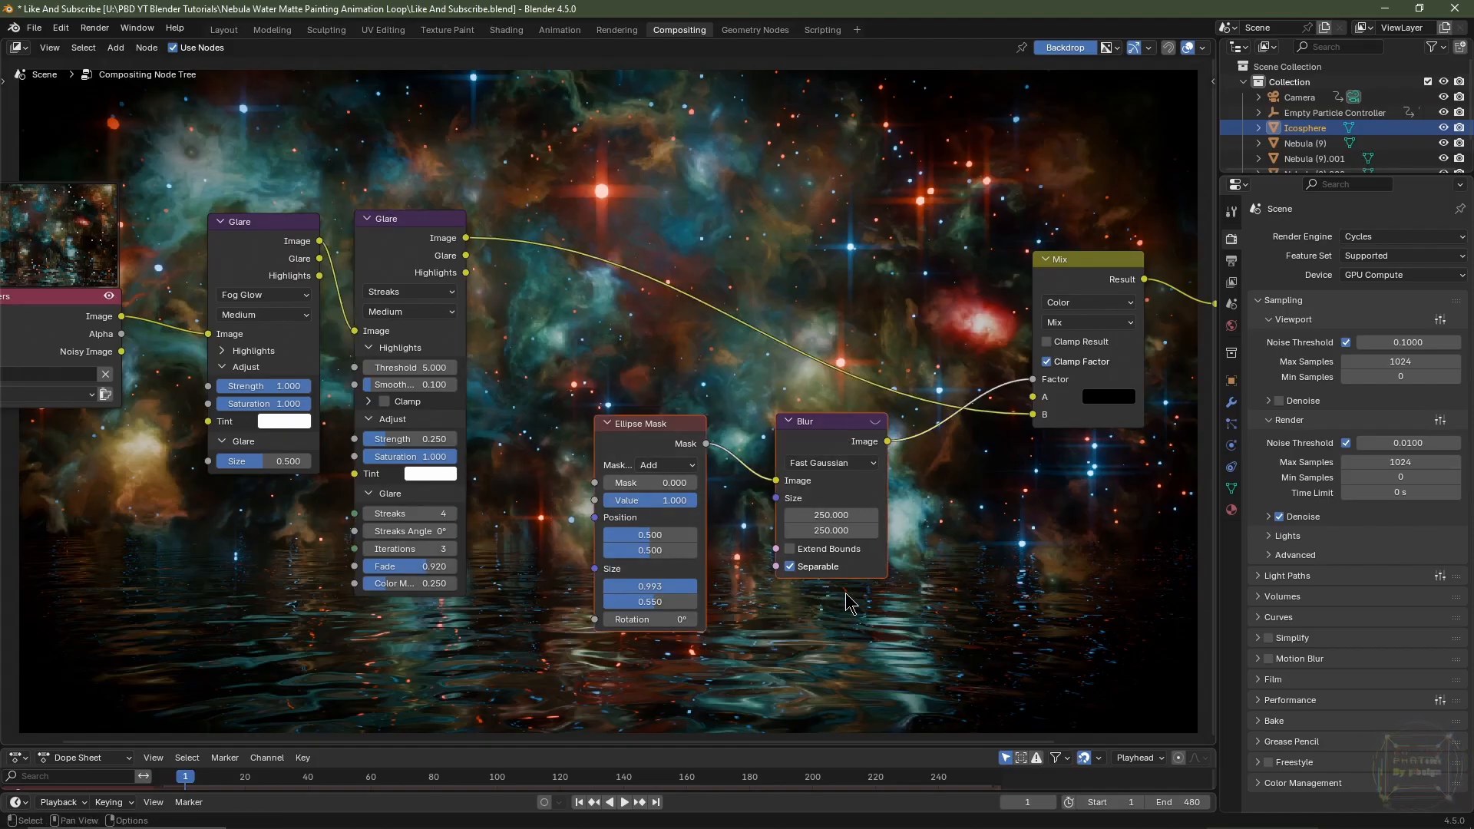
key(g)
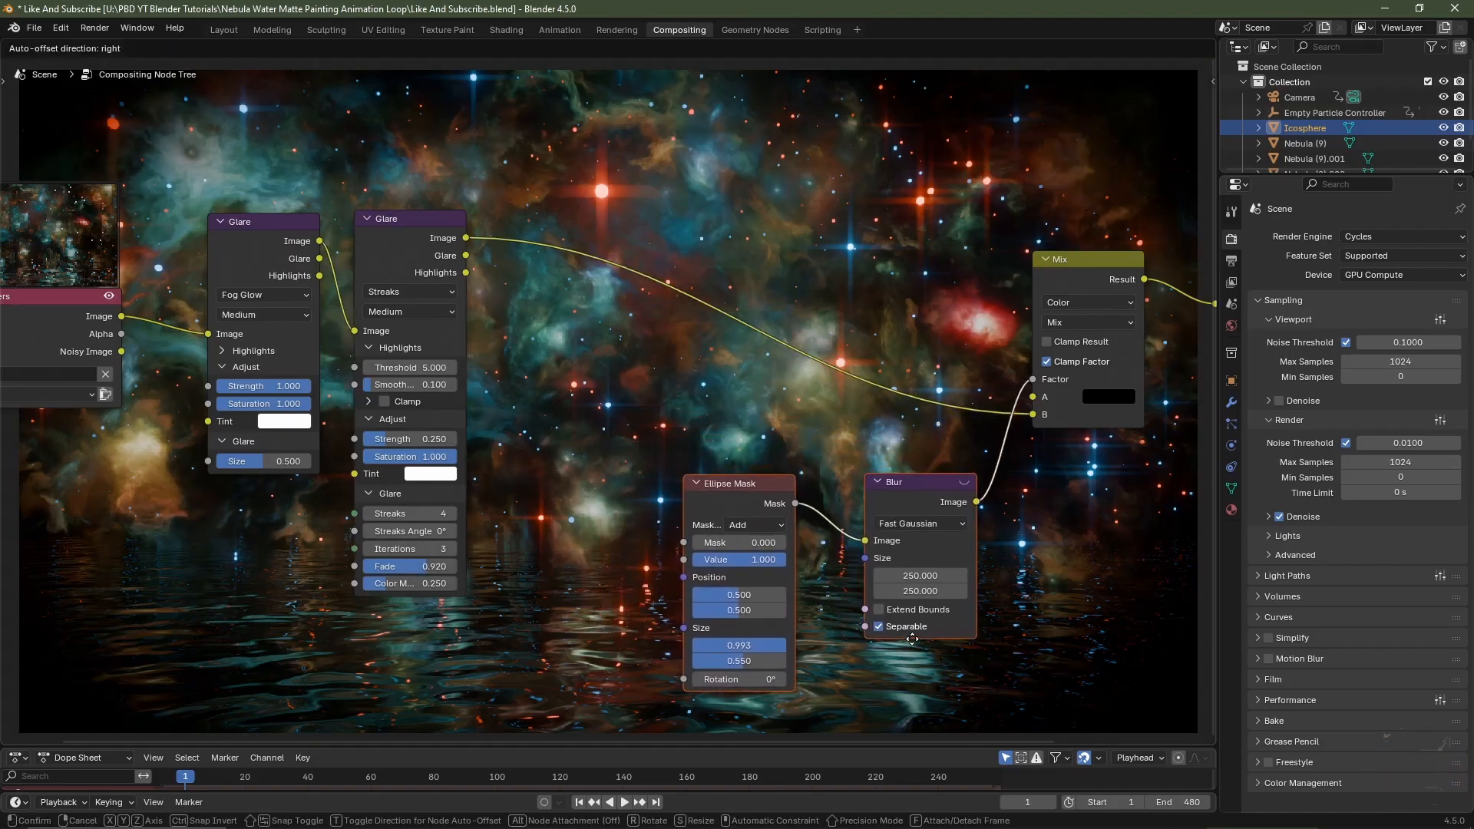
click(885, 624)
Duplicate the Streaks Glare node and connect the copy's image output to the Mix node's B input, replacing the original Streaks link
click(401, 240)
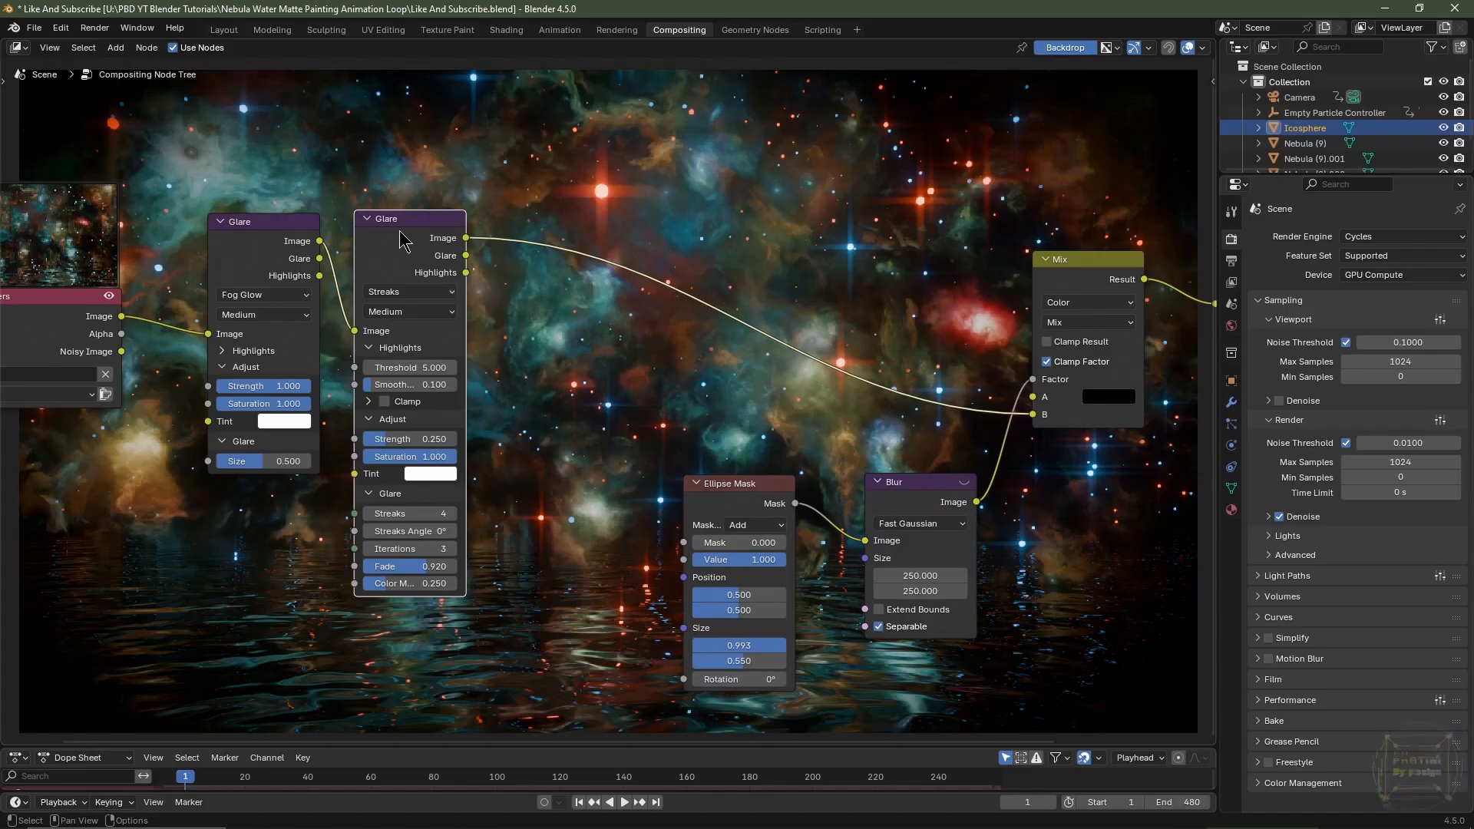
key(shift+d)
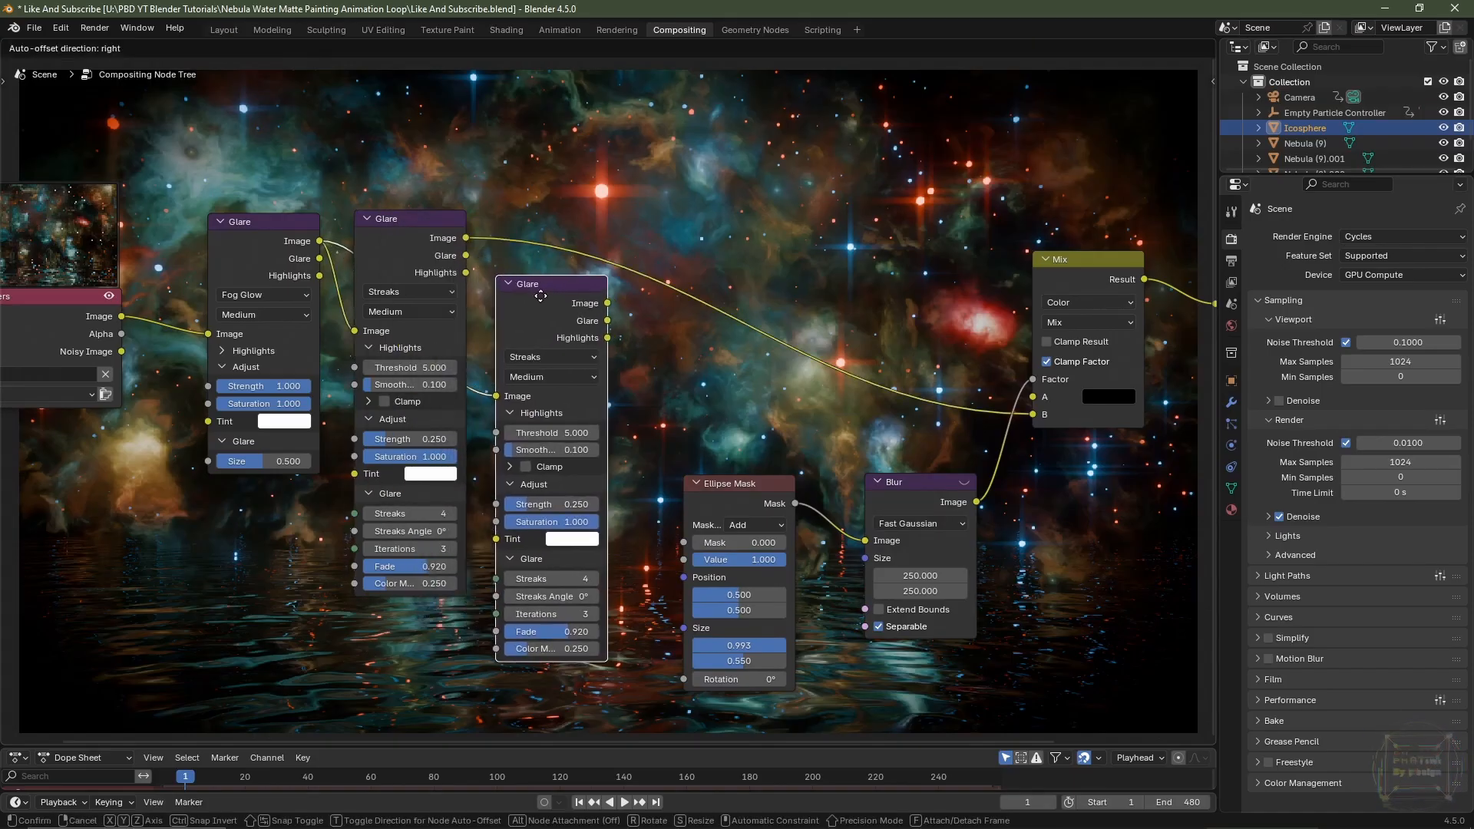
click(539, 297)
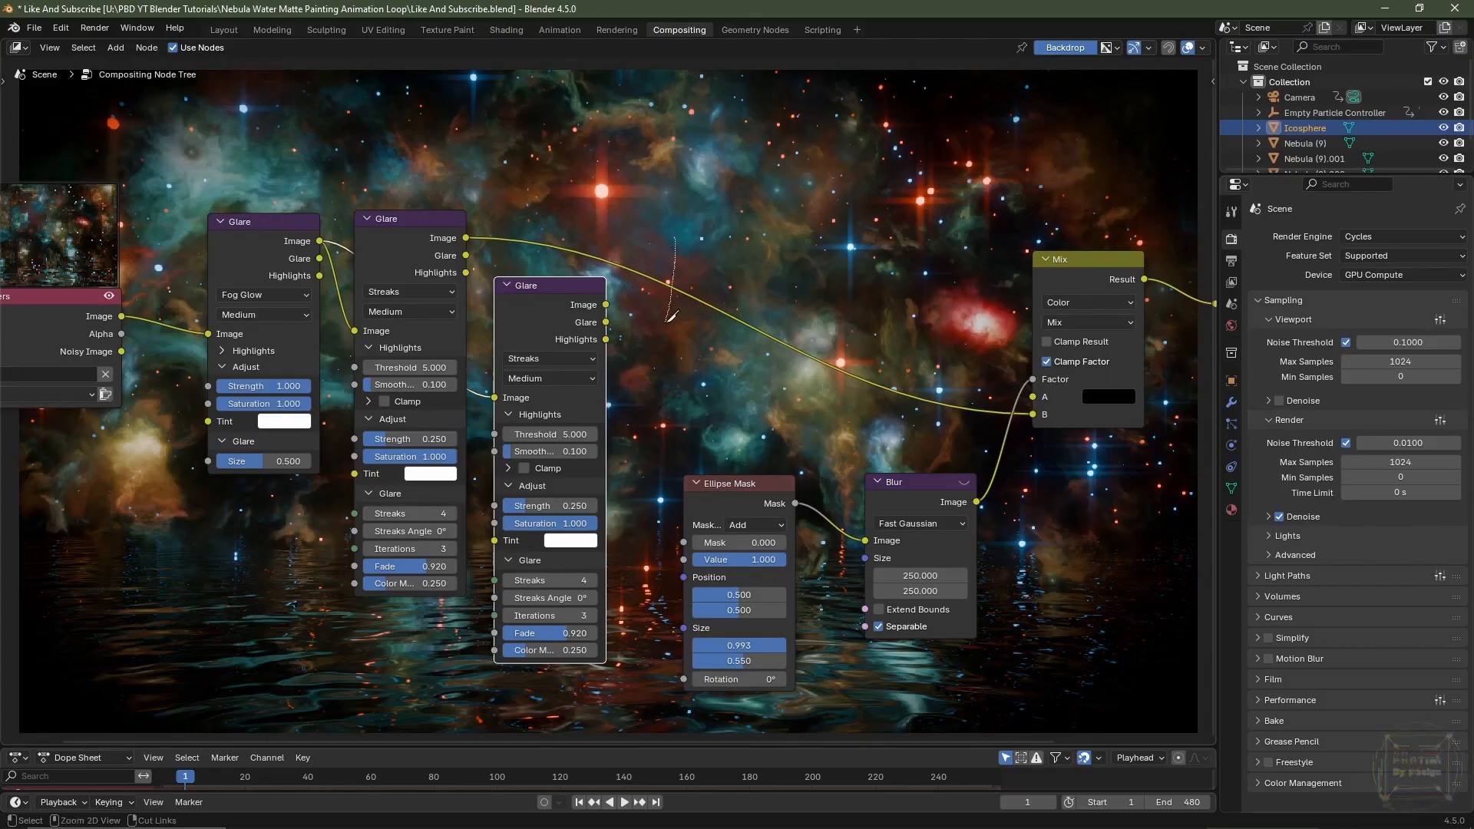
ctrl+right_drag(668, 318, 668, 323)
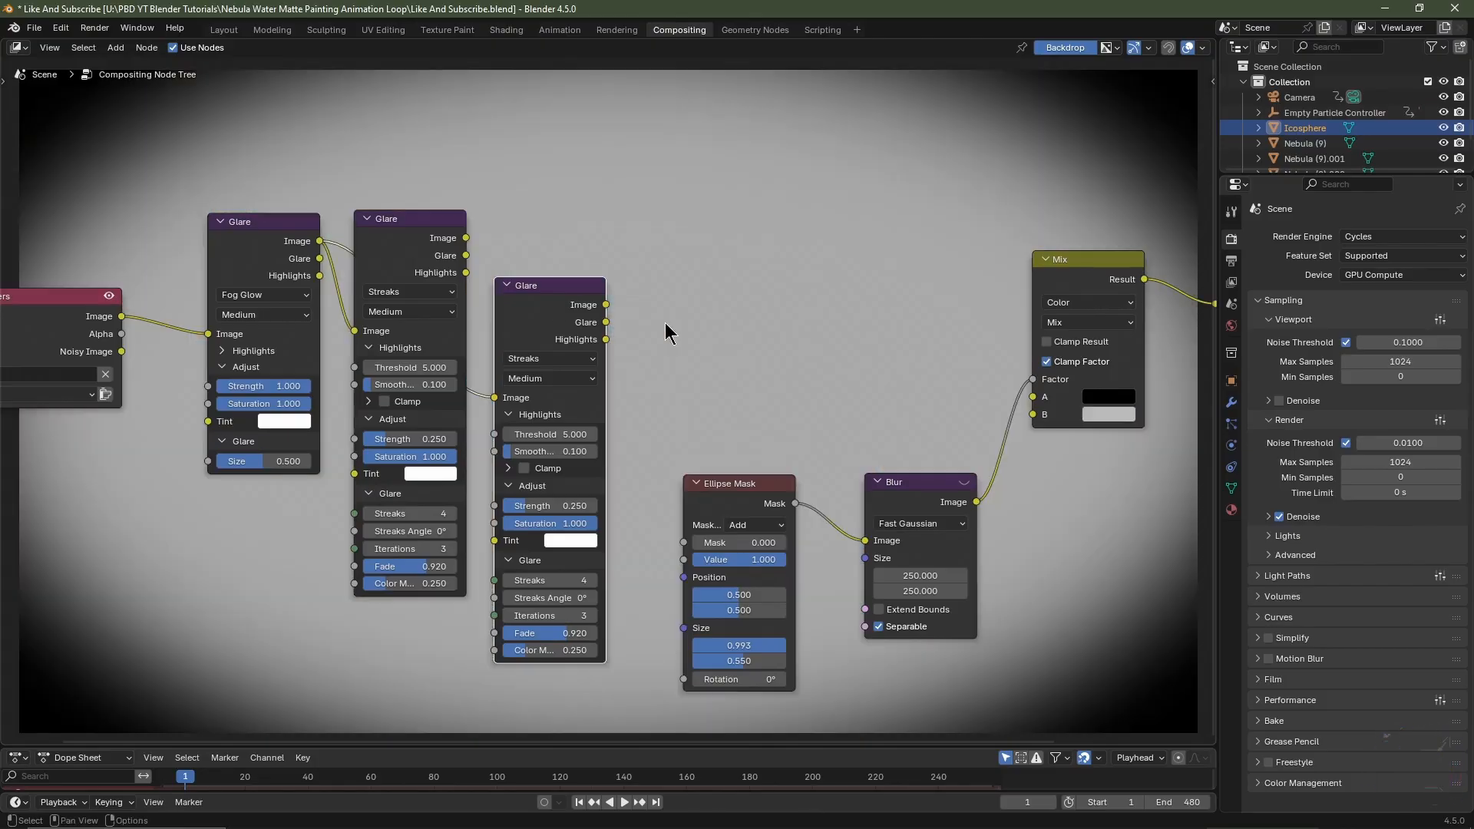
drag(602, 305, 1033, 428)
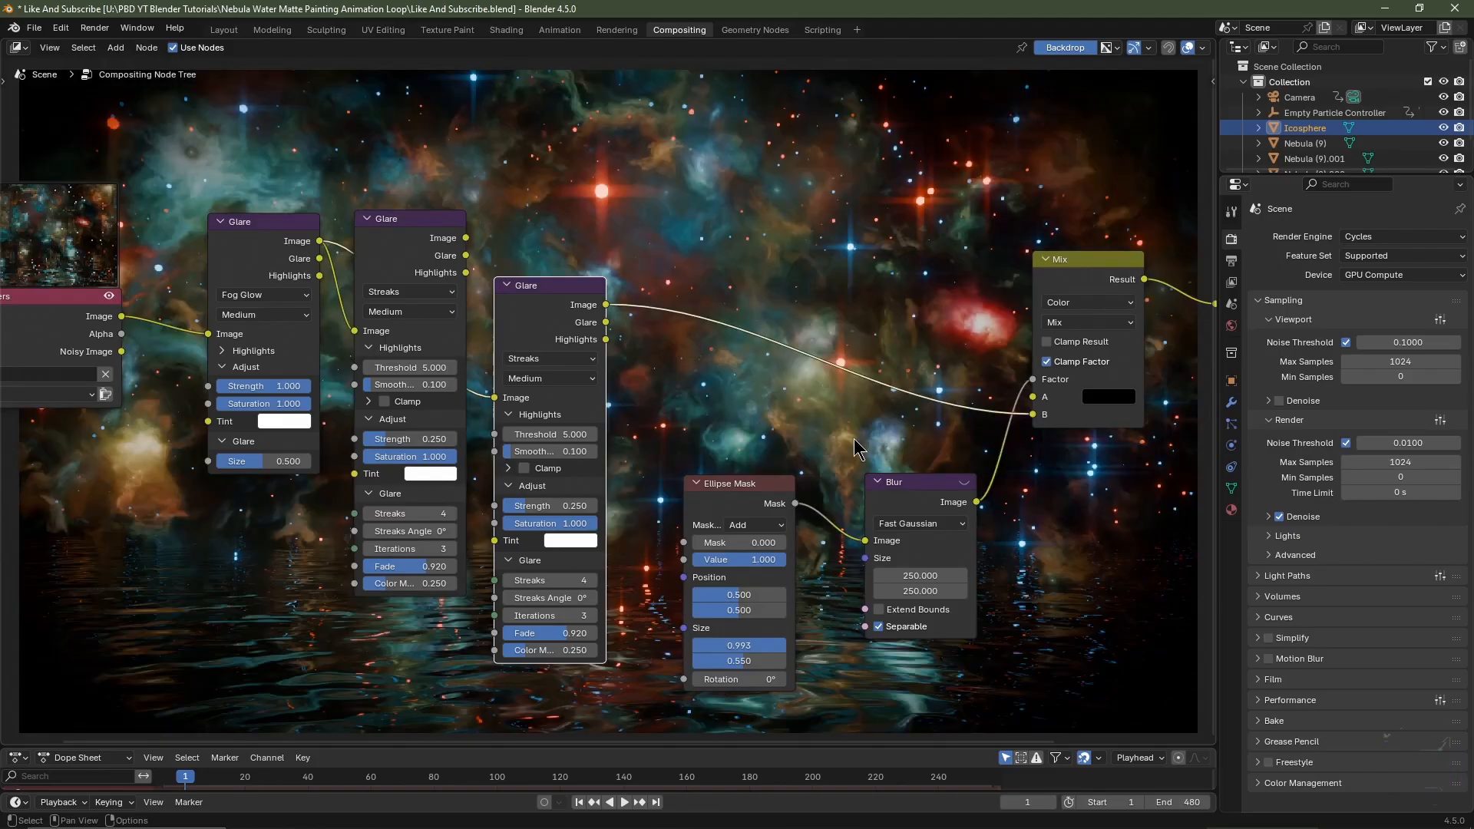
Set the duplicated Streaks Glare node's streaks angle to 45° and its fade to 0.875
click(573, 598)
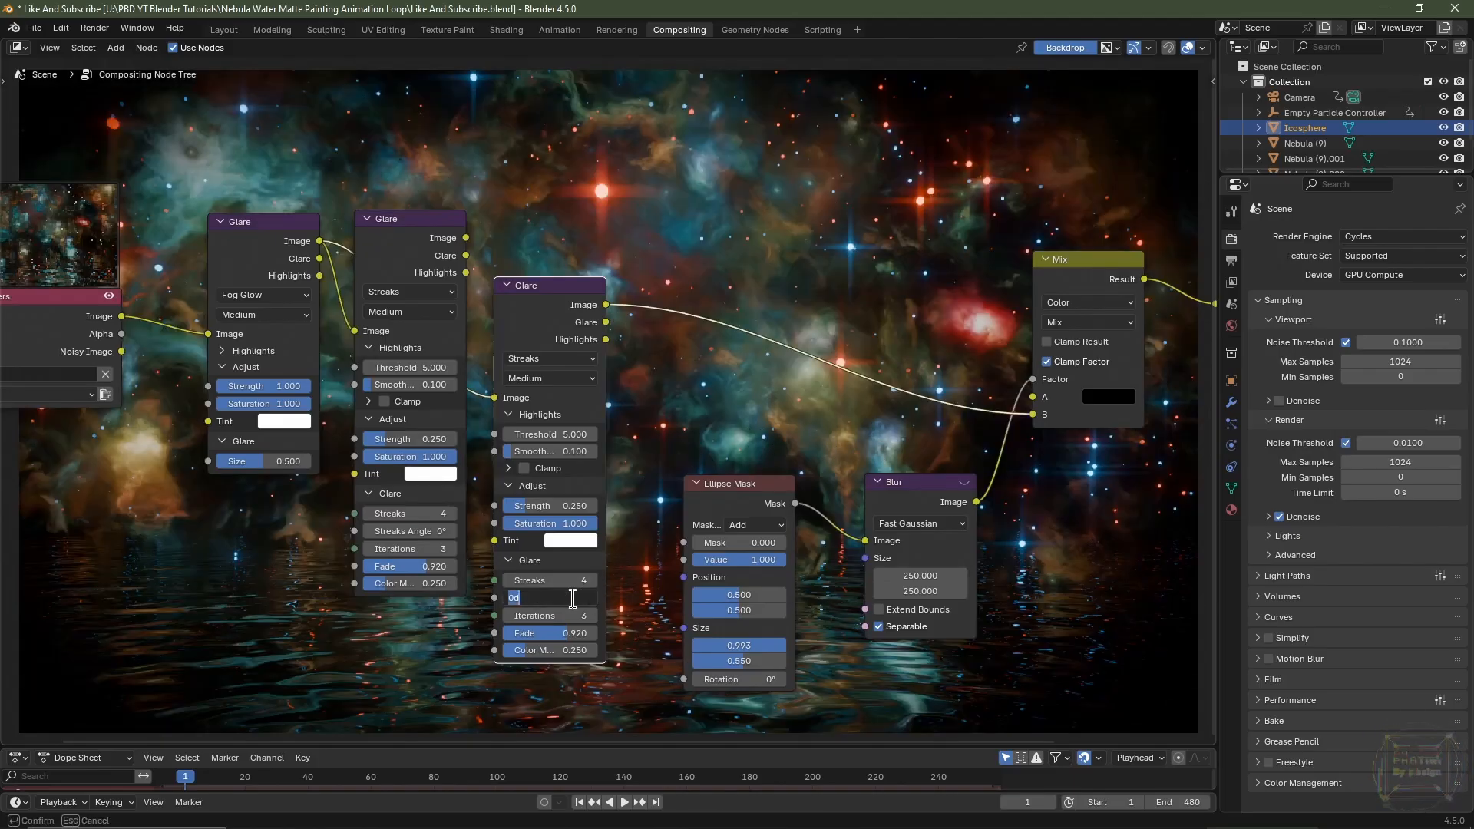
text(45)
key(Return)
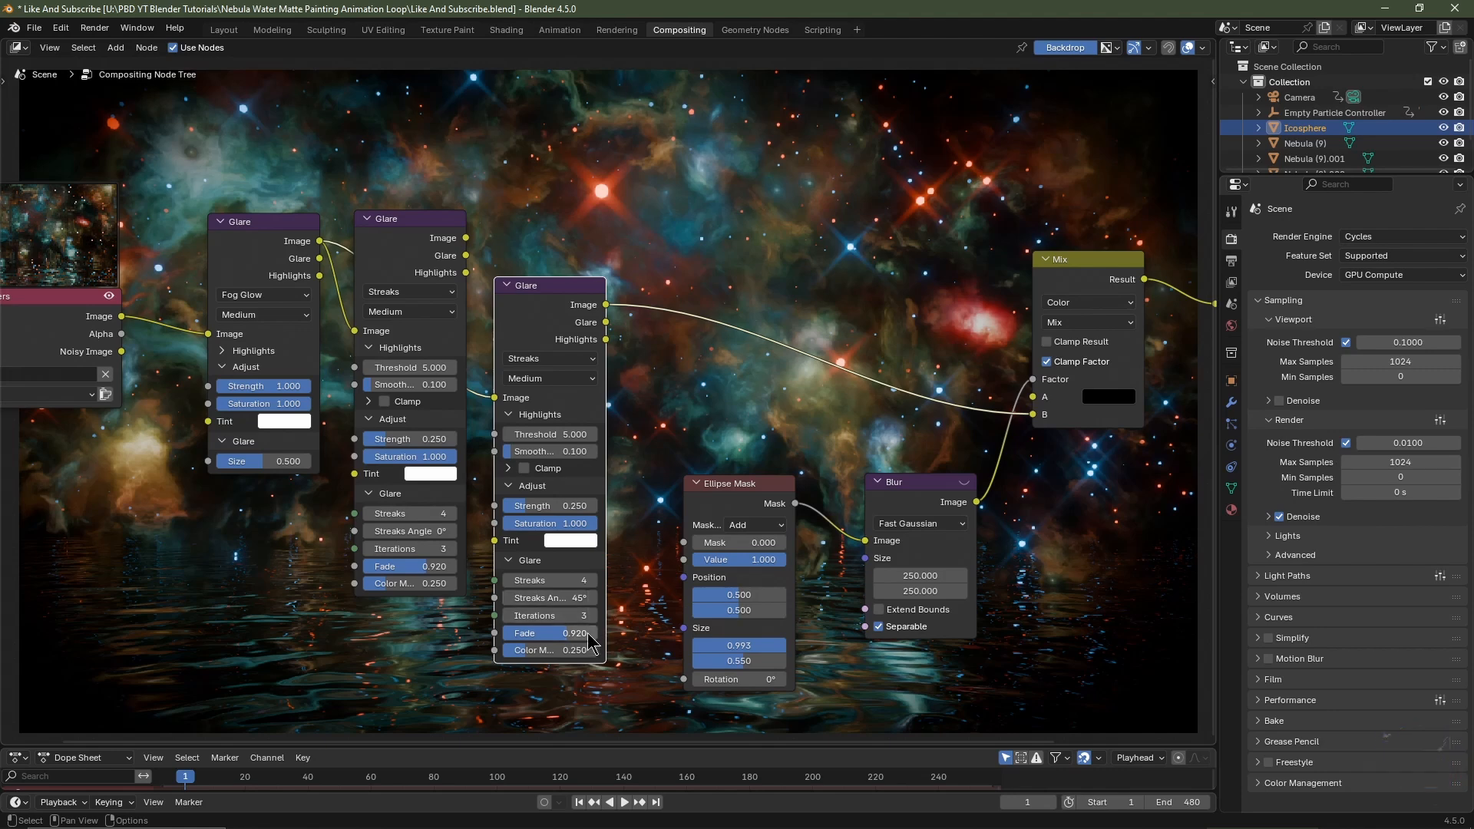
click(580, 635)
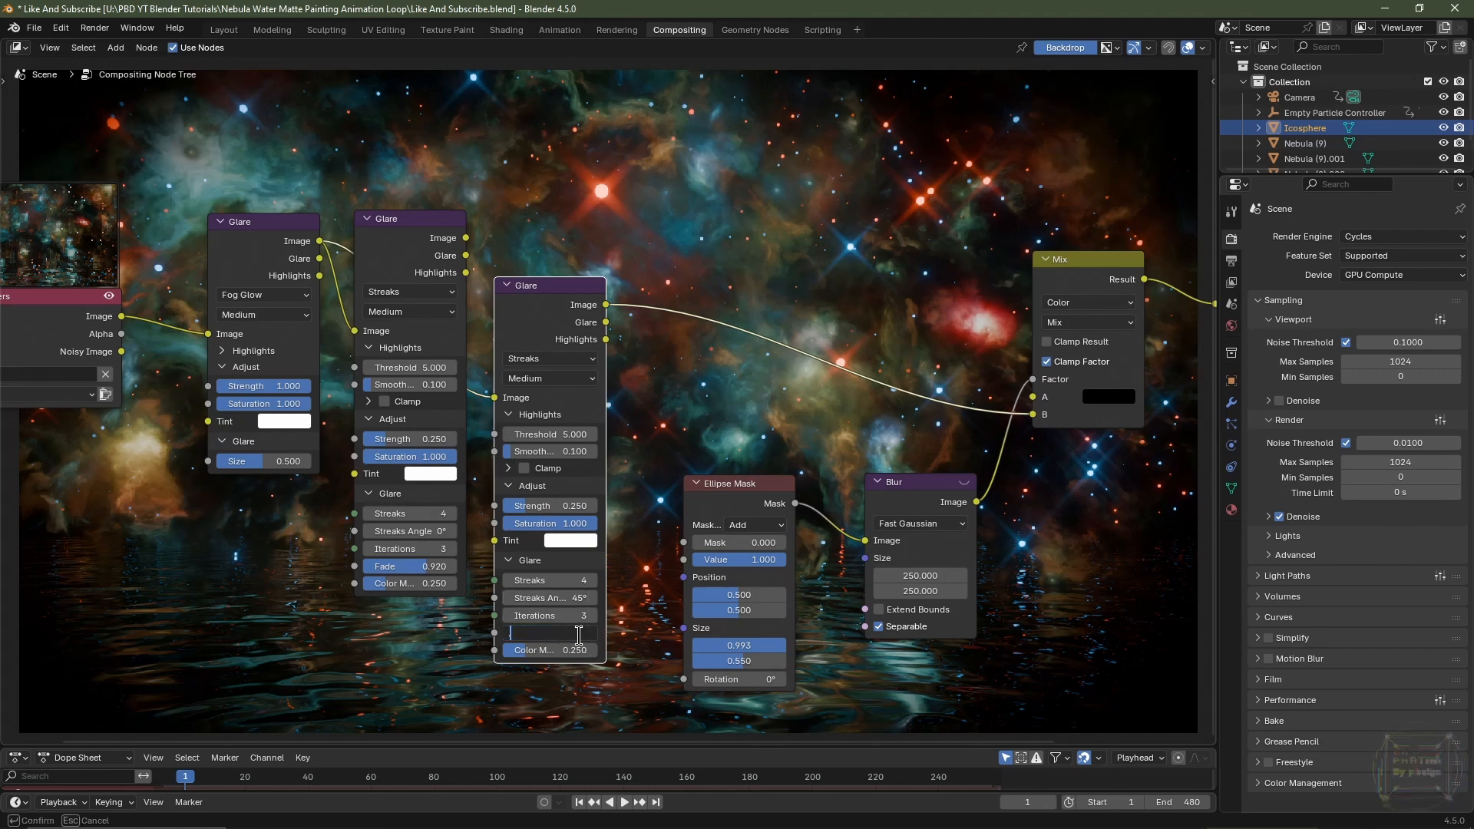
key(Return)
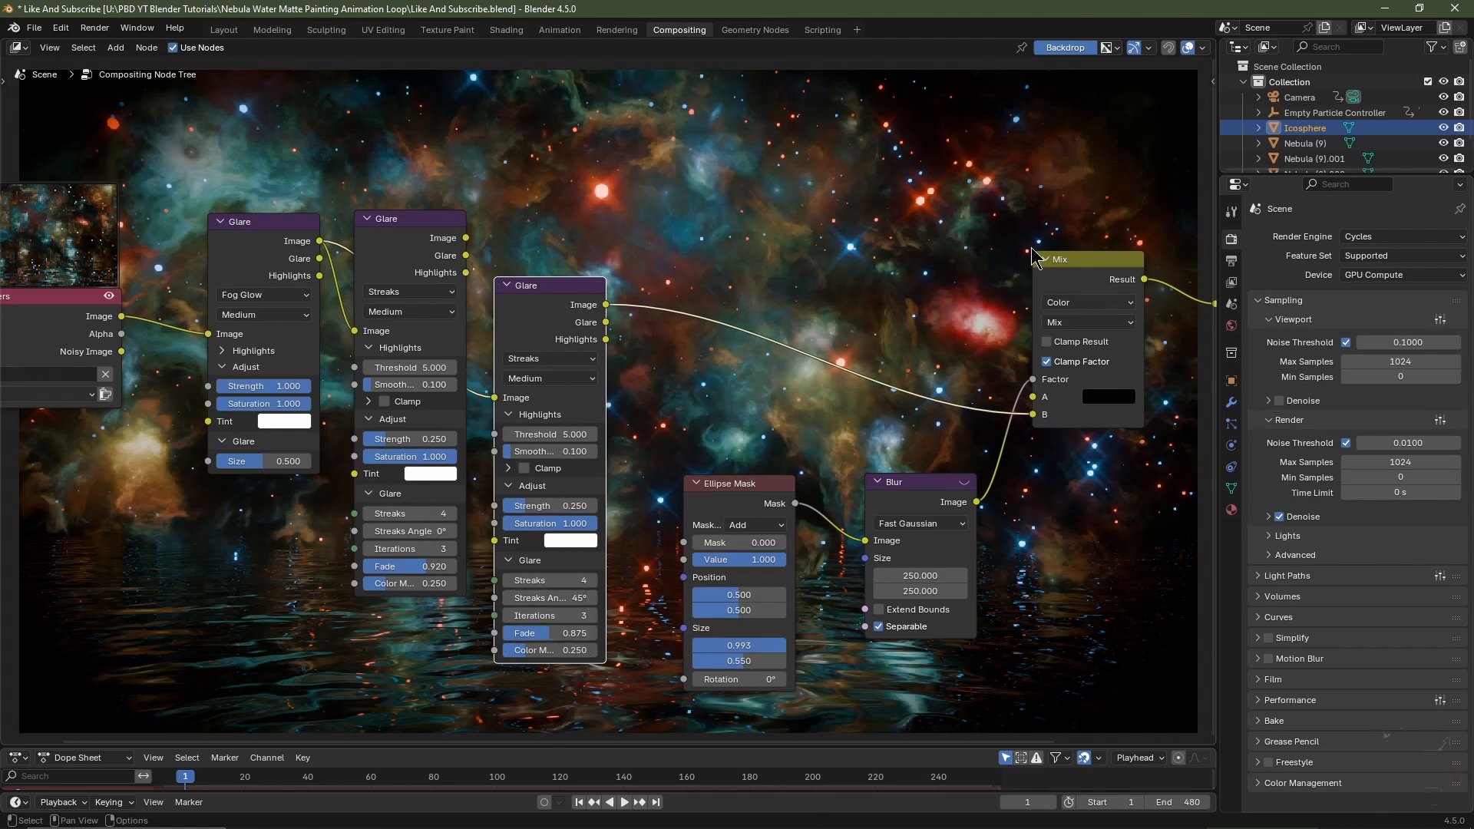
Insert a copy of the Mix node before the original, with the first Streaks Glare feeding A and the second feeding B
click(1098, 265)
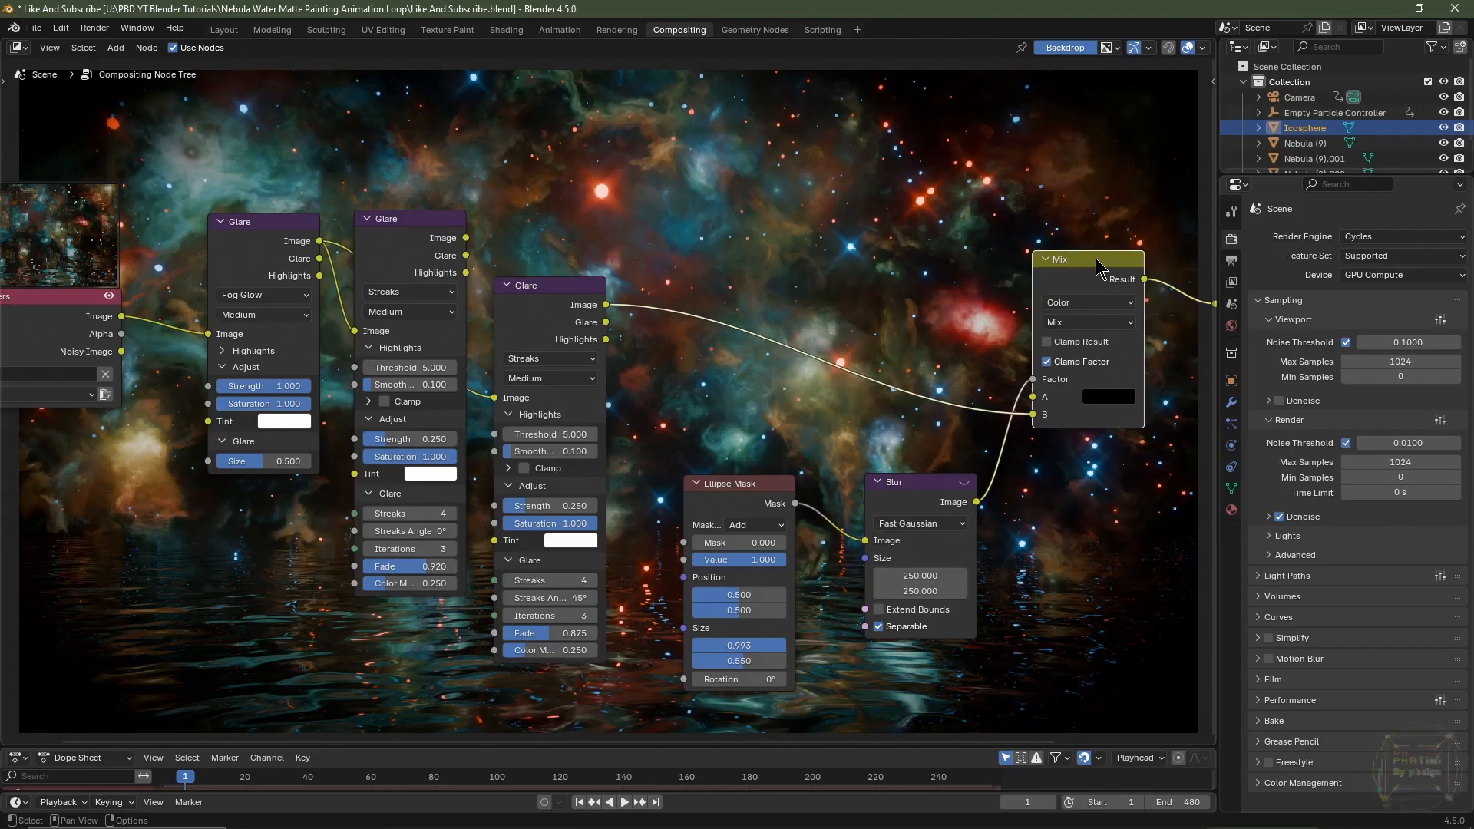
key(shift+d)
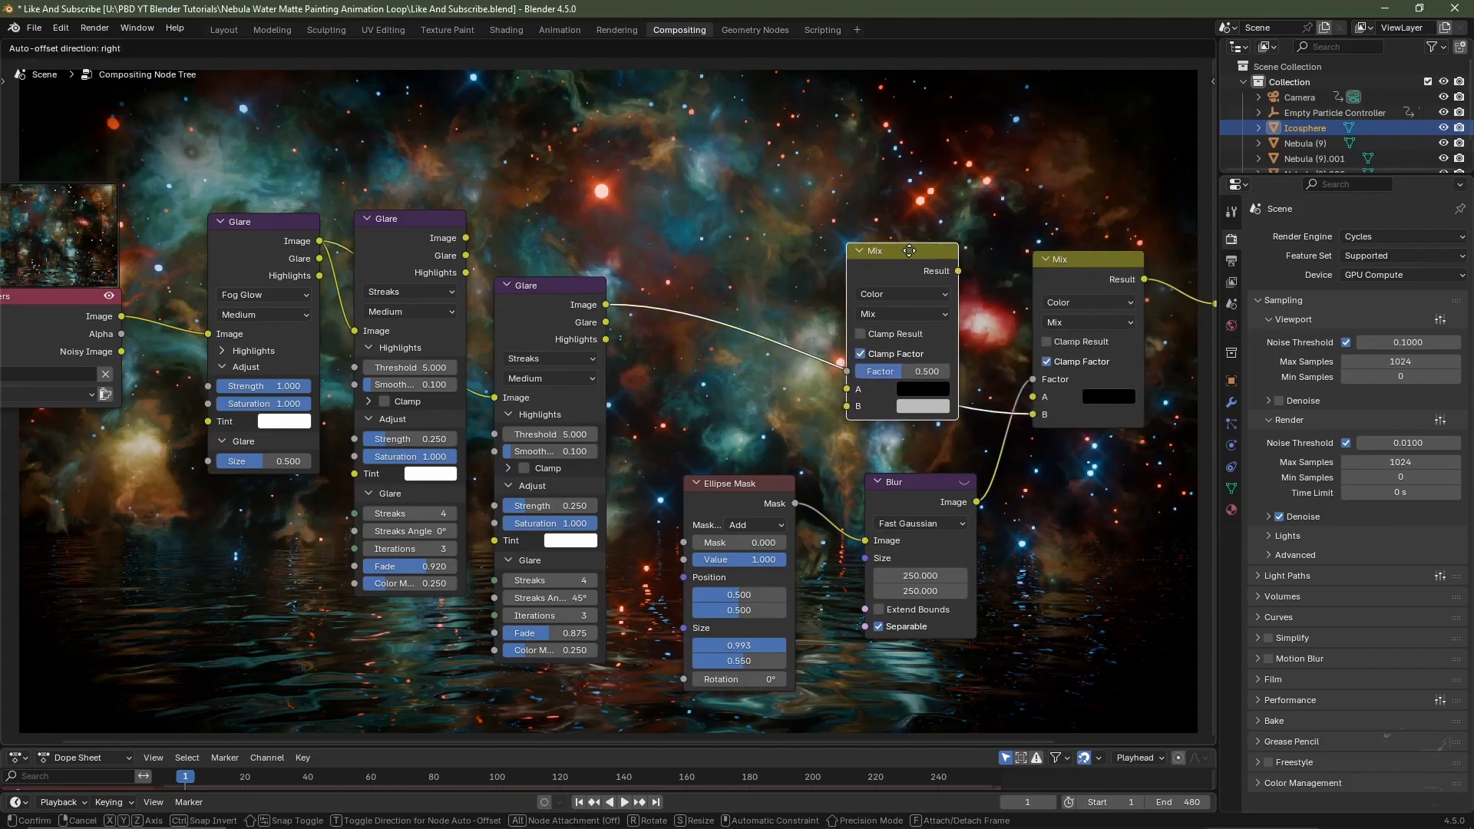
click(783, 251)
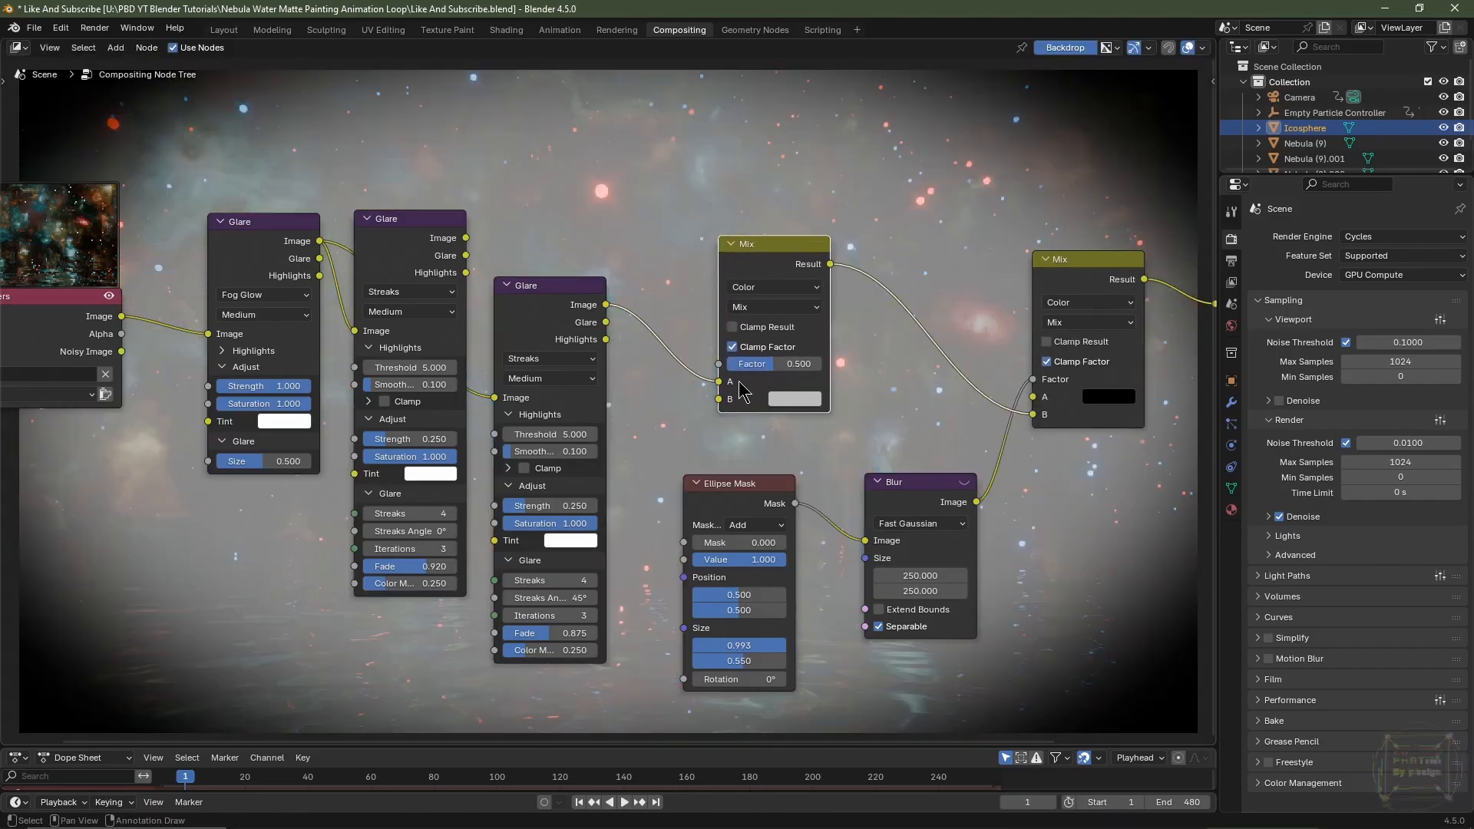
drag(724, 388, 719, 399)
drag(465, 238, 718, 382)
Set the new Mix node's blending mode to Lighten and its factor to 1
click(758, 307)
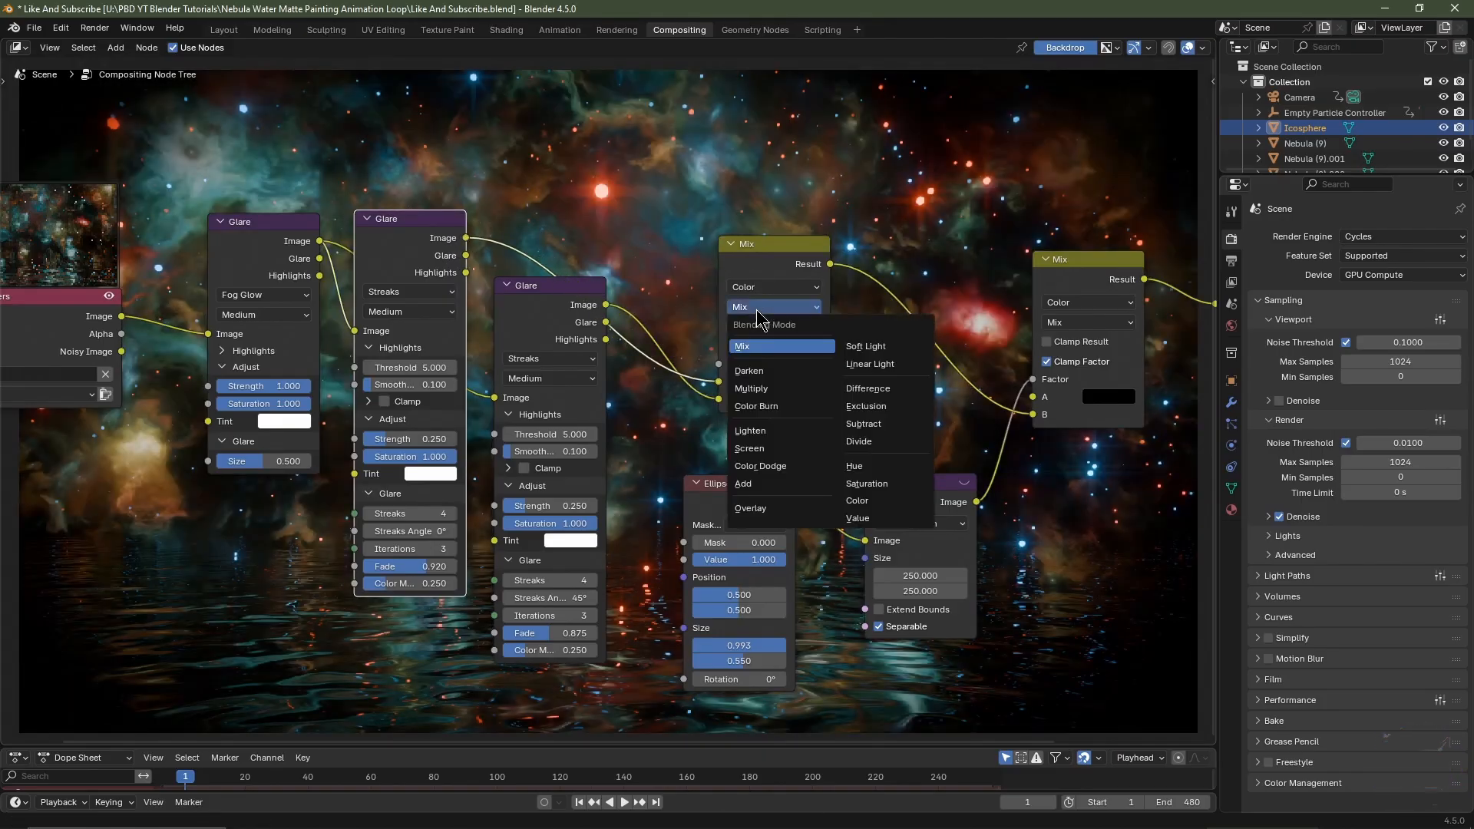
click(776, 435)
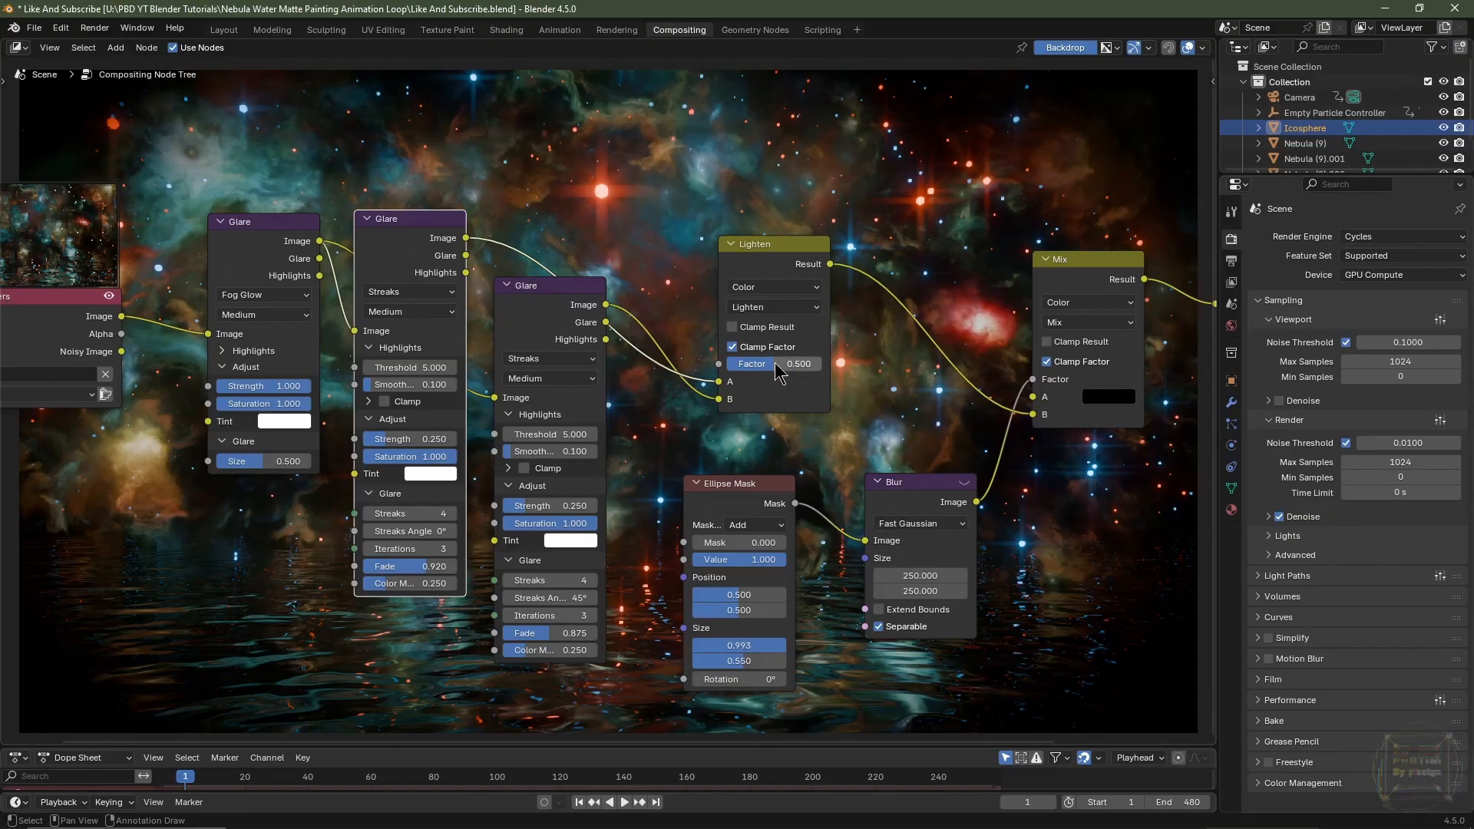
drag(783, 364, 837, 364)
Insert a copy of the Lighten node before the final Mix, with the first Lighten result feeding B and the Render Layers image feeding A
middle_drag(950, 376, 746, 563)
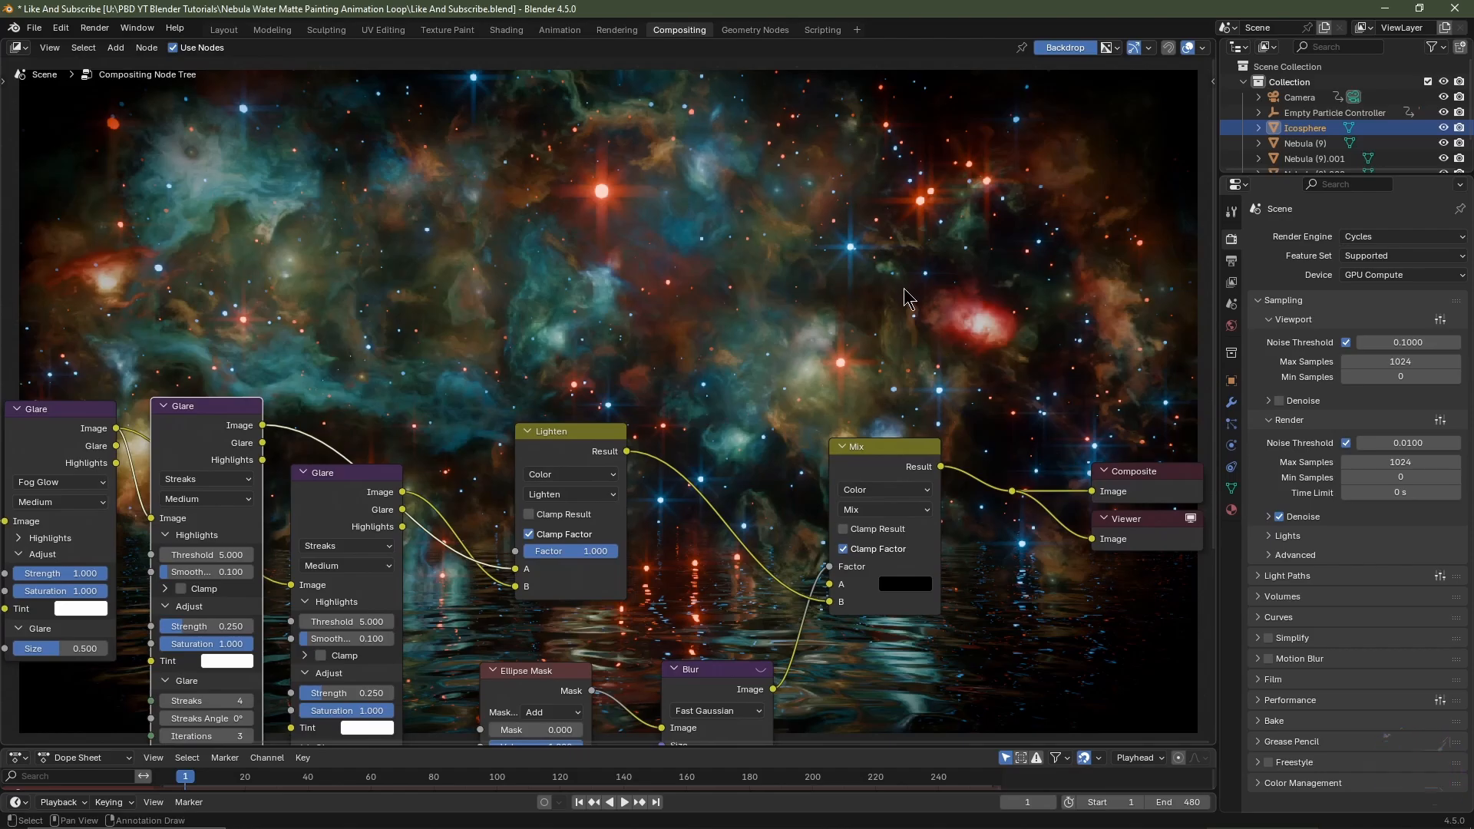
middle_drag(708, 506, 637, 292)
scroll(807, 430, down, 2)
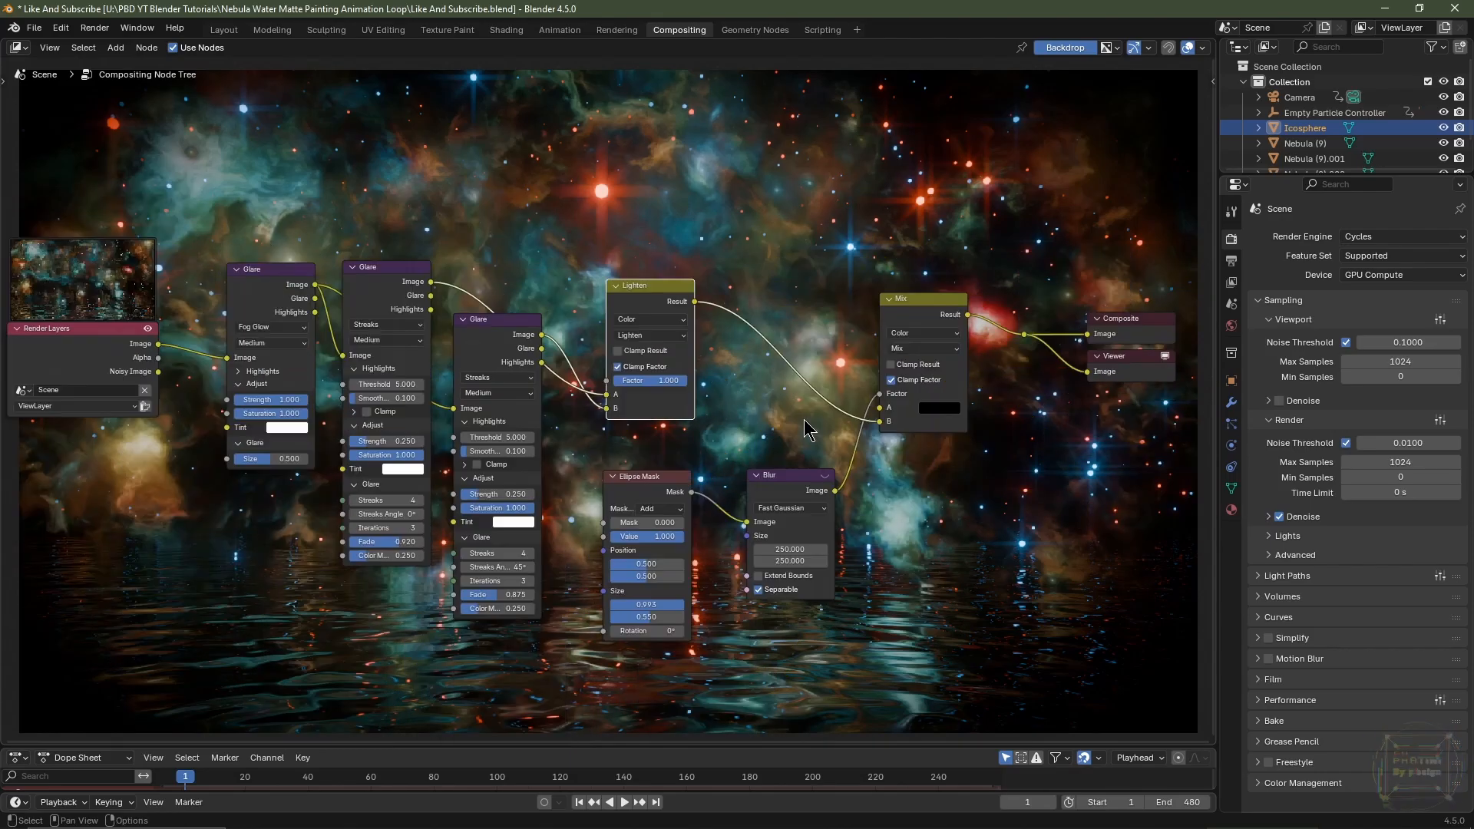
scroll(806, 425, up, 3)
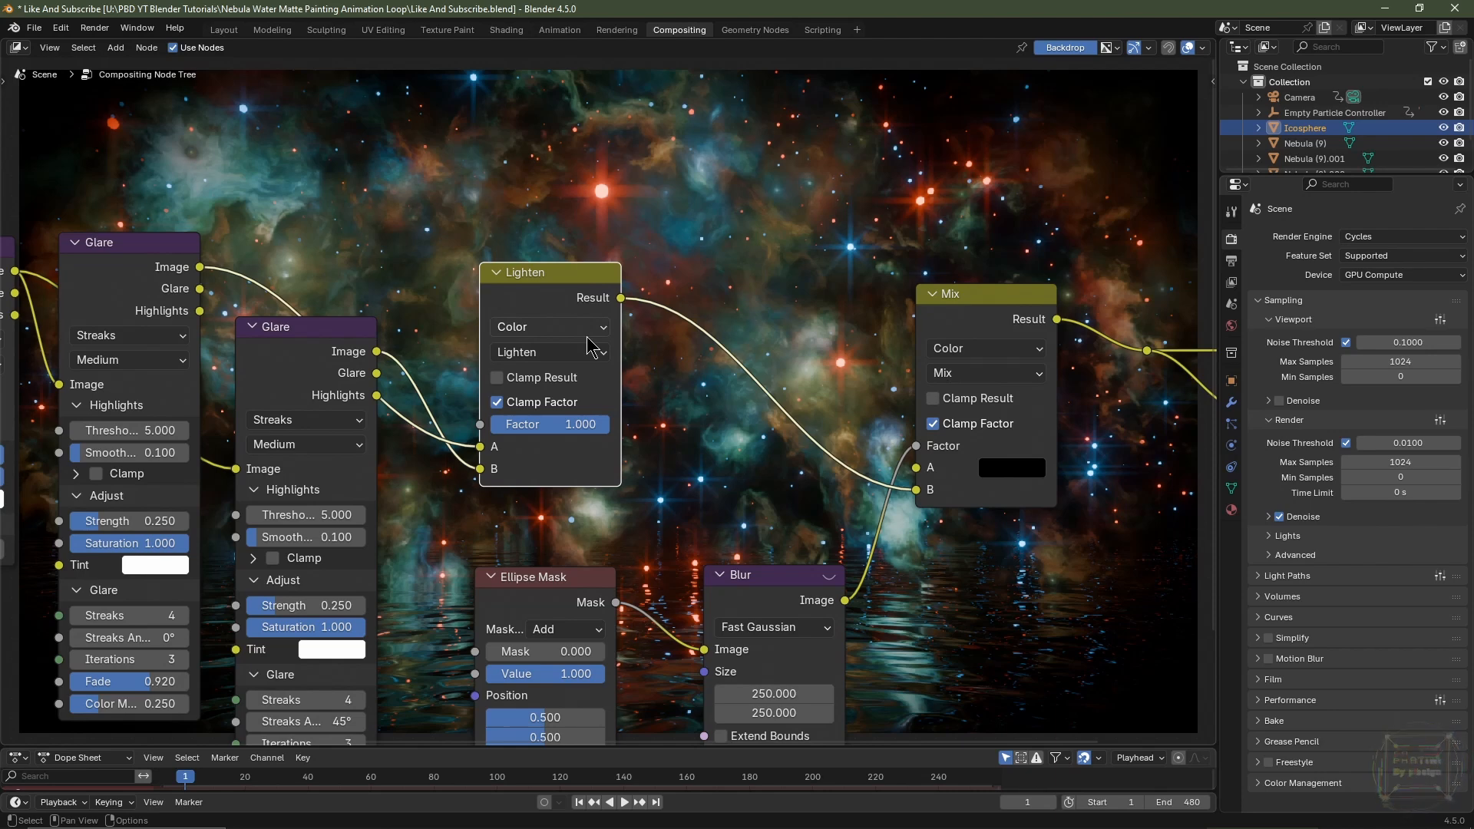
key(shift+d)
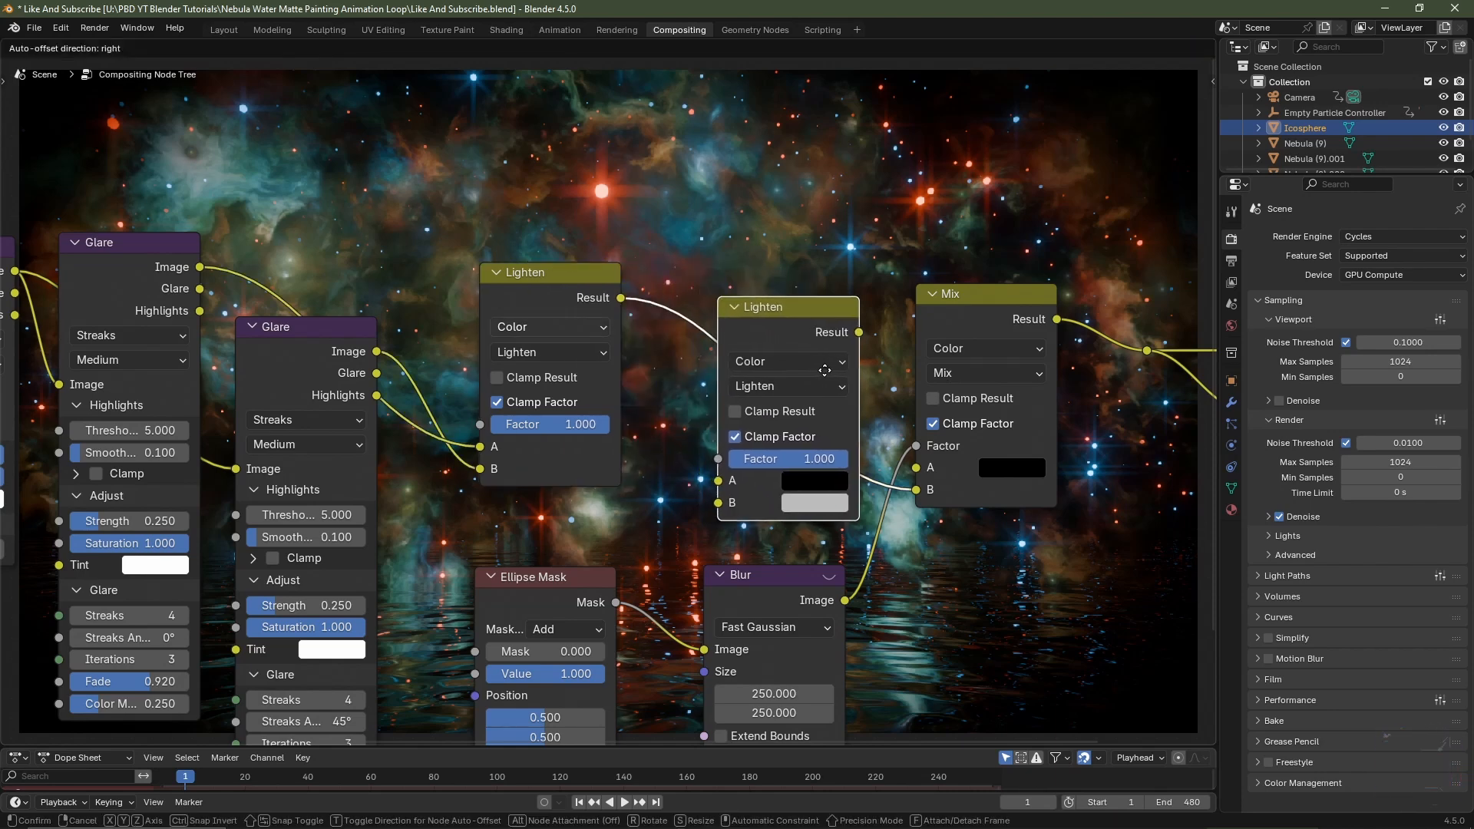
click(815, 367)
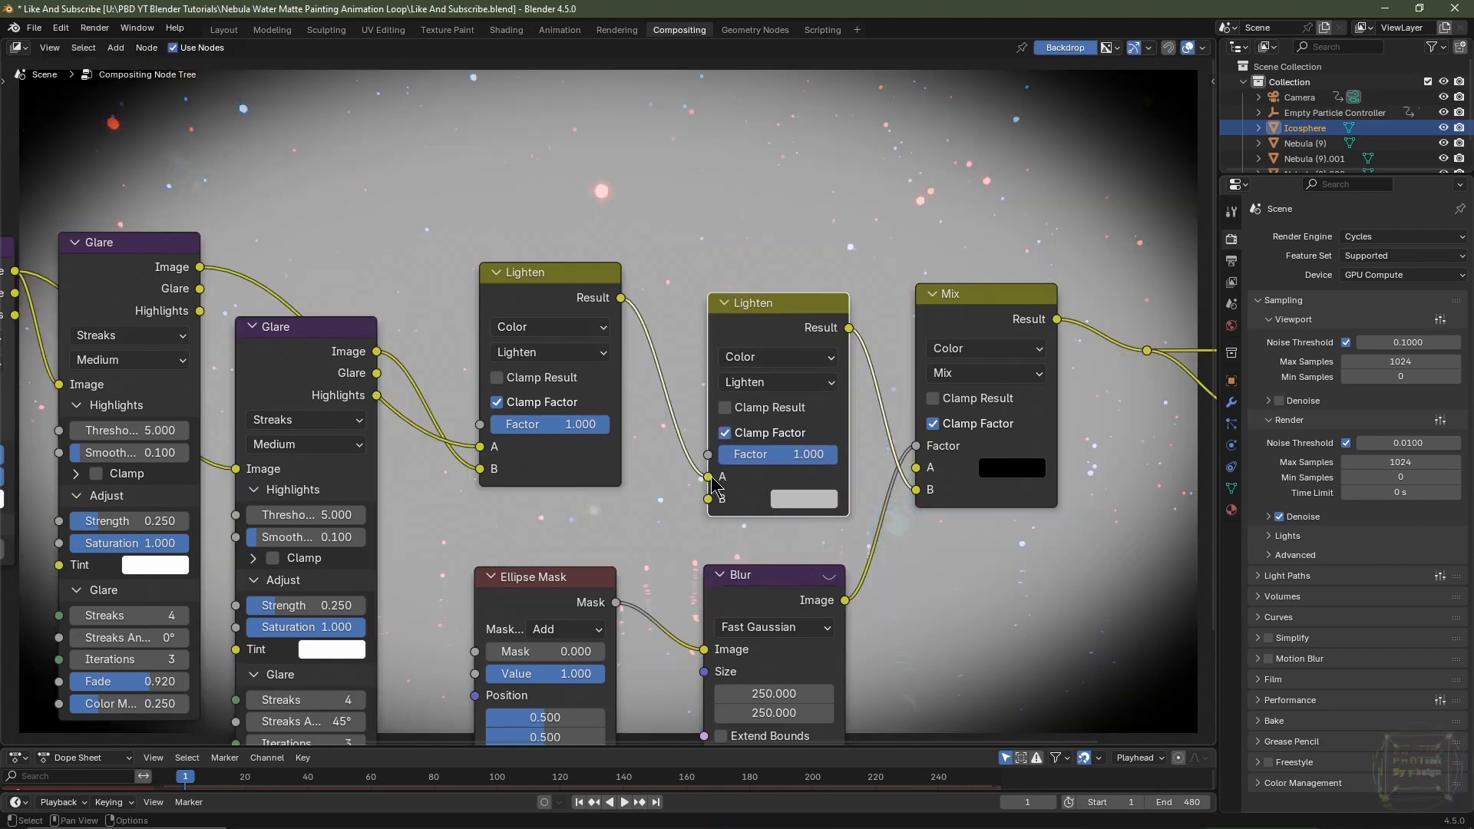
mouse_move(711, 477)
mouse_down()
mouse_move(683, 486)
mouse_move(708, 499)
mouse_up()
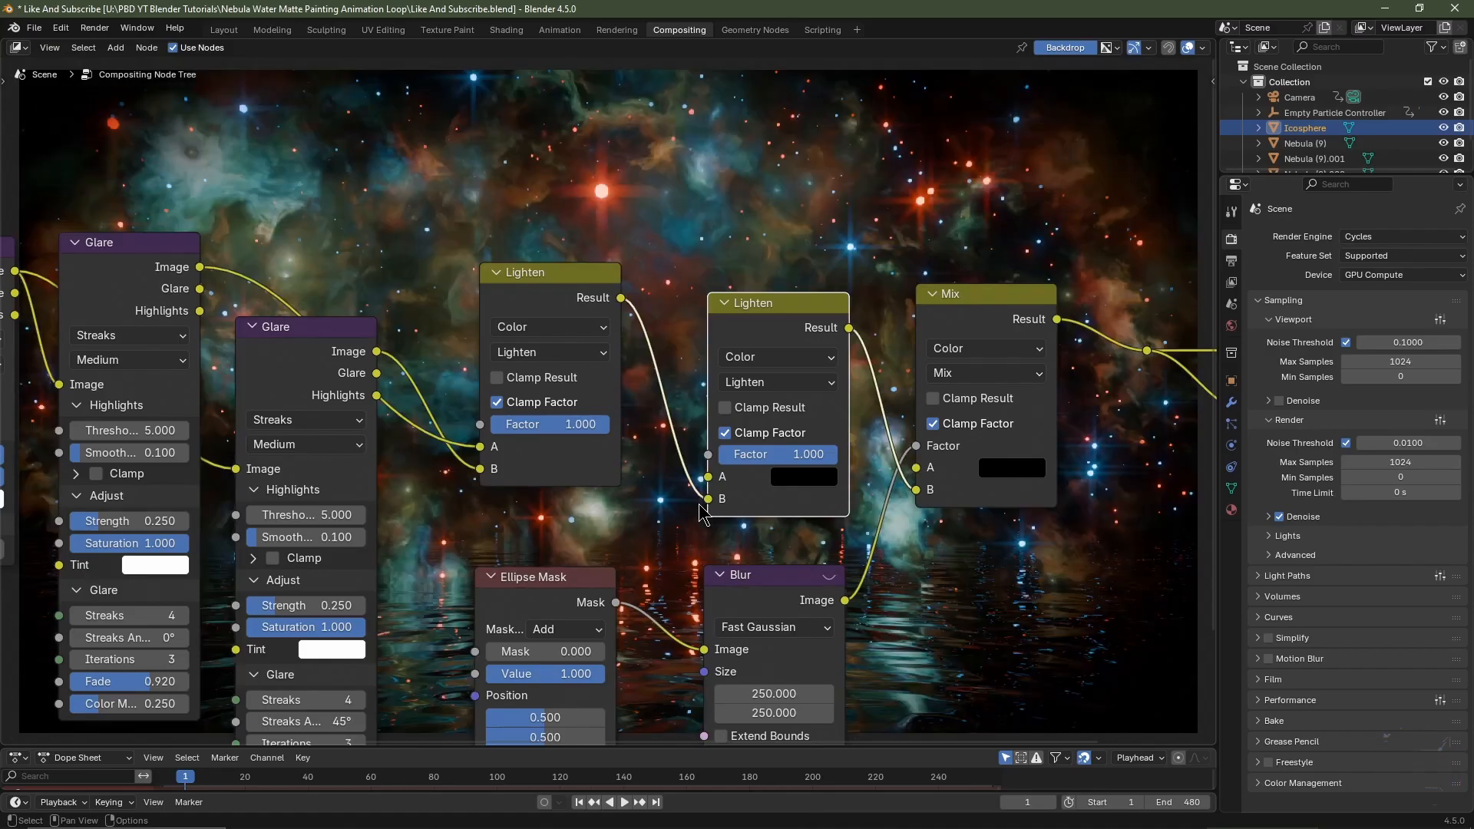
scroll(704, 515, down, 2)
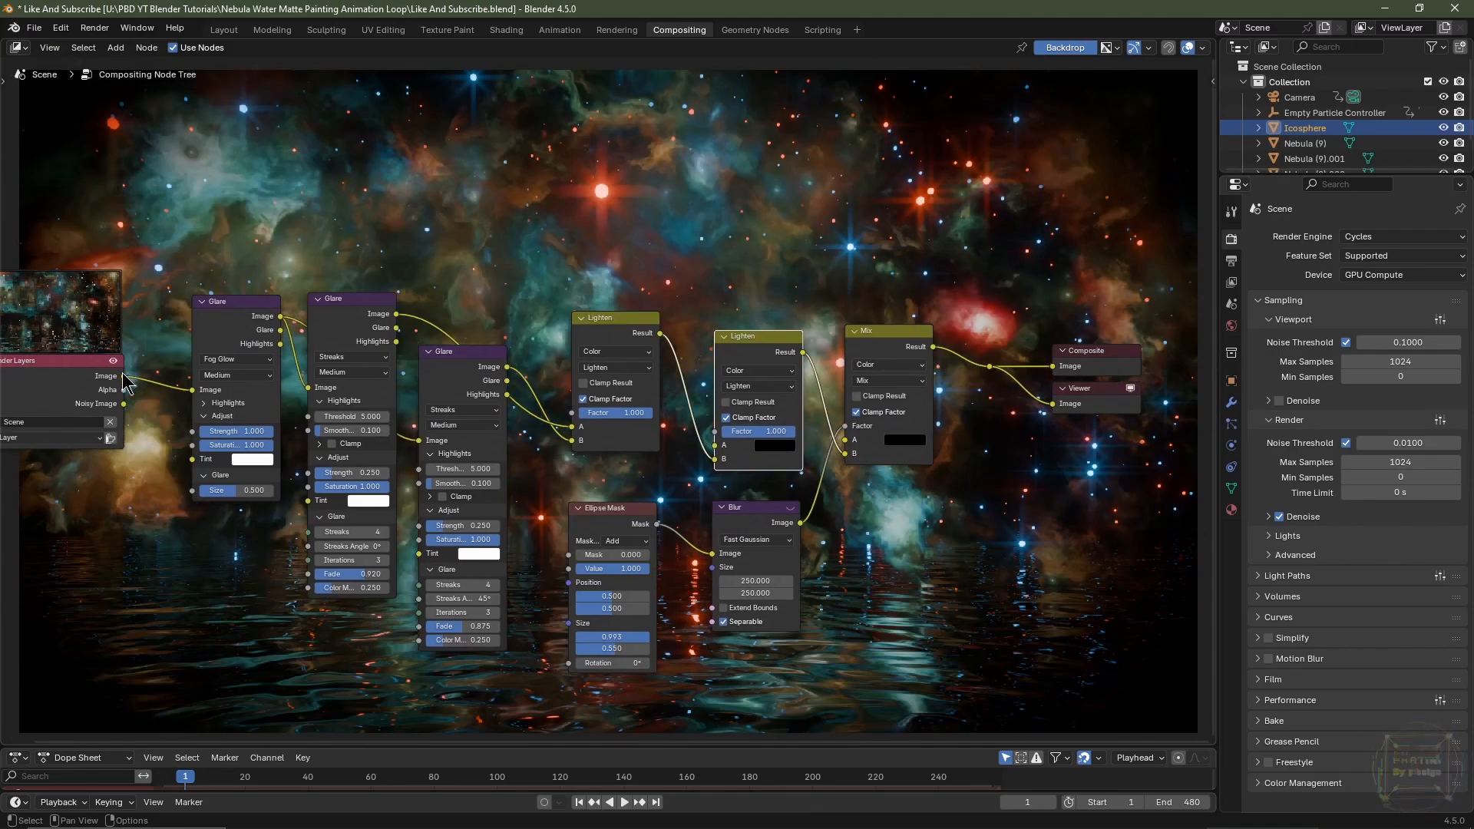
drag(124, 376, 715, 445)
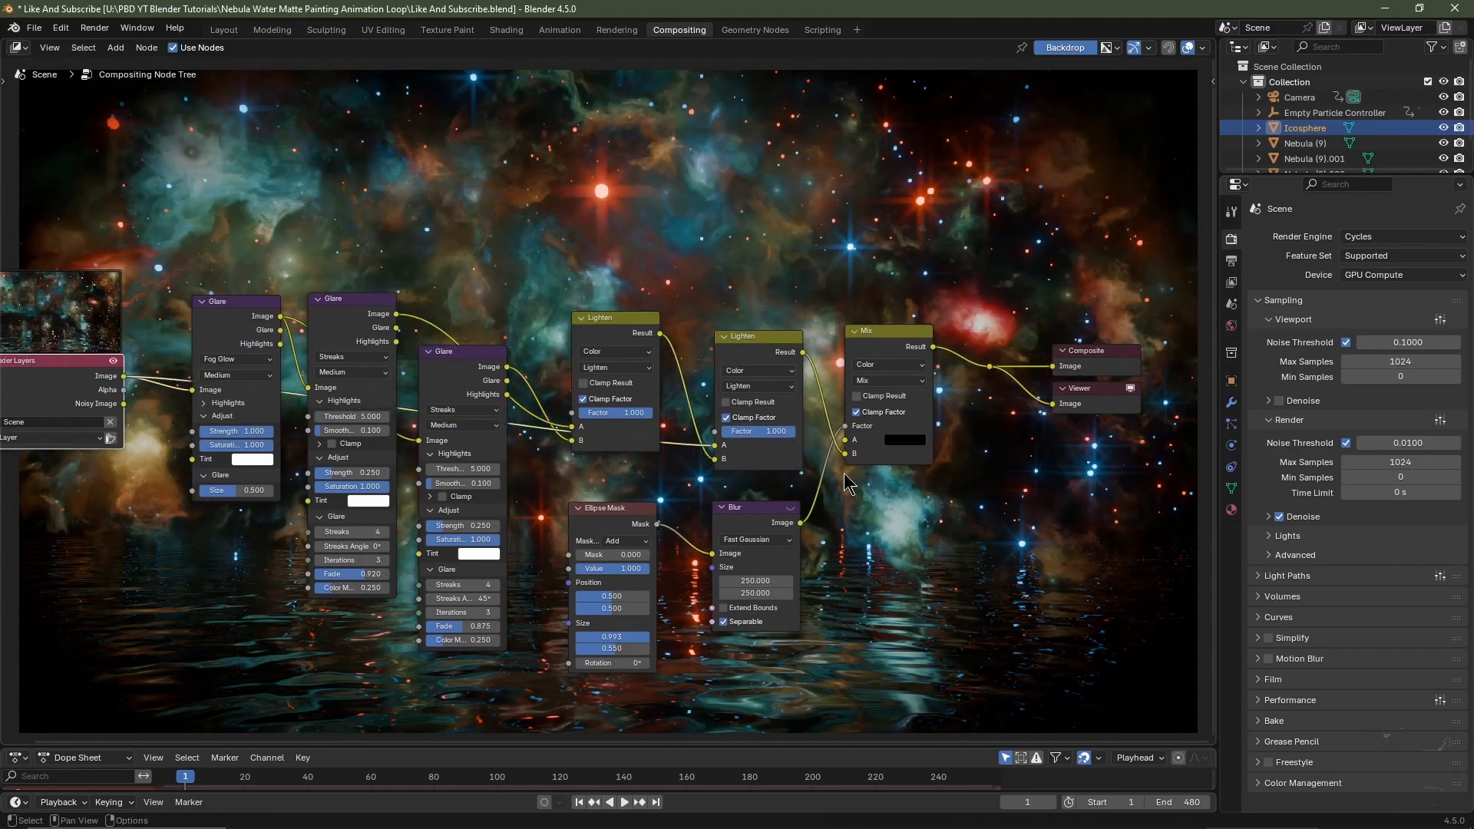
Try a factor of 0 on the second Lighten node for comparison and settle on 0.5
scroll(845, 473, up, 3)
middle_drag(845, 473, 783, 657)
scroll(773, 612, up, 3)
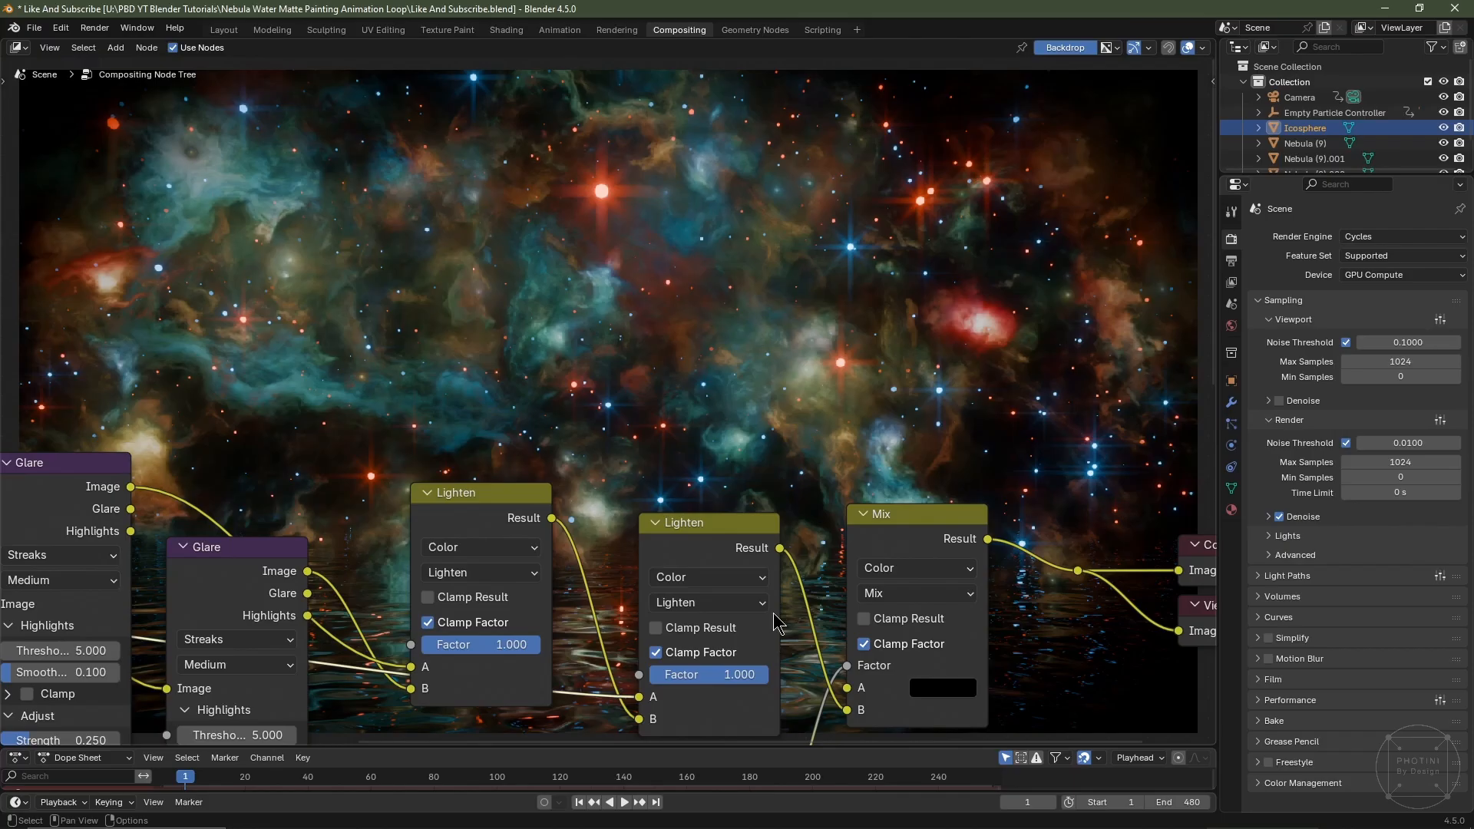
click(751, 676)
text(0)
key(Return)
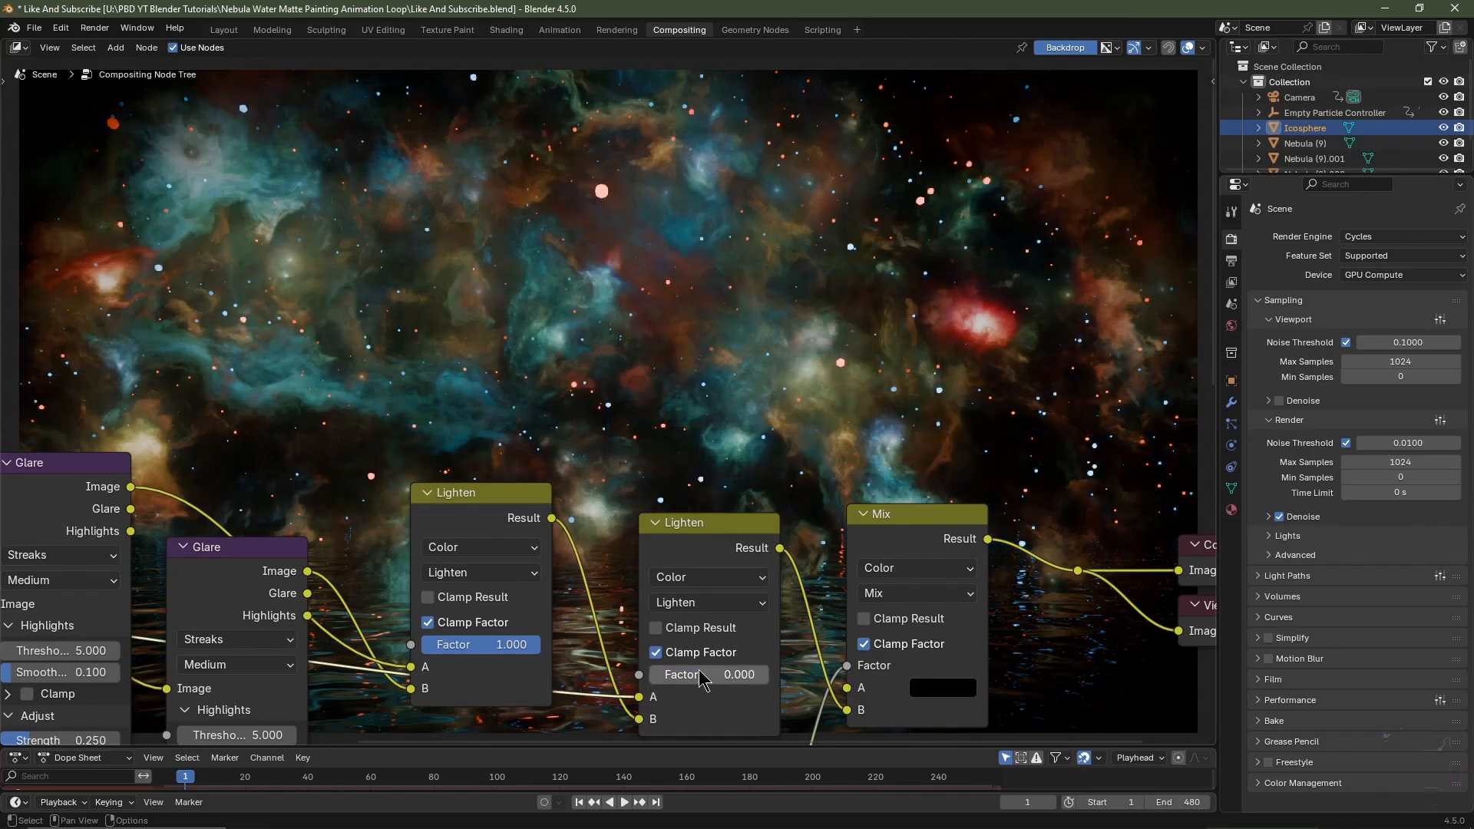
drag(700, 676, 722, 671)
click(723, 670)
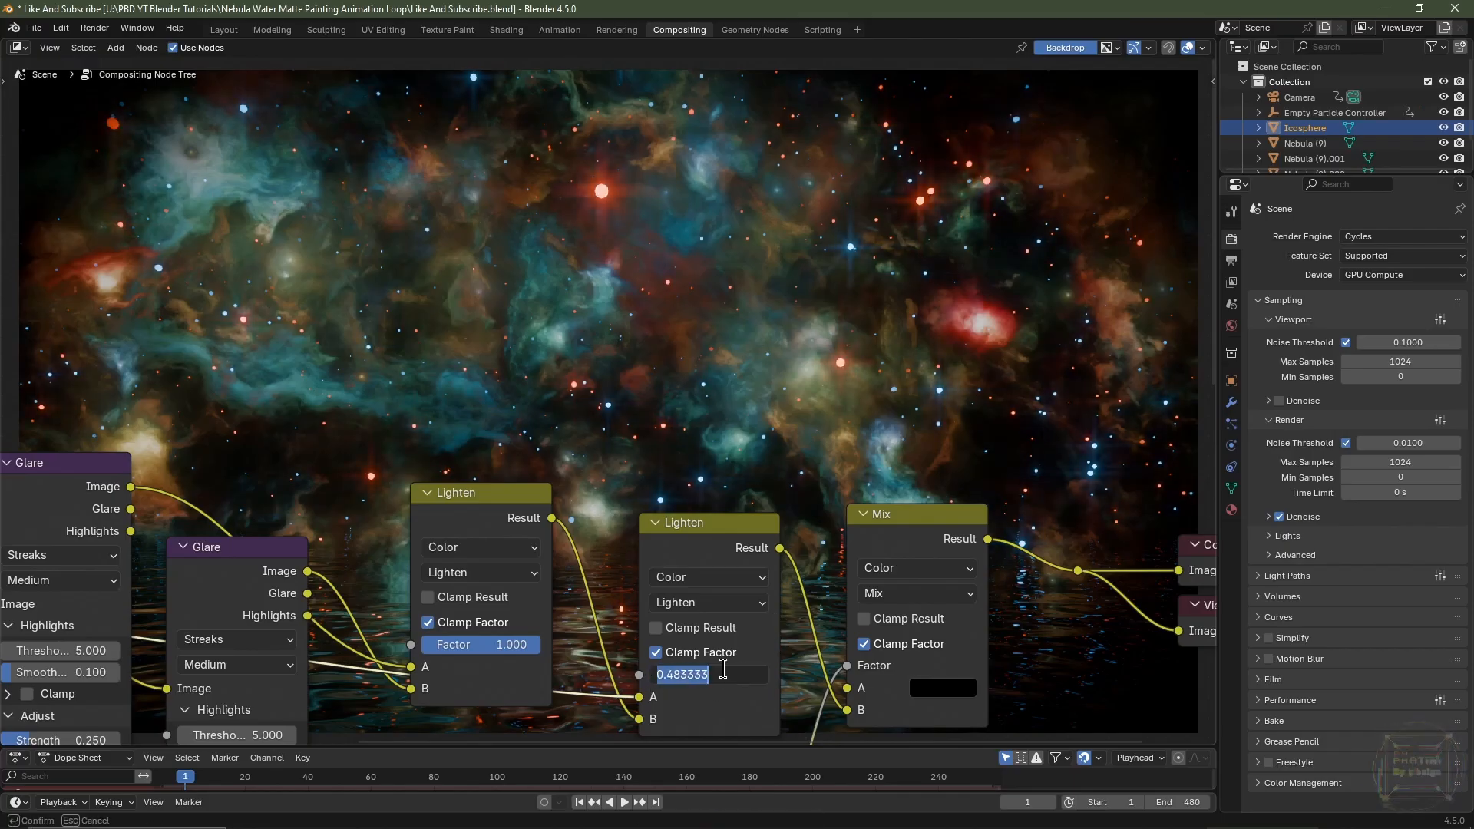
text(.5)
key(Return)
Switch to the Layout workspace and examine how the nebula planes are placed relative to the camera and water
scroll(883, 522, down, 2)
middle_drag(925, 494, 873, 331)
scroll(872, 331, down, 1)
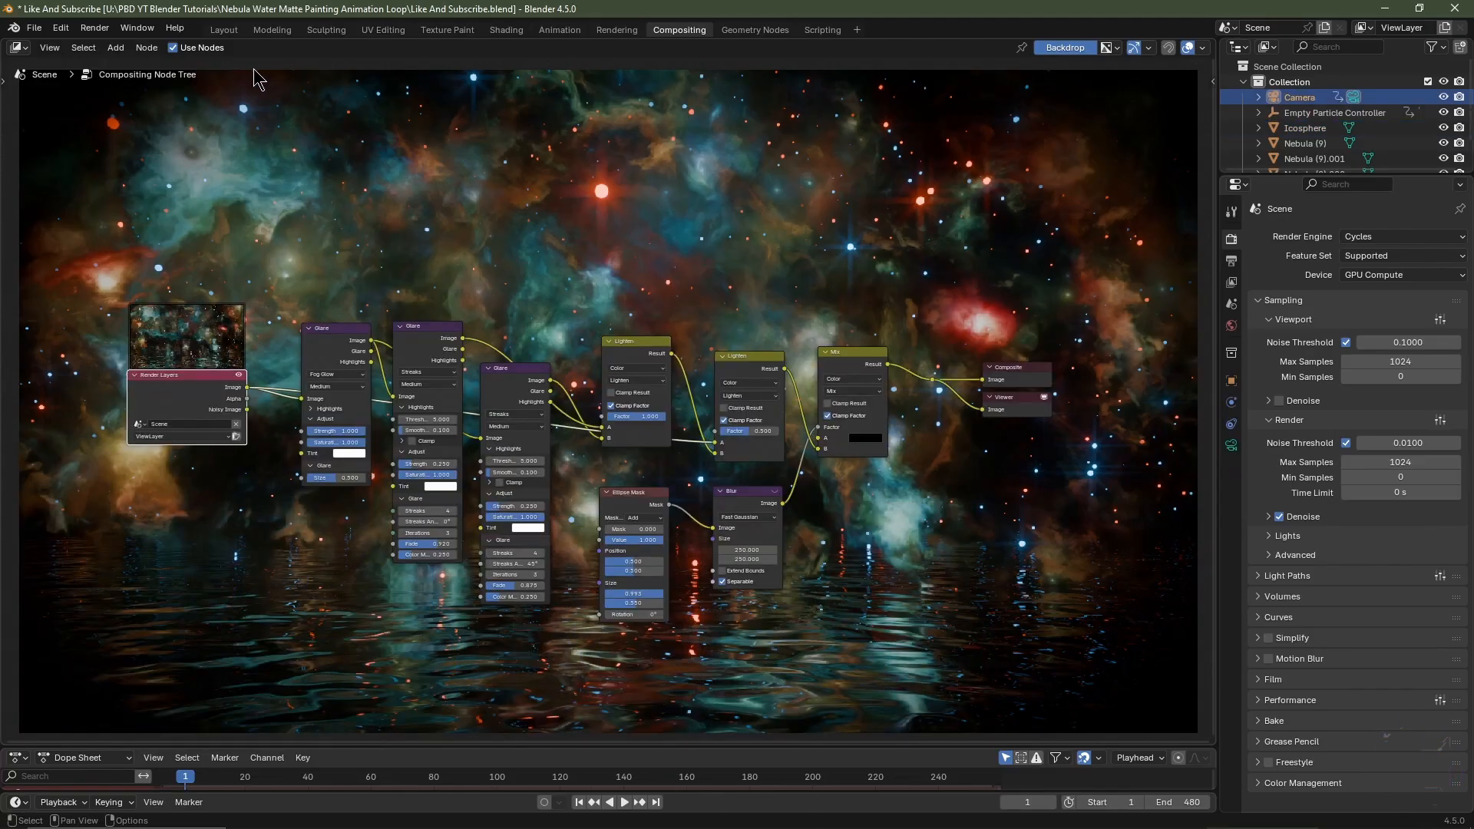
click(229, 31)
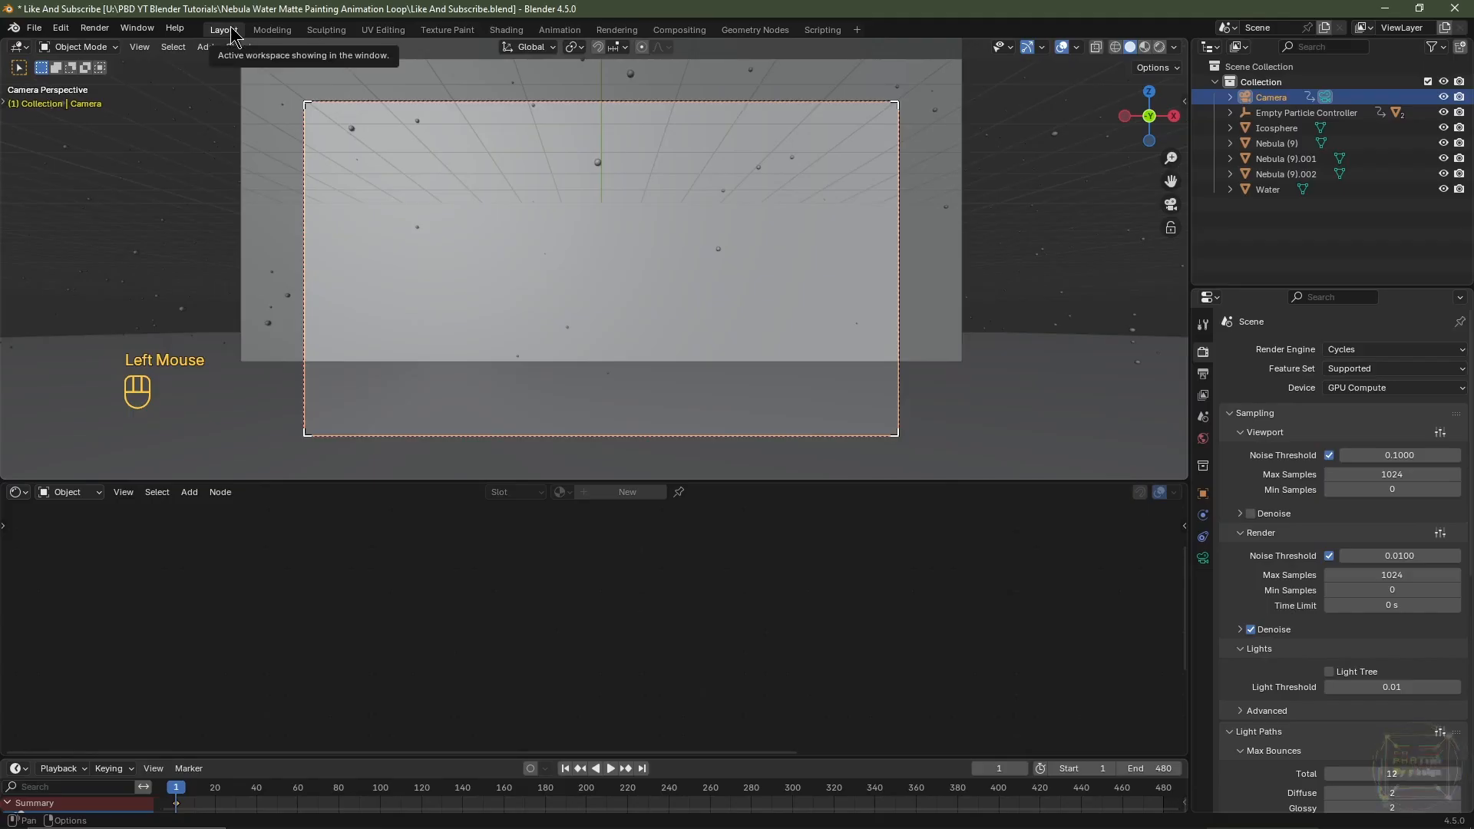
middle_drag(768, 269, 796, 302)
scroll(873, 289, down, 3)
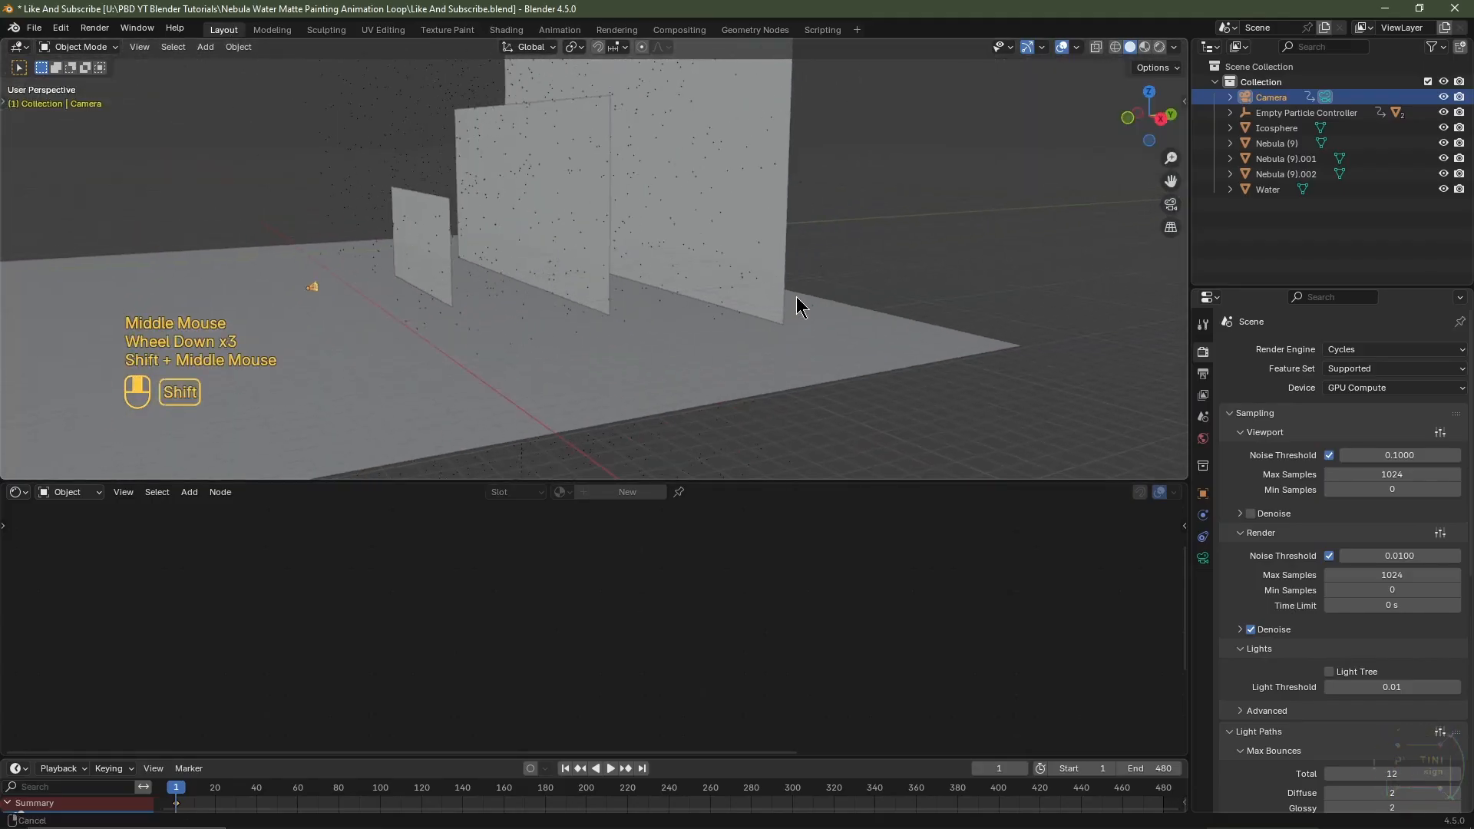
click(1278, 175)
click(1264, 159)
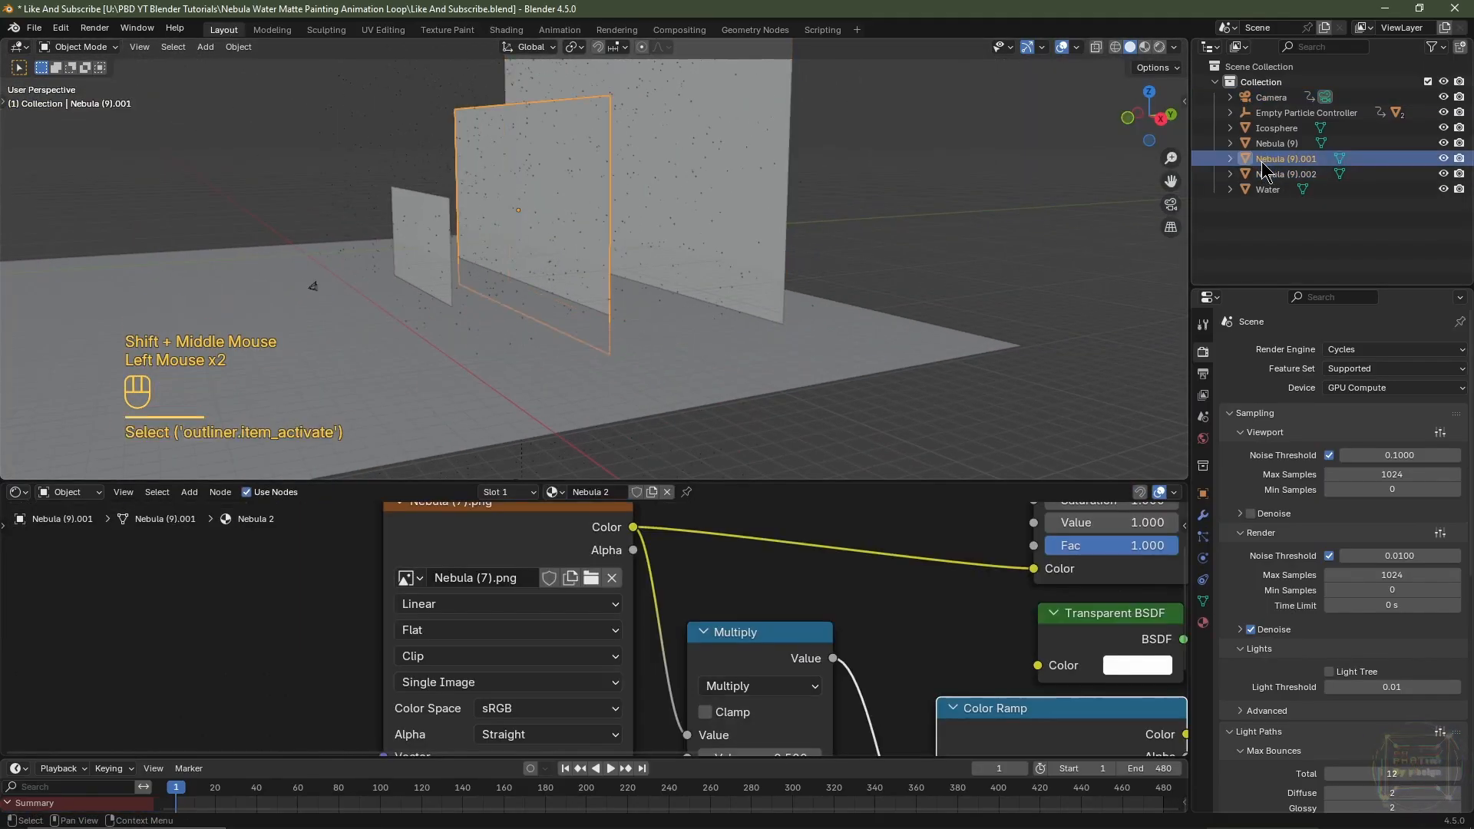
middle_drag(998, 307, 342, 330)
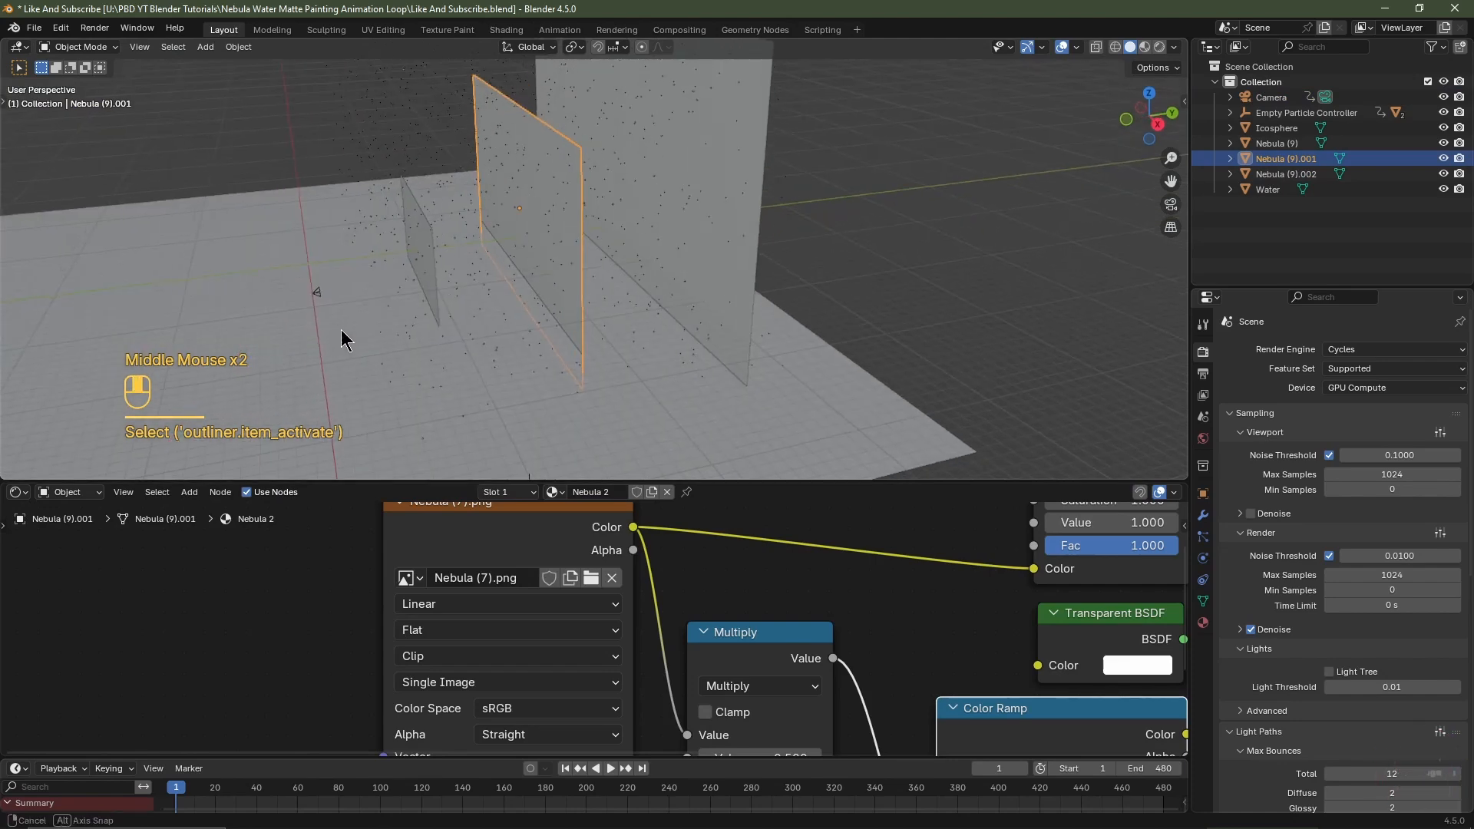
Look through the camera in rendered shading and enable its depth of field with a focus distance of 20 m
click(317, 295)
key(KP_0)
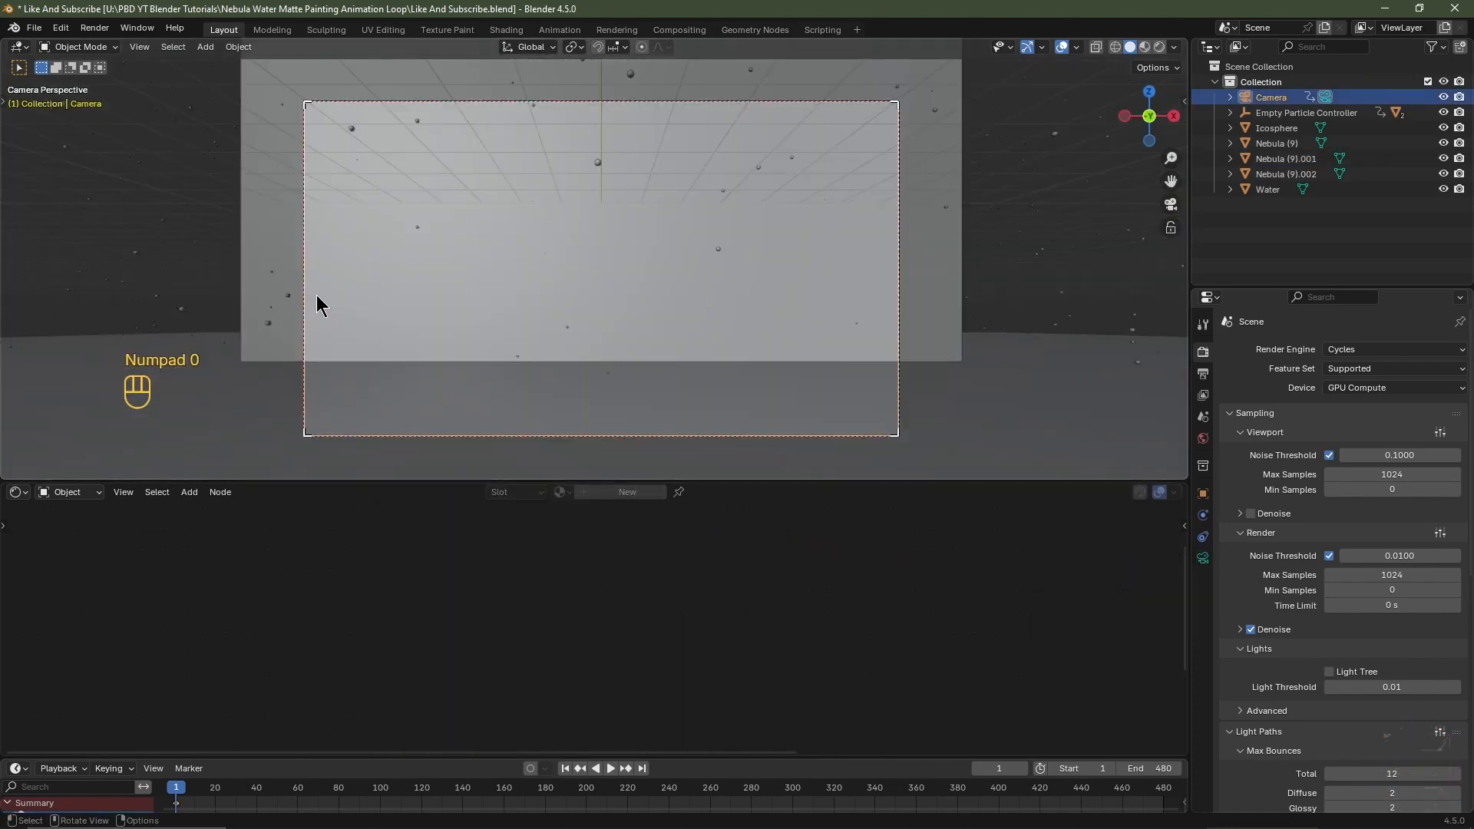
click(1159, 47)
click(1204, 559)
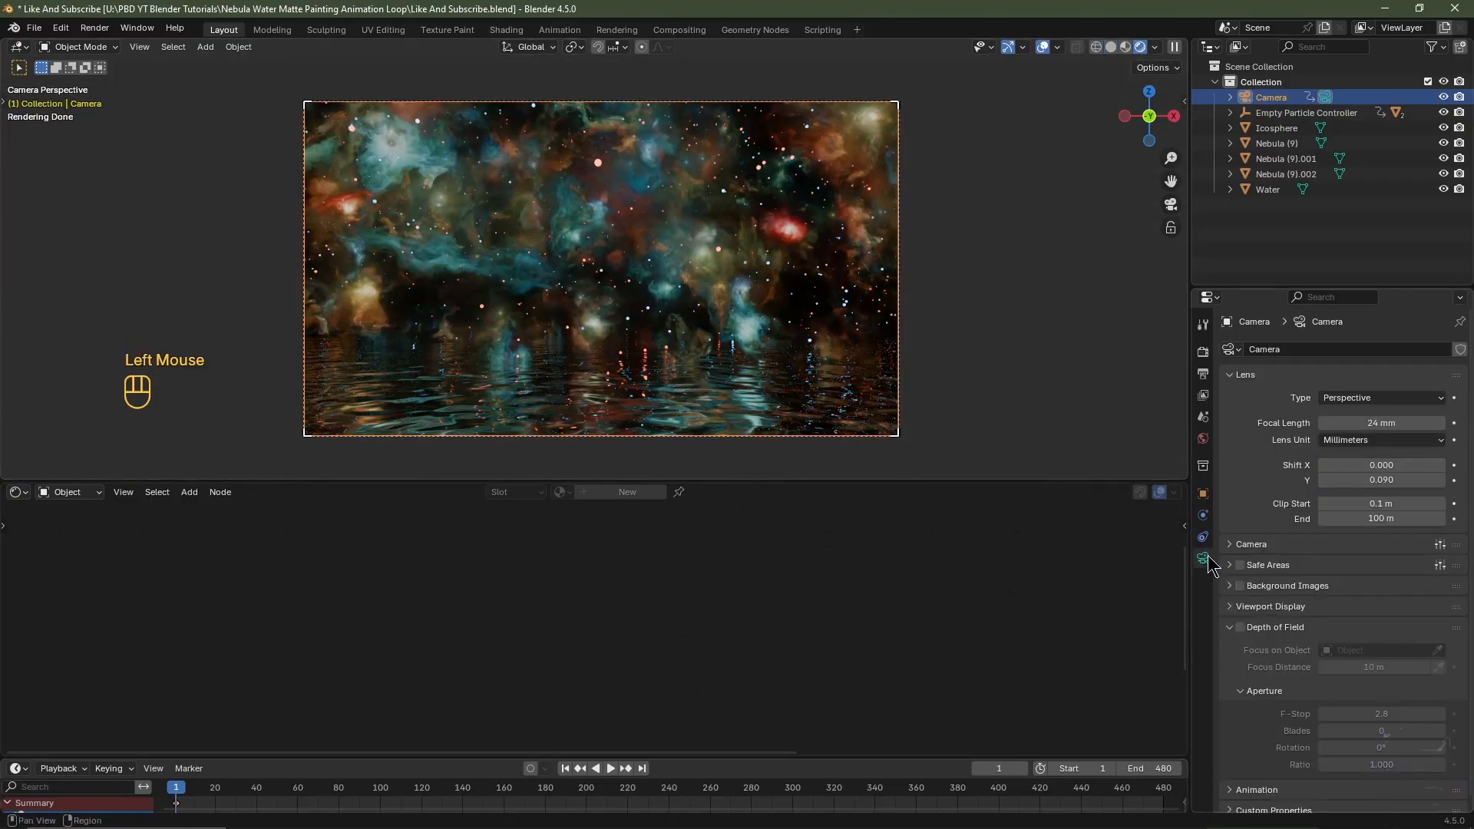
scroll(1242, 610, down, 2)
click(1241, 628)
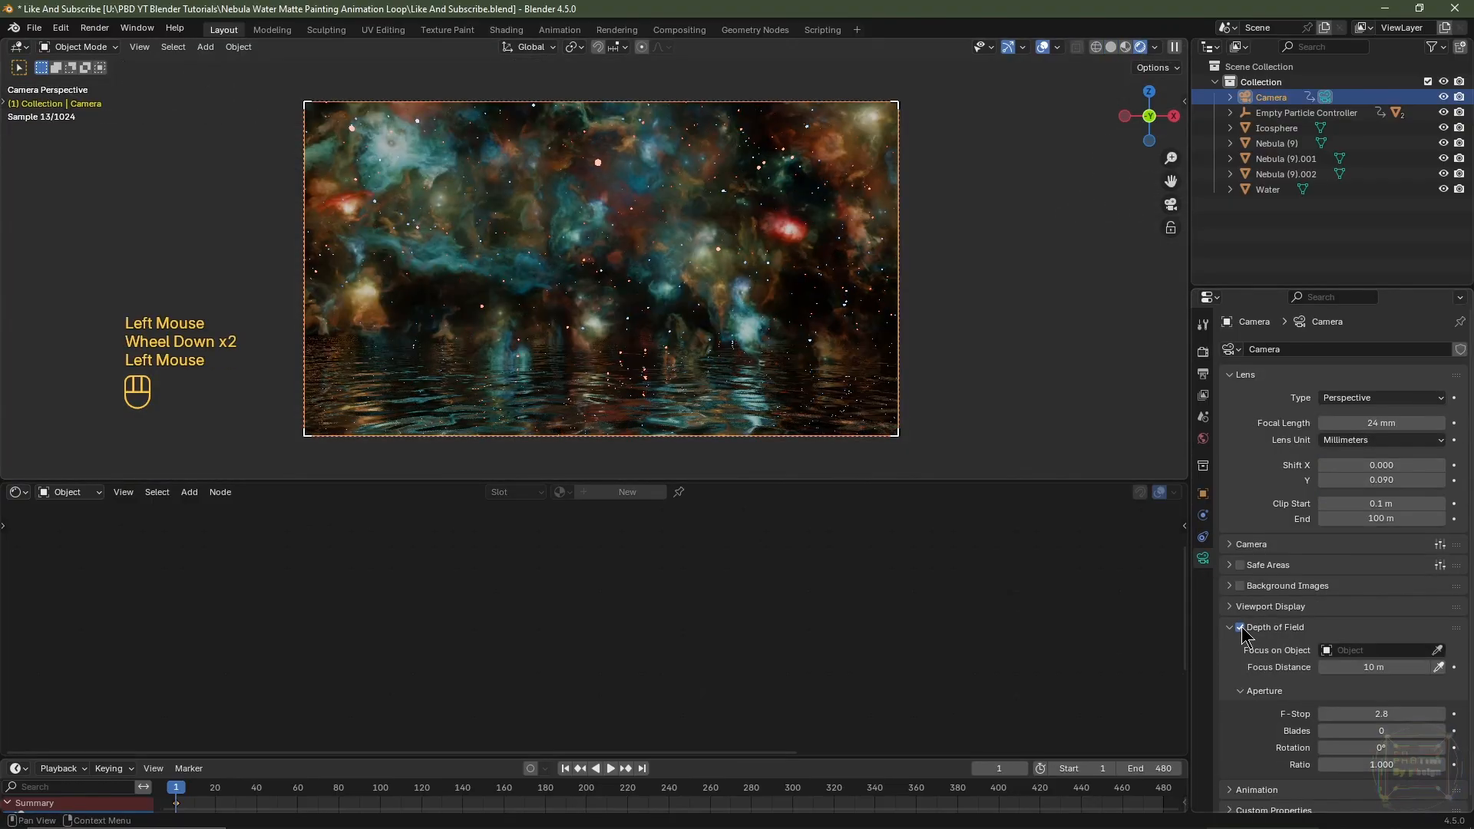
double_click(1356, 668)
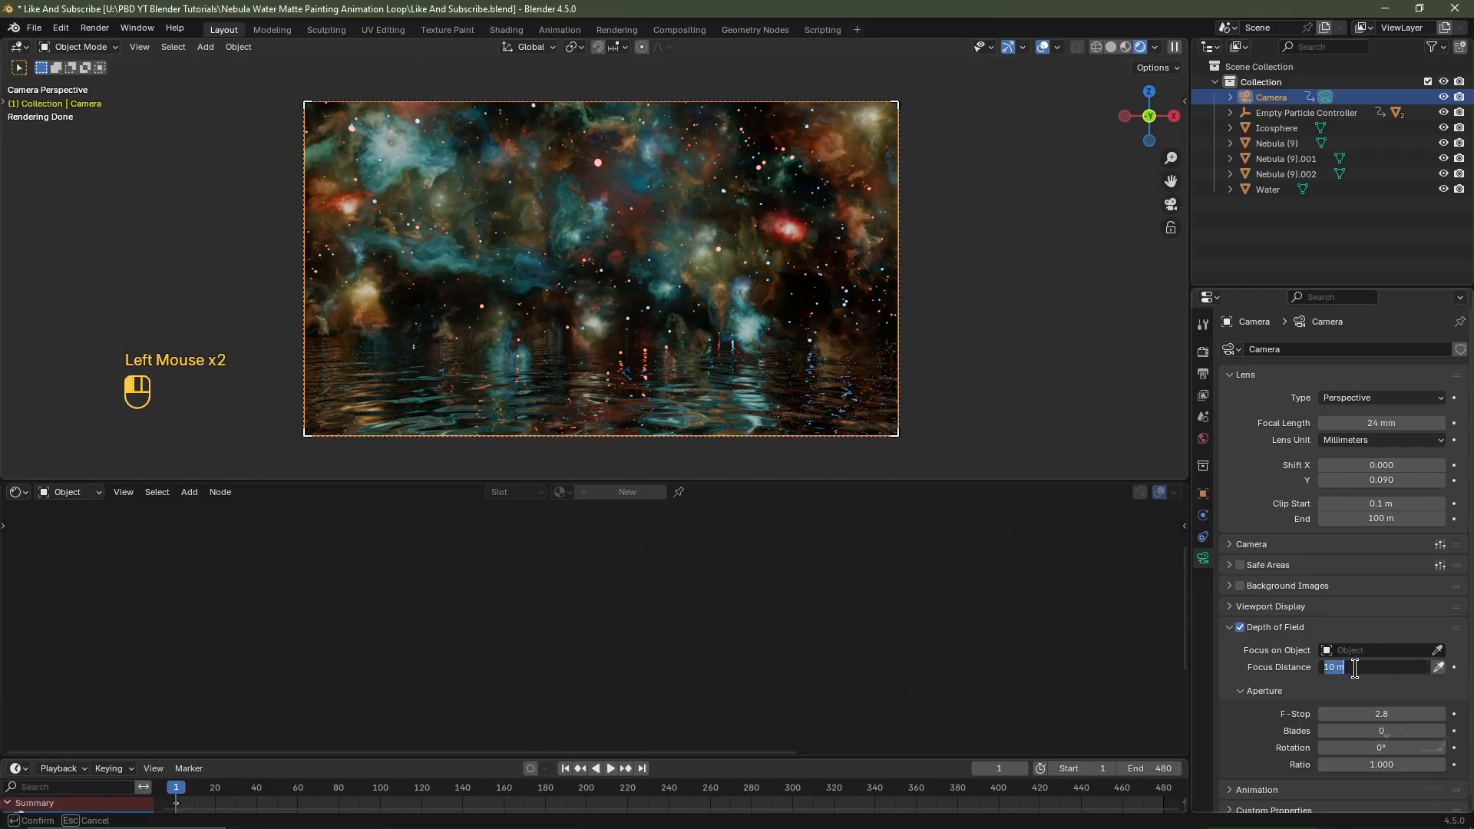
key(Return)
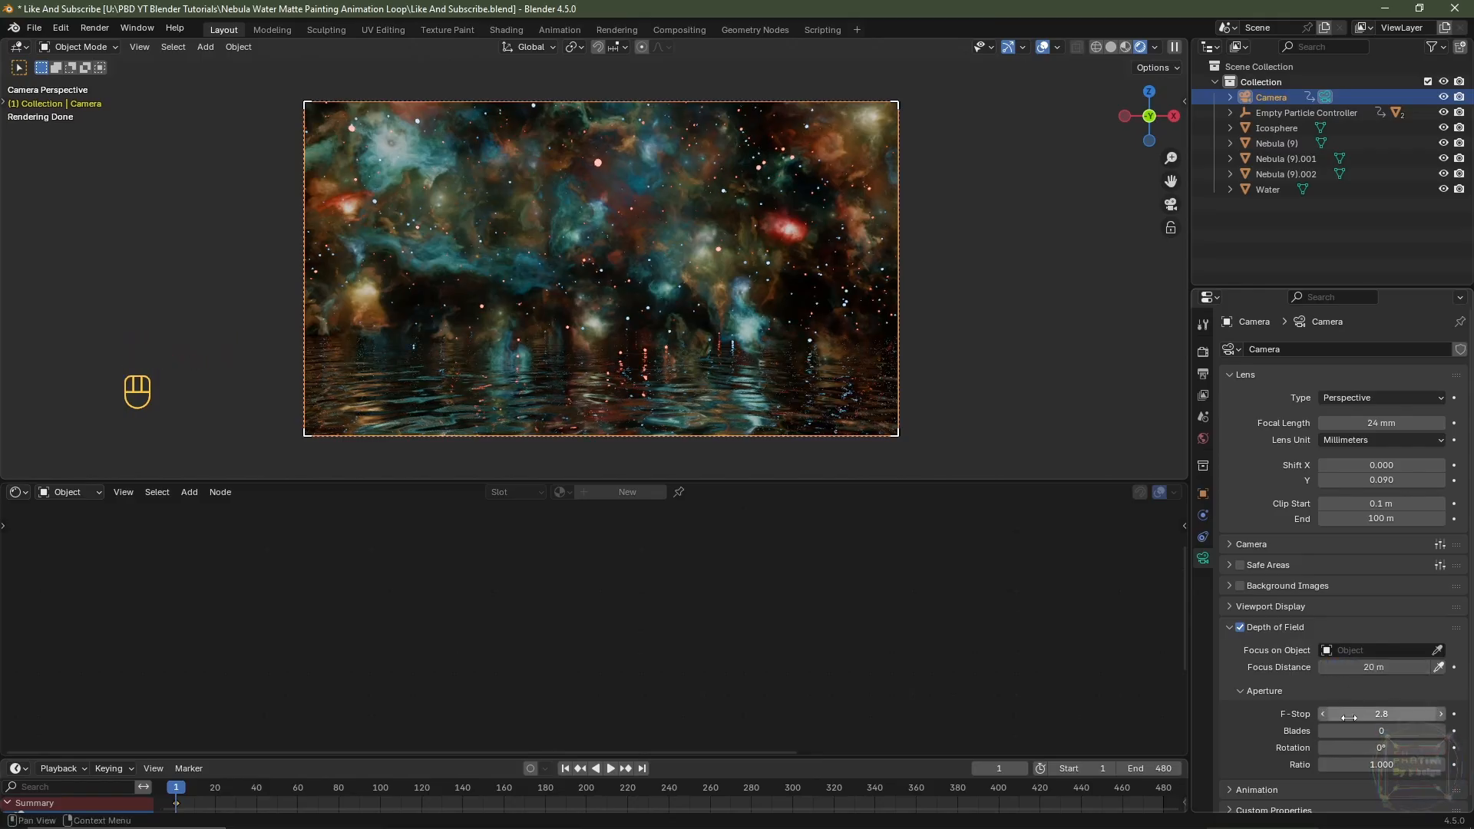
Set the camera aperture to 16 blades and an F-Stop of 0.7
drag(1350, 730, 1405, 731)
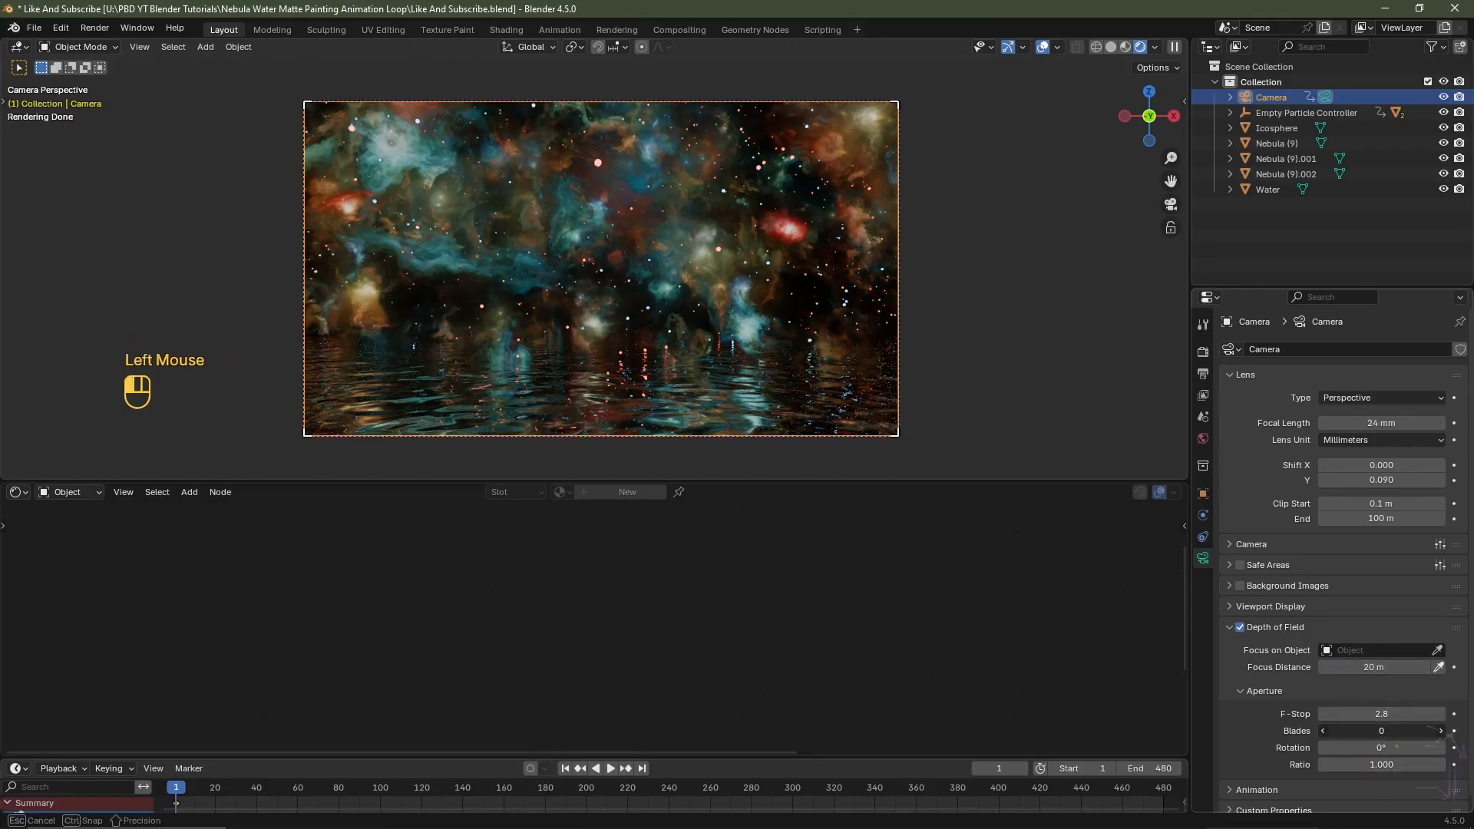
double_click(1380, 714)
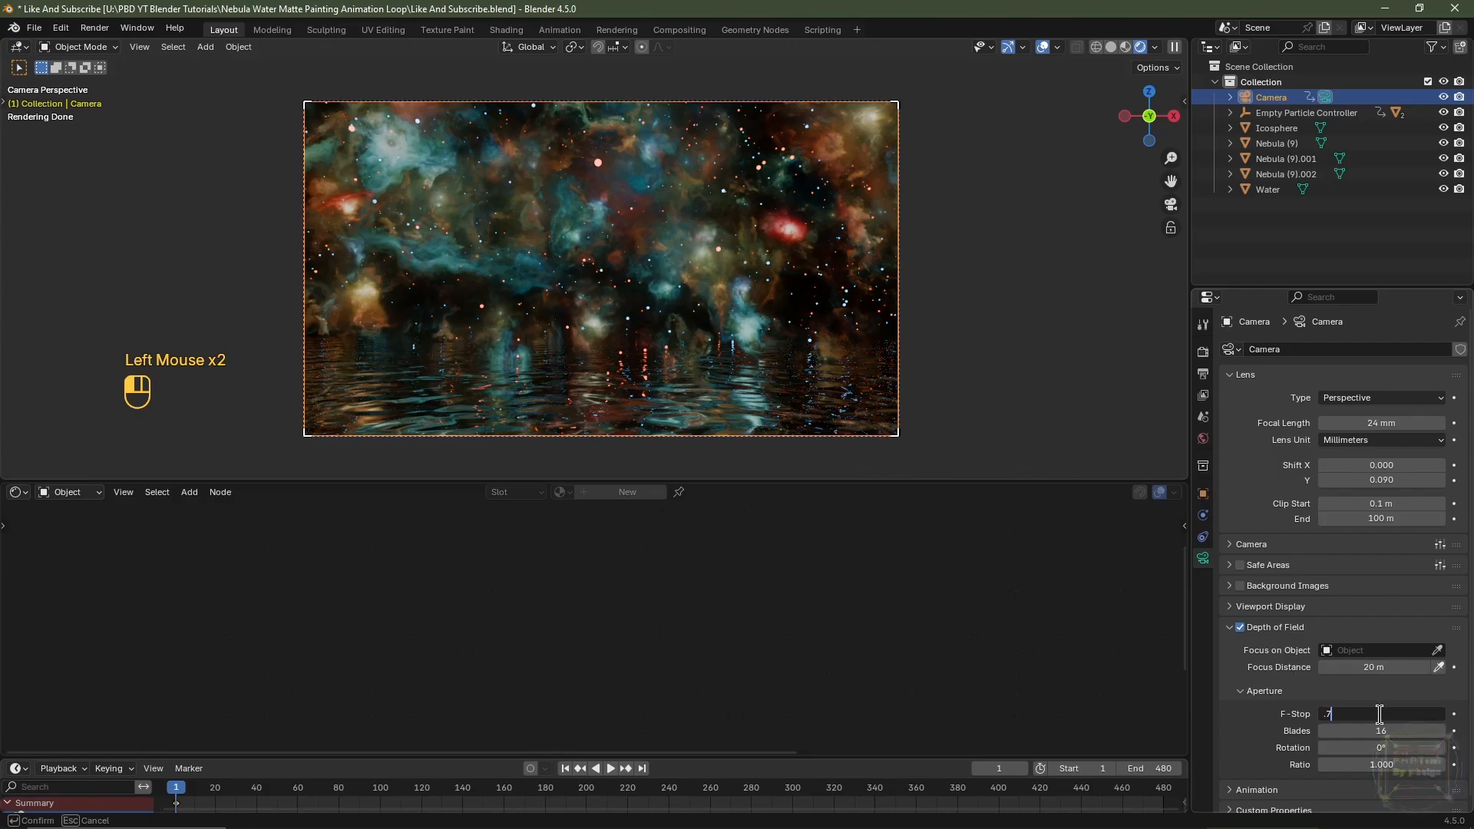
text(.7)
key(Return)
scroll(621, 134, up, 2)
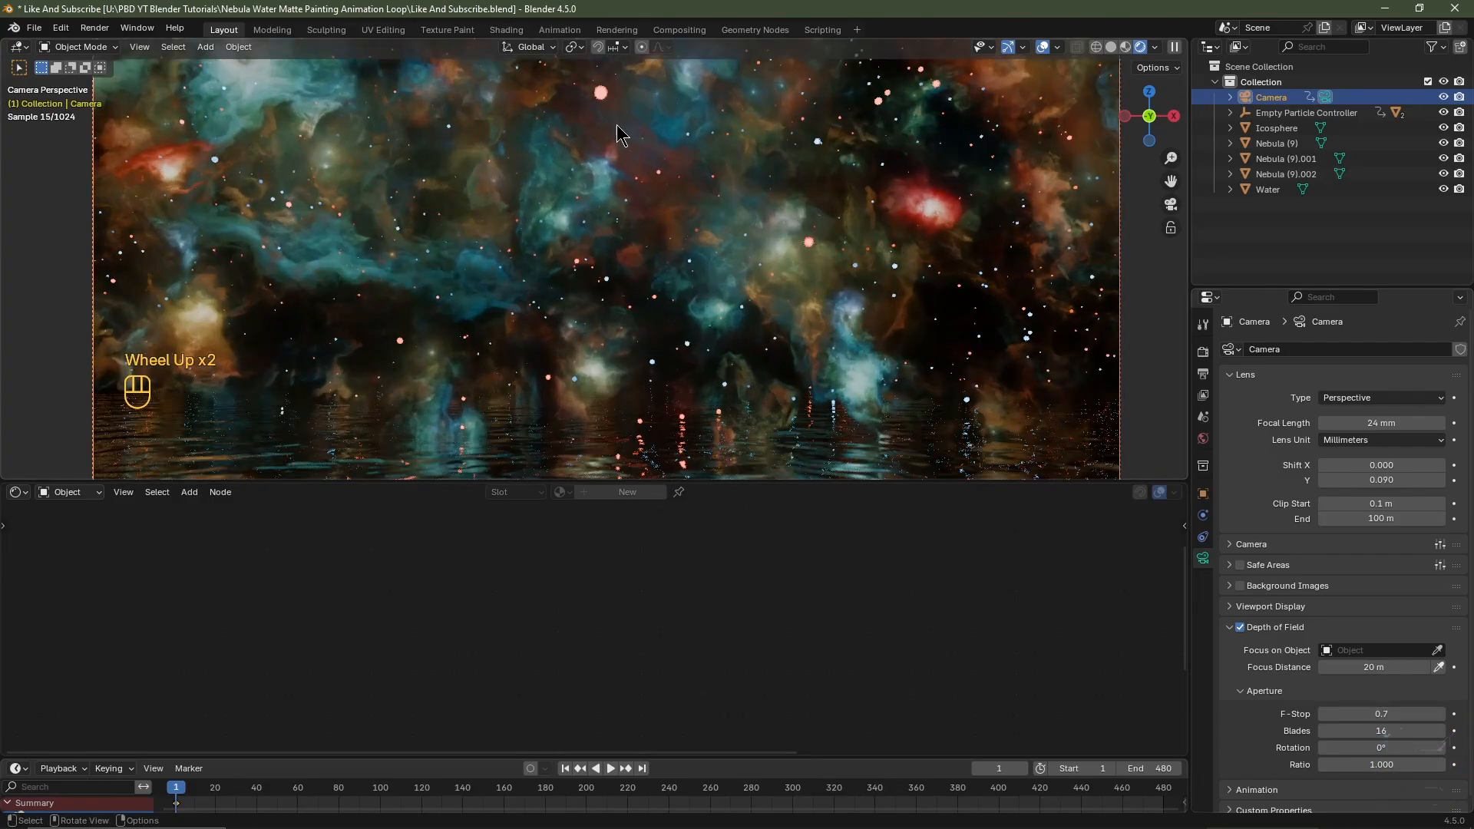
Try a camera F-Stop of 0.1 for stronger blur and settle on 0.5
drag(1380, 714, 1324, 714)
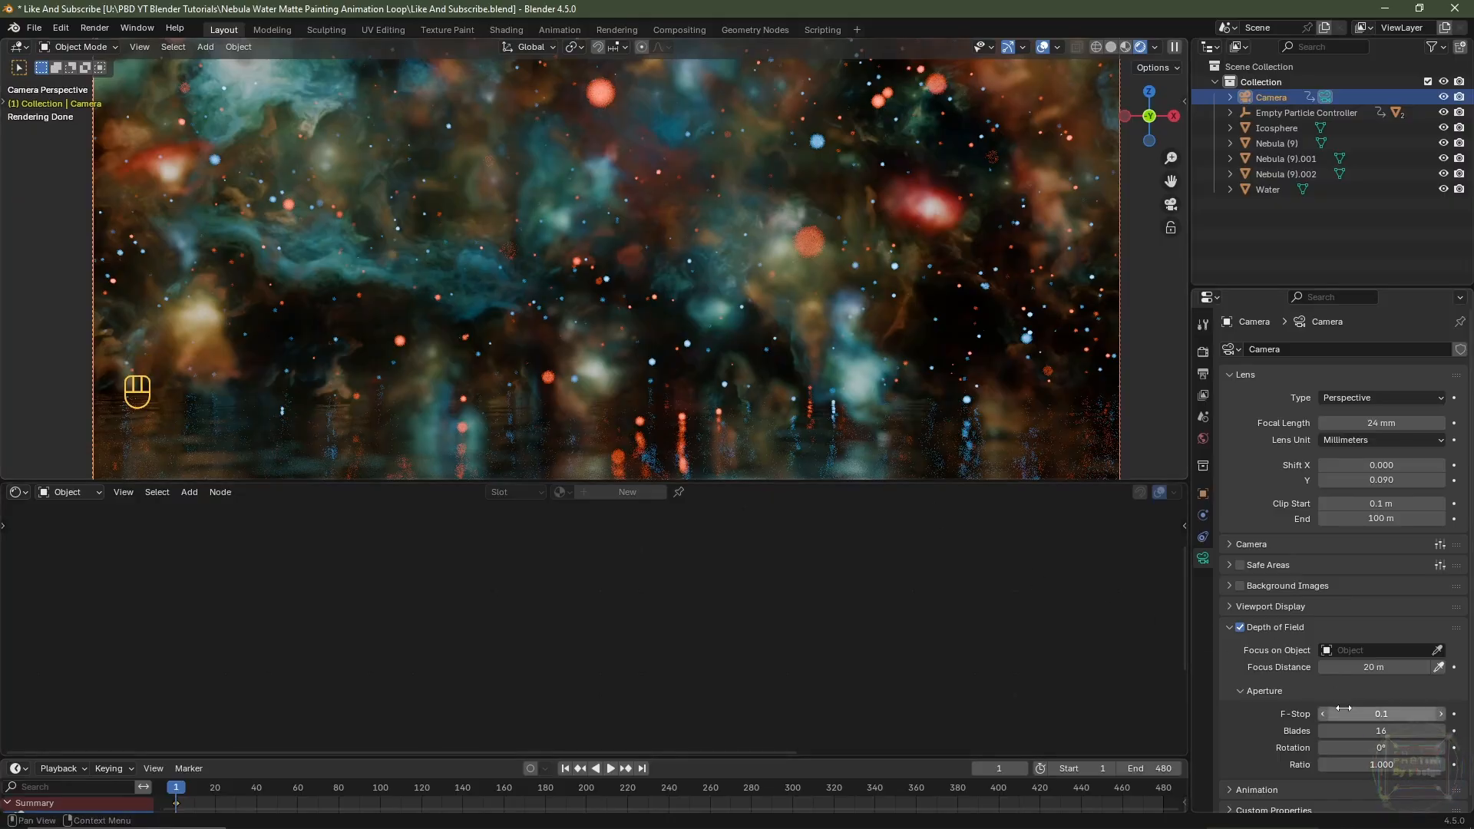
drag(1343, 708, 1345, 710)
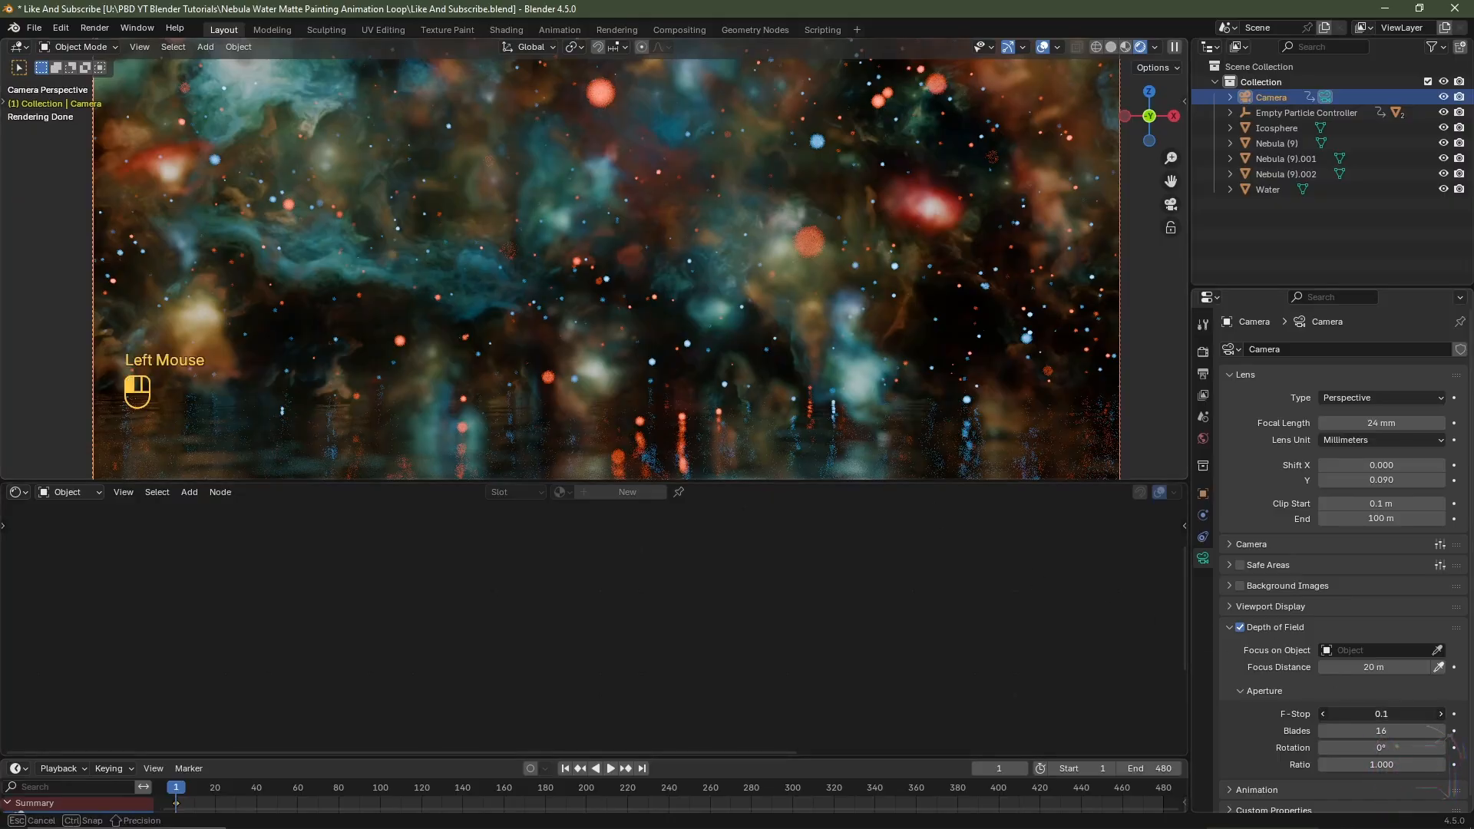
double_click(1345, 711)
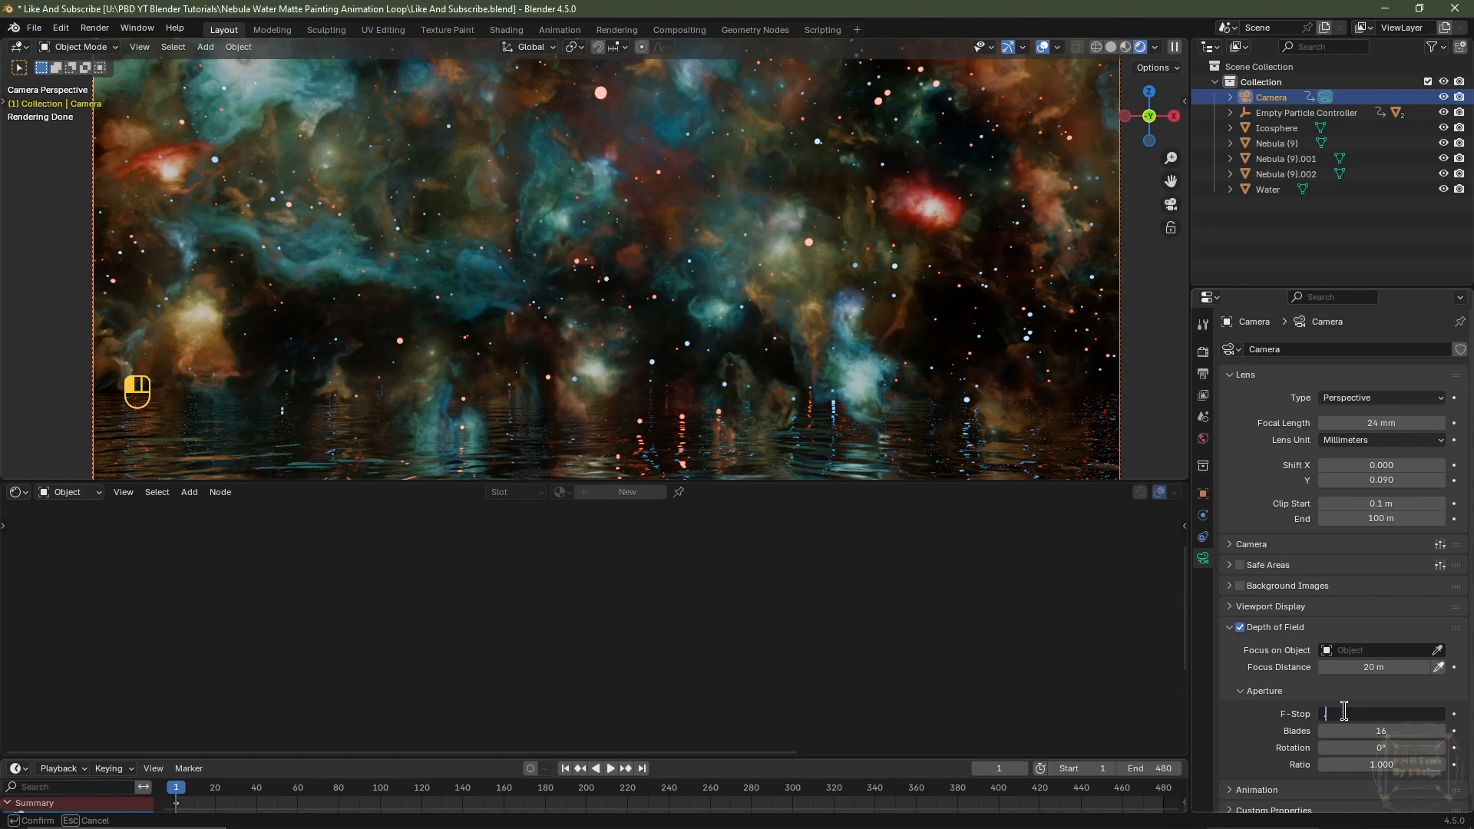
text(.5)
key(Return)
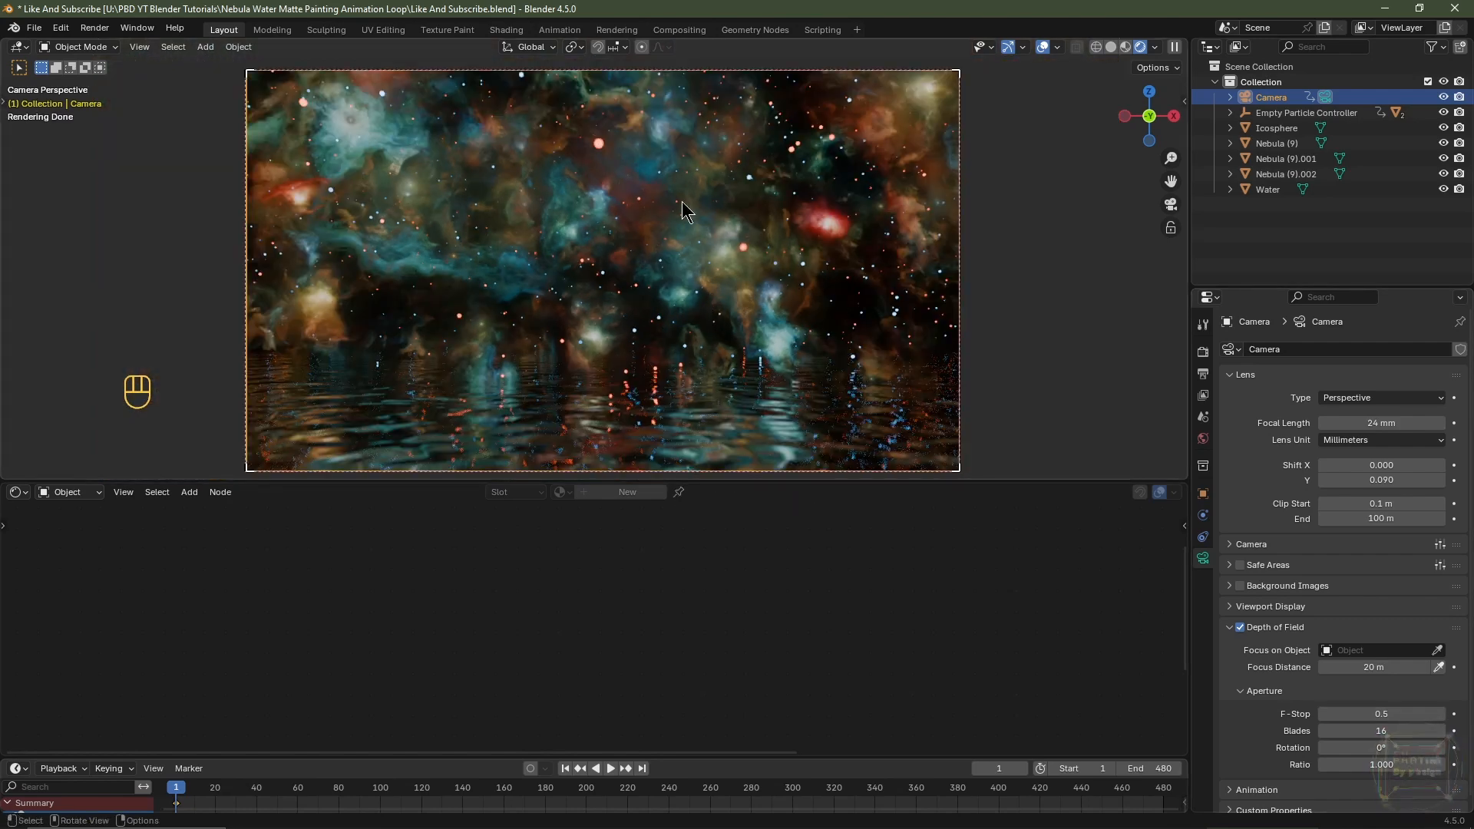
Enable motion blur in the render settings and set its shutter to 0.6
click(1203, 352)
scroll(1275, 638, down, 13)
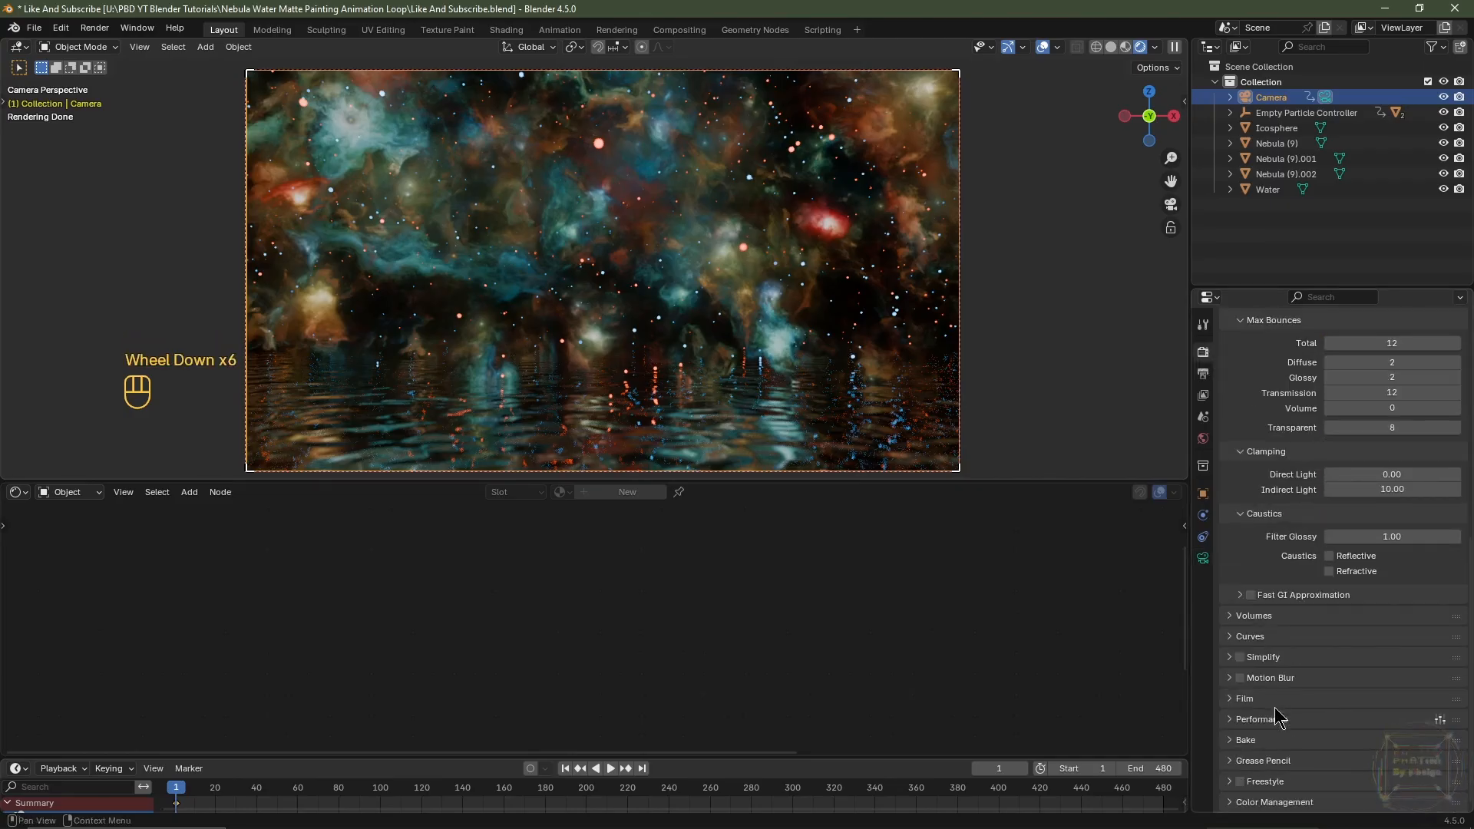
click(1240, 678)
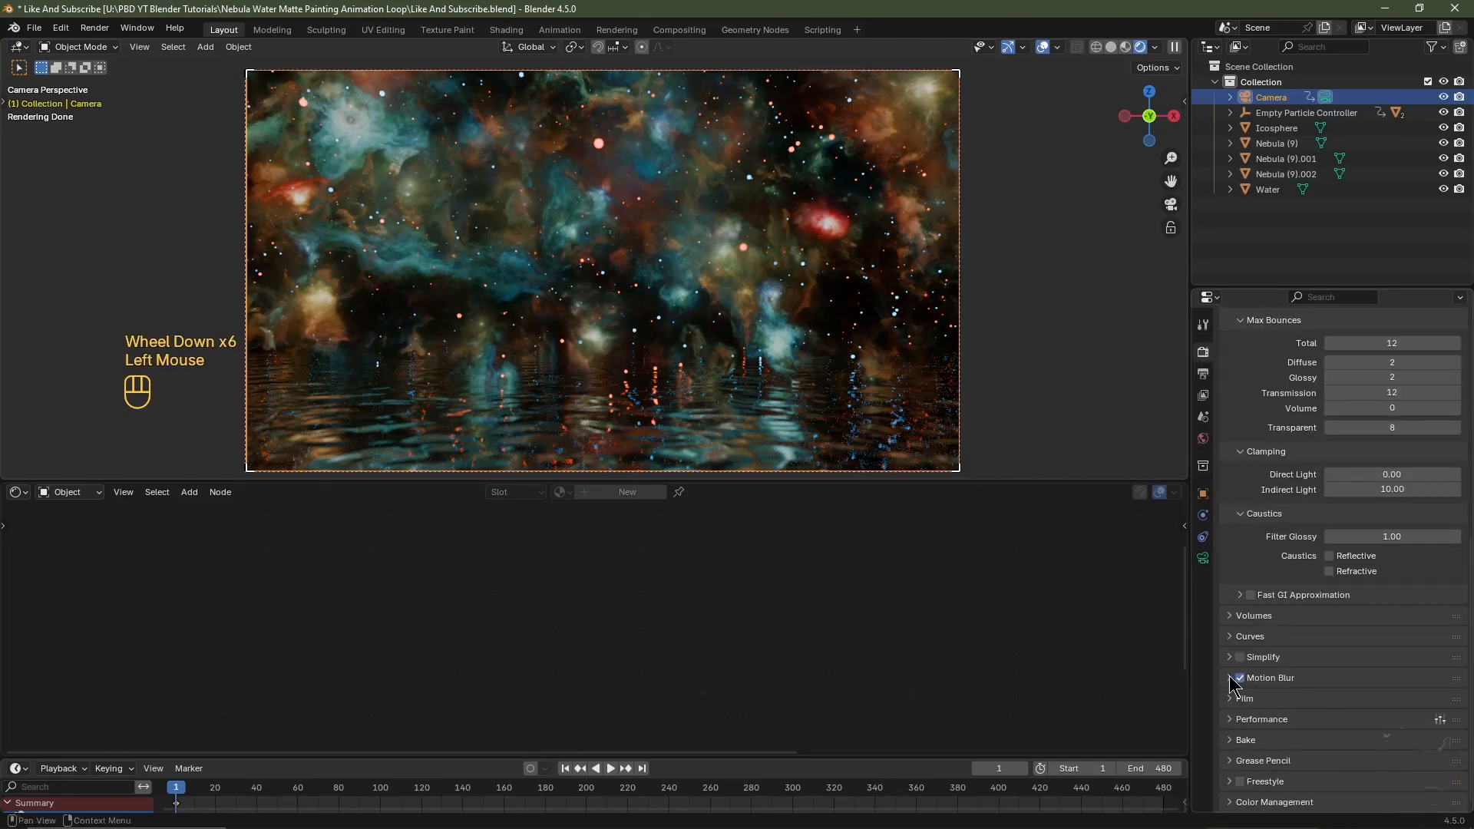
click(1230, 678)
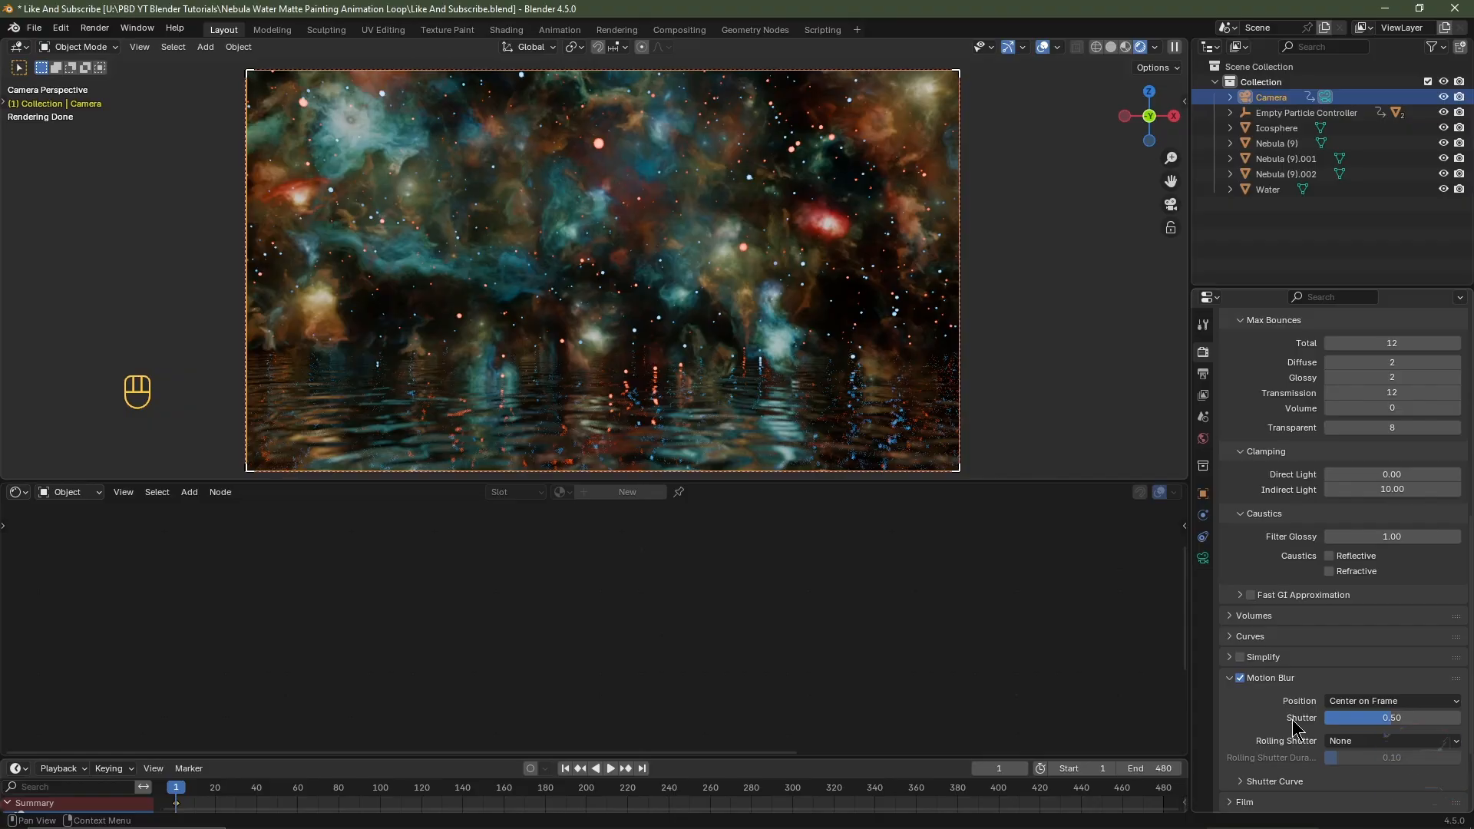
click(1361, 719)
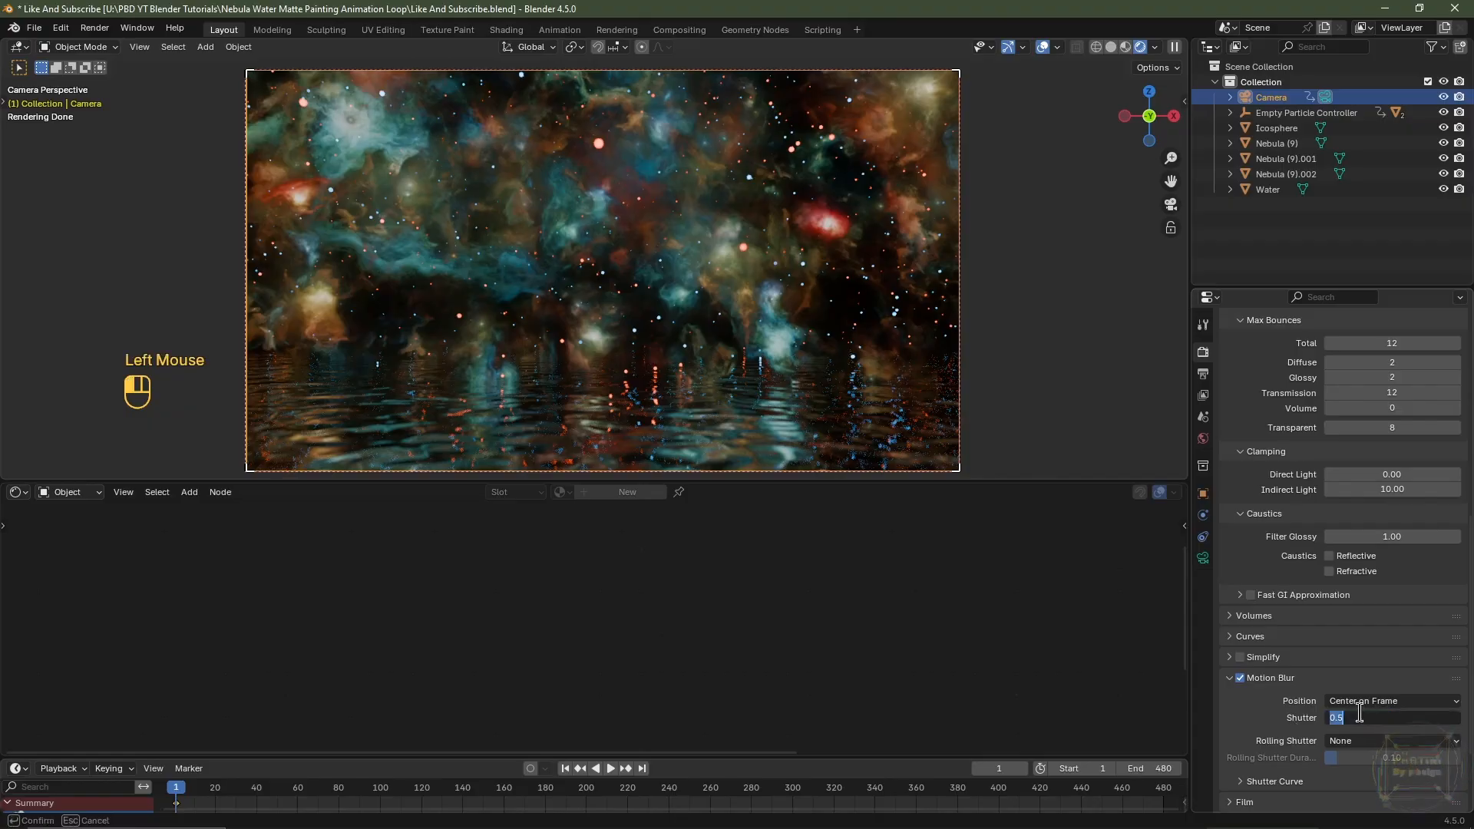
text(.6)
key(Return)
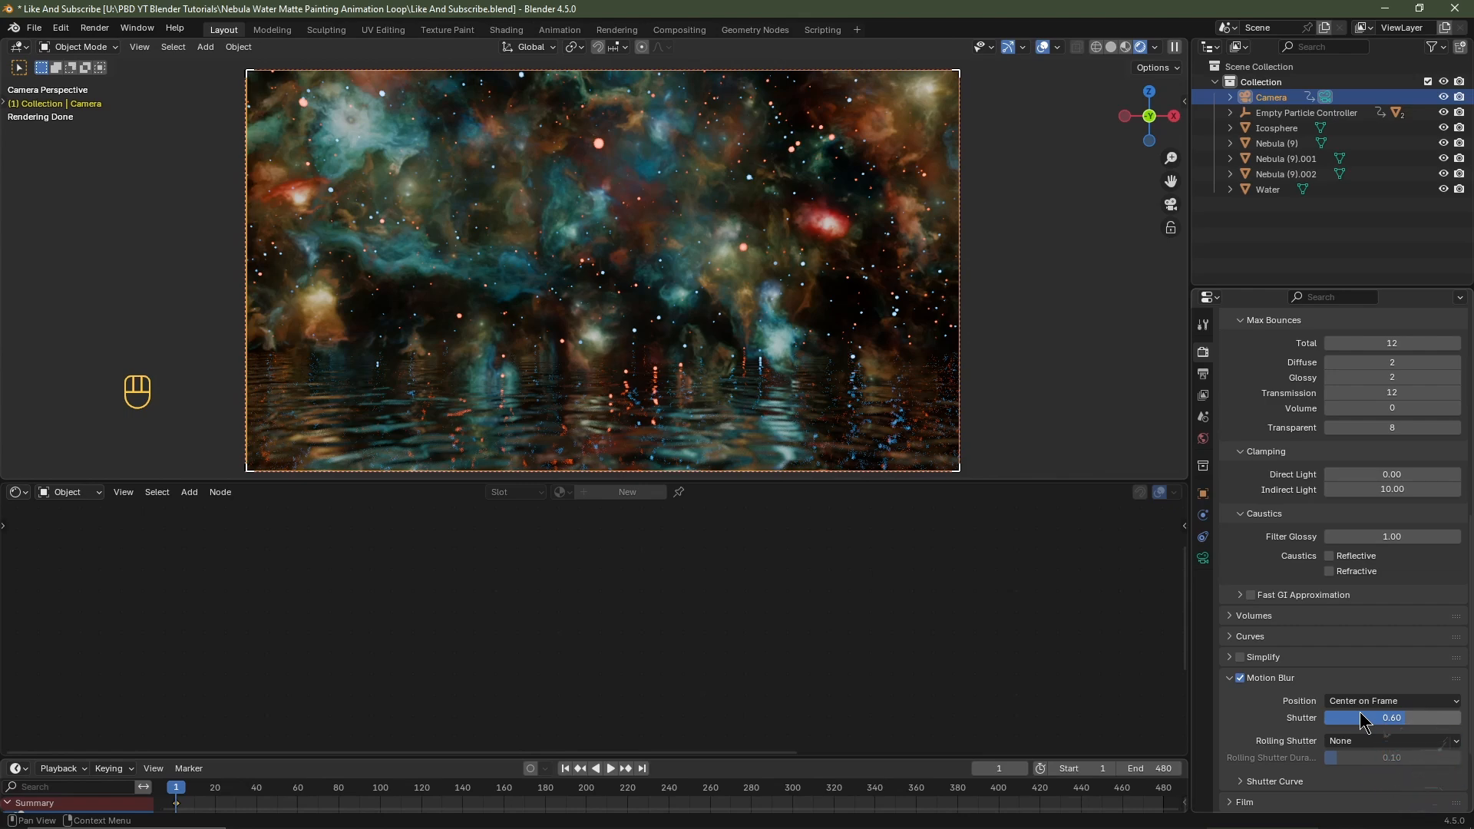
Choose the Like And Subscribe folder as the render output location and set the PNG output to RGB with 16-bit depth
scroll(1351, 706, down, 7)
scroll(1305, 614, up, 6)
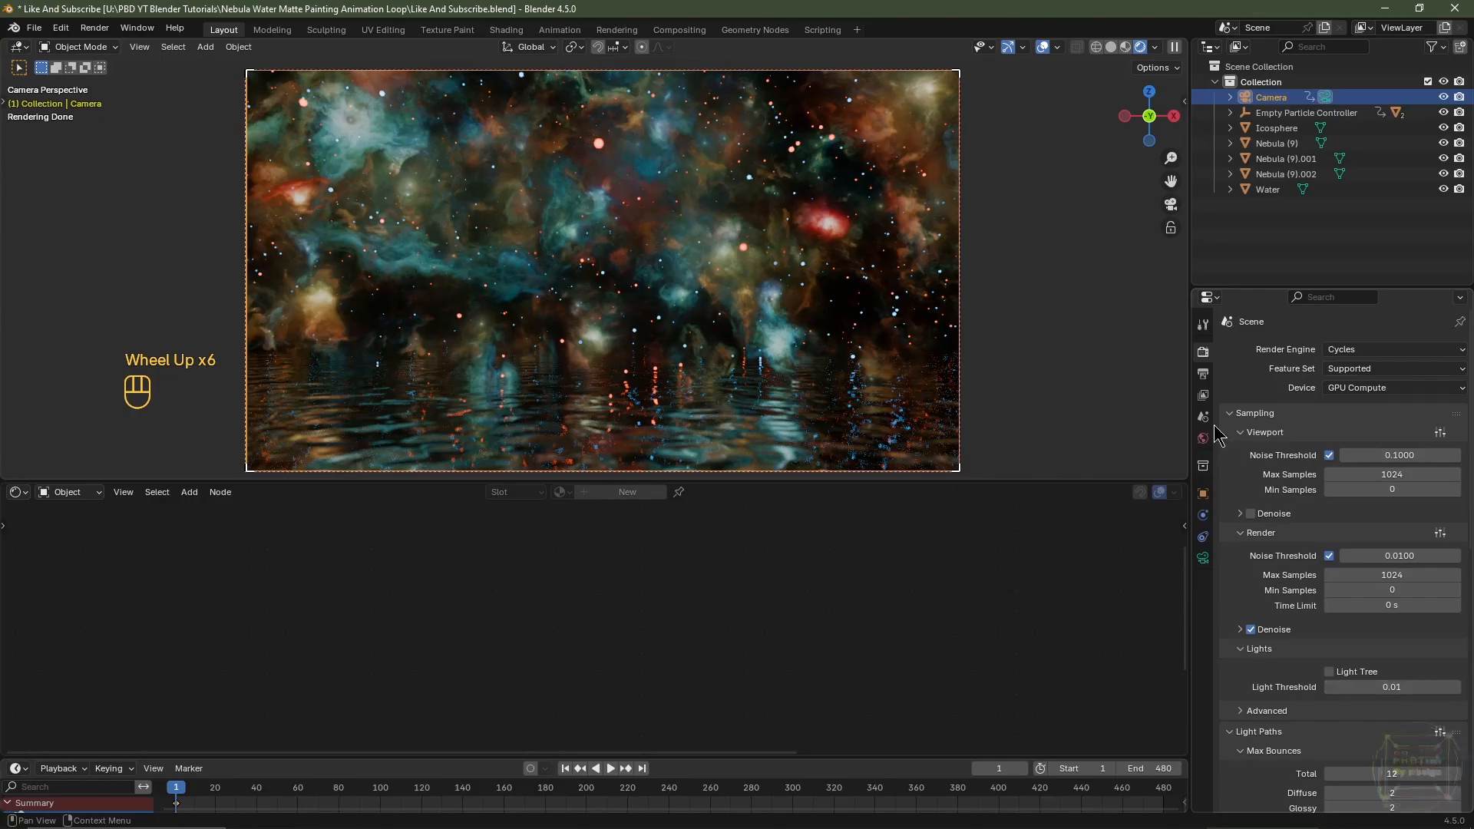
click(1203, 373)
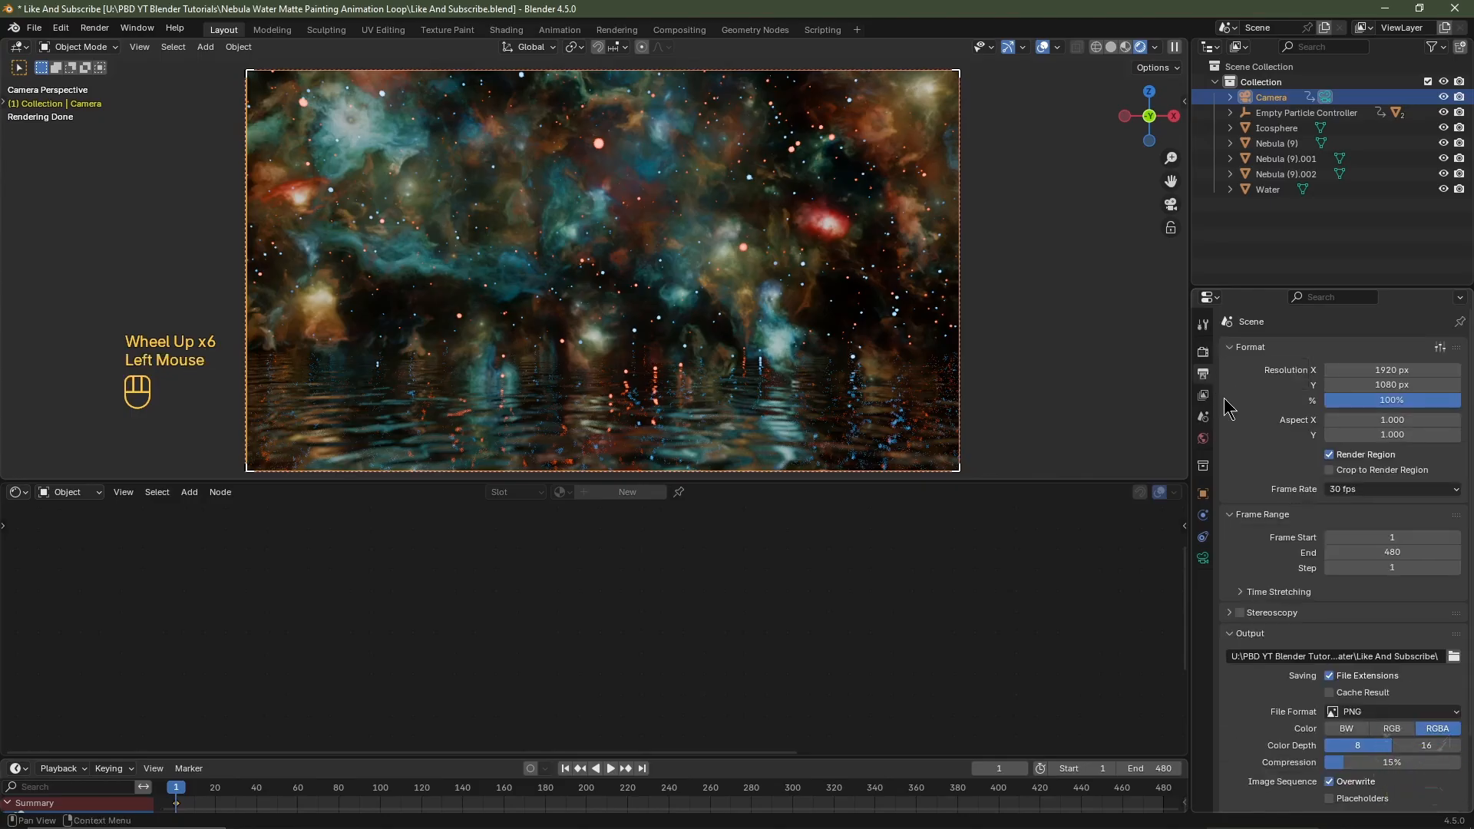
click(1453, 658)
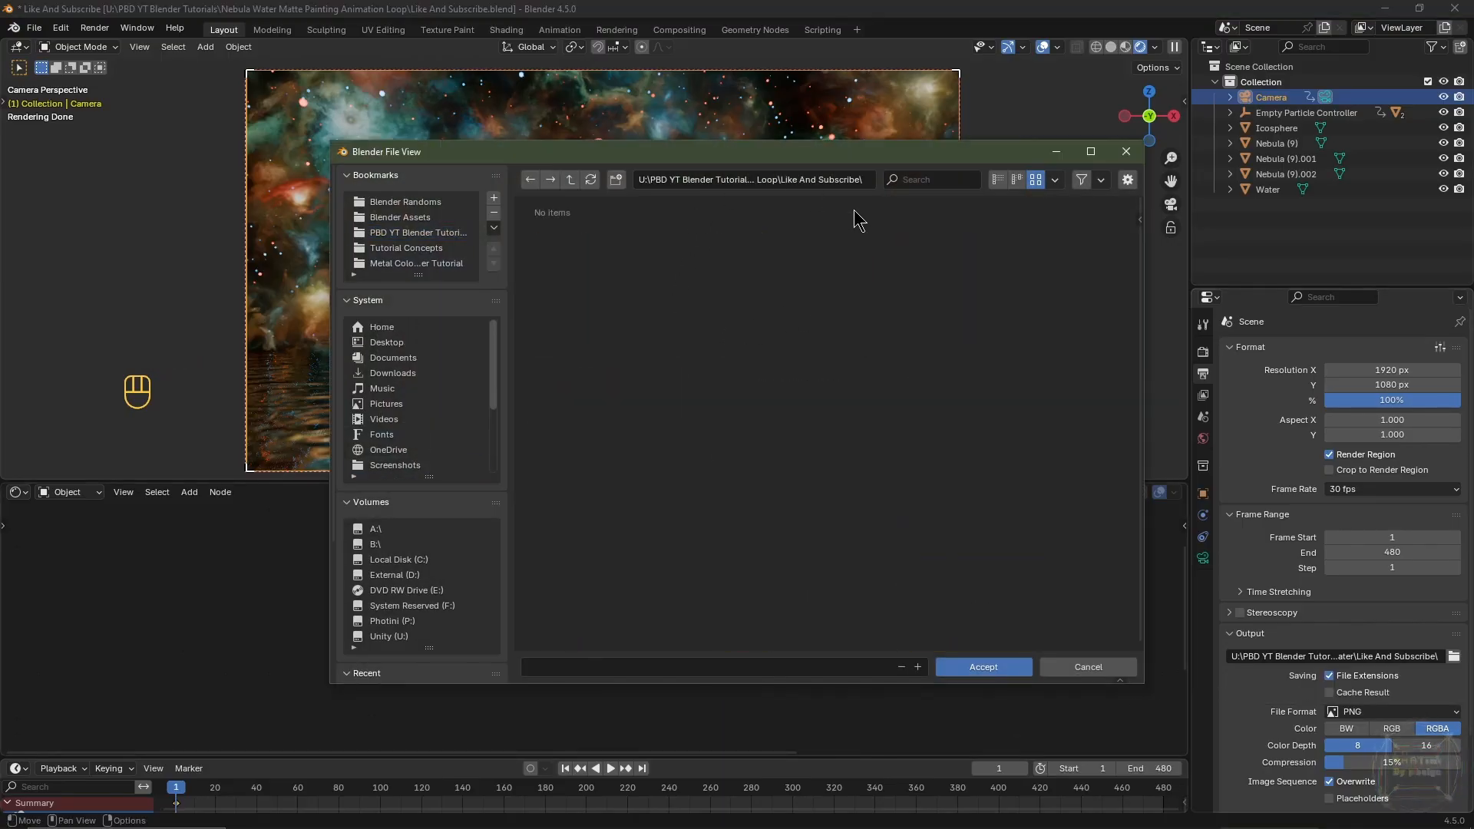
click(983, 668)
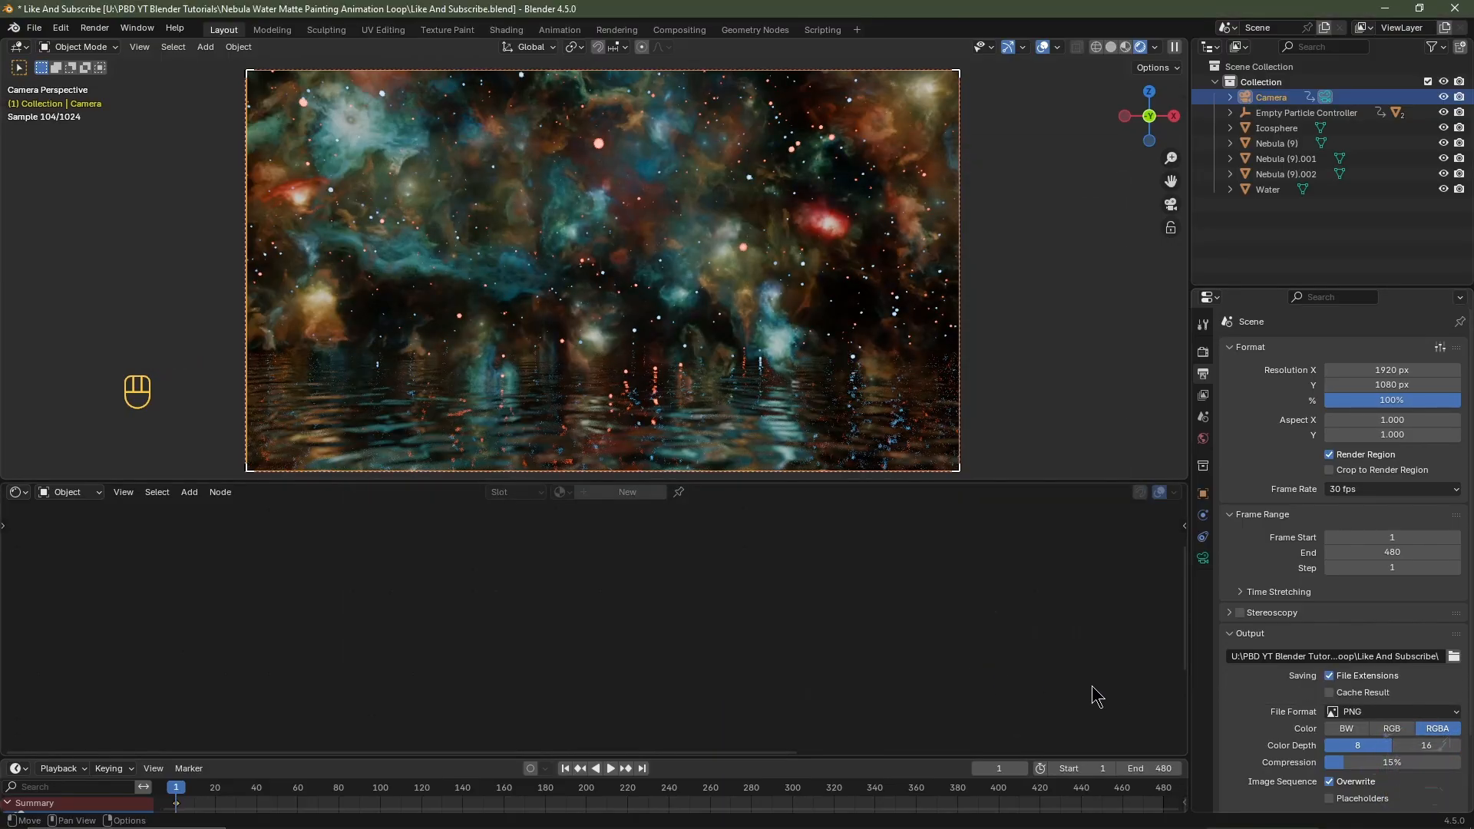
click(1407, 730)
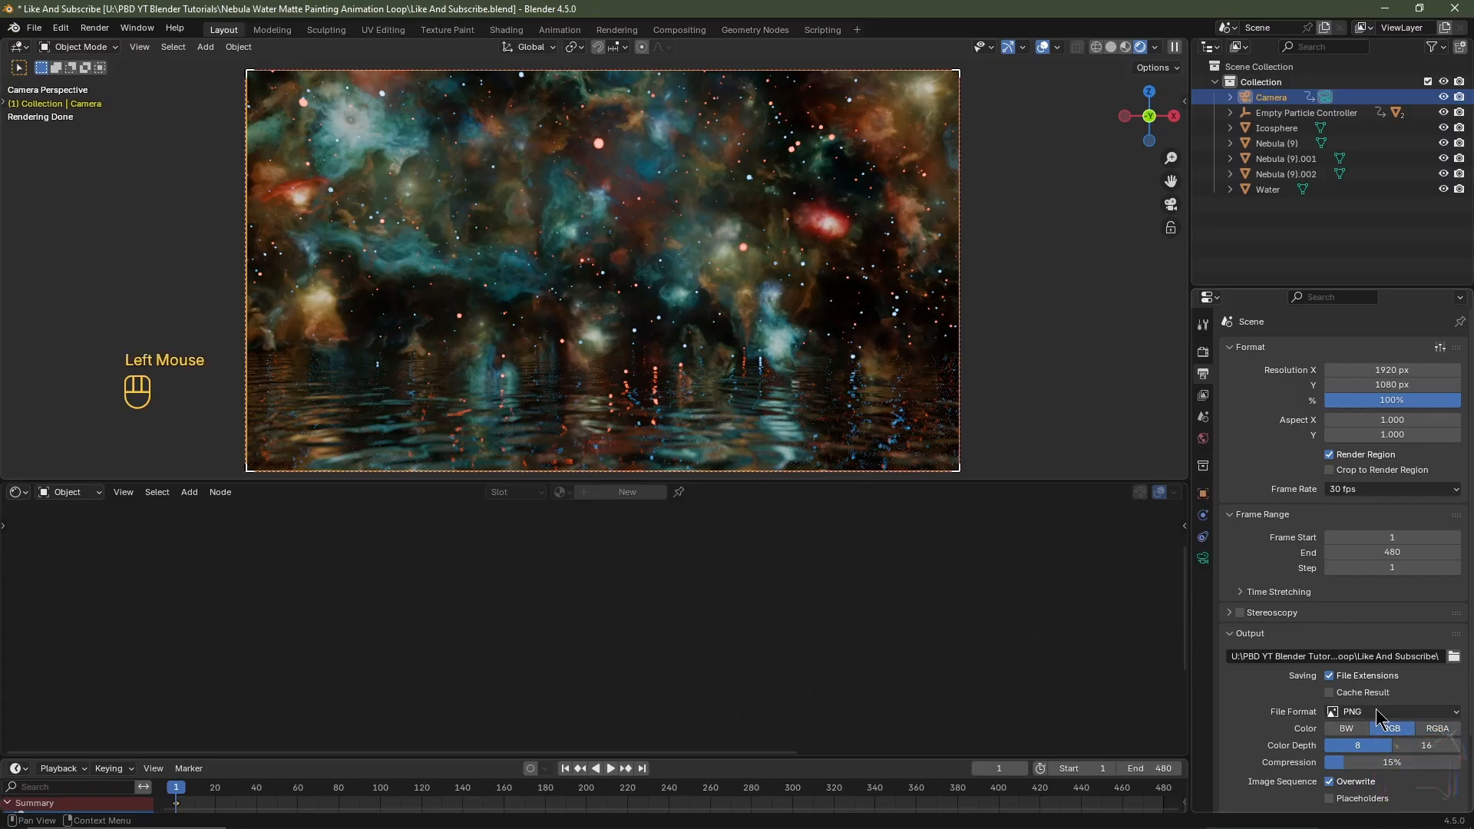
click(1422, 747)
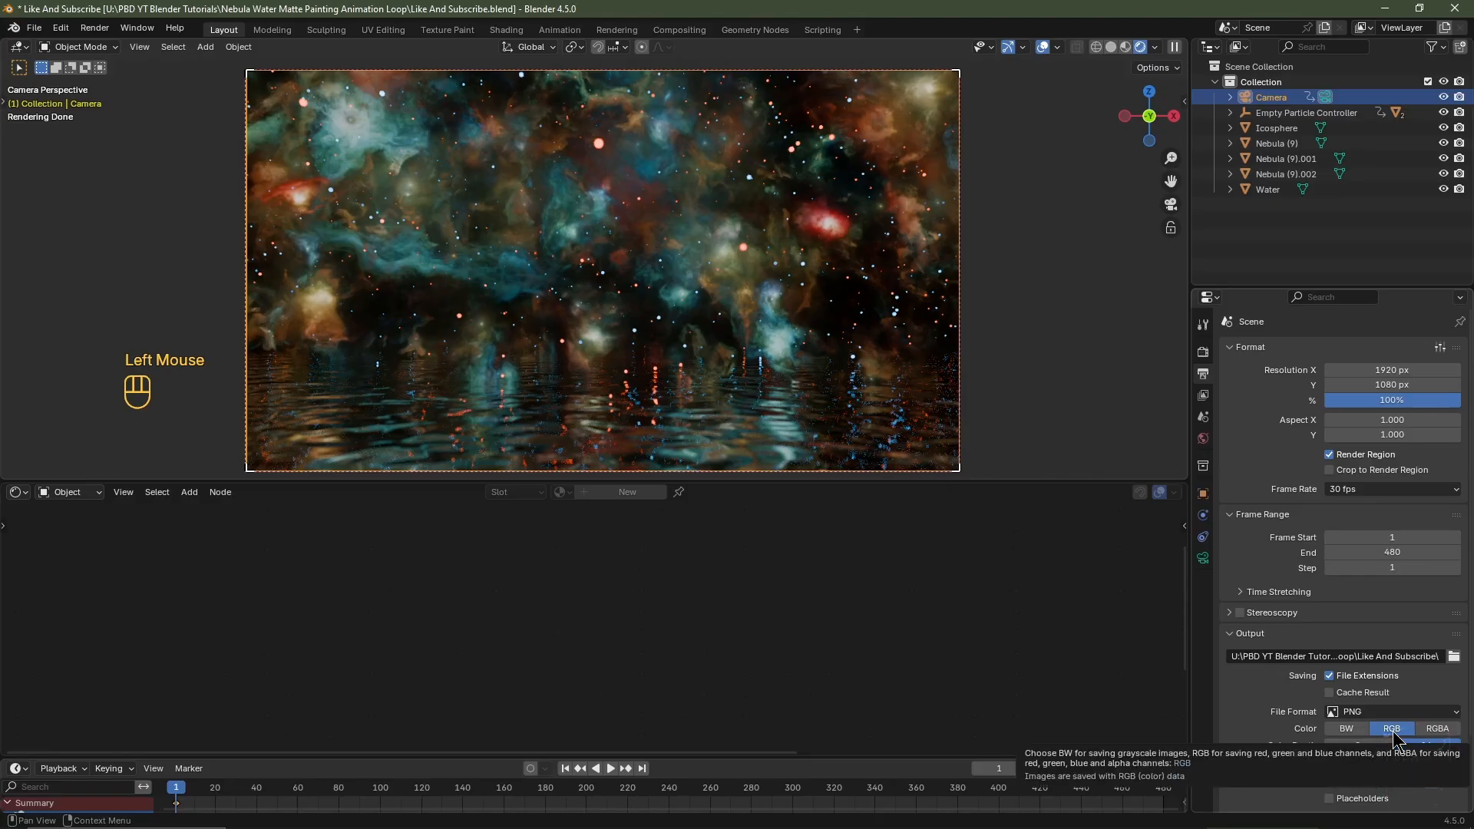
Change the output file format to OpenEXR with the DWAA (lossy) codec
click(1362, 714)
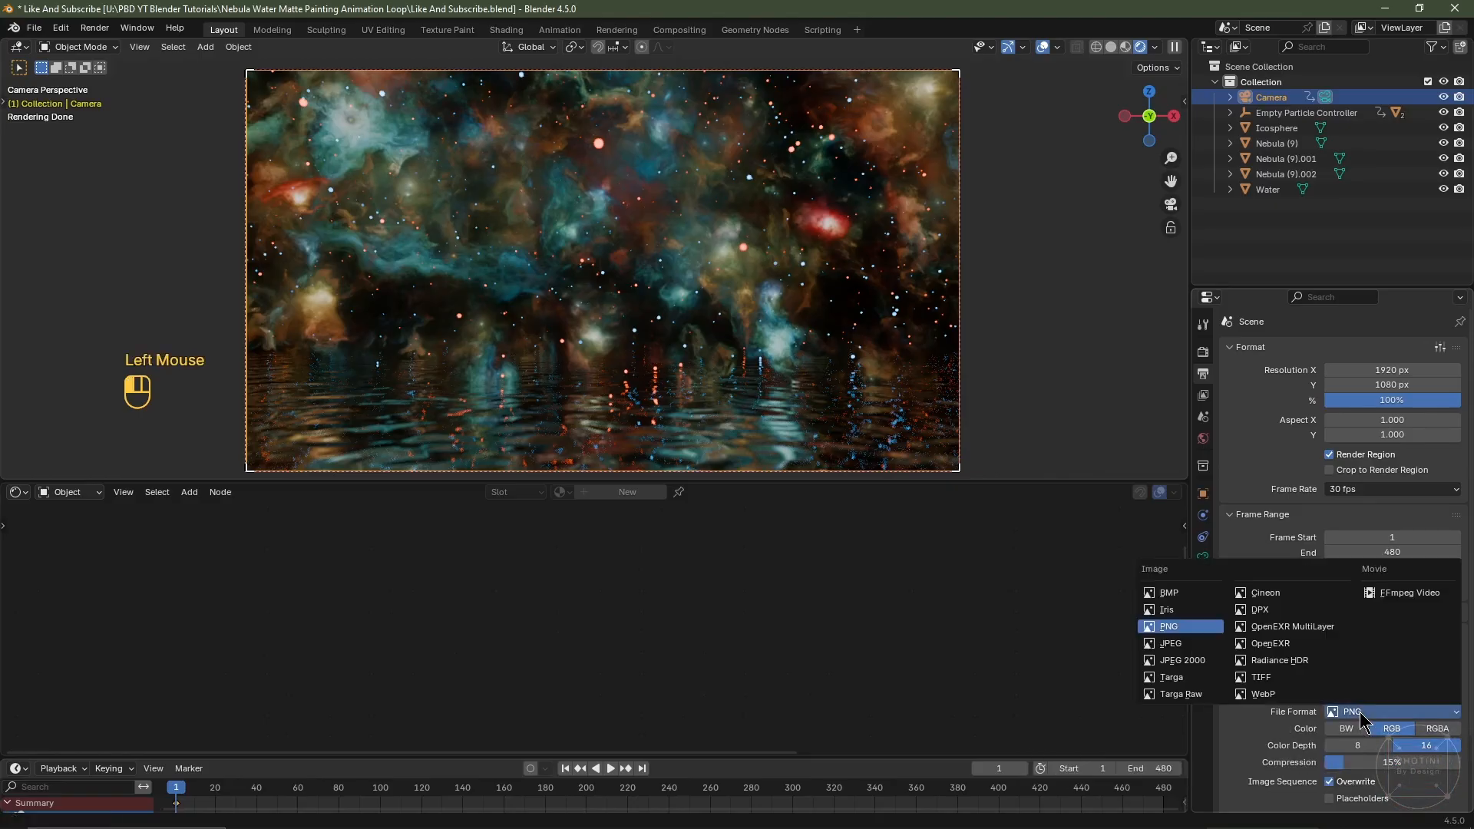
click(1286, 643)
click(1356, 762)
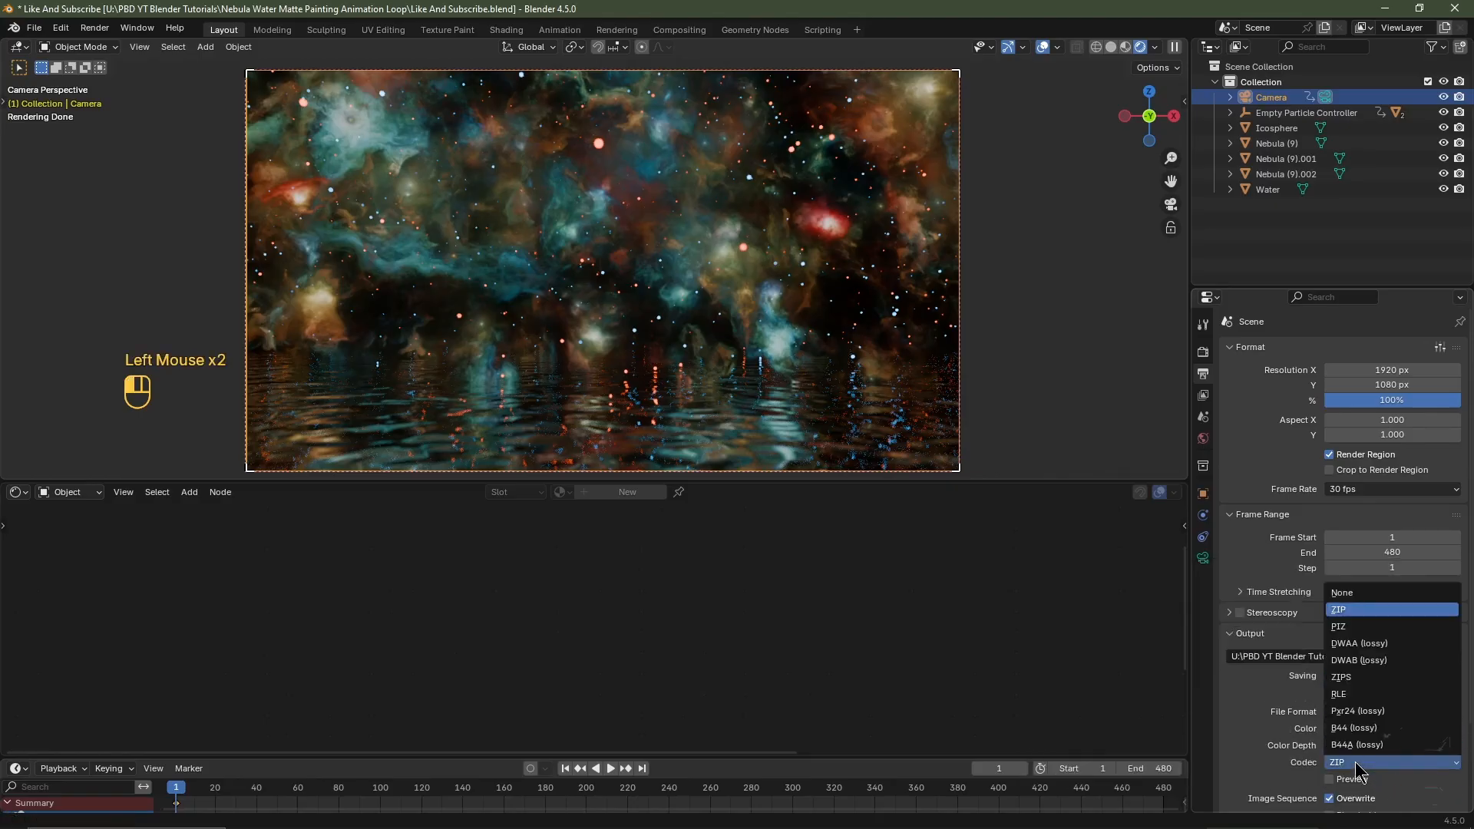
click(1365, 645)
scroll(1299, 764, down, 2)
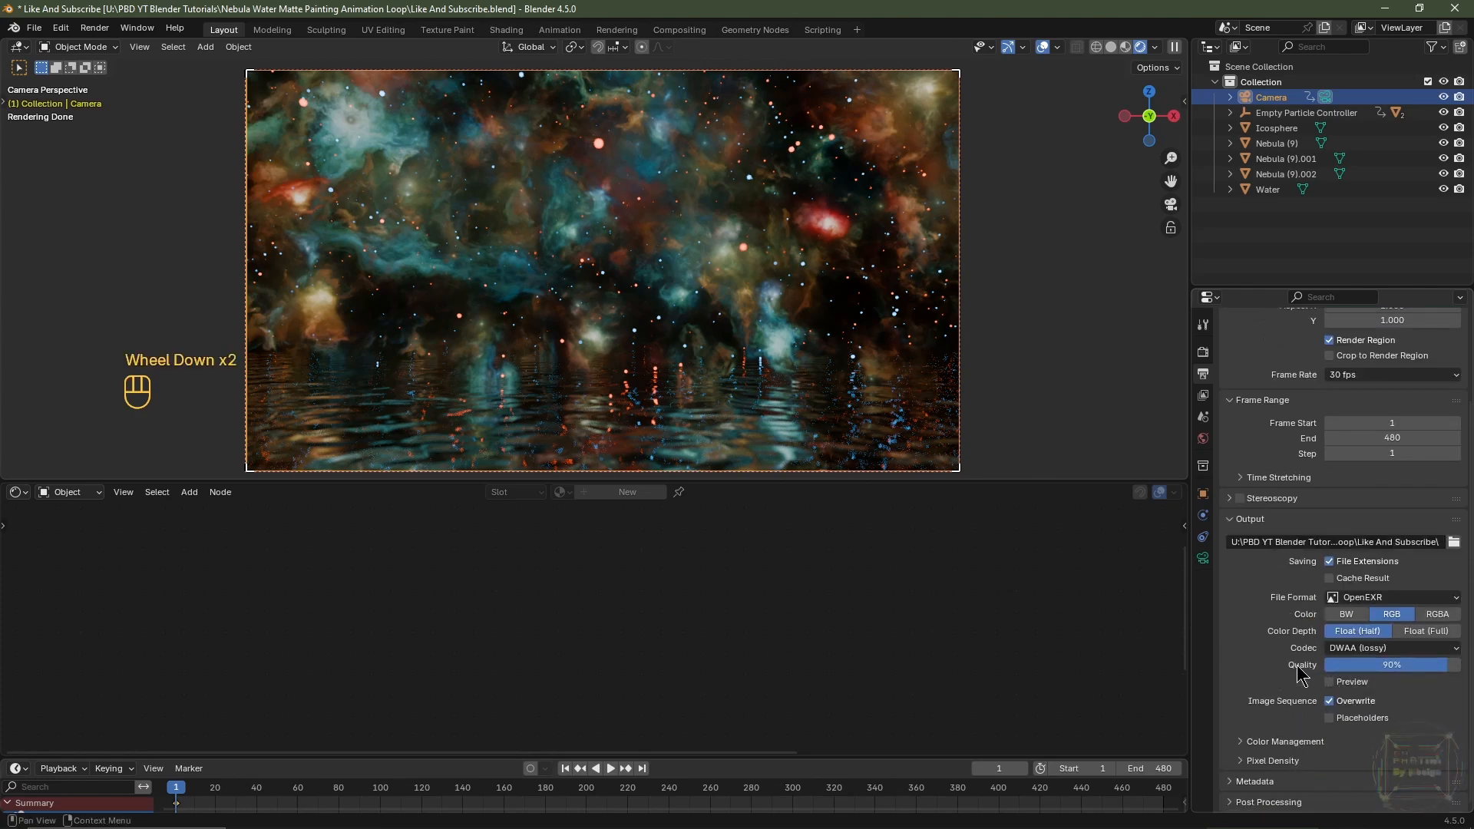
scroll(1296, 674, down, 2)
scroll(1296, 674, up, 5)
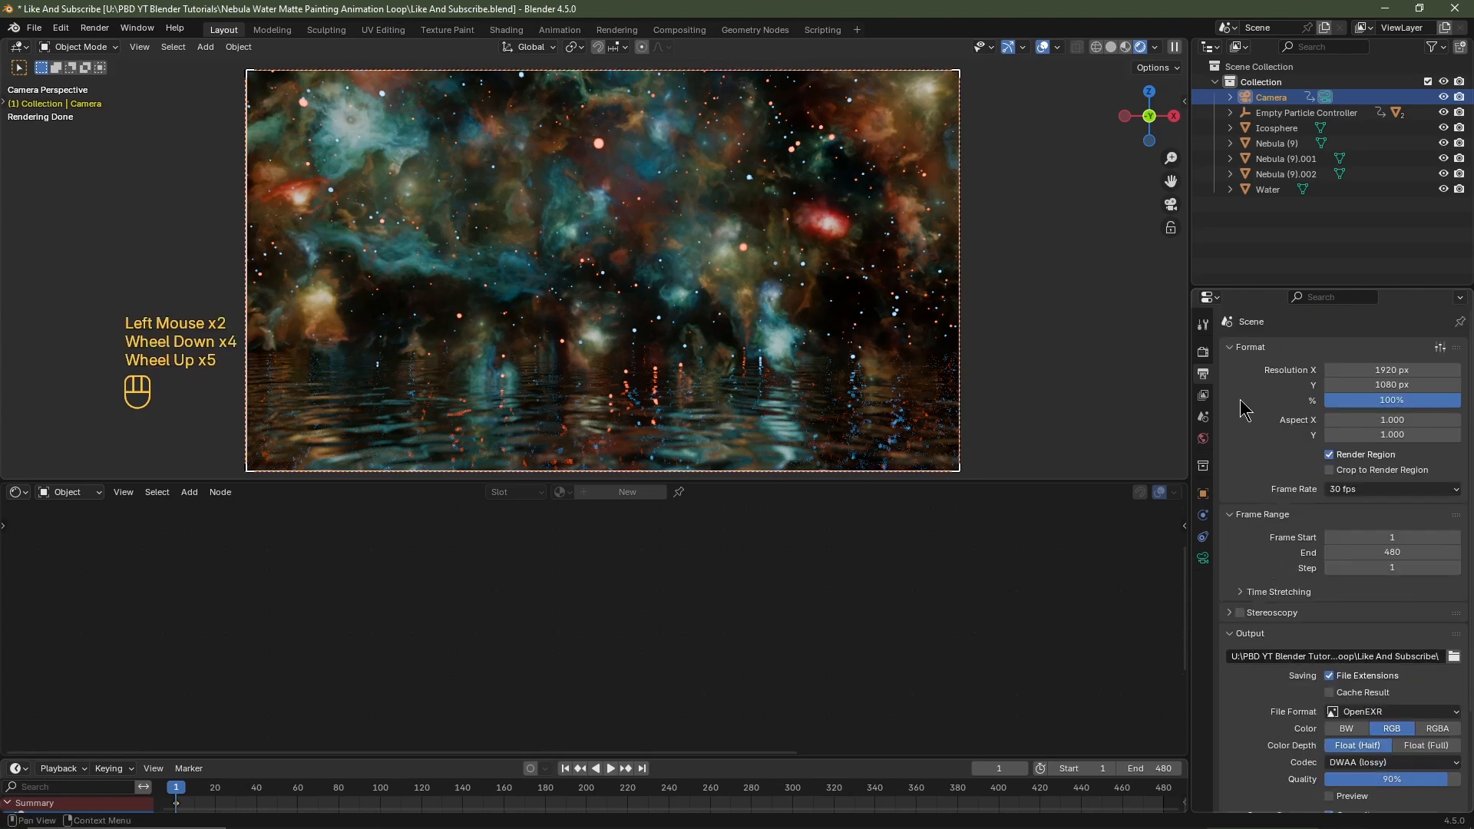
Select the Icosphere and examine the orange stop of its particle material's Color Ramp
click(1204, 353)
click(1276, 128)
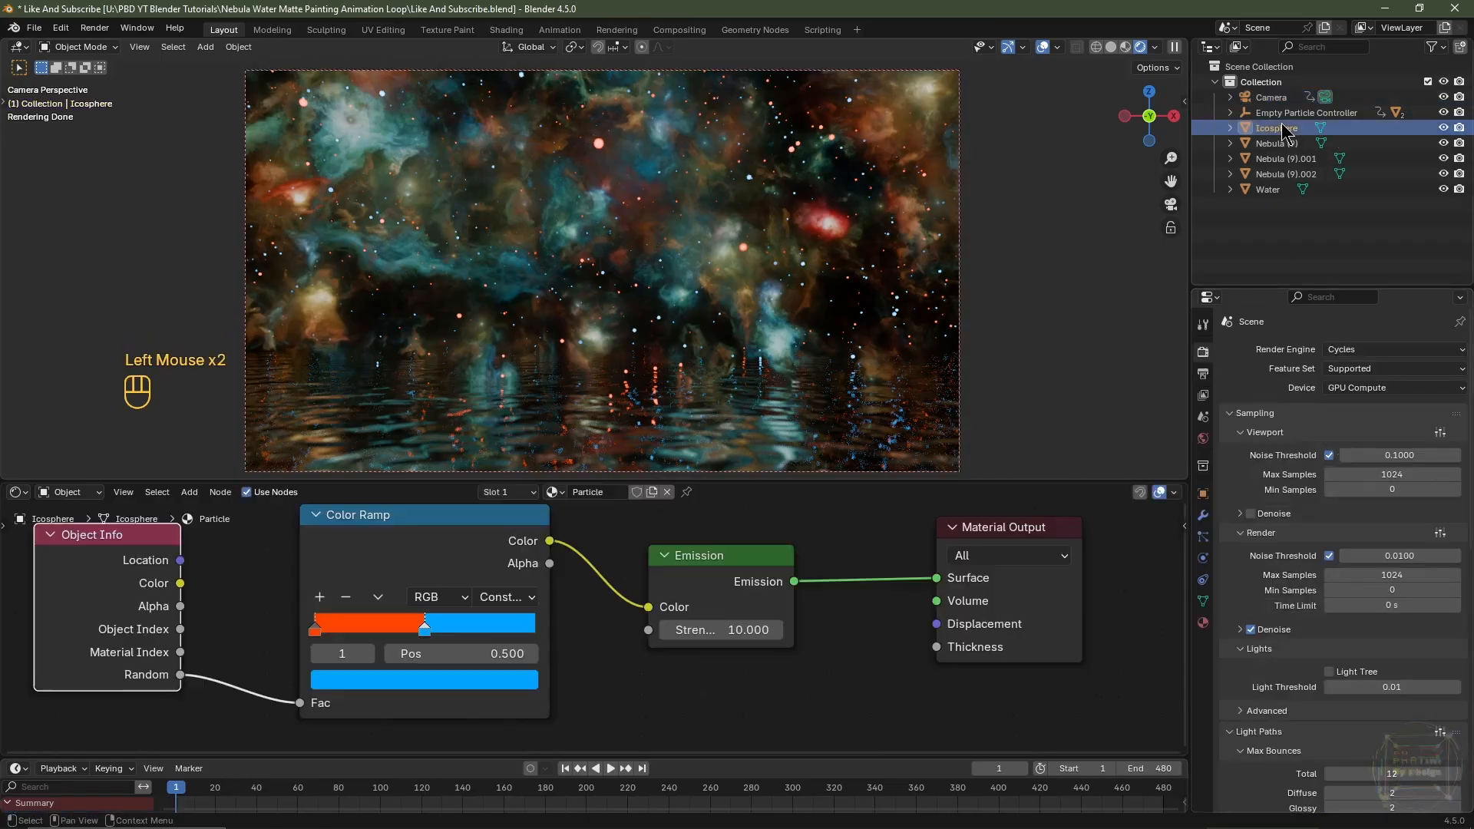
click(316, 627)
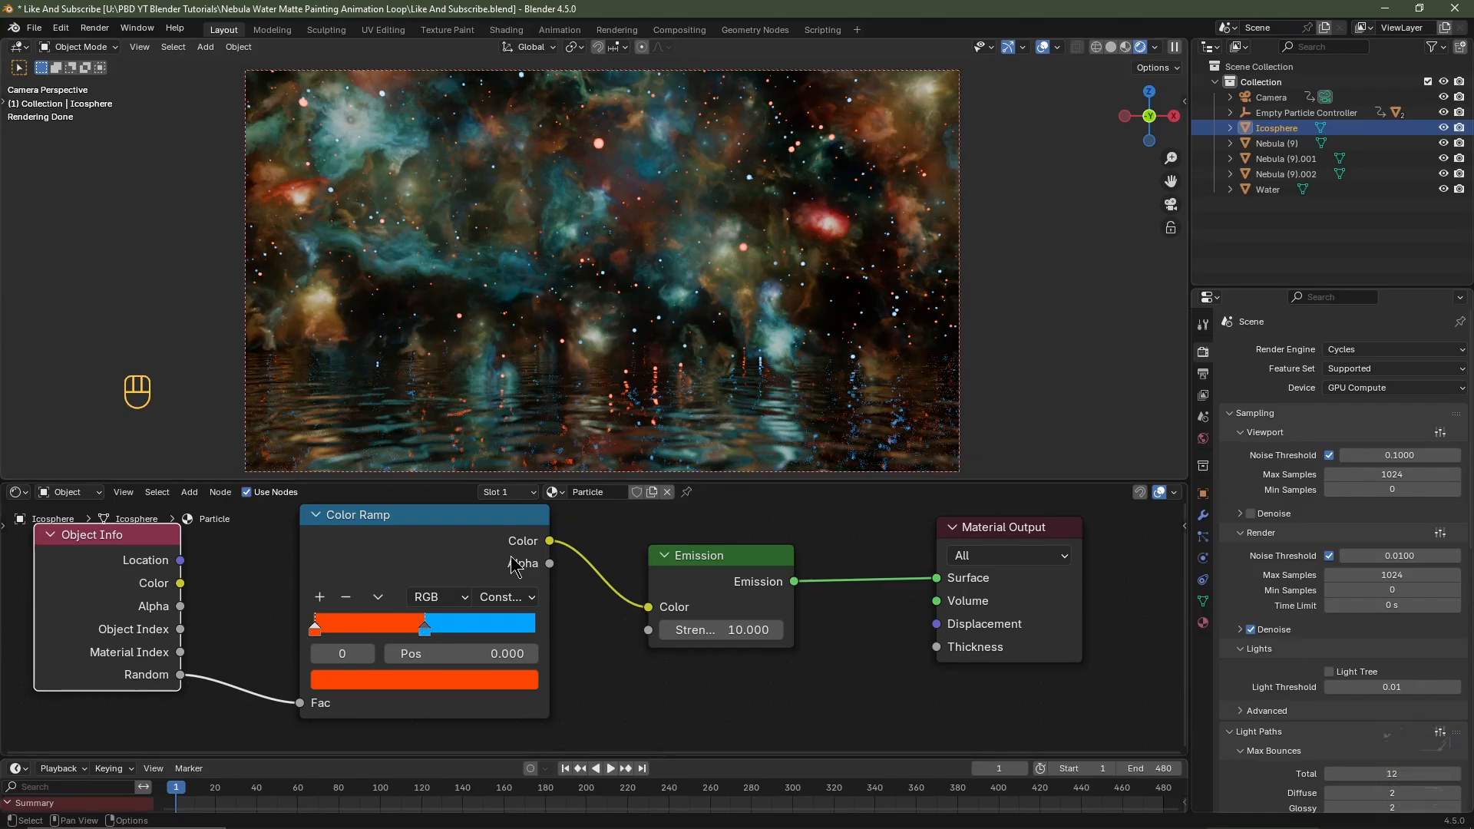
click(424, 681)
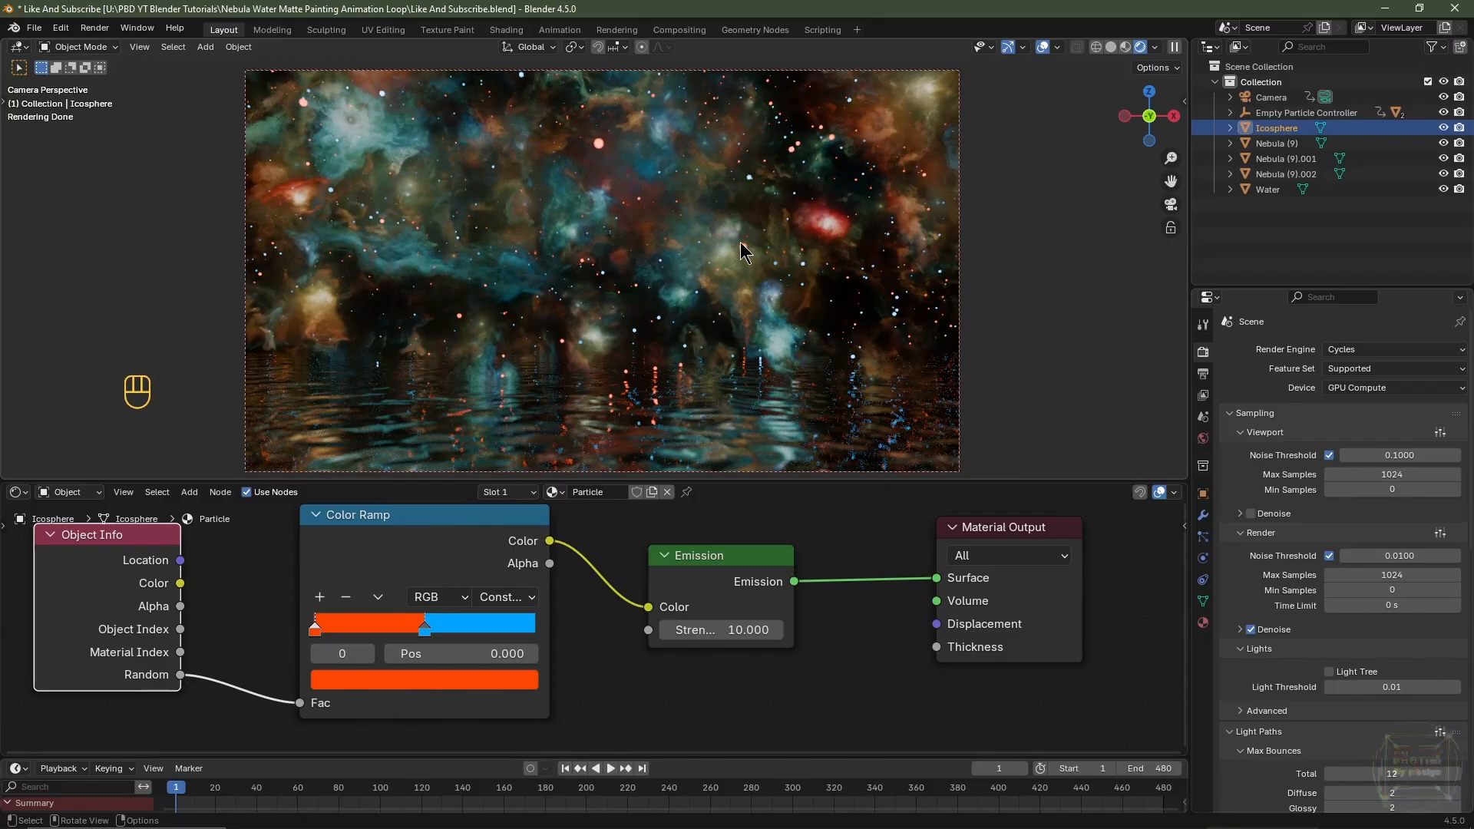
With Nebula (9) and Nebula (9).001 hidden, set the saturation in Nebula (9).002's material to 1.2 and try a hue shift
click(1444, 142)
click(1443, 158)
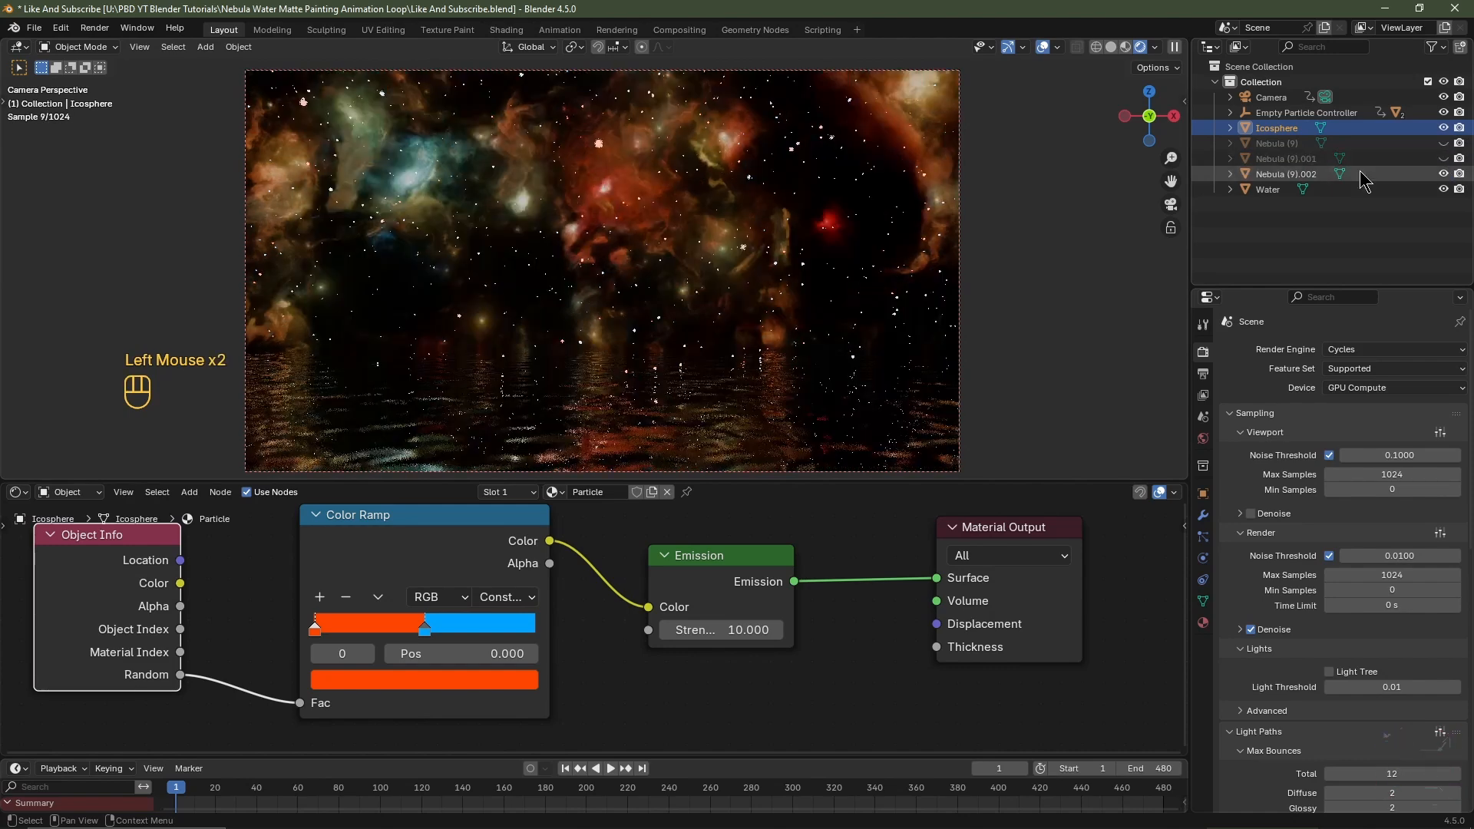
click(1296, 175)
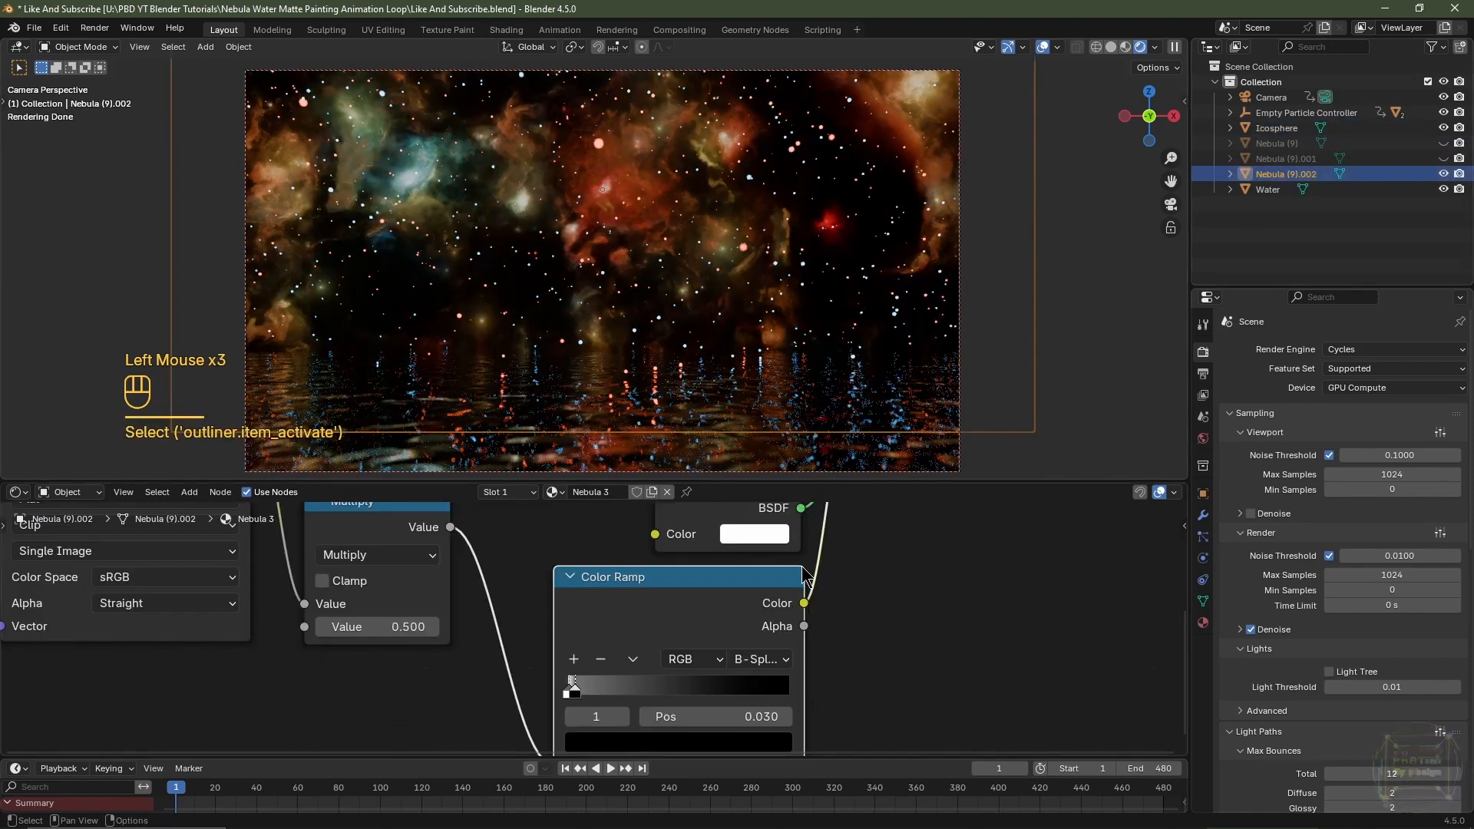
scroll(609, 671, down, 2)
middle_drag(722, 566, 638, 661)
middle_drag(647, 540, 562, 570)
scroll(562, 569, up, 2)
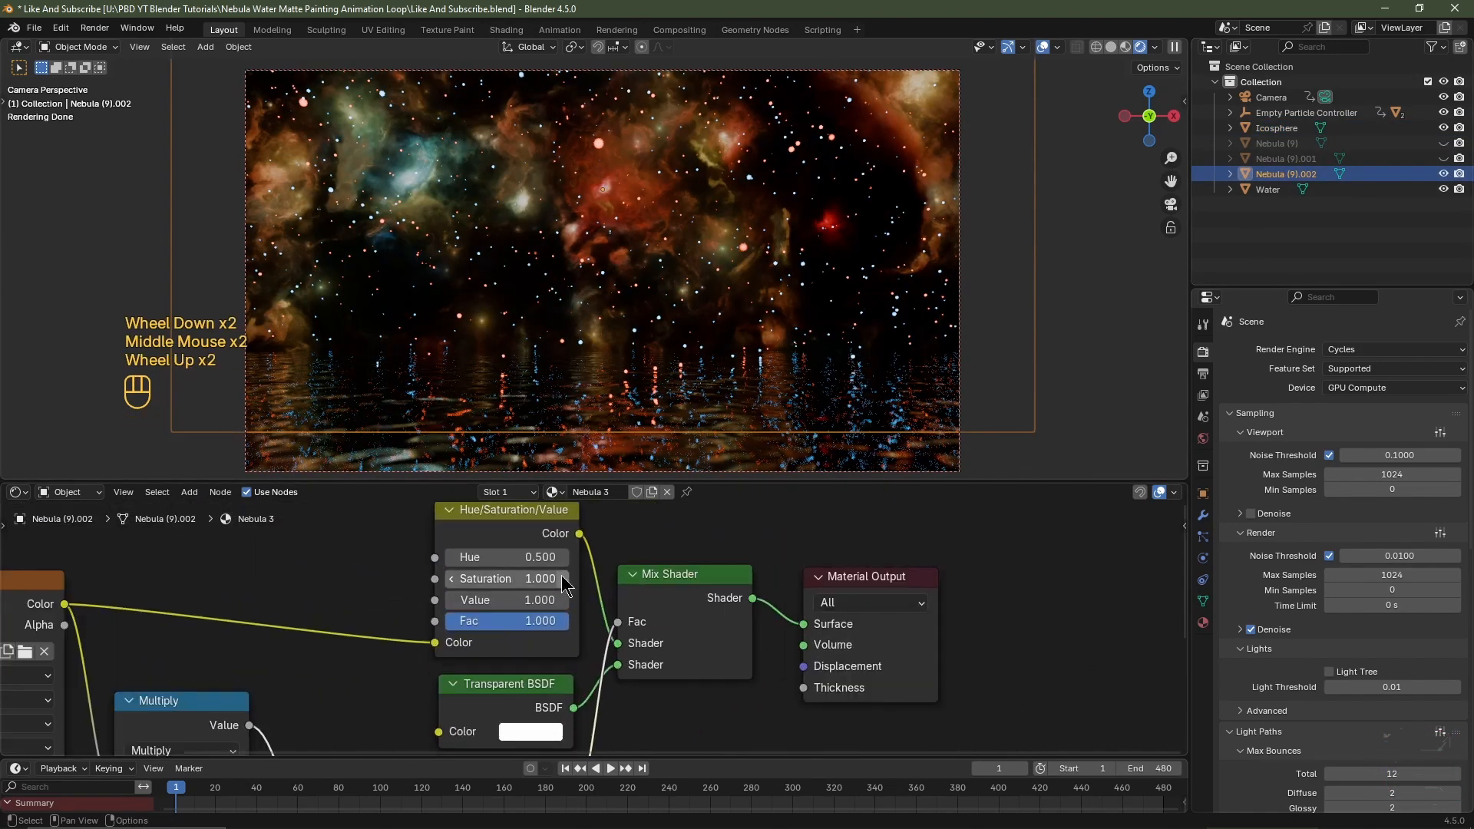
click(564, 579)
click(564, 580)
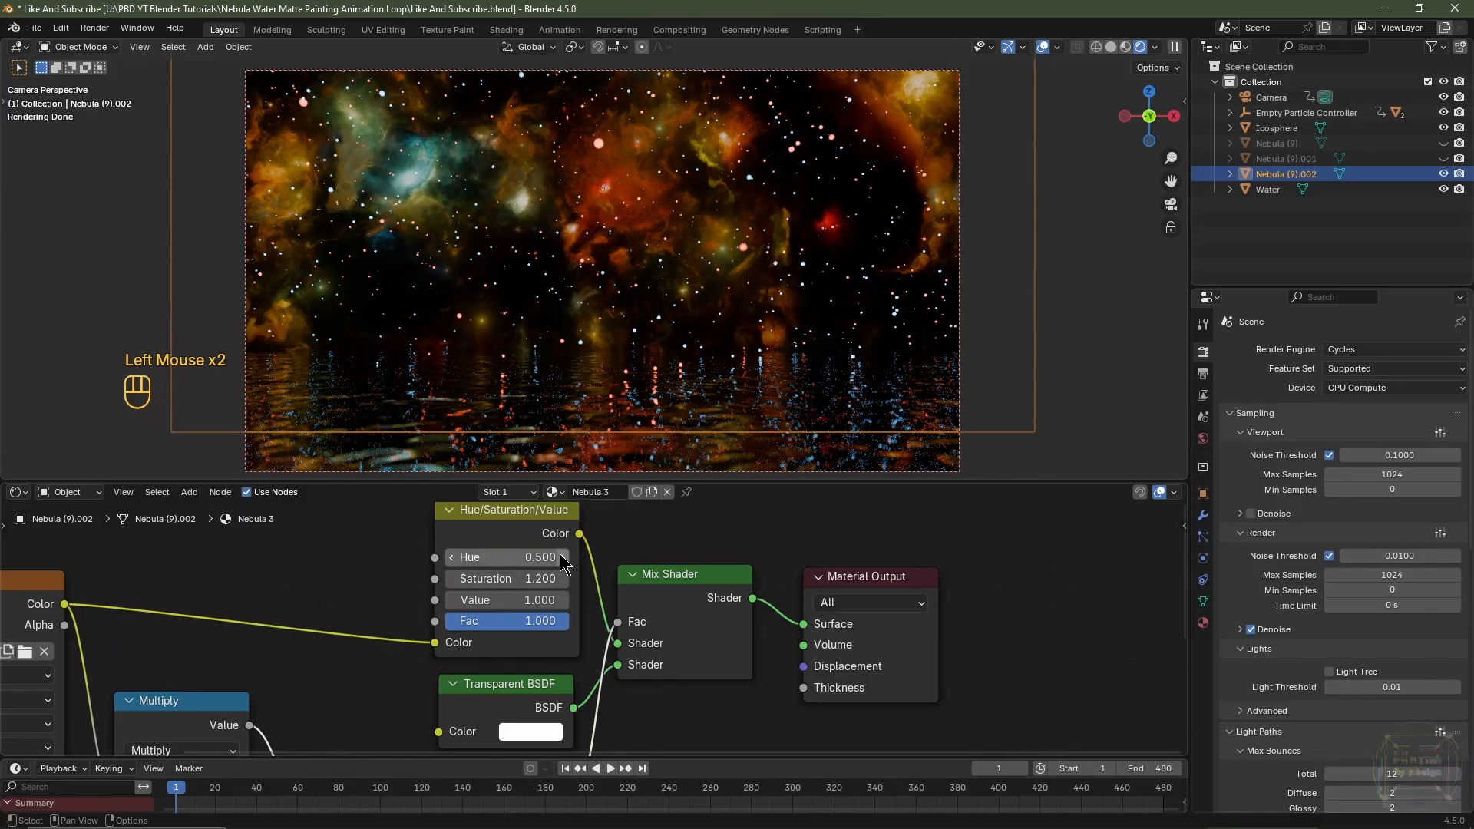
click(561, 557)
click(452, 558)
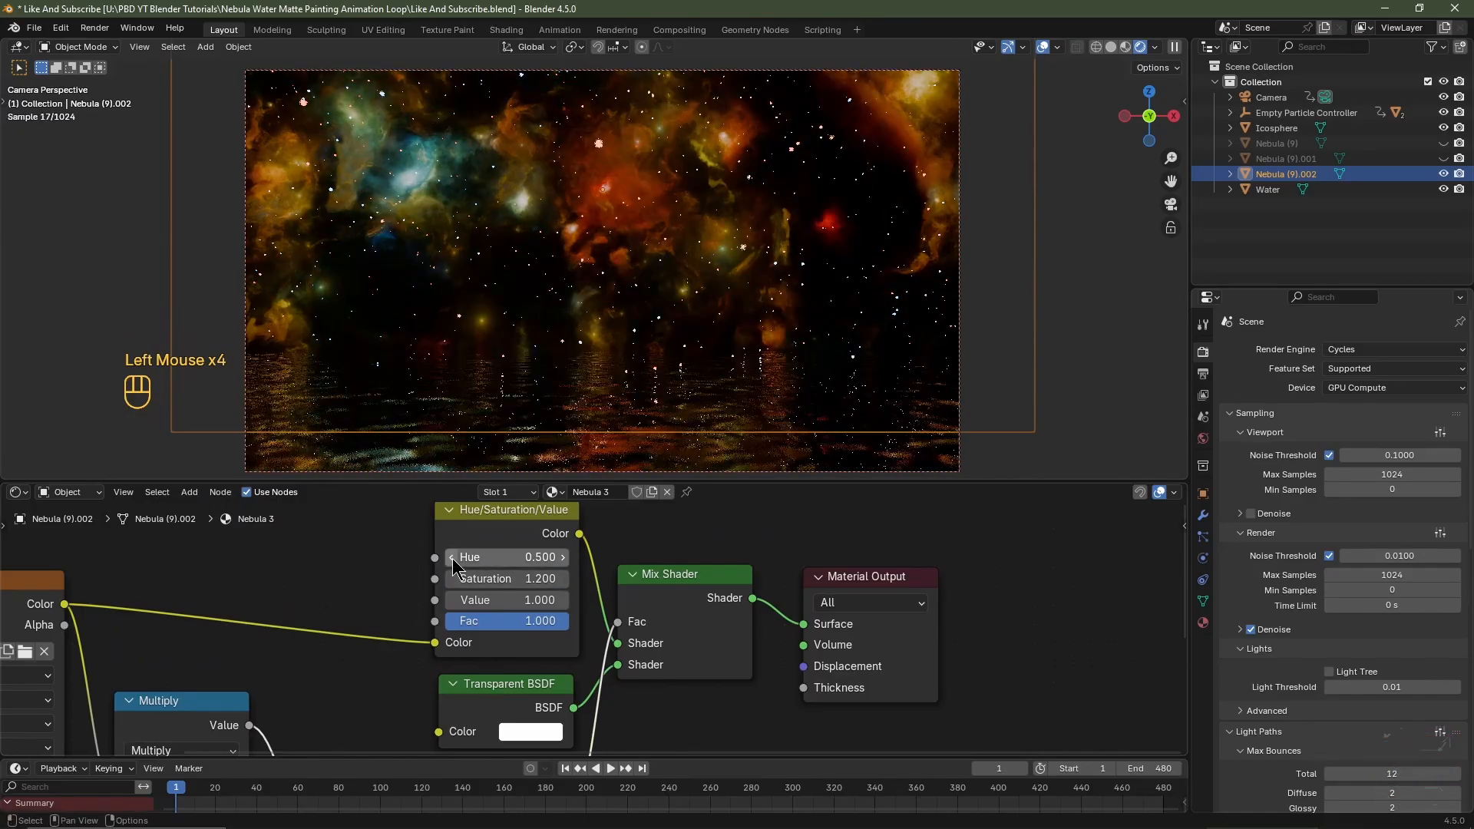
View Nebula (9).001 on its own for comparison, and make all three nebula planes visible again
click(1443, 158)
click(1444, 173)
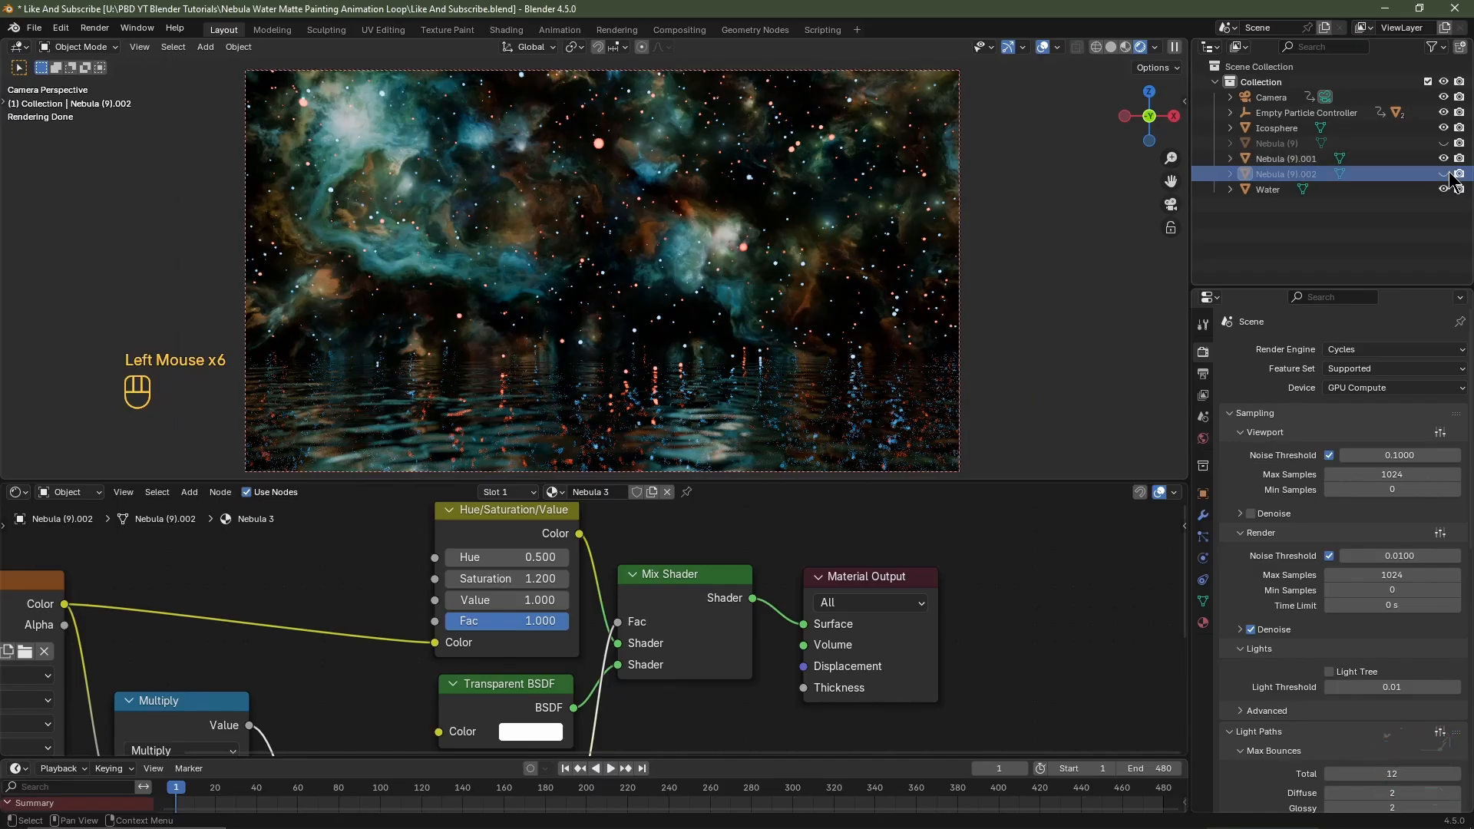
drag(1443, 174, 1444, 142)
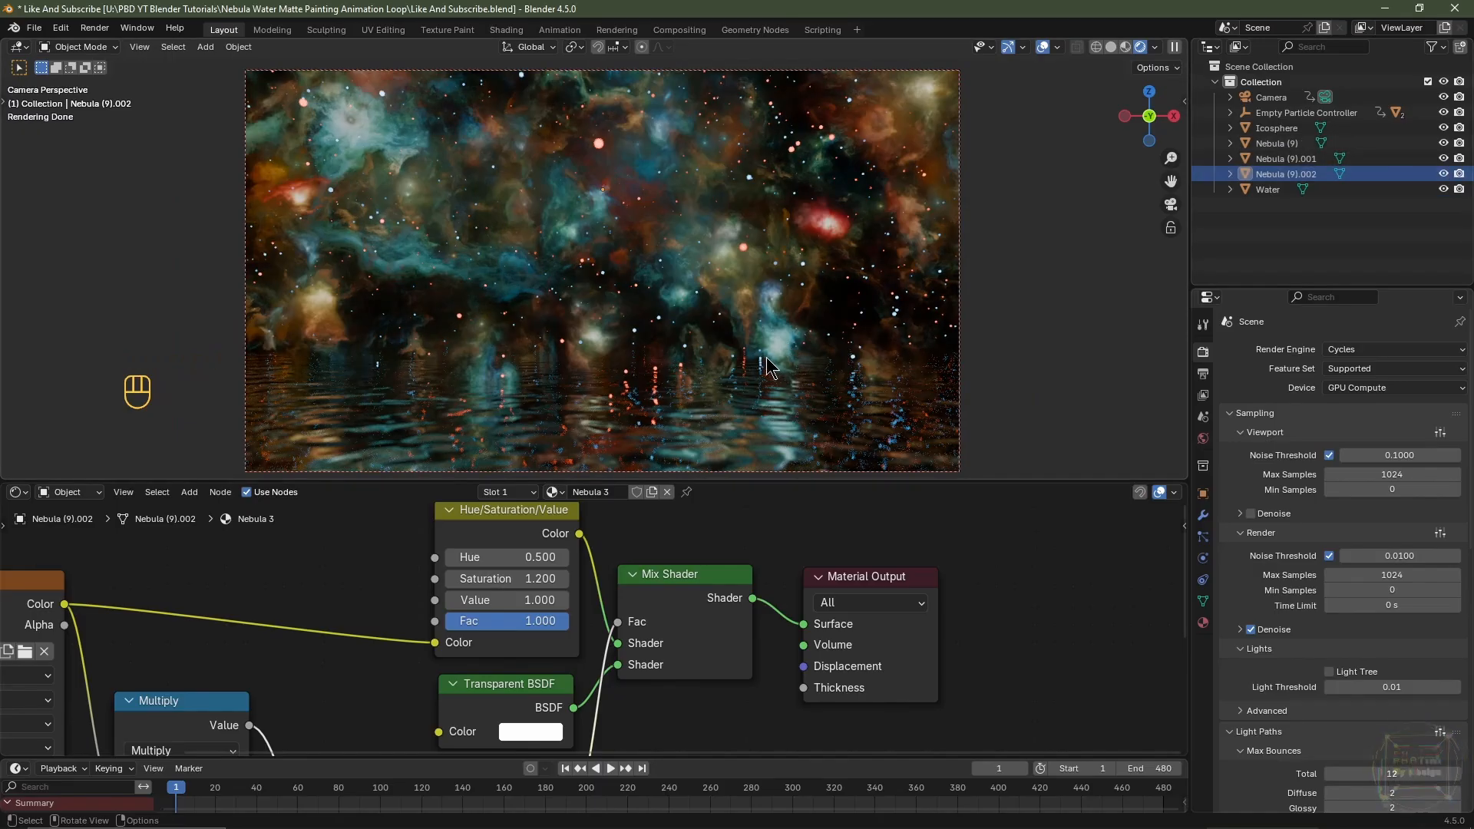
Save the file and render the current frame
key(ctrl+s)
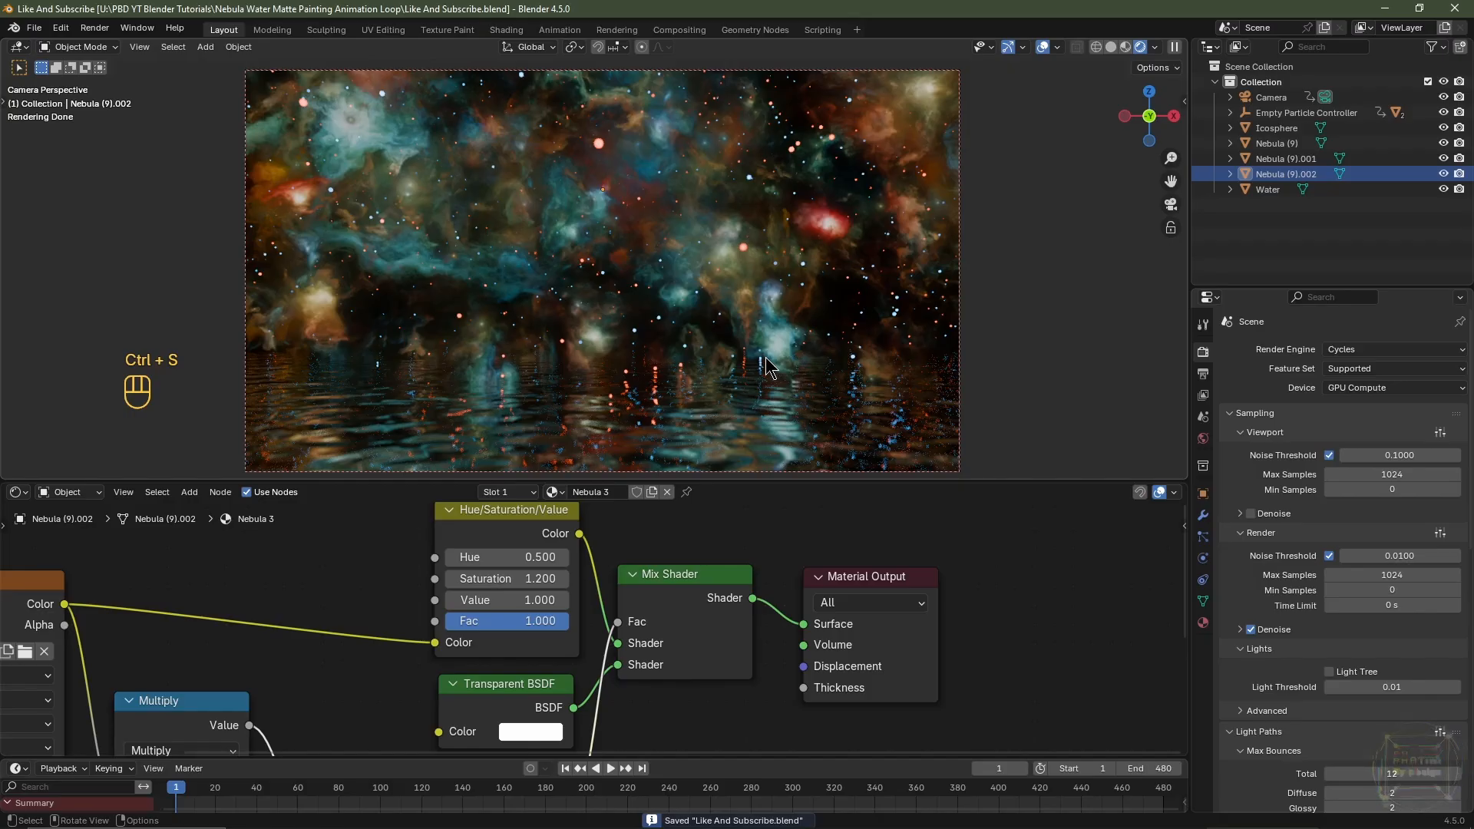
key(F12)
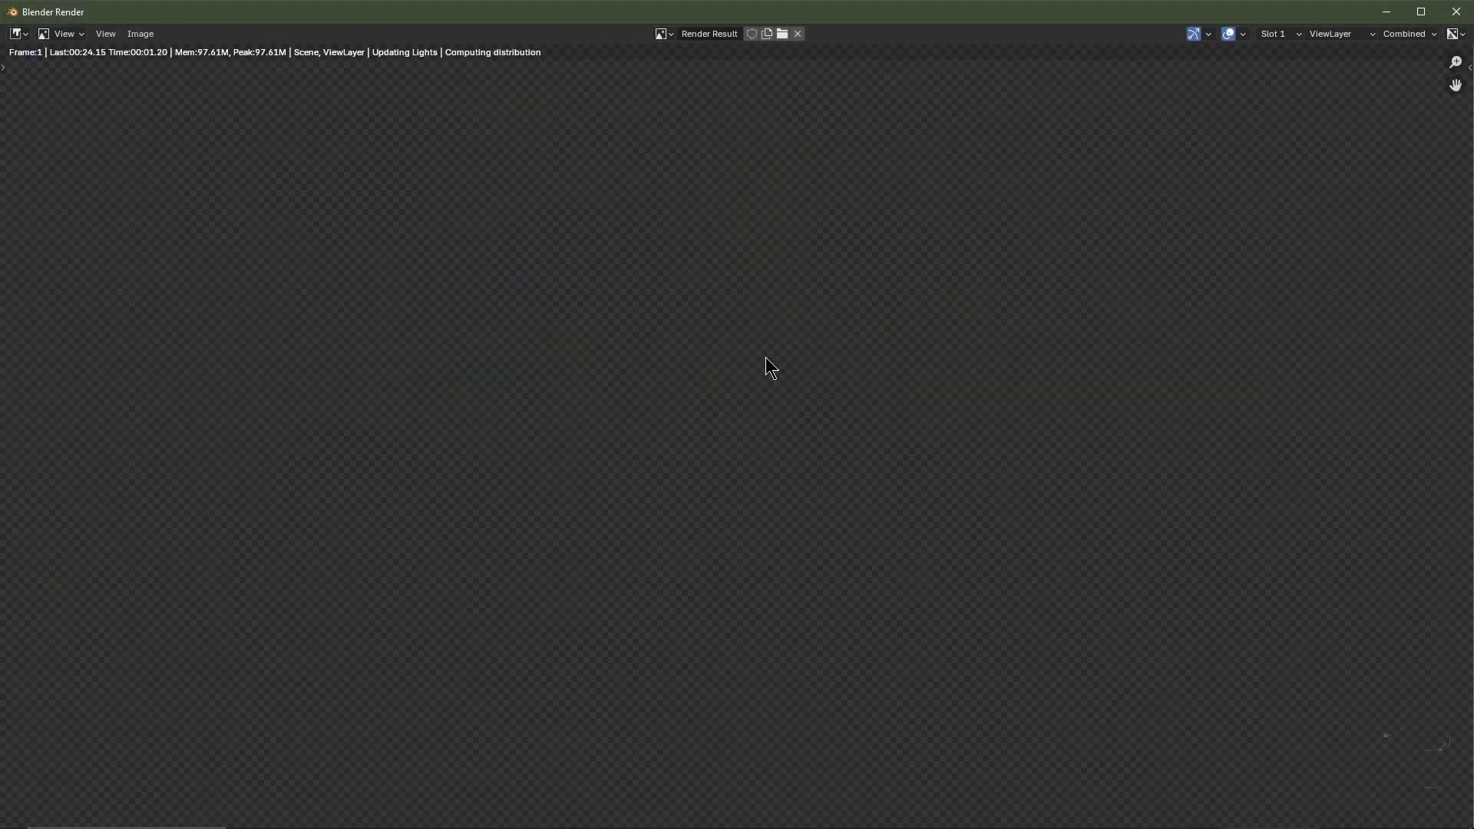